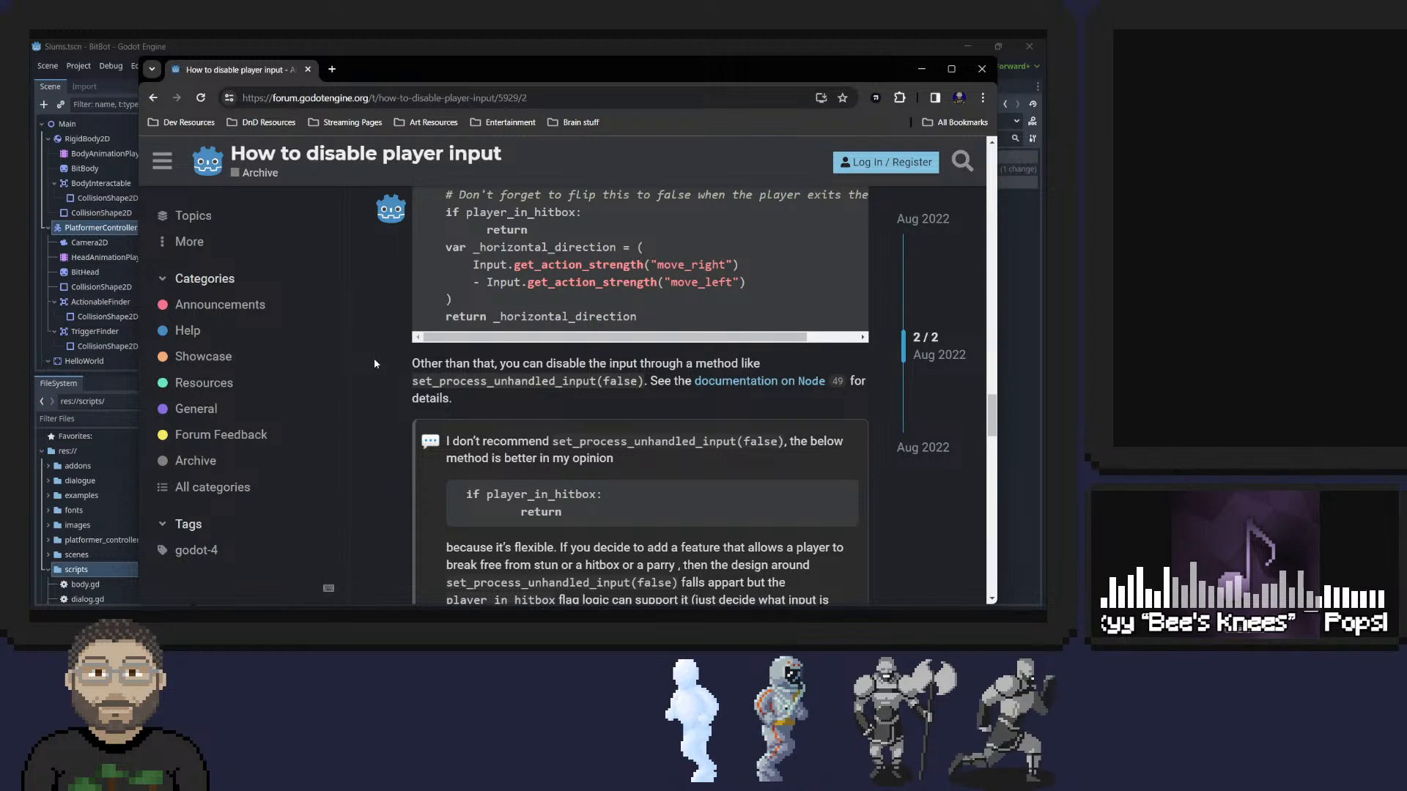
Read the forum replies about disabling player input with set_process_unhandled_input or a player_in_hitbox check, and close the browser.
scroll(374, 363, "down", 1)
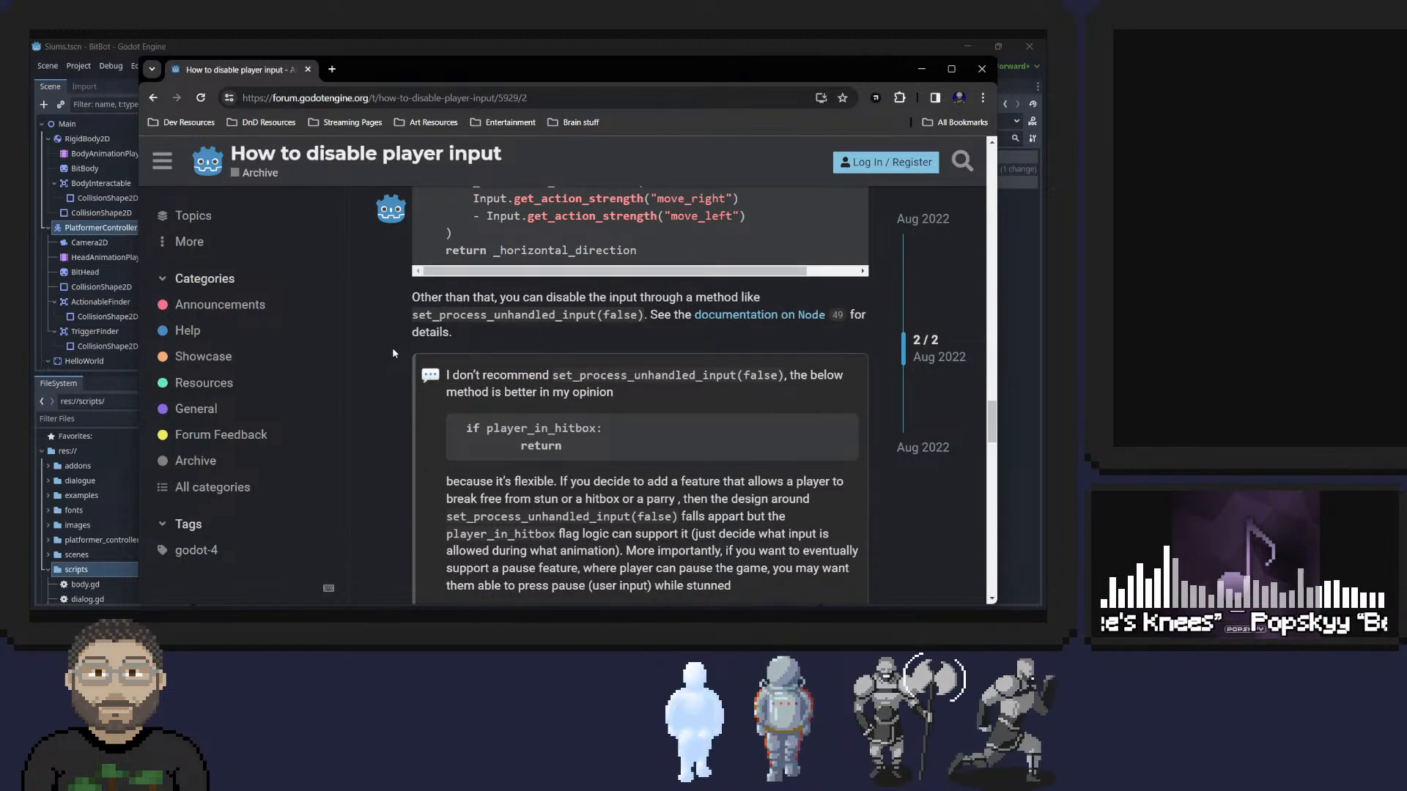
scroll(398, 350, "down", 5)
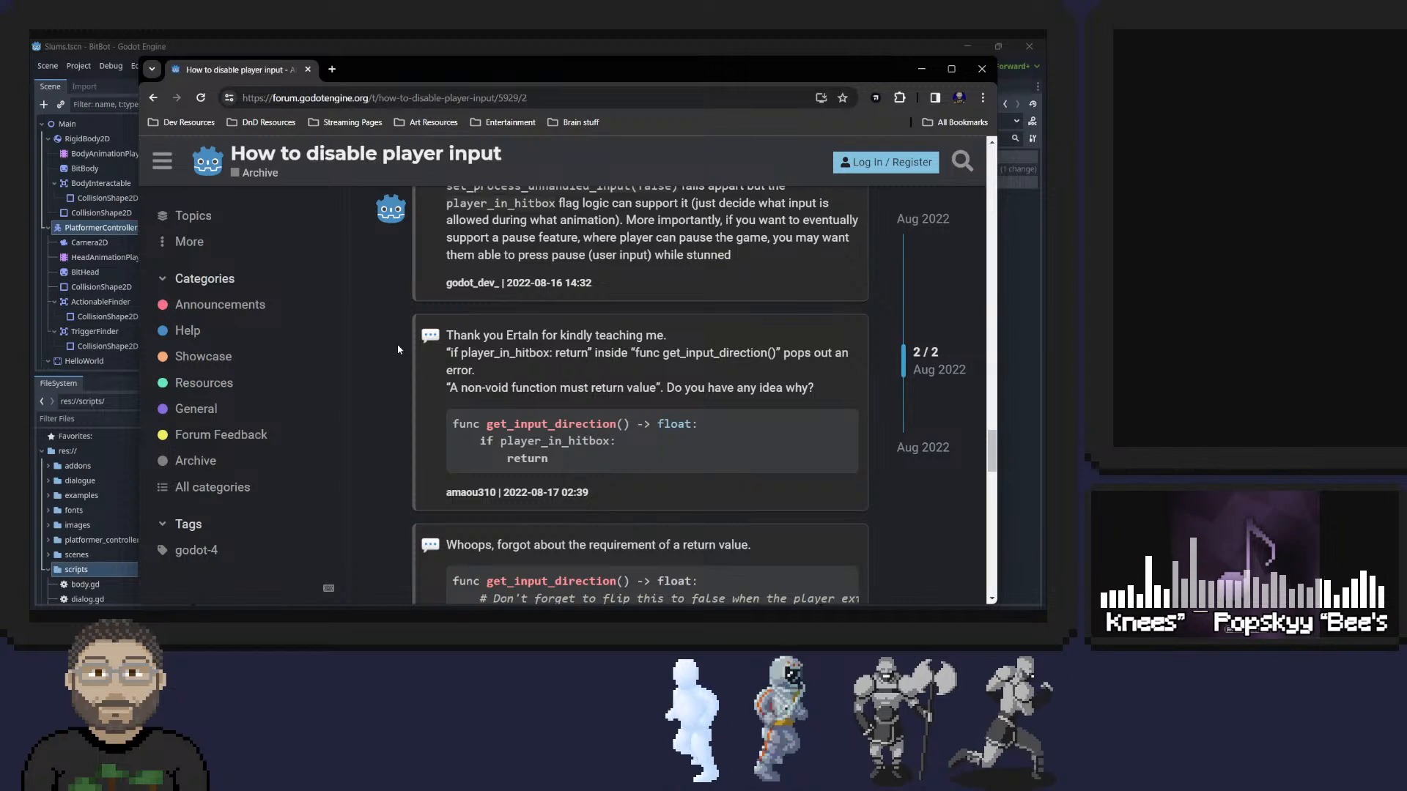
scroll(399, 342, "up", 4)
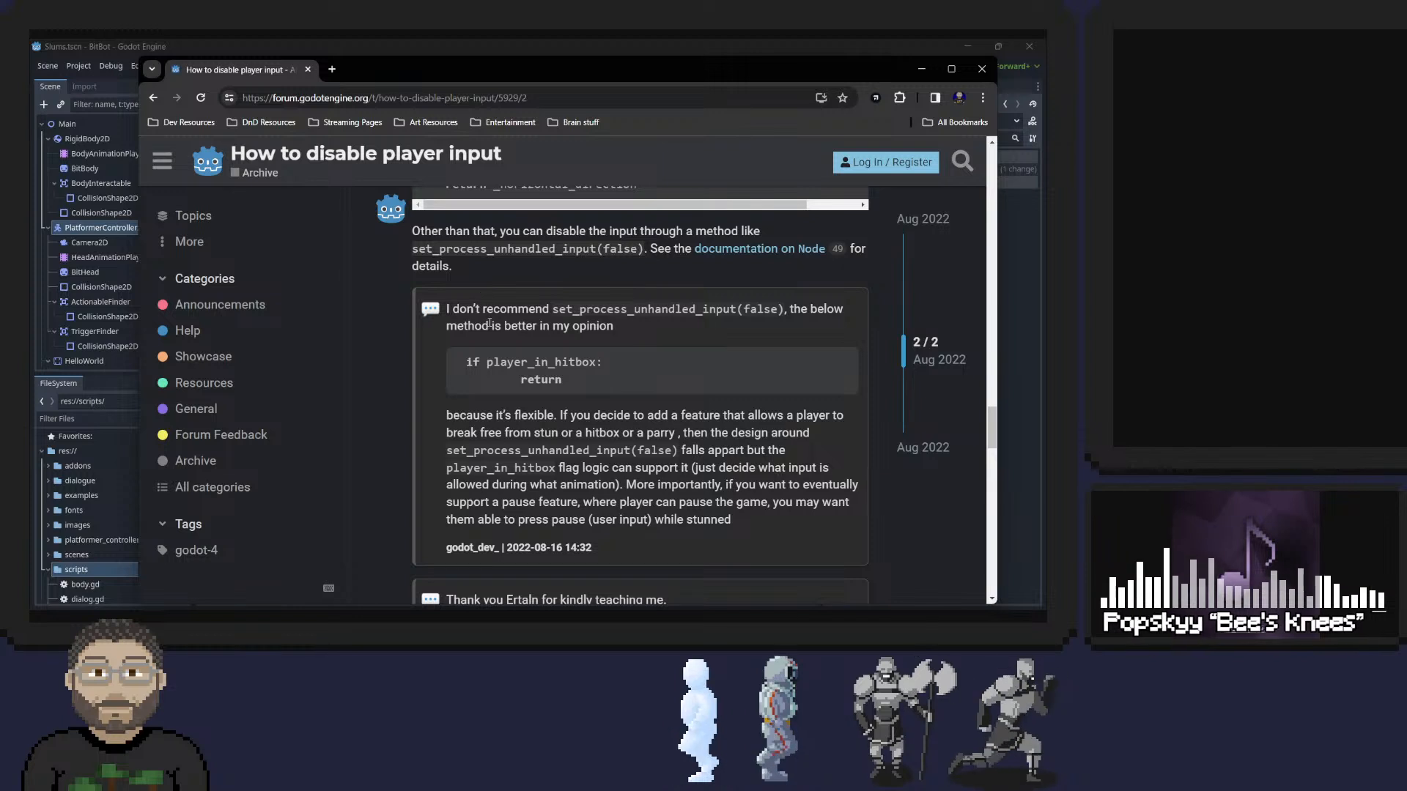
scroll(488, 322, "down", 3)
scroll(491, 333, "up", 1)
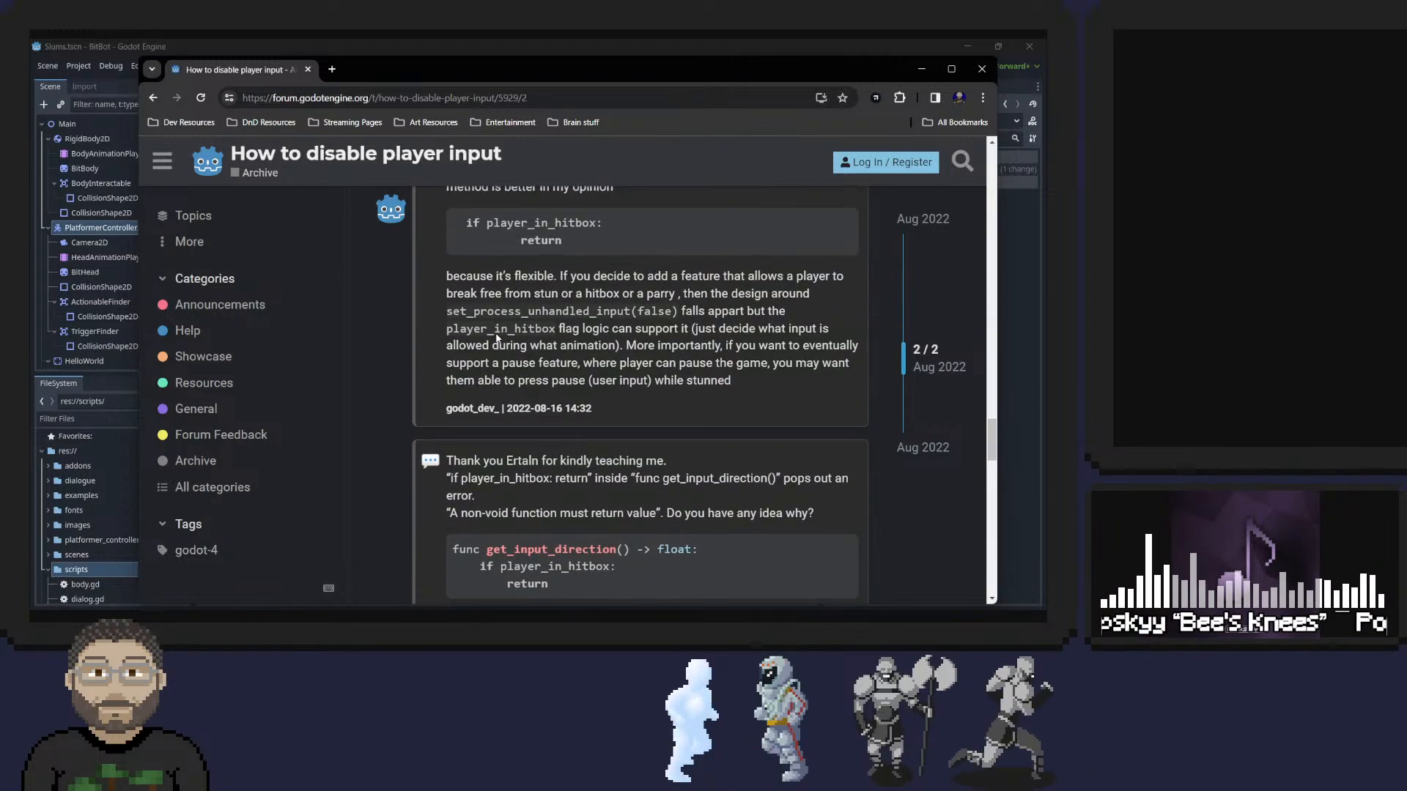
scroll(491, 333, "down", 2)
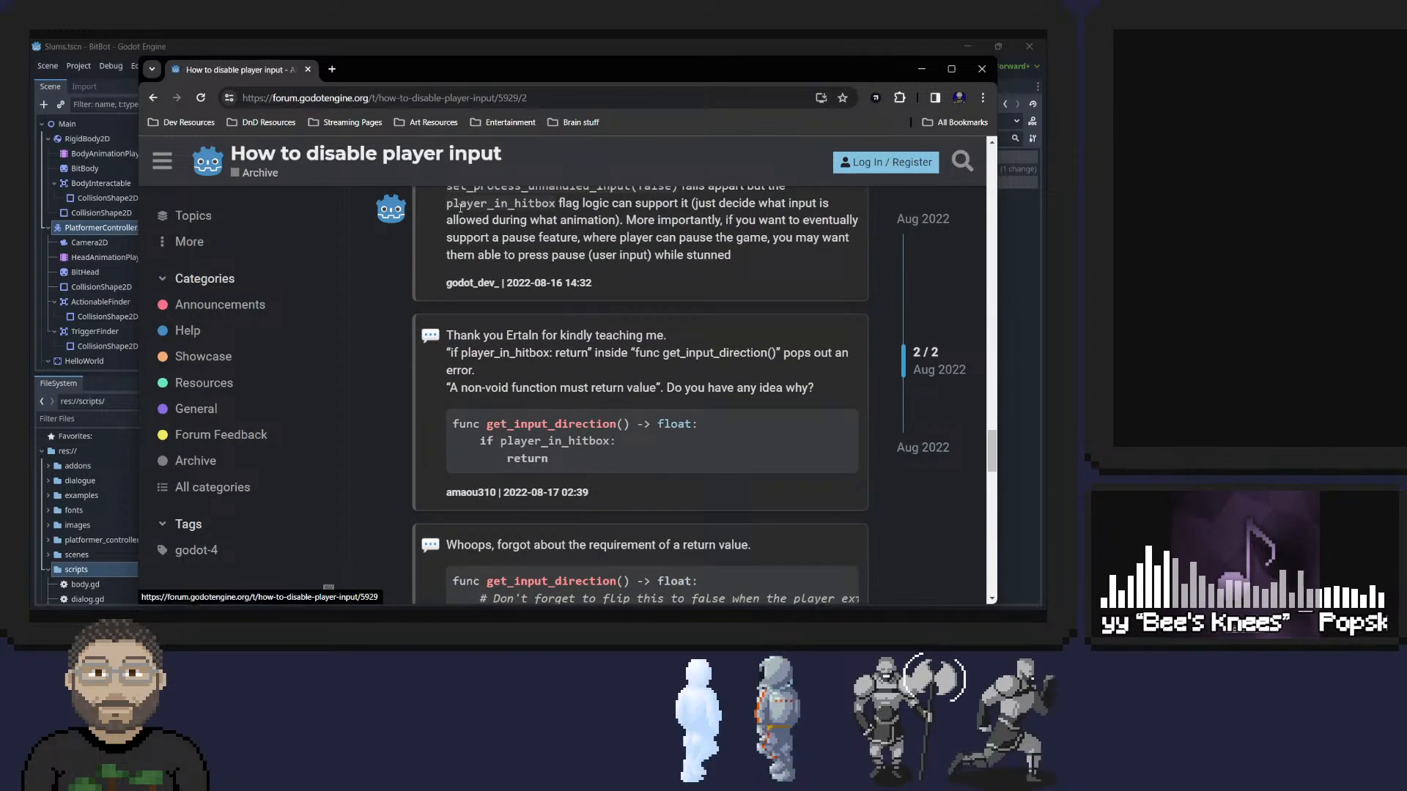
left_click(981, 68)
Delete the Input.disconnect() line from the action() function in body.gd and save.
scroll(446, 221, "up", 4)
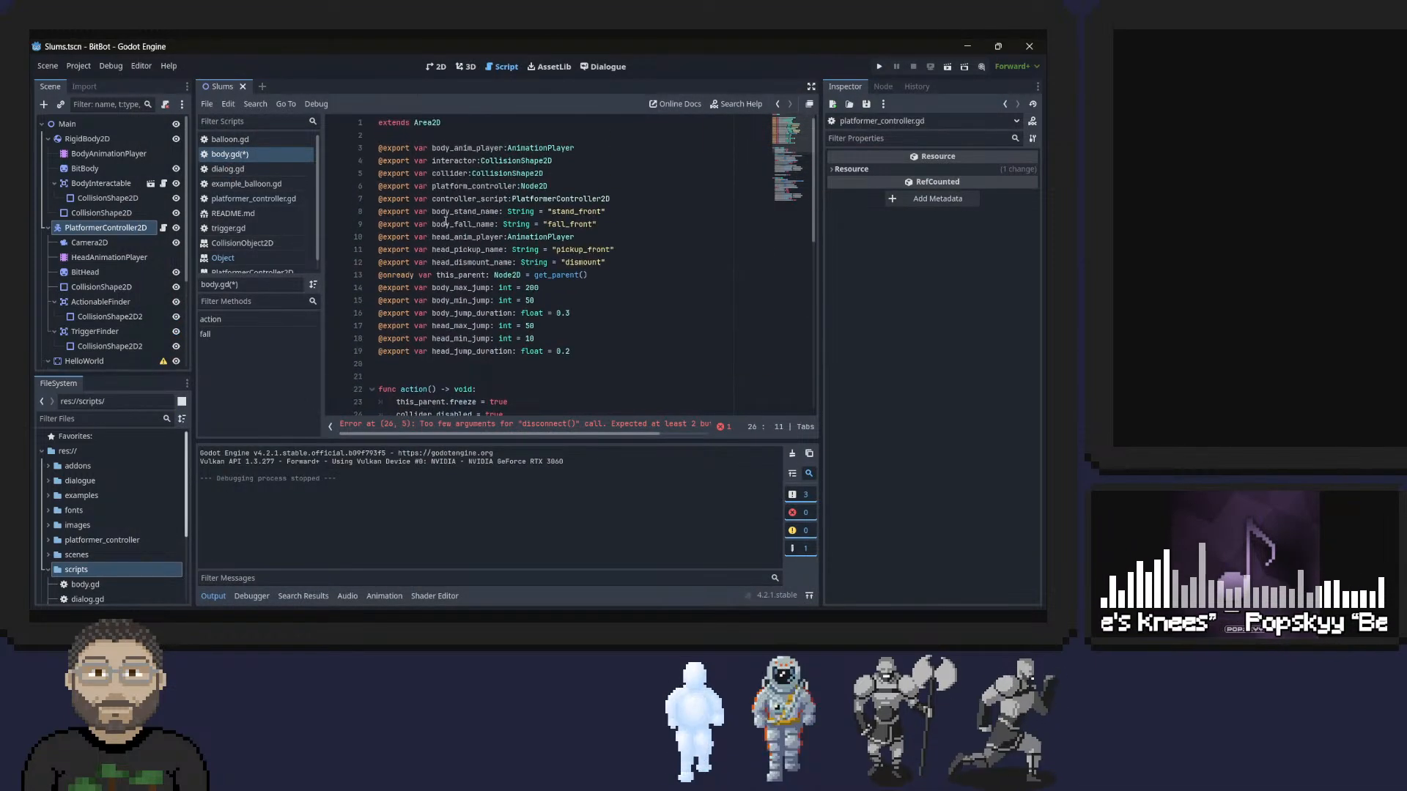
scroll(447, 218, "down", 10)
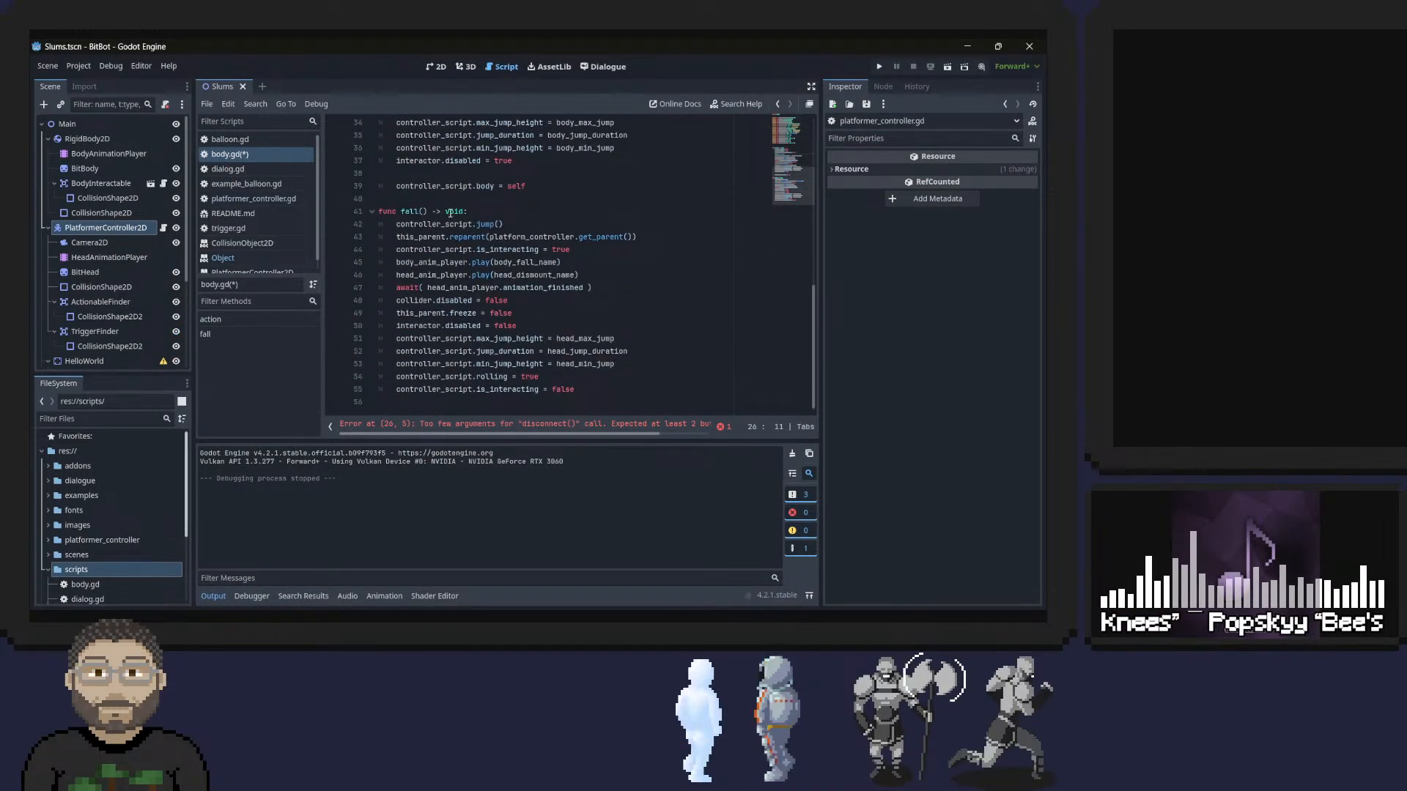
scroll(449, 215, "up", 10)
scroll(489, 231, "down", 3)
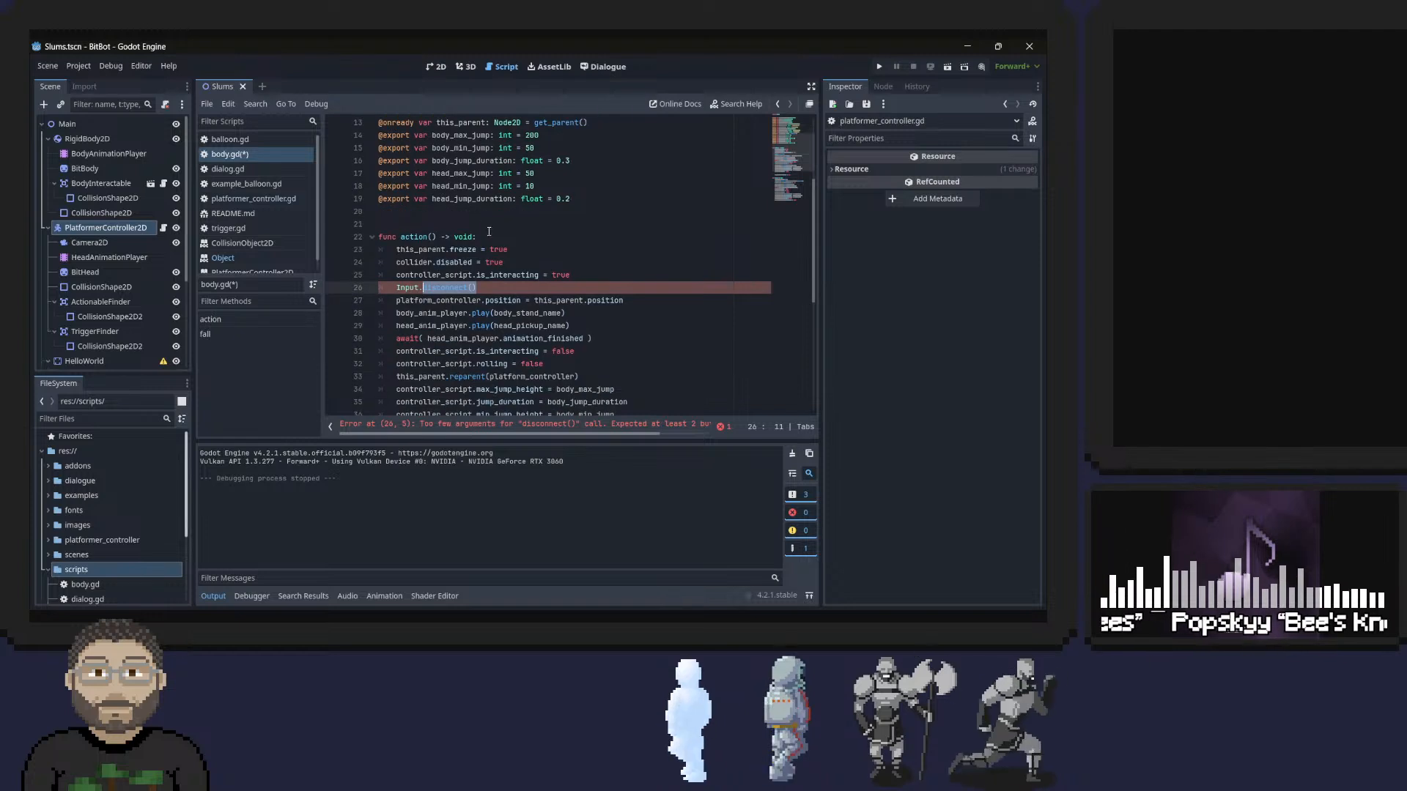
triple_click(478, 287)
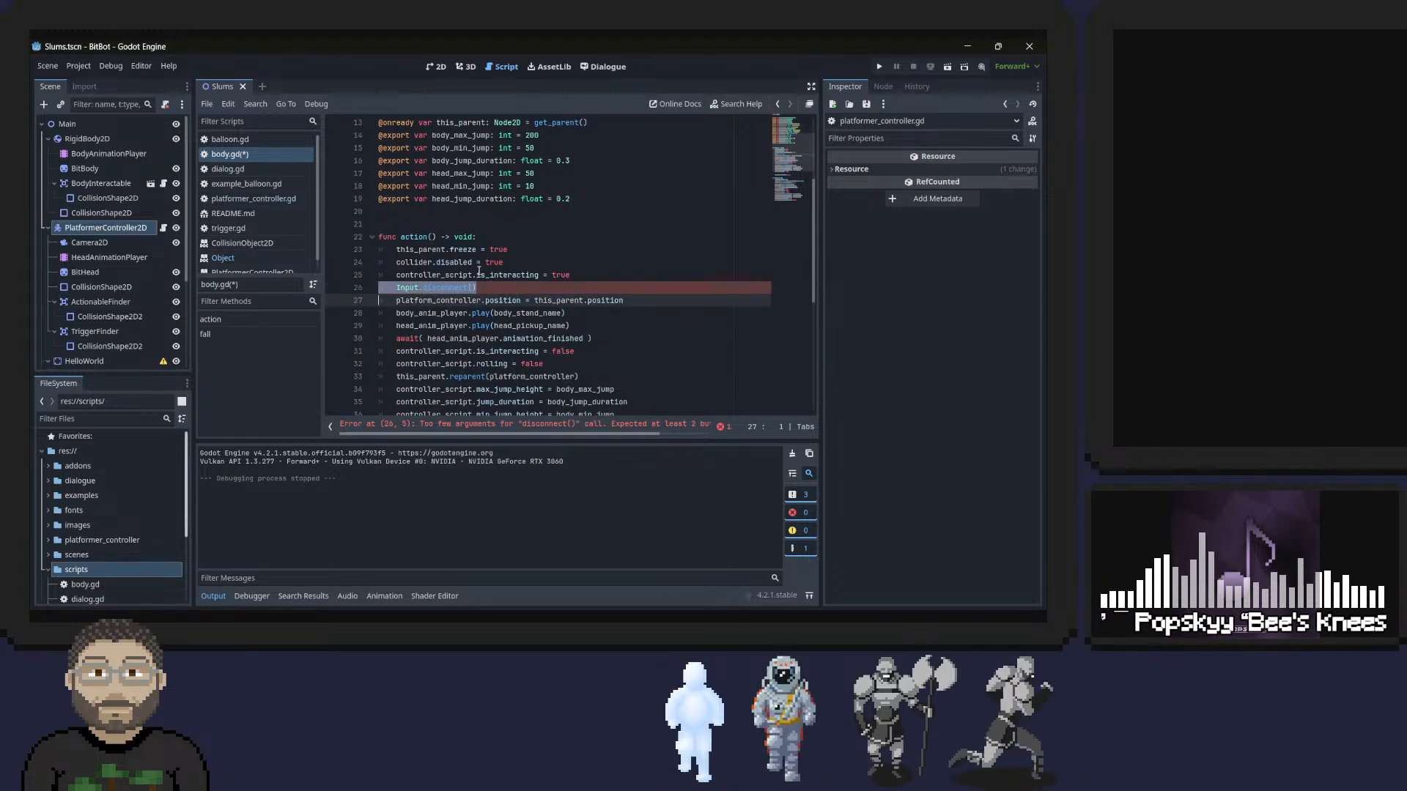
key("BackSpace")
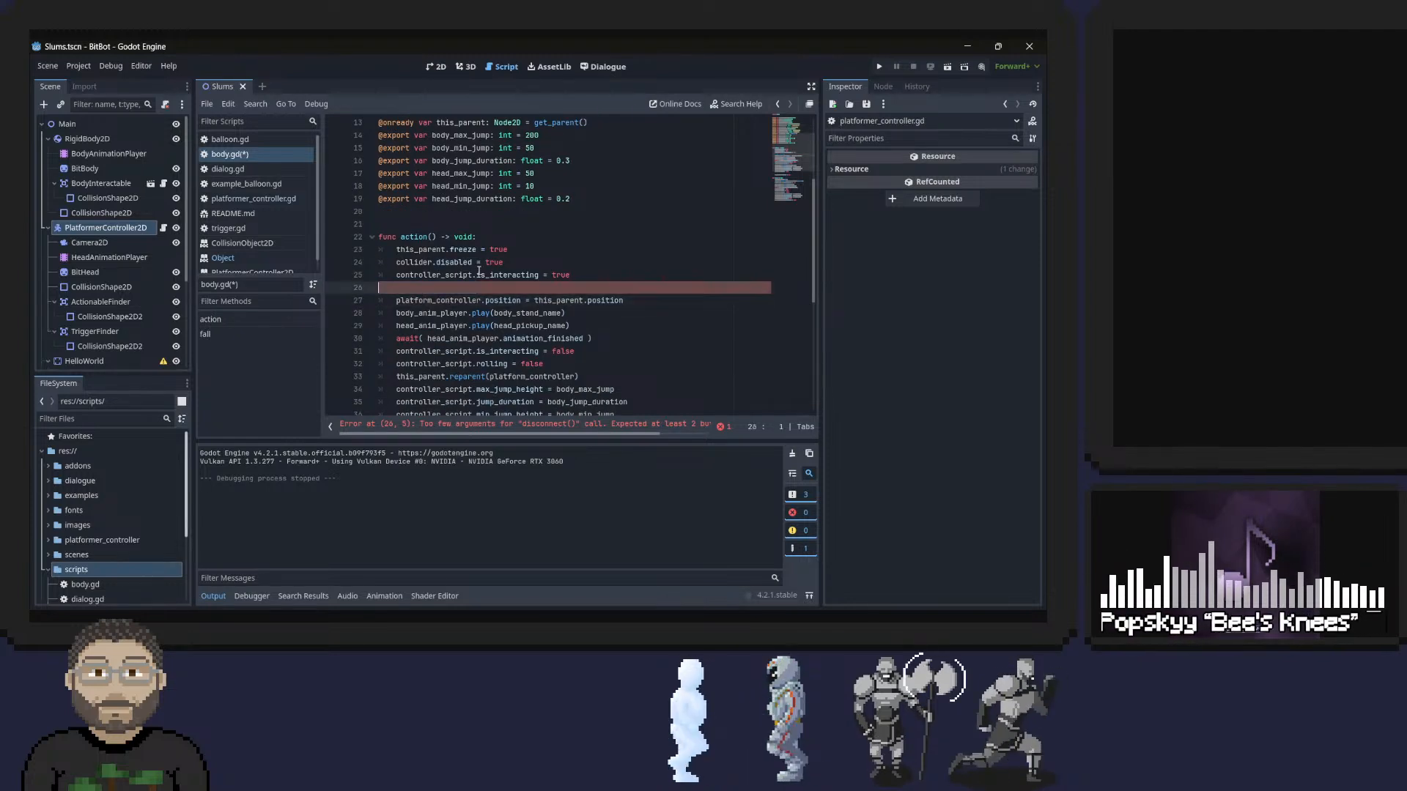
key("BackSpace")
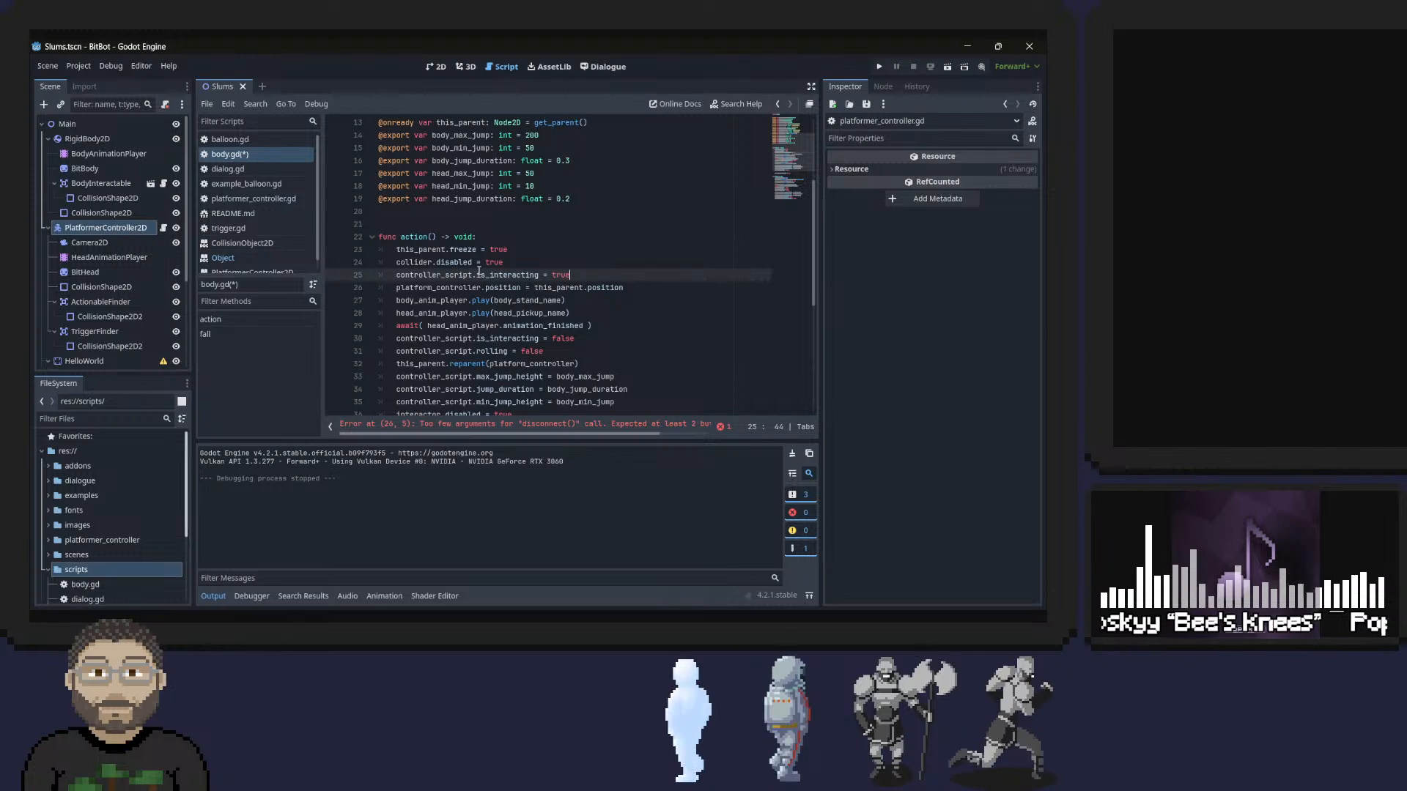
key("ctrl+s")
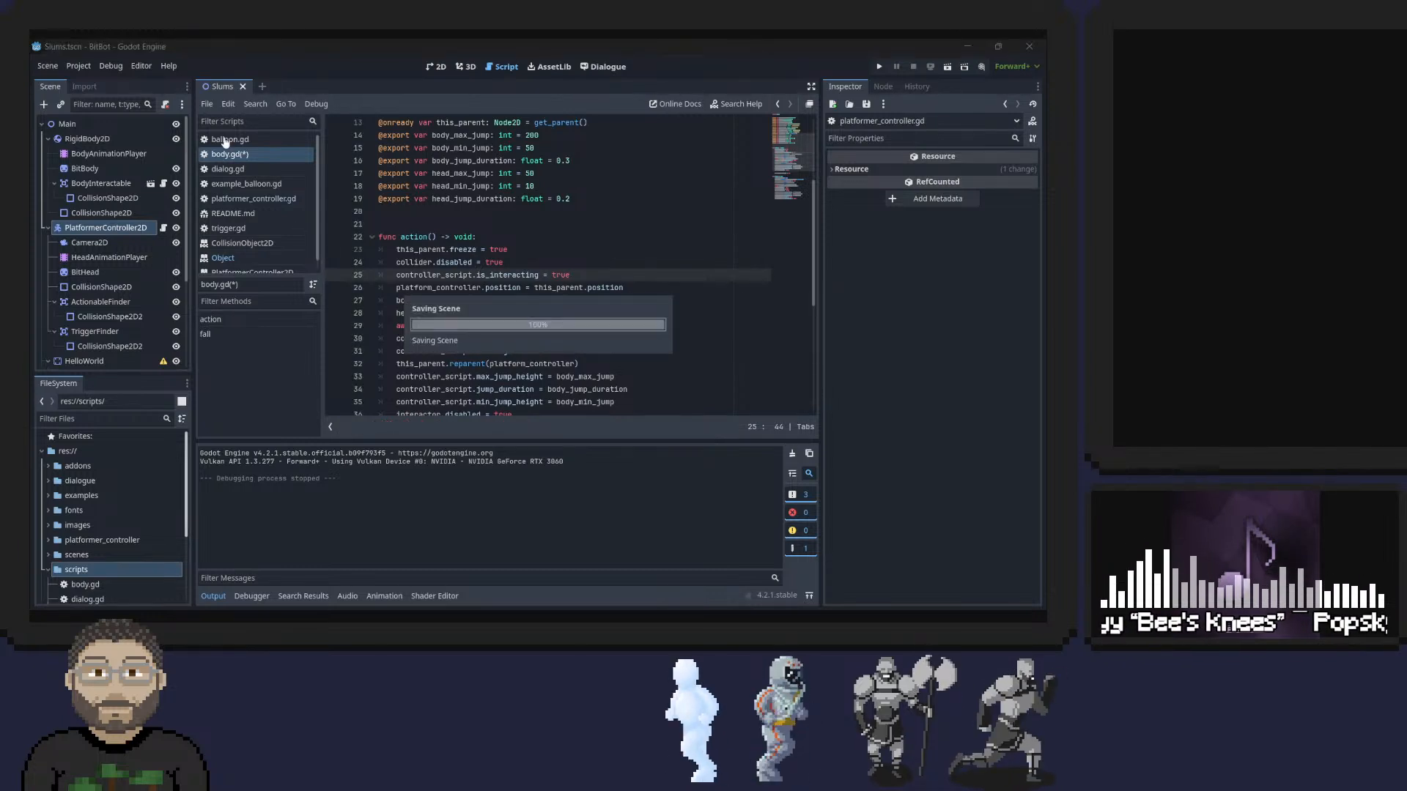
In platformer_controller.gd, add a return at the end of the is_talking or is_interacting branch of _input, and save.
left_click(215, 200)
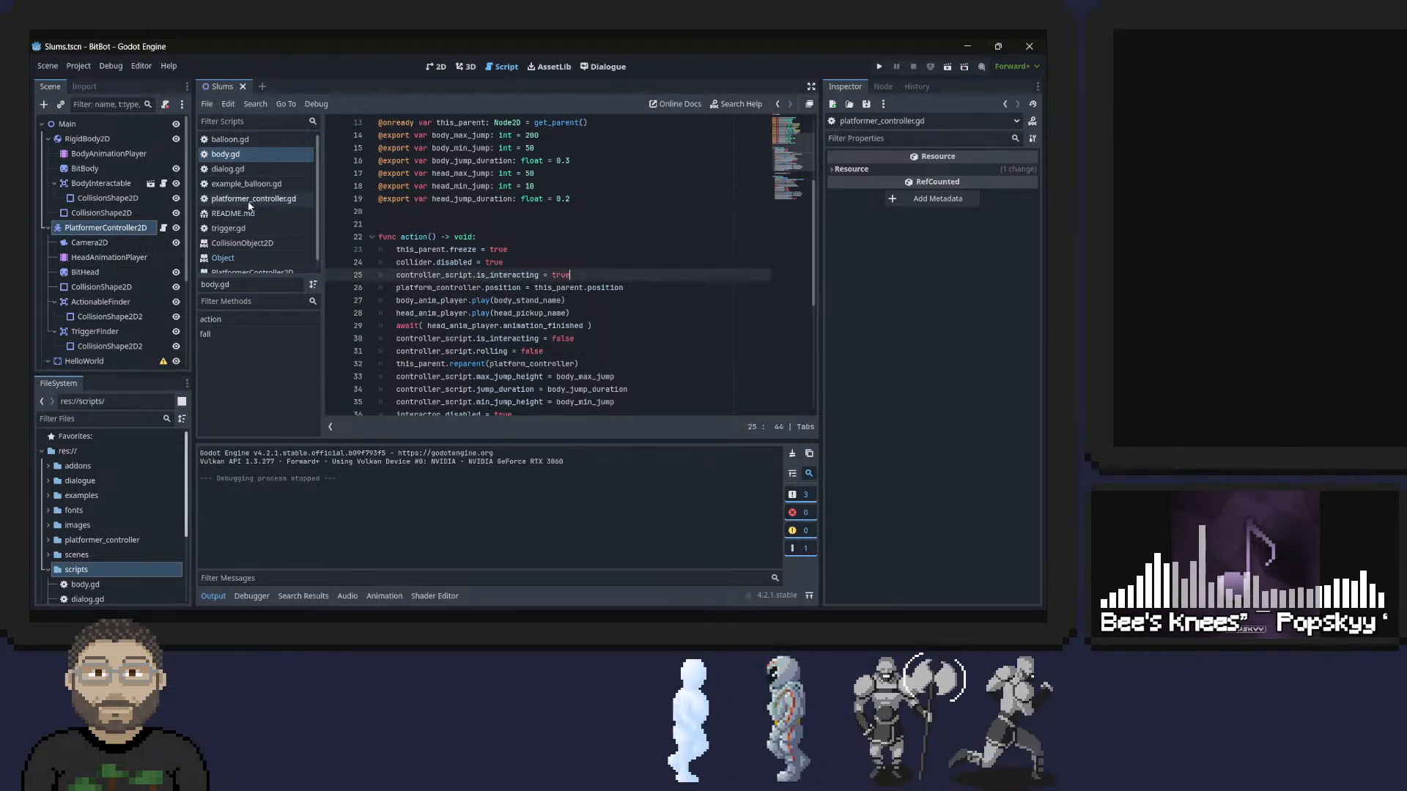
scroll(474, 241, "up", 4)
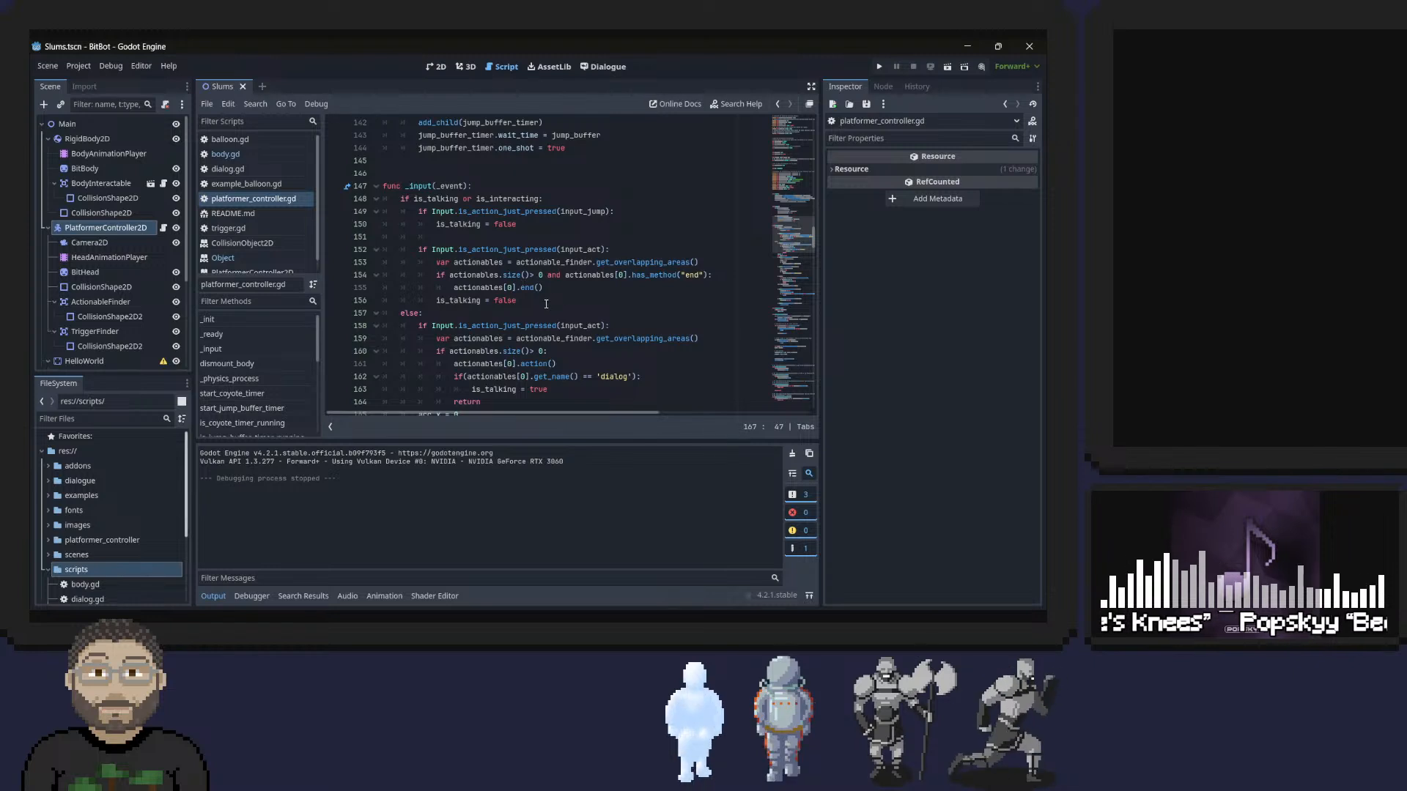
left_click(580, 289)
key("Return")
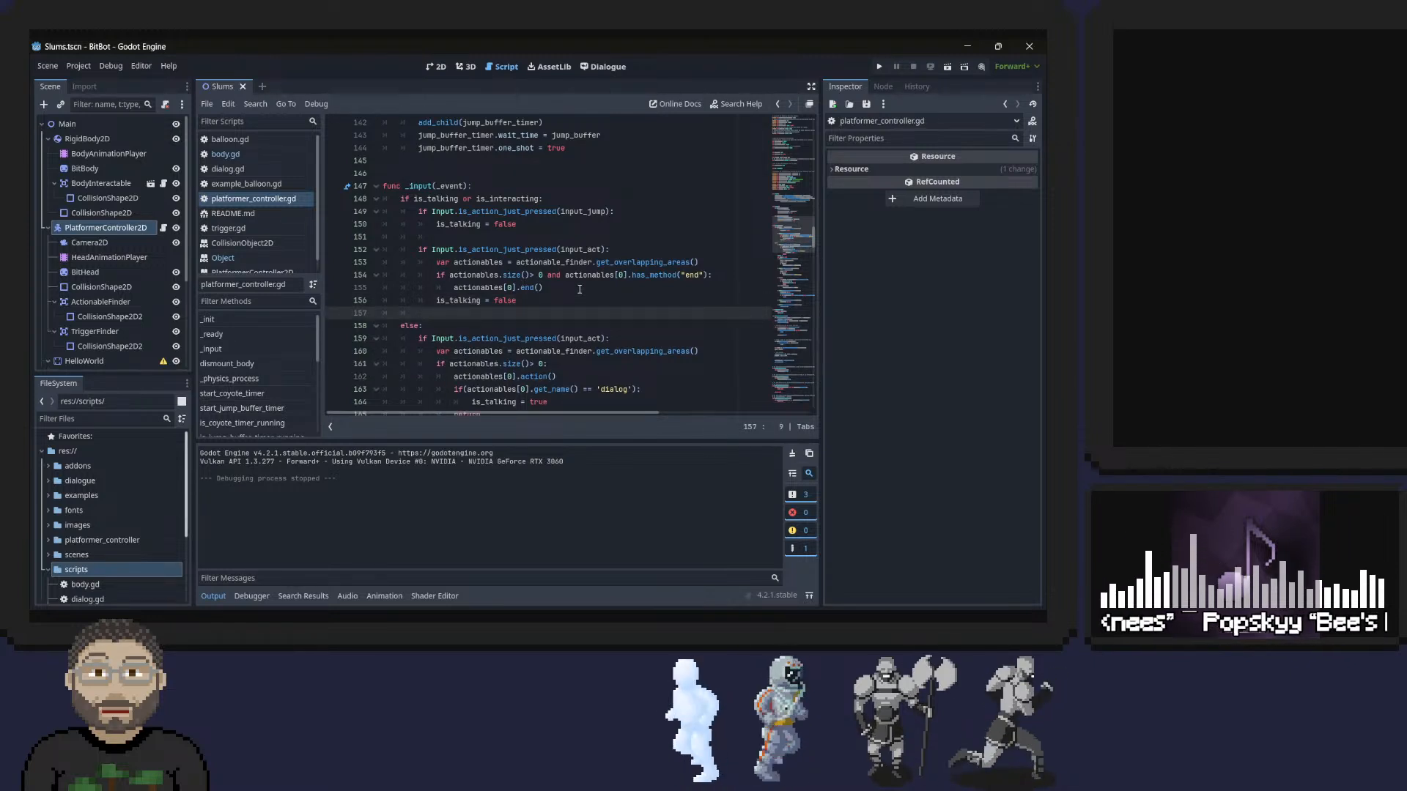
type("retur")
key("BackSpace")
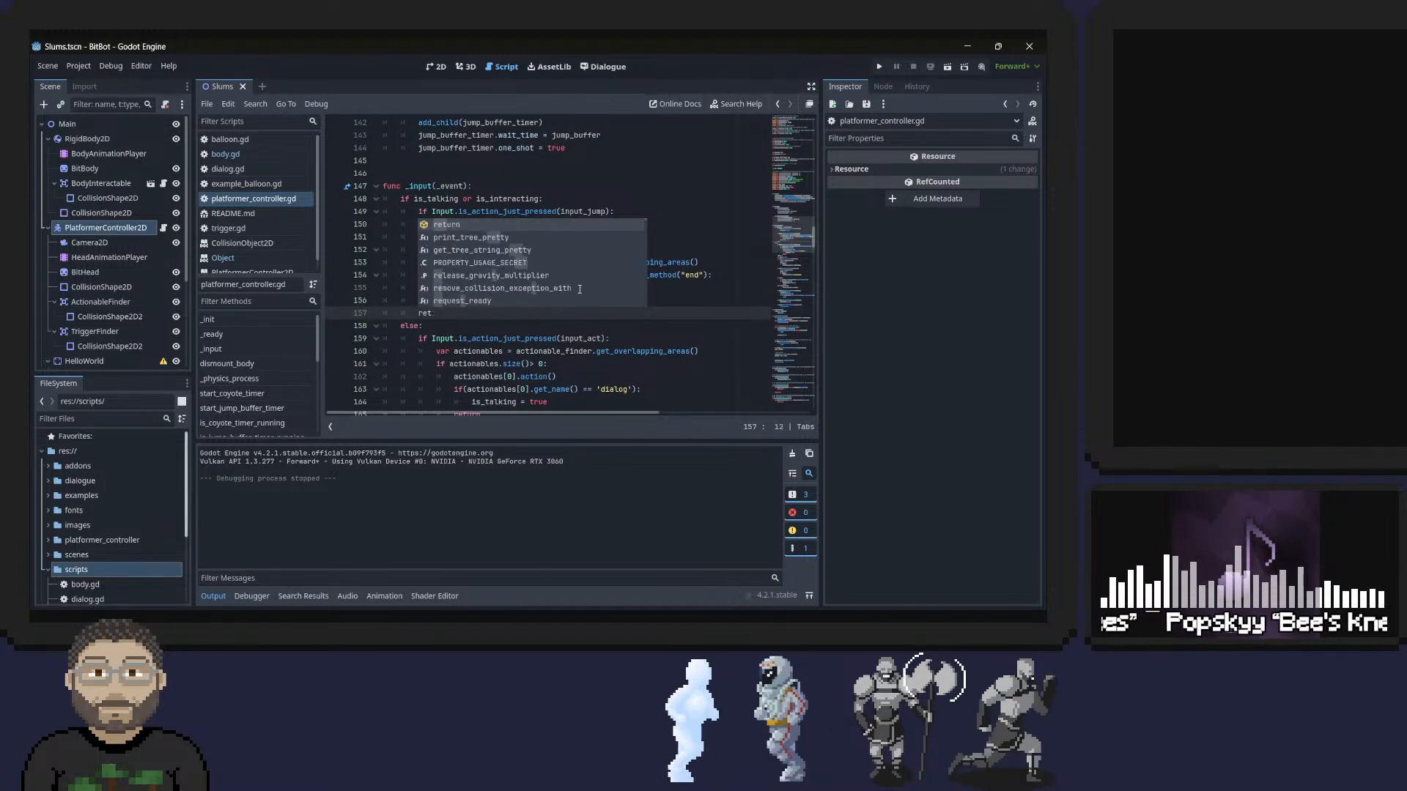
type("rn")
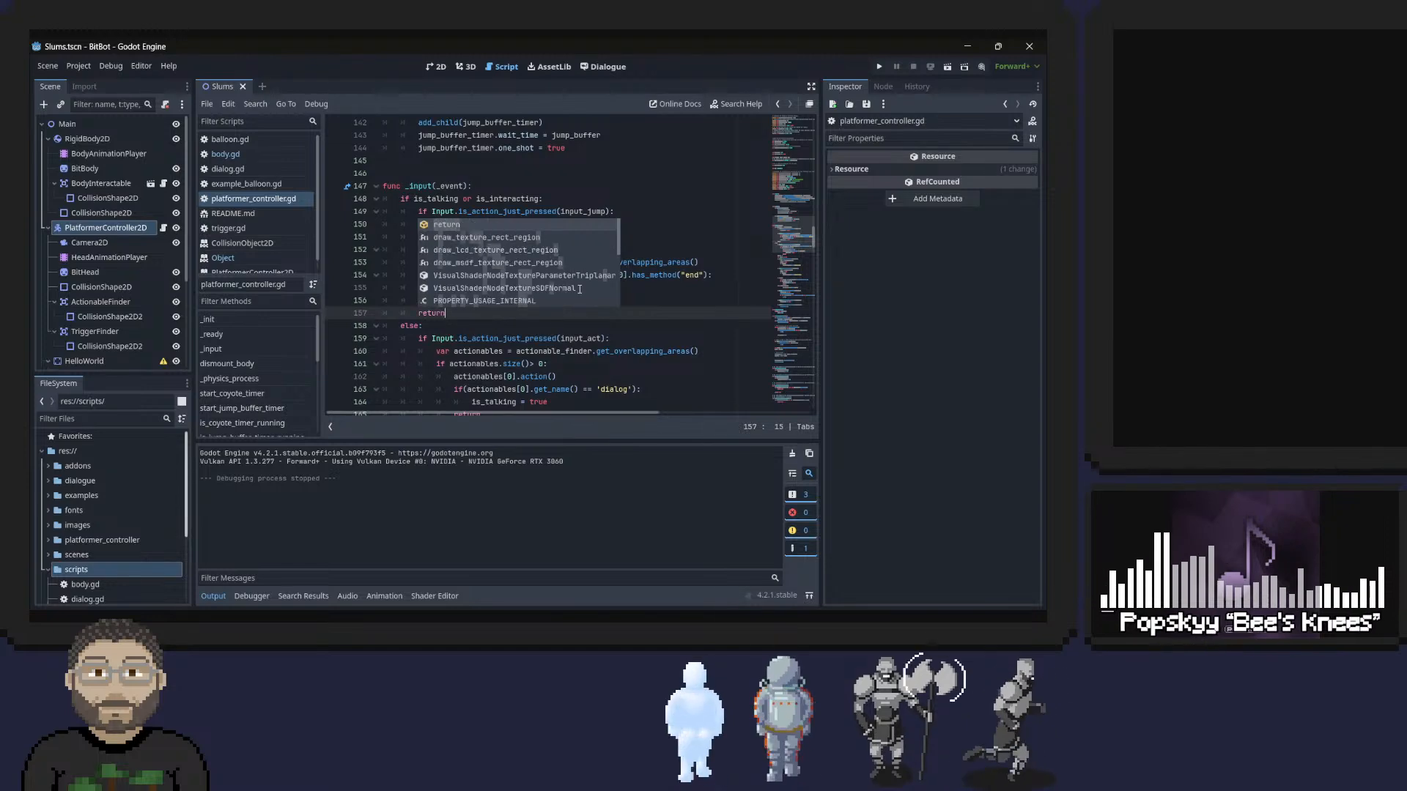
key("ctrl+s")
Check the rest of the _input code, save, and run the project briefly to see the character before closing the game.
scroll(429, 240, "down", 14)
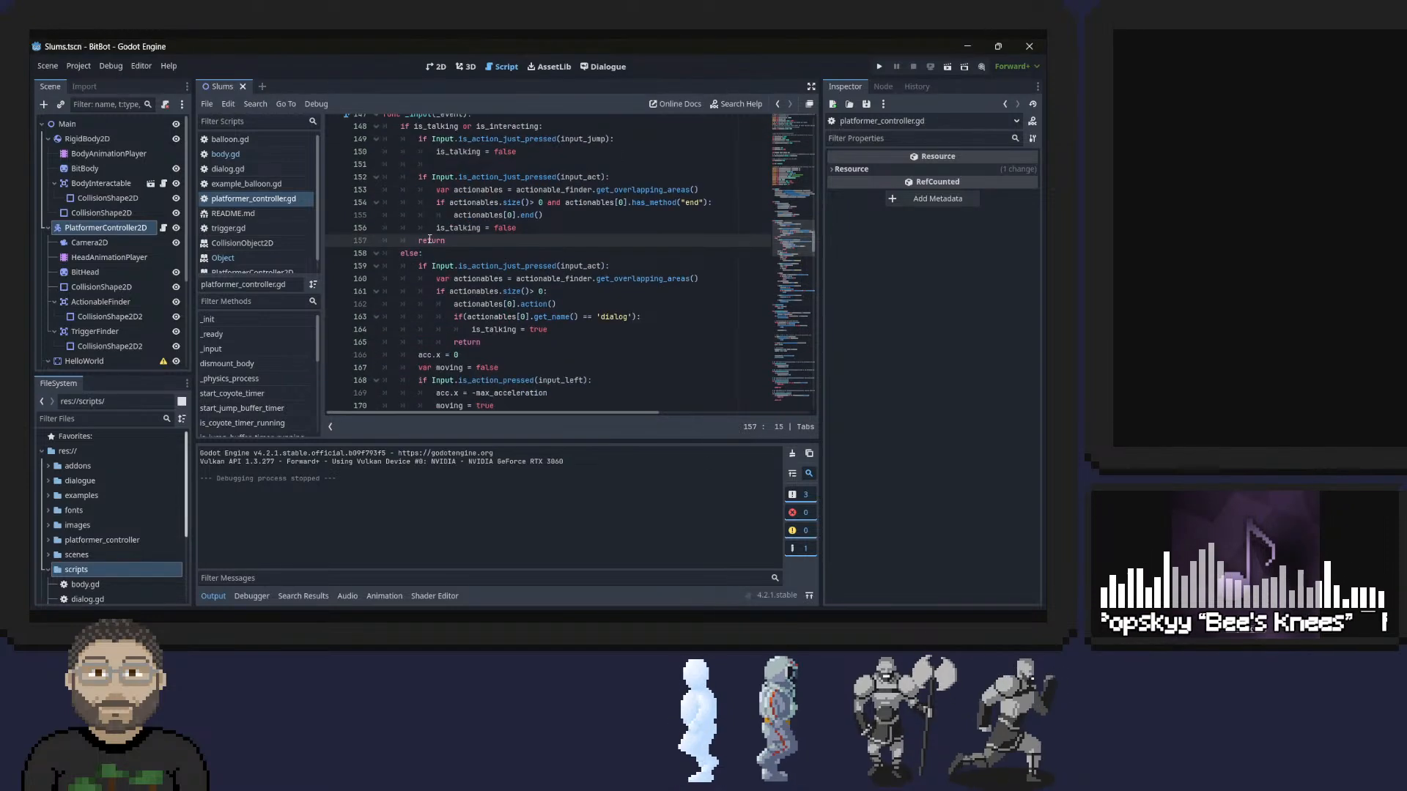
scroll(429, 240, "down", 1)
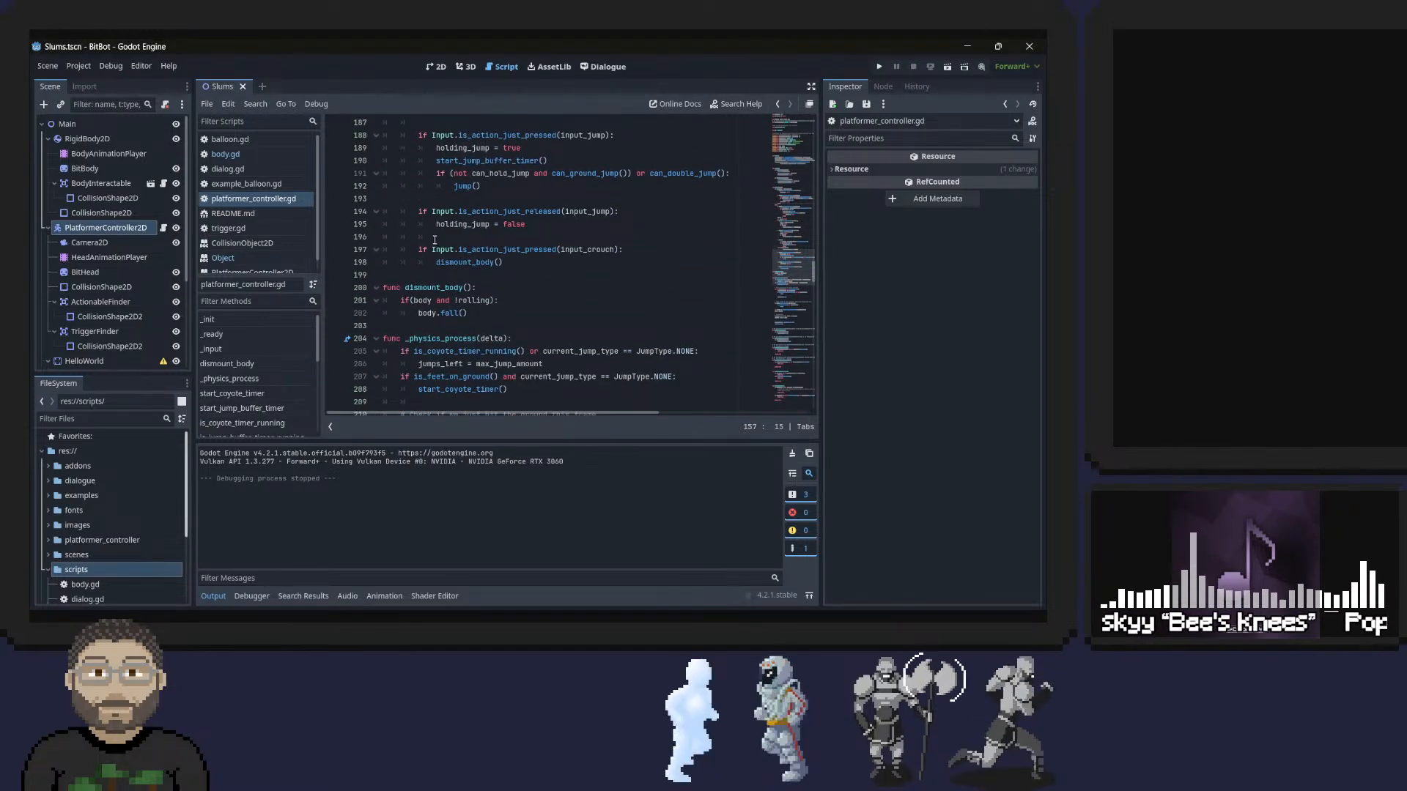
scroll(435, 240, "up", 16)
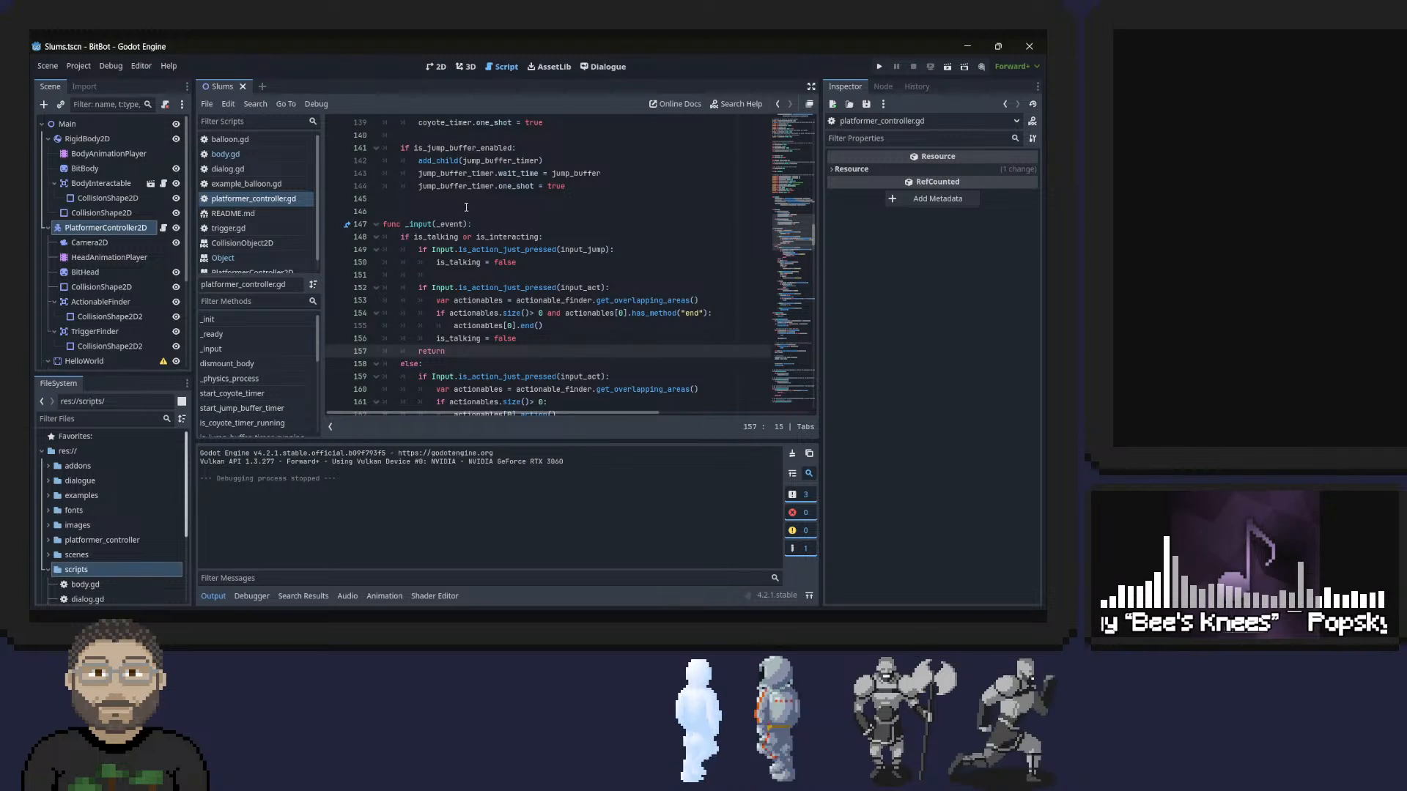
key("ctrl+s")
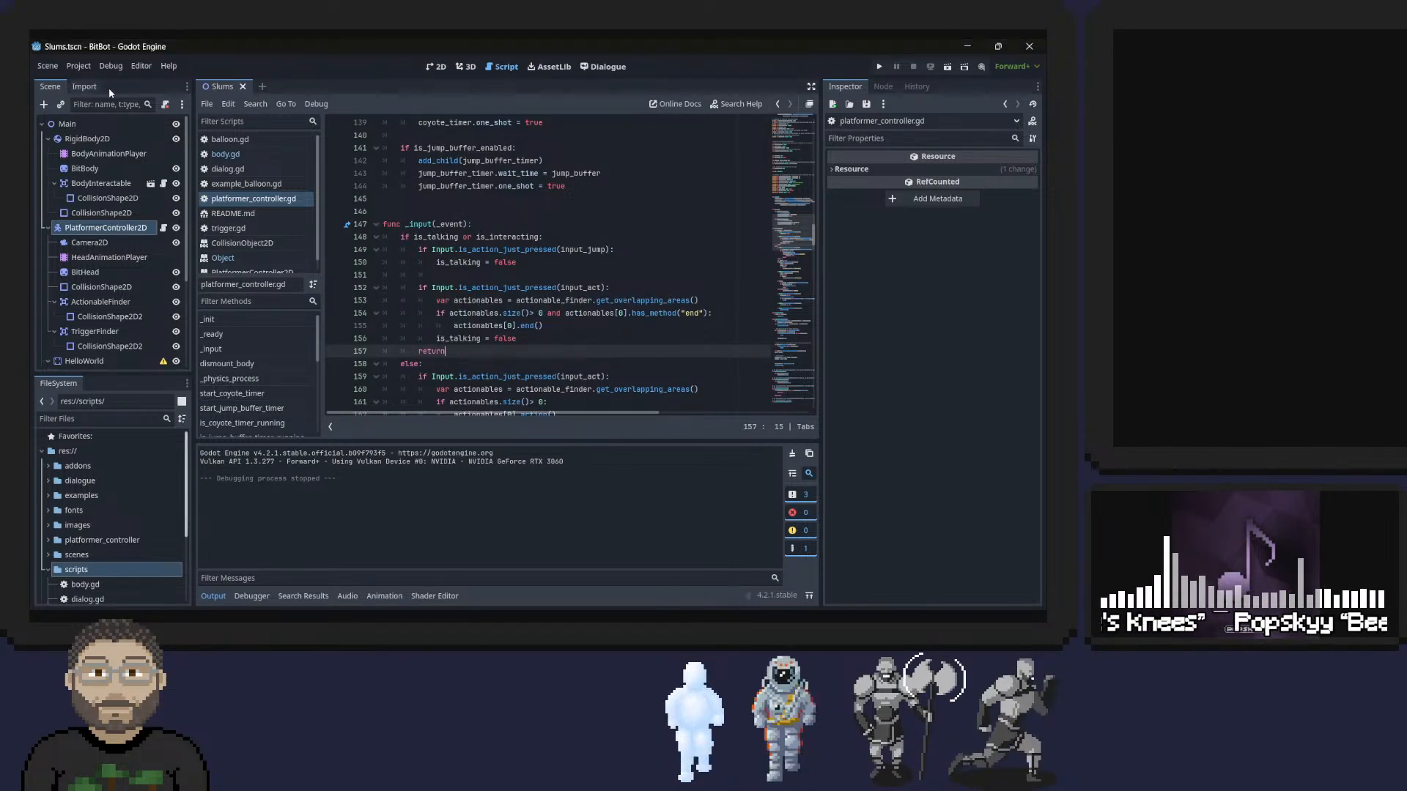
left_click(879, 66)
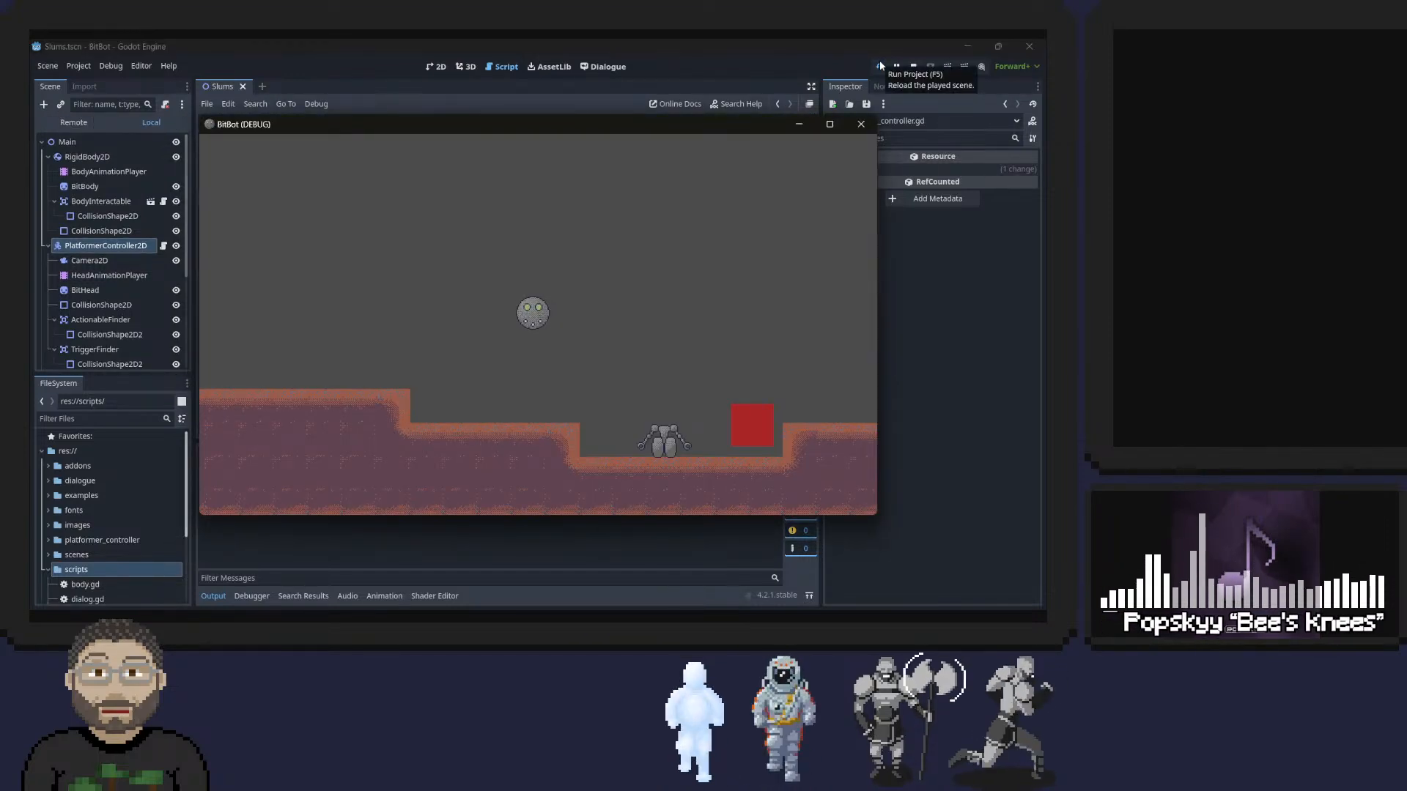
left_click(861, 124)
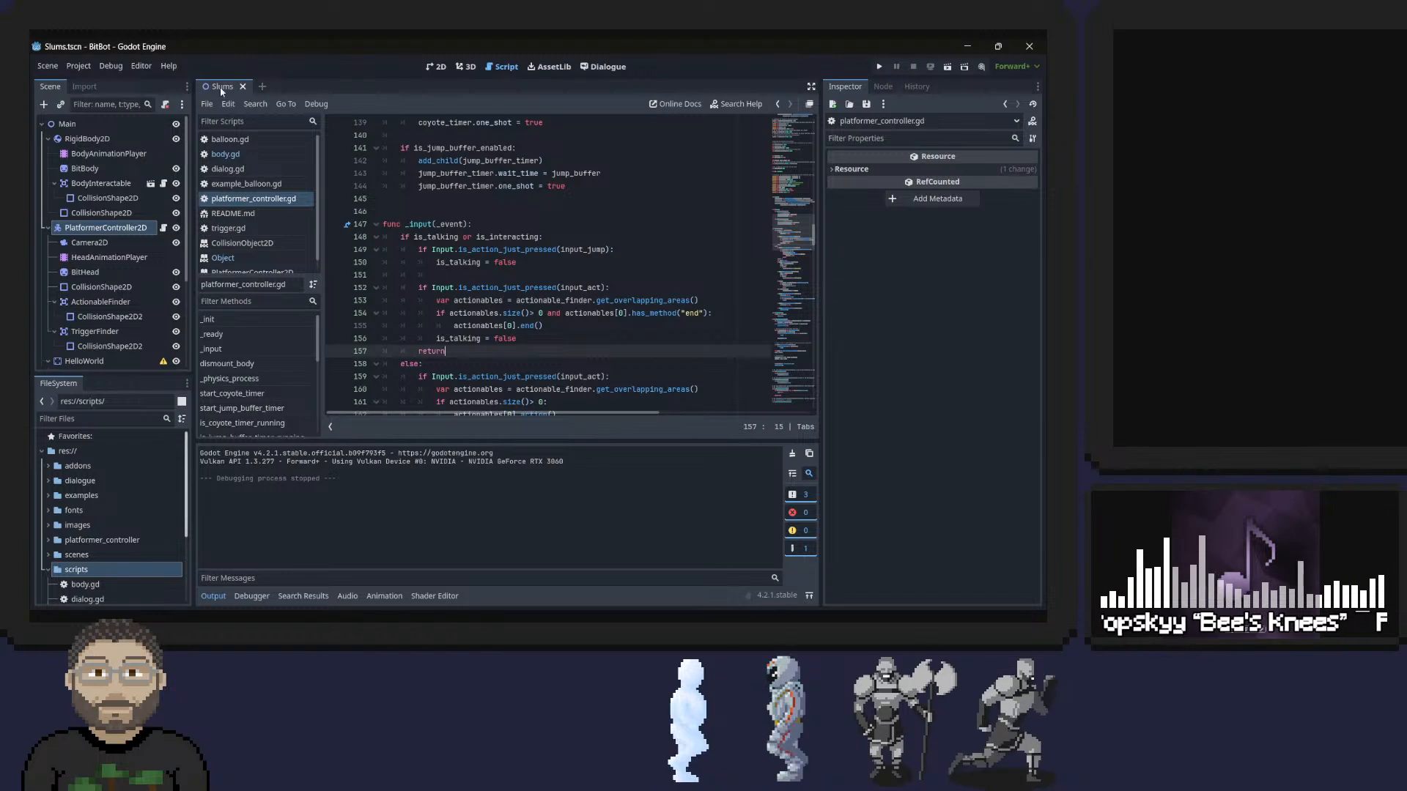
In the 2D scene, set the BitHead sprite's Y position to 0.
left_click(436, 66)
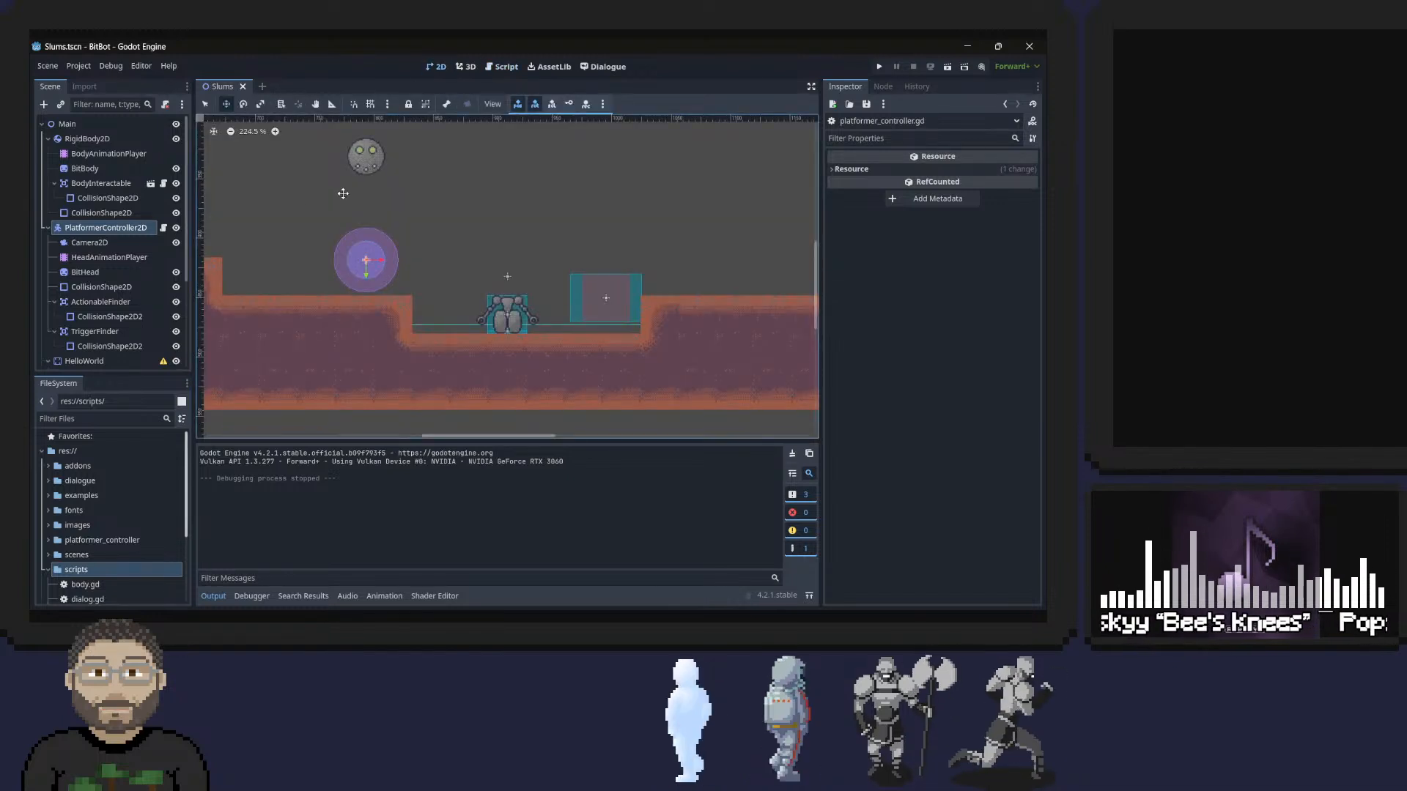
left_click(84, 274)
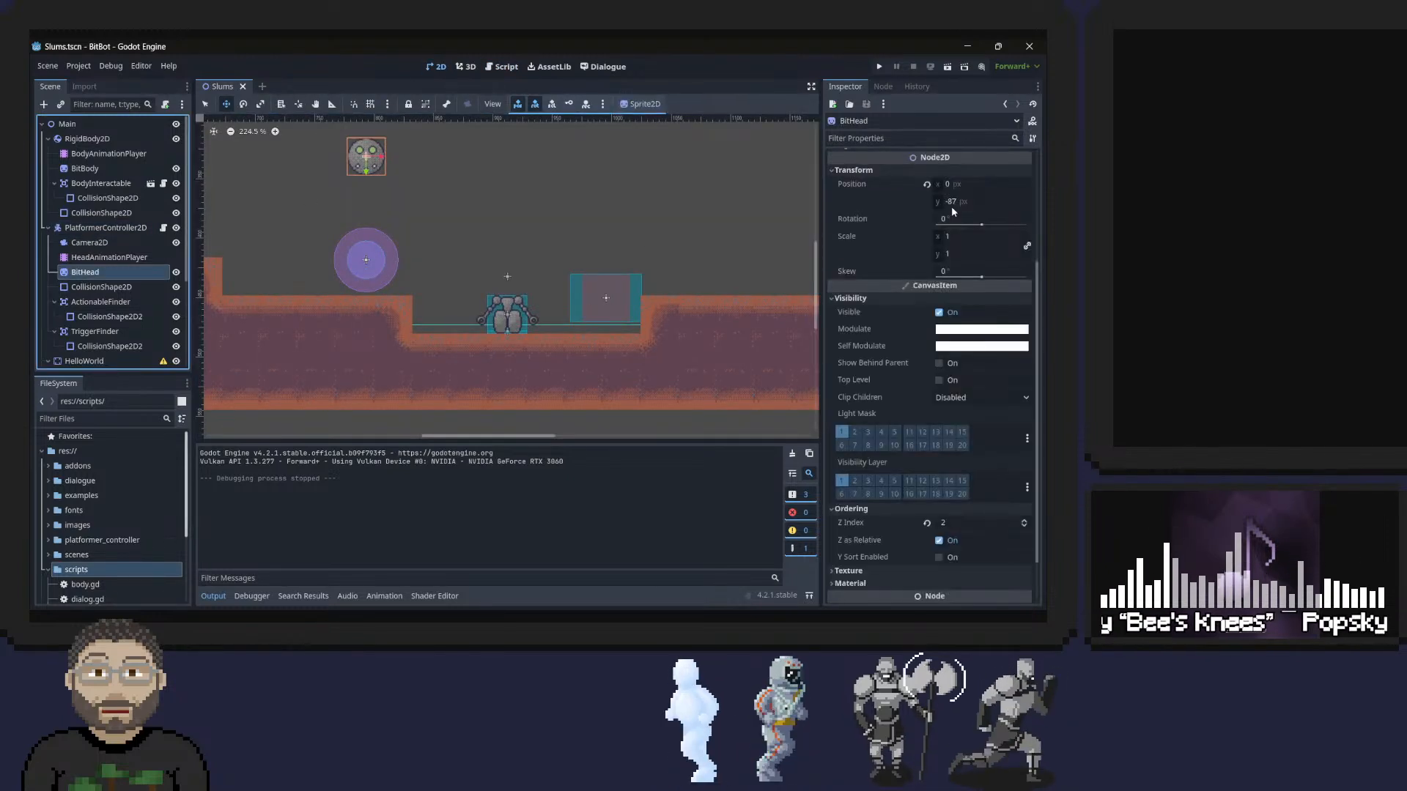
left_click(954, 203)
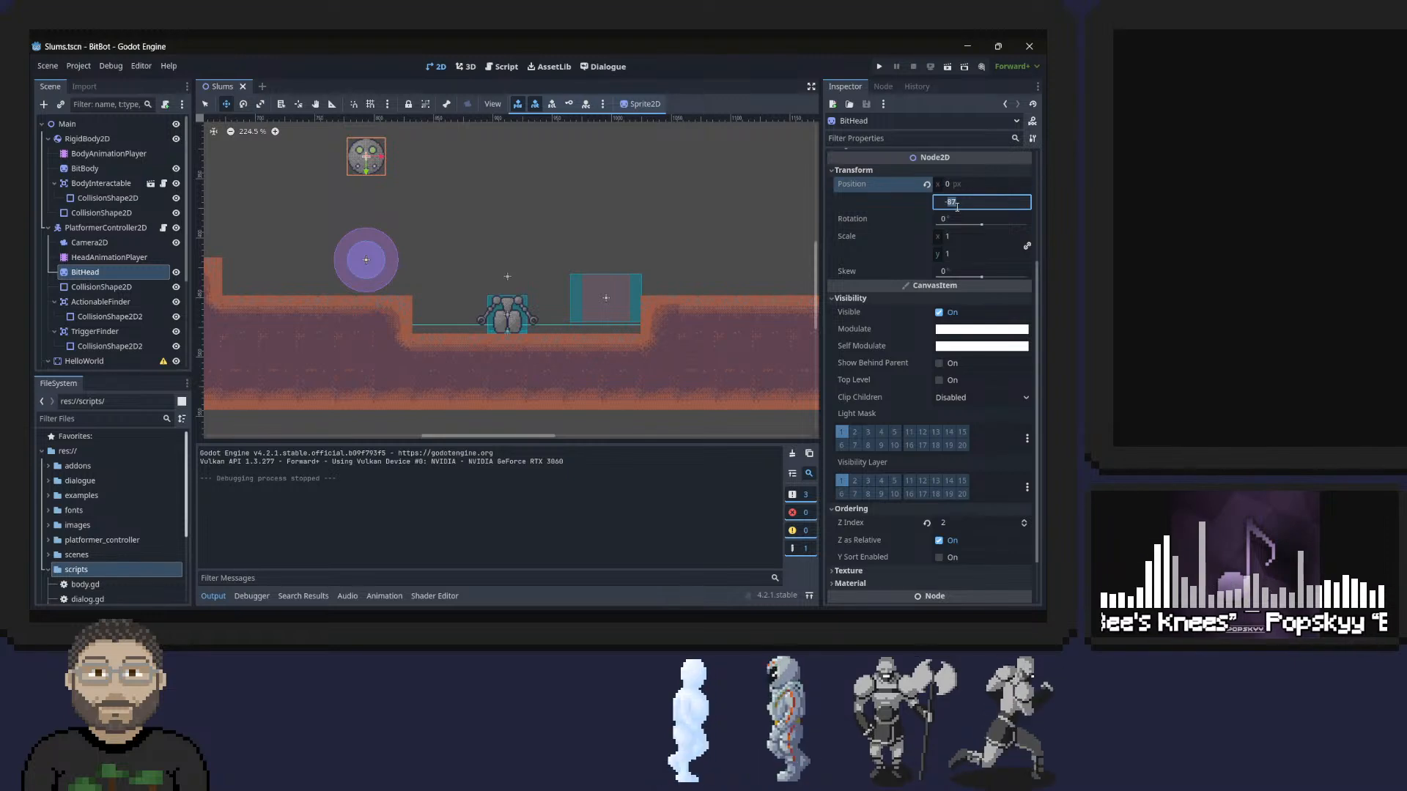
key("BackSpace")
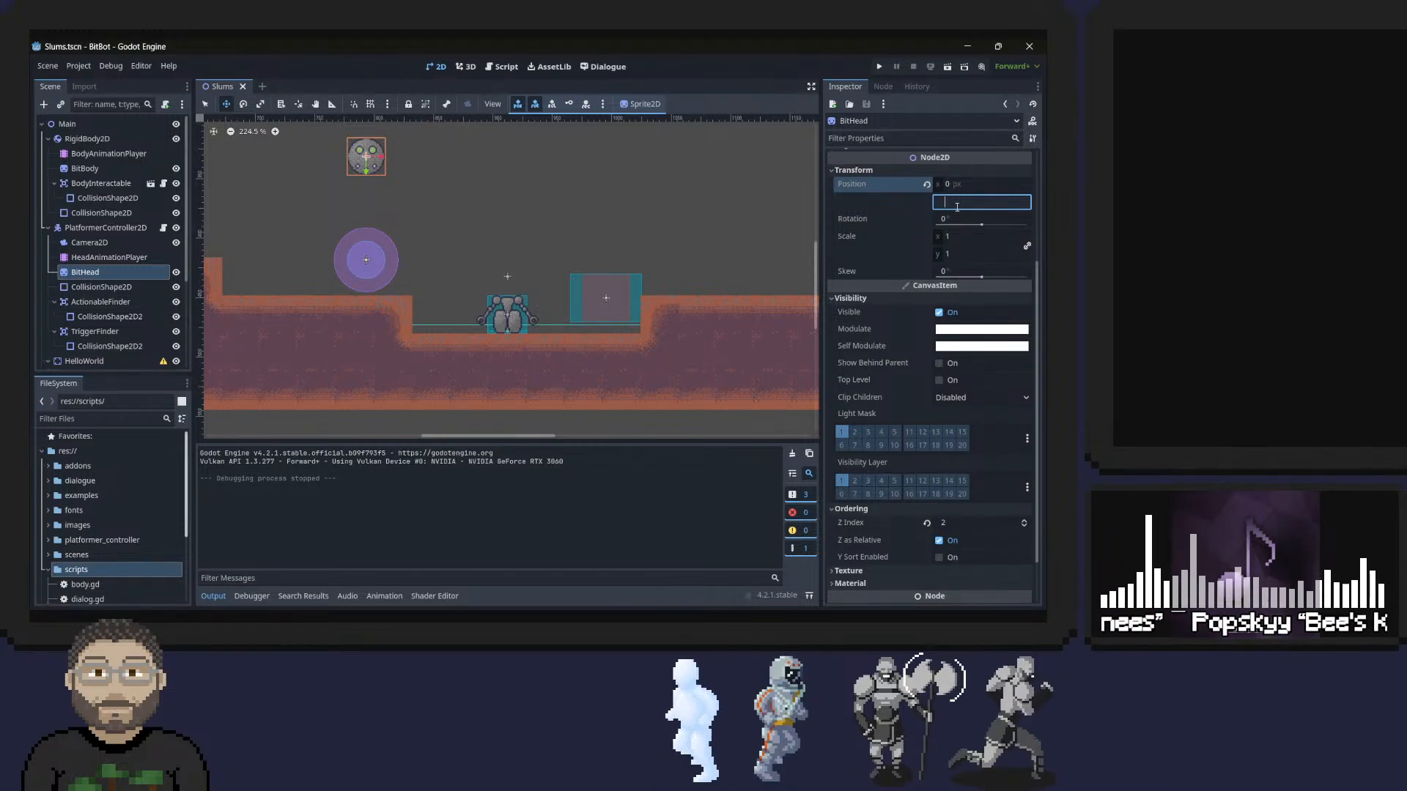
type("0")
key("Return")
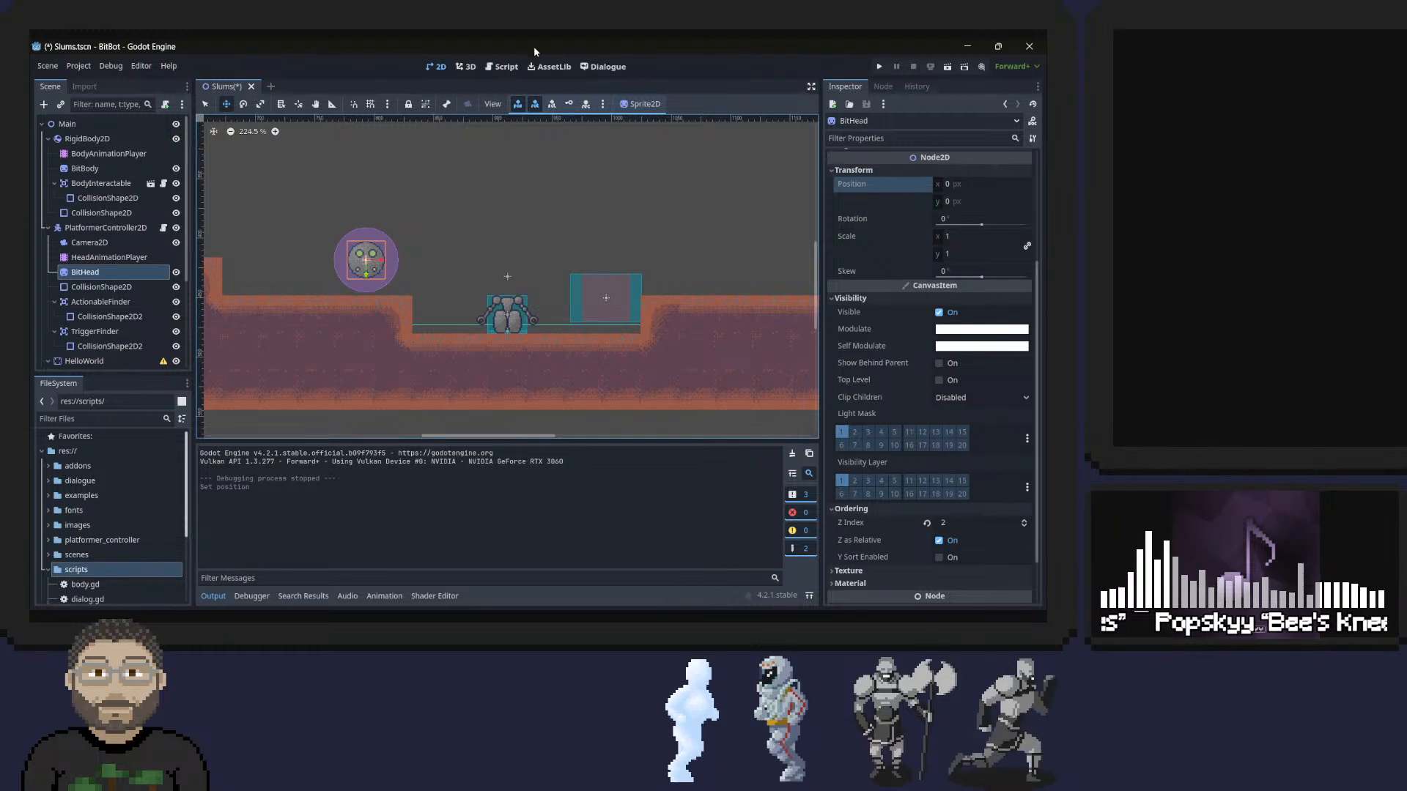
Run the project and playtest rolling, jumping and walking with the head and the robot body.
left_click(881, 66)
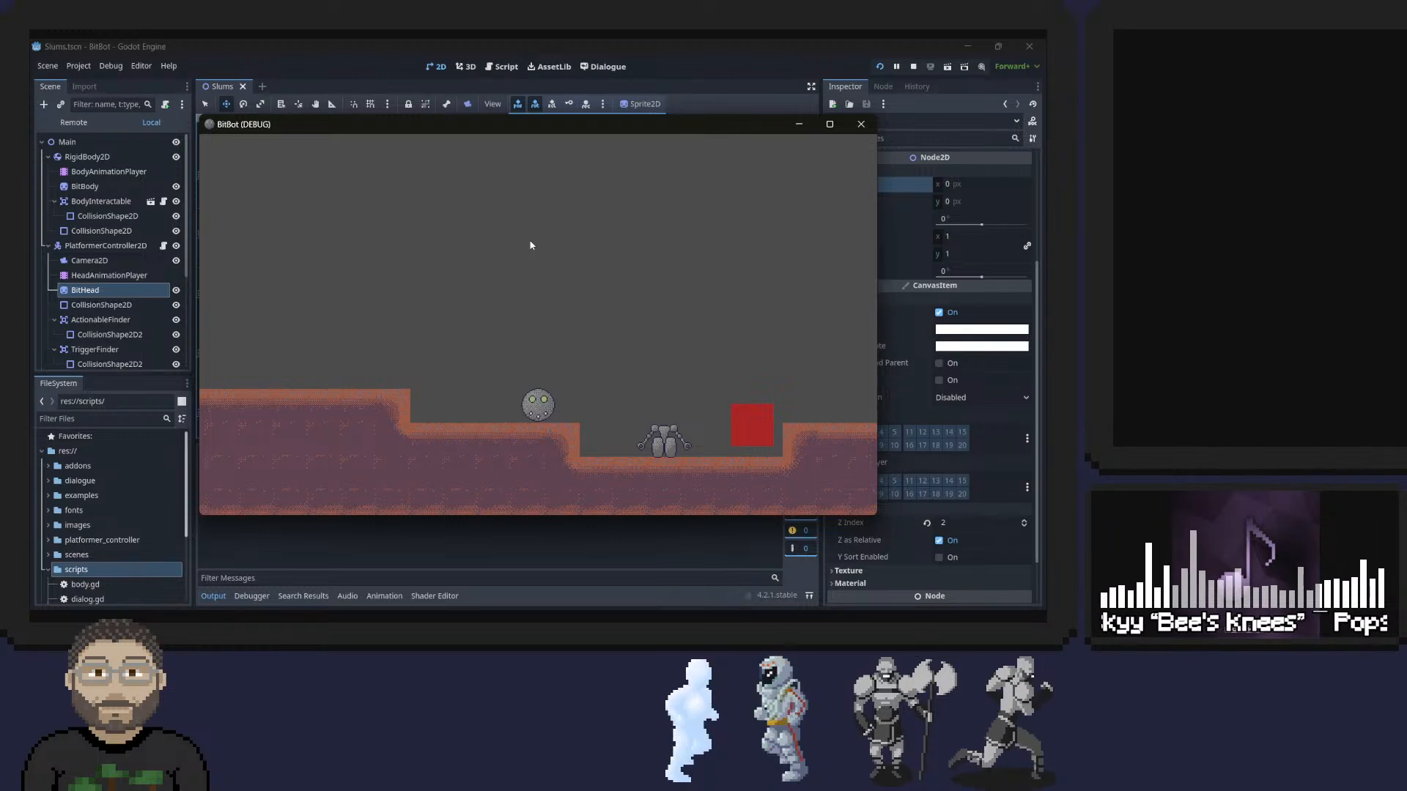
key("a")
key("d")
key("space")
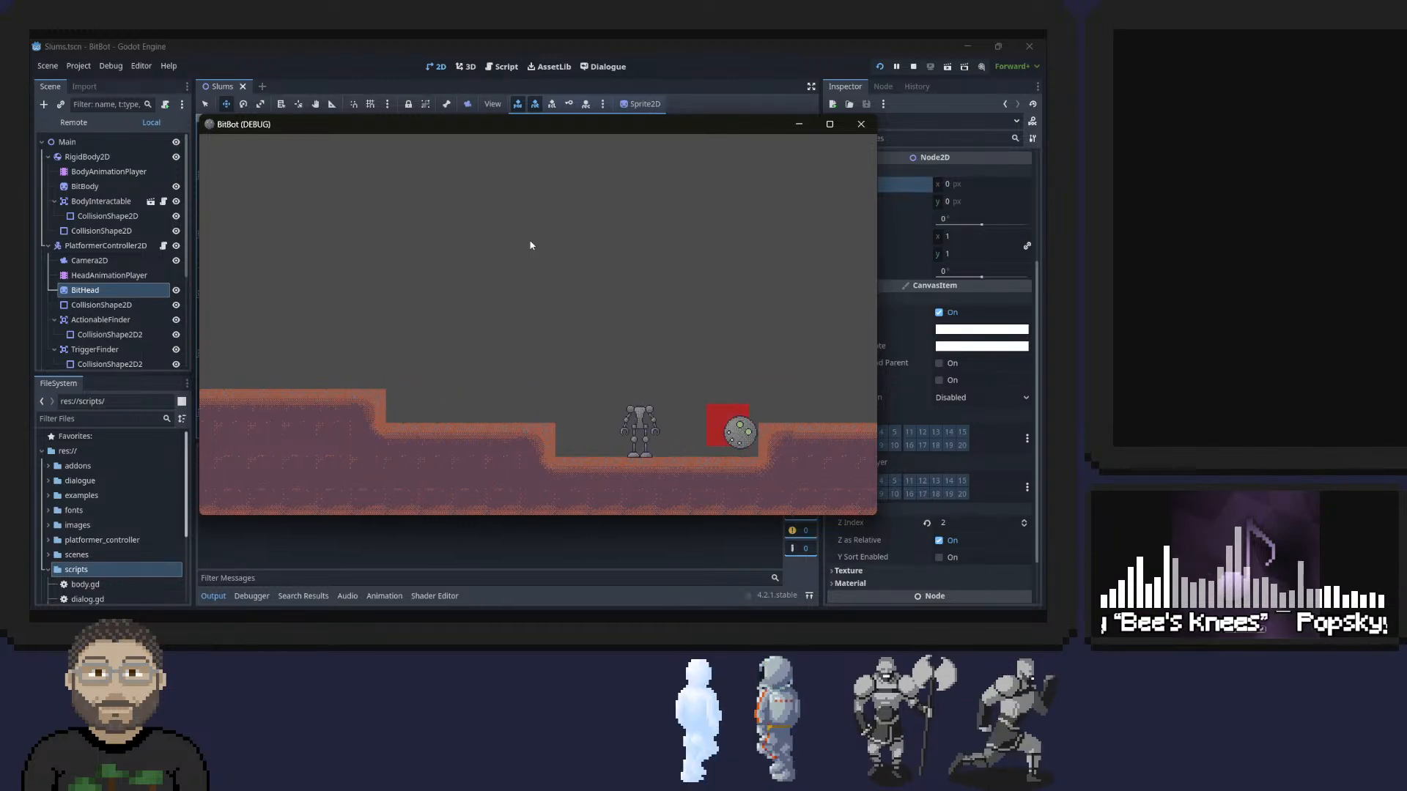
key("a")
key("space")
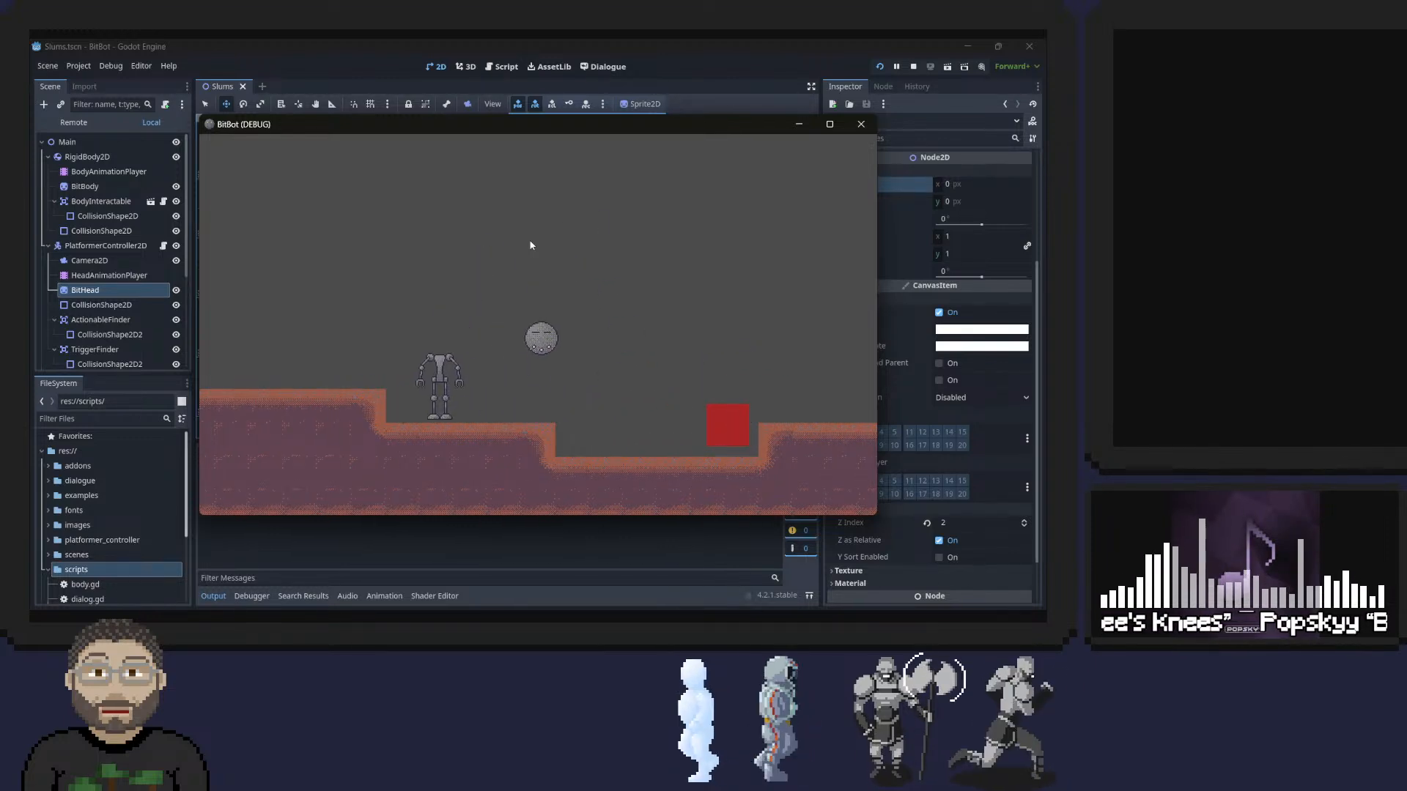
key("d")
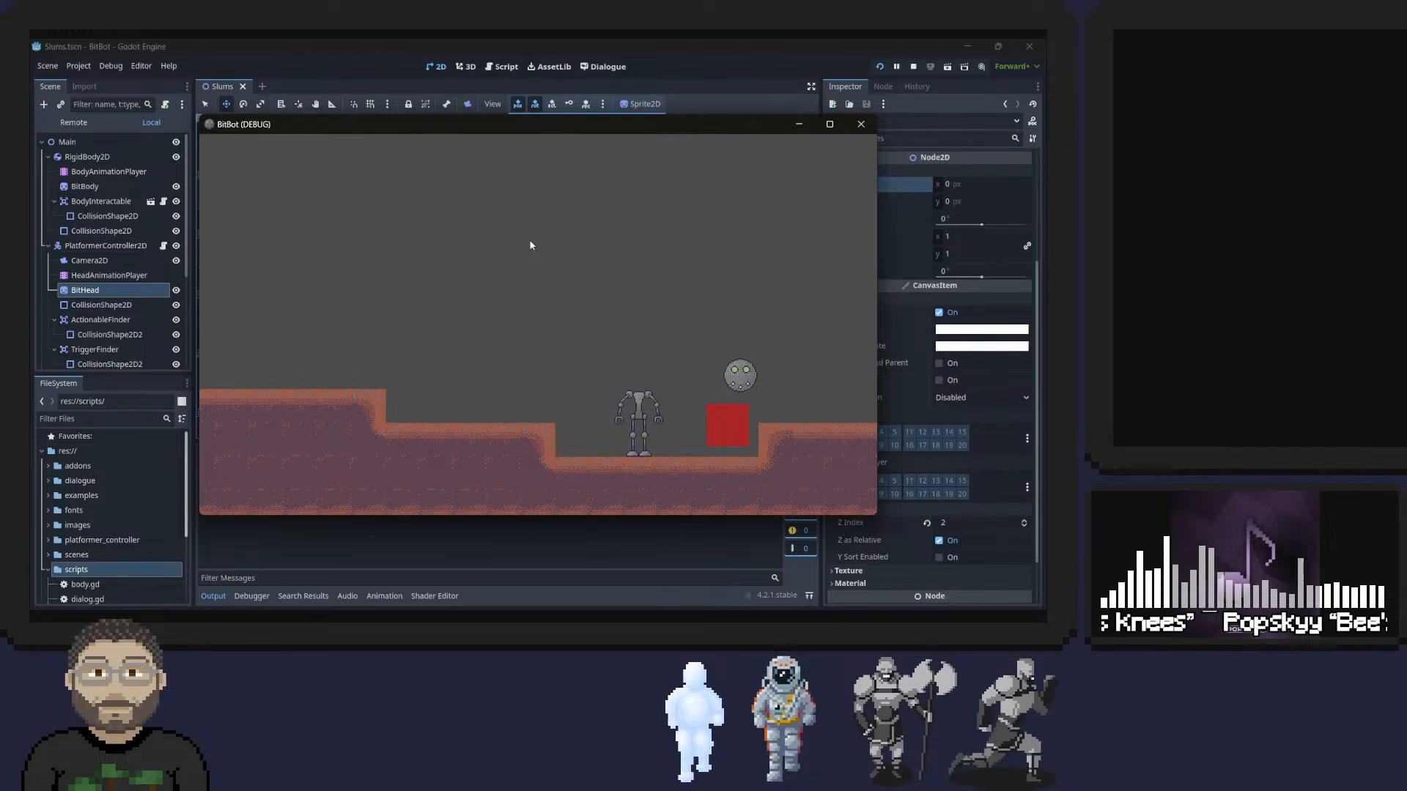
key("a")
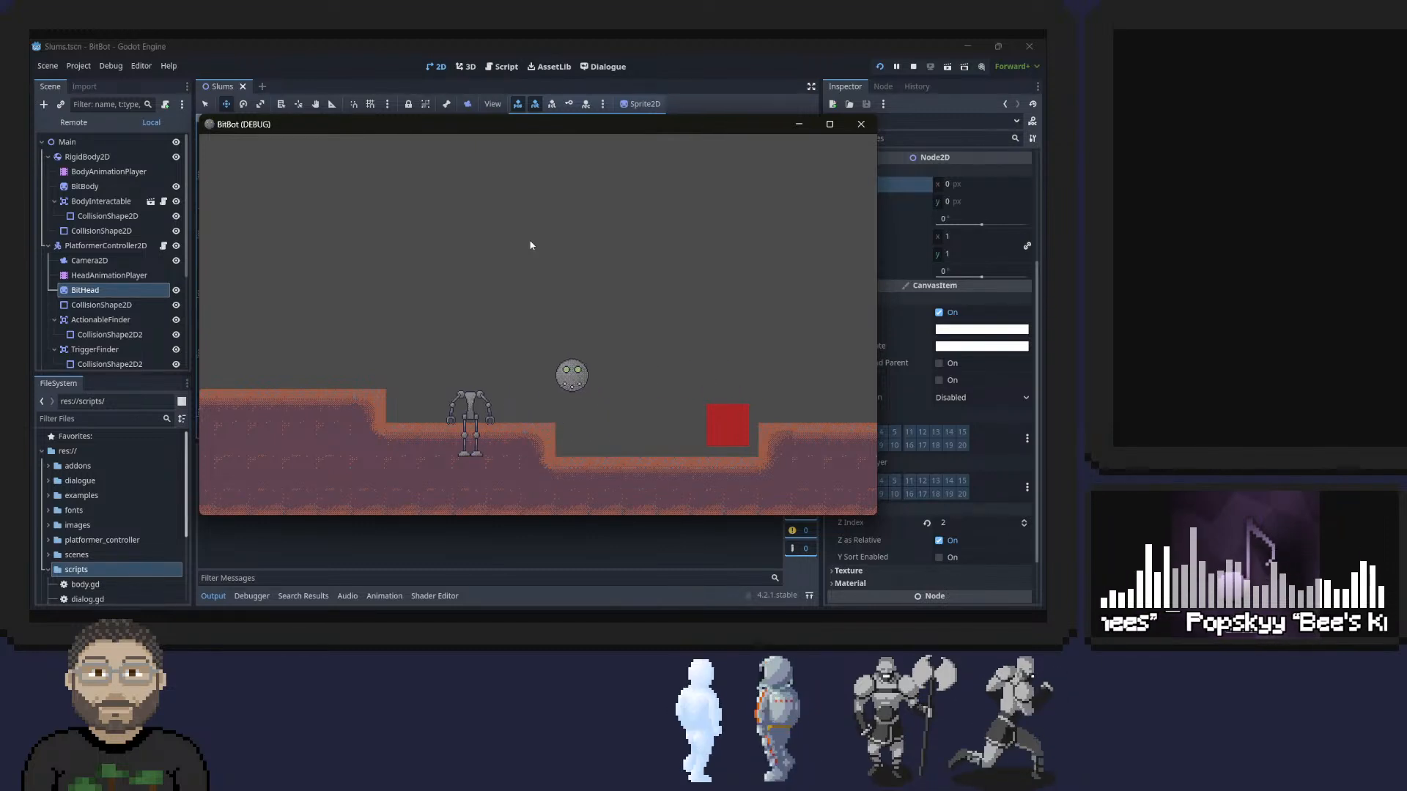
Playtest picking up the body again in the running game while trying movement and jump input.
key("d")
key("e")
key("a")
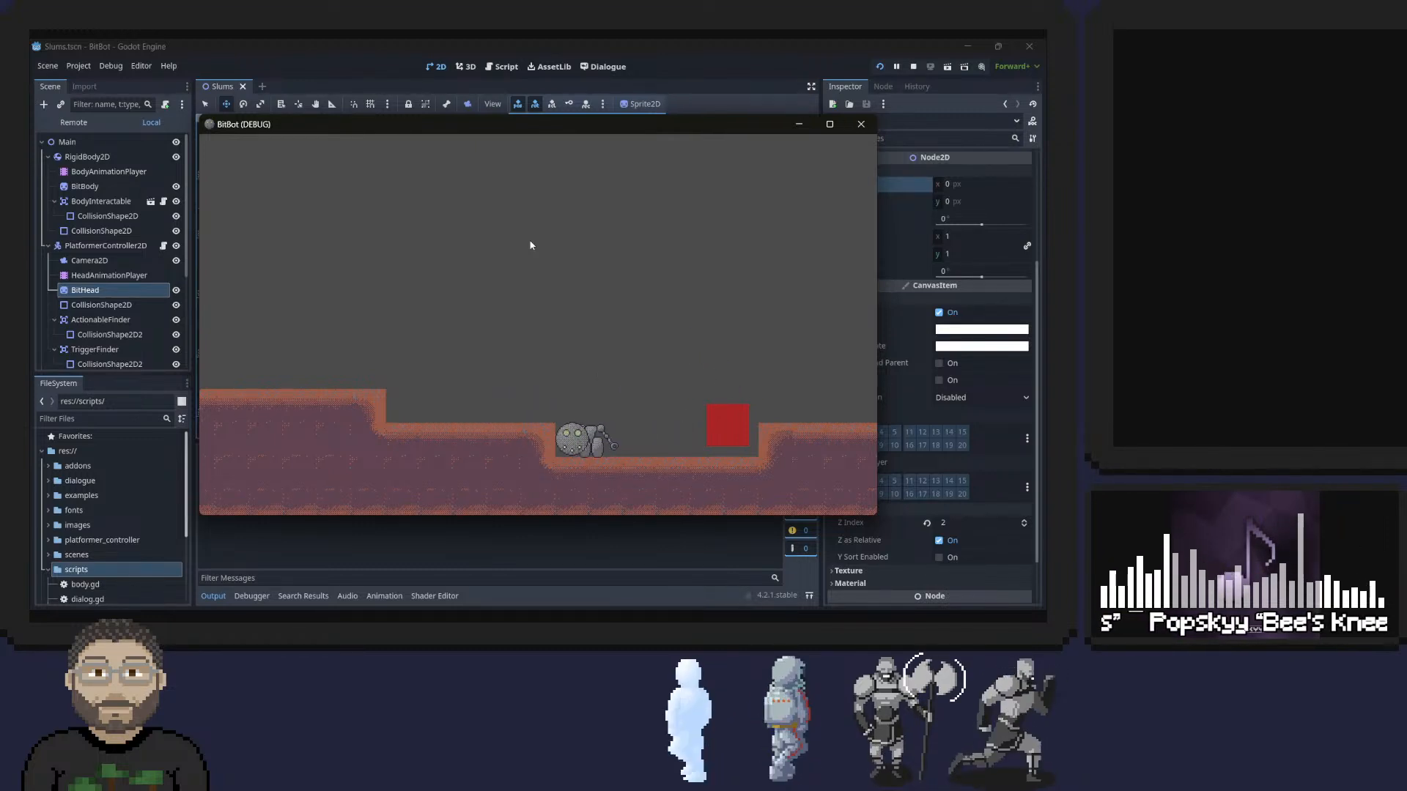
key("space")
key("d")
key("space")
key("a")
key("e")
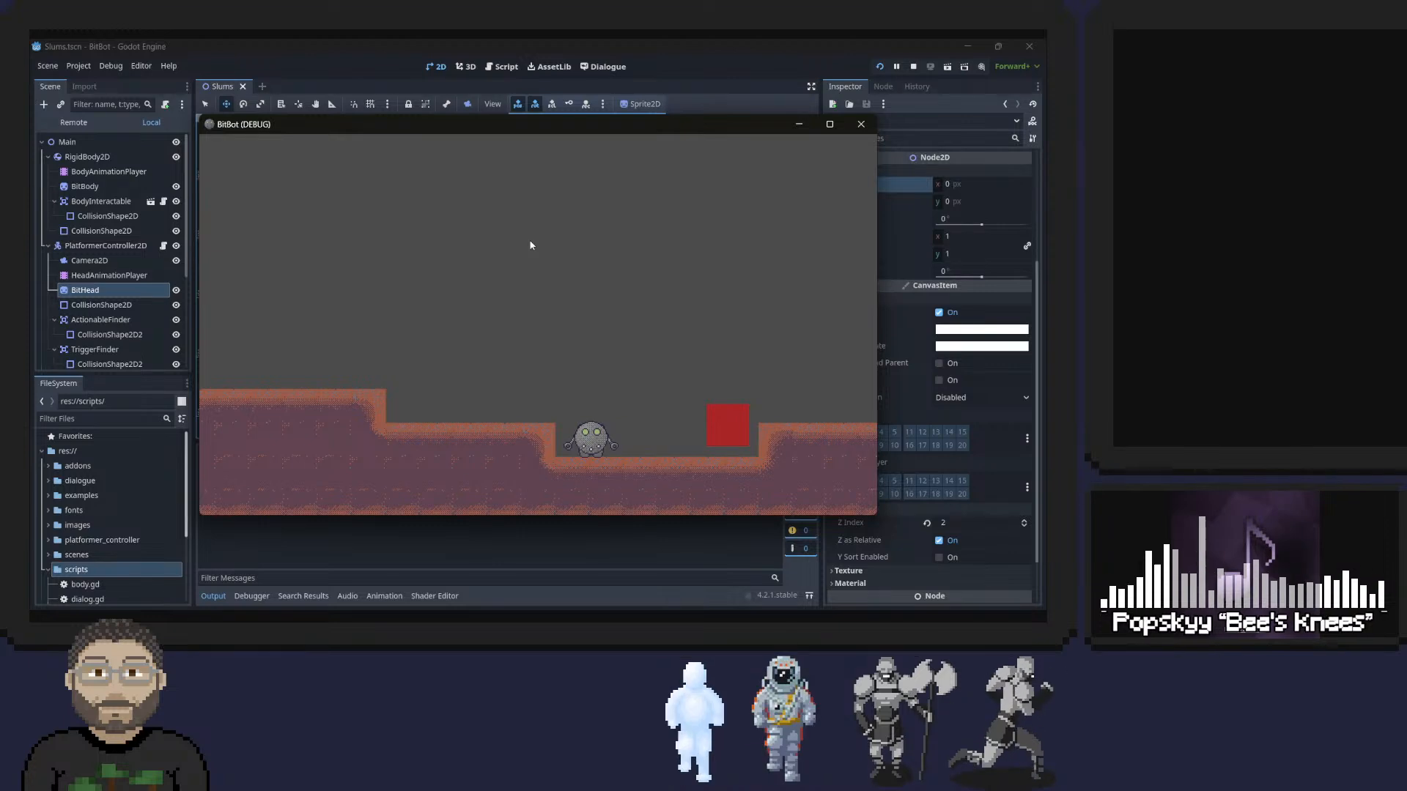
Playtest separating the head from the body once more in the running game, and close the game.
key("alt+Tab")
key("alt+Tab")
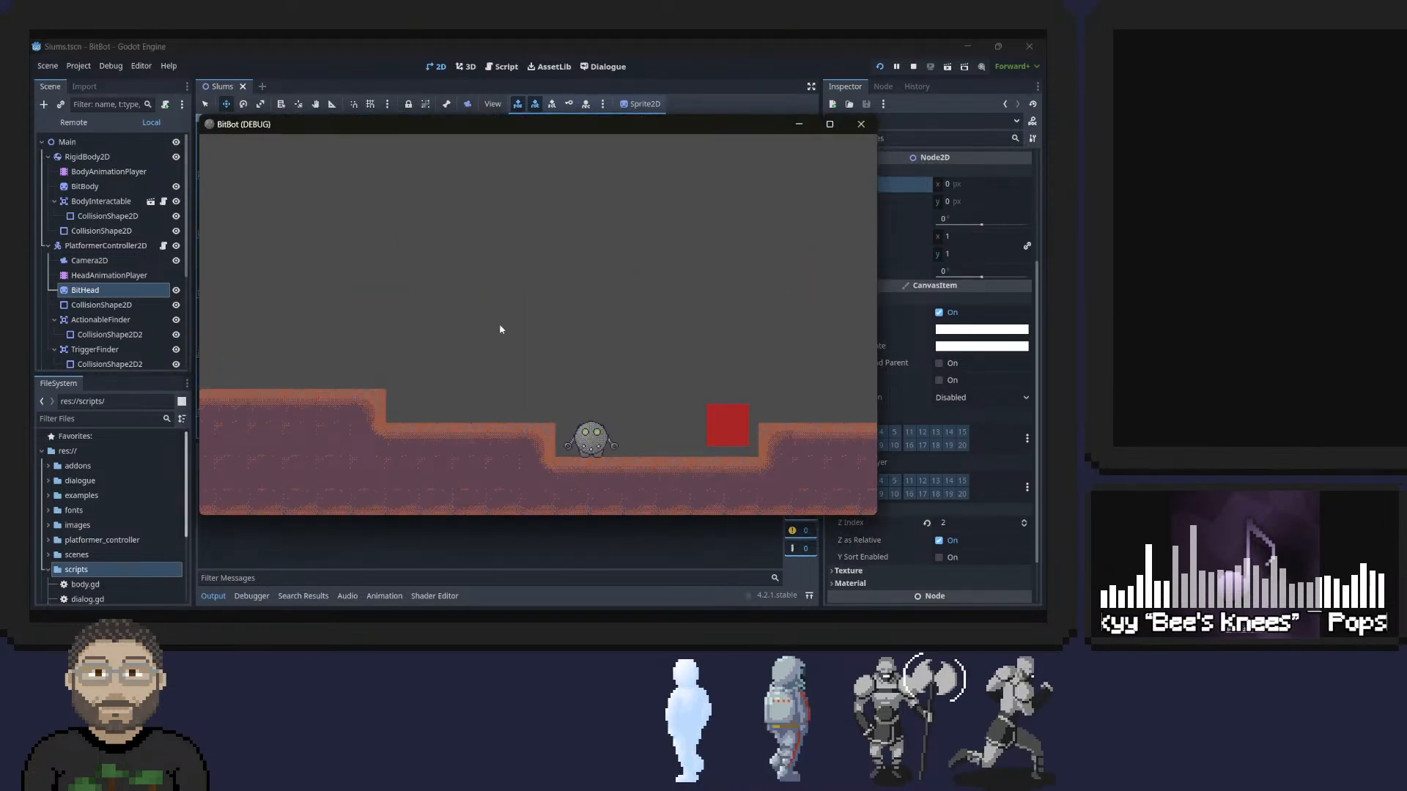
key("e")
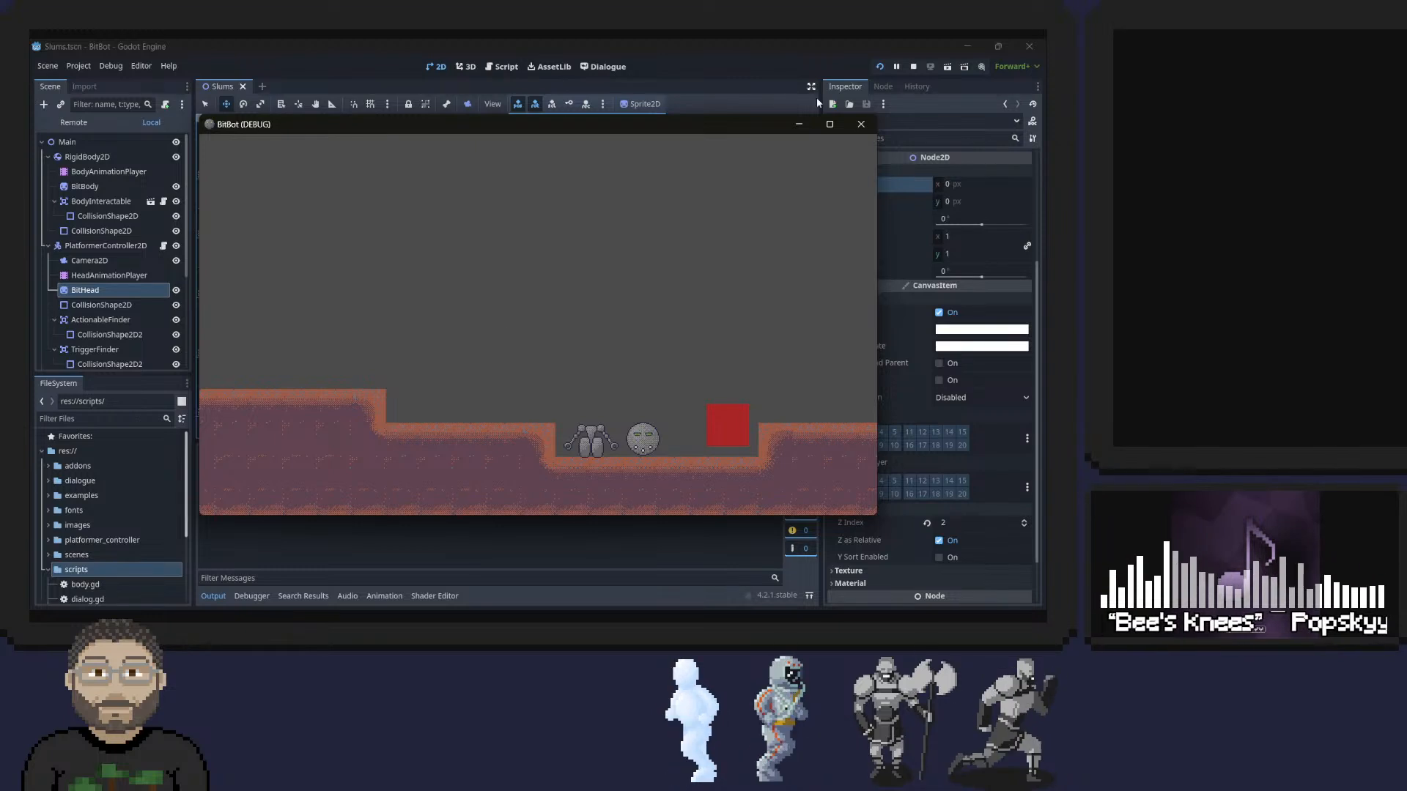
left_click(861, 124)
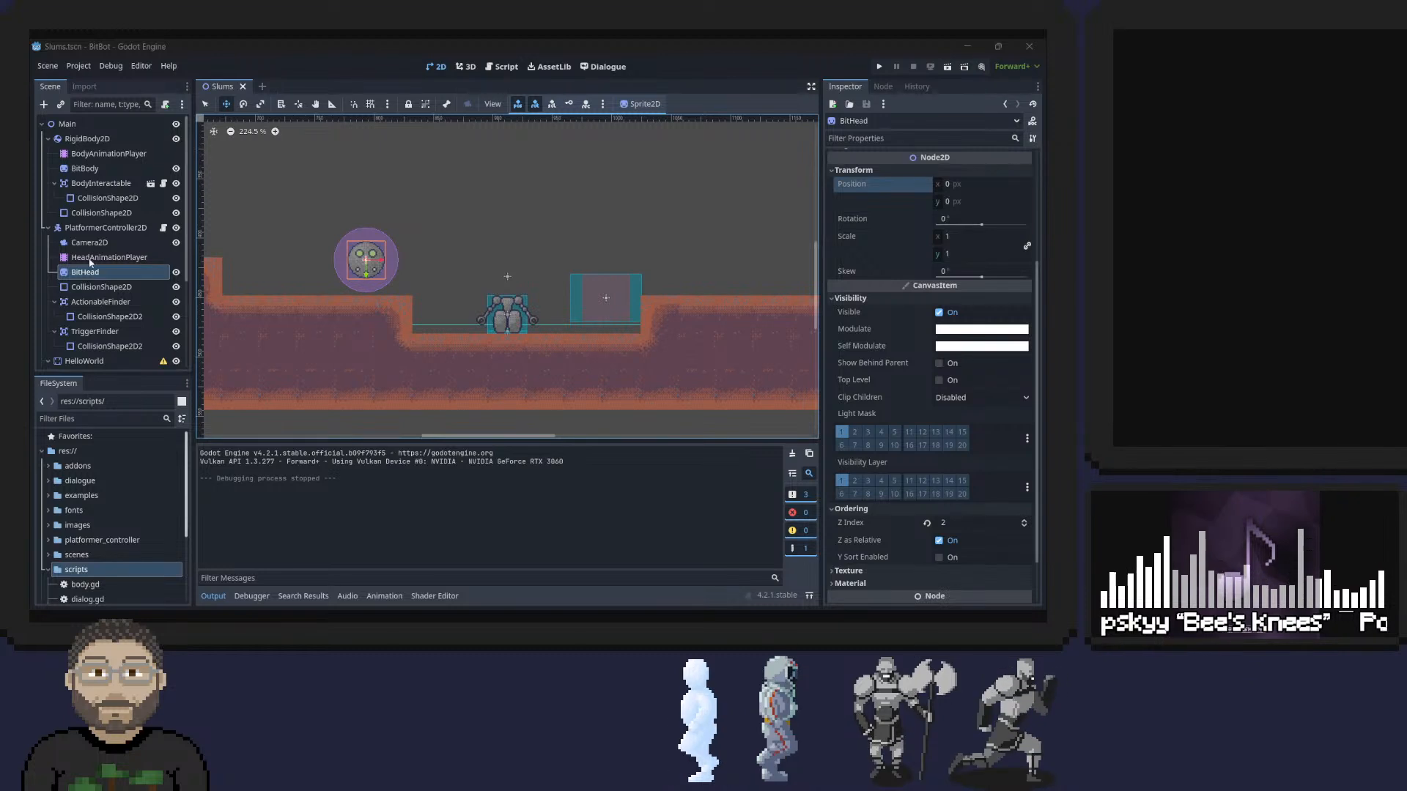
Open the PlatformerController2D script and examine how _input handles the interaction check, left and right movement, and jumping.
left_click(99, 228)
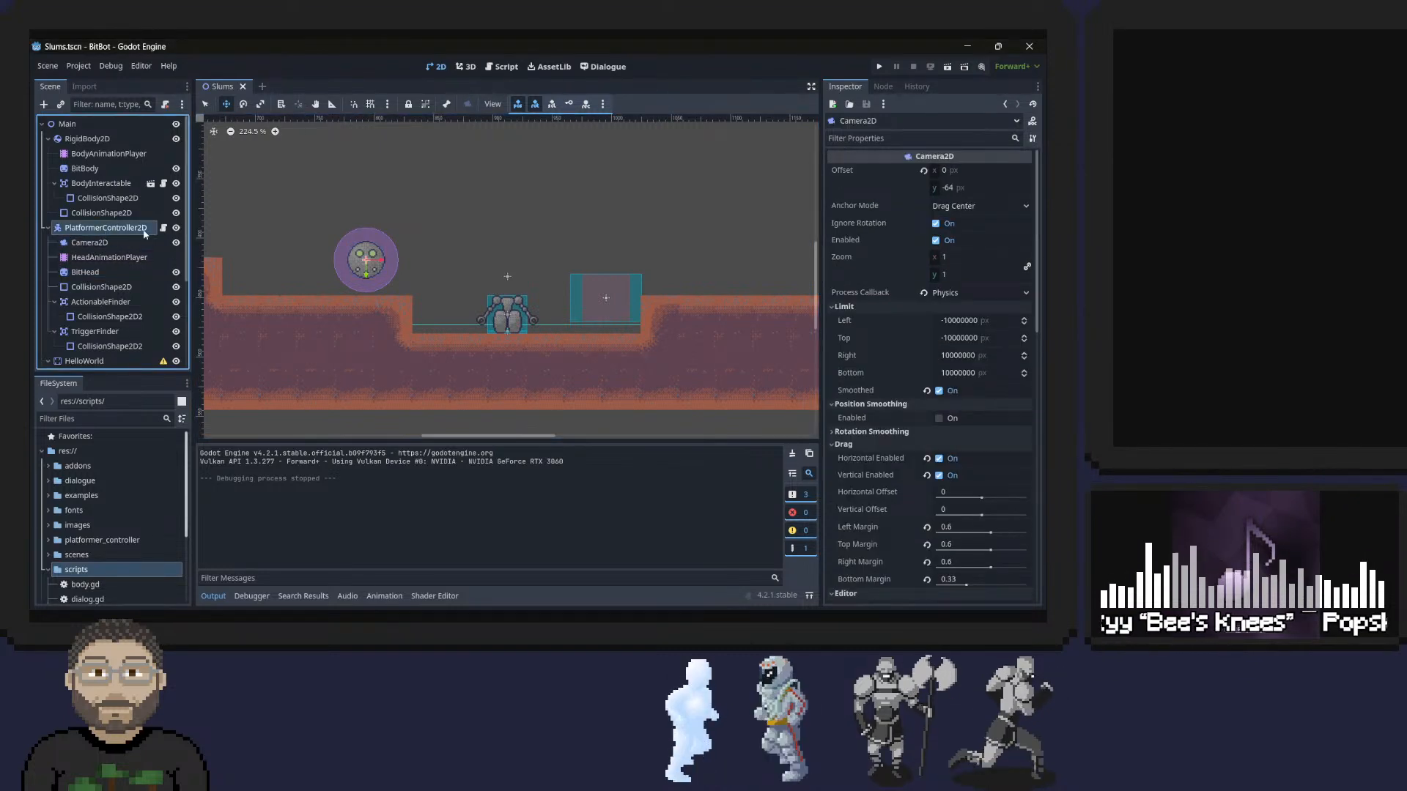
left_click(165, 228)
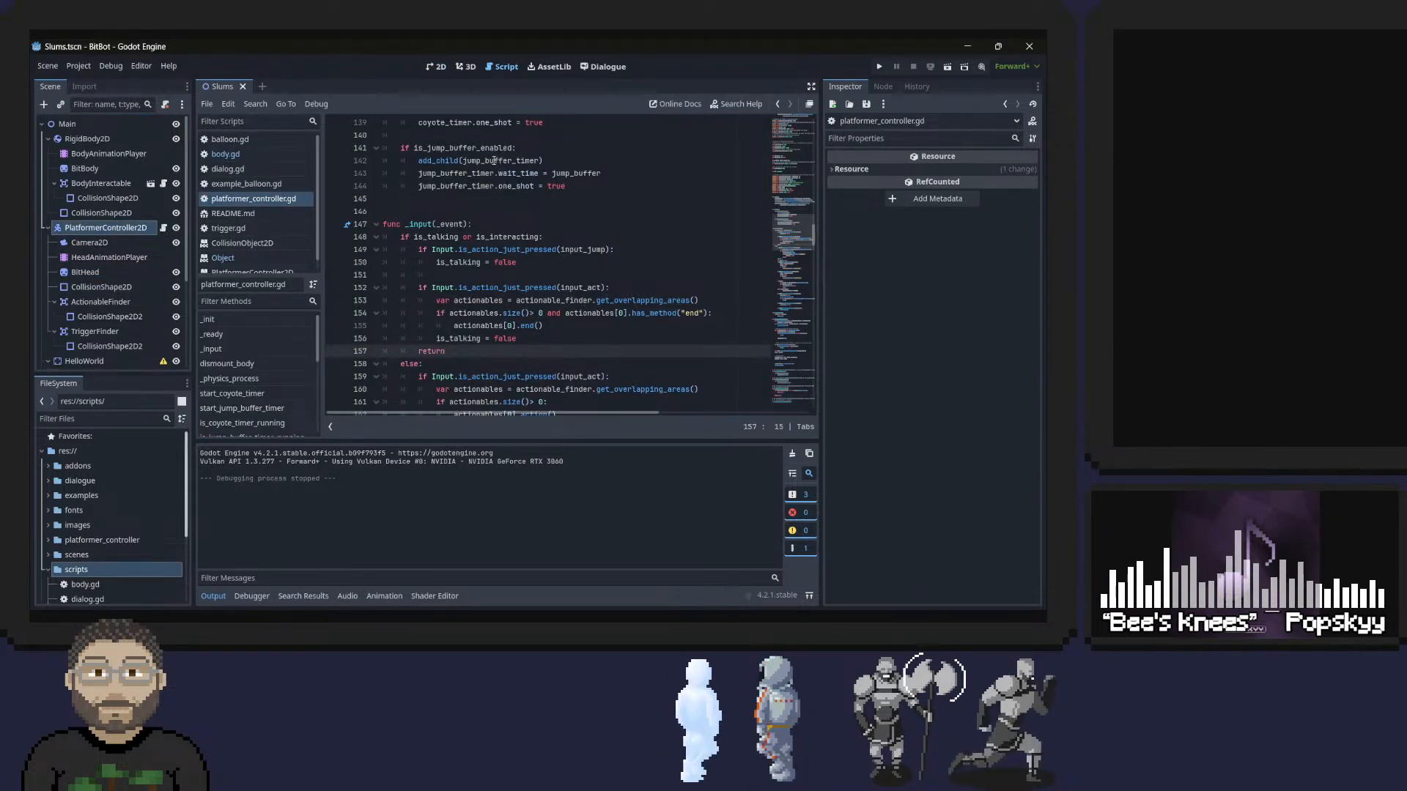
scroll(506, 212, "down", 5)
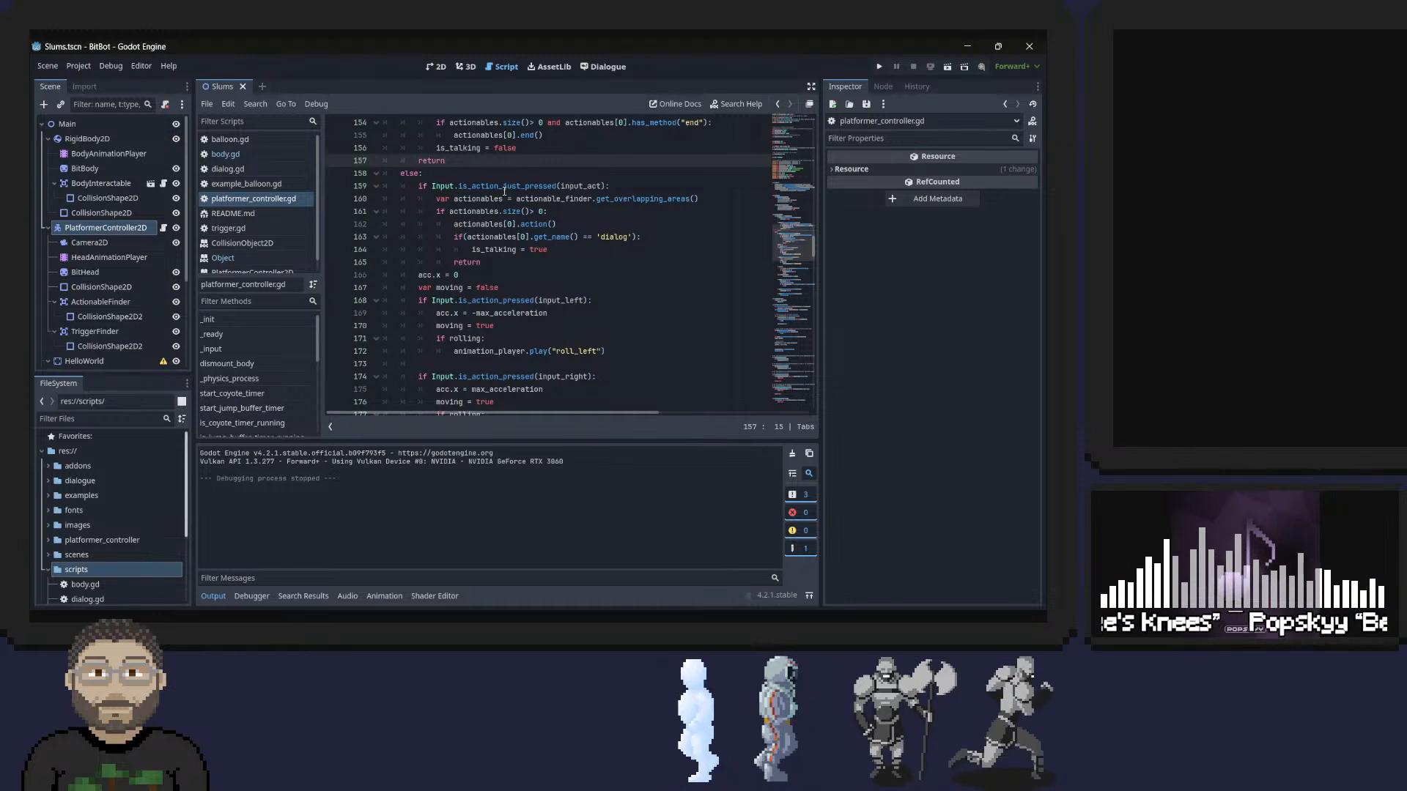
scroll(504, 191, "down", 3)
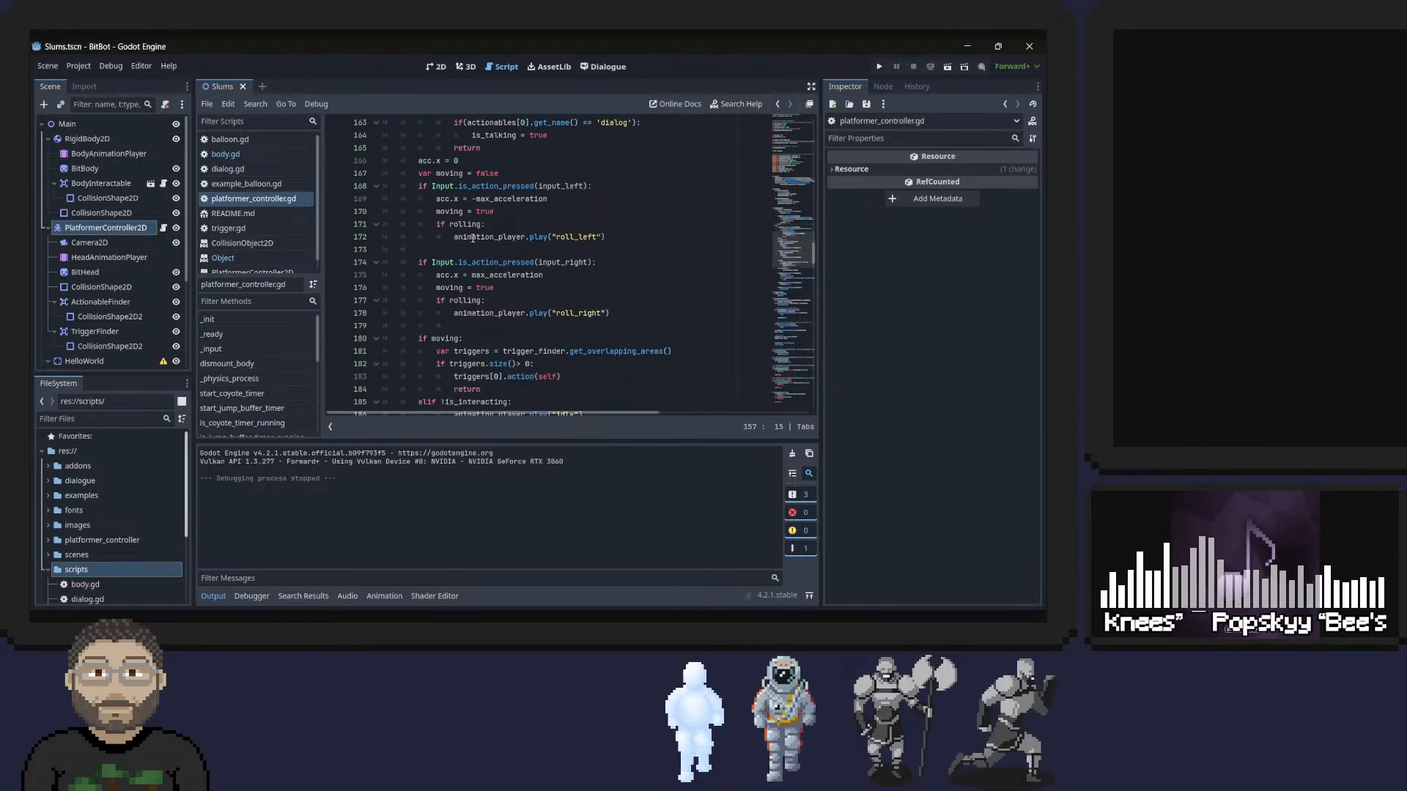
triple_click(454, 199)
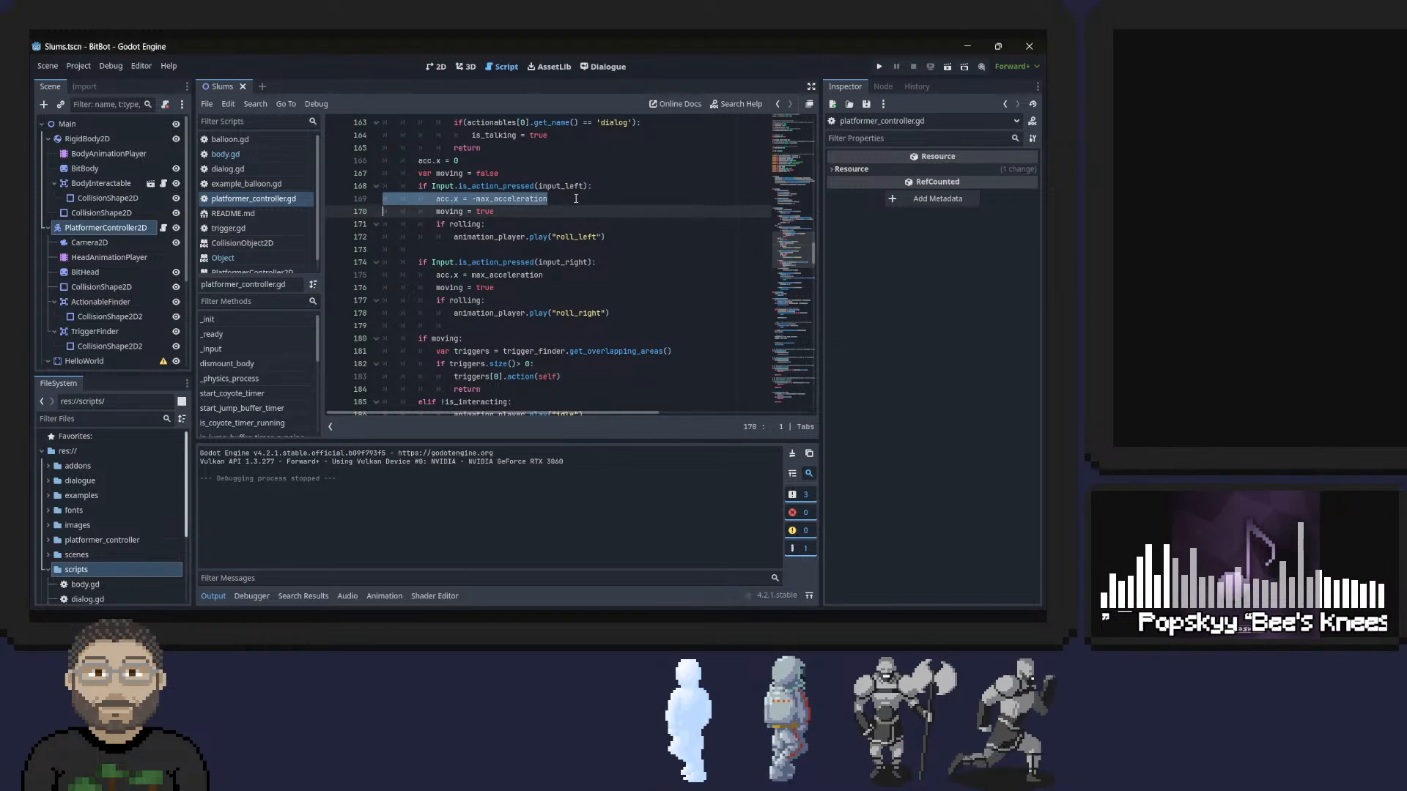
scroll(580, 201, "down", 1)
scroll(579, 200, "down", 3)
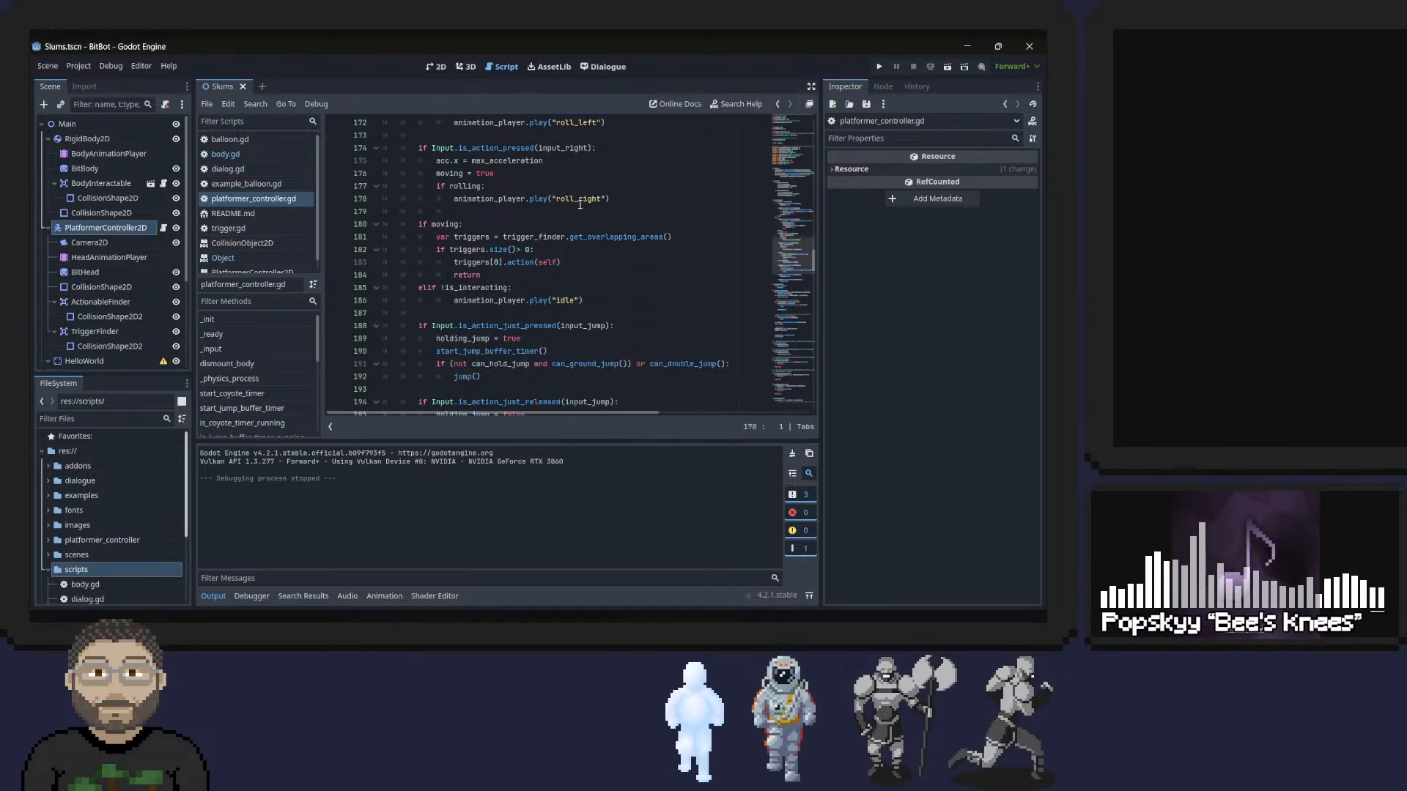
scroll(579, 205, "down", 1)
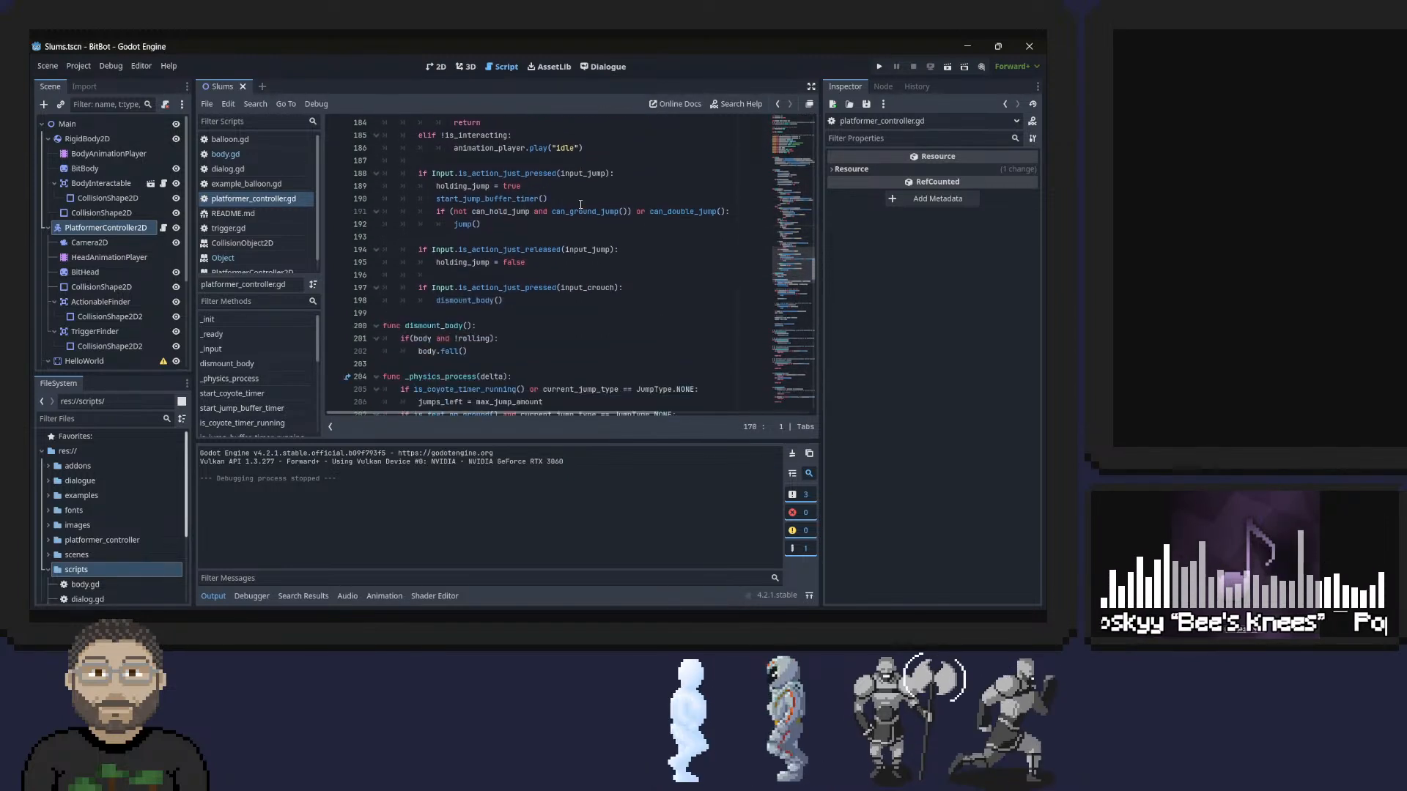
scroll(581, 205, "up", 2)
scroll(578, 209, "up", 2)
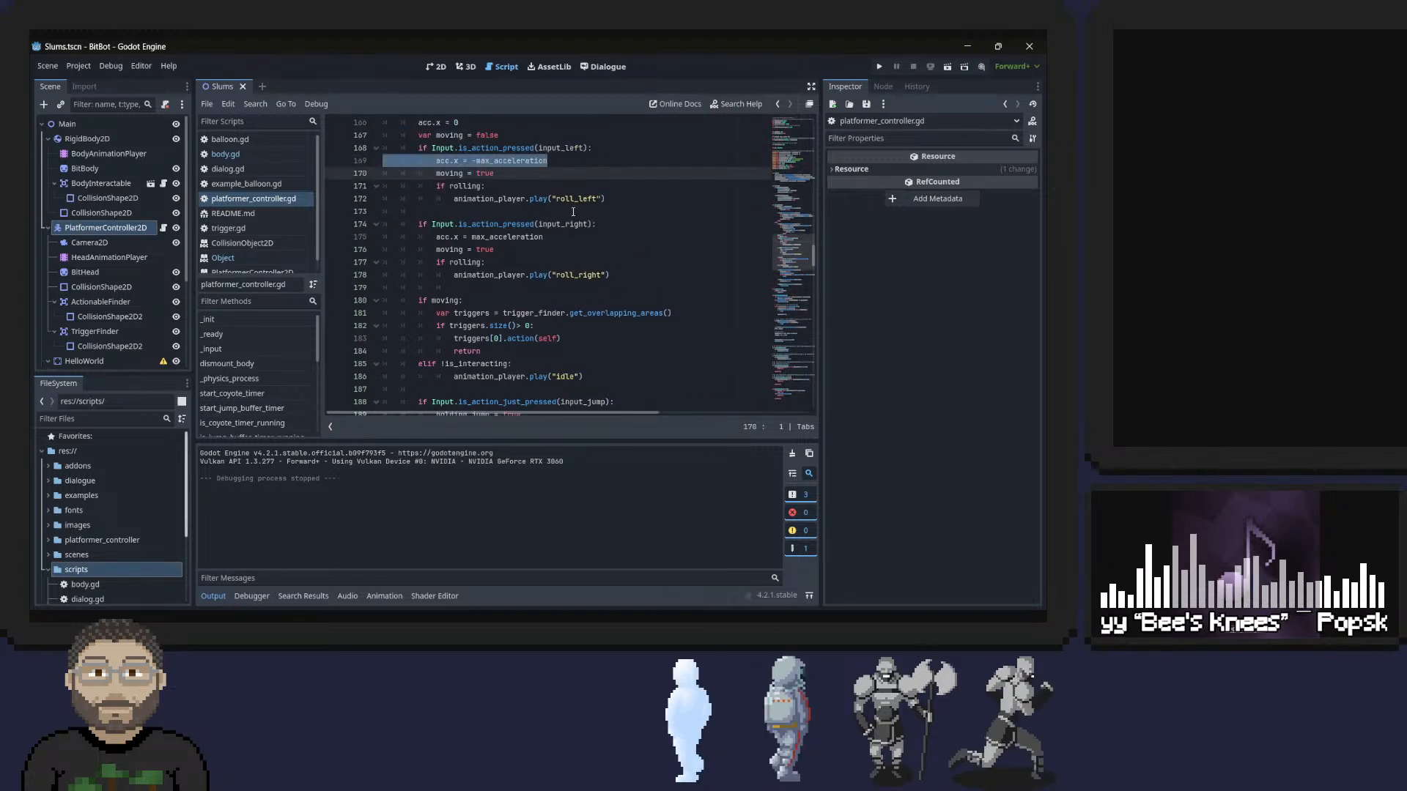
scroll(504, 227, "up", 3)
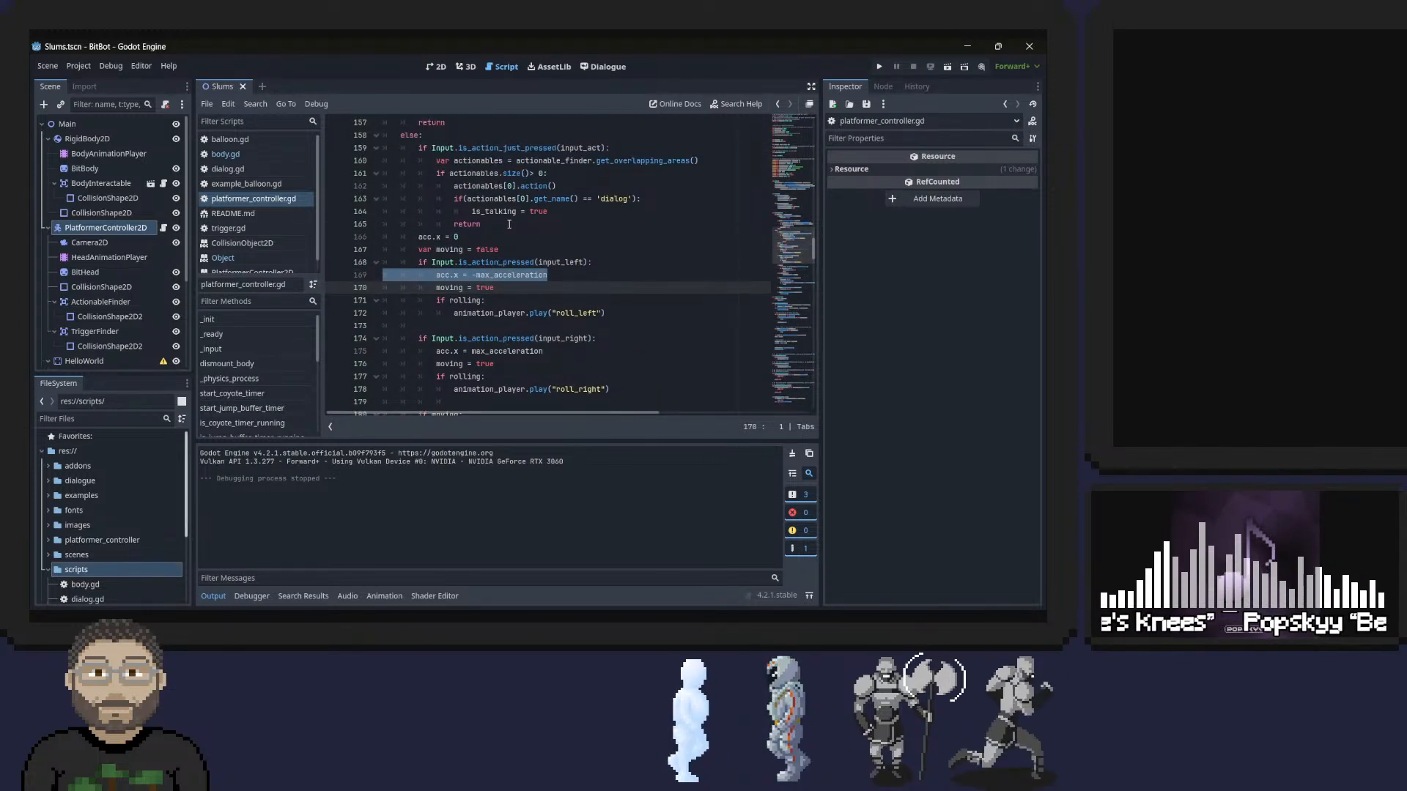
scroll(509, 224, "down", 1)
scroll(510, 225, "up", 3)
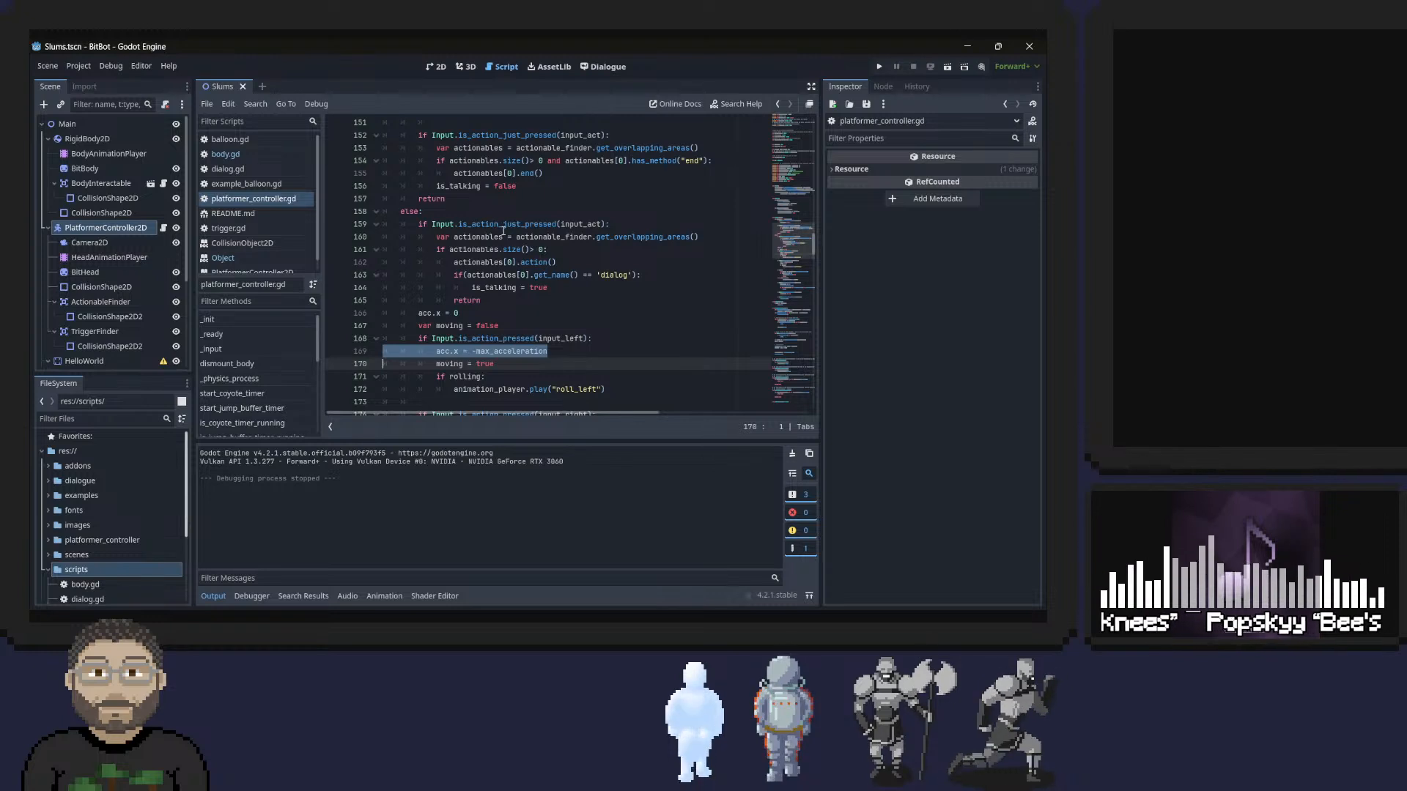
scroll(503, 231, "up", 1)
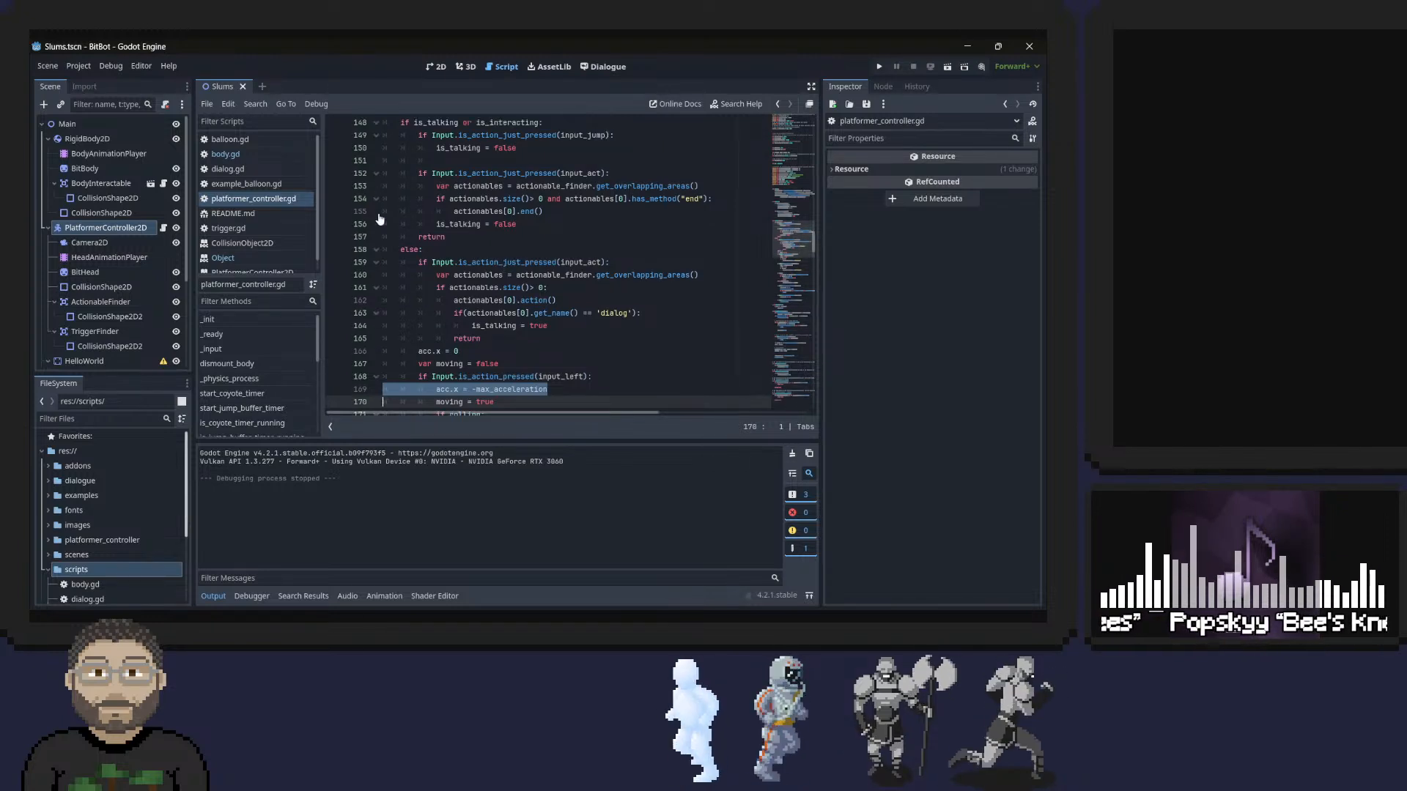
Cut the lines acc.x = 0 and var moving = false from the else branch of _input.
double_click(442, 389)
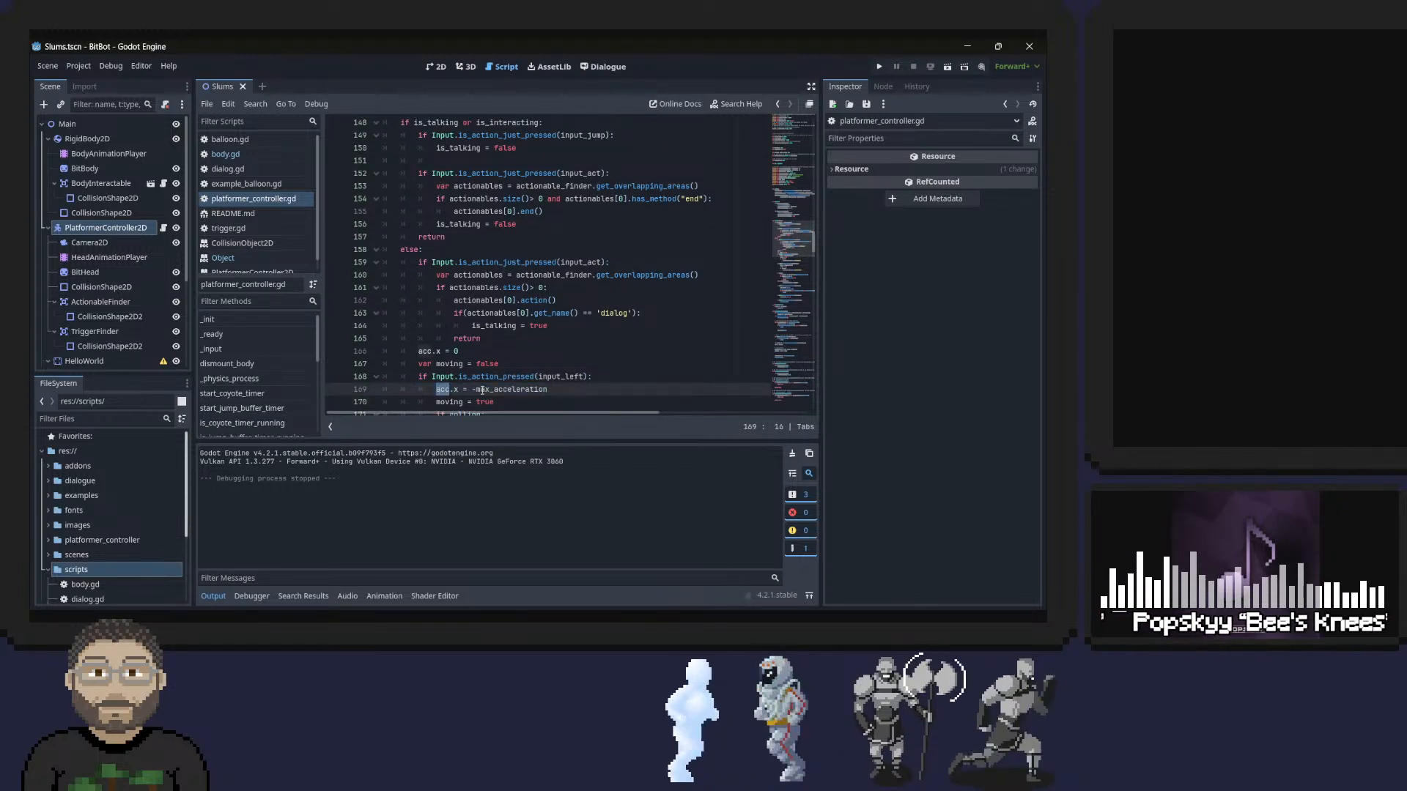
left_click(458, 389, "shift")
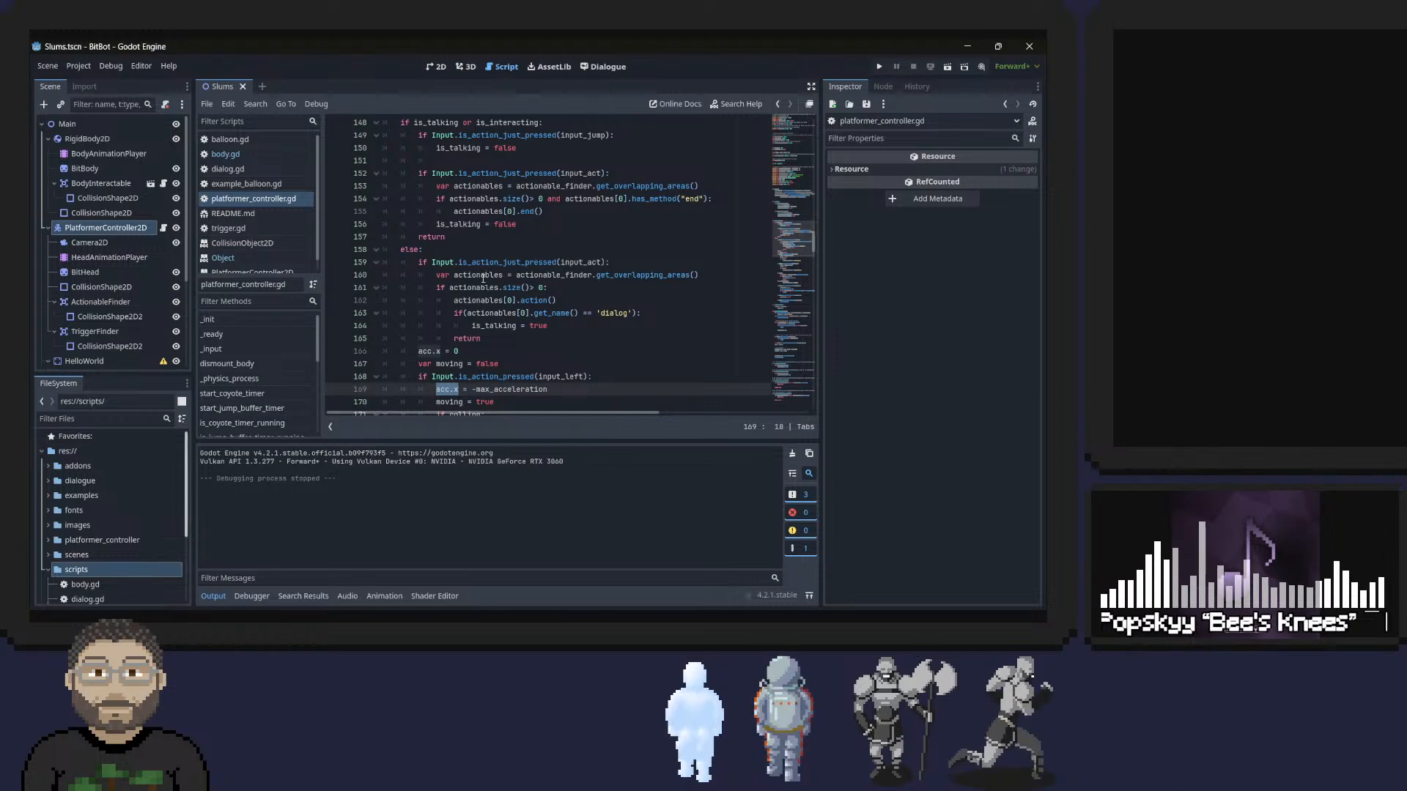
triple_click(455, 345)
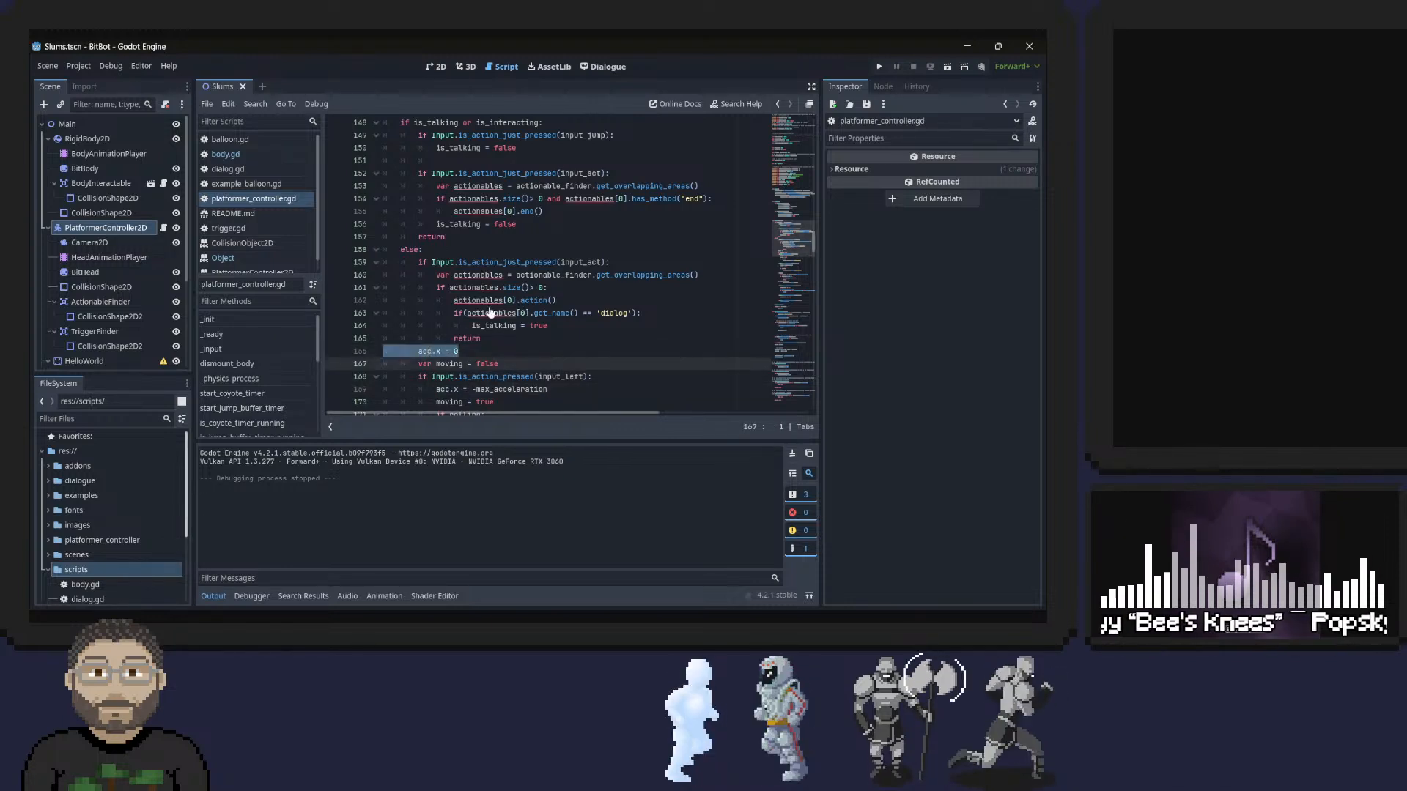
scroll(450, 341, "up", 1)
scroll(449, 341, "down", 1)
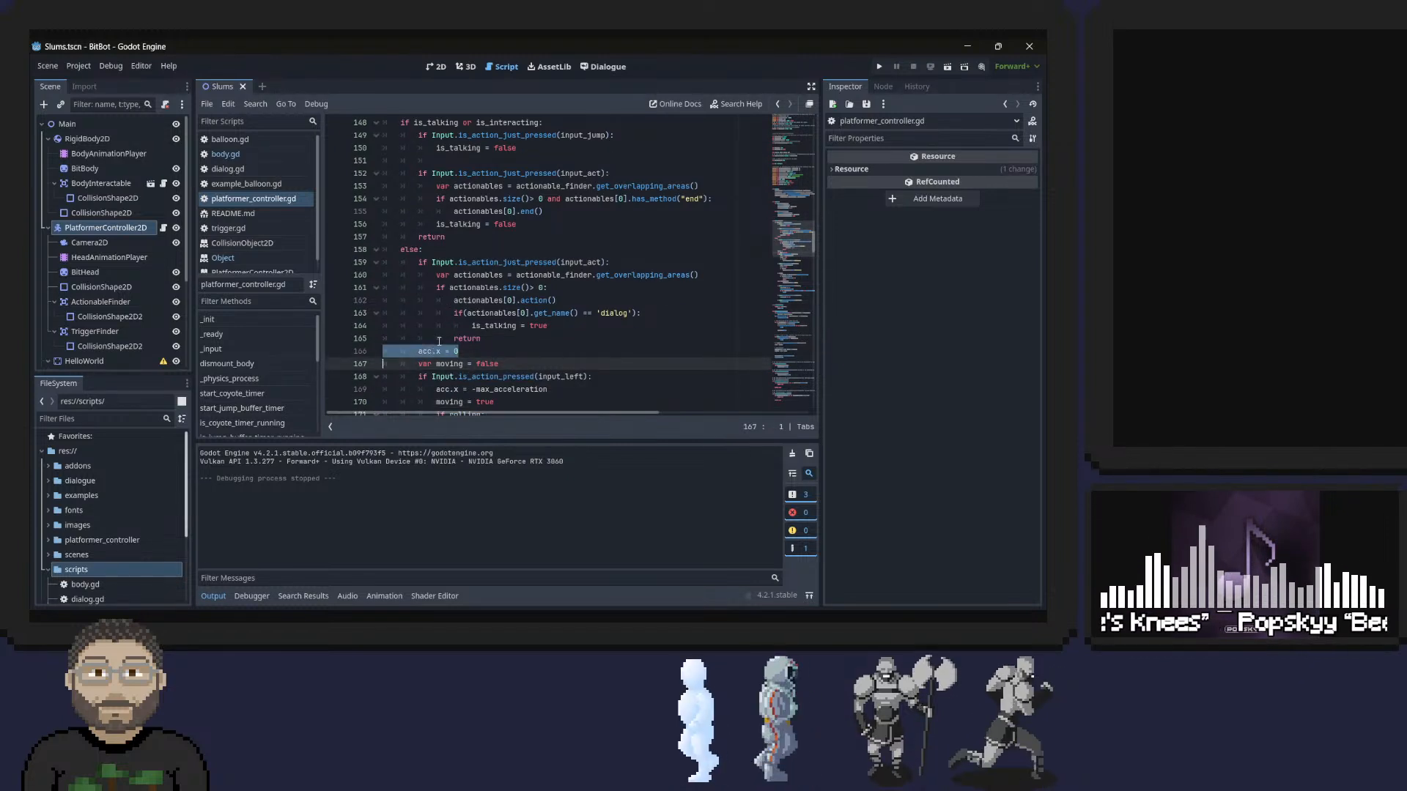
left_click(521, 361, "shift")
key("ctrl+c")
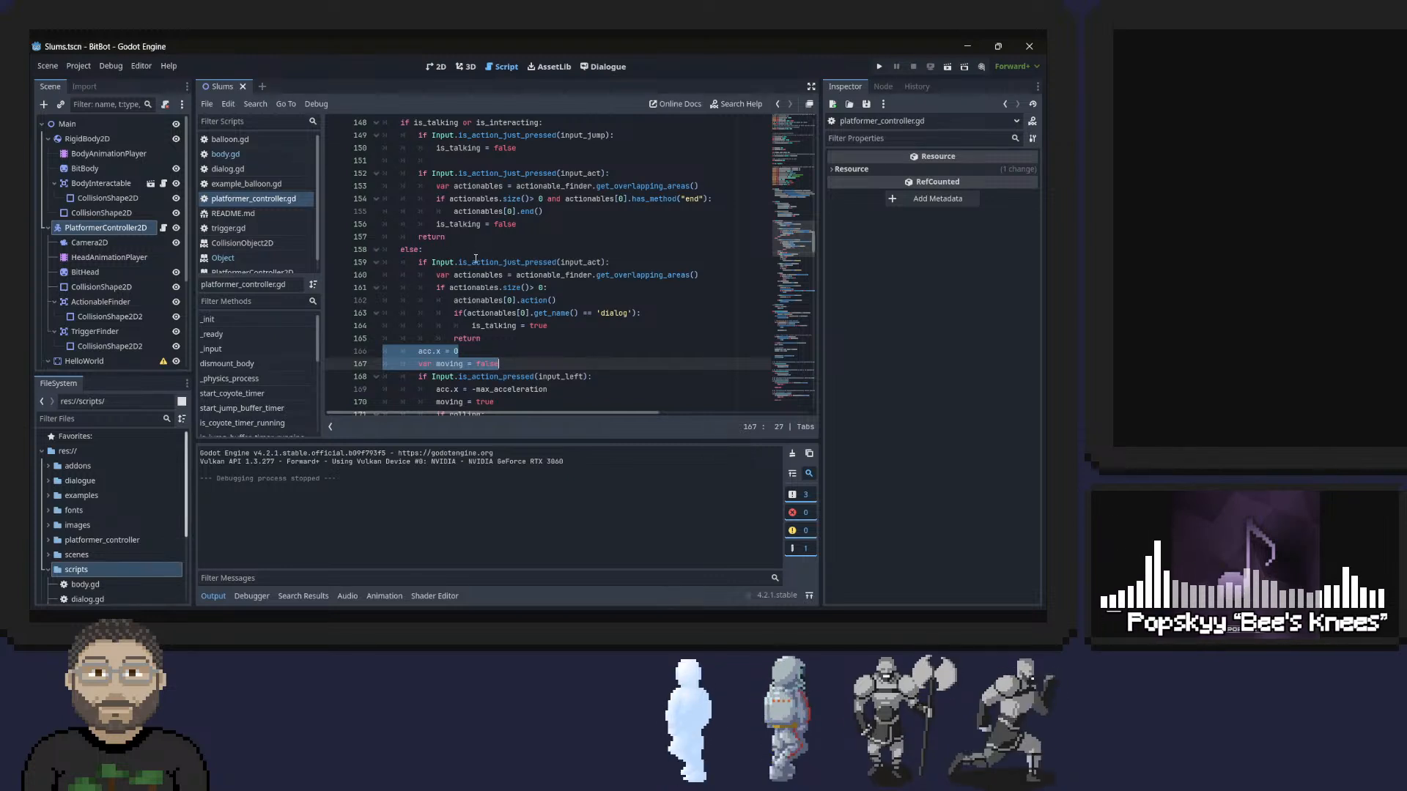
key("BackSpace")
scroll(476, 259, "up", 2)
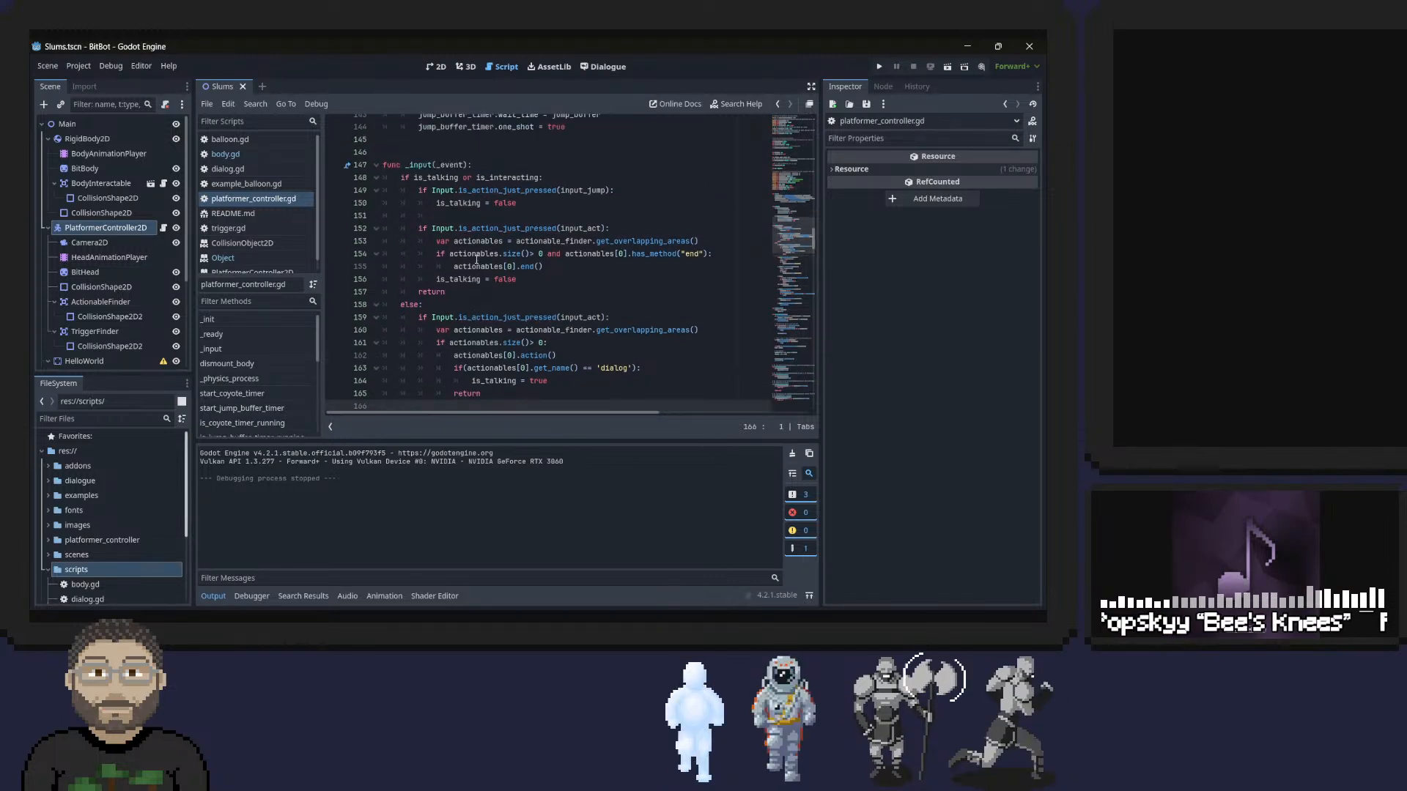
key("BackSpace")
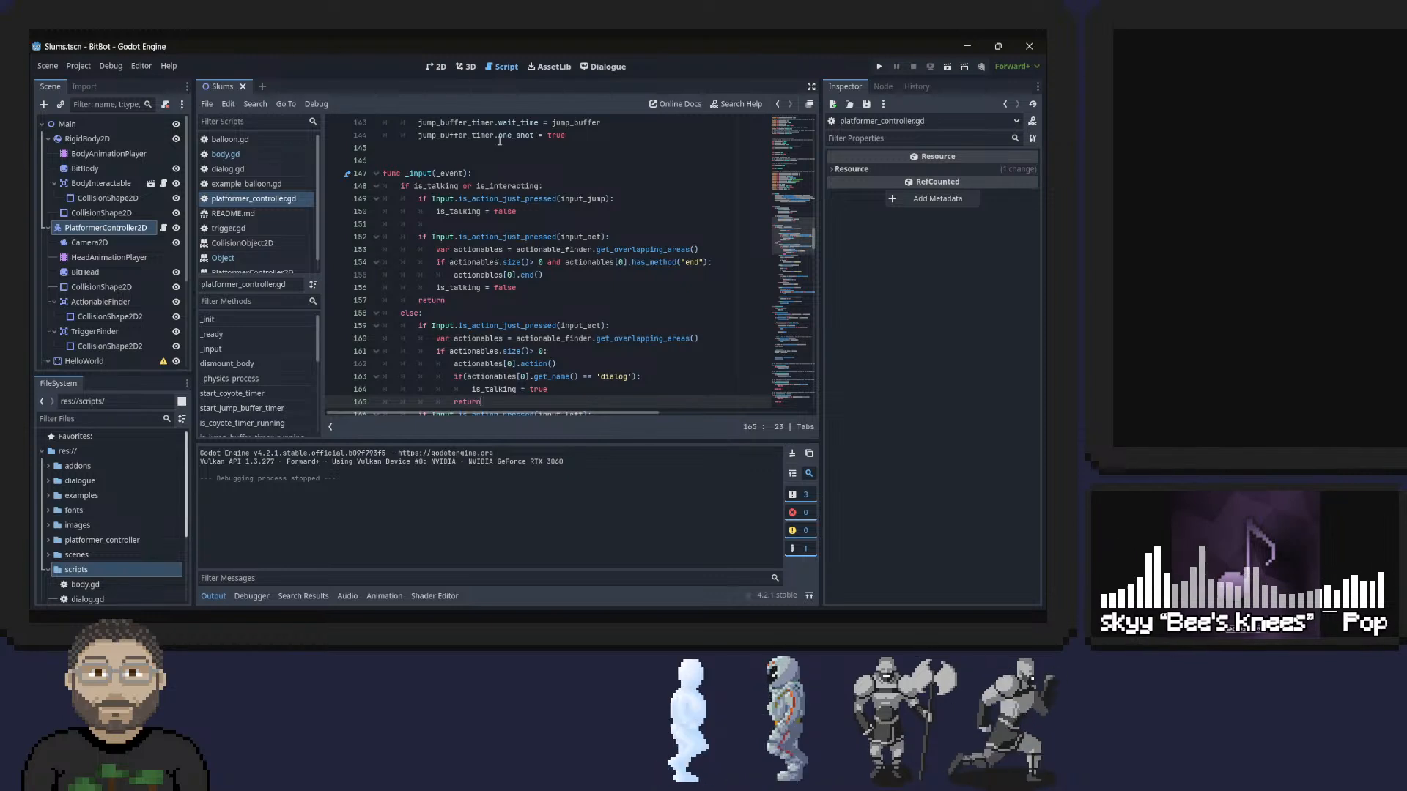
Paste the two cut lines directly under func _input(_event), keeping the is_talking or is_interacting check on its own line.
left_click(490, 170)
key("Right")
key("ctrl+v")
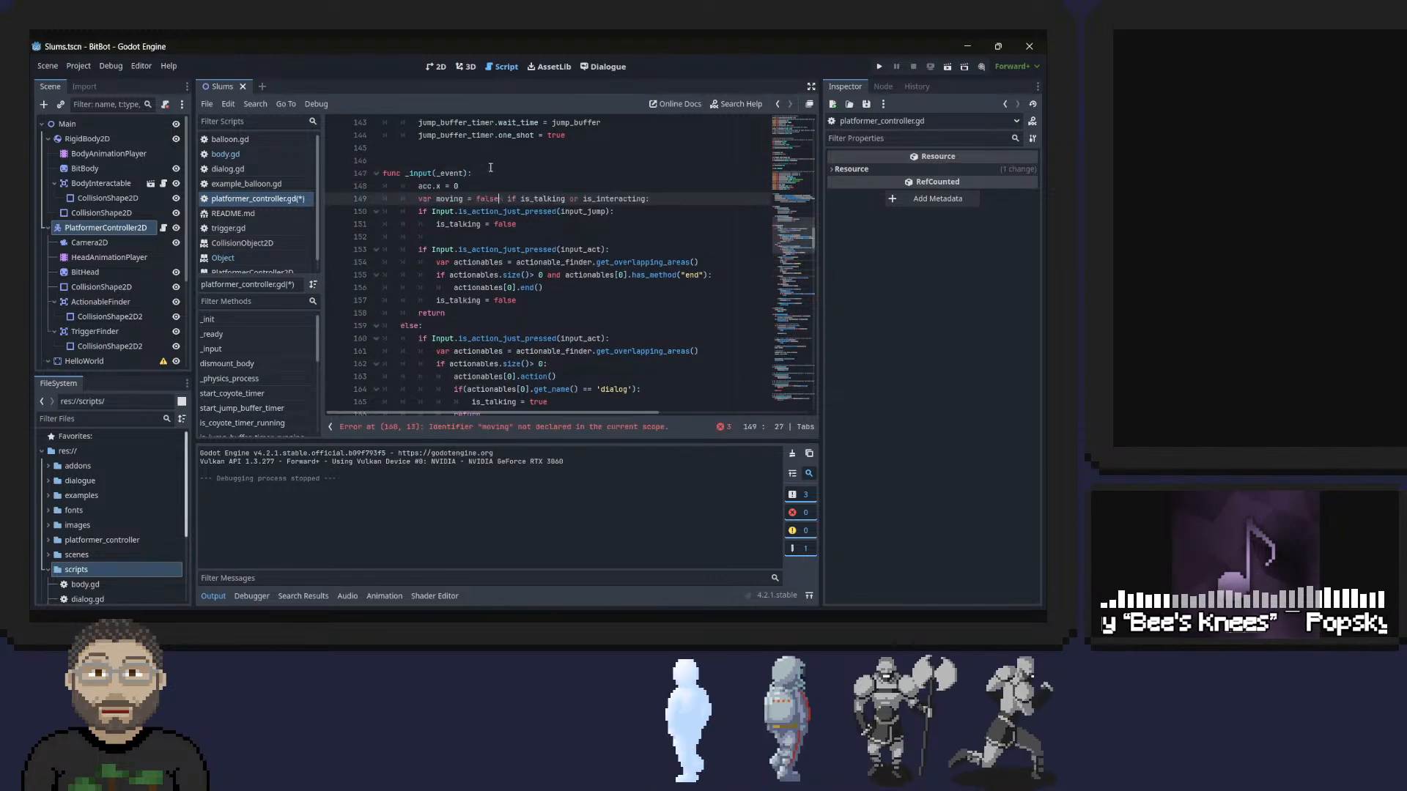
key("shift+Tab")
key("shift+Tab")
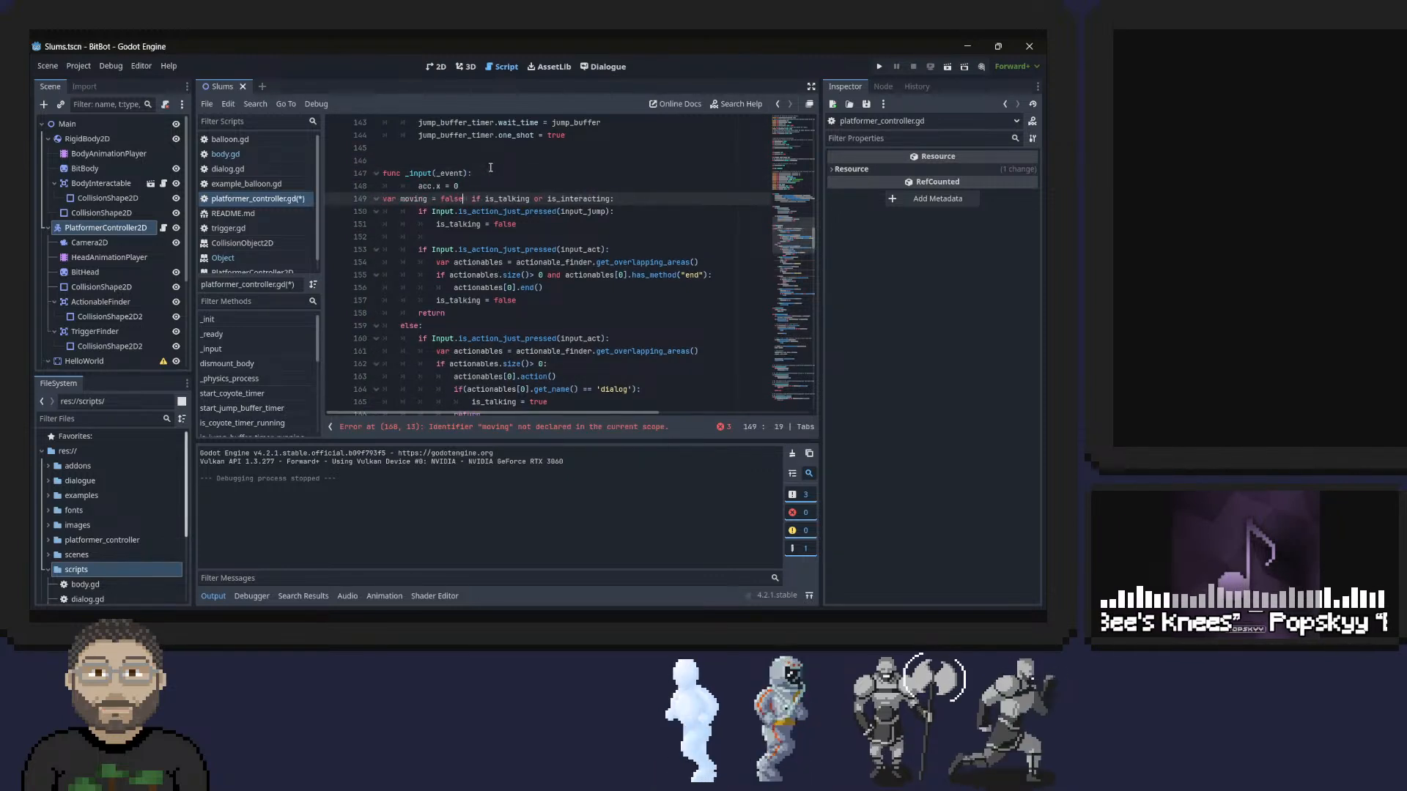
key("Tab")
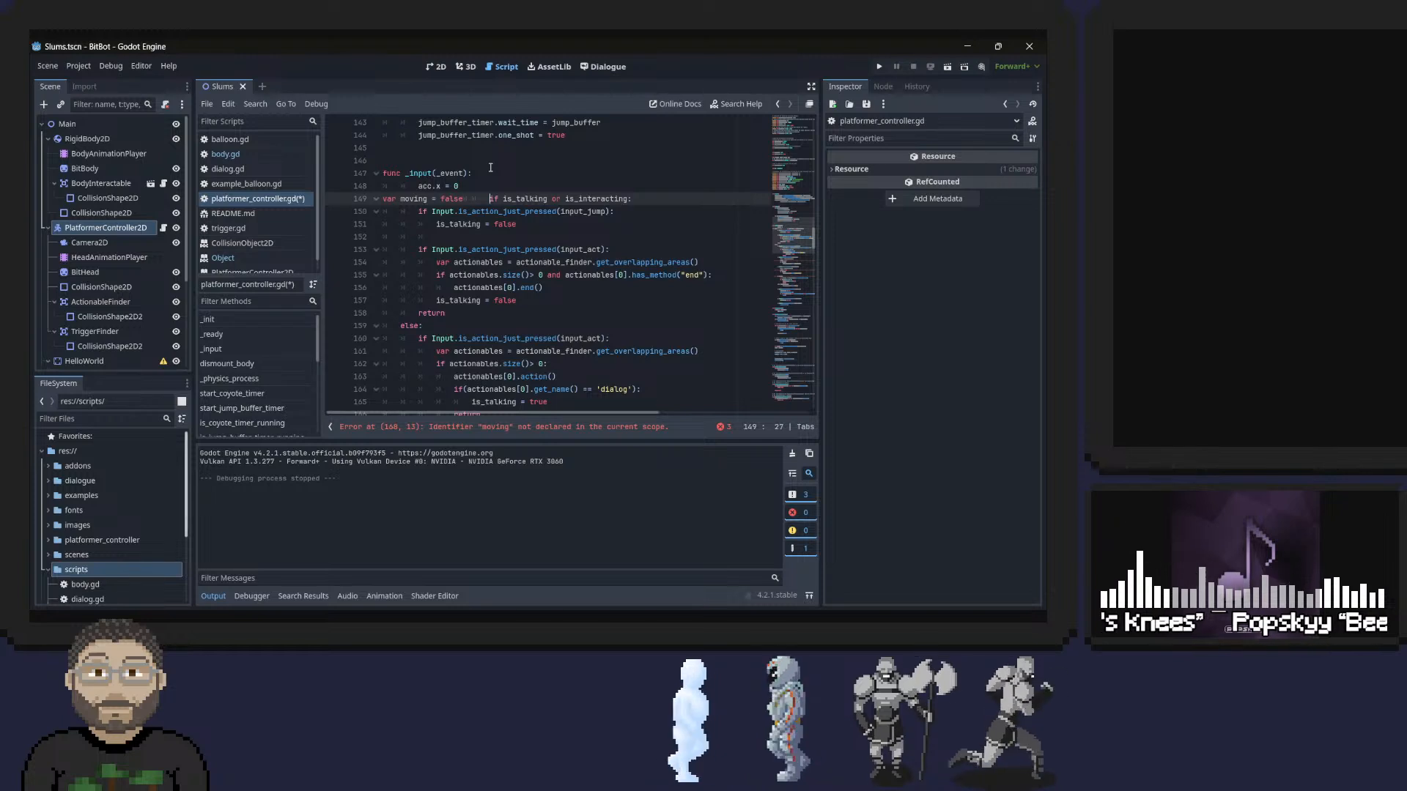
key("BackSpace")
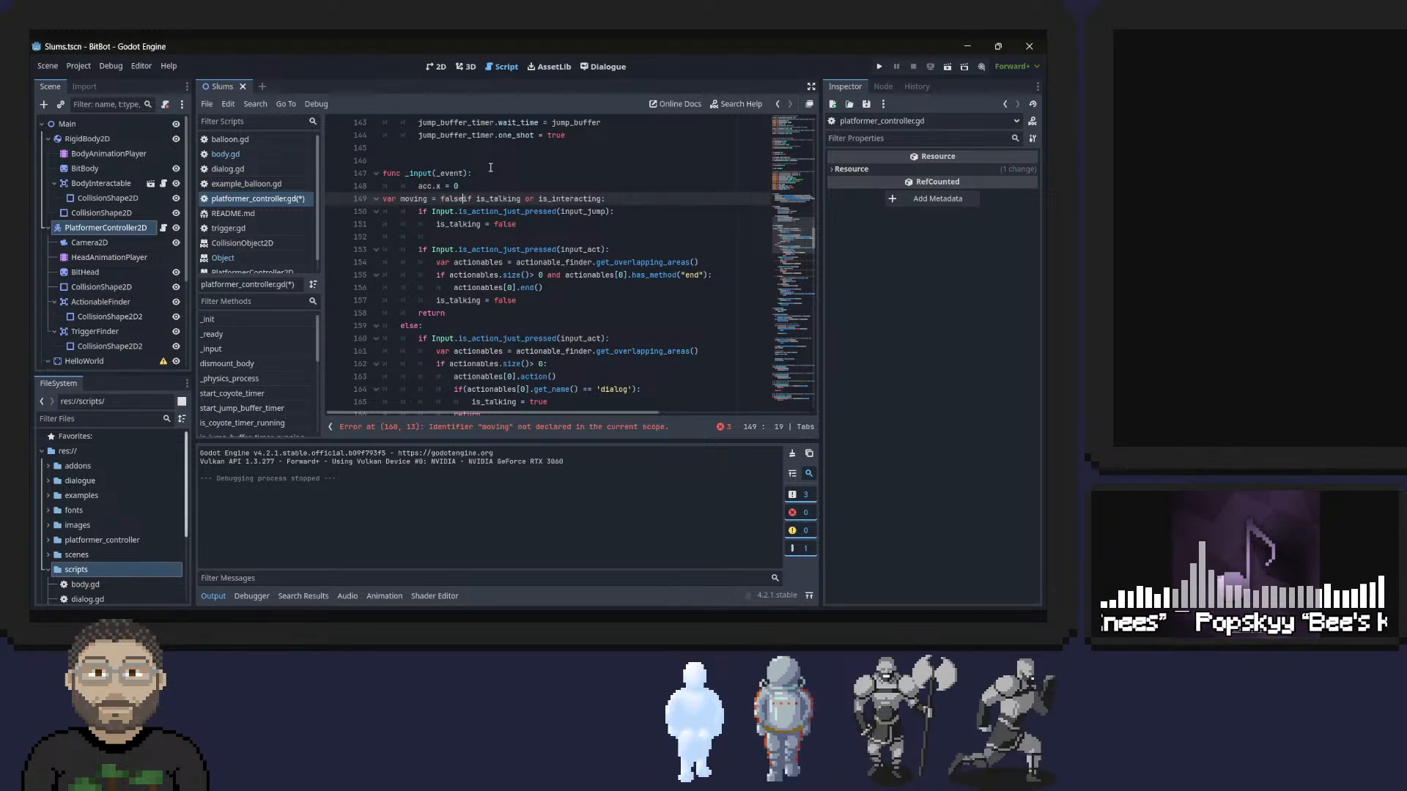
key("Return")
Indent acc.x = 0, var moving = false and the is_talking or is_interacting check one level inside _input, and save the script.
key("Up")
key("Tab")
key("Down")
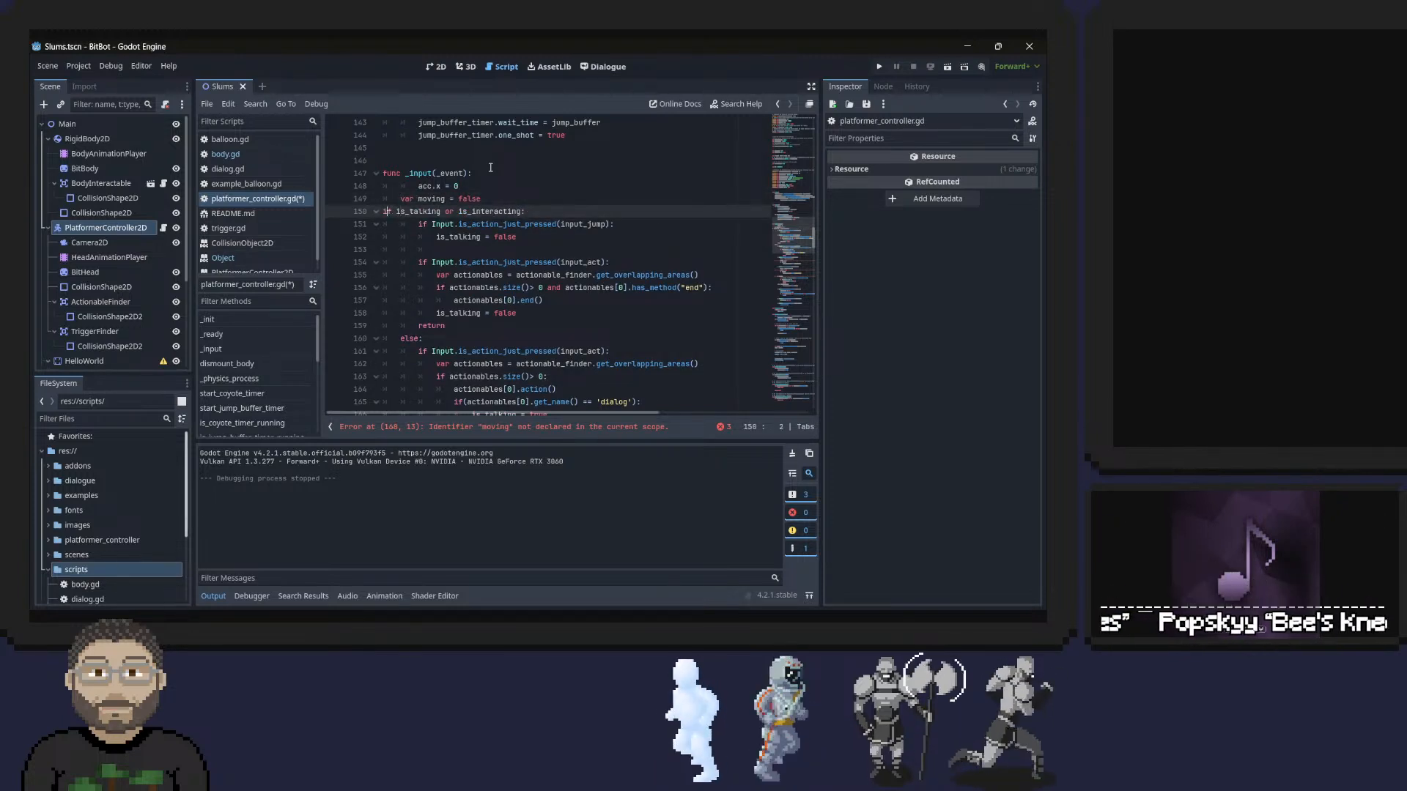
key("Tab")
key("Up")
key("Up")
key("BackSpace")
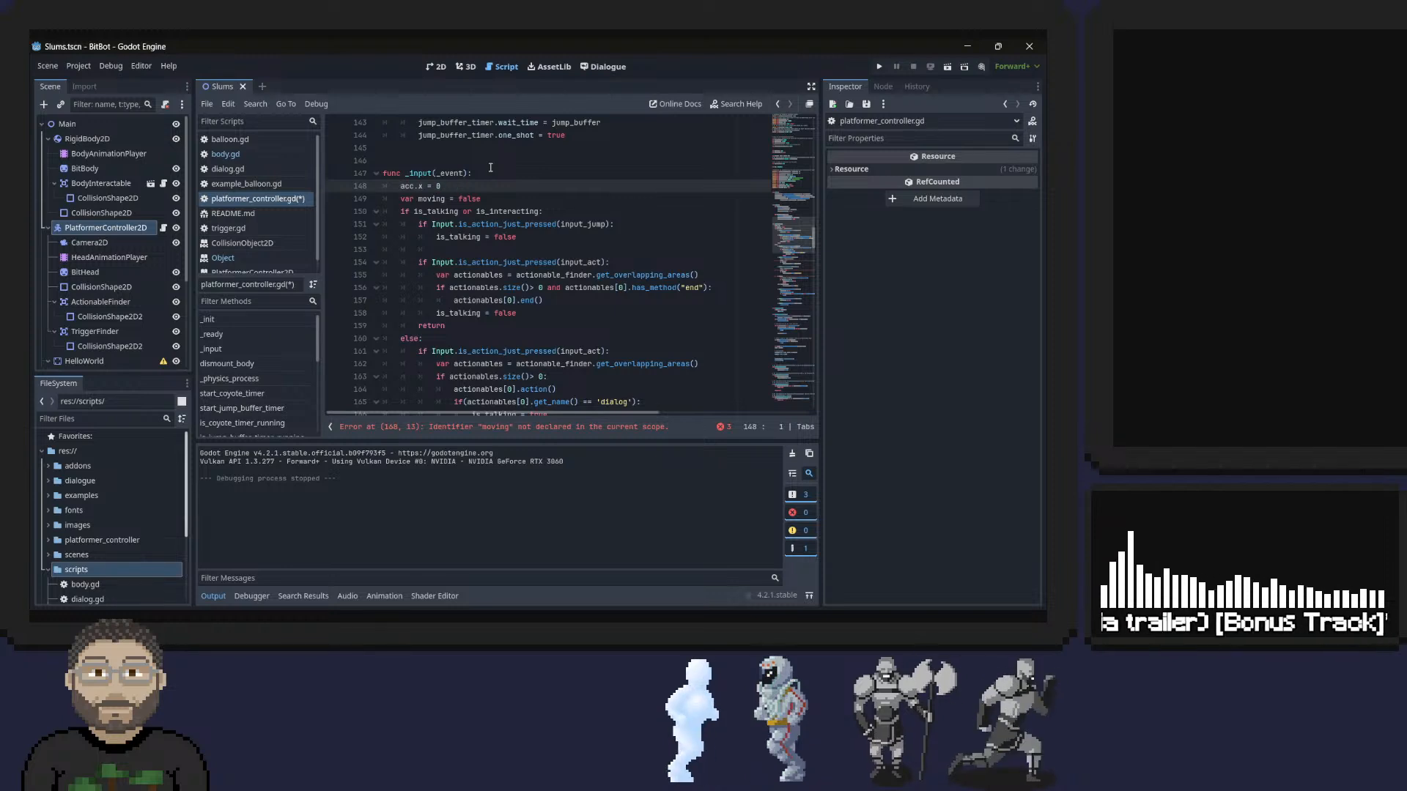
key("ctrl+s")
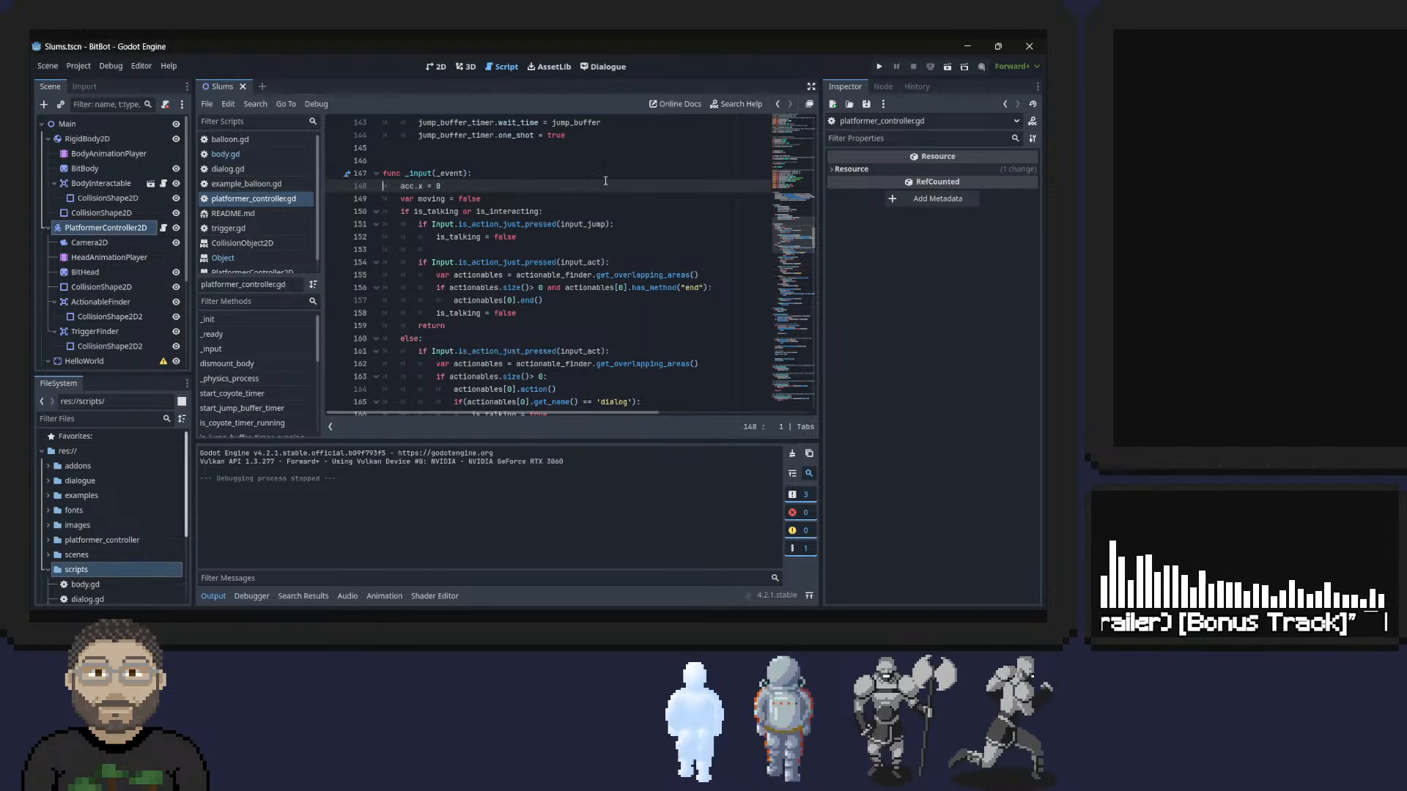
Run the project, playtest moving and jumping while the head leaves its body, and stop the game.
left_click(881, 66)
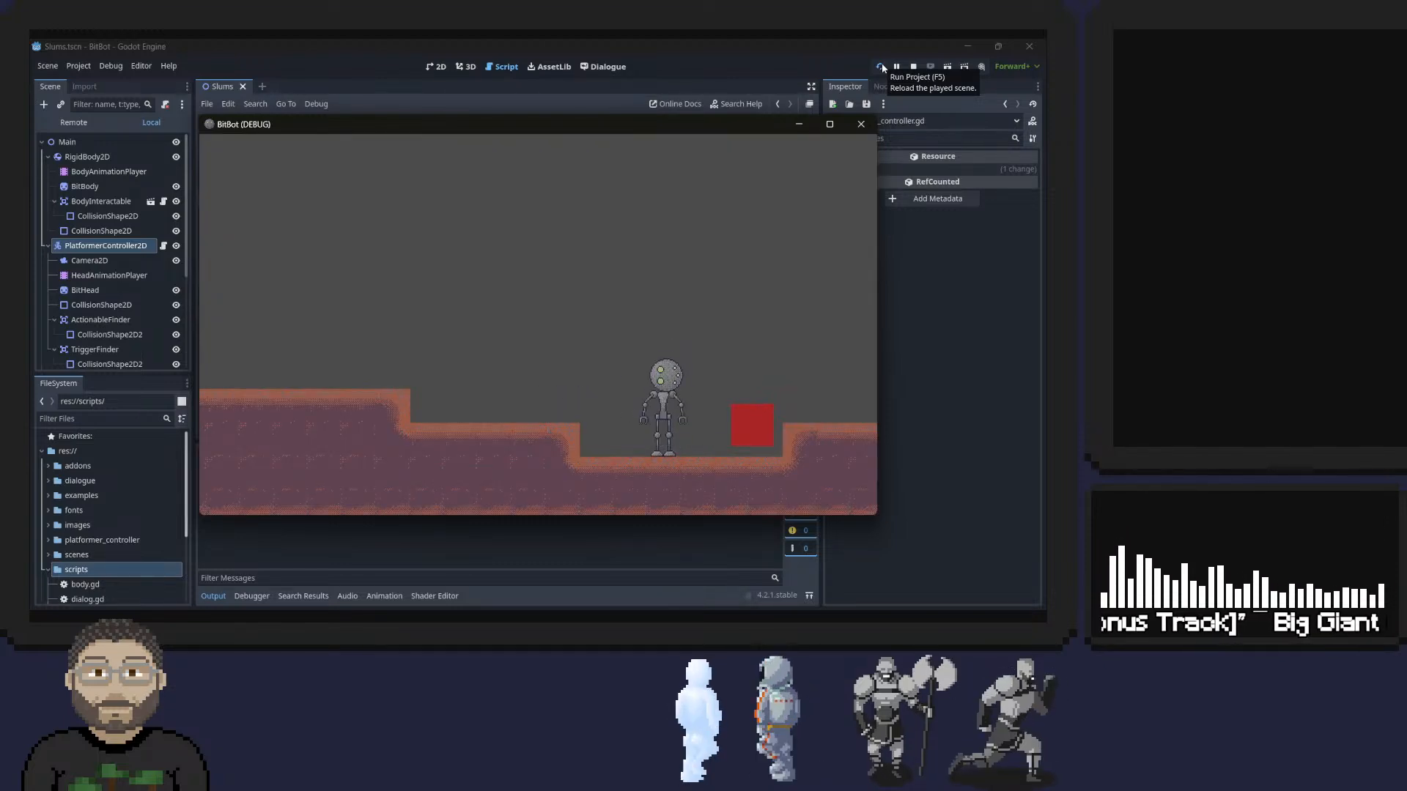
key("d")
key("space")
key("e")
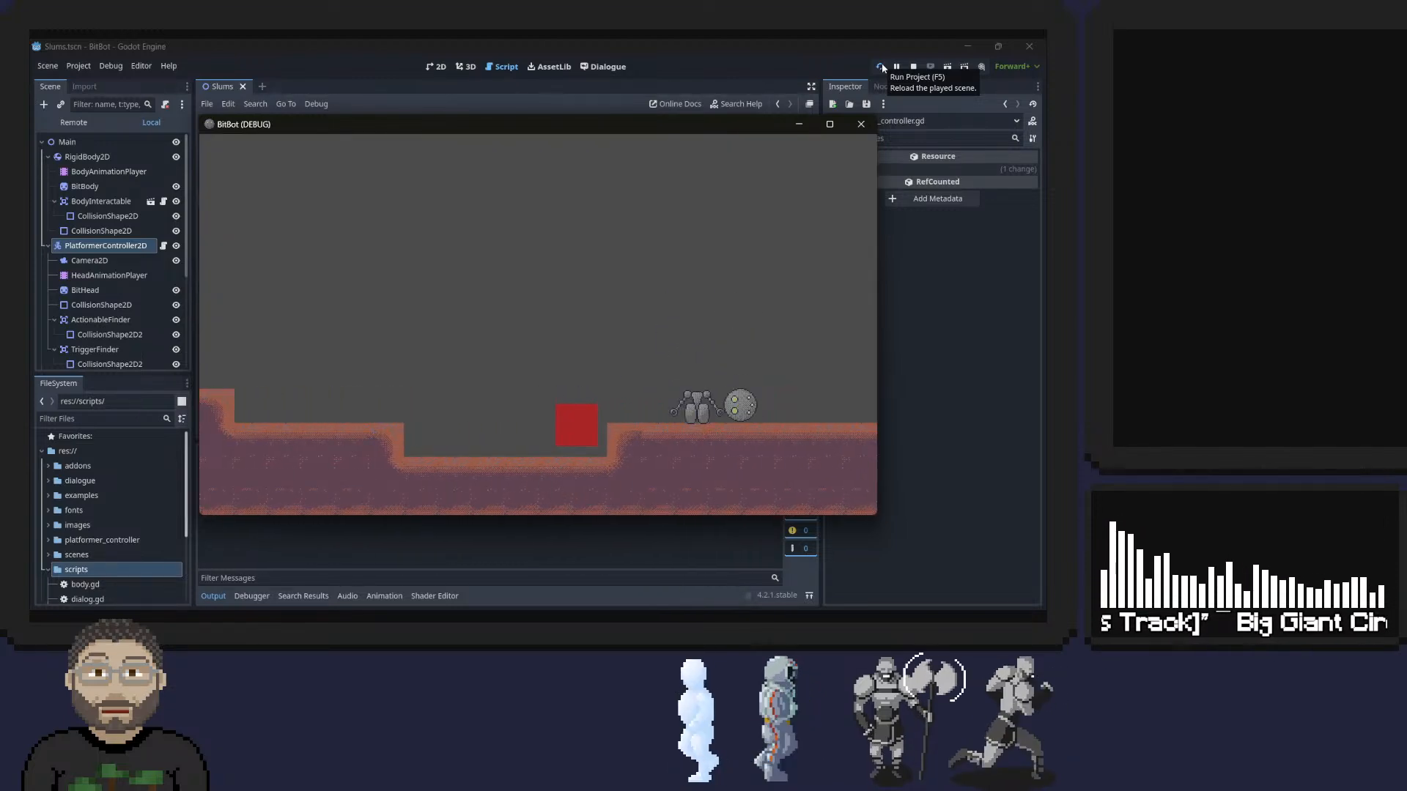
key("a")
key("d")
key("space")
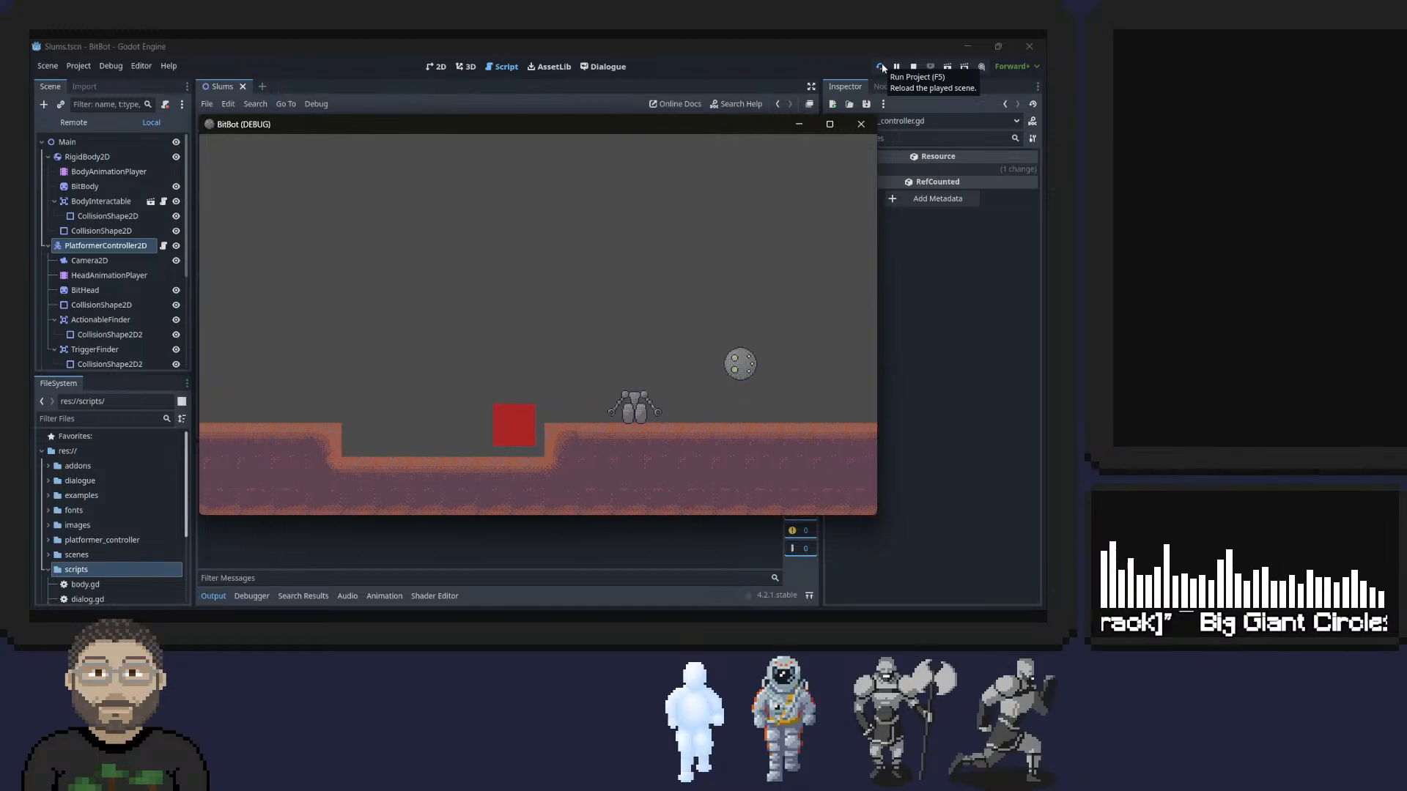
key("a")
left_click(912, 67)
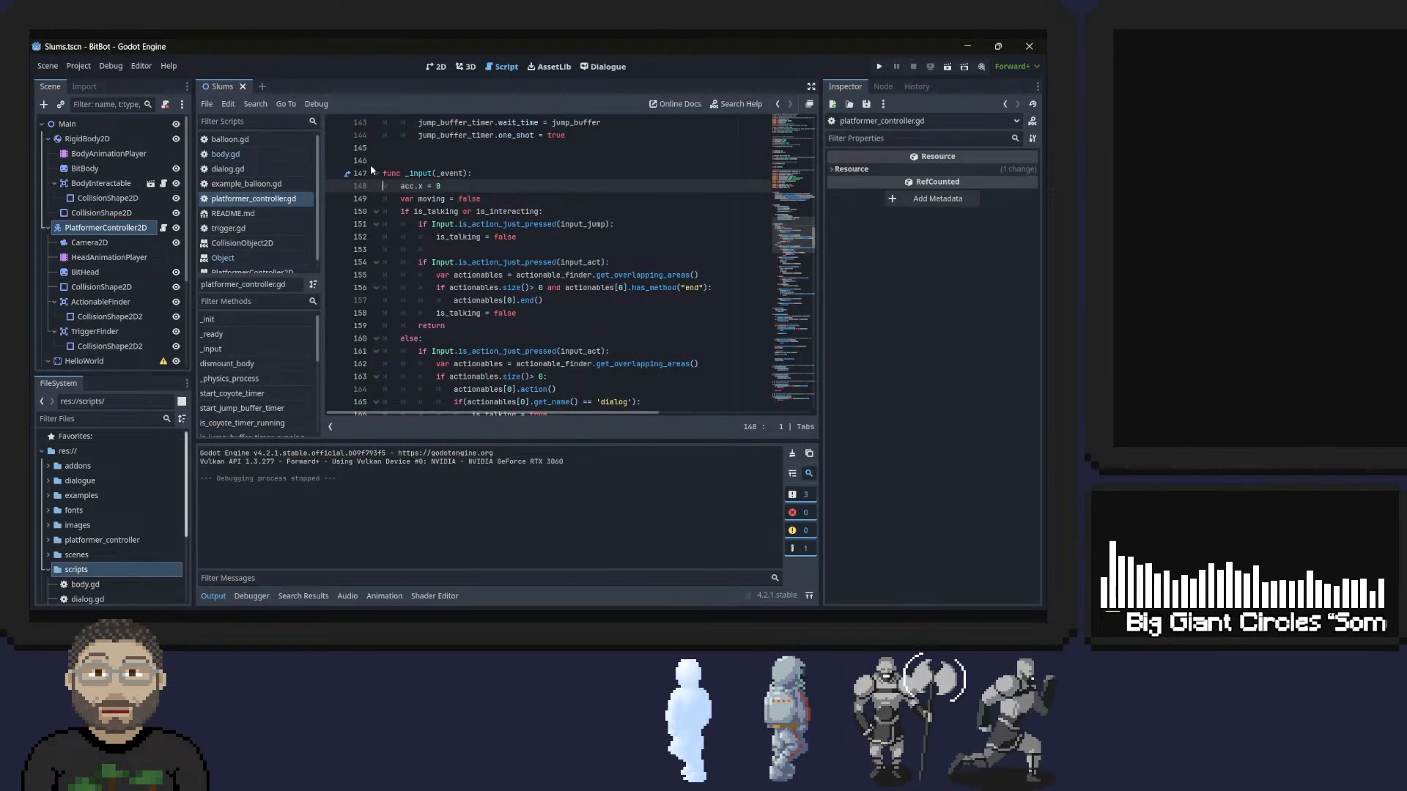
scroll(370, 164, "up", 6)
scroll(447, 207, "up", 5)
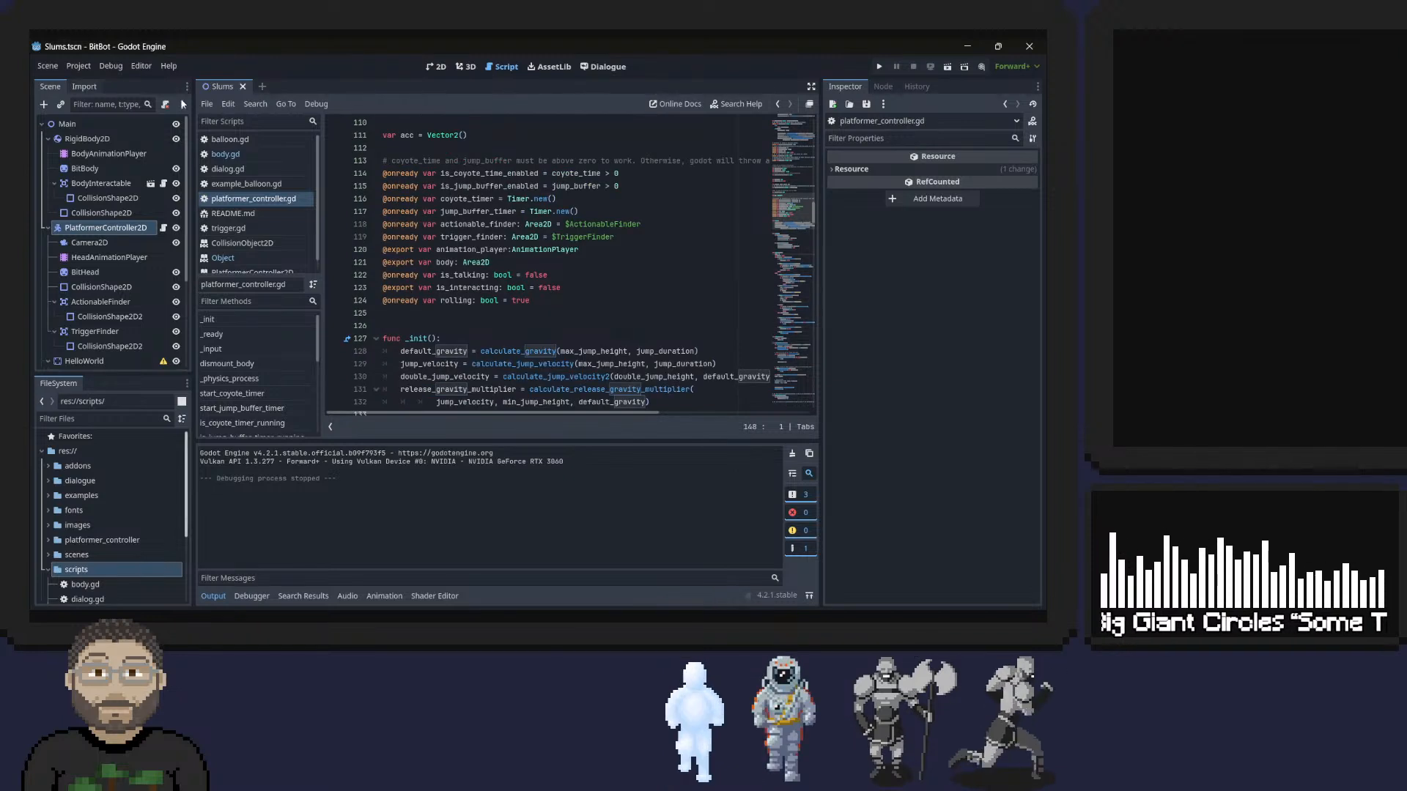
left_click(101, 88)
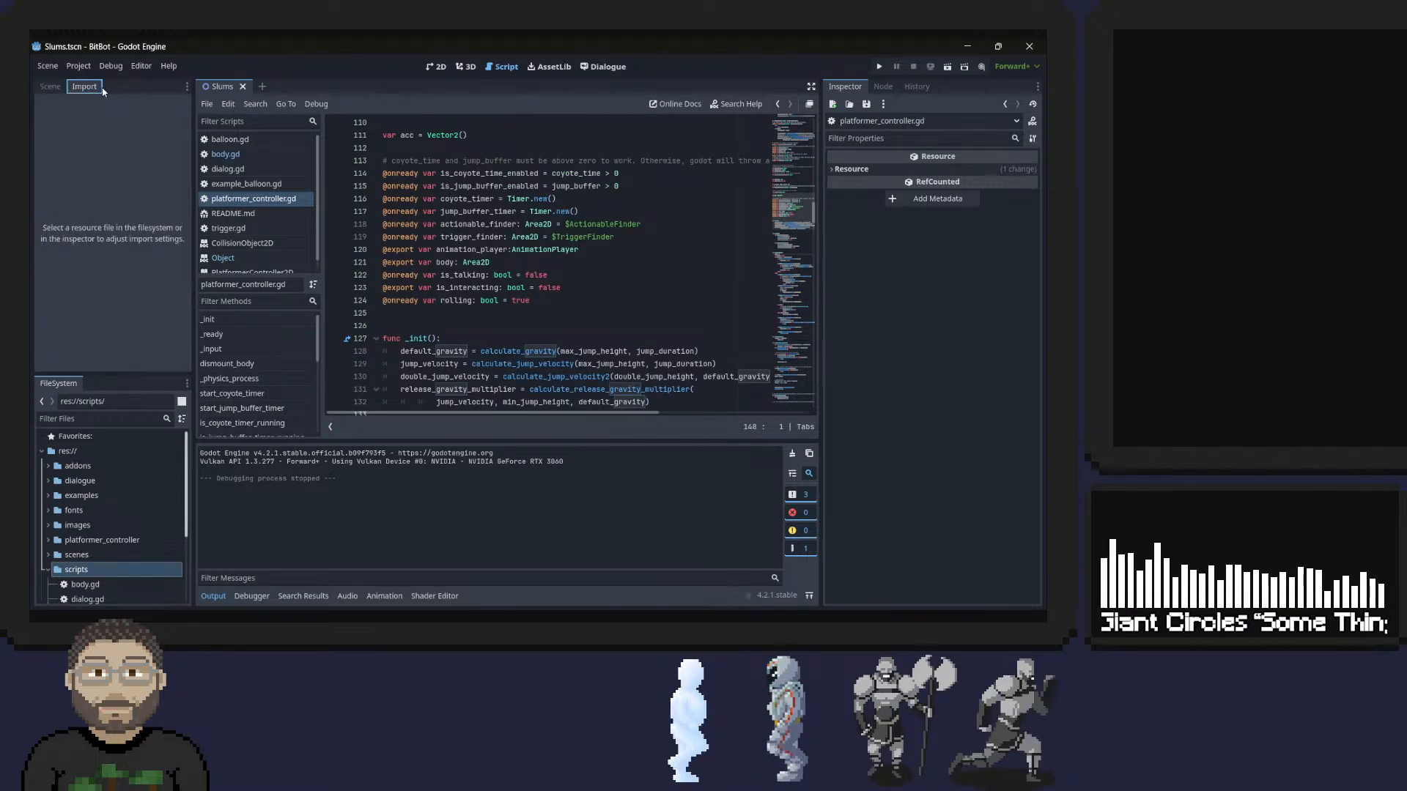
left_click(52, 86)
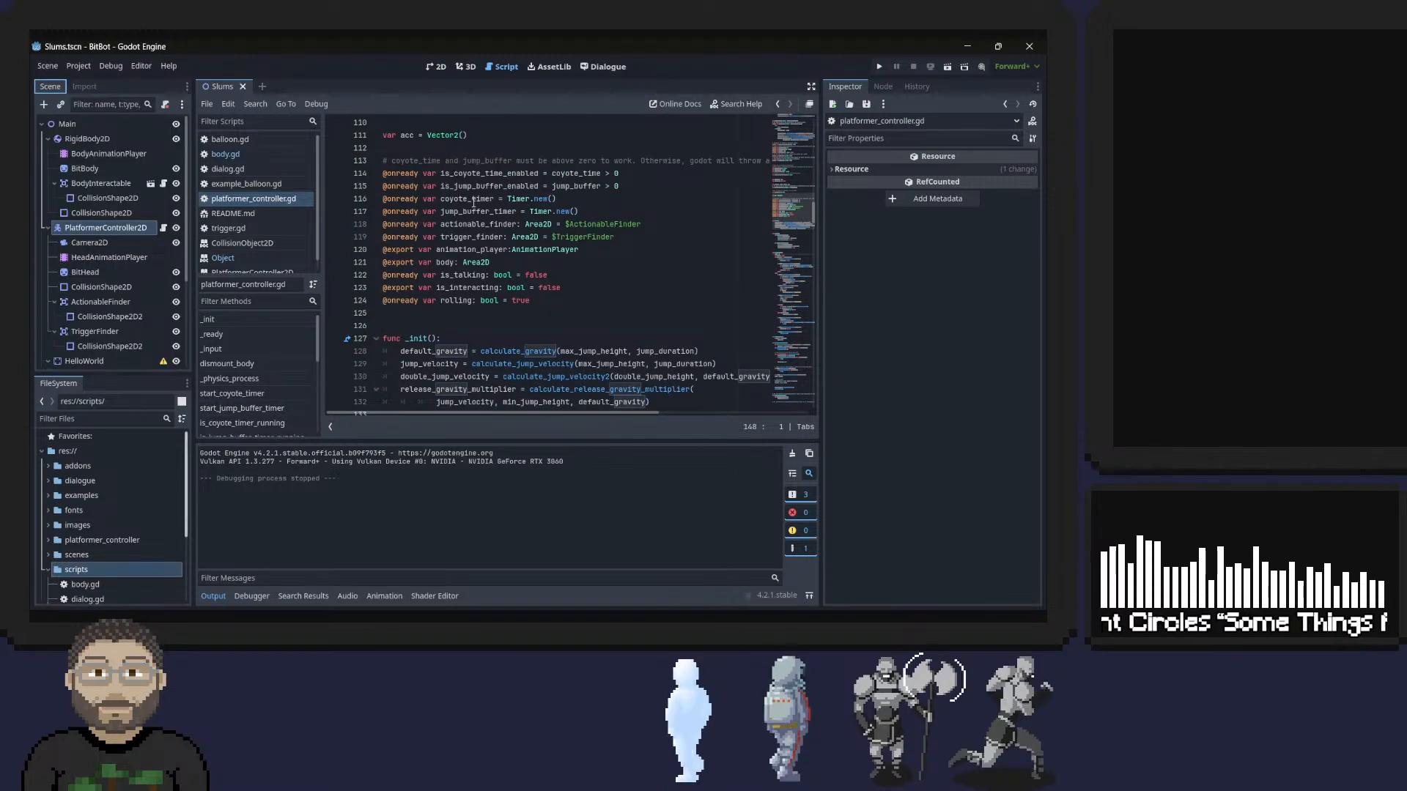
Open body.gd and remove the space before the closing parenthesis of the await line in action().
left_click(224, 154)
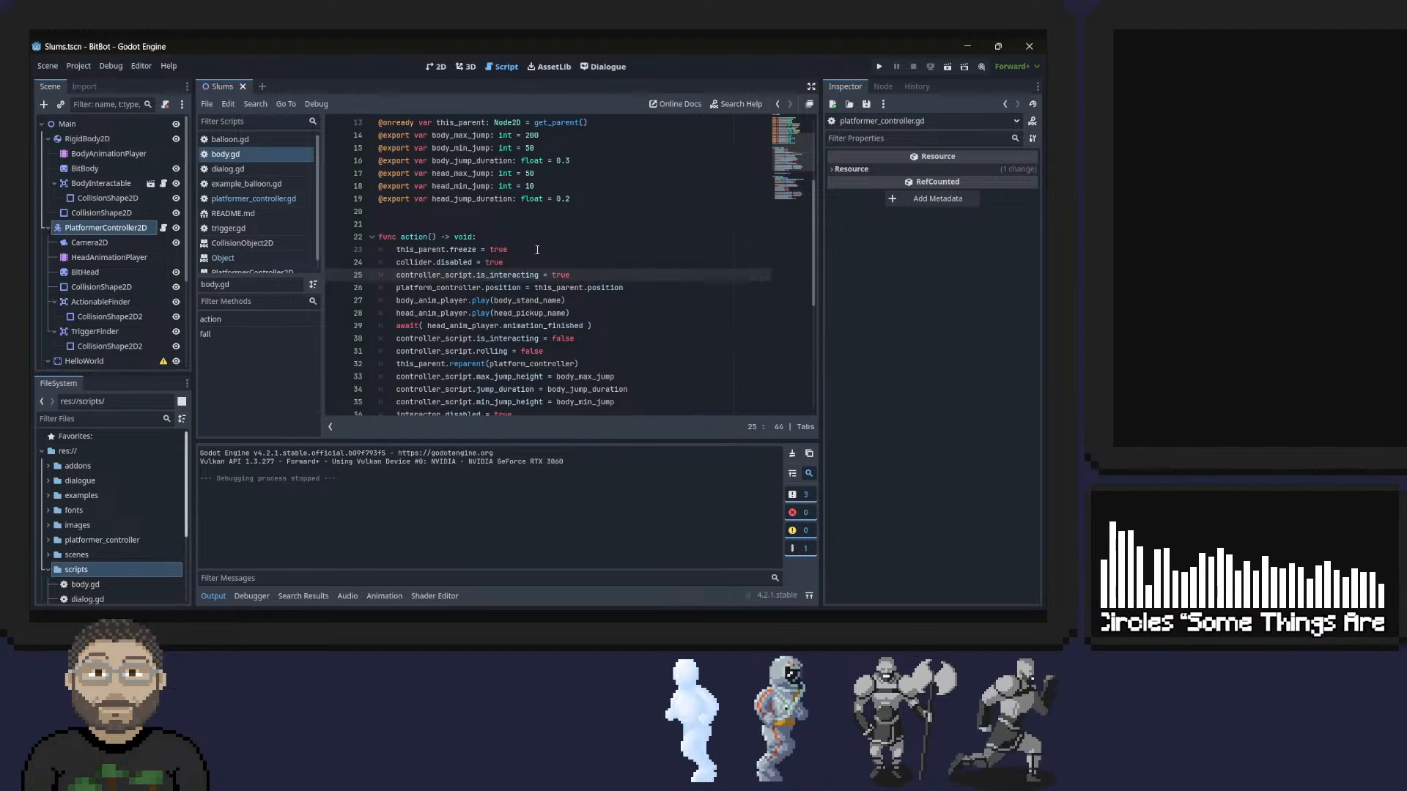
scroll(529, 229, "down", 2)
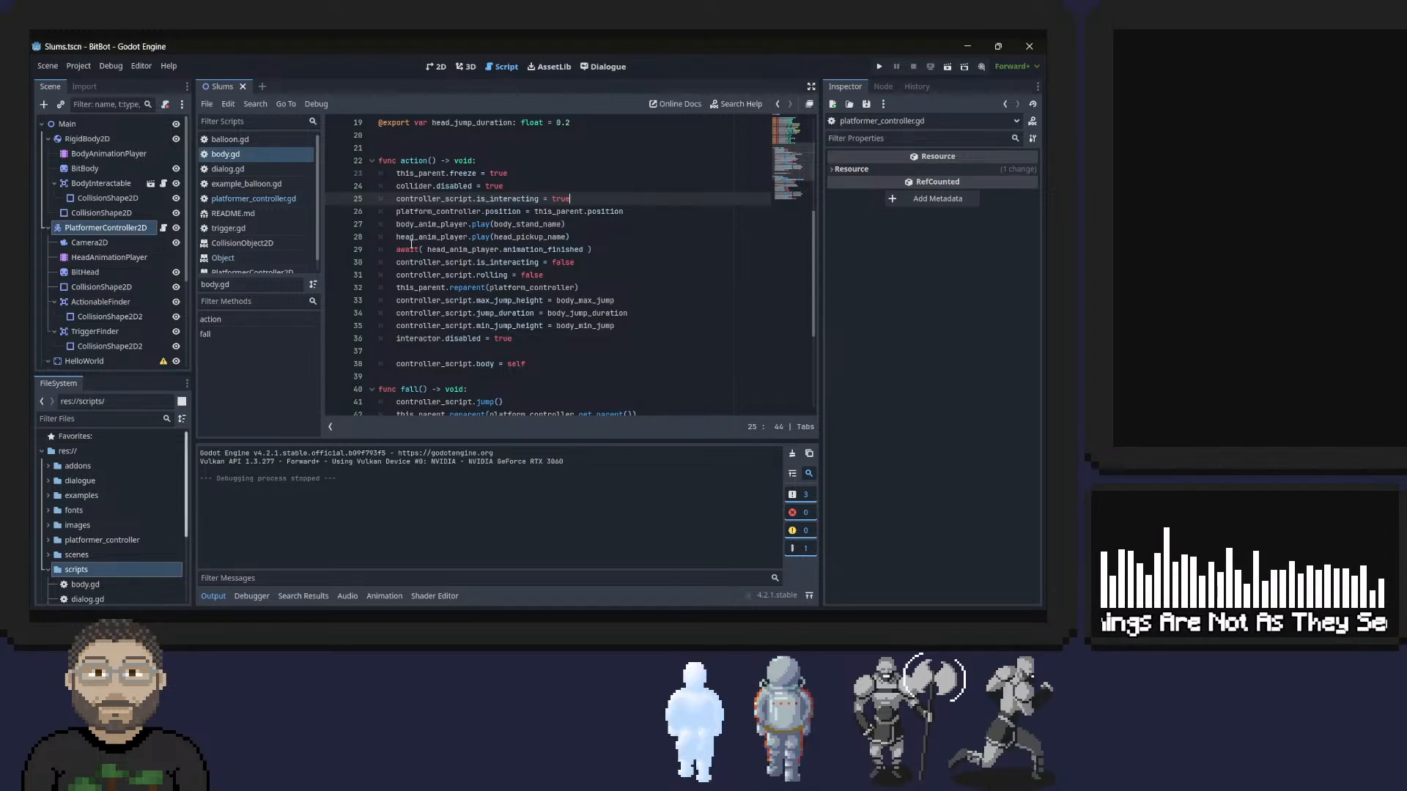
left_click(587, 249)
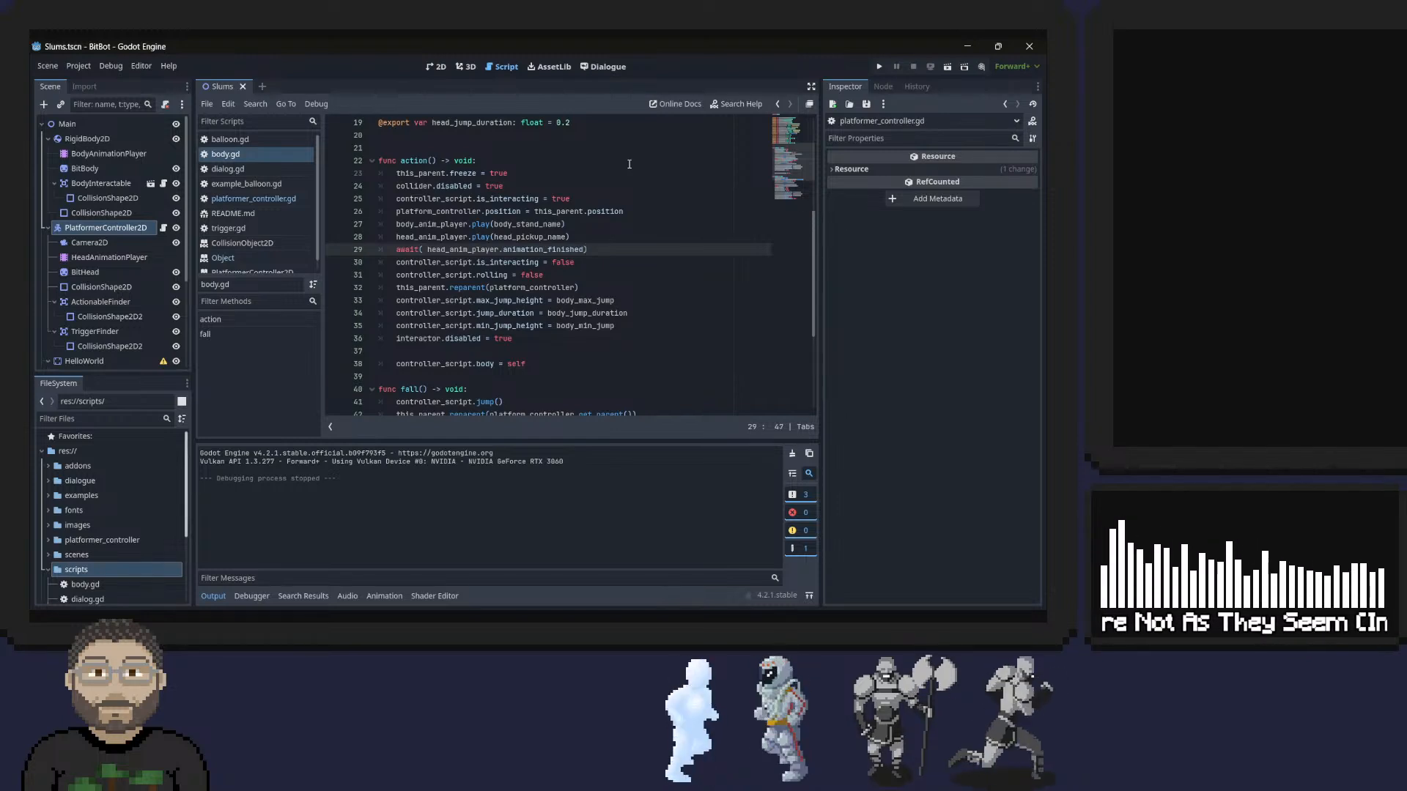
key("End")
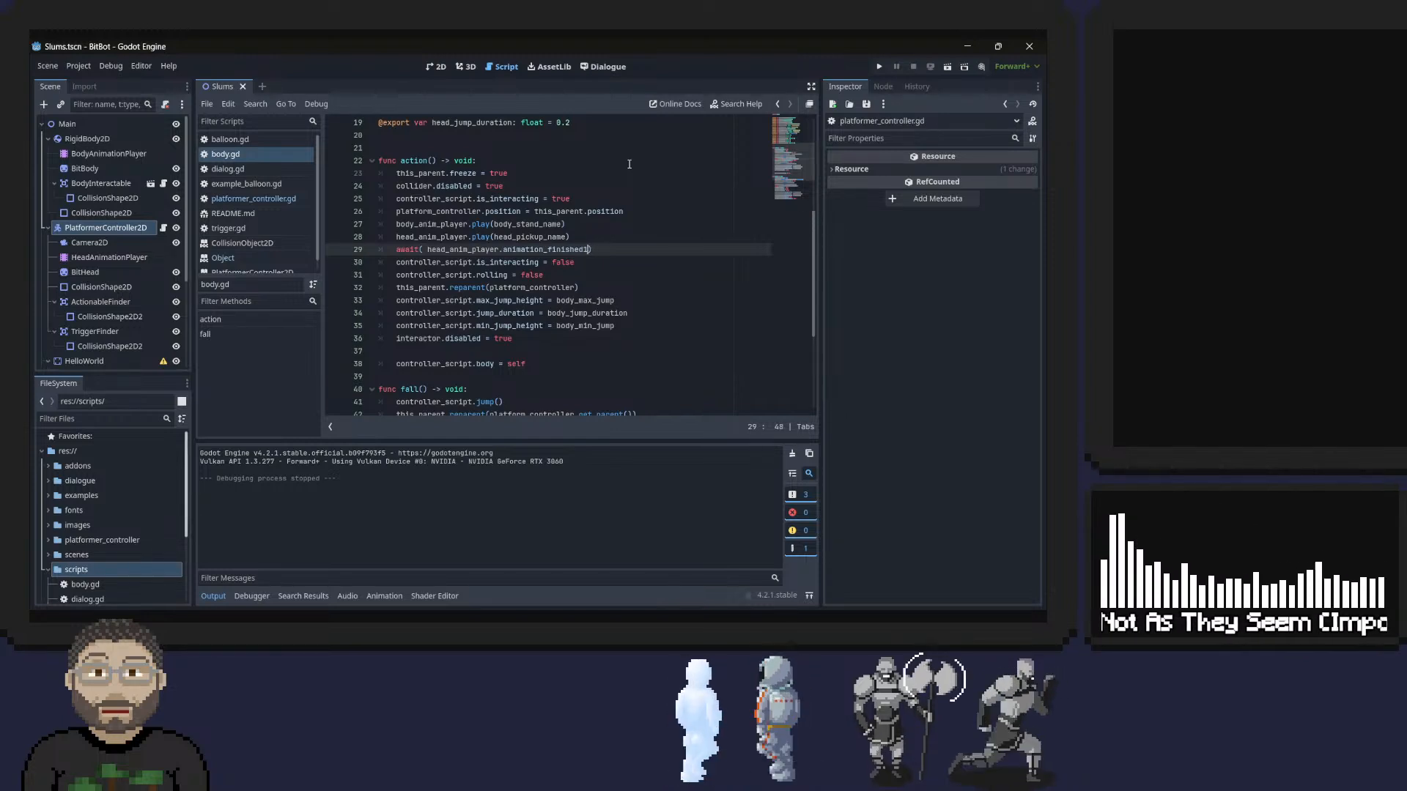
Duplicate the head_anim_player.play(head_pickup_name) line in action(), directly above the await line.
key("Up")
key("Home")
key("Home")
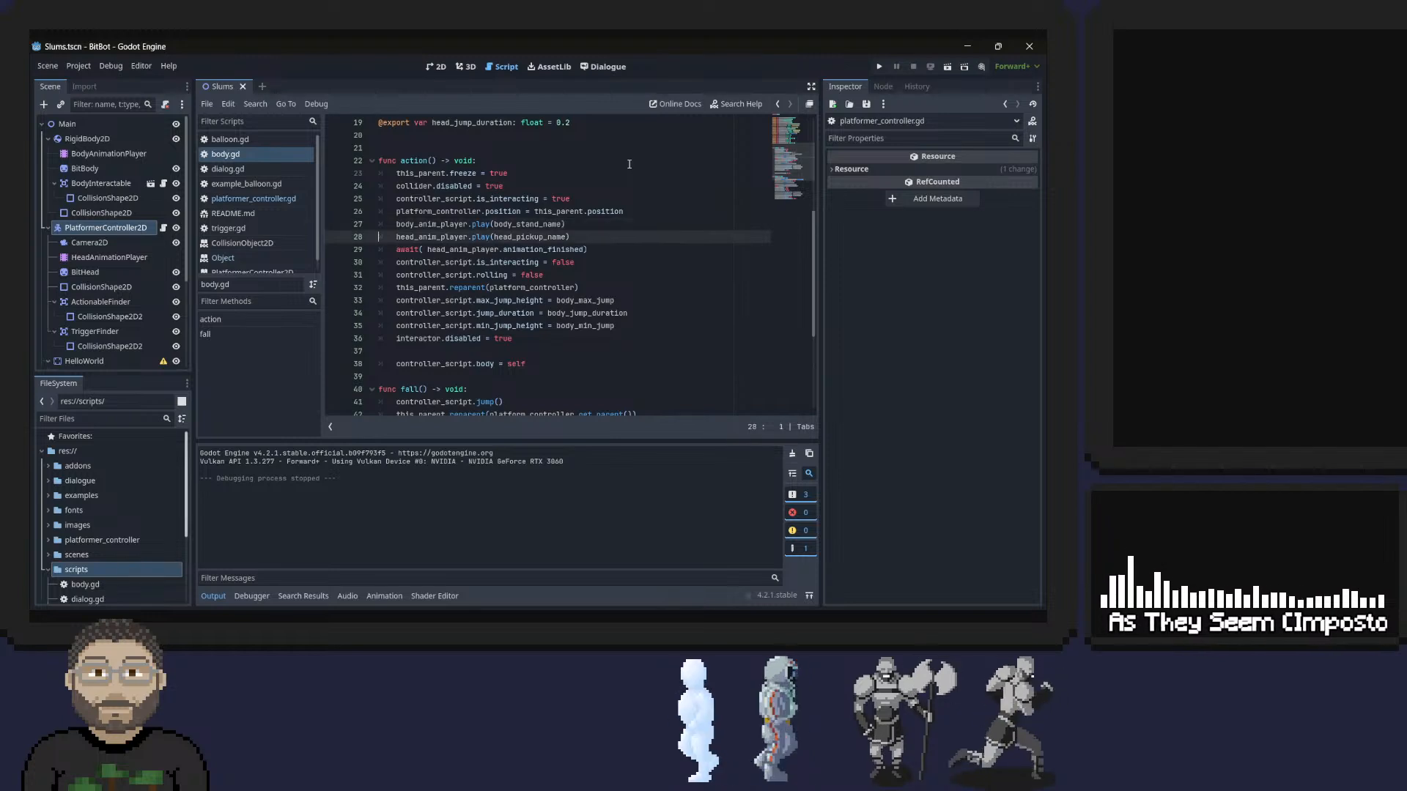
key("shift+Down")
key("ctrl+c")
key("ctrl+v")
key("ctrl+v")
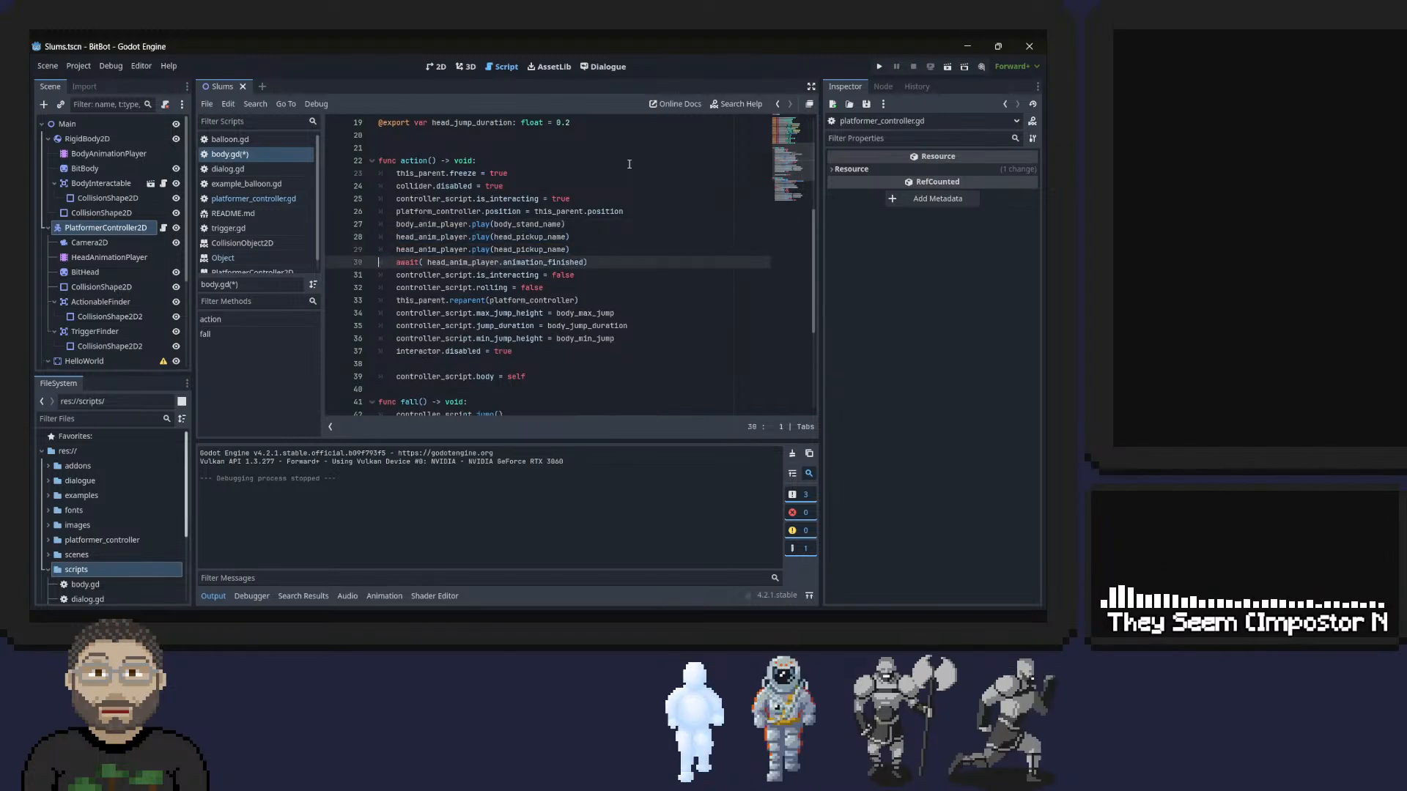
key("Up")
key("Up")
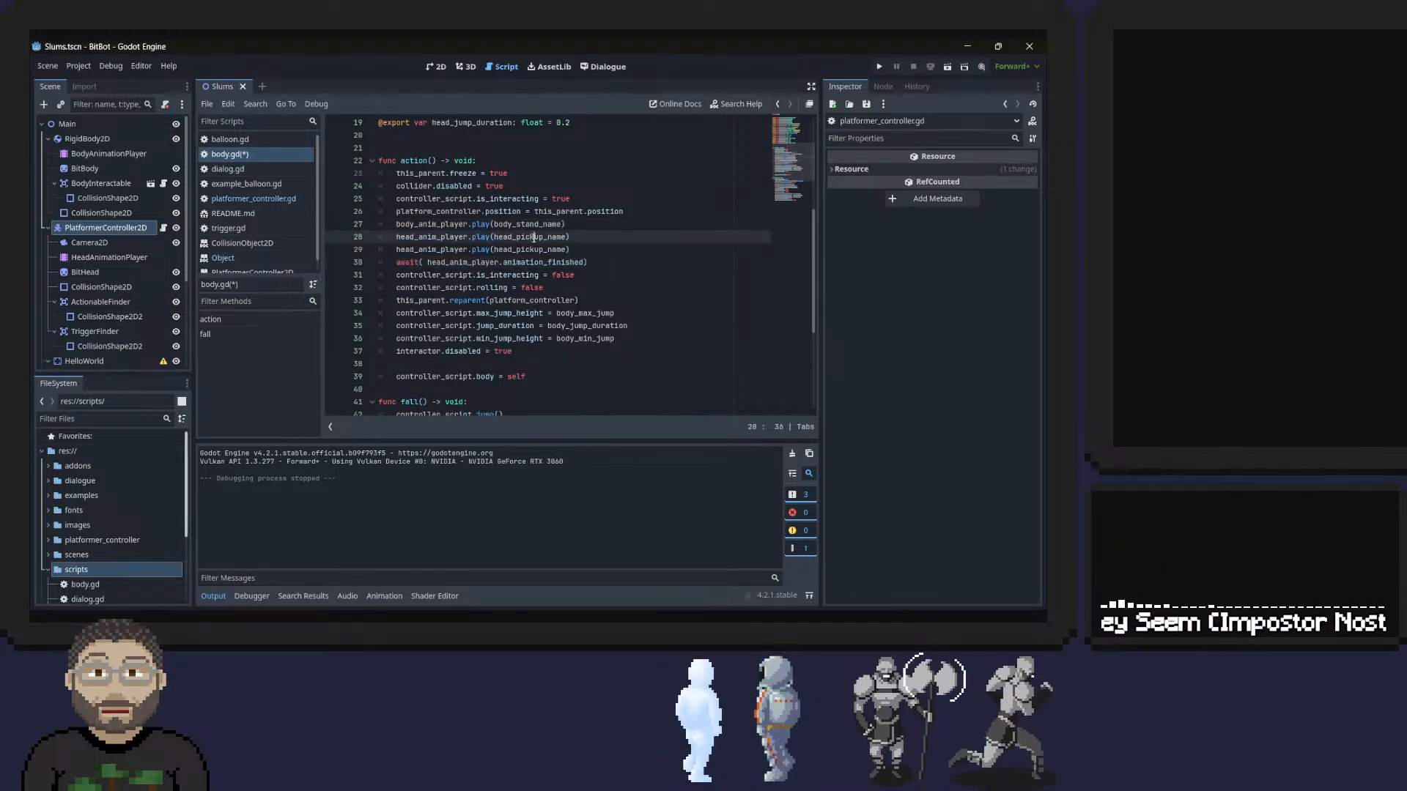
Change the first of the two duplicate head play calls to head_anim_player.play("idle") and save the script.
key("shift+Down")
double_click(534, 237)
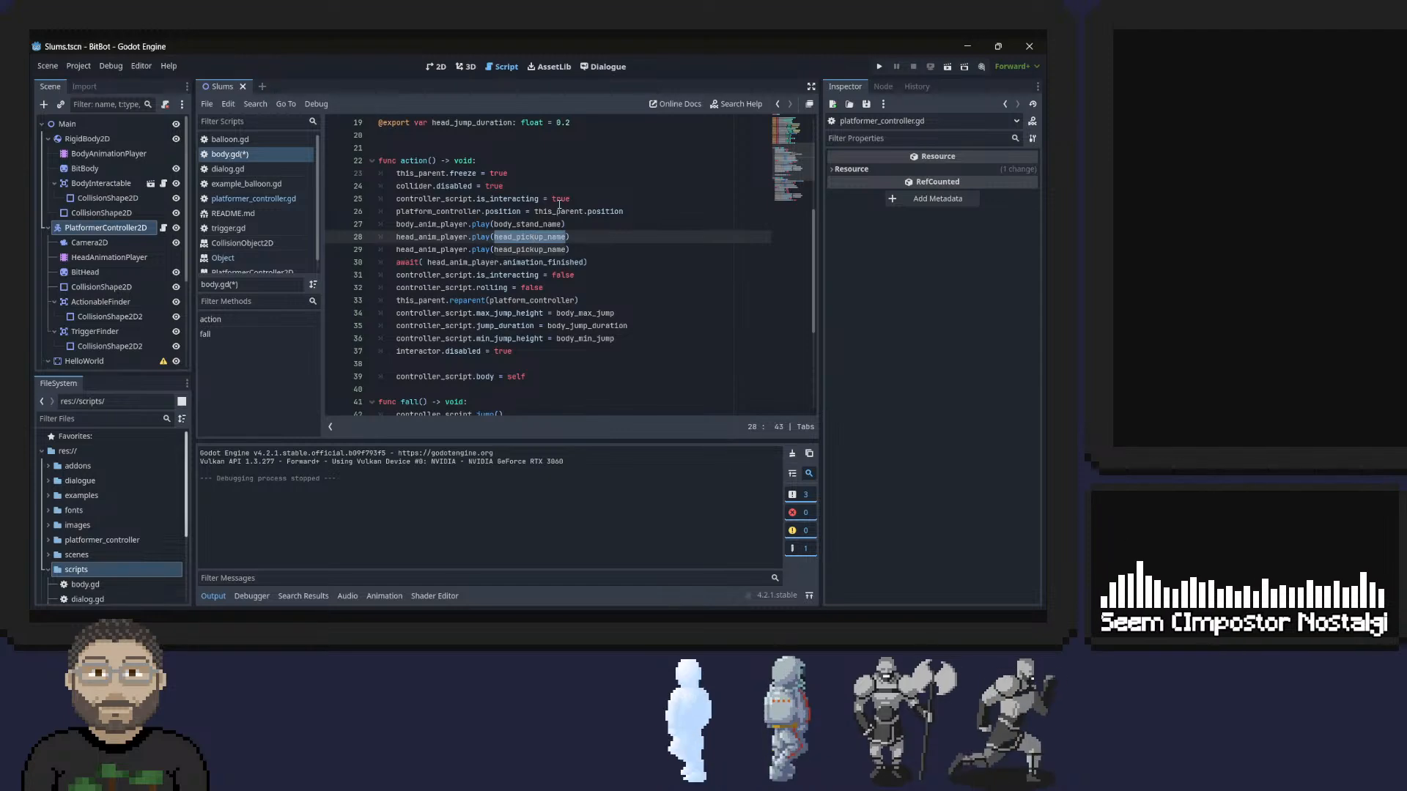
scroll(560, 207, "up", 6)
scroll(563, 211, "down", 5)
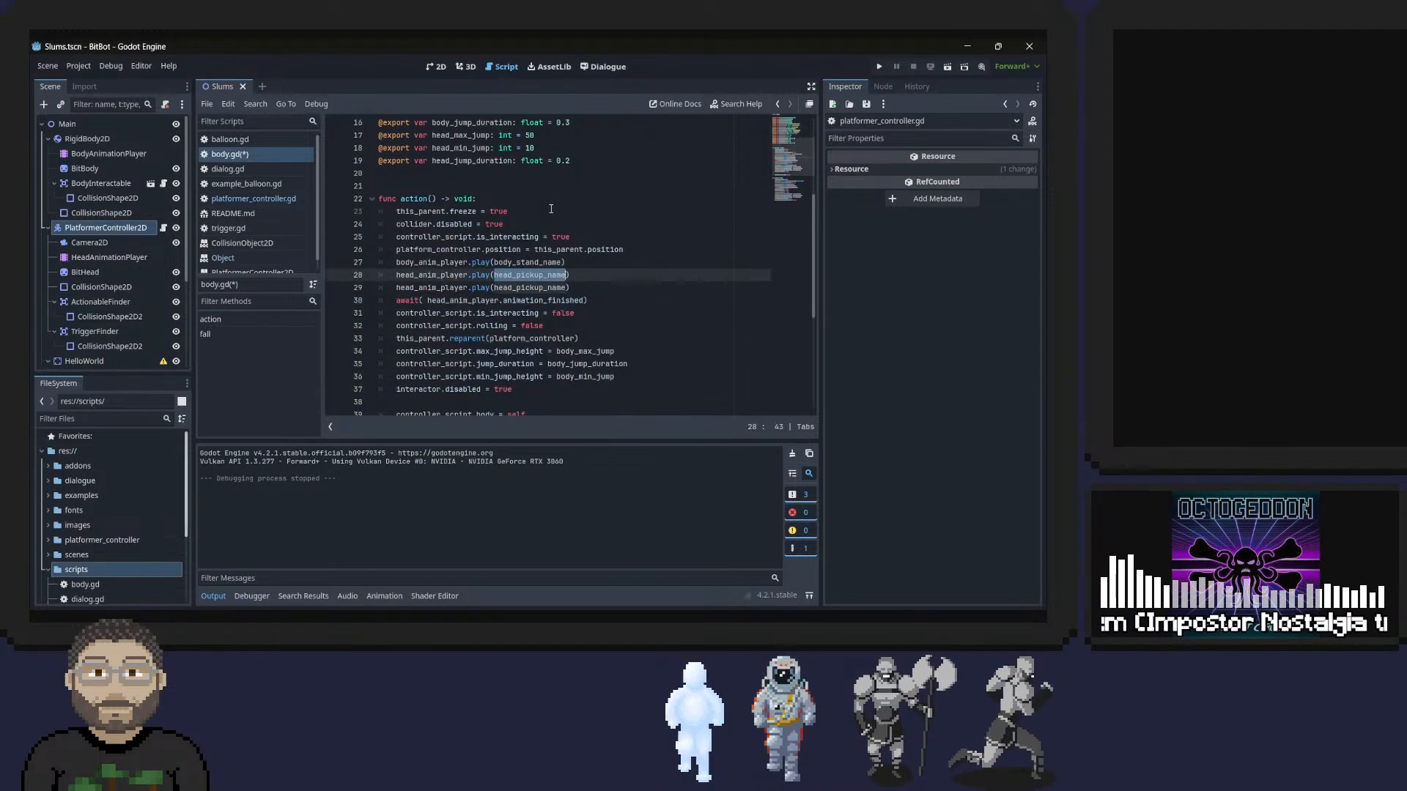
type("\"id")
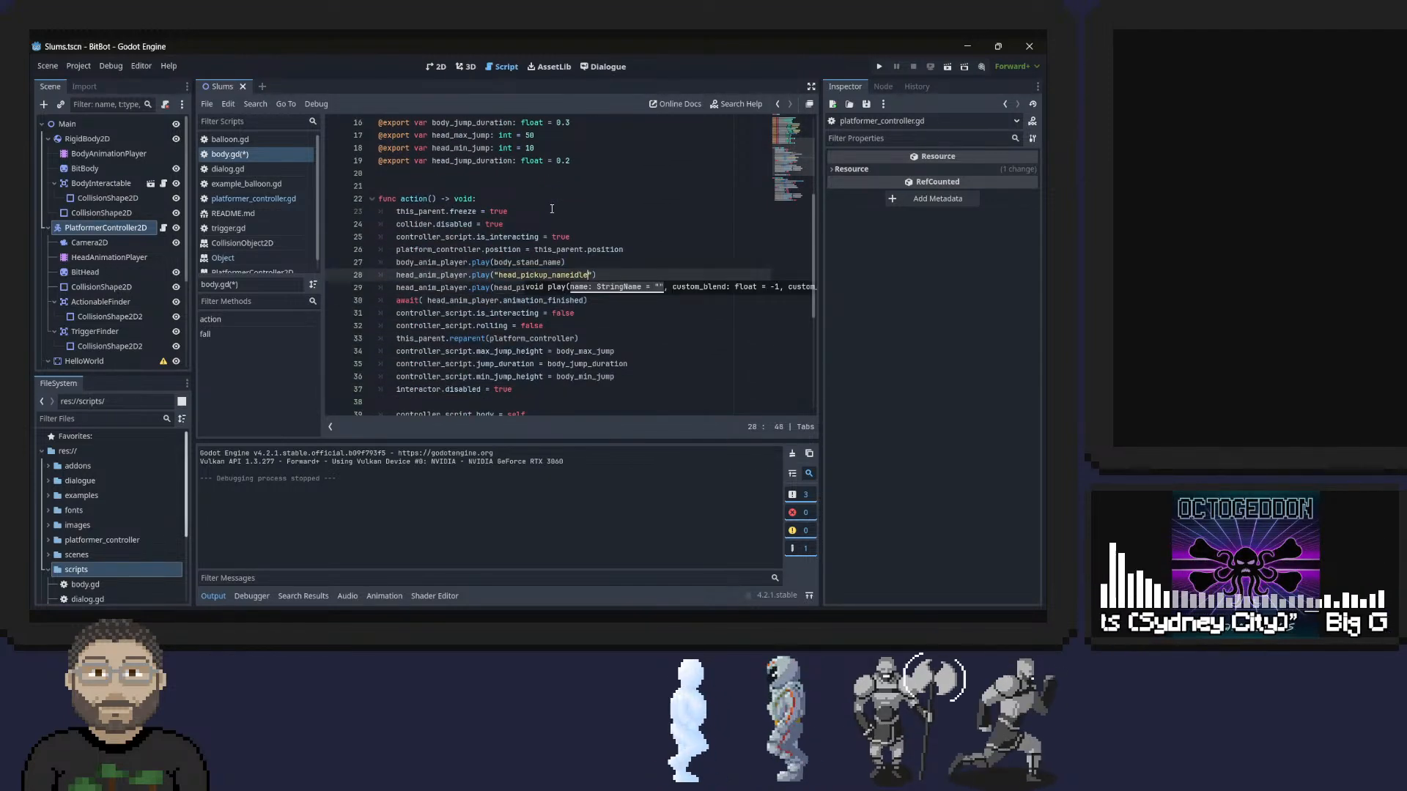
key("Down")
key("Down")
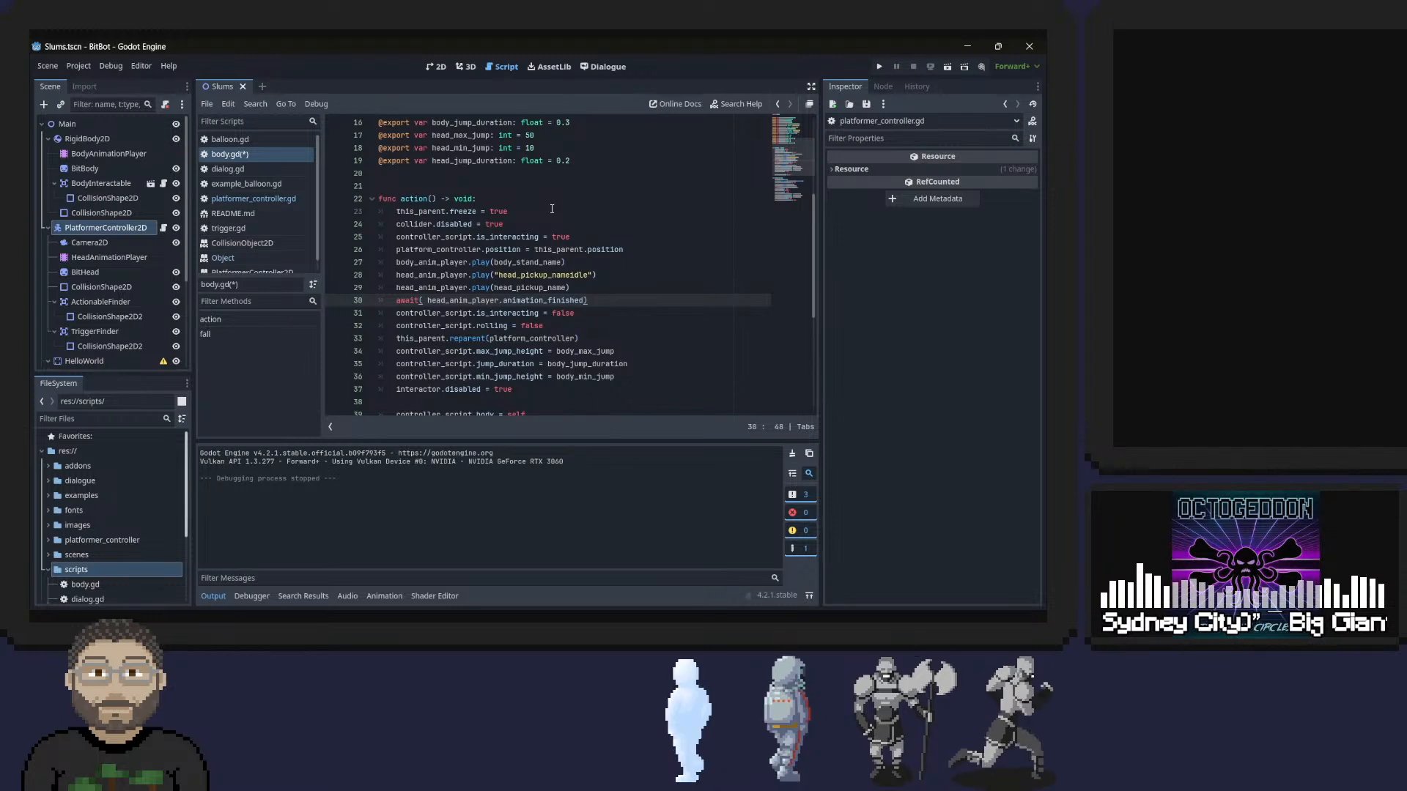
key("Up")
key("Up")
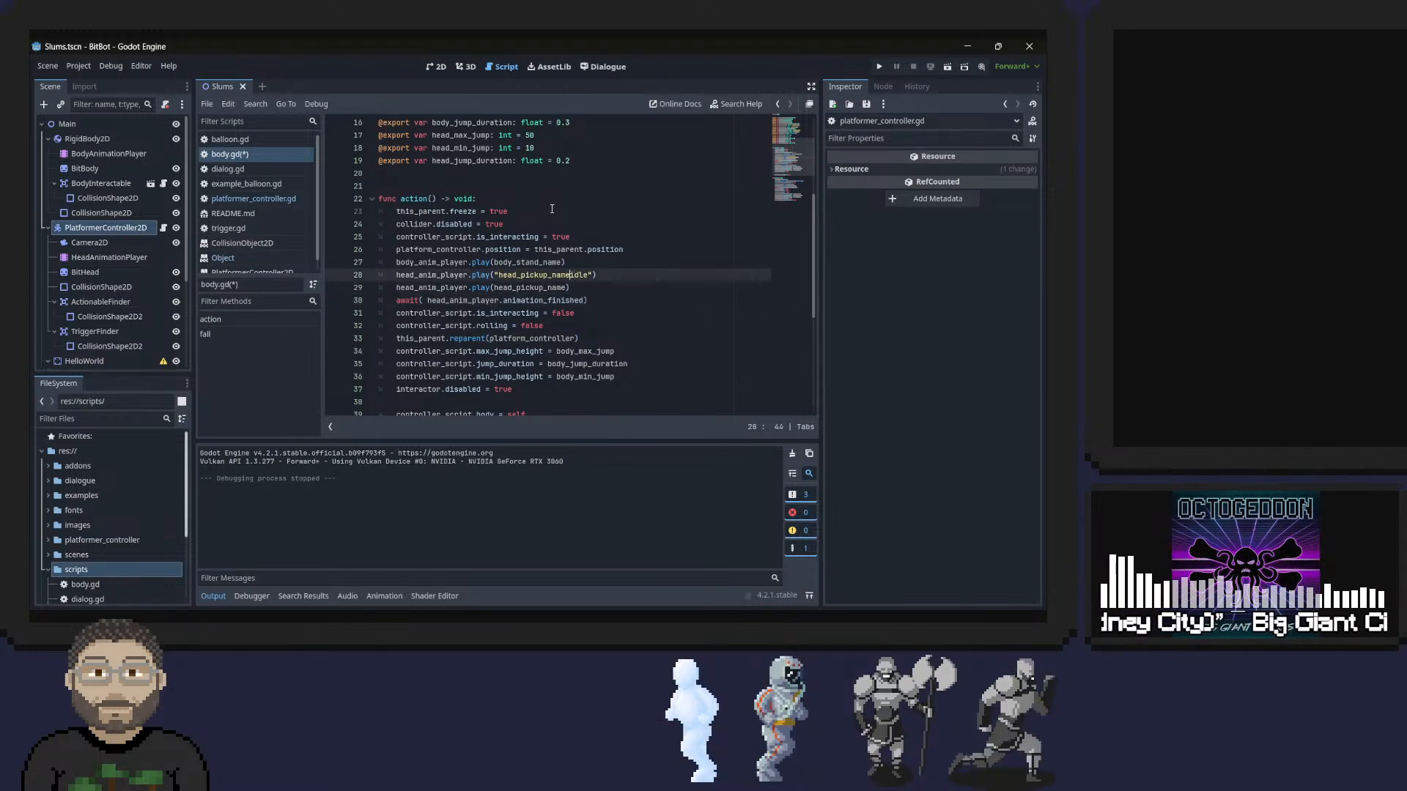
key("ctrl+shift+Left")
key("BackSpace")
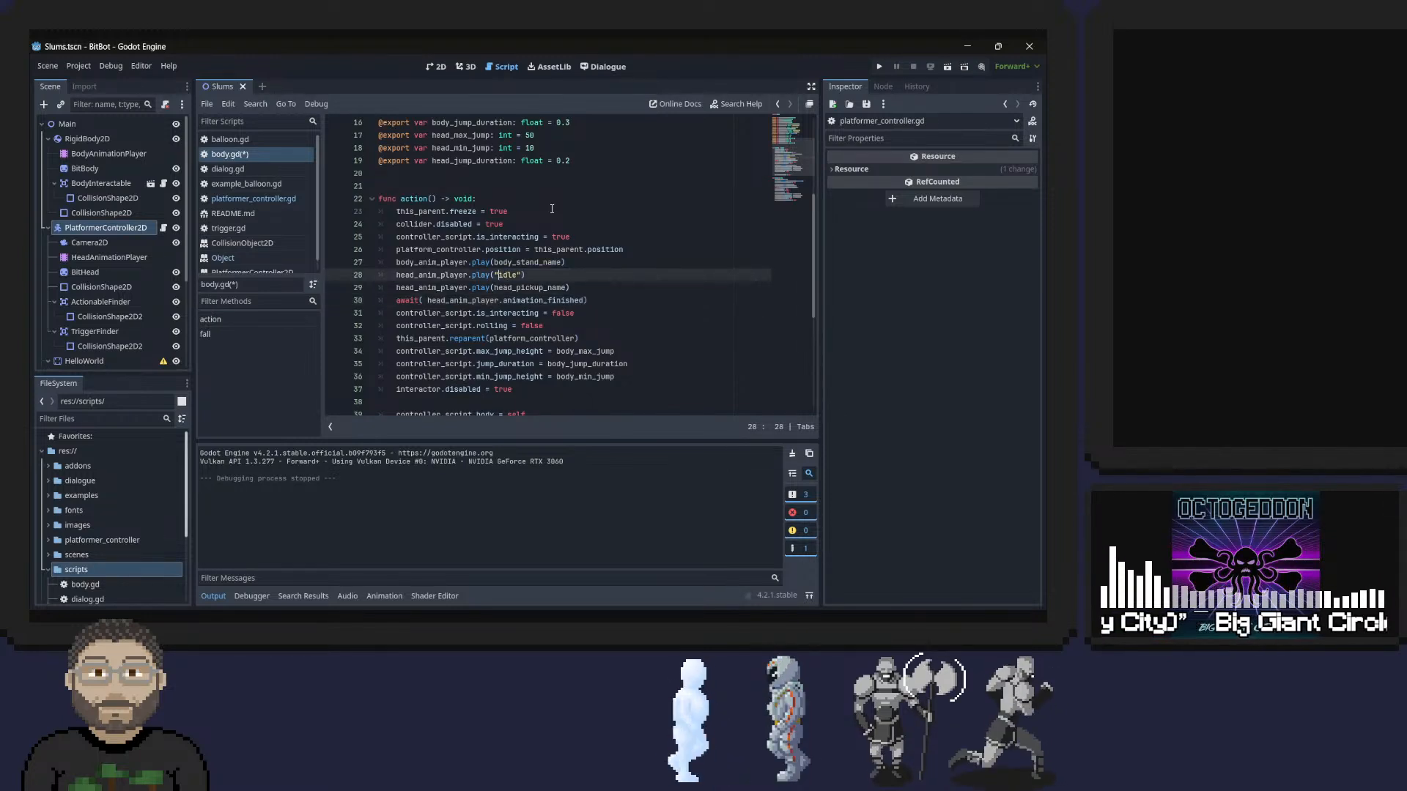
key("ctrl+s")
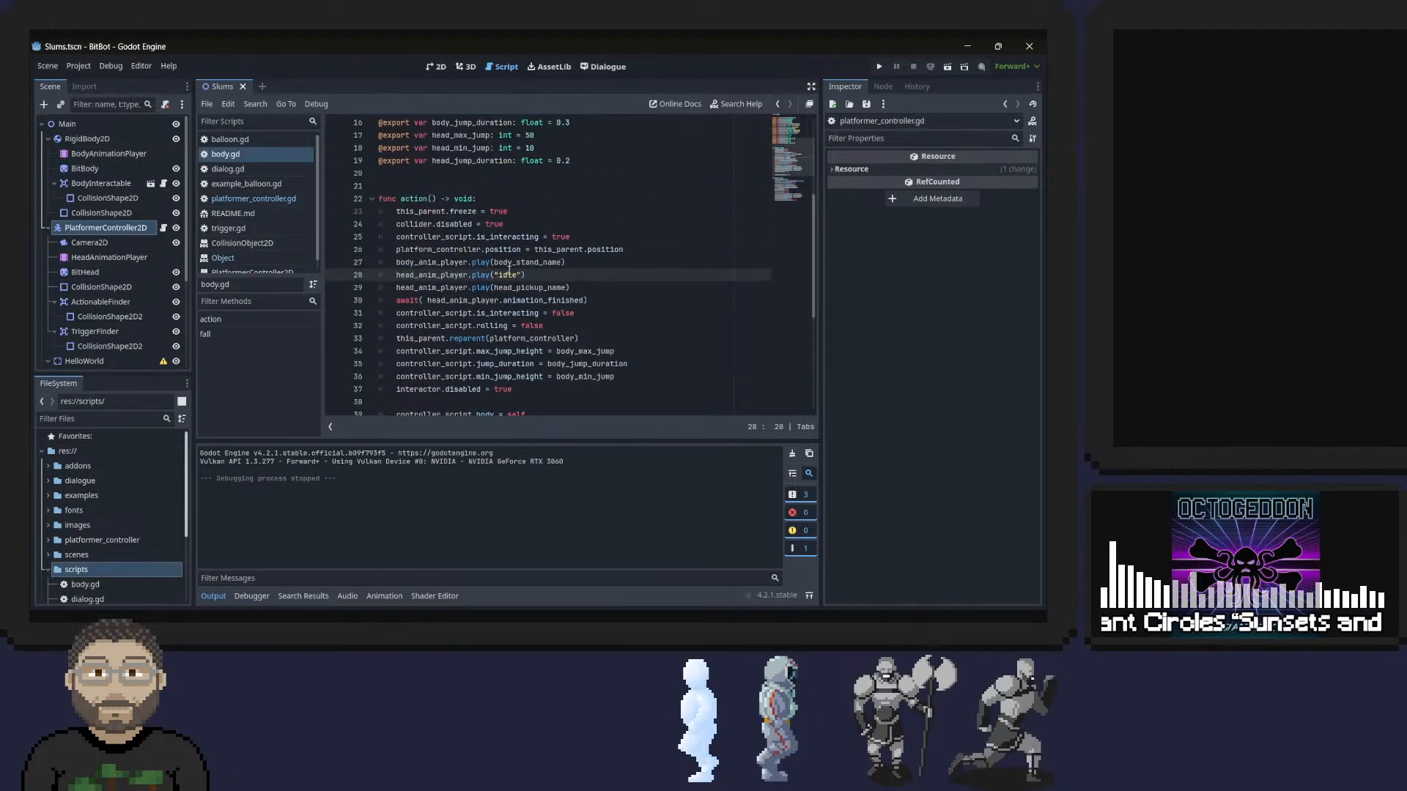
Run the project, playtest the head picking up its body, moving and jumping, and return to the script.
triple_click(472, 278)
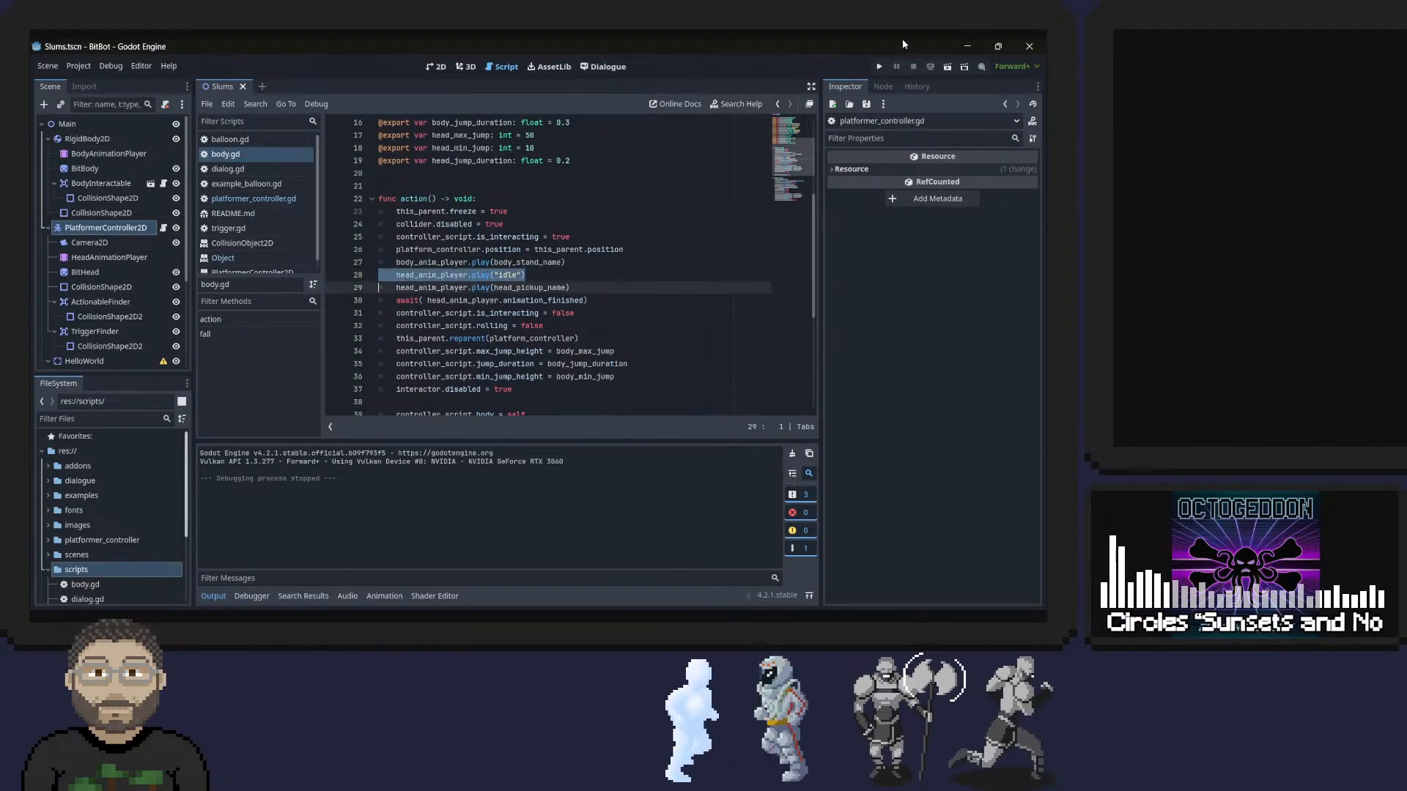
left_click(882, 67)
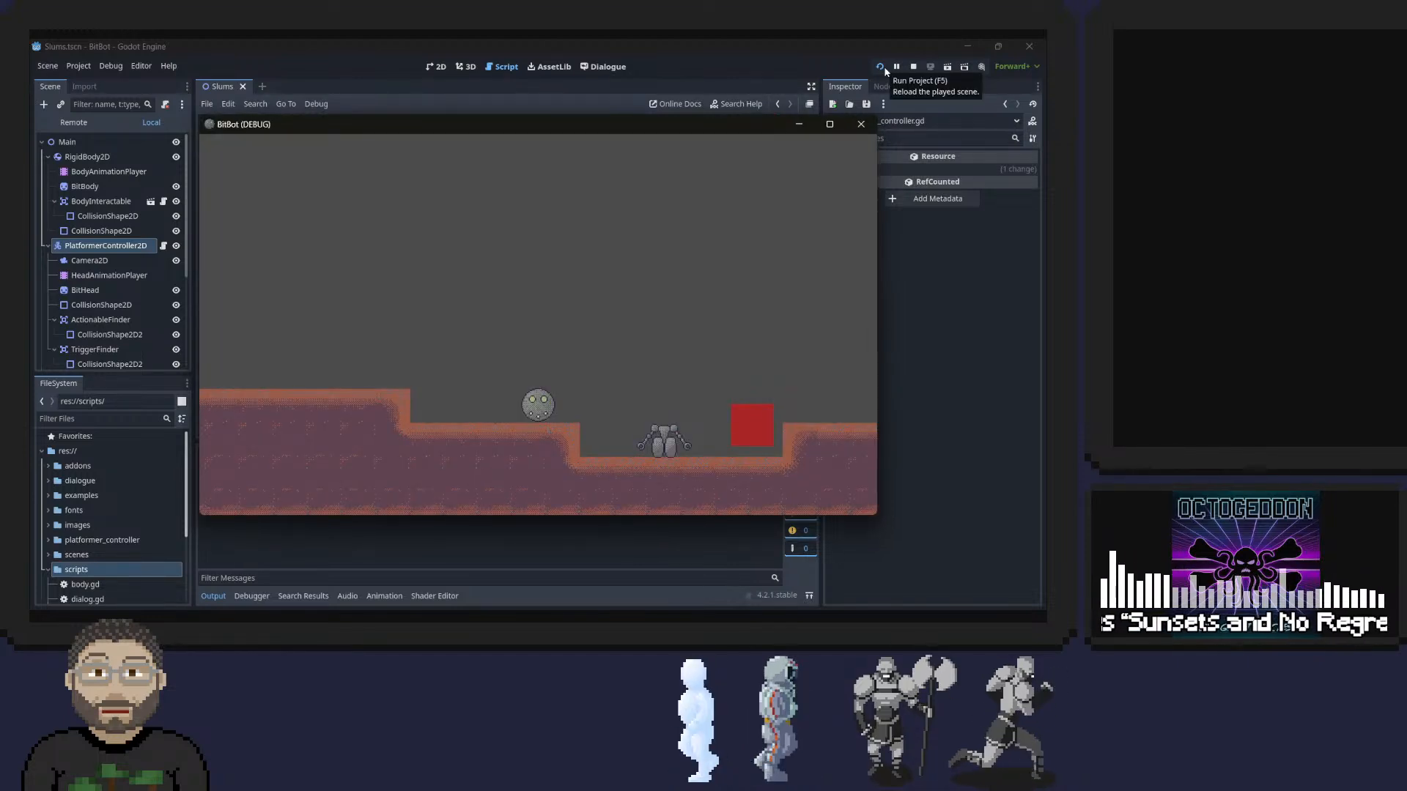
key("Right")
key("Left")
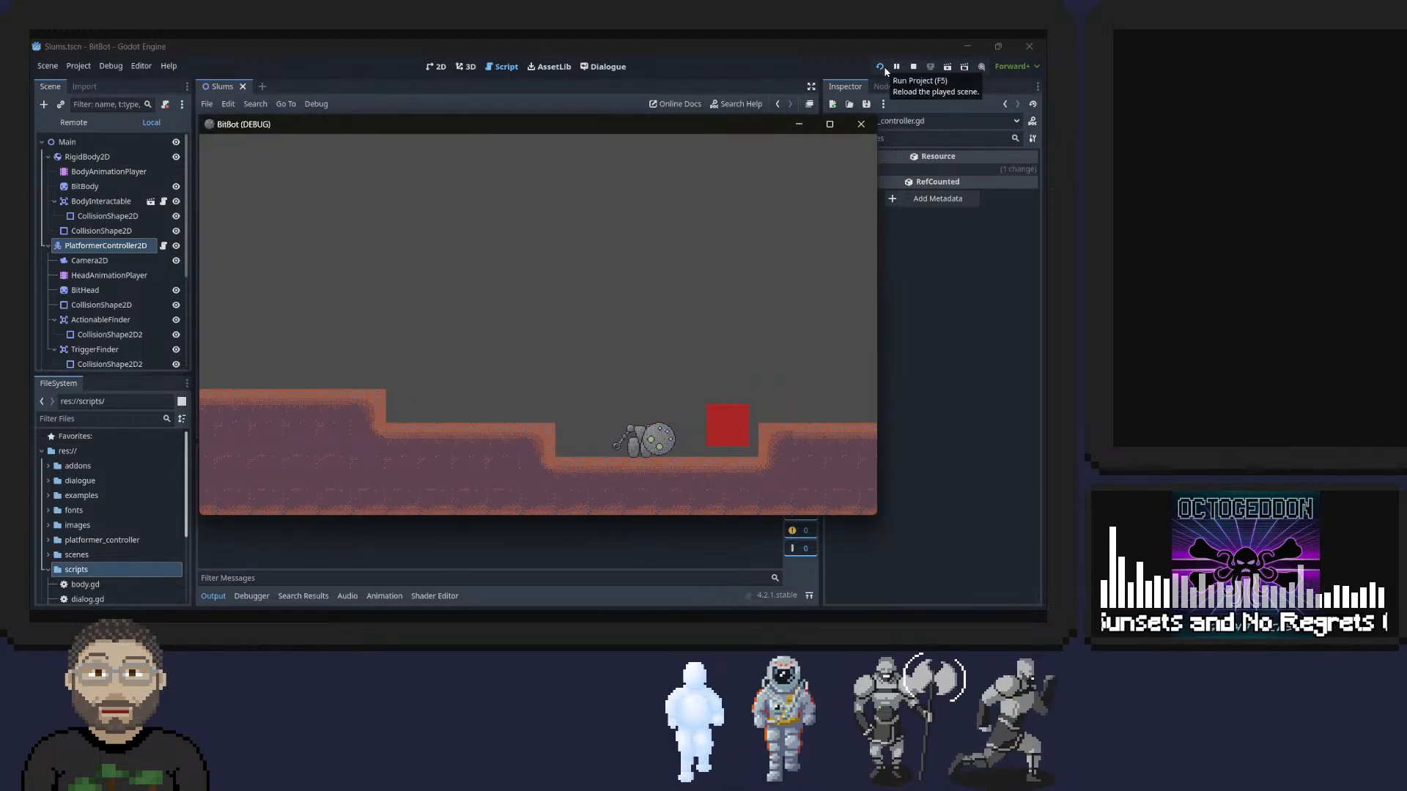
key("e")
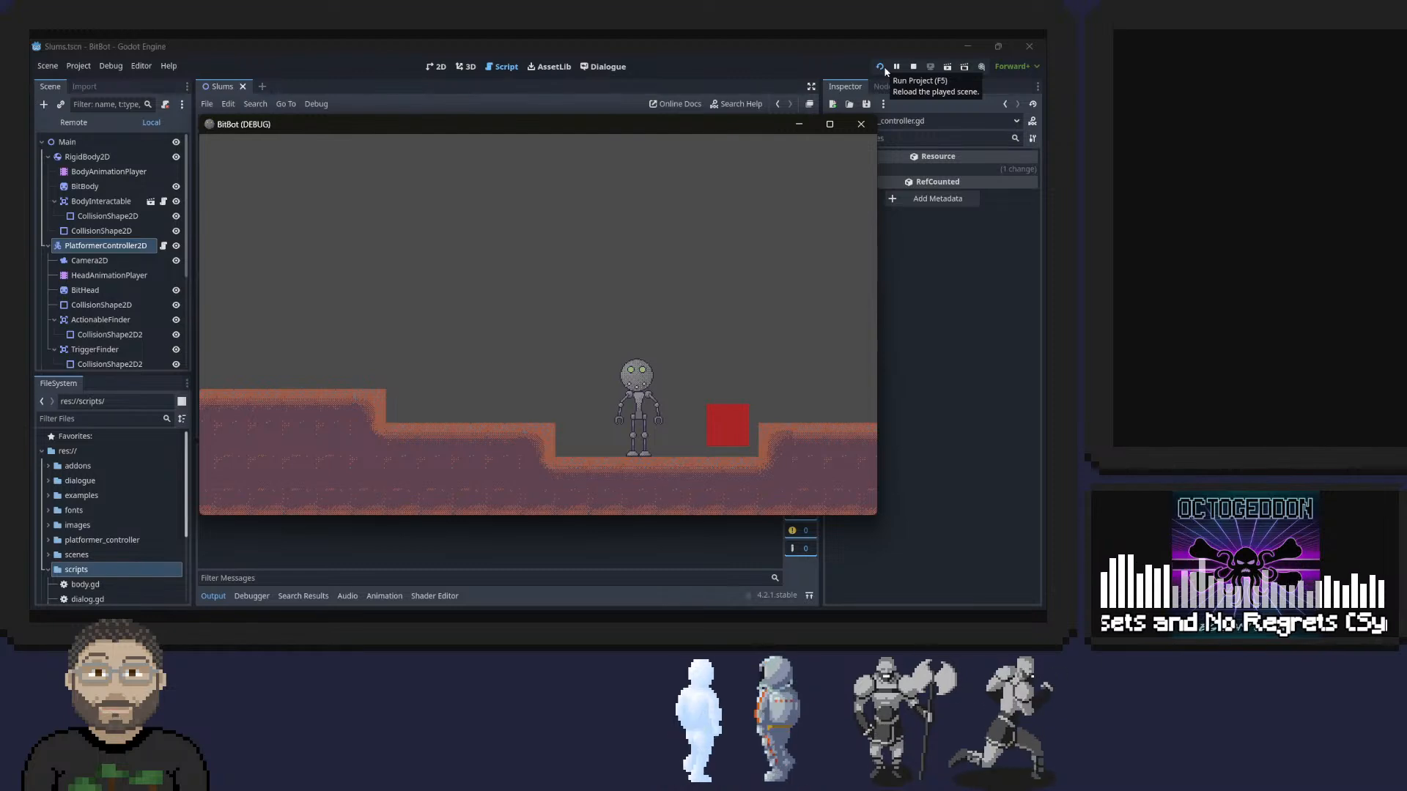
key("Left")
key("space")
left_click(885, 72)
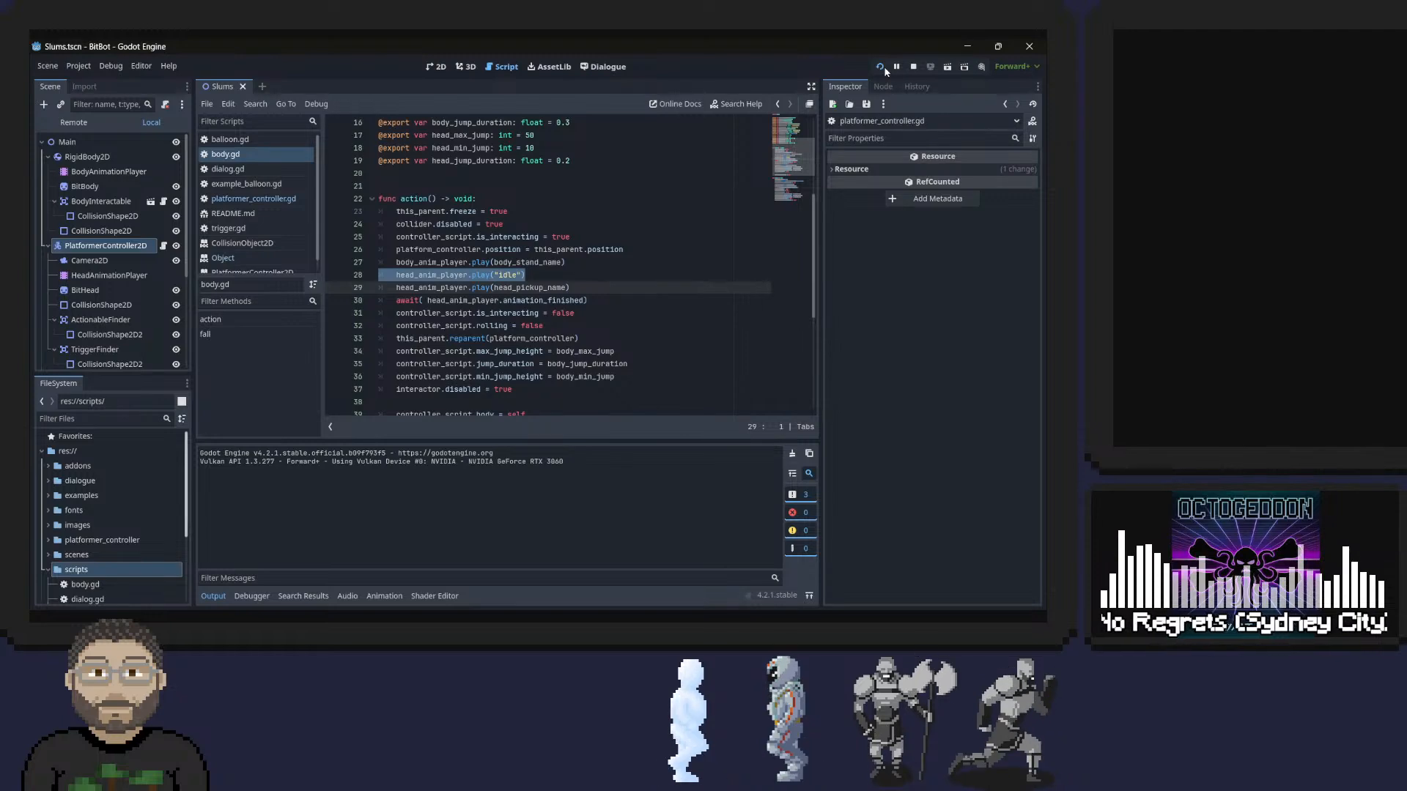
Delete the blank line above controller_script.body = self at the end of action().
scroll(516, 243, "down", 6)
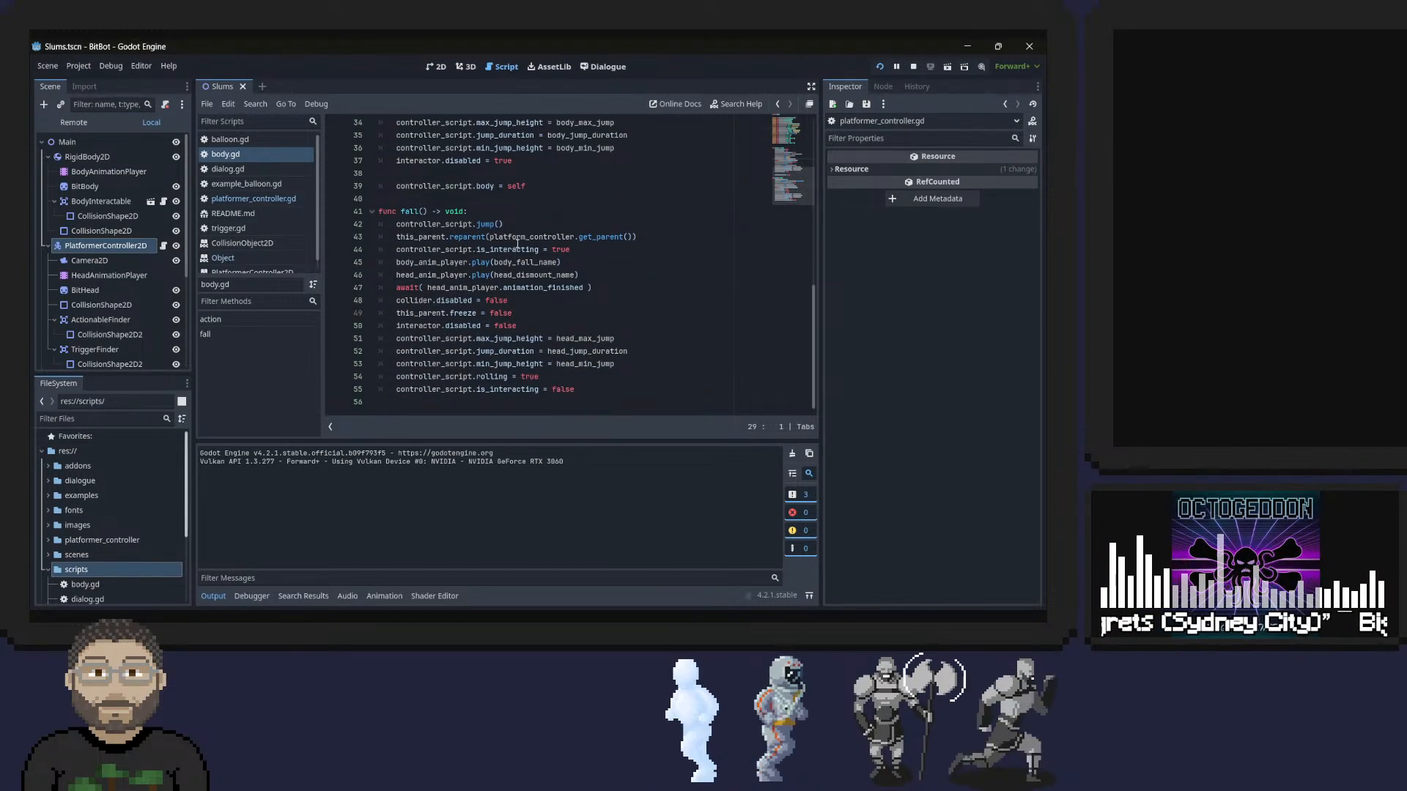
left_click(451, 173)
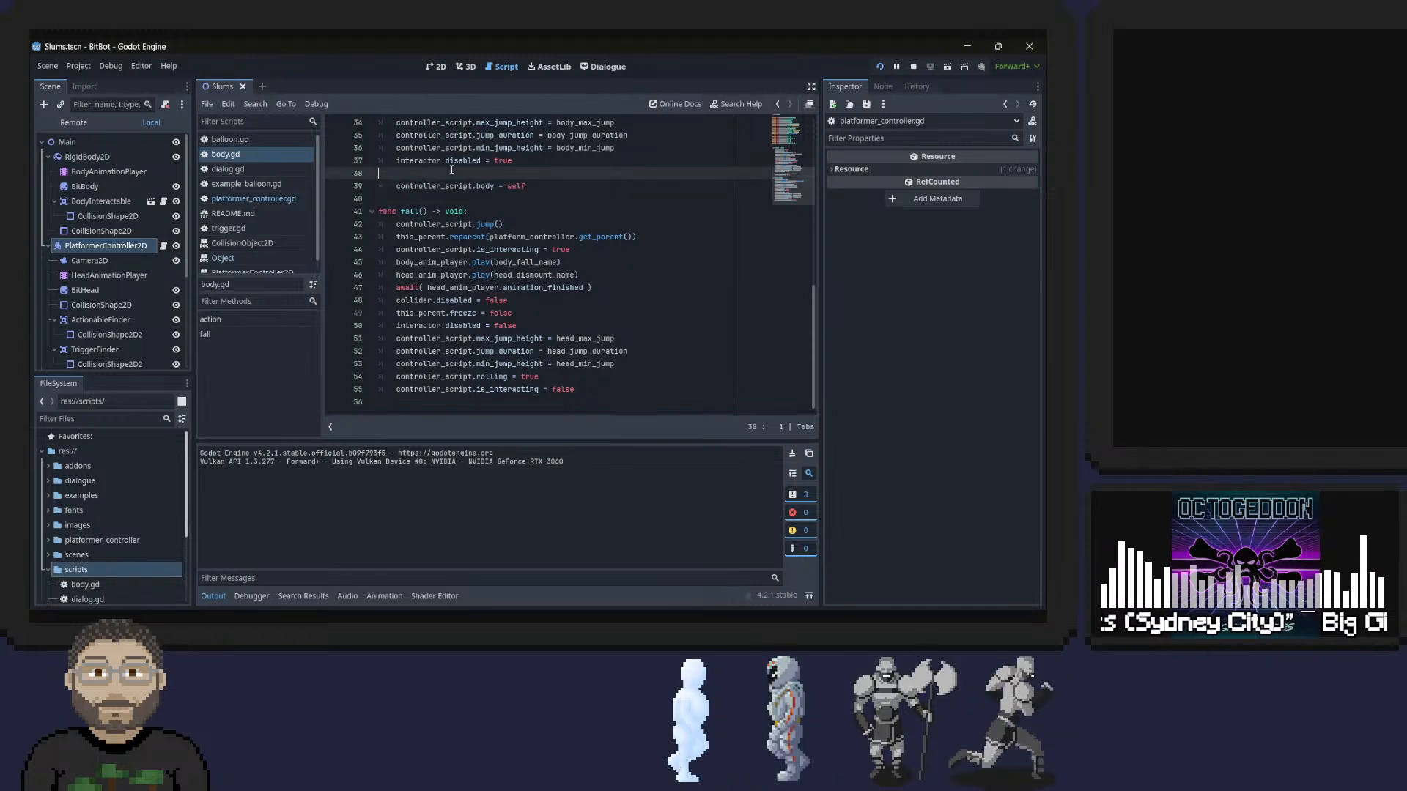
key("BackSpace")
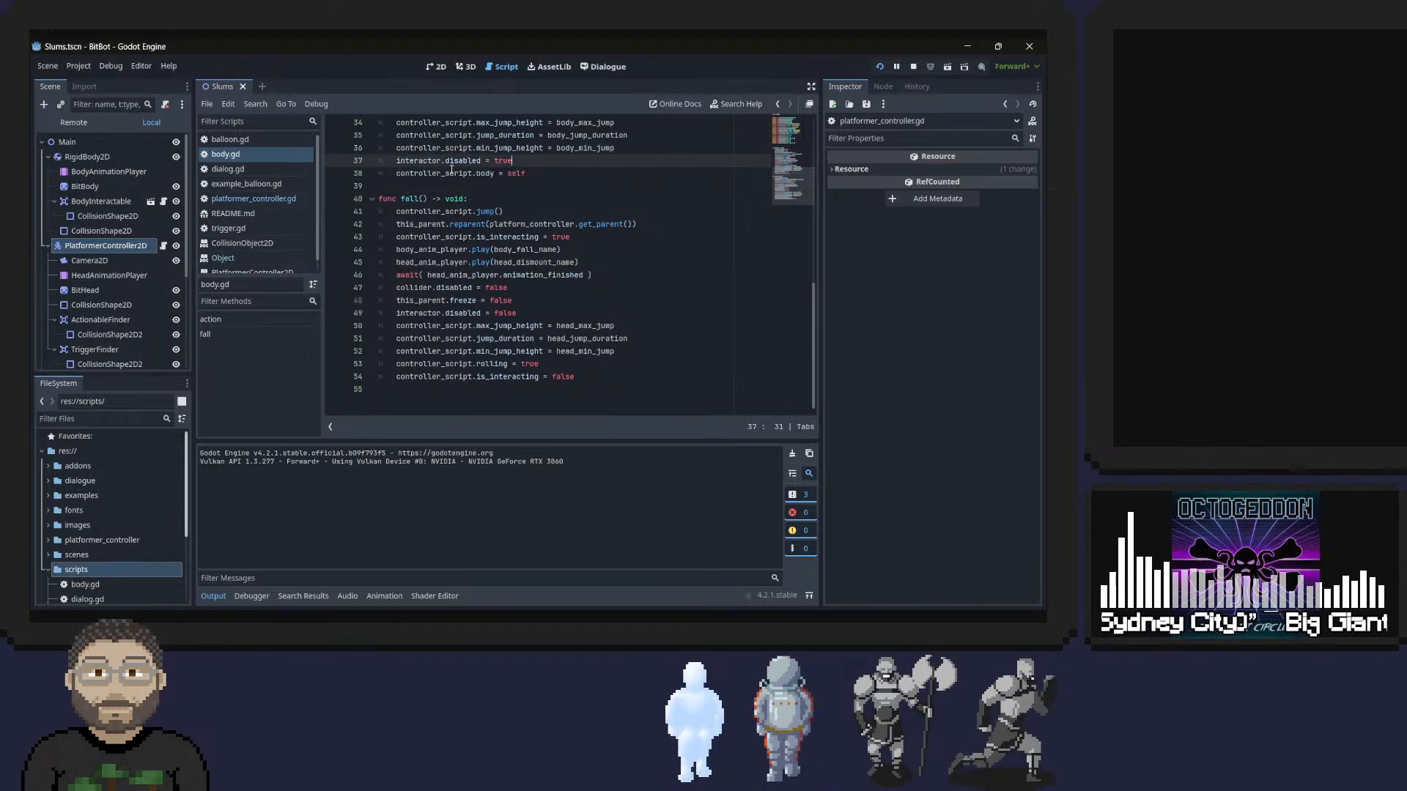
Review the lines of action() in body.gd around the head's idle and pickup animation calls.
key("Up")
key("Up")
key("Up")
key("Up")
key("Up")
key("Up")
key("Up")
key("Up")
key("Up")
key("Up")
key("Up")
key("Up")
key("Up")
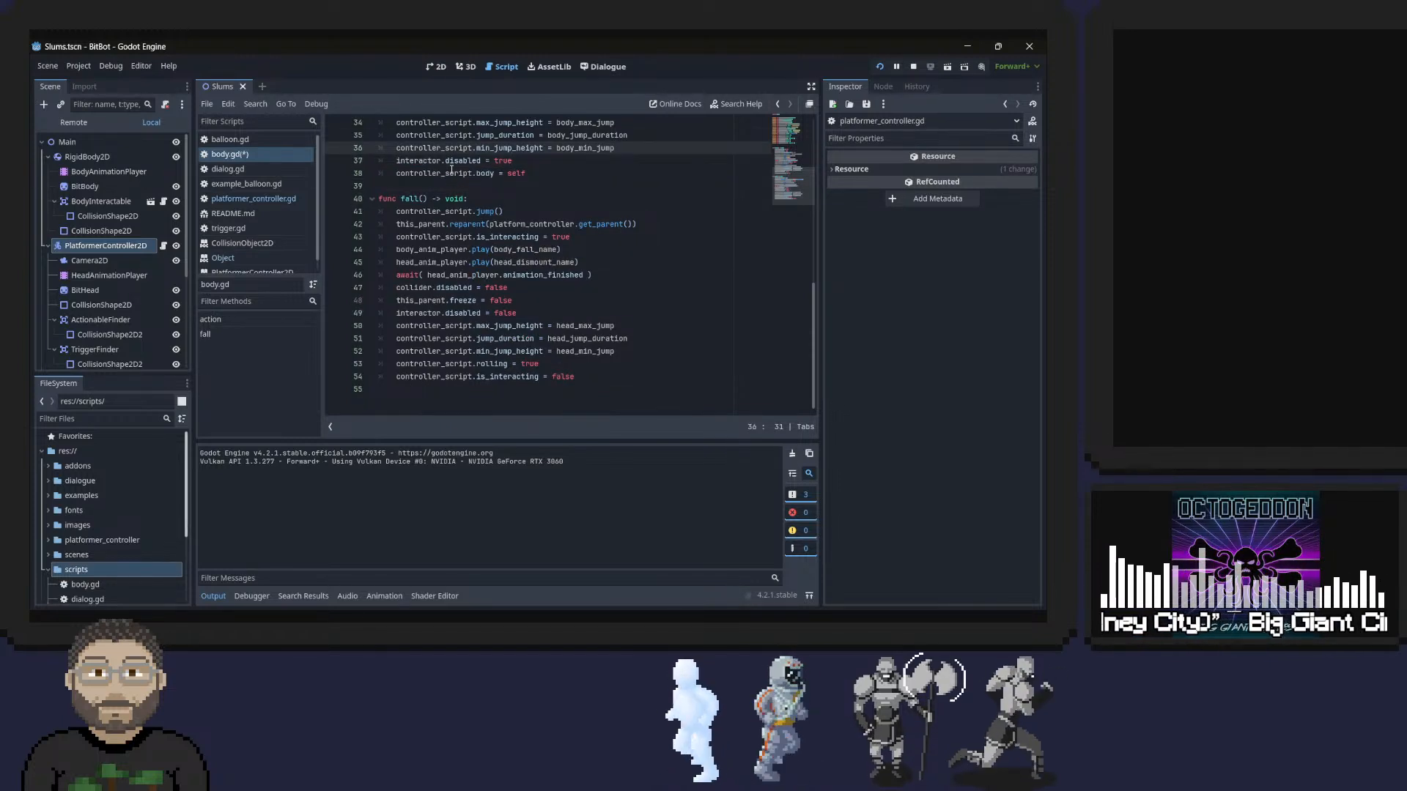
key("Up")
key("Up")
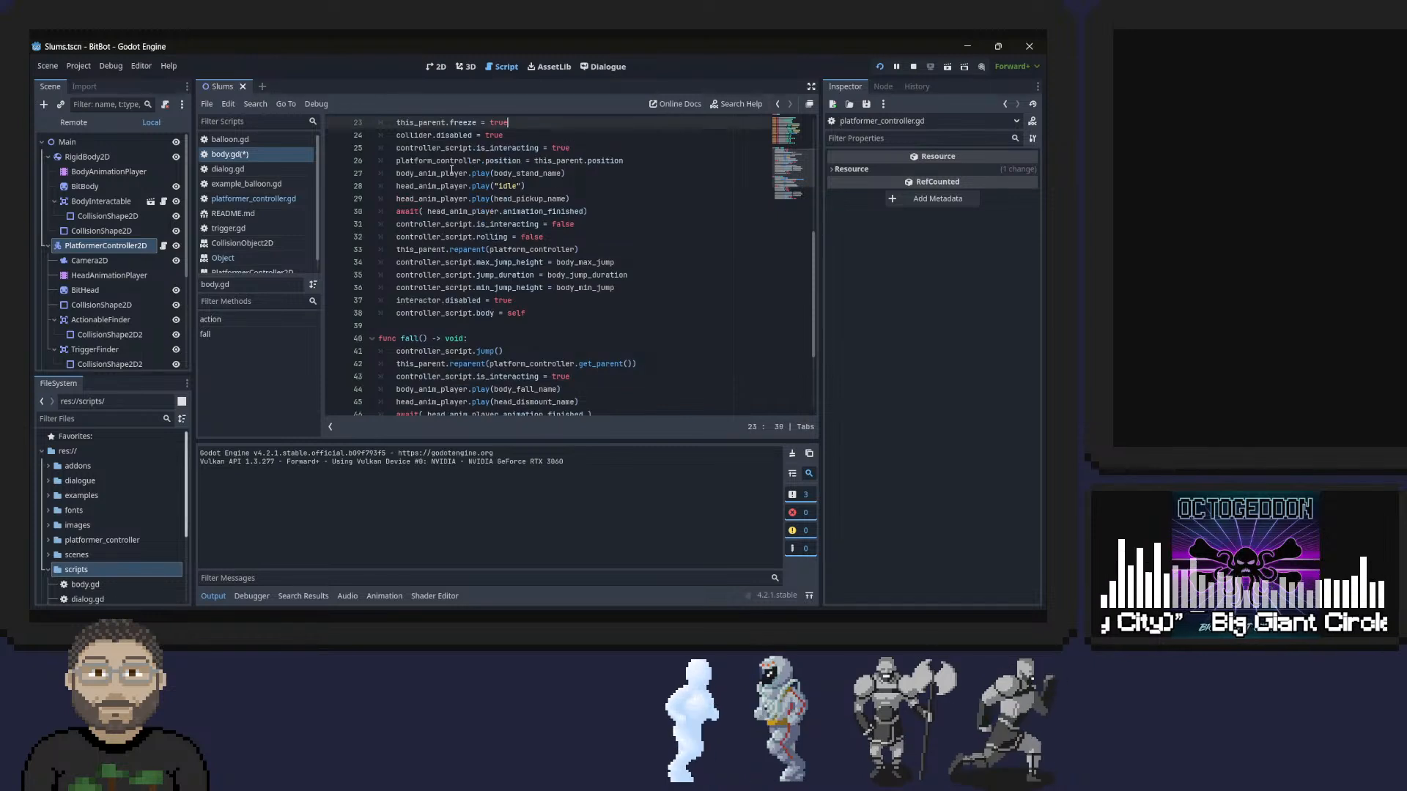
key("Down")
key("Down")
key("Down")
key("Down")
key("Down")
key("Down")
key("Down")
key("Down")
key("Down")
key("Down")
key("Down")
key("Down")
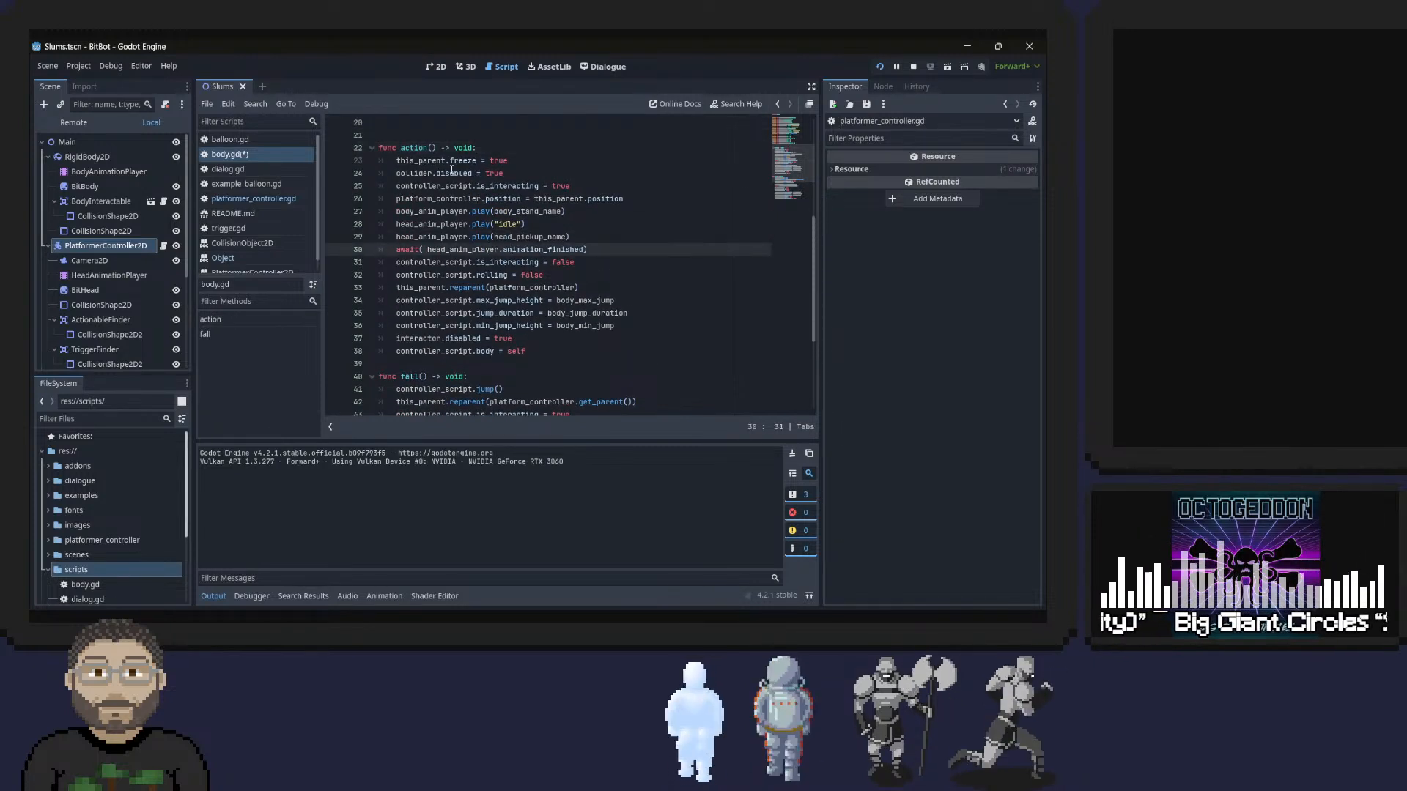
key("Up")
key("Up")
key("Up")
key("Up")
key("Up")
key("Up")
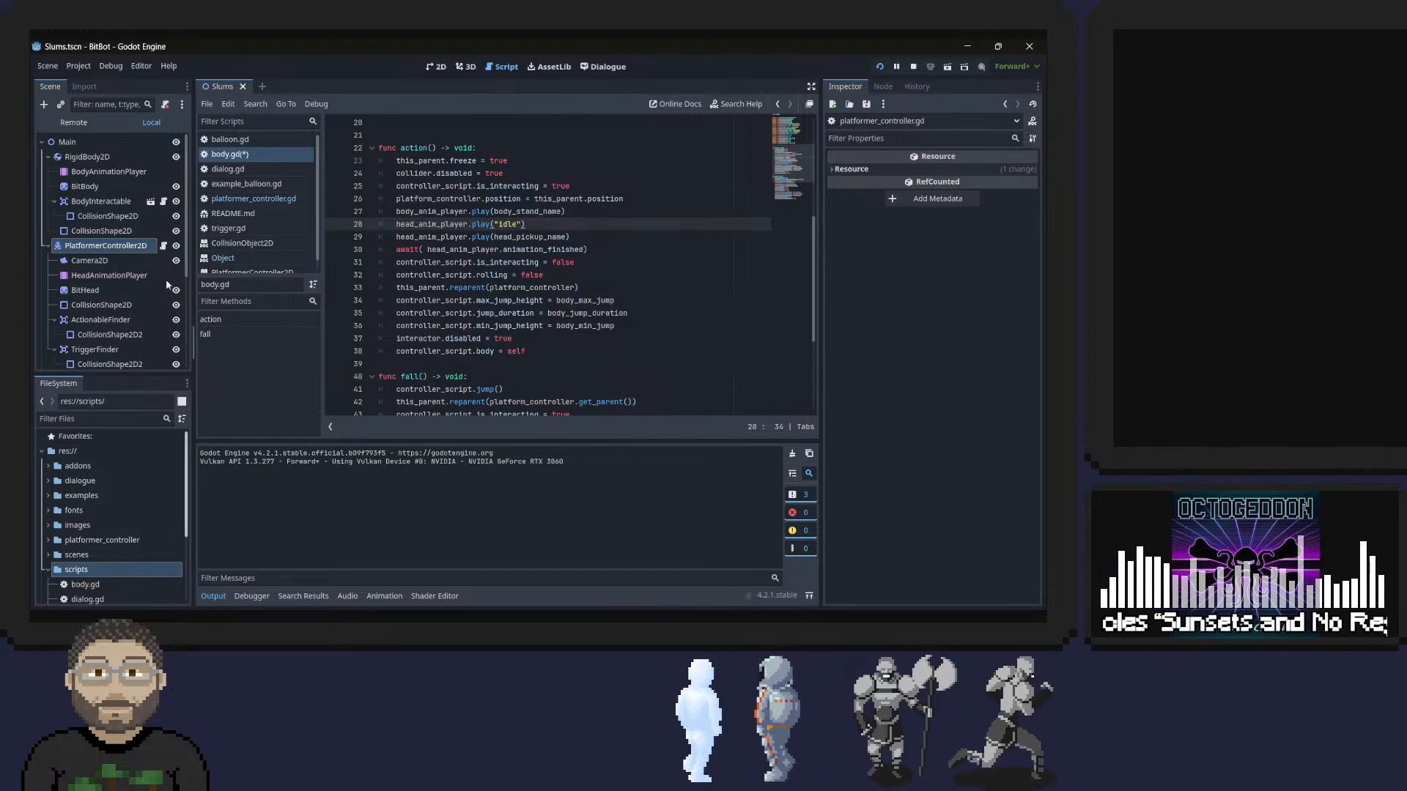
Check which animations the HeadAnimationPlayer node offers, leaving pickup_front selected.
left_click(108, 275)
left_click(407, 456)
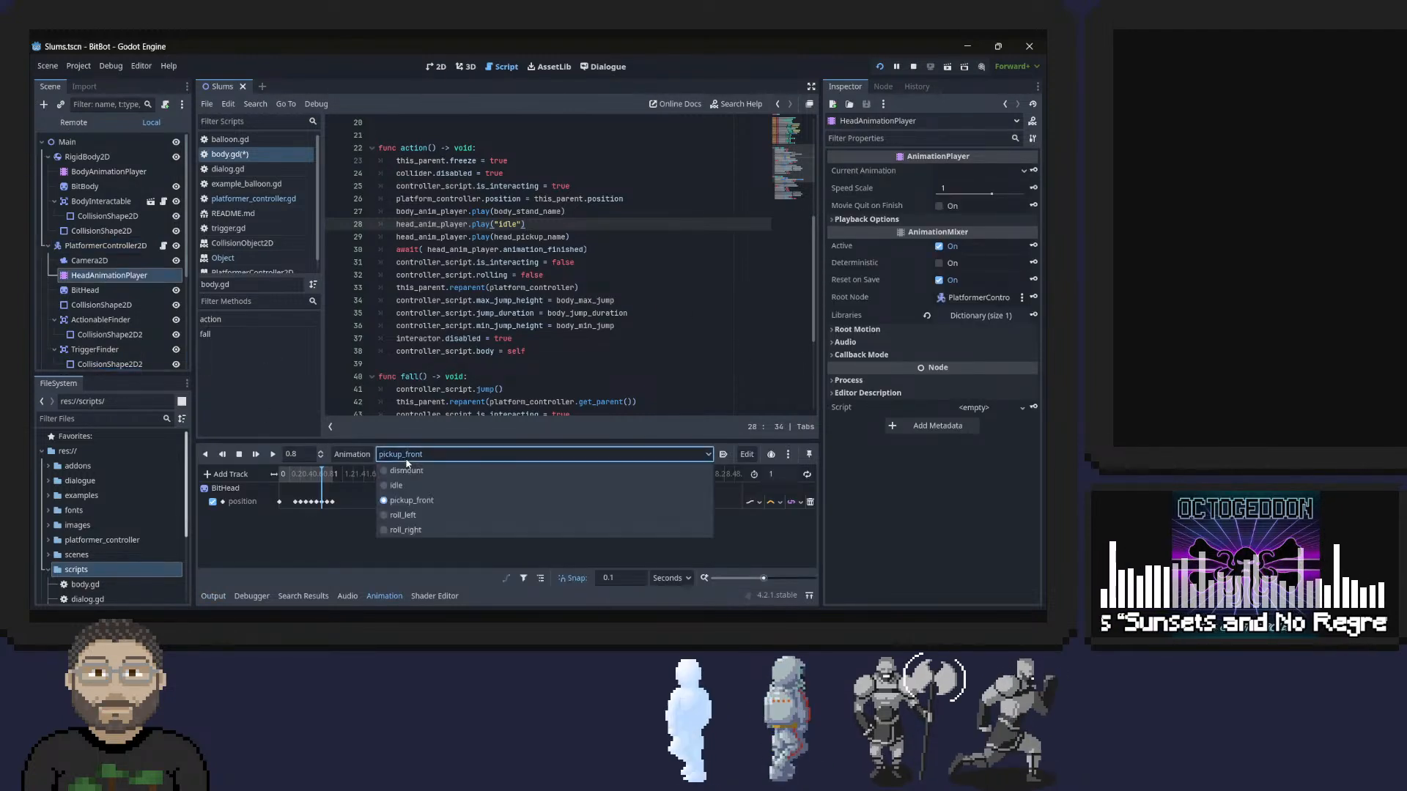
left_click(636, 268)
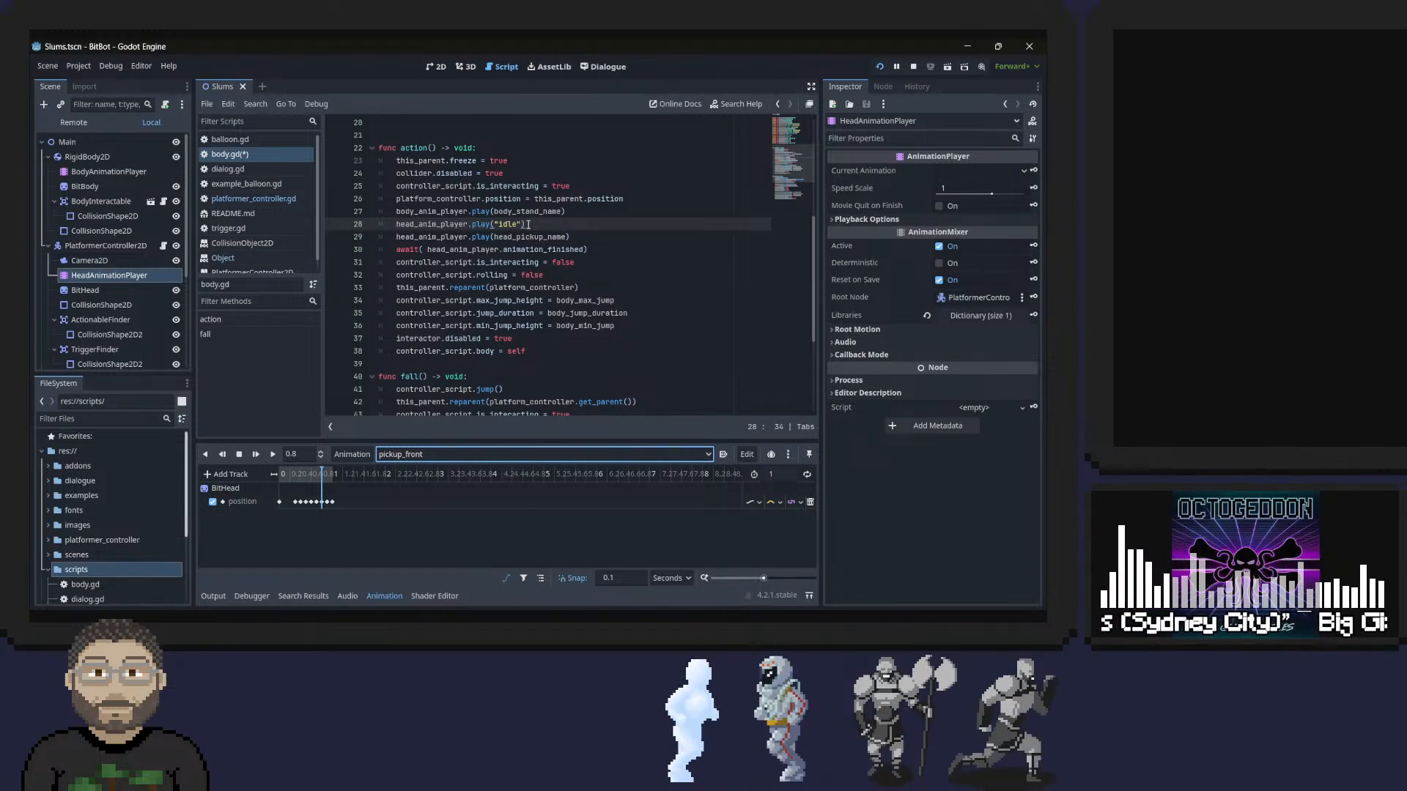
Save the scene and script, rerun the project to test the head's movement, and close the game.
key("ctrl+s")
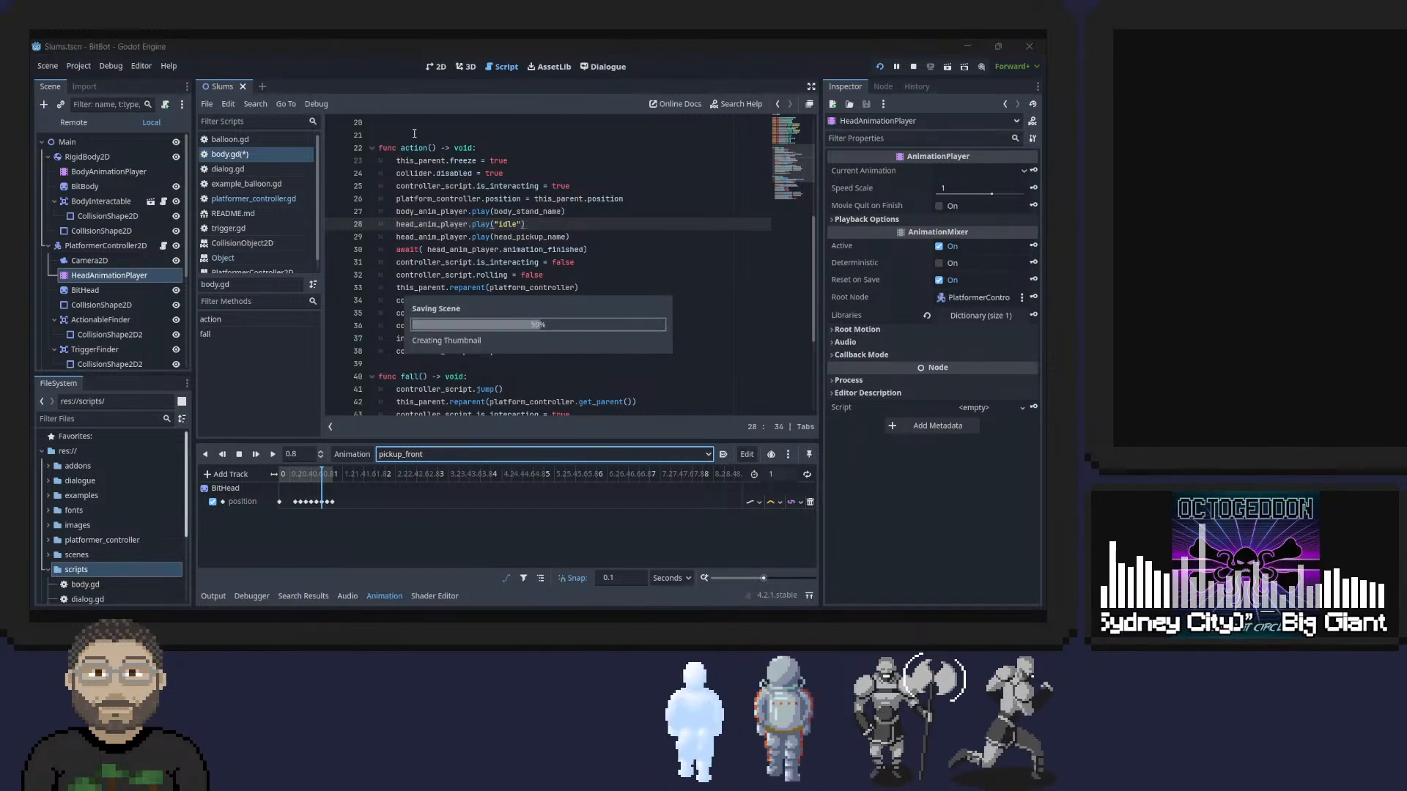
key("F5")
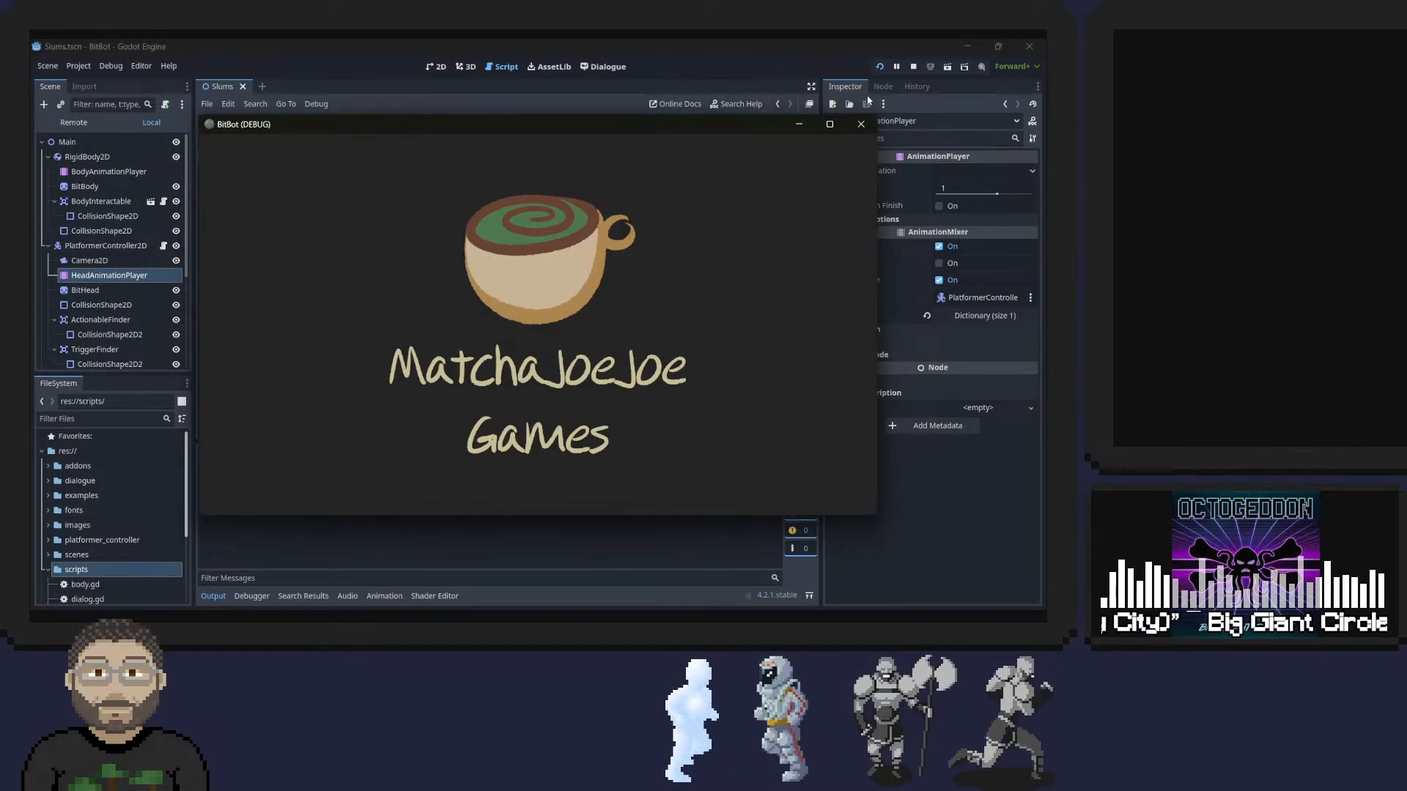
key("d")
key("a")
key("alt+F4")
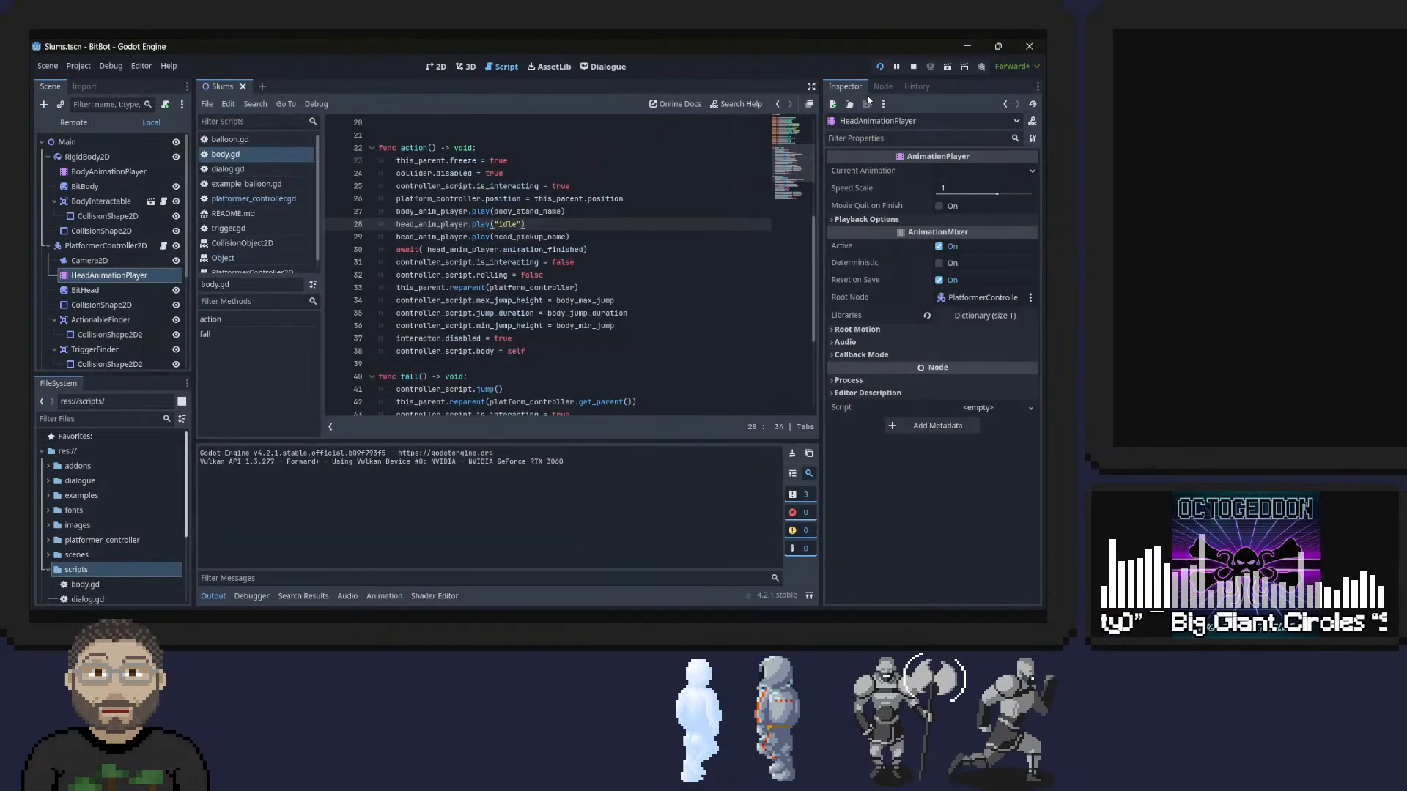
Set the BitHead sprite's Y position to 0 px in the 2D scene and save the scene.
left_click(436, 66)
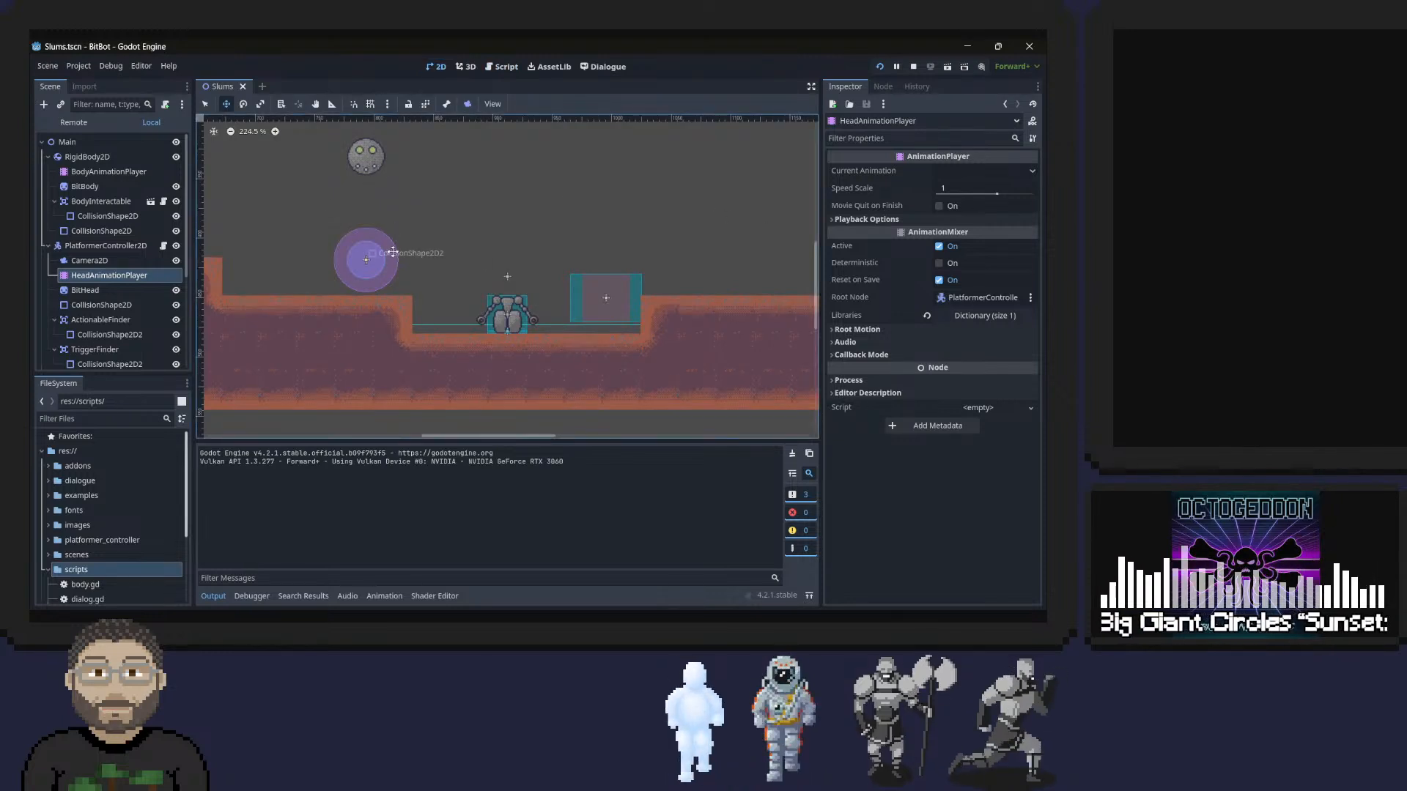
left_click(88, 290)
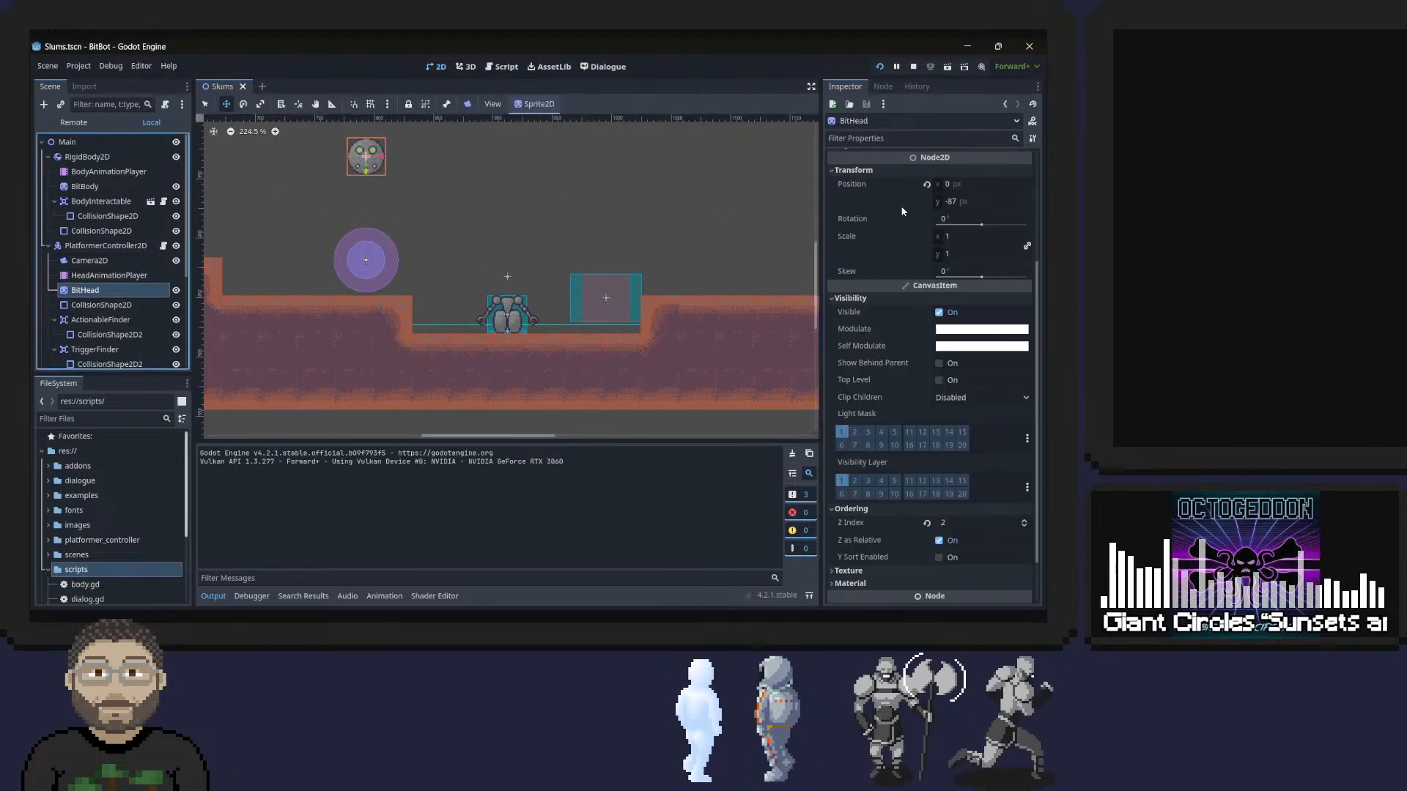
left_click(970, 205)
type("0")
key("Return")
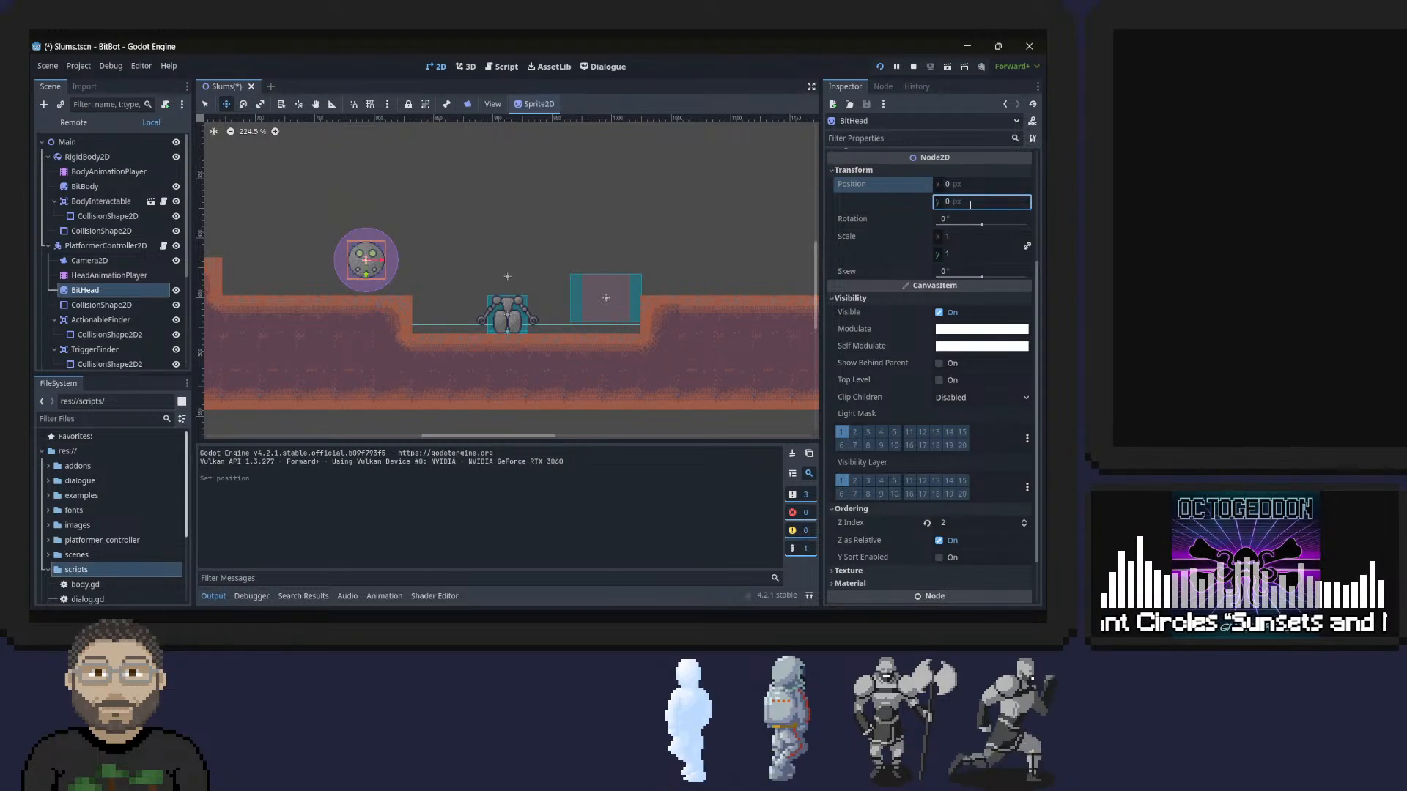
key("ctrl+s")
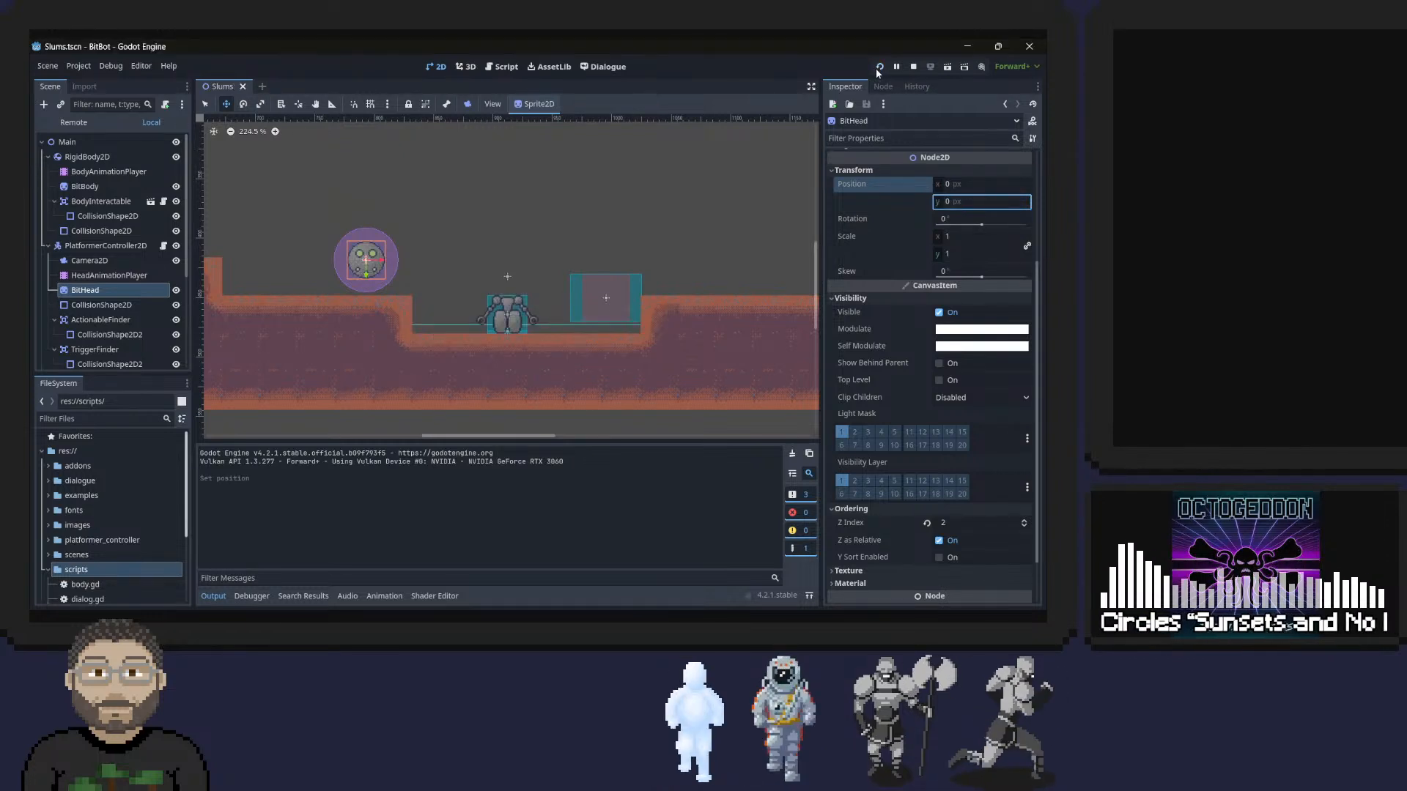
Rerun the project and test the head picking up the body, moving and jumping with it, and dismounting.
left_click(878, 67)
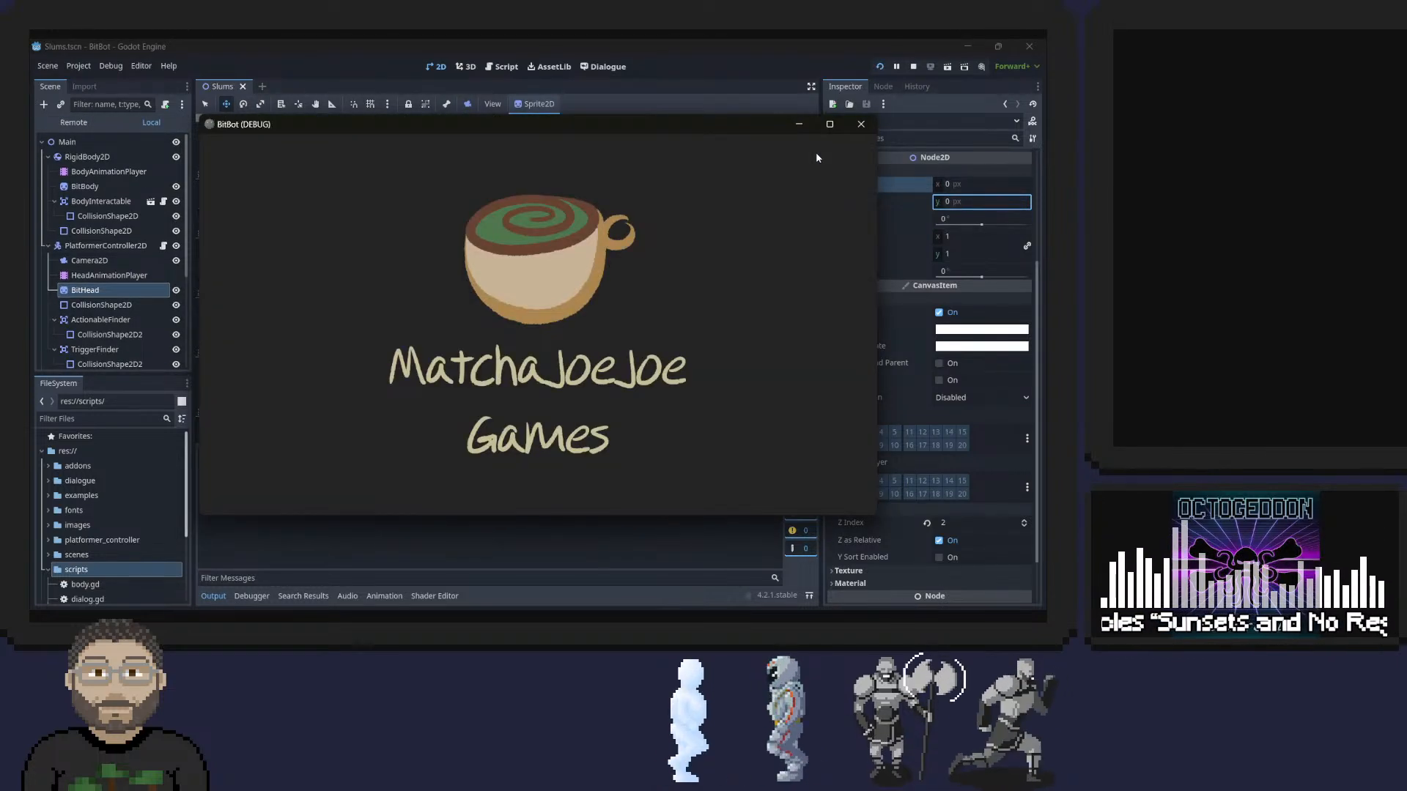
key("d")
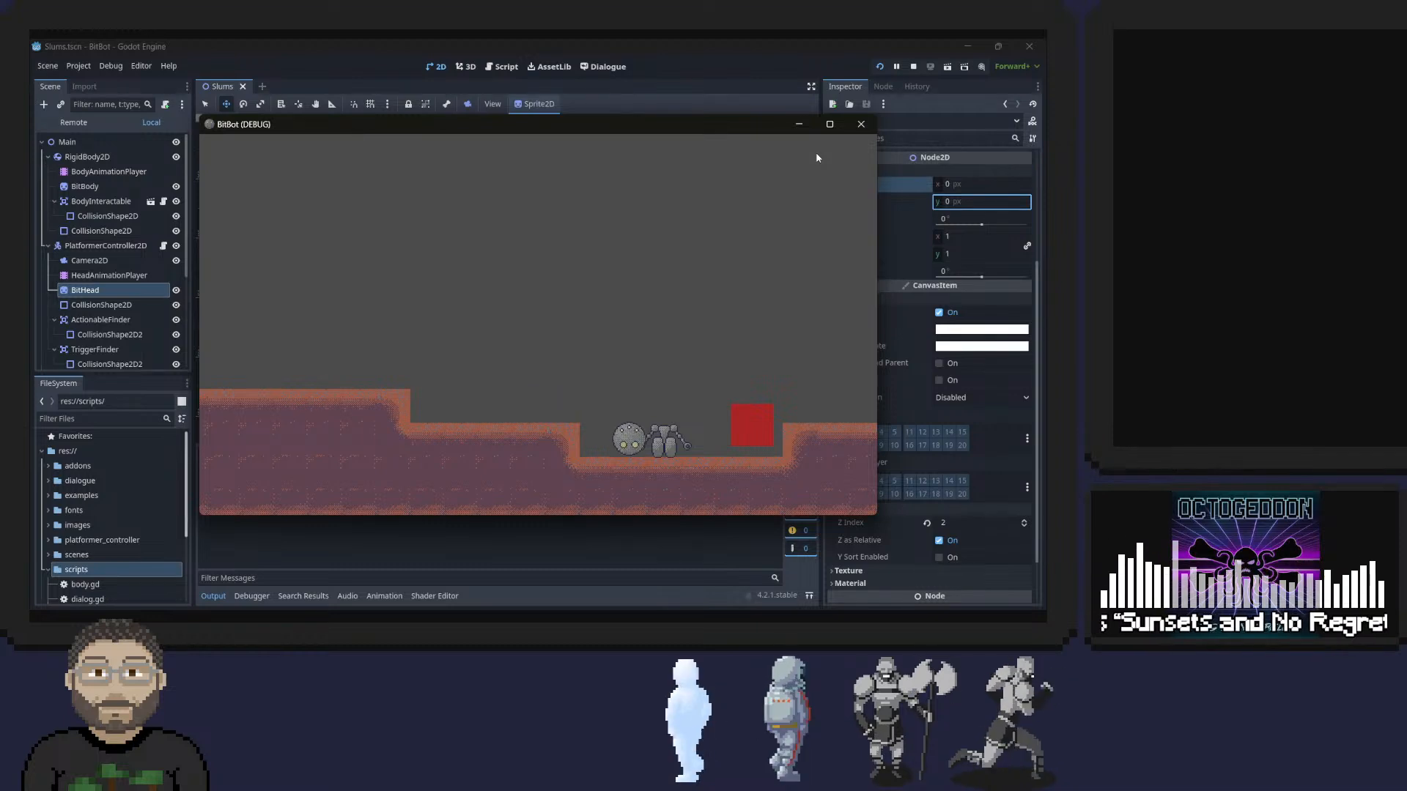
key("e")
key("a")
key("space")
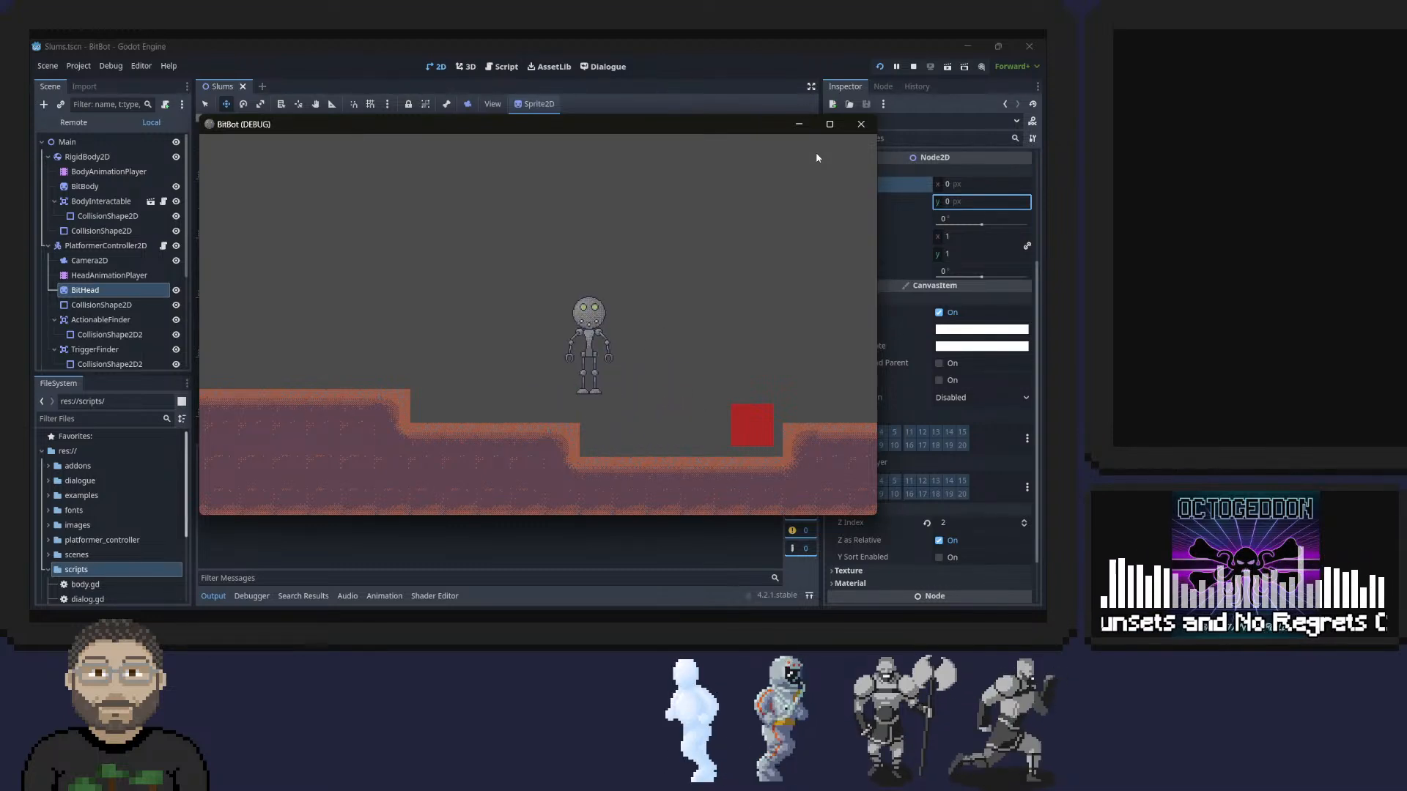
key("e")
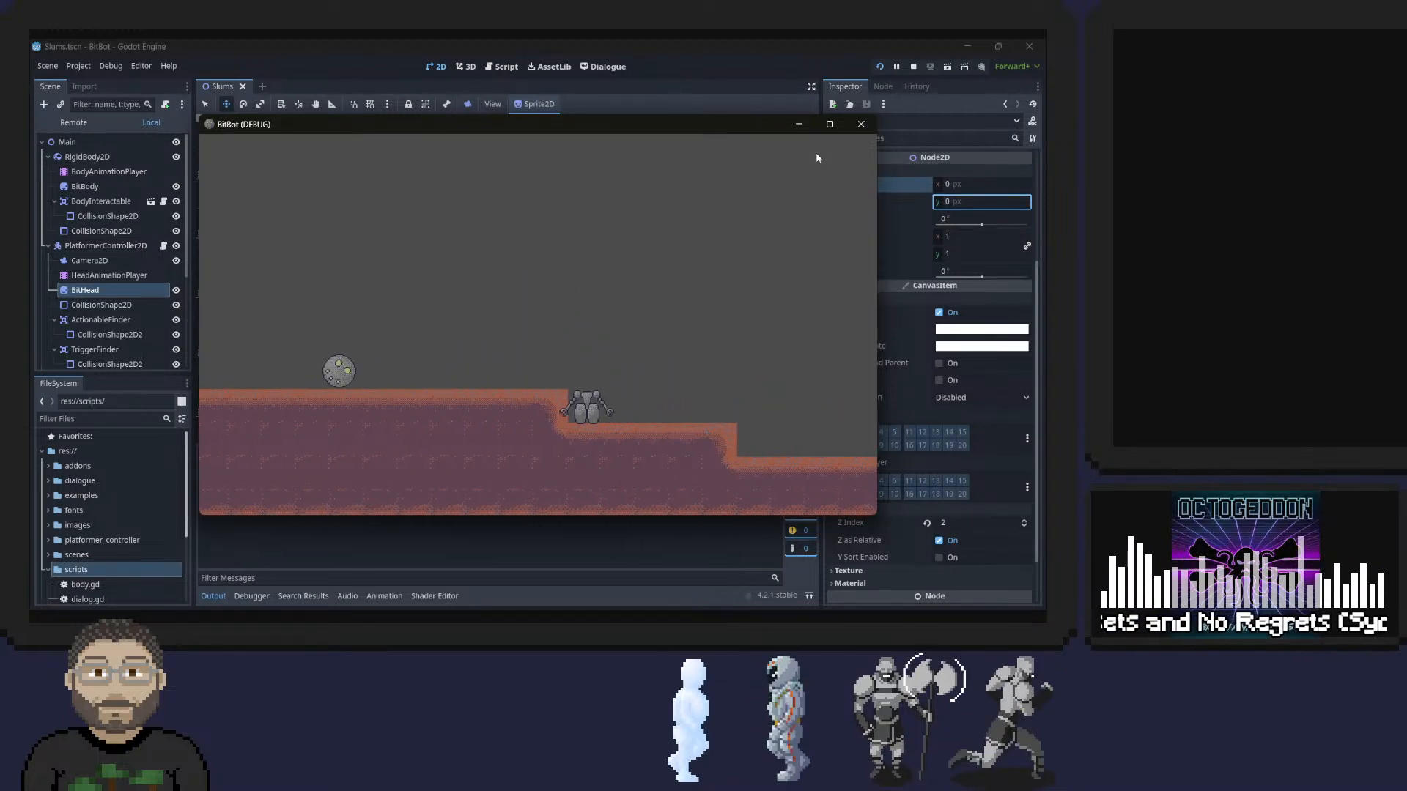
Reattach the head to the body on the ledge, walk to the ledge's edge, test dismounting again, and close the game.
key("d")
key("e")
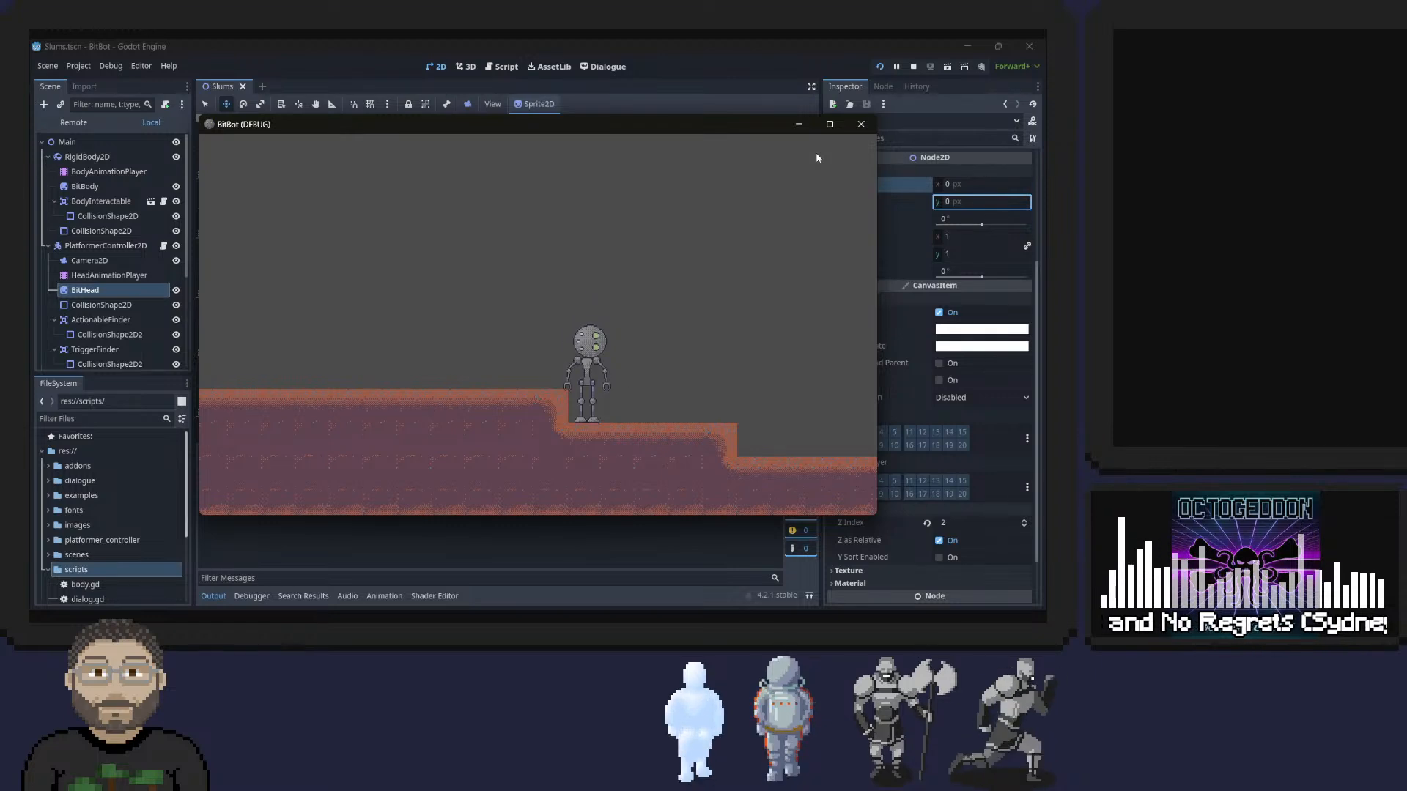
key("d")
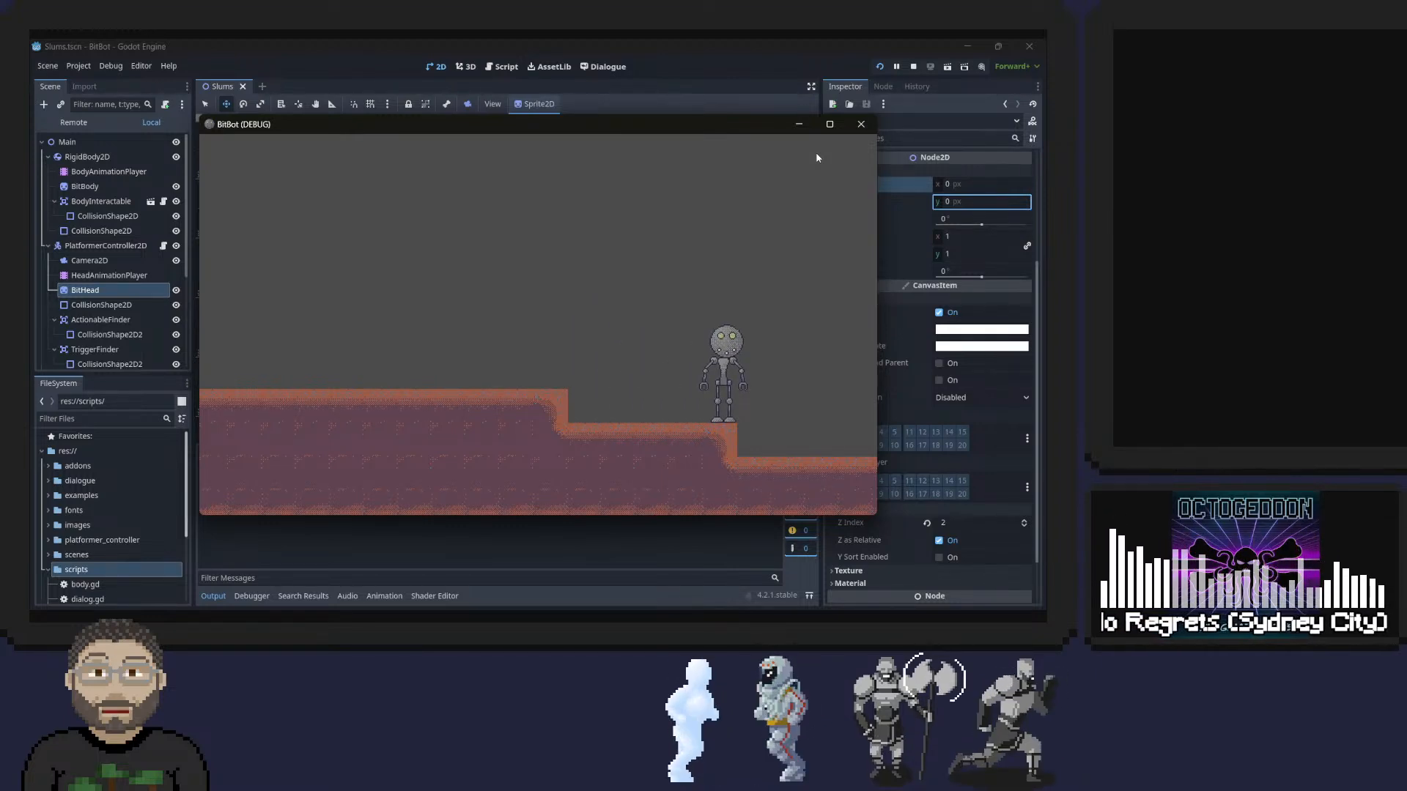
key("e")
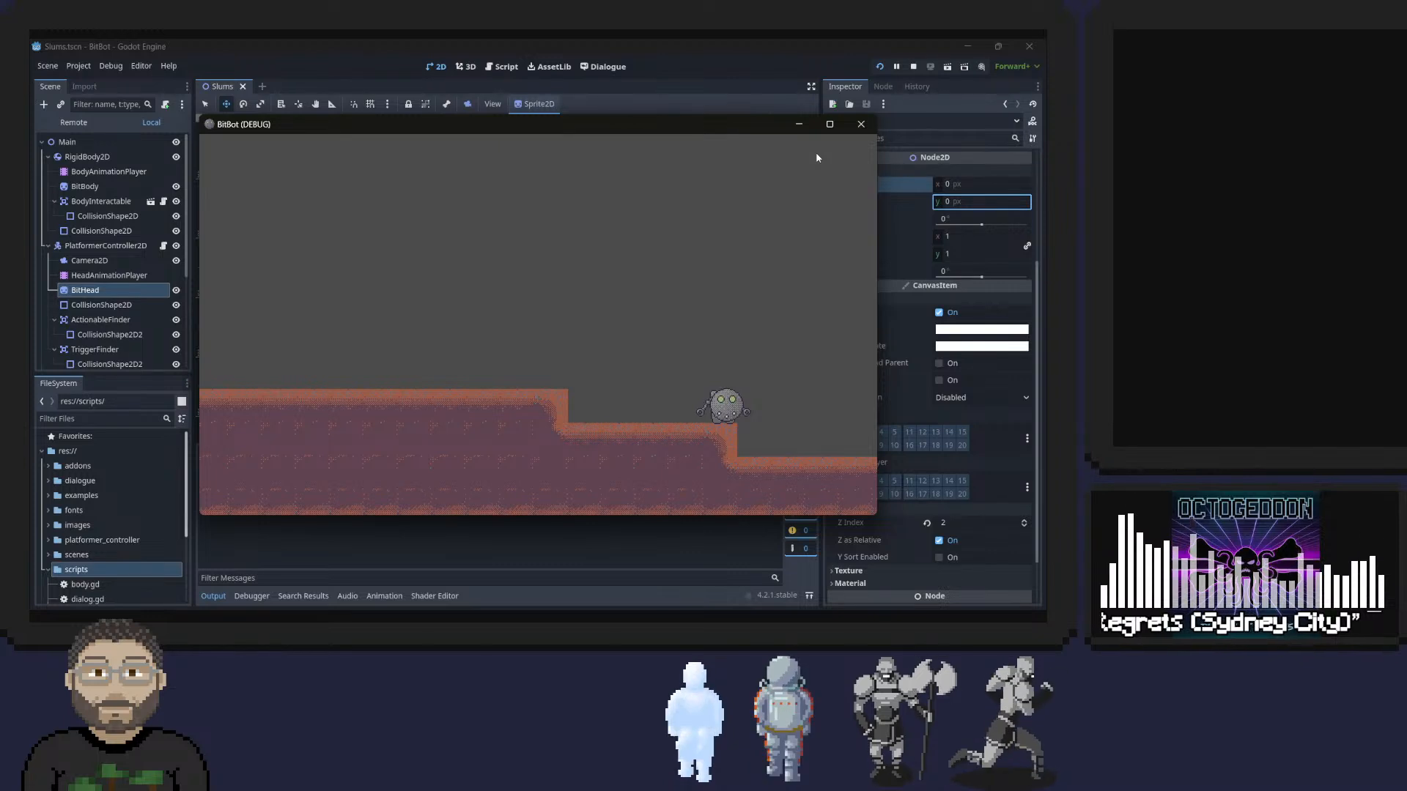
key("alt+Tab")
key("alt+Tab")
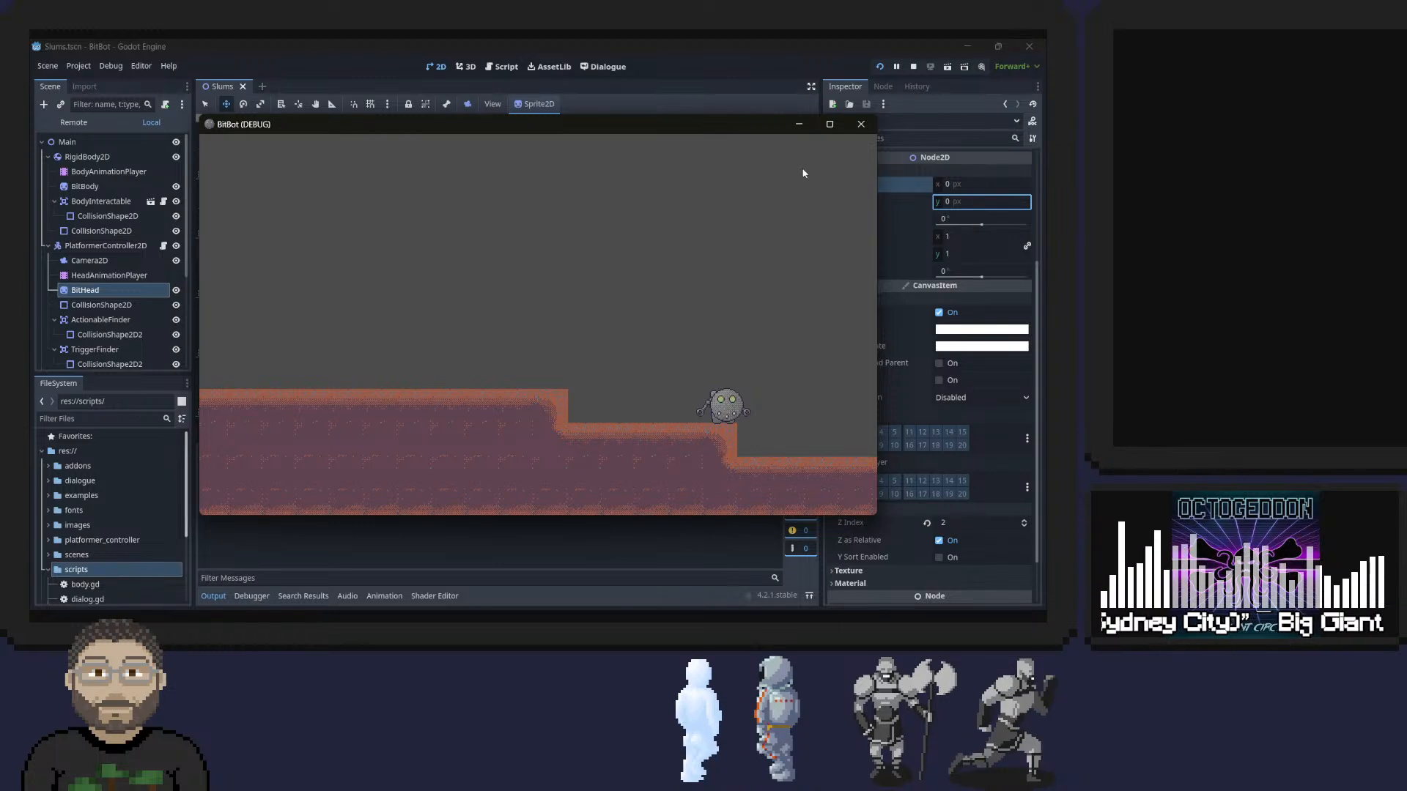
left_click(857, 132)
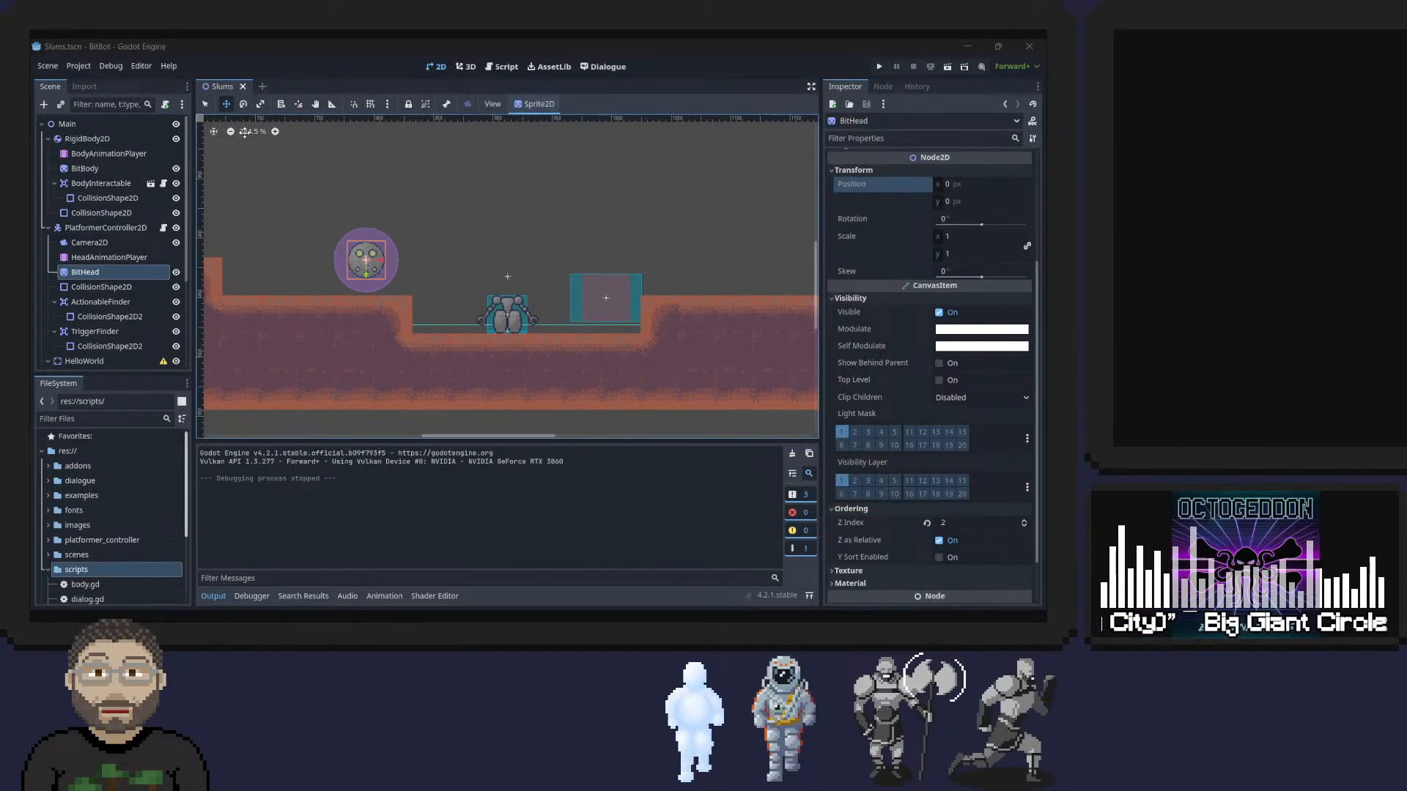
Open the BodyInteractable node's script and duplicate the controller_script.body = self line on a new line ending action().
left_click(104, 170)
left_click(97, 139)
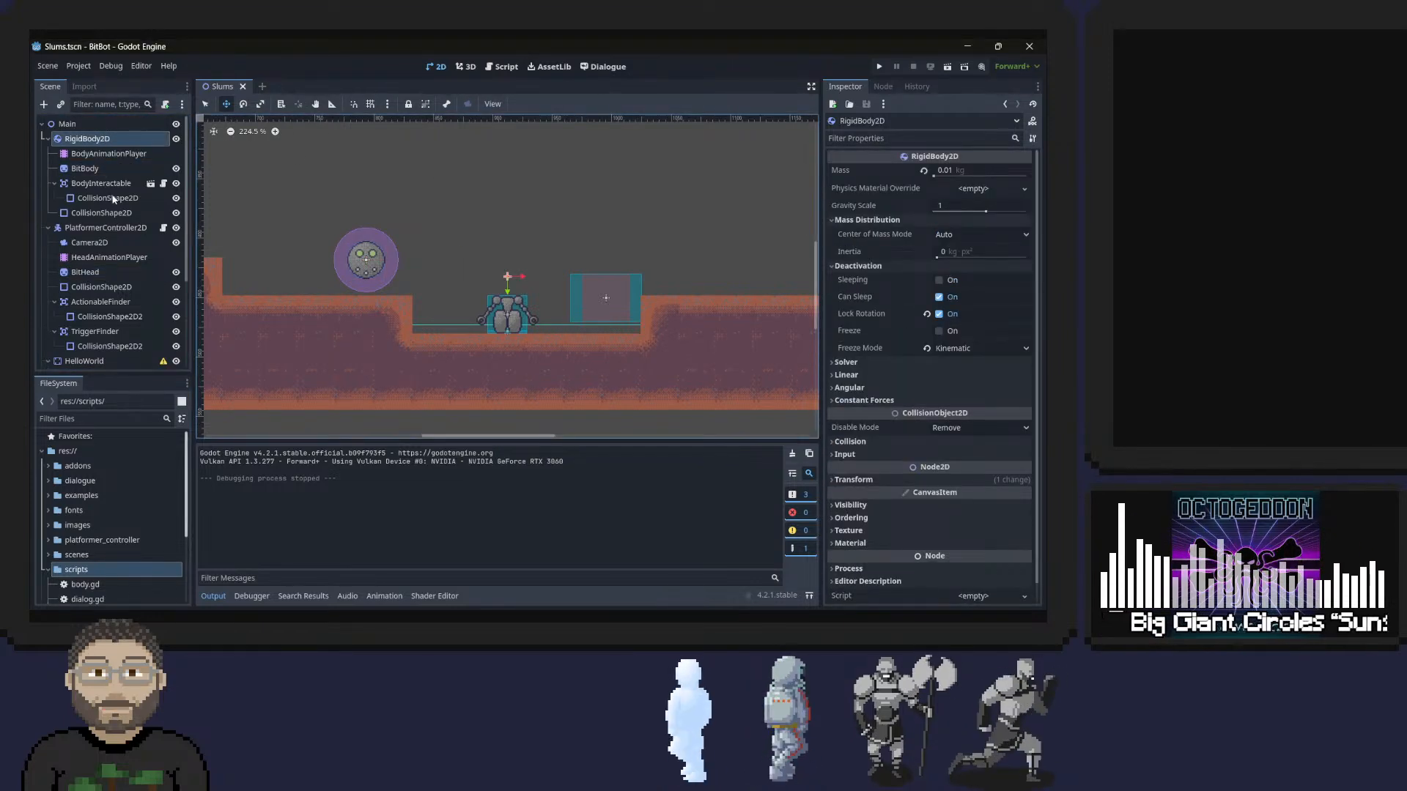
left_click(89, 185)
left_click(163, 184)
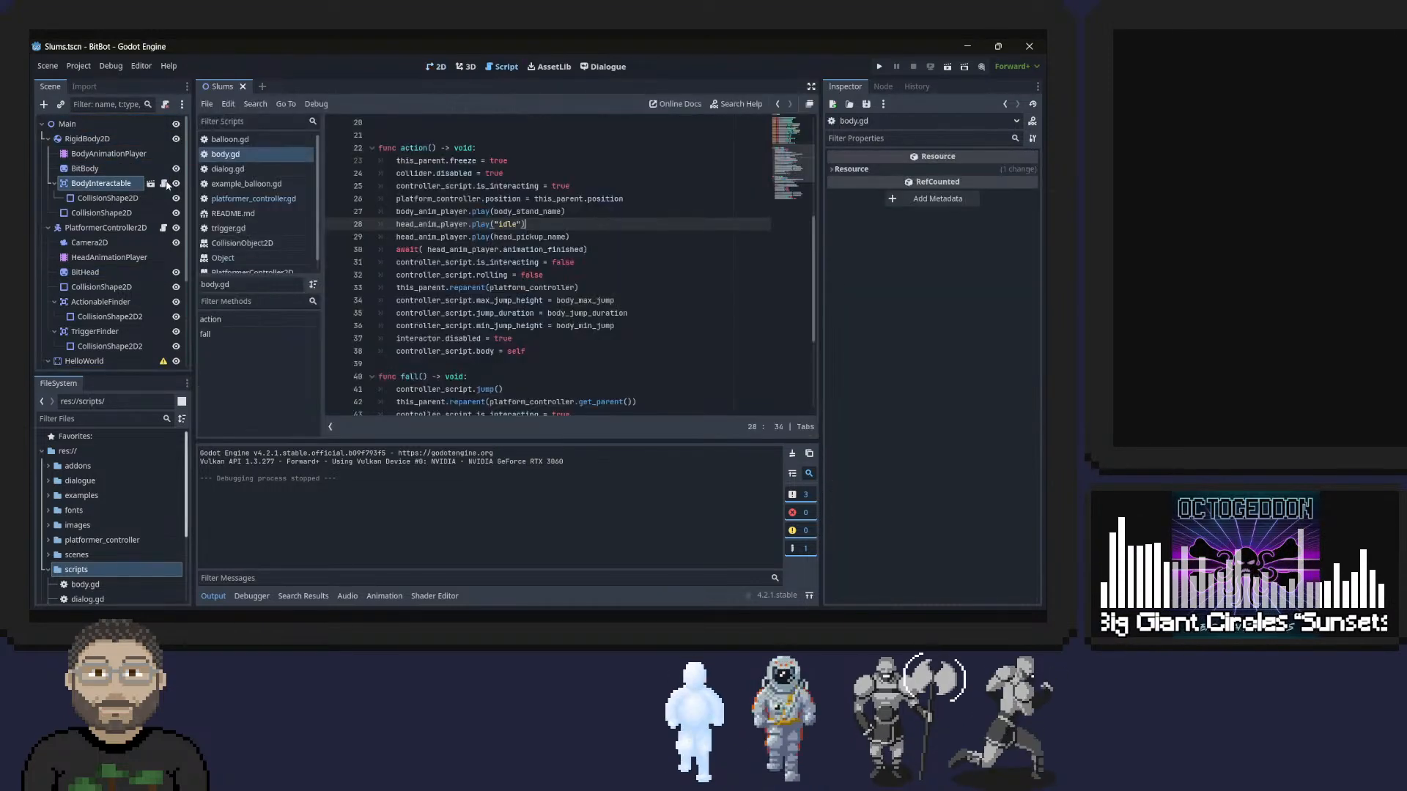
scroll(556, 208, "down", 1)
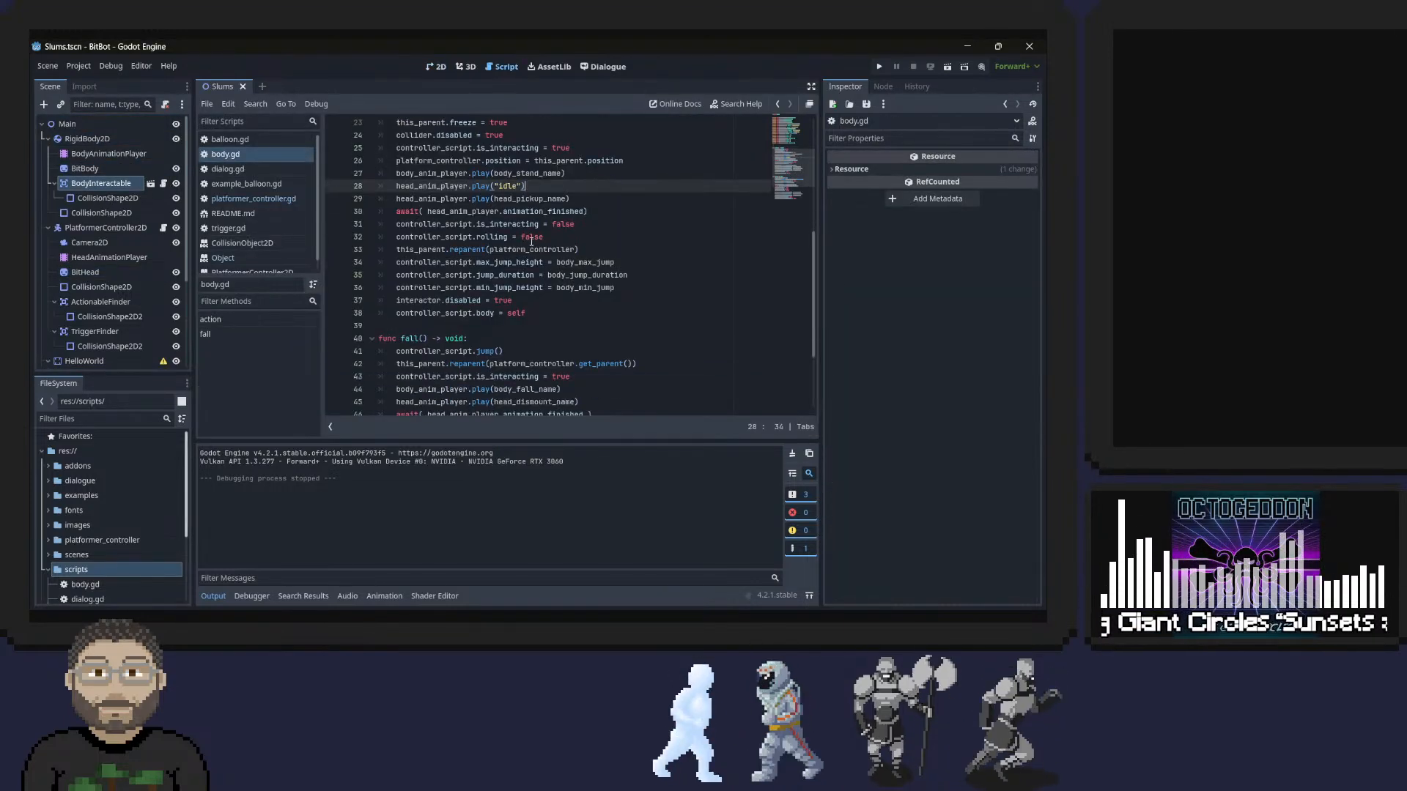
triple_click(467, 312)
left_click_drag(468, 312, 538, 312)
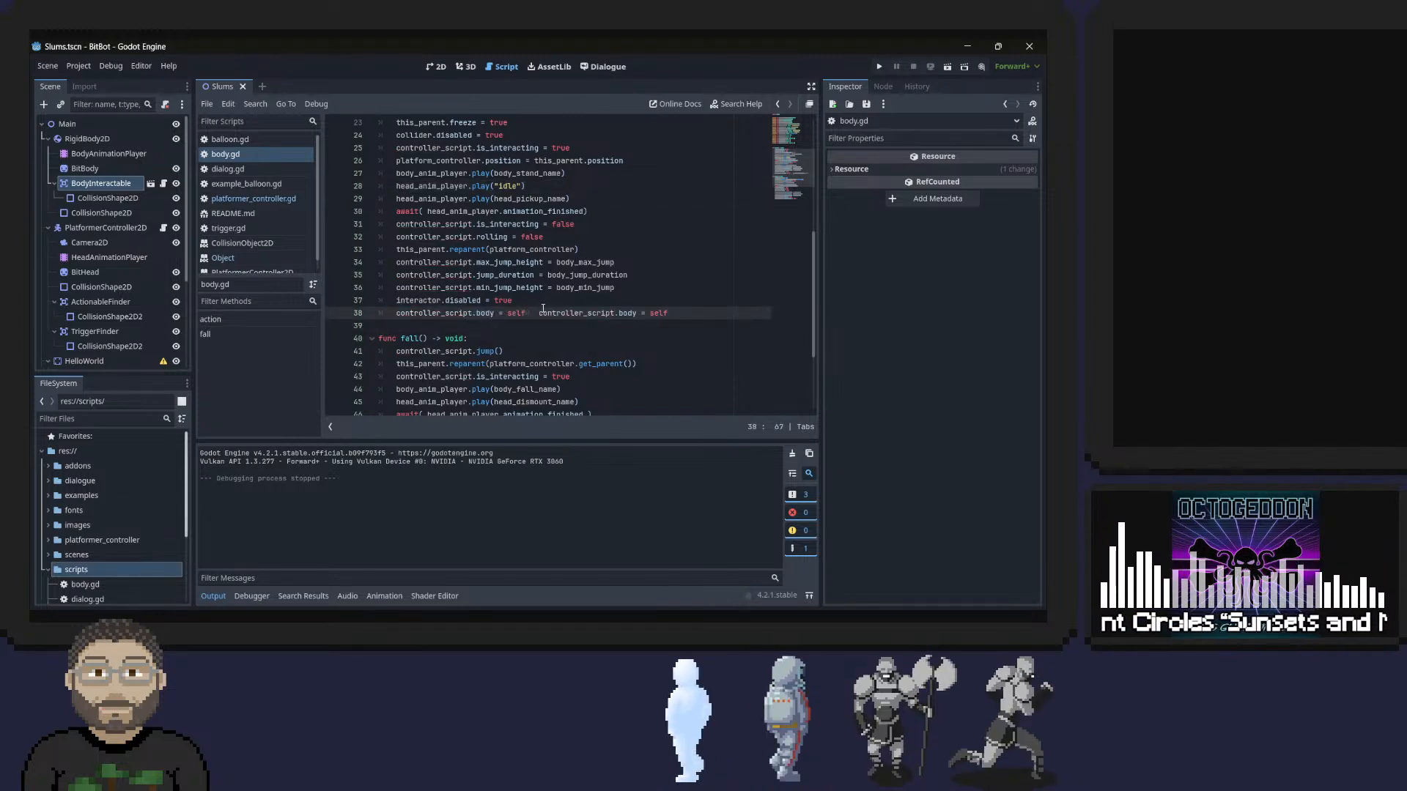
key("BackSpace")
key("BackSpace")
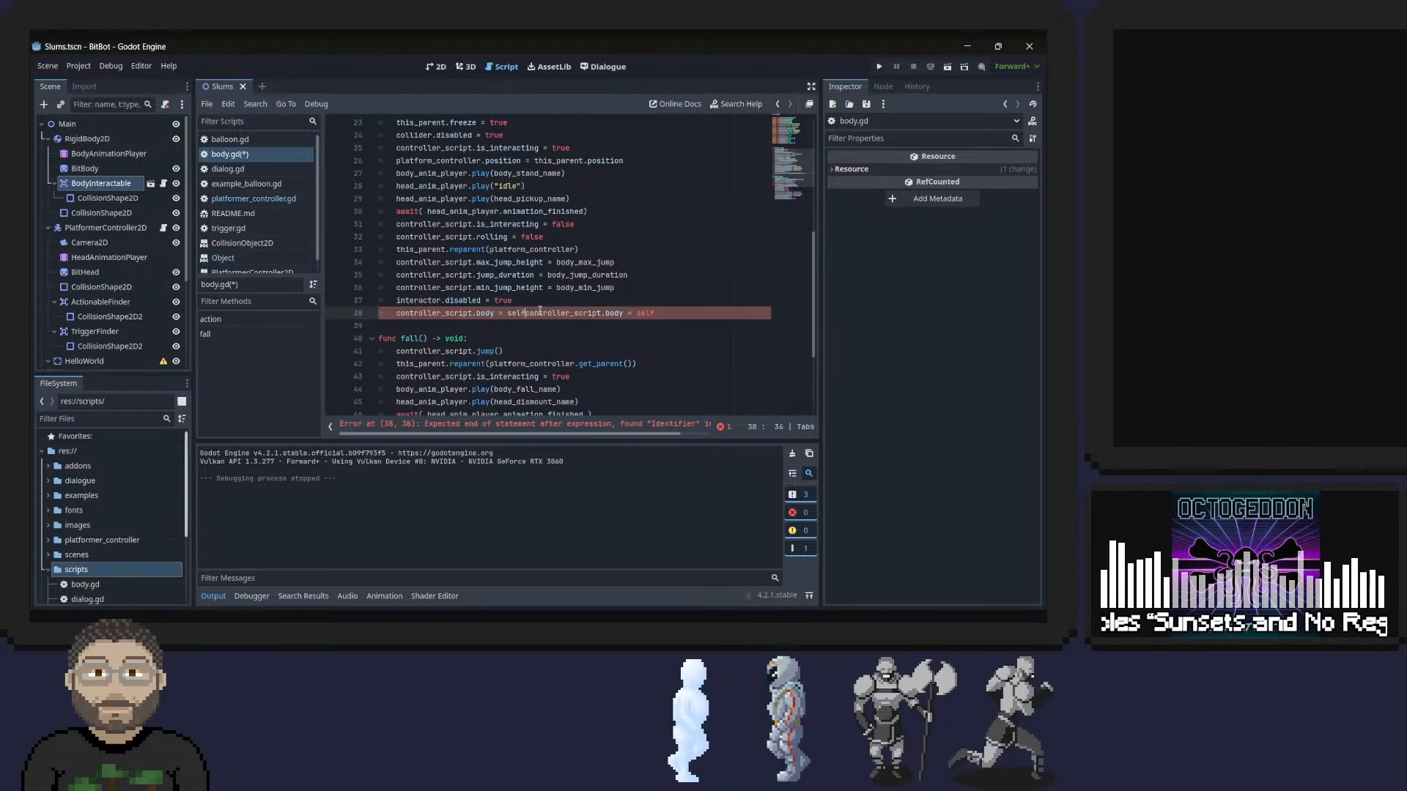
type("f")
key("Return")
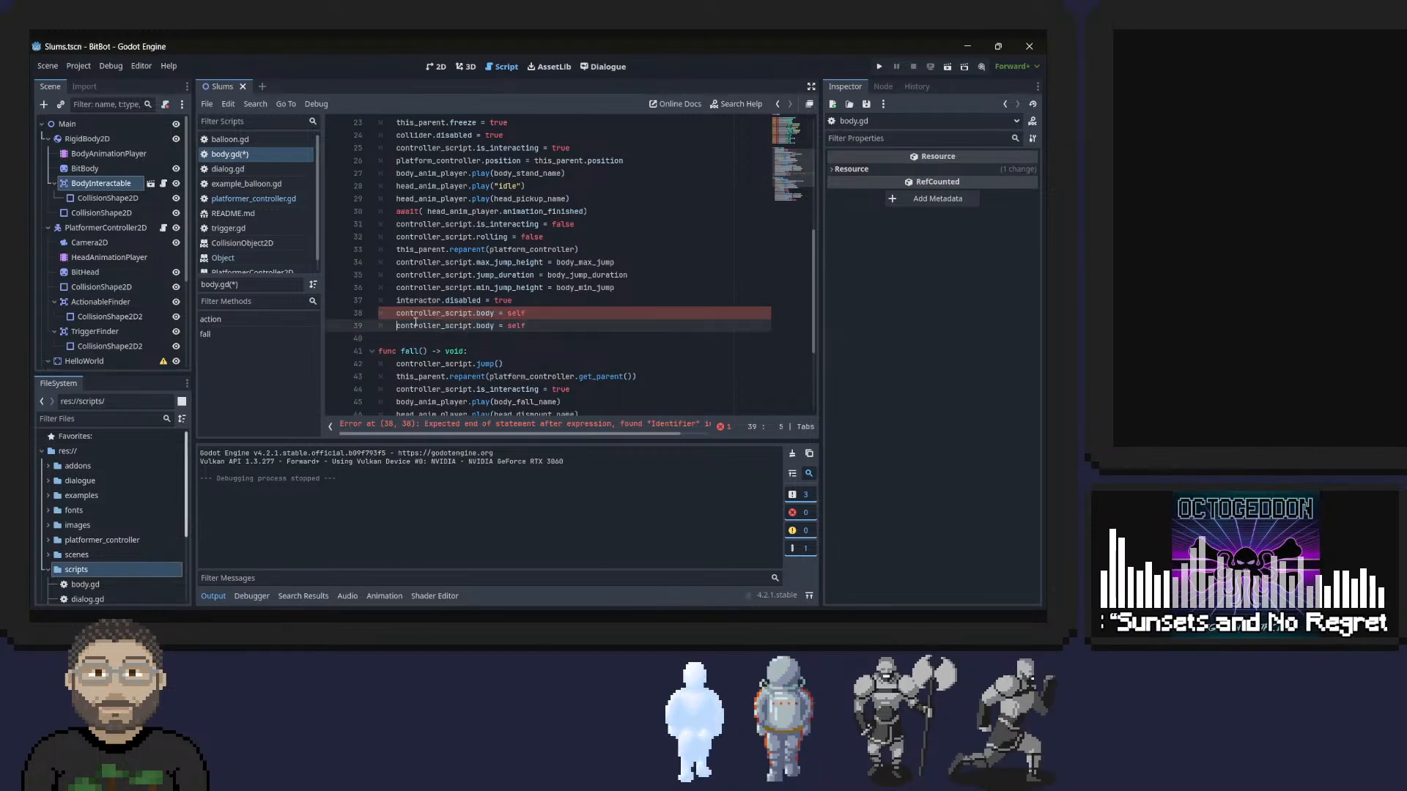
Replace controller_script.body with this_parent.position in the duplicated last line of action().
key("ctrl+shift+Right")
double_click(442, 123)
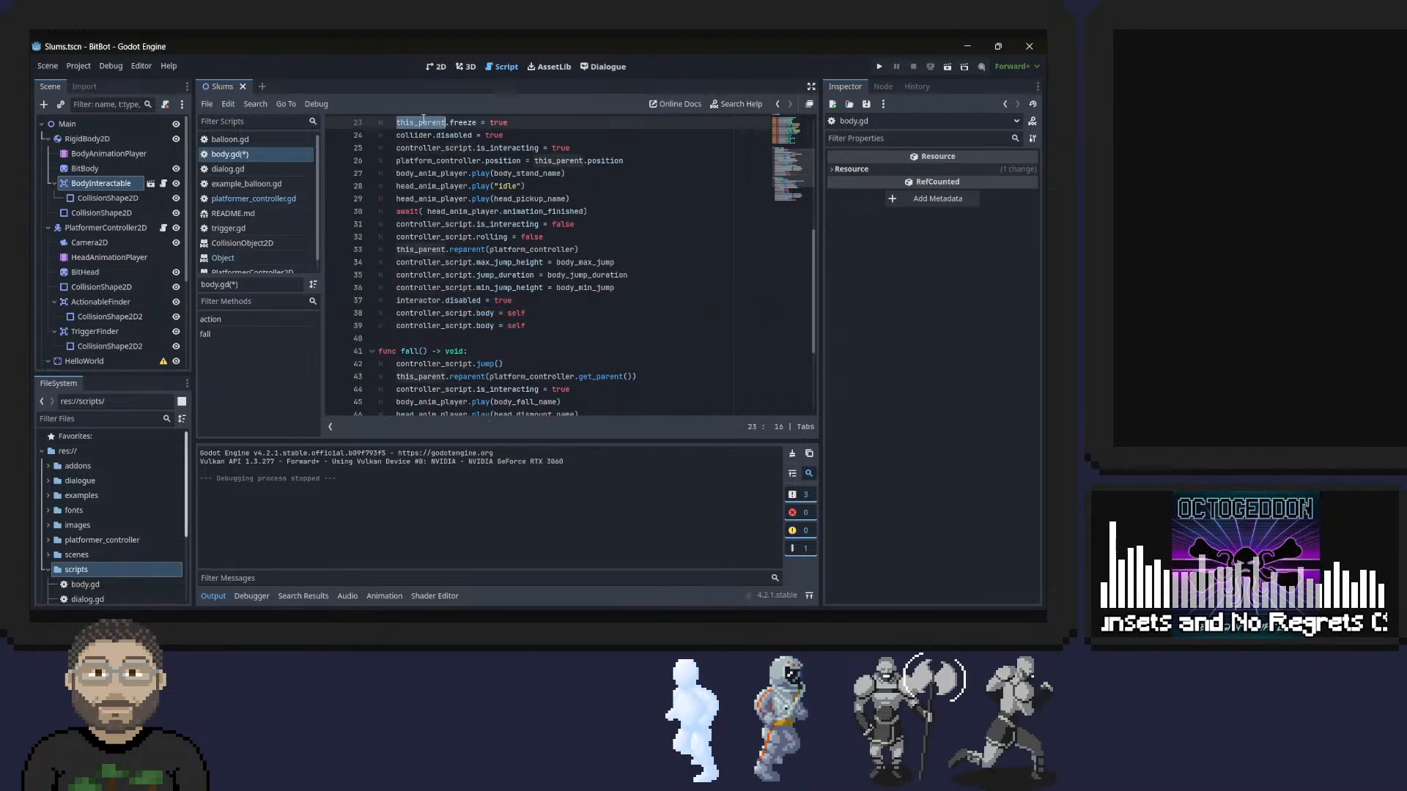
double_click(416, 325)
key("shift+Right")
key("shift+Right")
key("shift+Right")
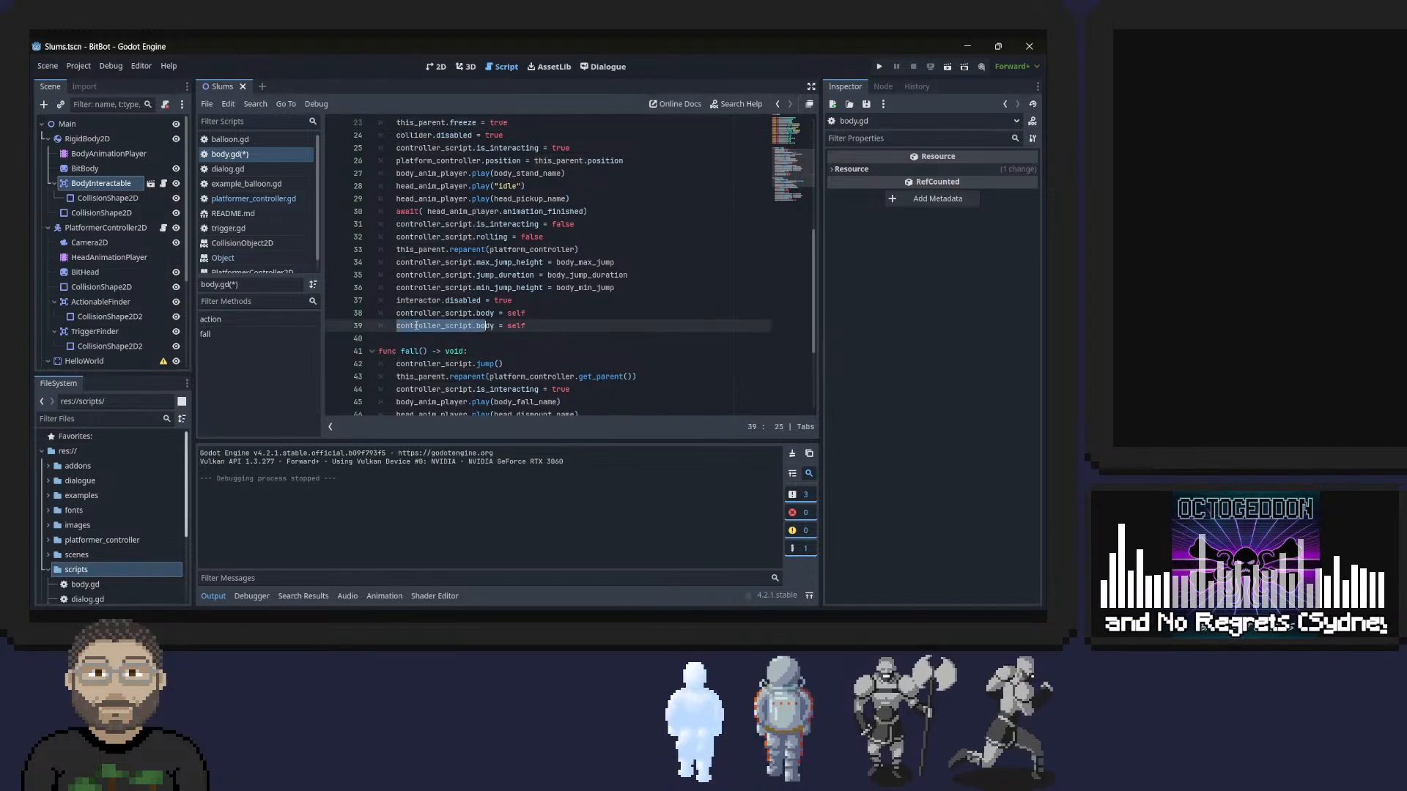
key("shift+Right")
key("shift+Right")
type("this_parent.")
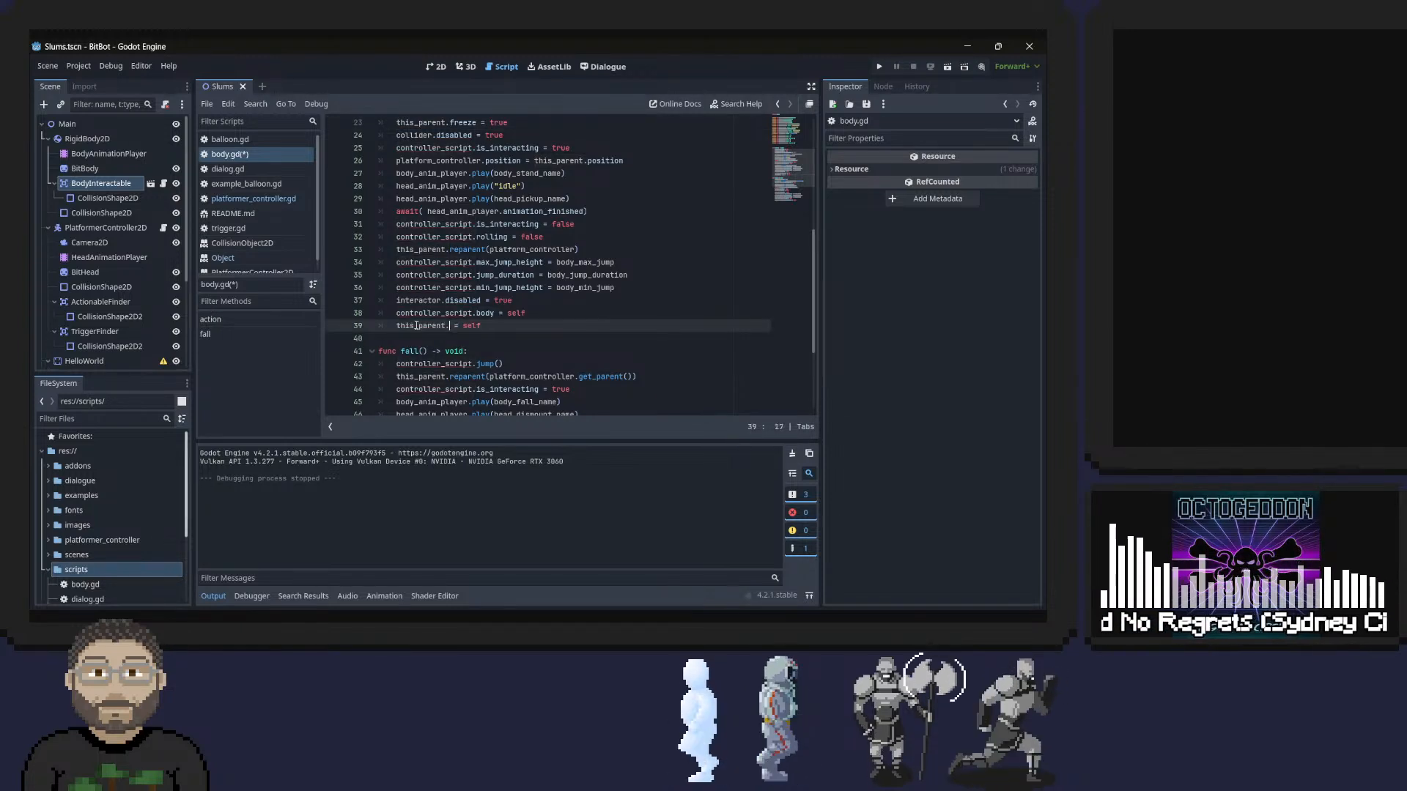
type("posi")
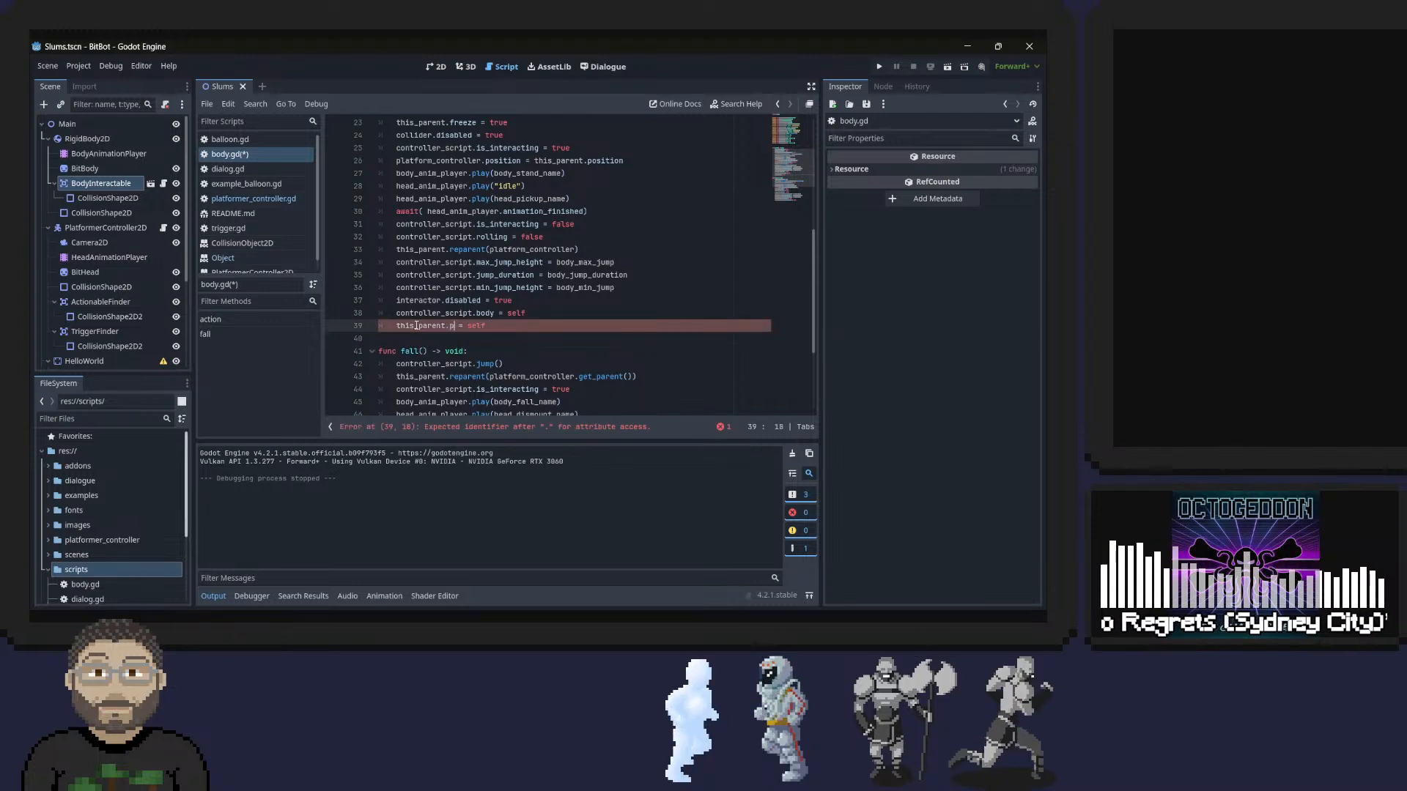
key("Return")
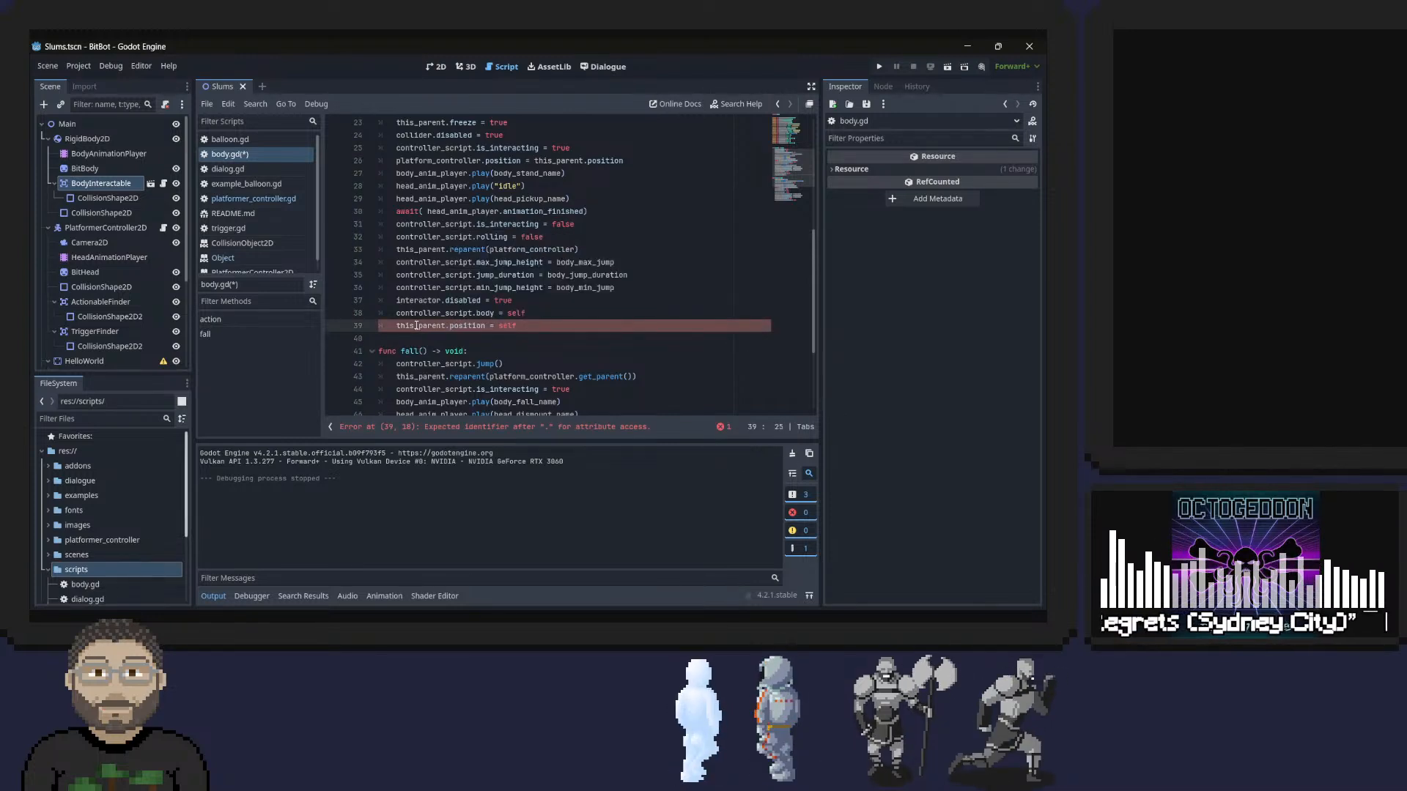
Assign (0,0) to this_parent.position instead of self and save the script.
key("Right")
key("Right")
key("Right")
key("ctrl+shift+Right")
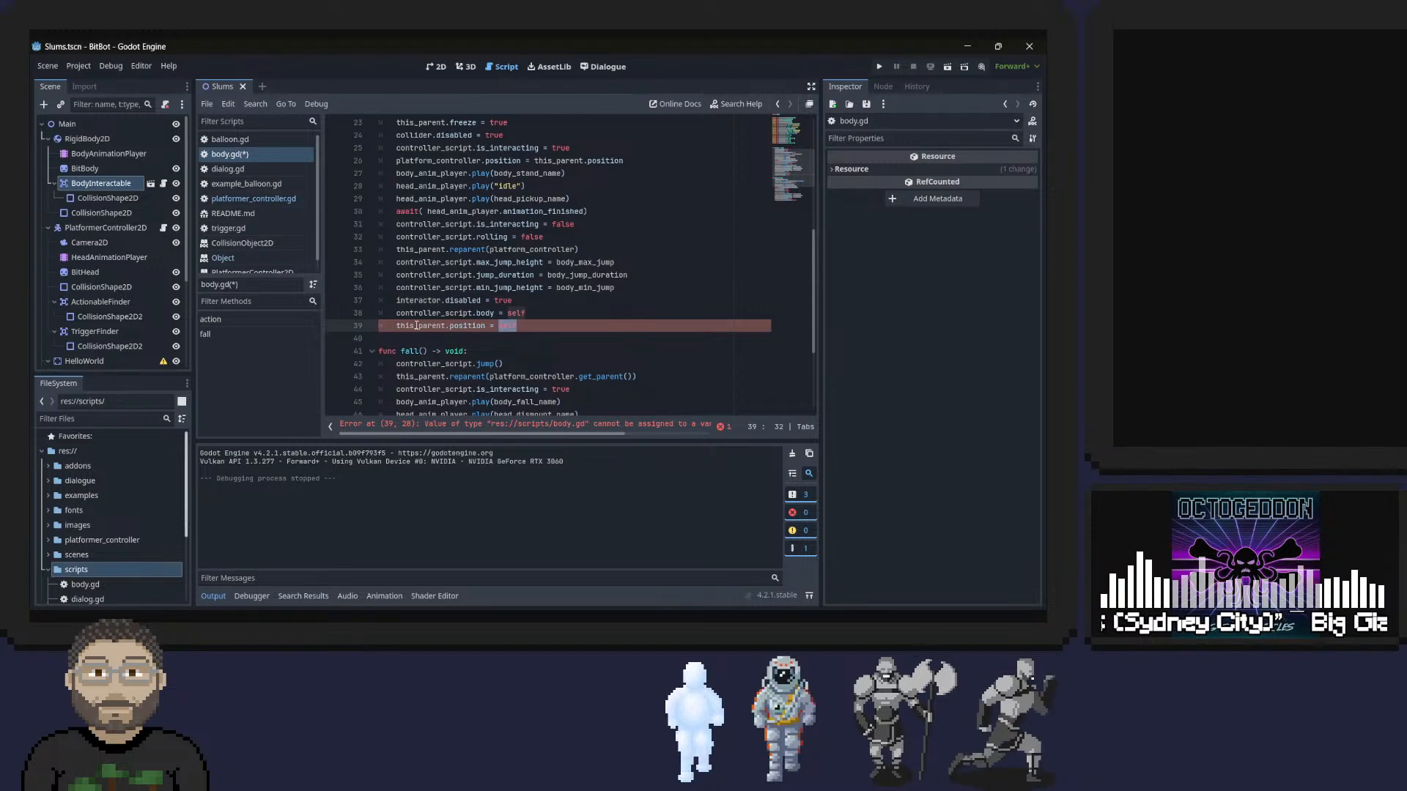
type("0")
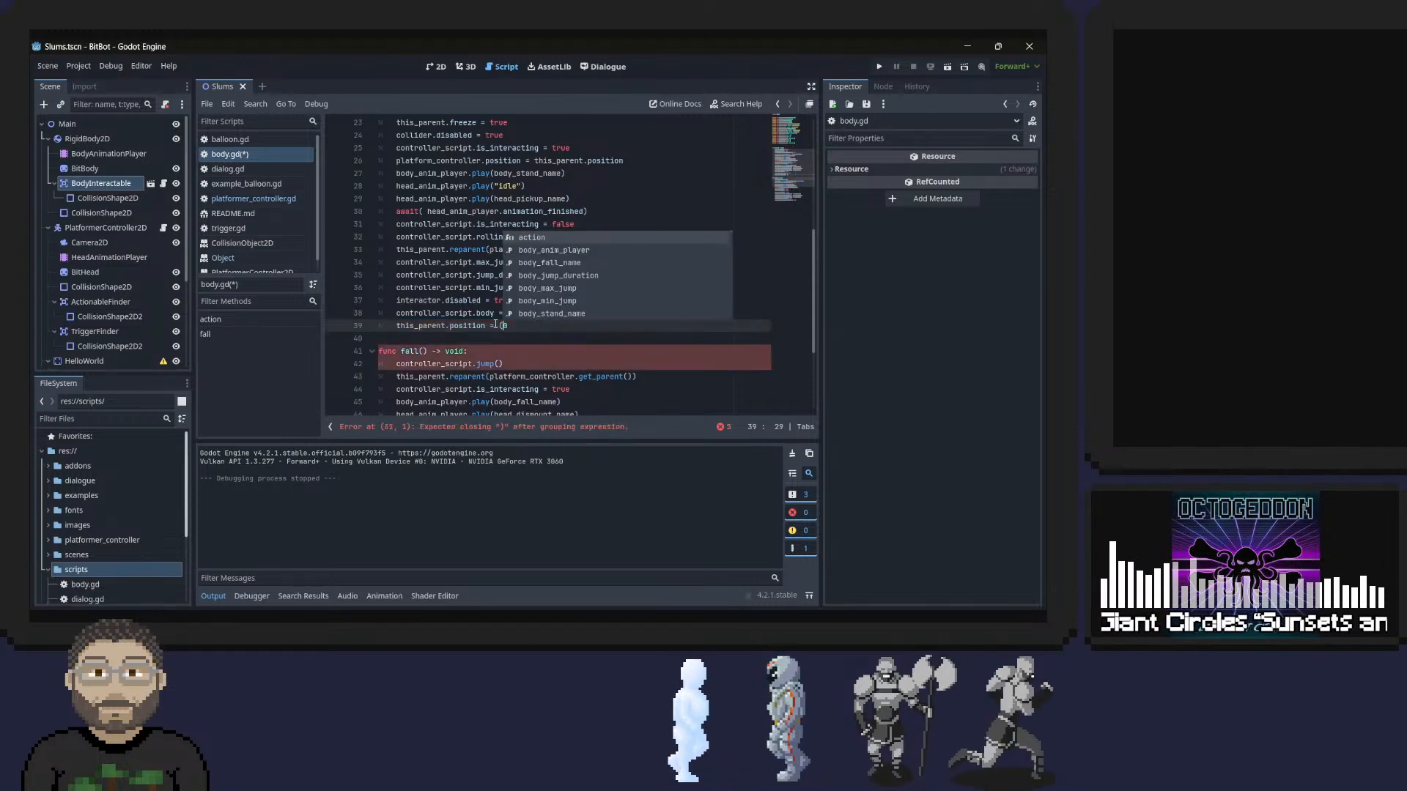
key("Right")
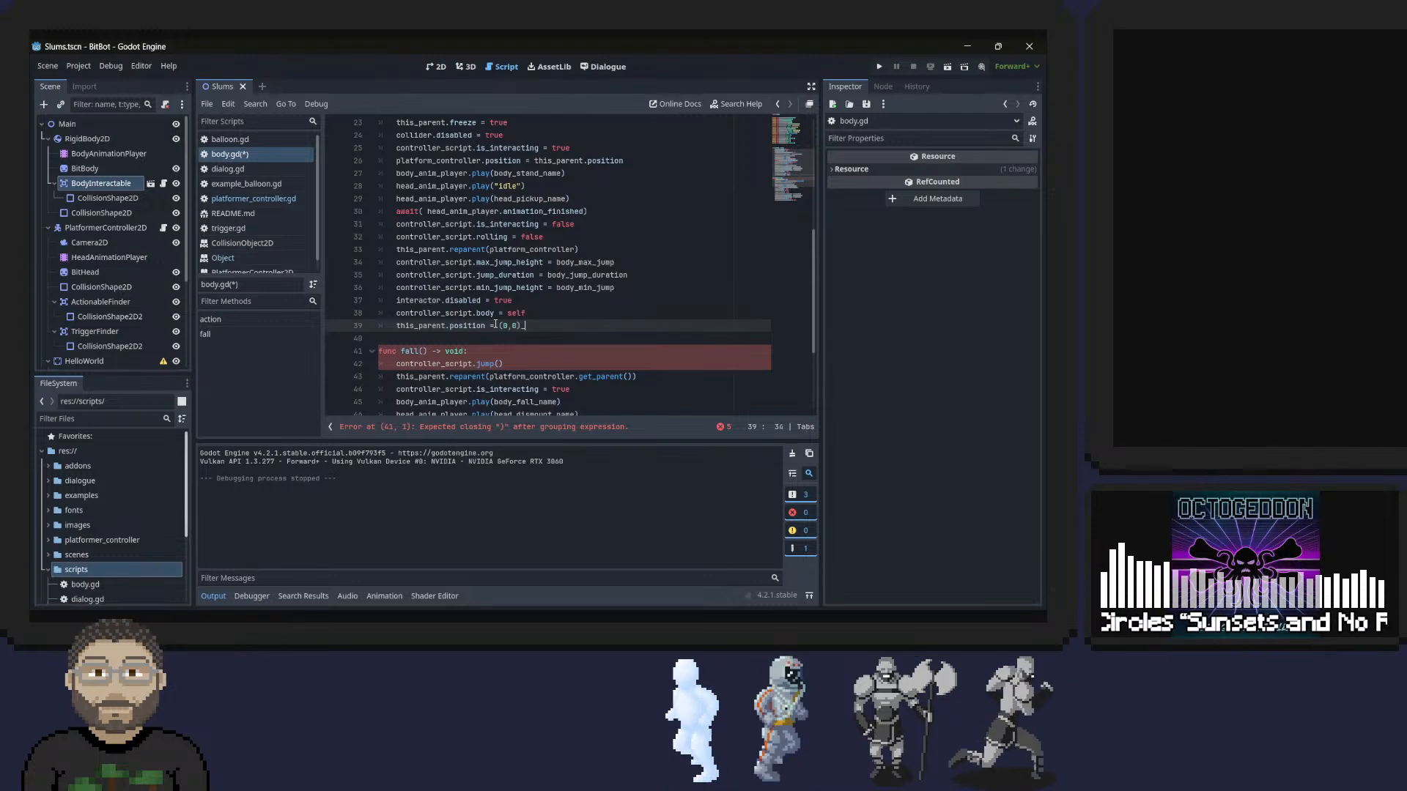
key("ctrl+s")
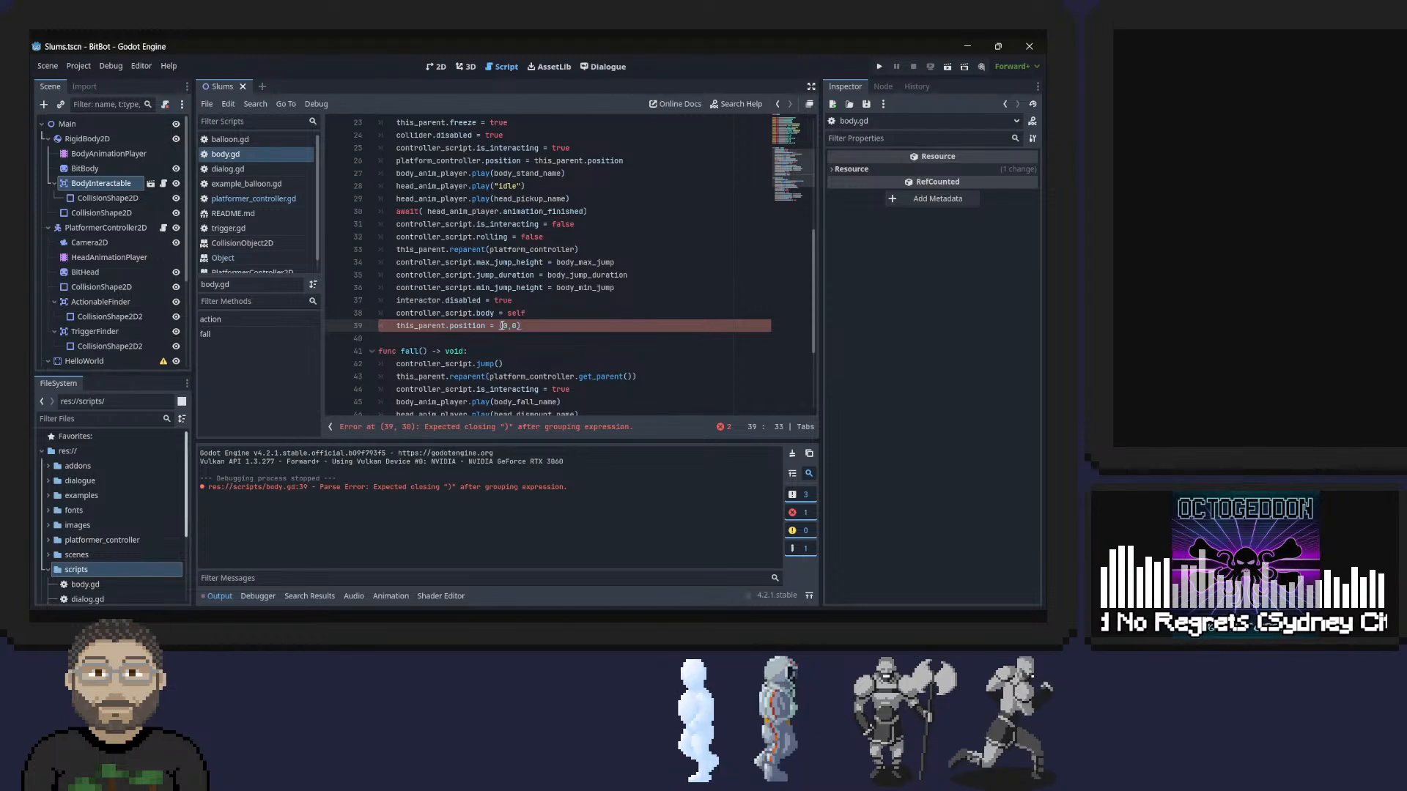
Prefix the (0,0) value of this_parent.position with new Vector2 and save the script.
key("Left")
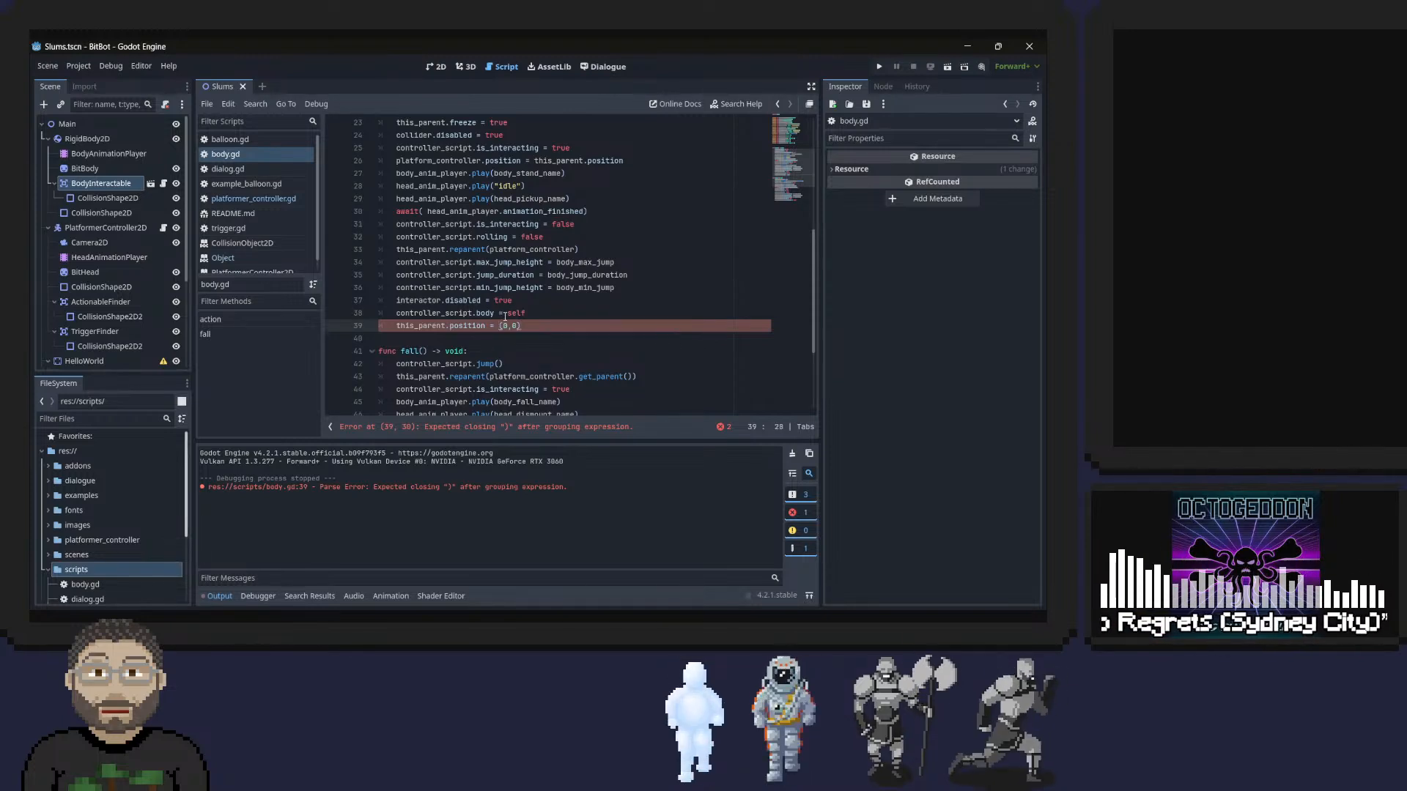
type("new ")
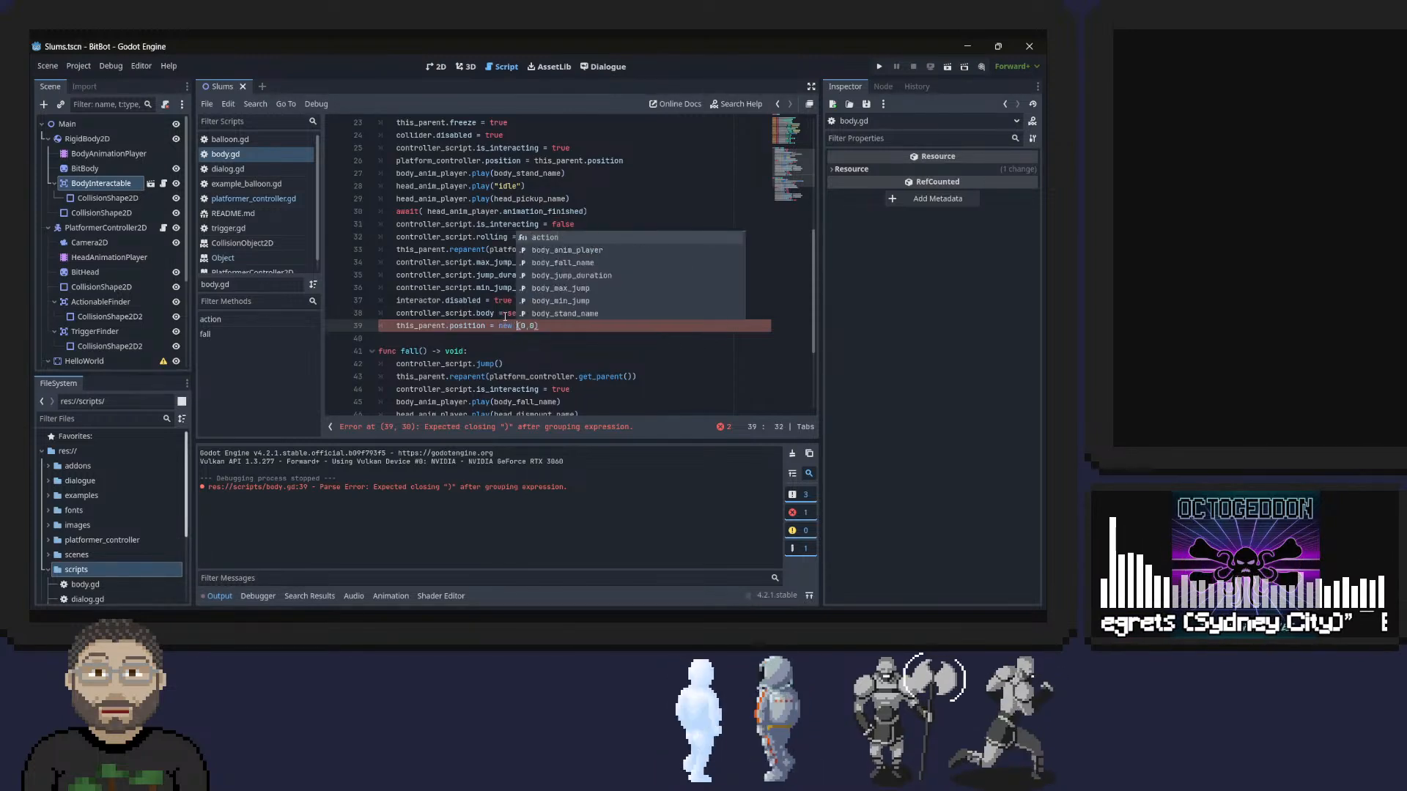
type("Vector2")
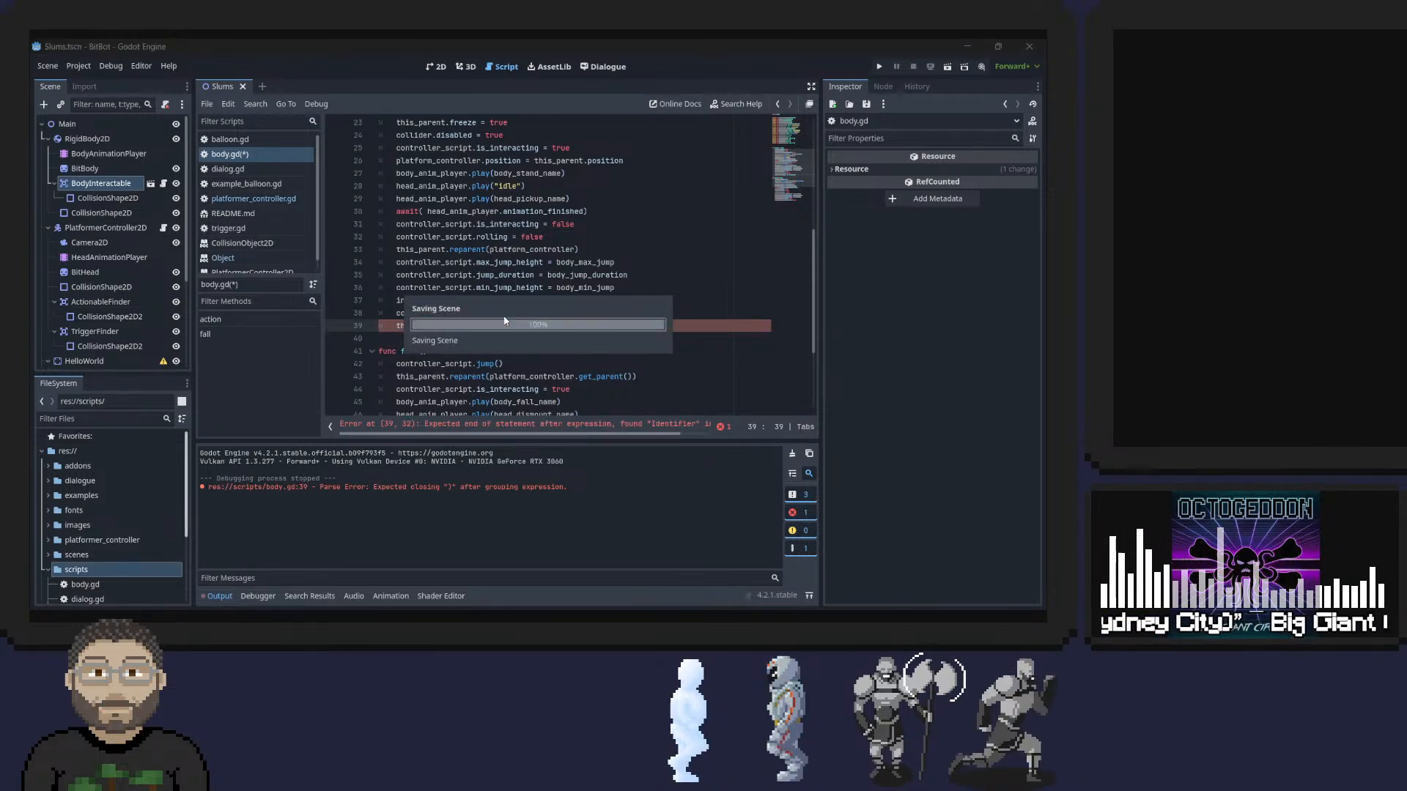
key("ctrl+s")
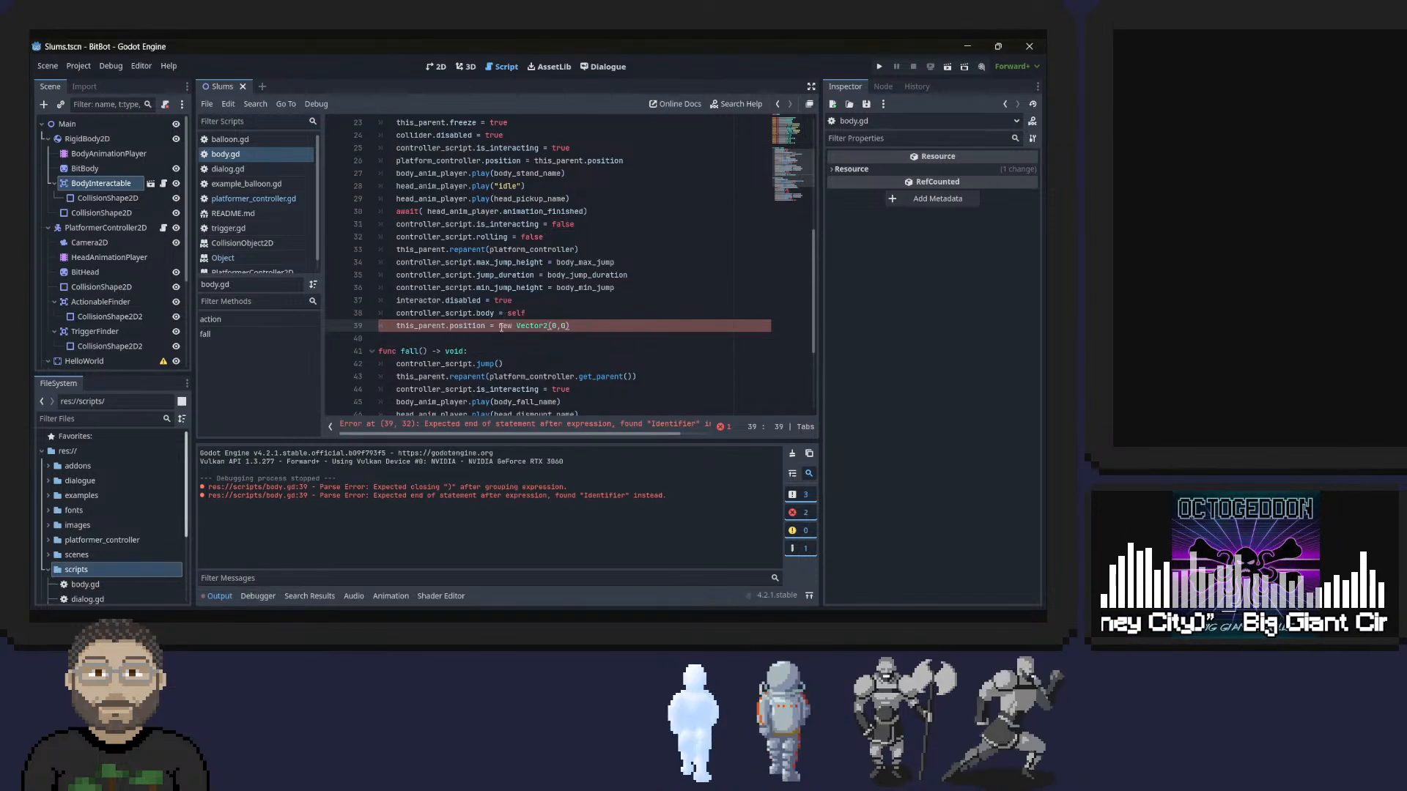
Remove the new keyword so the line reads this_parent.position = Vector2(0,0), and save the script.
triple_click(501, 327)
key("alt+Tab")
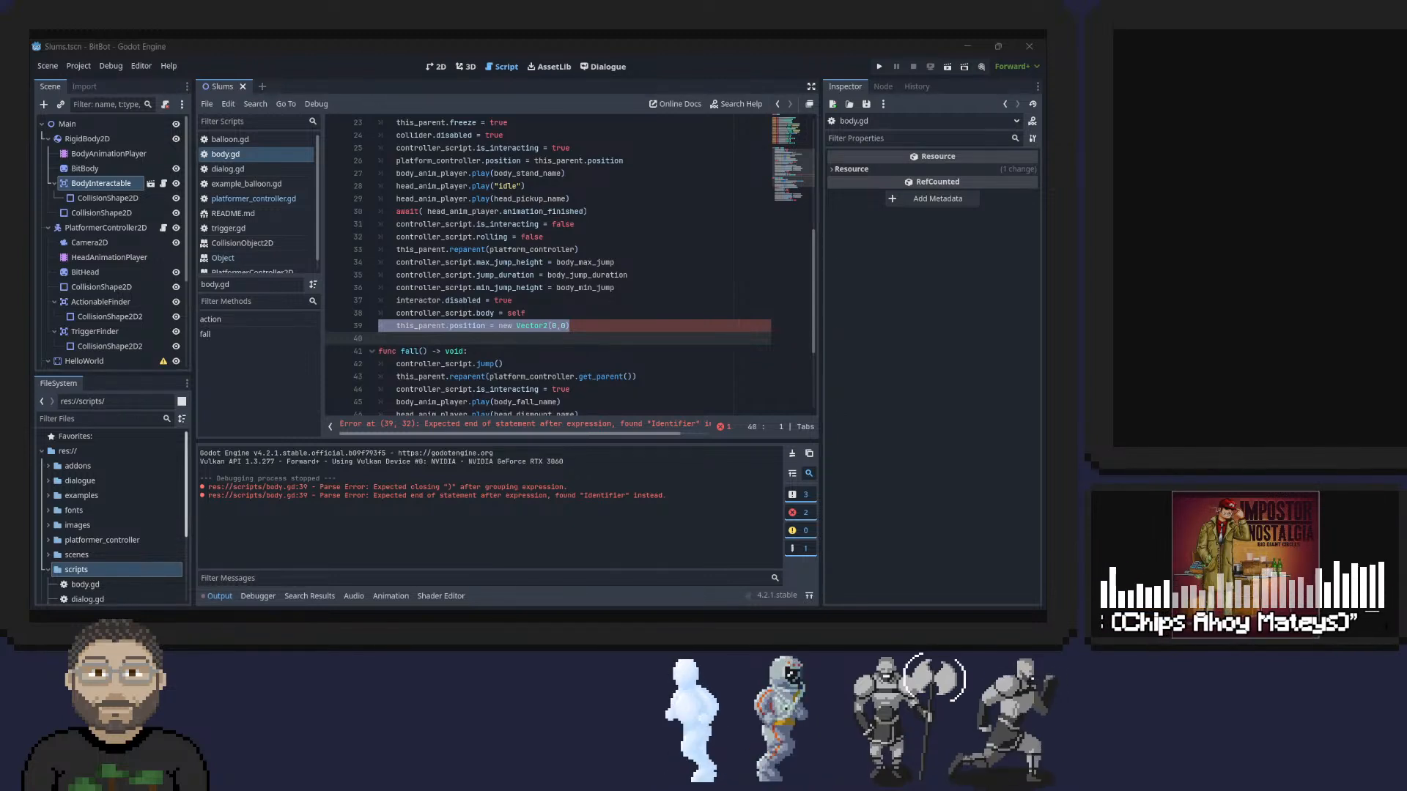
left_click(517, 326)
key("BackSpace")
key("BackSpace")
key("BackSpace")
key("BackSpace")
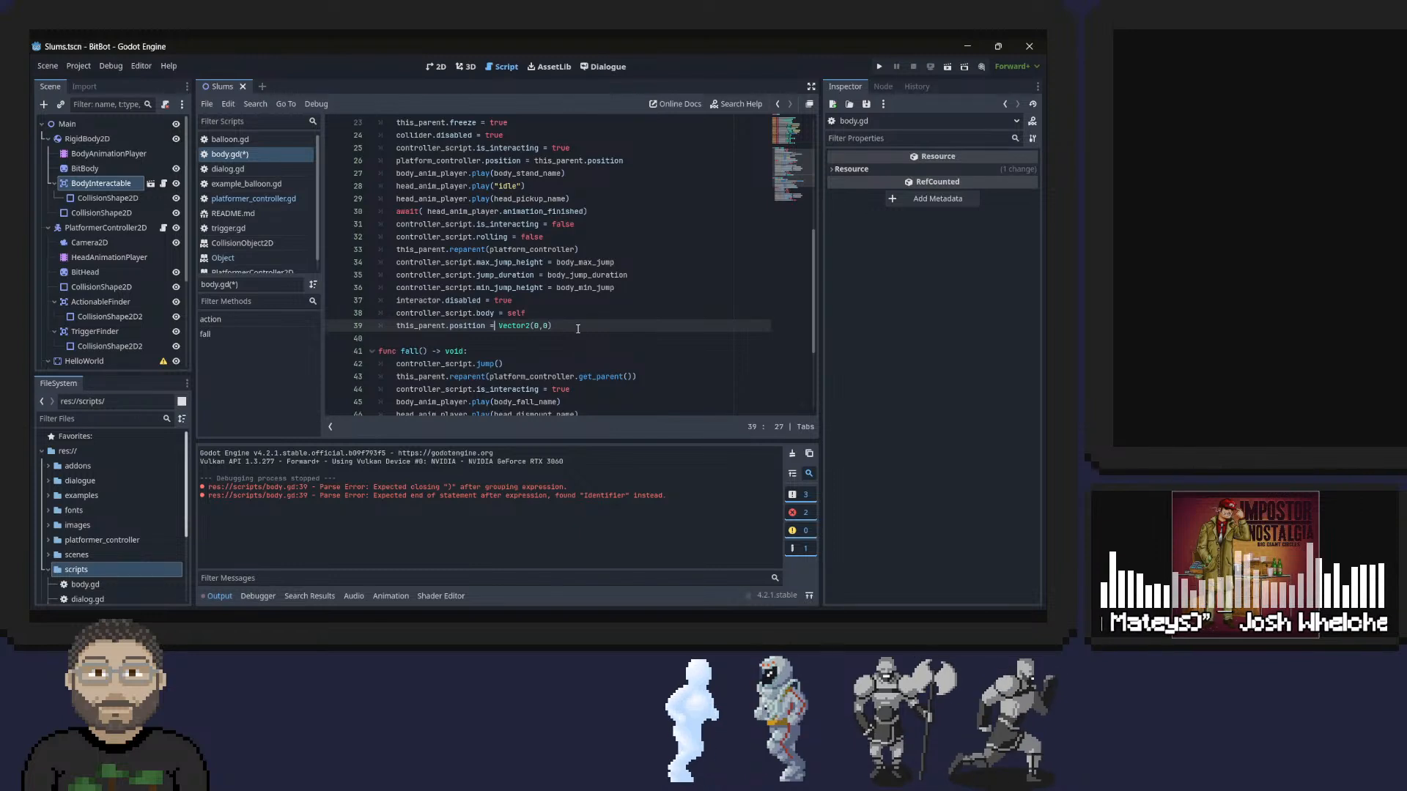
key("ctrl+s")
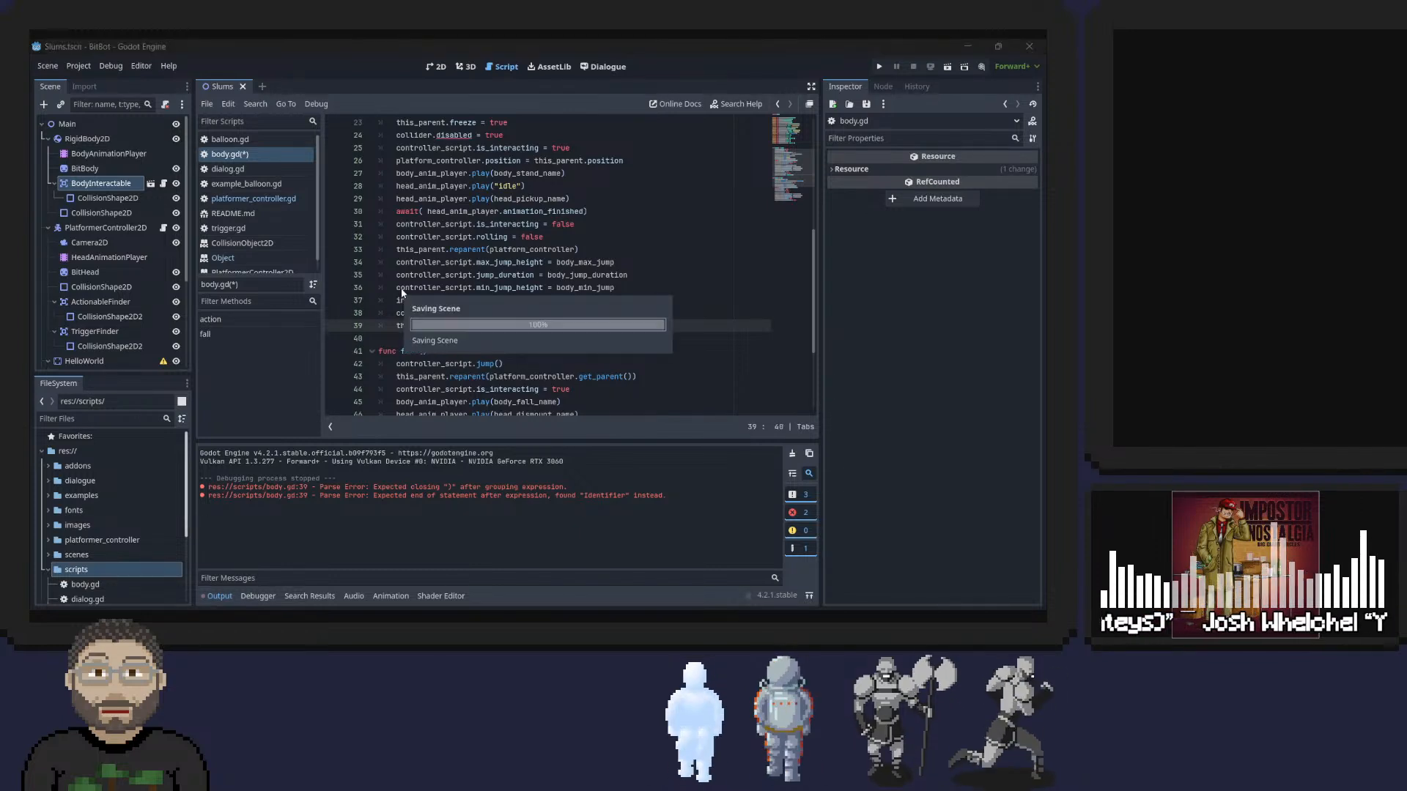
Run the project and test how the head and body align while moving and jumping after pickup.
left_click(879, 67)
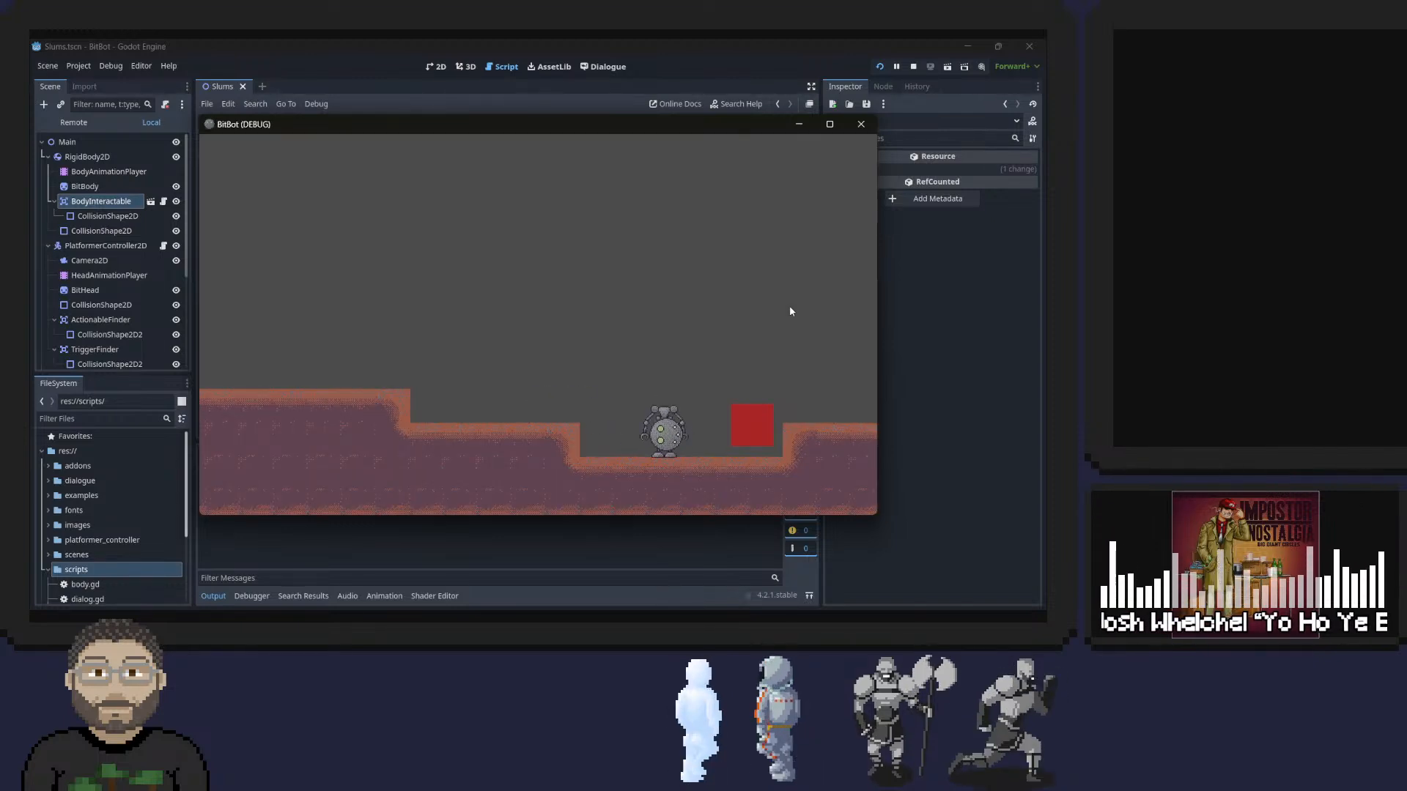
key("a")
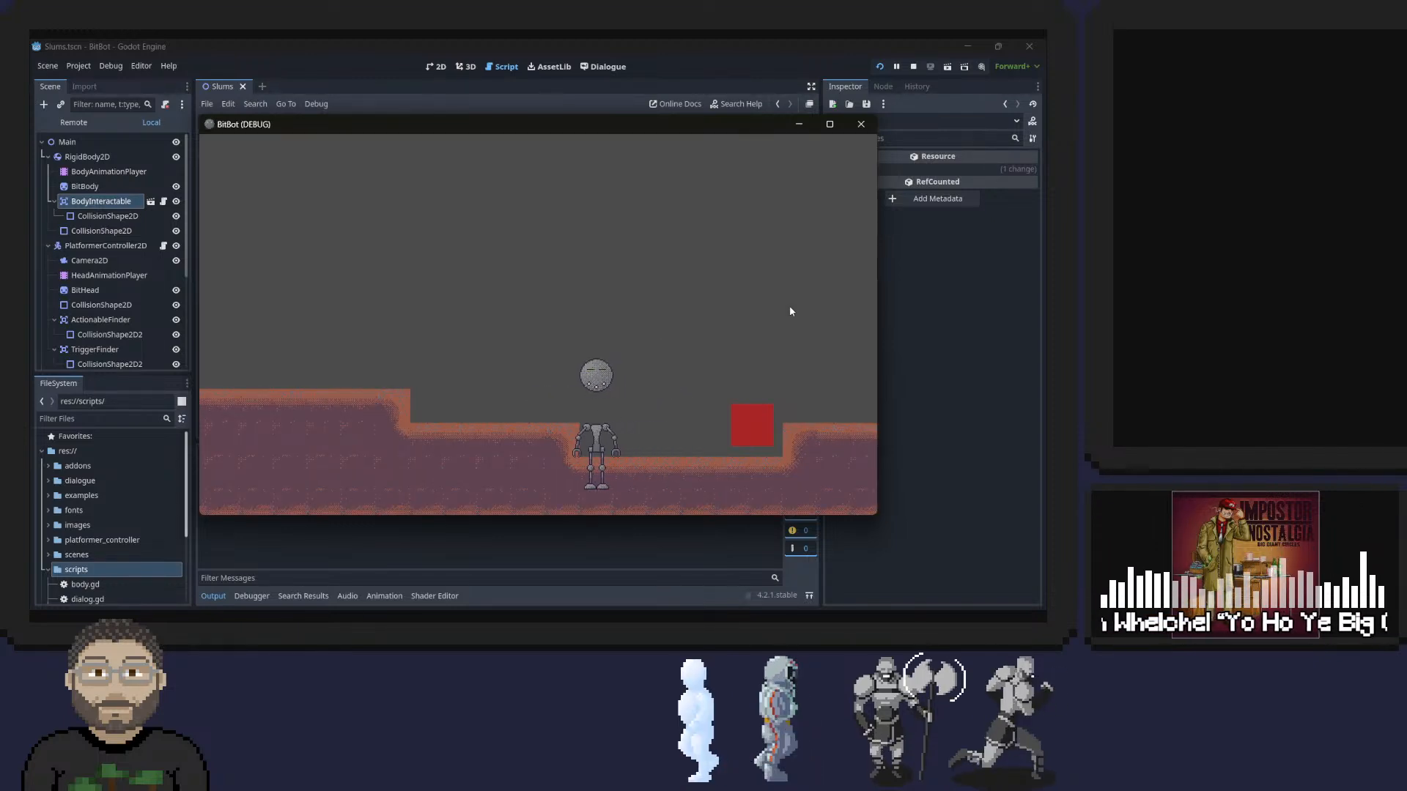
key("d")
key("space")
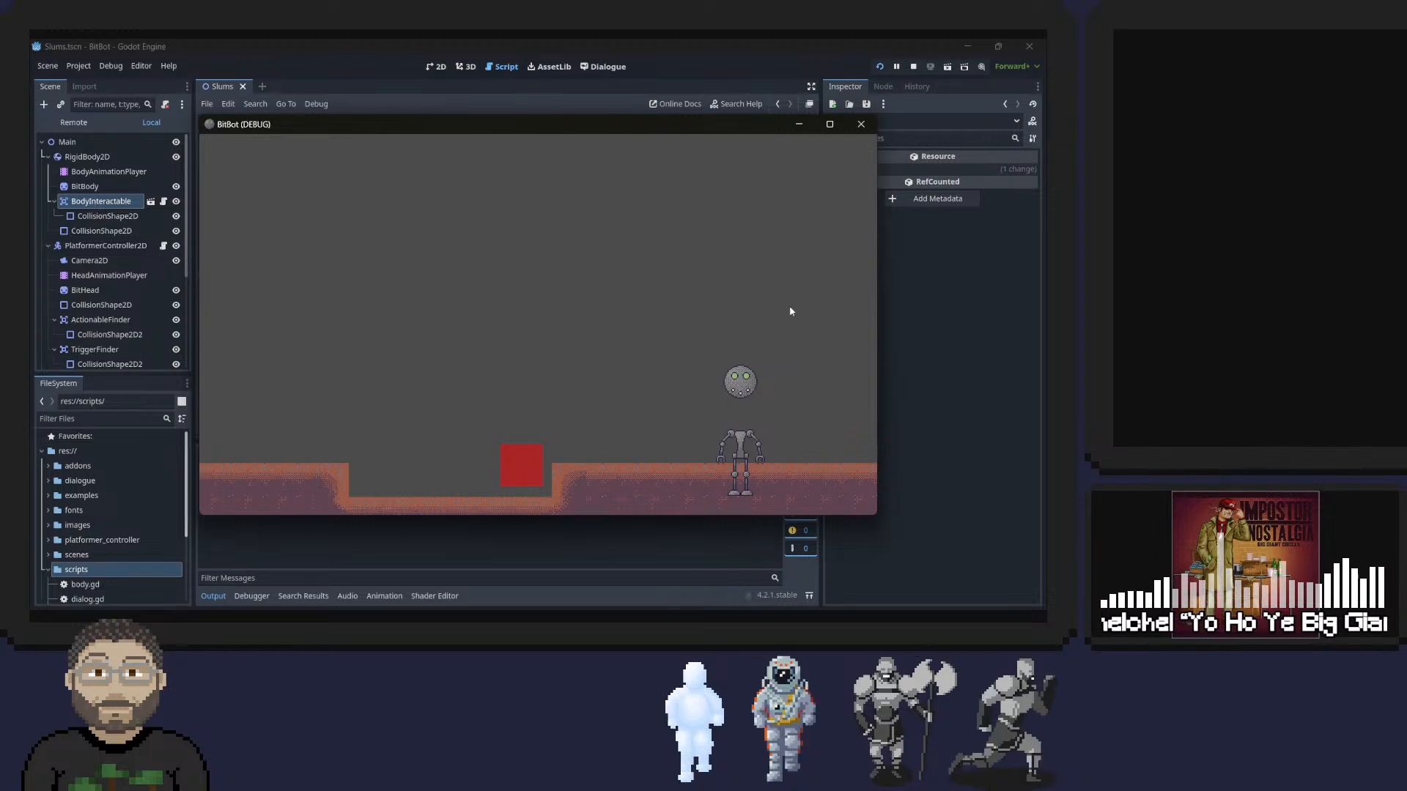
key("d")
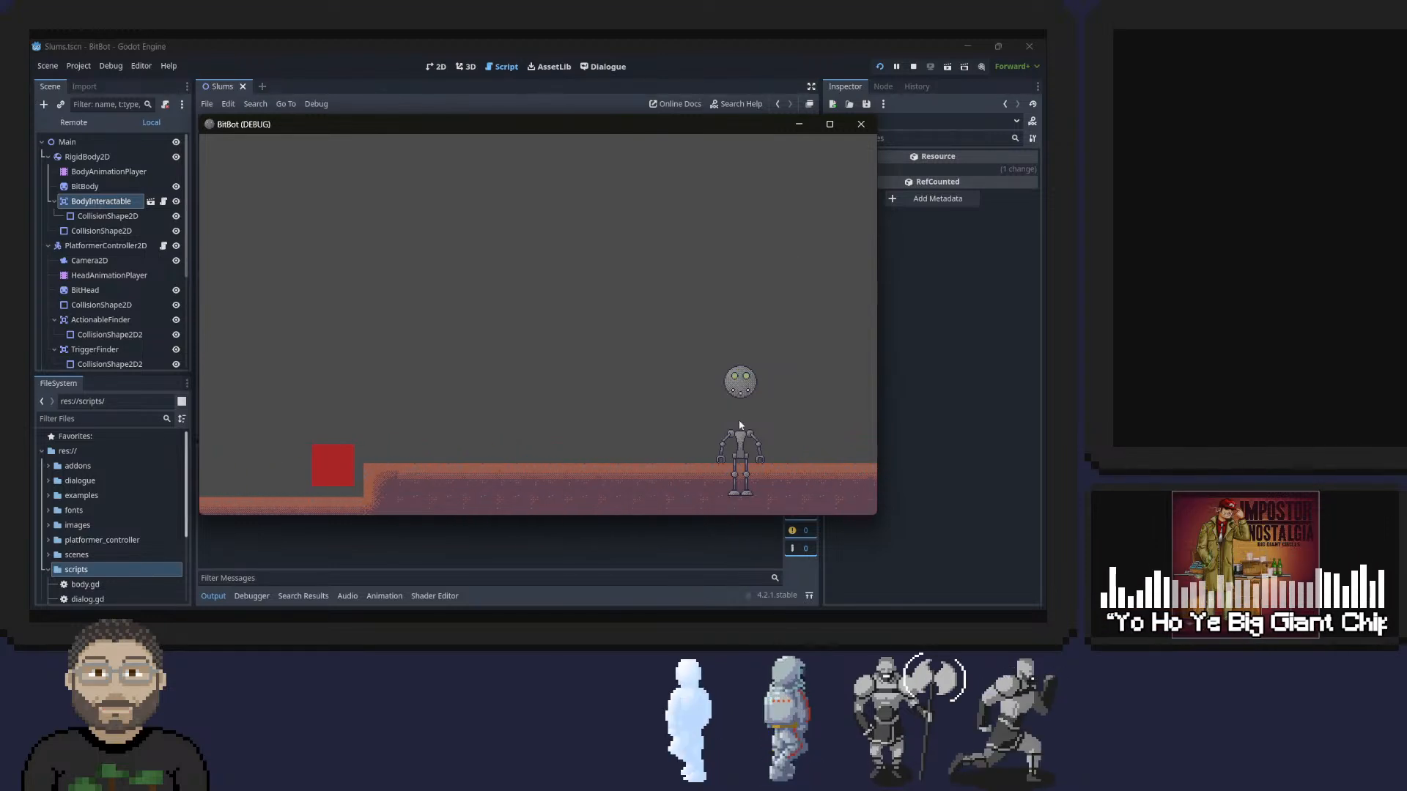
Replace the y argument of the Vector2 assigned to this_parent.position with position.y and save the script.
key("alt+Tab")
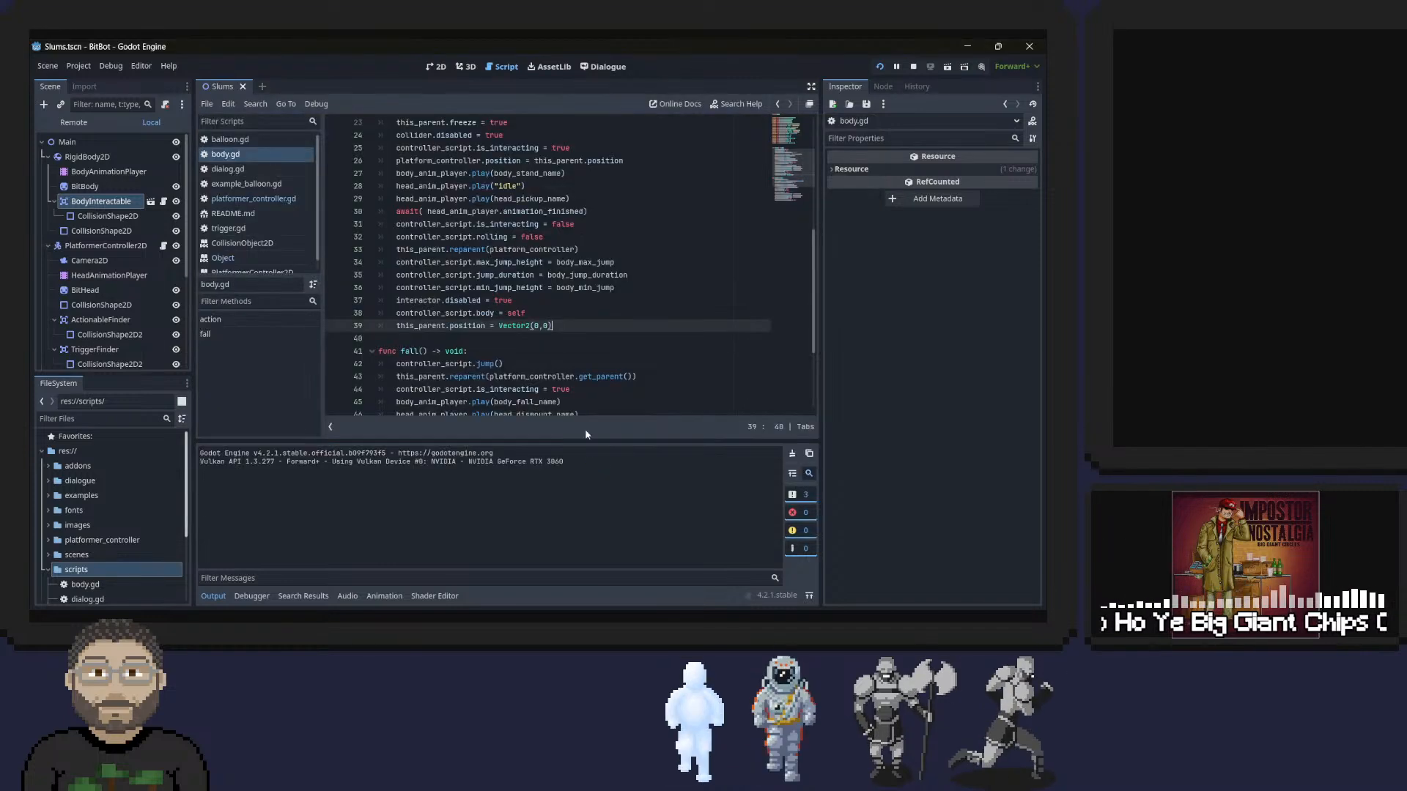
key("BackSpace")
key("BackSpace")
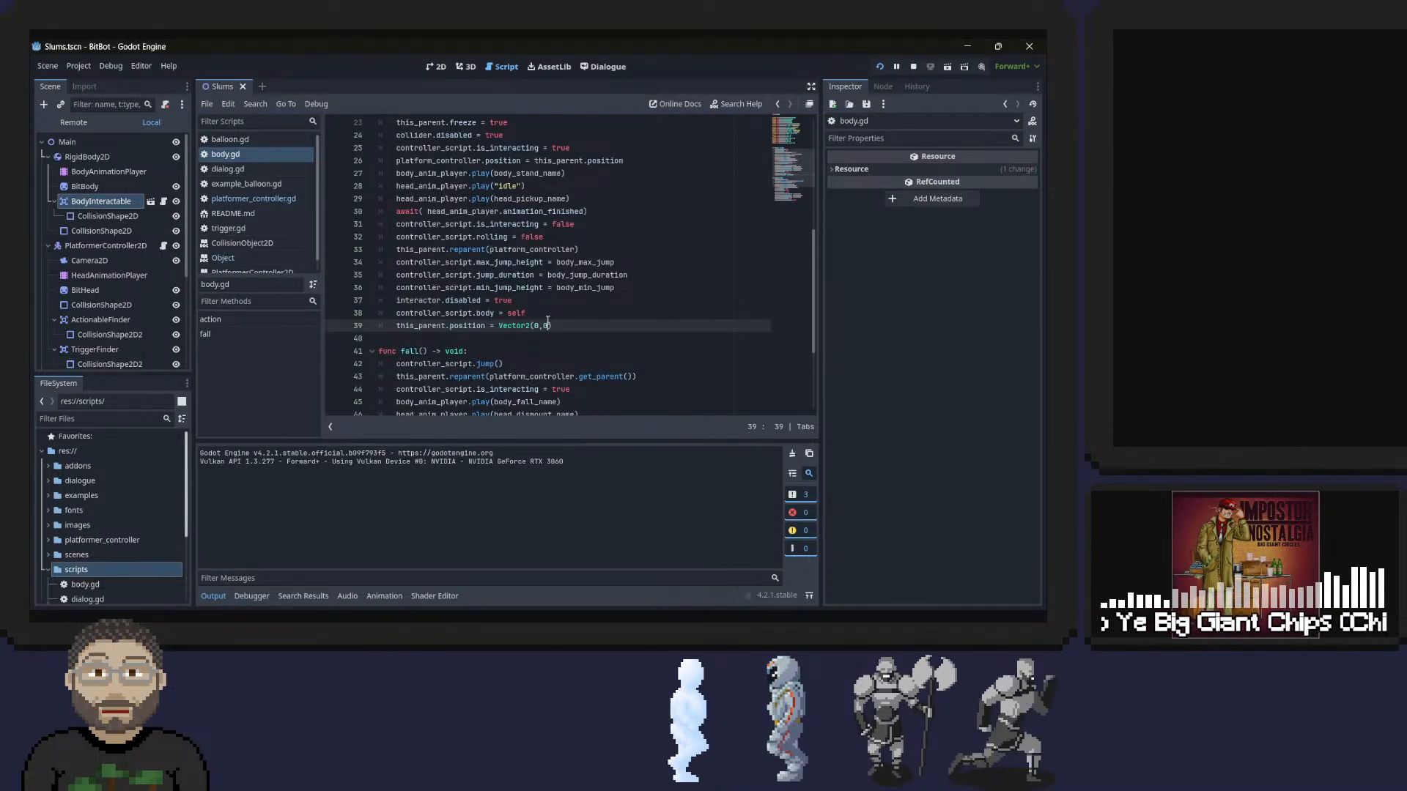
type("position.y")
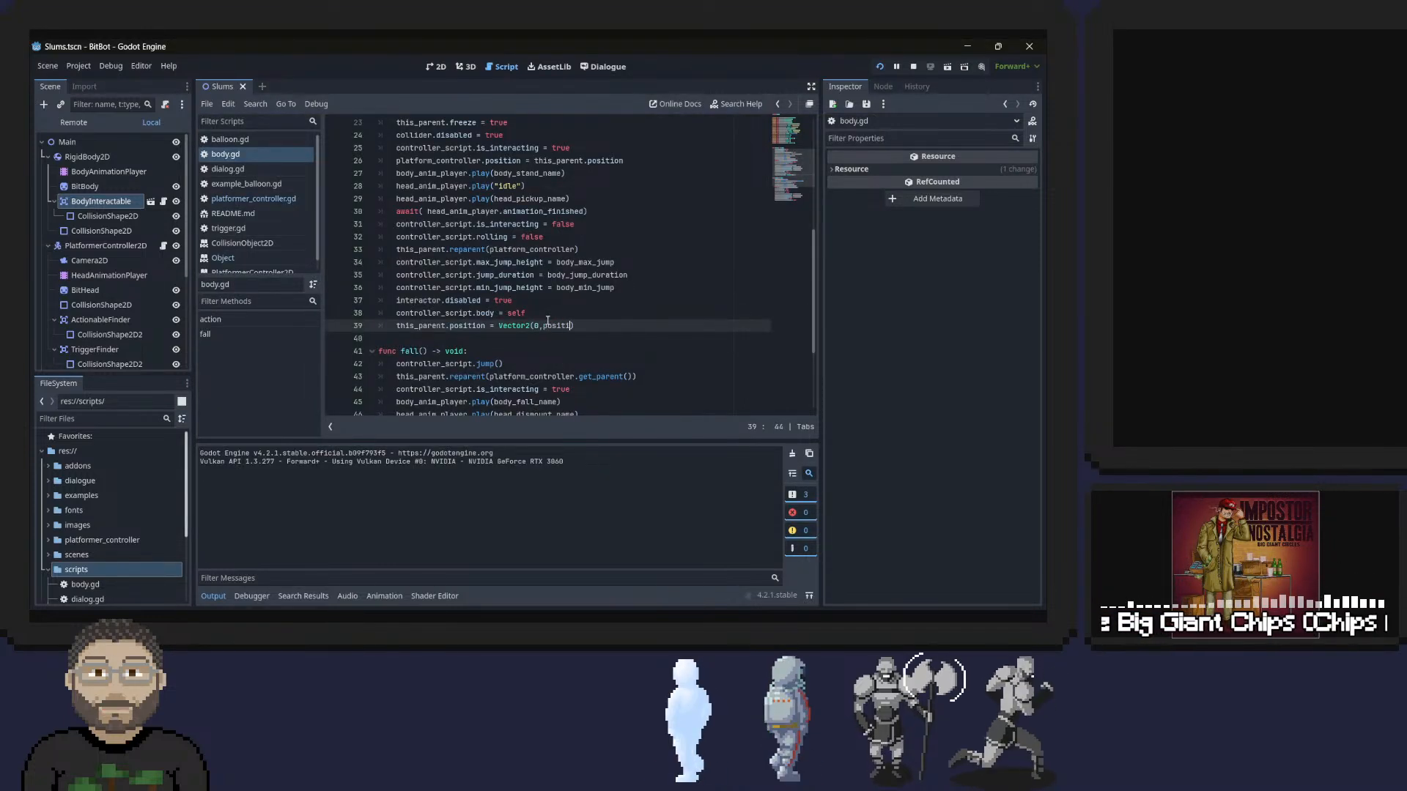
key("ctrl+s")
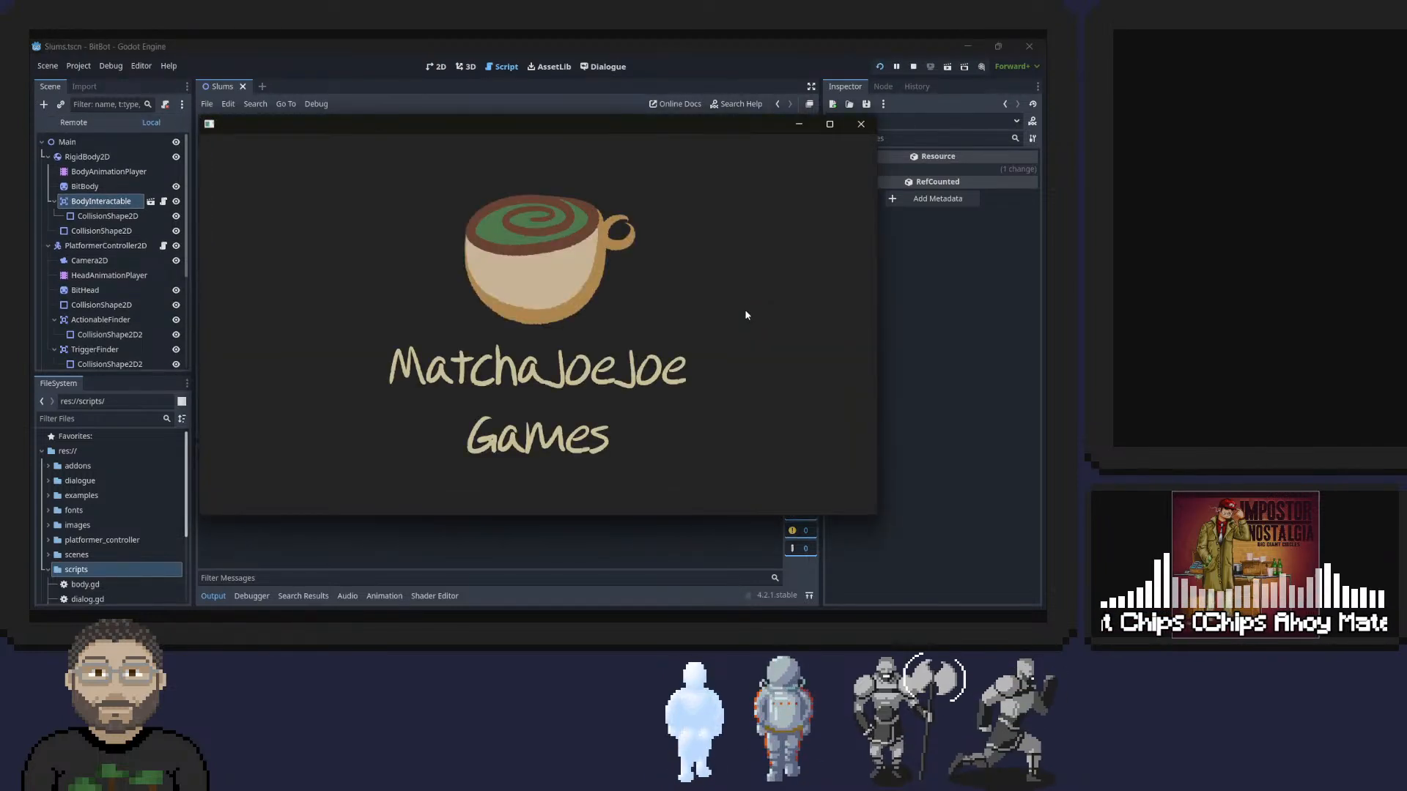
Run the project, roll the head to the body and test the pickup alignment, and close the game.
key("d")
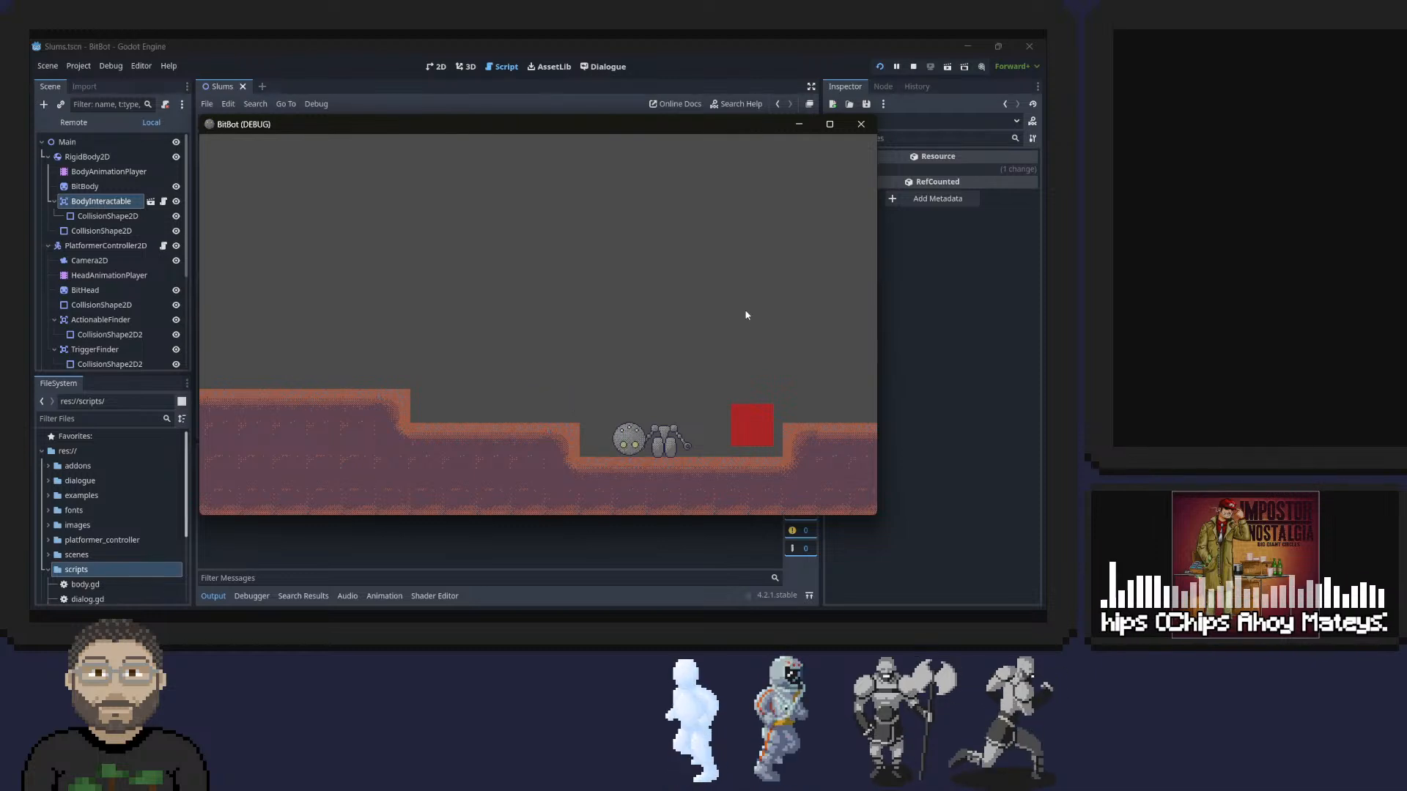
key("a")
key("e")
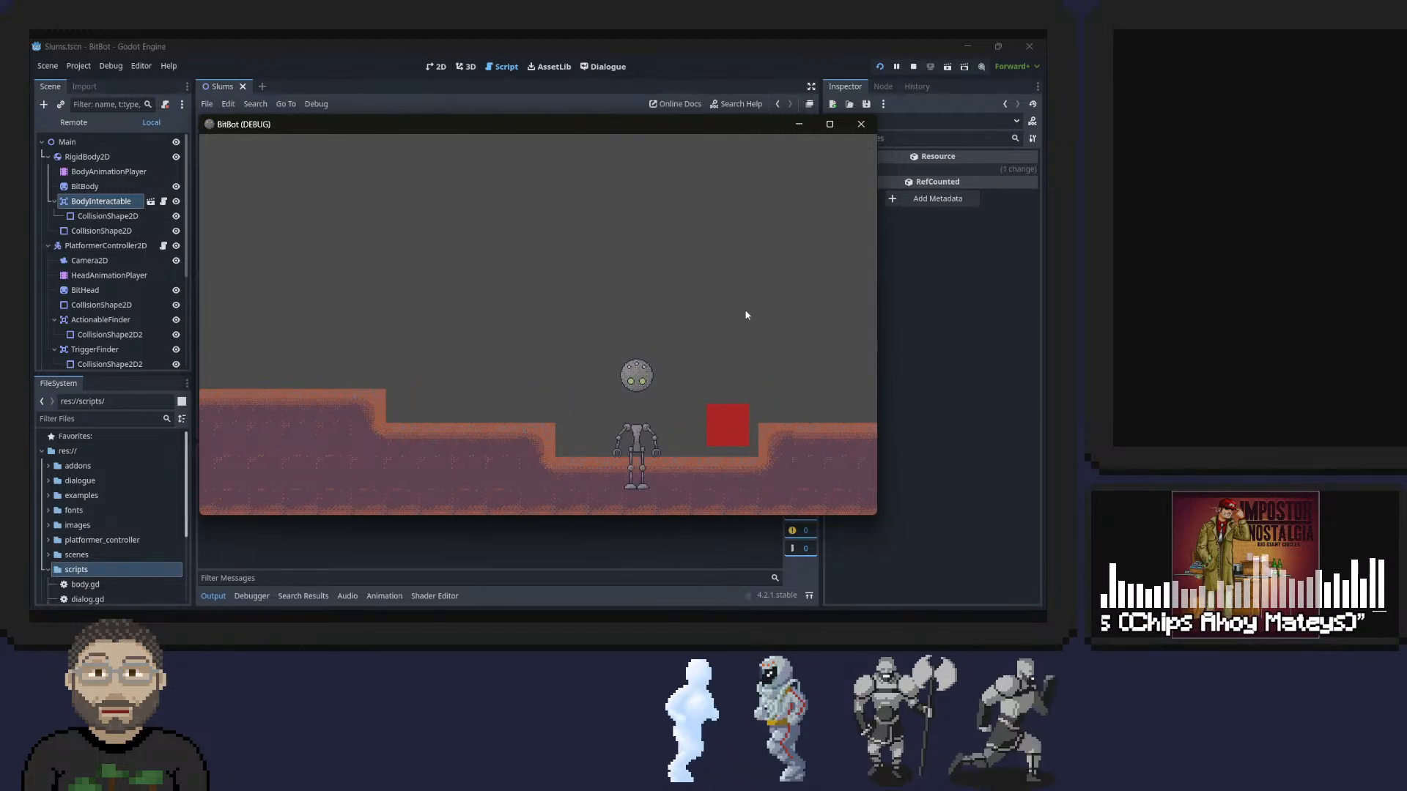
key("alt+Tab")
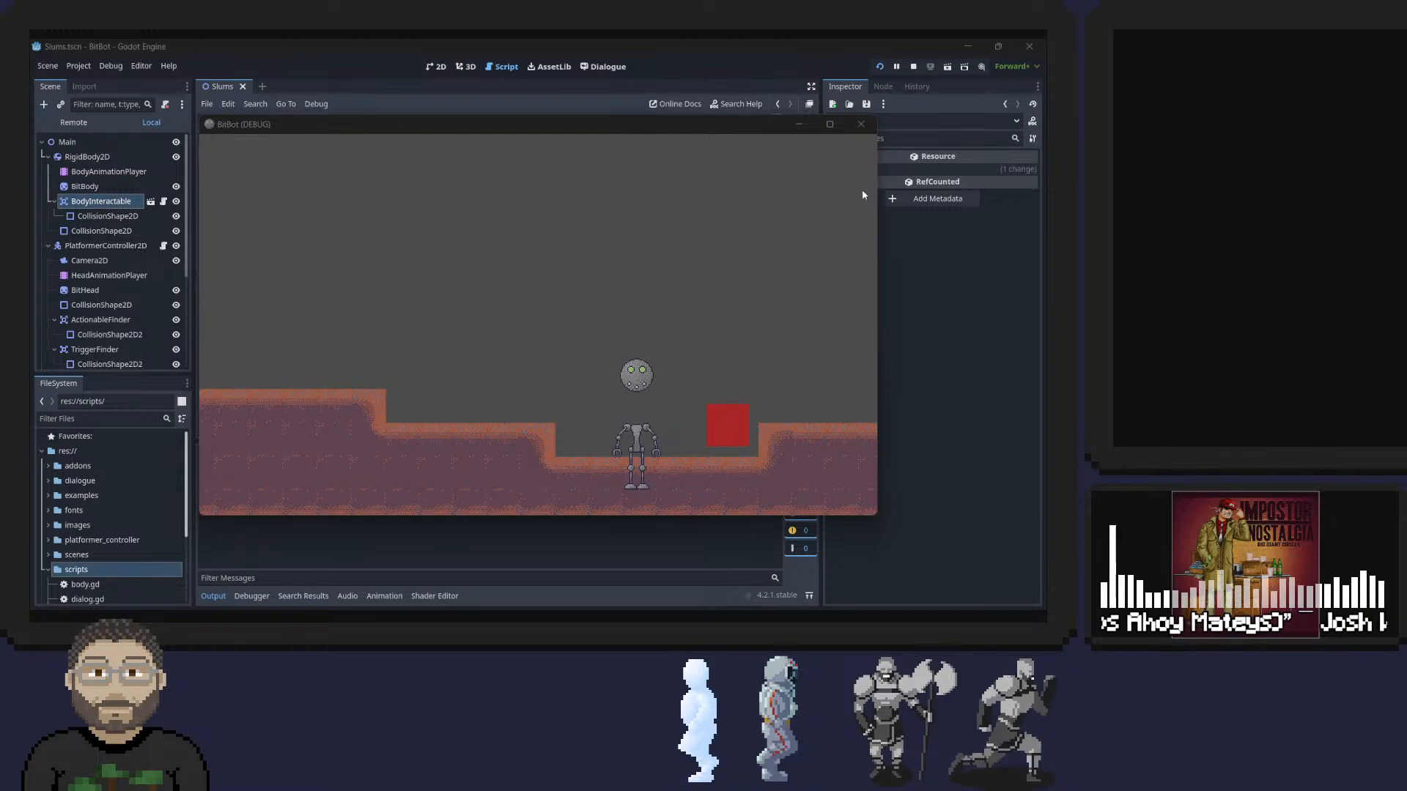
left_click(858, 125)
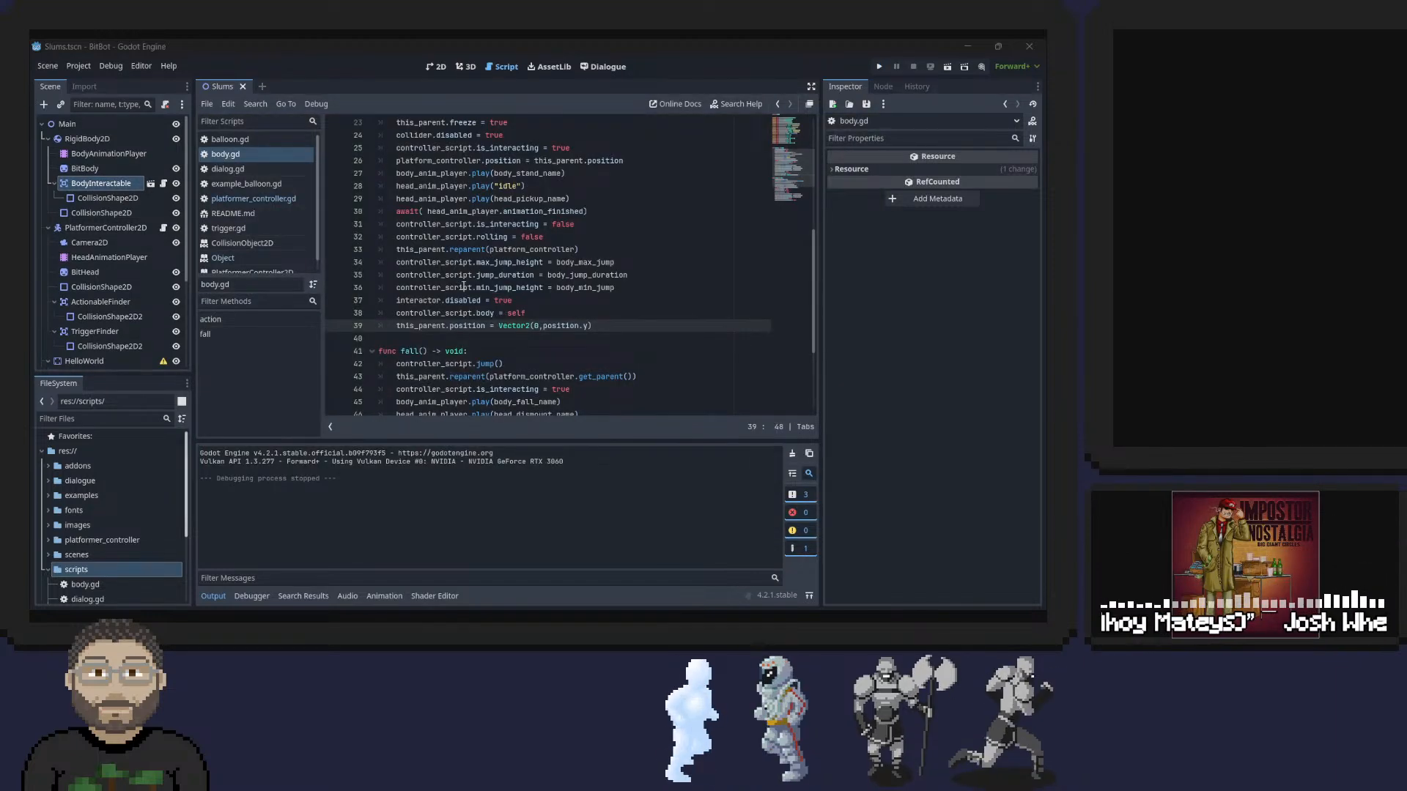
Change the Vector2's y argument to this_parent.position.y and save the script.
double_click(410, 326)
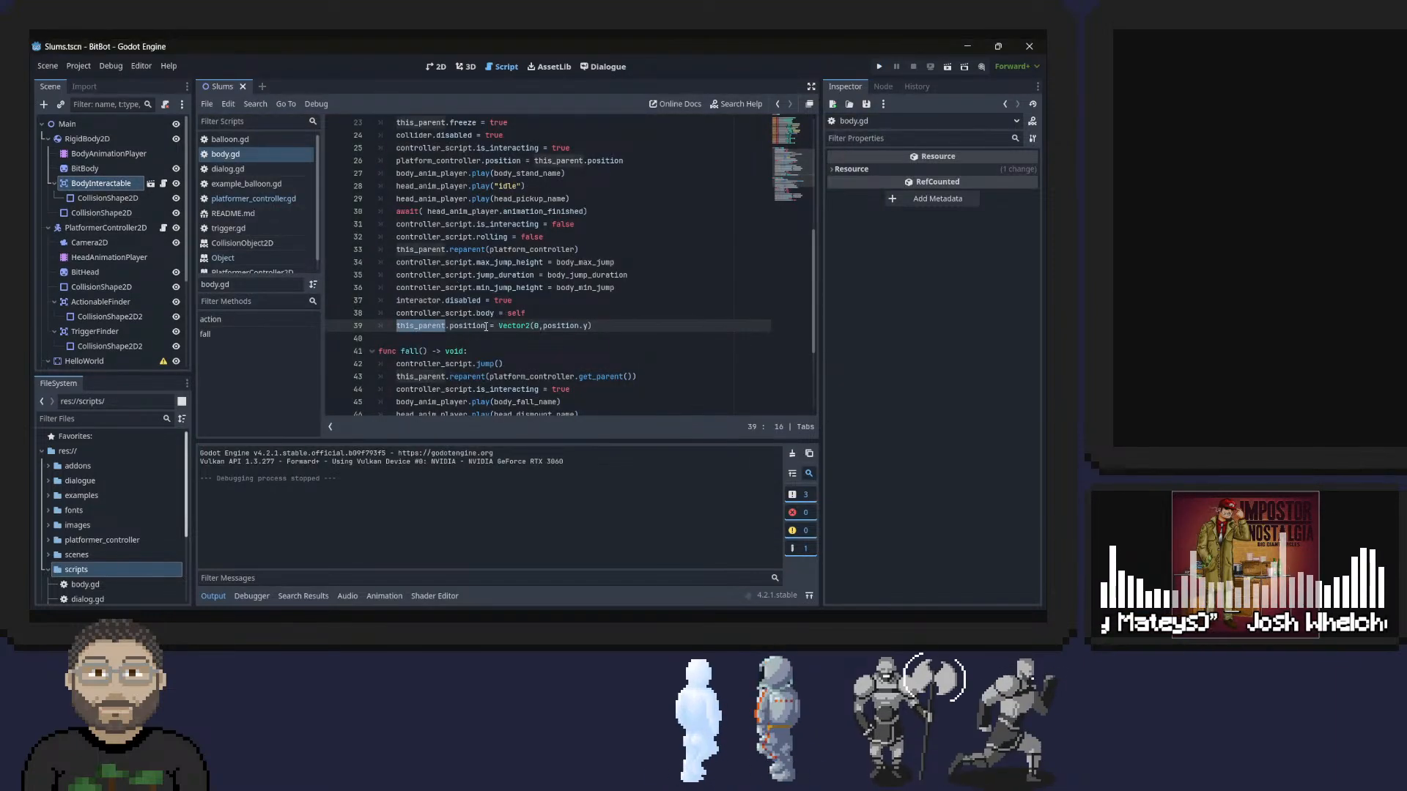
double_click(558, 325)
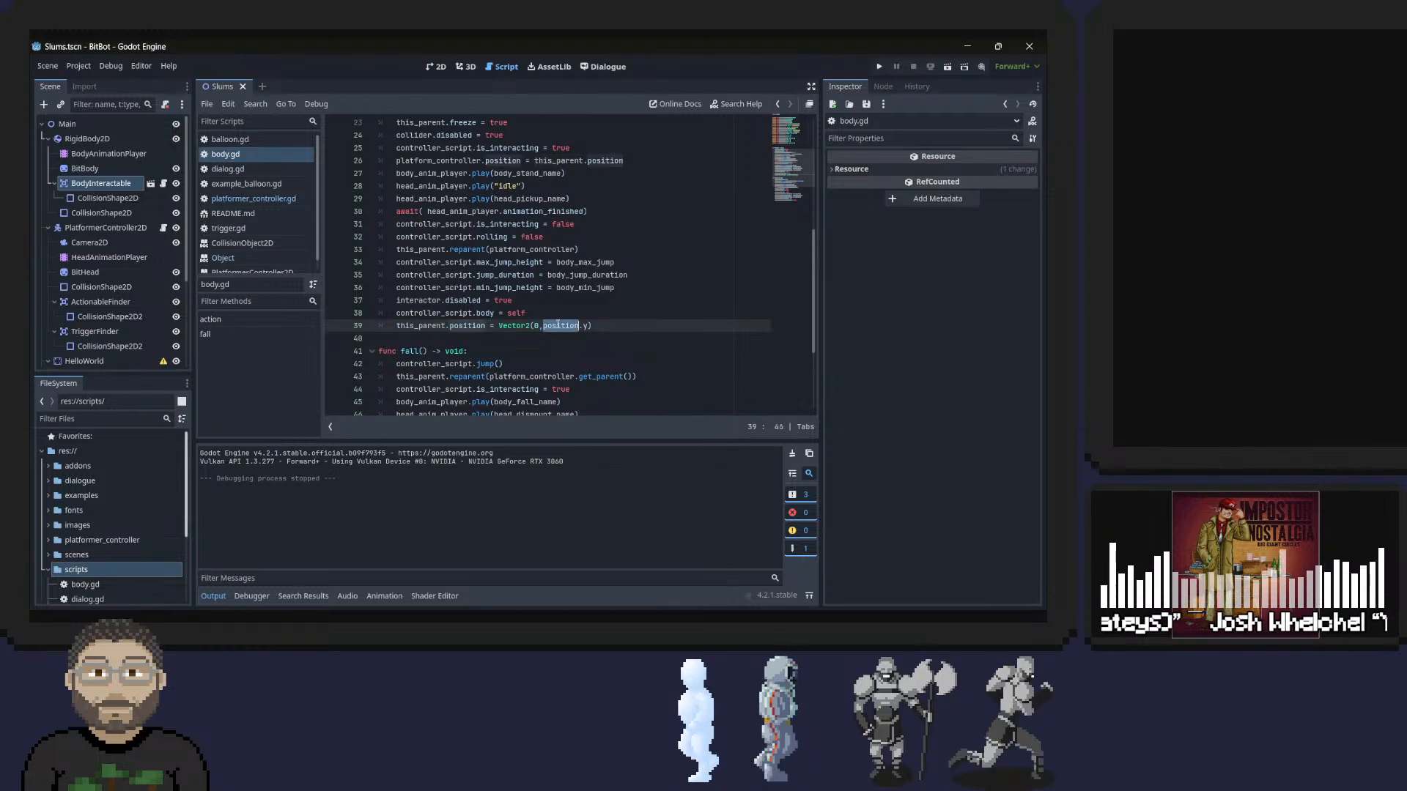
type("this_parent.position")
key("ctrl+s")
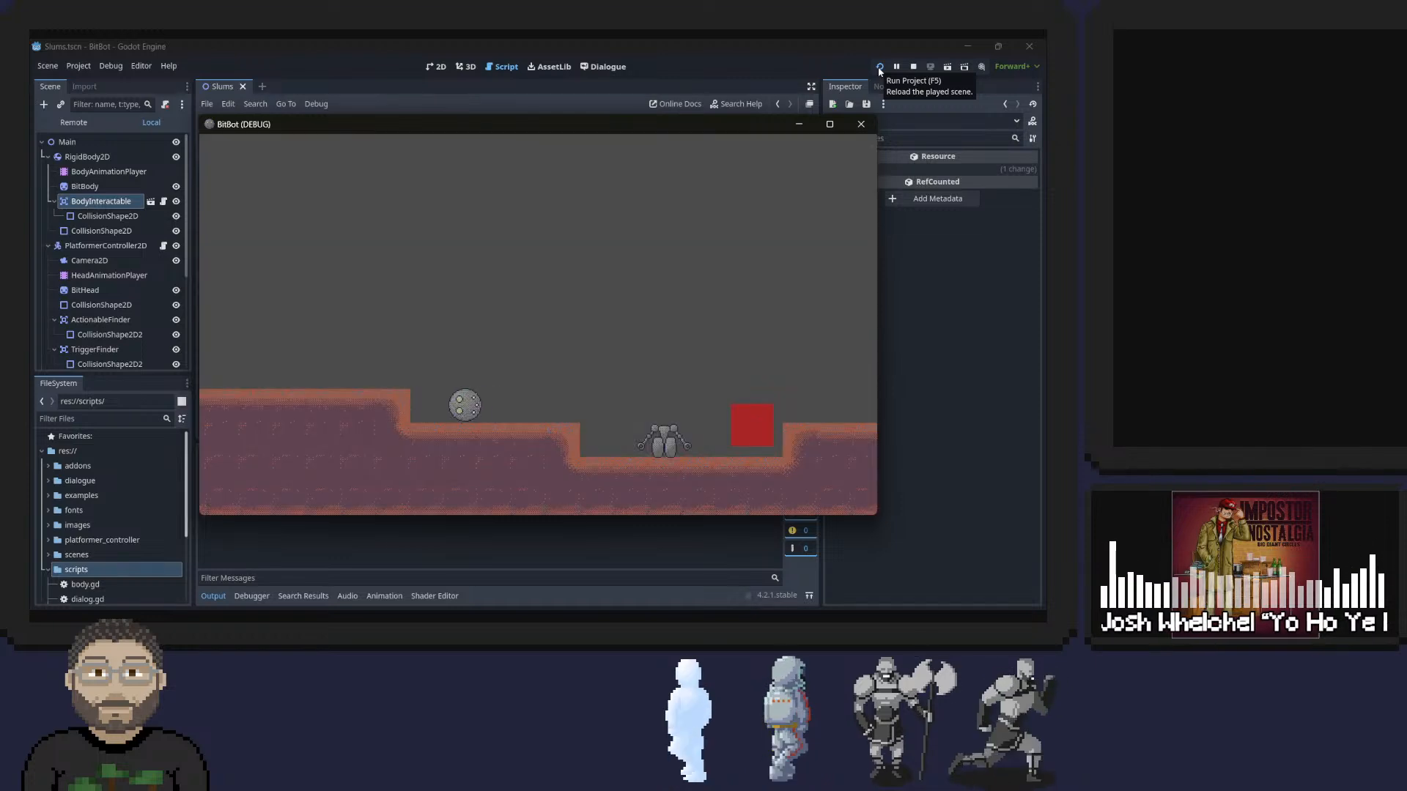
Run the project and test picking up the body, walking and jumping across the ledges, and dismounting.
key("Right")
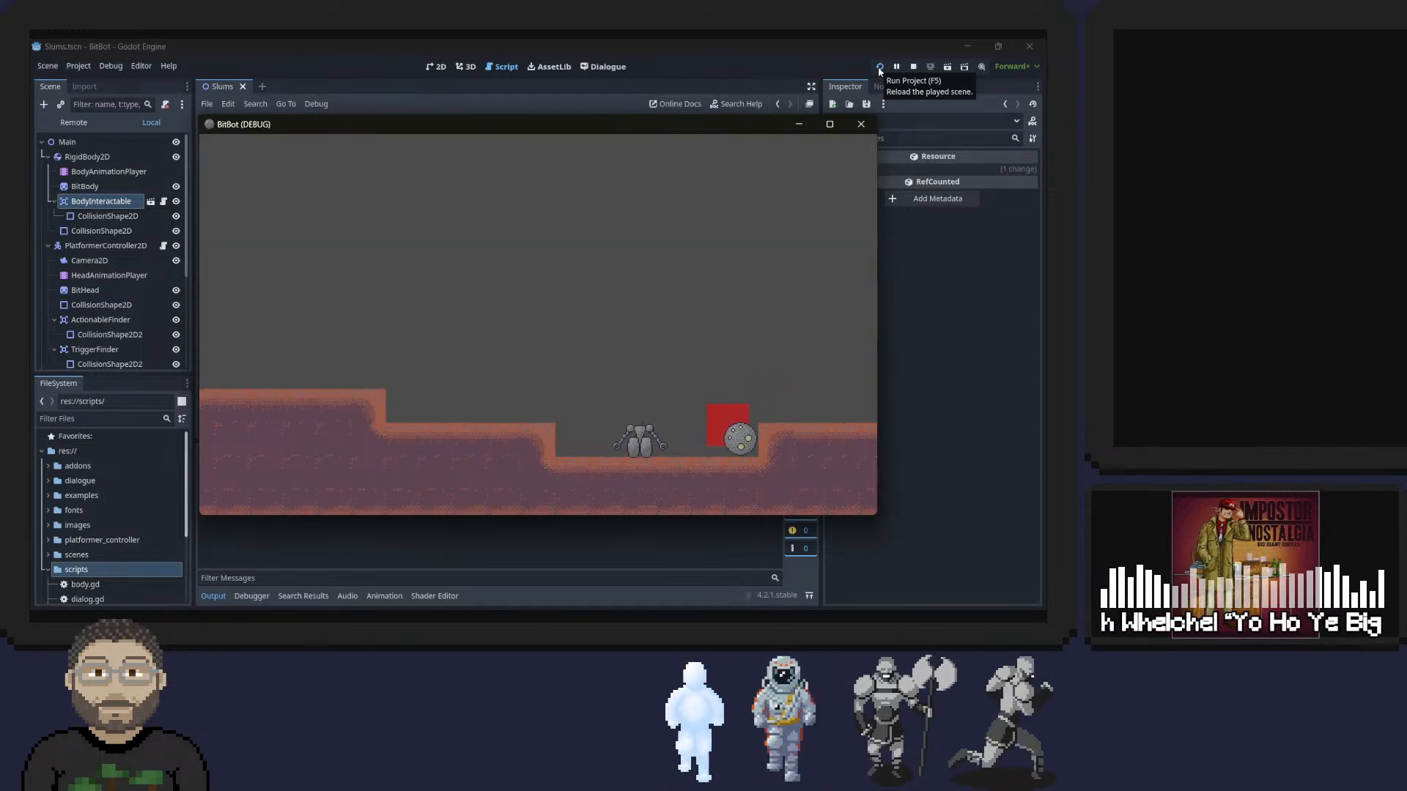
key("Left")
key("e")
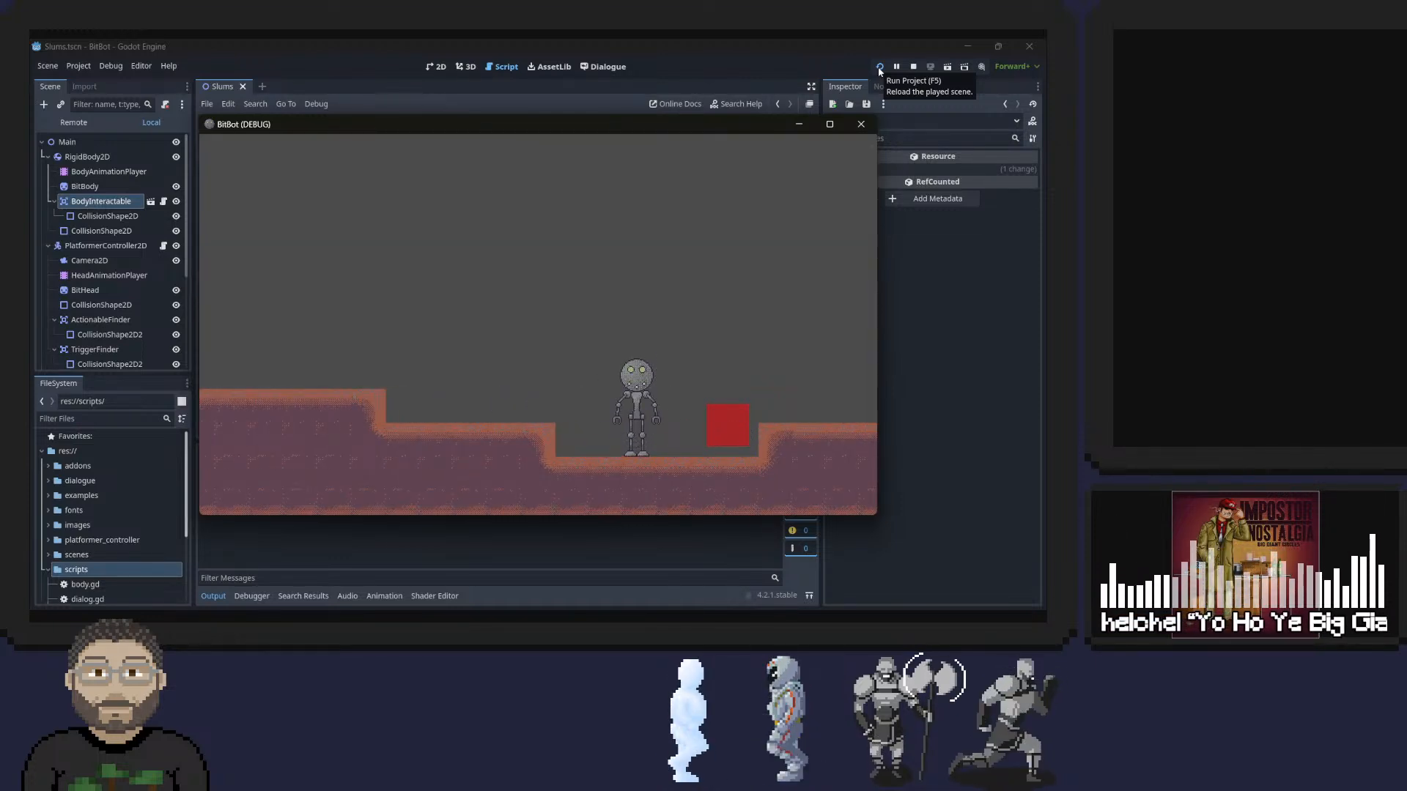
key("Left")
key("space")
key("space")
key("Right")
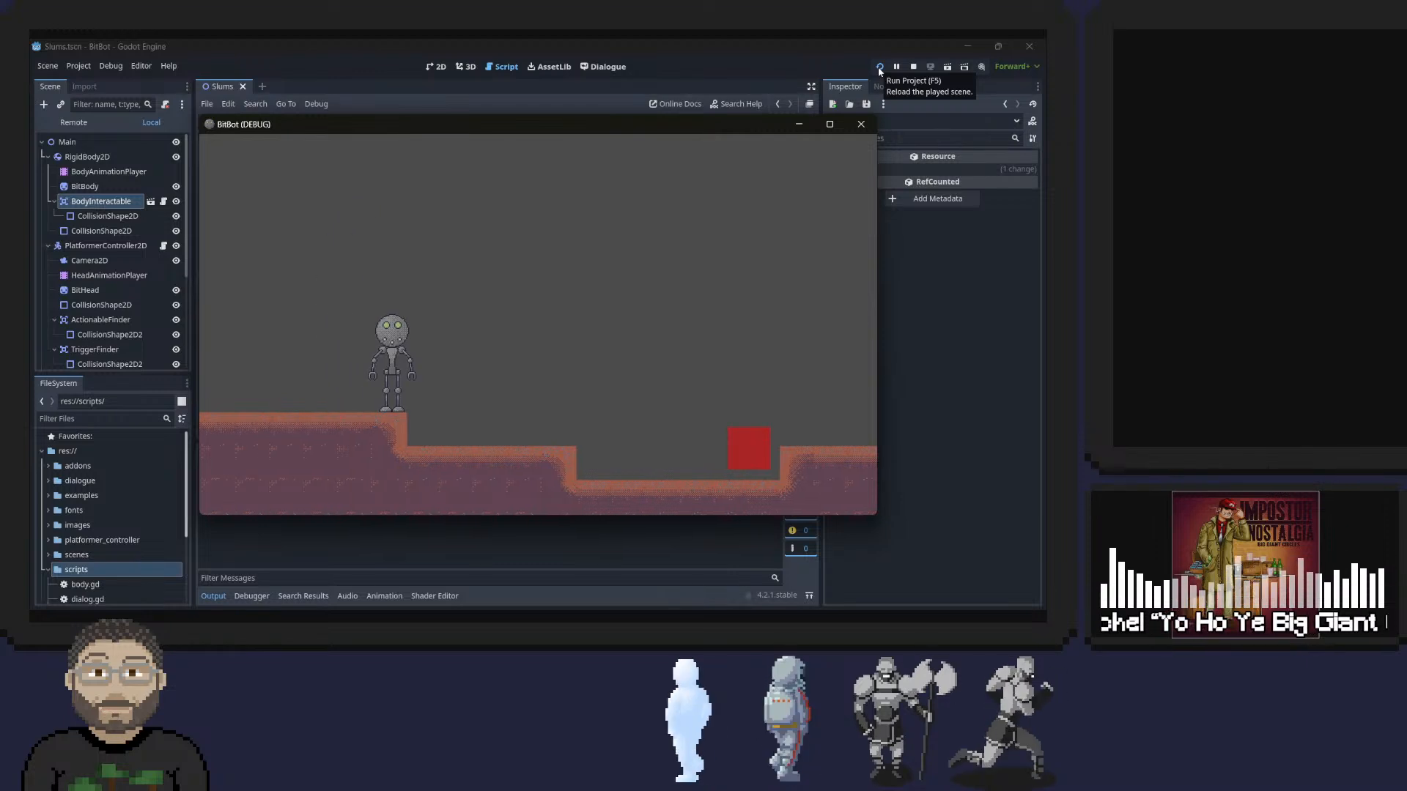
key("space")
key("Right")
key("space")
key("space")
key("e")
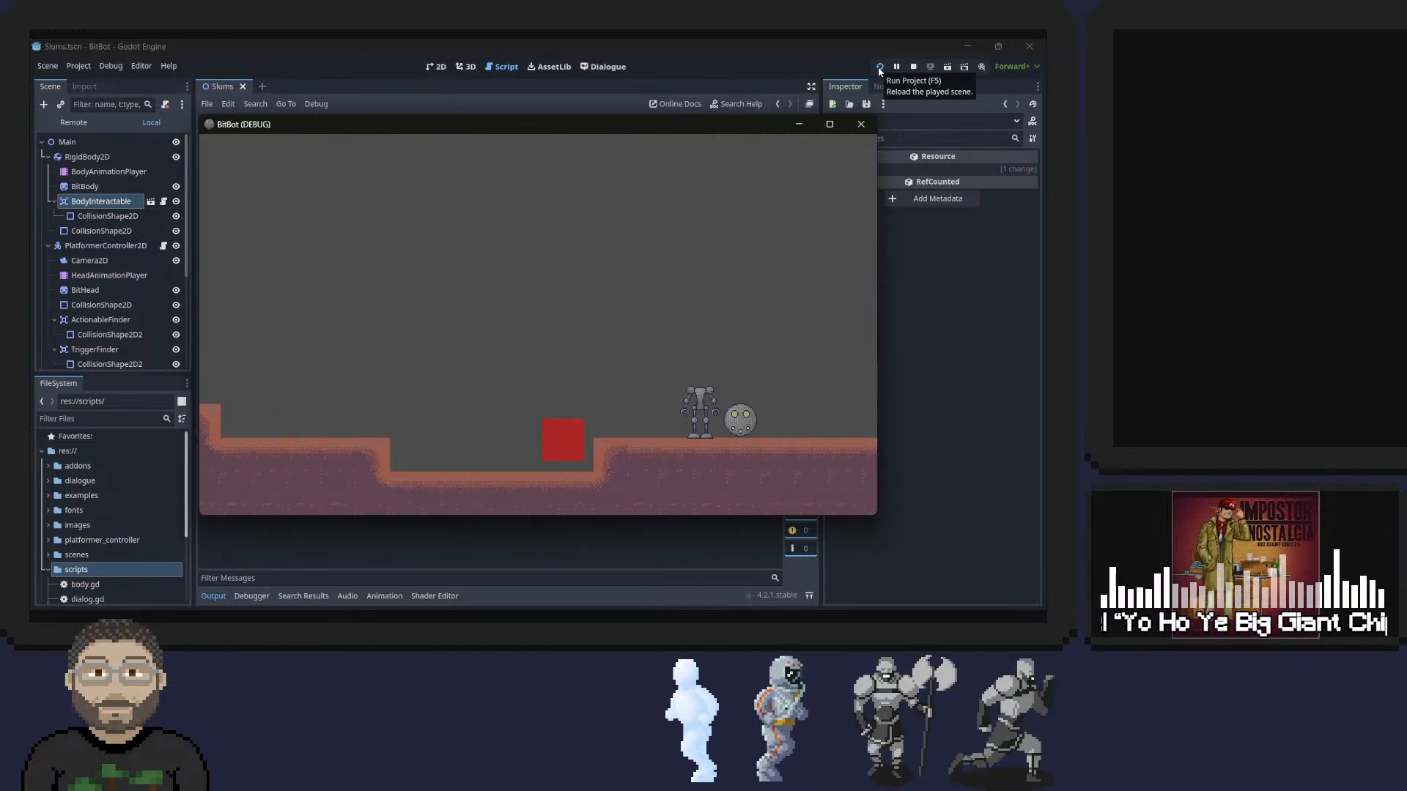
Roll the head away and back to the body, pick it up again and test moving and jumping.
key("Left")
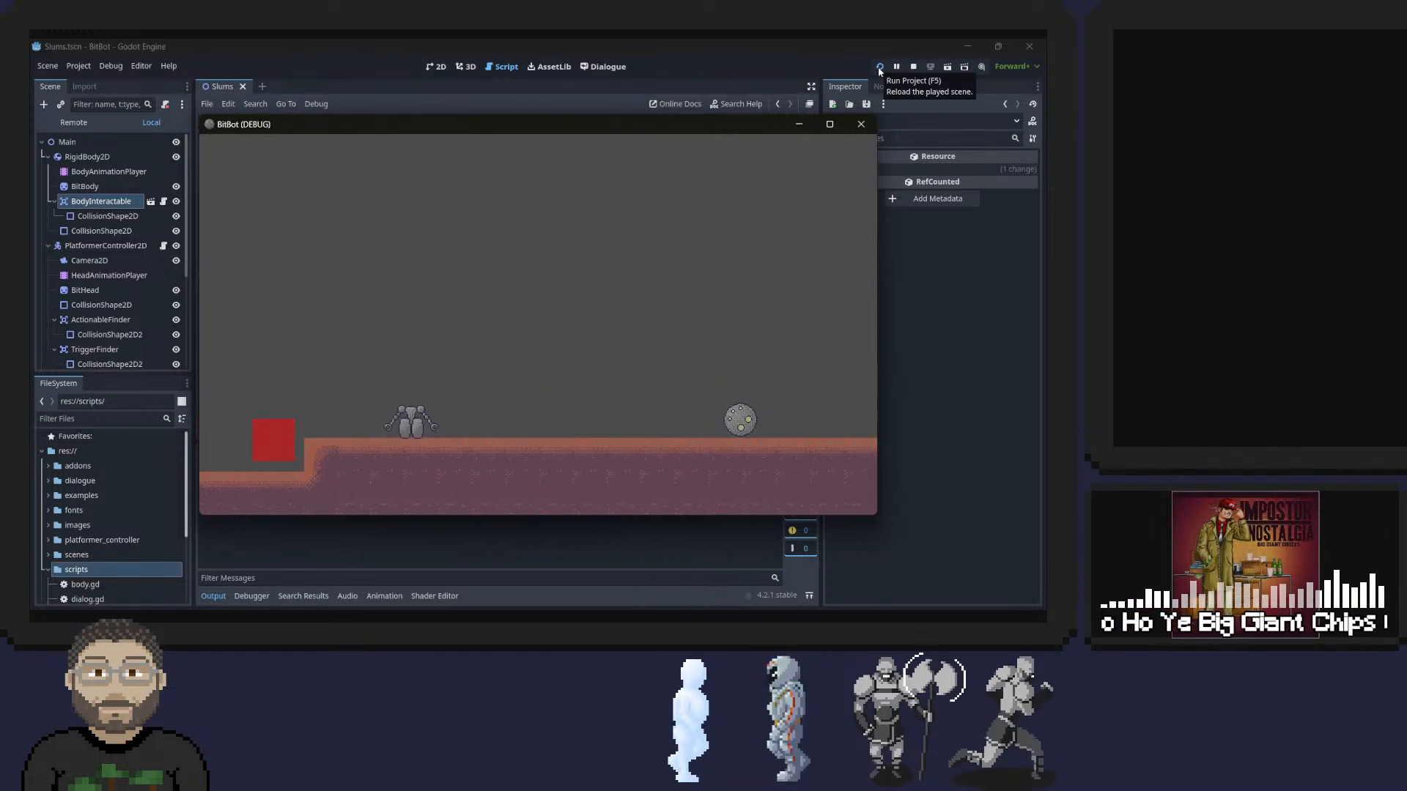
key("Left")
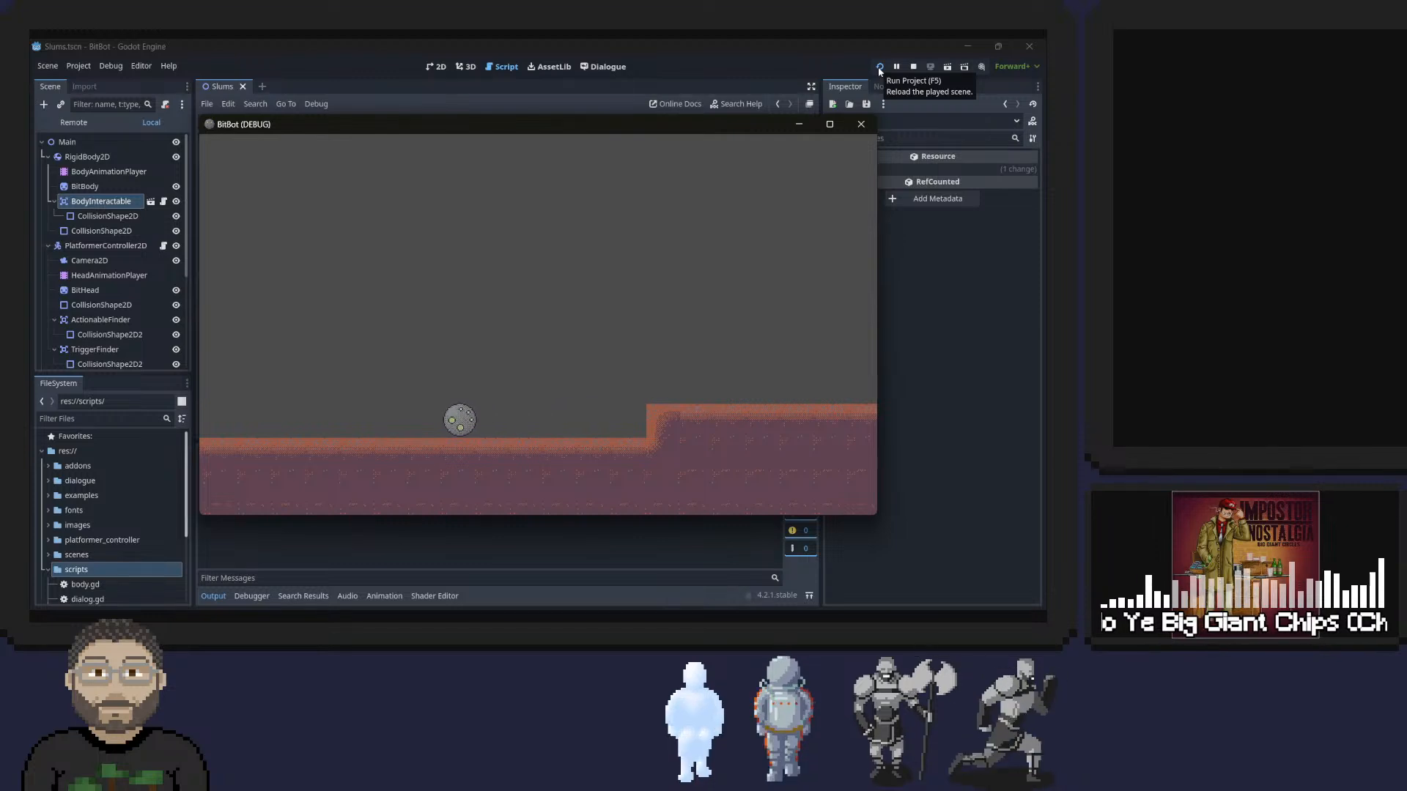
left_click(880, 68)
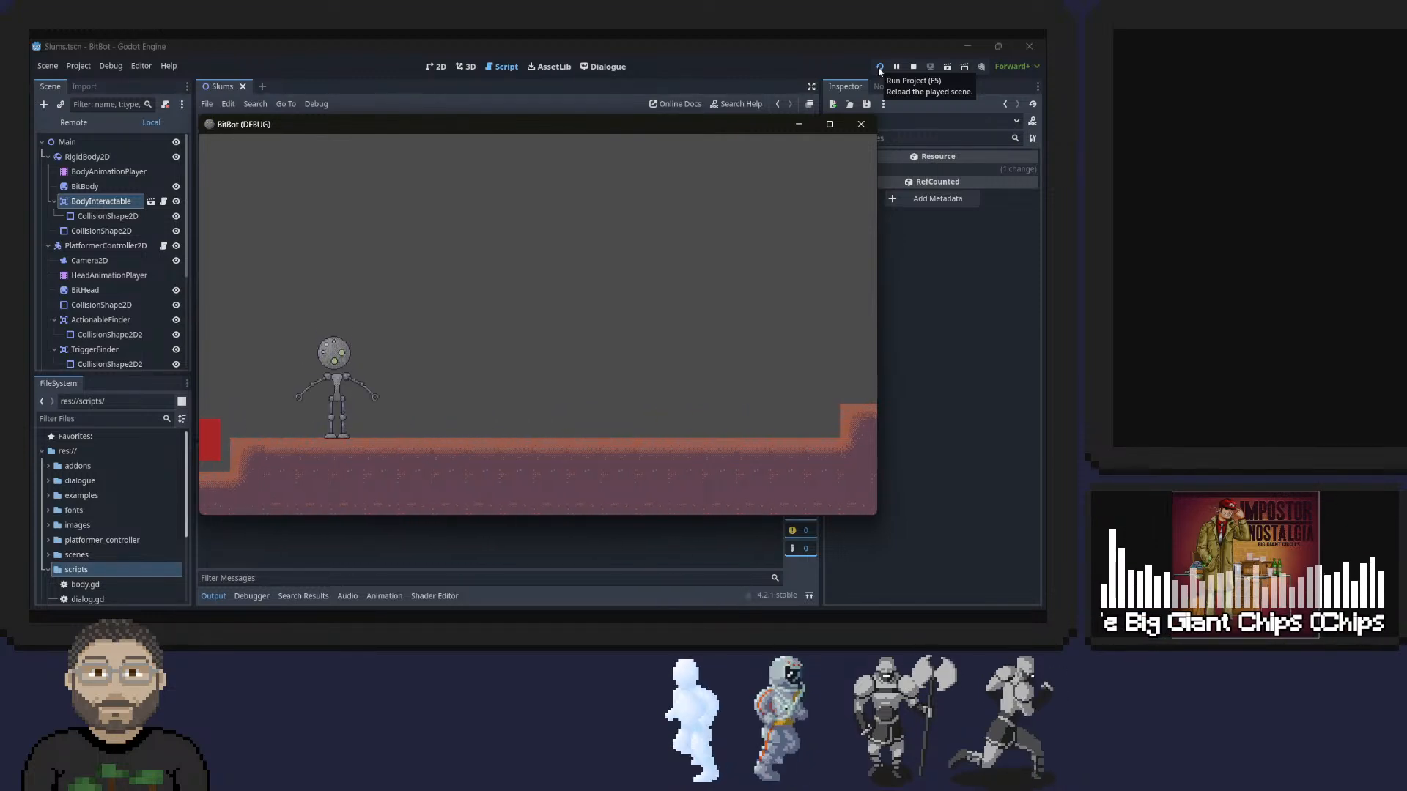
key("Right")
key("space")
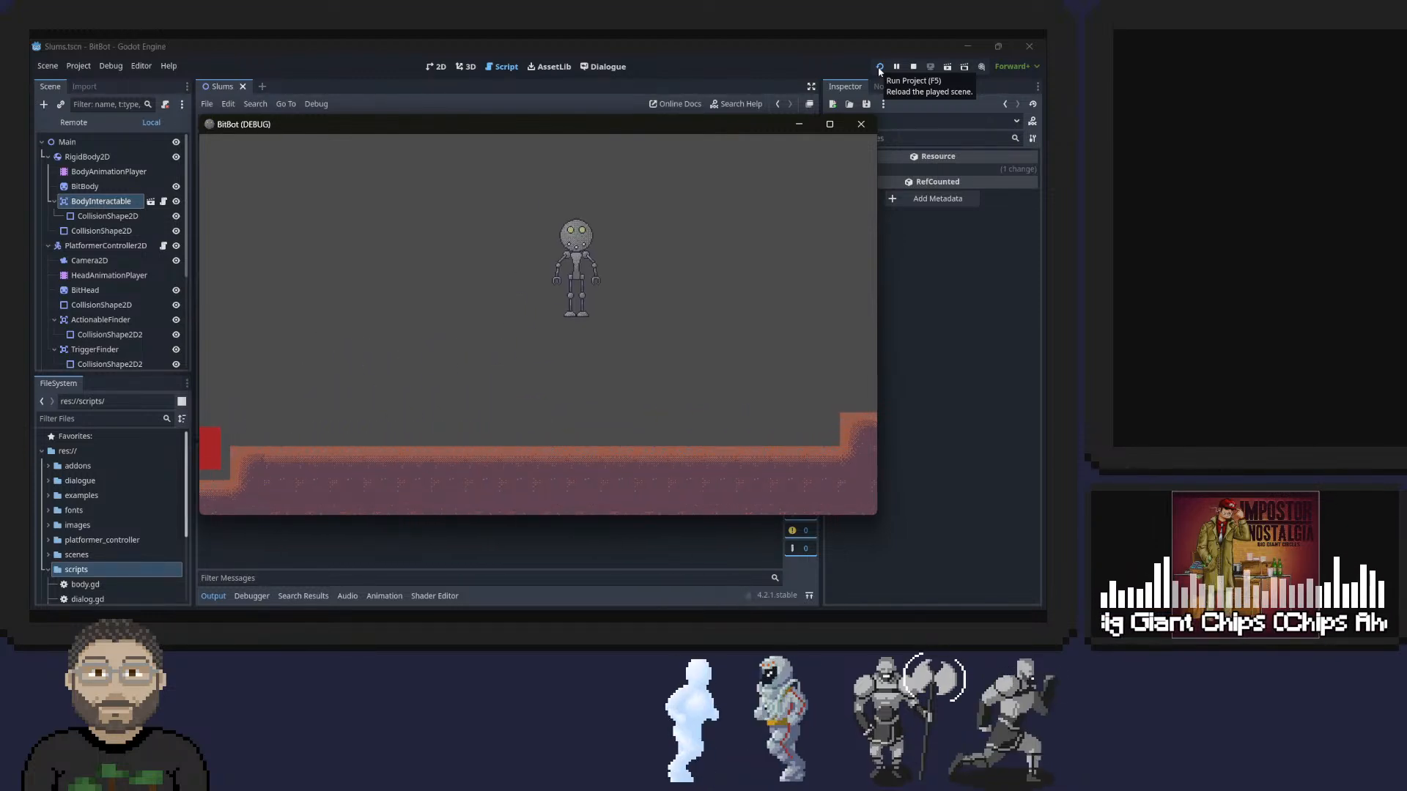
key("space")
key("Left")
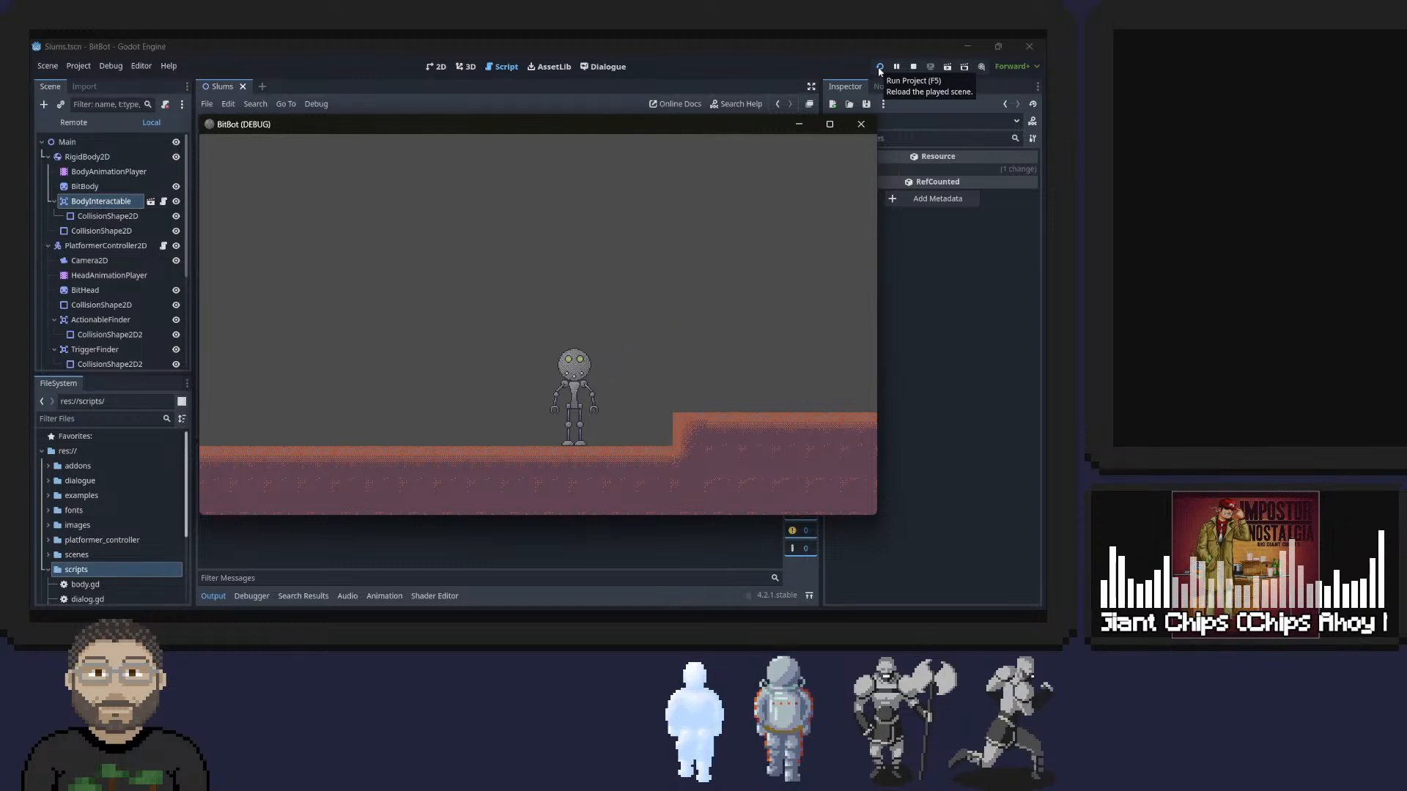
key("Right")
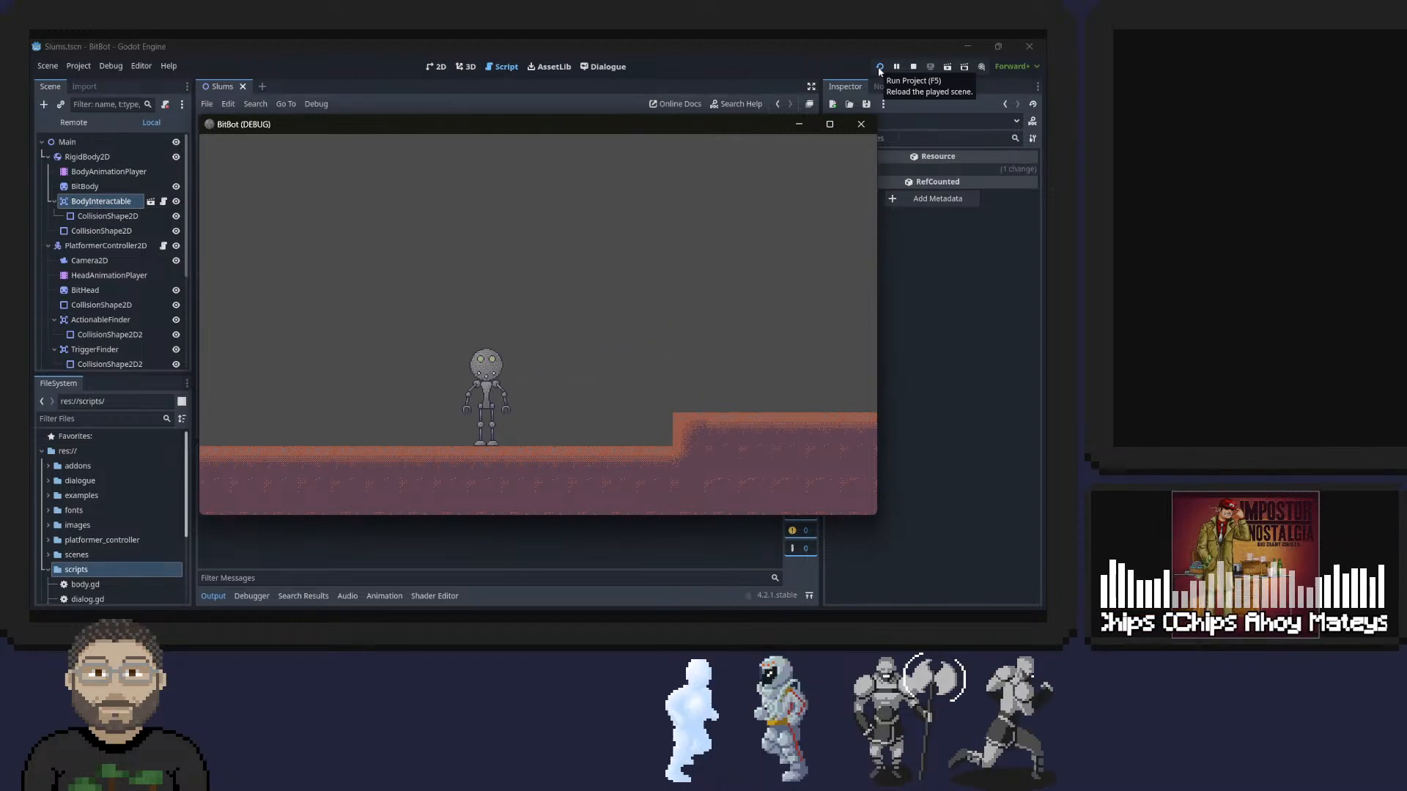
Repeatedly dismount and pick up the body from both sides to test the alignment, and close the game.
key("e")
key("Right")
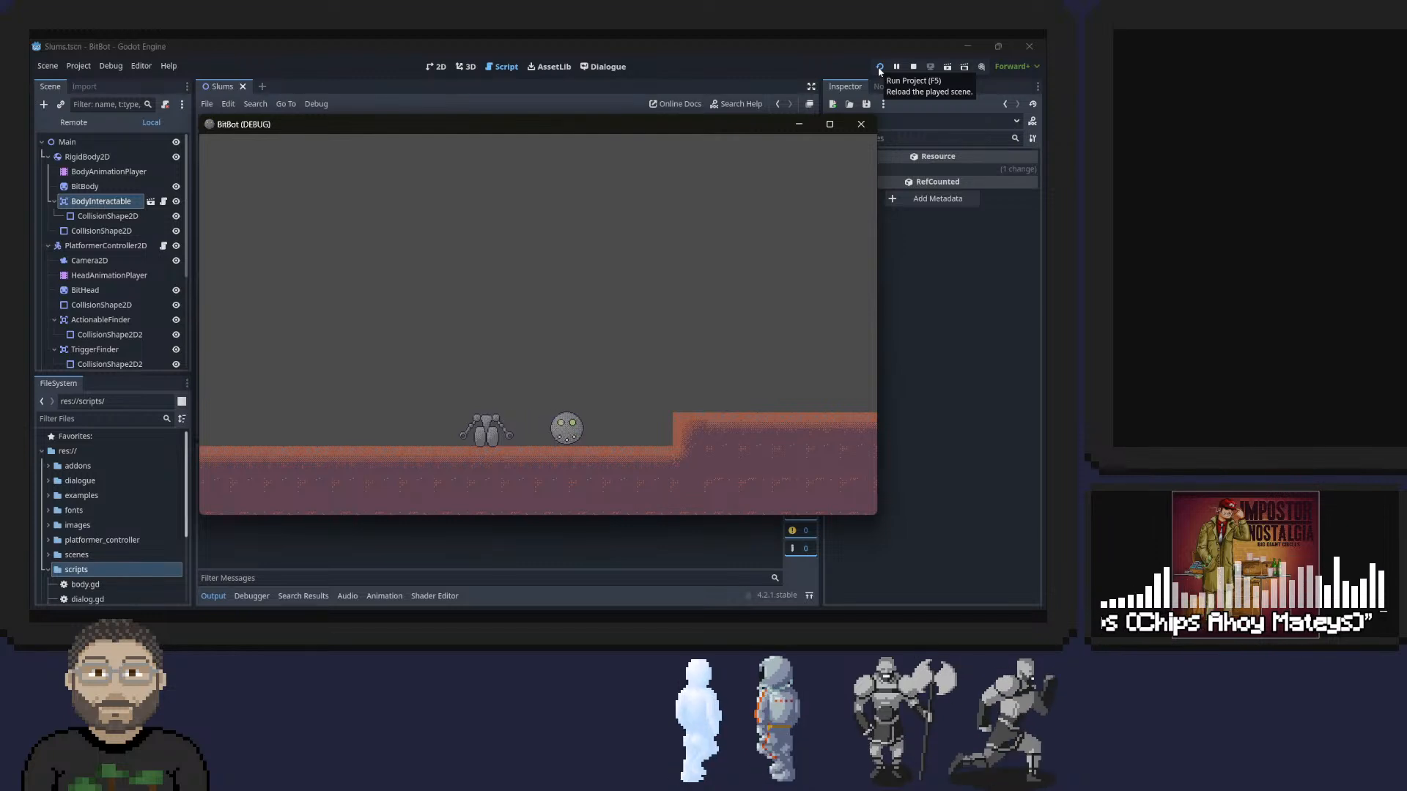
key("Left")
key("Right")
key("e")
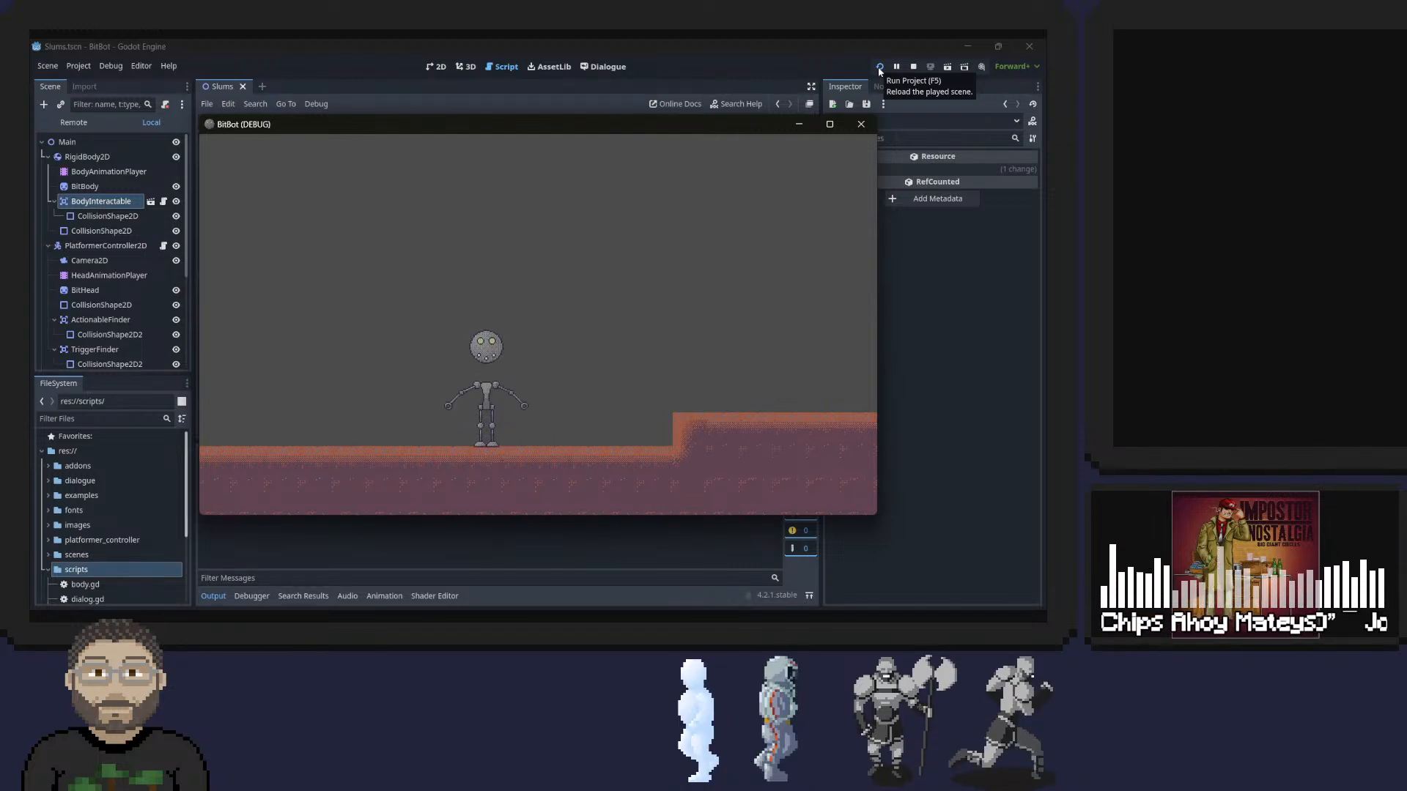
key("Right")
key("Left")
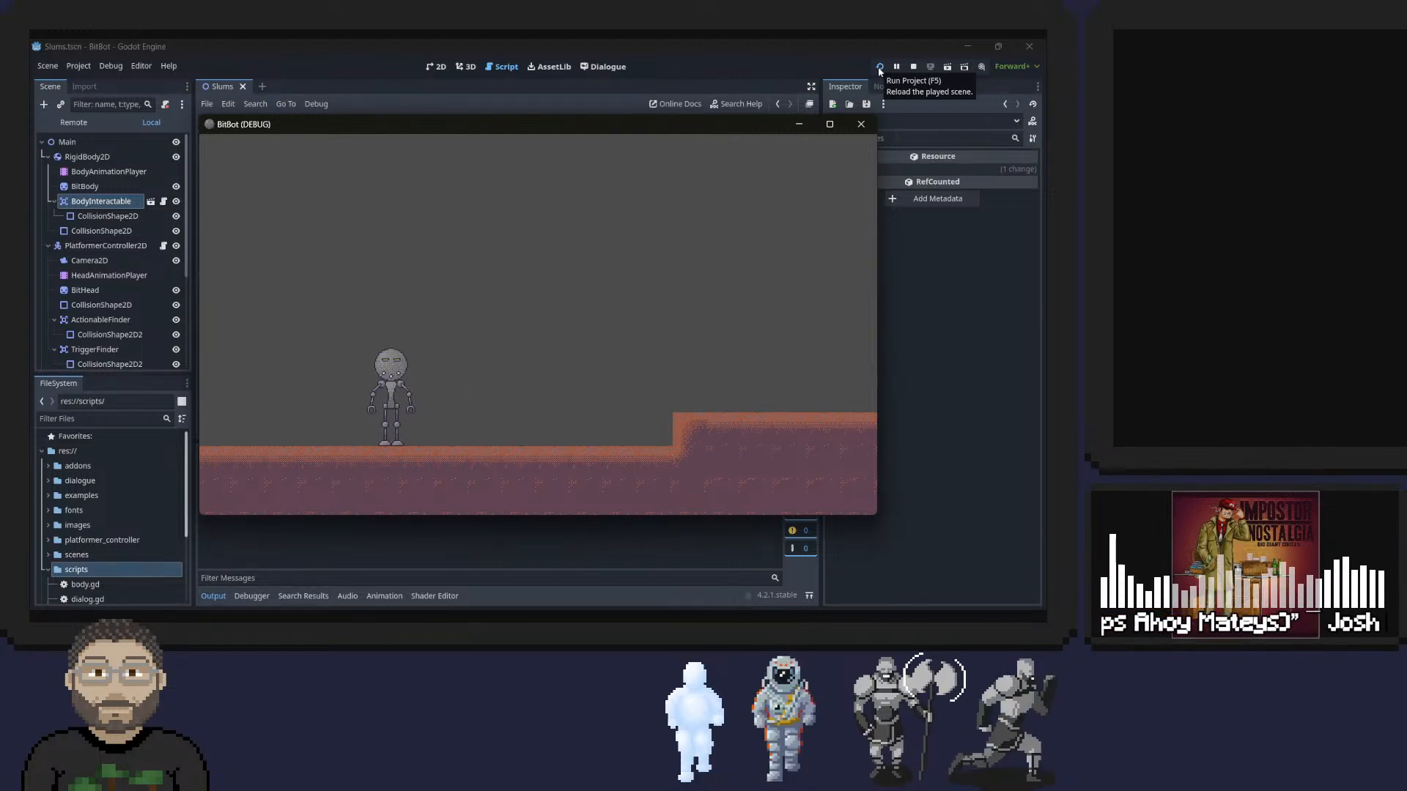
key("e")
key("Right")
key("Left")
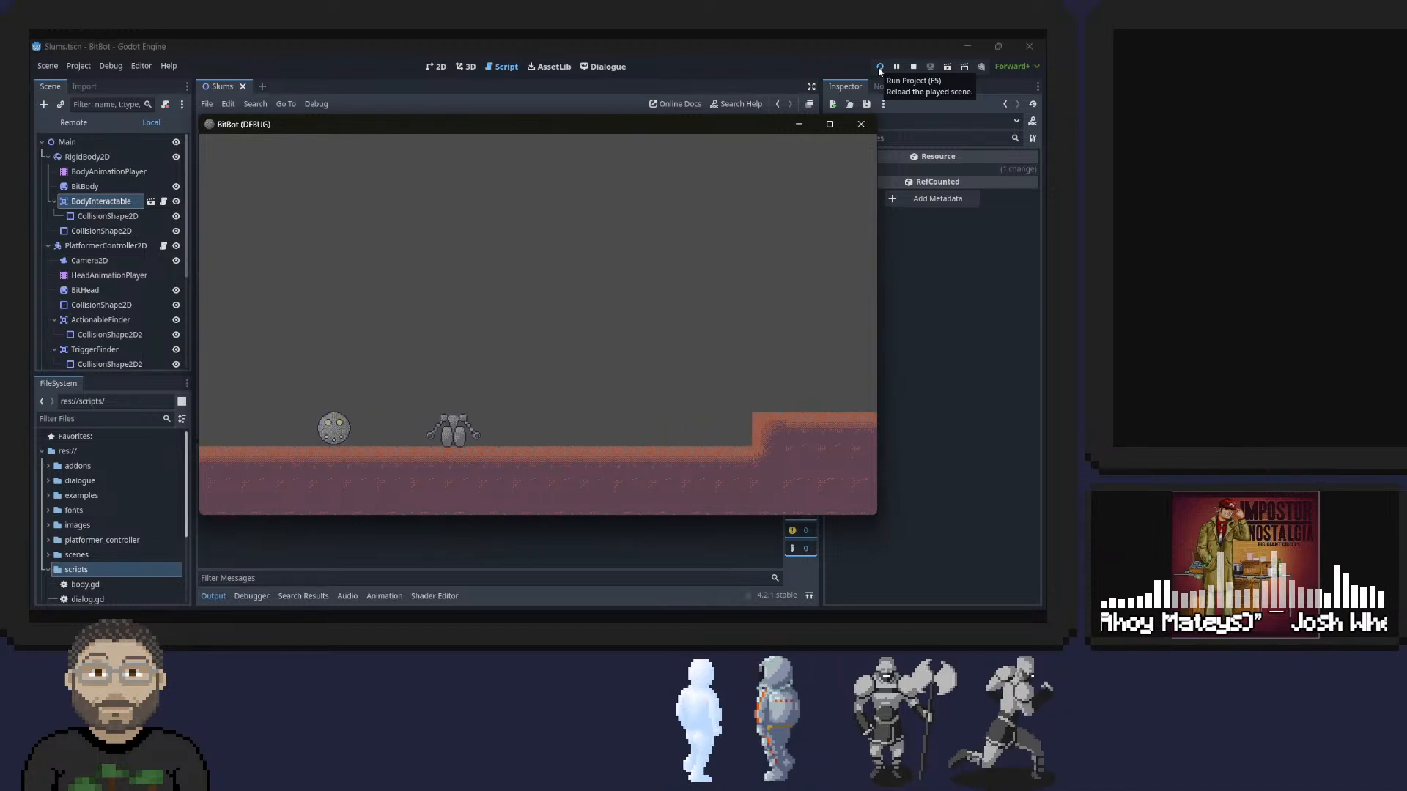
key("Right")
key("e")
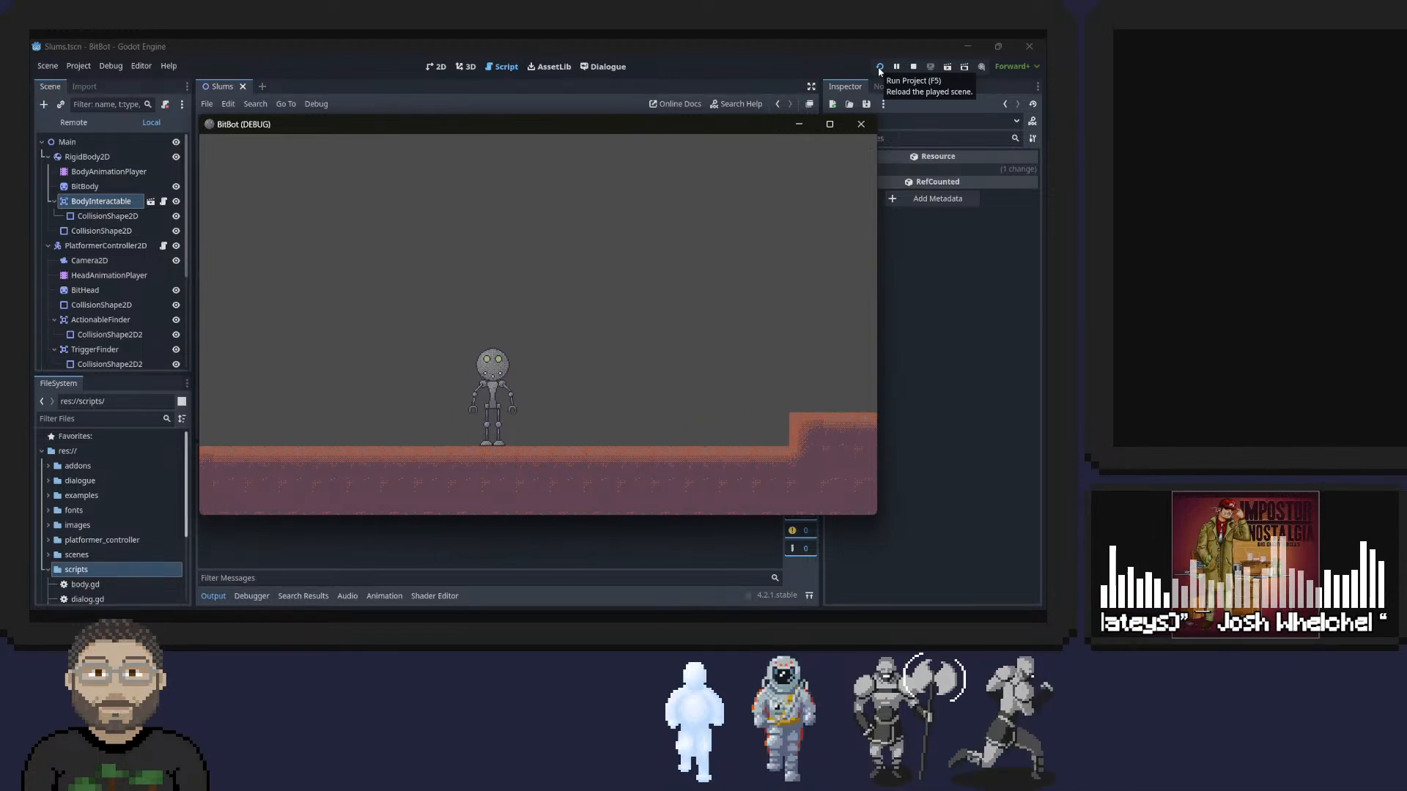
left_click(862, 124)
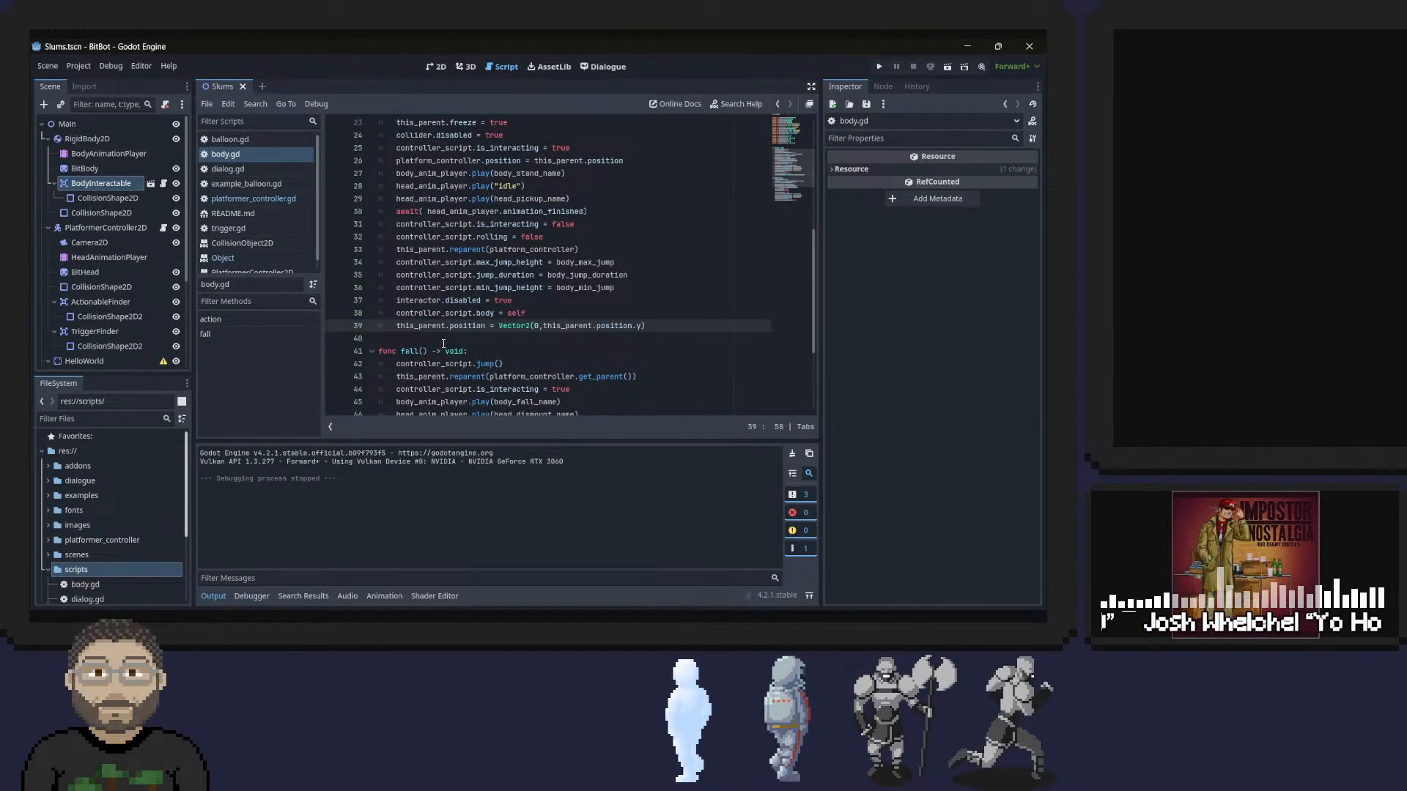
Remove the play("idle") call from head_anim_player in action() and enter play in its place.
scroll(502, 321, "up", 2)
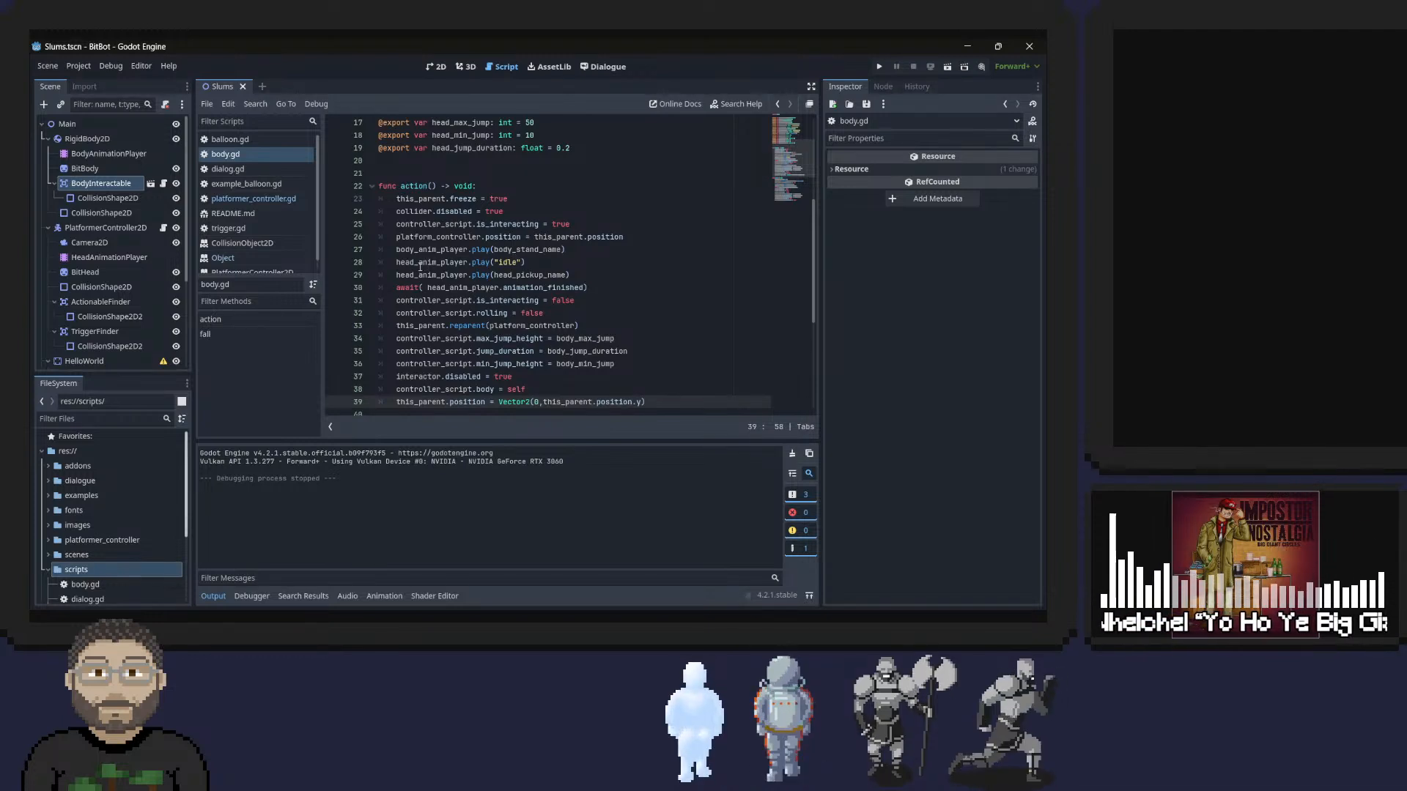
double_click(482, 262)
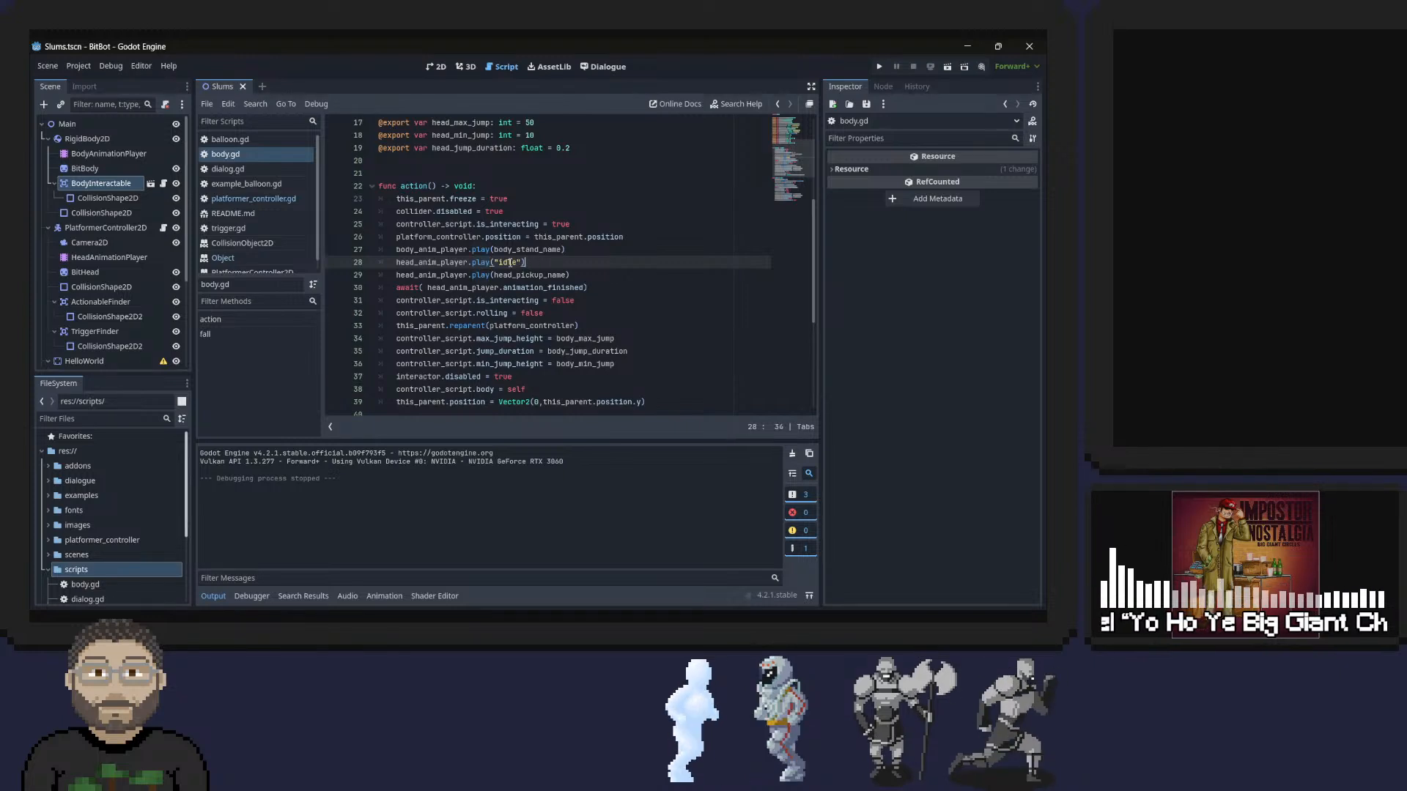
left_click_drag(525, 262, 471, 262)
key("BackSpace")
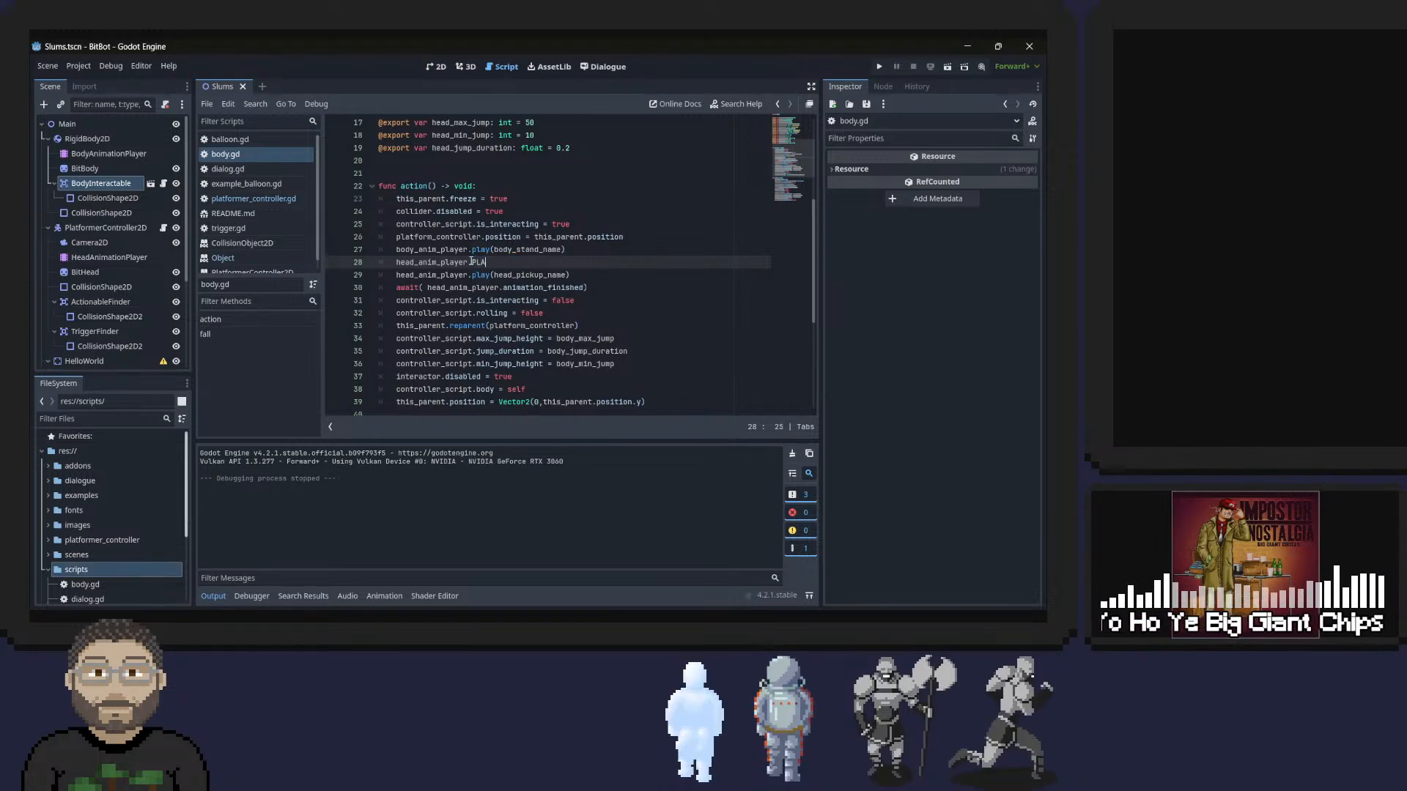
key("ctrl+space")
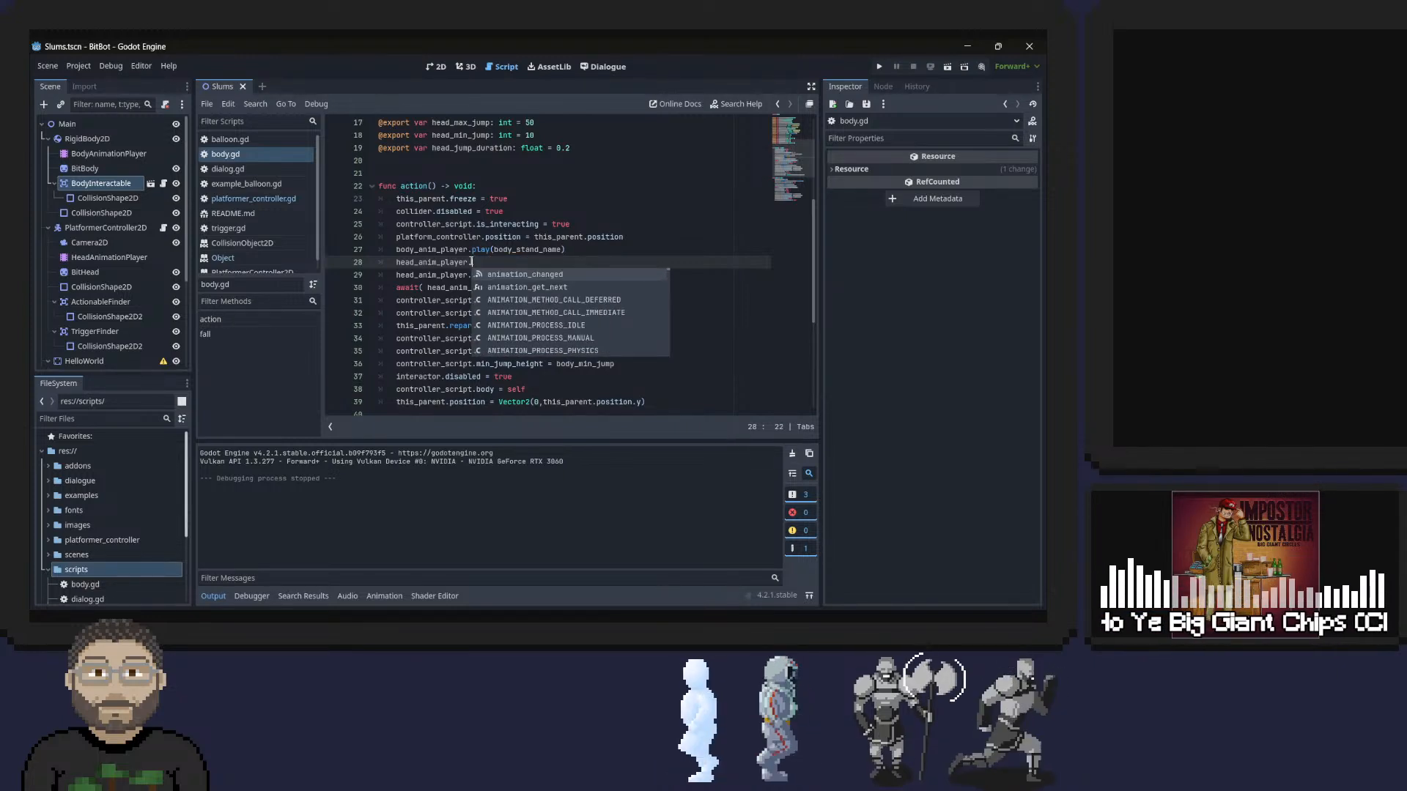
type("play")
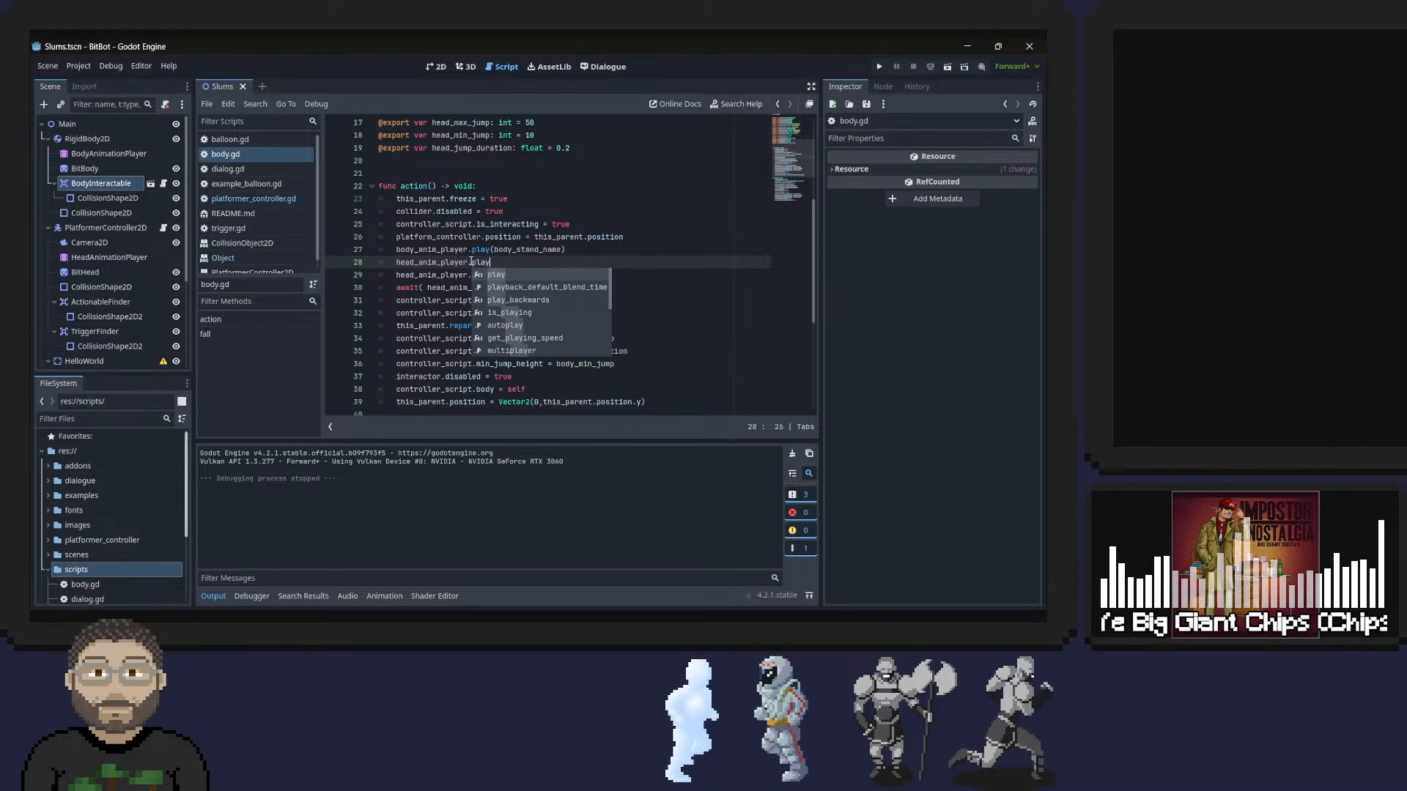
Change the unfinished head_anim_player call in action() to stop(), looking through the suggested methods.
key("Down")
key("Down")
key("Down")
key("Down")
key("Down")
key("Down")
key("Down")
key("Down")
key("Down")
key("Down")
key("Down")
key("Down")
key("Down")
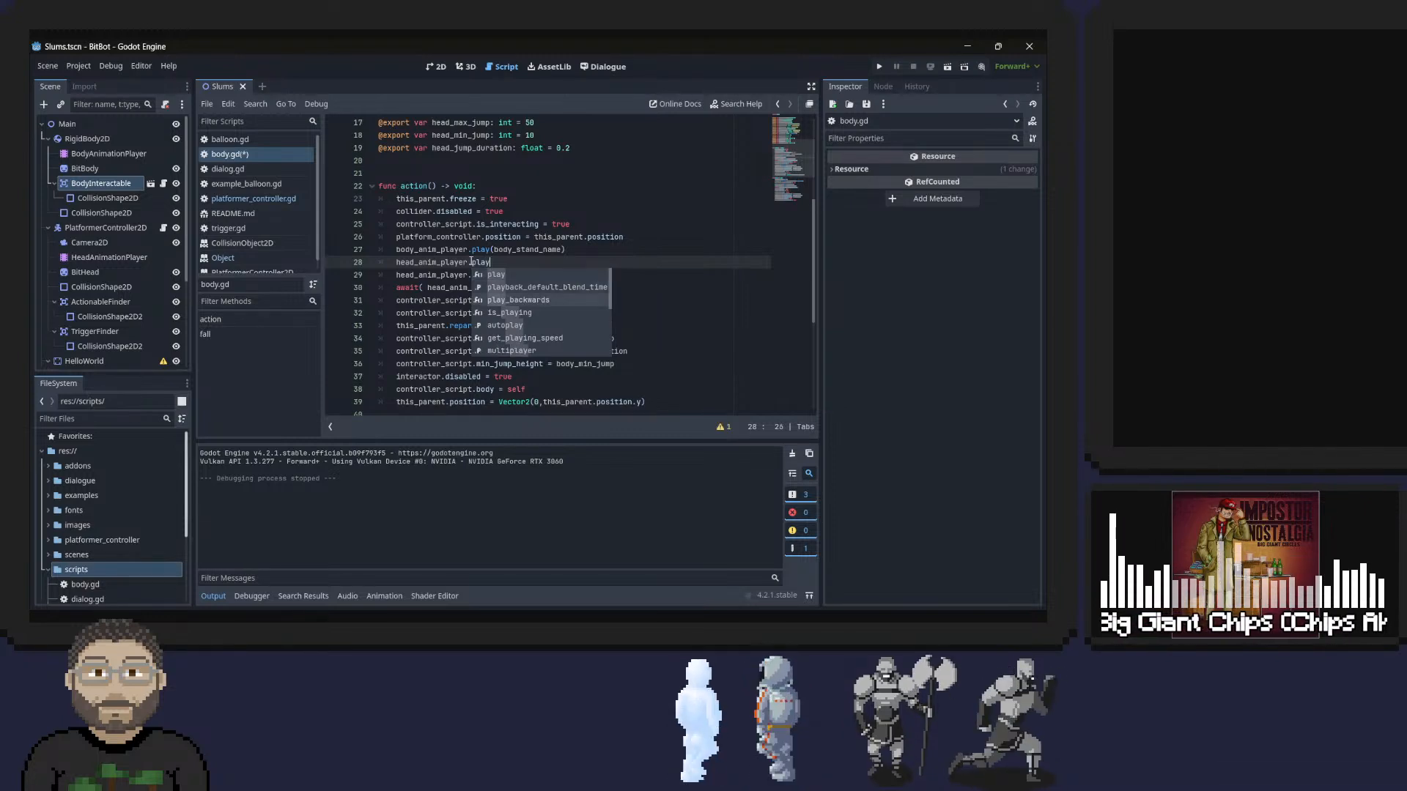
key("Down")
key("Down")
key("Down")
key("Down")
key("Down")
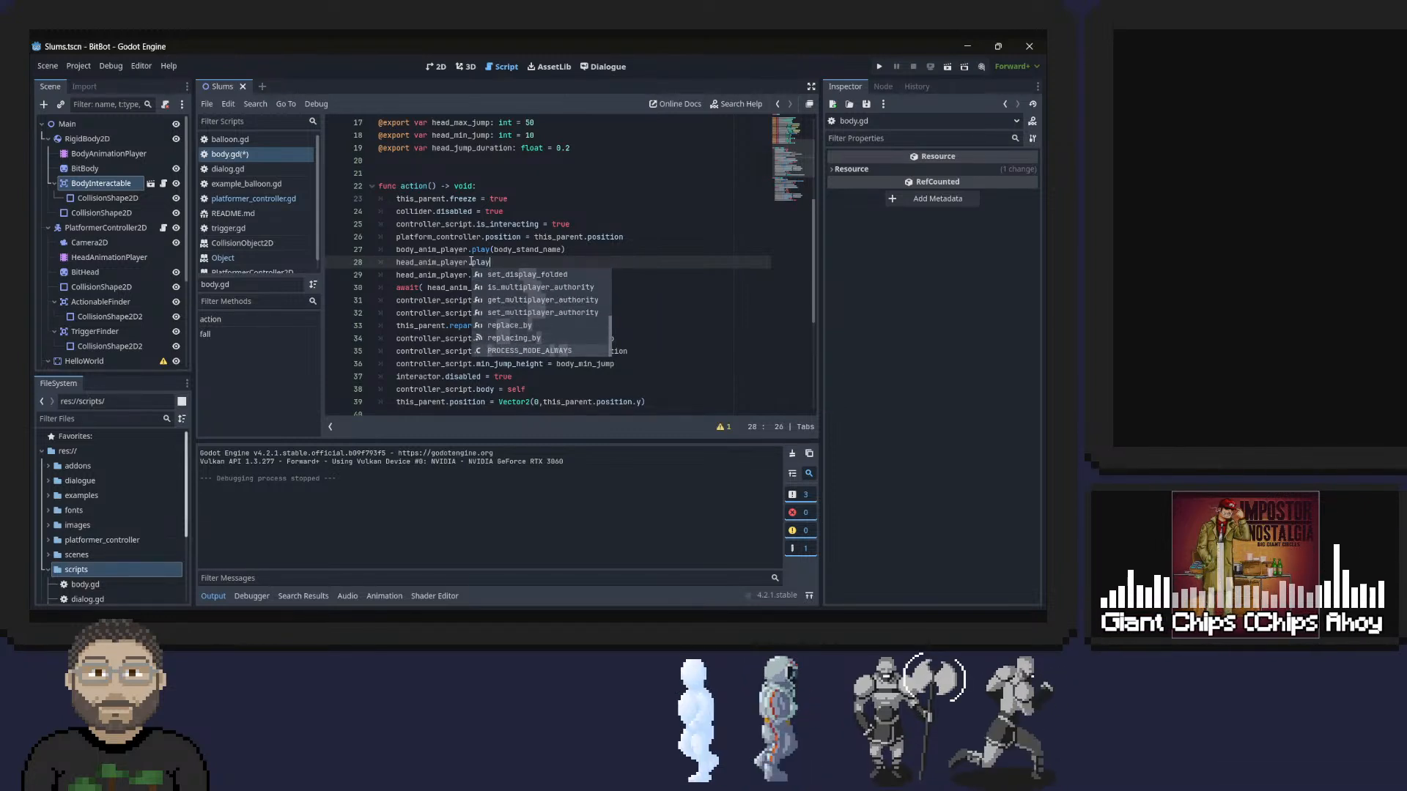
key("Up")
key("Up")
key("Down")
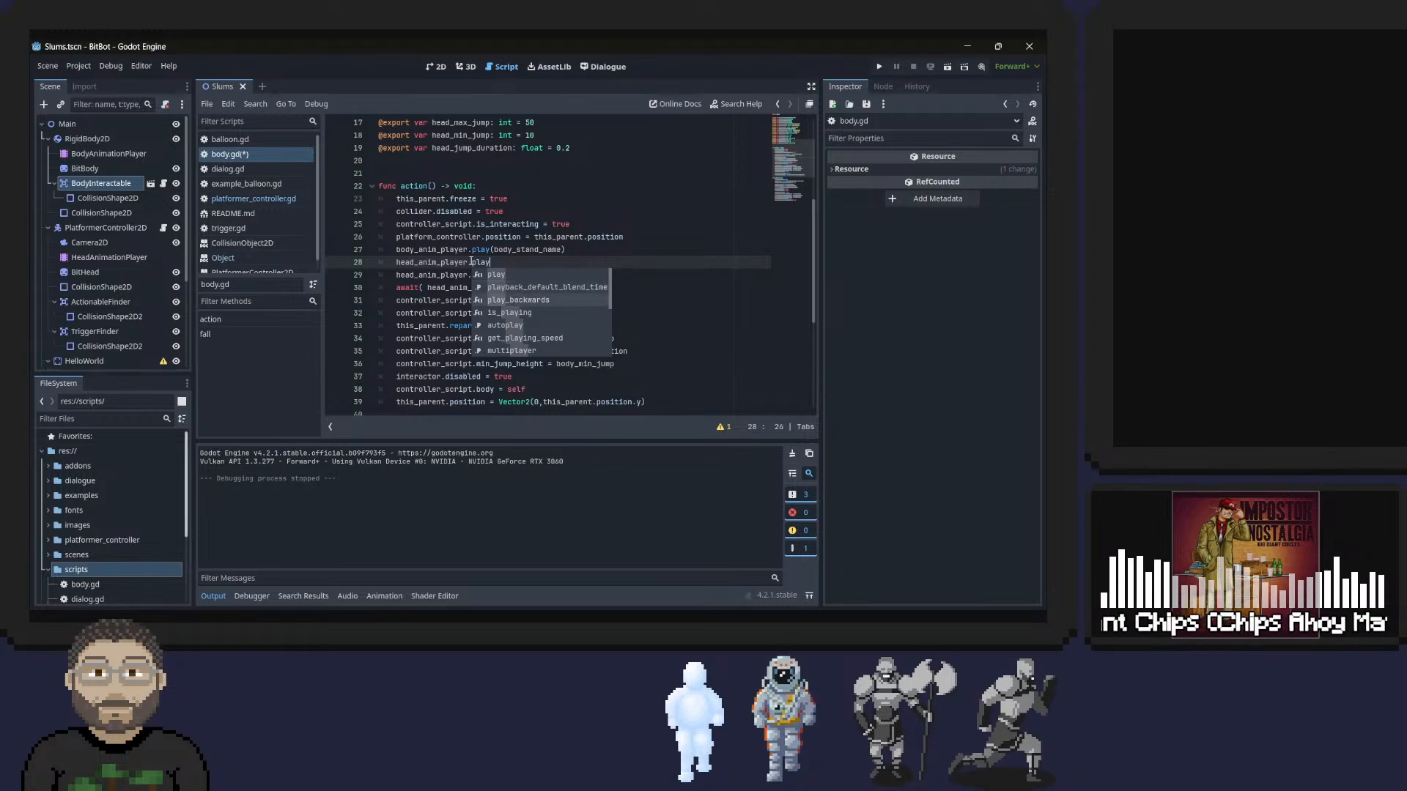
key("BackSpace")
key("BackSpace")
key("BackSpace")
key("BackSpace")
type("sto")
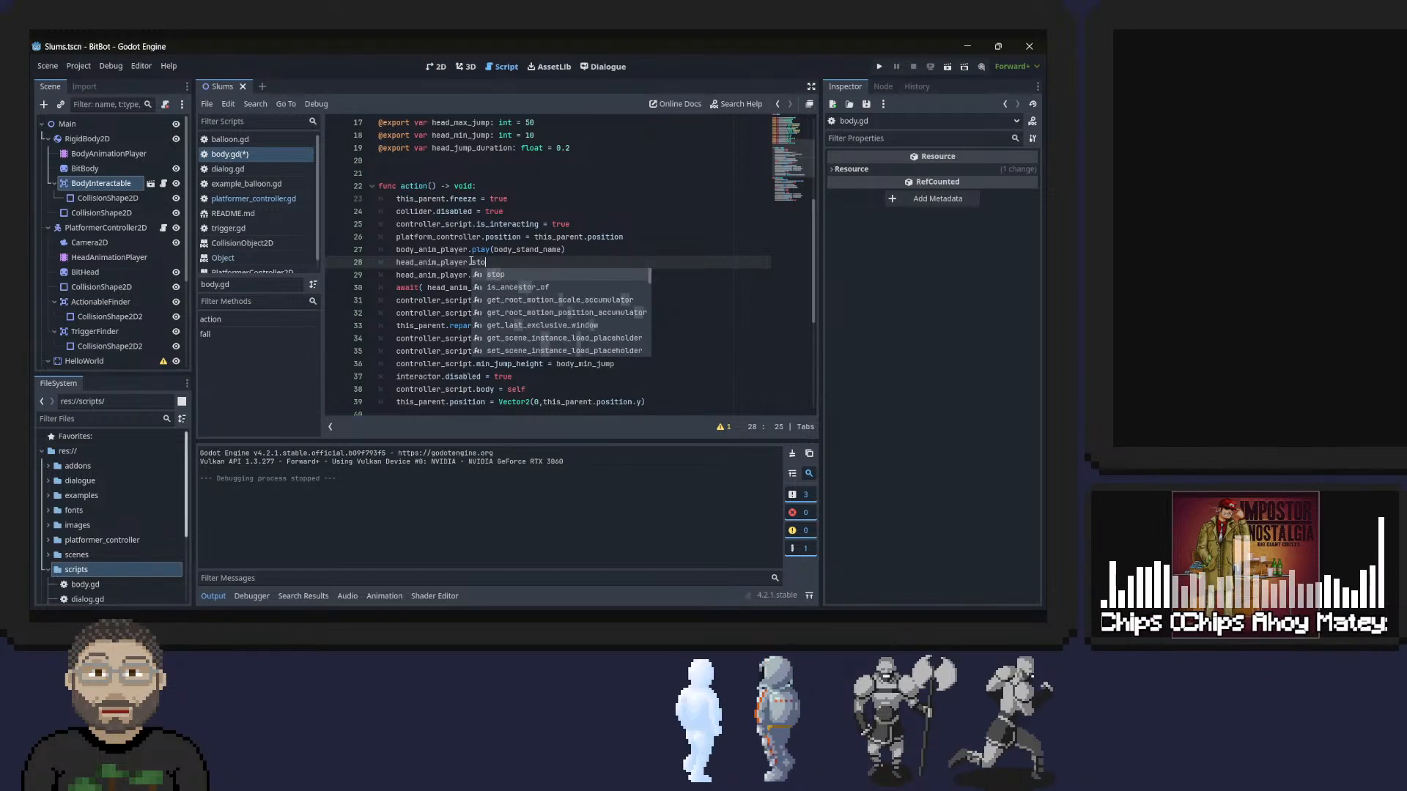
key("Return")
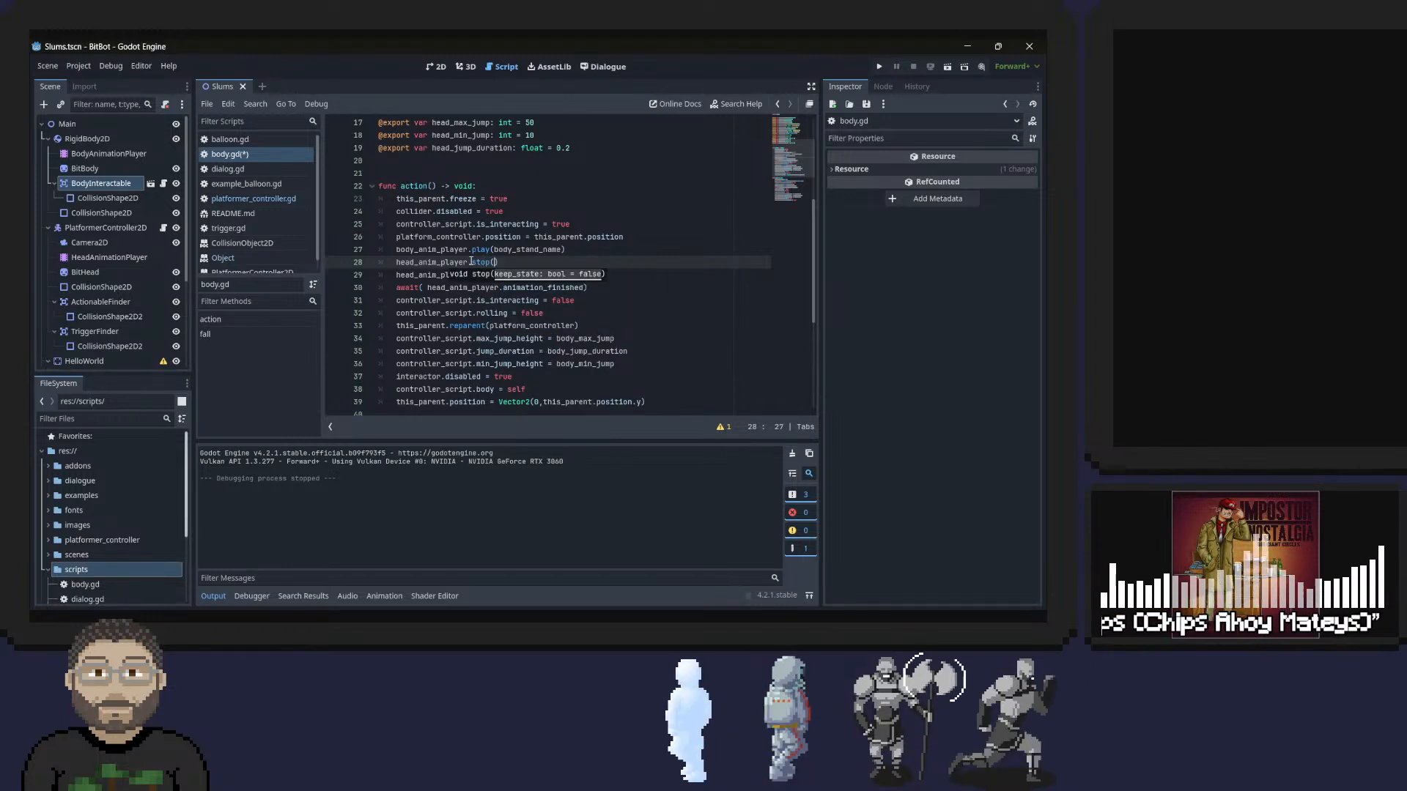
key("Return")
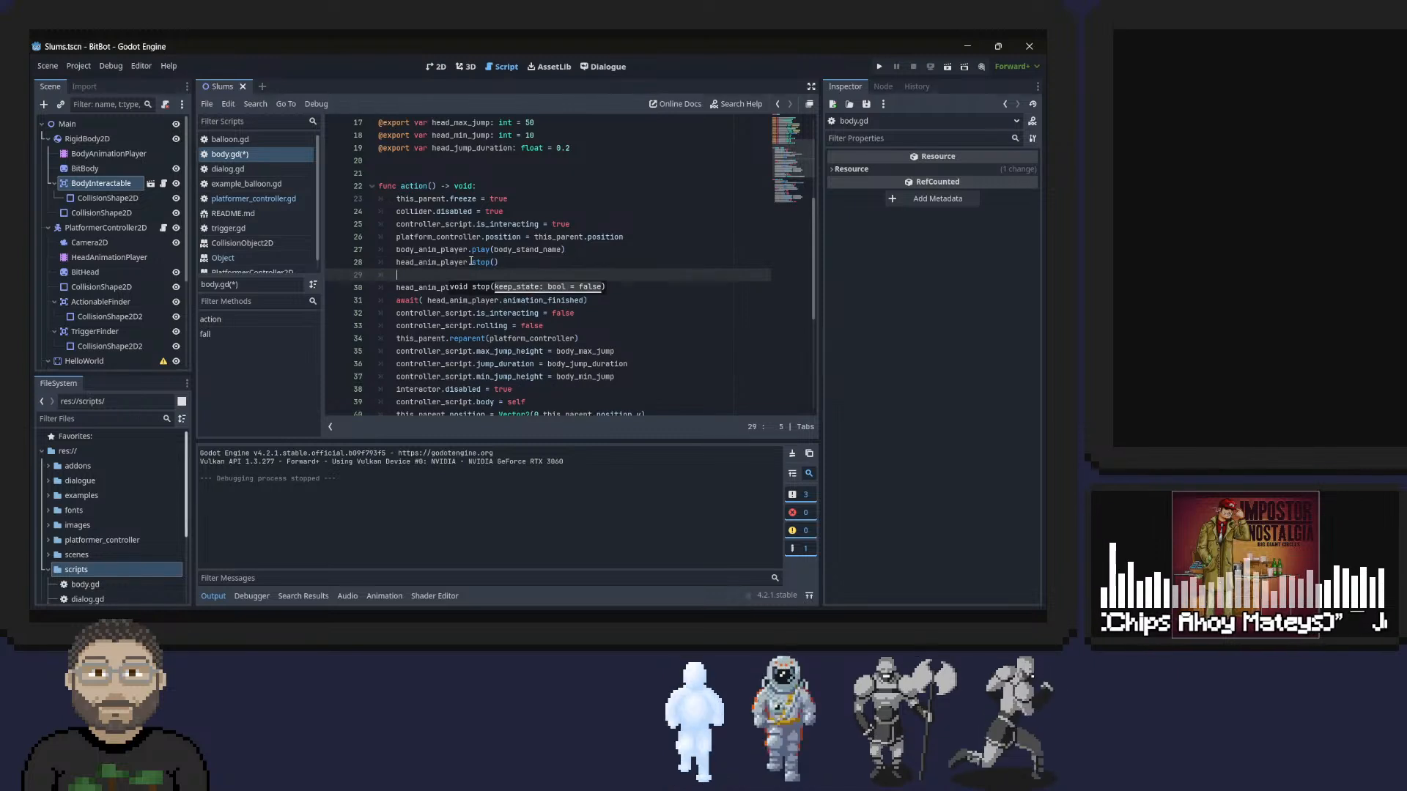
Duplicate the stop() line below itself, change the copy to head_anim_player.play("idle"), remove the blank line and save the script.
triple_click(471, 262)
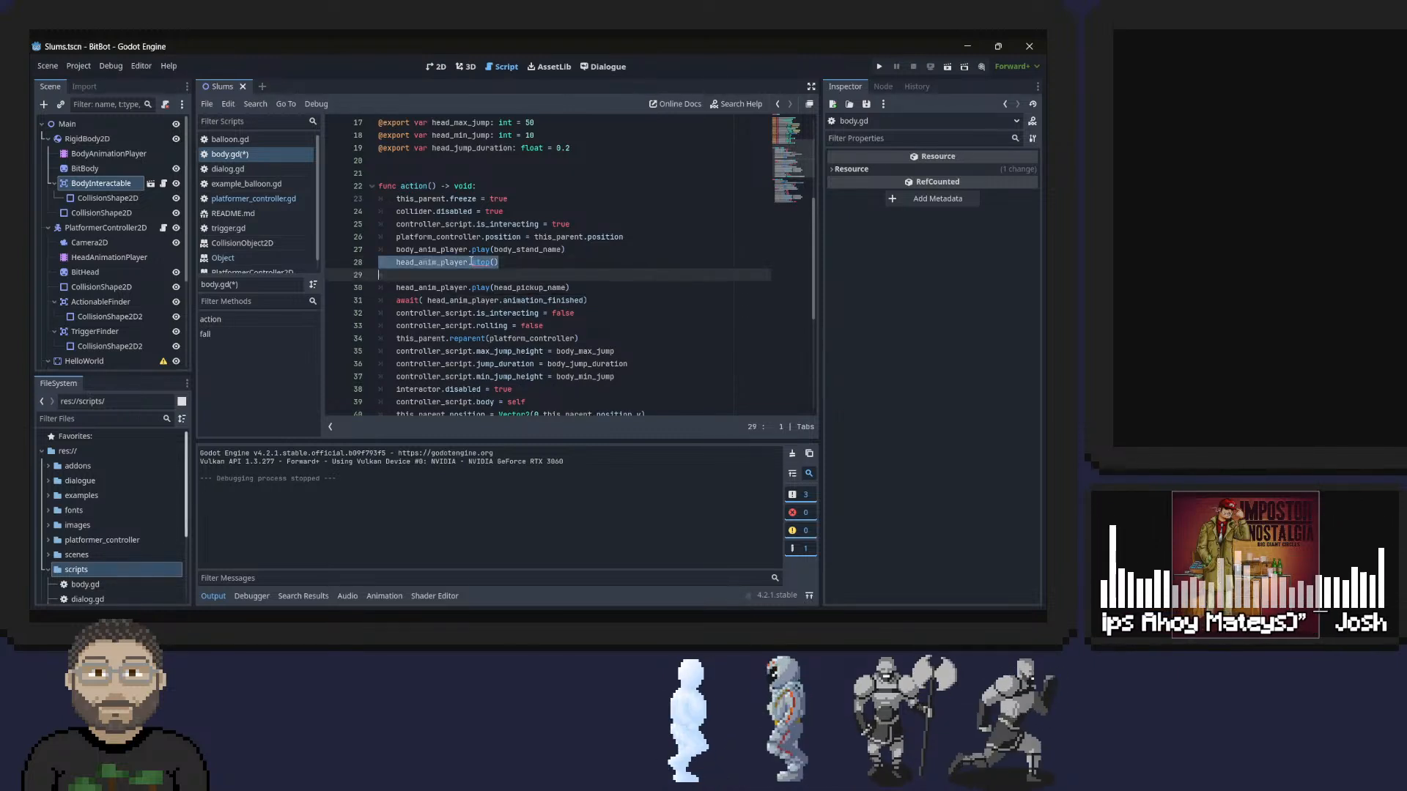
key("ctrl+c")
key("ctrl+v")
key("ctrl+v")
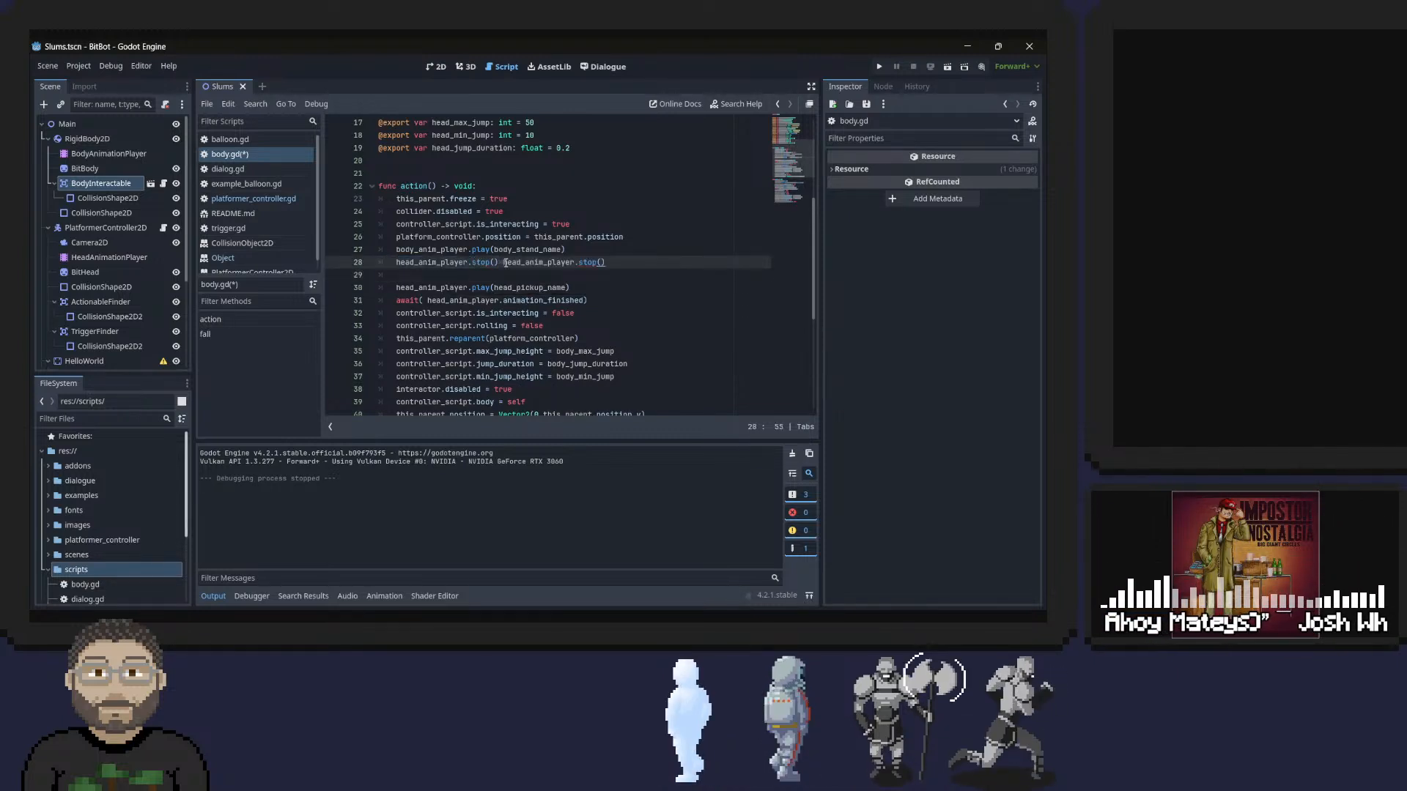
left_click(505, 259)
key("Return")
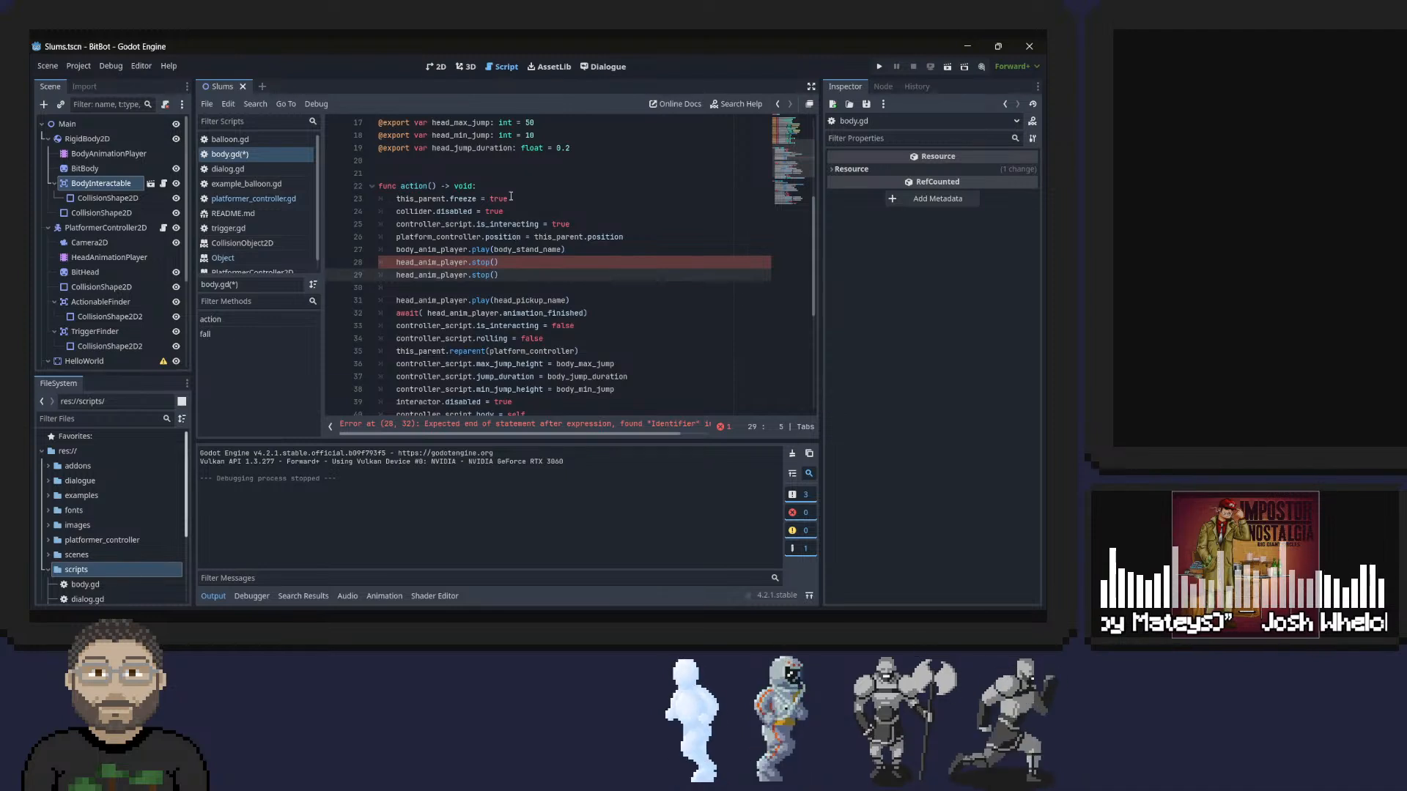
double_click(480, 275)
type("play")
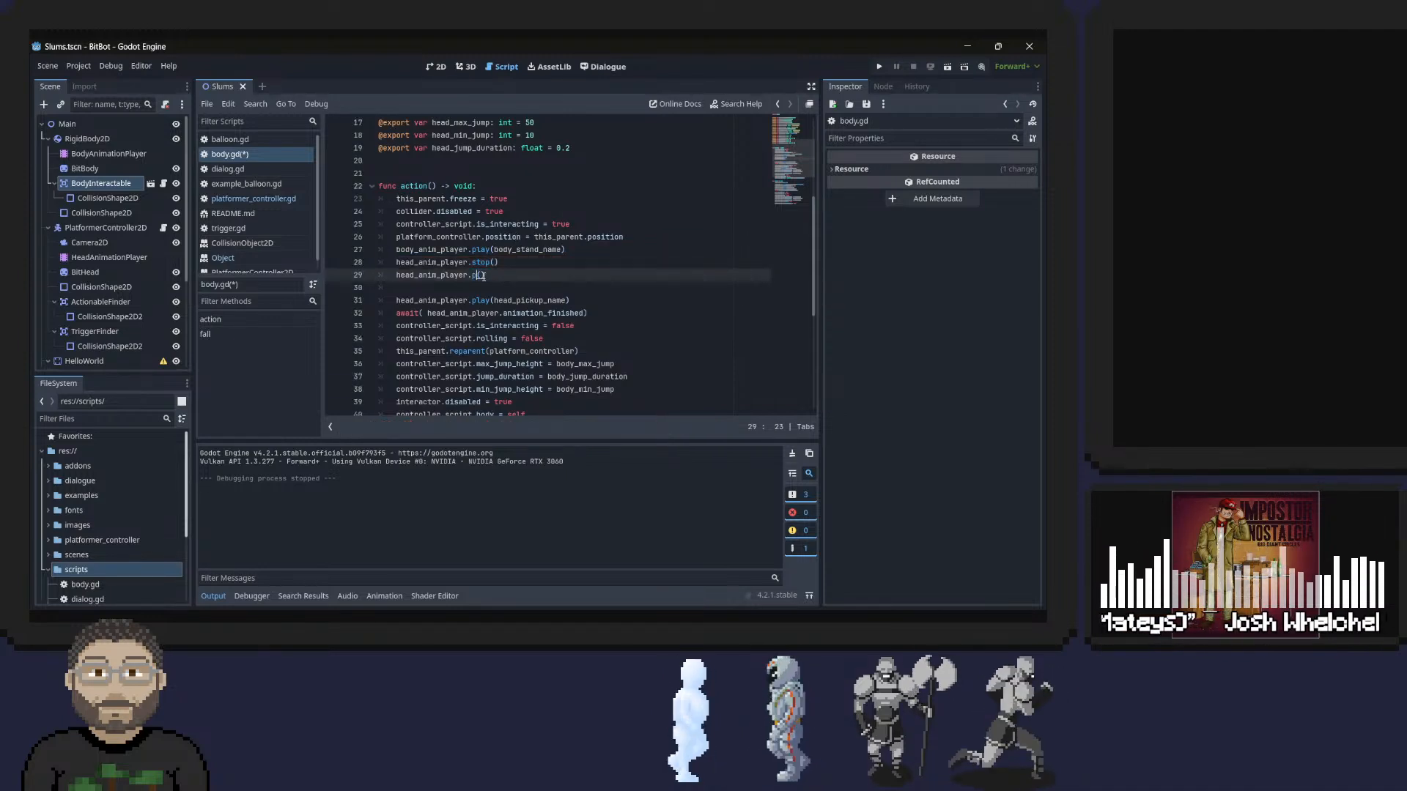
key("Right")
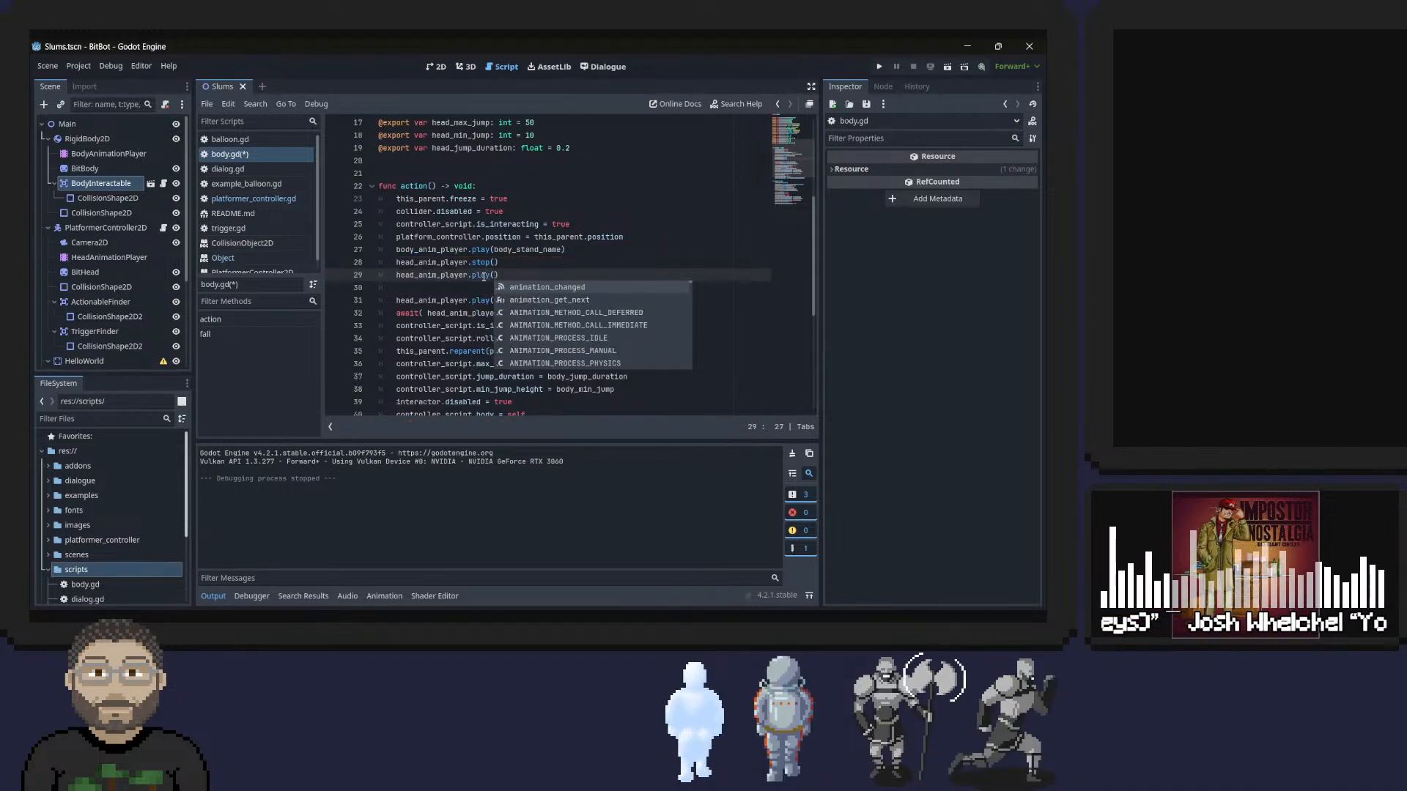
type("\"idle")
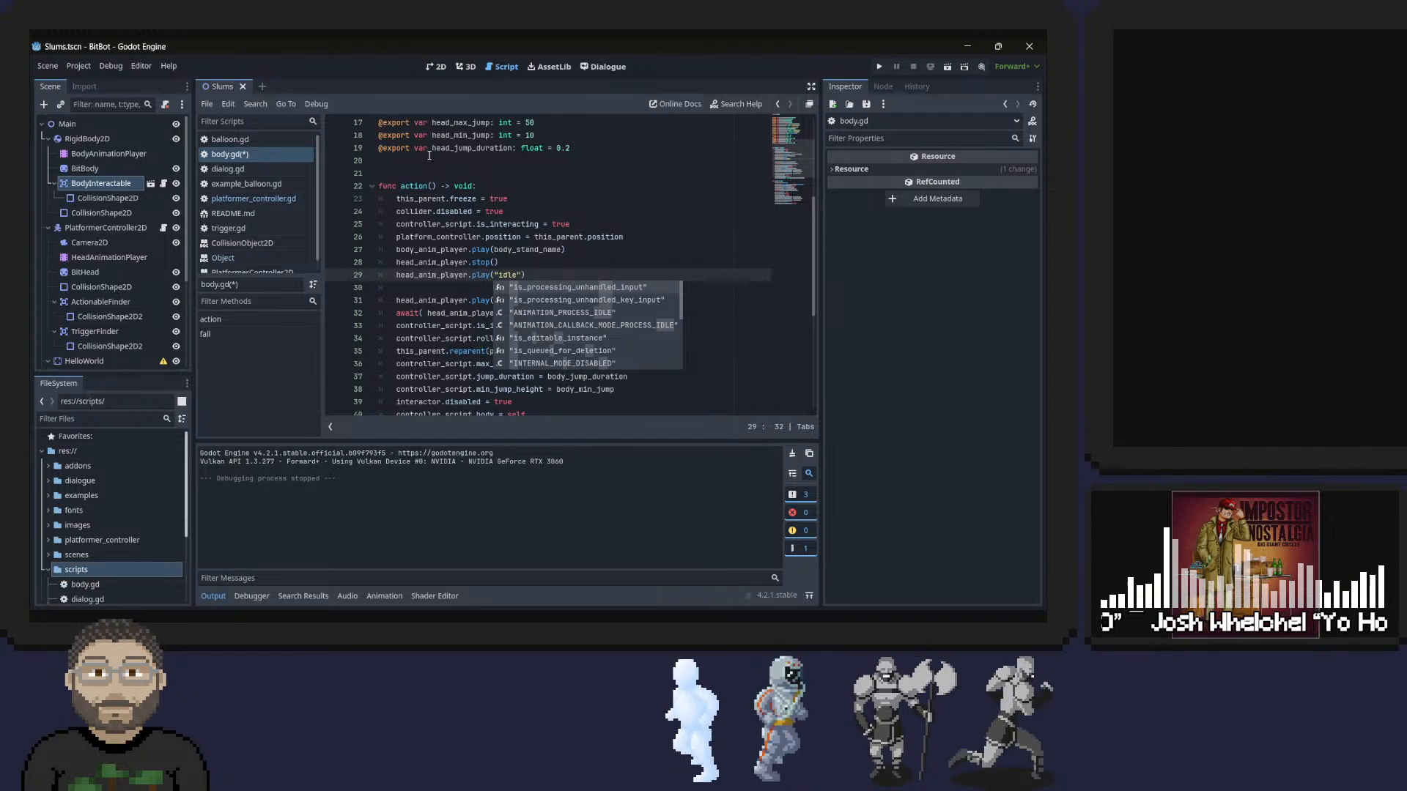
triple_click(416, 290)
left_click(418, 288)
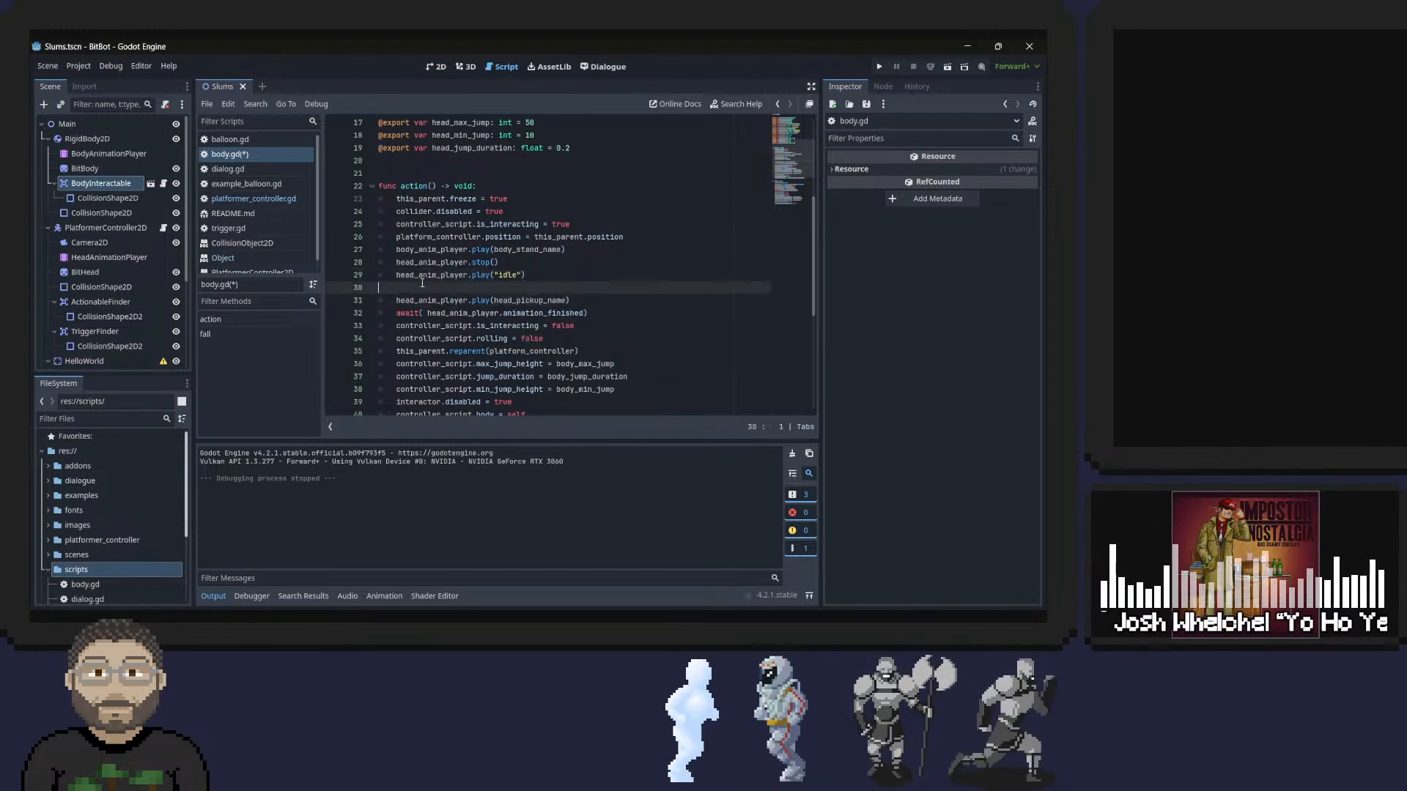
key("BackSpace")
key("BackSpace")
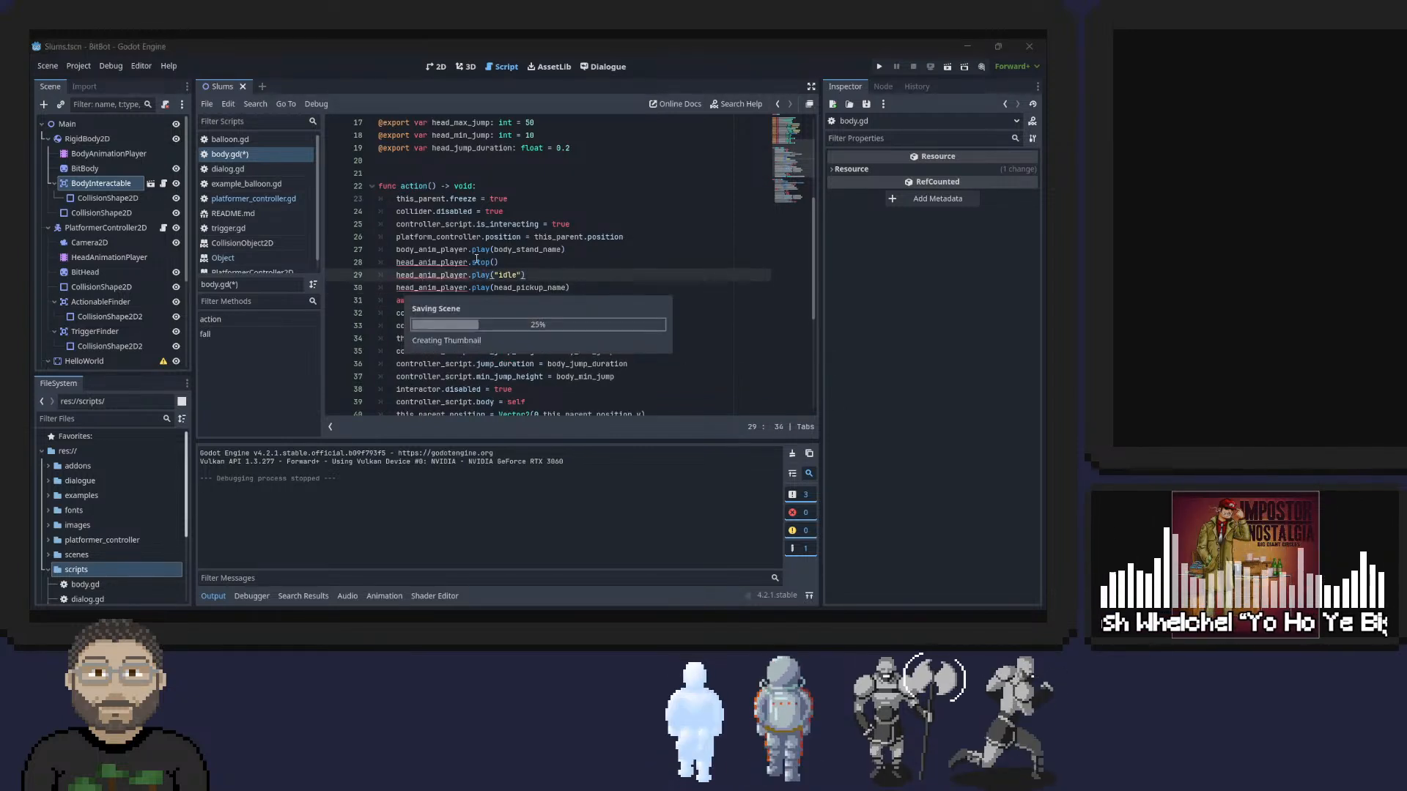
key("ctrl+s")
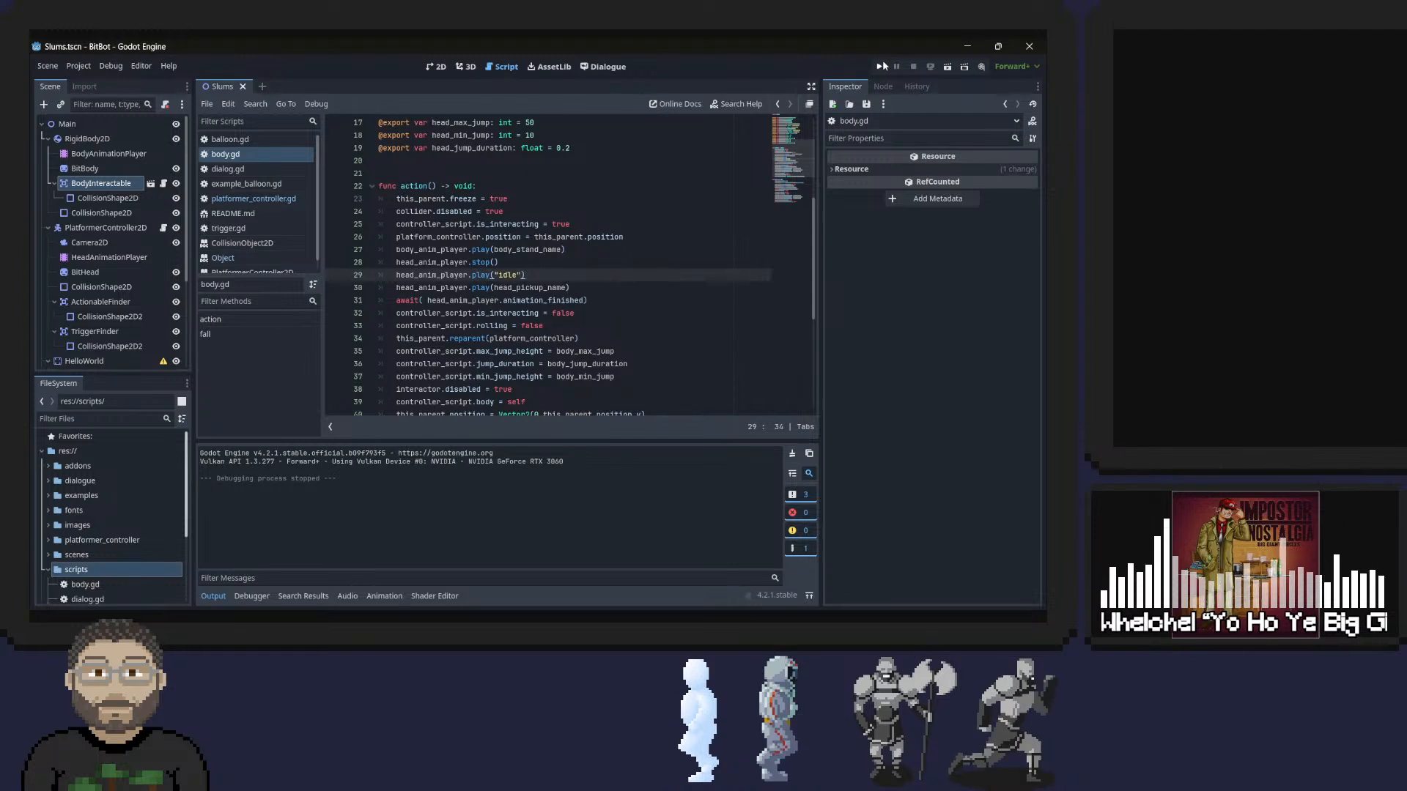
Run the project and test picking up the body, walking, and jumping around the red block and ledge.
left_click(882, 66)
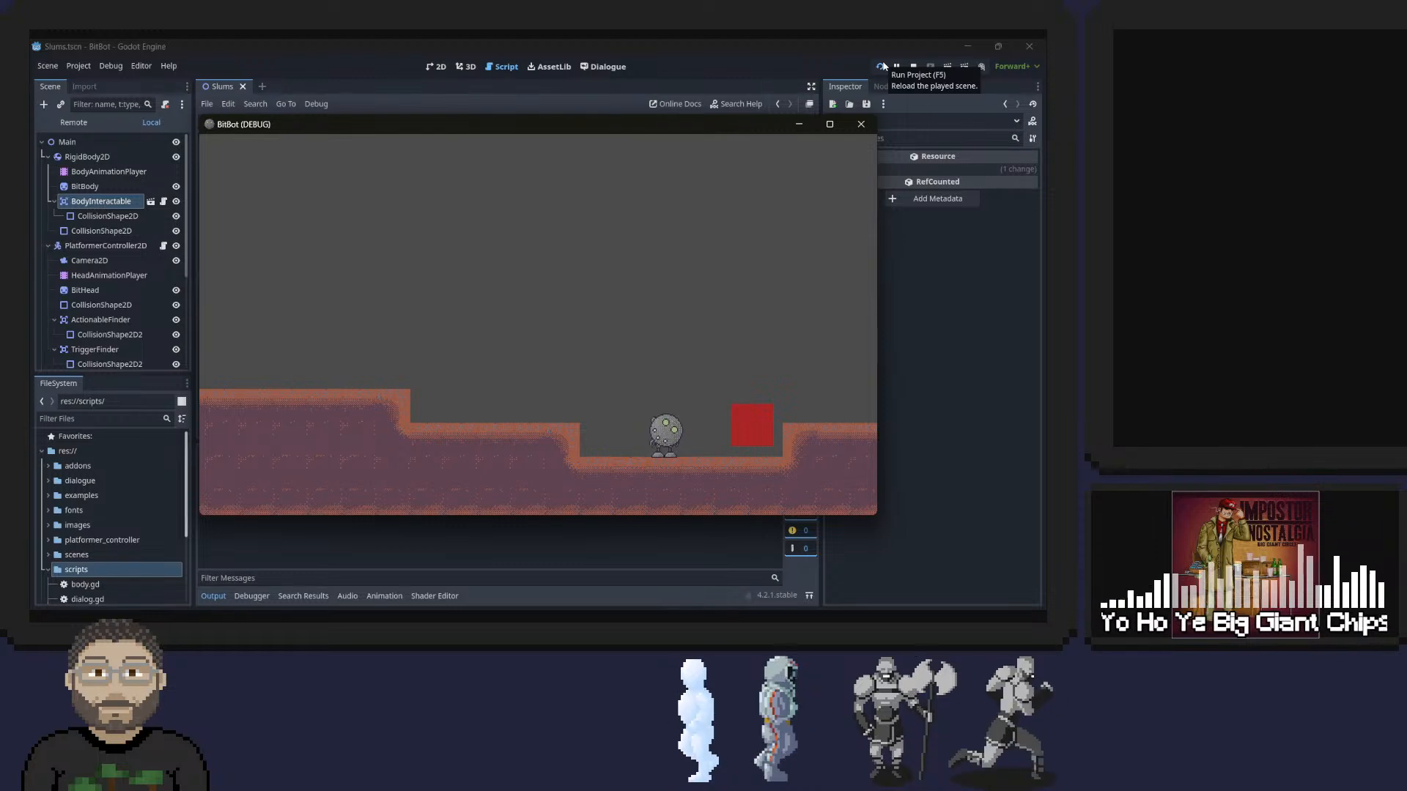
key("d")
key("space")
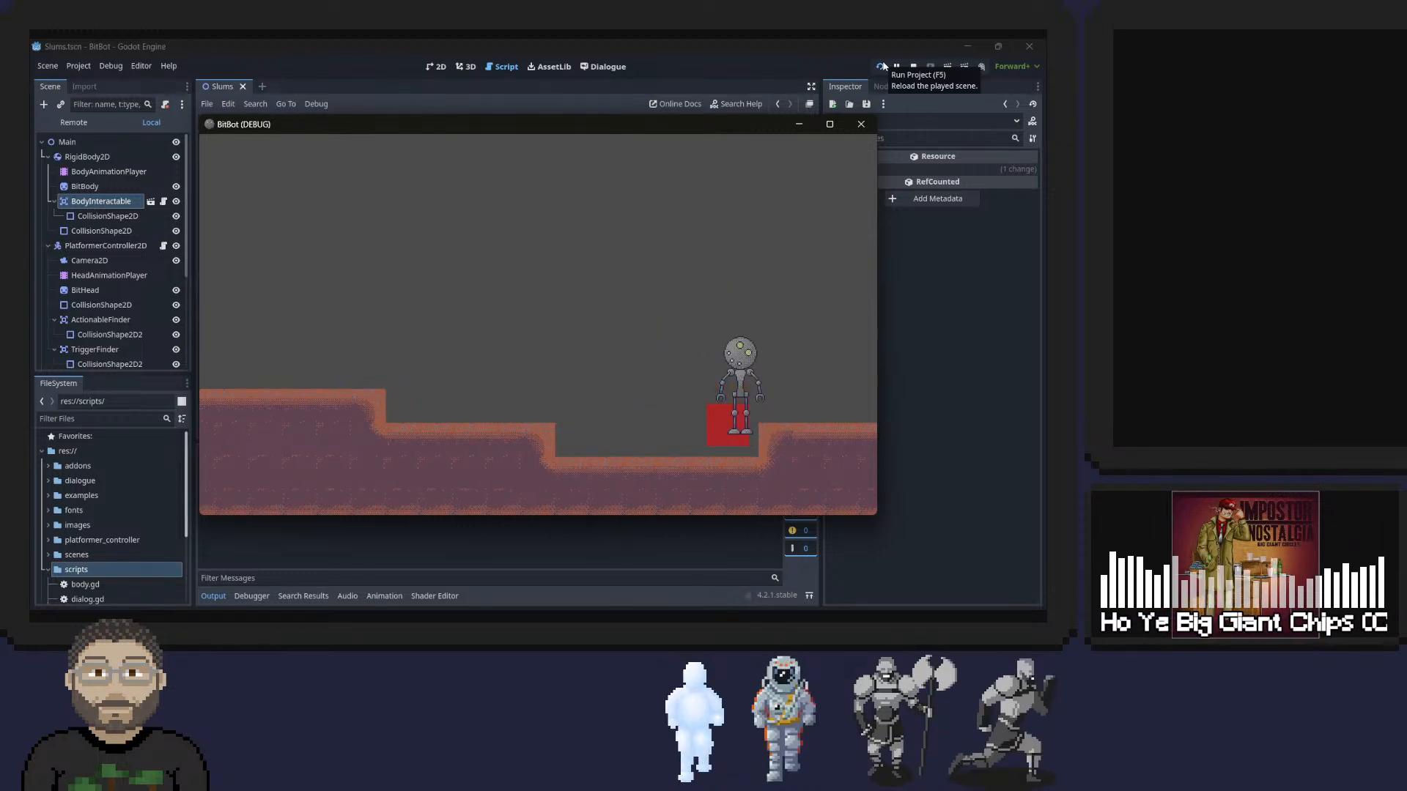
key("space")
key("a")
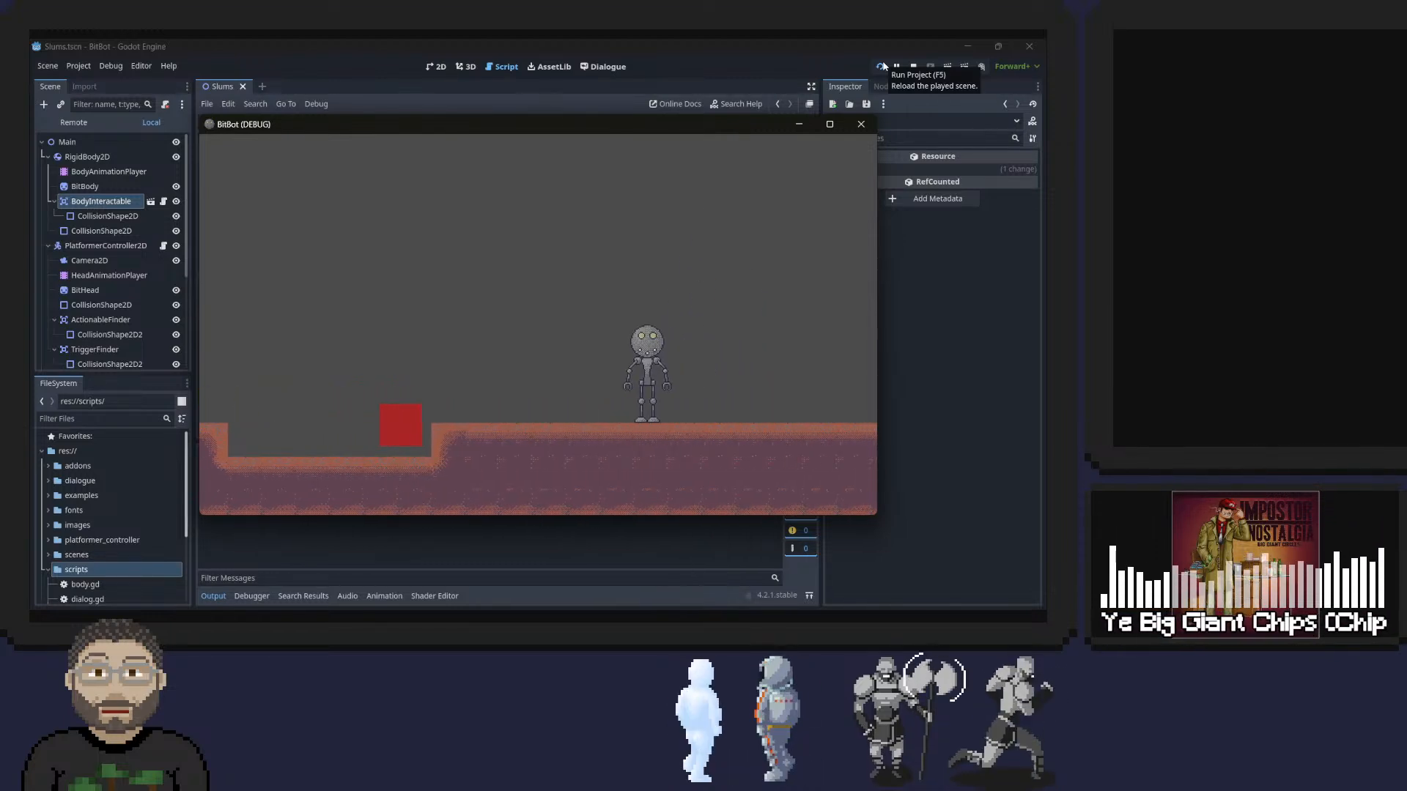
key("d")
key("space")
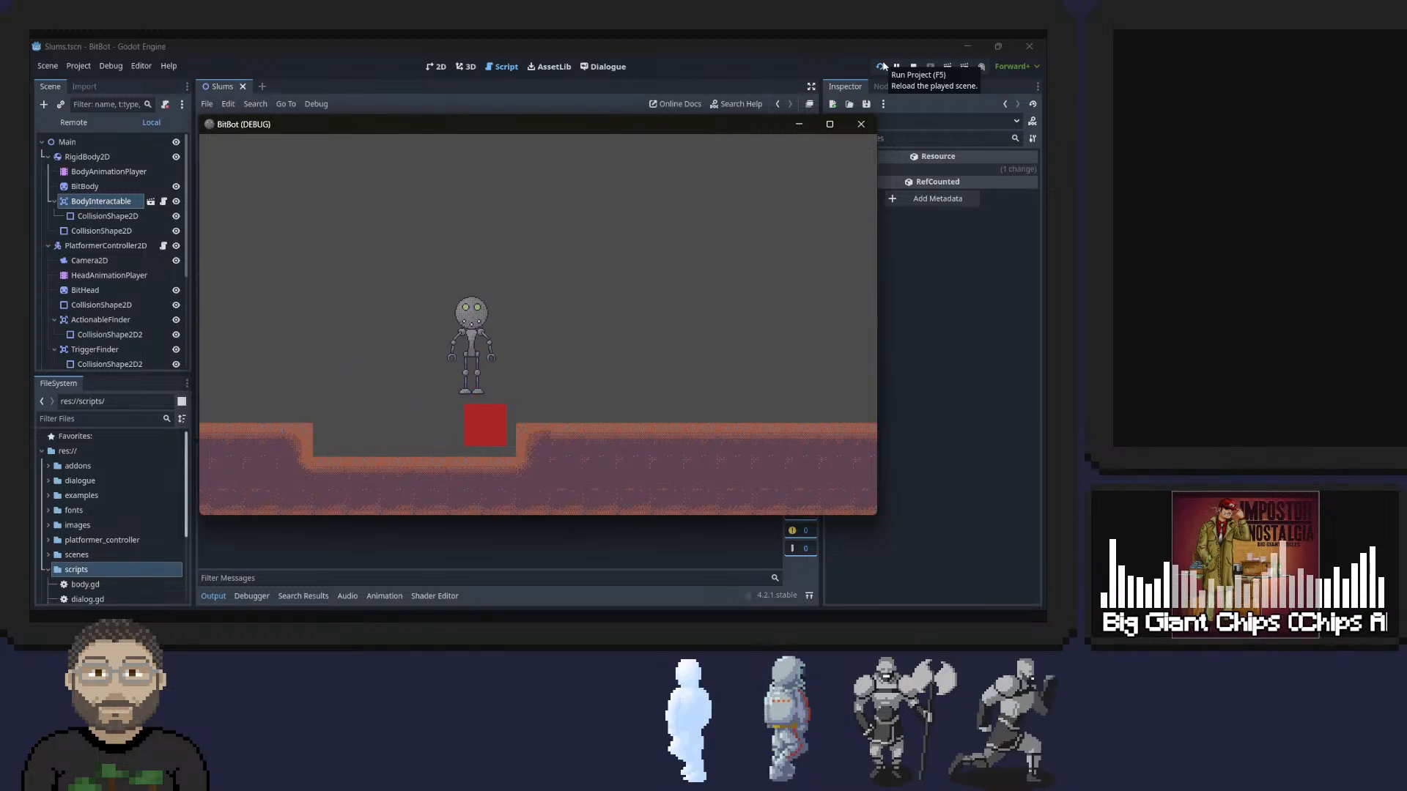
Dismount on the ledge, roll the head away and back, pick up the body again and walk it forward.
key("e")
key("d")
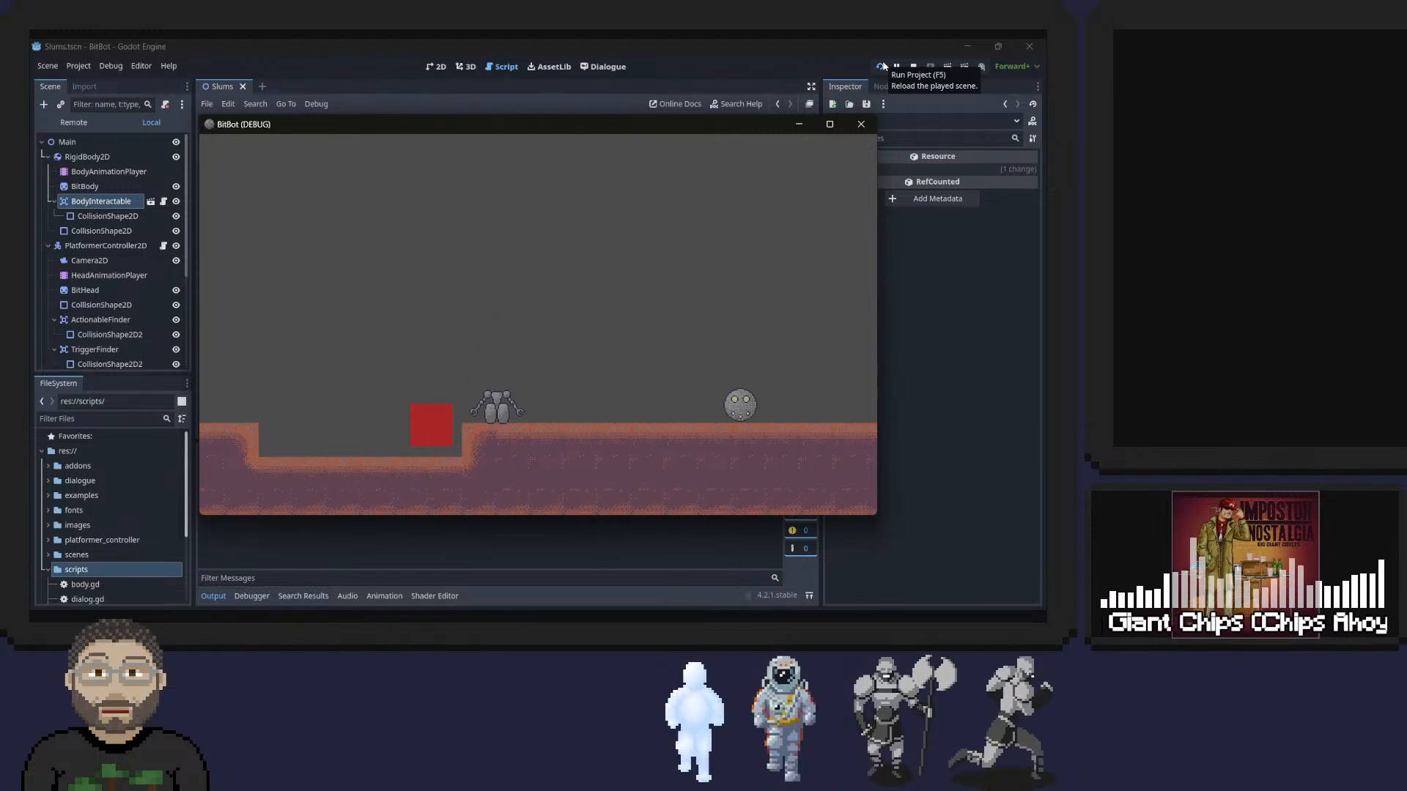
key("a")
key("e")
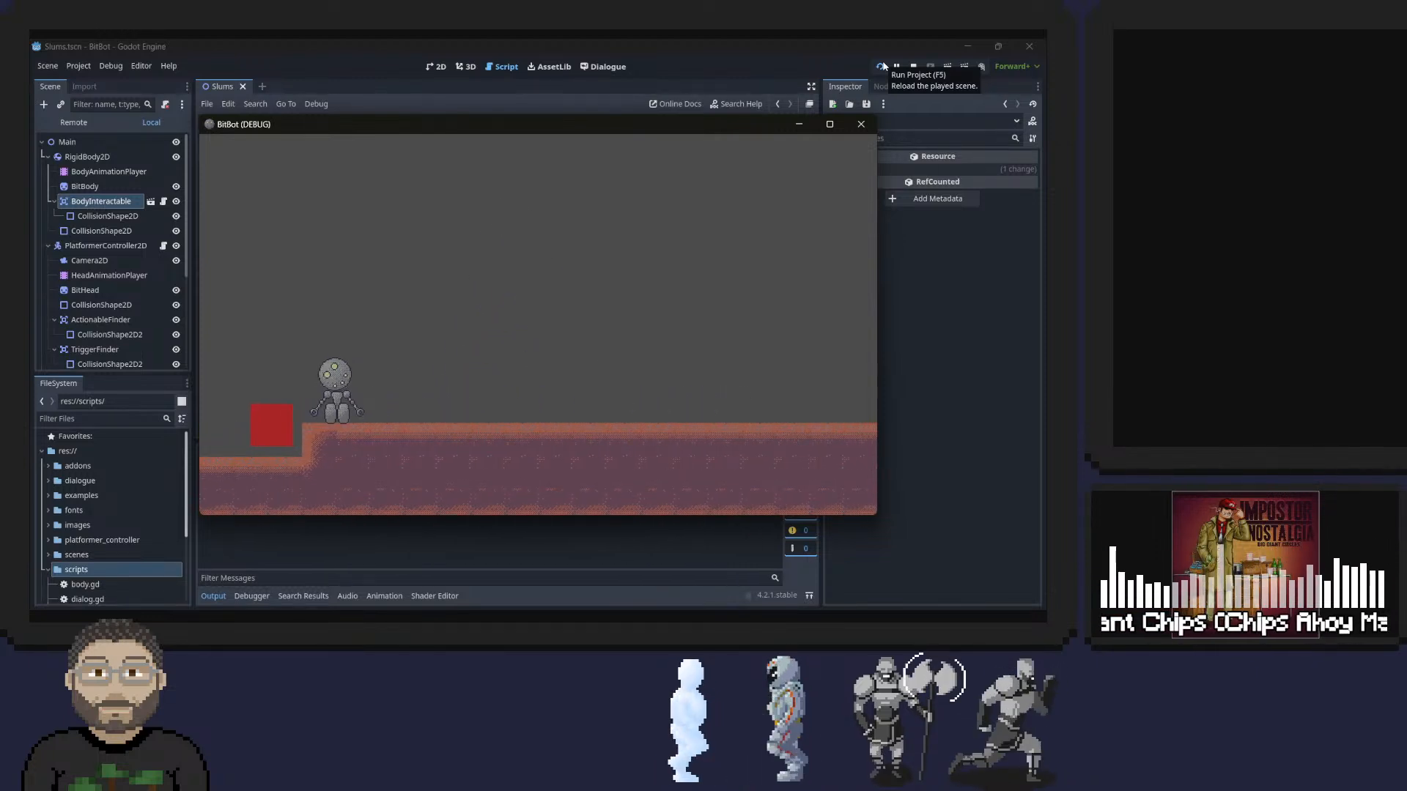
key("d")
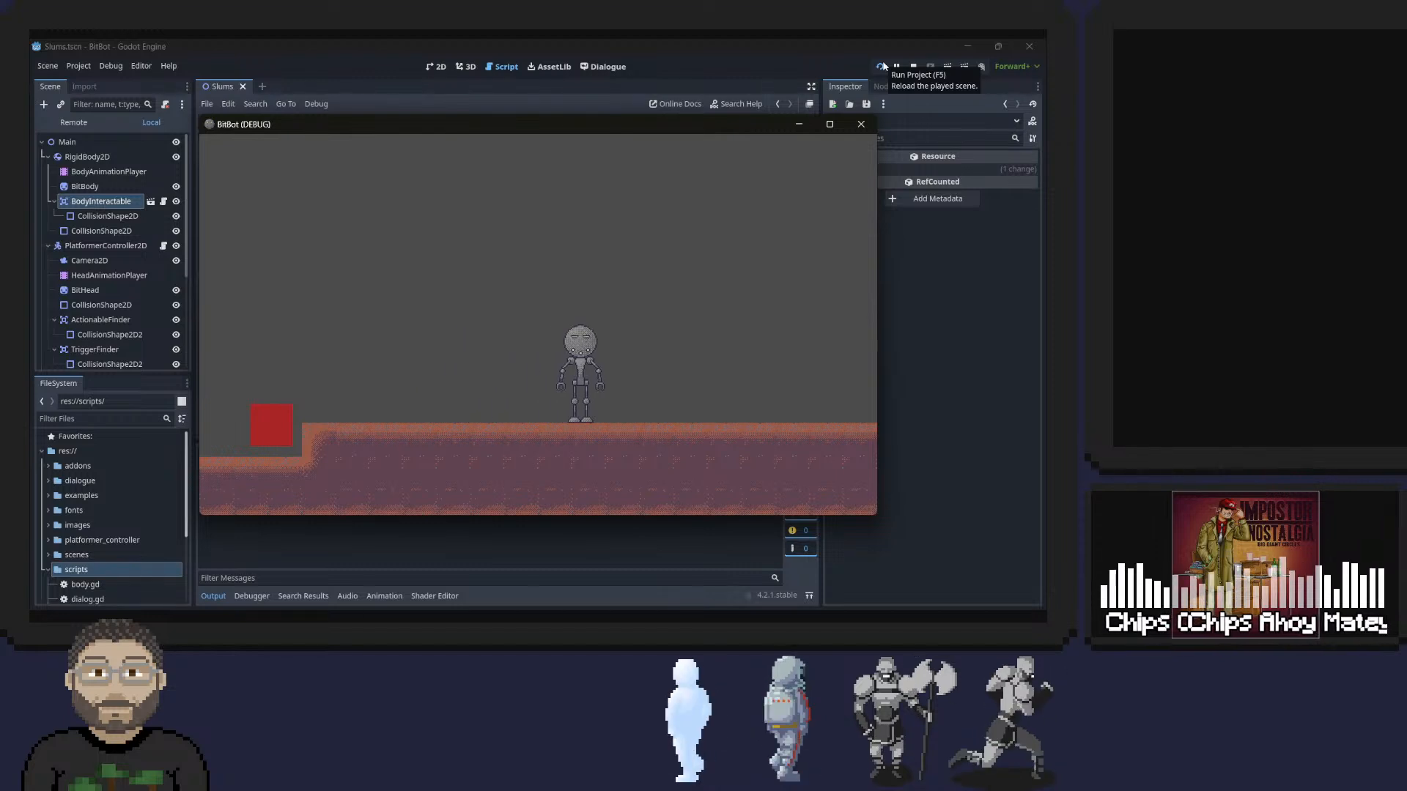
Repeatedly dismount and pick up the body from both sides to check the head's rotation during pickup.
key("e")
key("d")
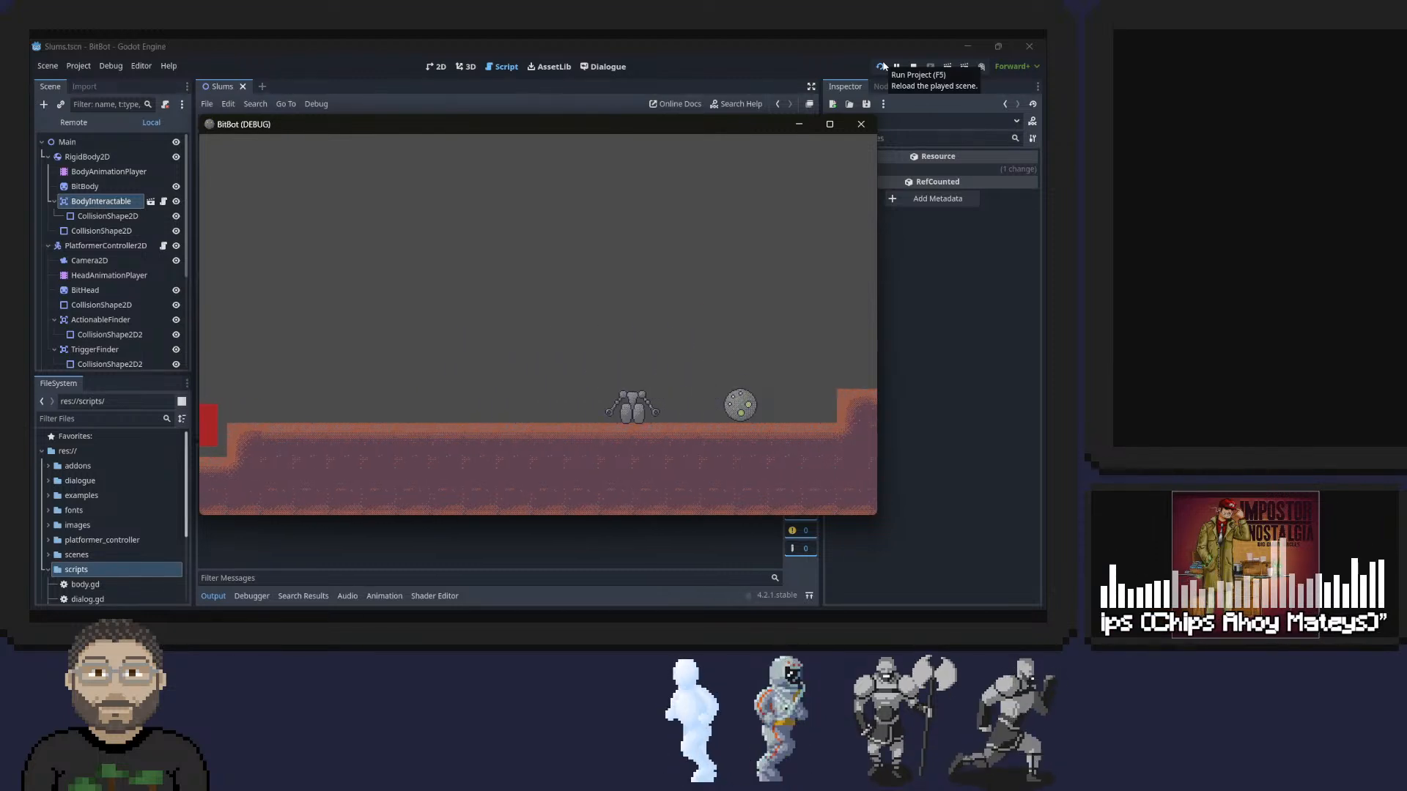
key("a")
key("e")
key("e")
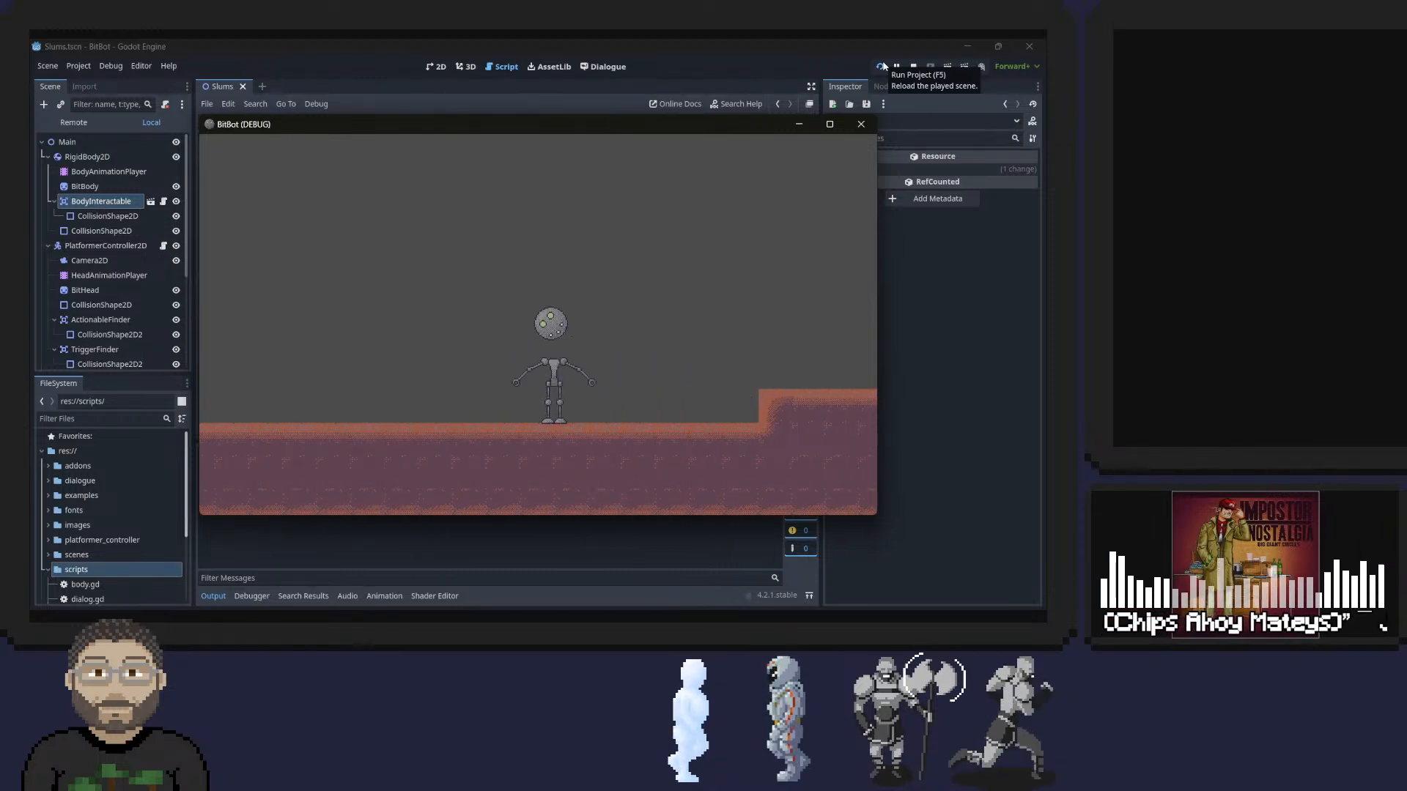
key("a")
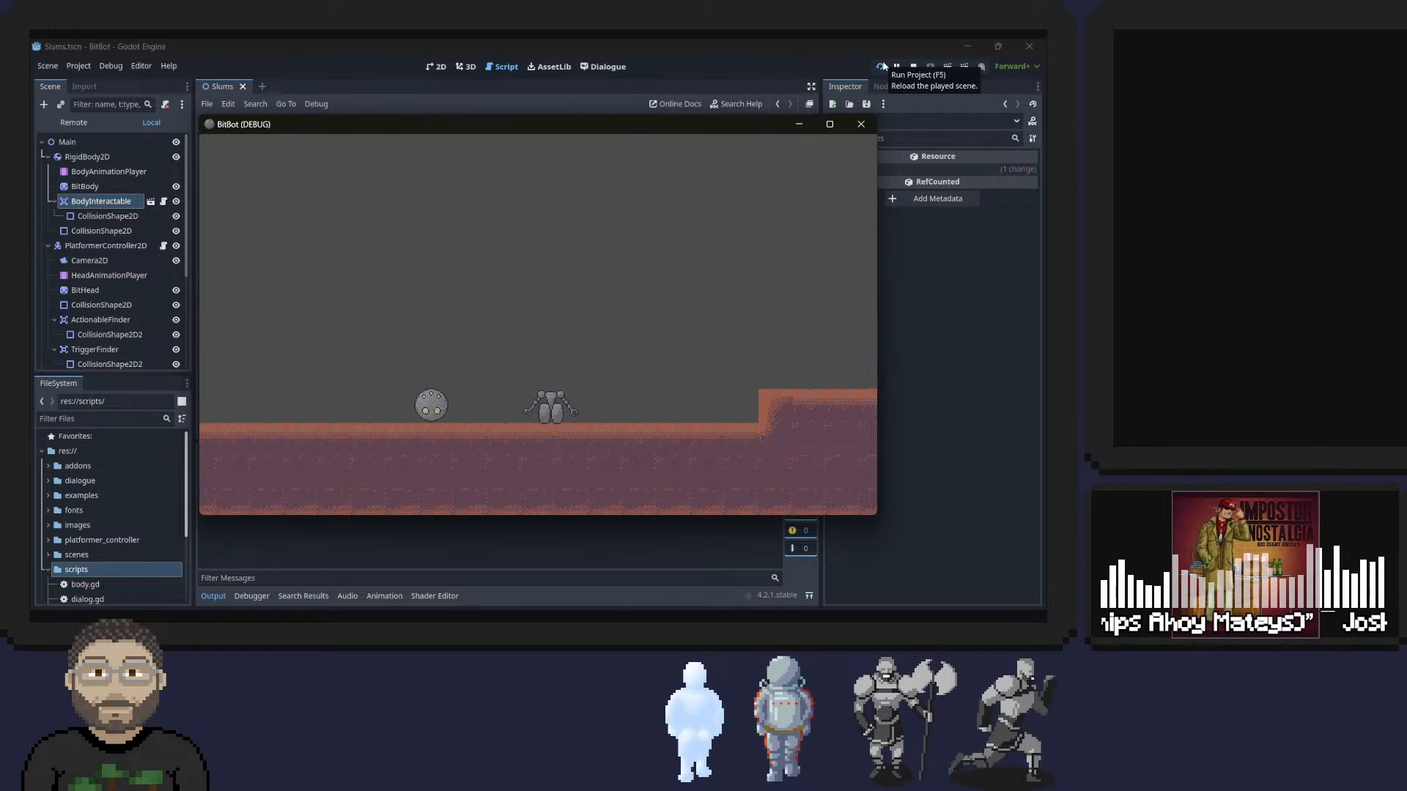
key("d")
key("e")
key("e")
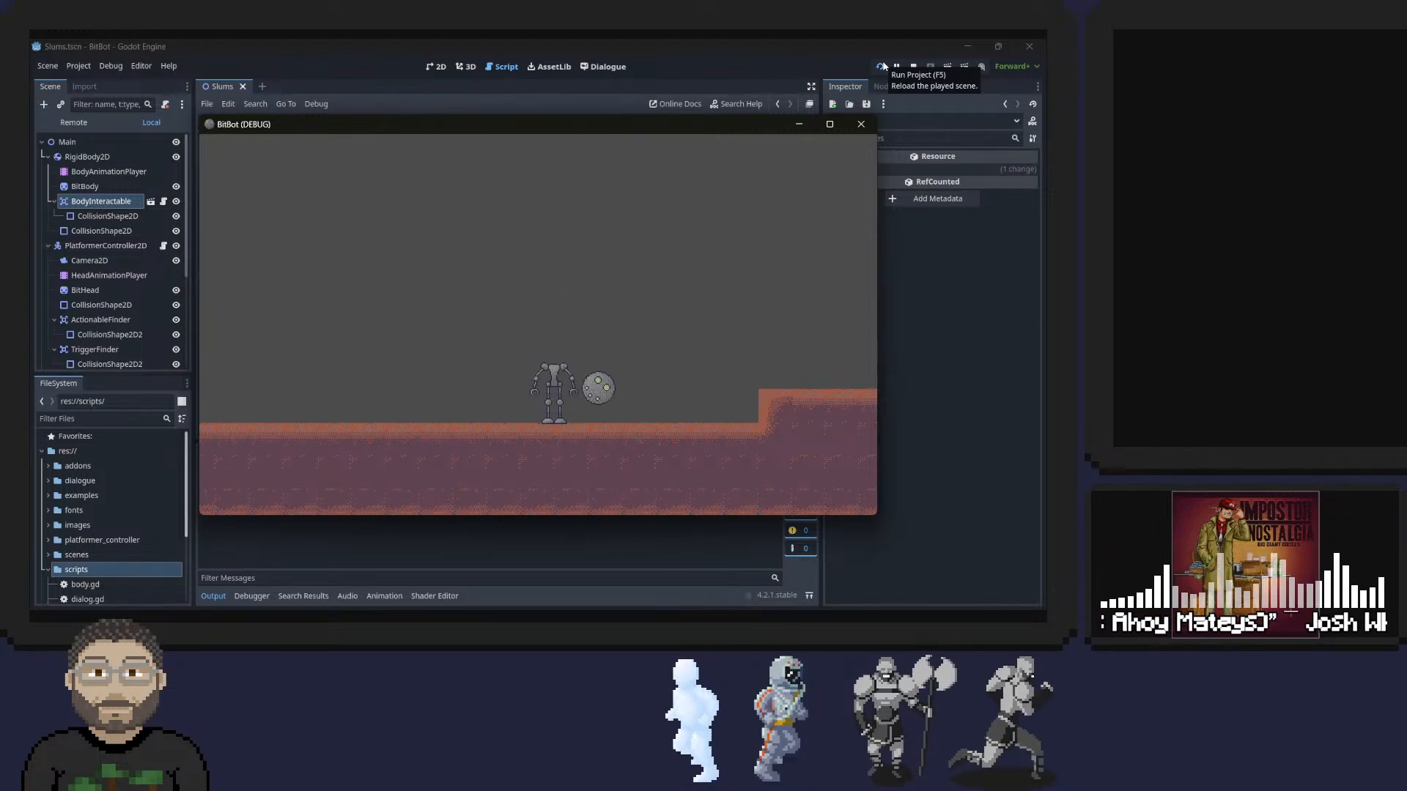
key("d")
key("a")
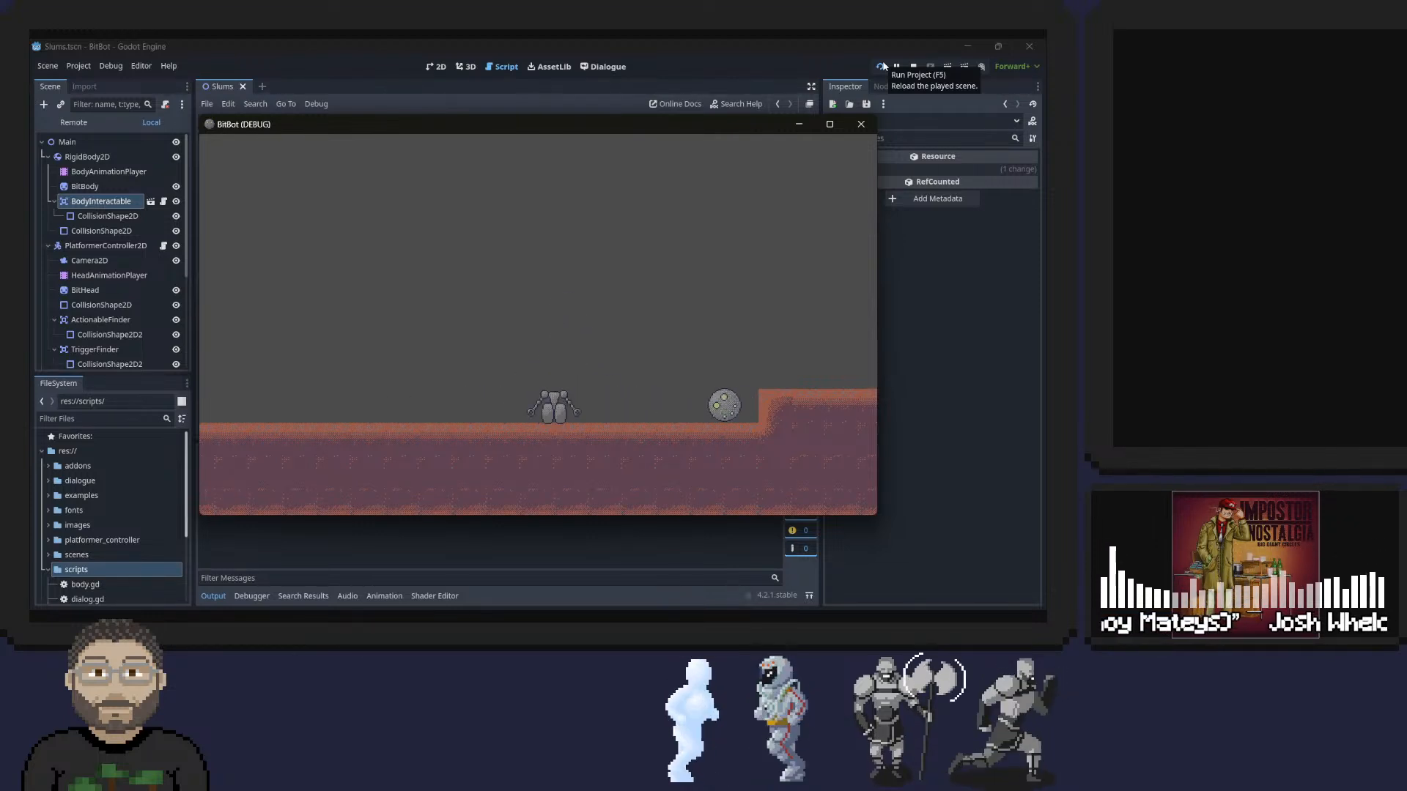
Pick up the body once more, walk back and forth to check the head's orientation, and close the game.
key("e")
key("e")
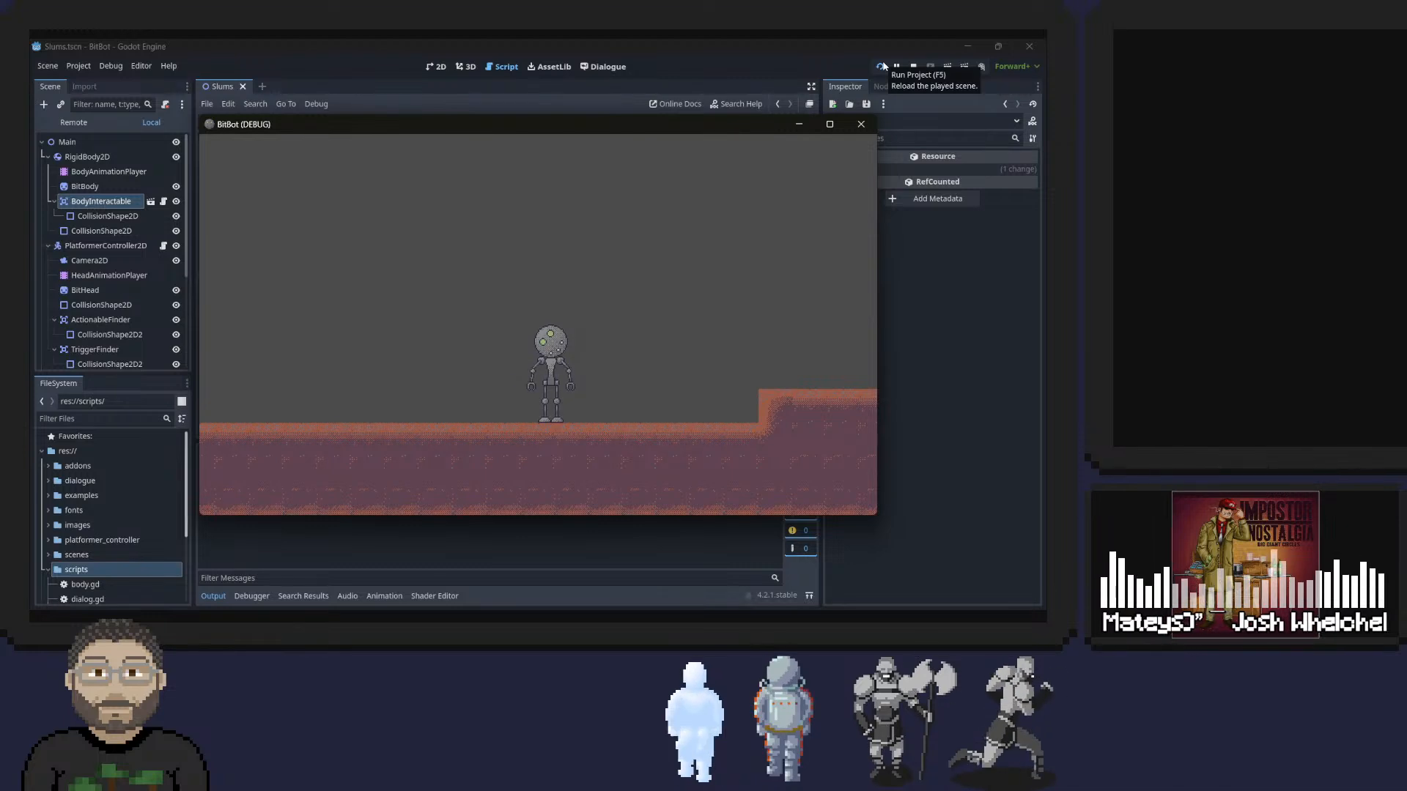
key("a")
key("d")
key("a")
key("d")
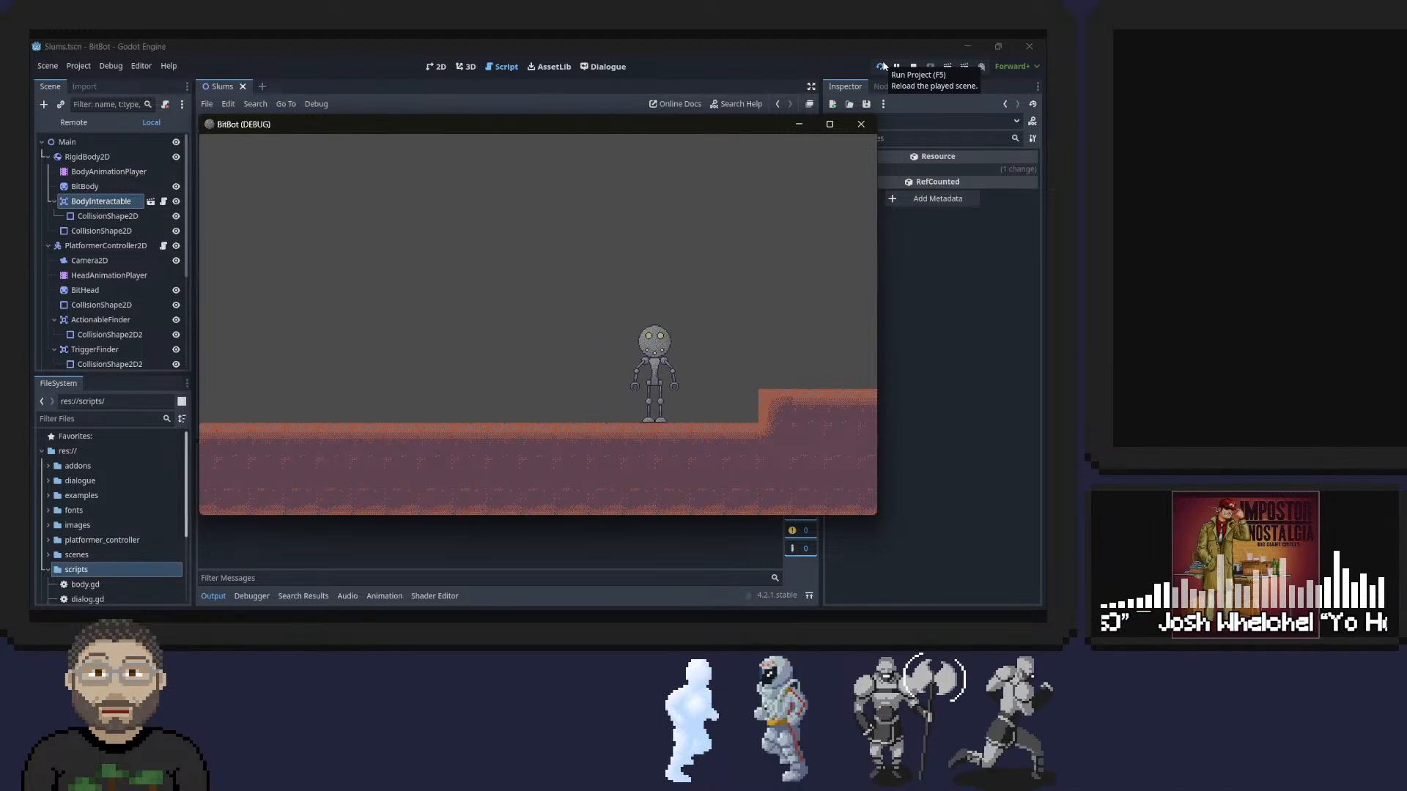
left_click(861, 123)
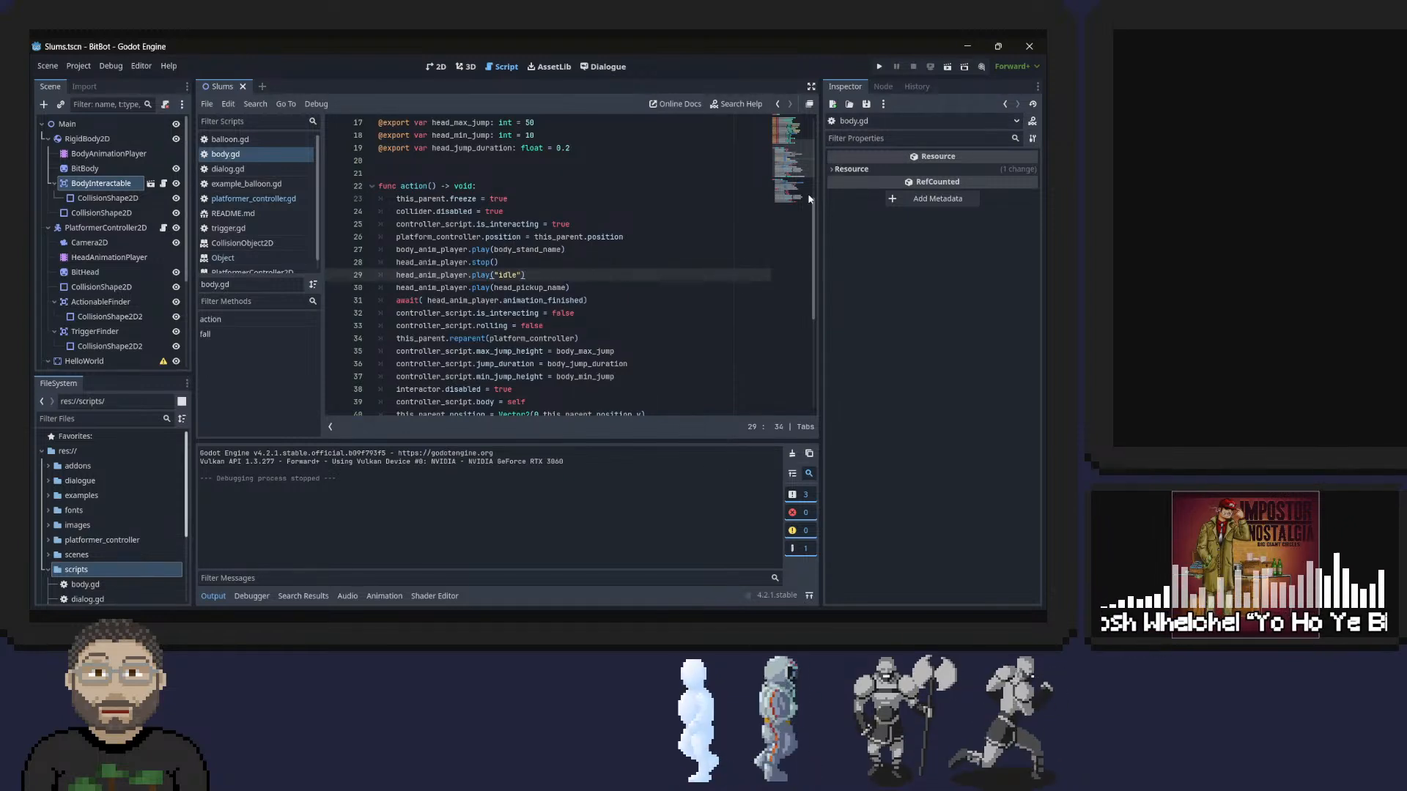
Delete the head_anim_player.stop() and head_anim_player.play("idle") lines from action() and save the script.
triple_click(487, 262)
key("shift+Down")
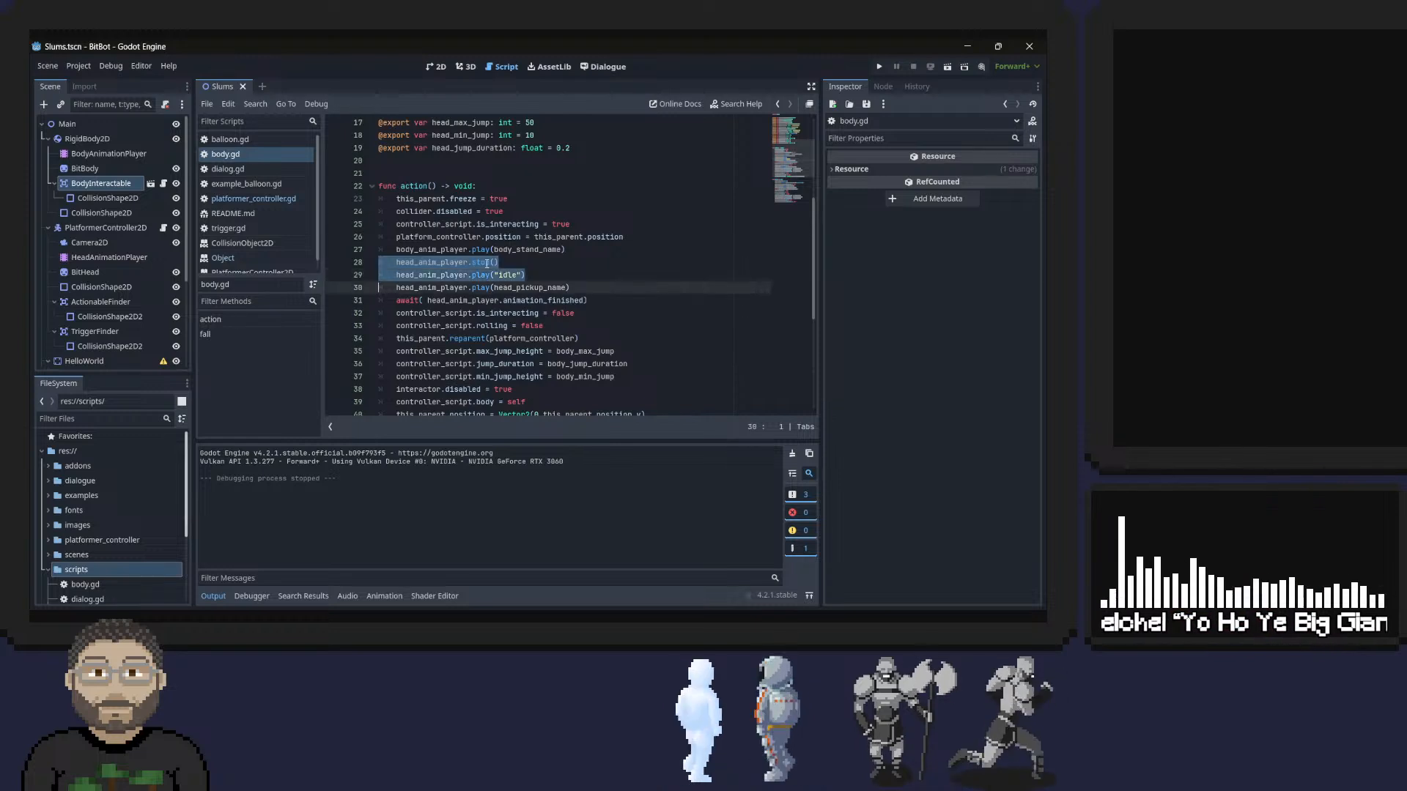
key("Delete")
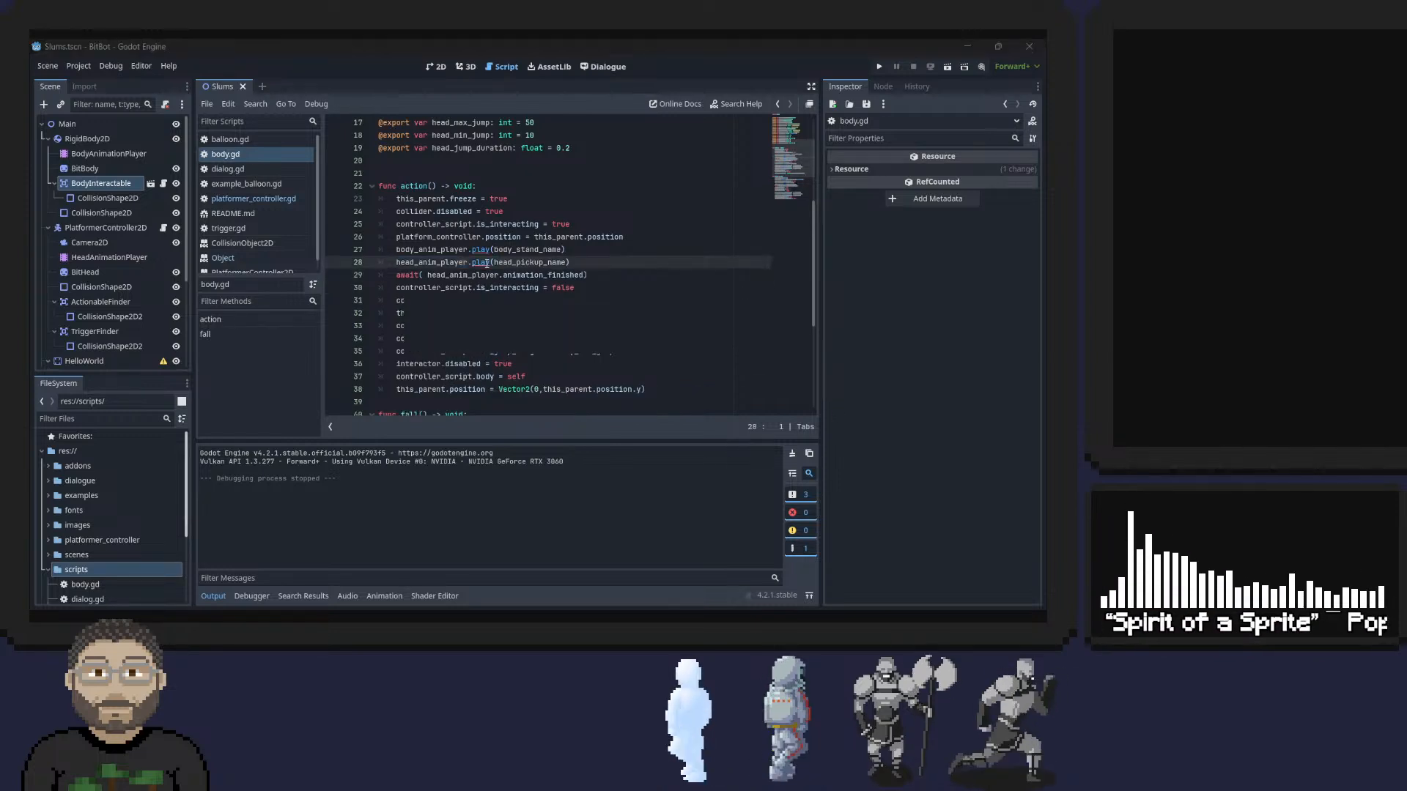
Add a property track for BitHead's frame to the HeadAnimationPlayer's pickup_front animation.
double_click(529, 262)
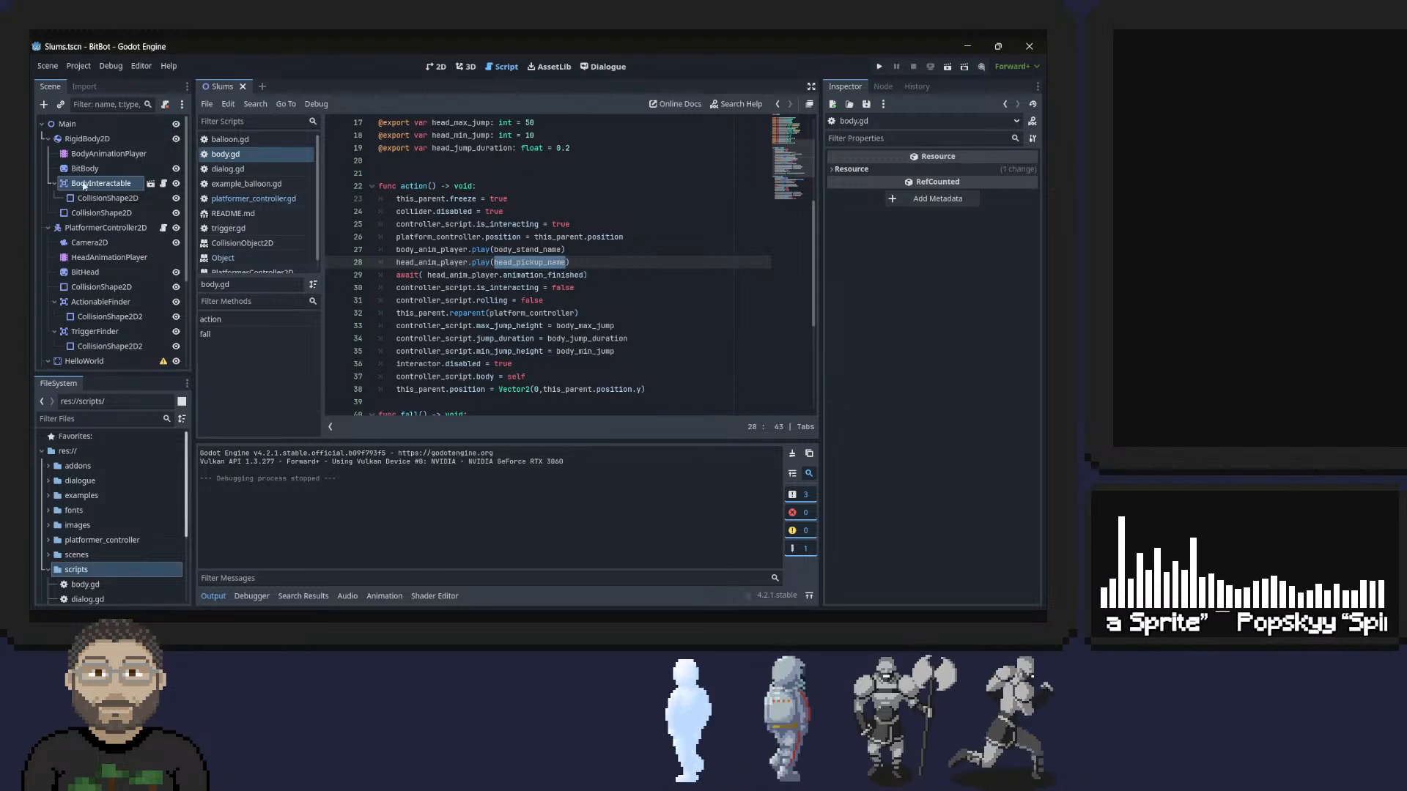
double_click(110, 256)
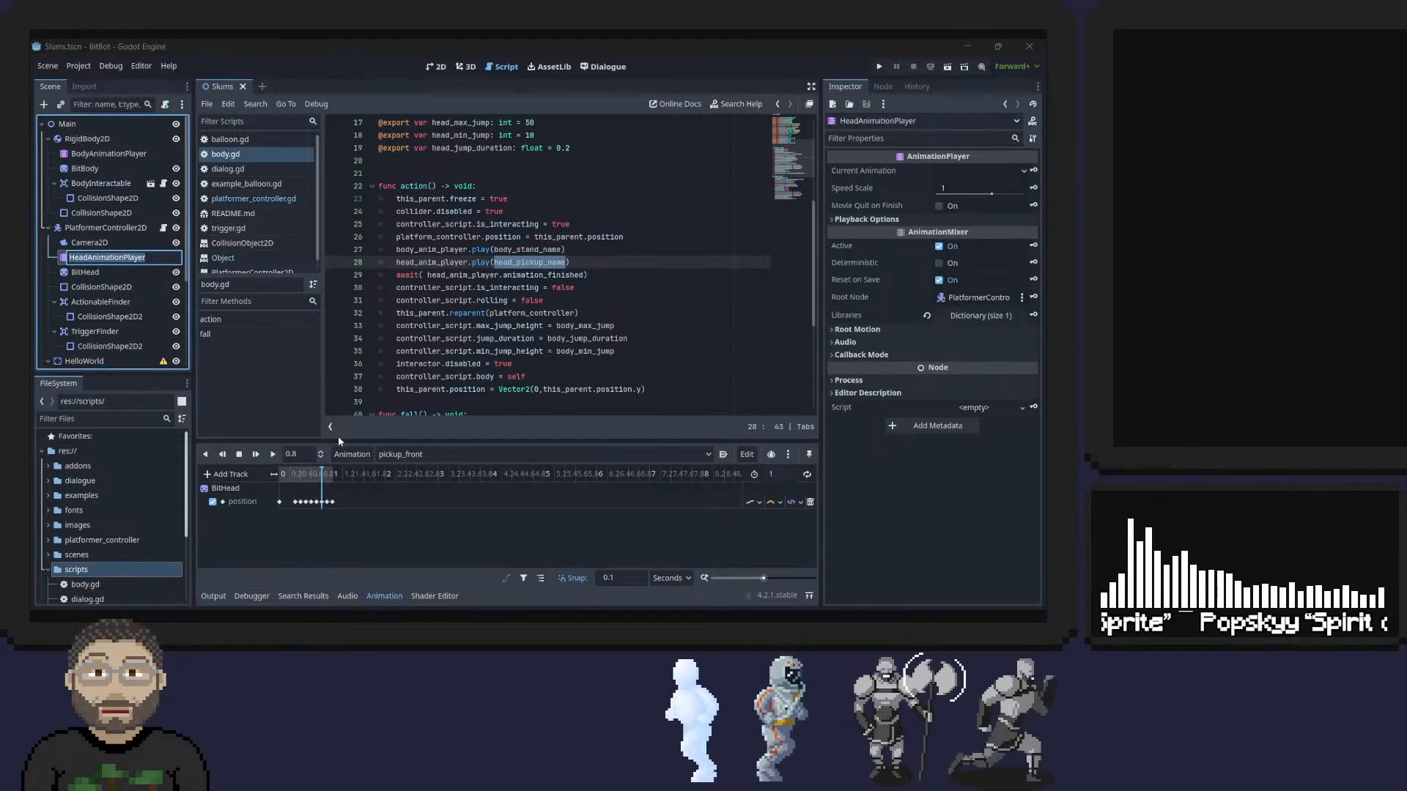
left_click(231, 475)
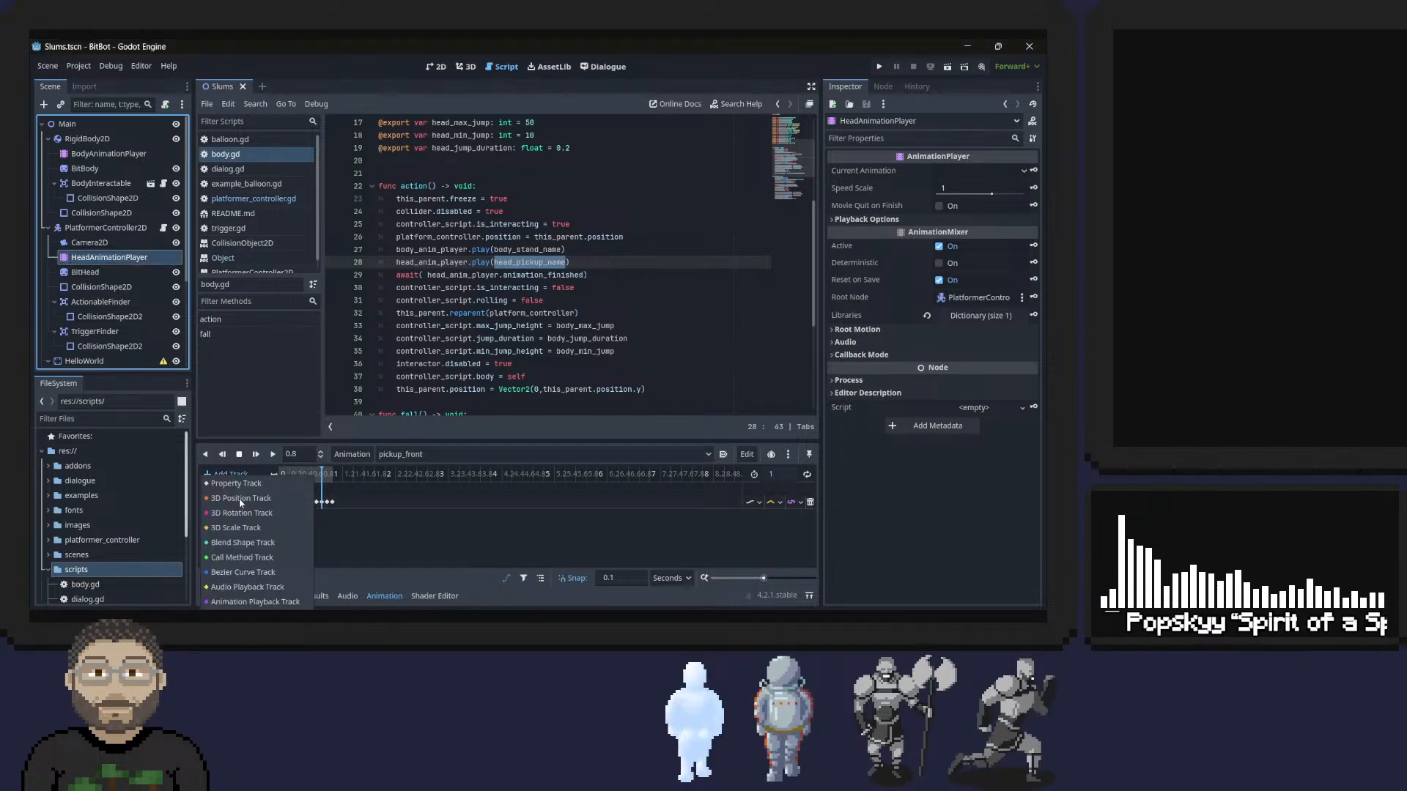
left_click(236, 484)
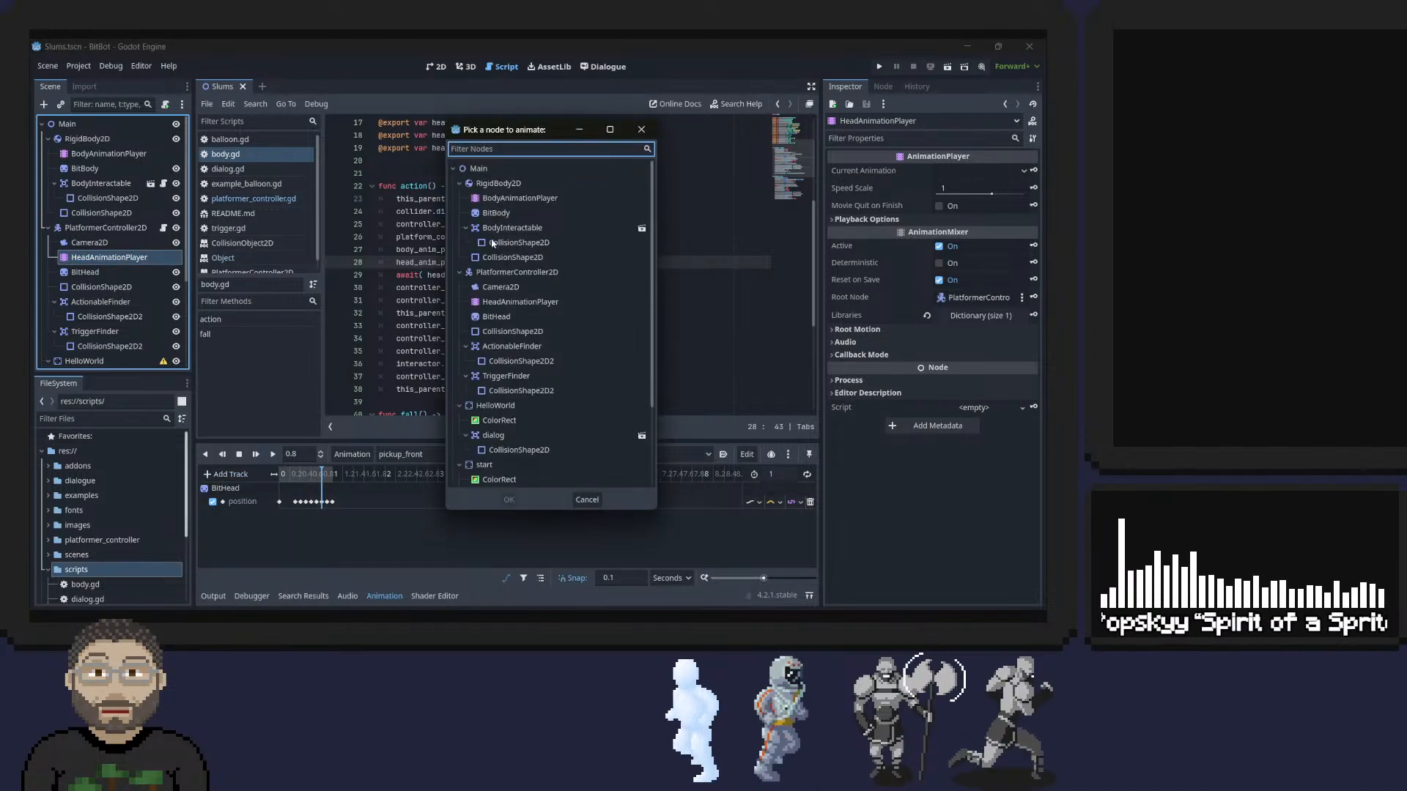
double_click(499, 317)
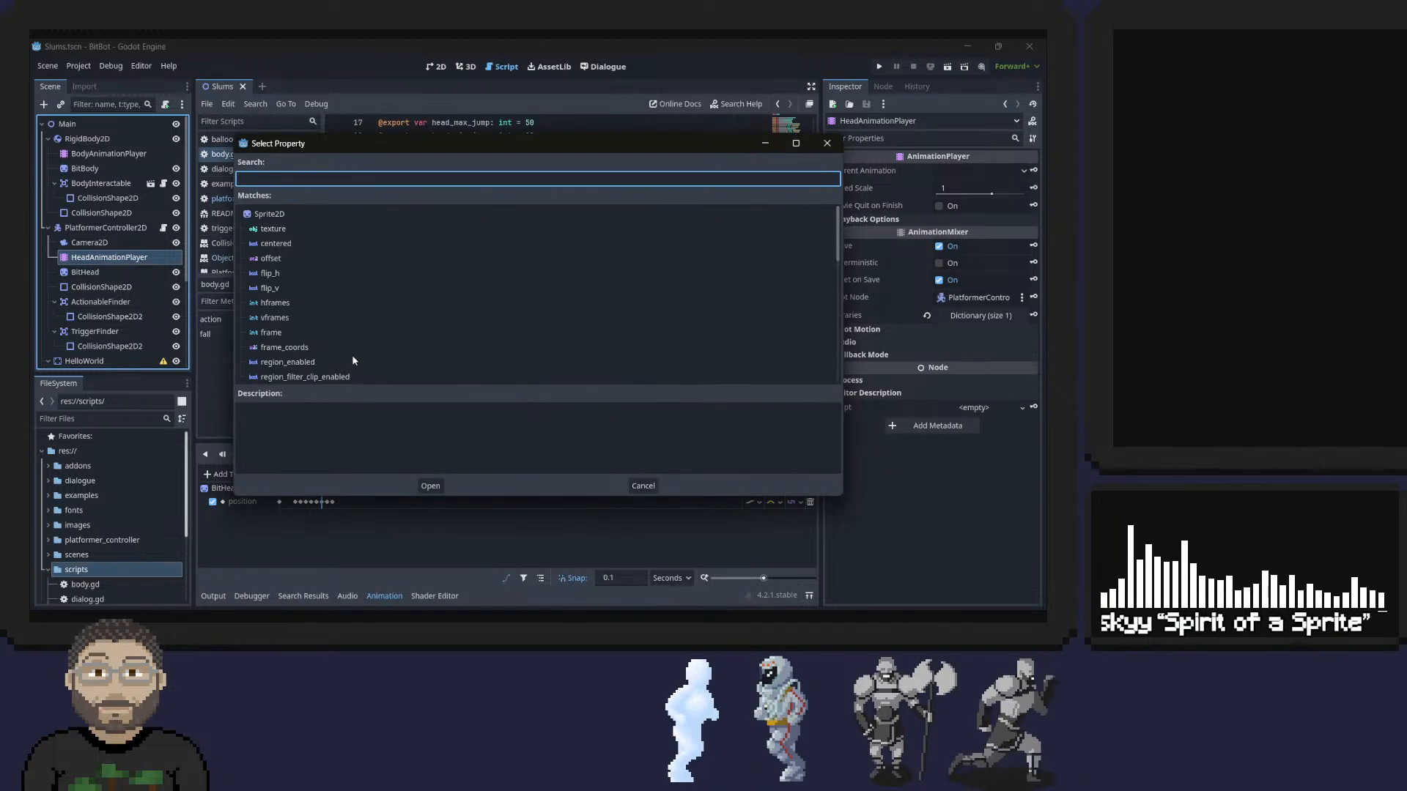
double_click(270, 334)
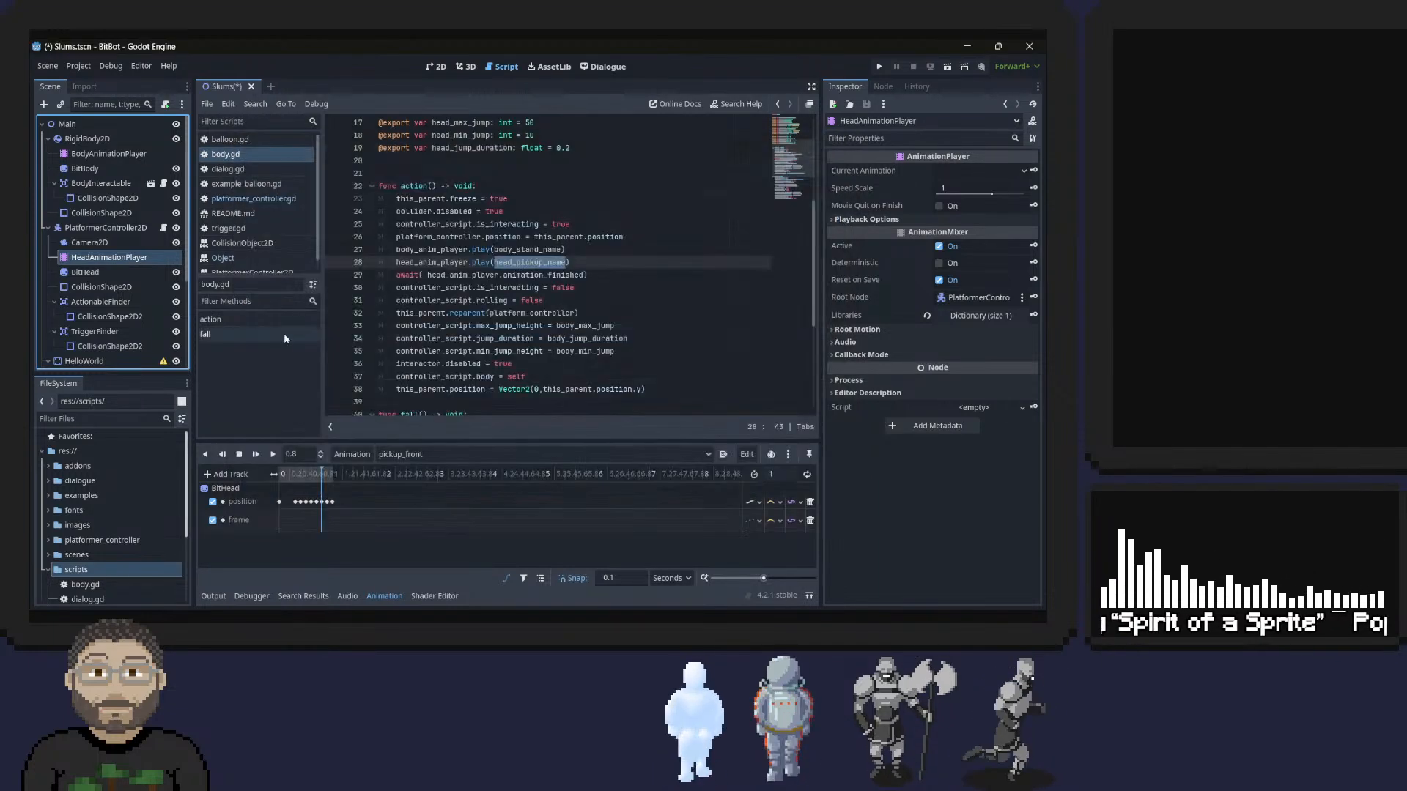
Insert a key with value 0 at time 0 on the frame track, save the scene, and briefly test-run the game.
left_click(279, 521)
right_click(280, 521)
left_click(318, 524)
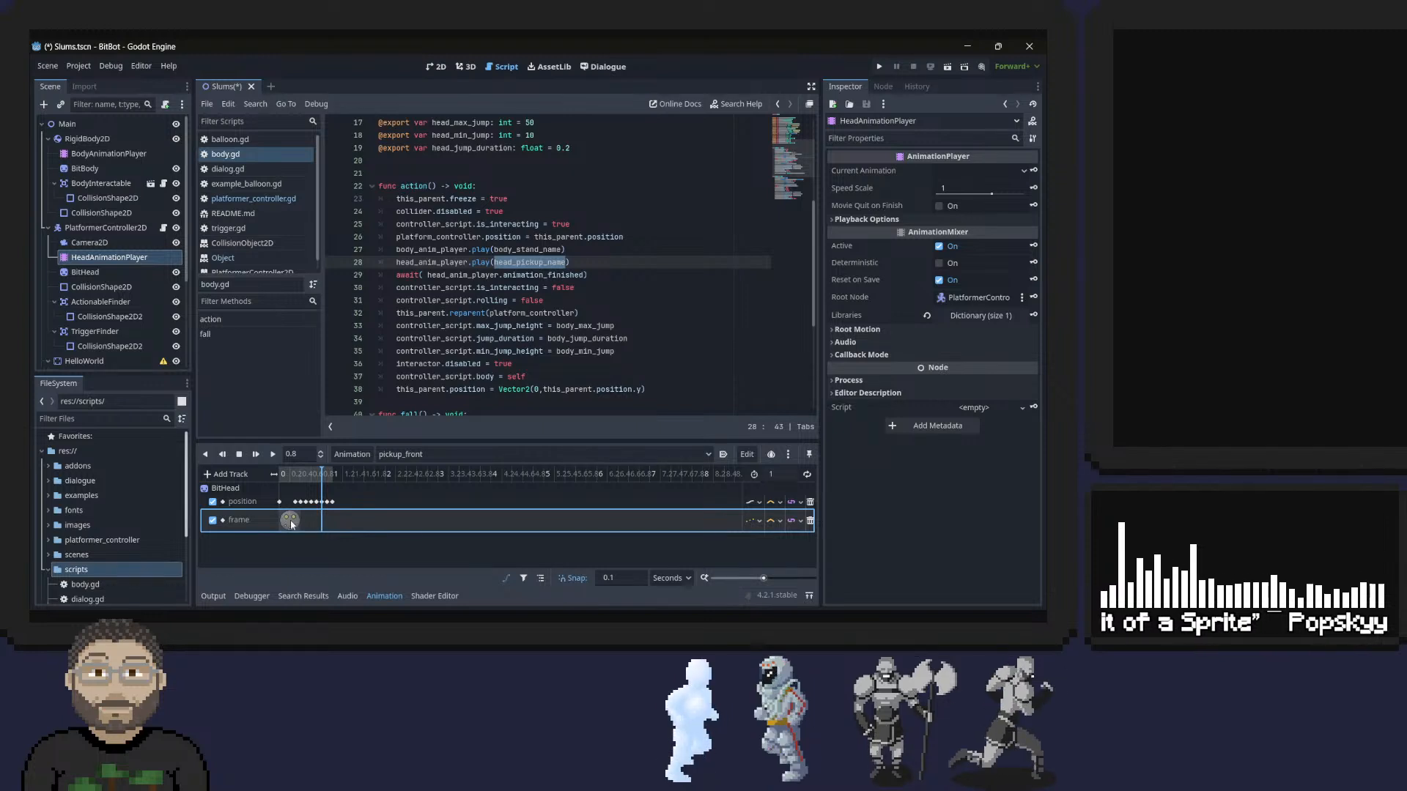
left_click(291, 522)
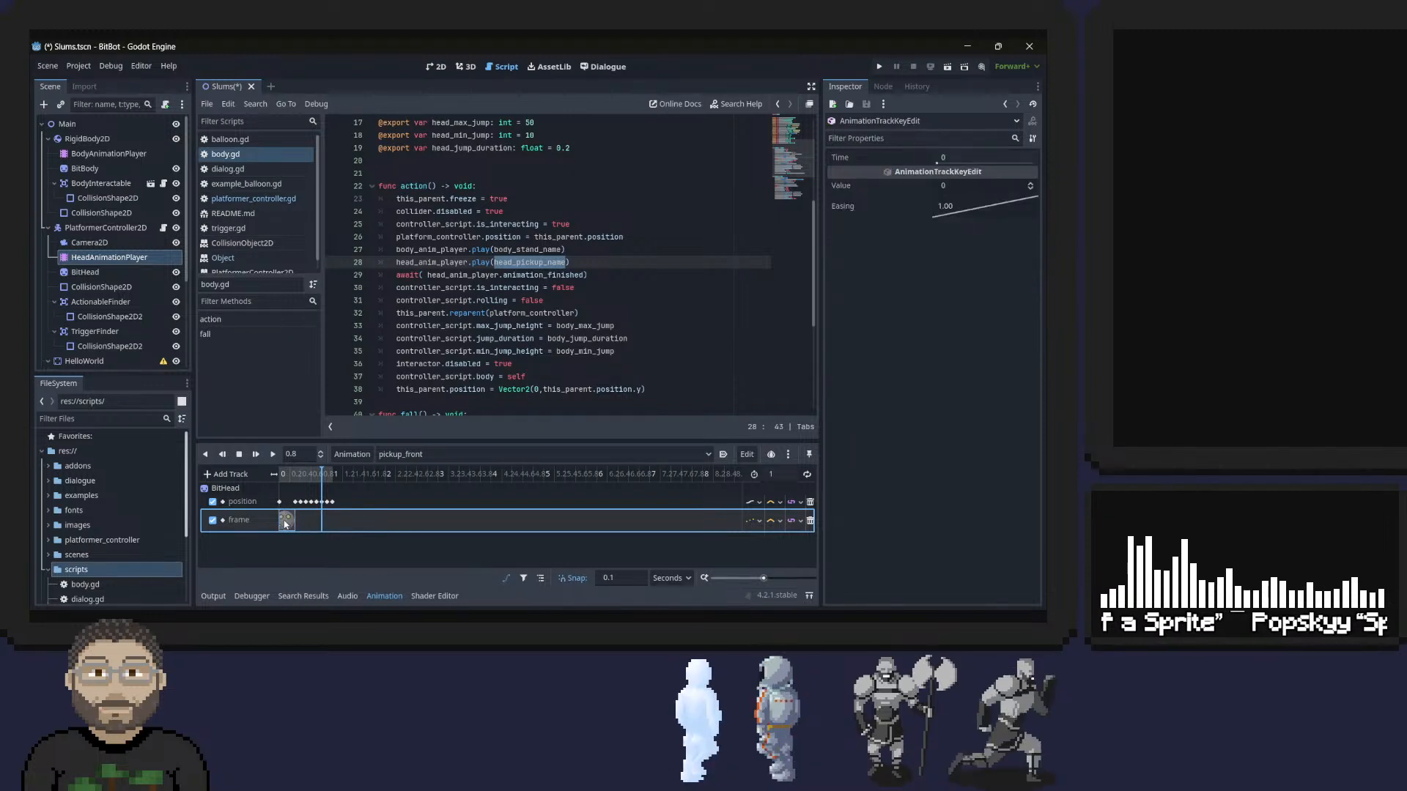
left_click_drag(285, 524, 290, 522)
left_click(965, 157)
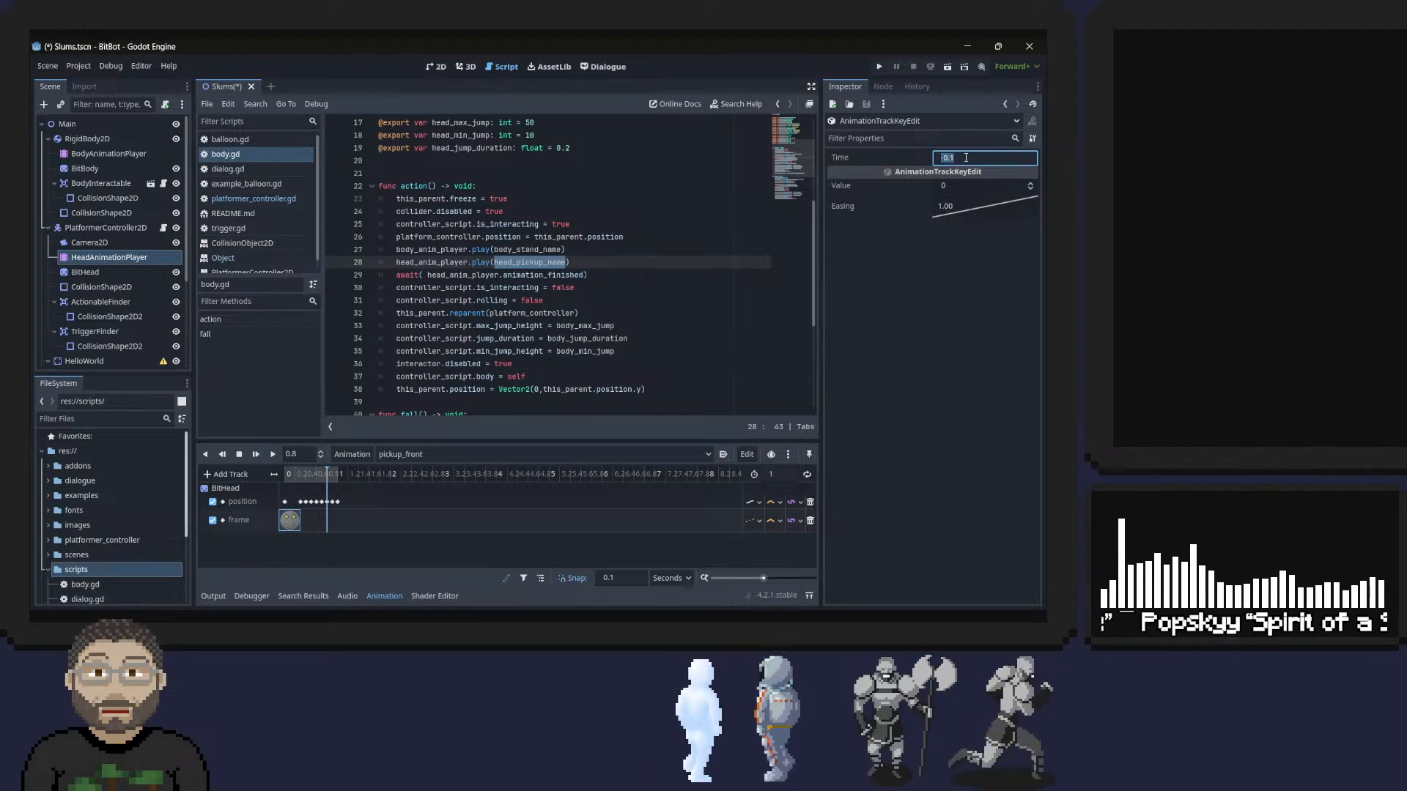
type("0")
key("Return")
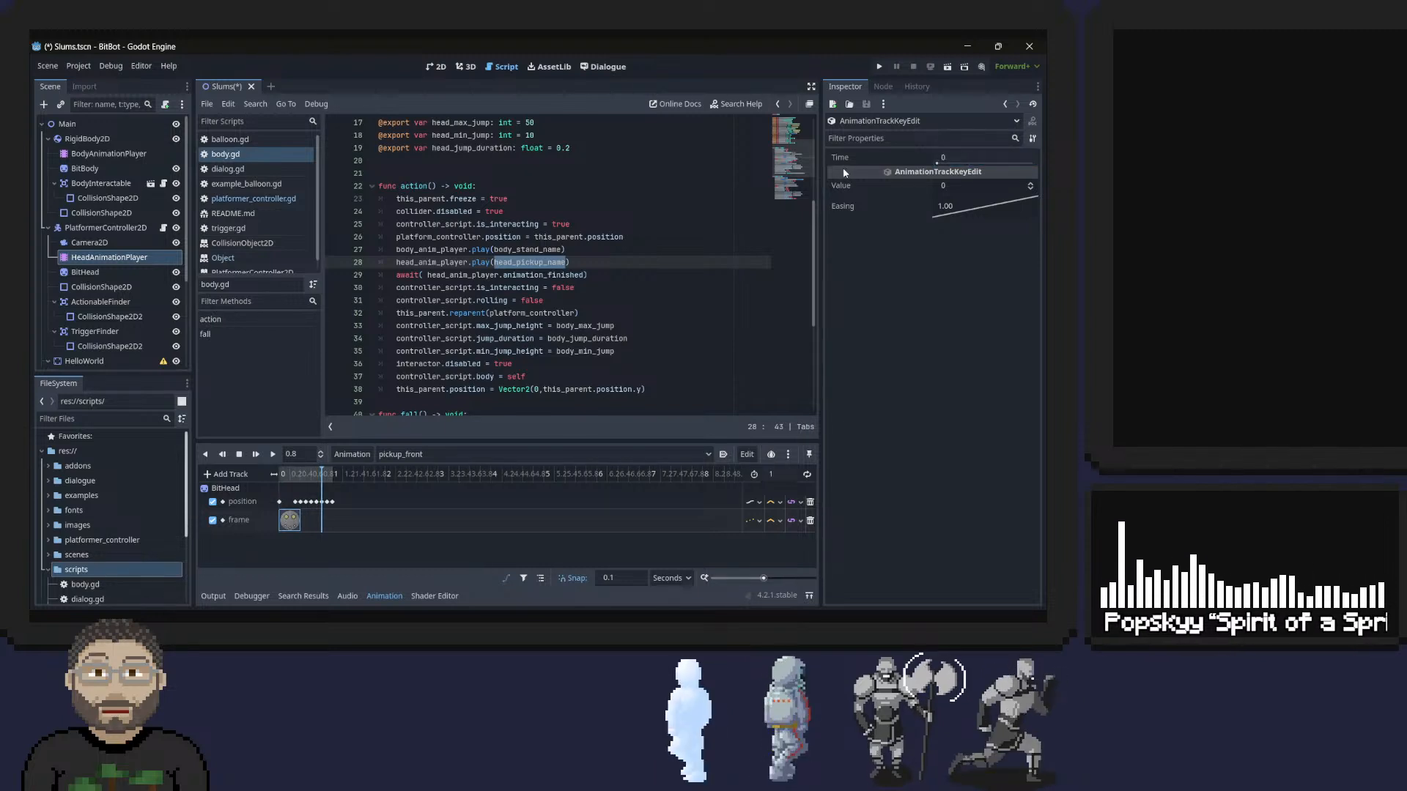
key("ctrl+s")
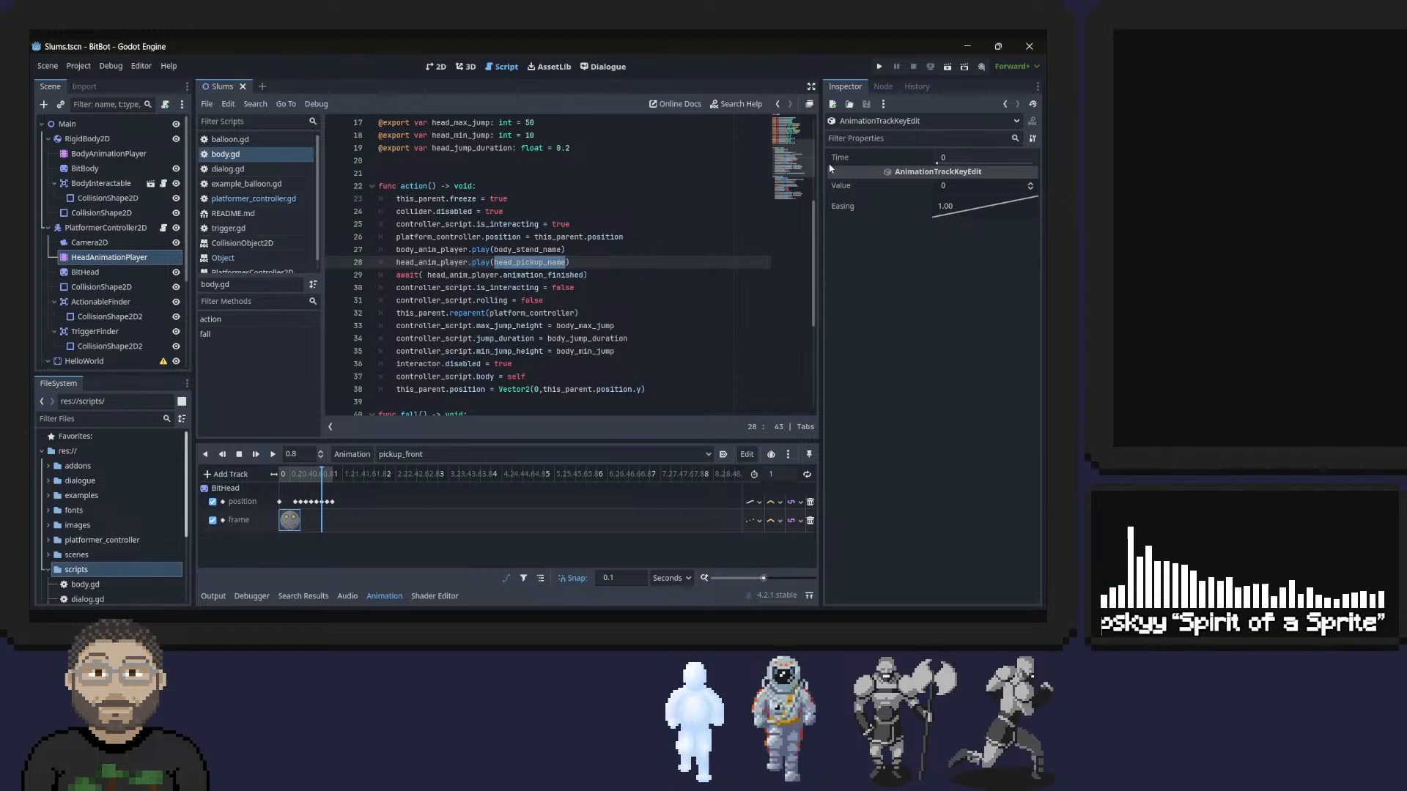
left_click(877, 66)
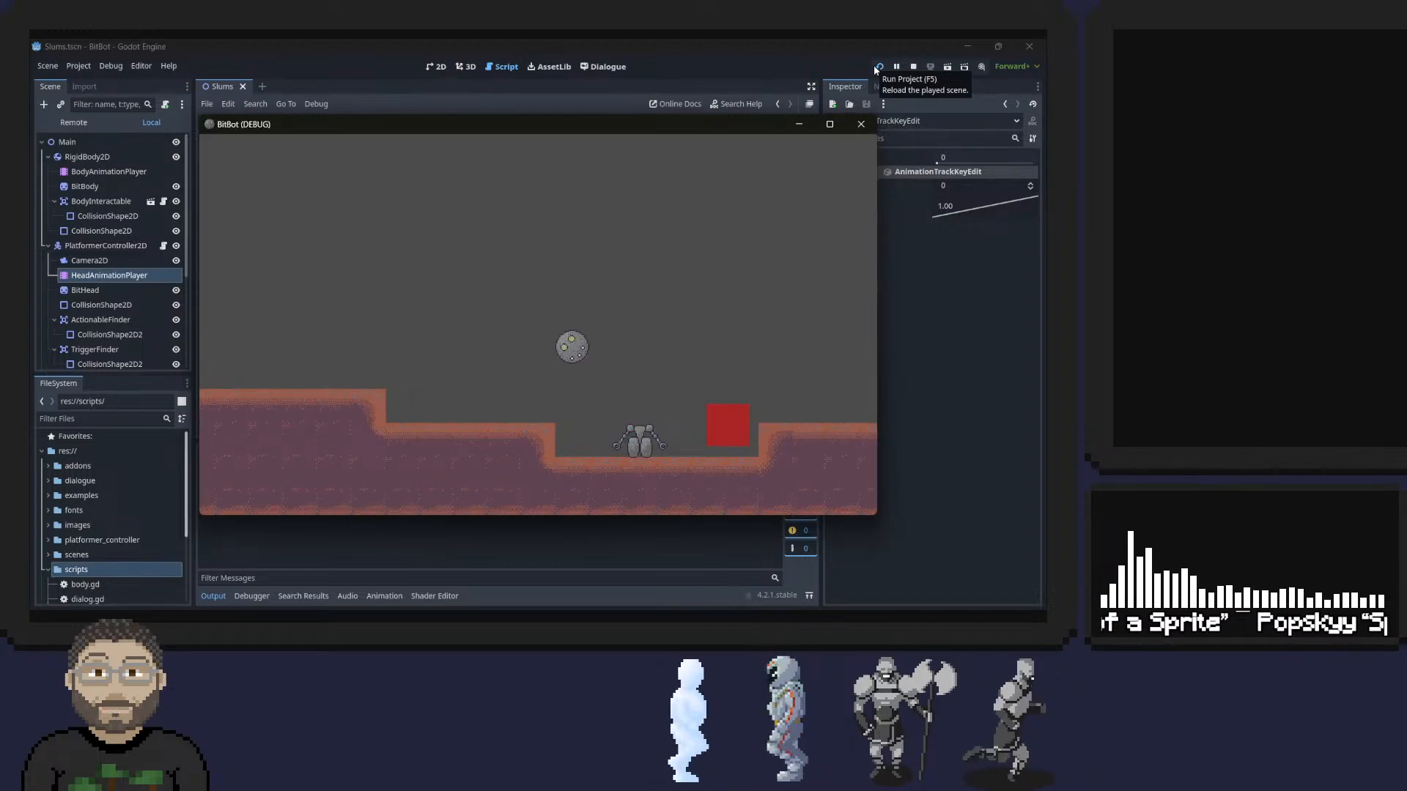
left_click(860, 124)
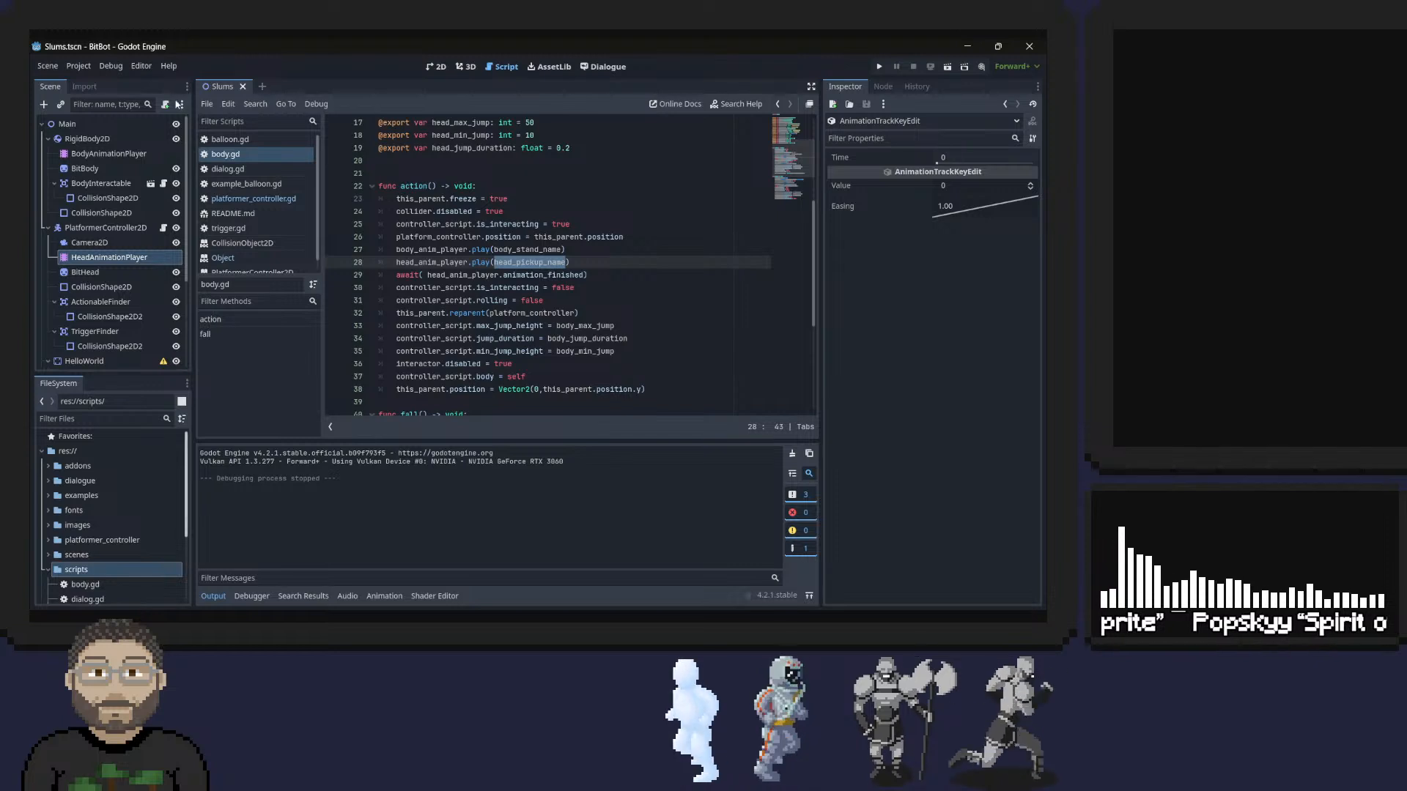
Set BitHead's y position to 0 px in the 2D scene and save.
left_click(434, 67)
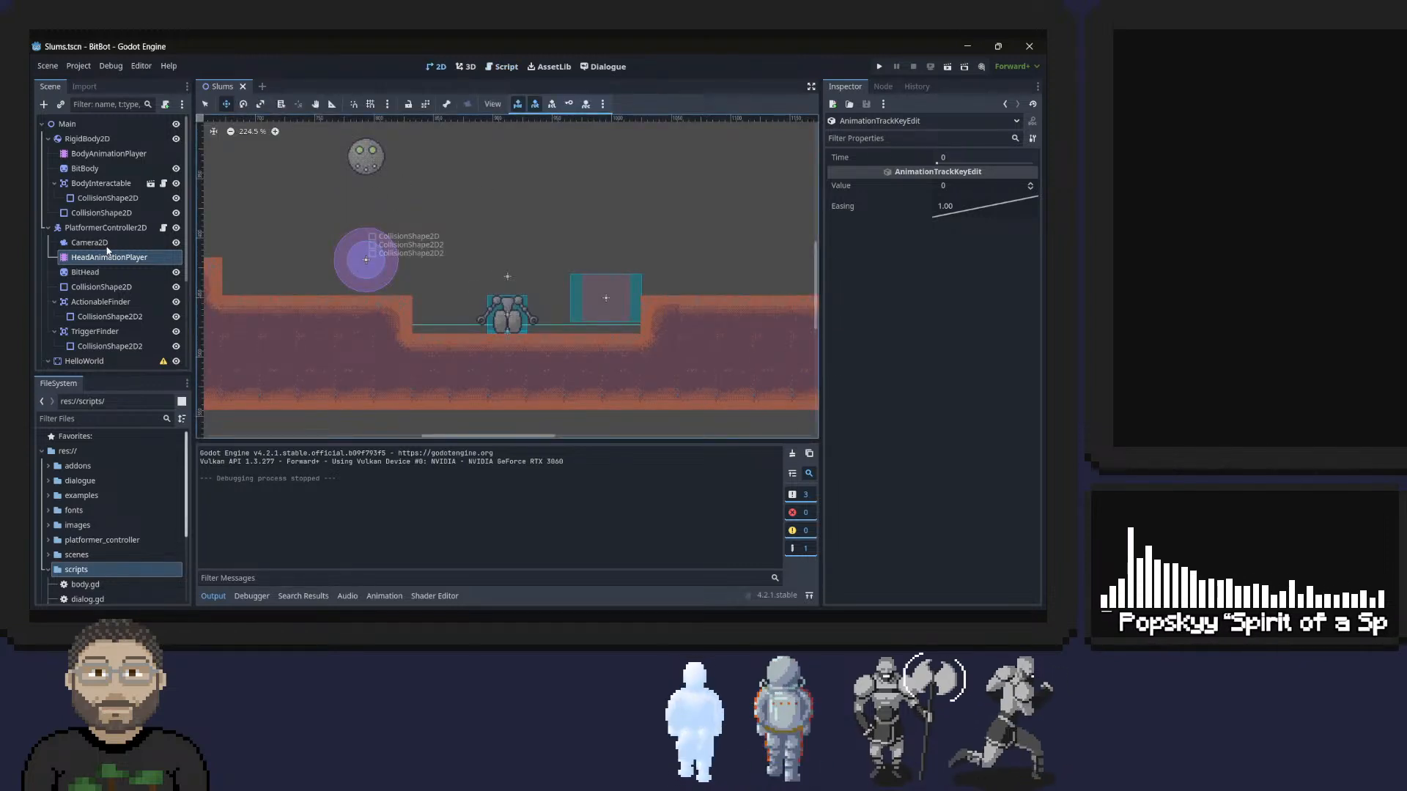
left_click(85, 272)
left_click(975, 202)
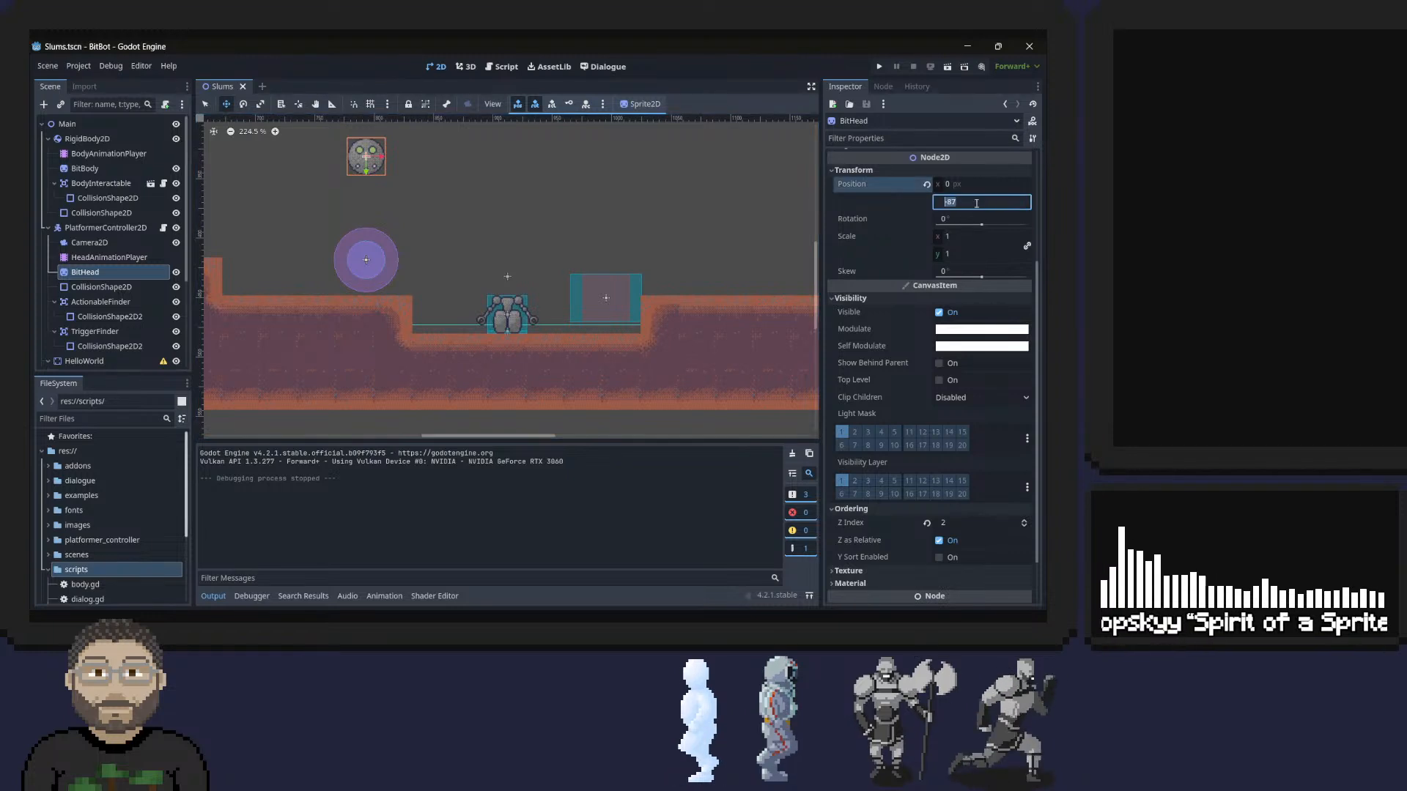
type("0")
key("Return")
key("ctrl+s")
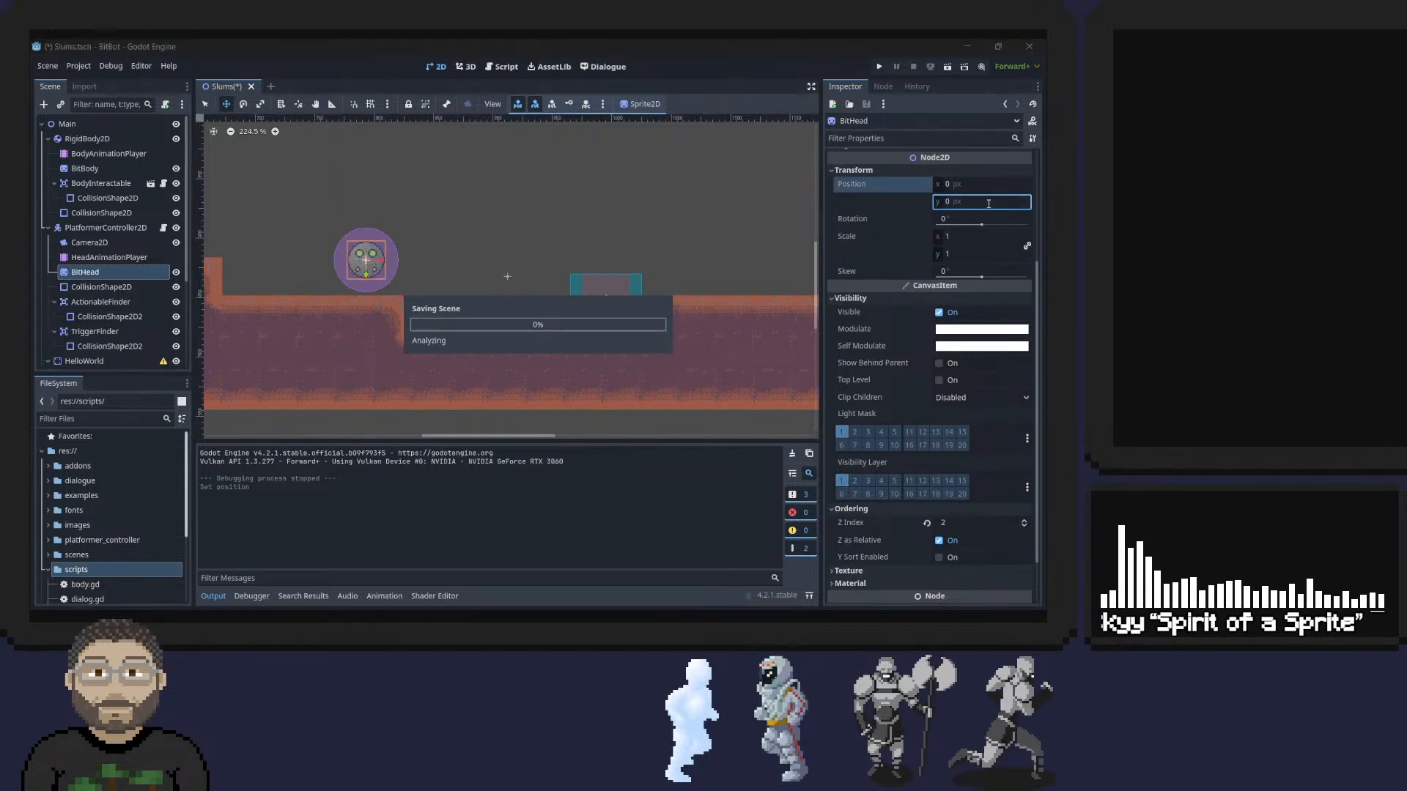
Run the game and move the assembled robot back and forth over the ledge to check the head on the body.
left_click(880, 67)
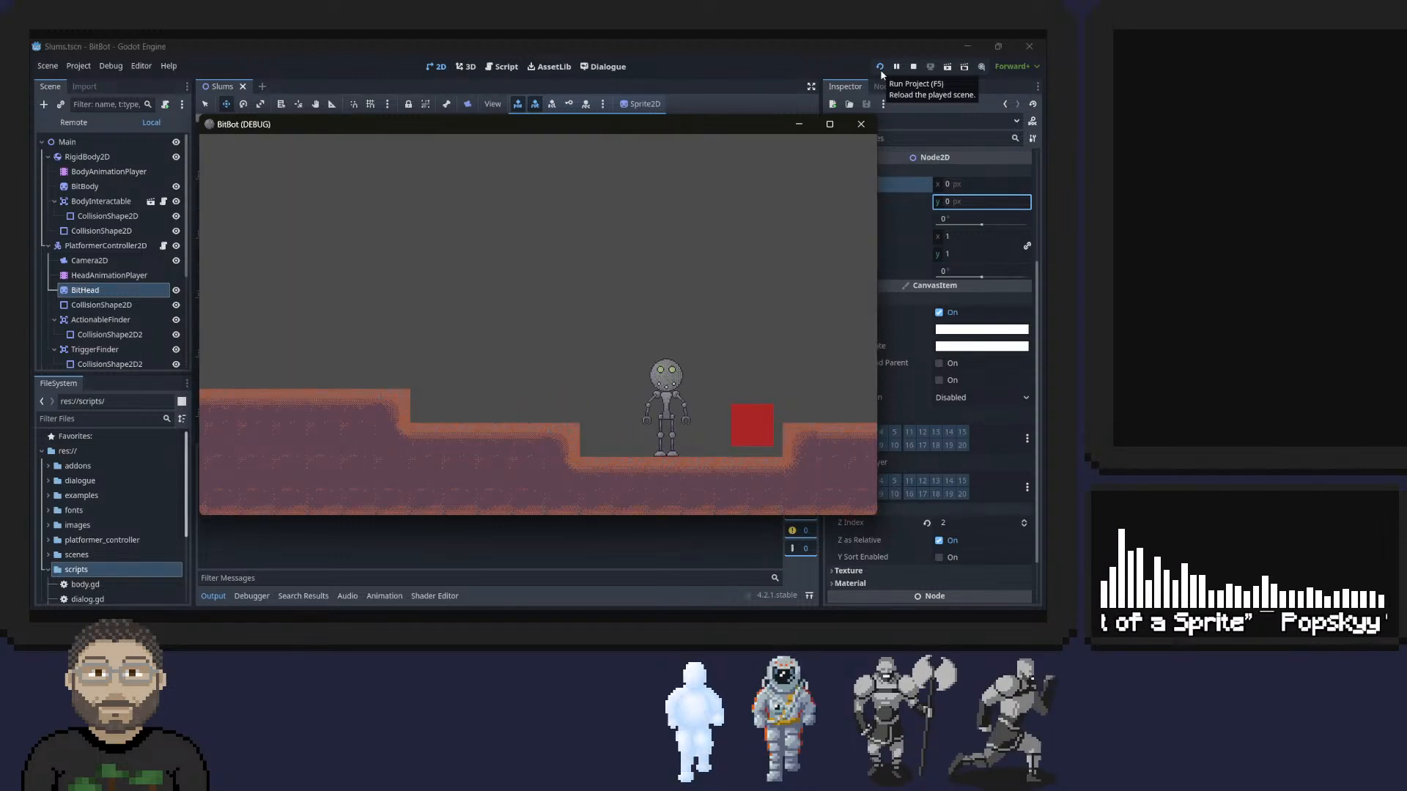
key("Right")
key("space")
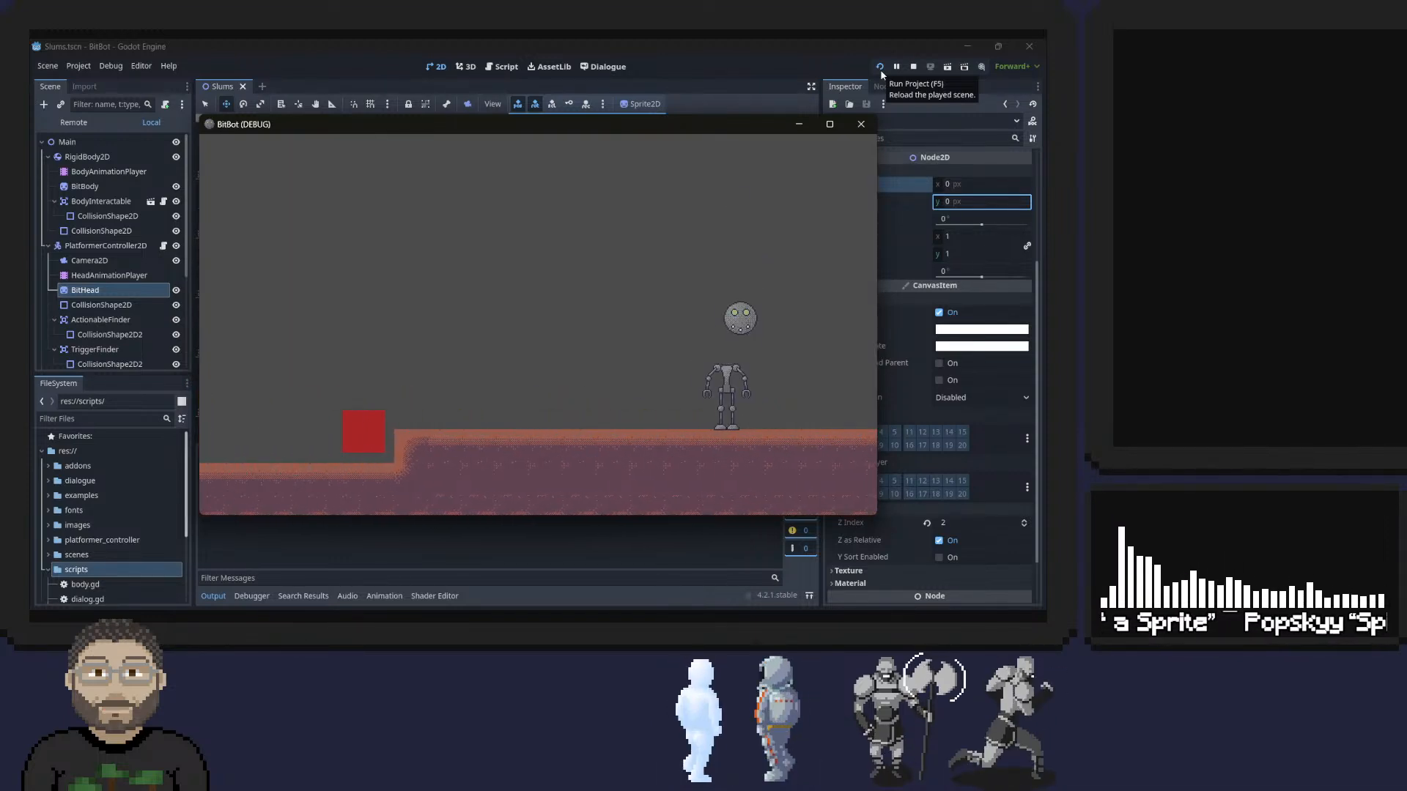
key("Left")
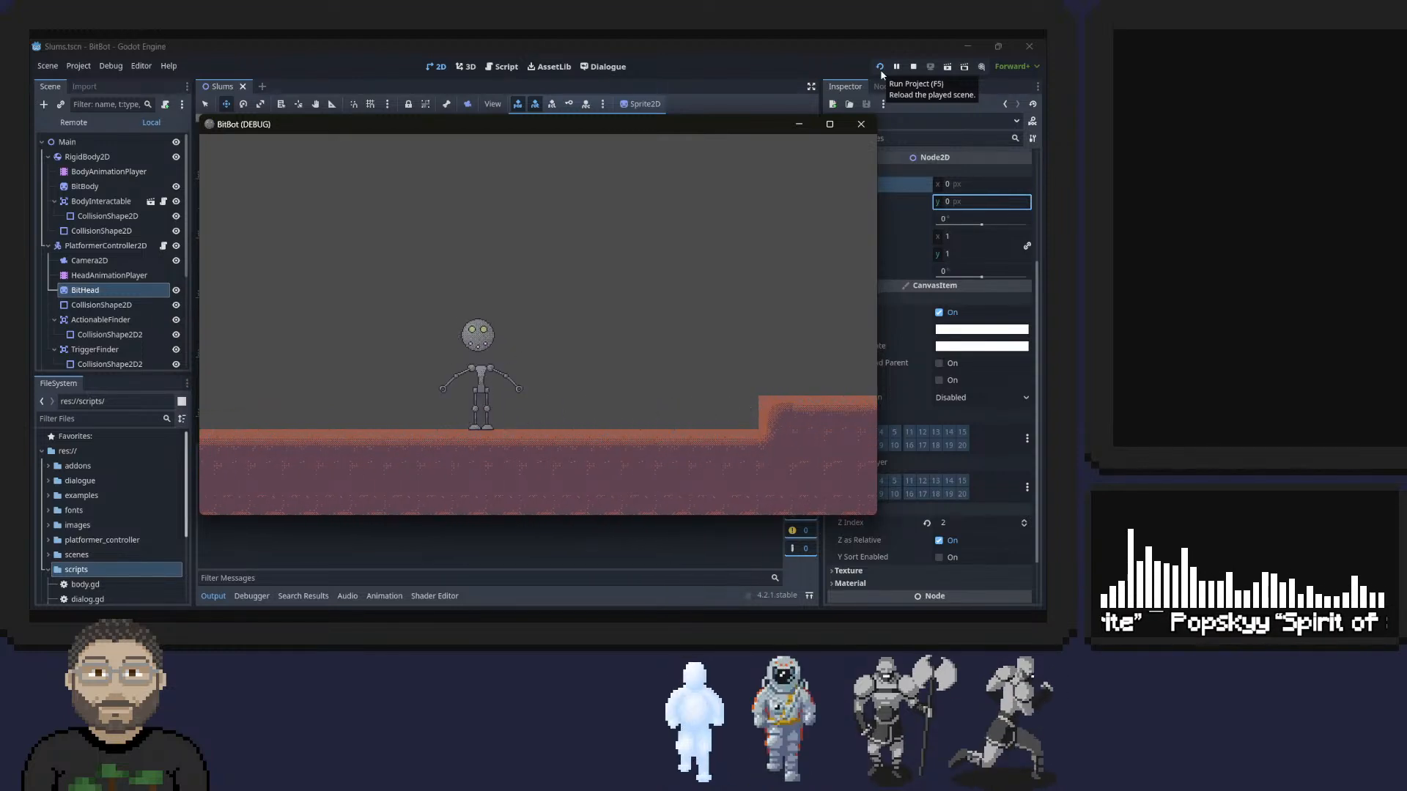
key("Right")
key("space")
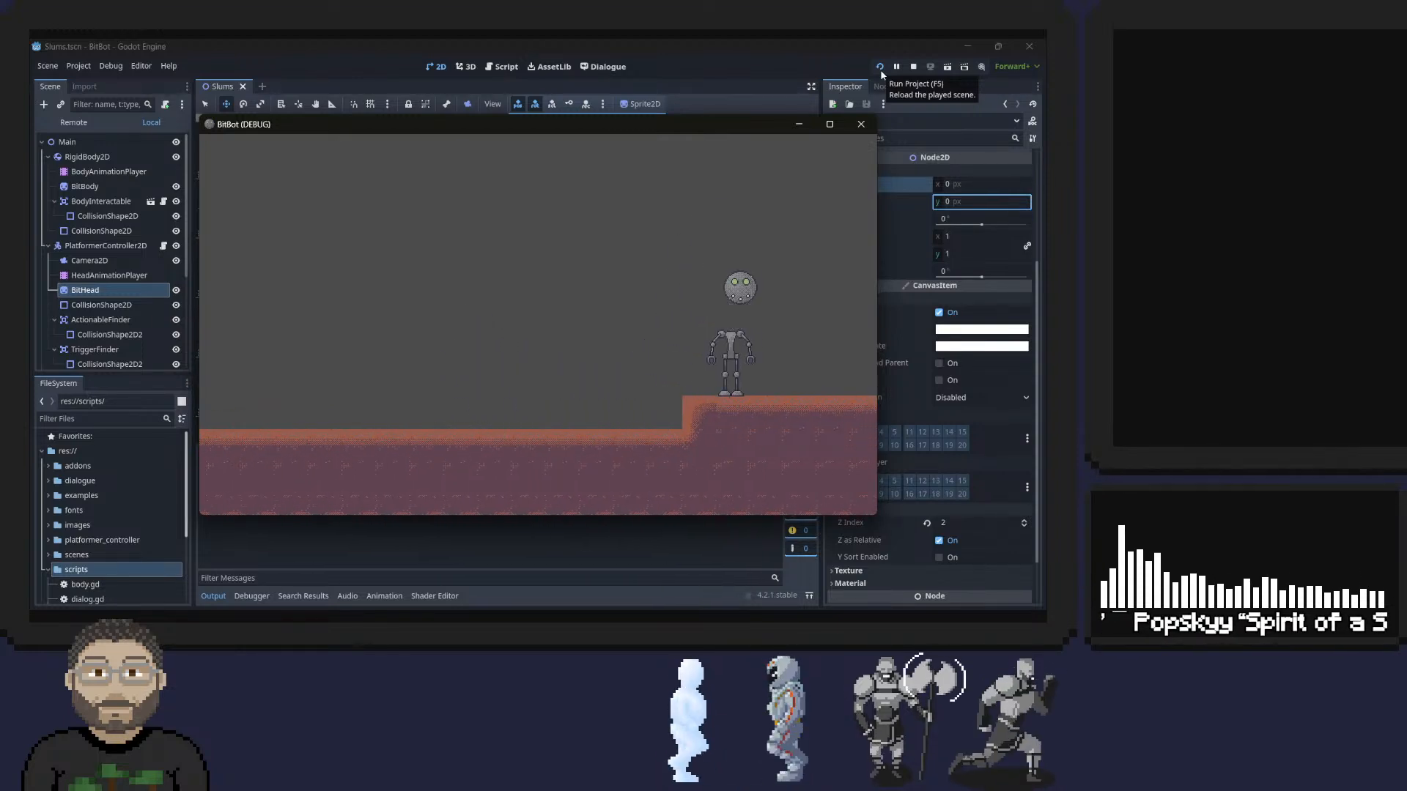
Repeatedly dismount and pick up the body on the ledge, including after rolling the head away and back, and close the game.
key("space")
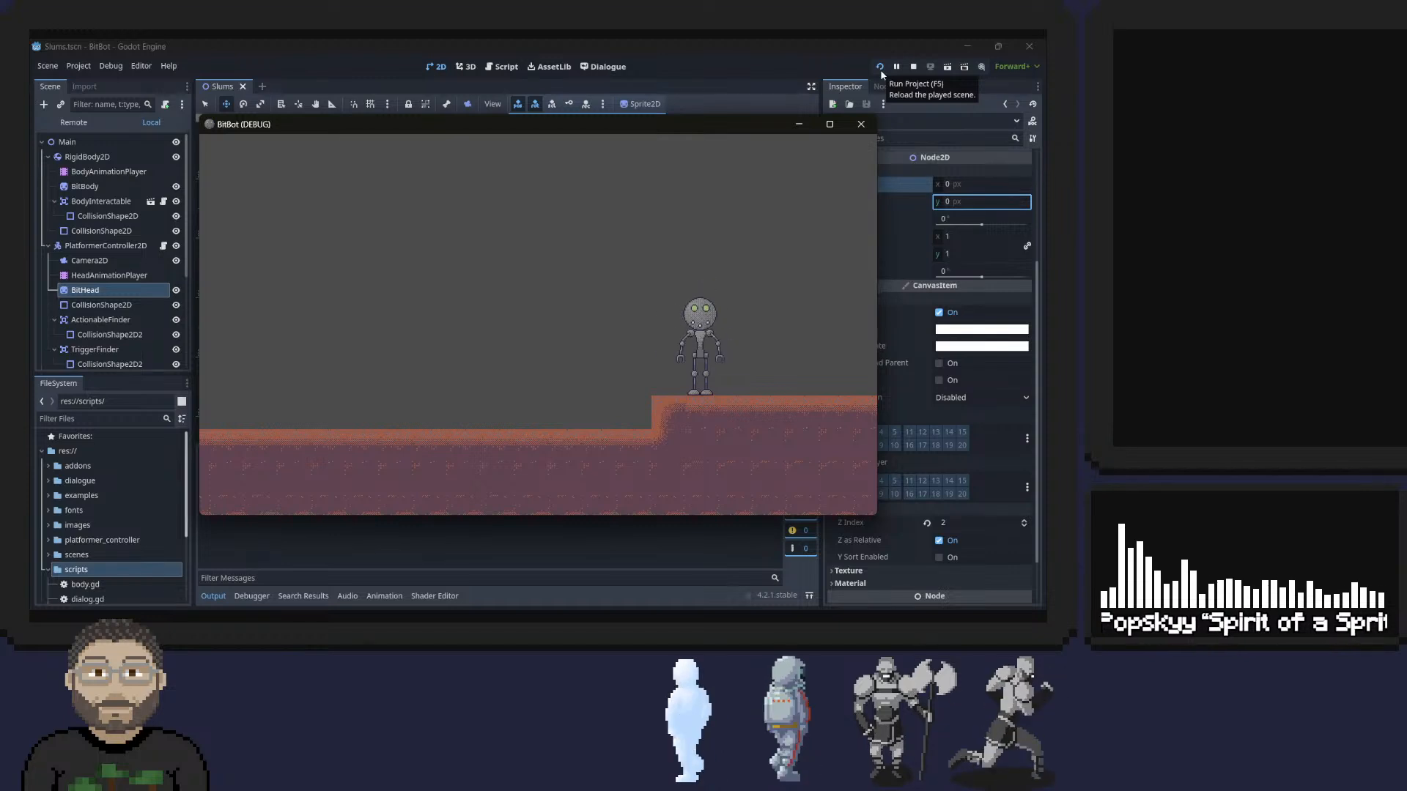
key("space")
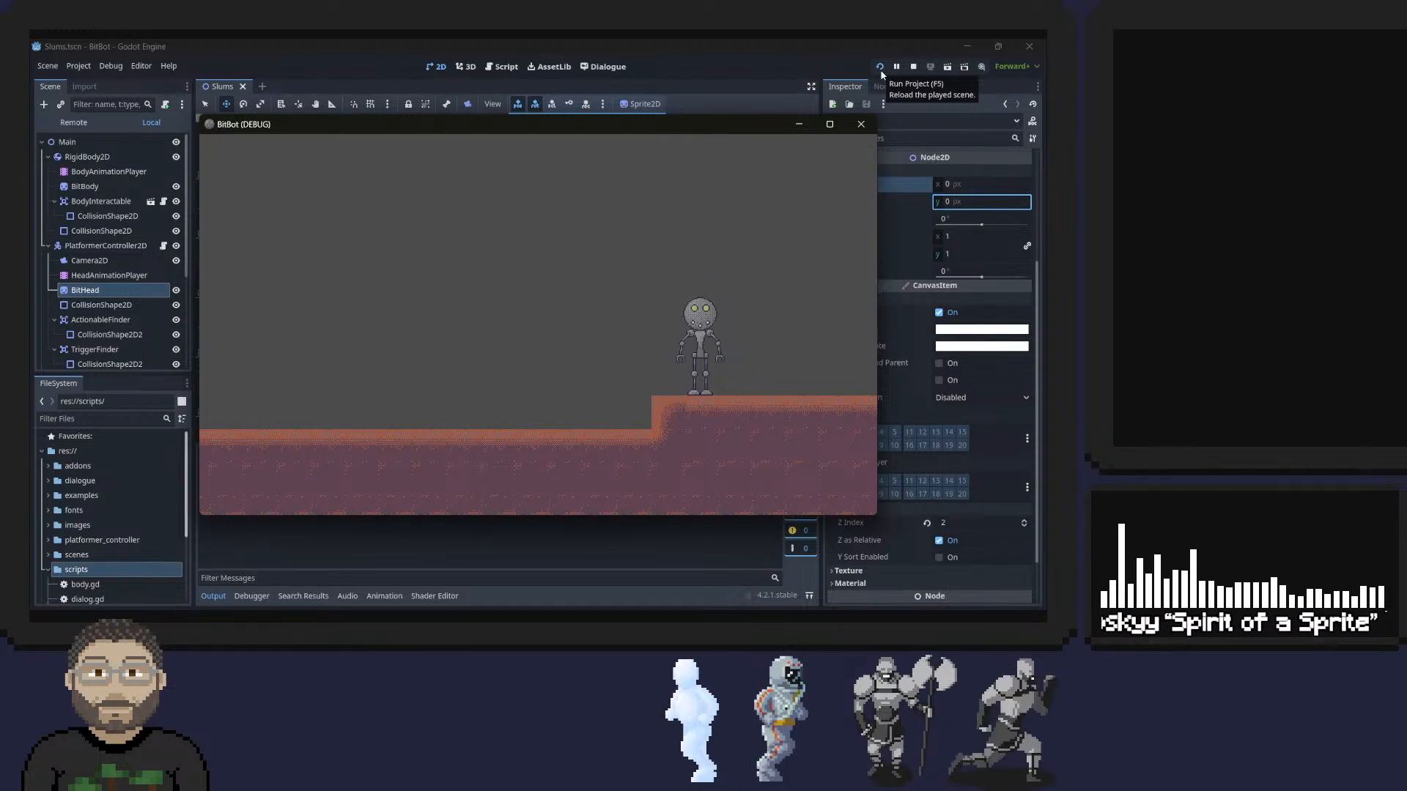
key("space")
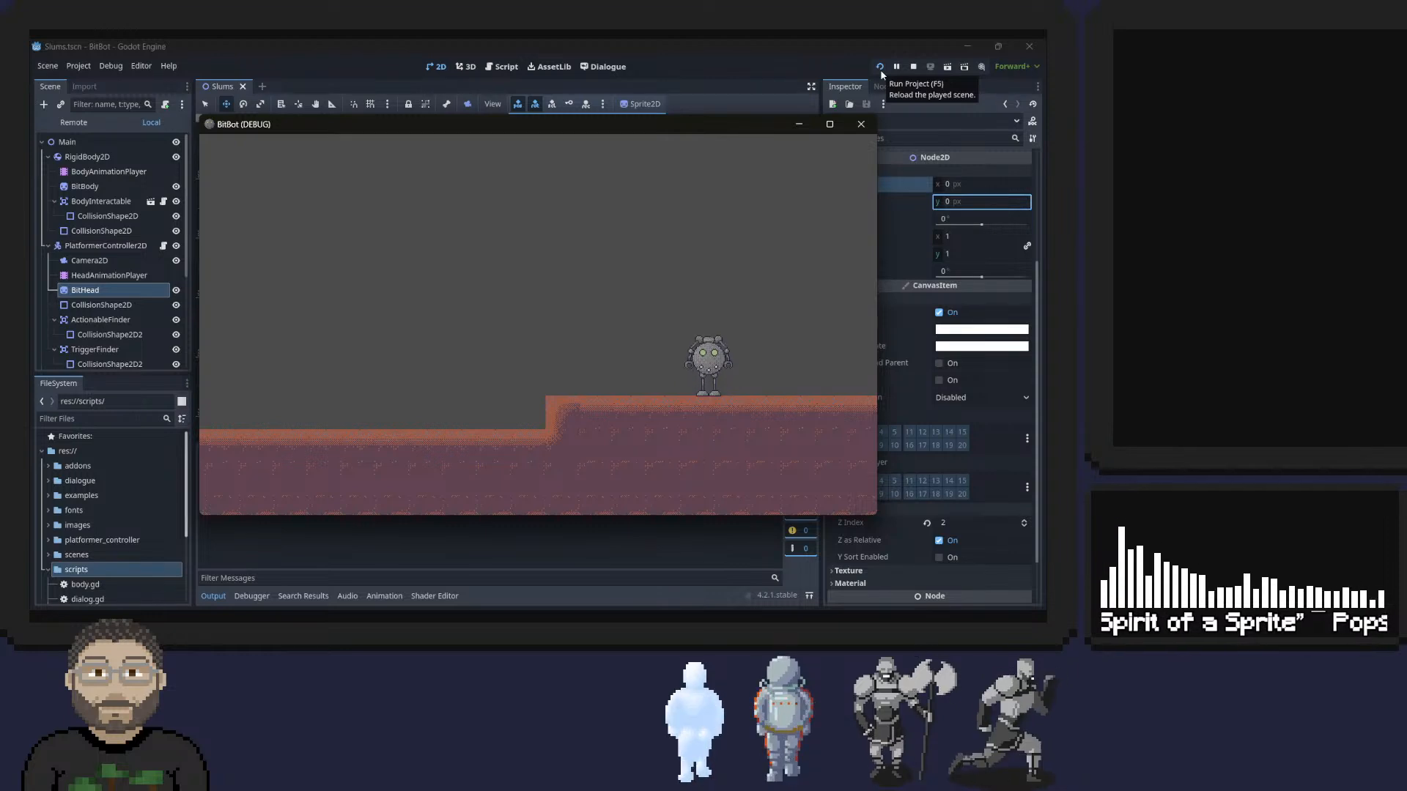
key("space")
key("space")
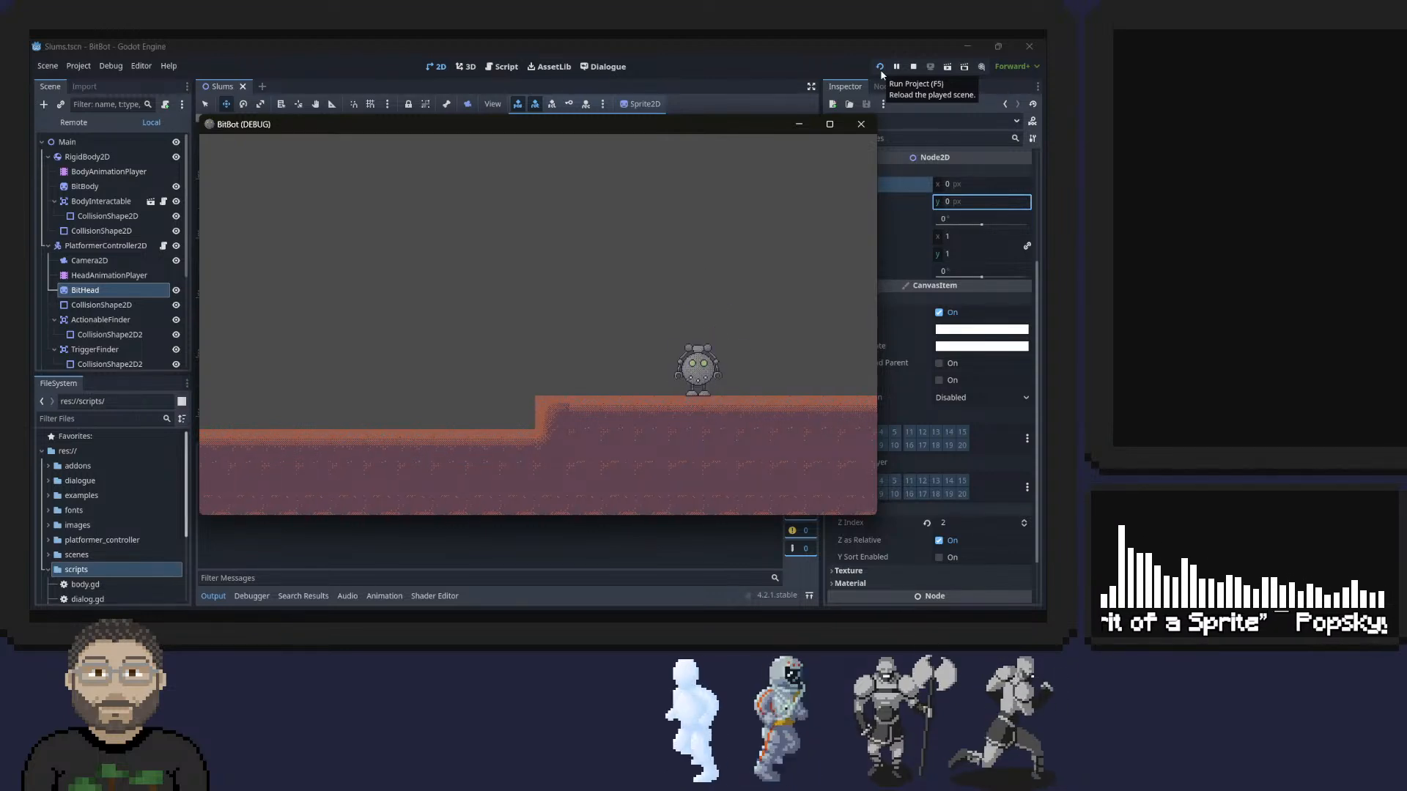
key("Left")
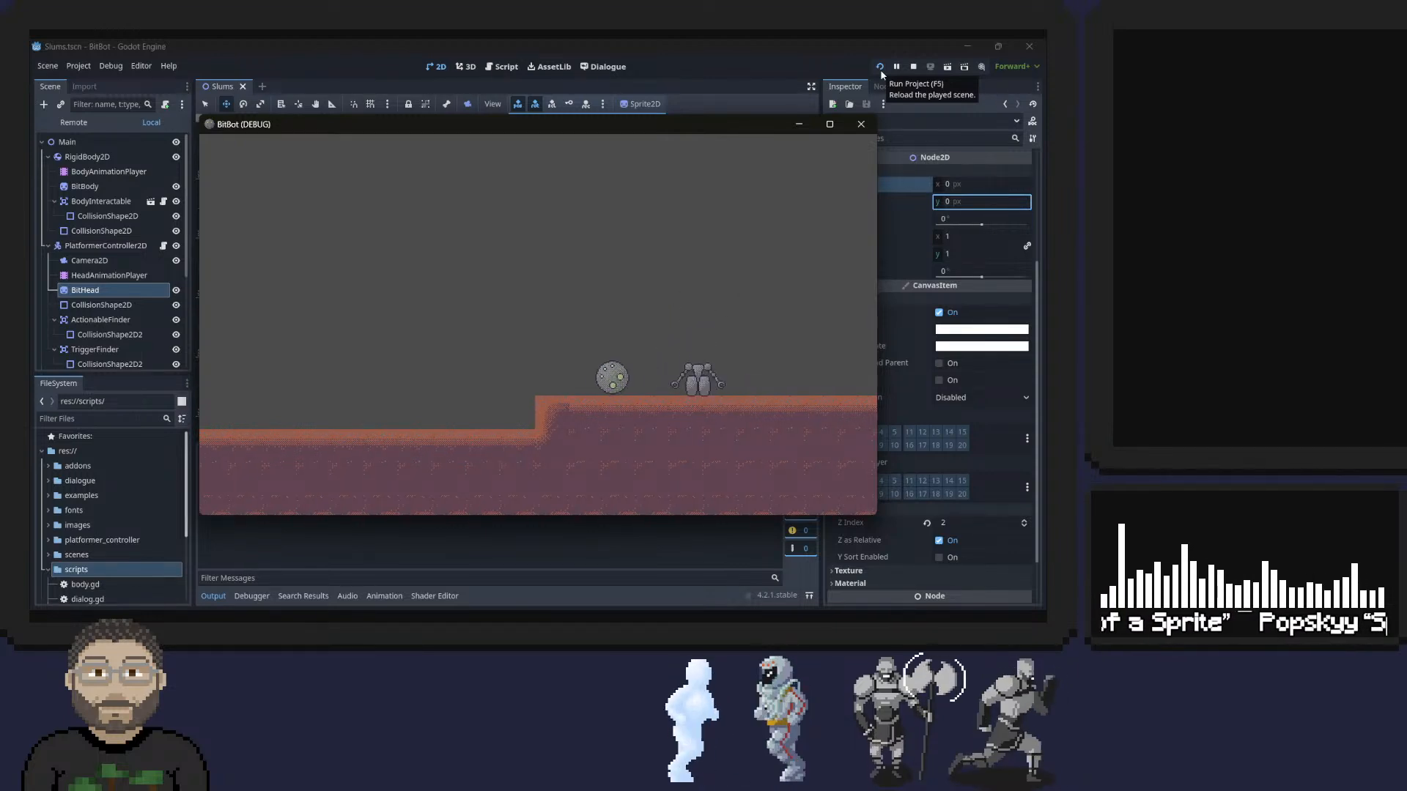
key("Right")
key("space")
key("space")
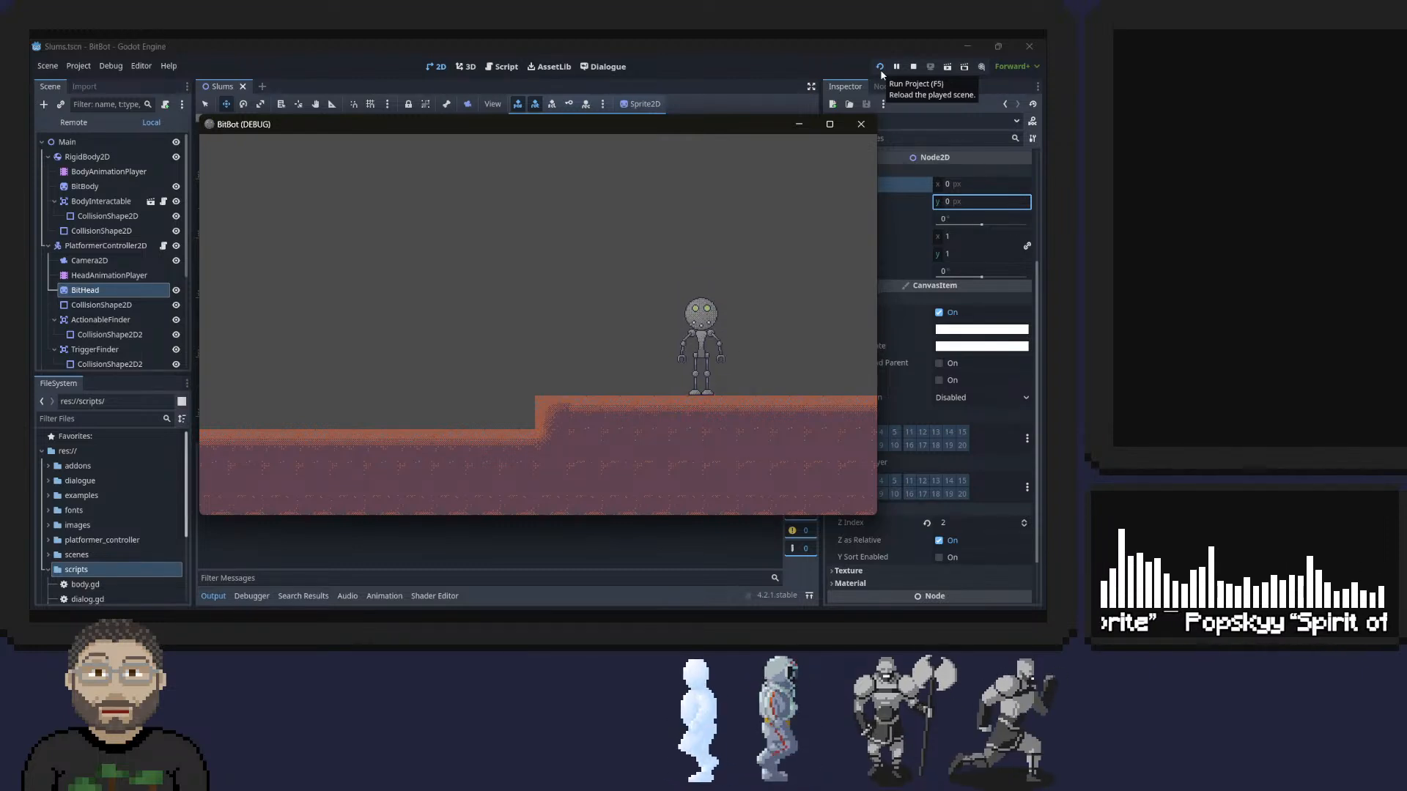
left_click(860, 125)
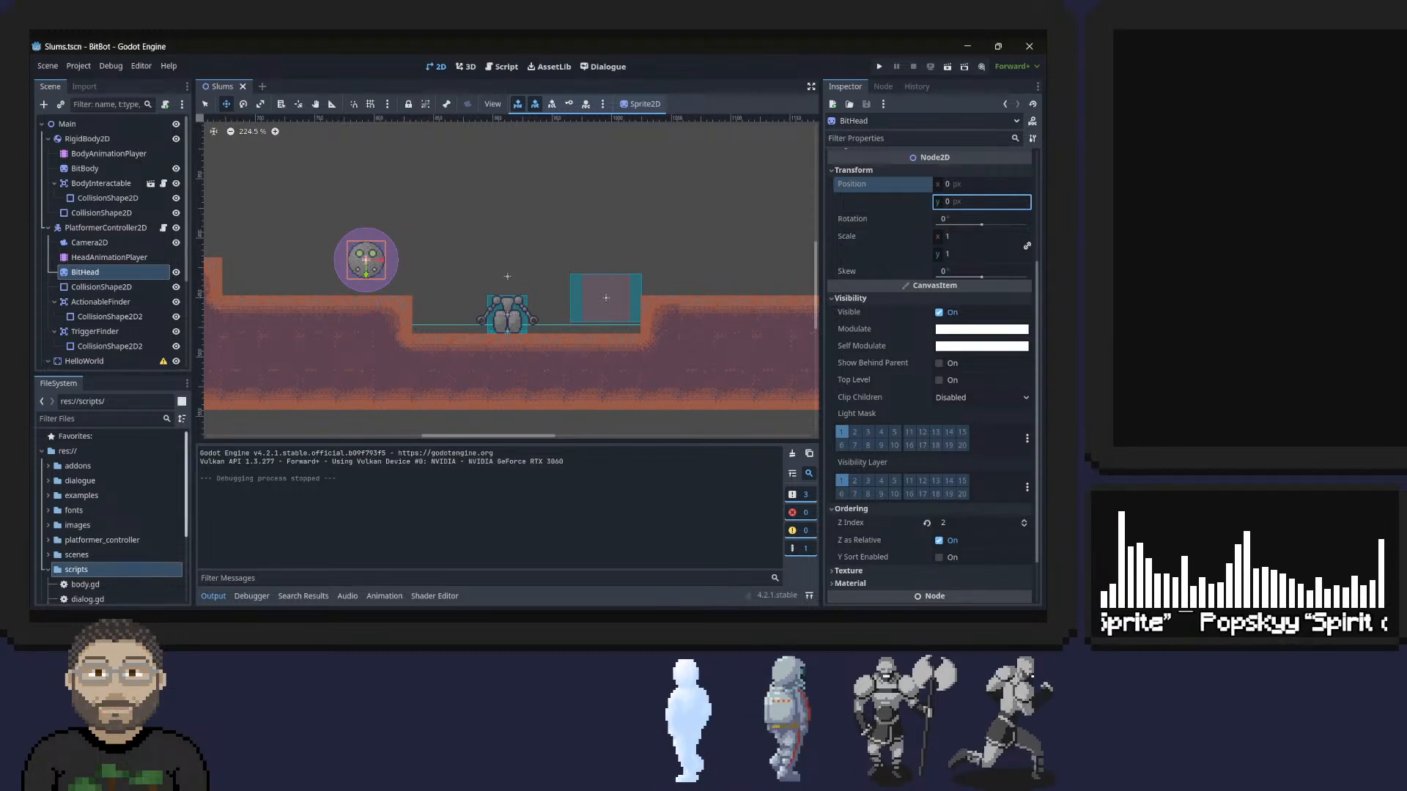
In File Explorer, go to the refs folder inside Bitbot and open standing_front.MOV.
key("super+e")
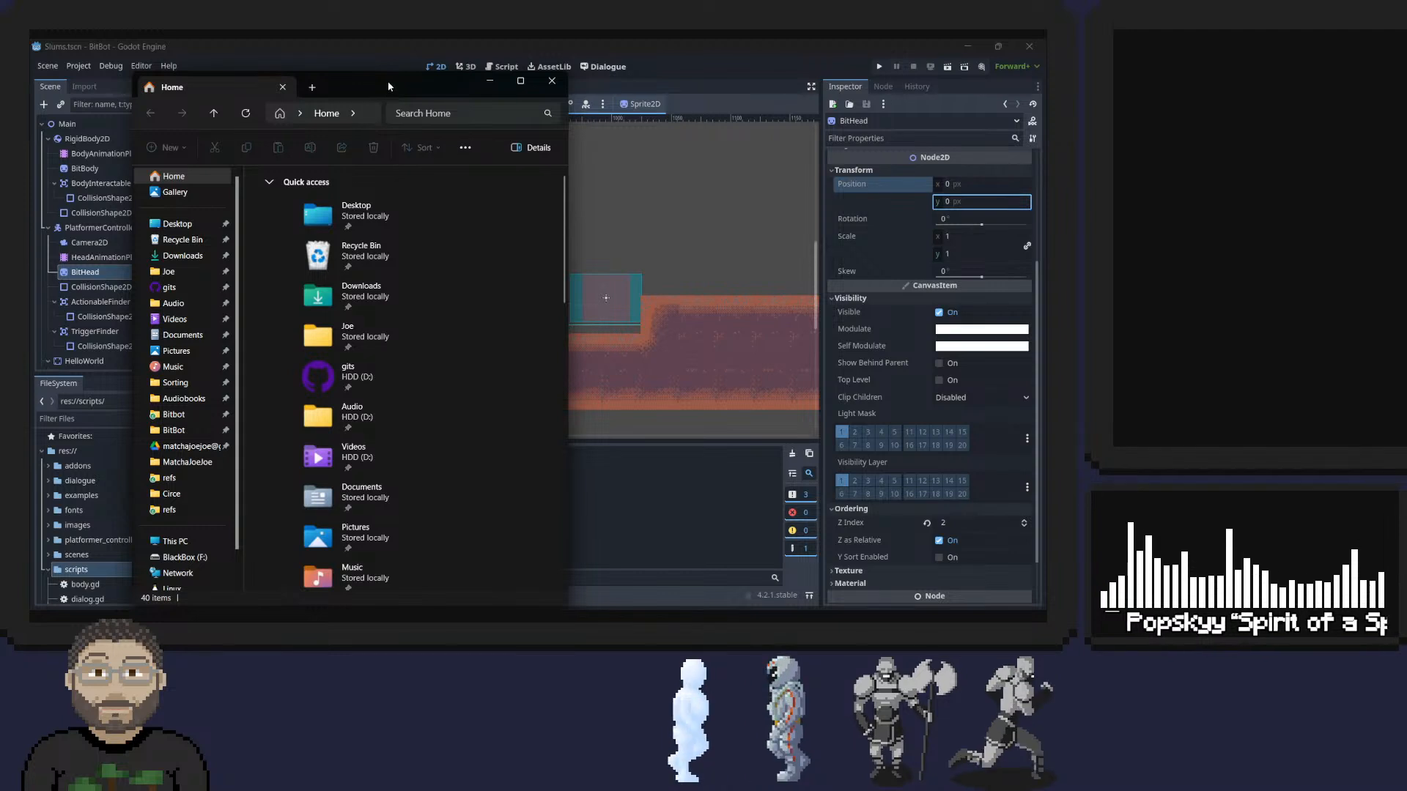
left_click(184, 415)
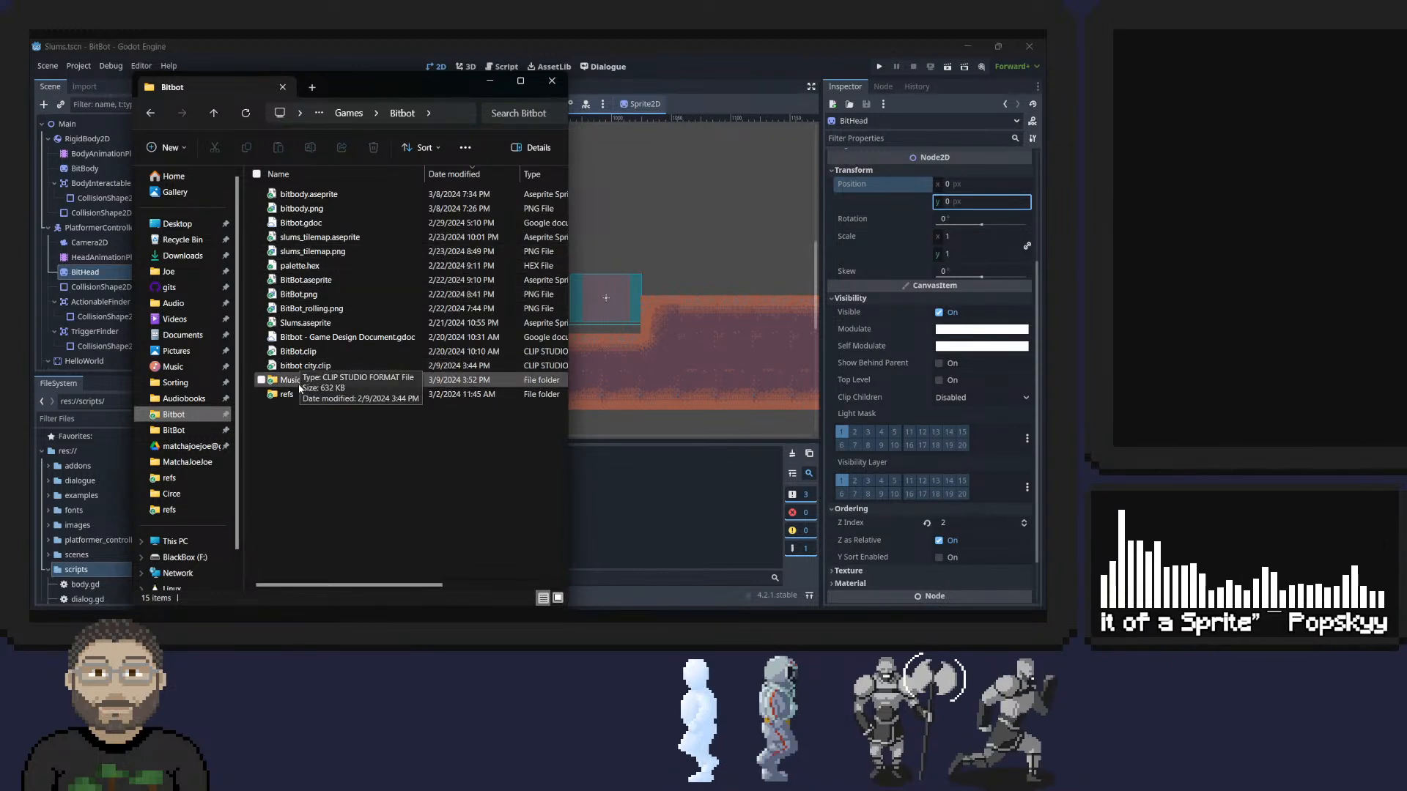
left_click(286, 395)
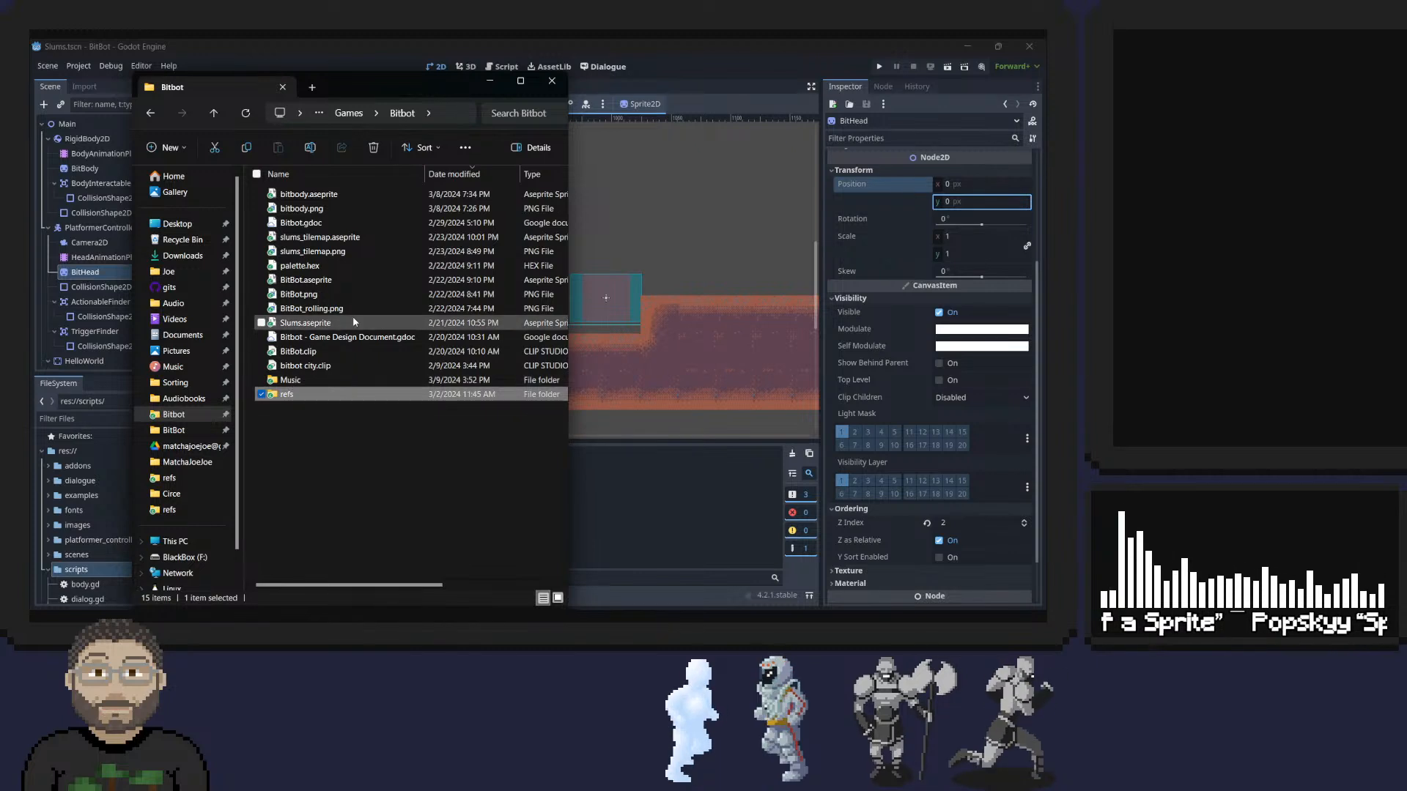
key("F2")
double_click(317, 397)
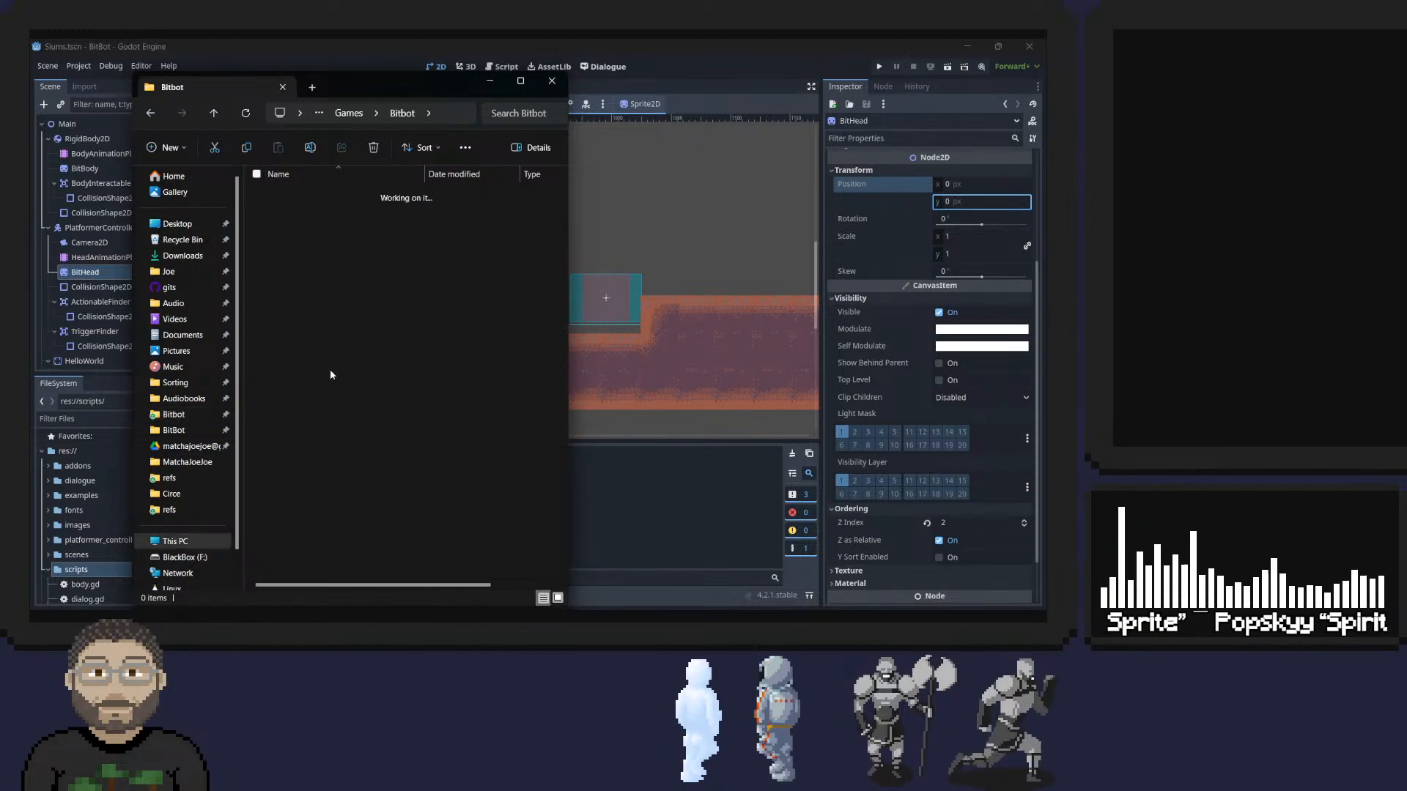
left_click(318, 307)
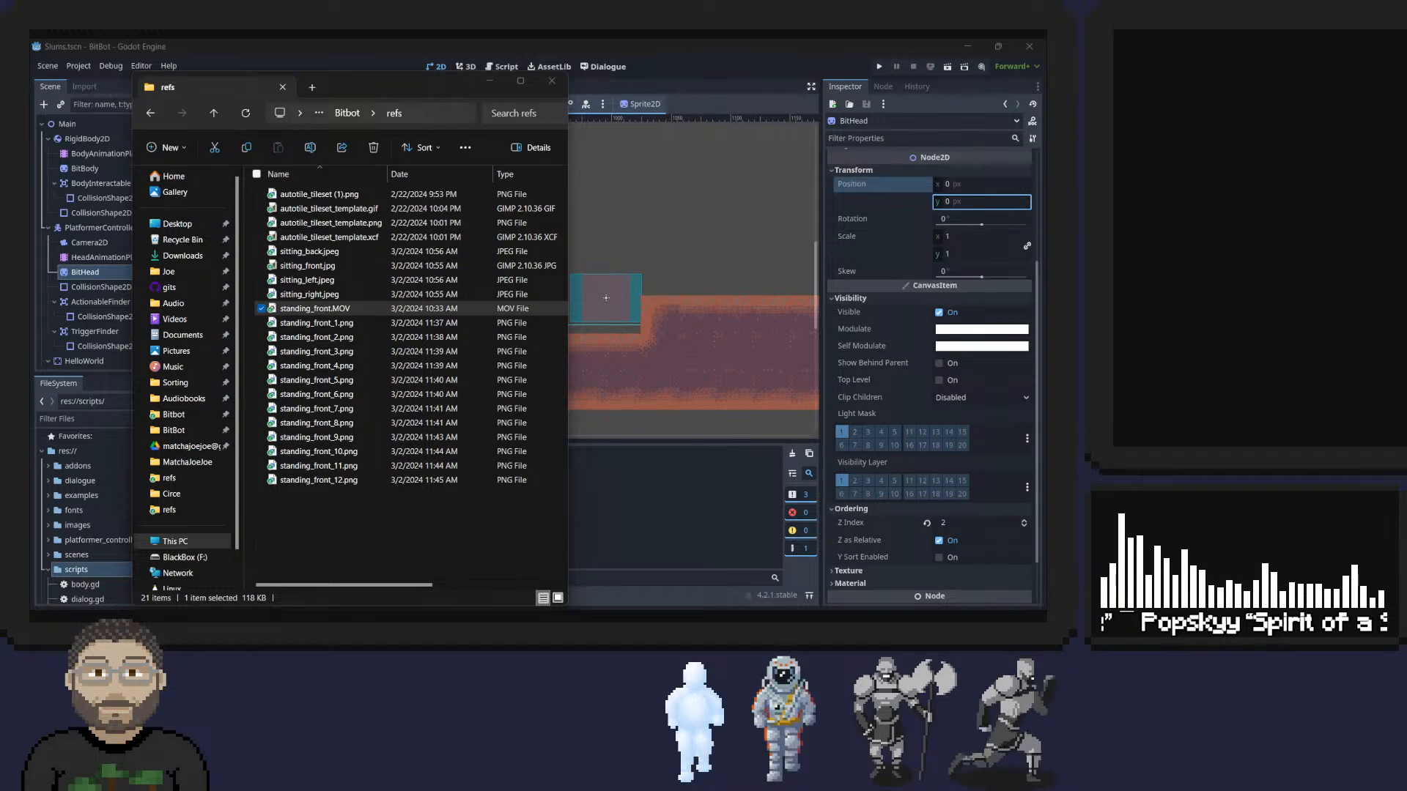
Maximize the video player and play the standing_front clip to study how the toy stands up.
left_click_drag(29, 180, 549, 64)
double_click(602, 66)
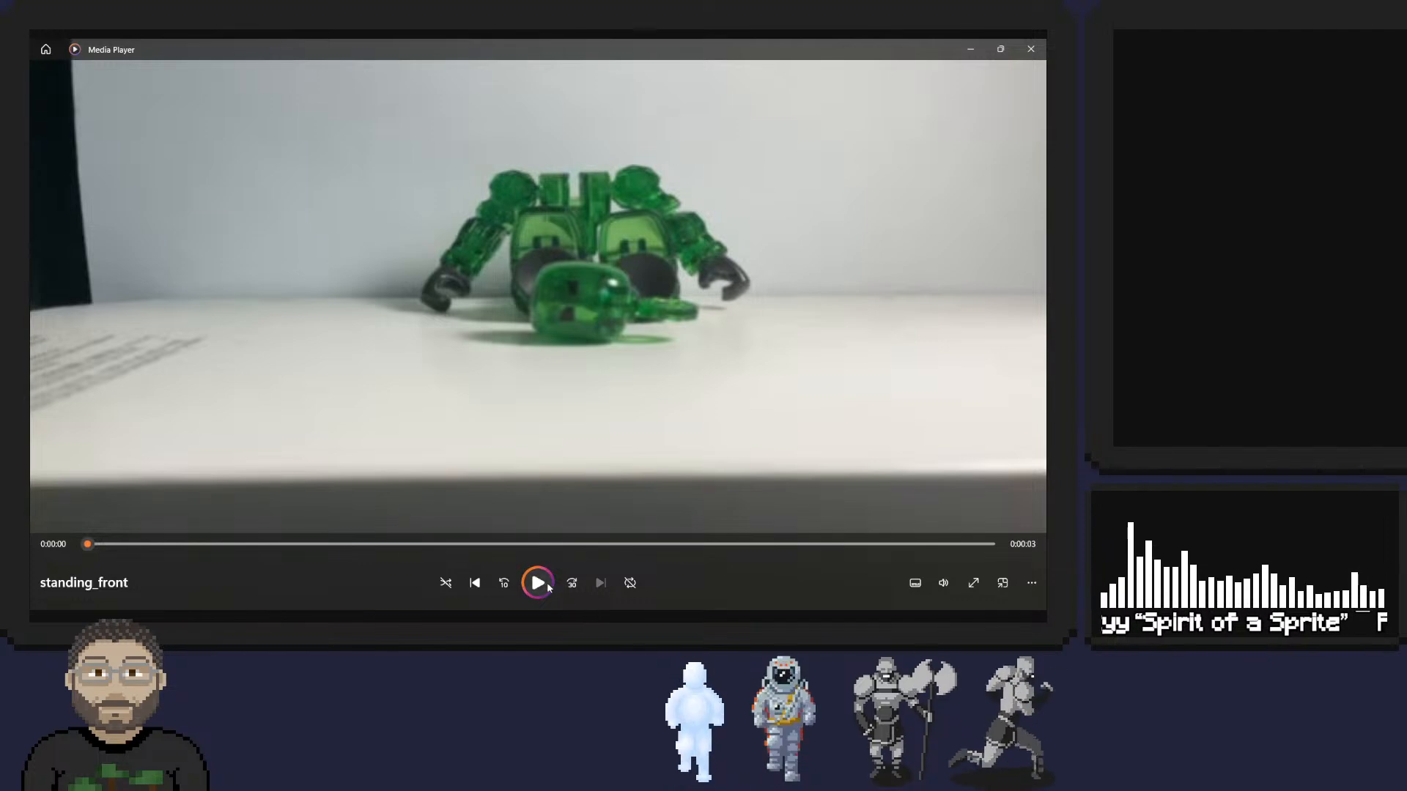
left_click(547, 584)
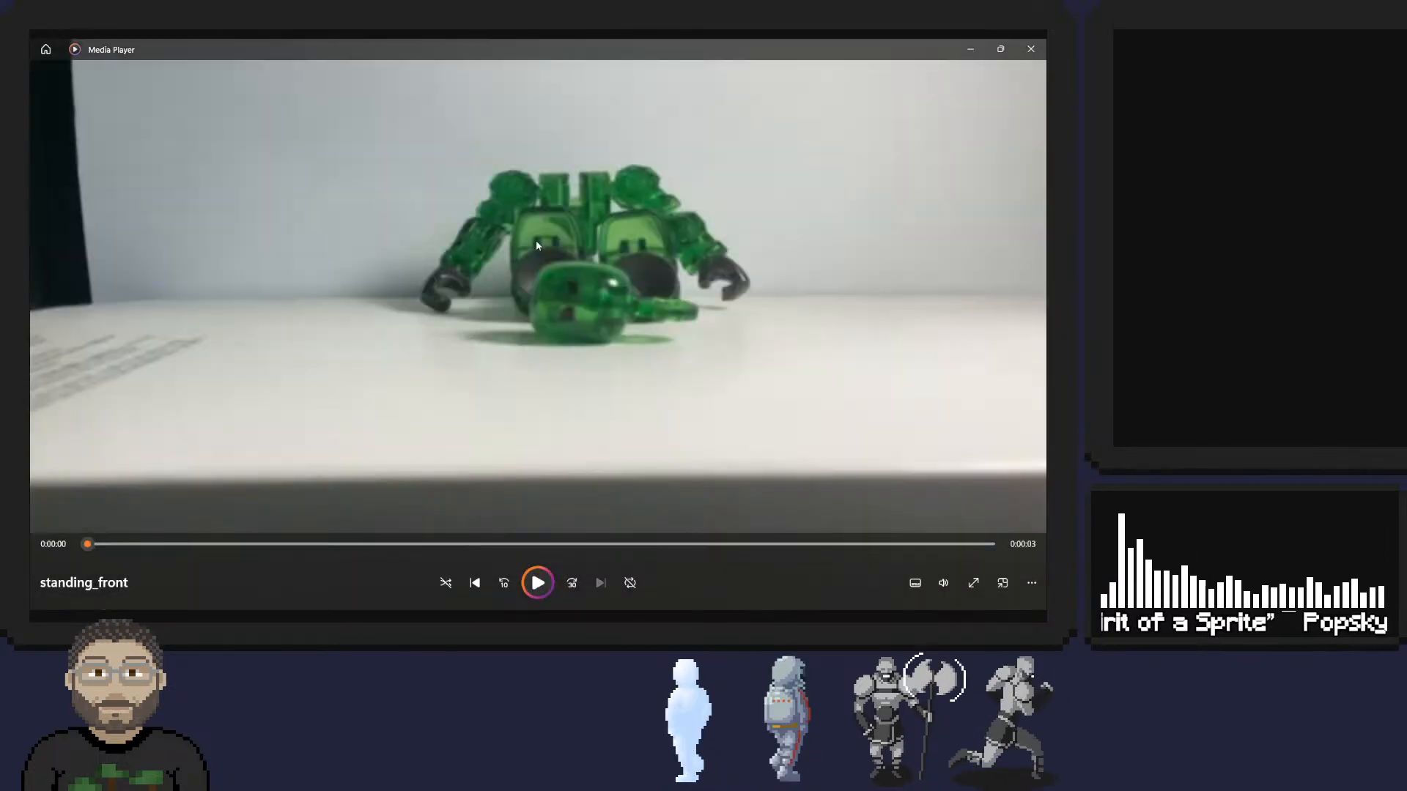
left_click(538, 582)
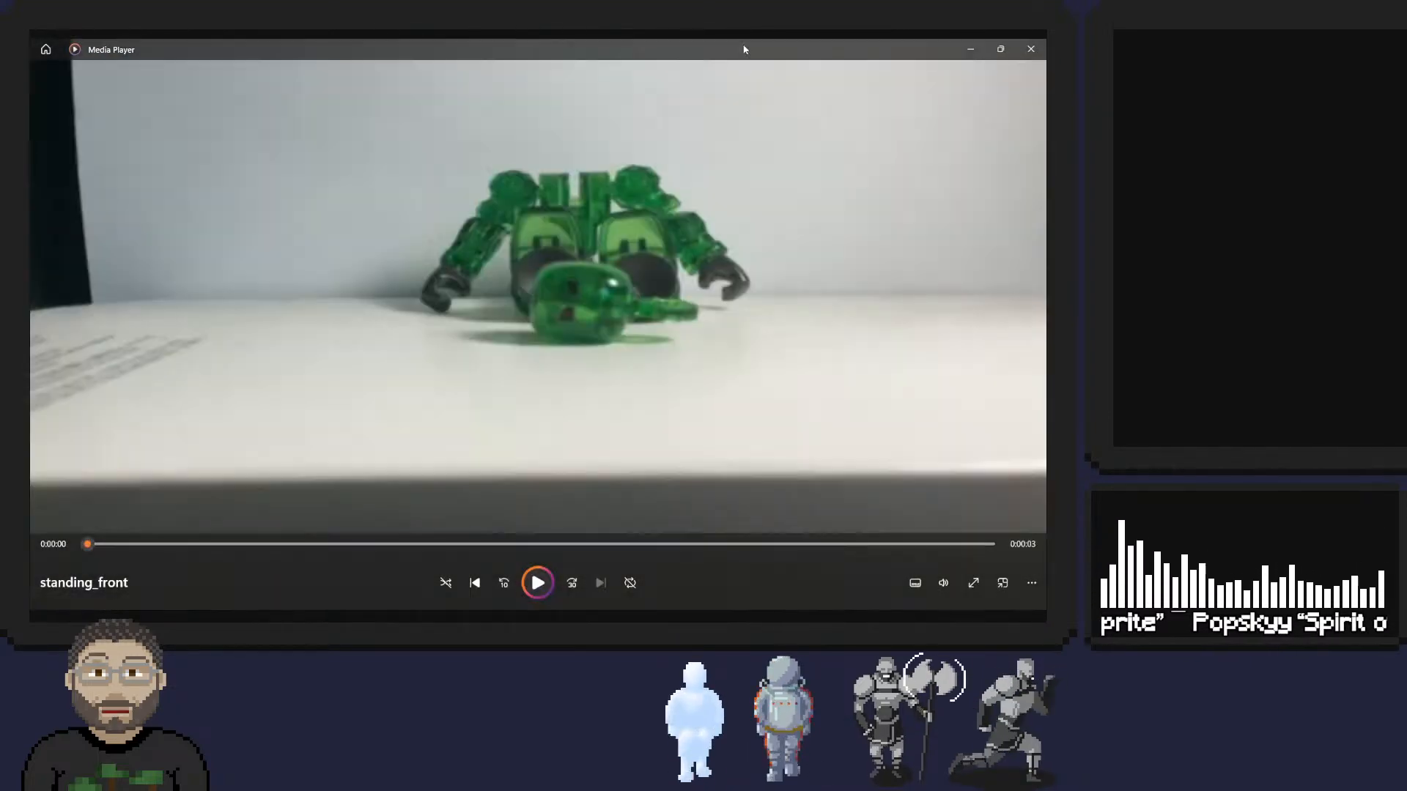
Close the video player and clear the File Explorer window away to reveal the Slums scene in the Godot editor.
left_click(1002, 49)
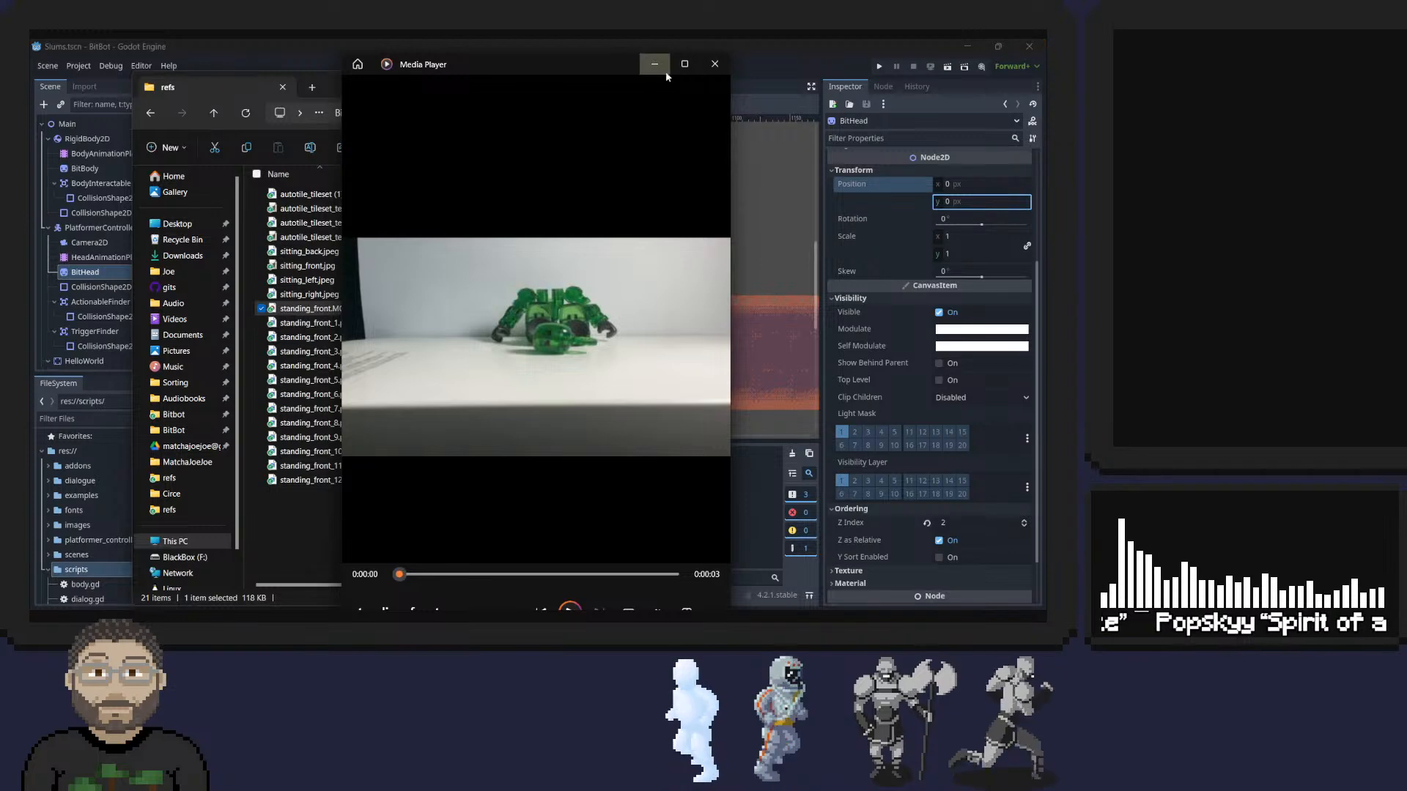
left_click(715, 61)
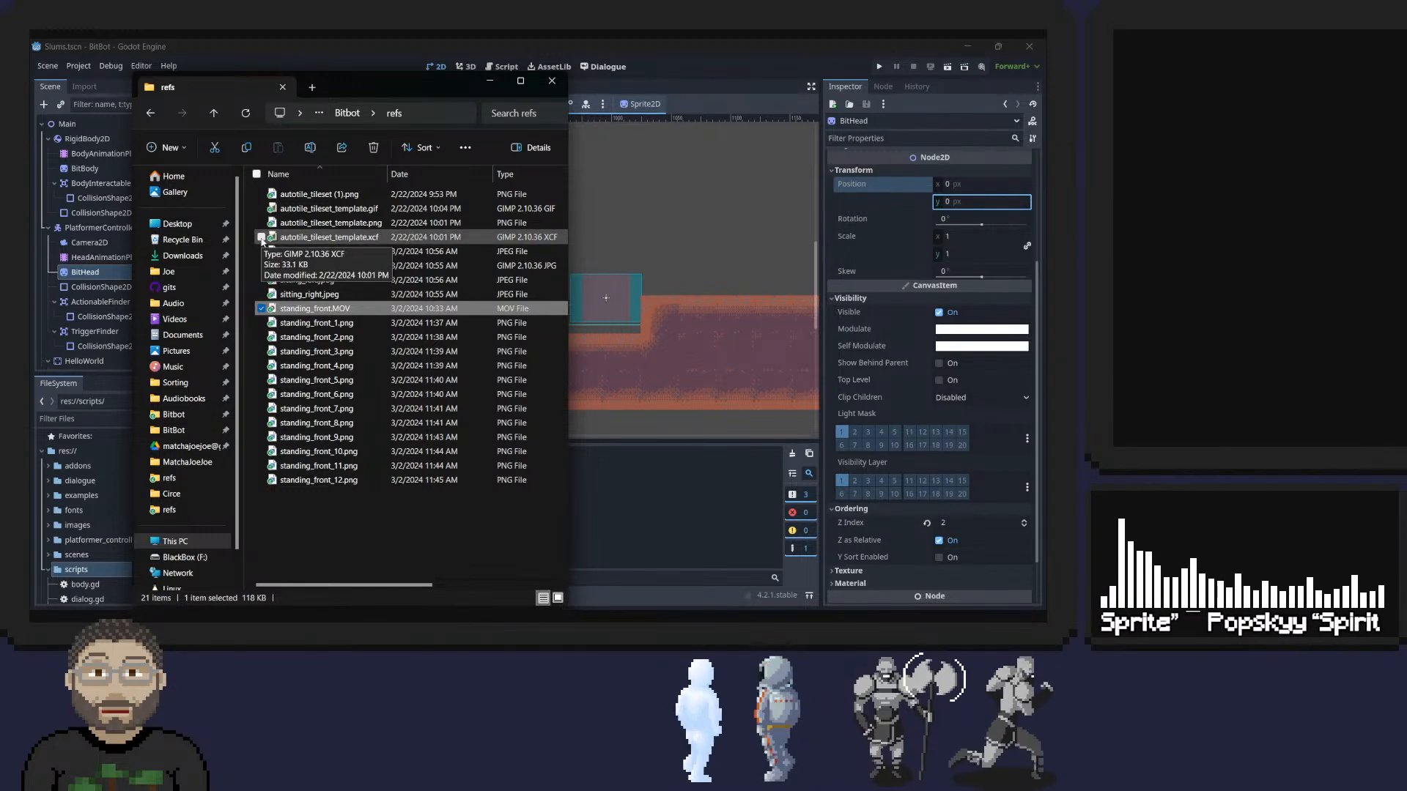
left_click_drag(410, 81, 698, 57)
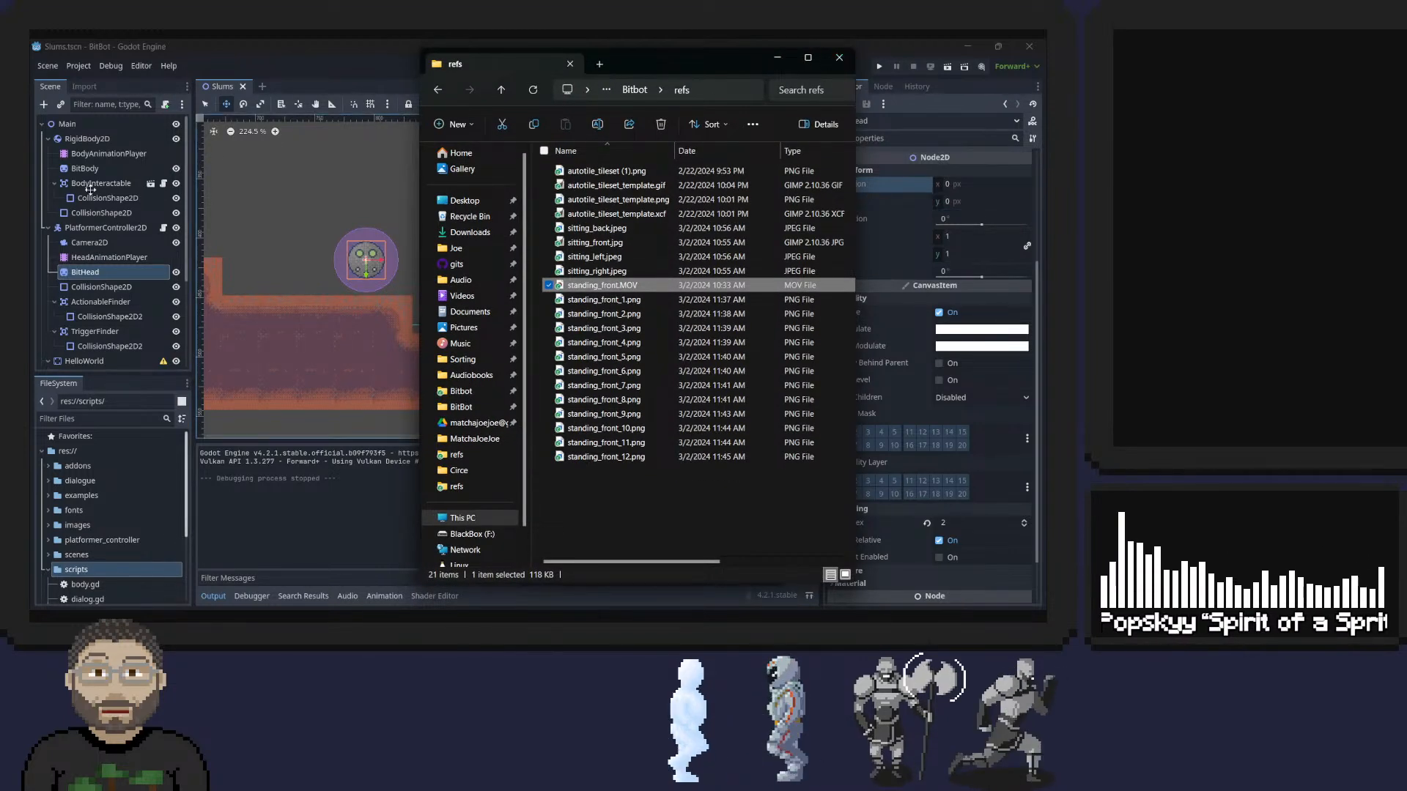
key("super+Down")
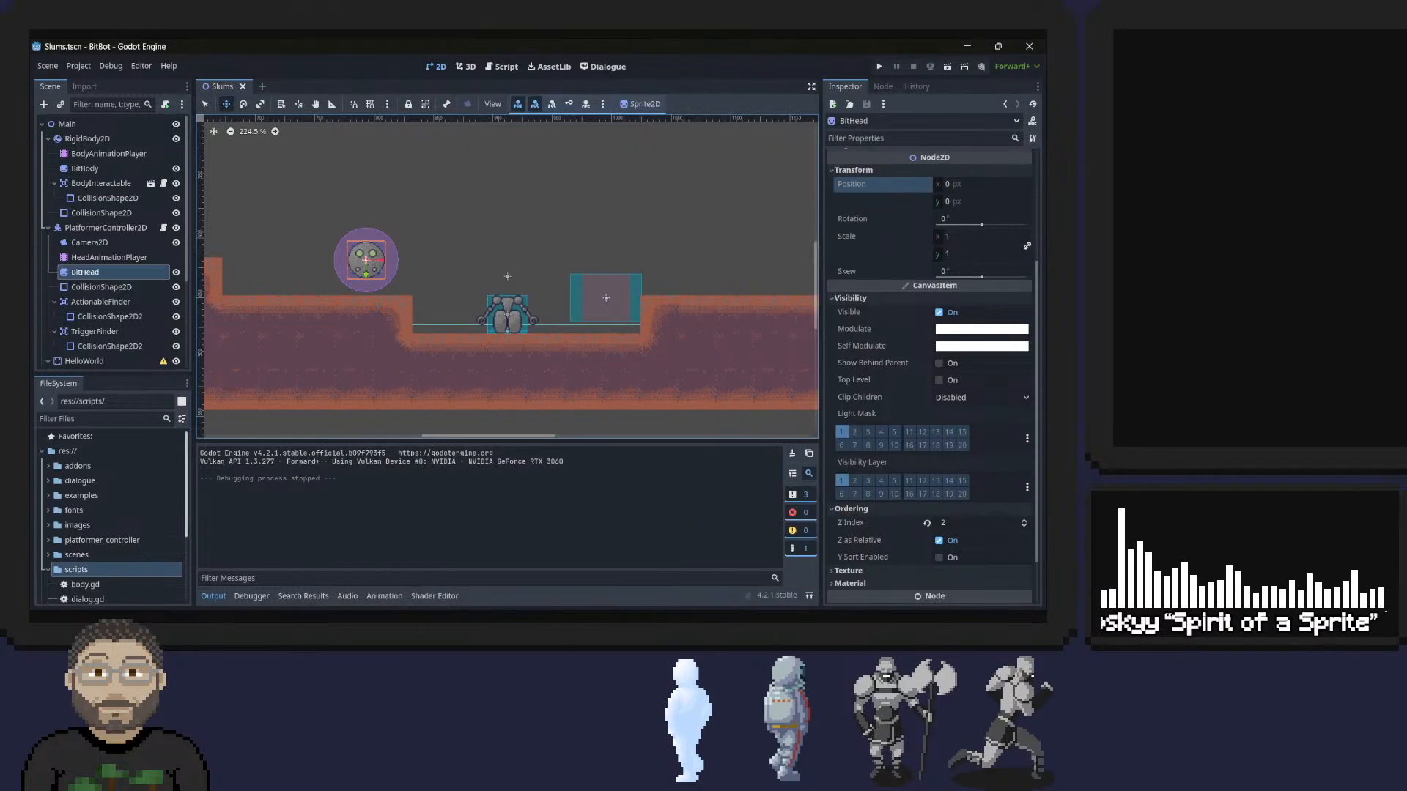
Return to File Explorer, browse Google Drive to My Drive > Art > Pixel Art > barb, and select barb_run_right.gif.
key("alt+Tab")
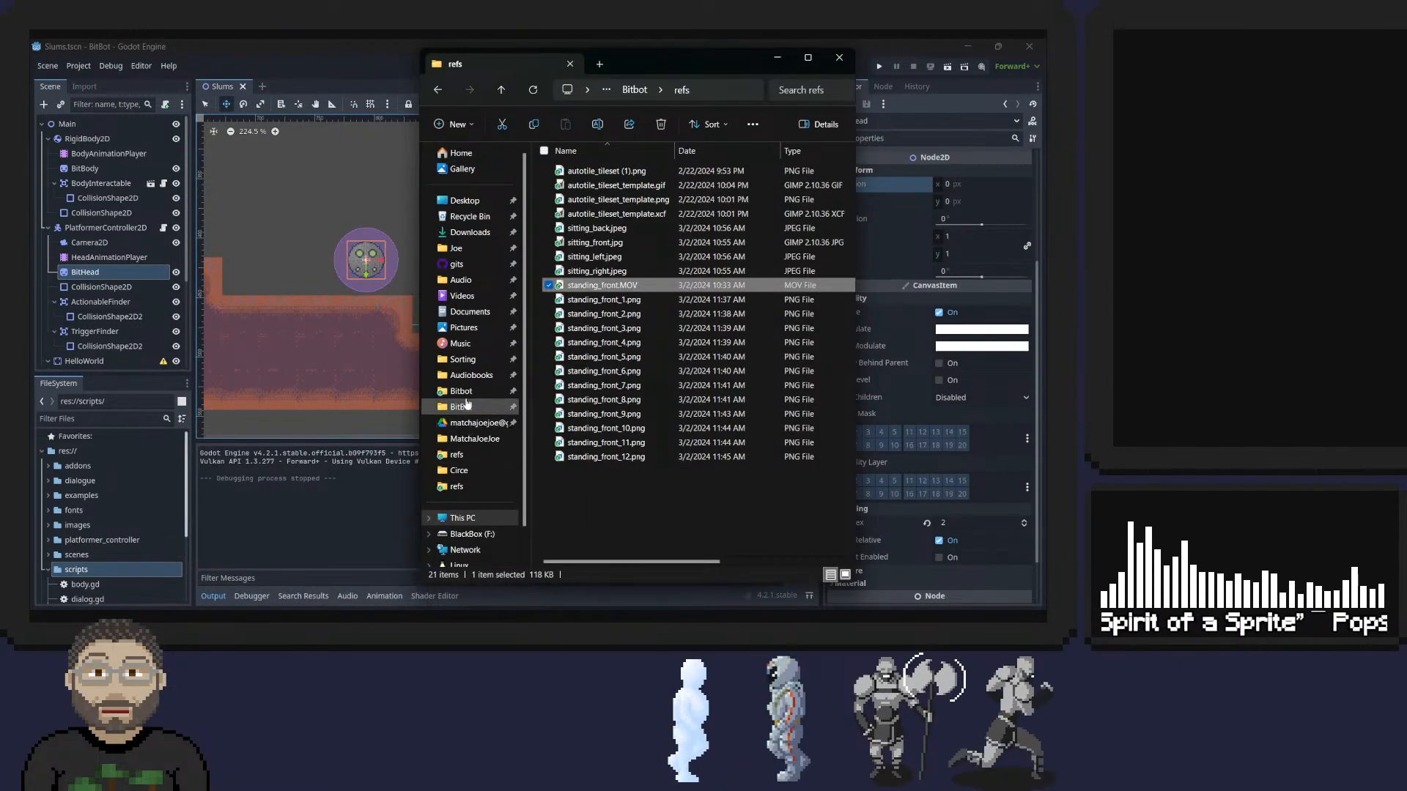
left_click(476, 423)
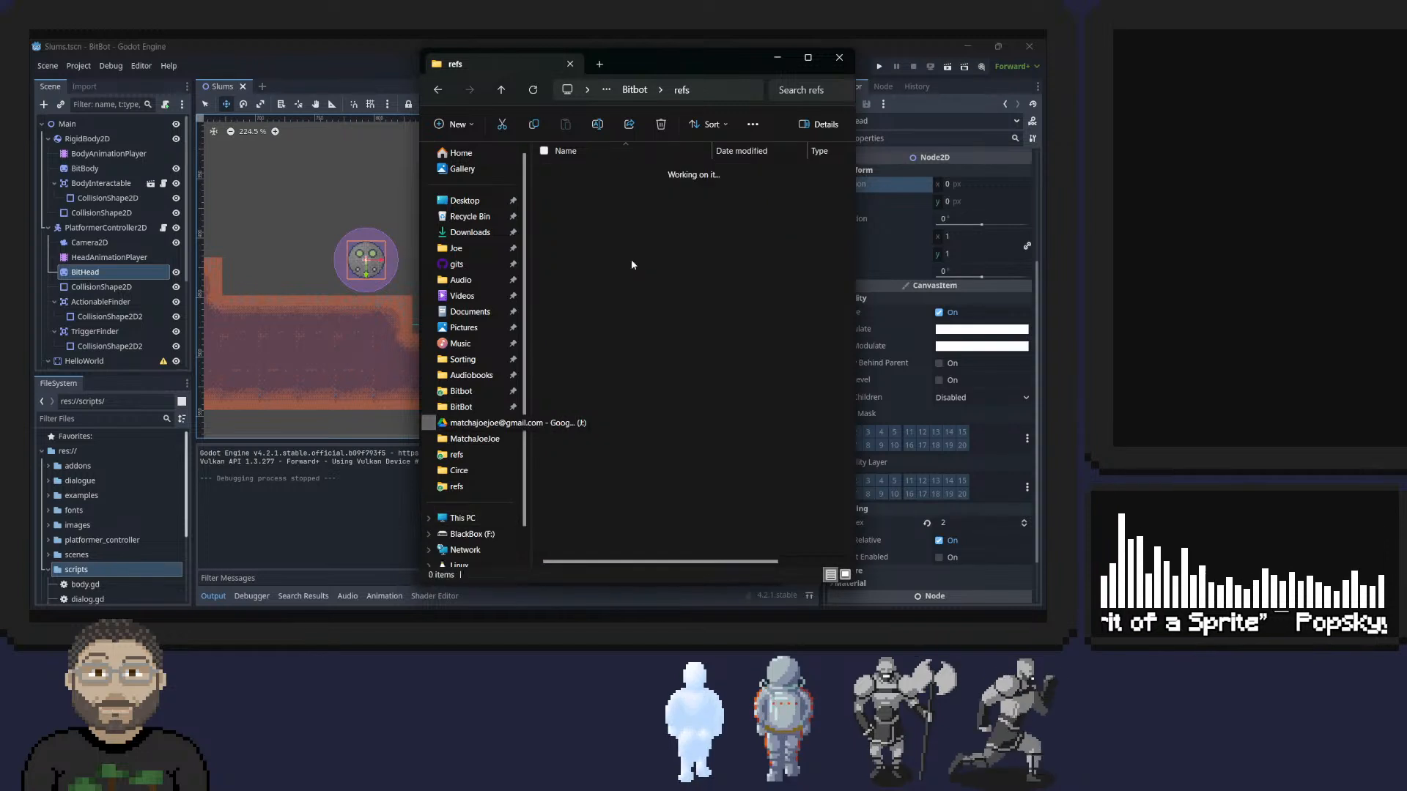
left_click(593, 173)
double_click(586, 172)
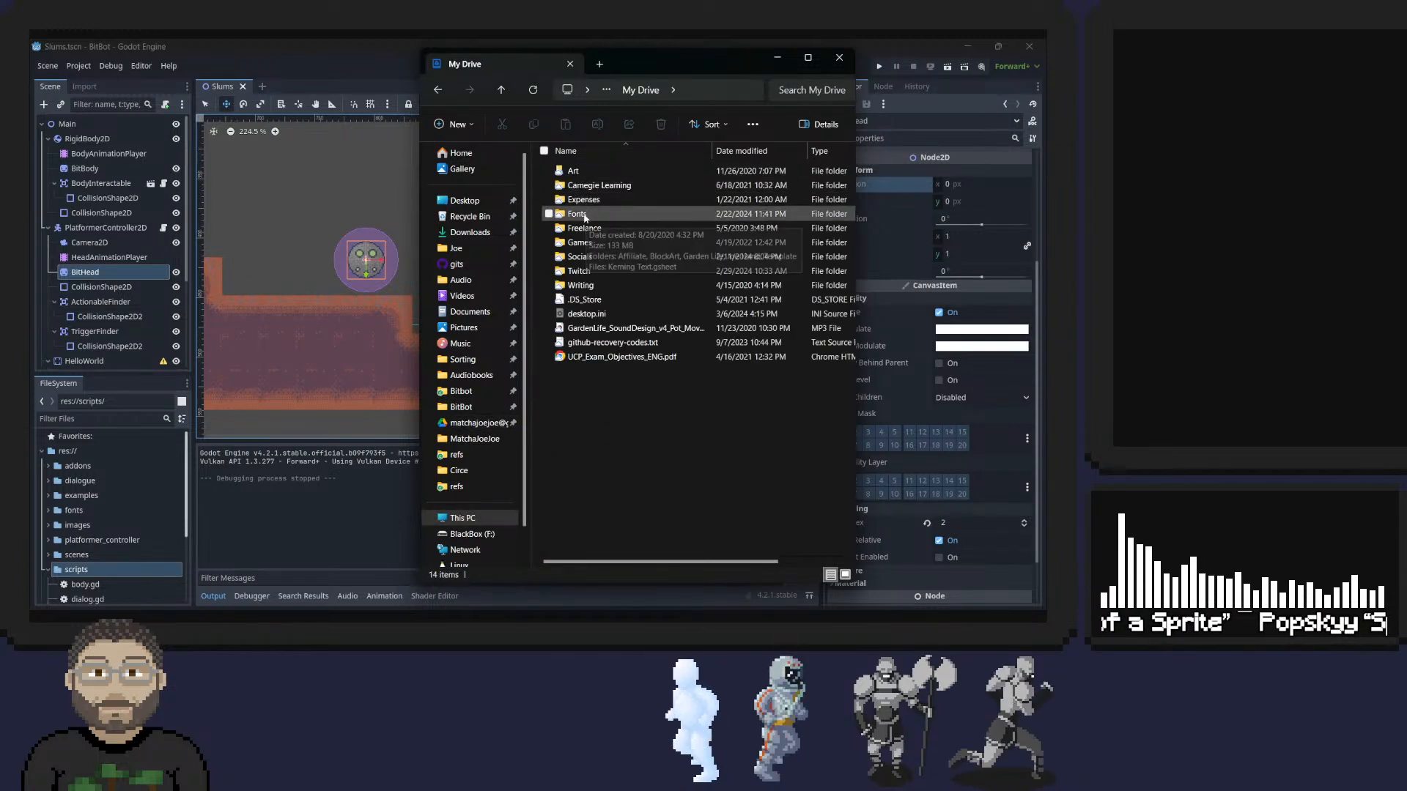
double_click(575, 212)
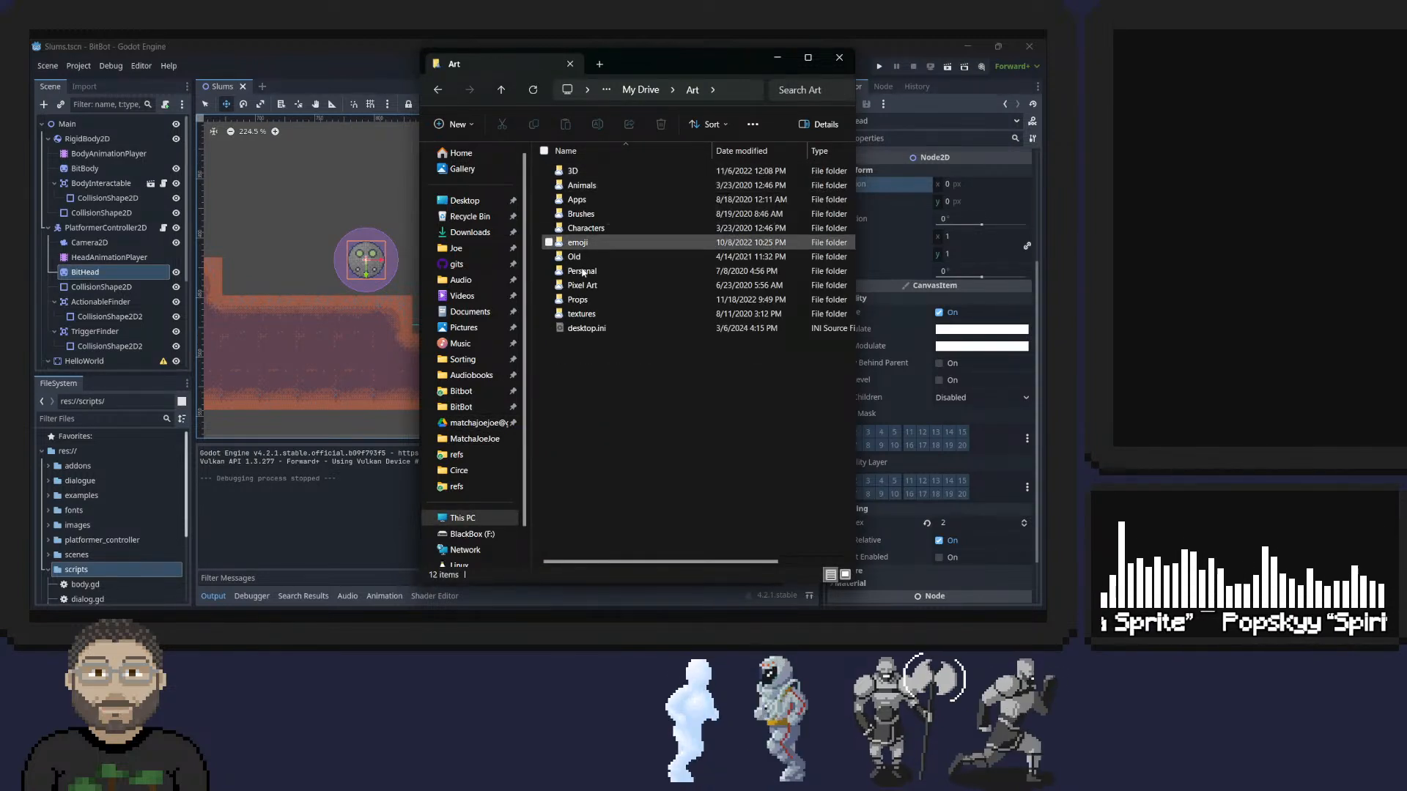
double_click(597, 285)
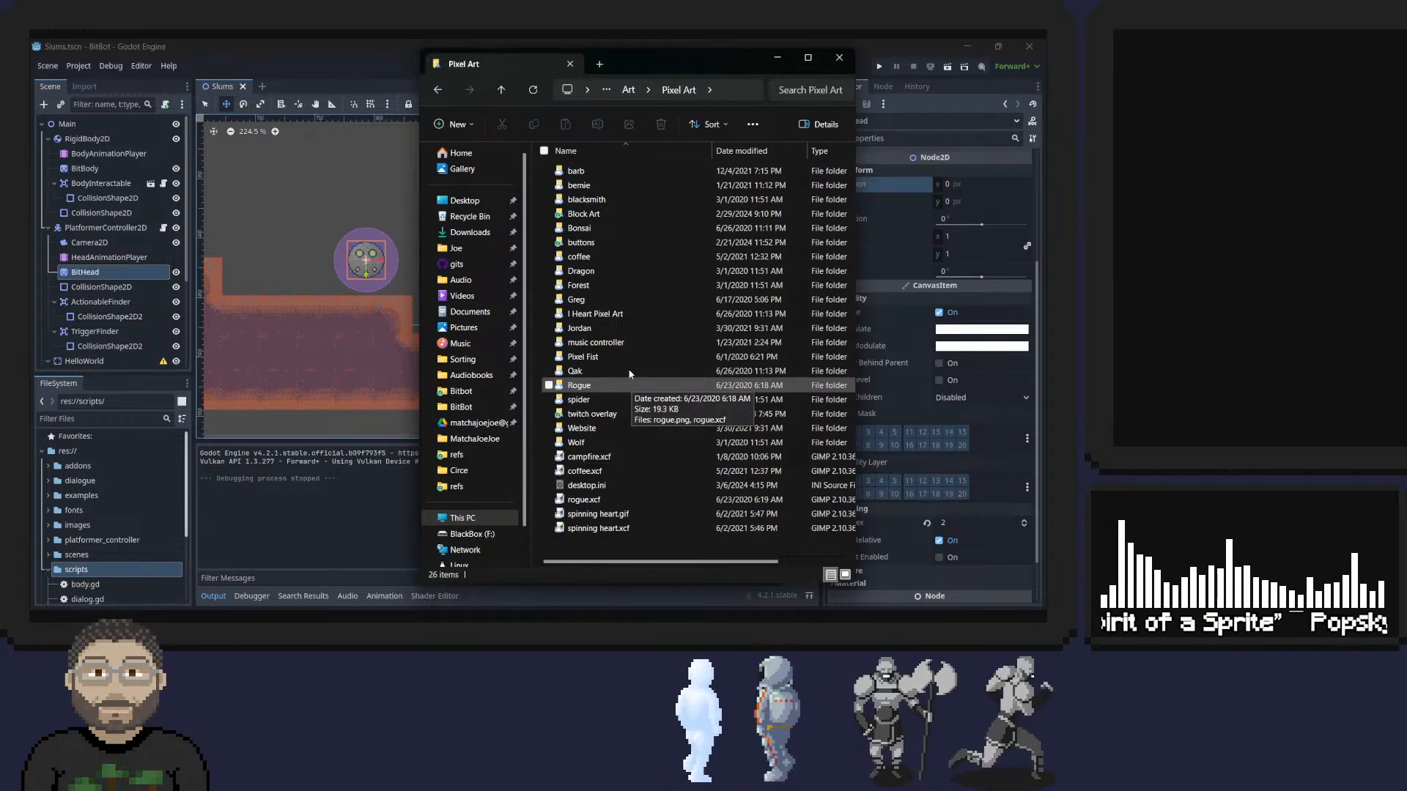
double_click(576, 170)
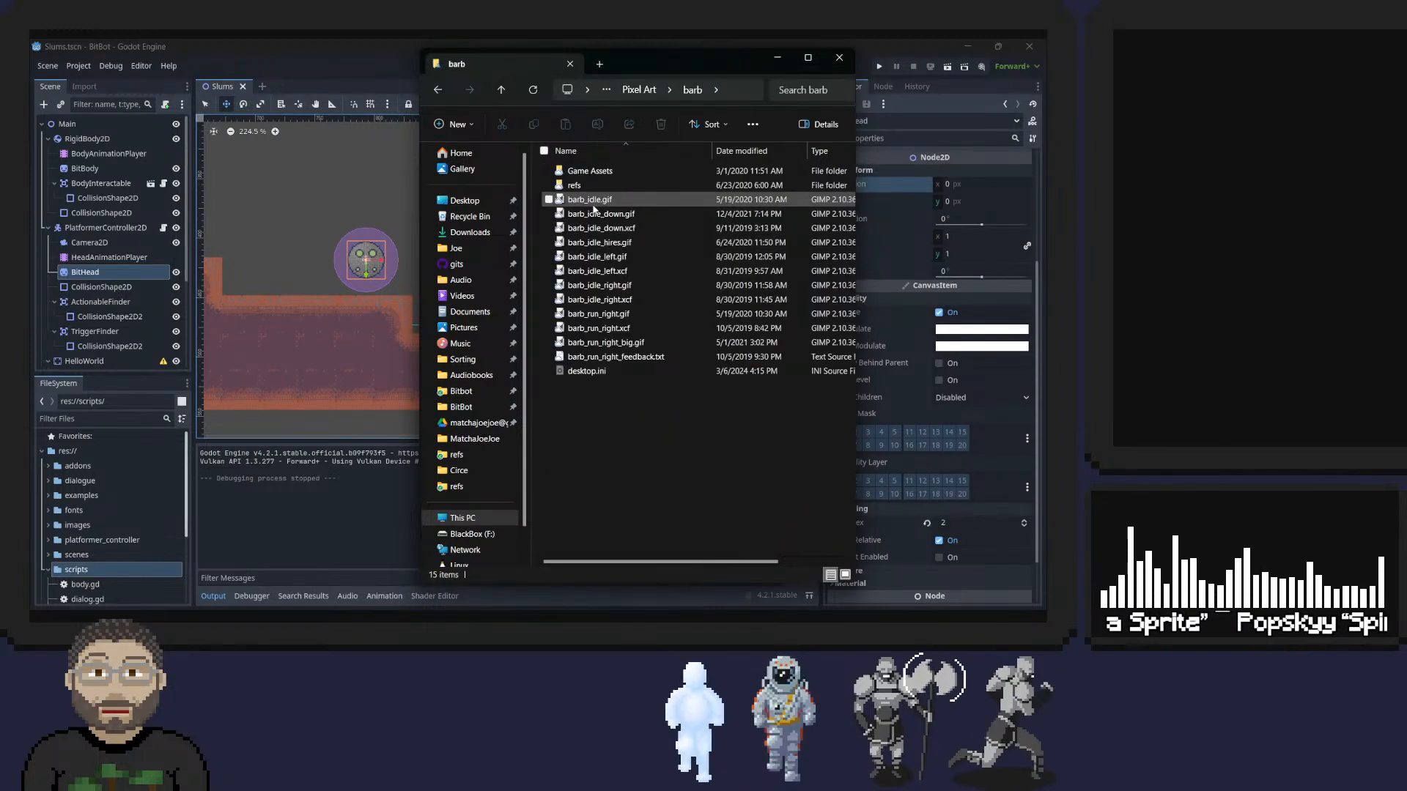
left_click(616, 315)
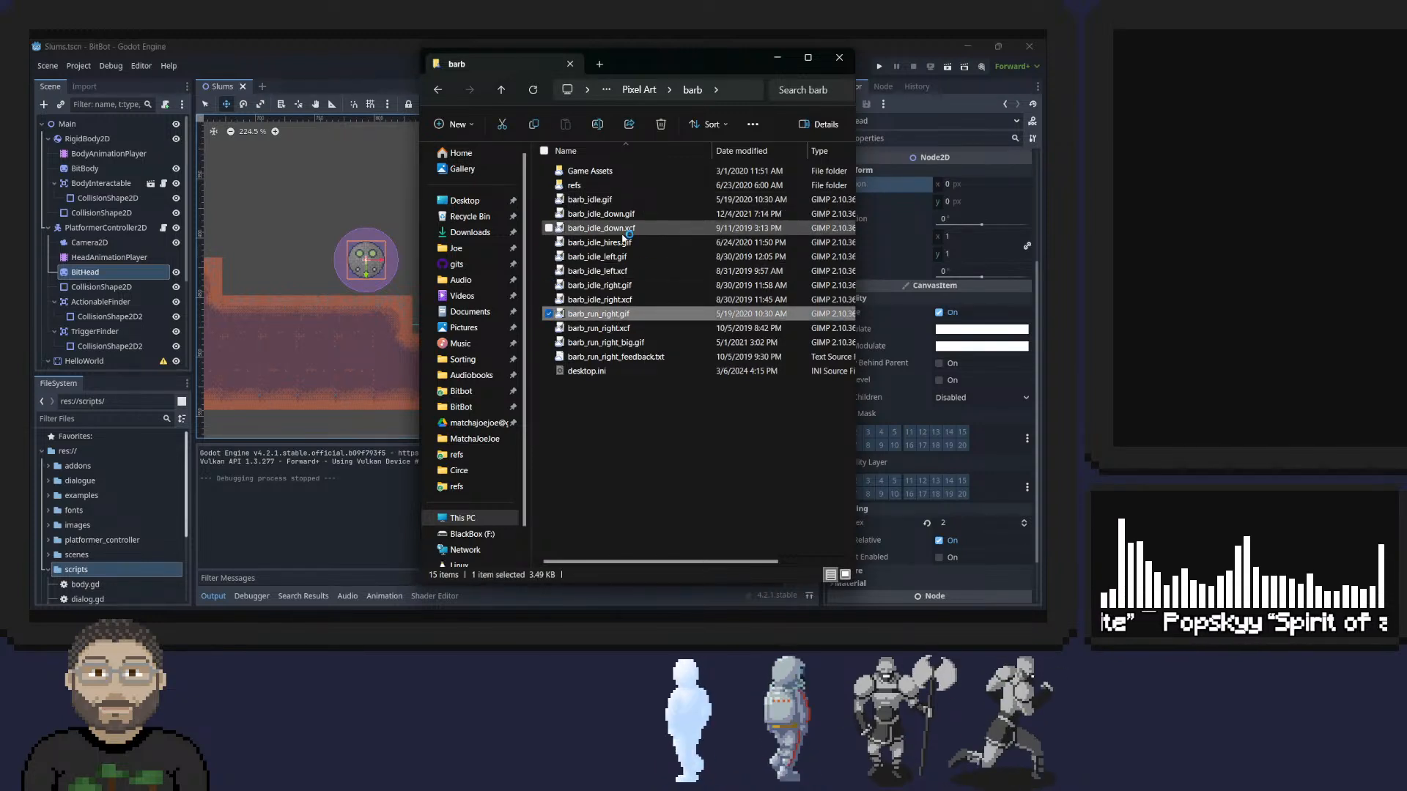
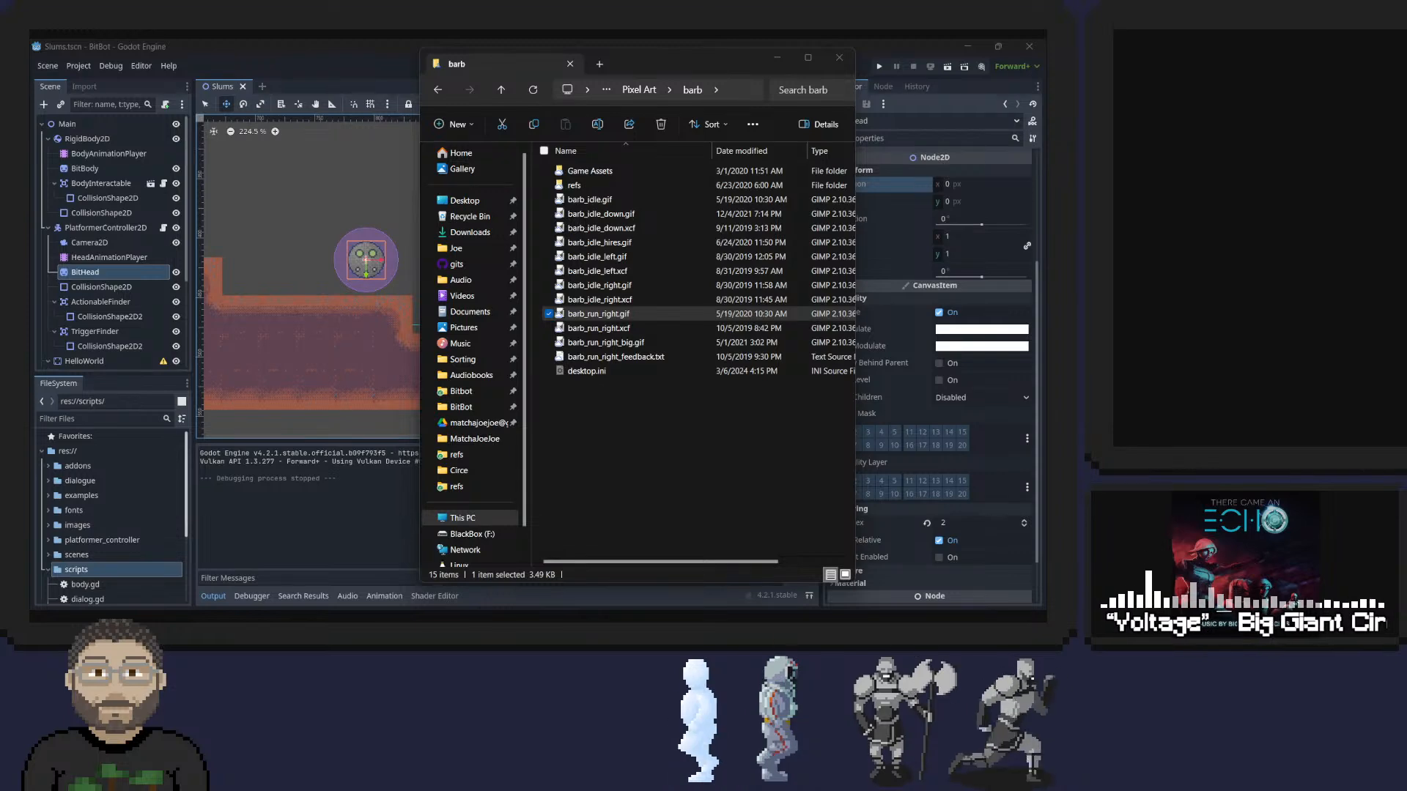
Switch to GIMP, maximize its window and enlarge the view of the opened barb_run_right.gif.
key("alt+Tab")
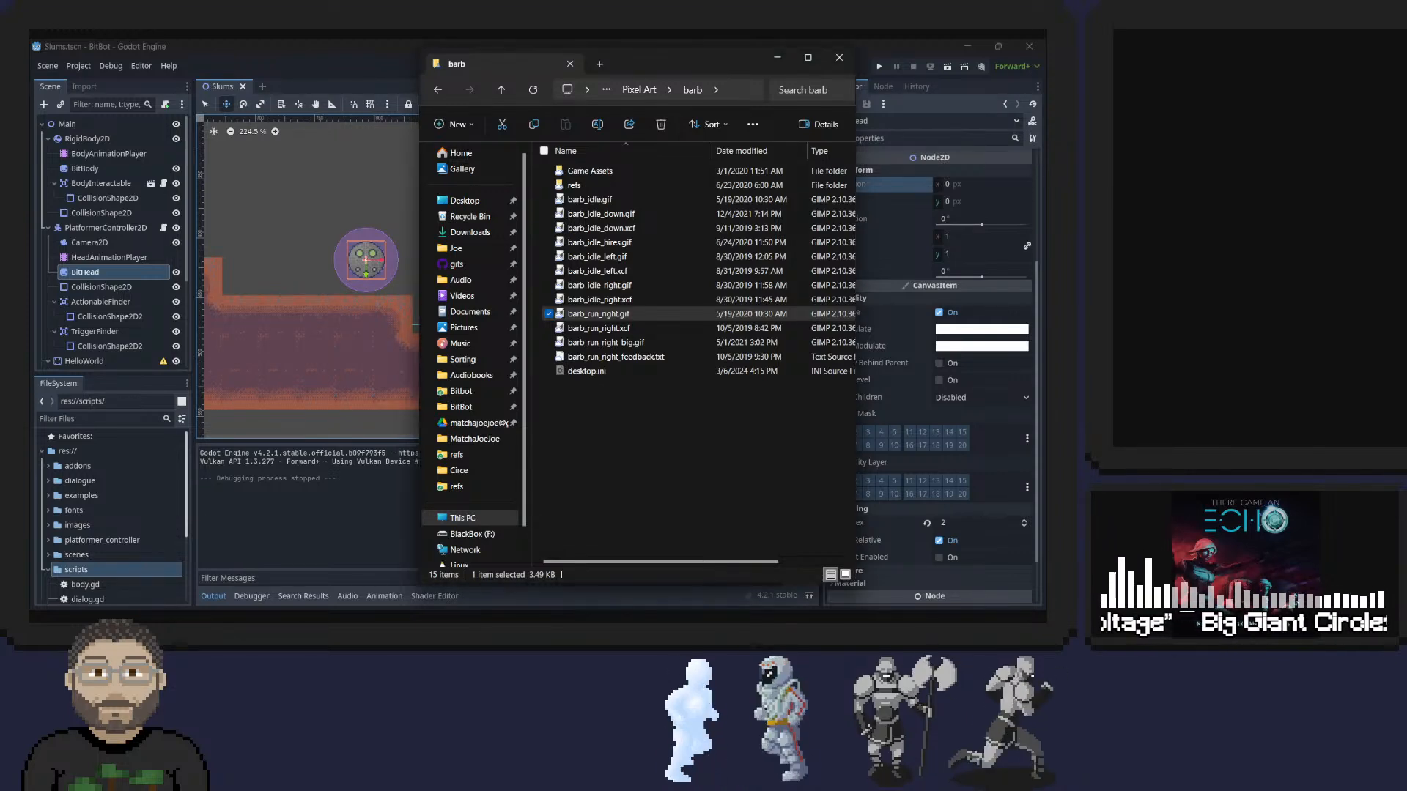
key("alt+Tab")
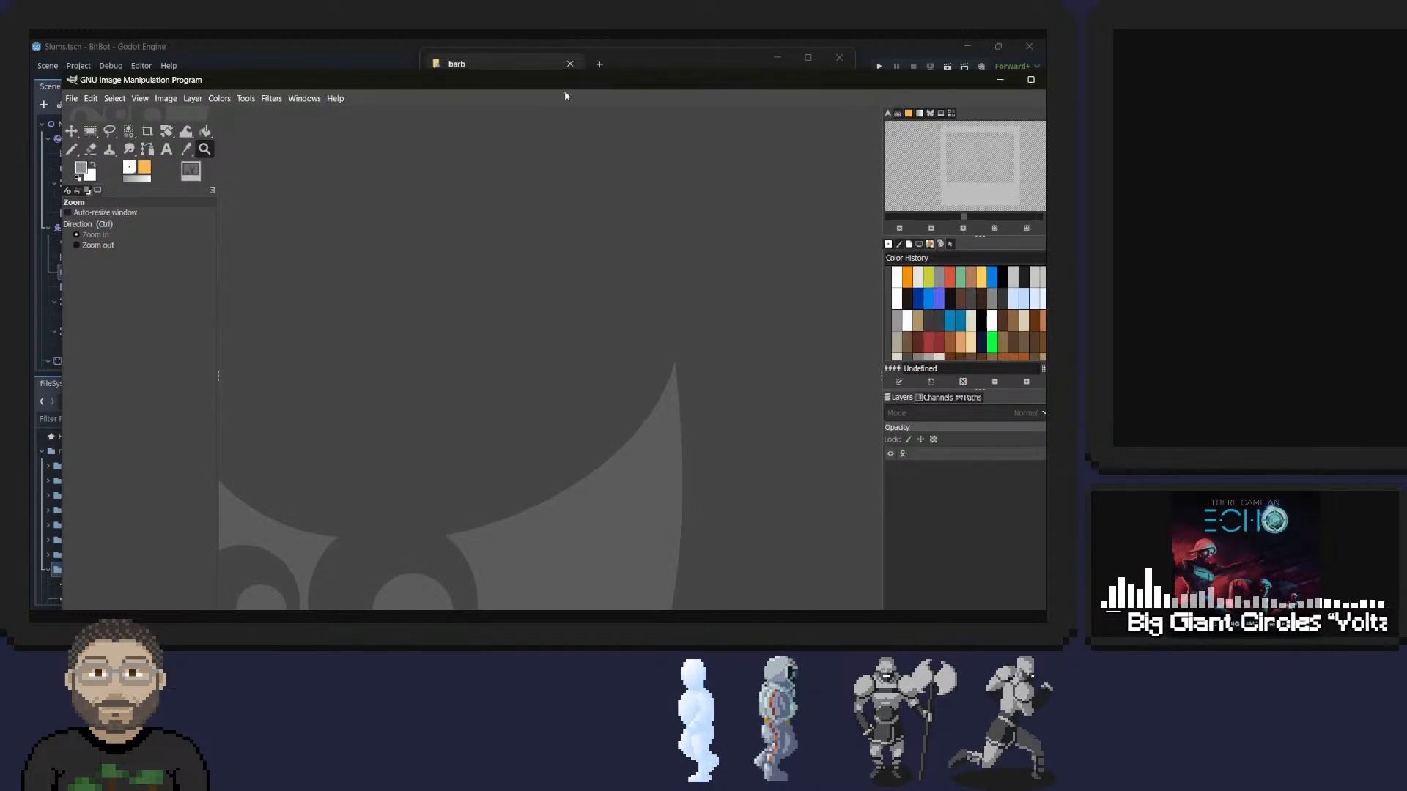
key("alt+Tab")
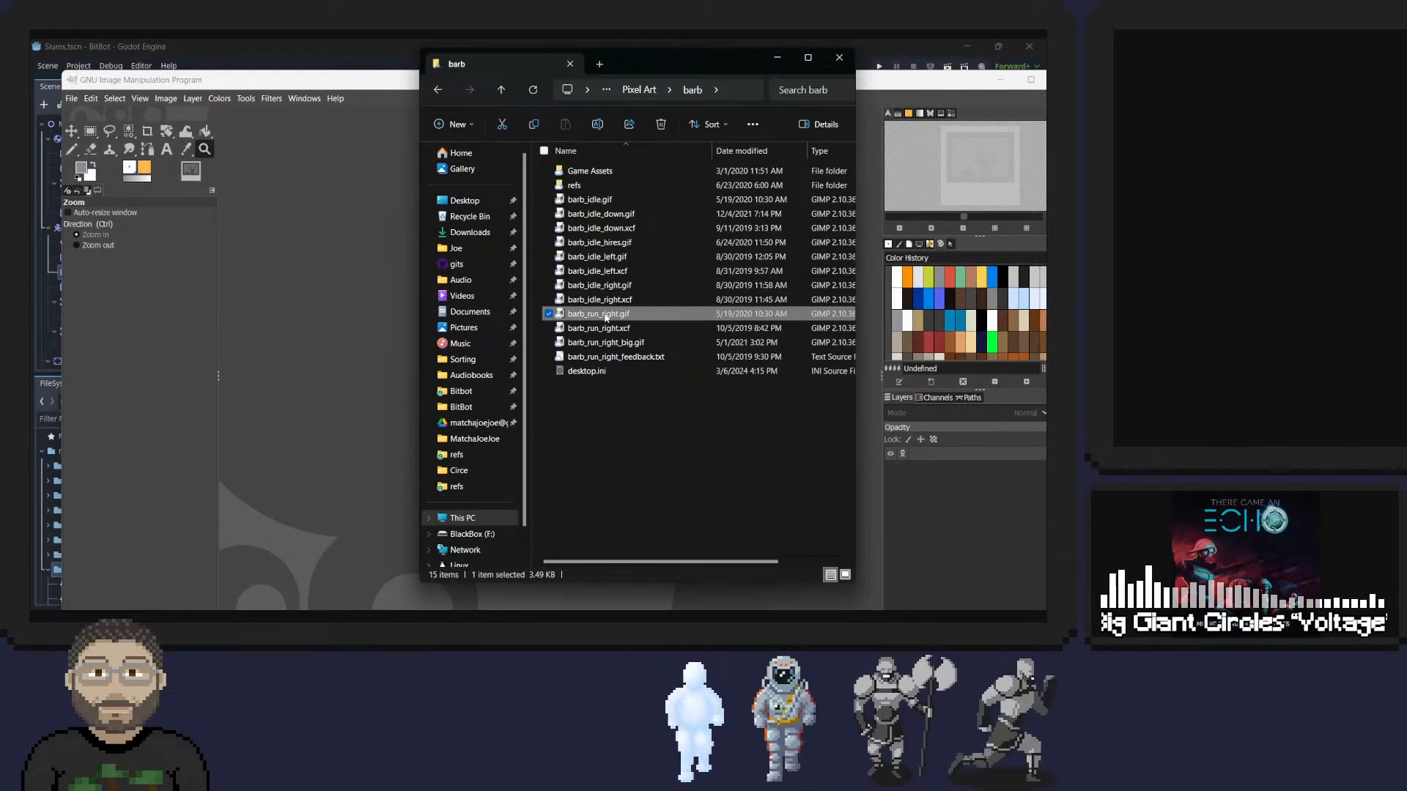
double_click(387, 81)
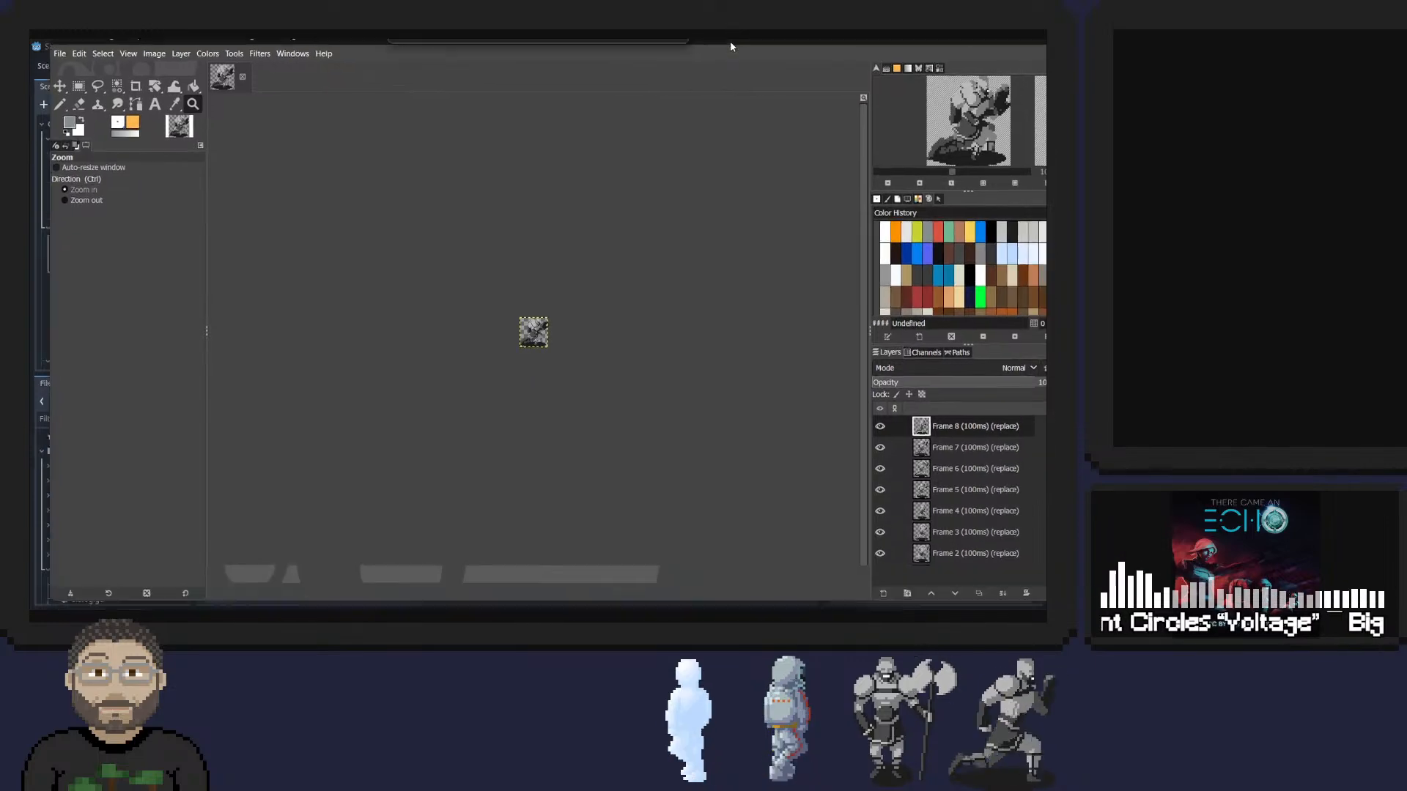
scroll(532, 332, "up", 6, "ctrl")
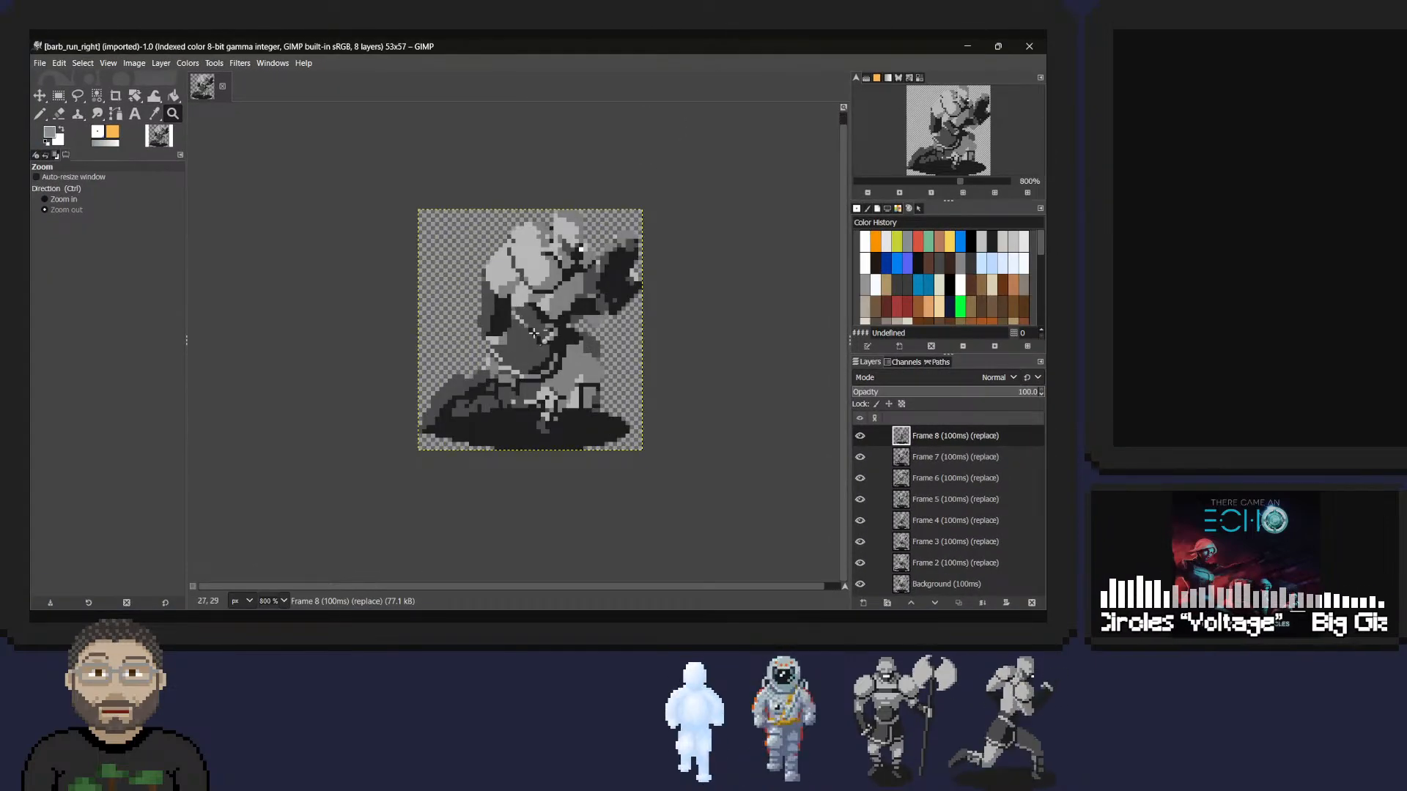
Try to scale the running barbarian image to 530 × 570 pixels with Cubic interpolation, and undo the scaling.
key("ctrl+alt+i")
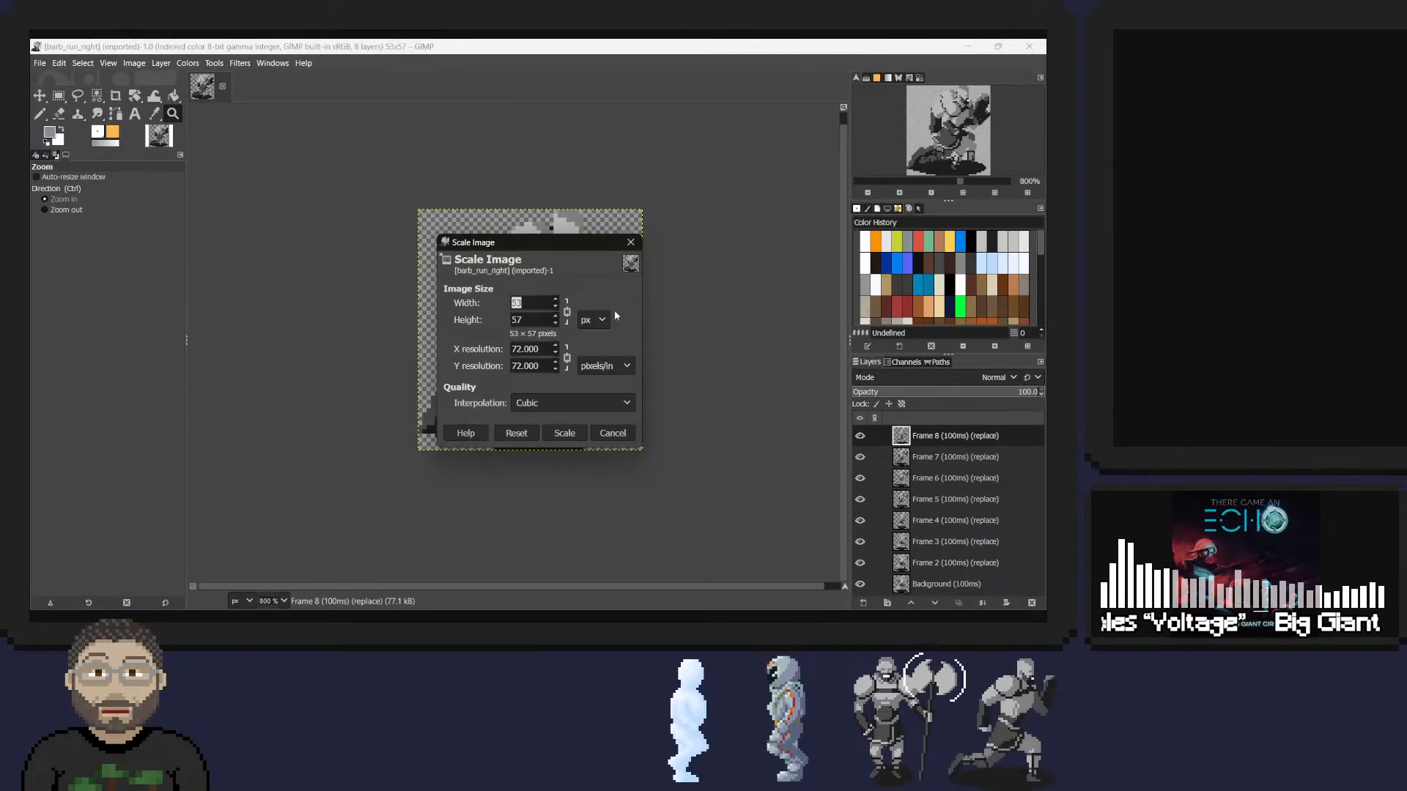
key("Right")
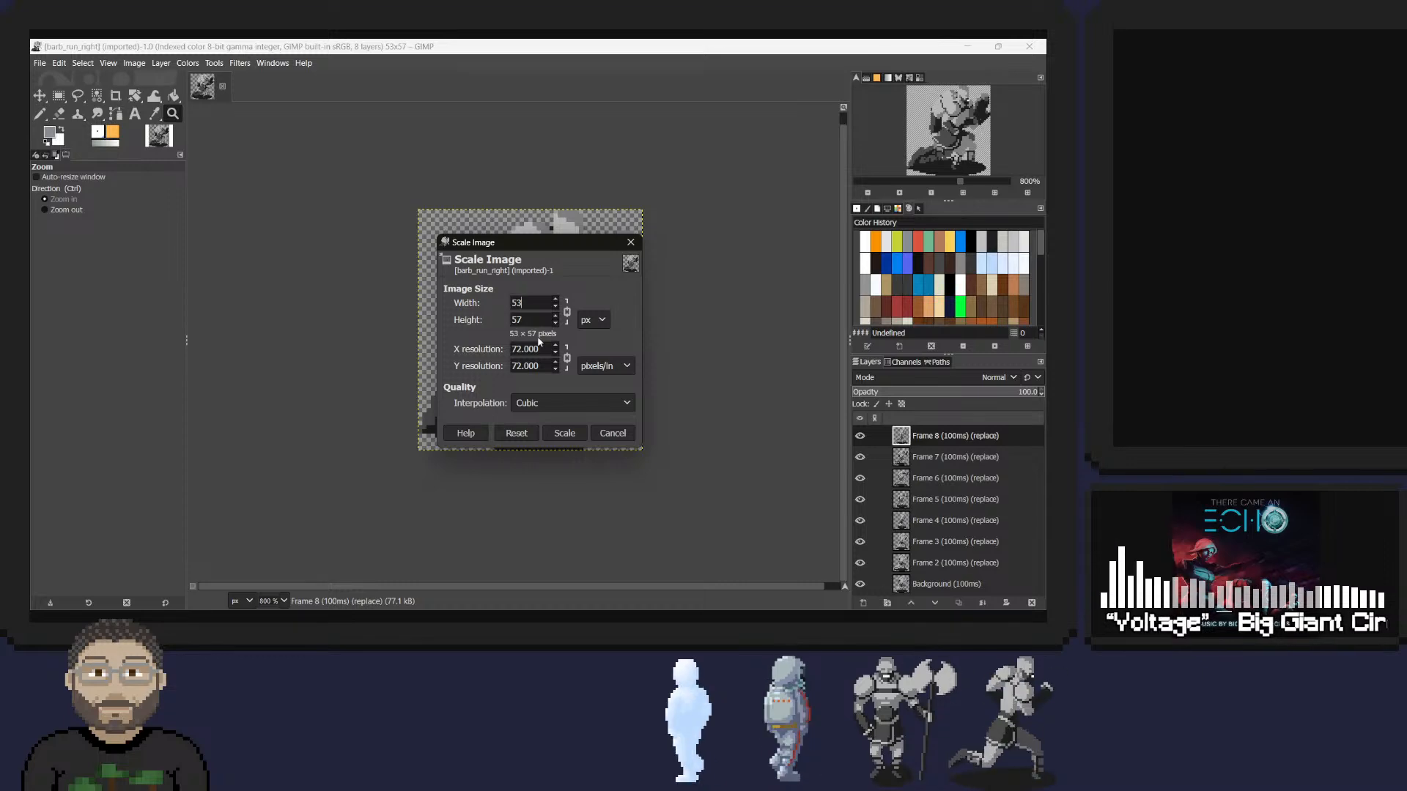
type("0")
key("Tab")
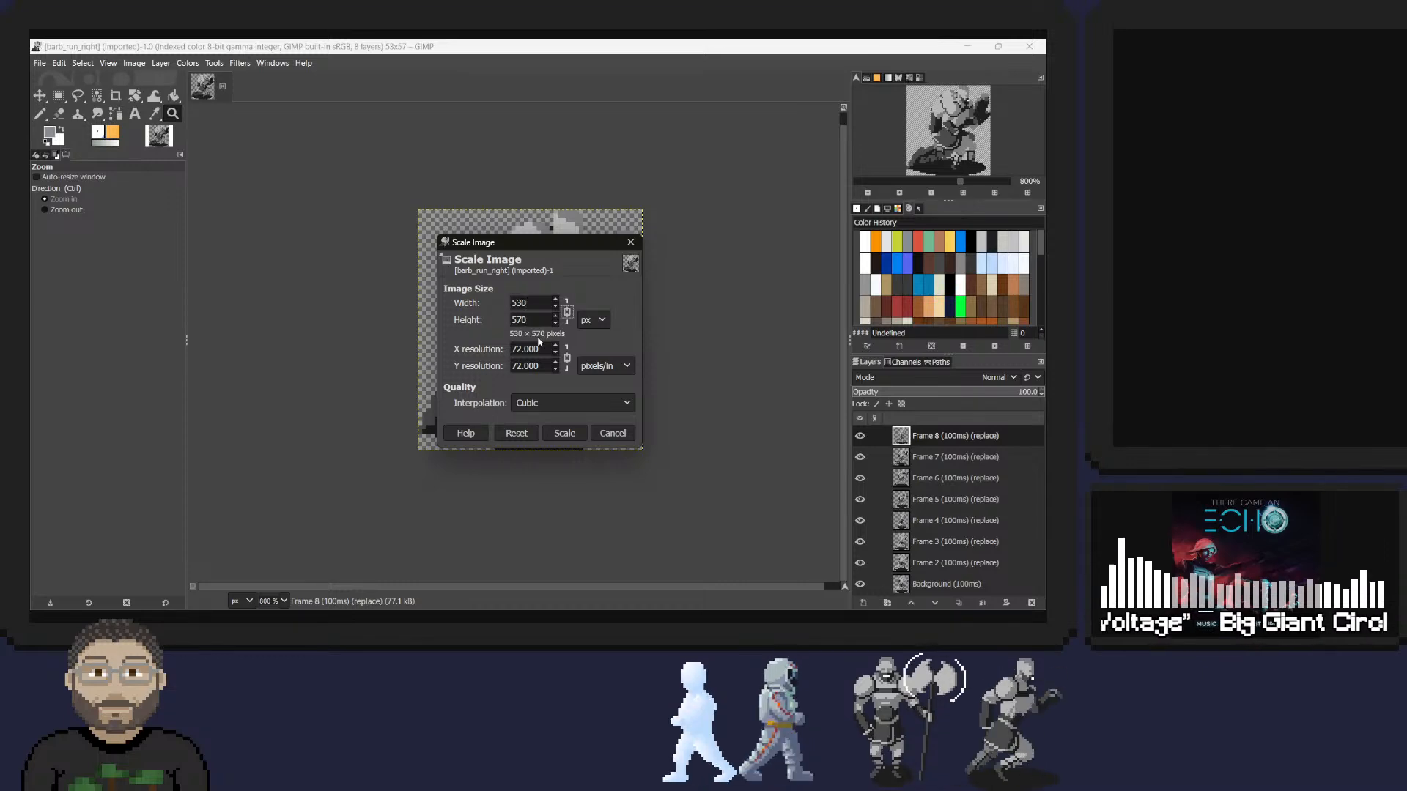
left_click(562, 433)
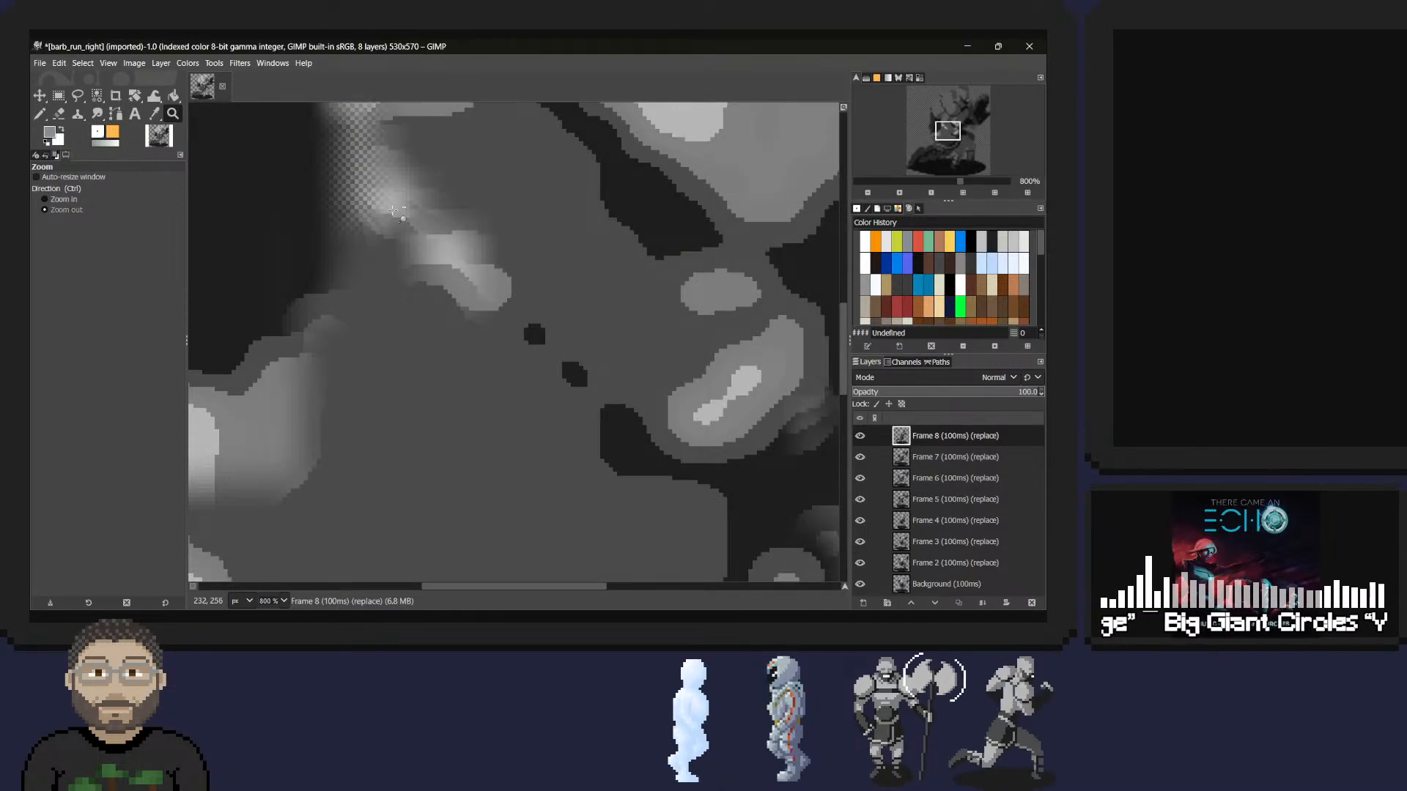
scroll(392, 210, "down", 6, "ctrl")
key("ctrl+z")
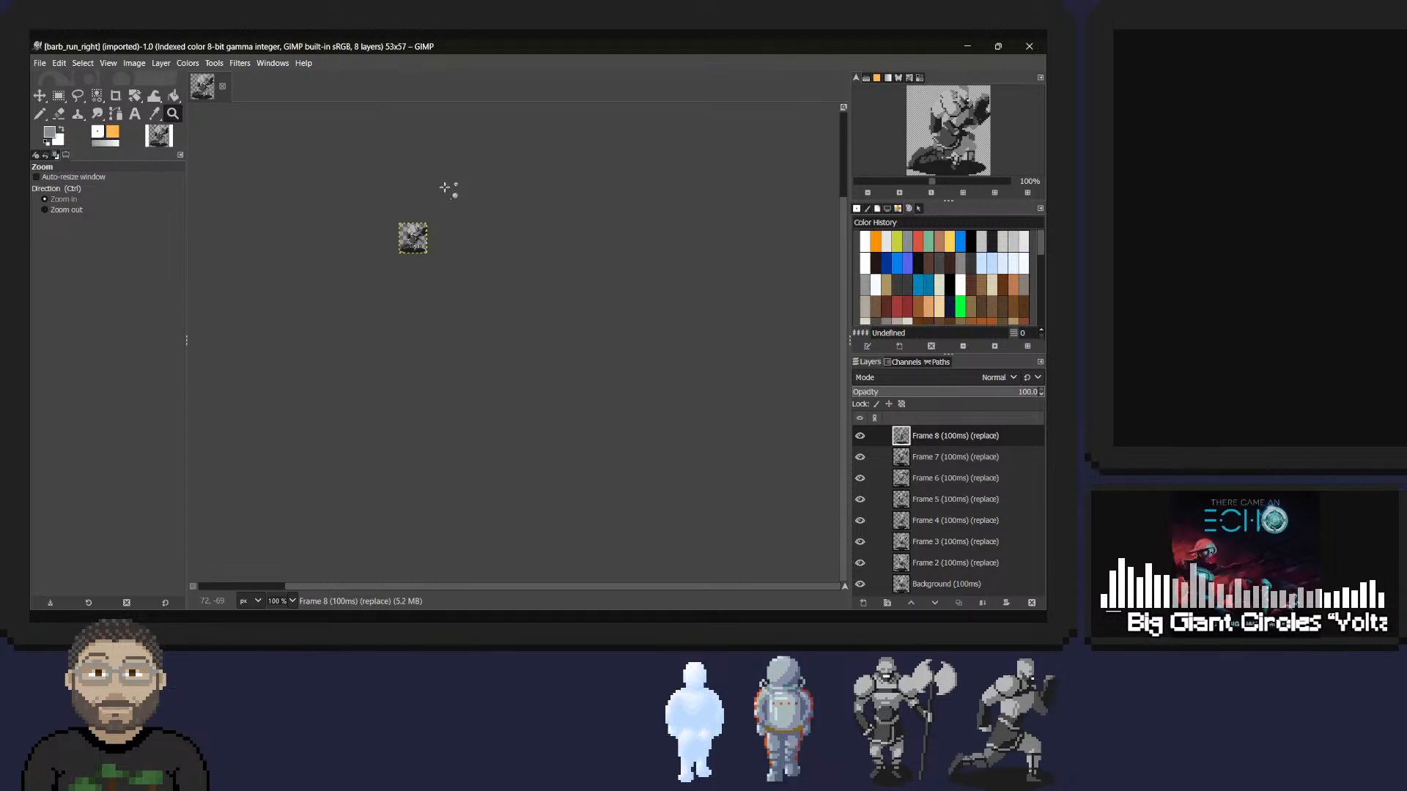
Scale the running barbarian image to 530 × 570 pixels with interpolation set to None.
key("alt+i")
key("s")
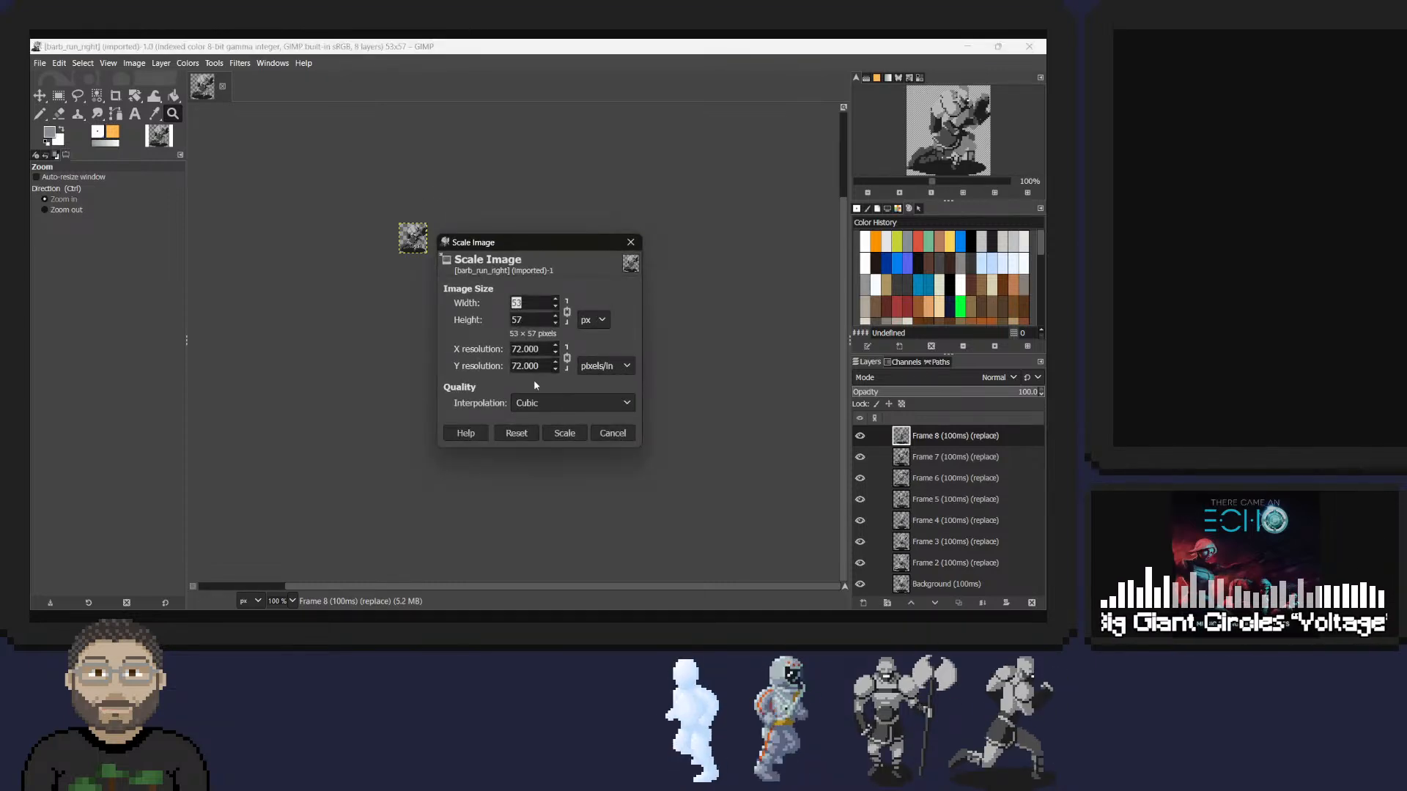
left_click(536, 402)
left_click(535, 402)
left_click(541, 305)
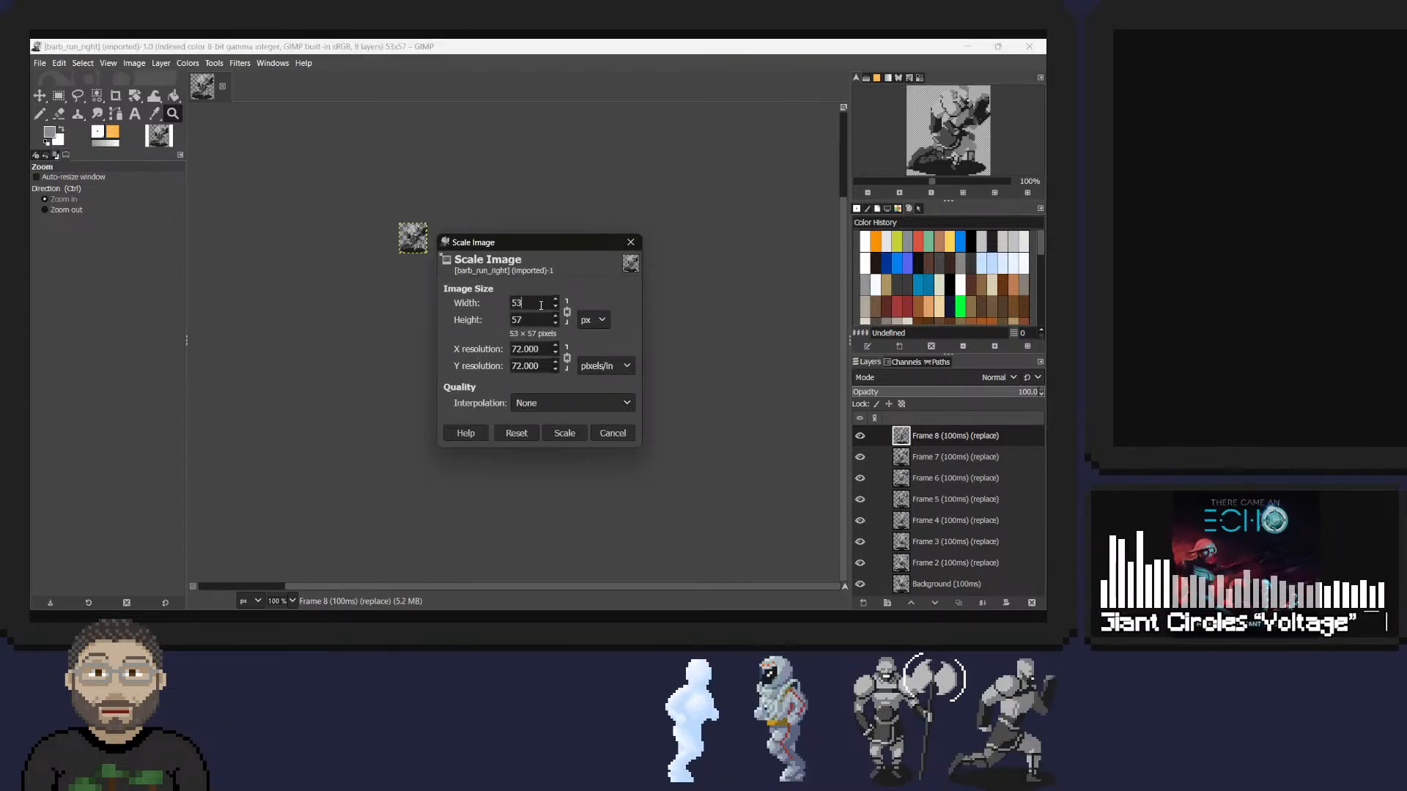
type("0")
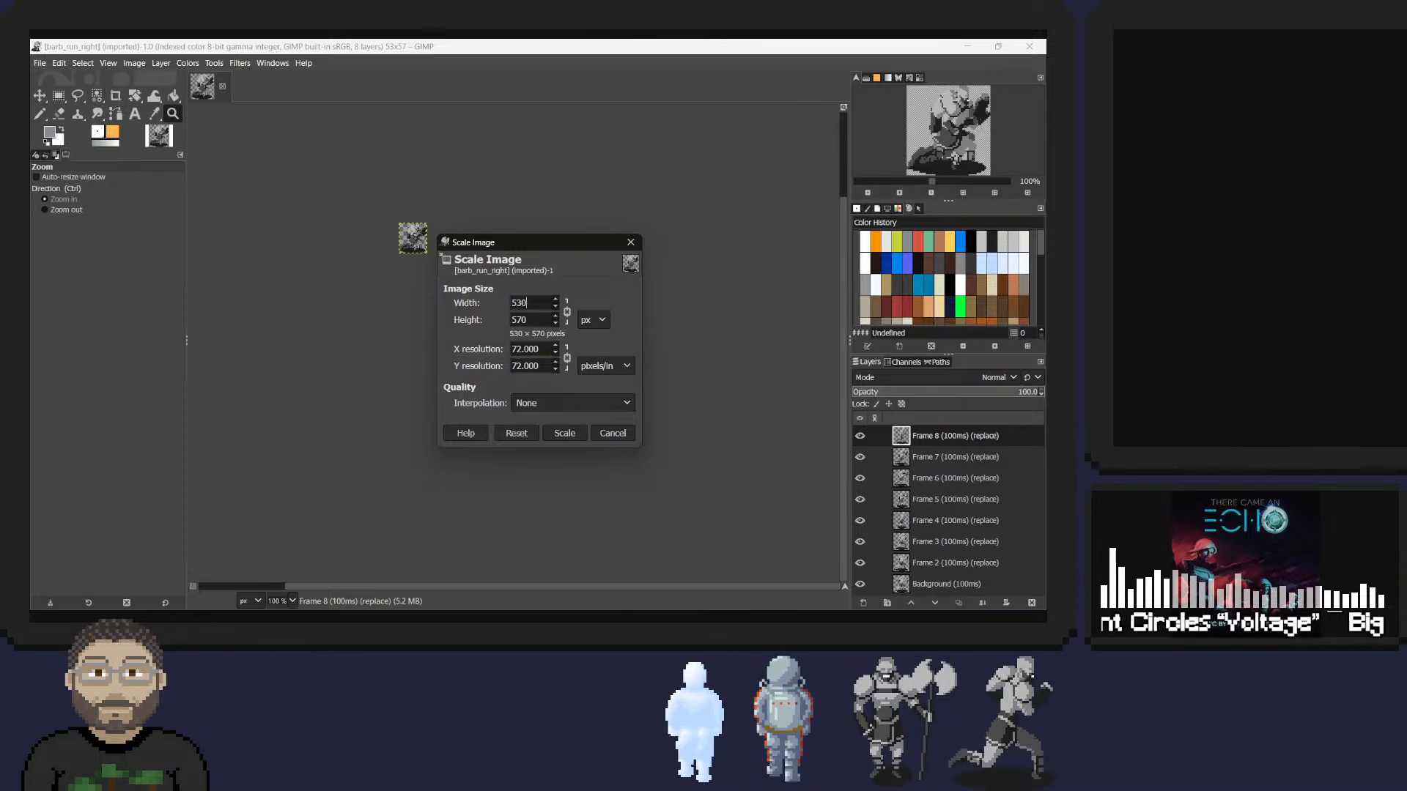
left_click(551, 434)
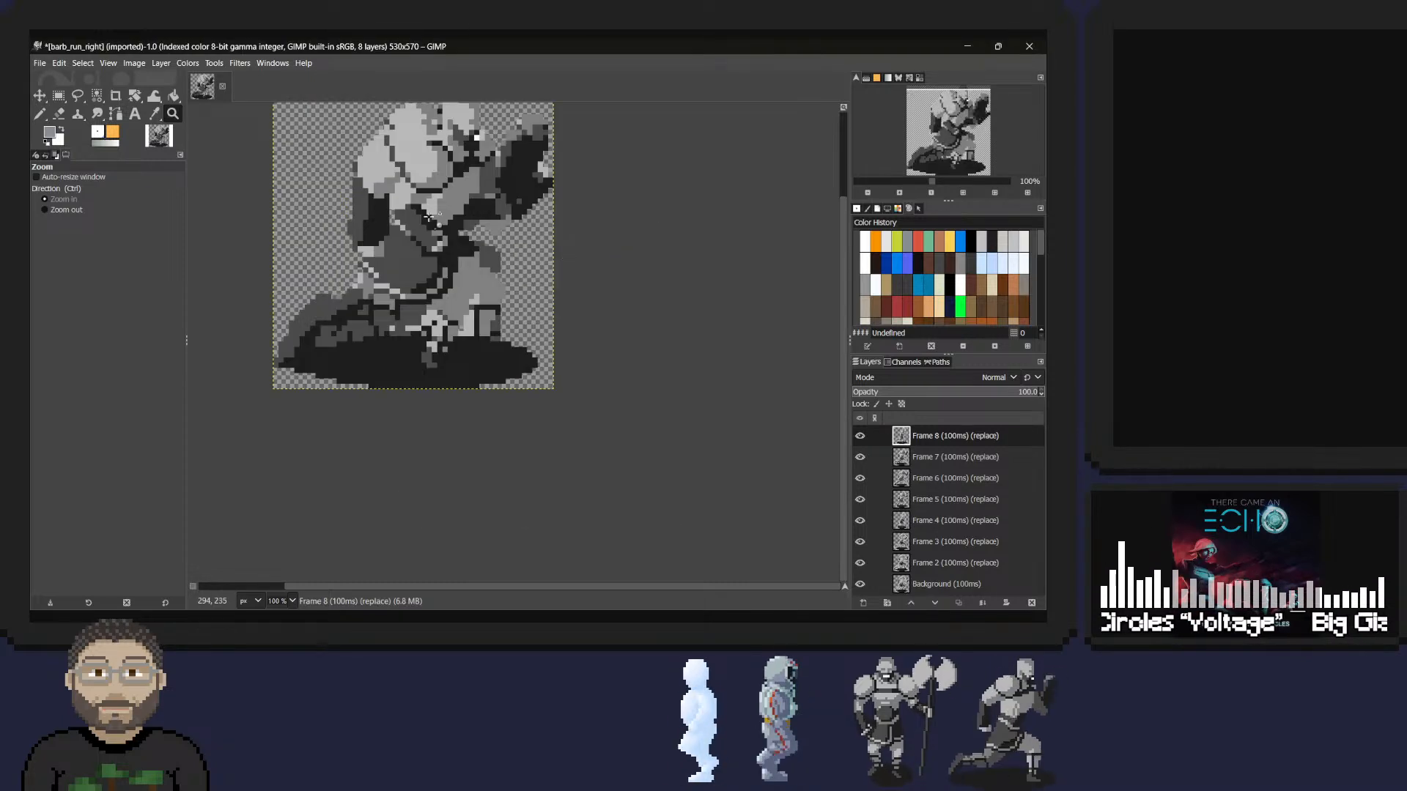
Preview the barbarian's run cycle in Animation Playback to study the motion.
left_click(432, 224, "ctrl")
right_click(428, 238)
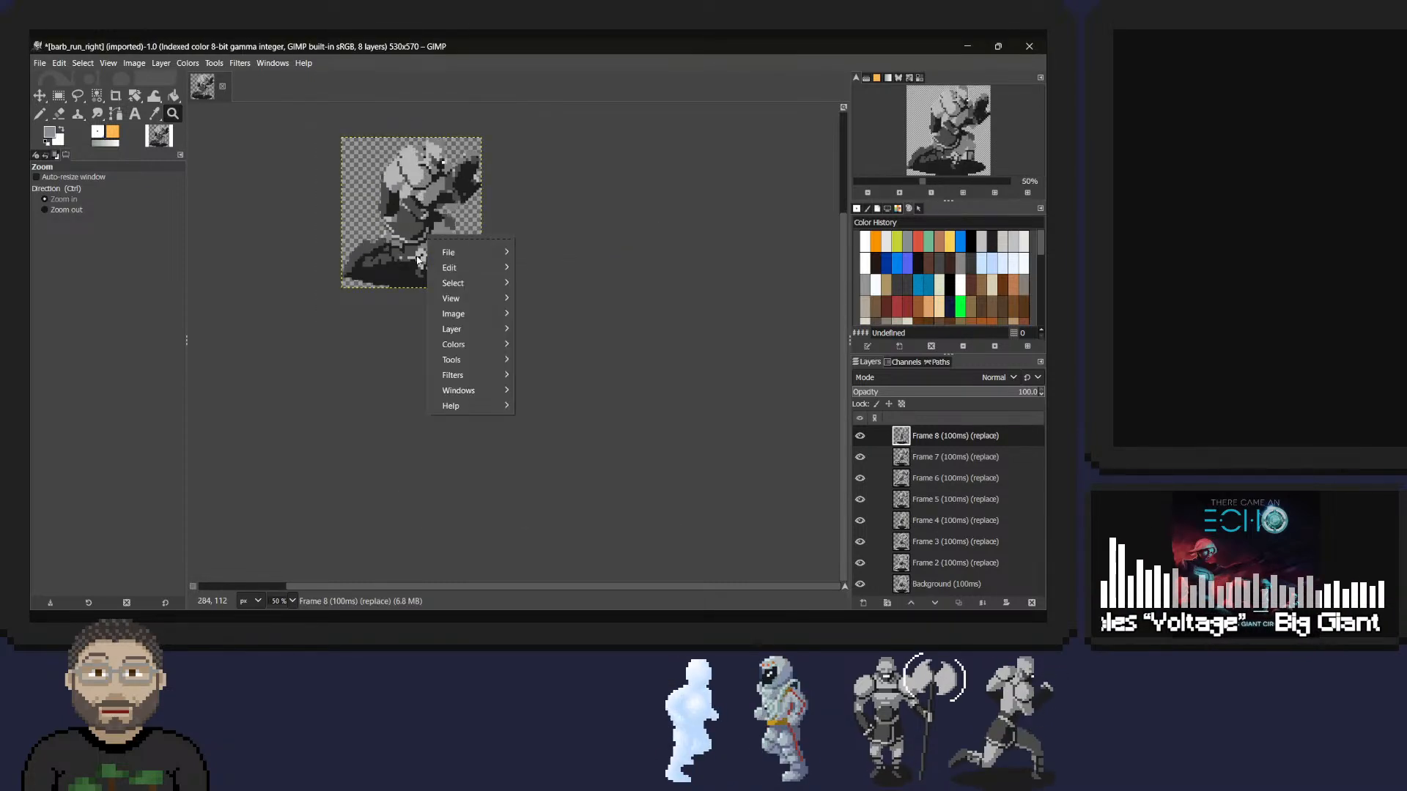
mouse_move(467, 373)
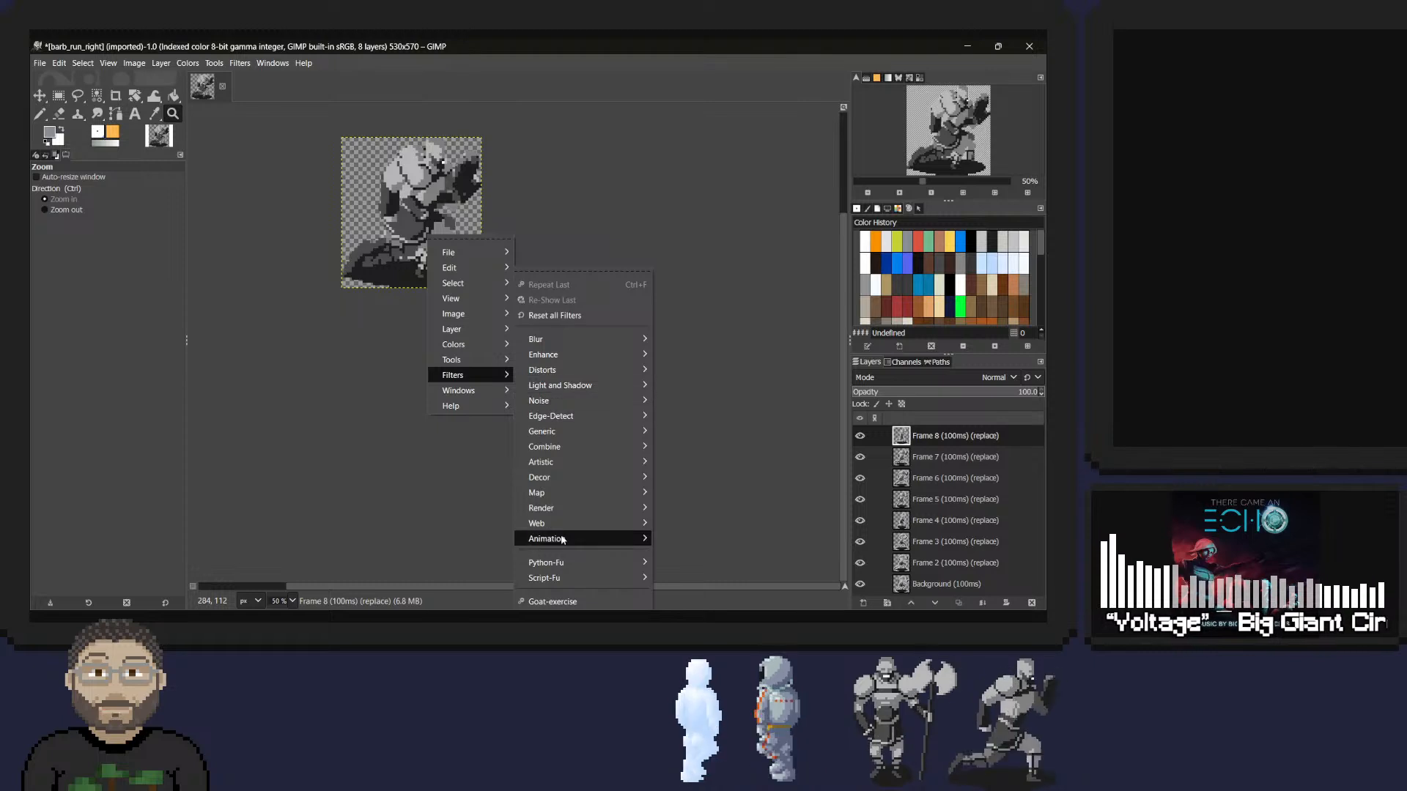
mouse_move(685, 548)
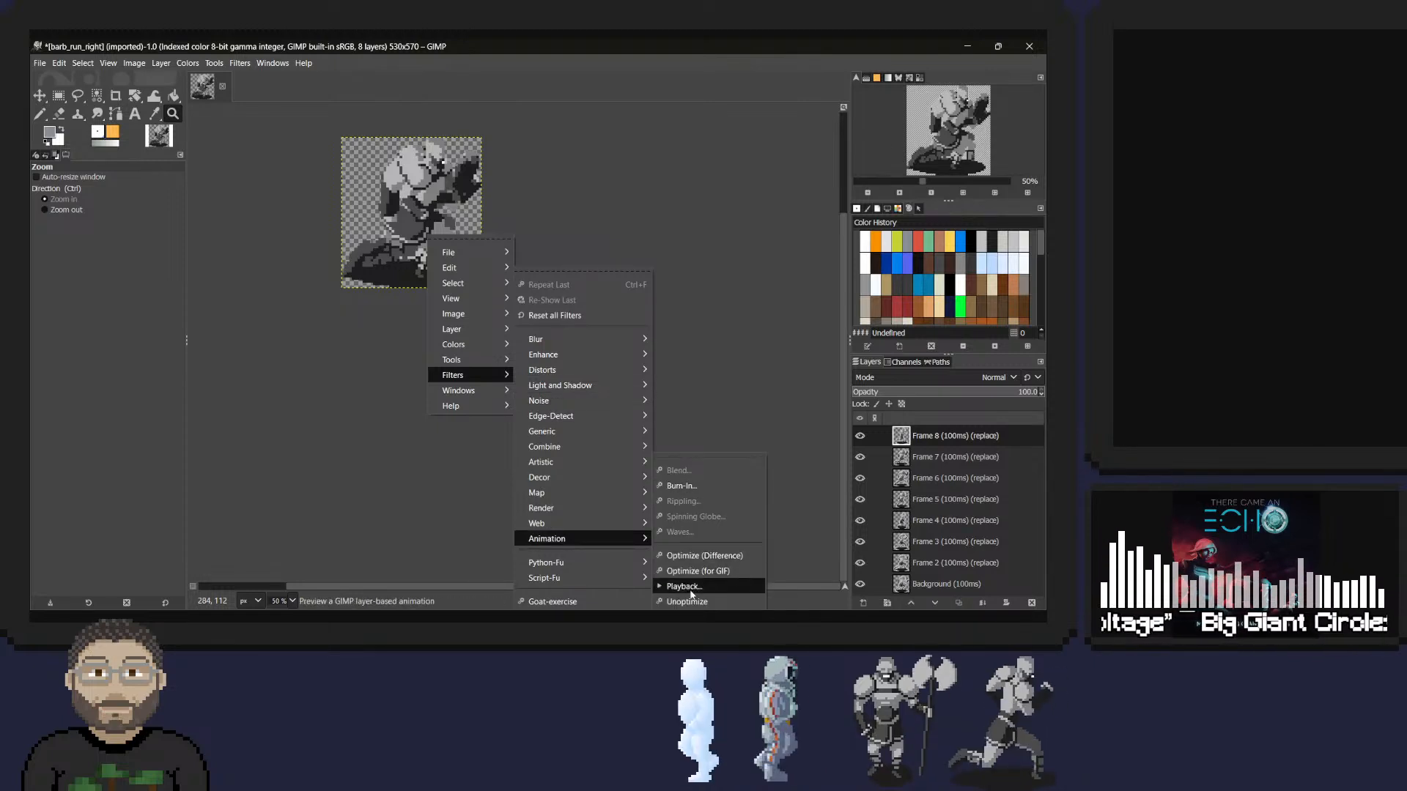
left_click(700, 586)
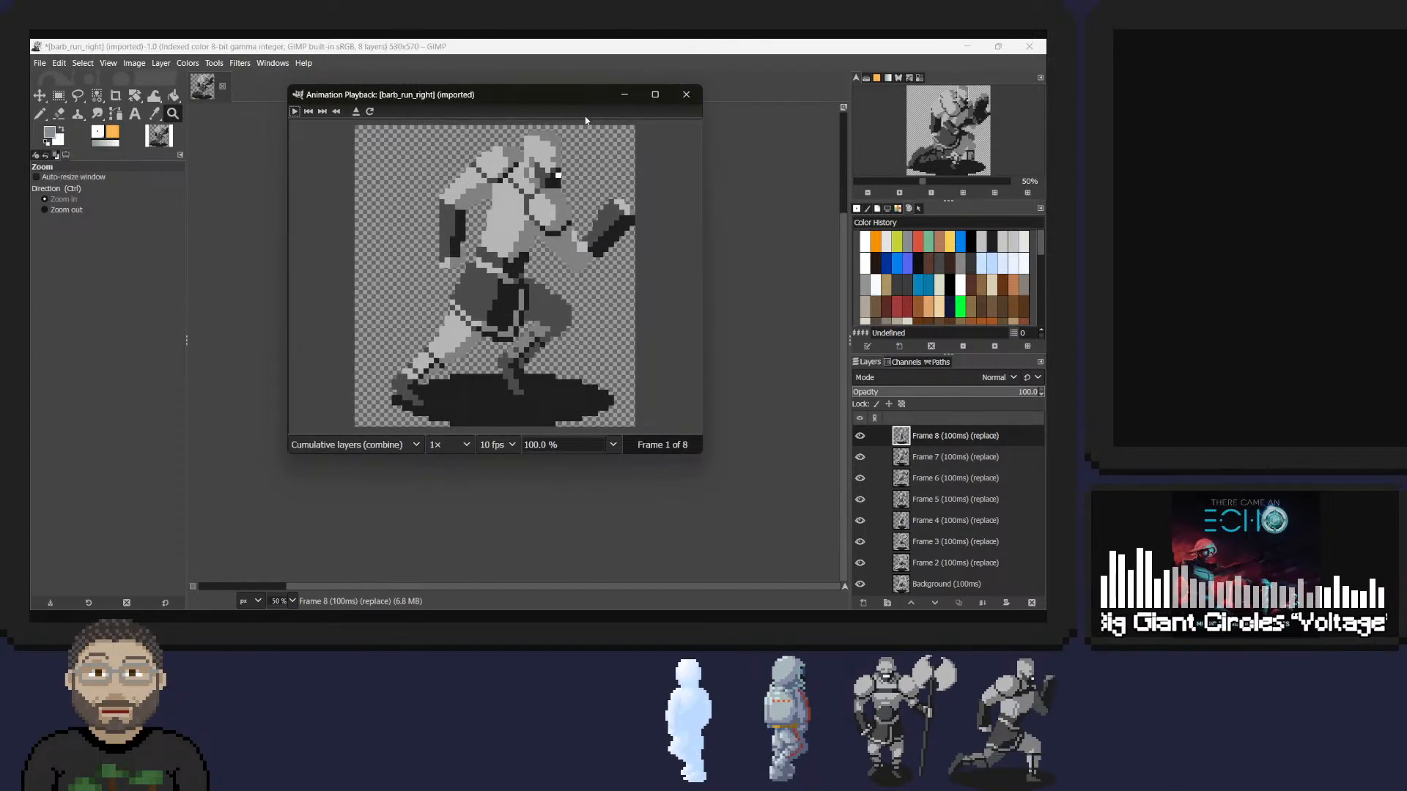
left_click(295, 111)
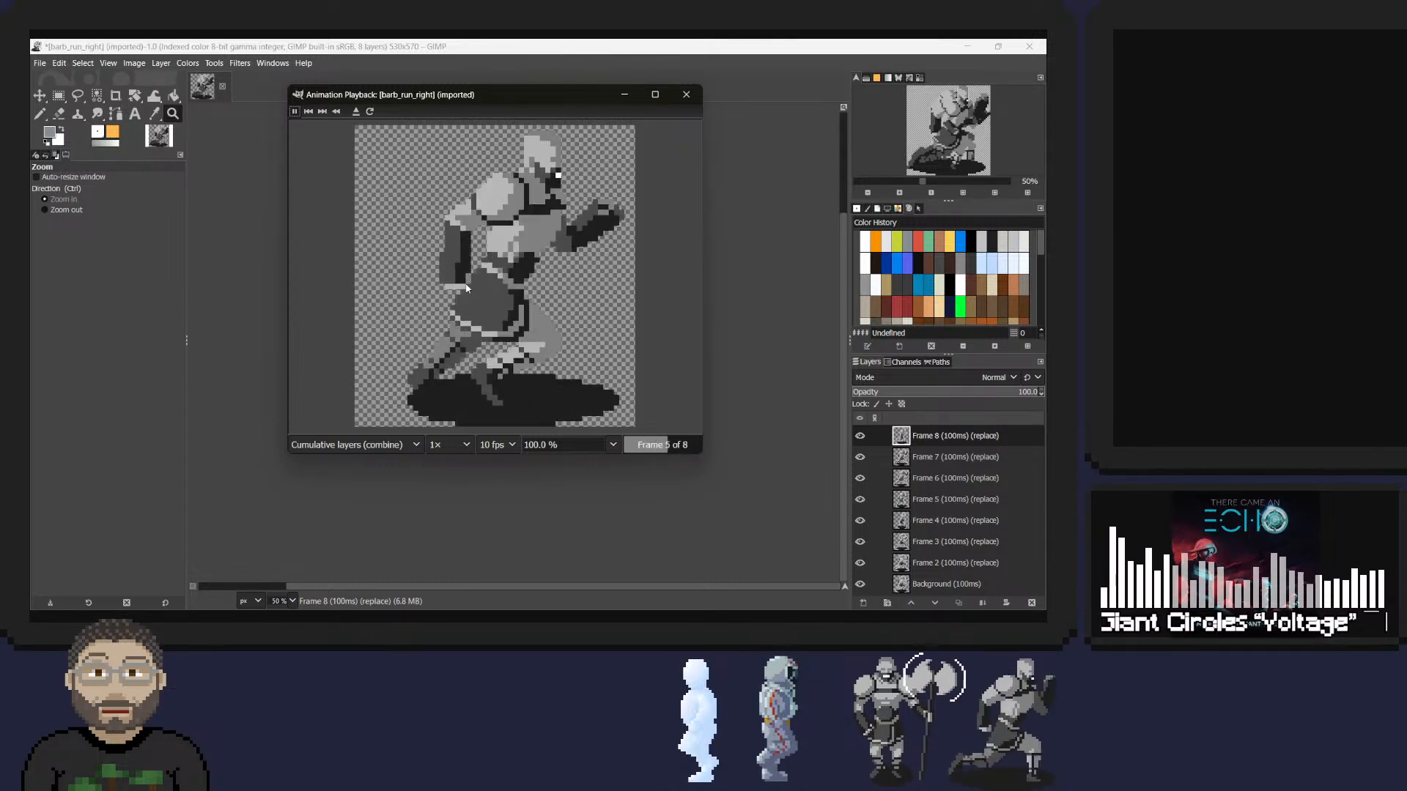
Close the animation preview and quit GIMP, discarding the changes to barb_run_right.
left_click(686, 92)
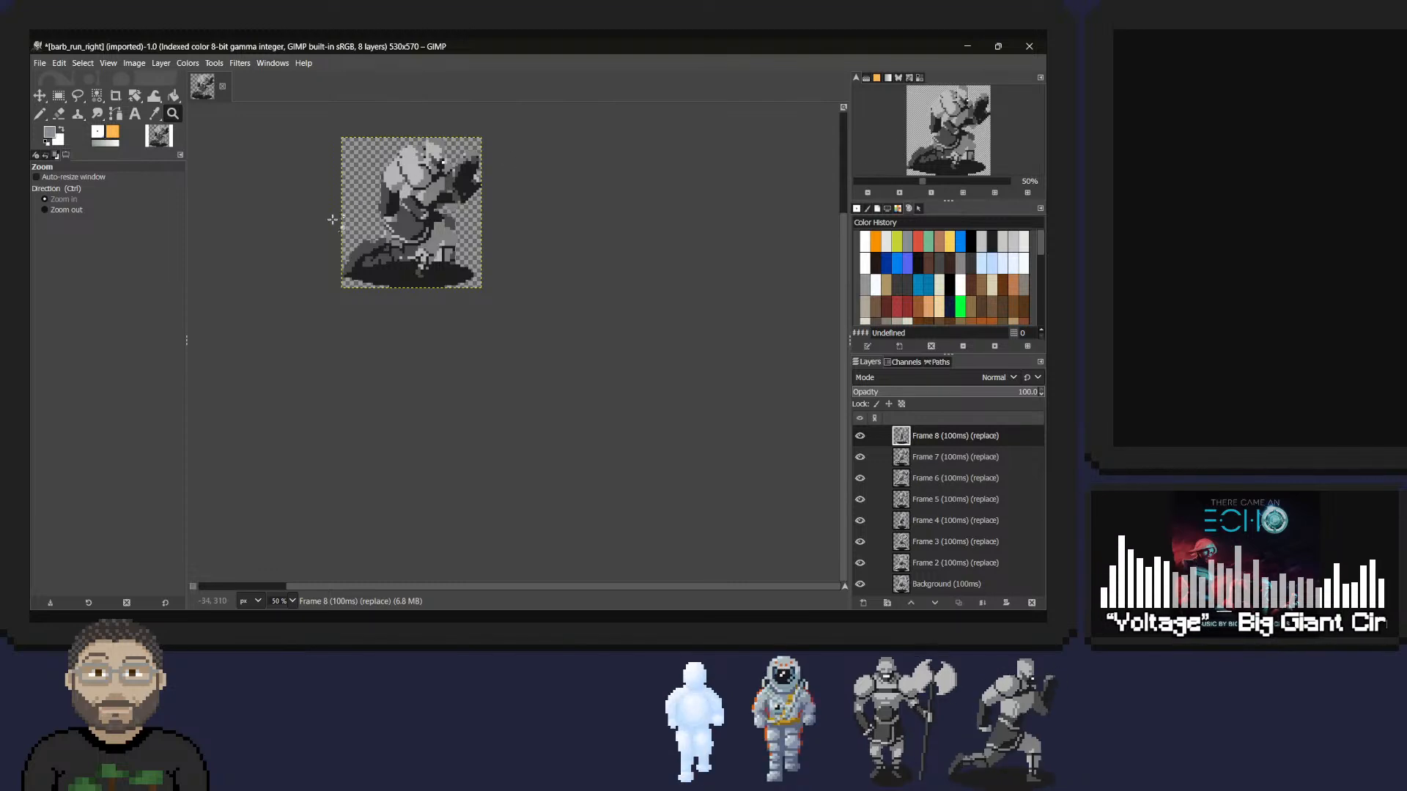
left_click(1030, 47)
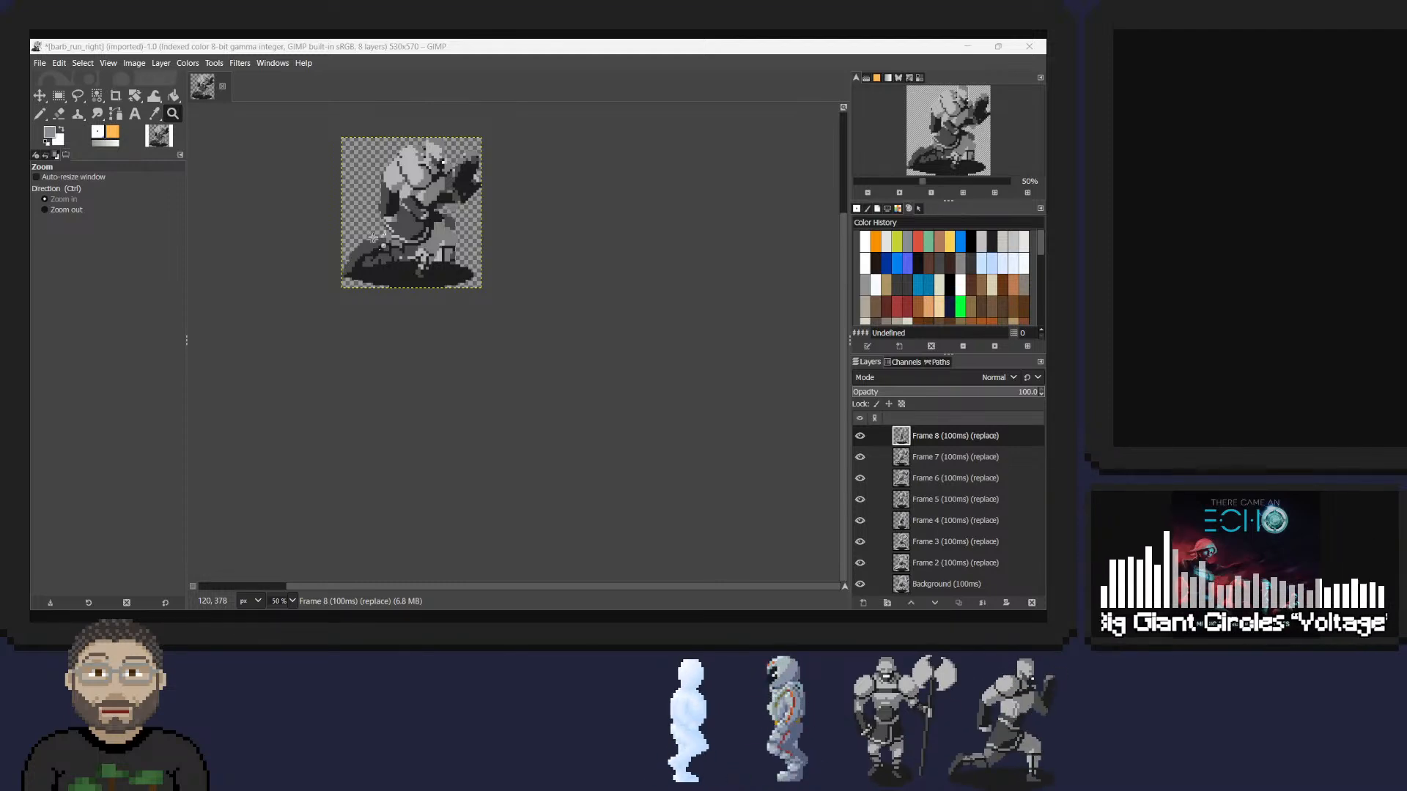
key("ctrl+d")
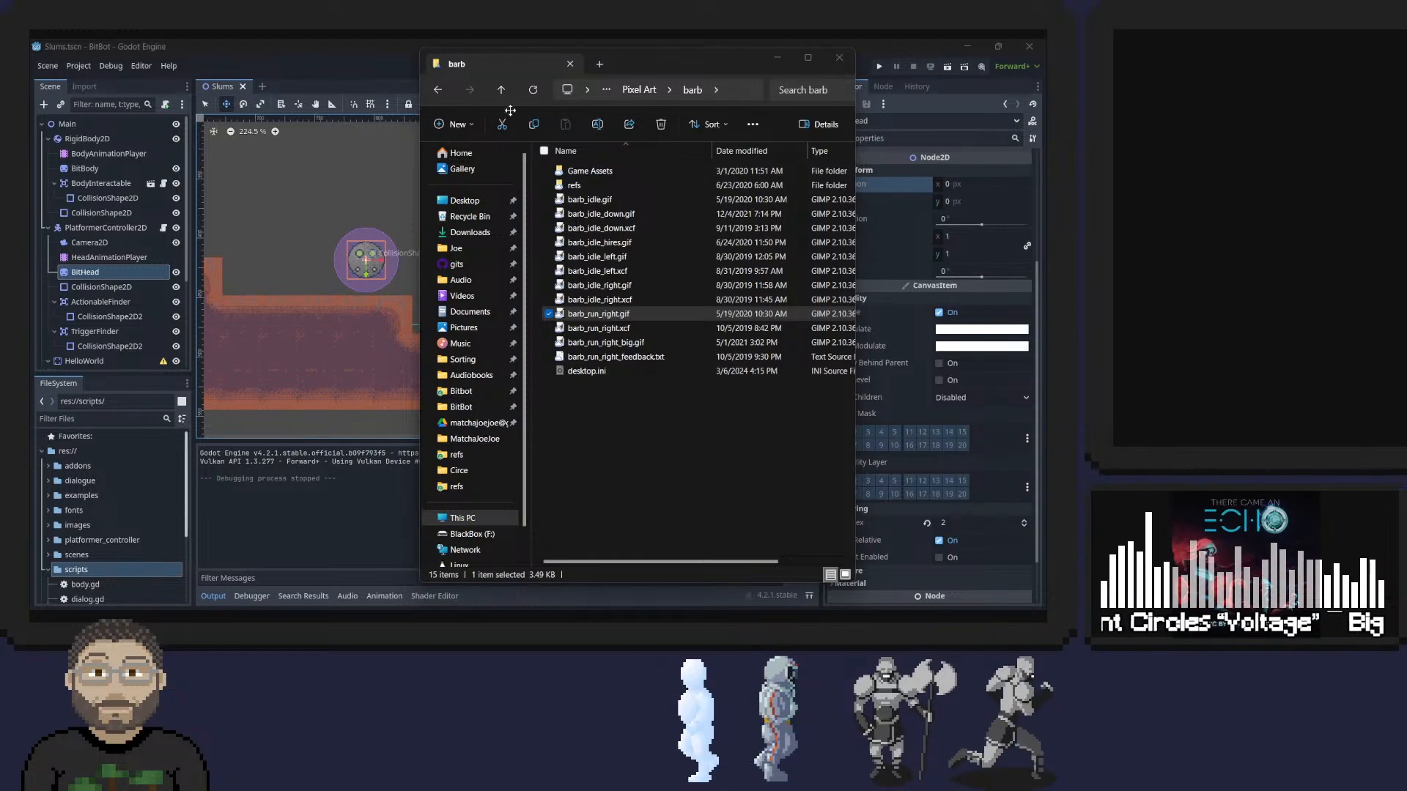
In File Explorer, go back to the Pixel Art folder and open blacksmith's house.xcf from the blacksmith folder.
key("alt+Left")
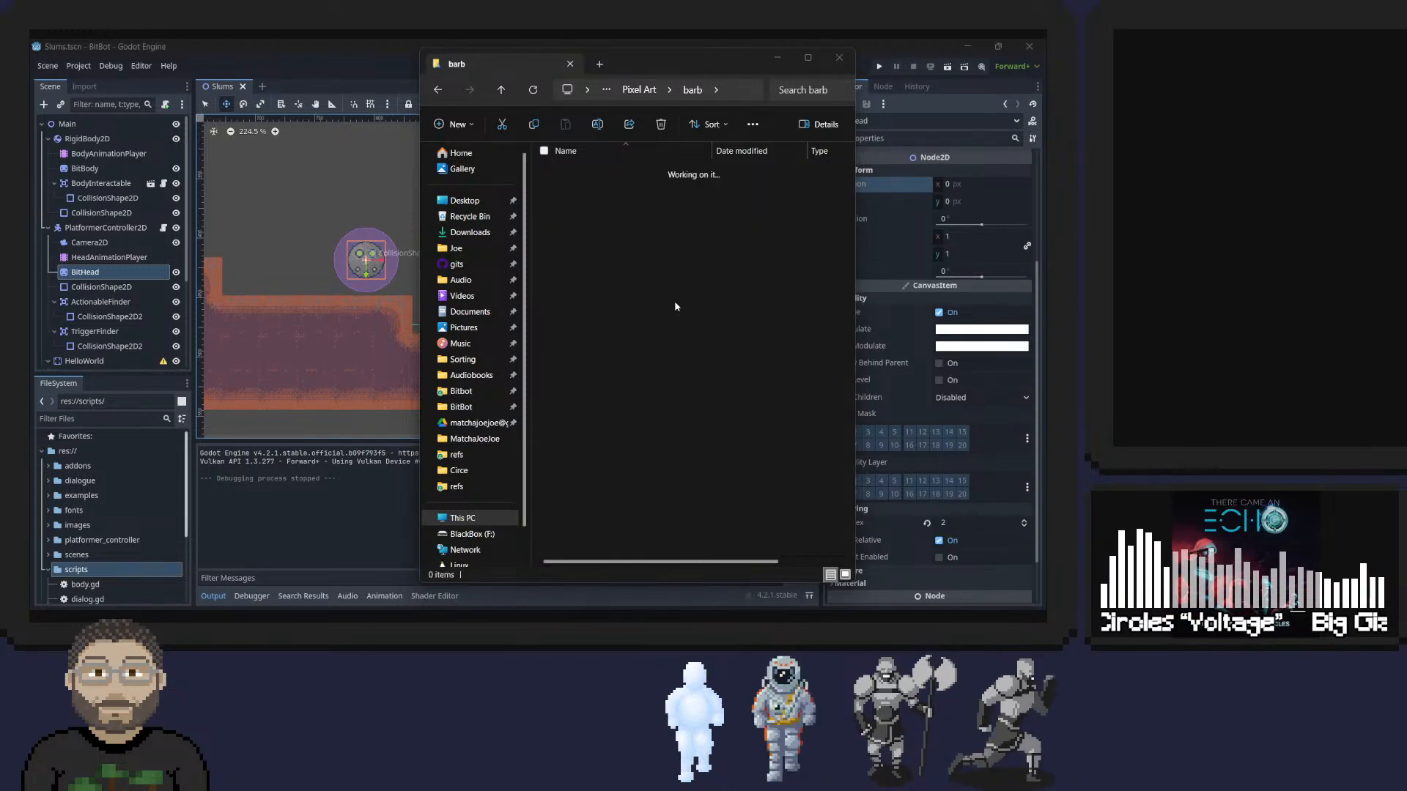
key("alt+Left")
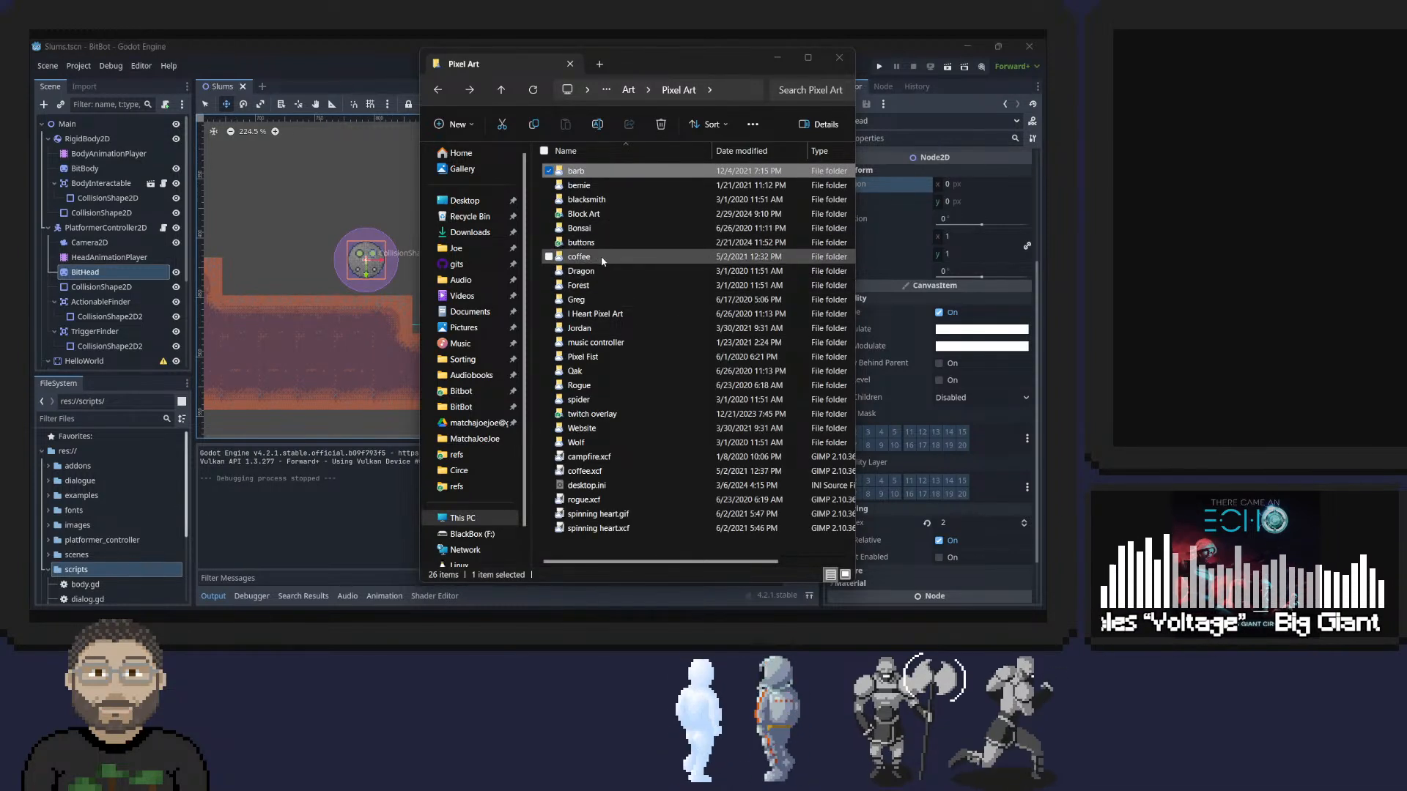
double_click(584, 200)
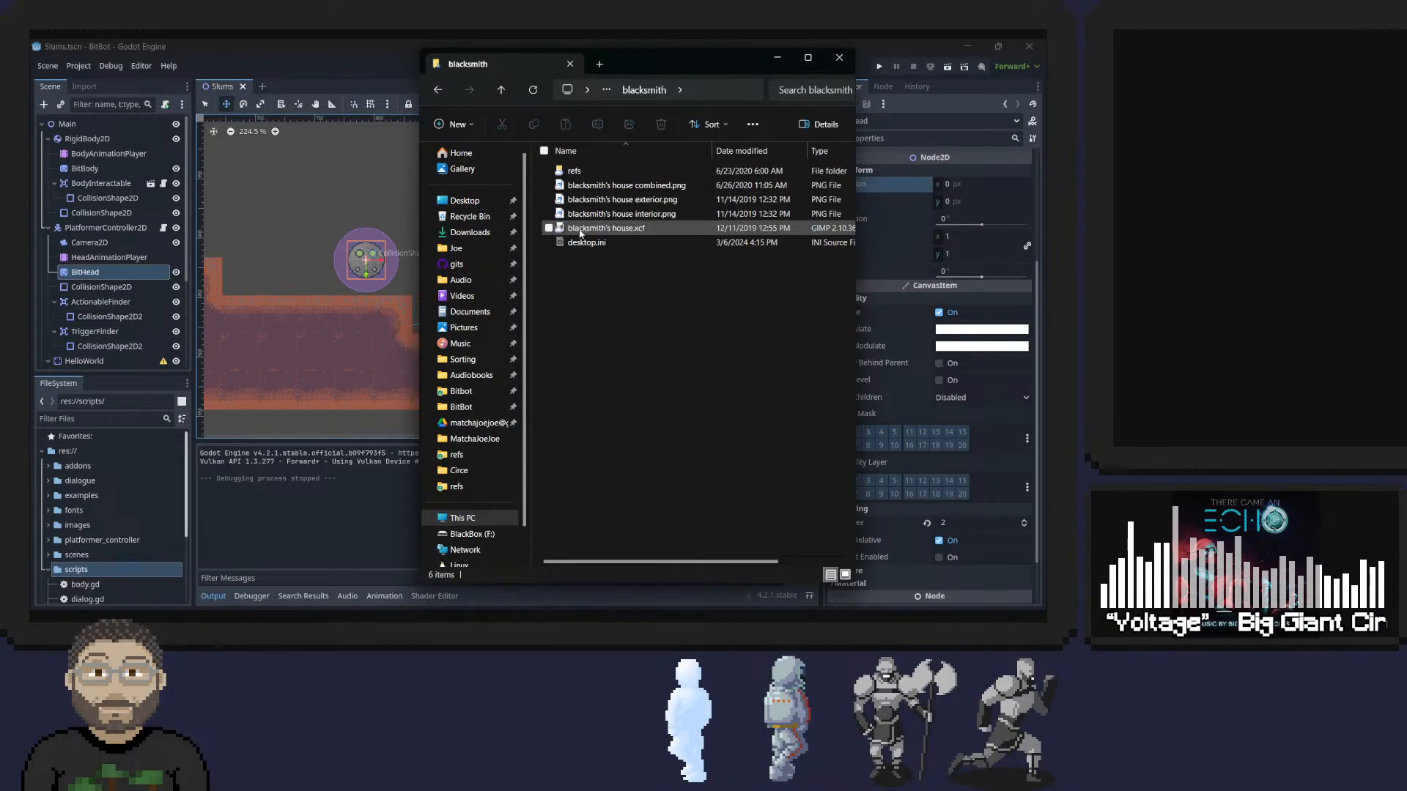
left_click(593, 230)
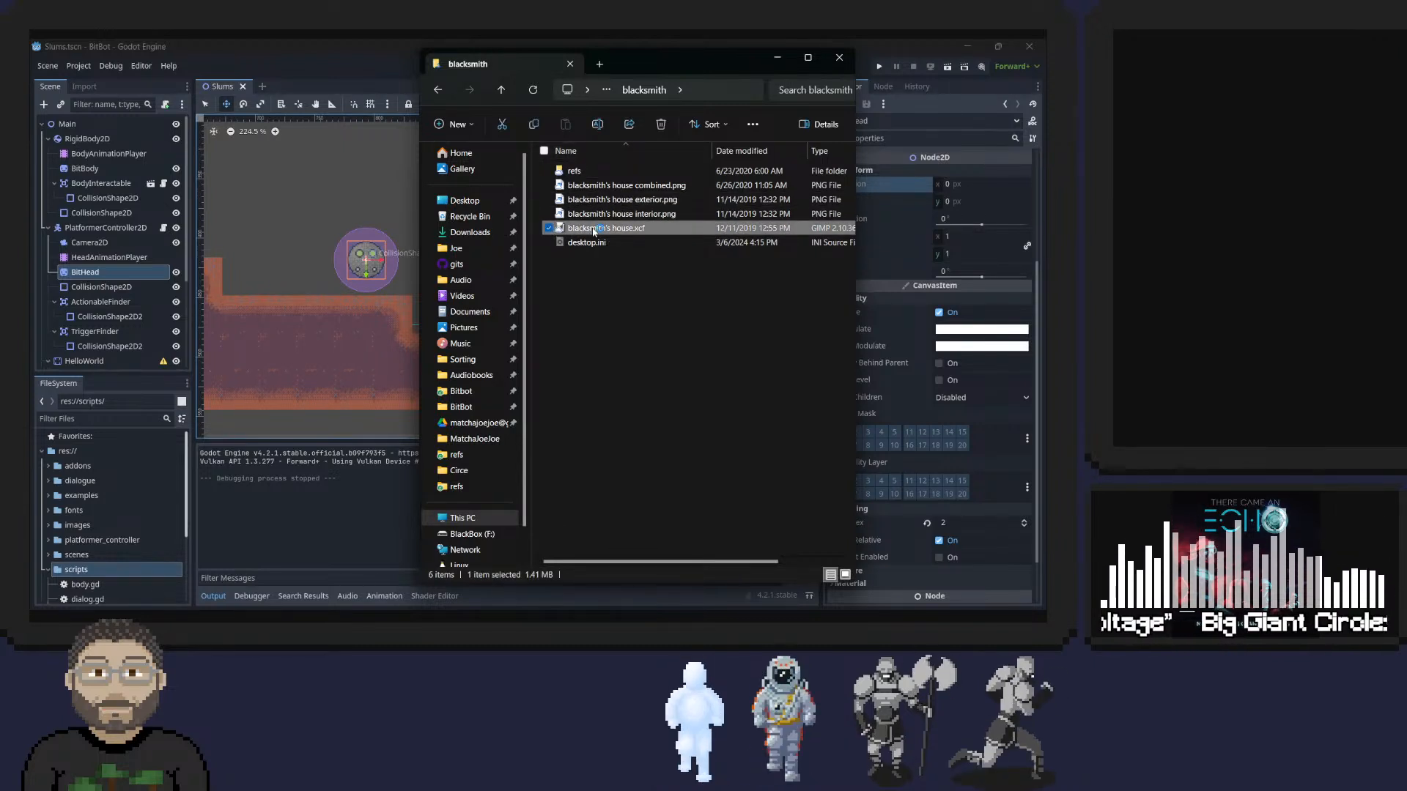
double_click(593, 229)
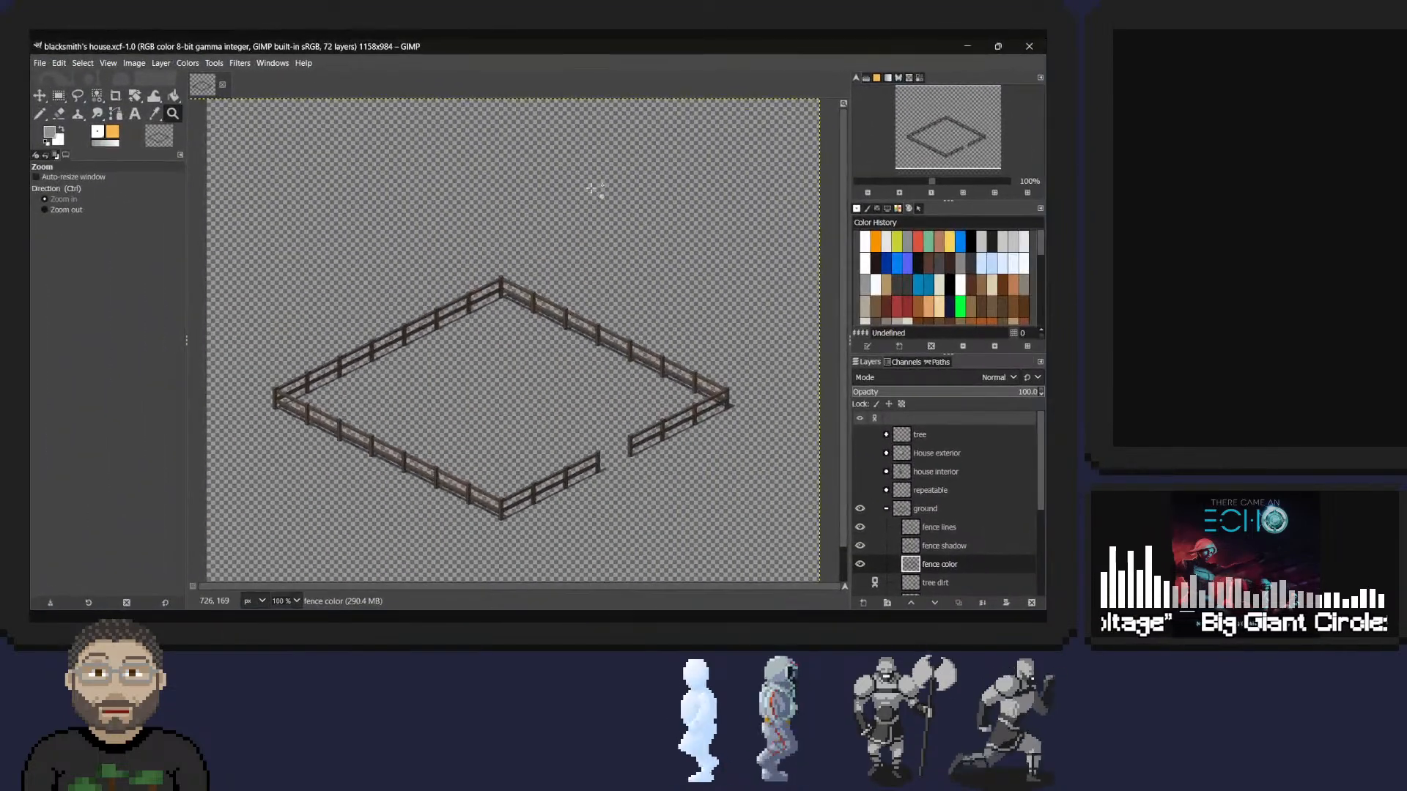
Make the tree, House exterior, house interior and repeatable layer groups visible.
left_click(861, 436)
left_click(860, 457)
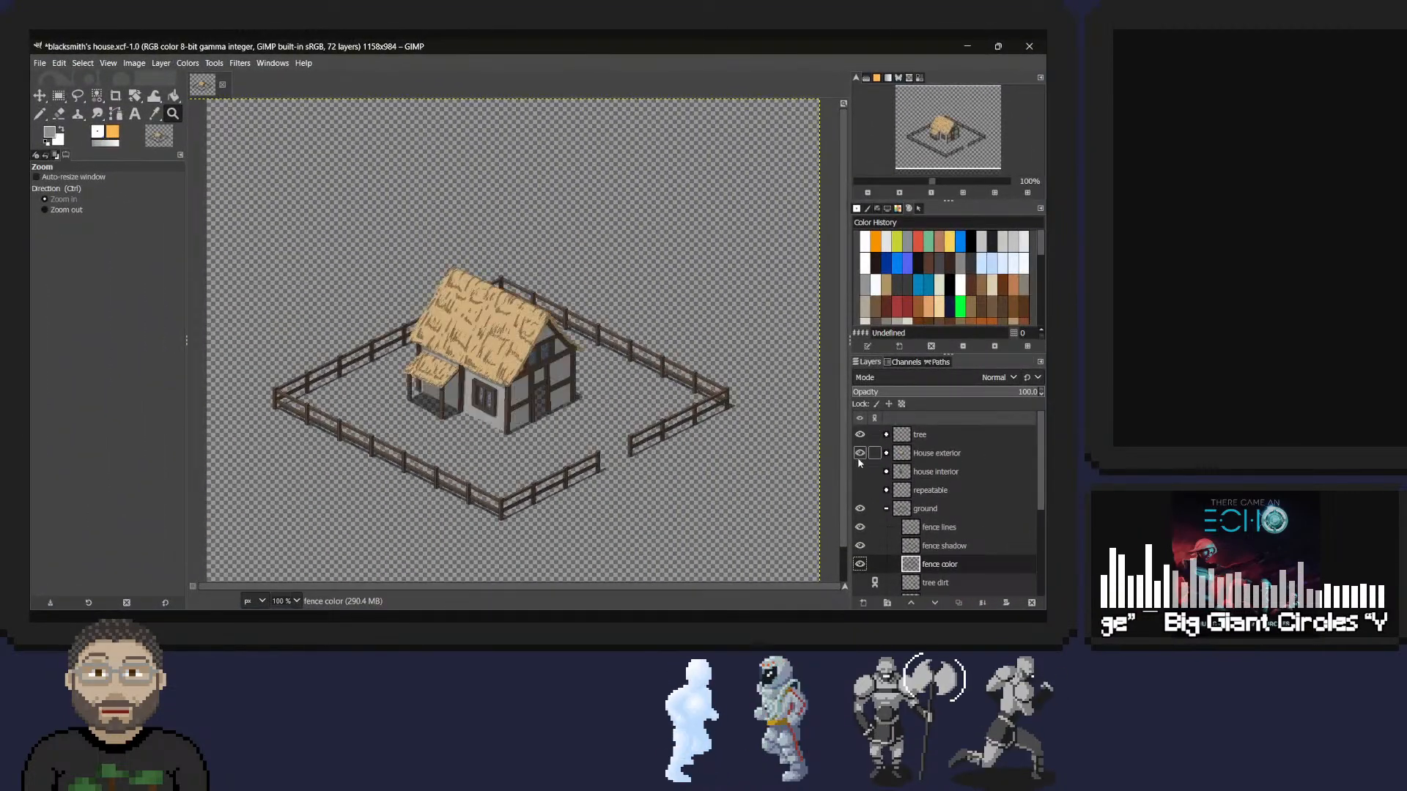
left_click(861, 477)
left_click(860, 490)
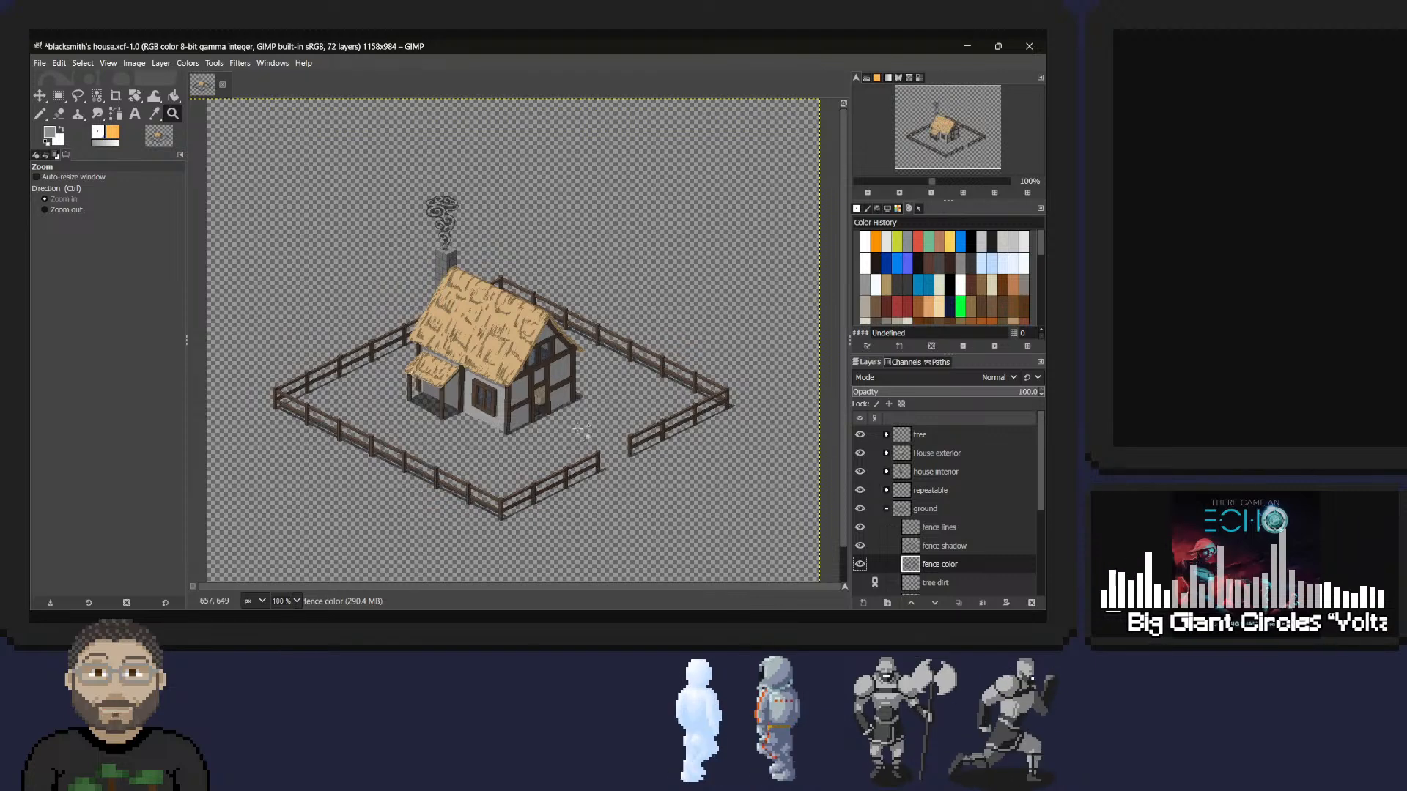
Show the tree dirt, dummy lines, dummy color and dummy shadow layers in the ground group.
scroll(952, 476, "down", 3)
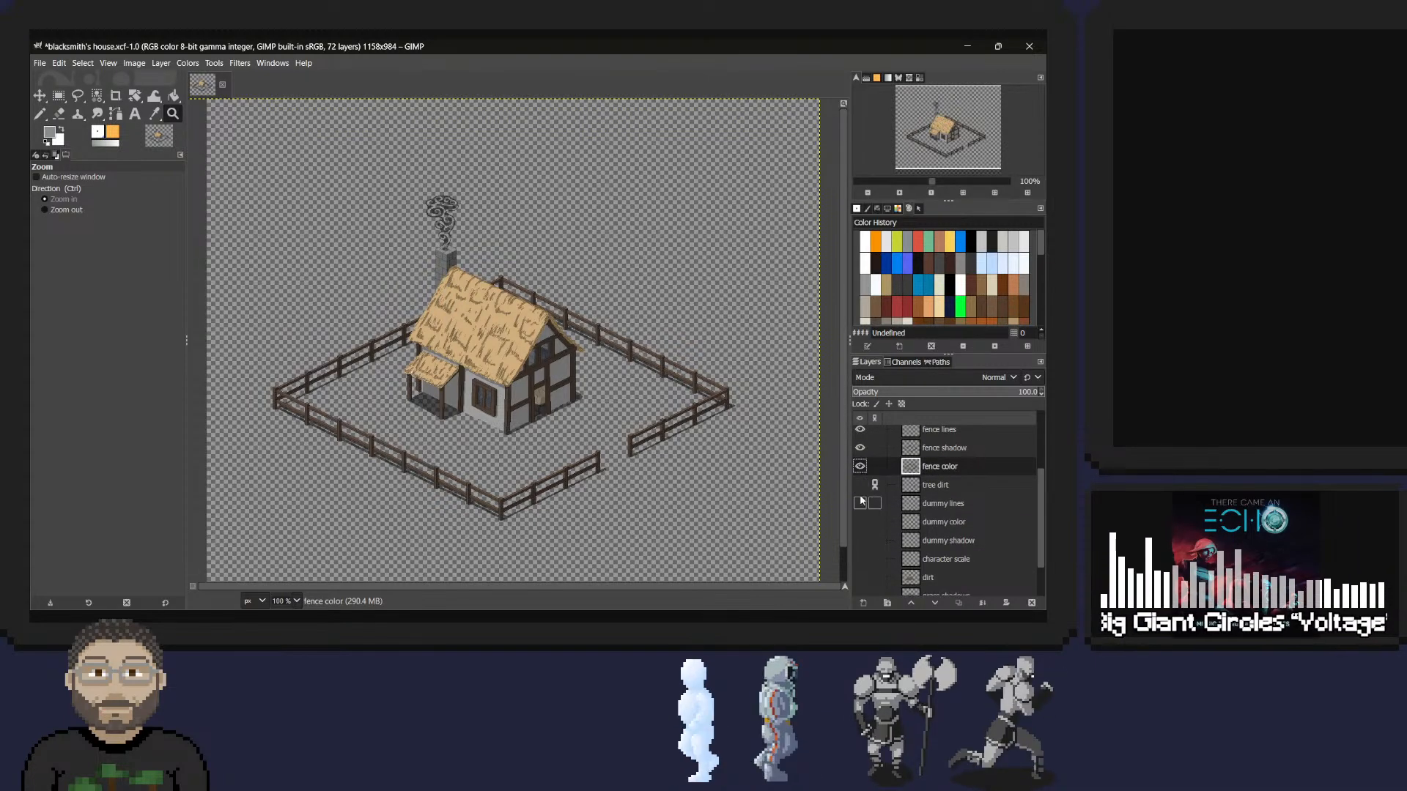
left_click(860, 485)
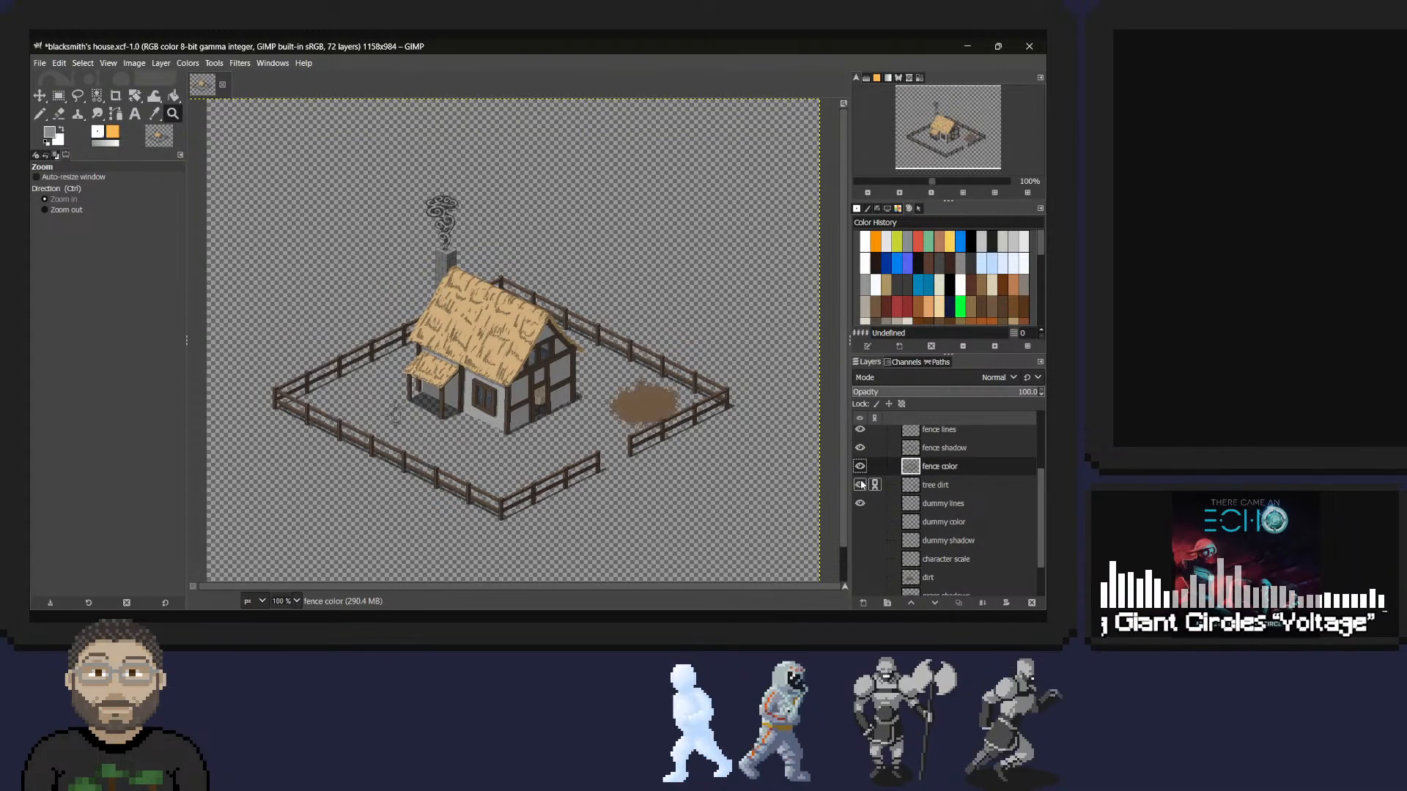
left_click(860, 540)
Show the character scale, dirt, grass shadows and base layers, plus the bg layer.
scroll(862, 542, "down", 2)
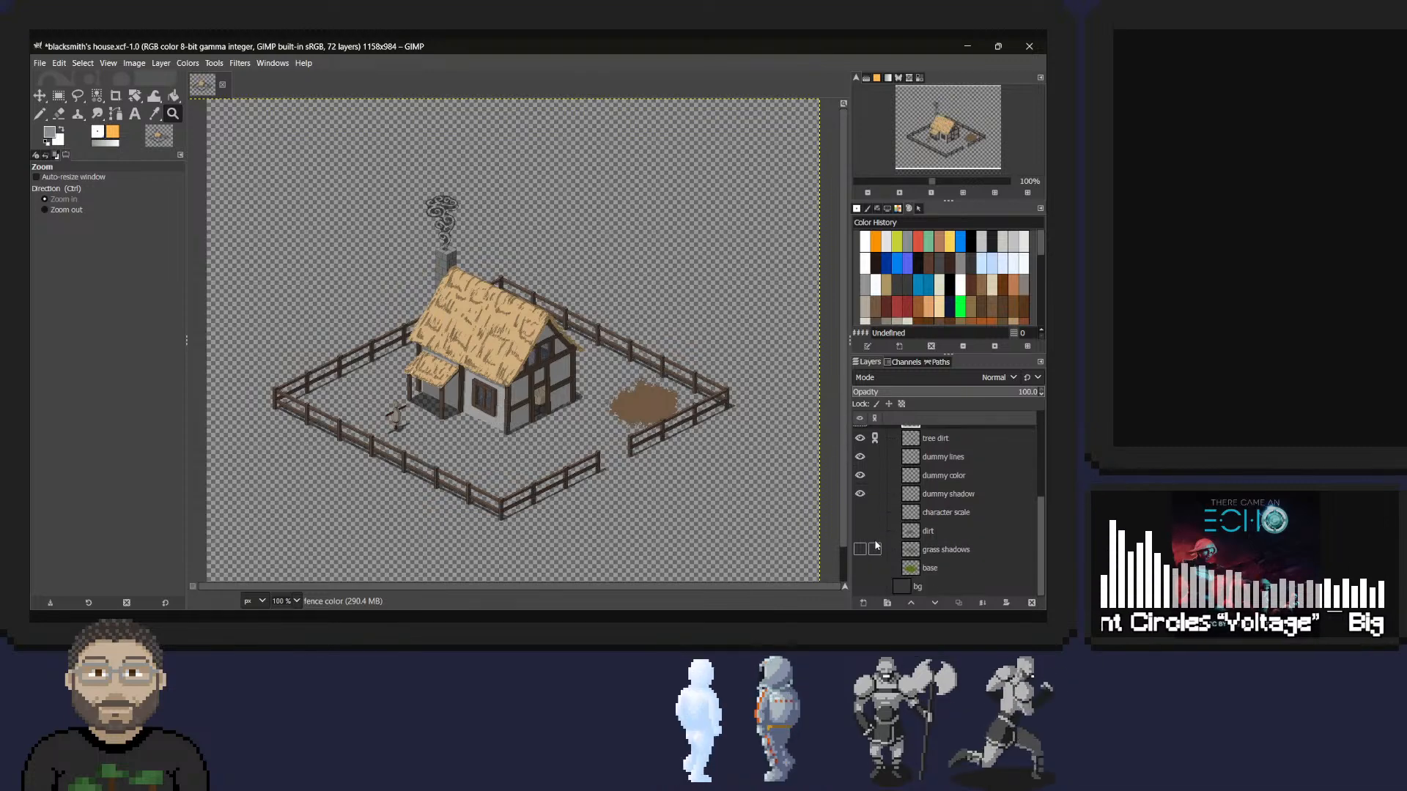
left_click(860, 512)
left_click(860, 550)
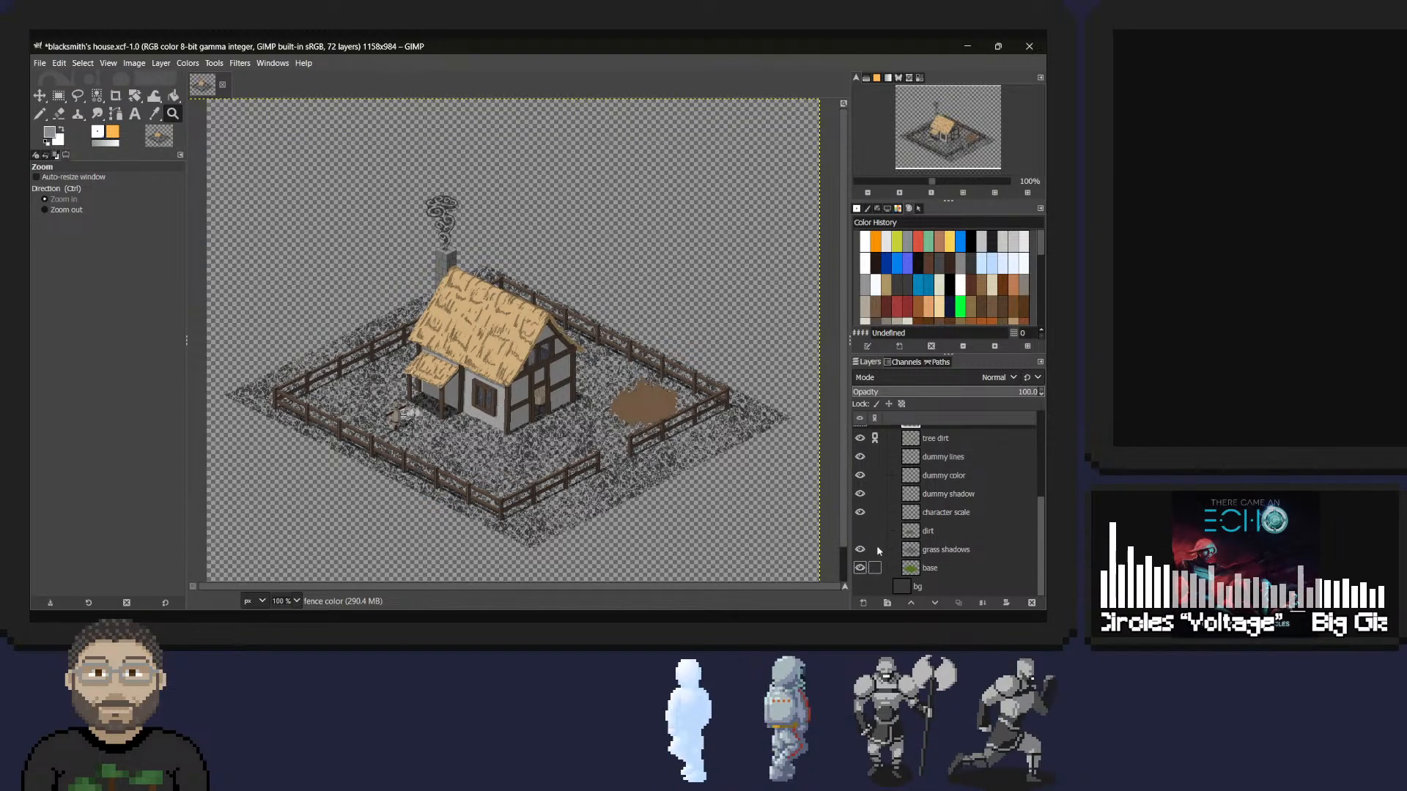
left_click(860, 531)
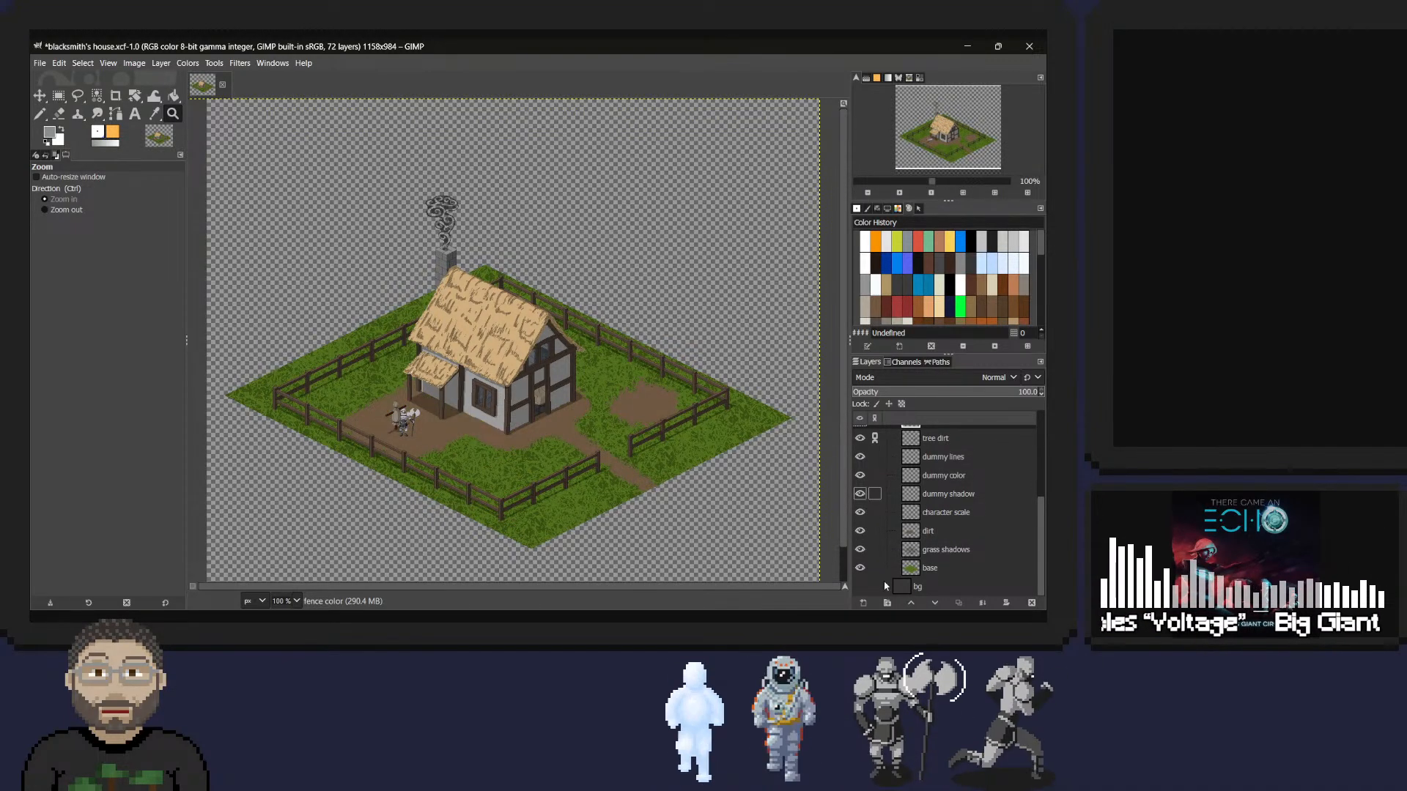
left_click(860, 586)
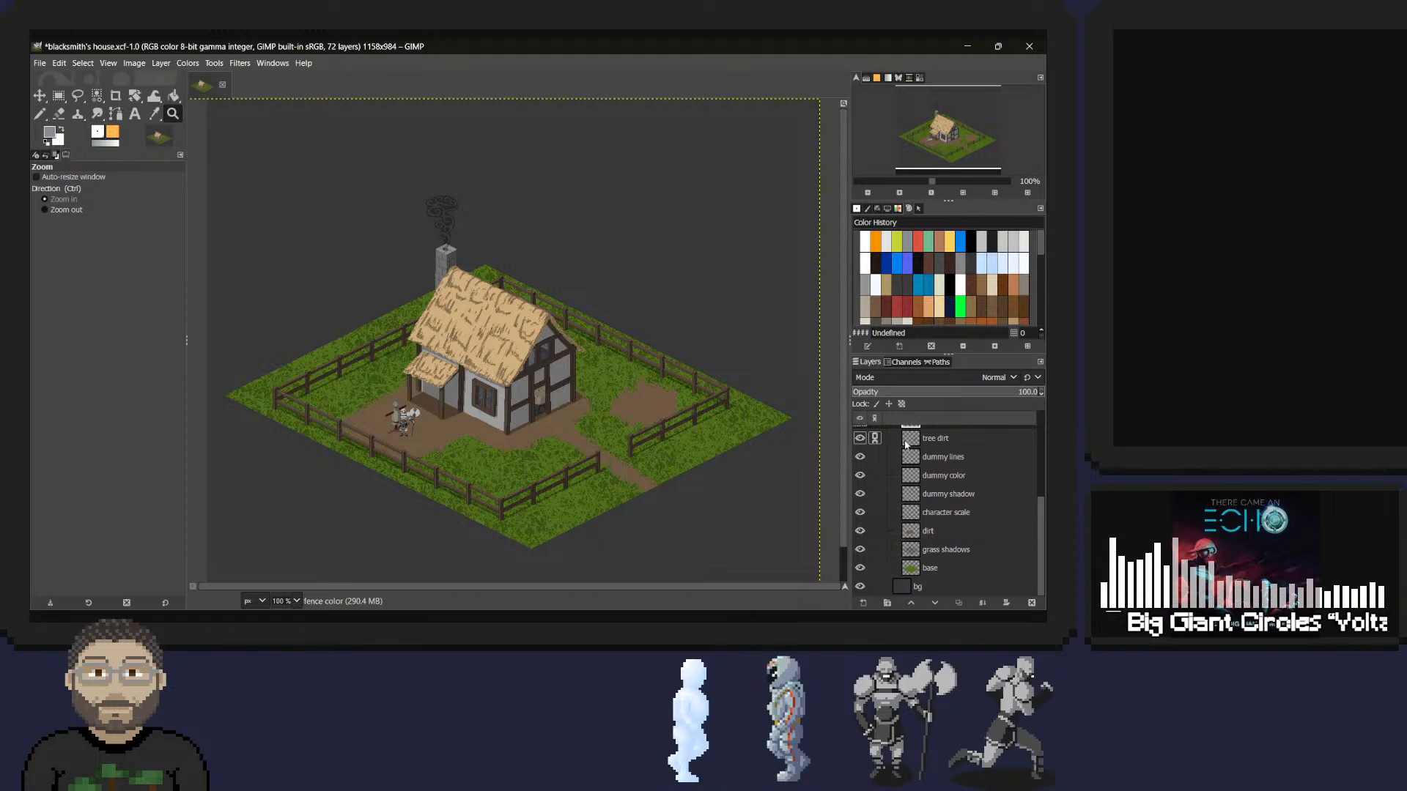
Close blacksmith's house.xcf in GIMP, discarding the unsaved changes.
scroll(922, 473, "up", 4)
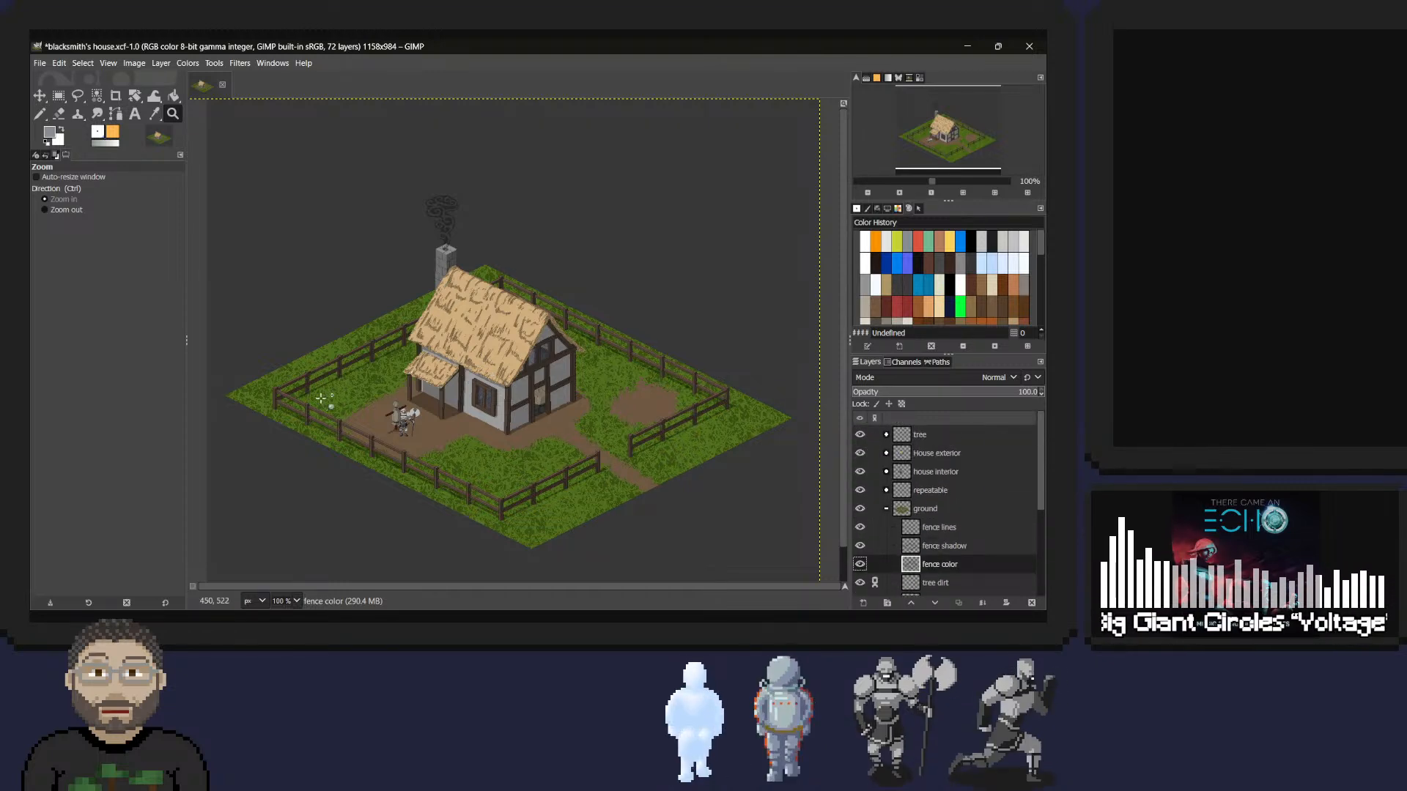
left_click(1029, 47)
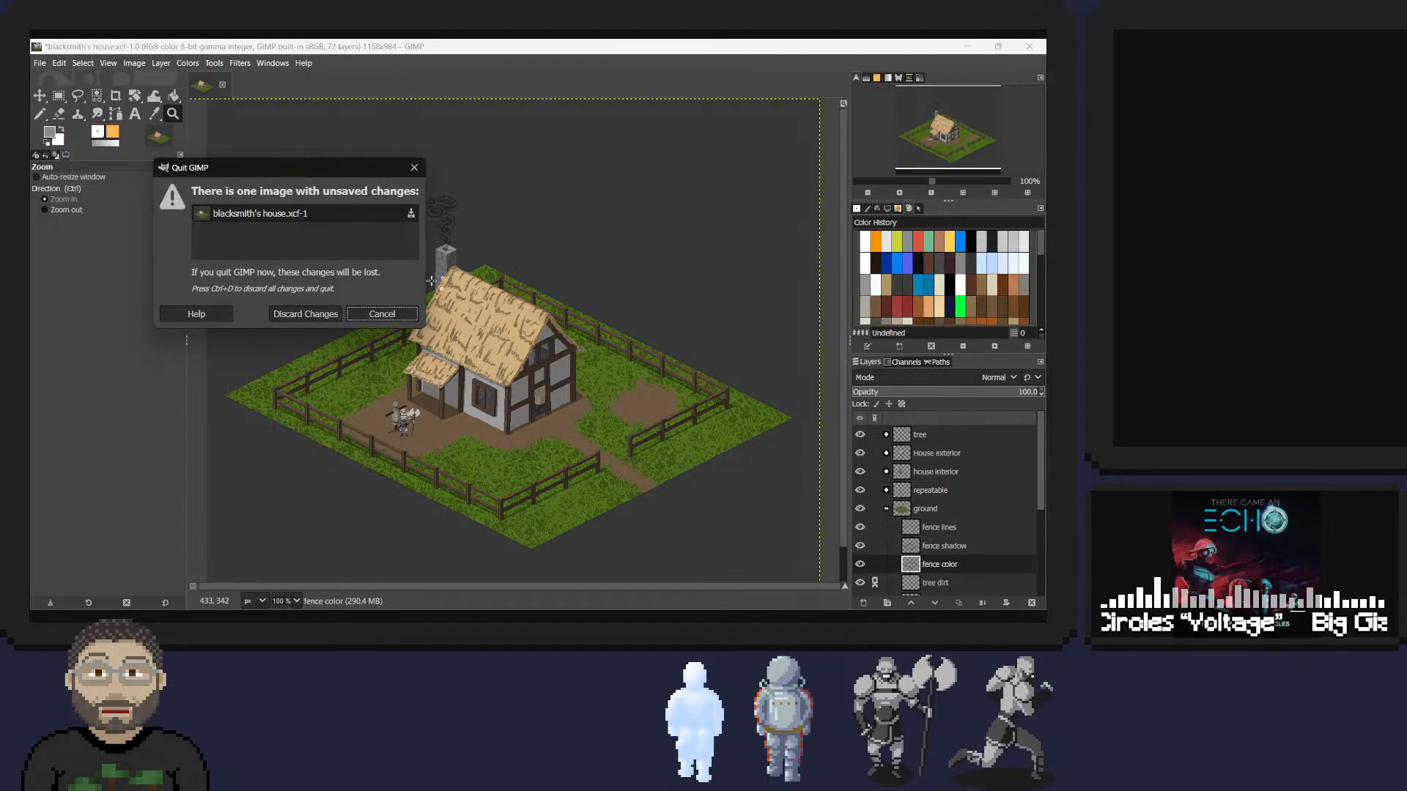
left_click(313, 316)
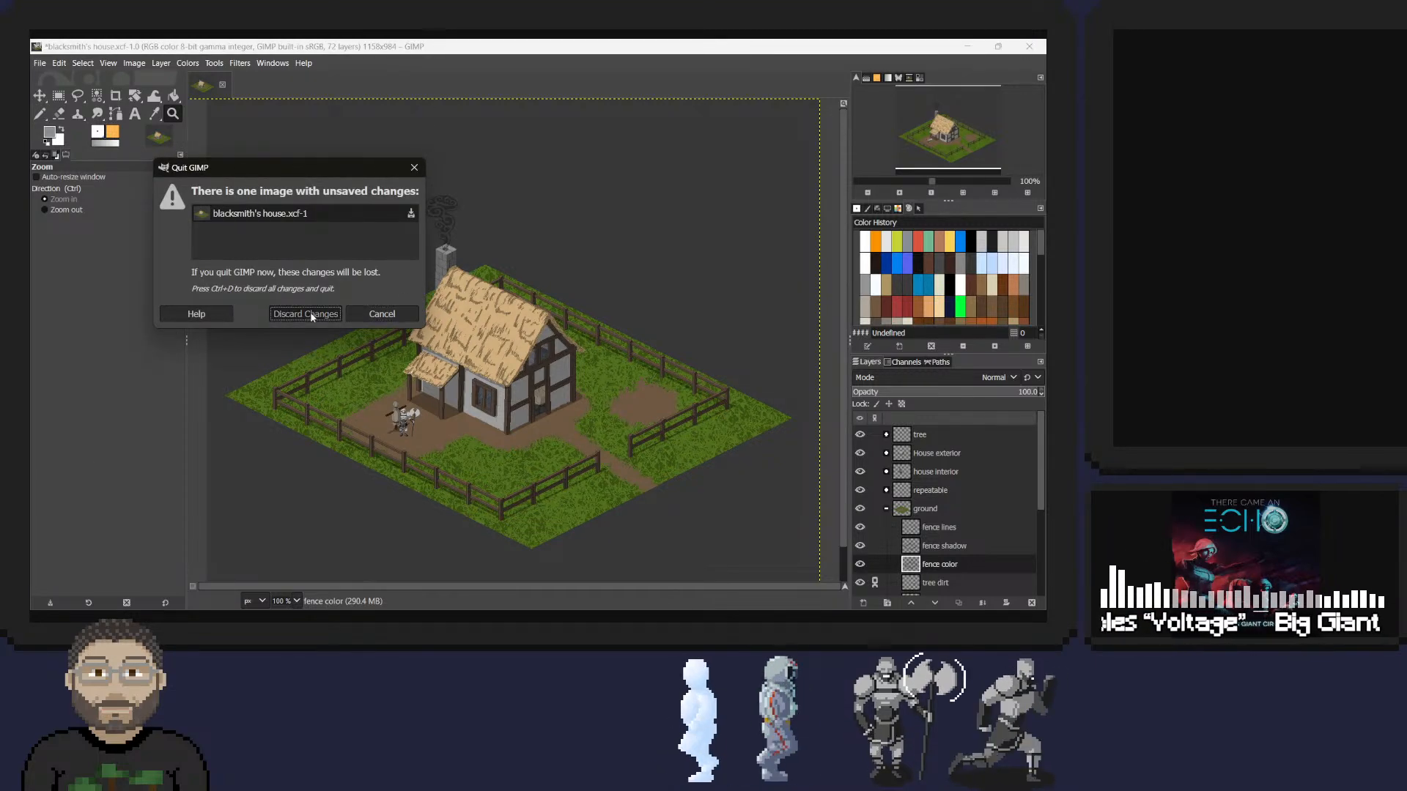
In File Explorer, go back to the Pixel Art folder, open rogue.xcf from the Rogue folder and examine the character up close.
left_click(647, 345)
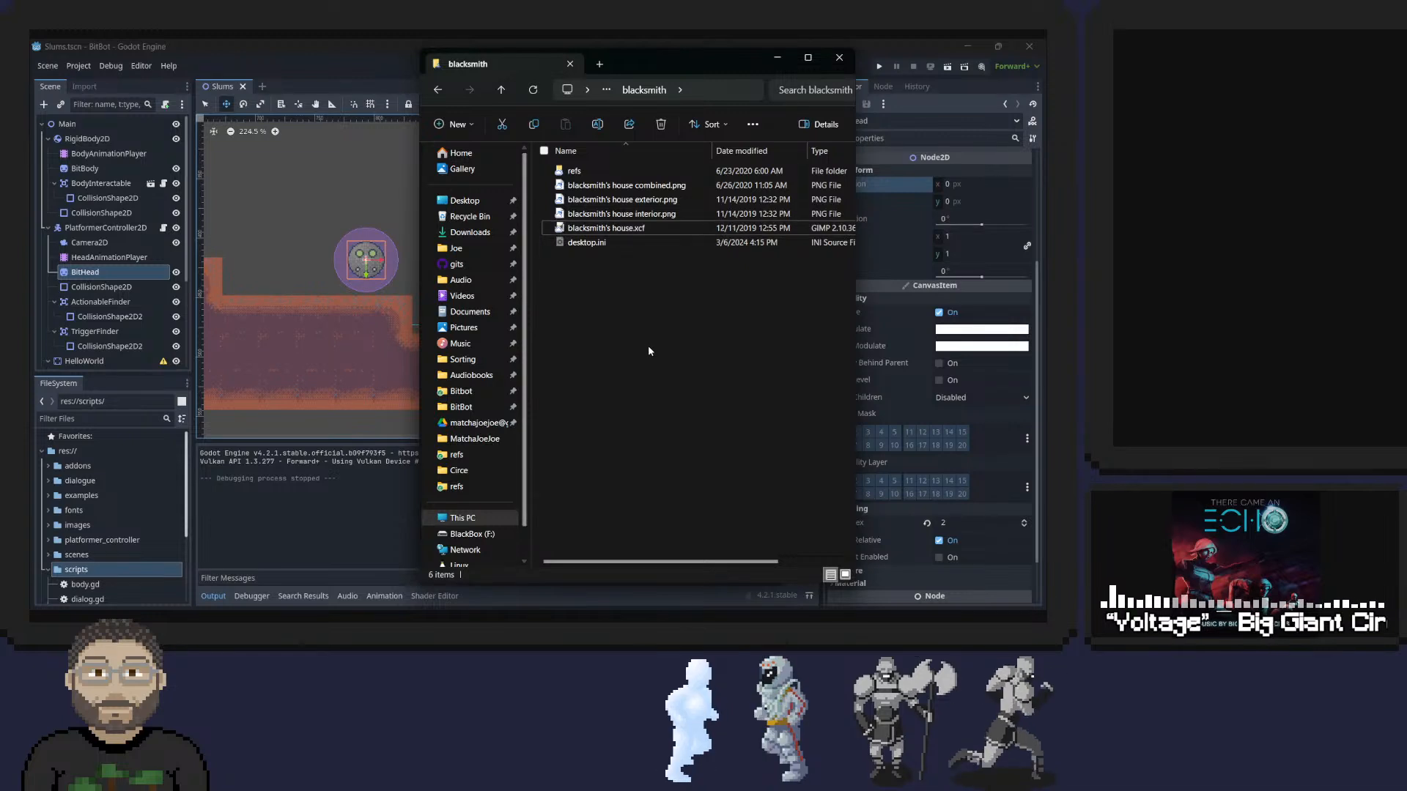
key("alt+Left")
double_click(579, 385)
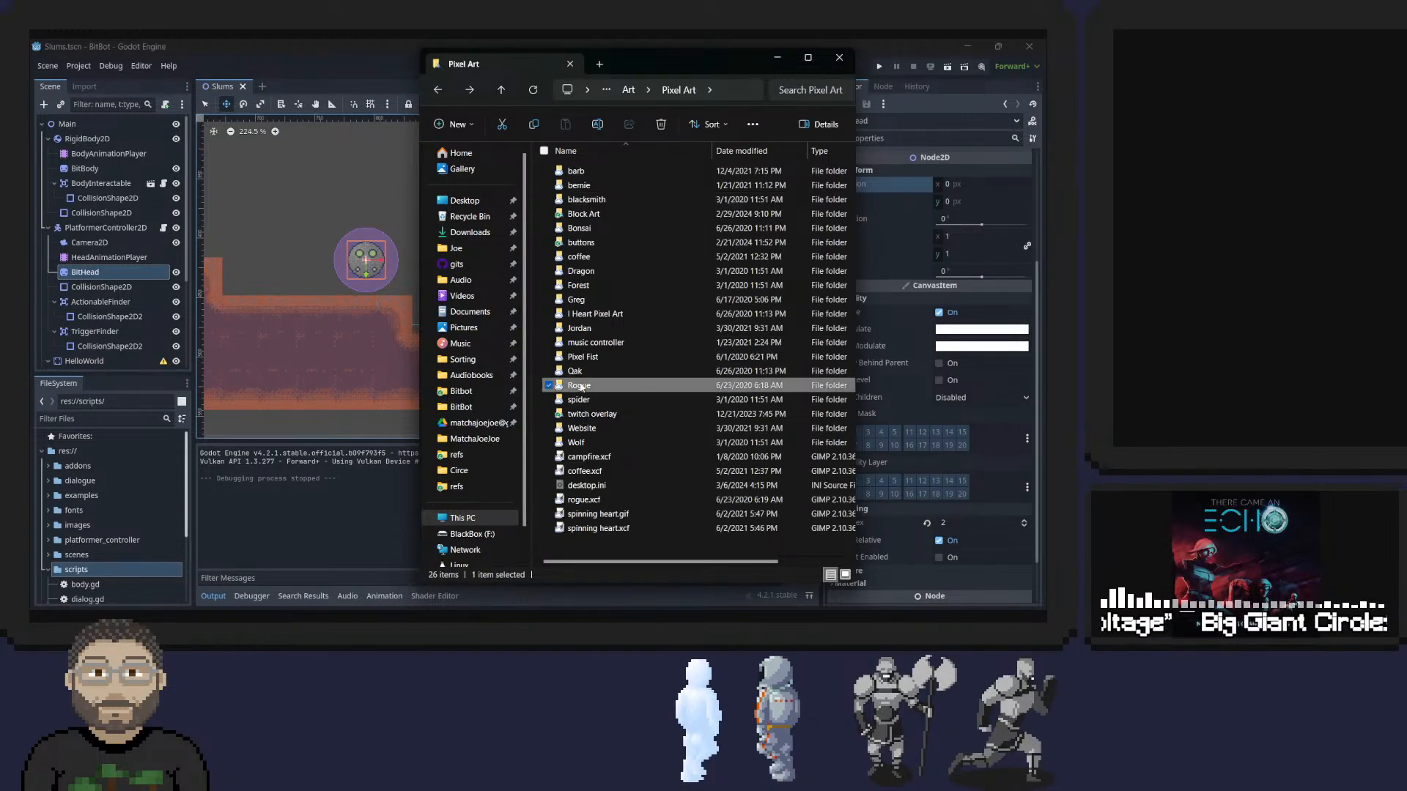
left_click(578, 201)
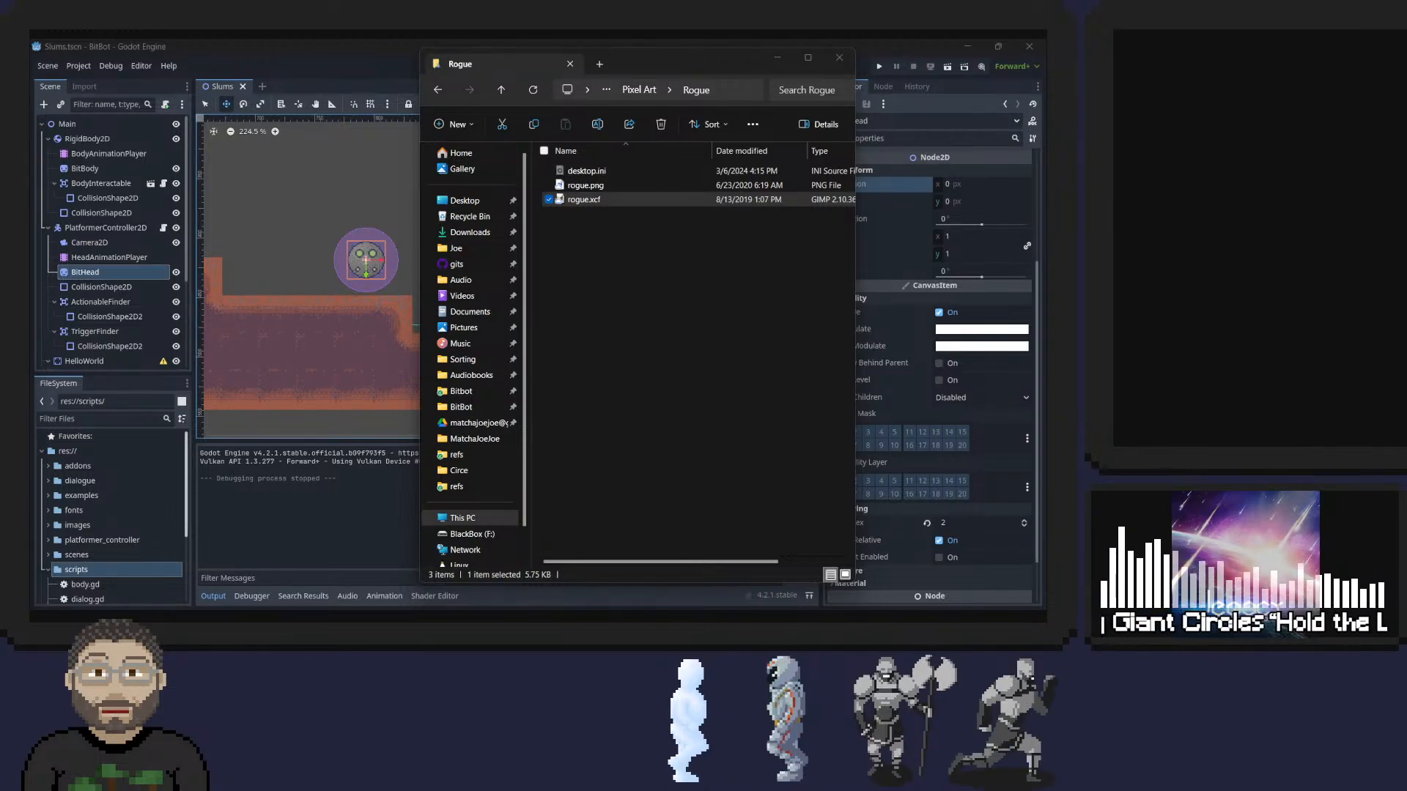
left_click_drag(0, 149, 575, 34)
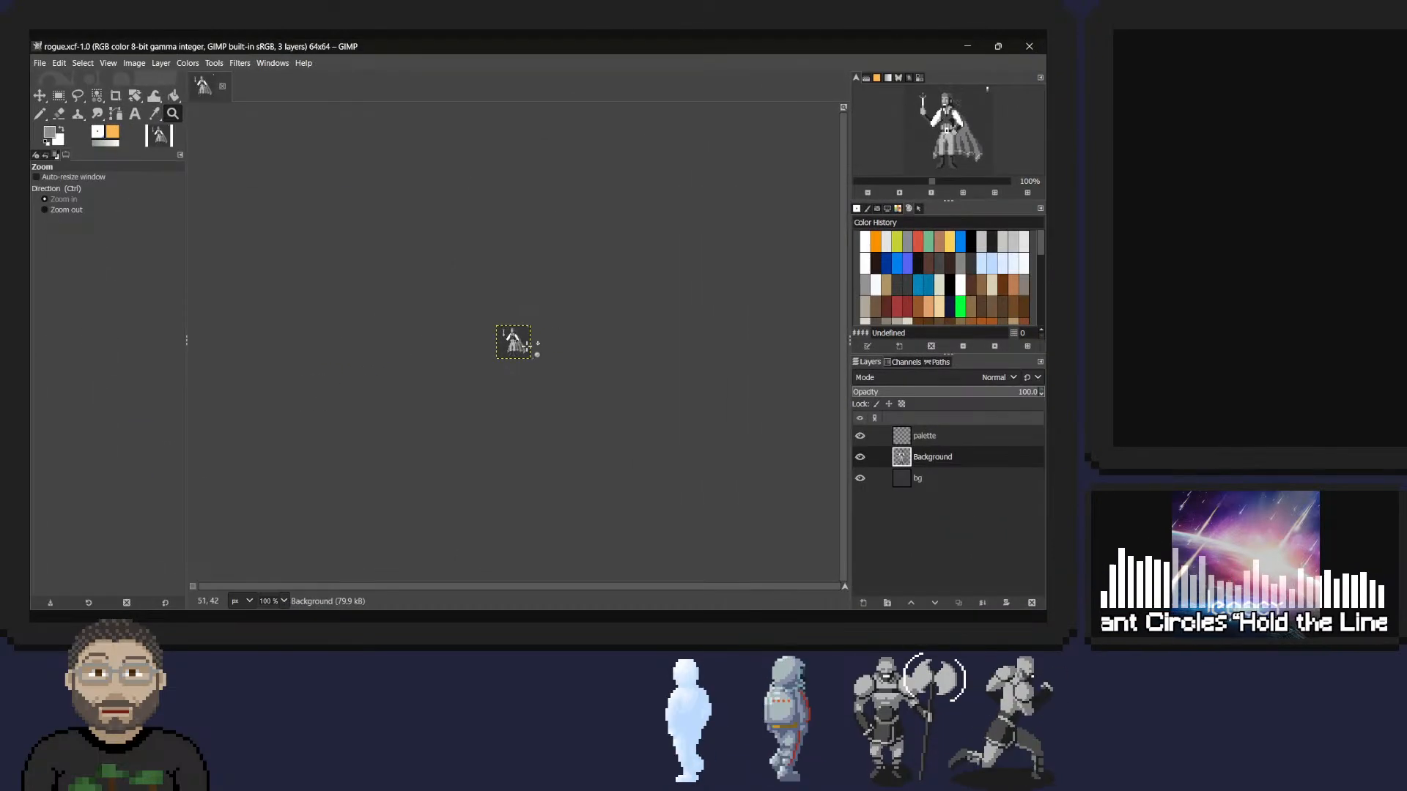
scroll(526, 328, "up", 4, "ctrl")
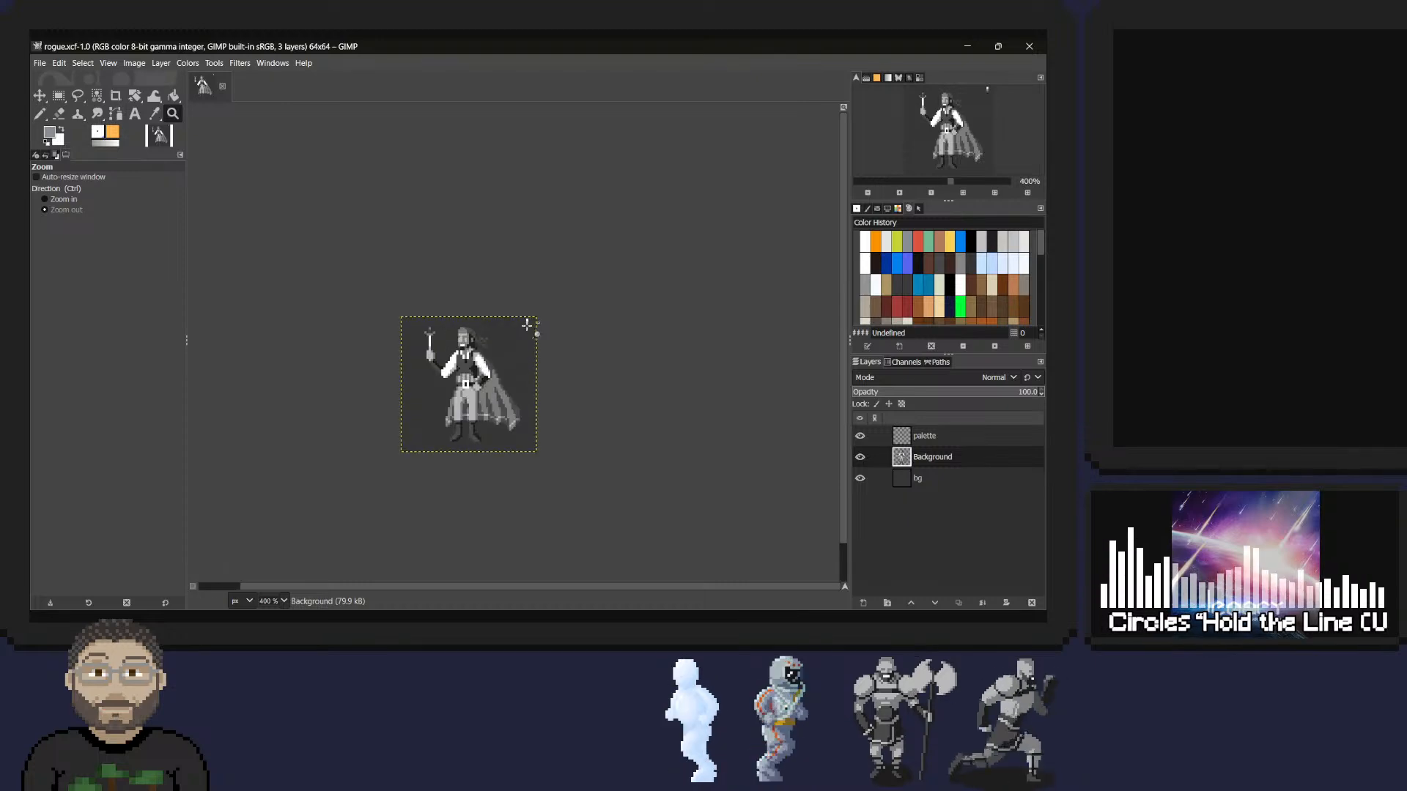
scroll(520, 333, "up", 3, "ctrl")
scroll(505, 341, "down", 3, "ctrl")
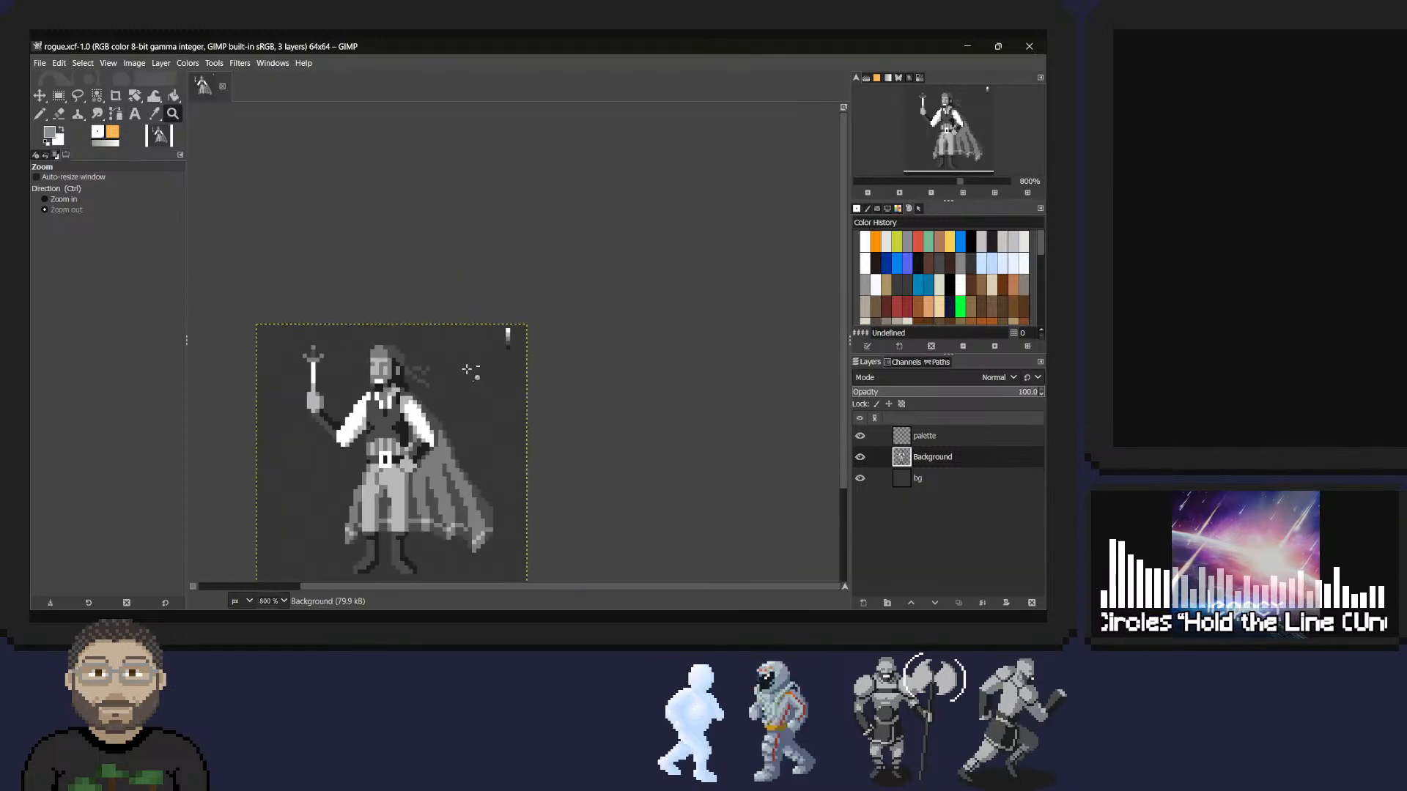
Close rogue.xcf and return to the Pixel Art folder in File Explorer.
left_click(1029, 47)
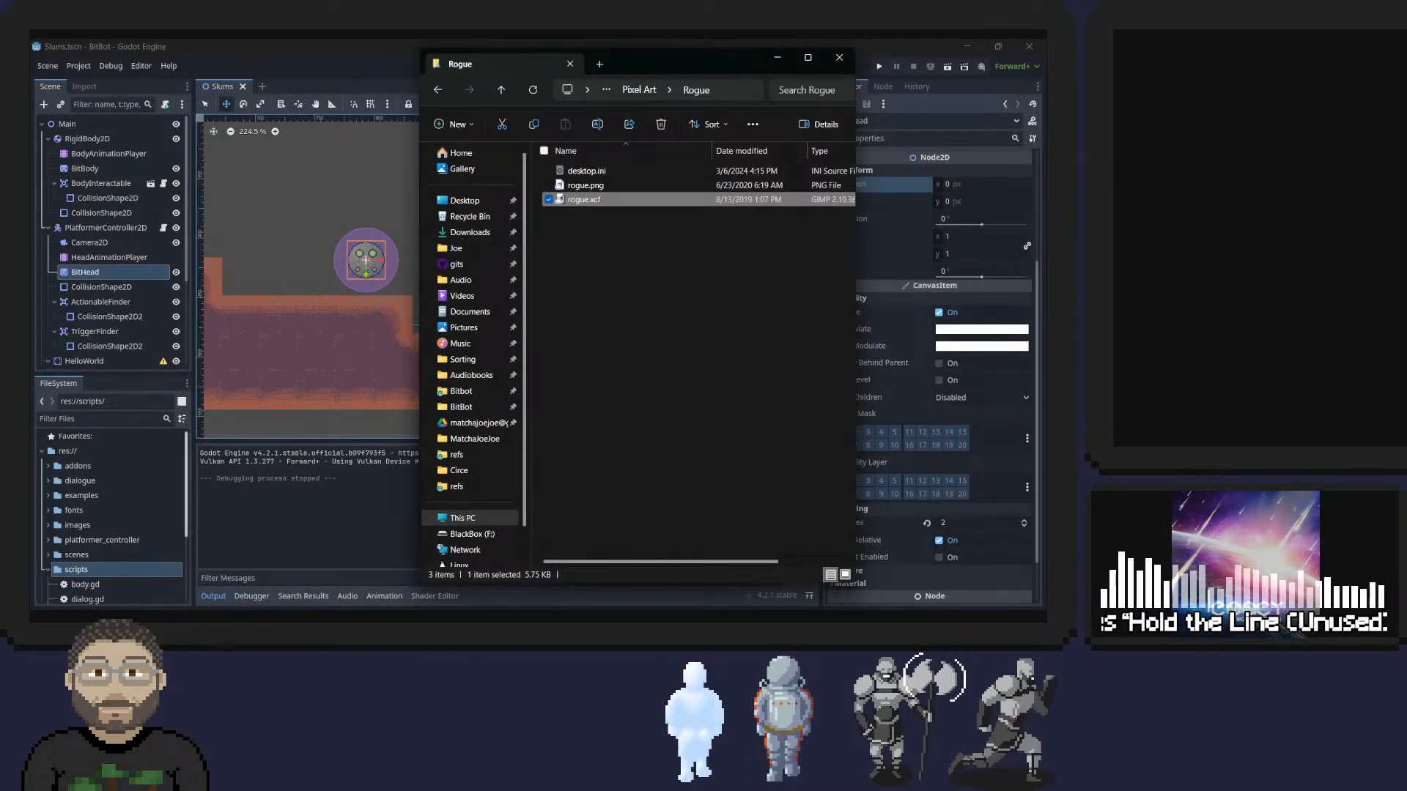
left_click(777, 58)
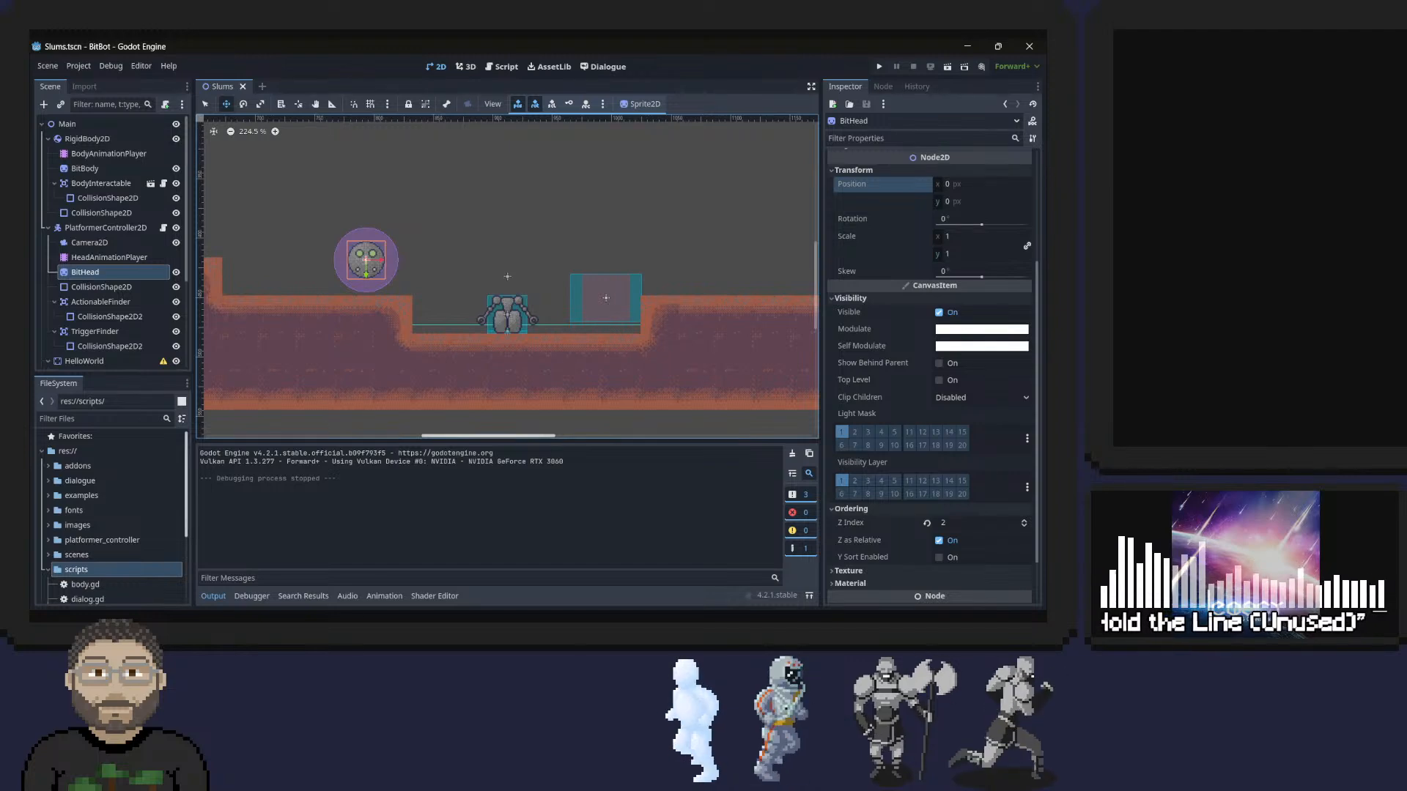
key("alt+Tab")
left_click(595, 334)
key("alt+Left")
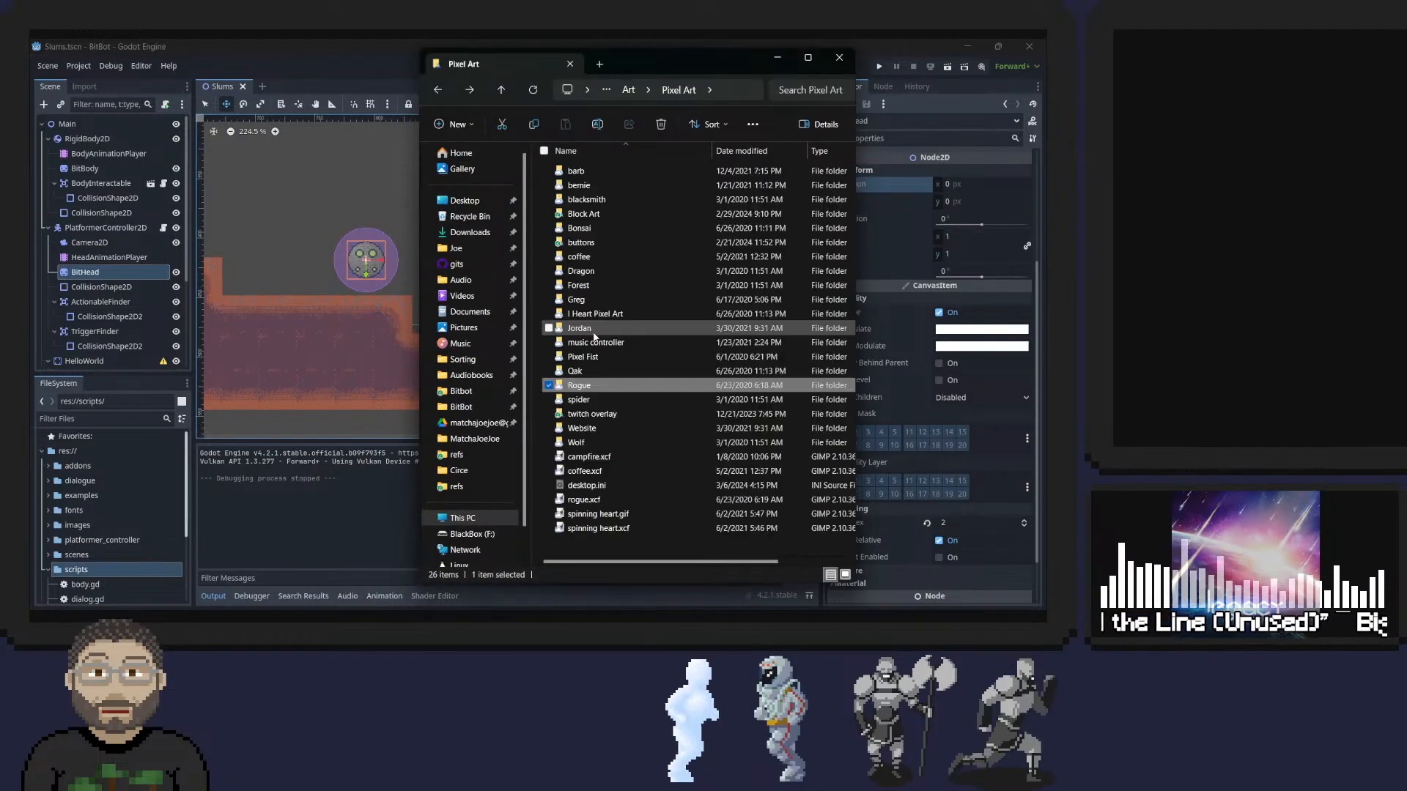
Check the spider folder and its desktop.ini file, closing the file and going back to Pixel Art.
double_click(586, 399)
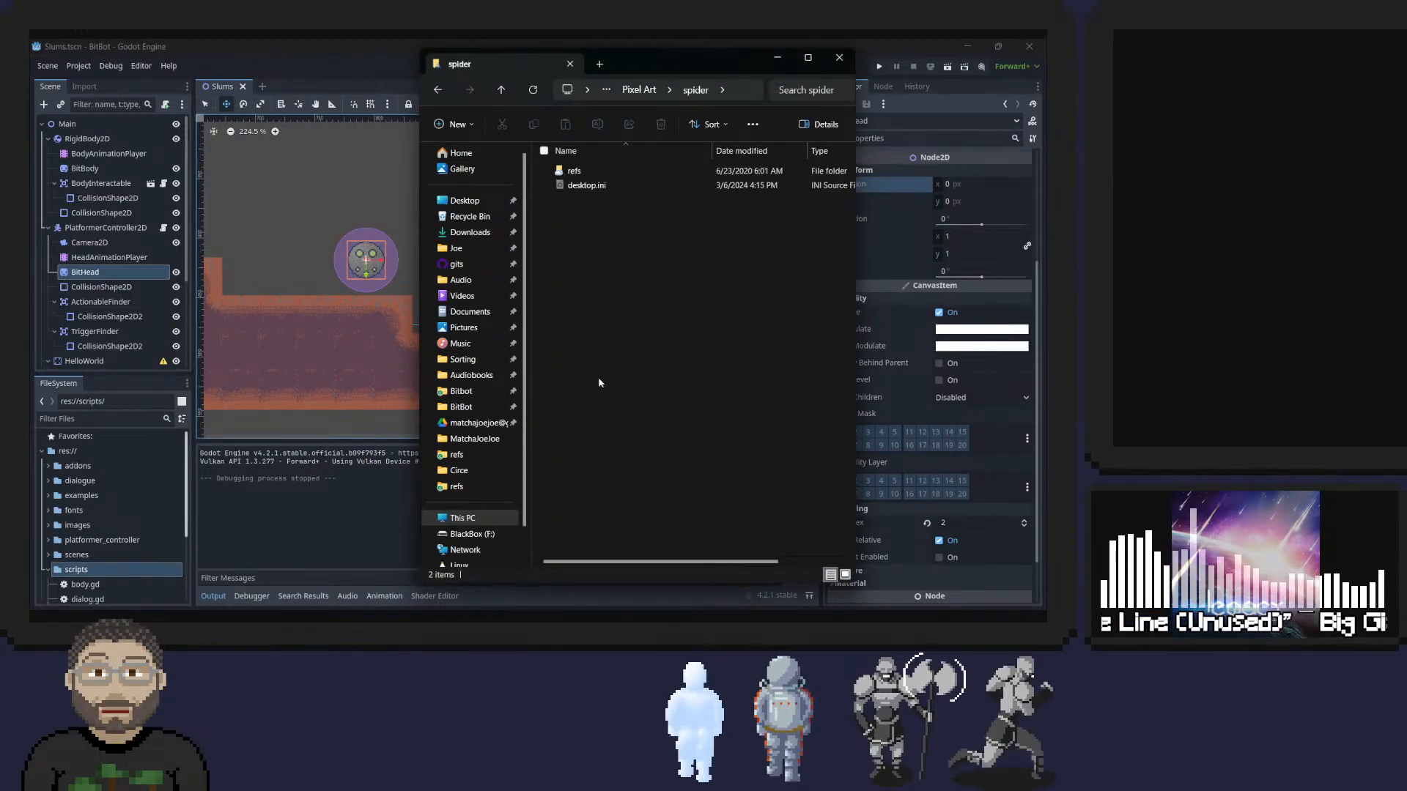
double_click(586, 189)
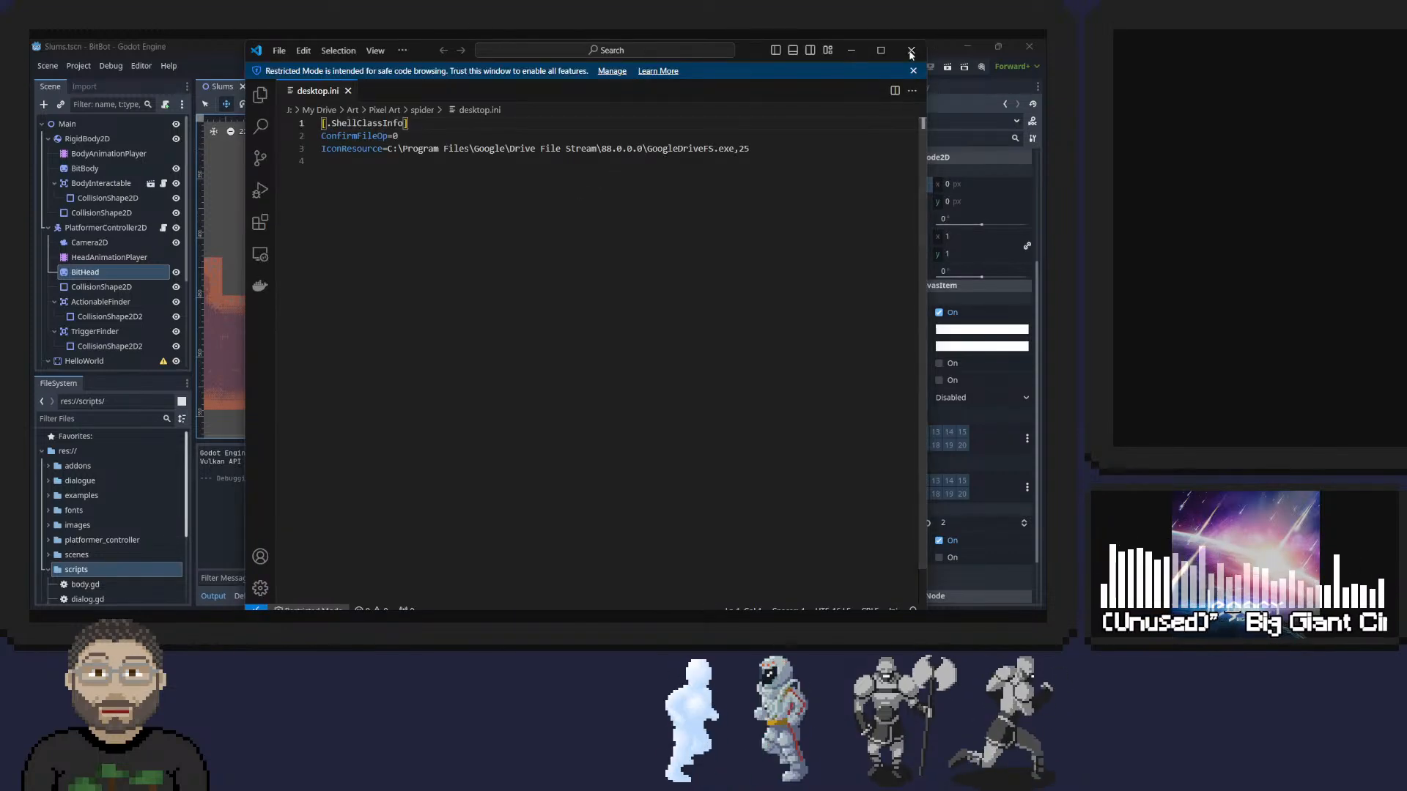
key("alt+F4")
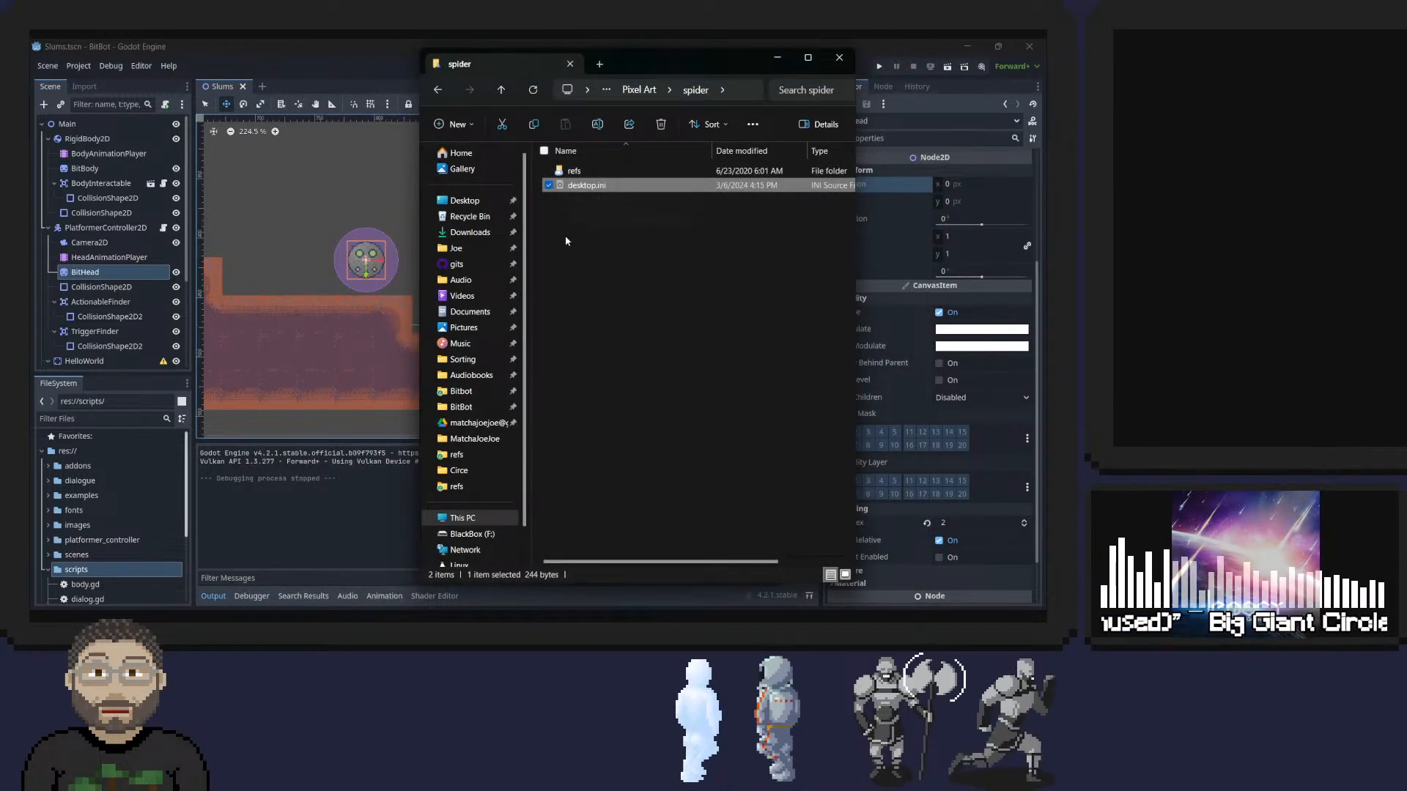
key("alt+Left")
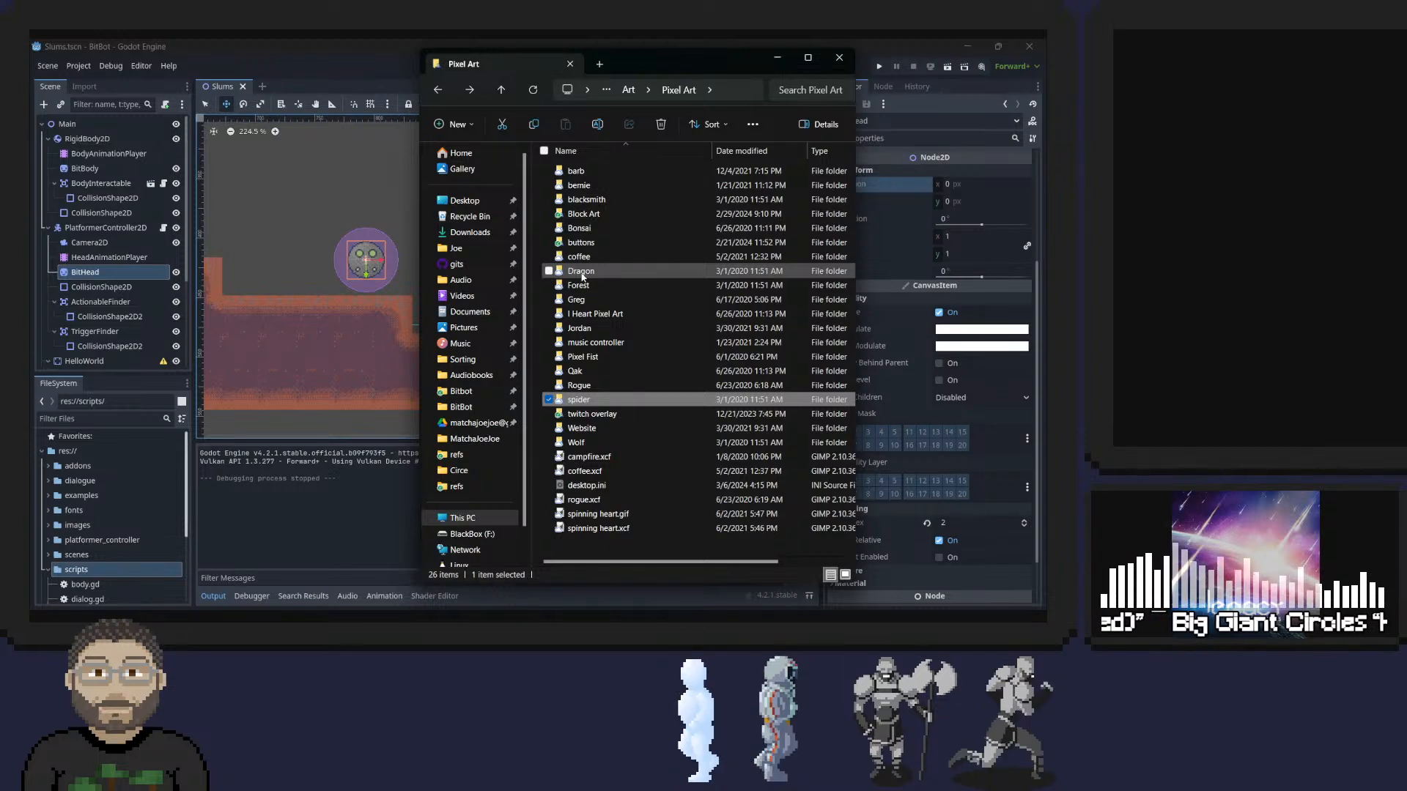
Open dragon.xcf from the Dragon folder to view it, and return to File Explorer.
double_click(583, 271)
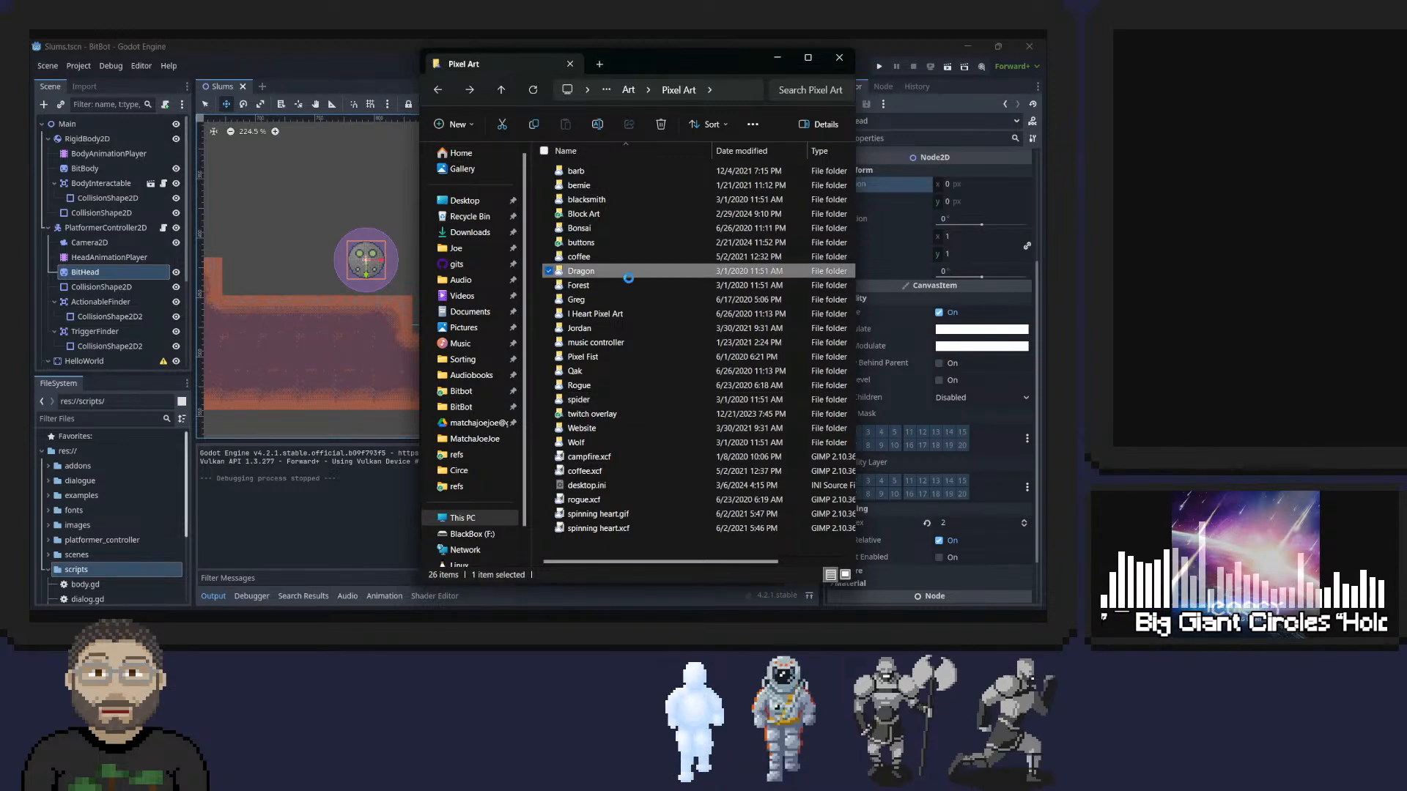
left_click(579, 187)
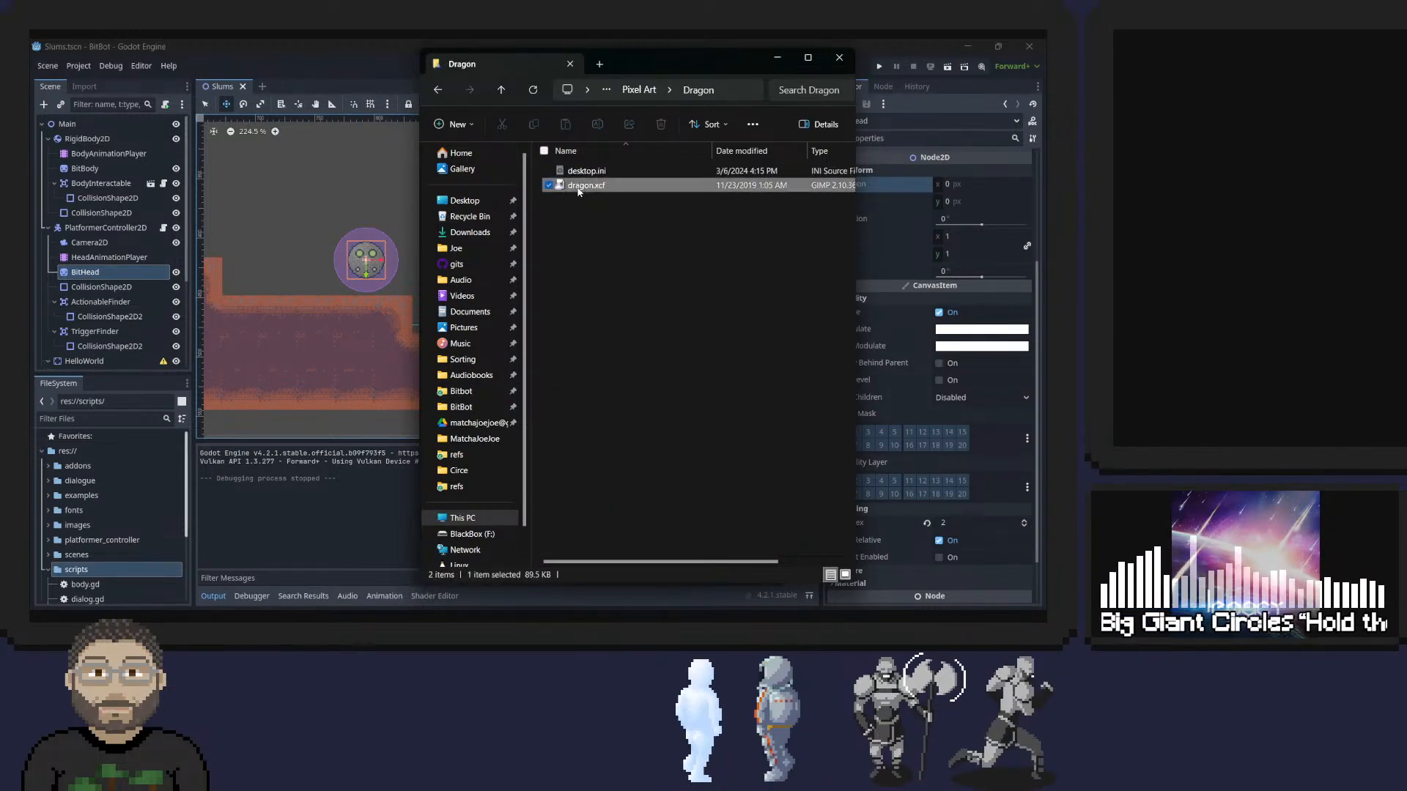
double_click(580, 186)
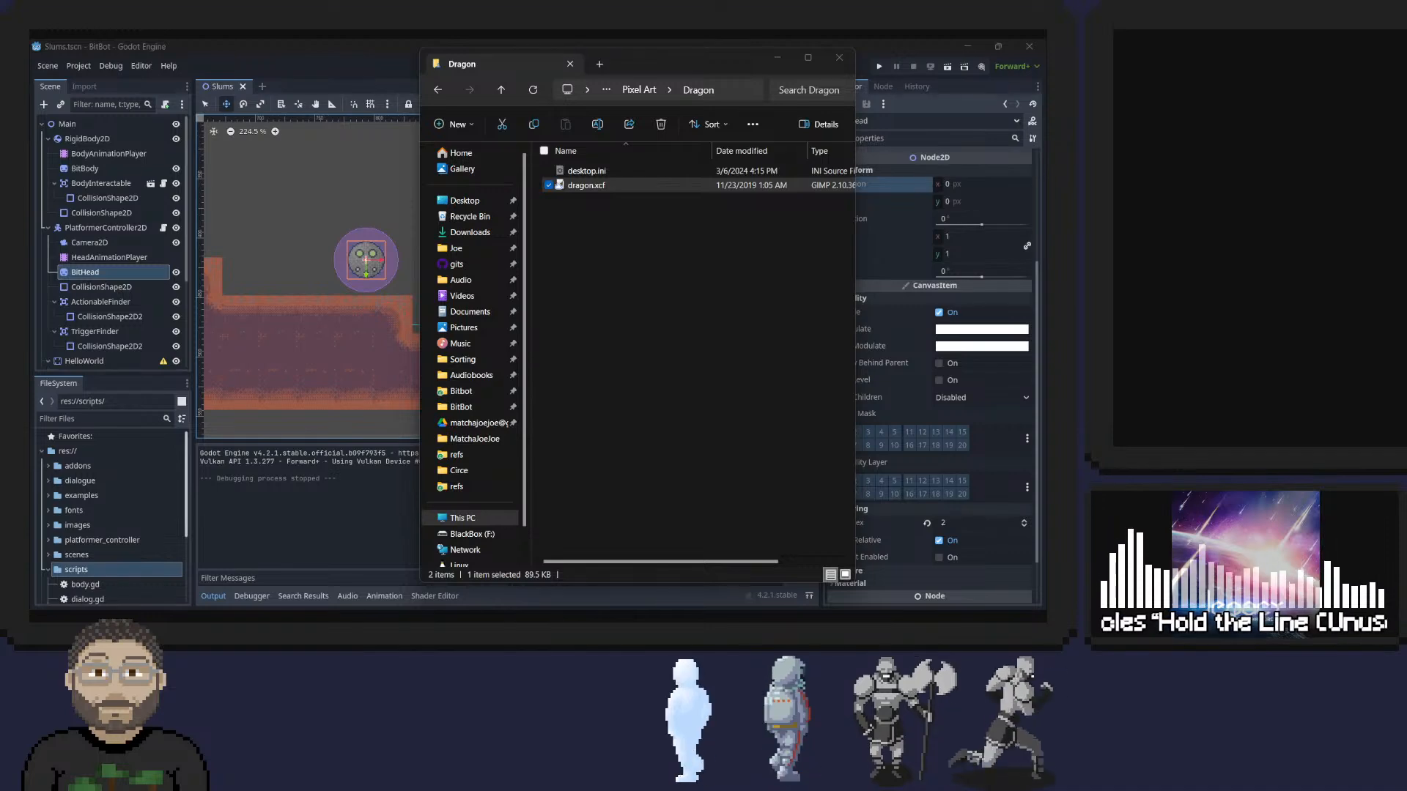
mouse_move(30, 46)
left_mouse_down()
mouse_move(475, 44)
mouse_move(457, 57)
mouse_move(29, 59)
left_mouse_up()
left_click(622, 283)
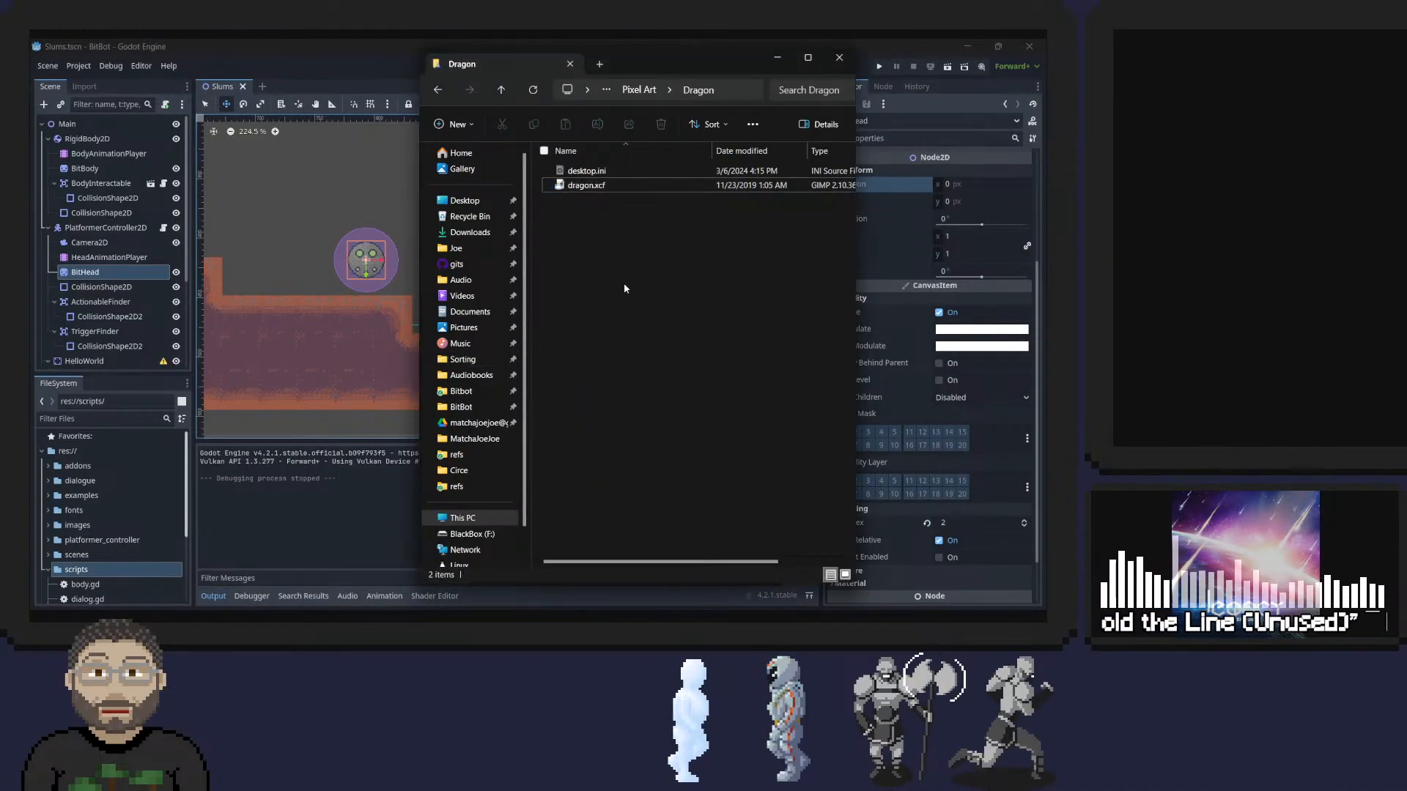
Go back to the Pixel Art folder, view wolf.png from the Wolf folder and close the image.
key("alt+Left")
left_click(436, 90)
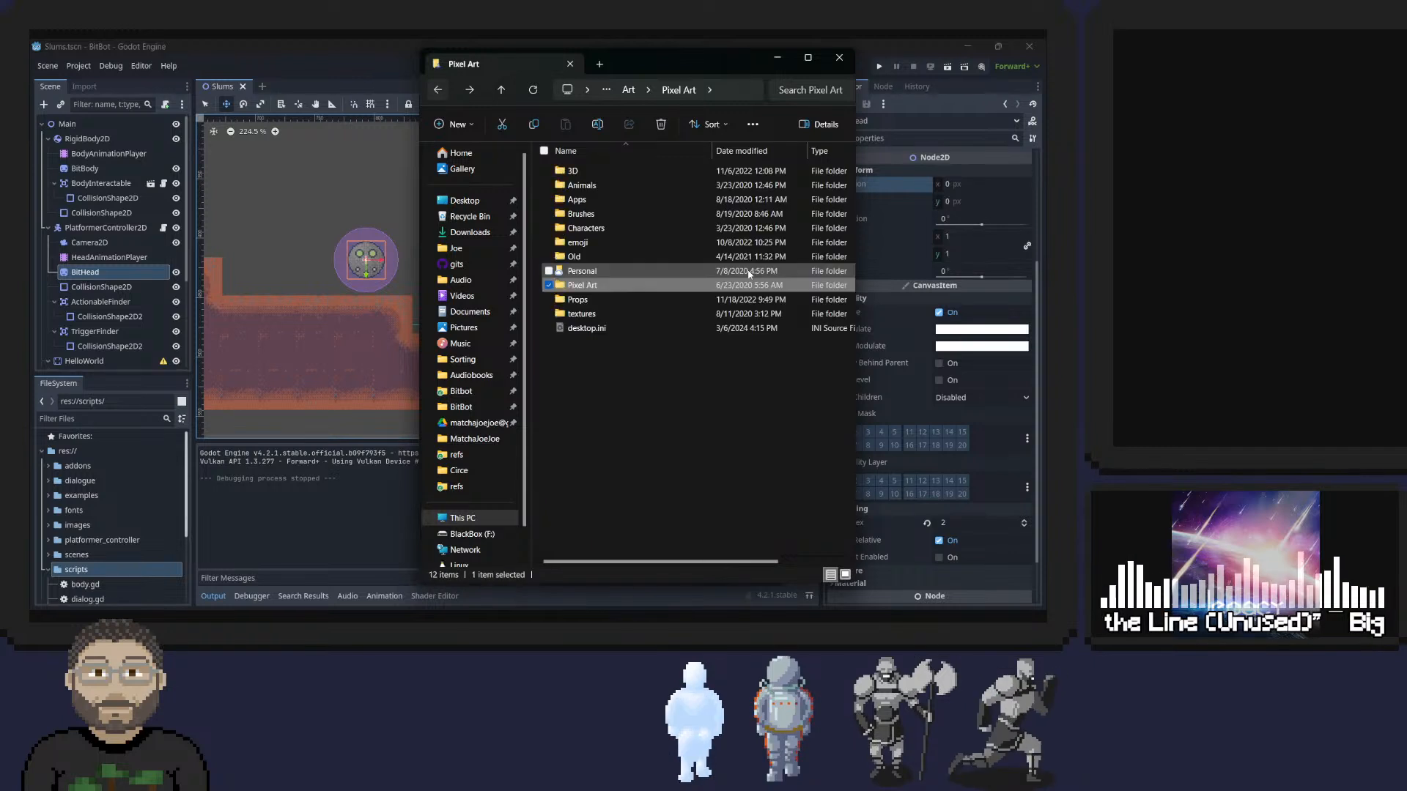
left_click(469, 93)
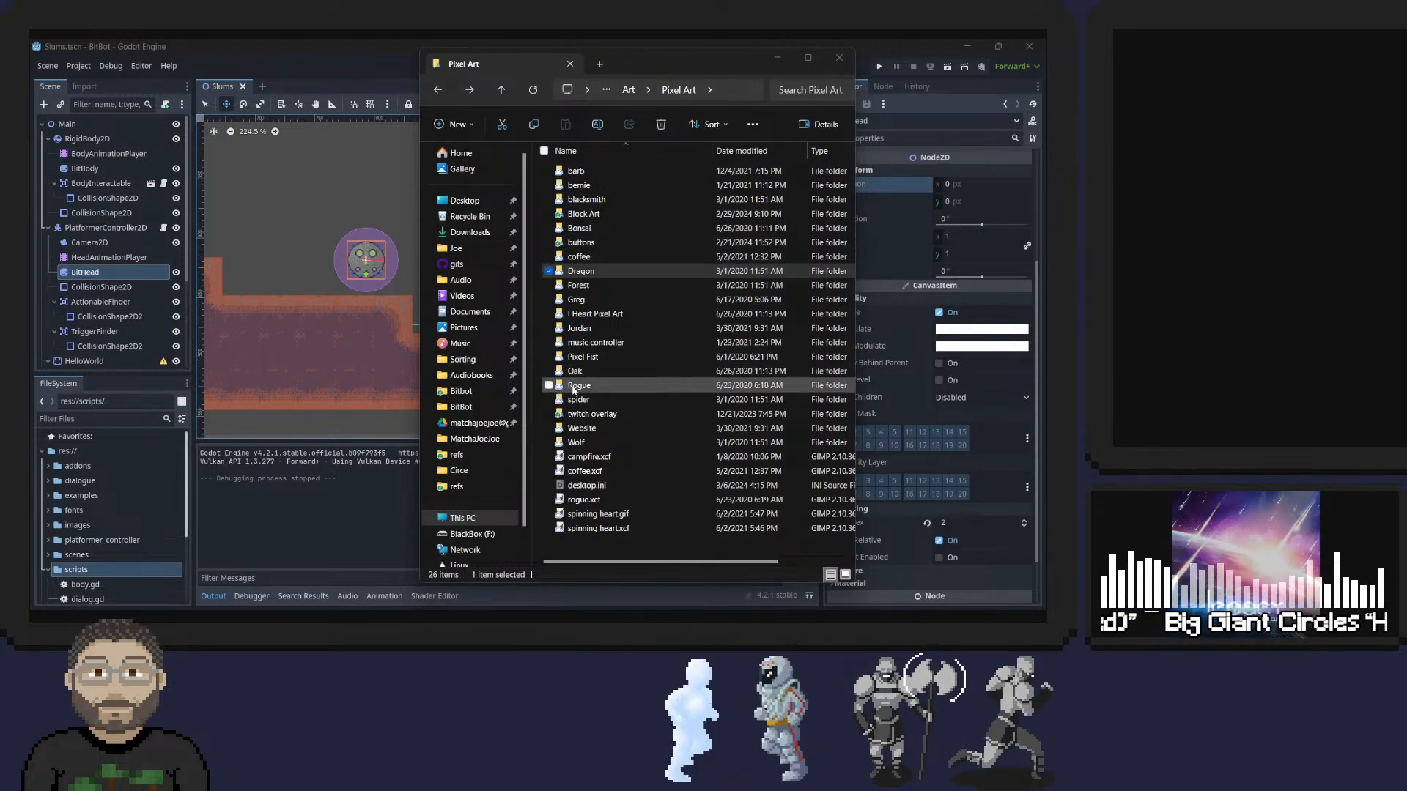
double_click(576, 442)
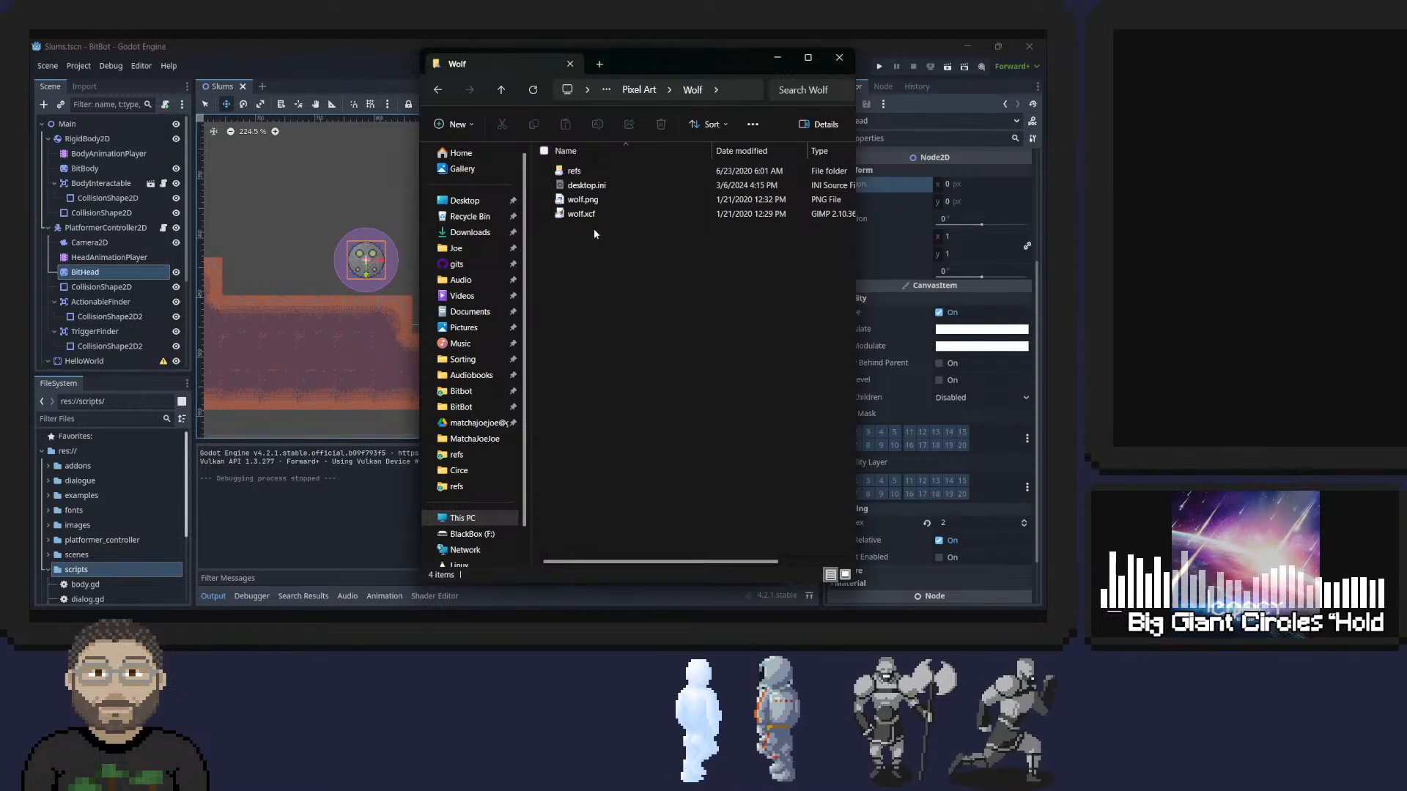
double_click(581, 200)
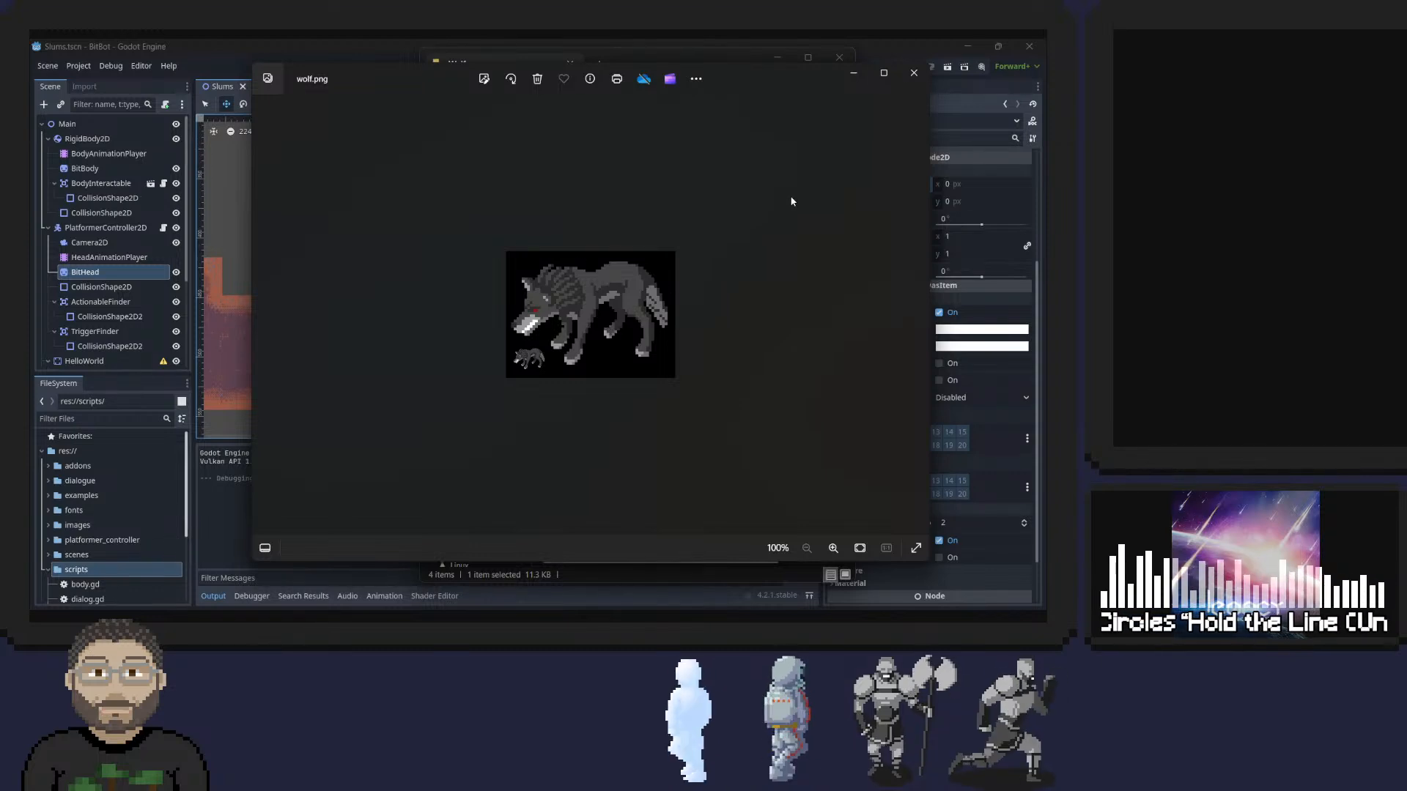
left_click(913, 74)
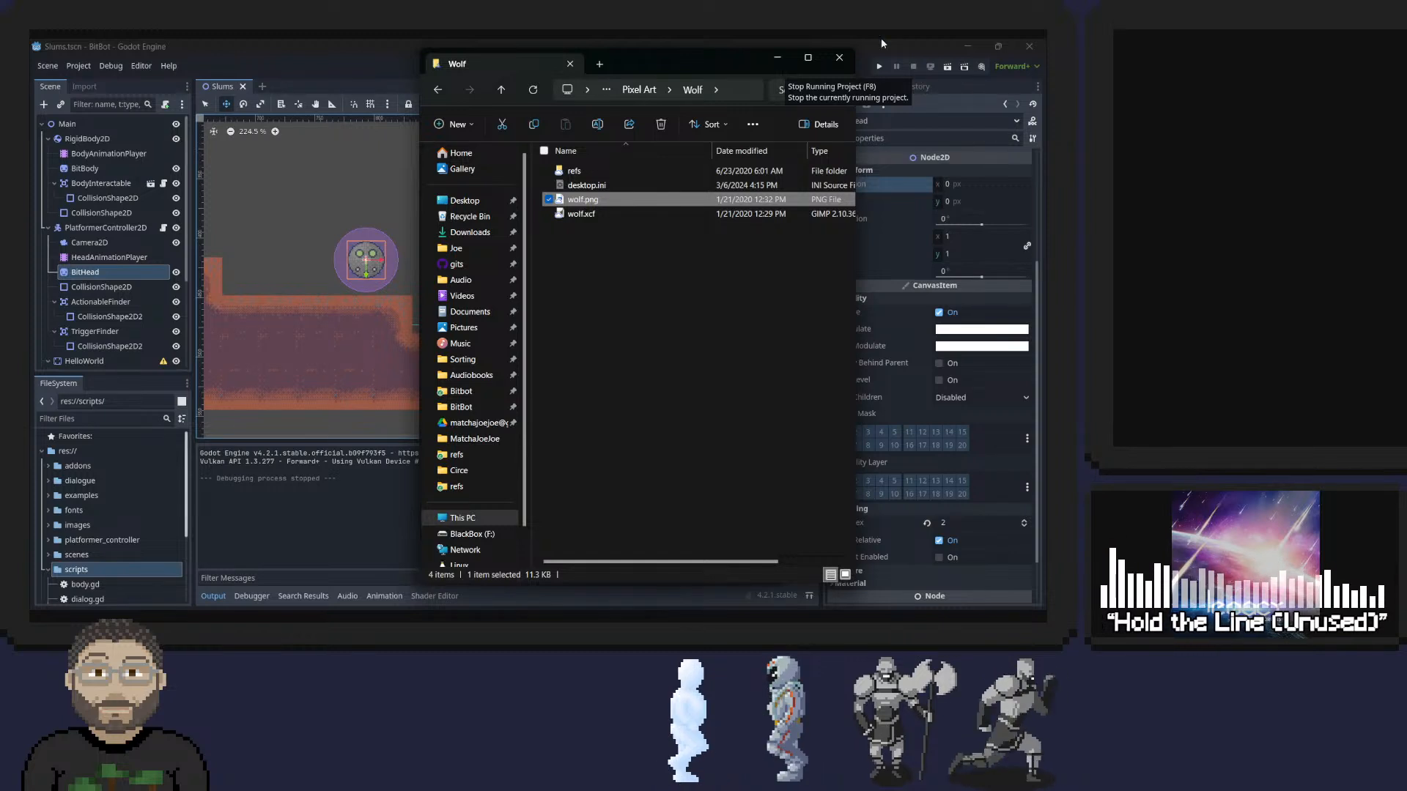
Return to the Pixel Art folder, open barb_run_right.gif from the barb folder in GIMP and examine its run animation up close.
left_click(634, 327)
key("alt+Left")
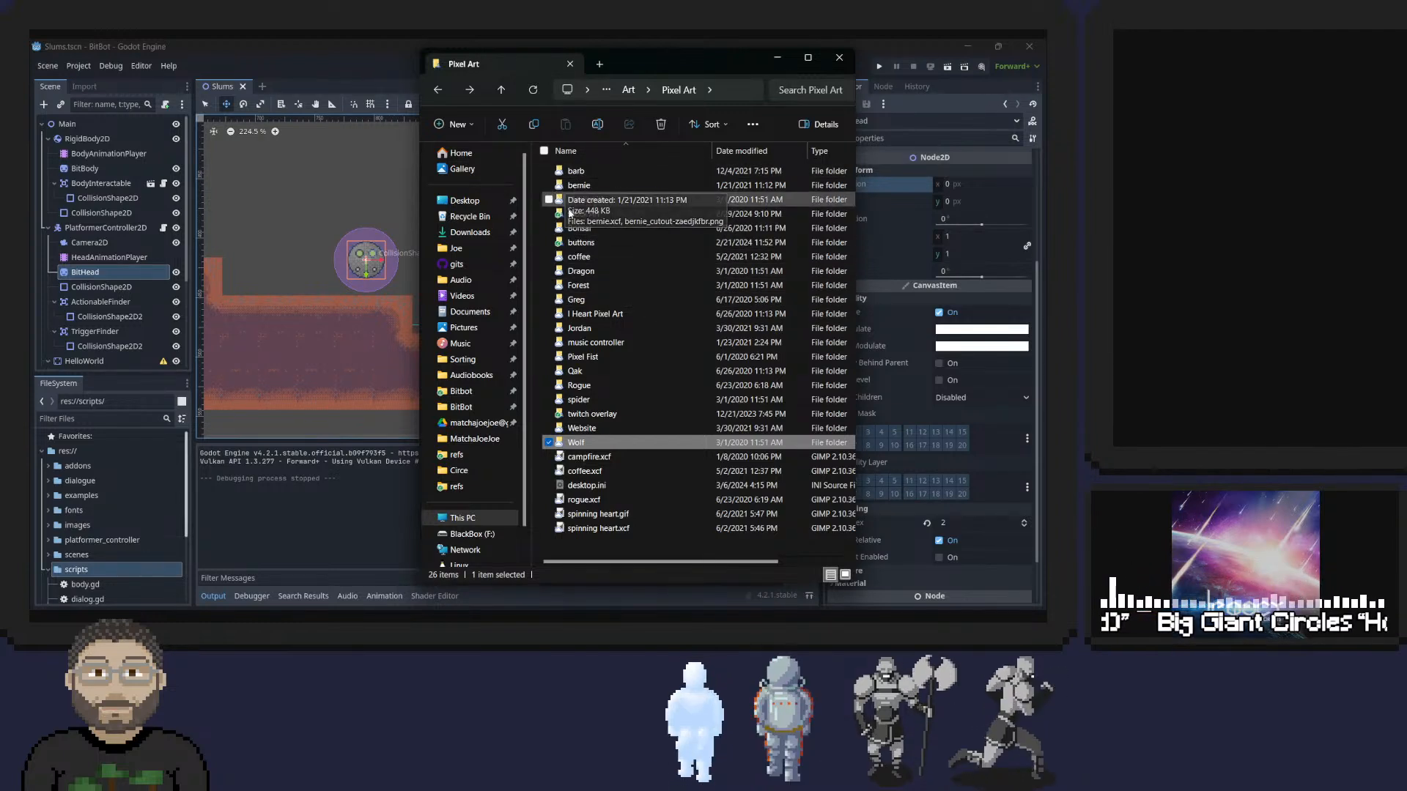
left_click(576, 174)
double_click(576, 176)
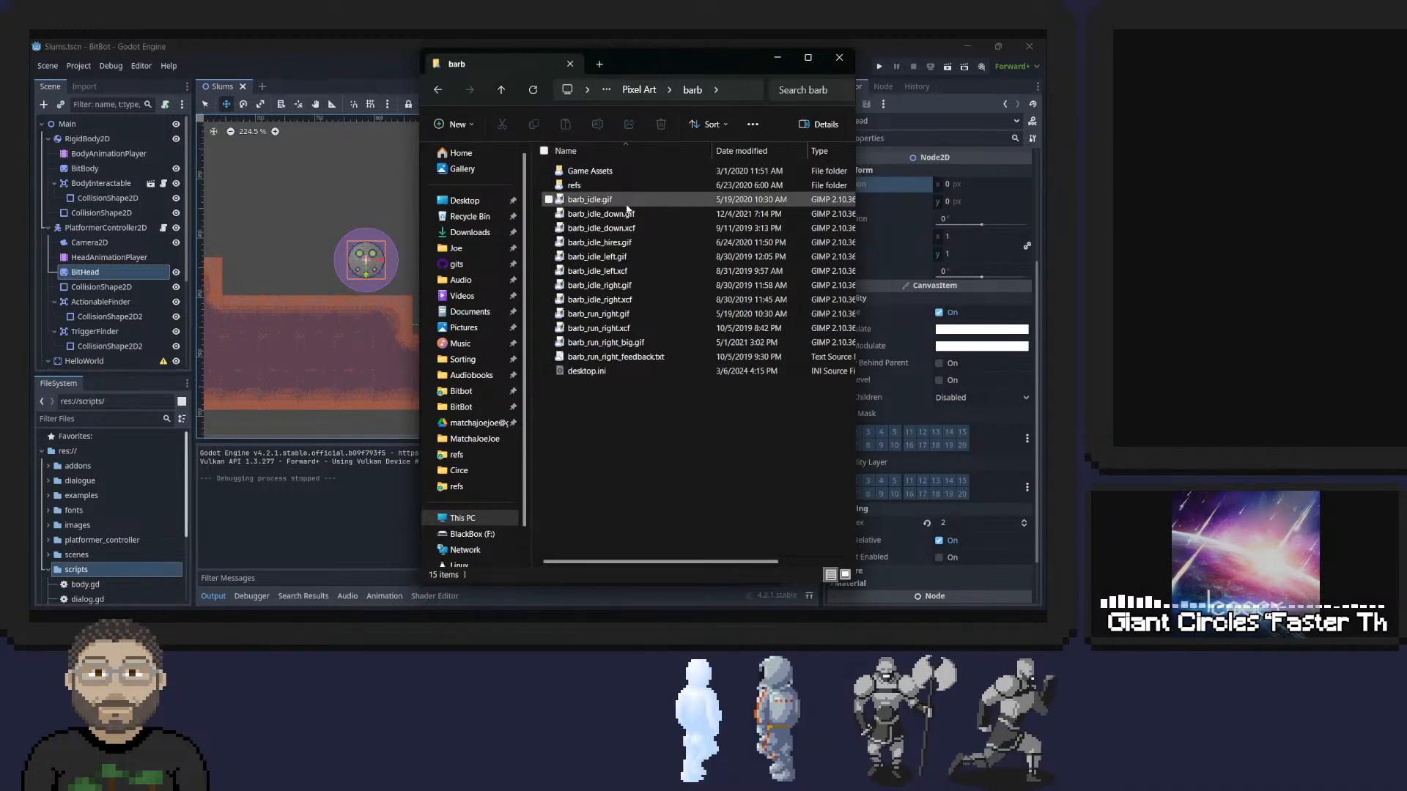
mouse_move(569, 206)
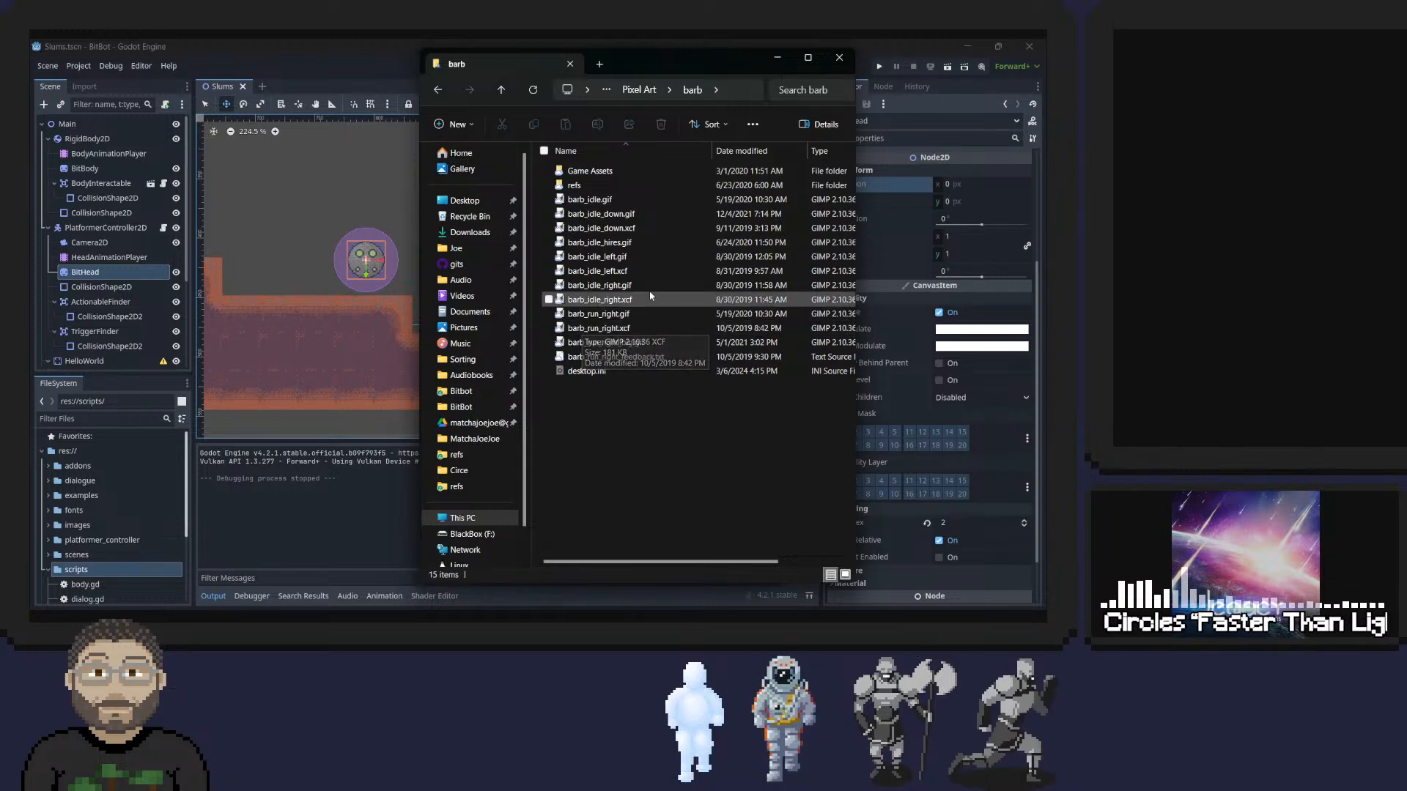
left_click(605, 316)
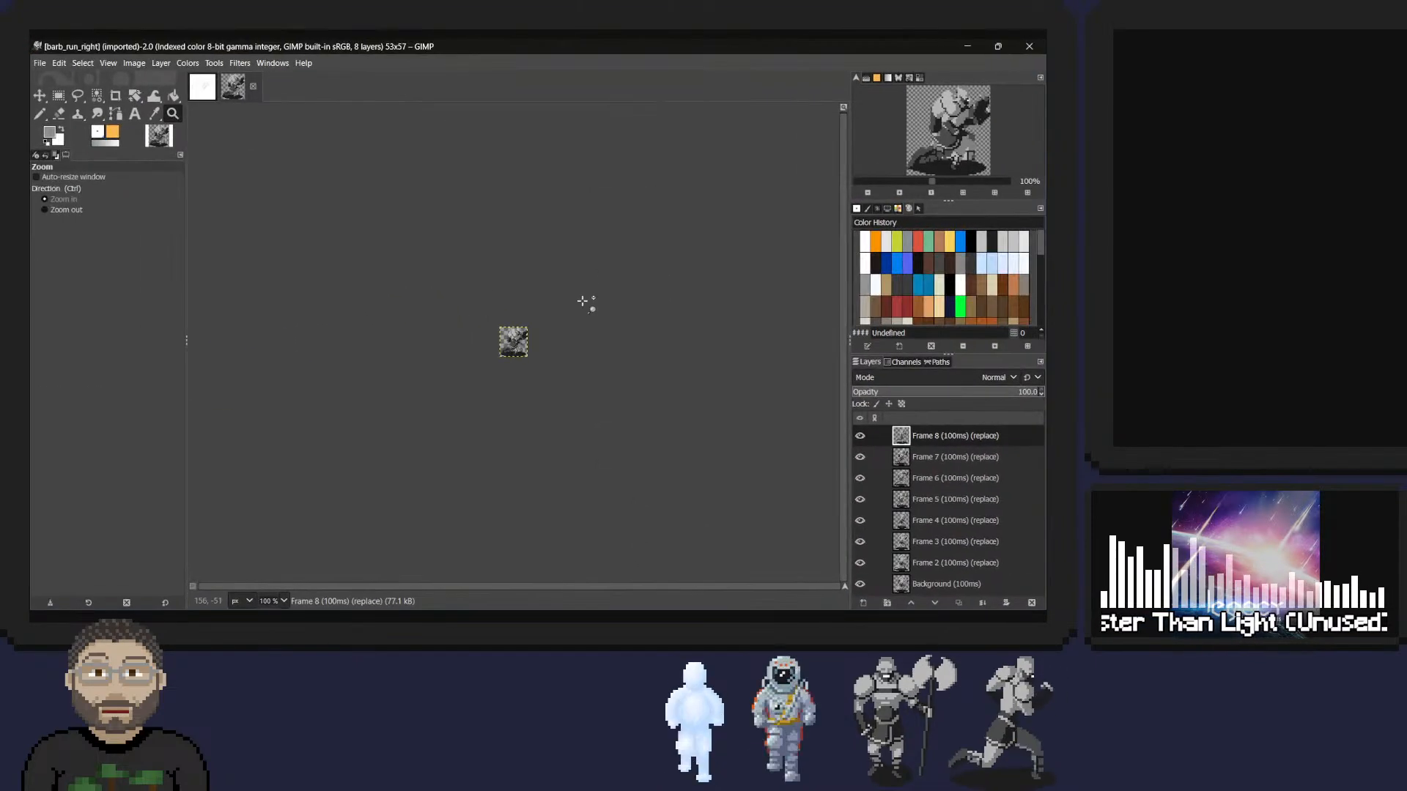
scroll(531, 352, "up", 5, "ctrl")
scroll(531, 339, "down", 2, "ctrl")
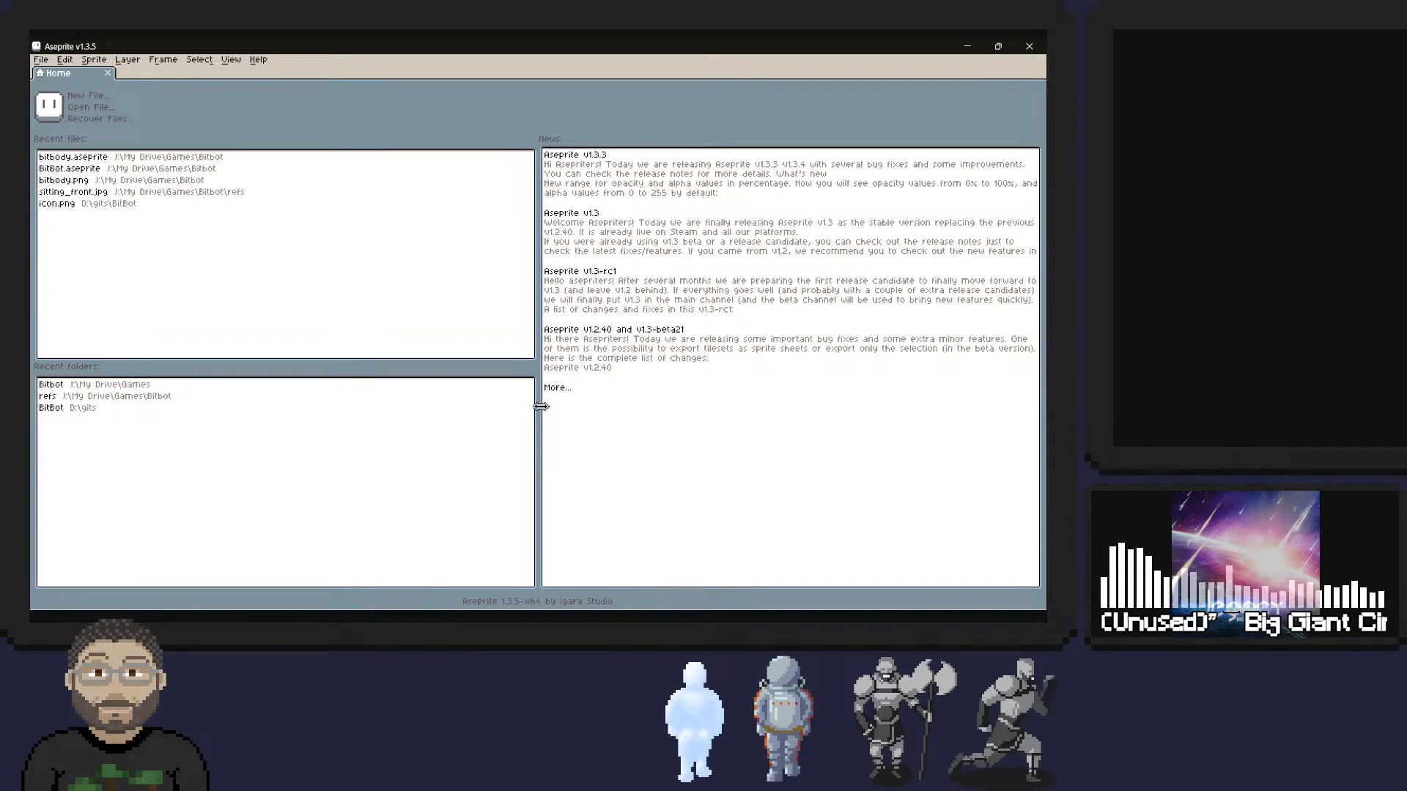
Open the recent file bitbody.aseprite and look through its cel, frame and sprite commands.
left_click(81, 157)
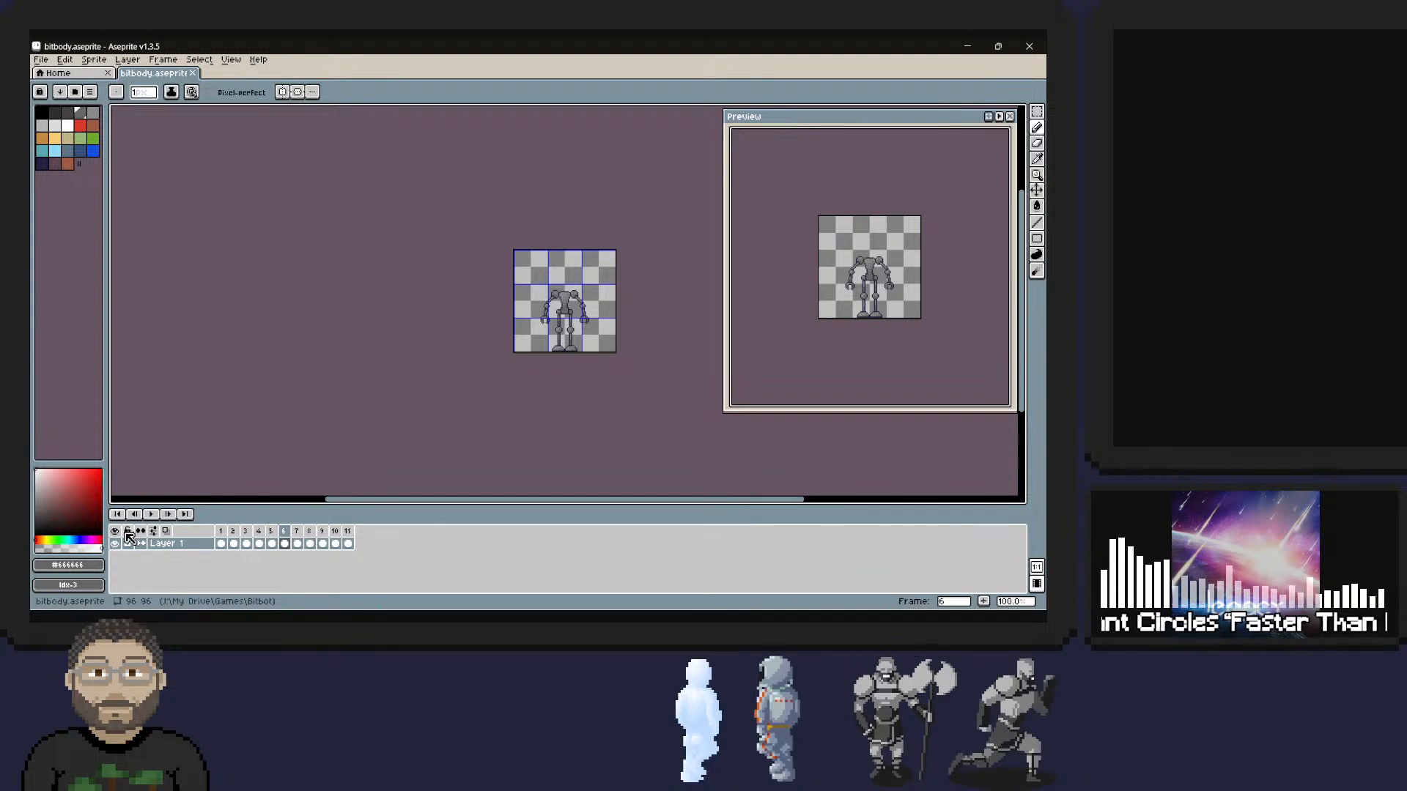
right_click(348, 565)
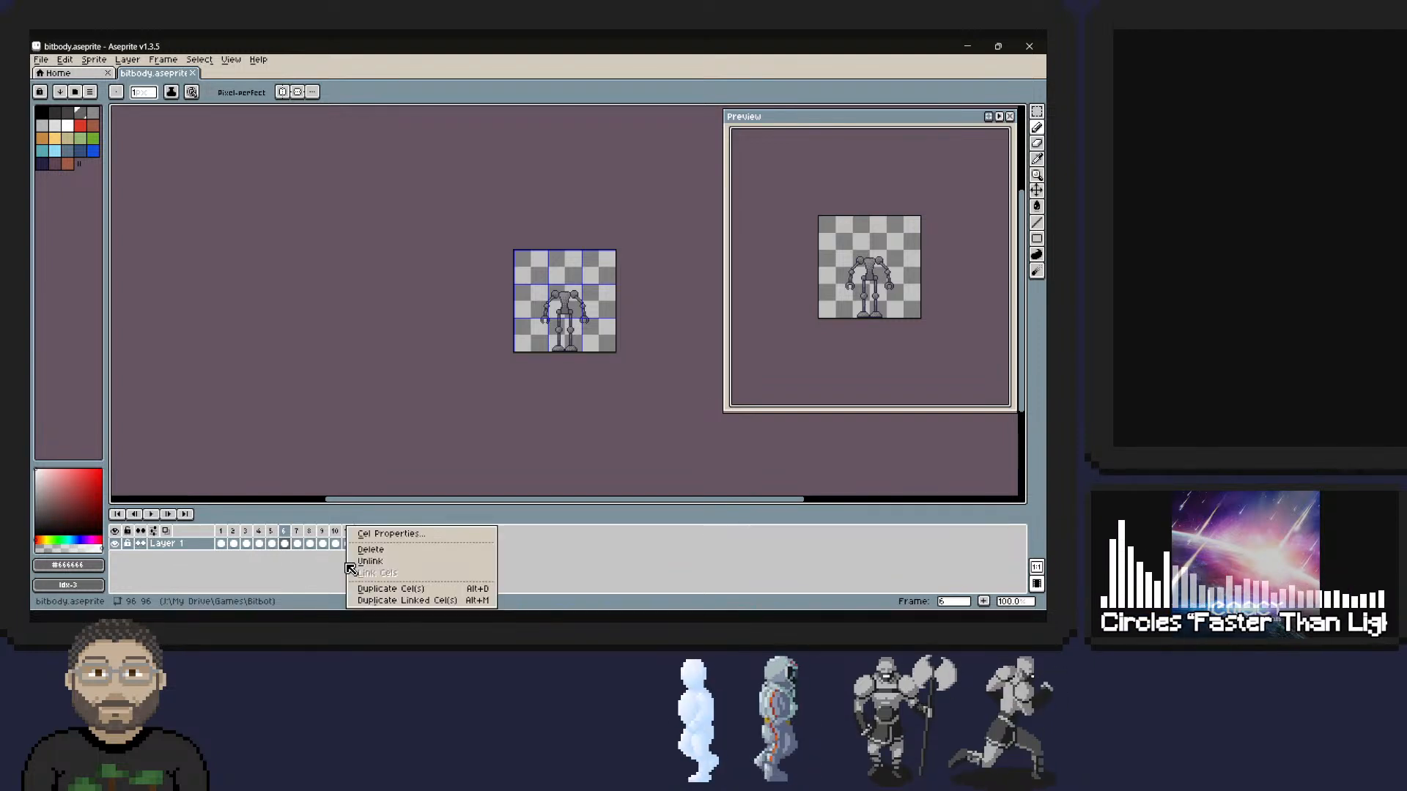
left_click(809, 558)
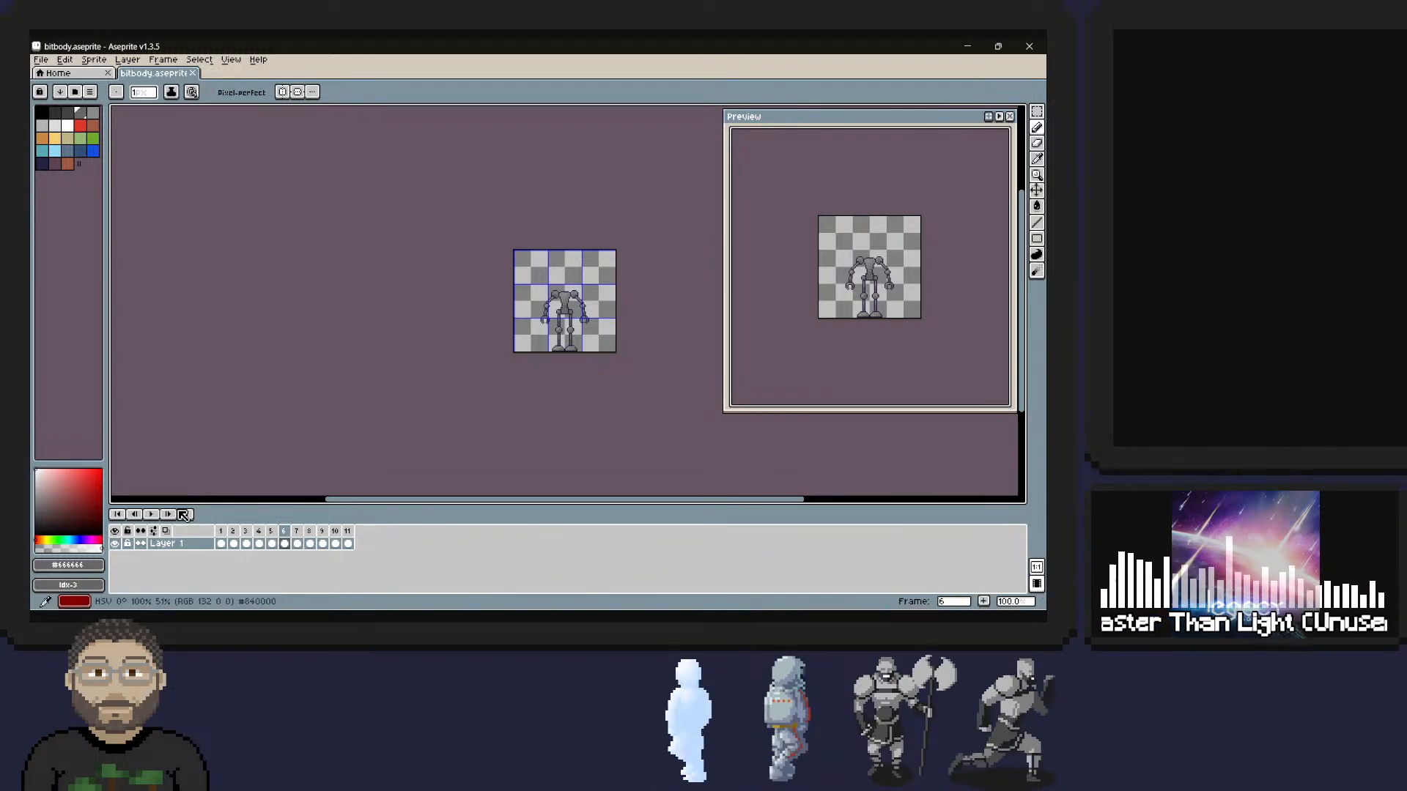
left_click(163, 60)
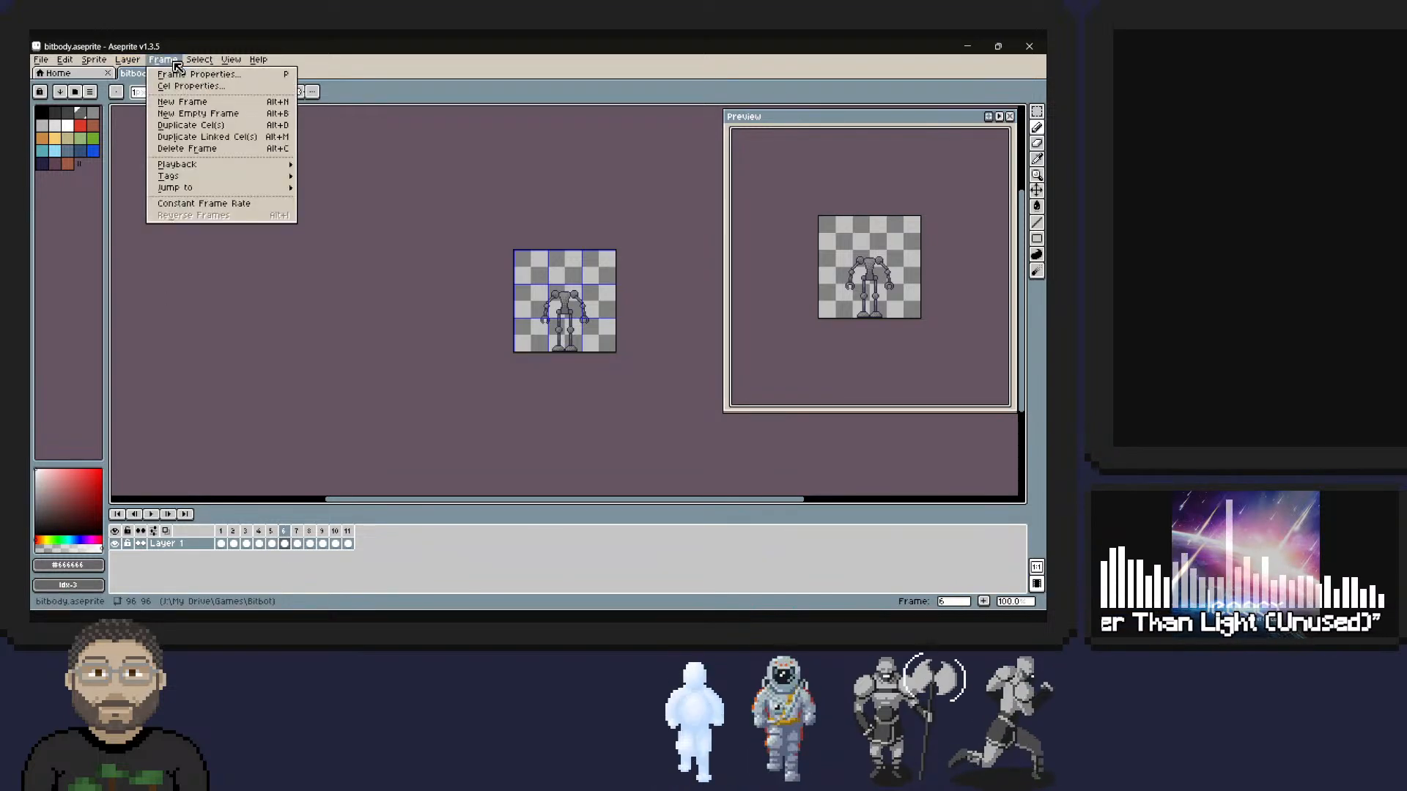
mouse_move(99, 68)
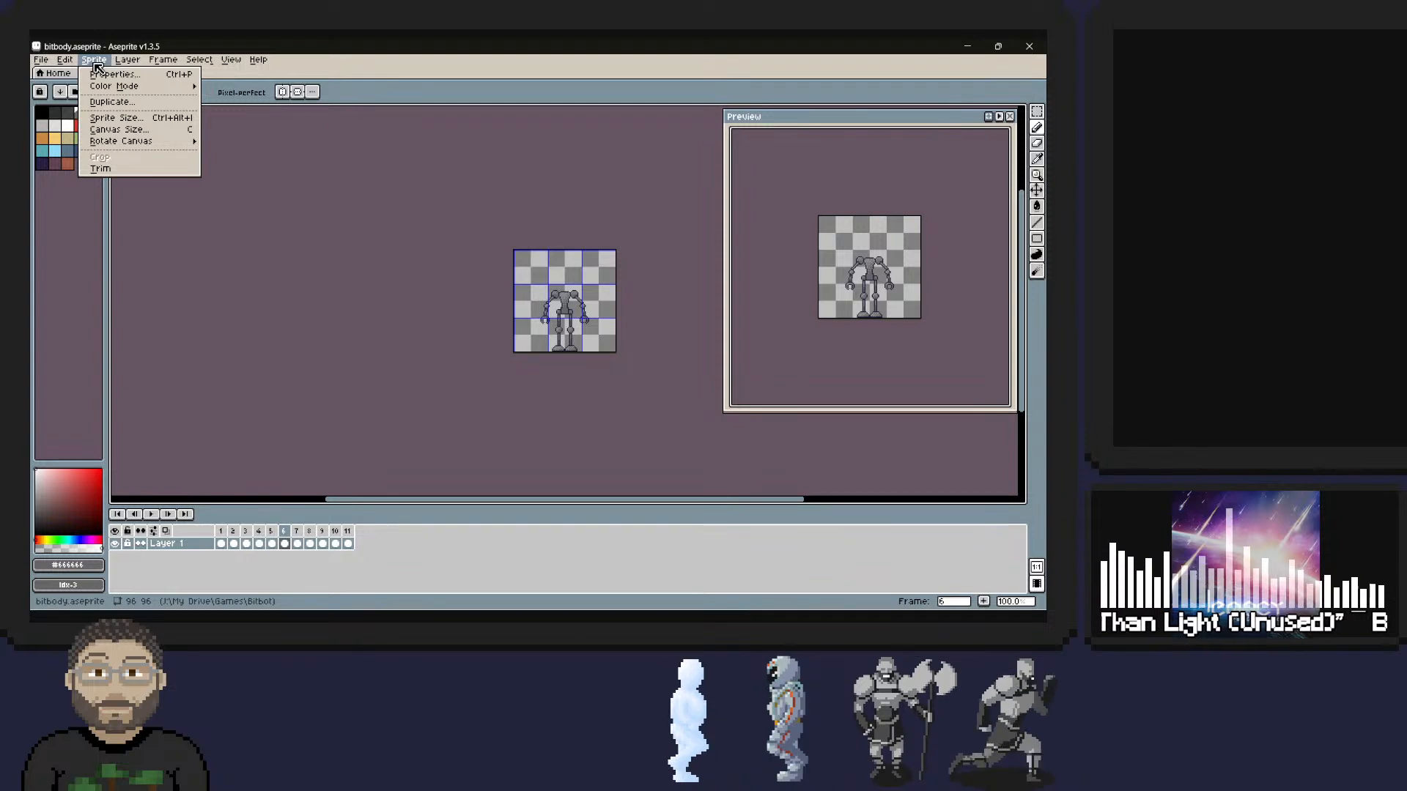
mouse_move(199, 65)
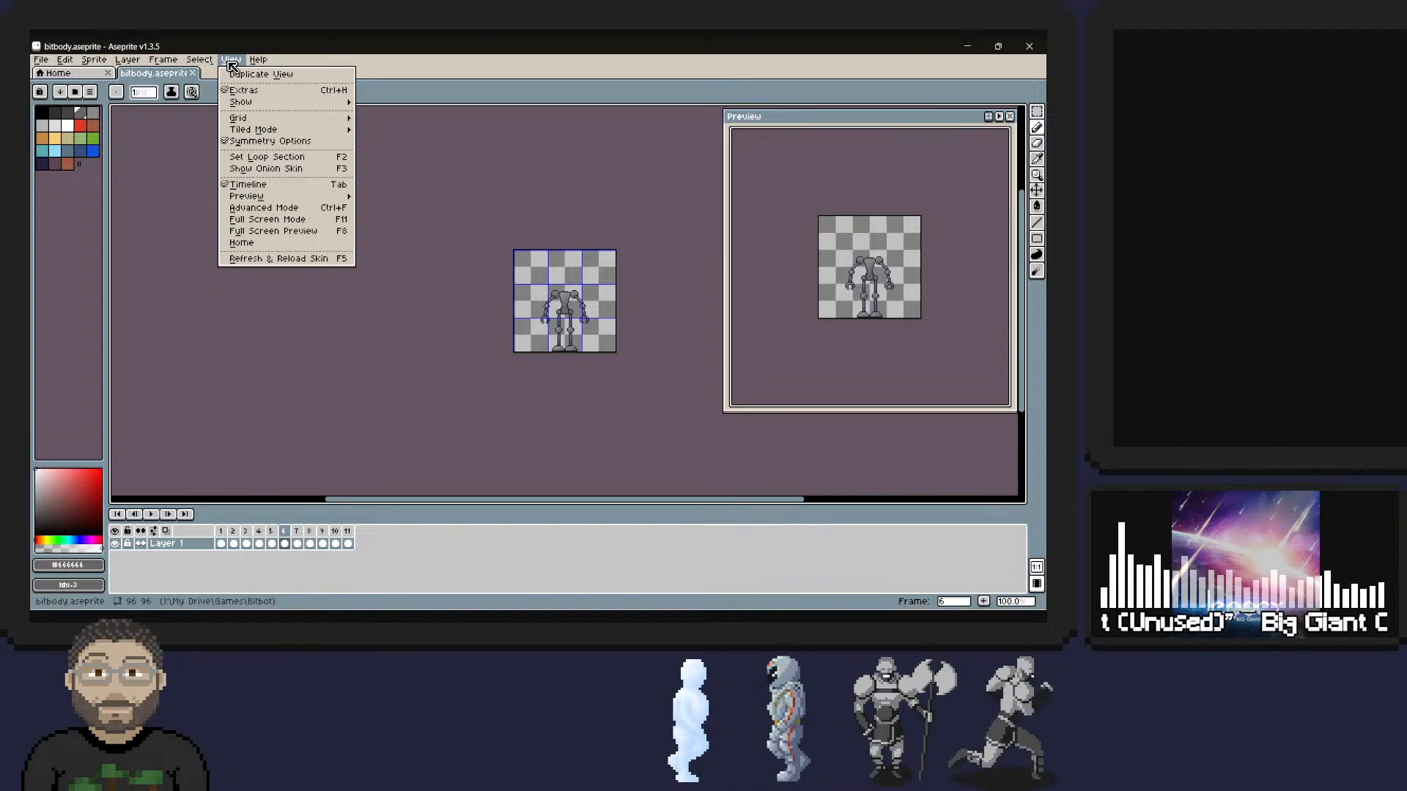
Switch to Advanced Mode and set its warning not to be shown again.
left_click(307, 209)
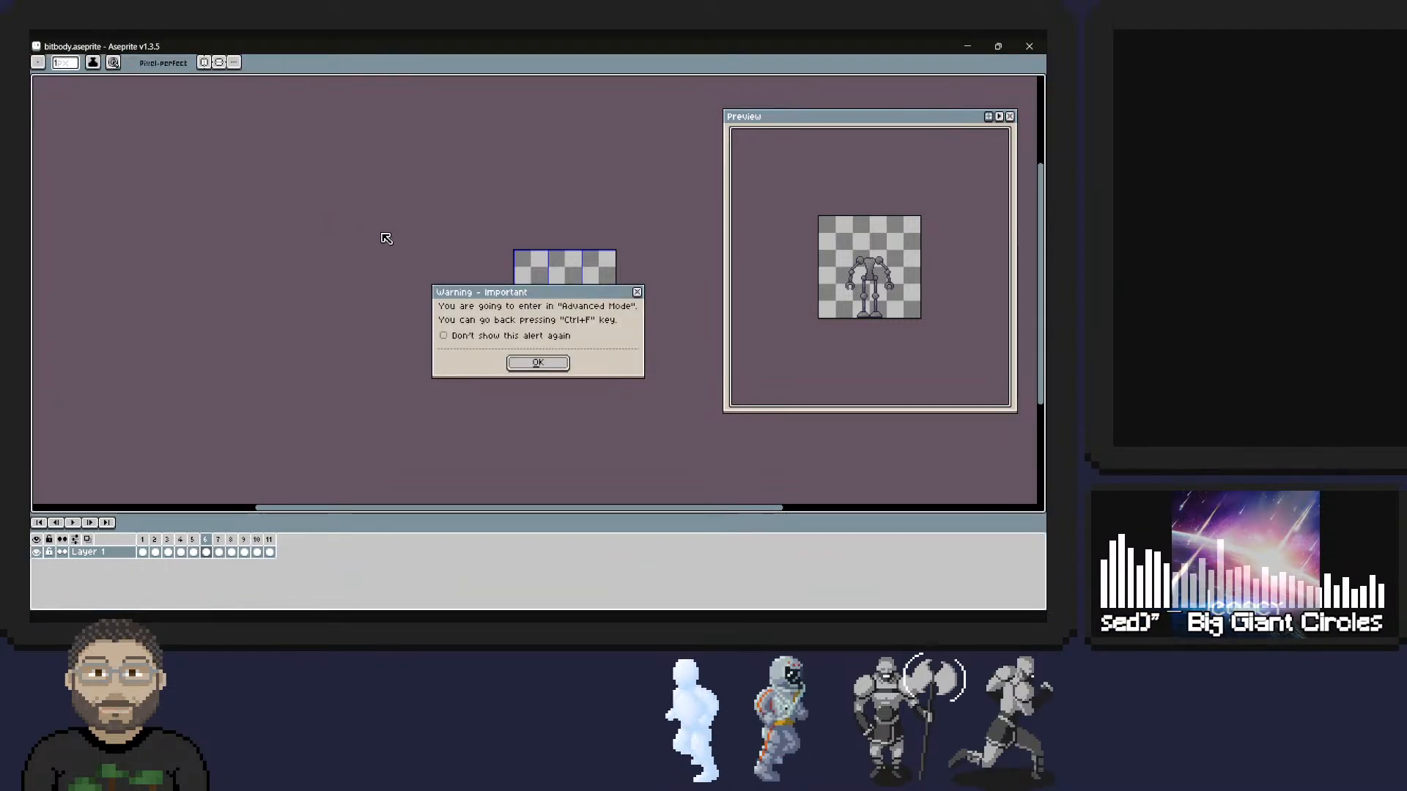
left_click(539, 364)
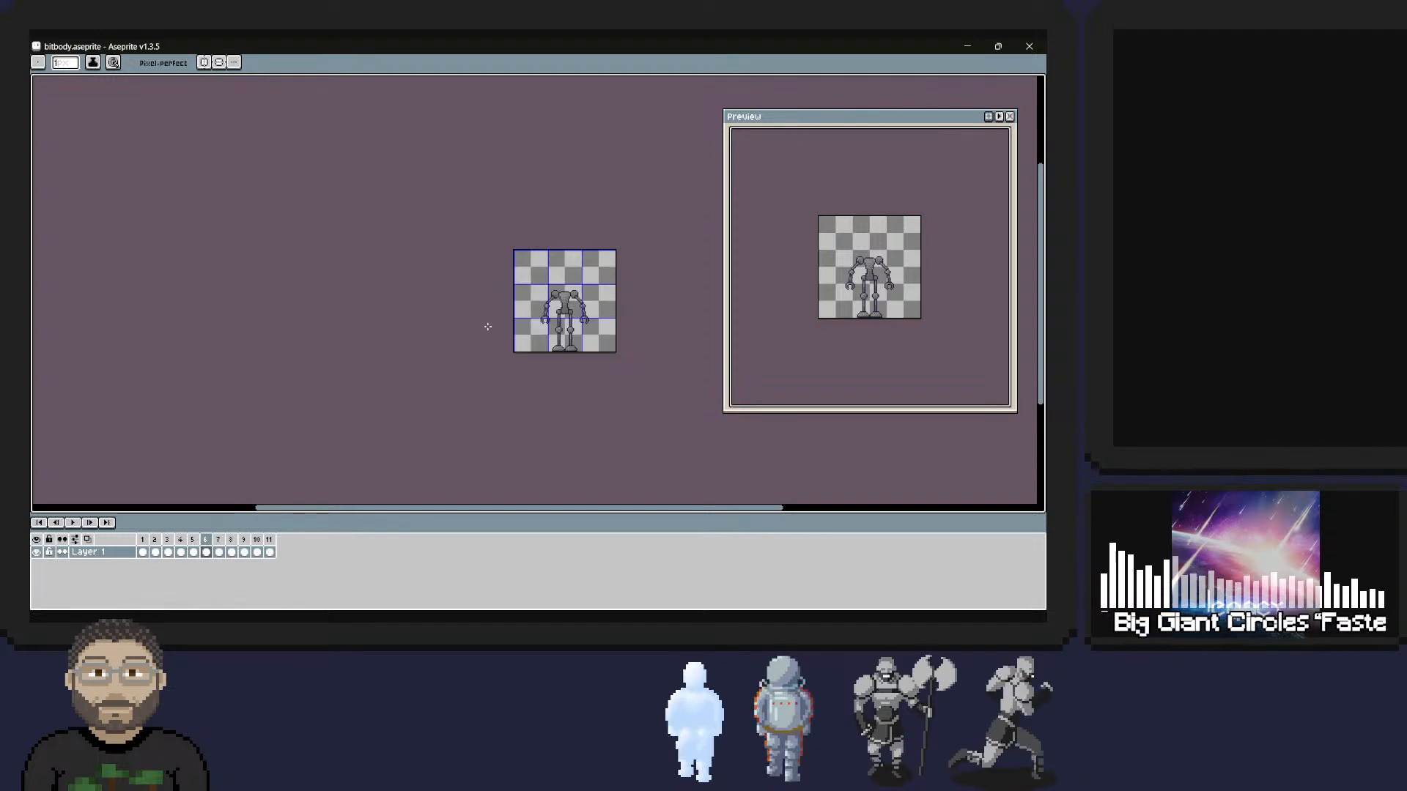
key("ctrl+f")
key("ctrl+f")
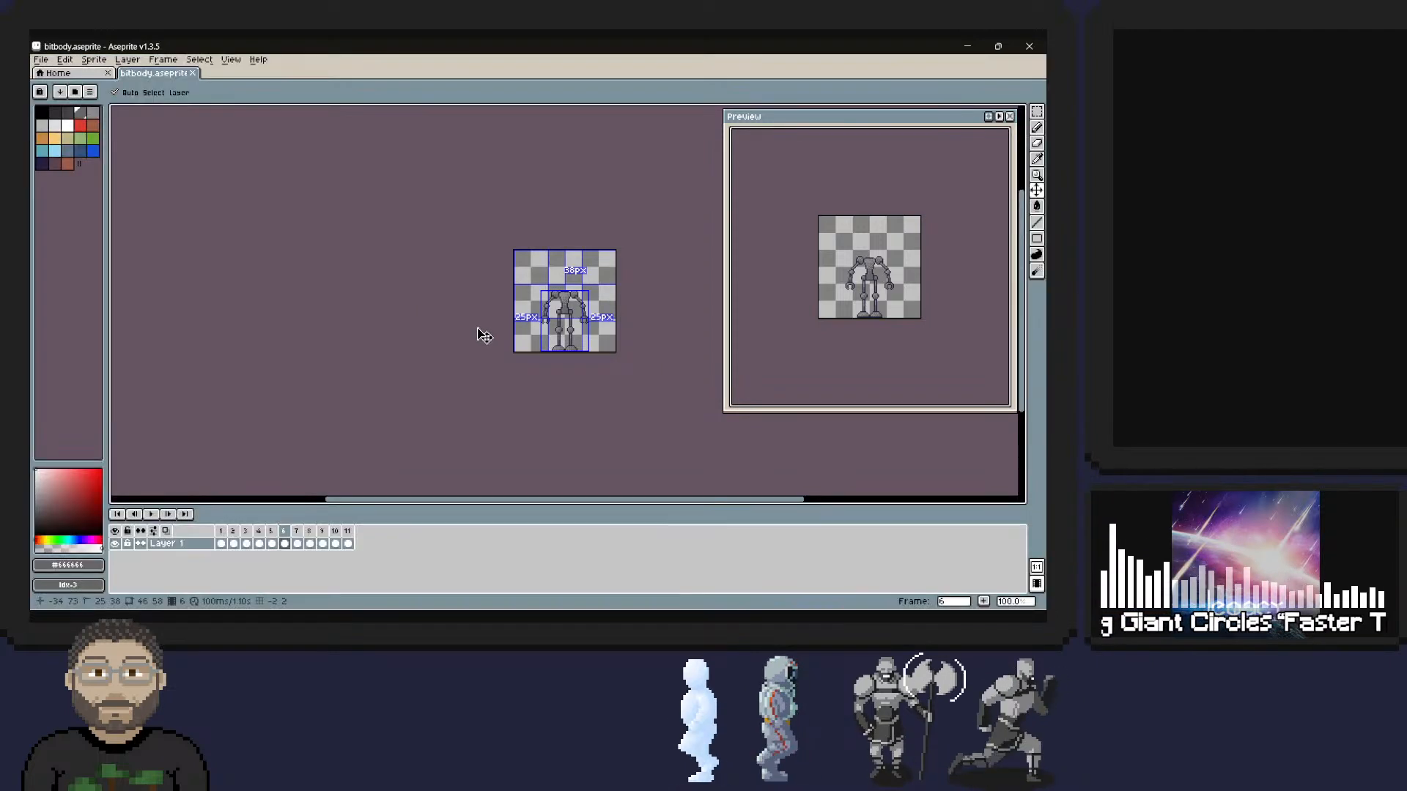
key("ctrl+f")
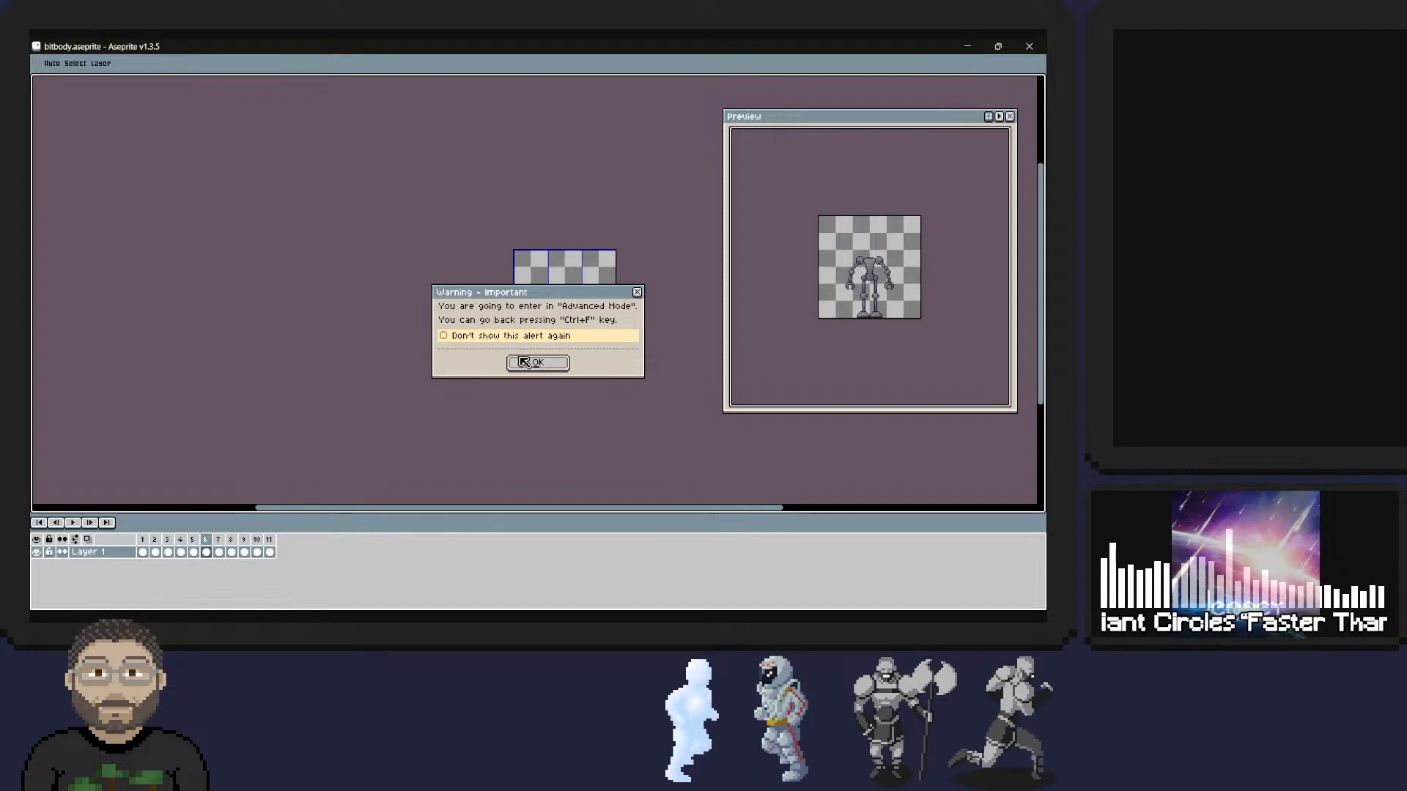
left_click(490, 336)
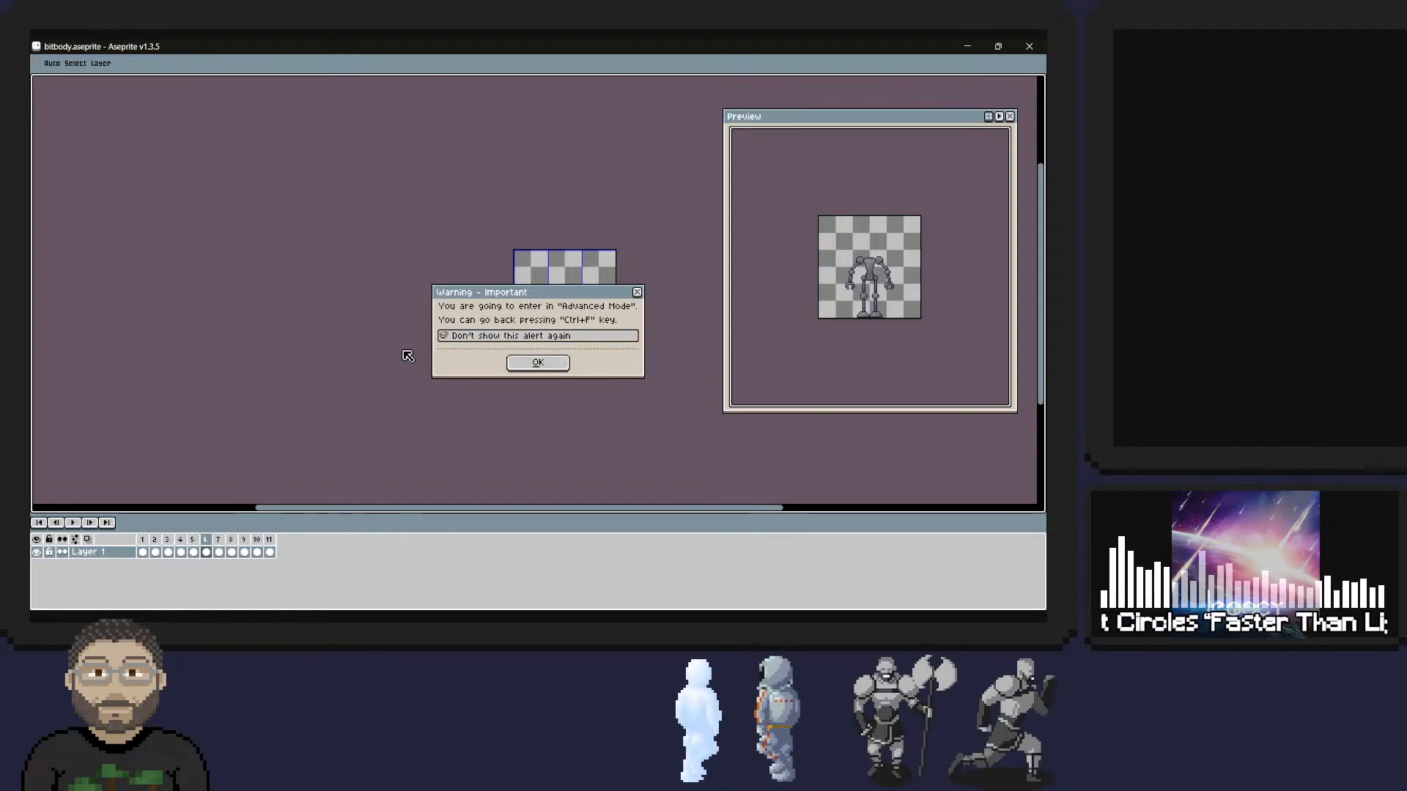
left_click(520, 364)
Cycle through the Advanced Mode layouts, returning to the full interface with the Pencil tool active.
key("ctrl+f")
key("ctrl+f")
key("ctrl+f")
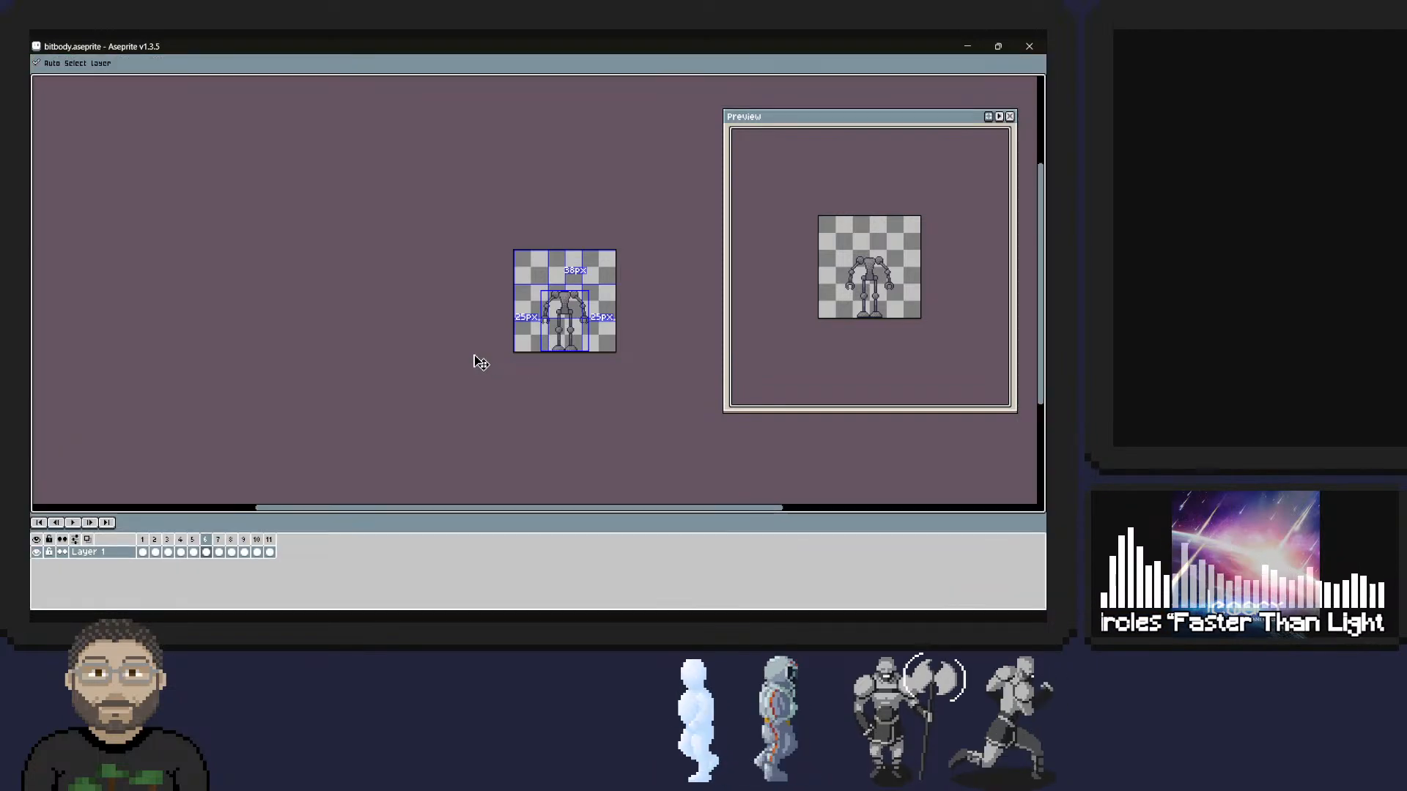
key("ctrl+f")
key("ctrl+f")
key("ctrl+f")
key("ctrl+f")
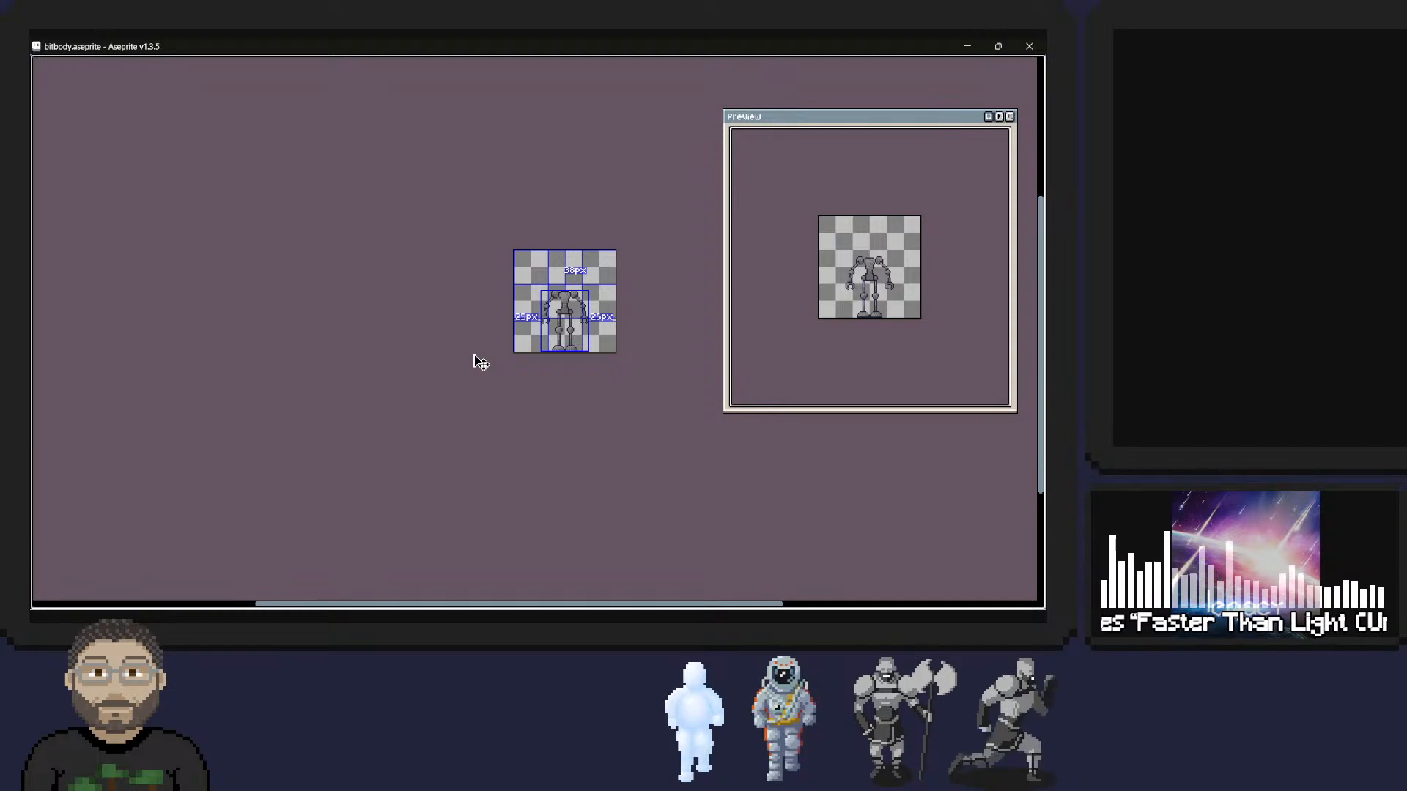
key("ctrl+f")
key("b")
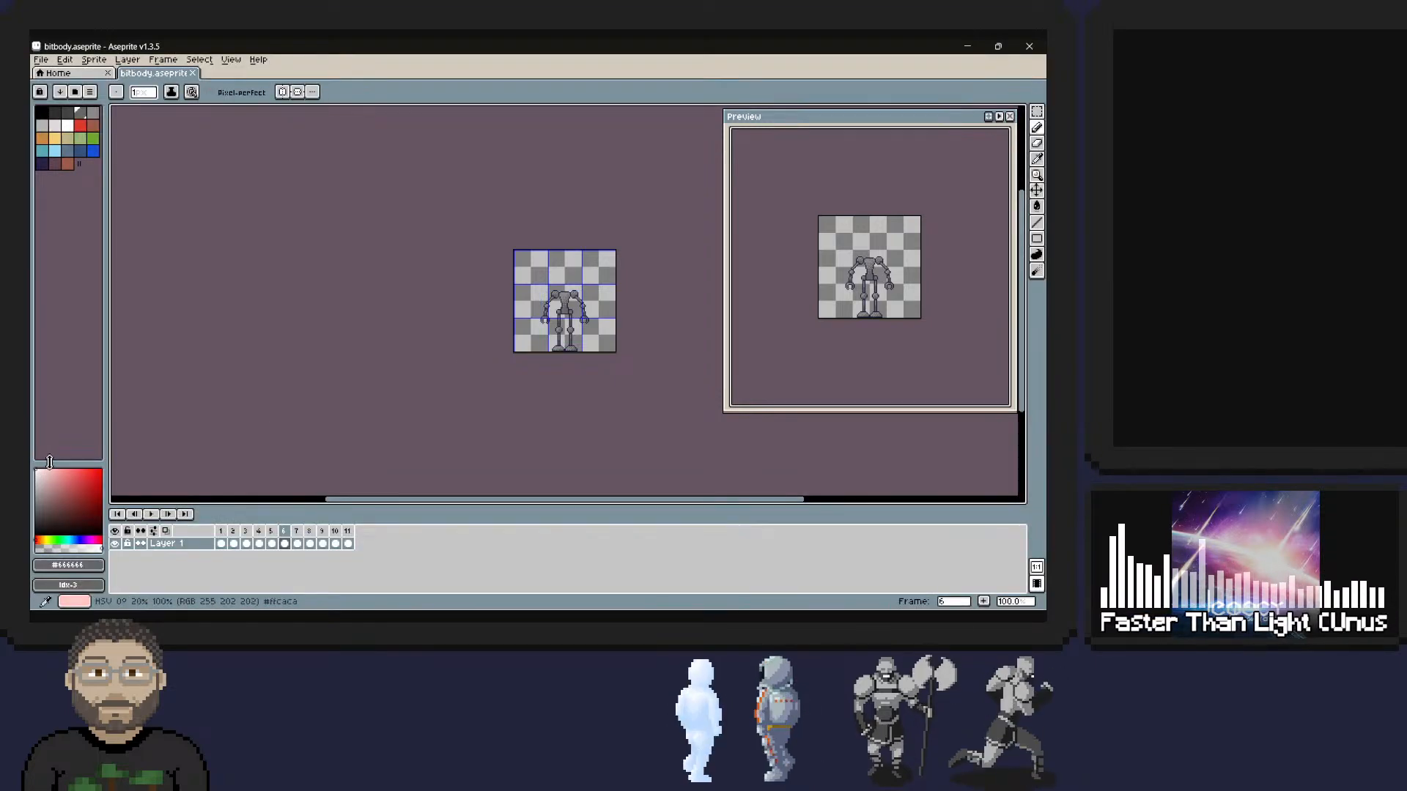
key("ctrl+f")
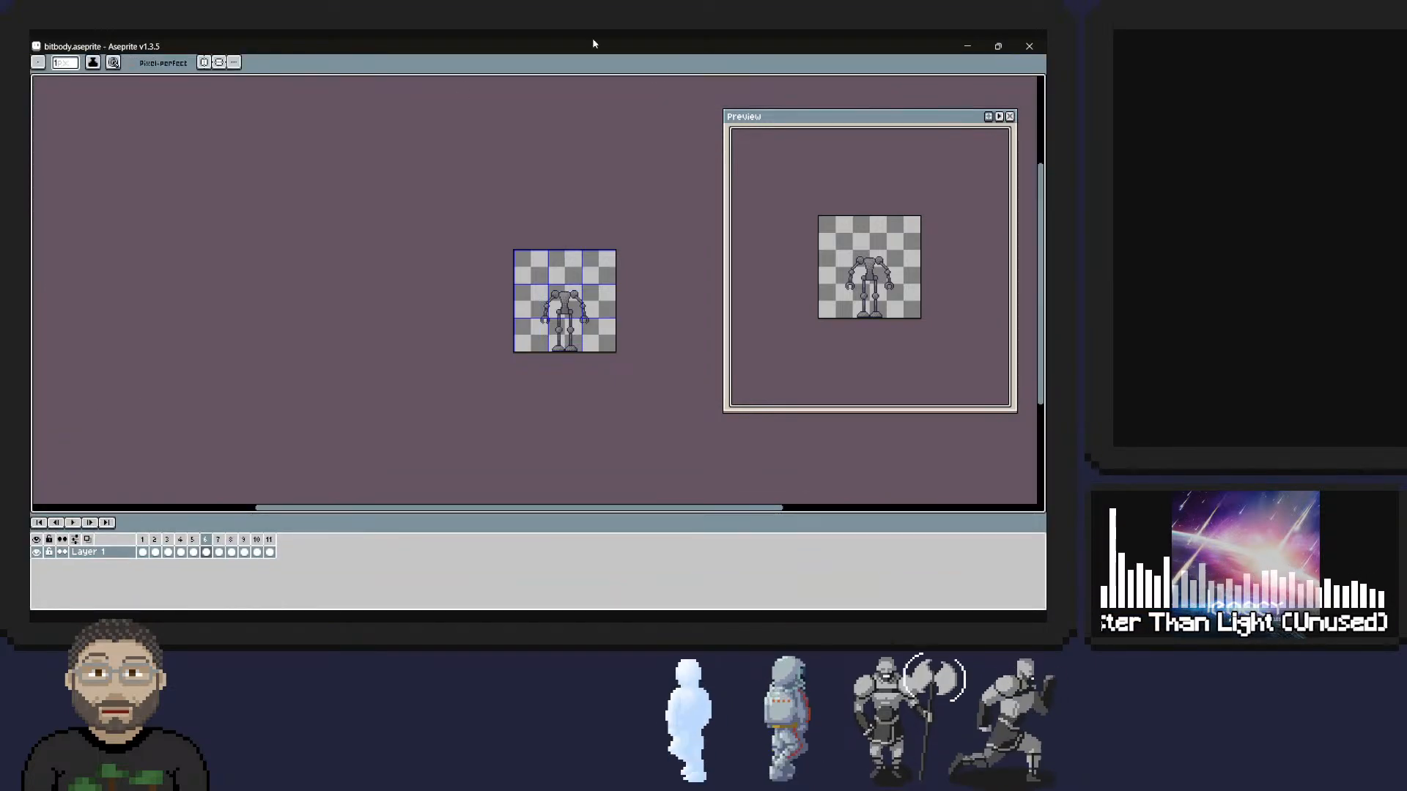
key("ctrl+f")
key("ctrl+f")
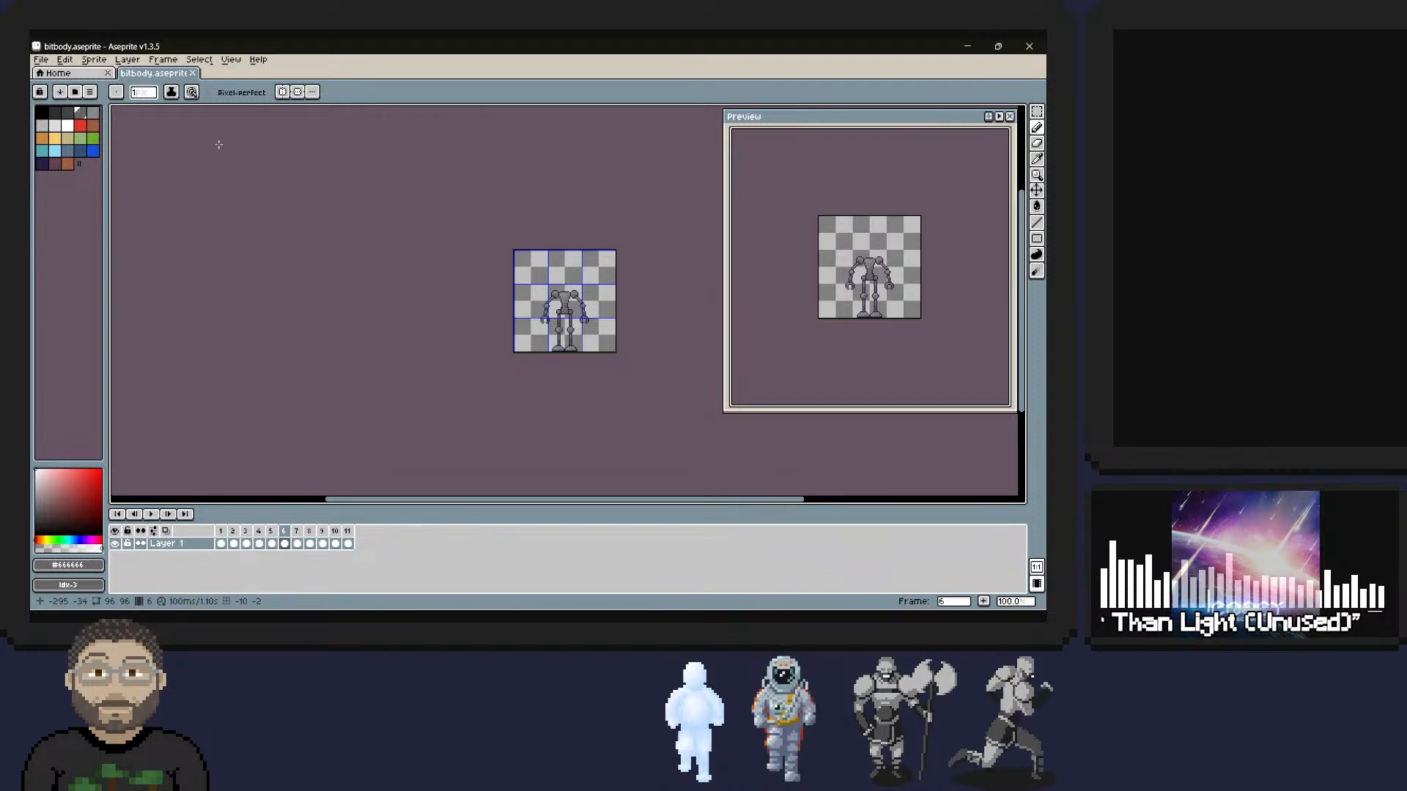
left_click(231, 62)
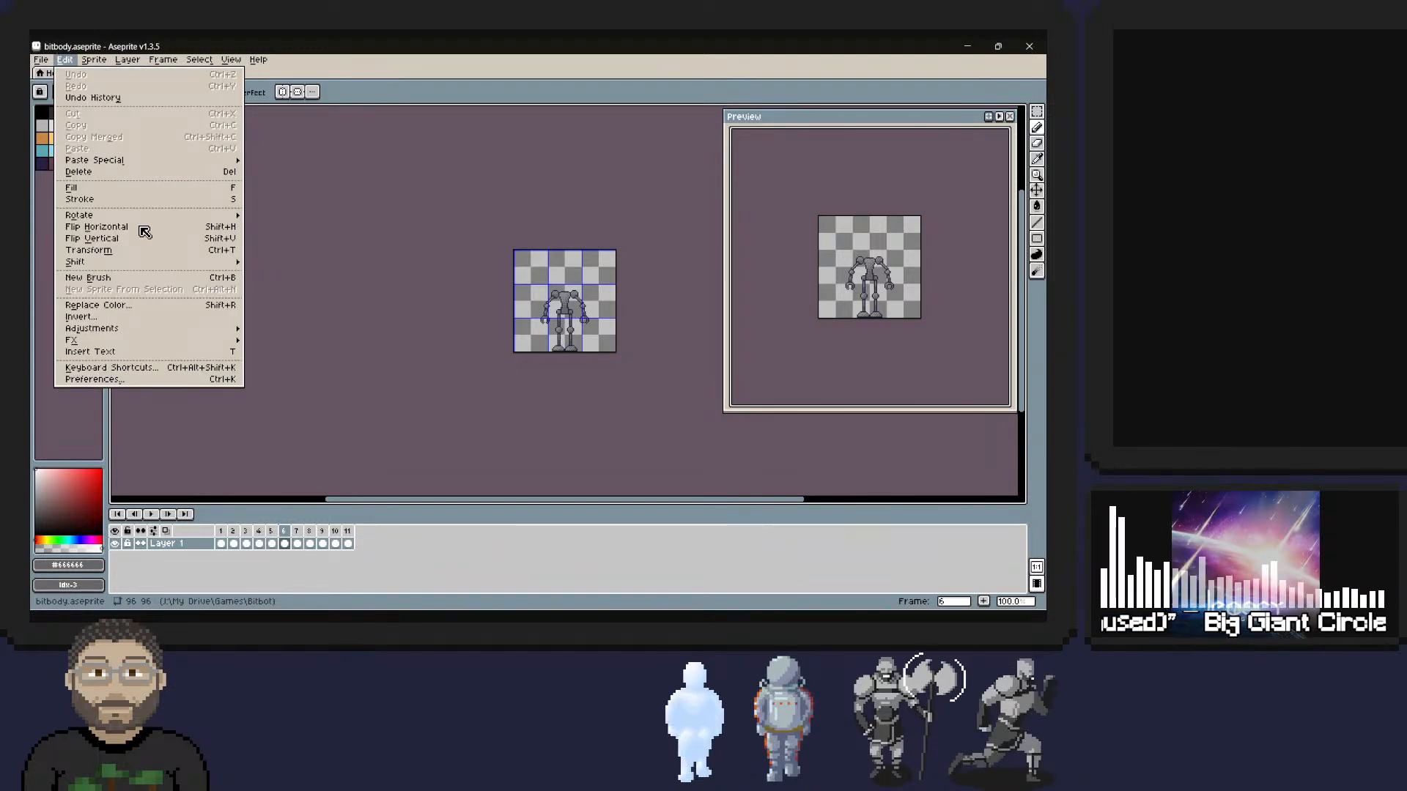
mouse_move(172, 343)
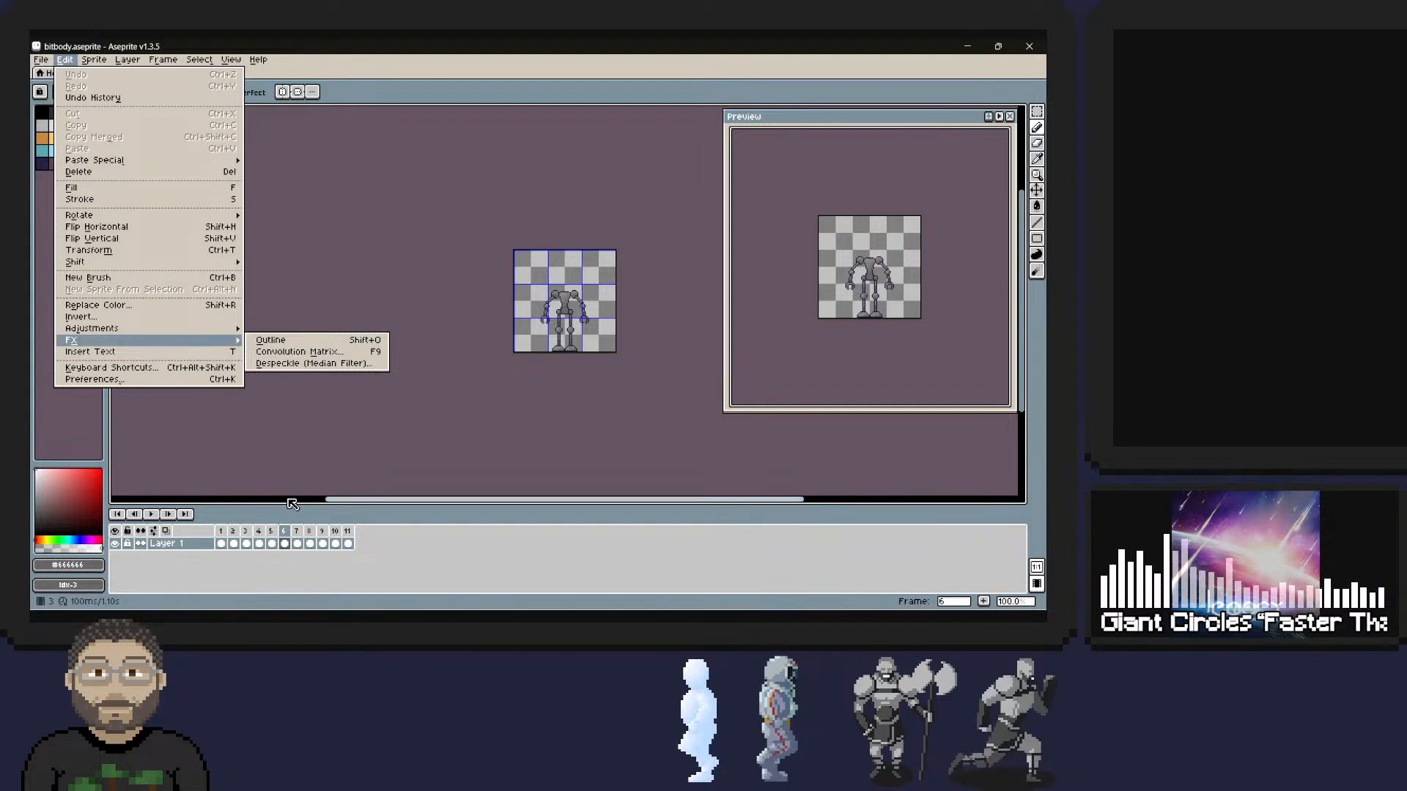
left_click(488, 504)
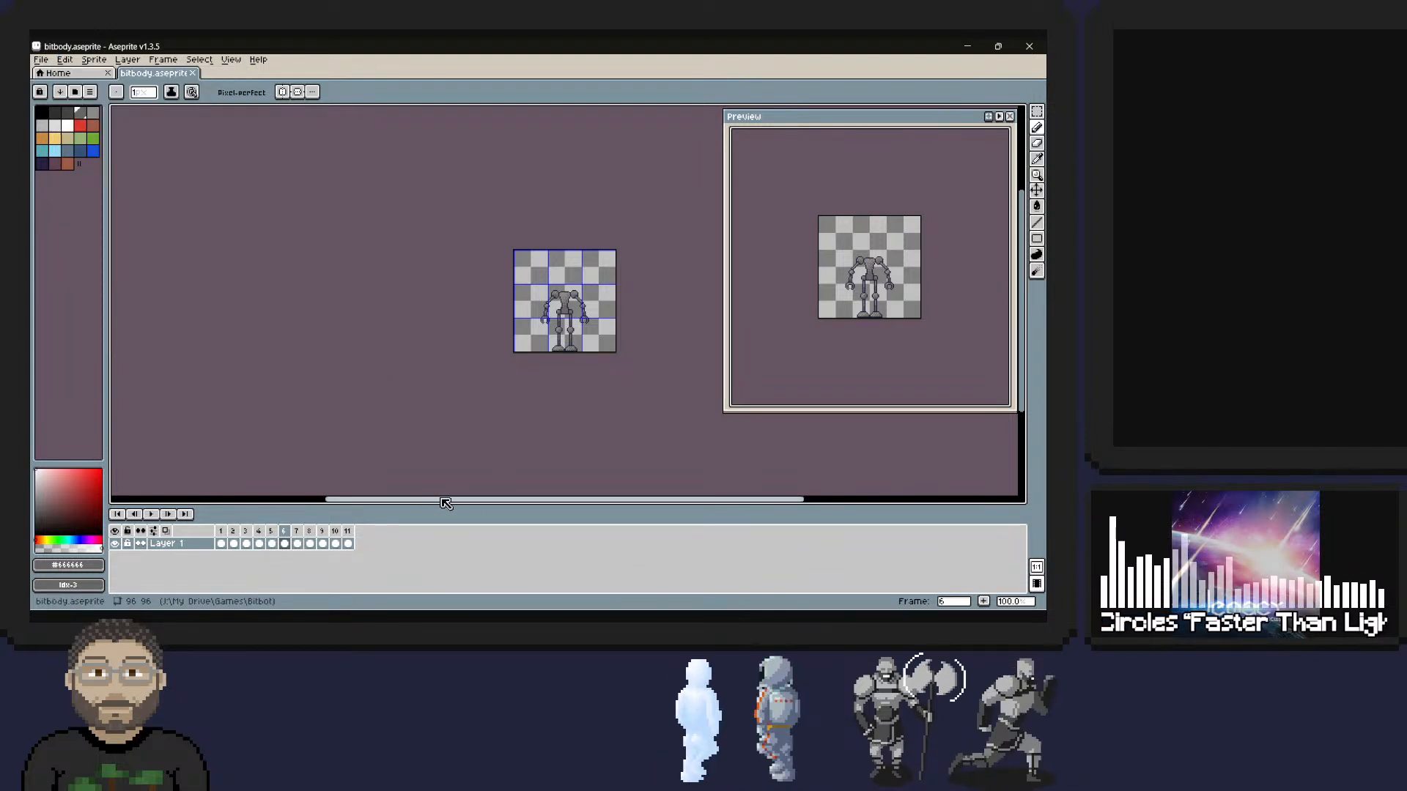
mouse_move(445, 502)
left_mouse_down()
mouse_move(313, 493)
mouse_move(460, 491)
left_mouse_up()
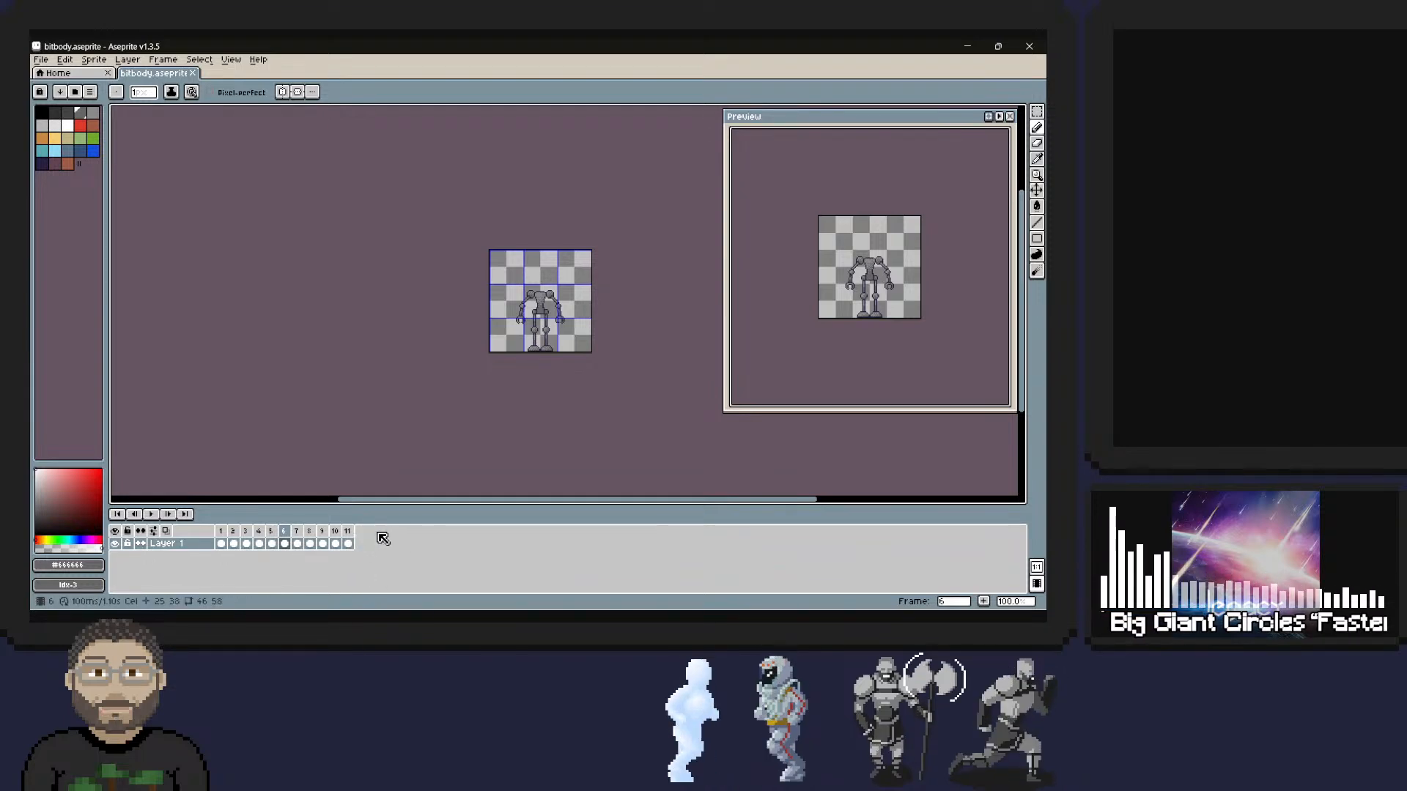
Open barb_run_right.gif from the barb folder, using the folder path copied from File Explorer.
left_click(43, 60)
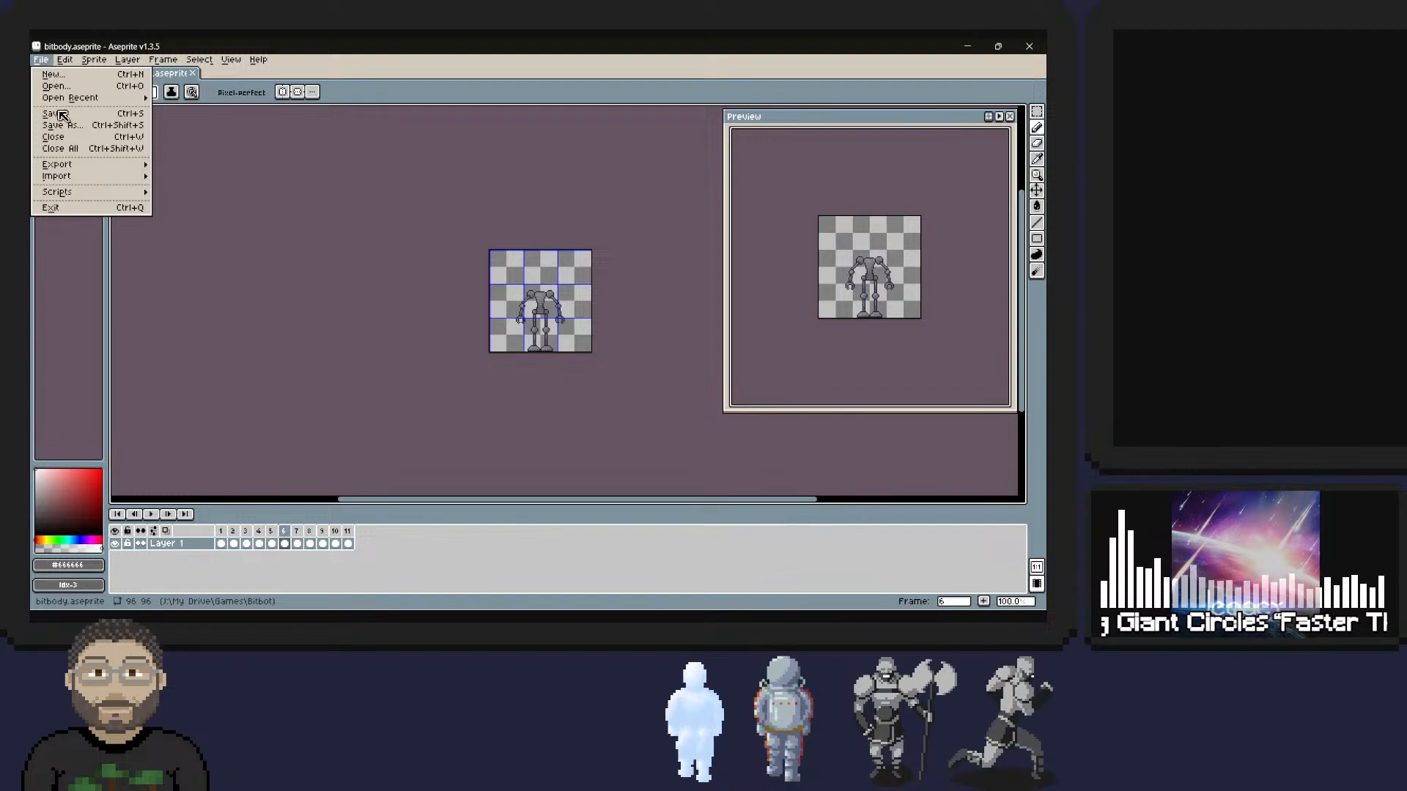
mouse_move(122, 177)
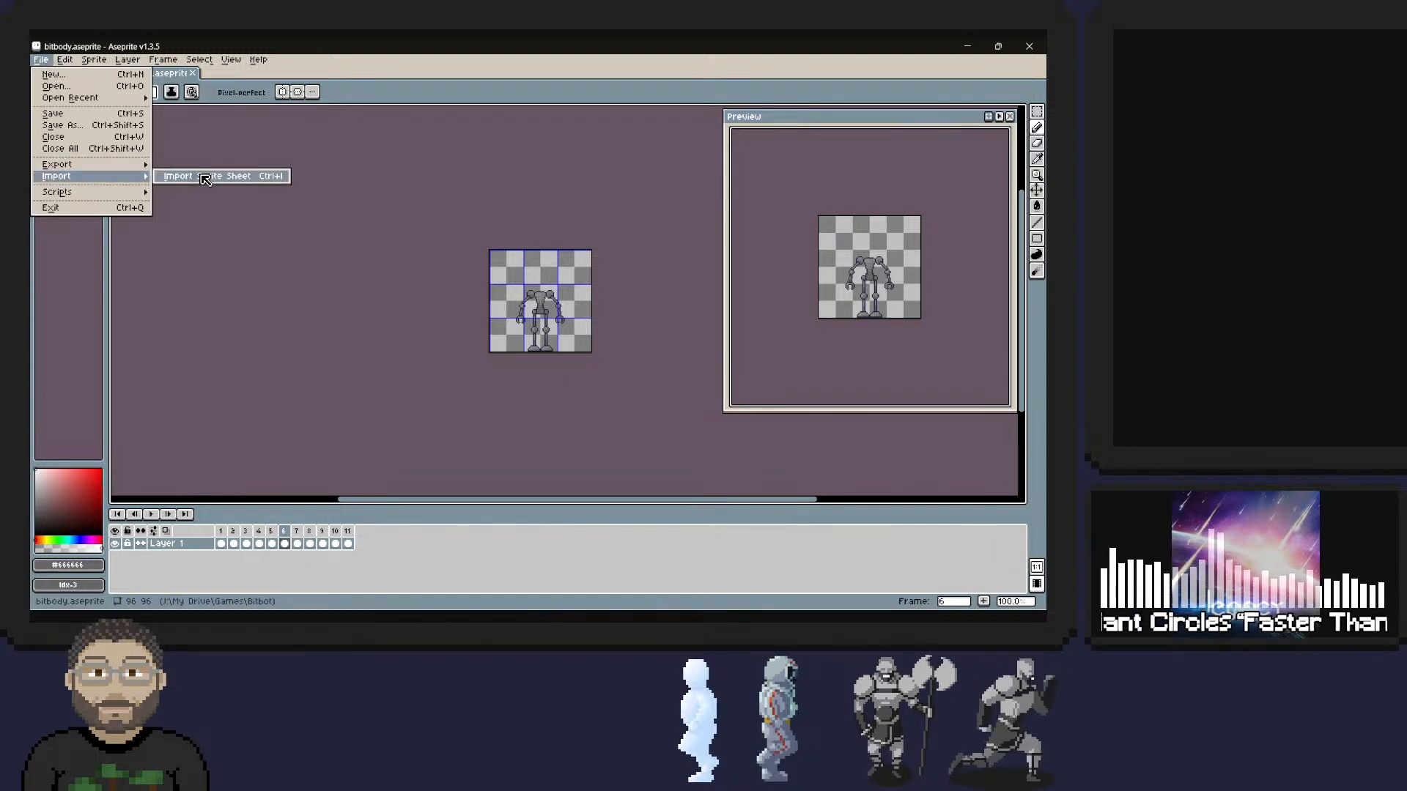
mouse_move(80, 102)
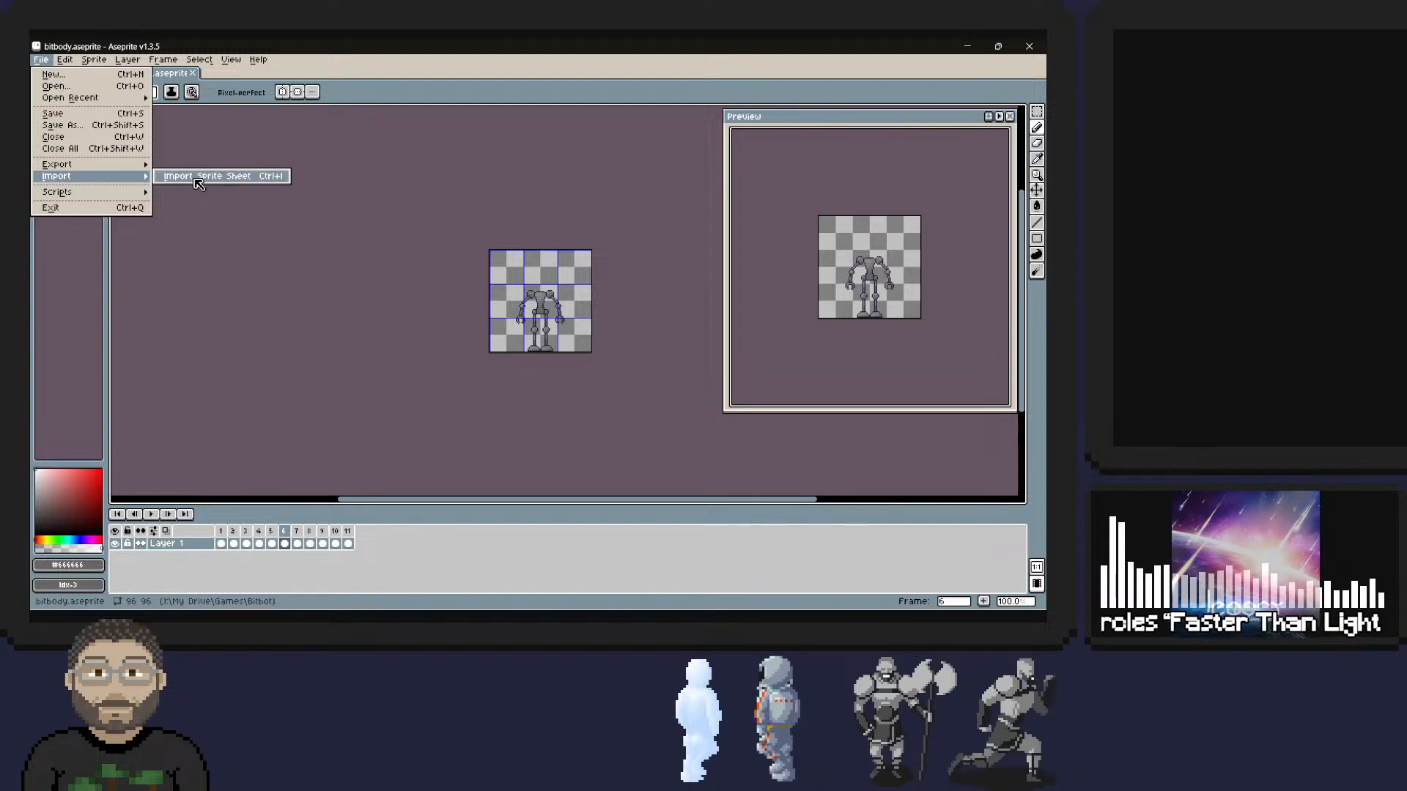
left_click(125, 86)
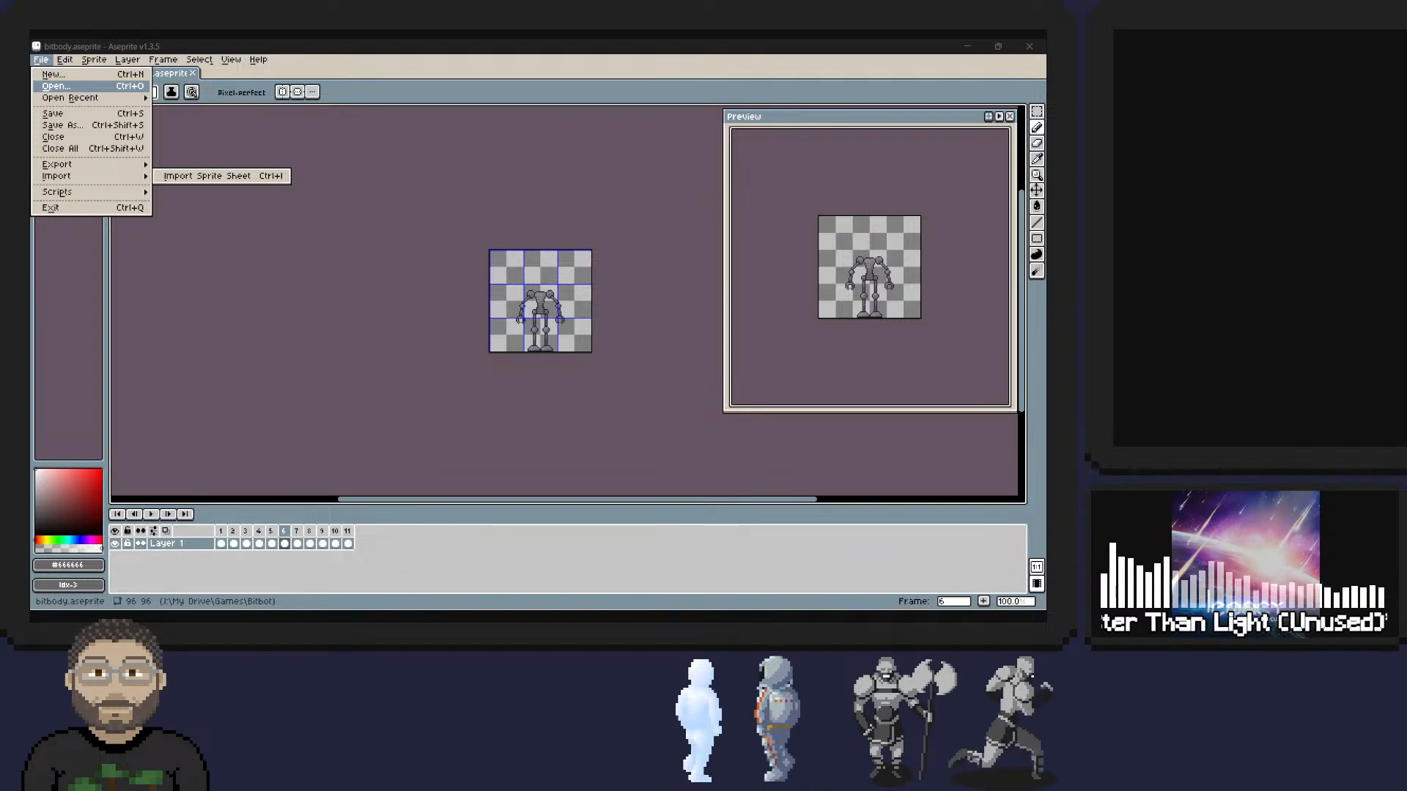
key("alt+Tab")
left_click(699, 87)
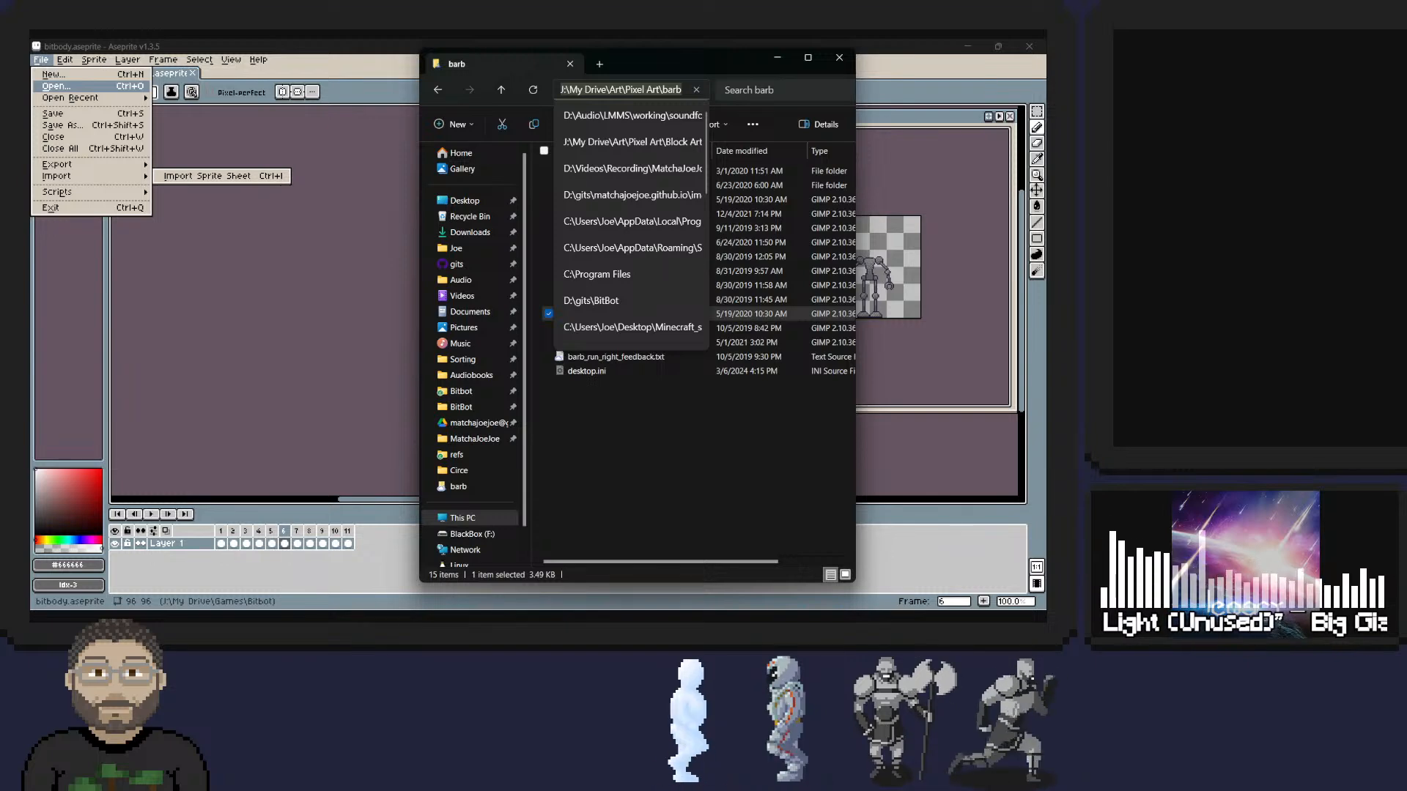
key("alt+Tab")
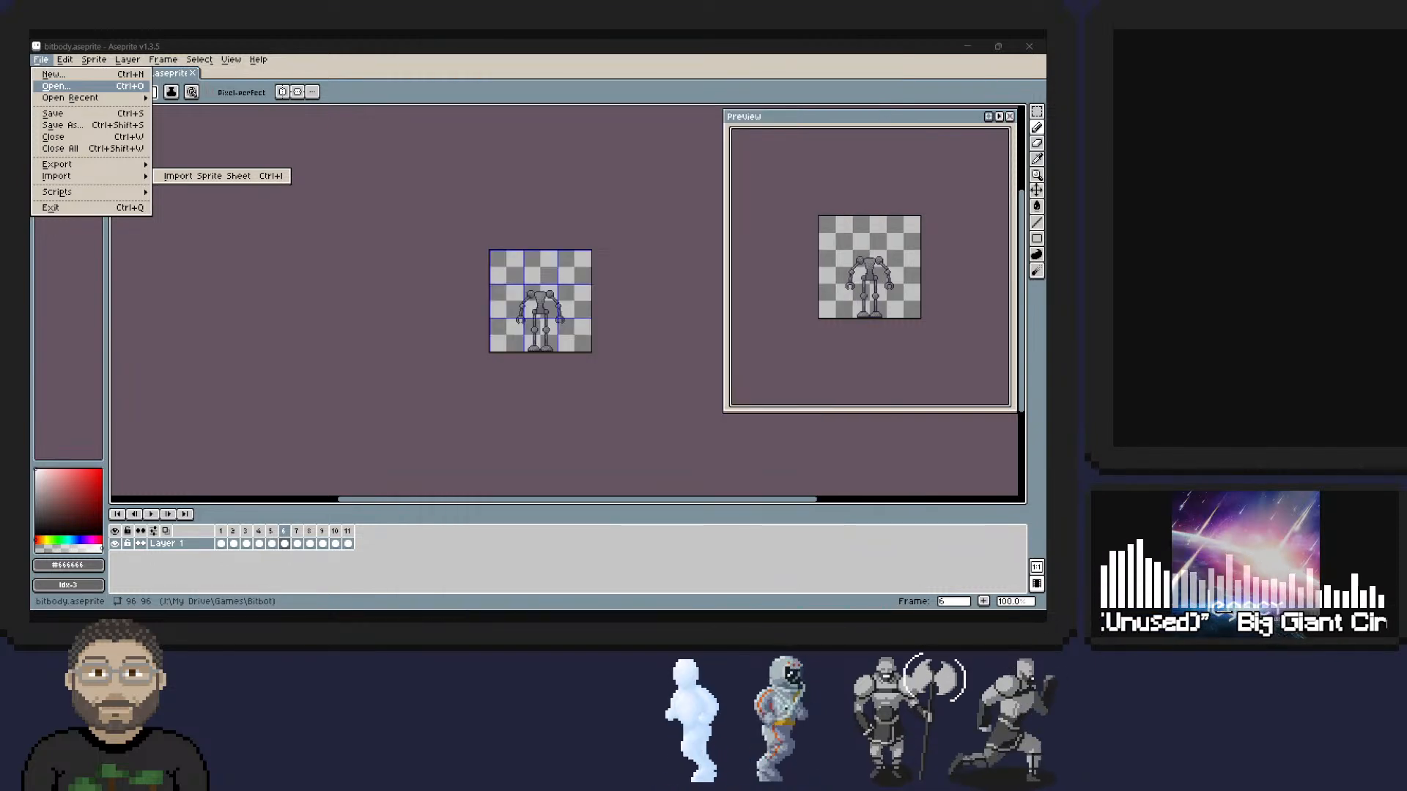
left_click_drag(0, 208, 477, 98)
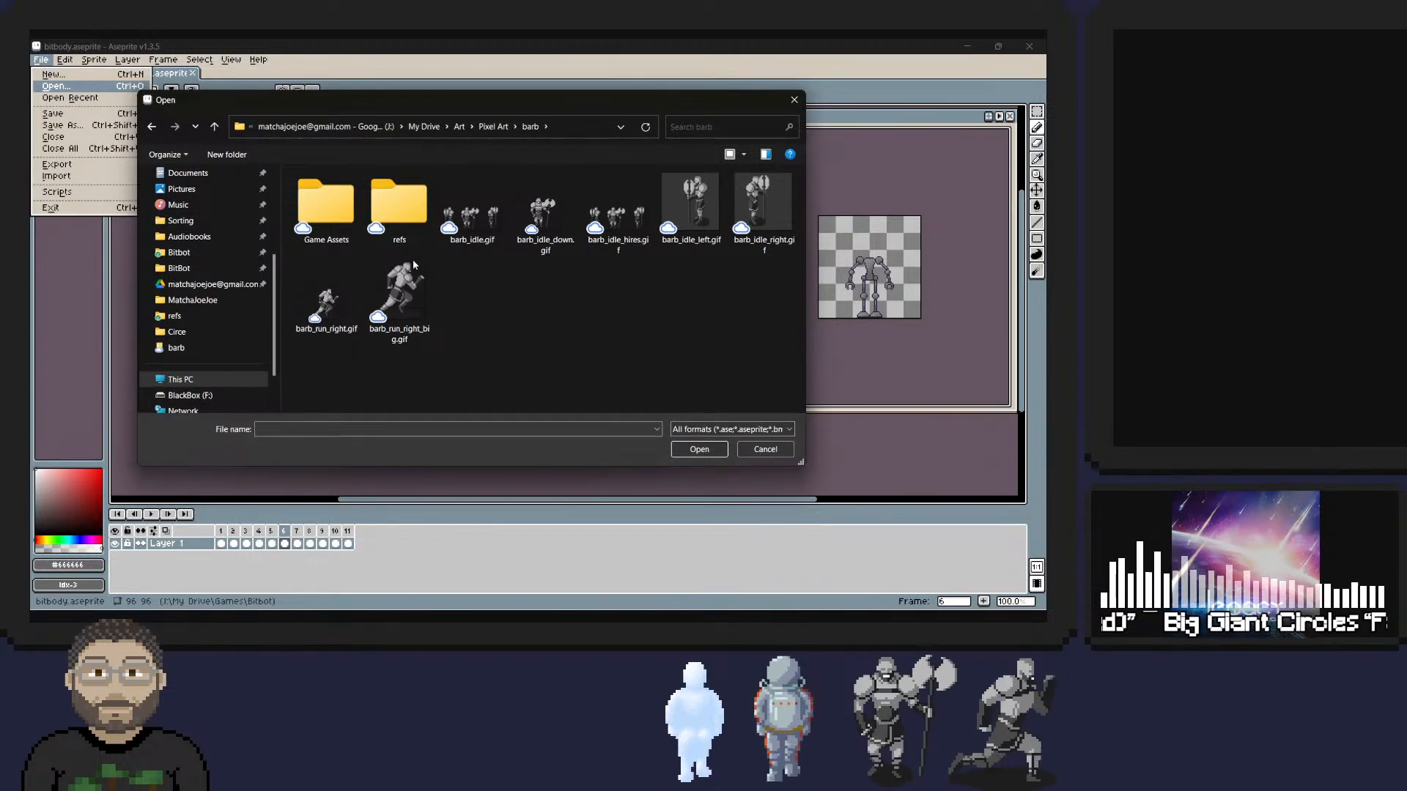
double_click(323, 309)
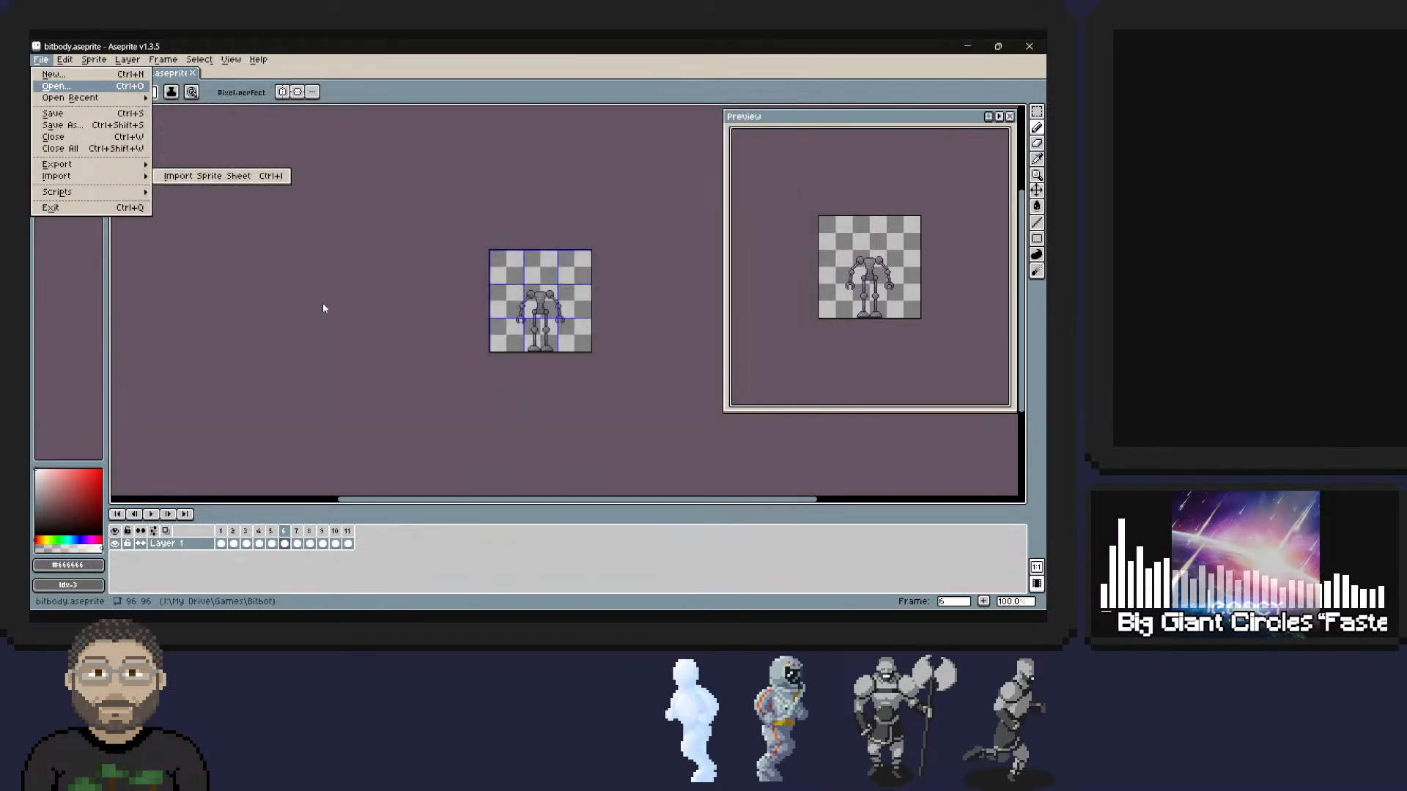
View frames 2 and 3 of the barbarian run, and play and stop the animation.
left_click(233, 543)
left_click(246, 542)
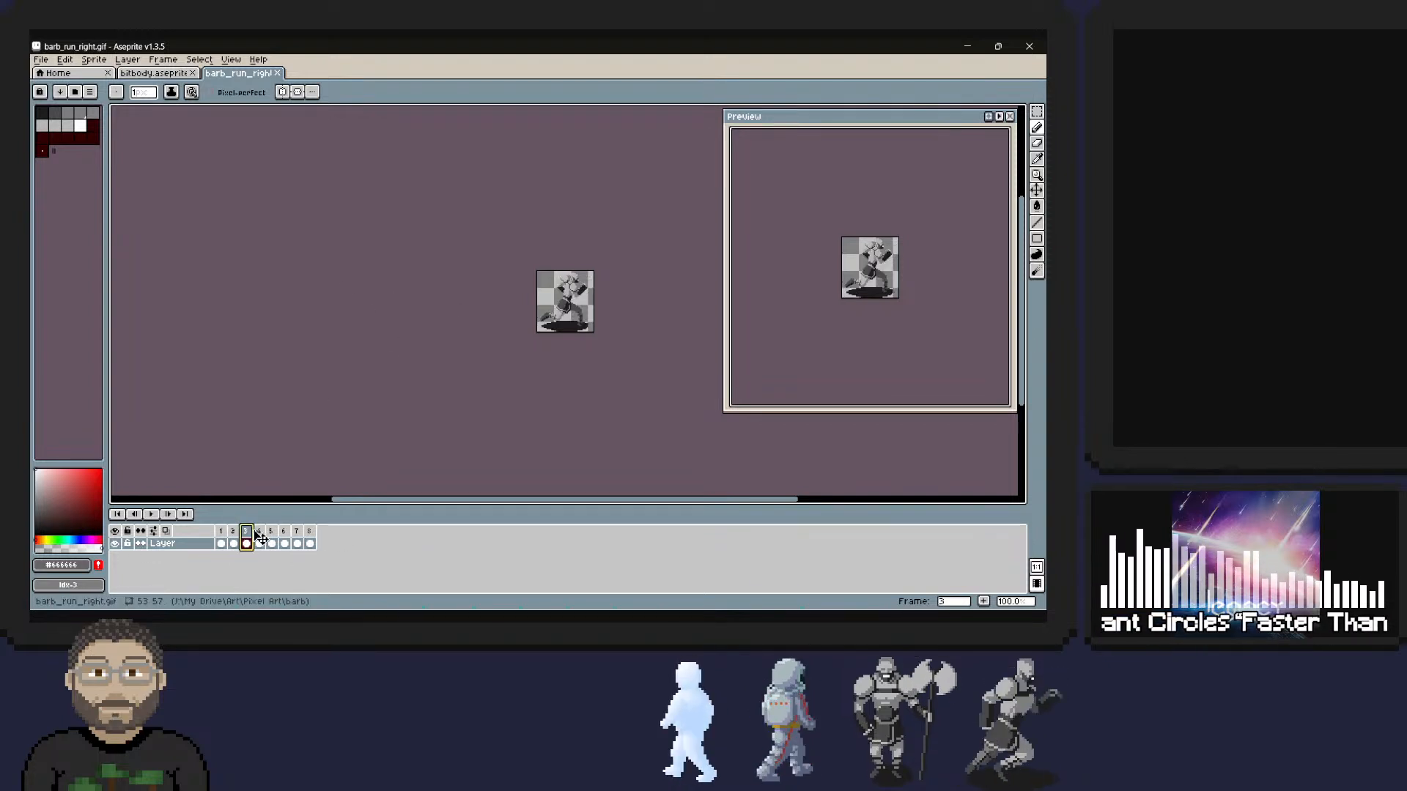
left_click(151, 513)
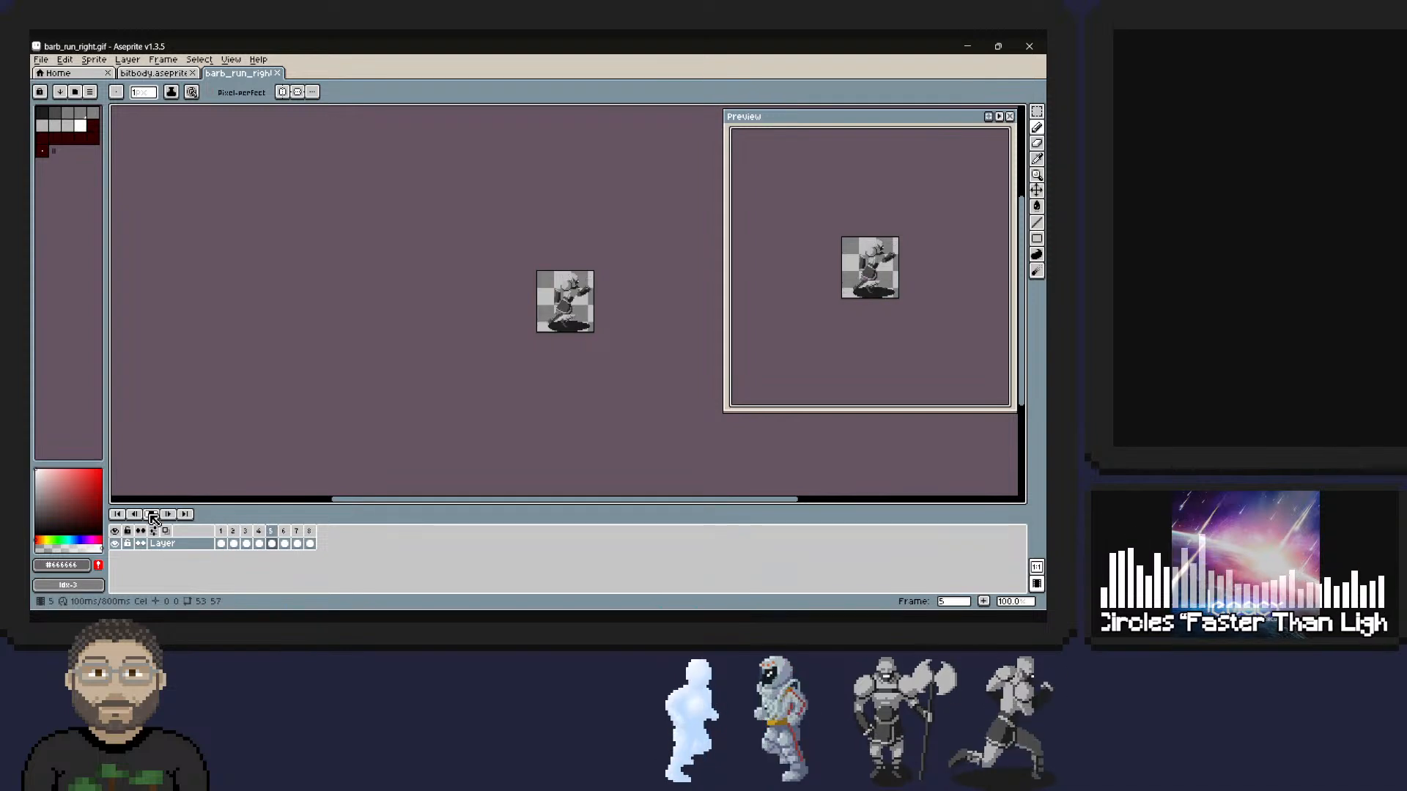
left_click(152, 515)
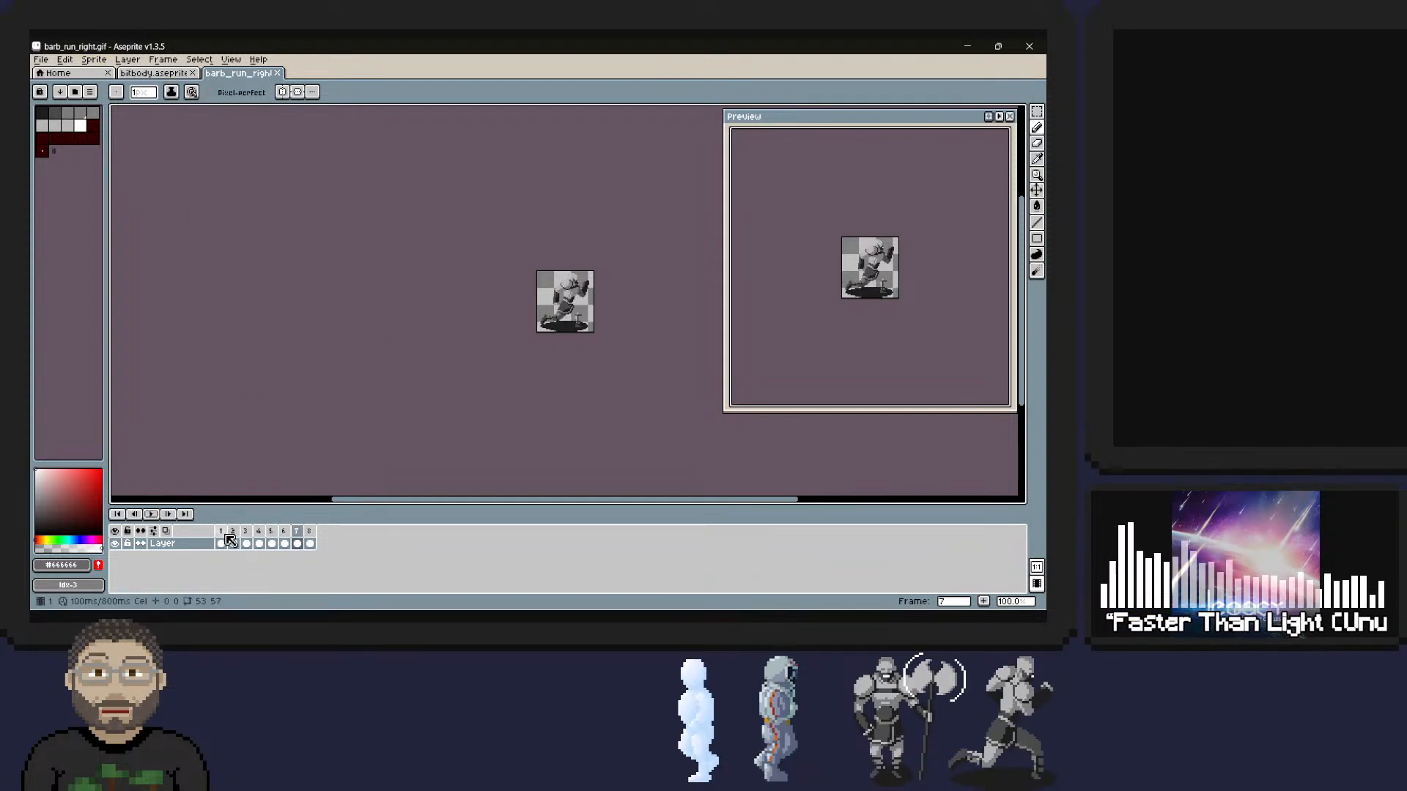
Copy the cel in frame 1 of the barbarian run animation.
left_click(224, 544)
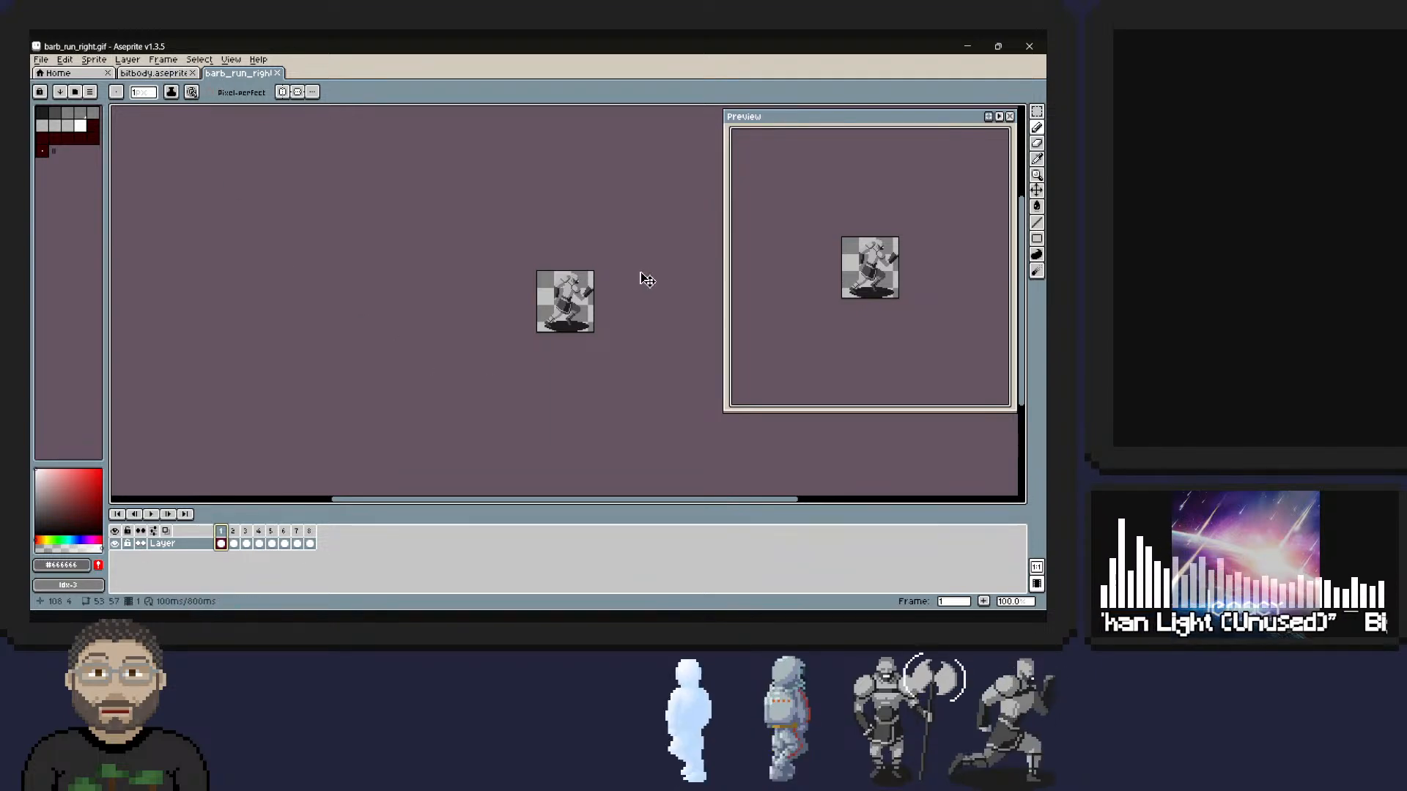
key("v")
key("ctrl+c")
Return to the bitbody sprite and add a new frame after frame 11.
left_click(170, 74)
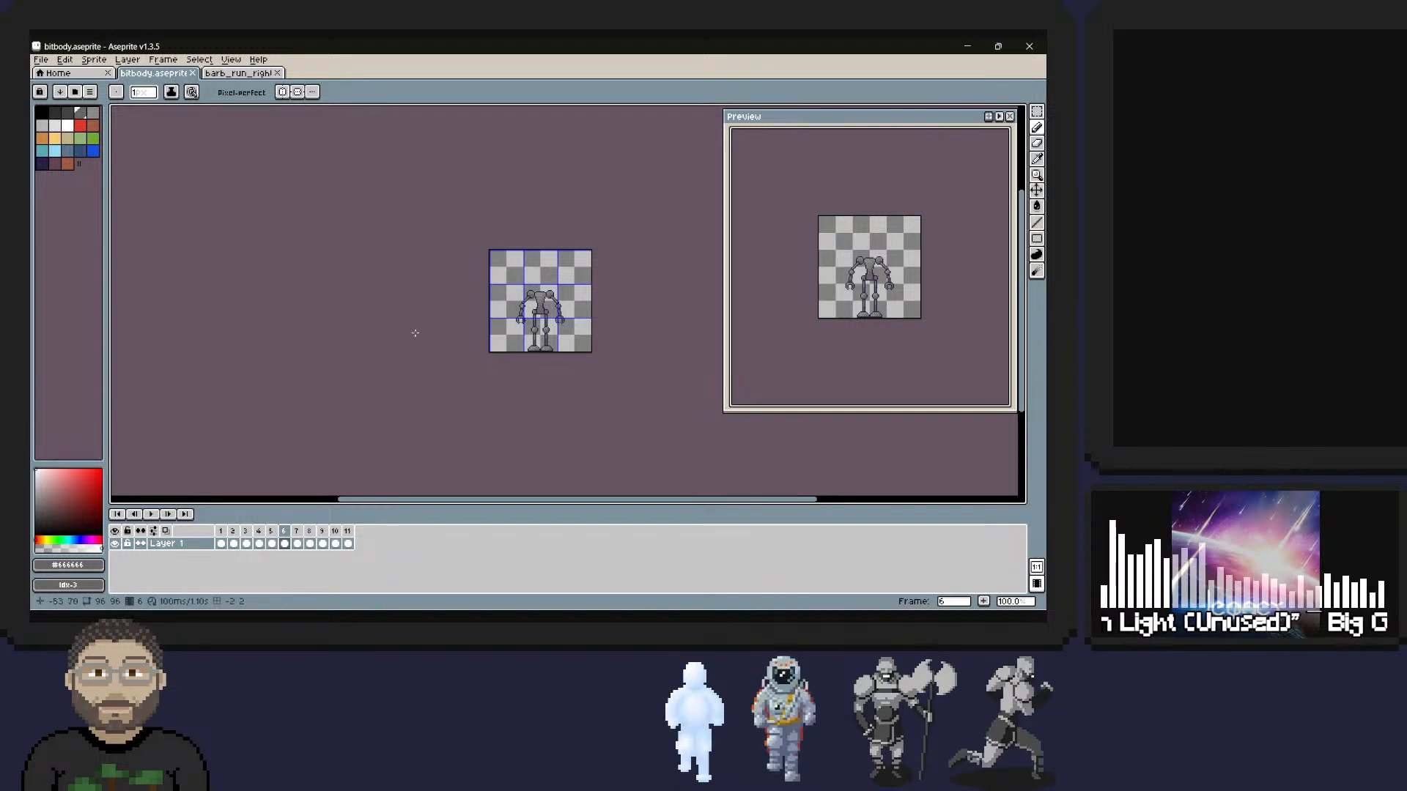
key("Home")
left_click(348, 532)
right_click(348, 533)
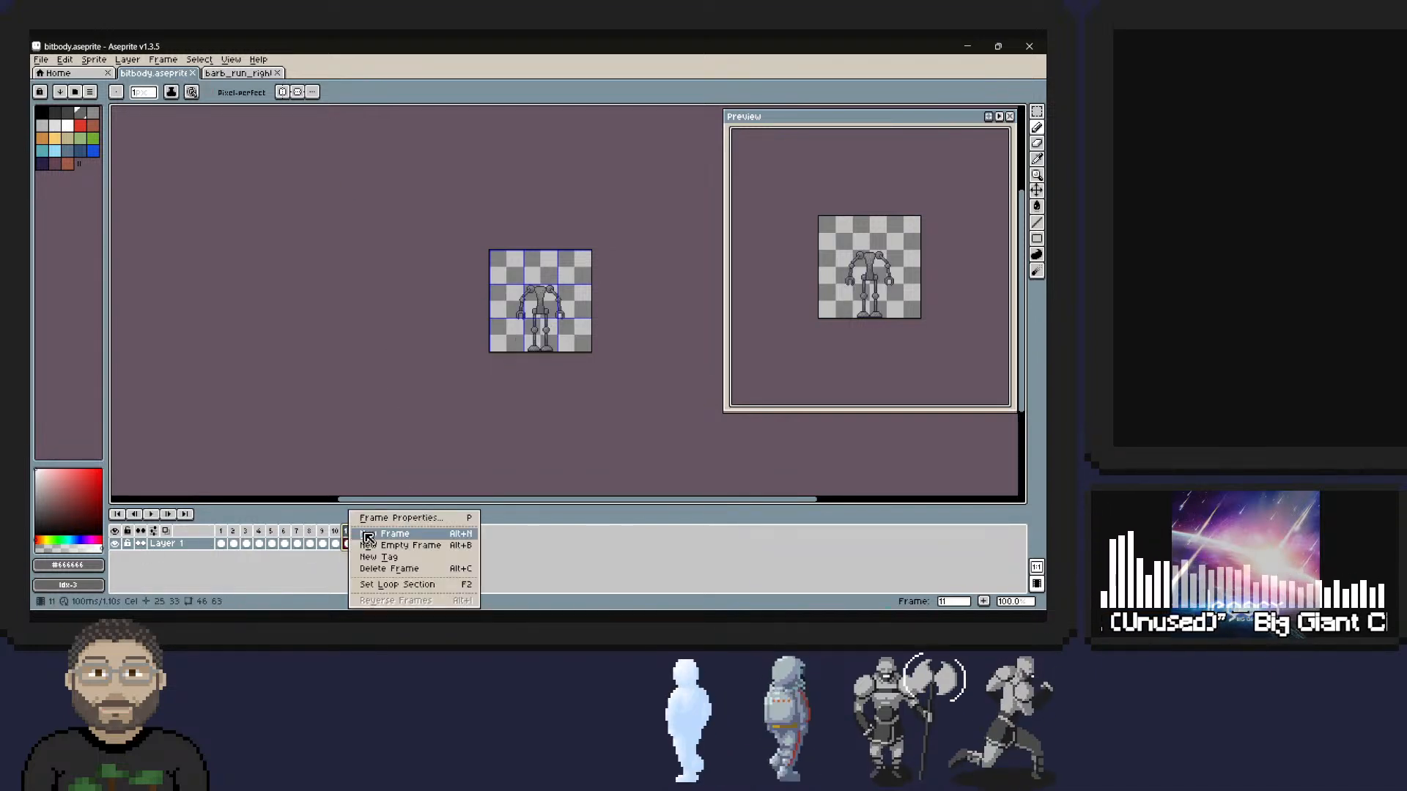
left_click(370, 537)
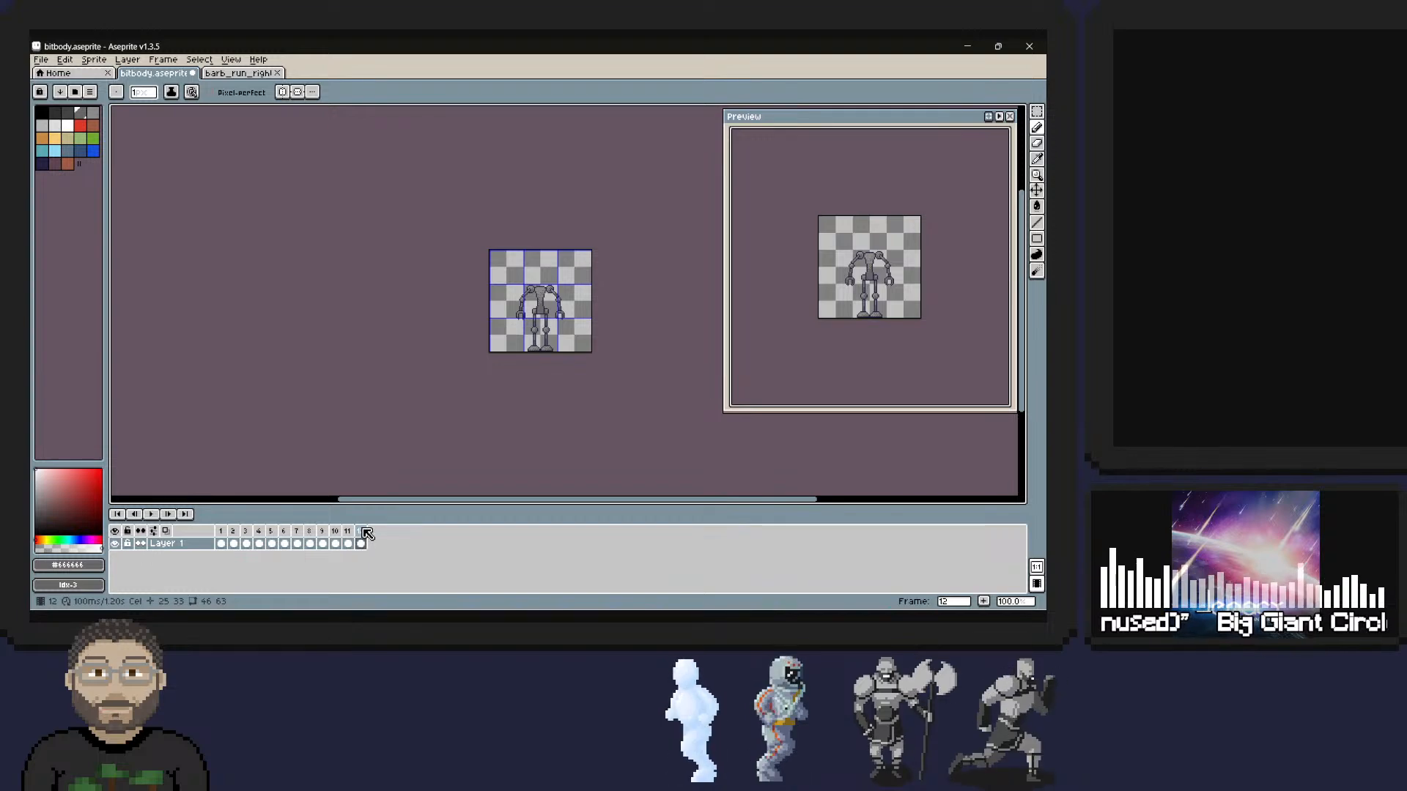
Try to paste the copied barbarian cel at frame 12 of the bitbody sprite, and undo the paste.
key("ctrl+v")
key("ctrl+z")
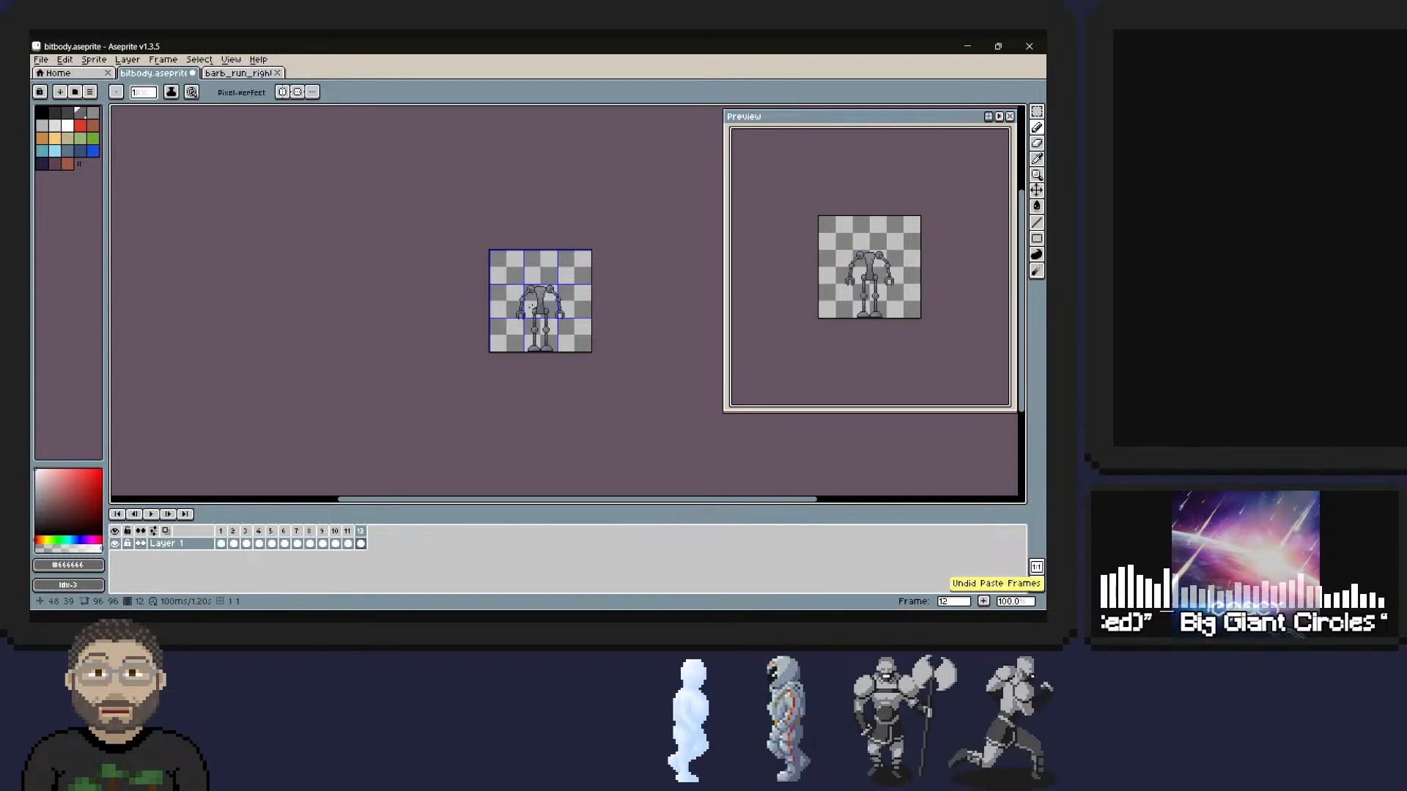
left_click(367, 541)
key("ctrl+v")
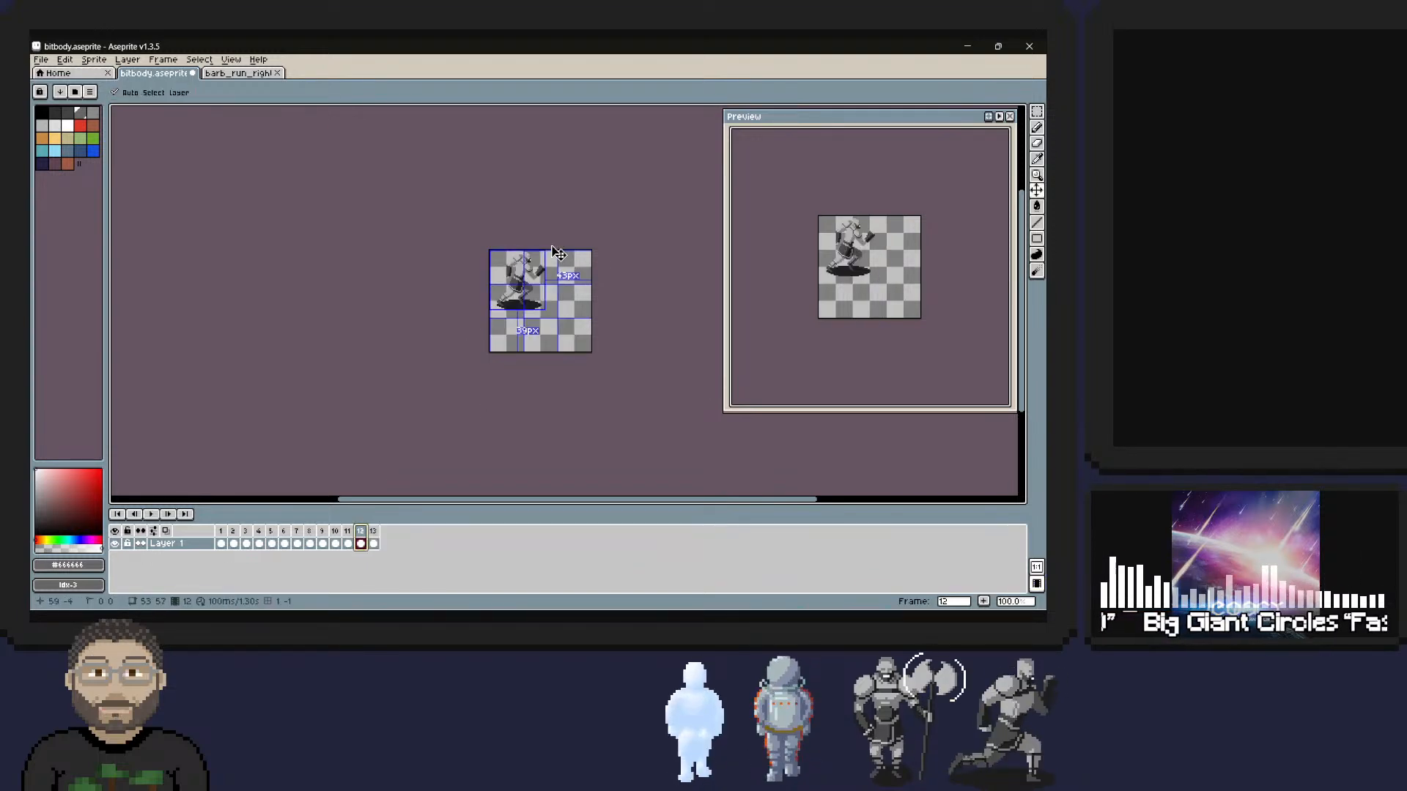
key("ctrl+z")
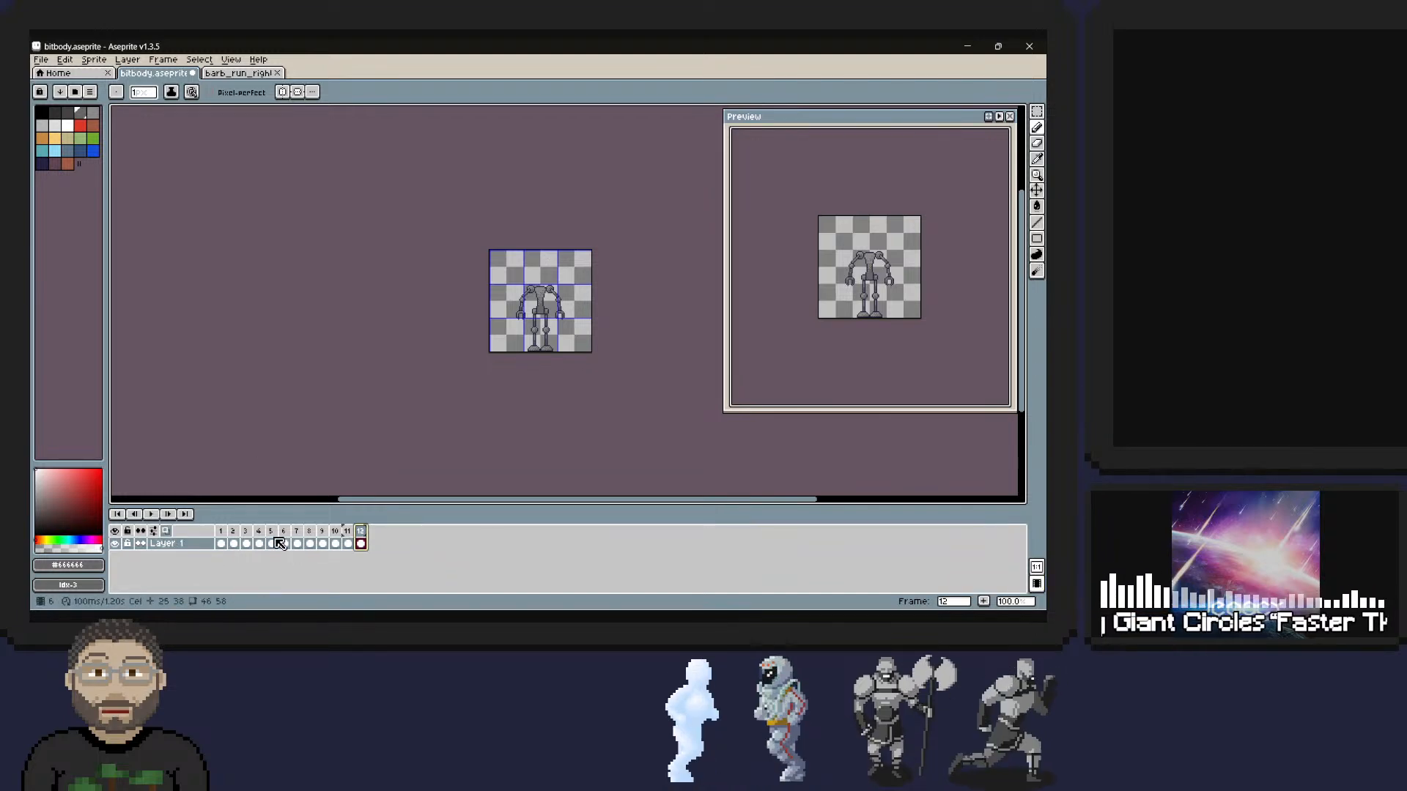
Add a new layer above Layer 1 in the bitbody sprite.
right_click(170, 544)
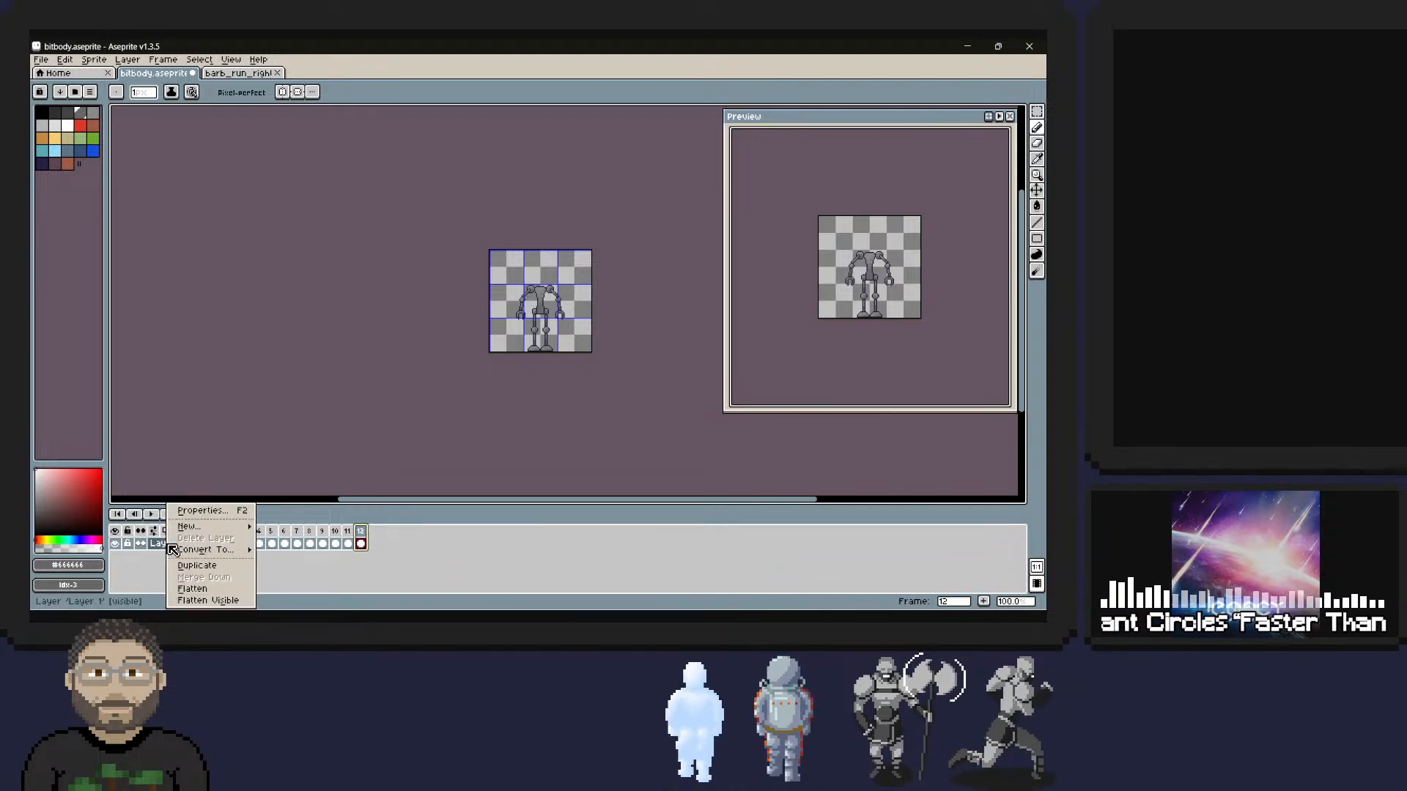
mouse_move(200, 528)
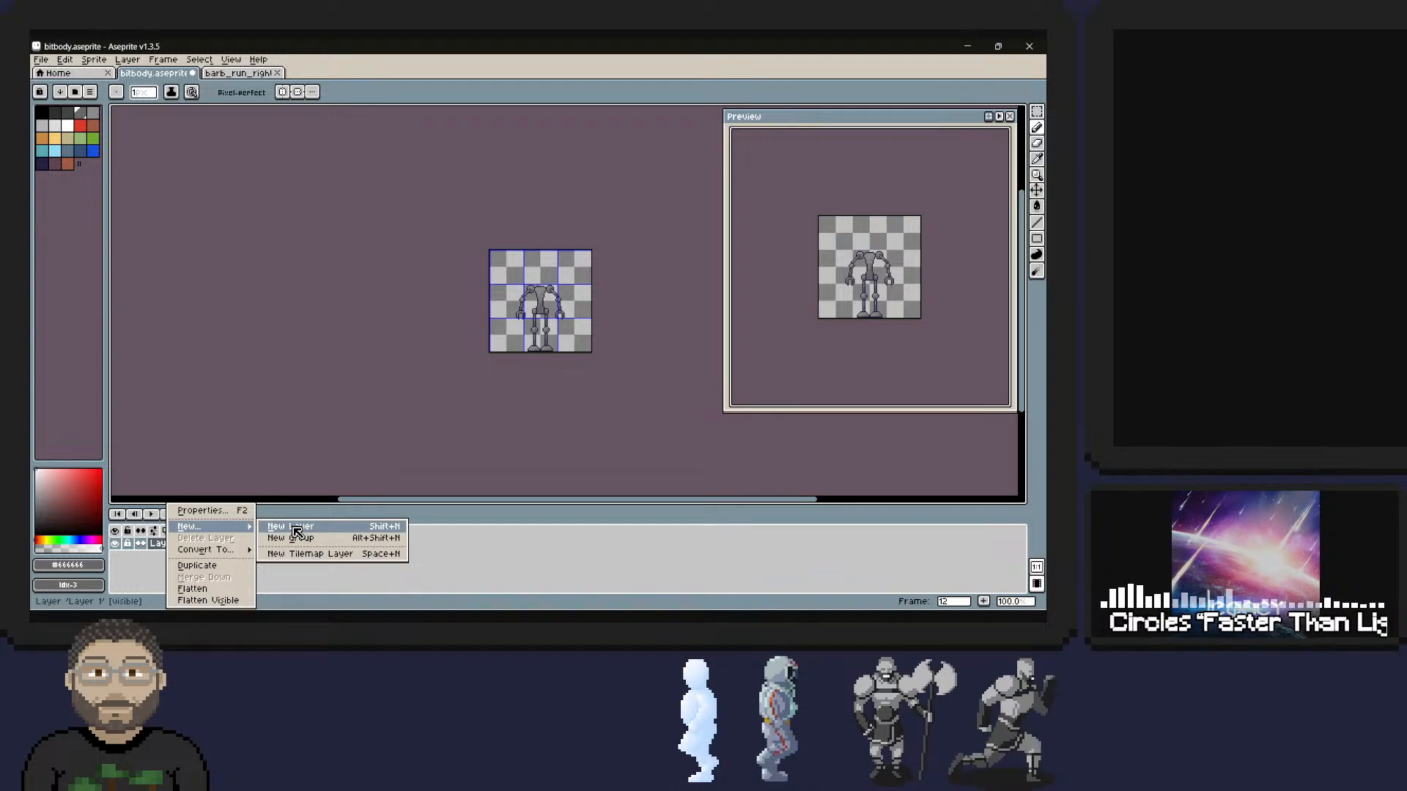
left_click(290, 527)
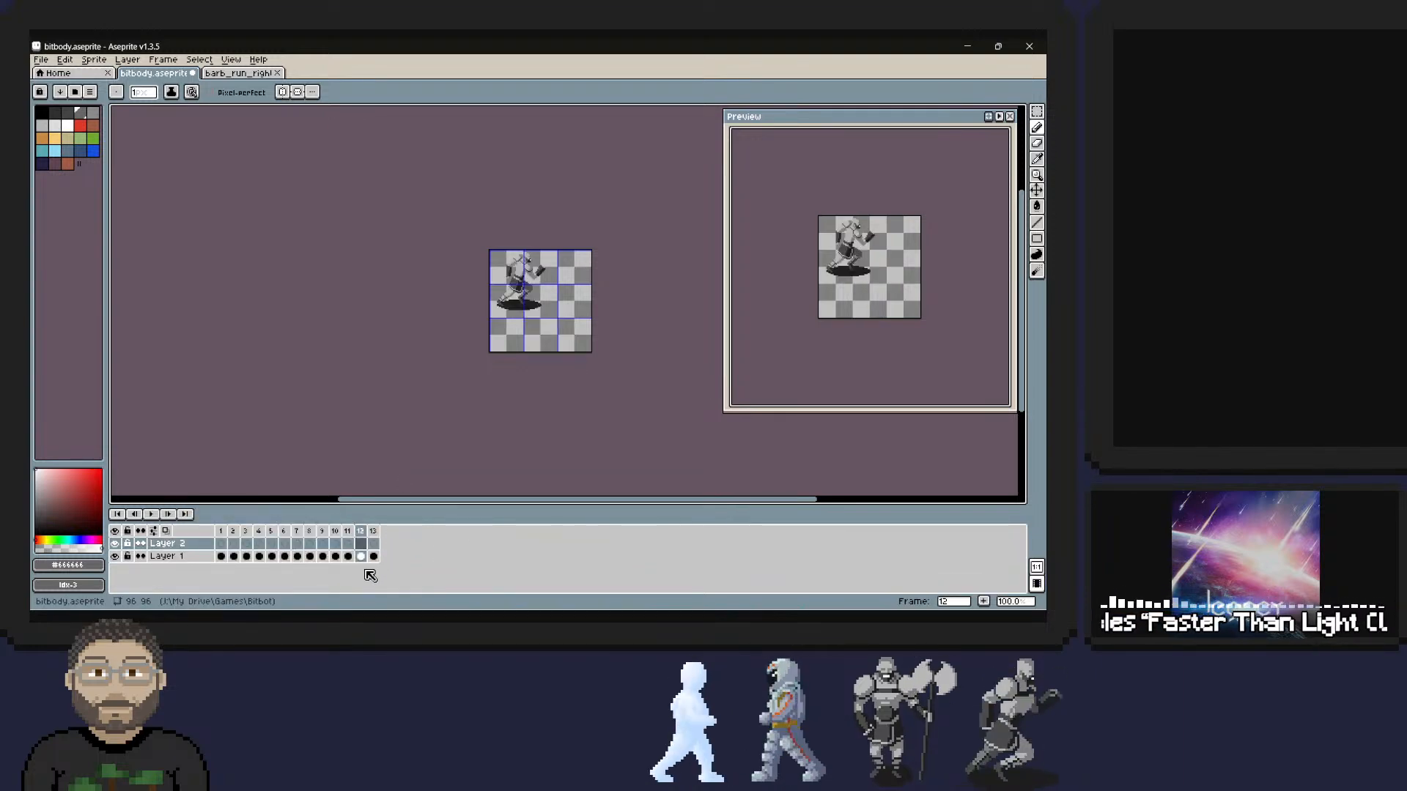
Compare frames 11 to 13, and move the barbarian pasted in frame 12 to the lower centre of the canvas.
left_click(373, 530)
left_click(361, 531)
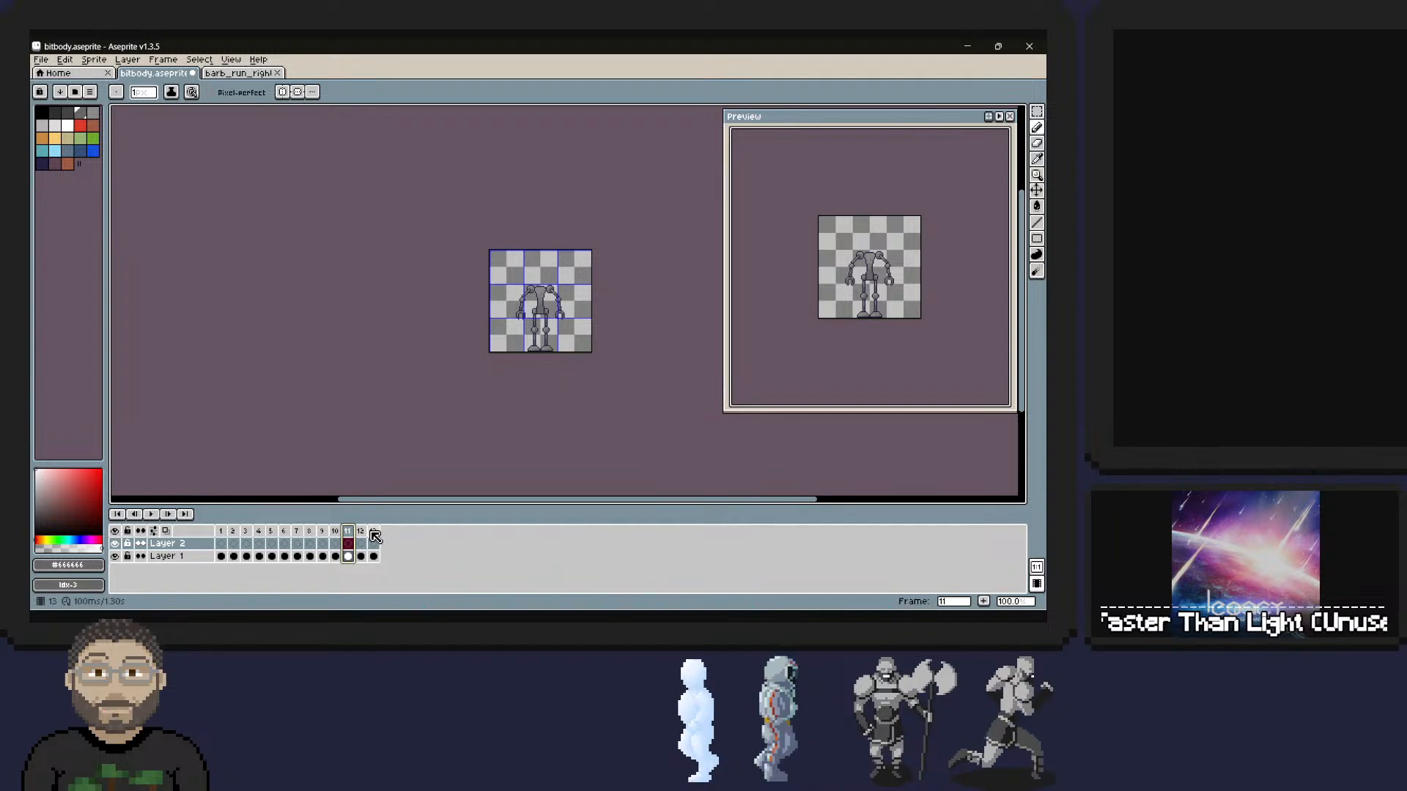
left_click_drag(364, 531, 373, 531)
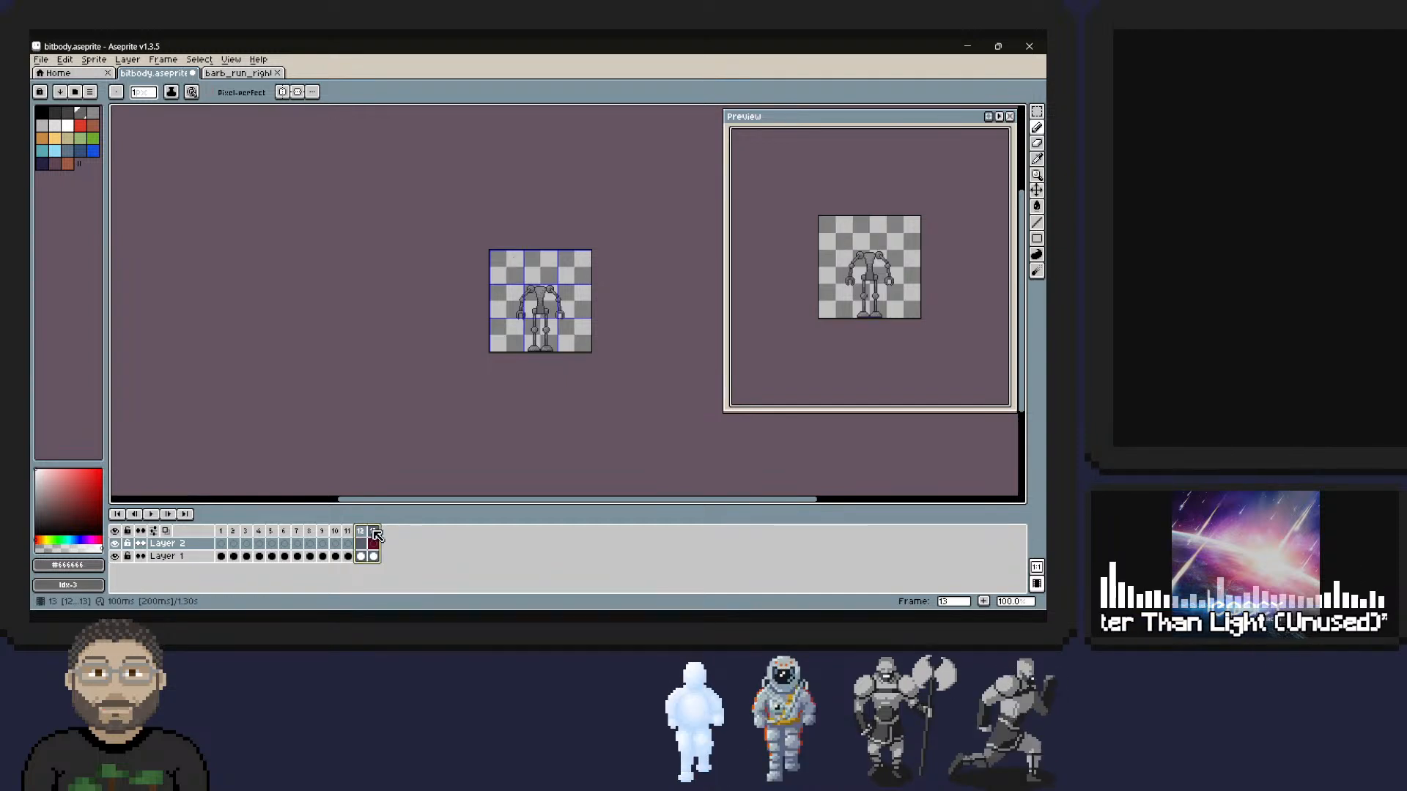
left_click(361, 543)
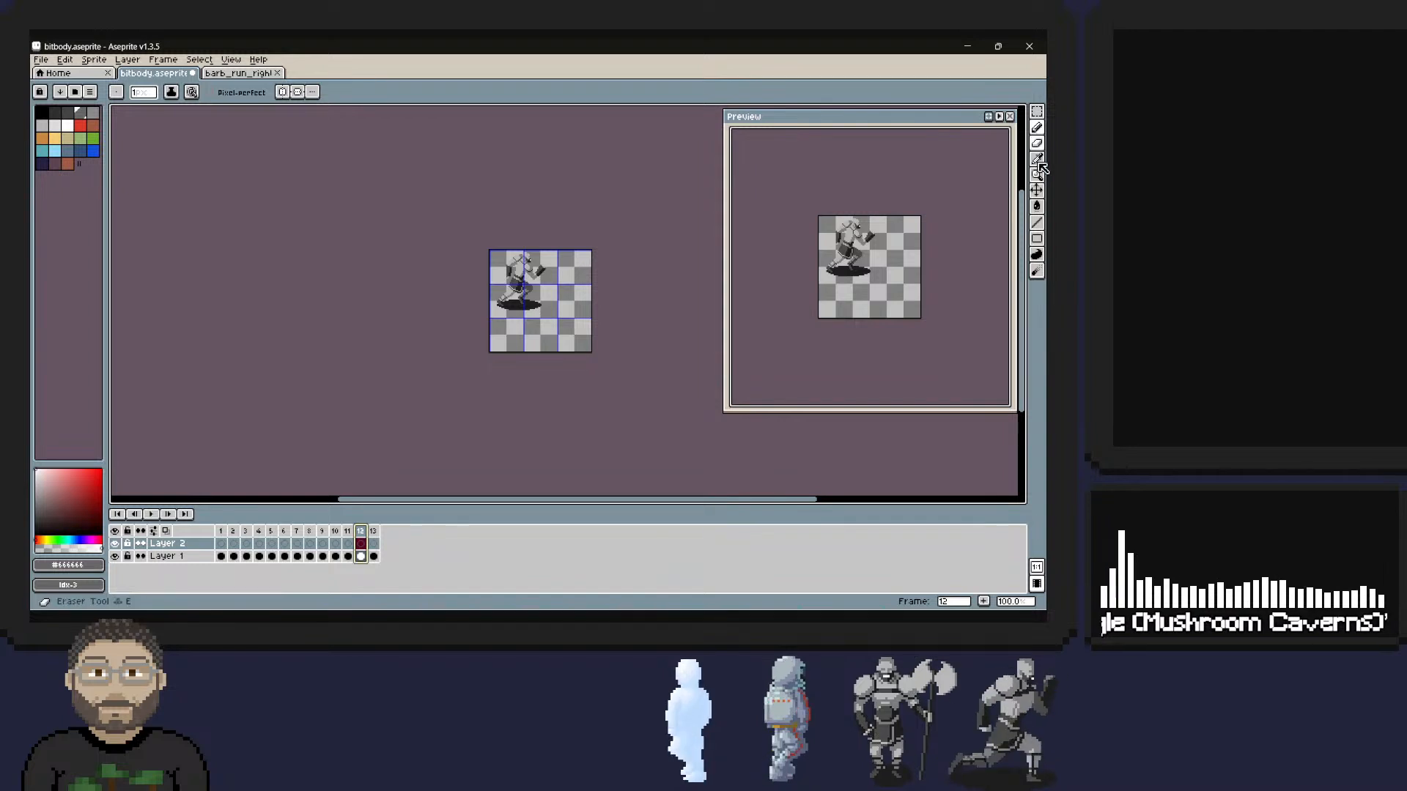
left_click(1036, 189)
left_click_drag(528, 275, 552, 317)
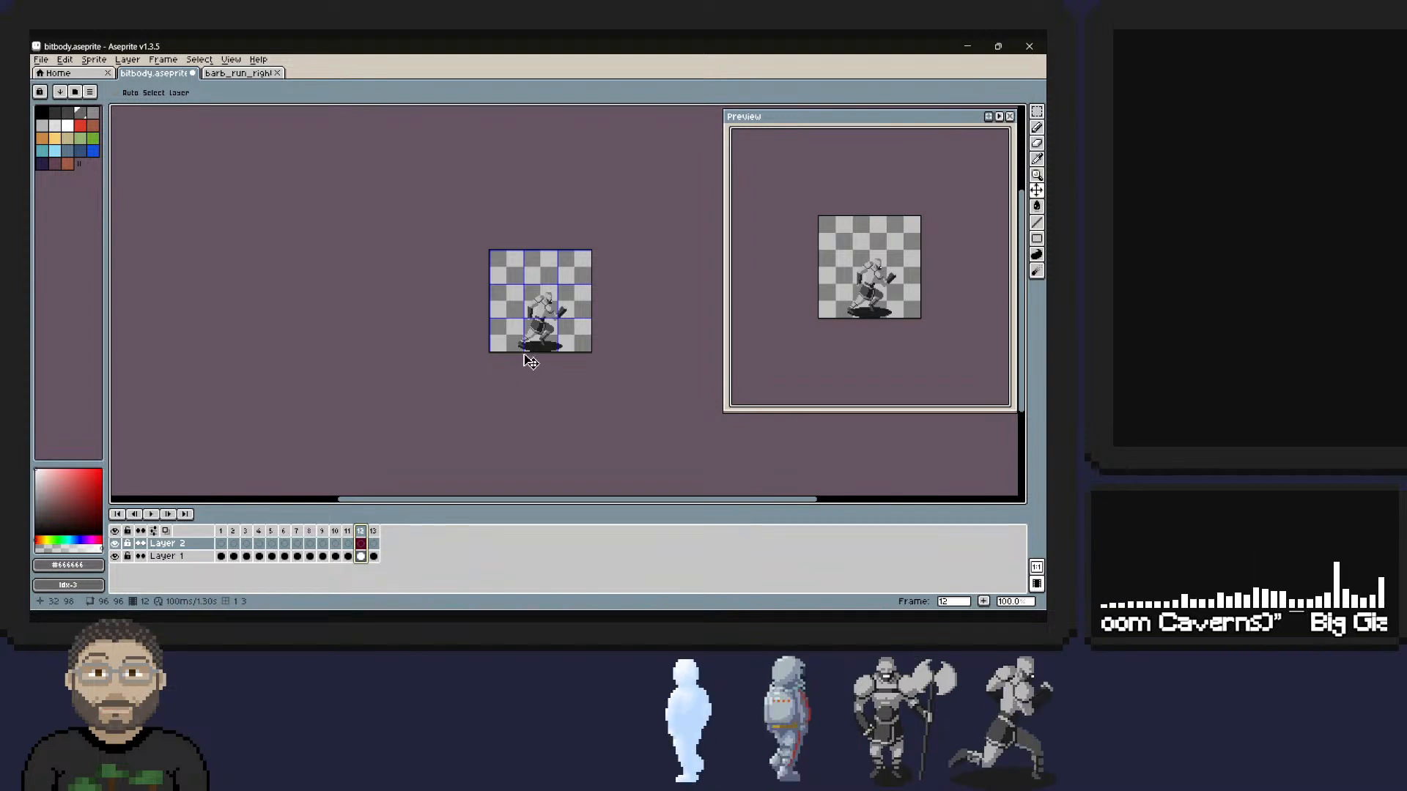
Check the robot in frame 13 and nudge the barbarian in frame 12 slightly lower to match its height.
left_click(374, 543)
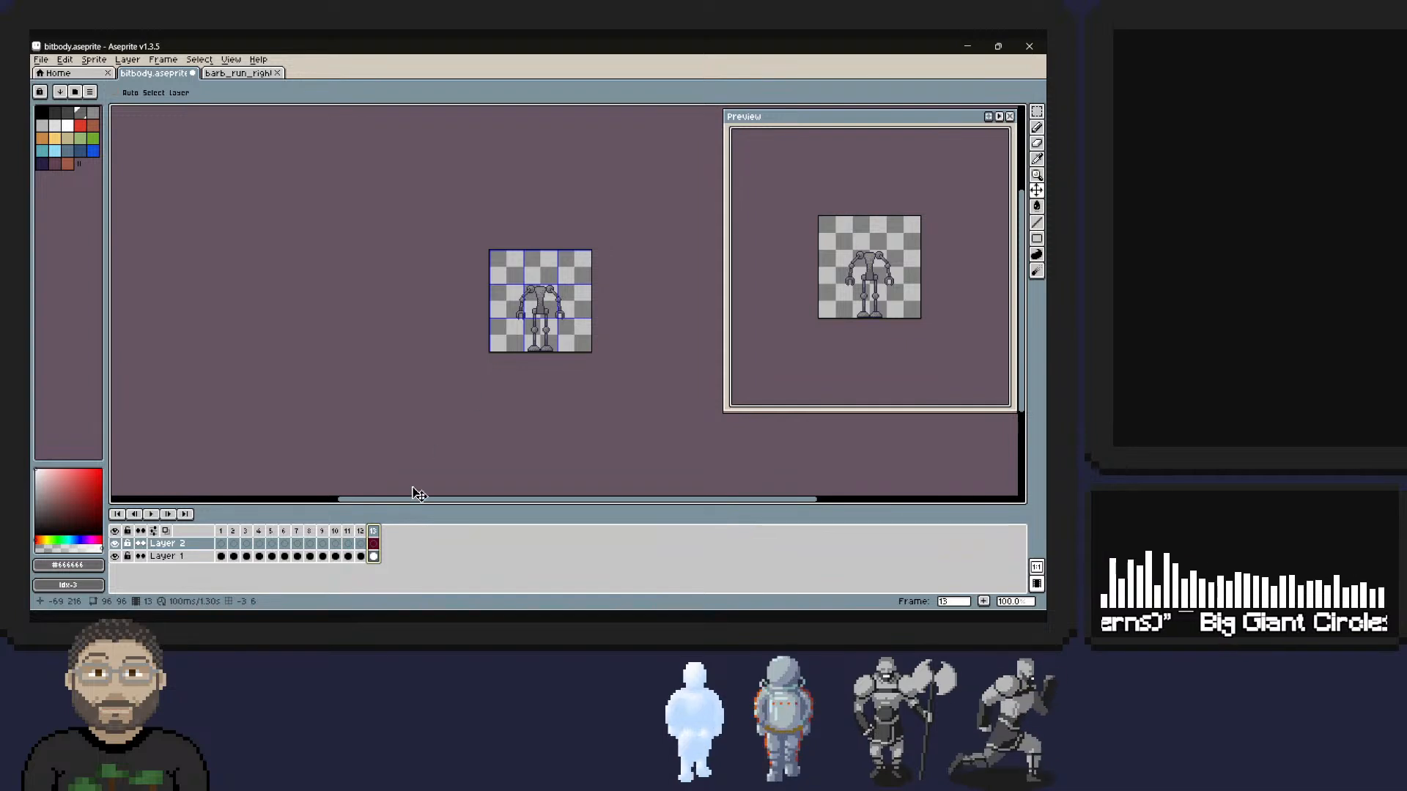
left_click(361, 543)
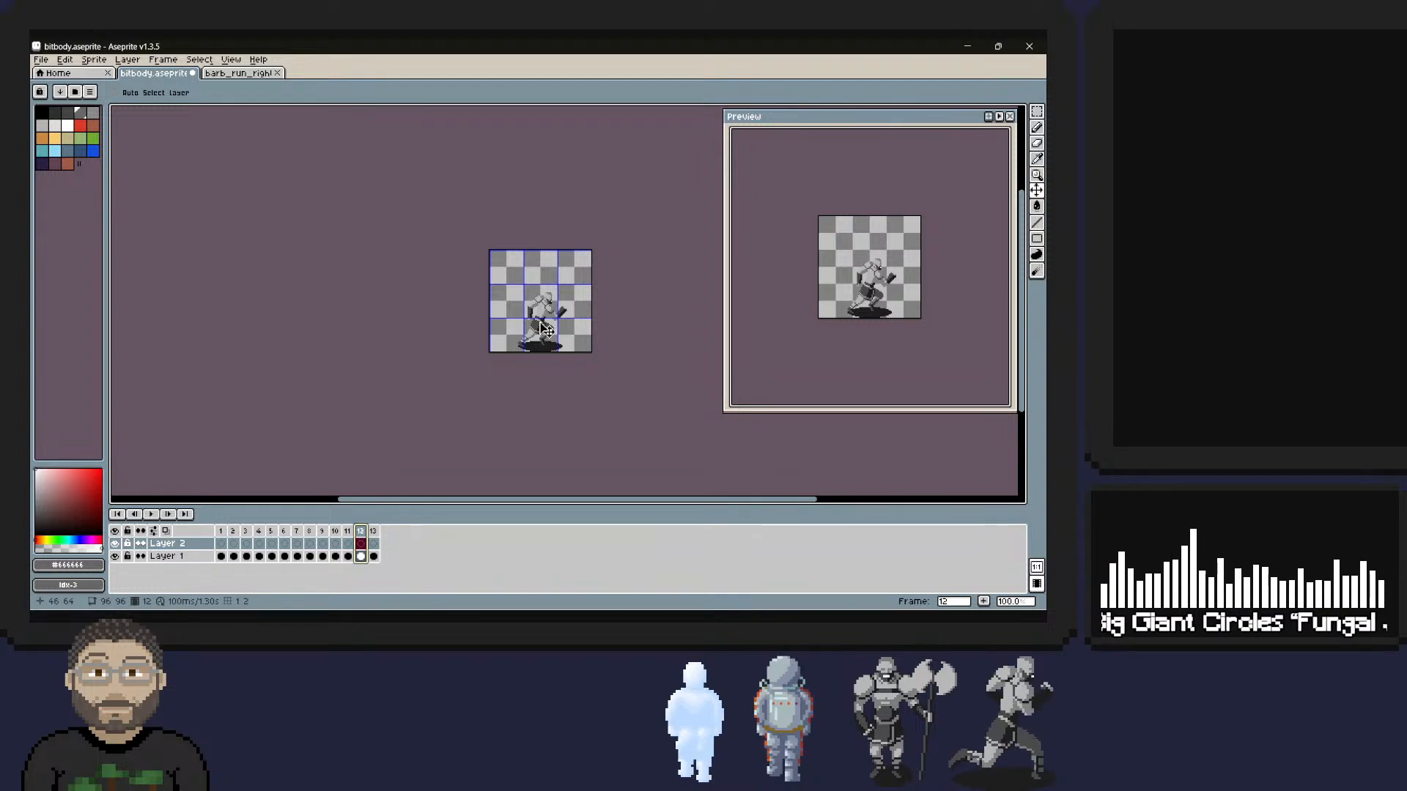
left_click_drag(540, 315, 546, 321)
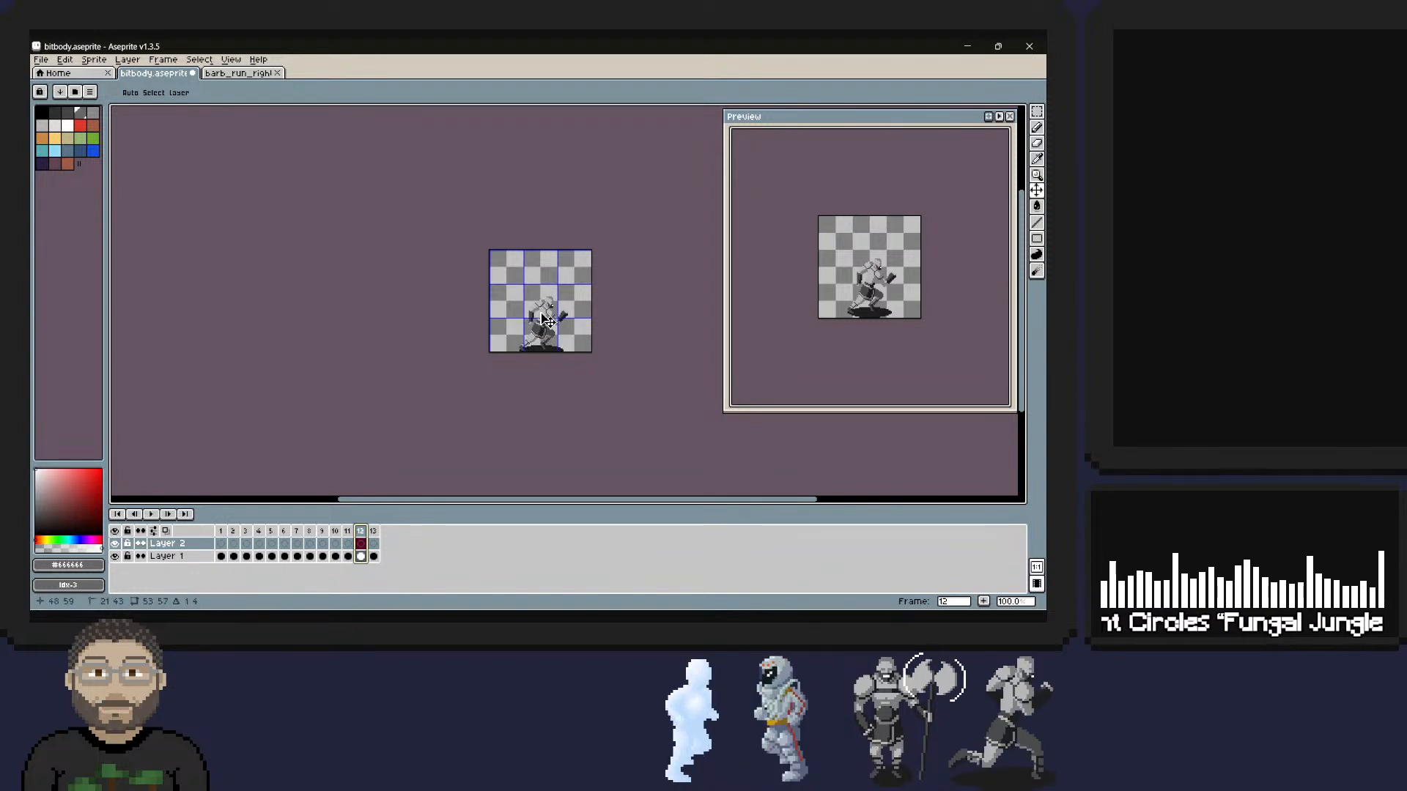
left_click_drag(546, 319, 546, 320)
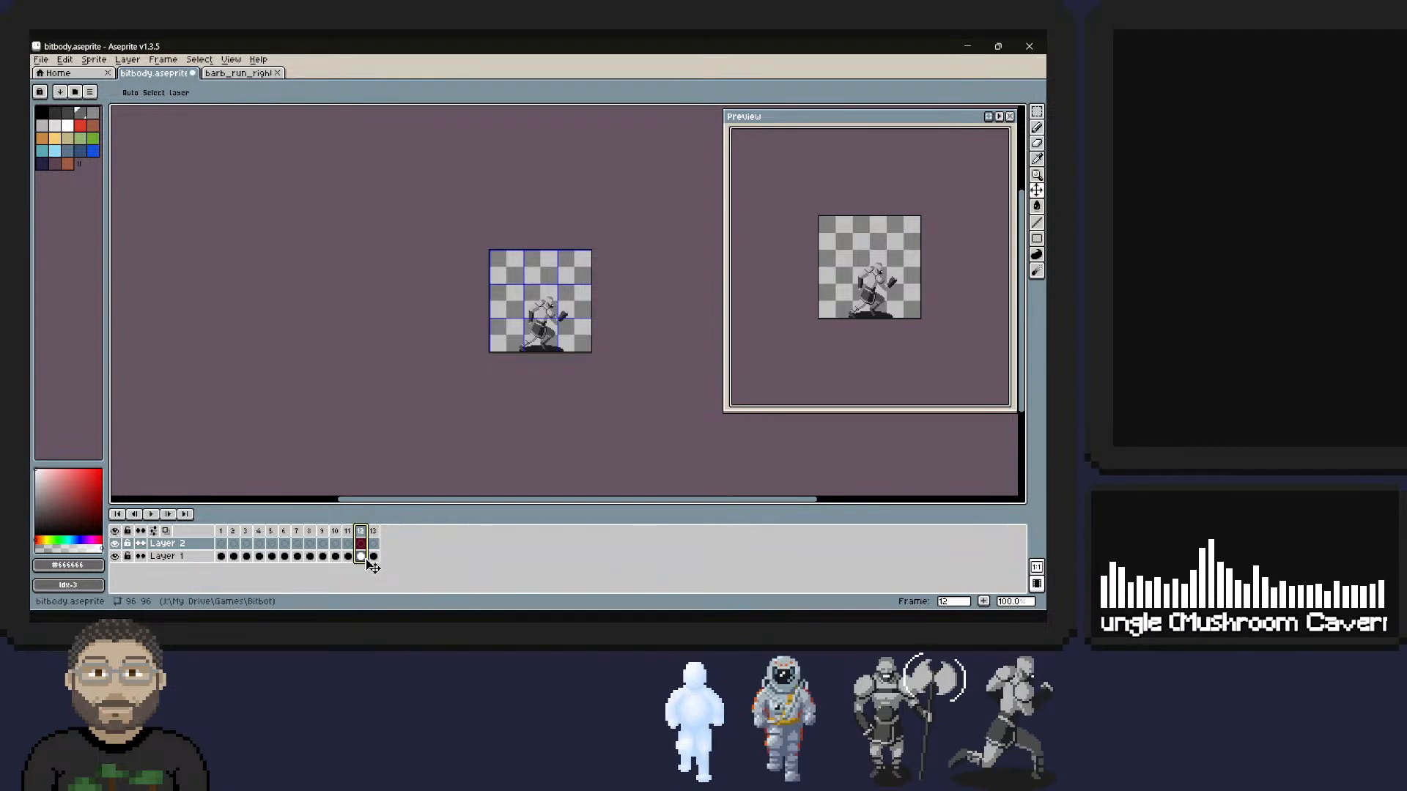
Undo the barbarian's moves and its pasting into the bitbody sprite.
right_click(361, 531)
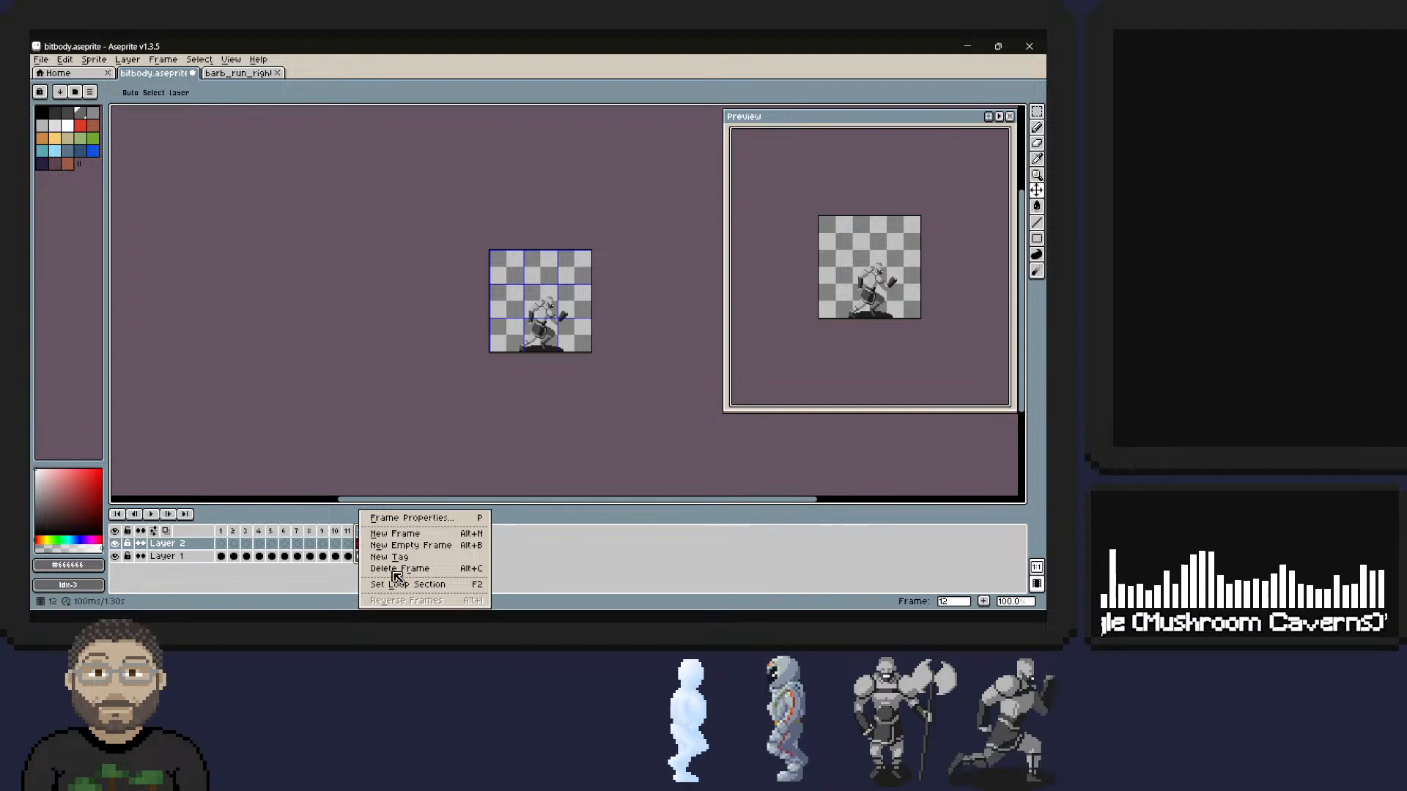
left_click(309, 586)
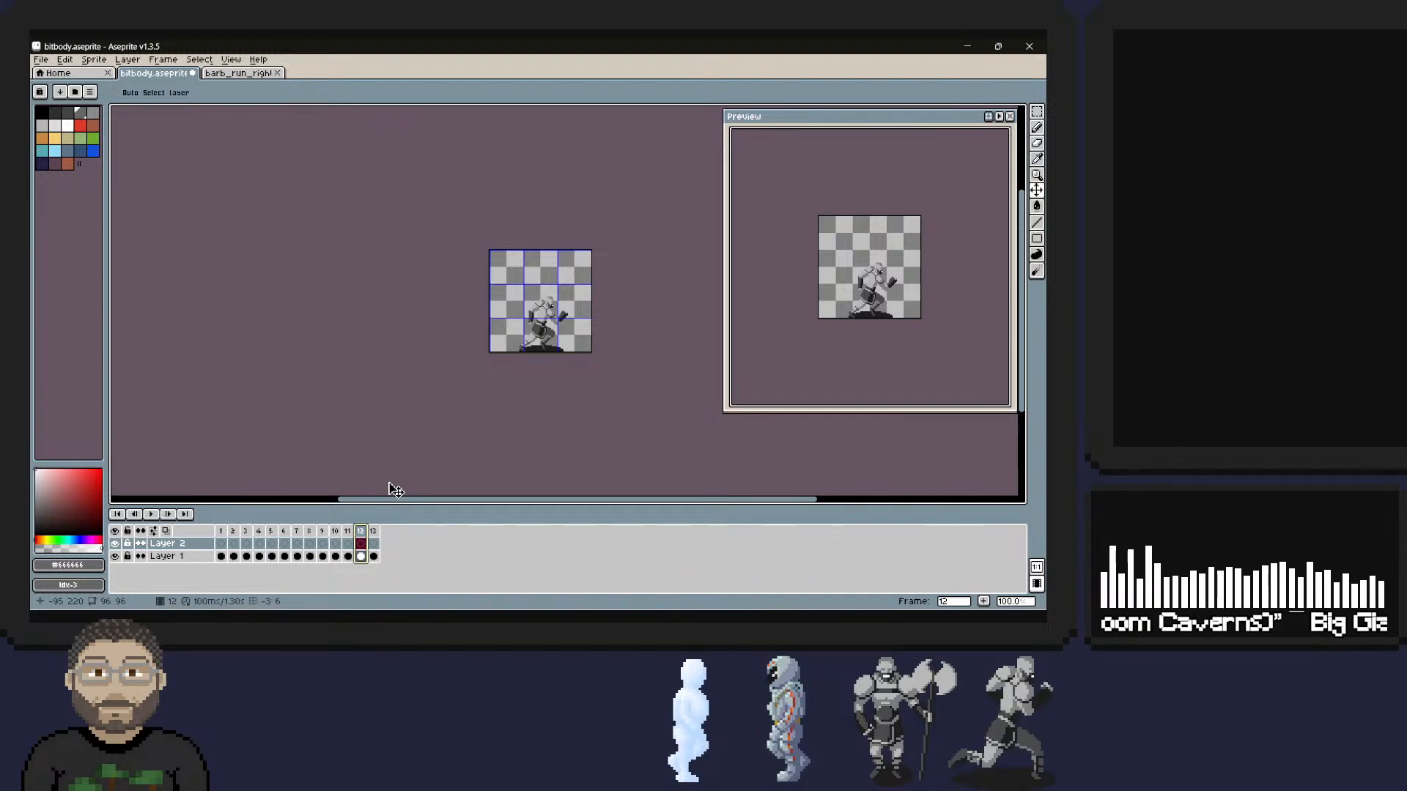
key("ctrl+z")
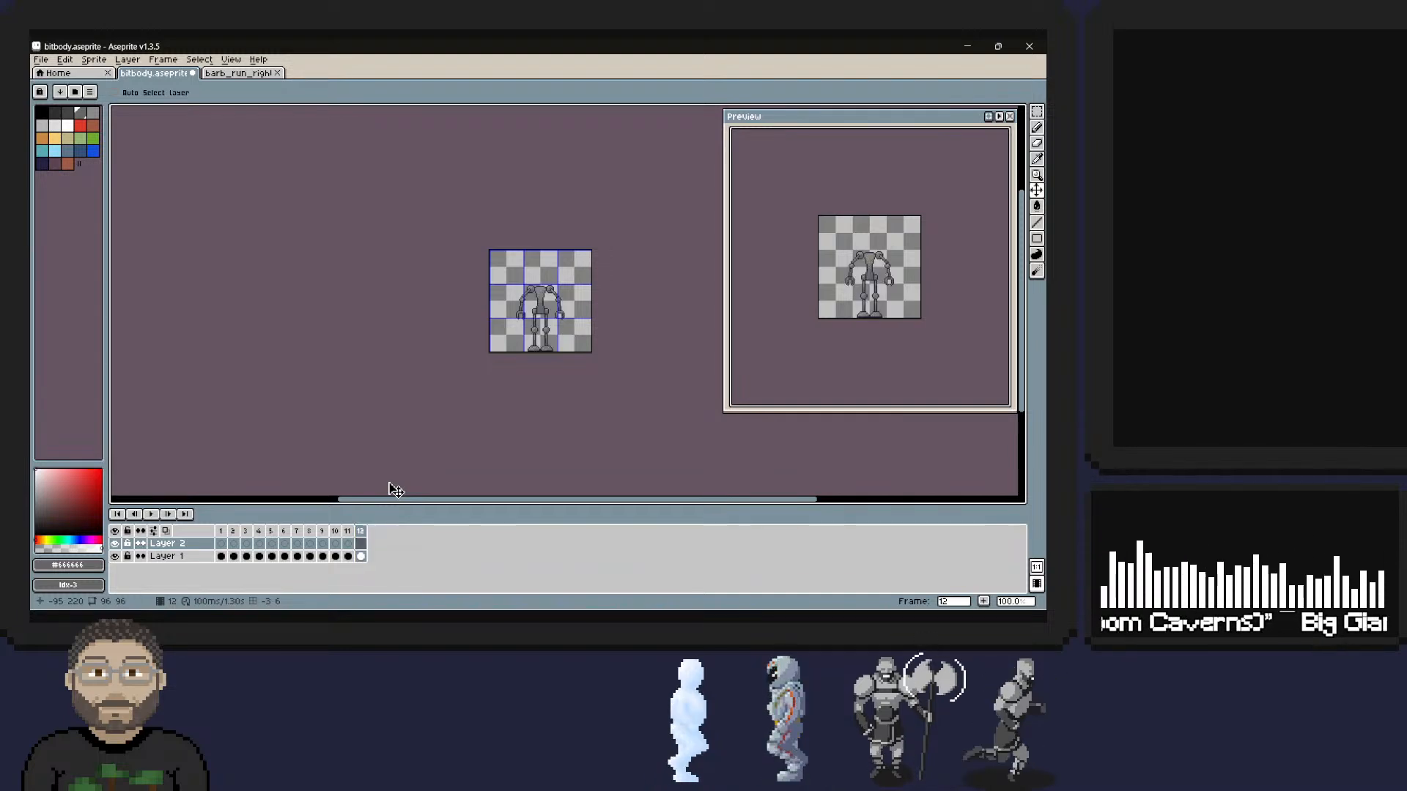
Try scaling the barb_run_right.gif sprite to 150% width and height with Bilinear interpolation, and undo it.
left_click(205, 73)
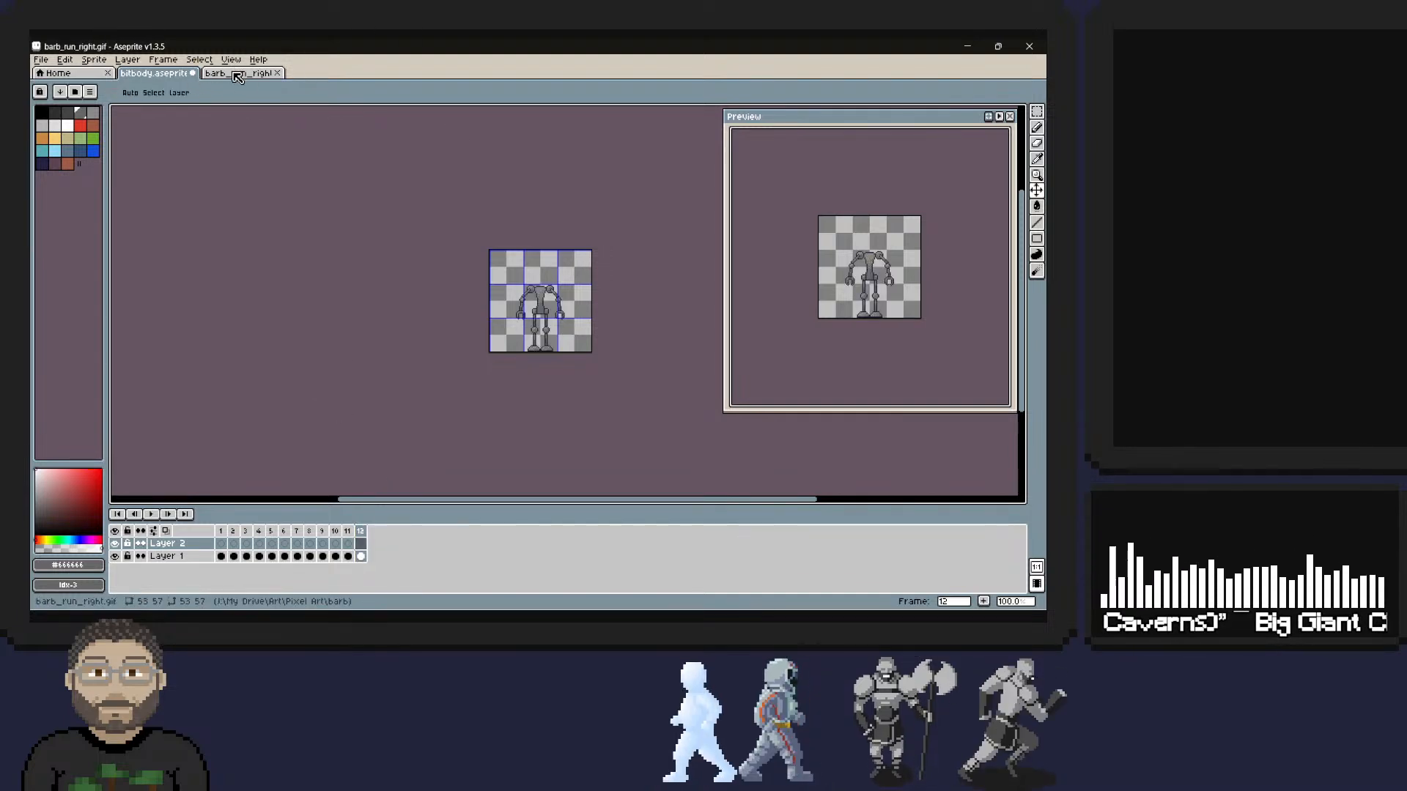
left_click(93, 60)
left_click(139, 119)
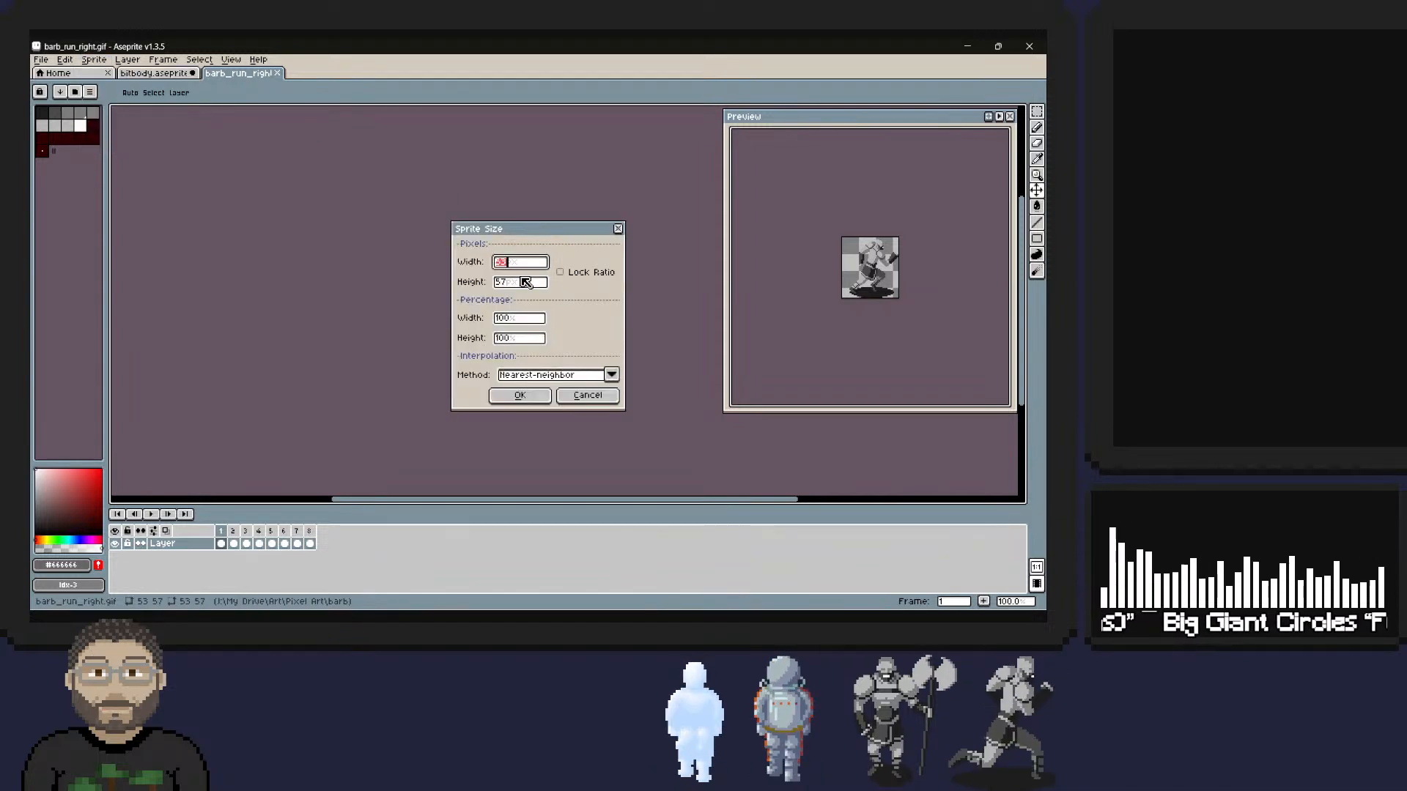
left_click(506, 318)
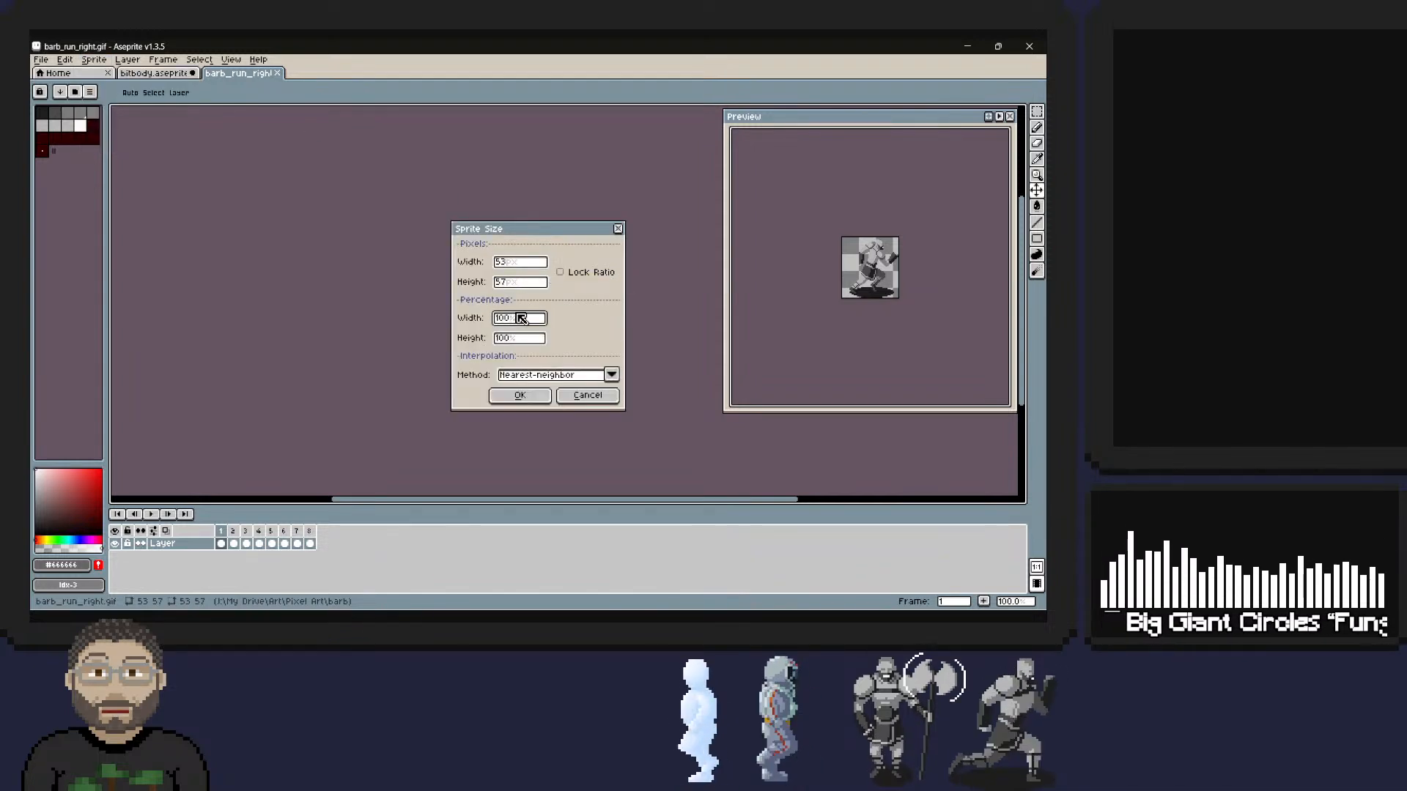
type("150")
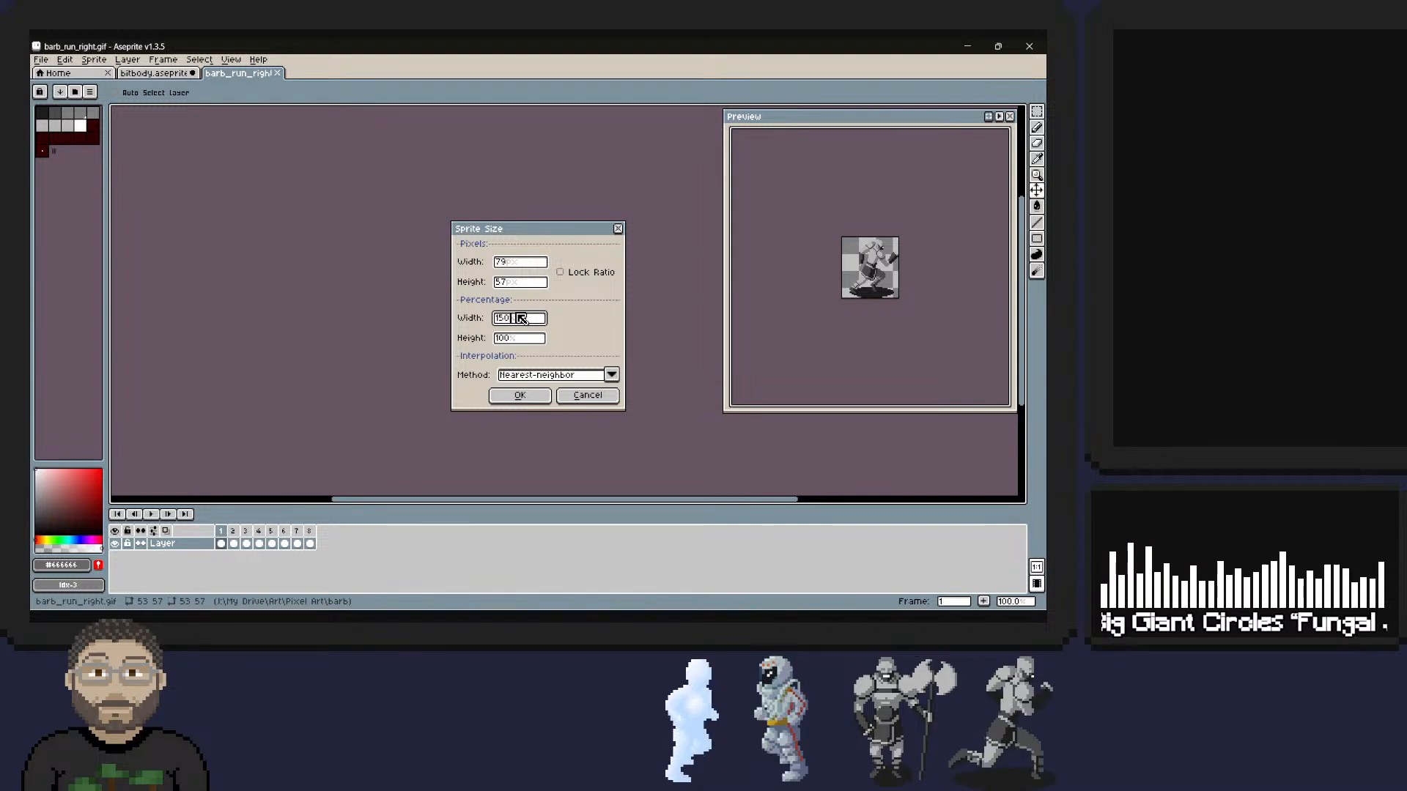
key("Tab")
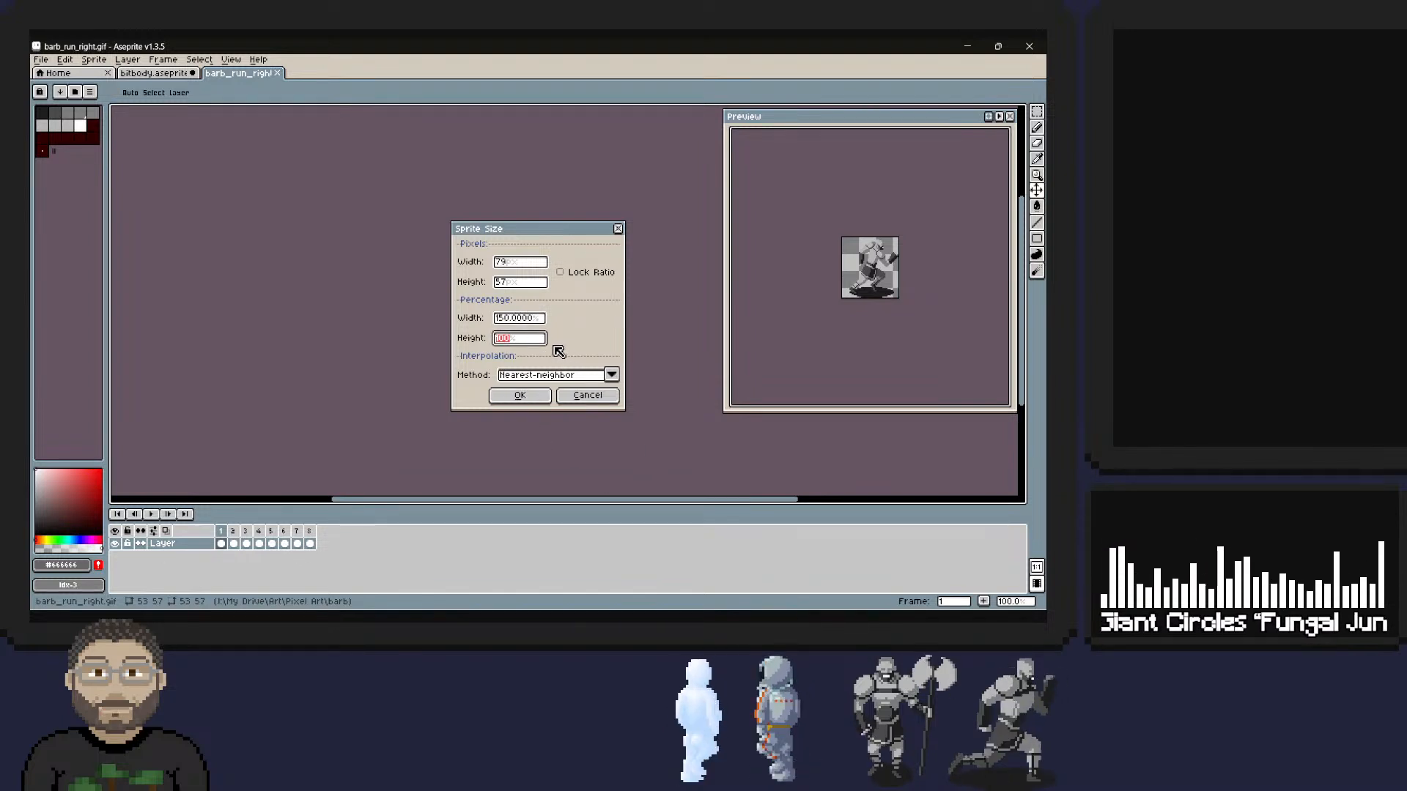
type("150")
key("Tab")
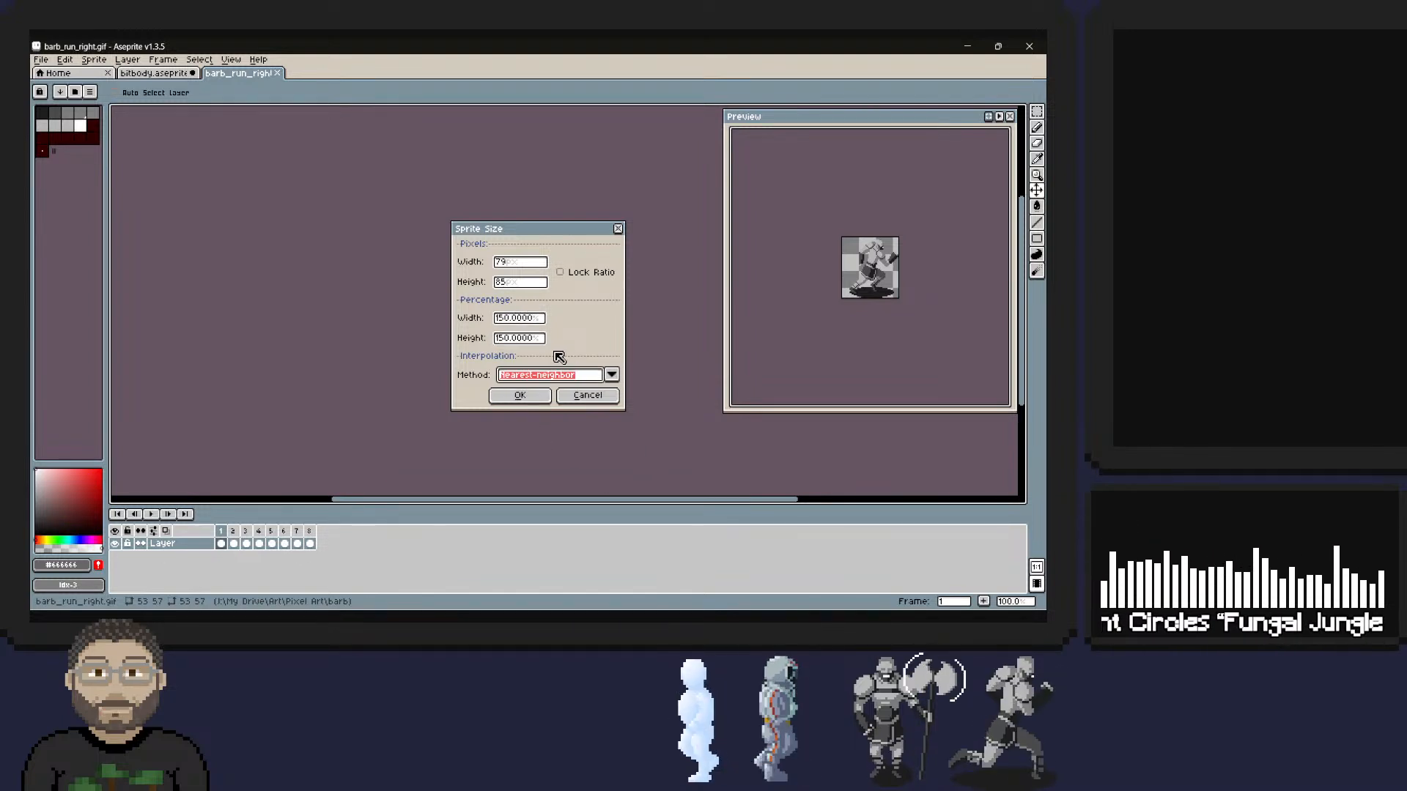
left_click(599, 375)
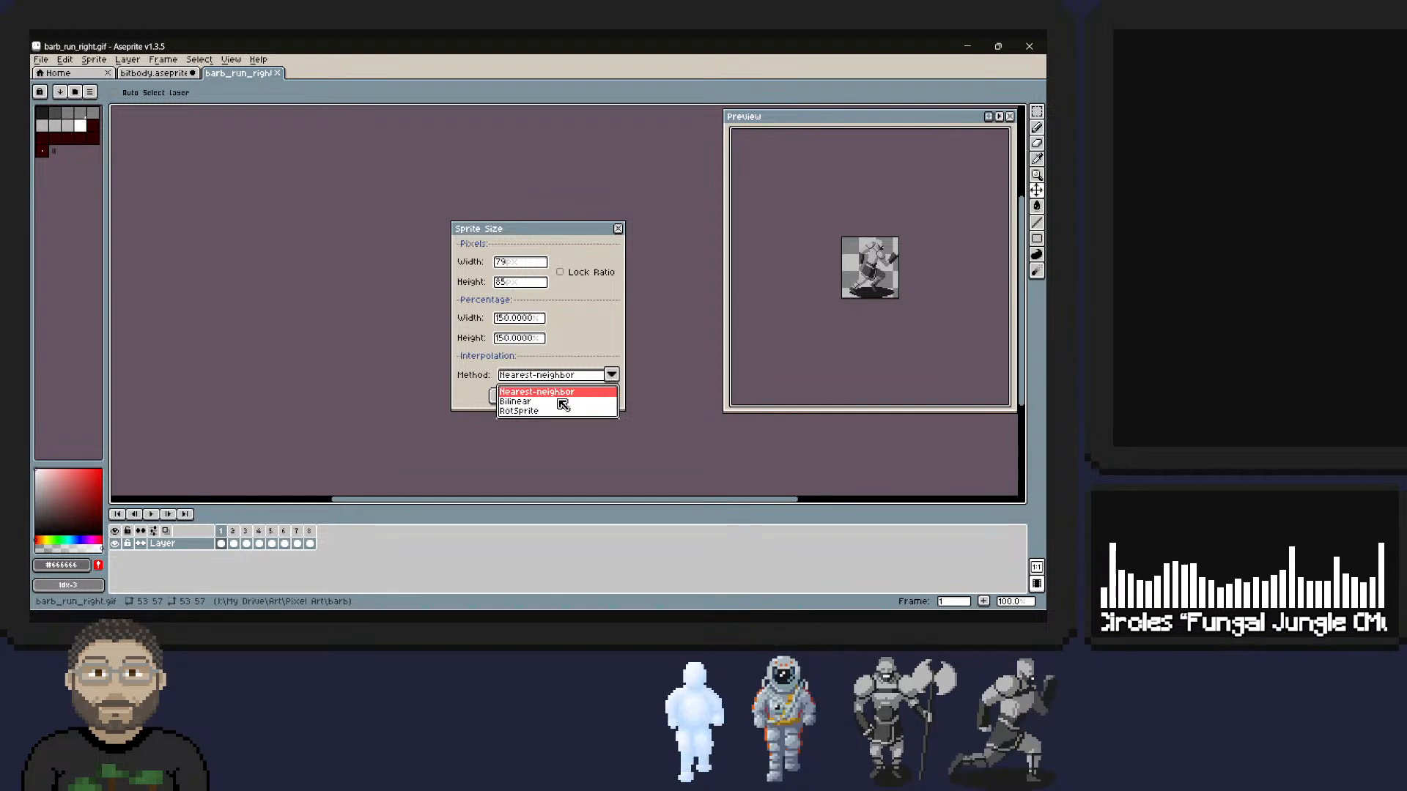
left_click(524, 411)
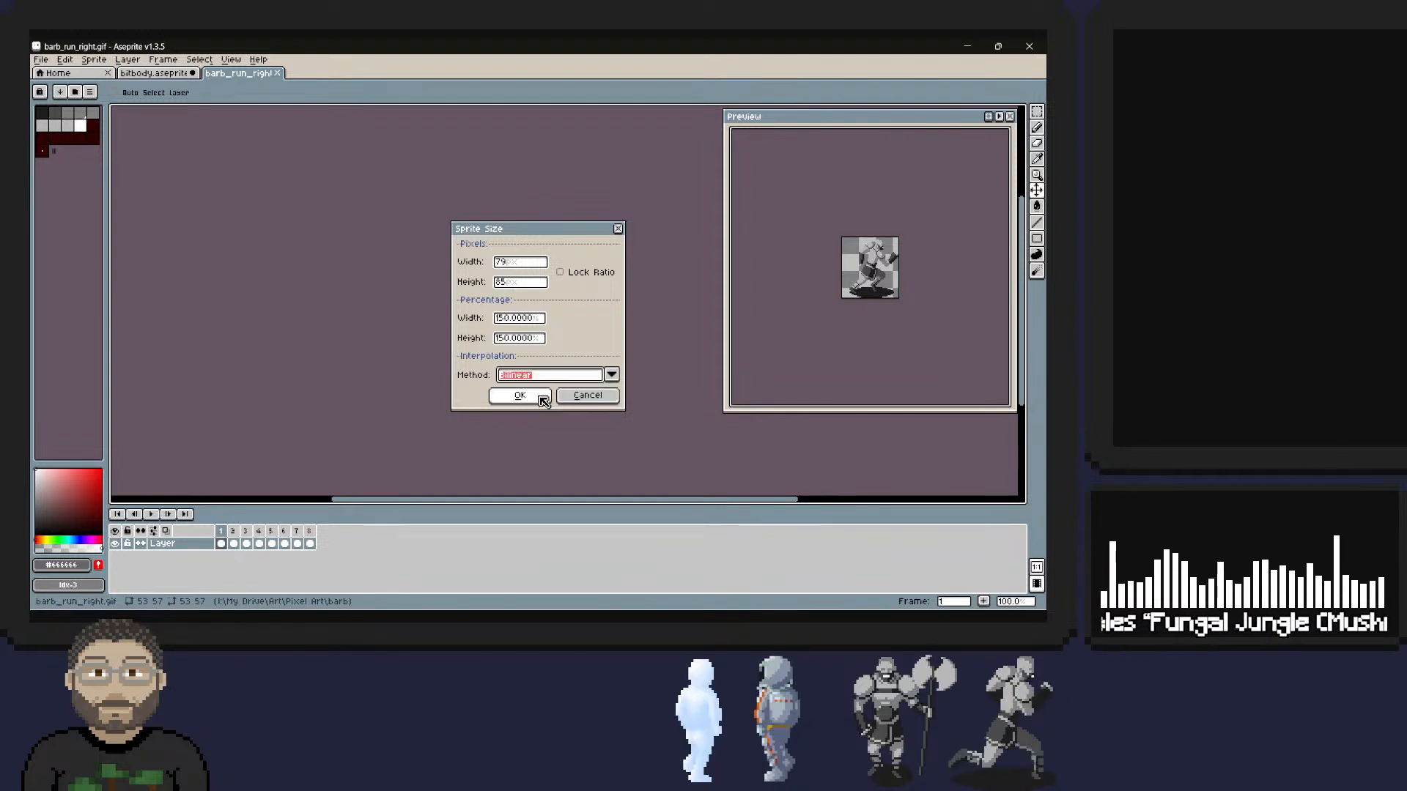
left_click(525, 396)
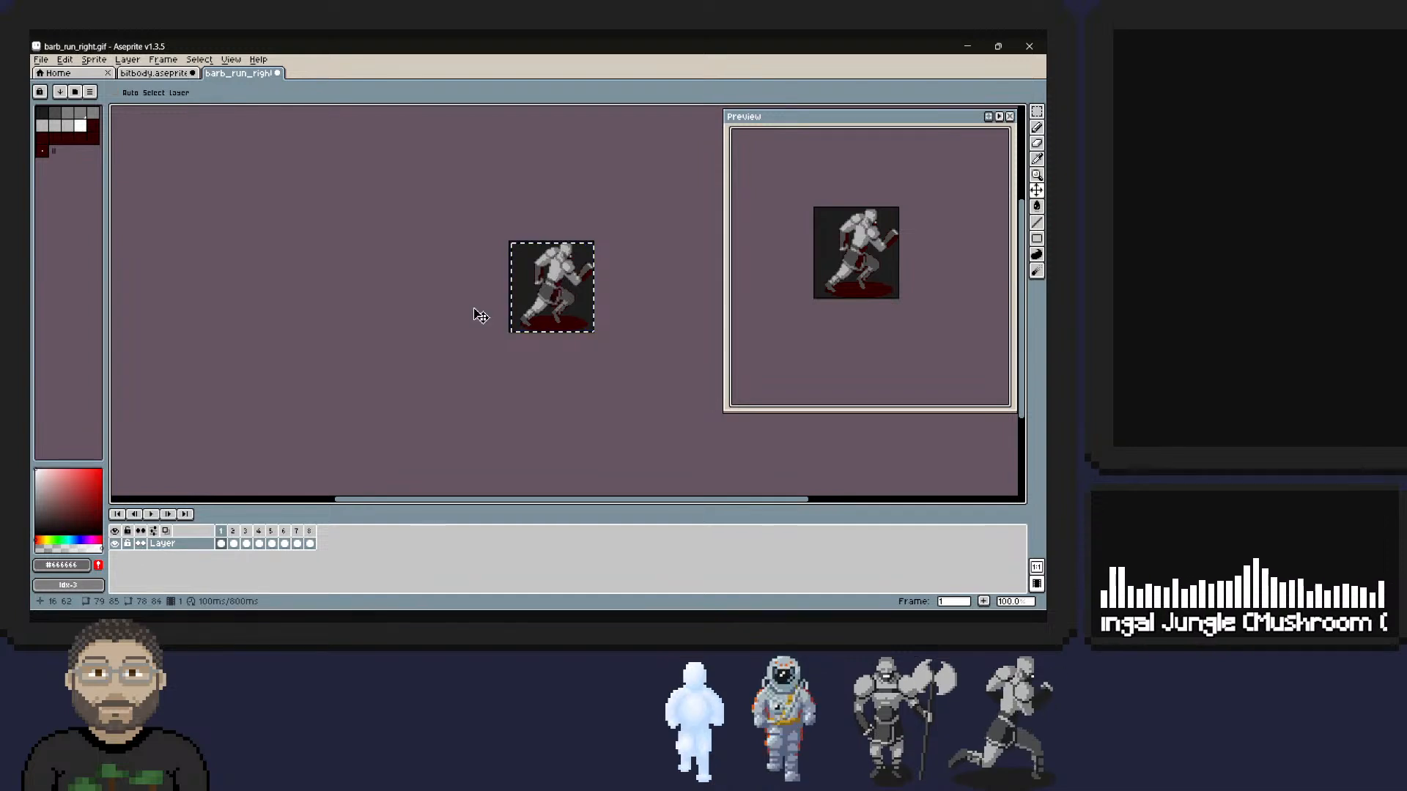
key("ctrl+z")
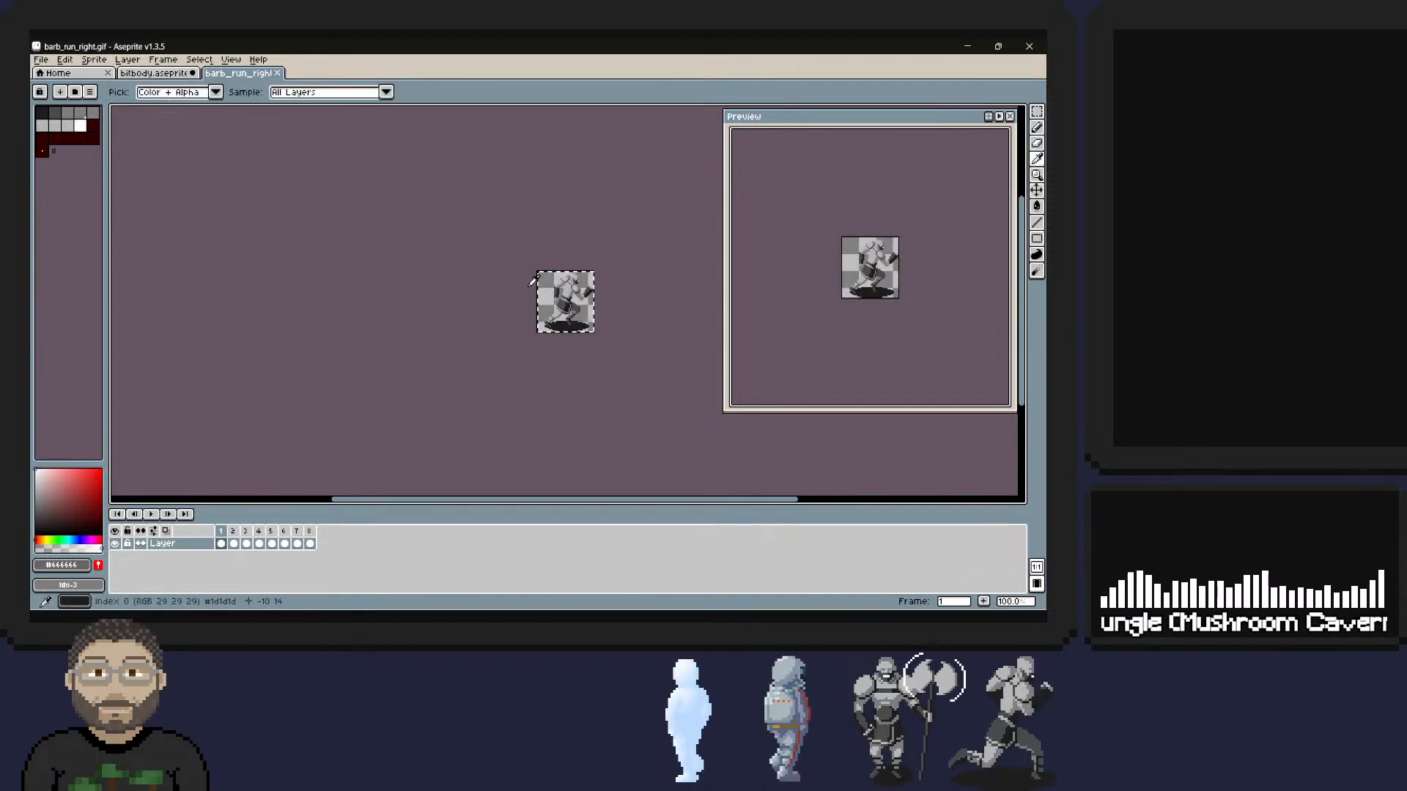
Sample the background colour of the barbarian sprite with the Eyedropper to examine its value.
key("i")
left_click(554, 287)
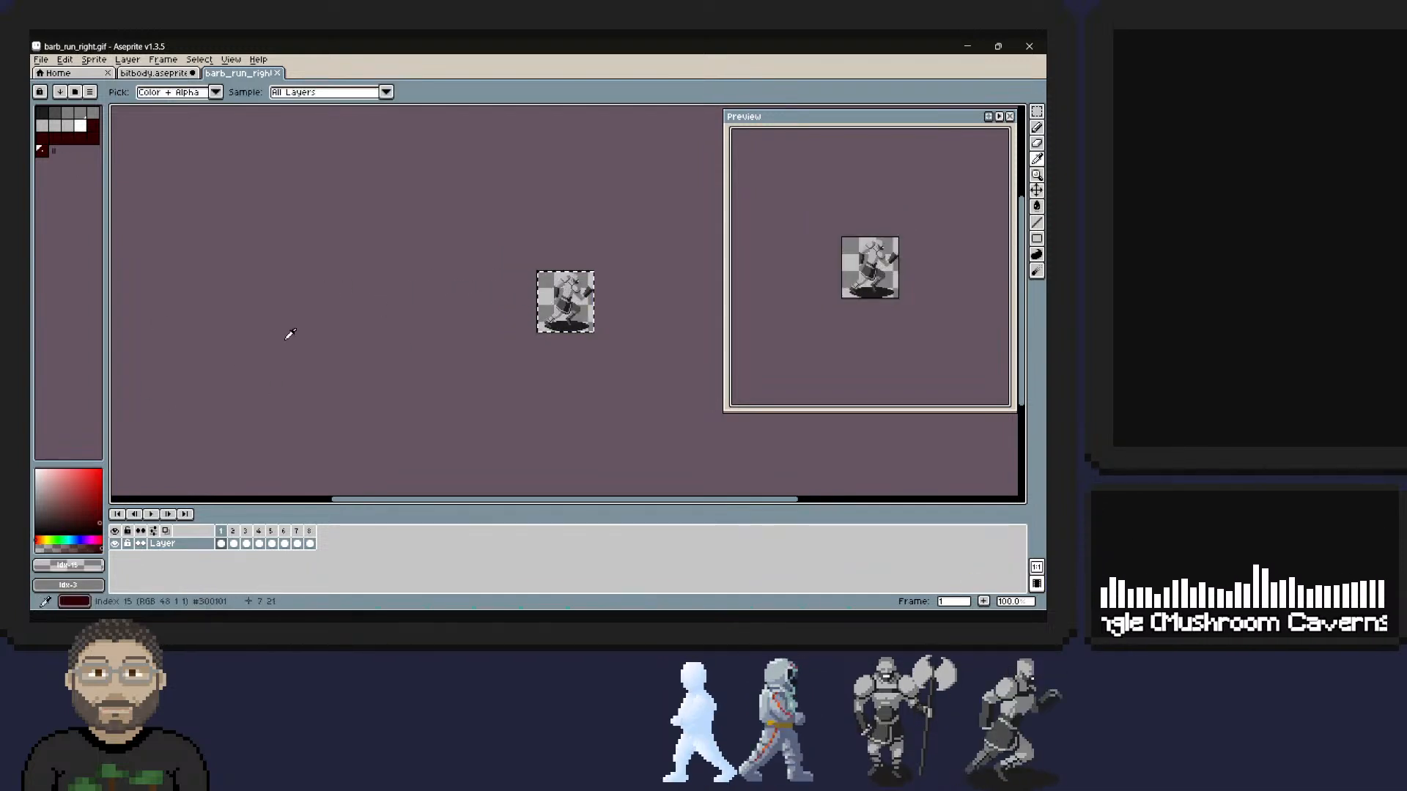
left_click(98, 569)
left_click(49, 207)
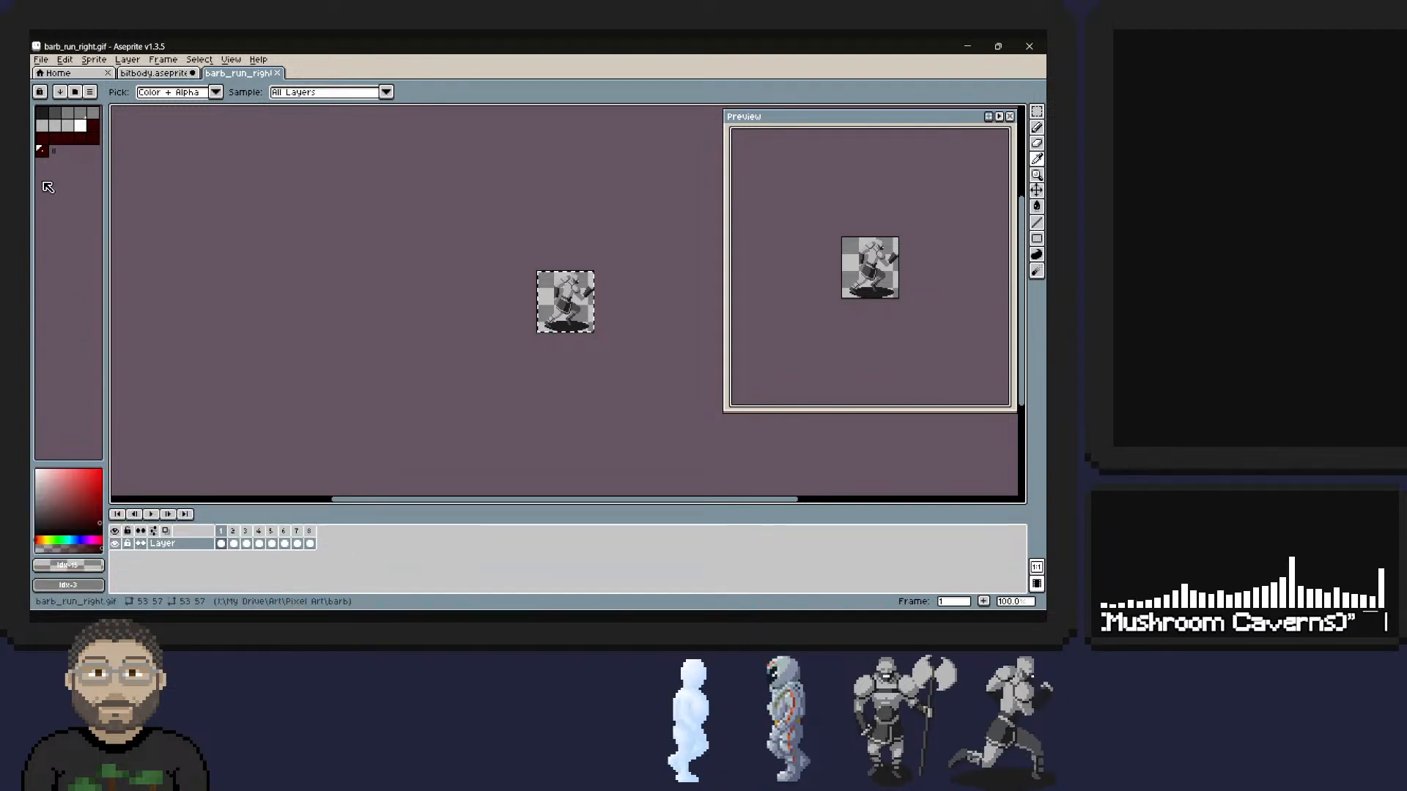
key("v")
key("i")
key("v")
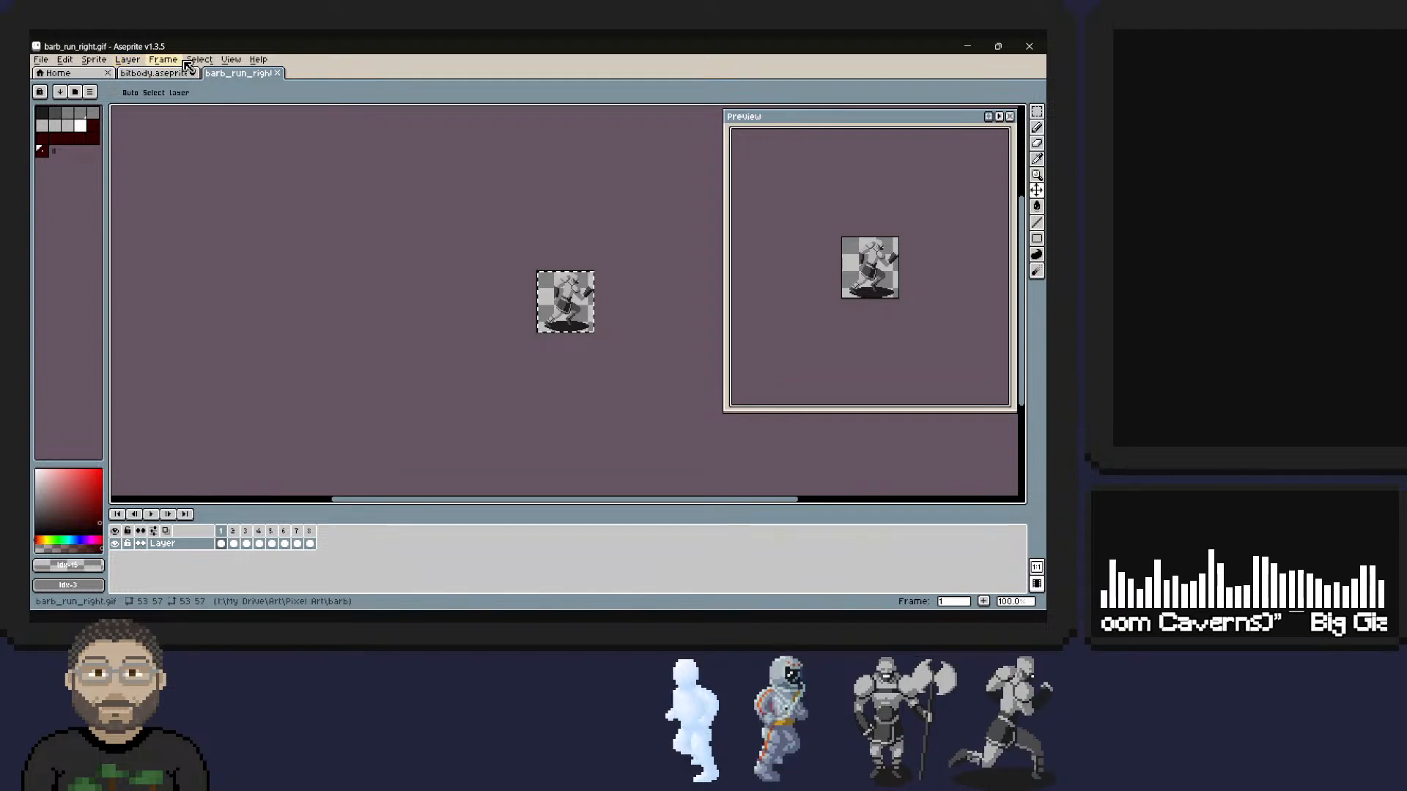
Convert the barbarian run sprite's colour mode from Indexed to RGB Color.
left_click(94, 62)
mouse_move(132, 88)
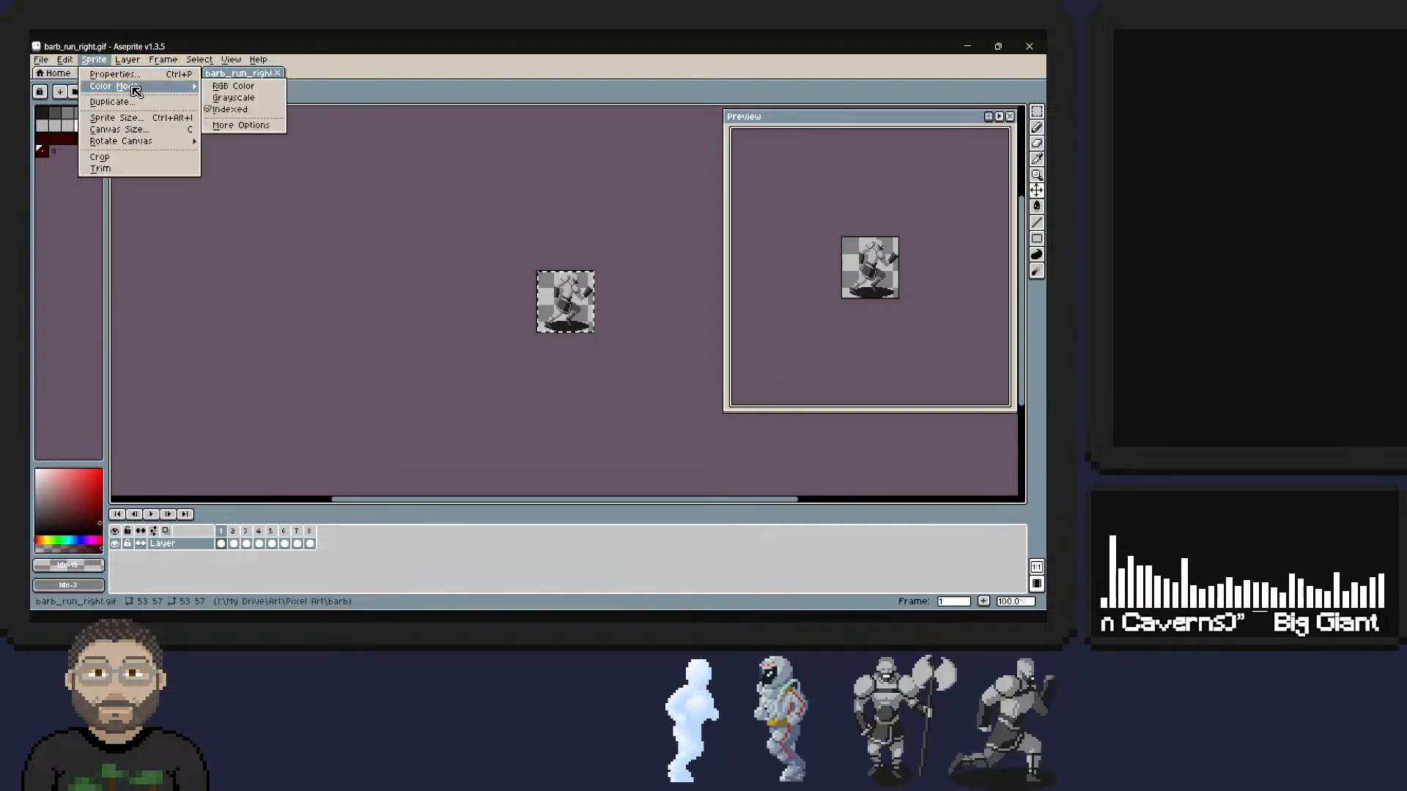
left_click(242, 102)
Select the whole barbarian image and scale the sprite to 150% width and height with Bilinear interpolation.
key("ctrl+c")
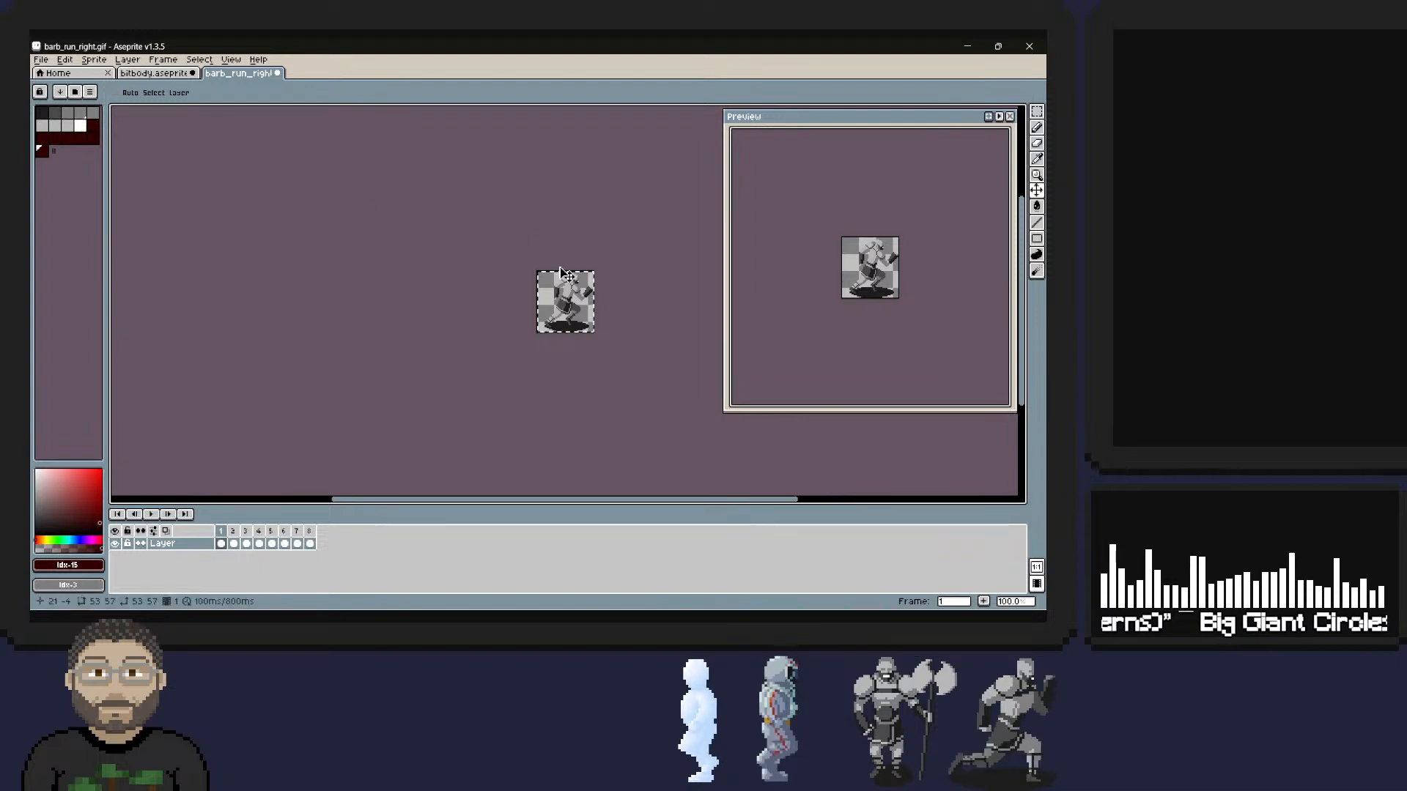
key("ctrl+c")
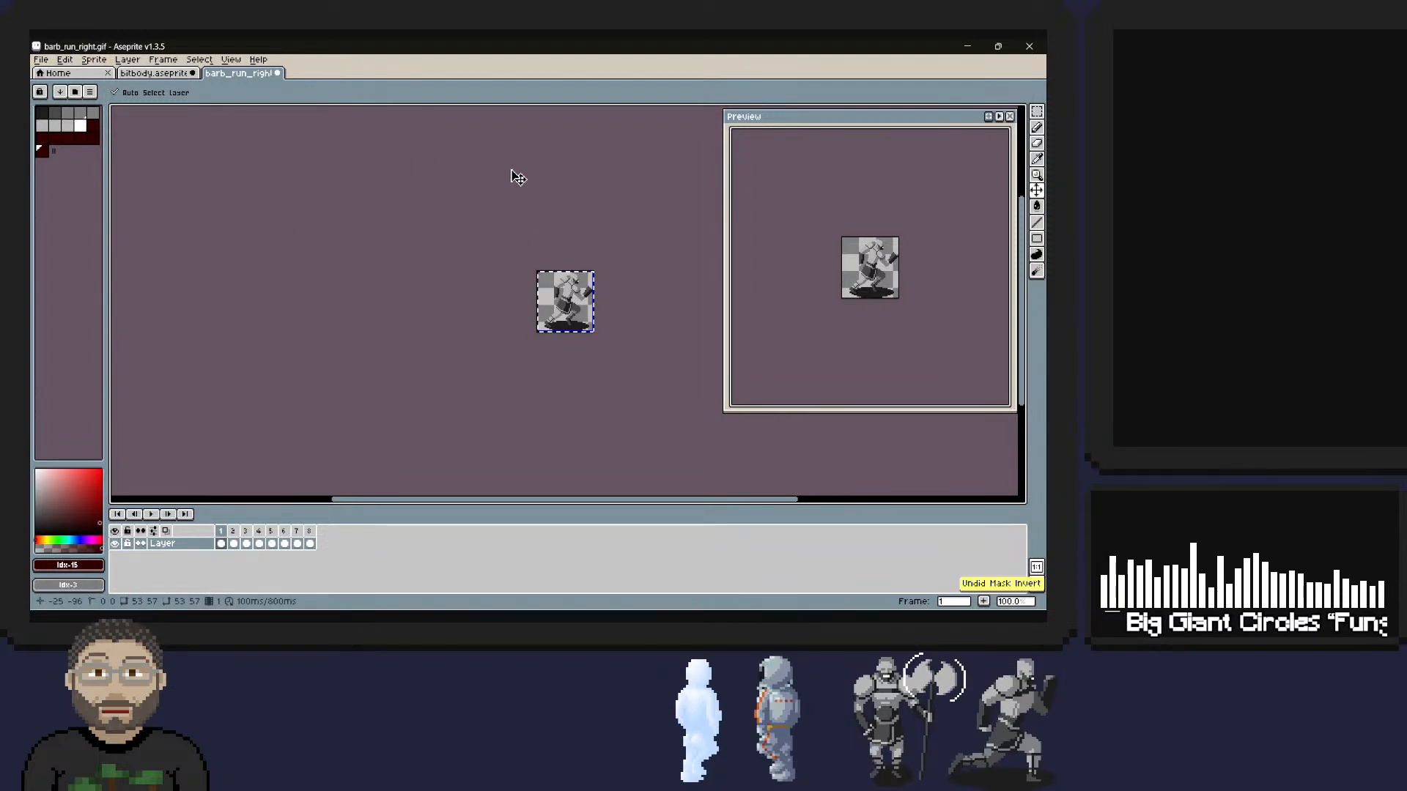
key("ctrl+a")
left_click(65, 59)
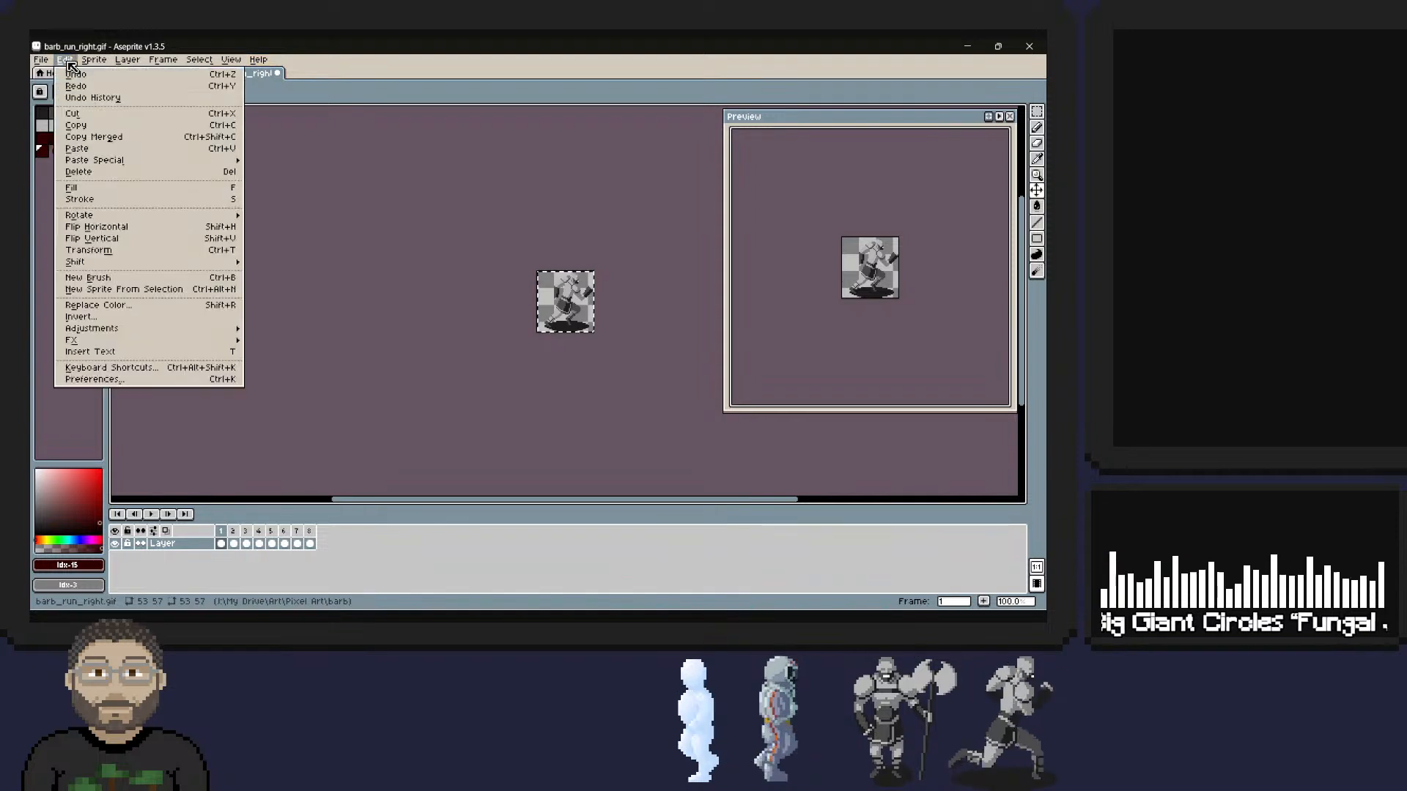
mouse_move(98, 63)
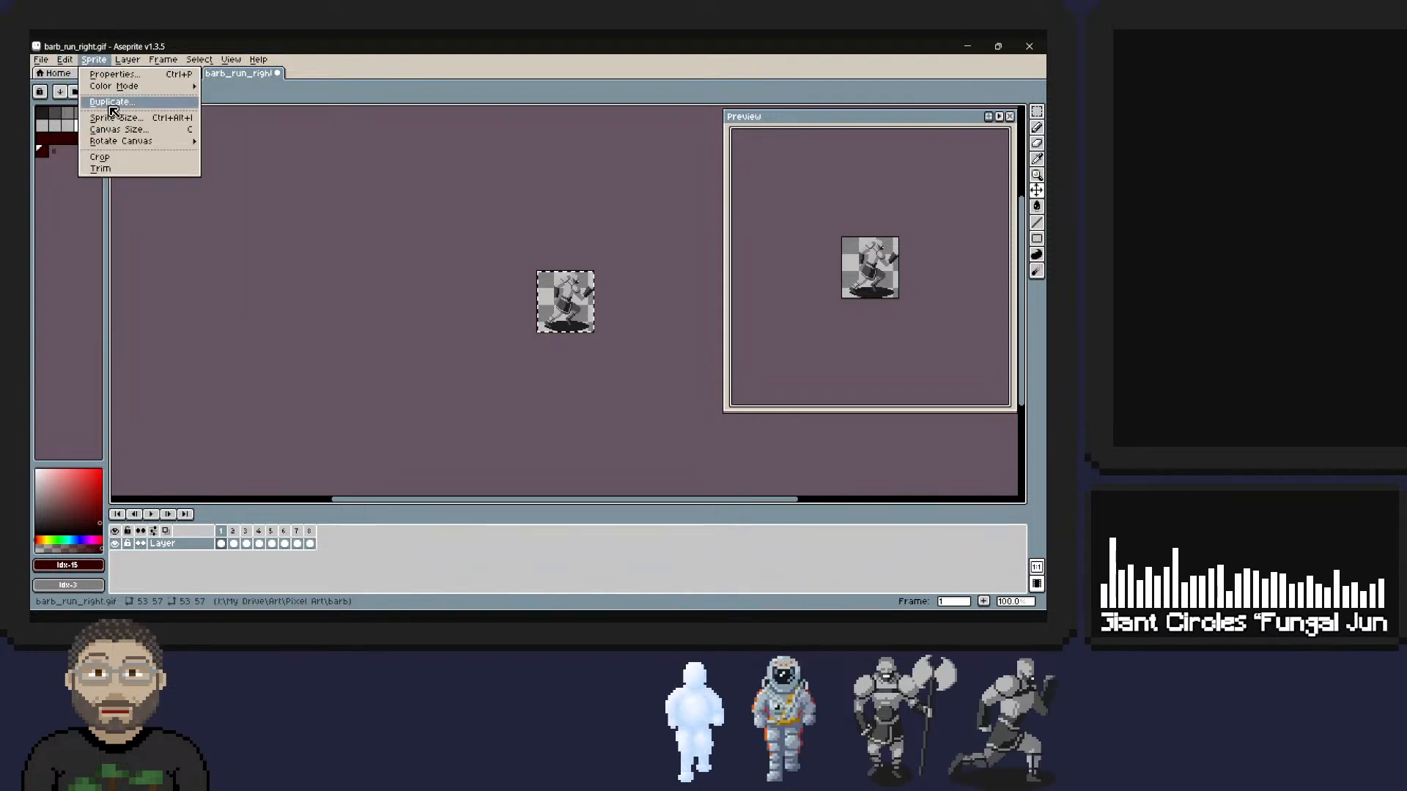
left_click(113, 117)
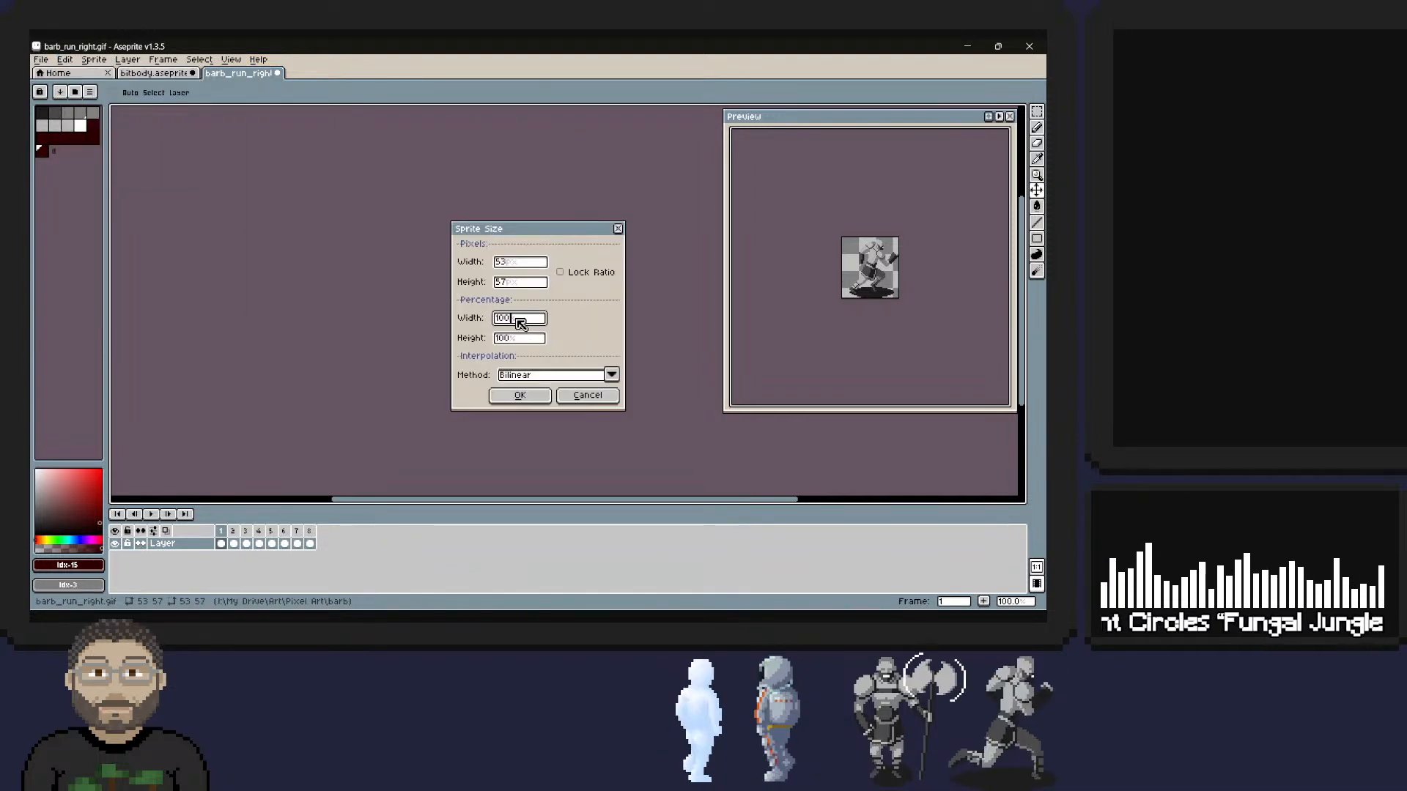
left_click(511, 321)
type("150")
key("Tab")
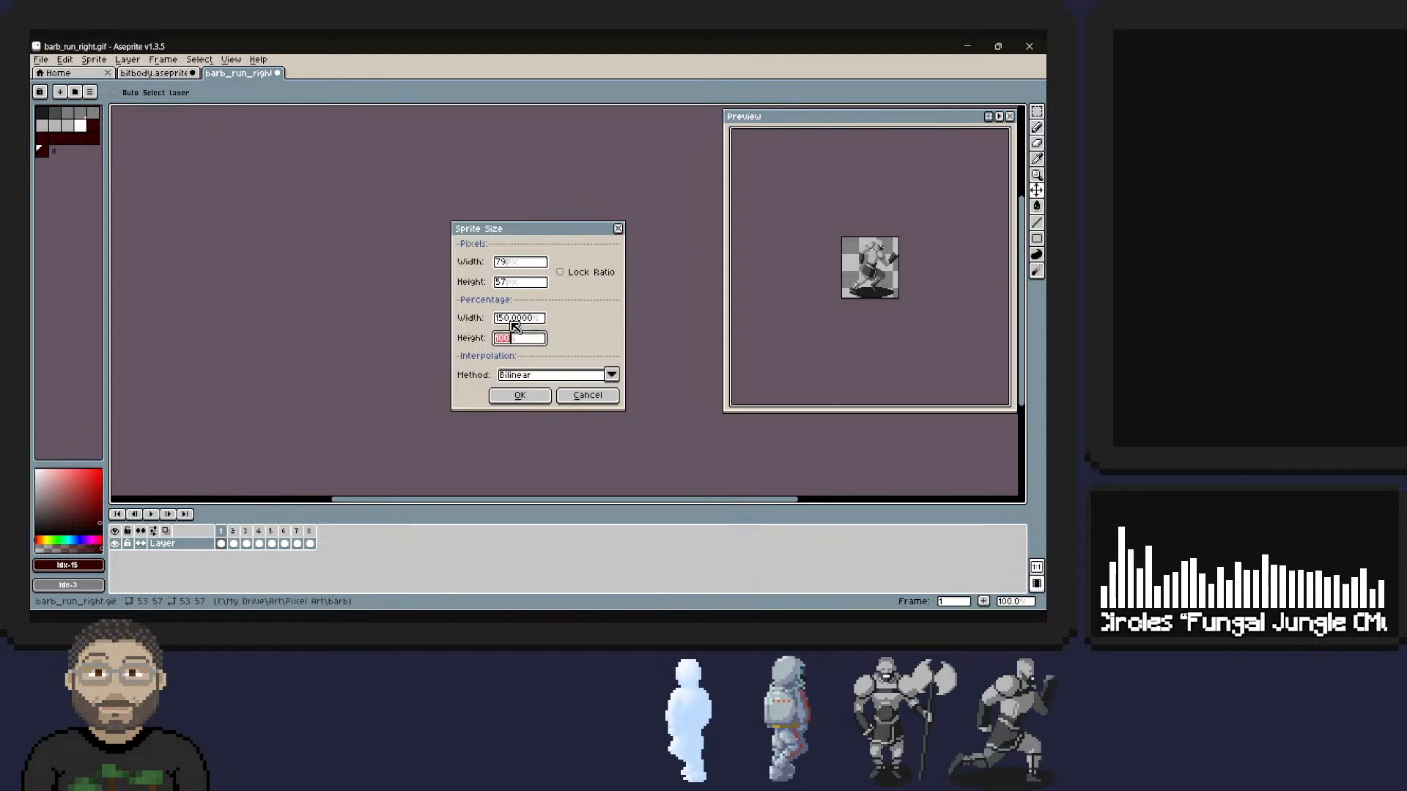
type("150")
key("Tab")
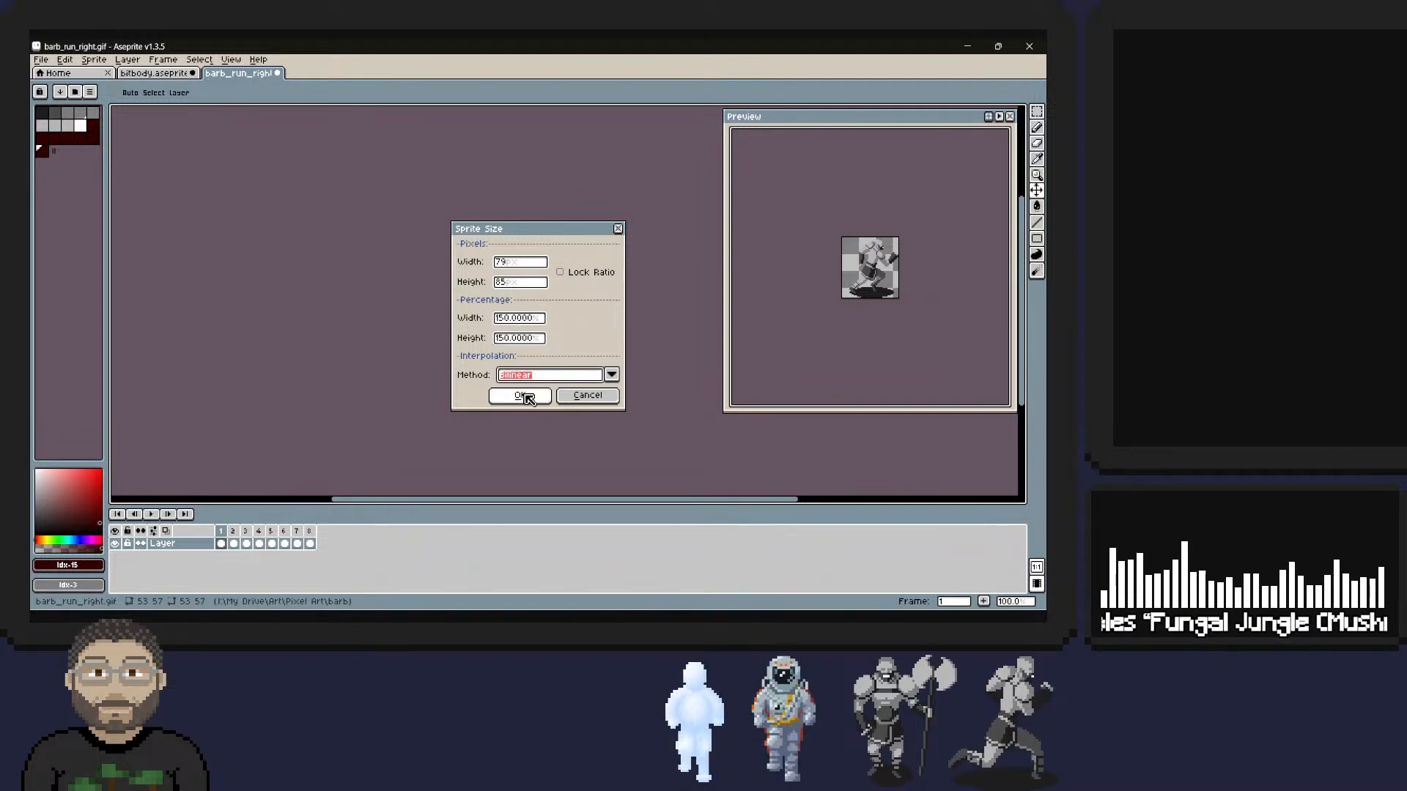
left_click(520, 395)
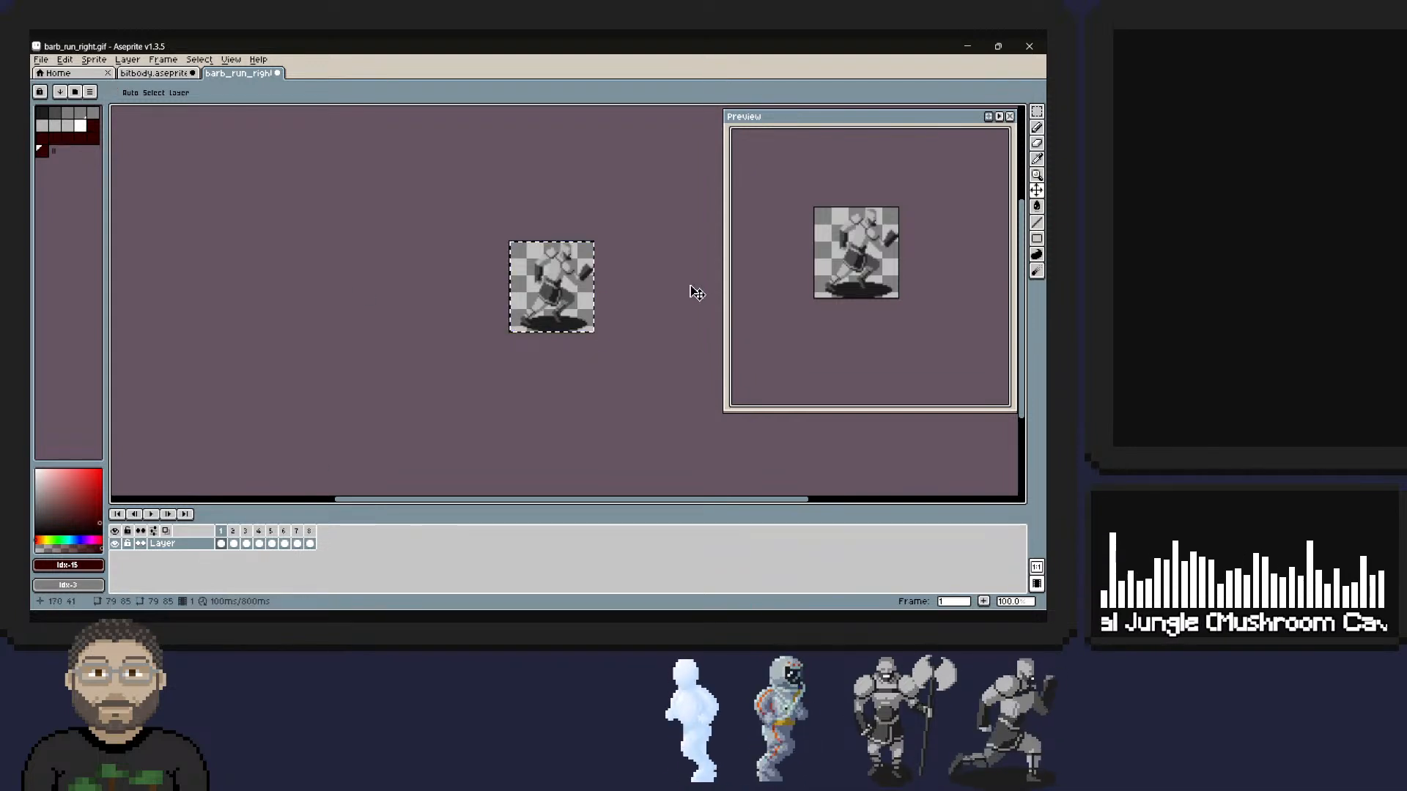
Paste the enlarged barbarian into Layer 2 at frame 12 of the bitbody sprite and move it down over the robot.
left_click(155, 73)
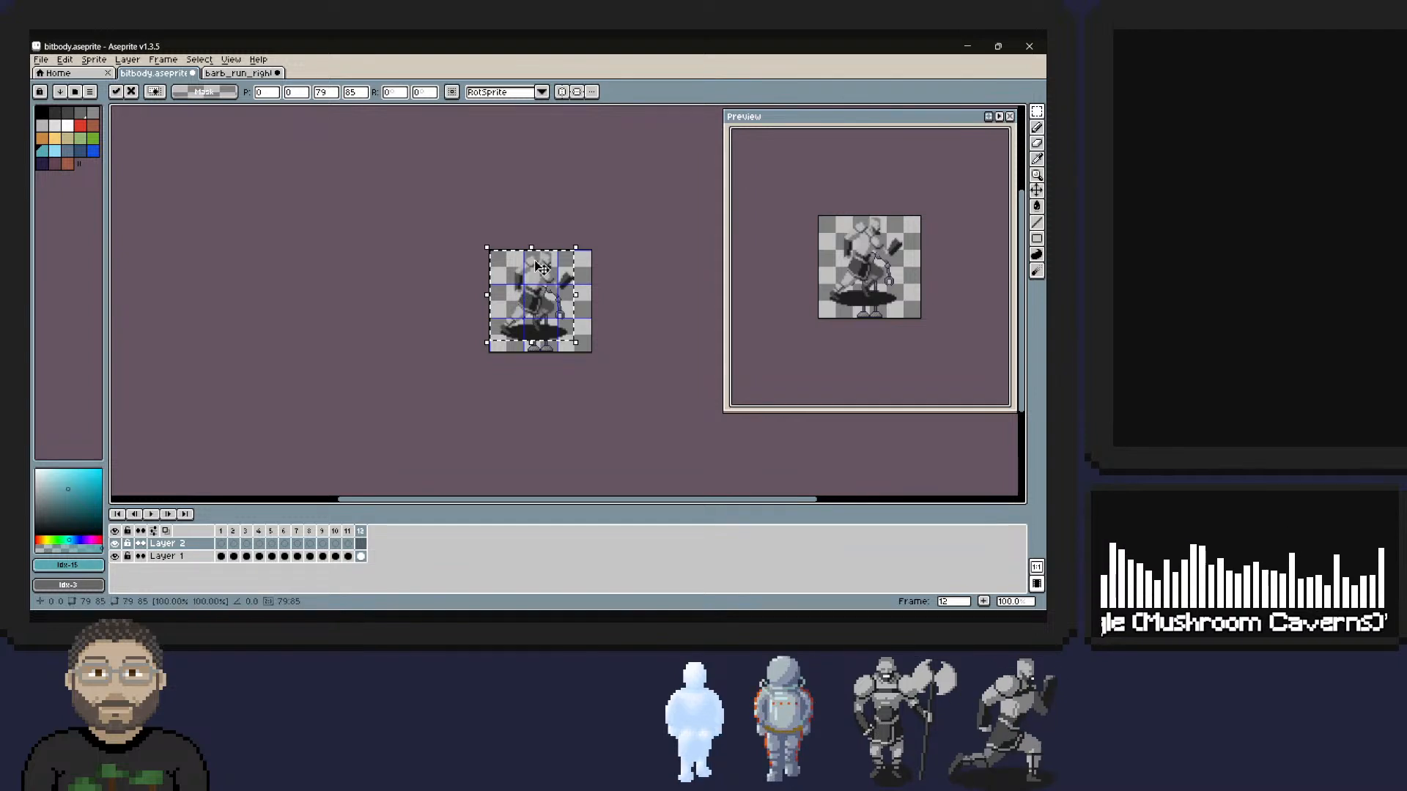
left_click_drag(537, 300, 544, 312)
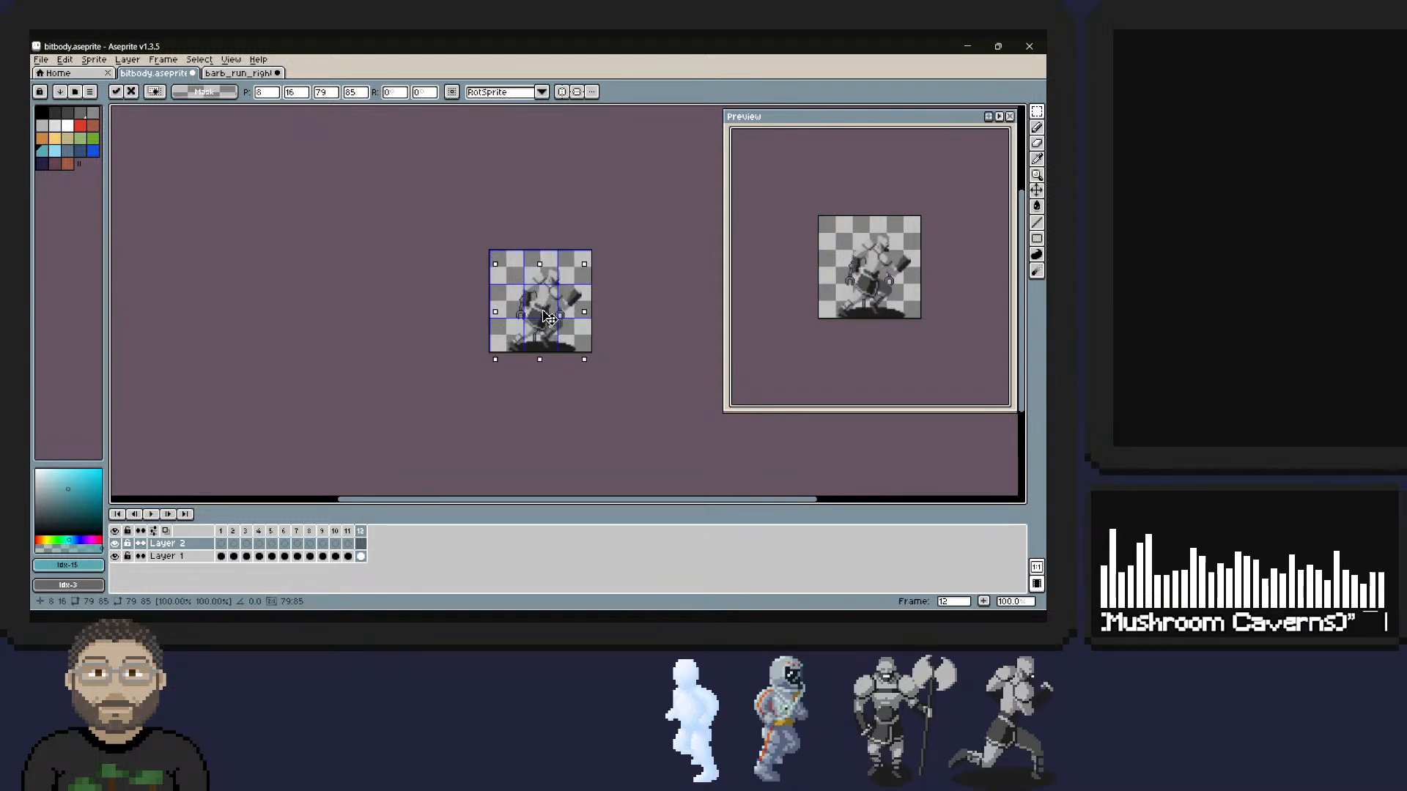
key("ctrl+z")
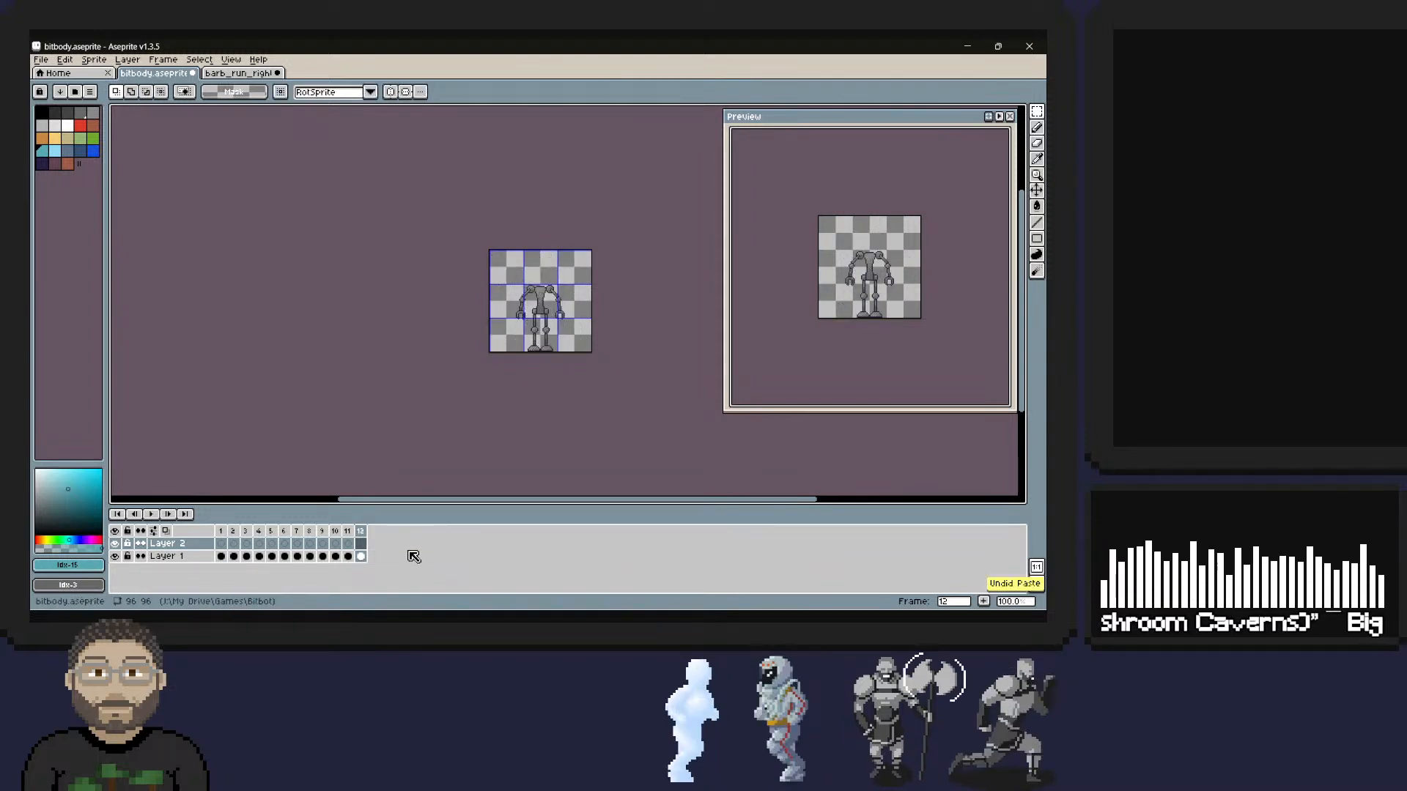
key("ctrl+v")
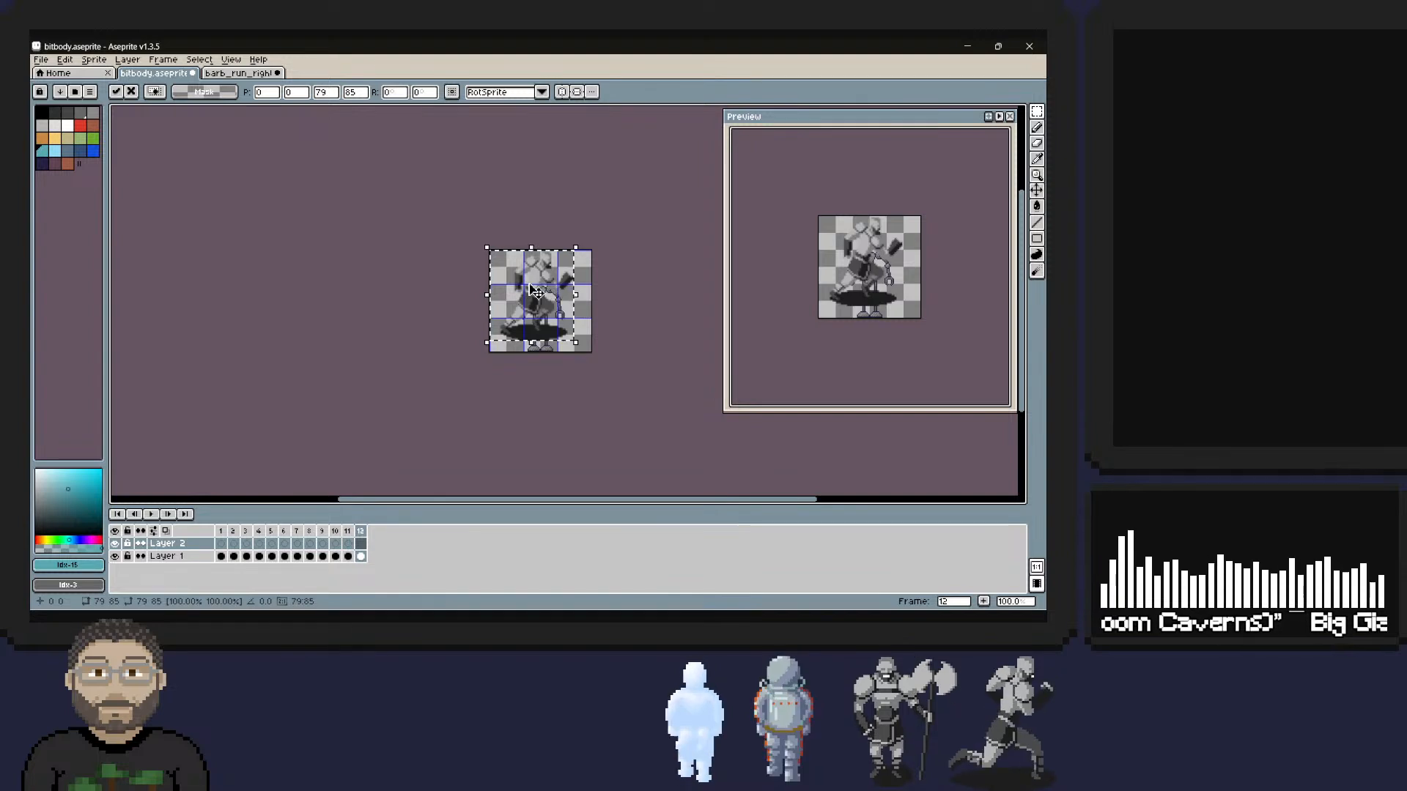
left_click_drag(535, 291, 538, 309)
key("Return")
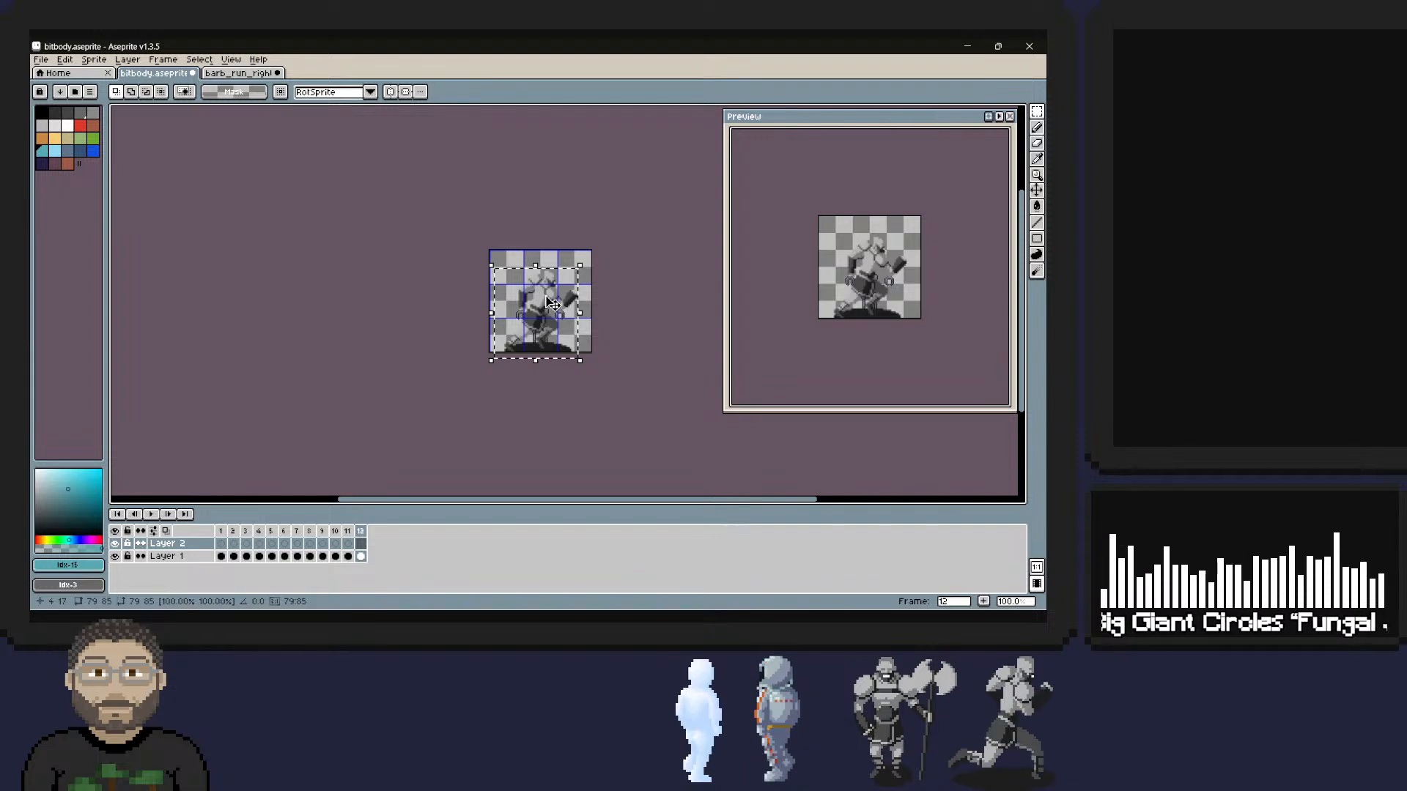
Reposition the pasted barbarian at 0, 17 in frame 12 and clear the selection.
left_click_drag(553, 302, 546, 300)
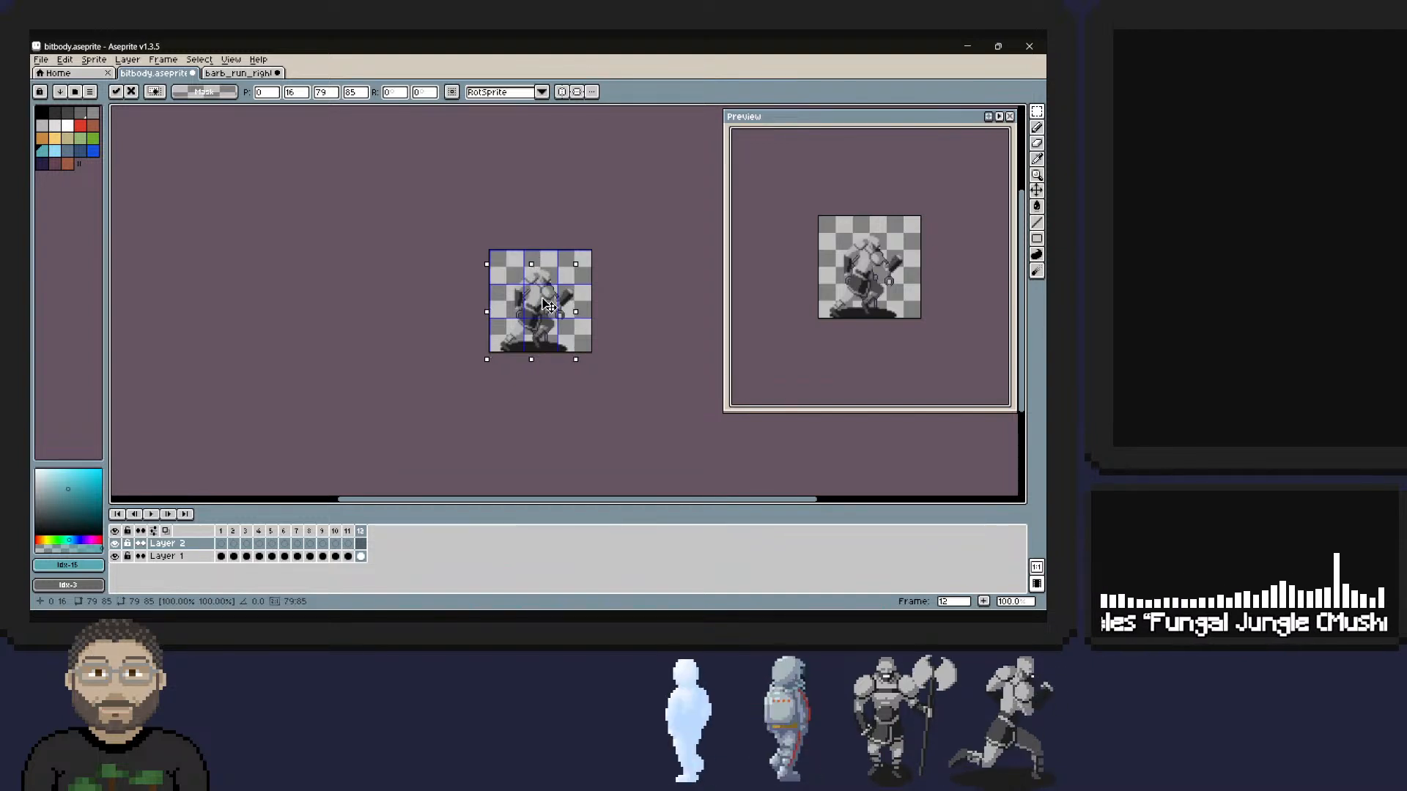
key("Left")
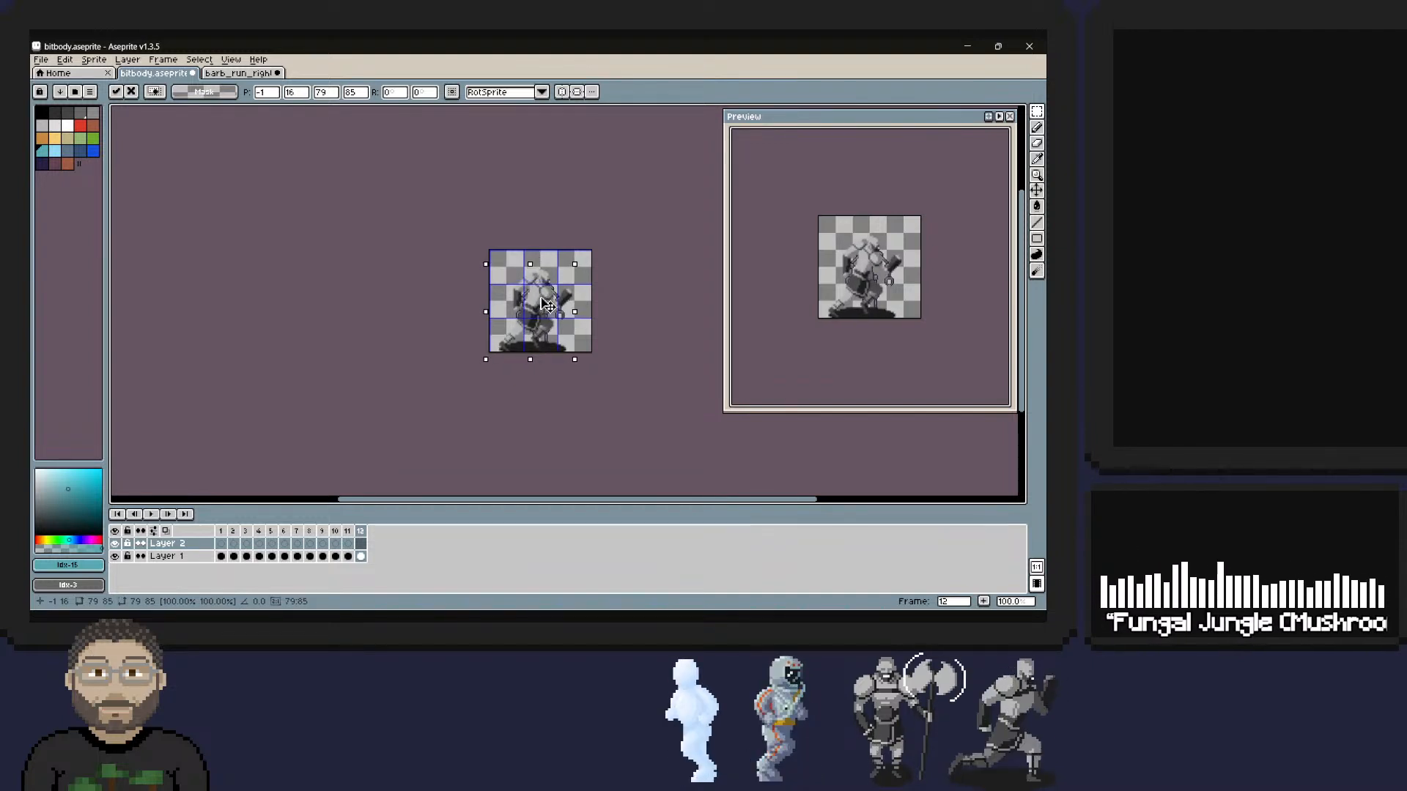
key("Down")
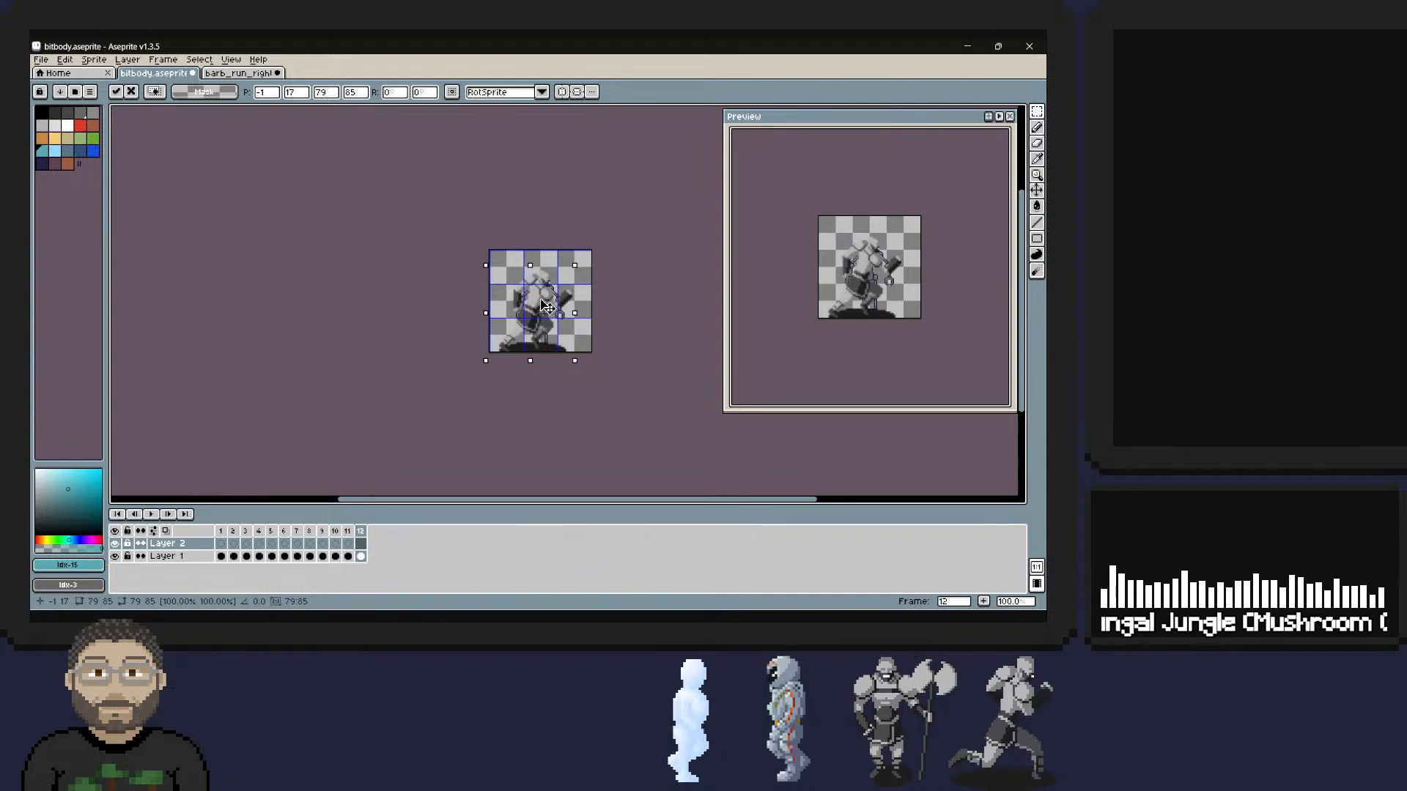
key("Right")
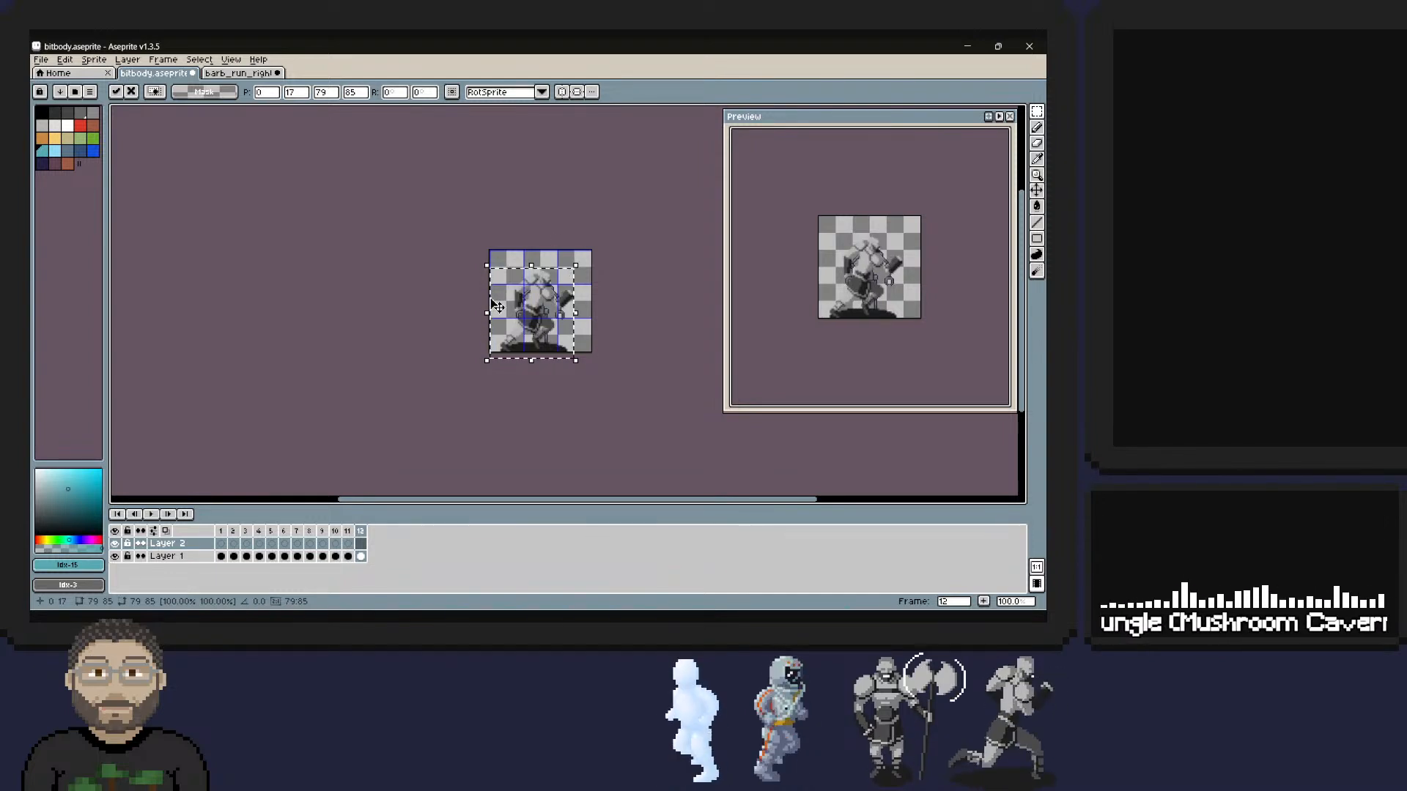
key("Return")
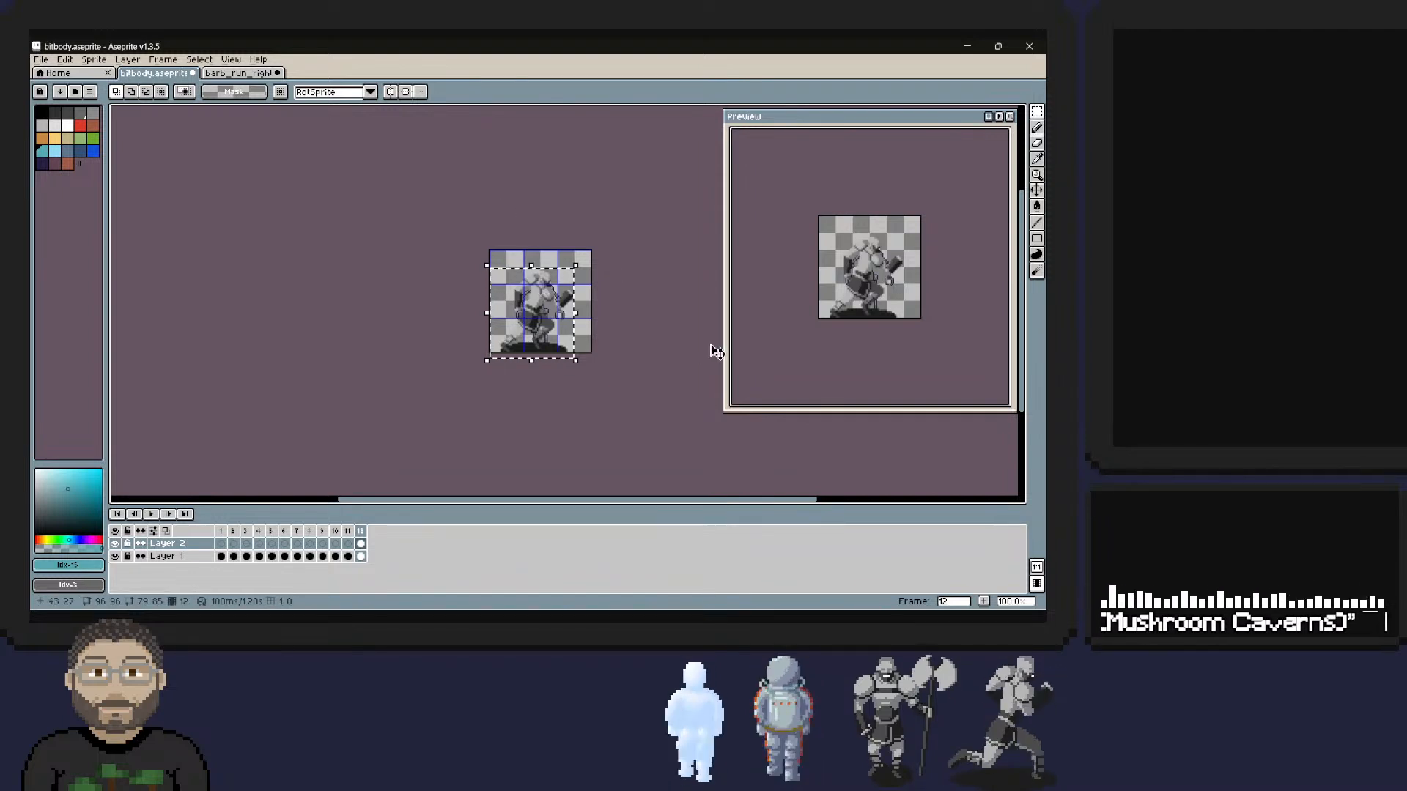
key("ctrl+d")
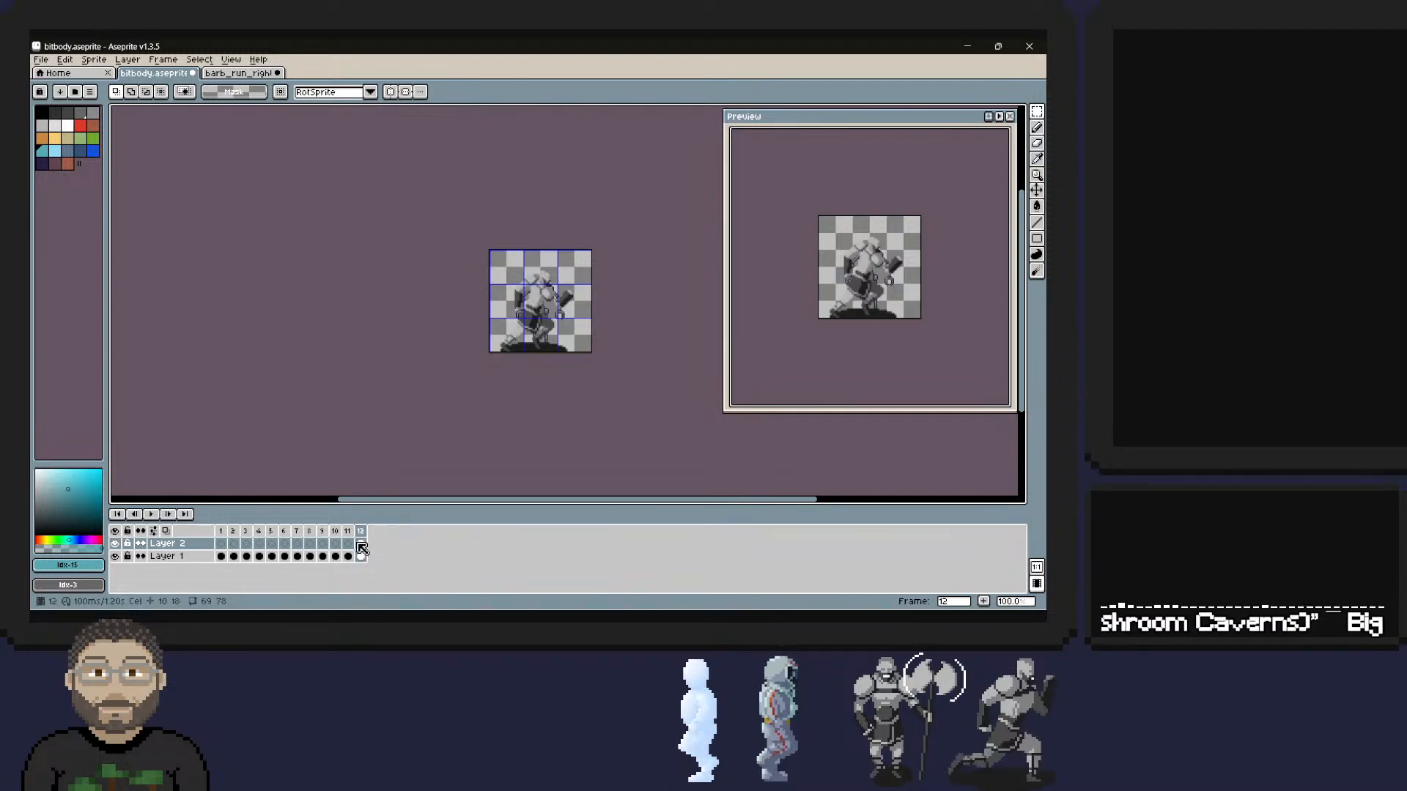
Move Layer 2 with the barbarian reference beneath Layer 1 and save the bitbody sprite.
left_click(186, 558)
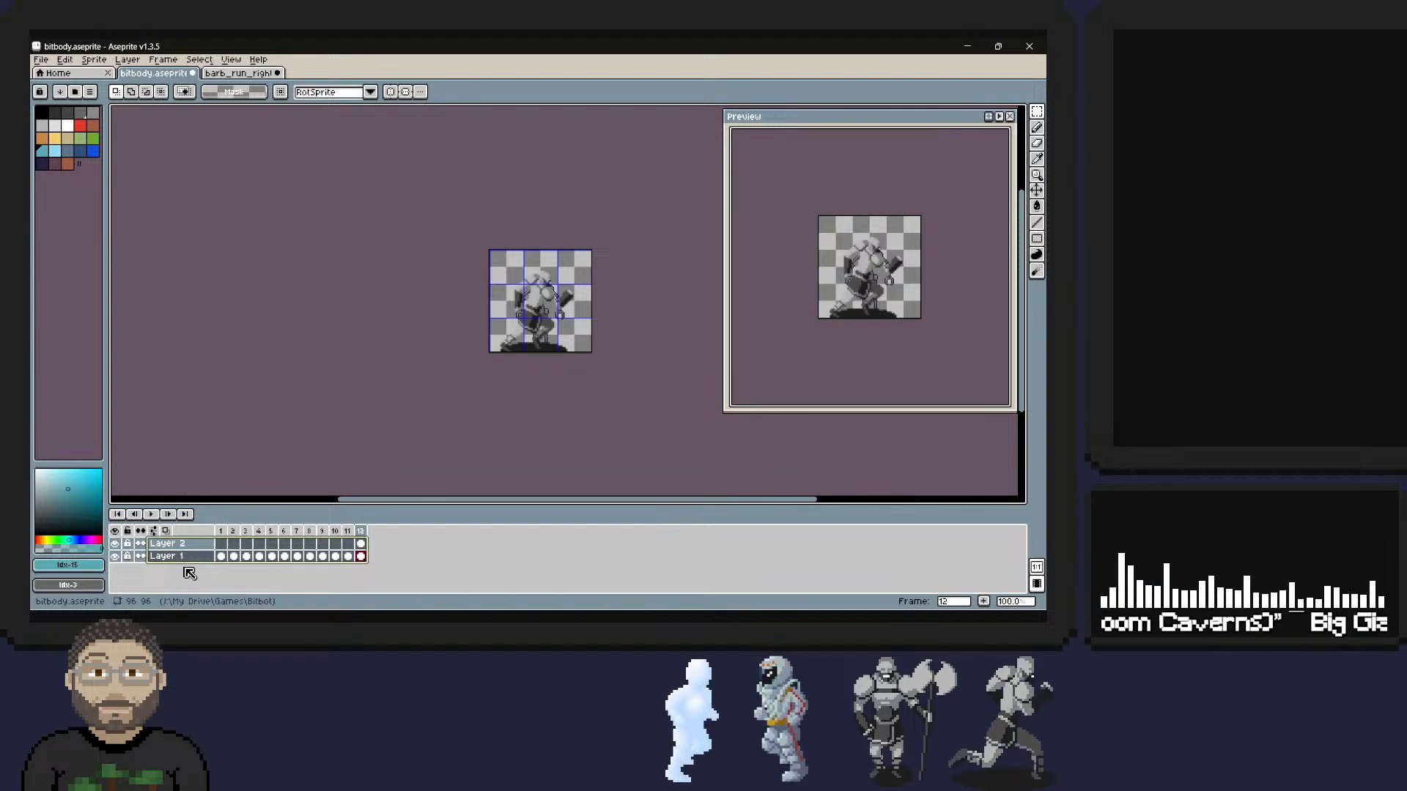
left_click(195, 545)
left_click_drag(212, 546, 213, 560)
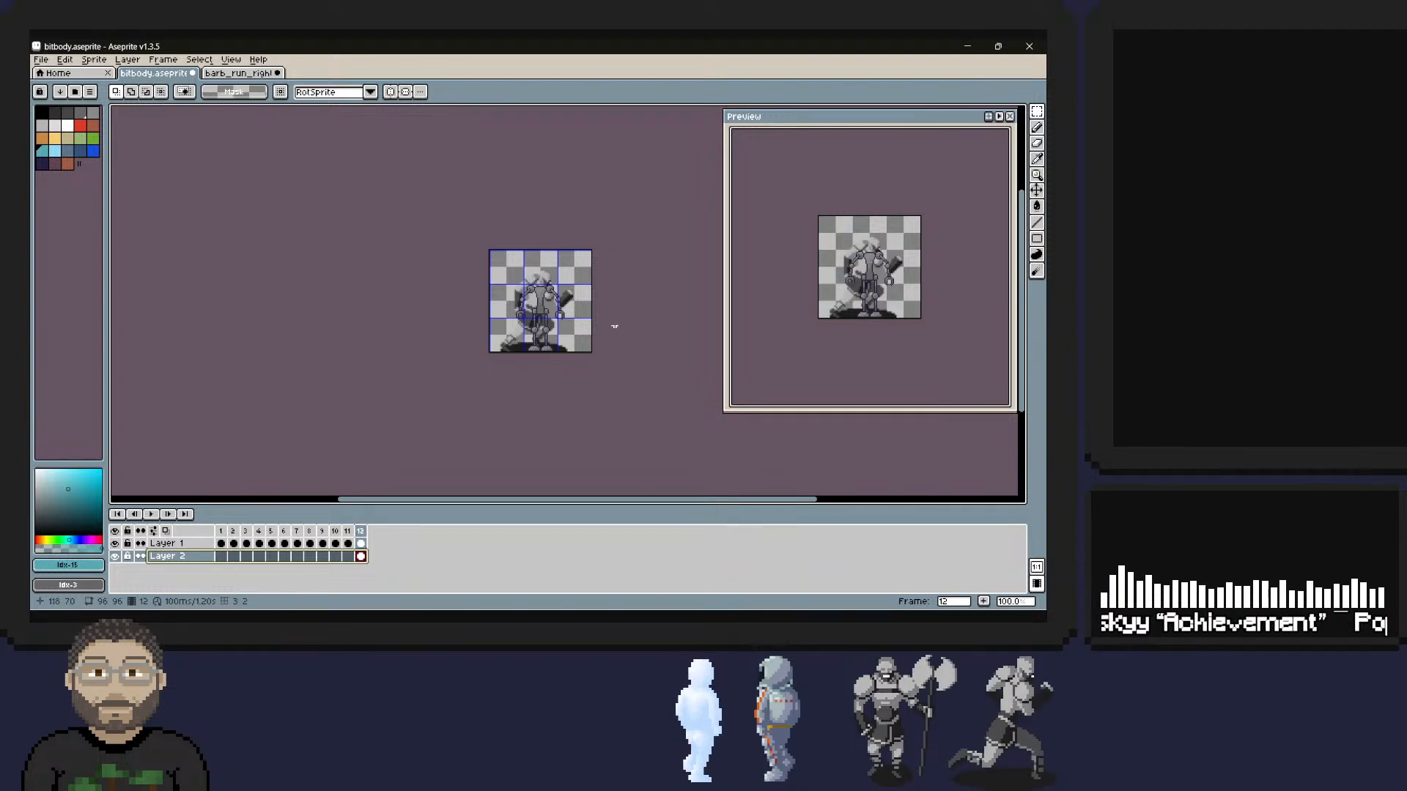
scroll(514, 312, "up", 5)
scroll(519, 310, "down", 4)
scroll(481, 297, "down", 2, "shift")
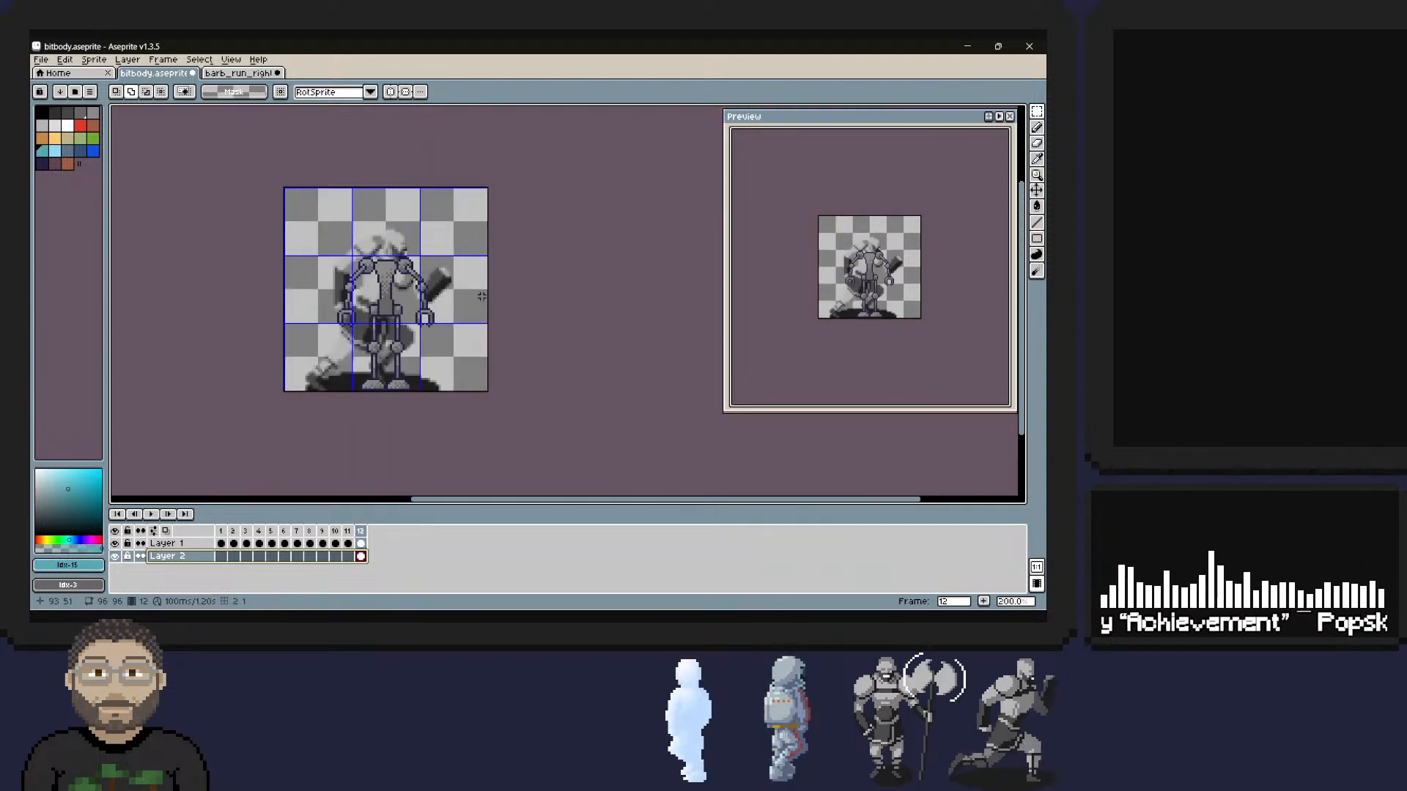
scroll(433, 293, "up", 4)
scroll(433, 293, "down", 3)
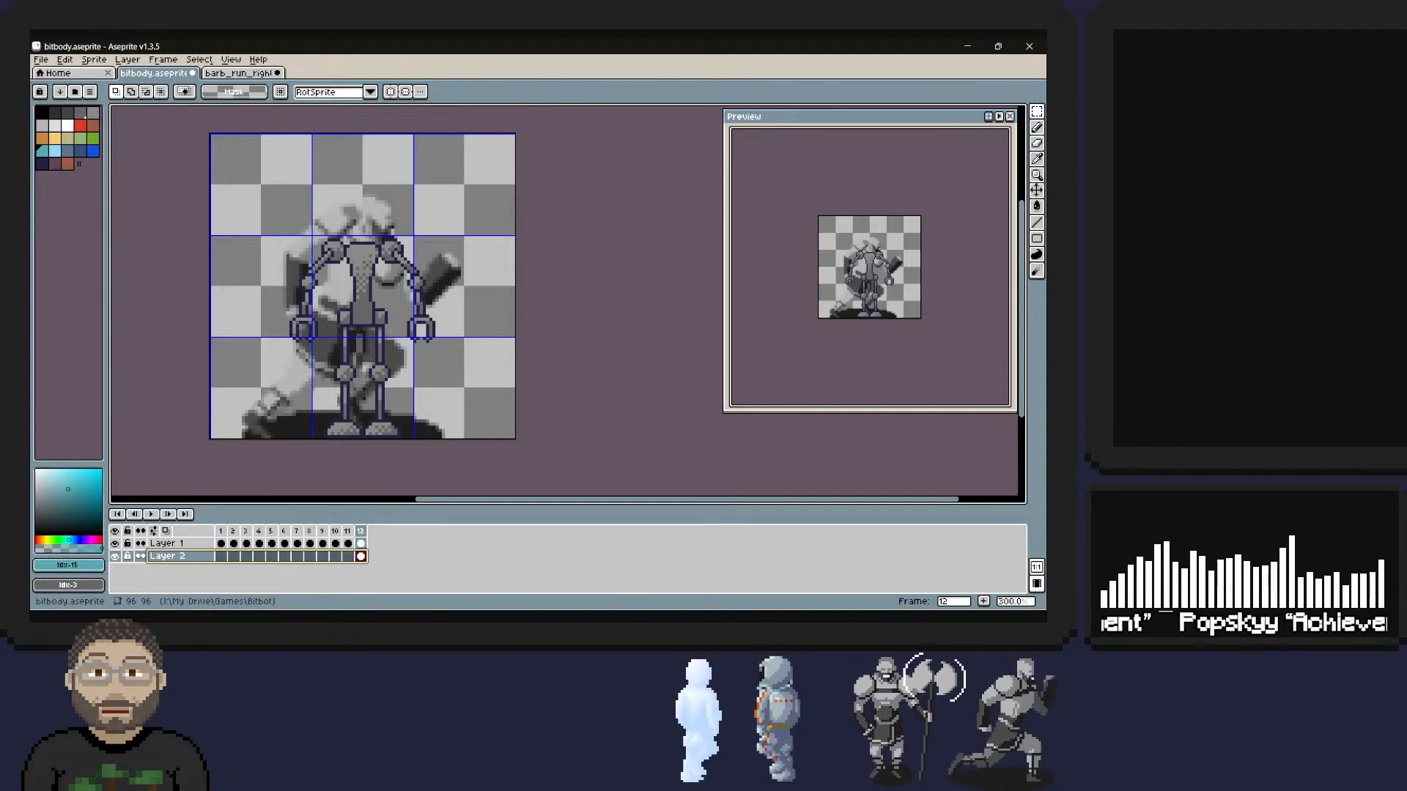
key("ctrl+s")
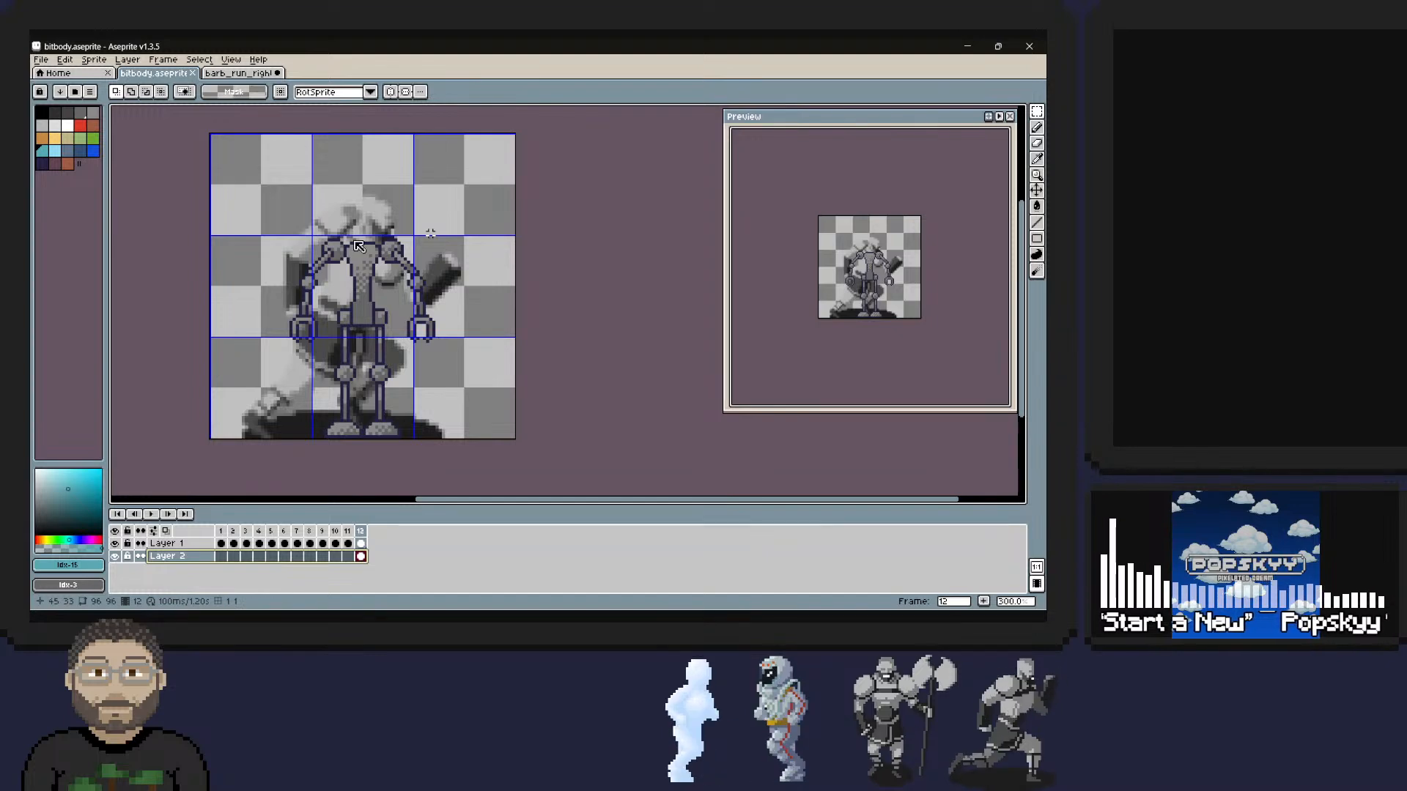
Set the foreground to the dark blue outline colour, palette index 20, and choose the Ellipse tool.
left_click(1037, 128)
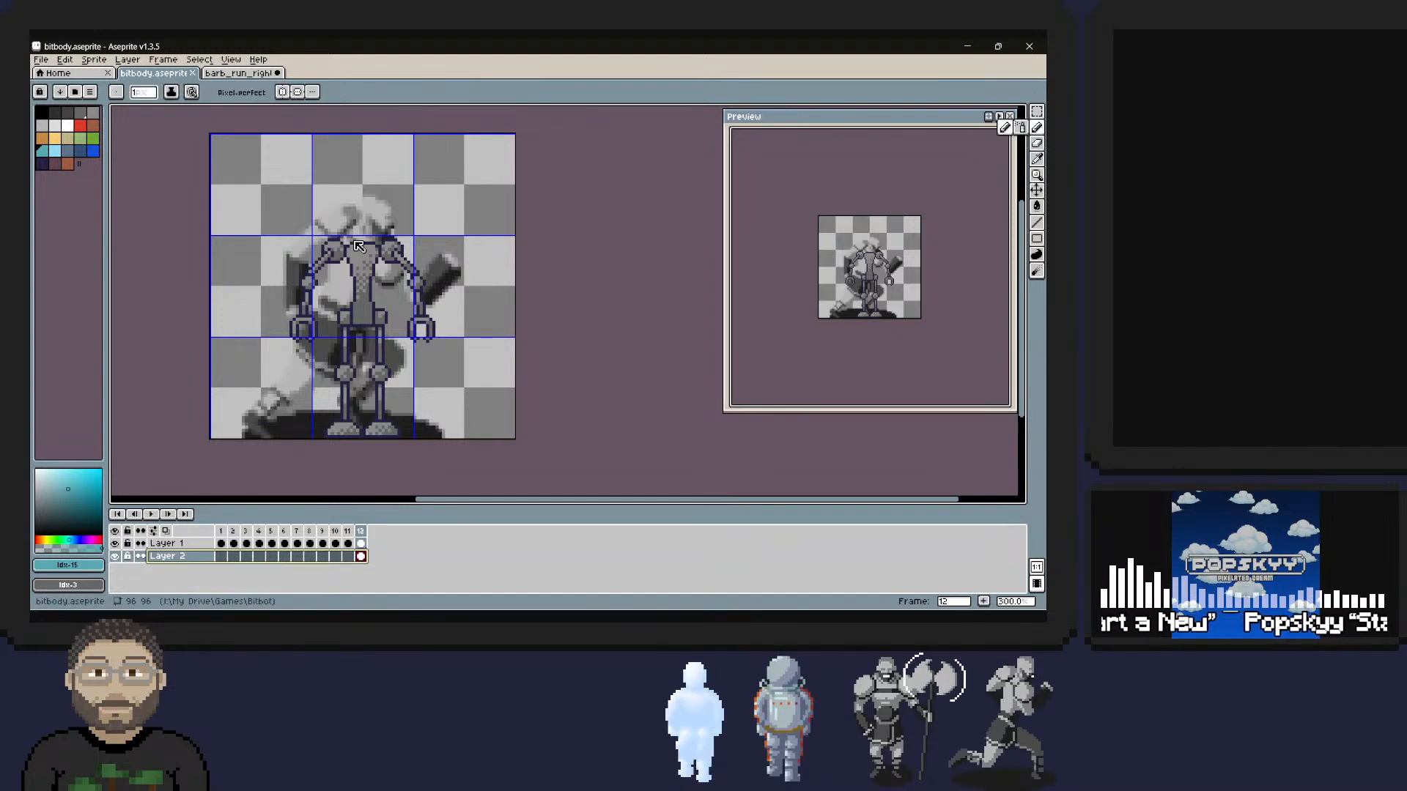
left_click(359, 246, "alt")
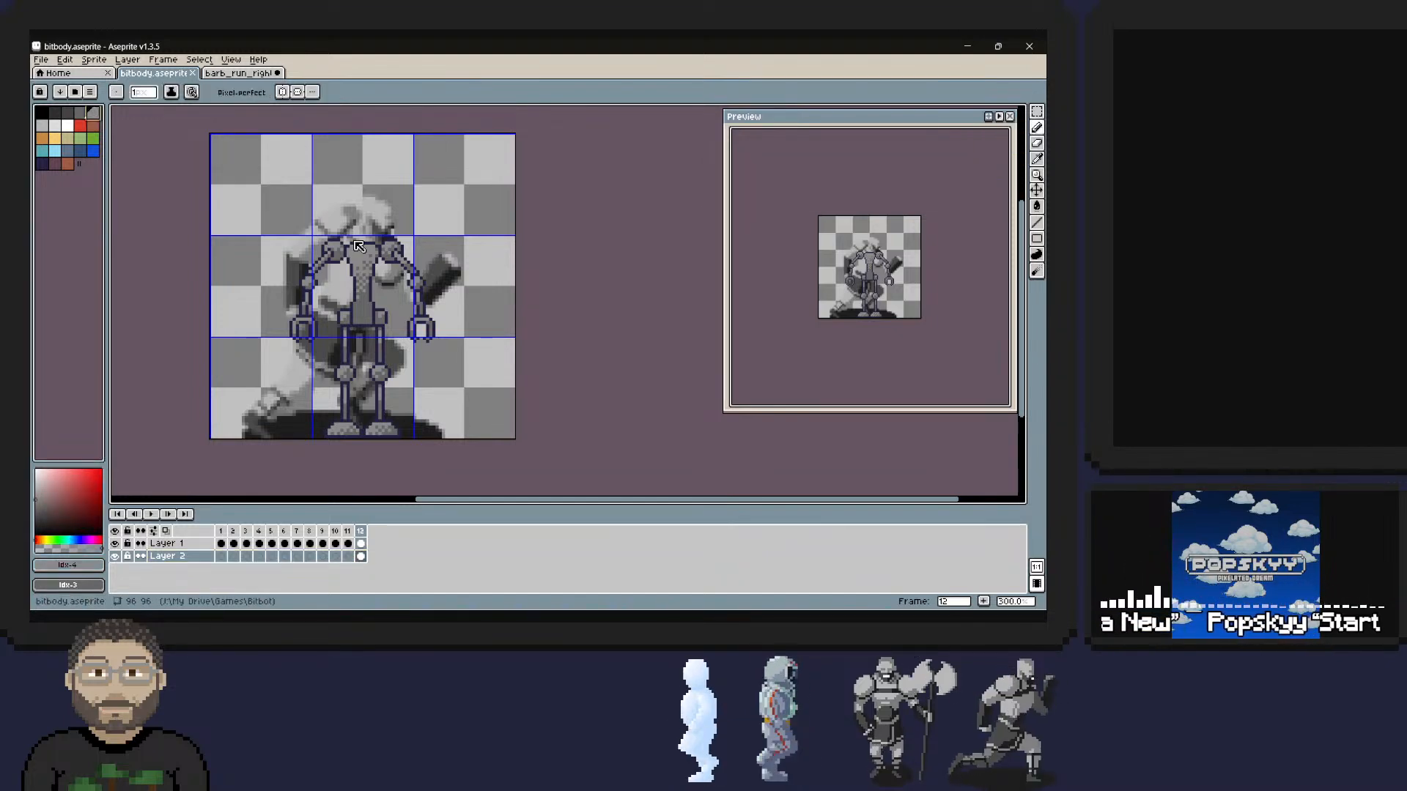
left_click(359, 245, "alt")
key("z")
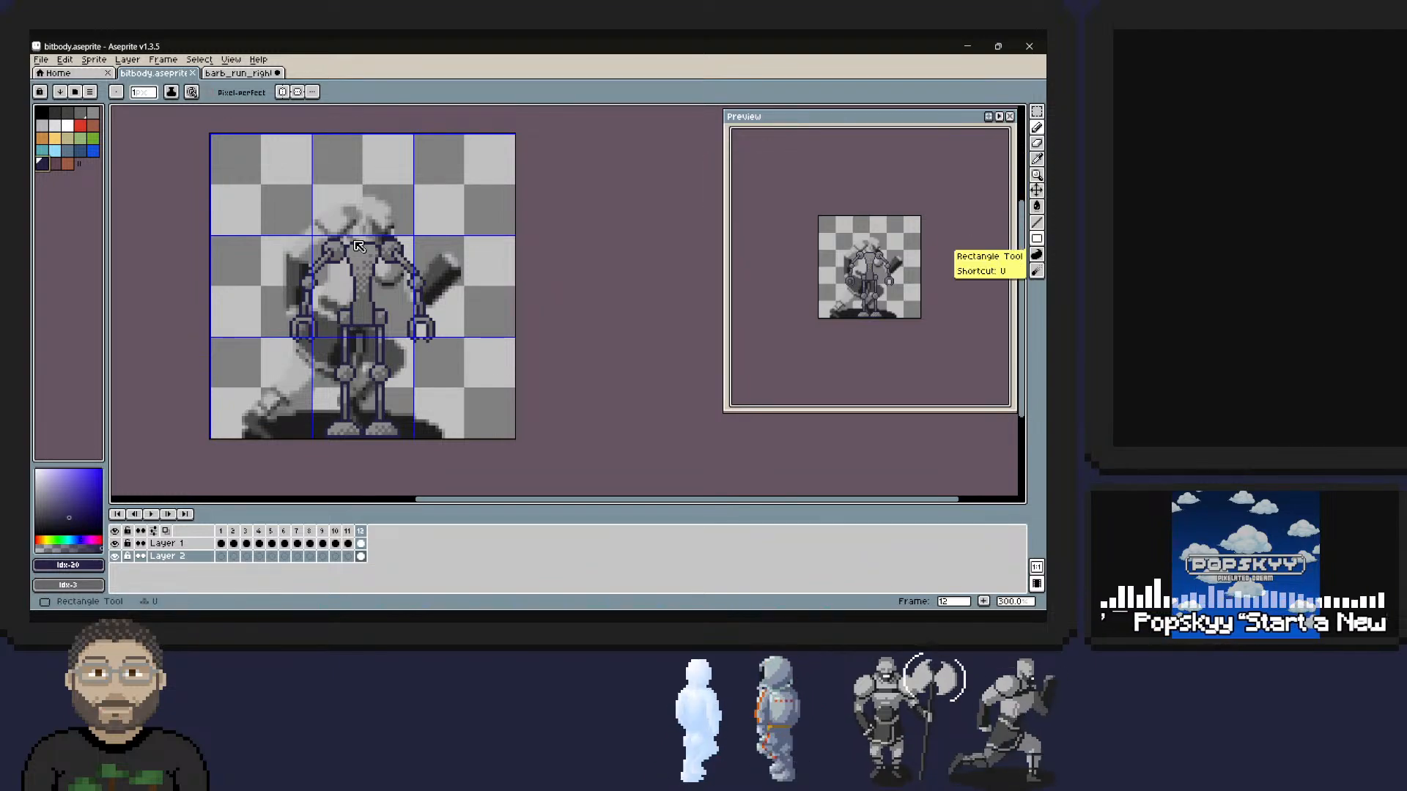
left_click(1036, 238)
left_click(1004, 238)
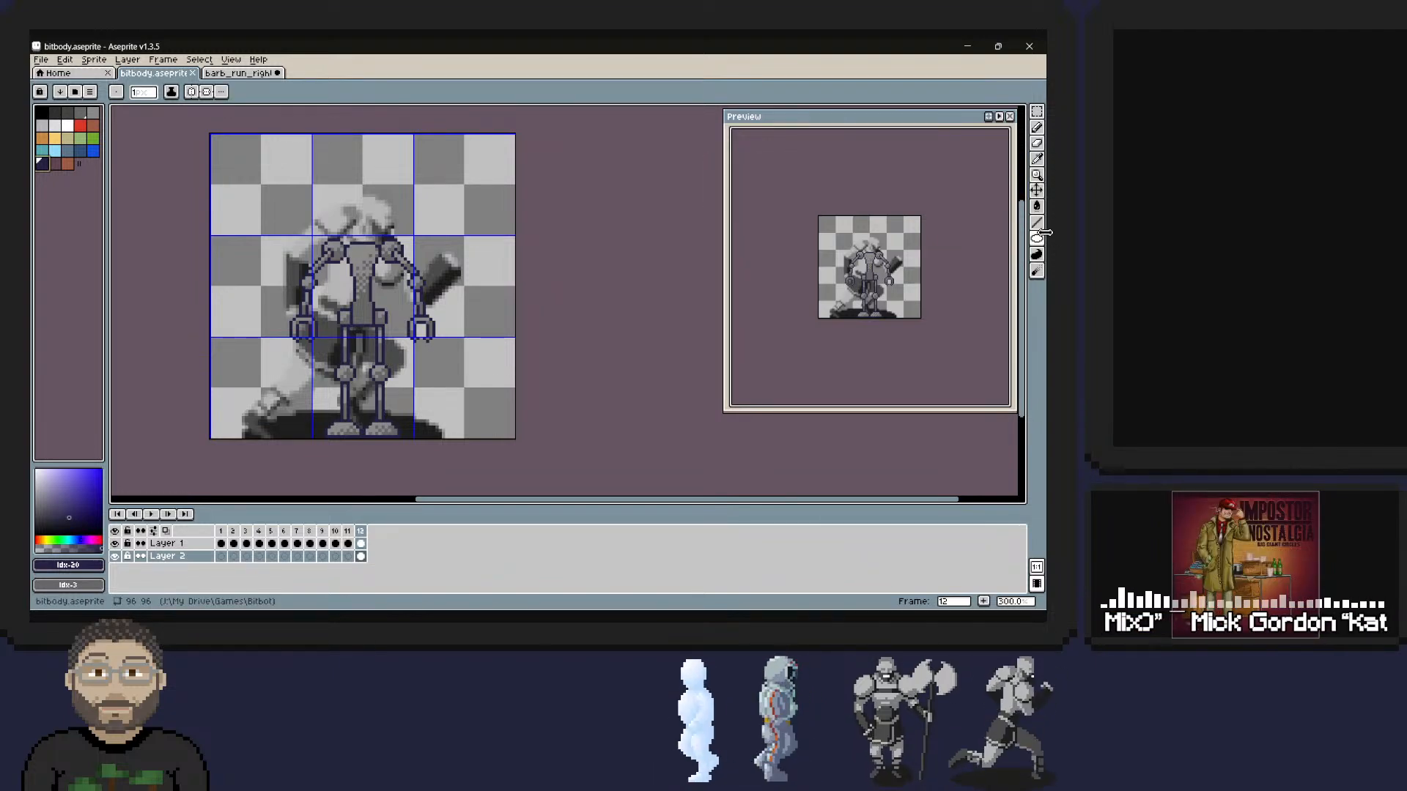
right_click_drag(367, 259, 382, 243)
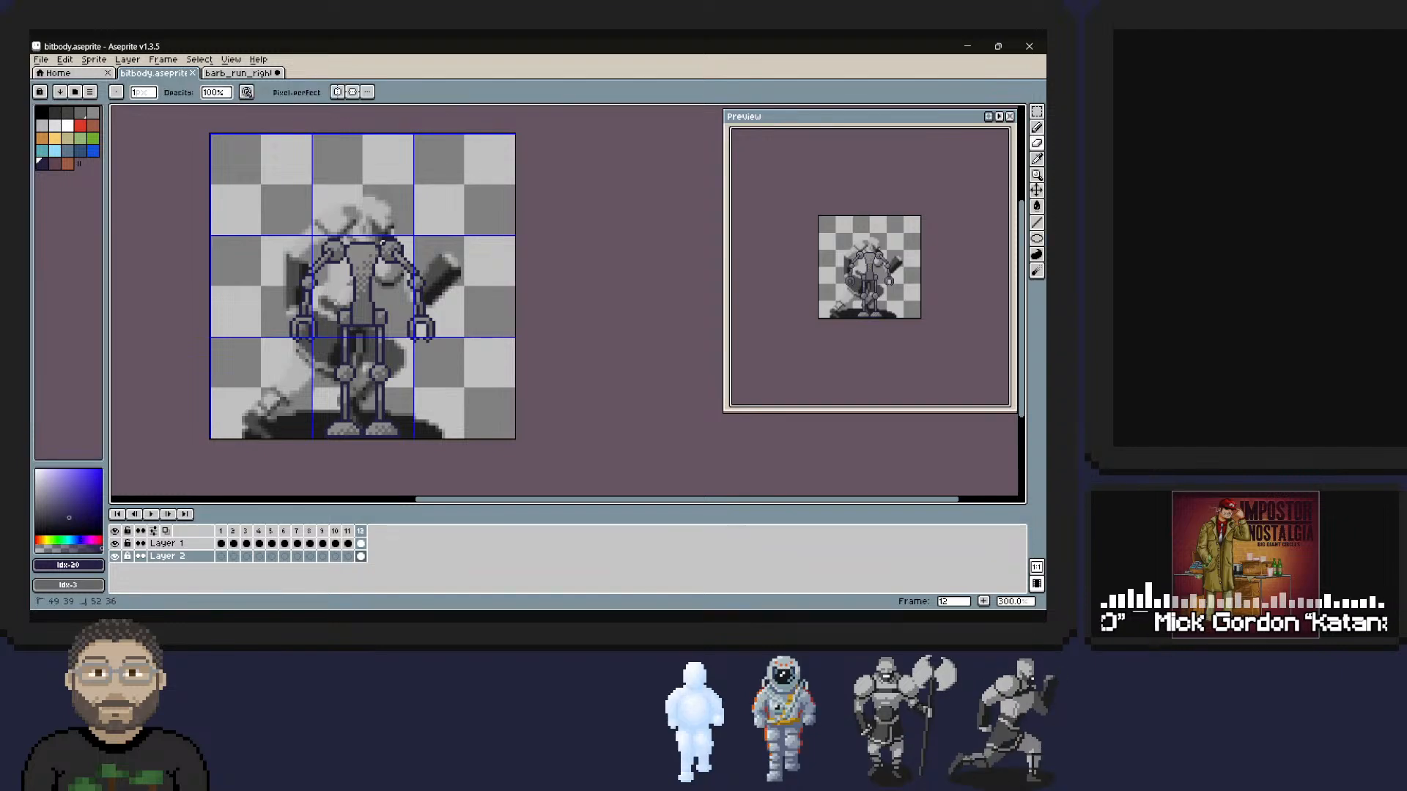
right_click_drag(352, 296, 351, 298)
key("ctrl+z")
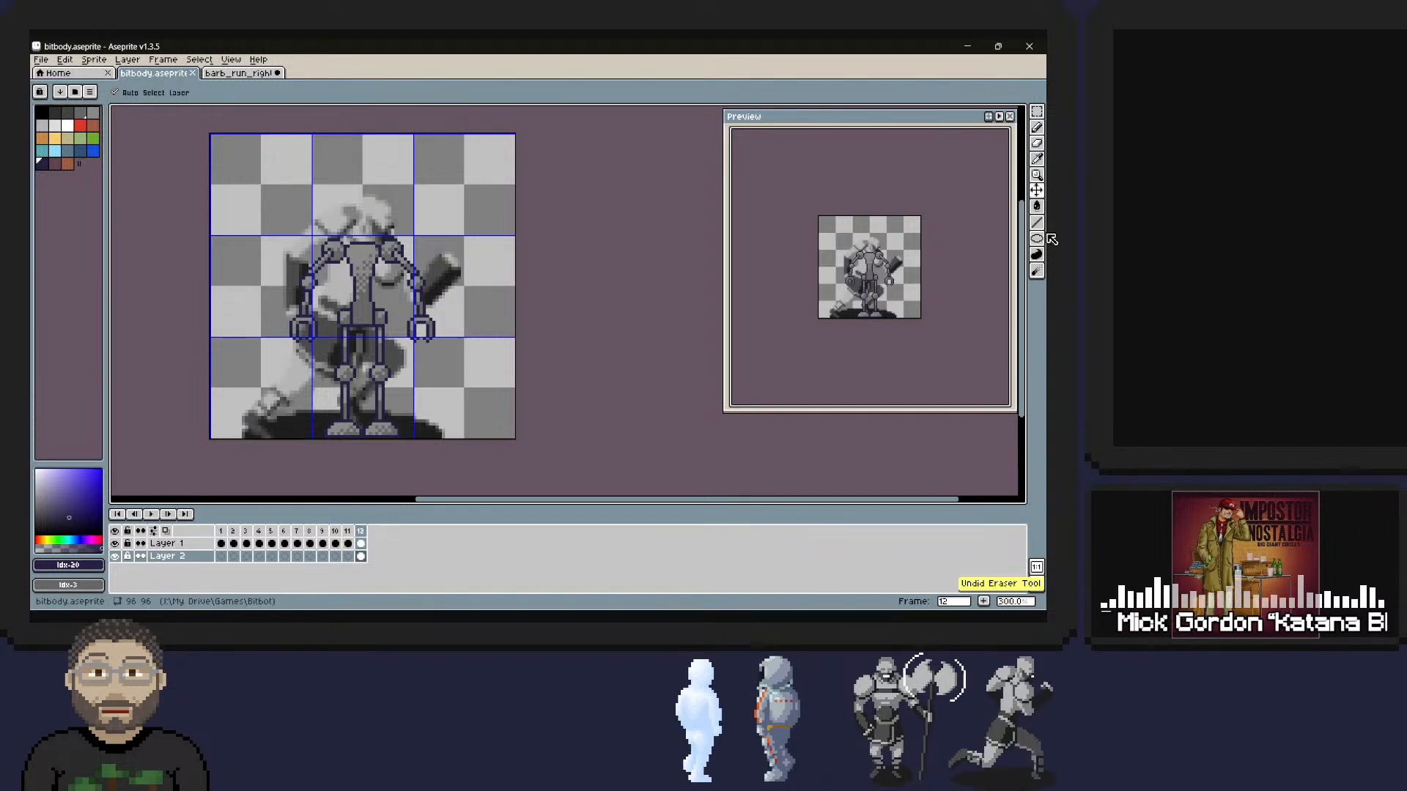
Make Layer 1 active and erase most of the robot's torso and its entire left-hand arm in frame 12.
left_click(361, 271, "ctrl")
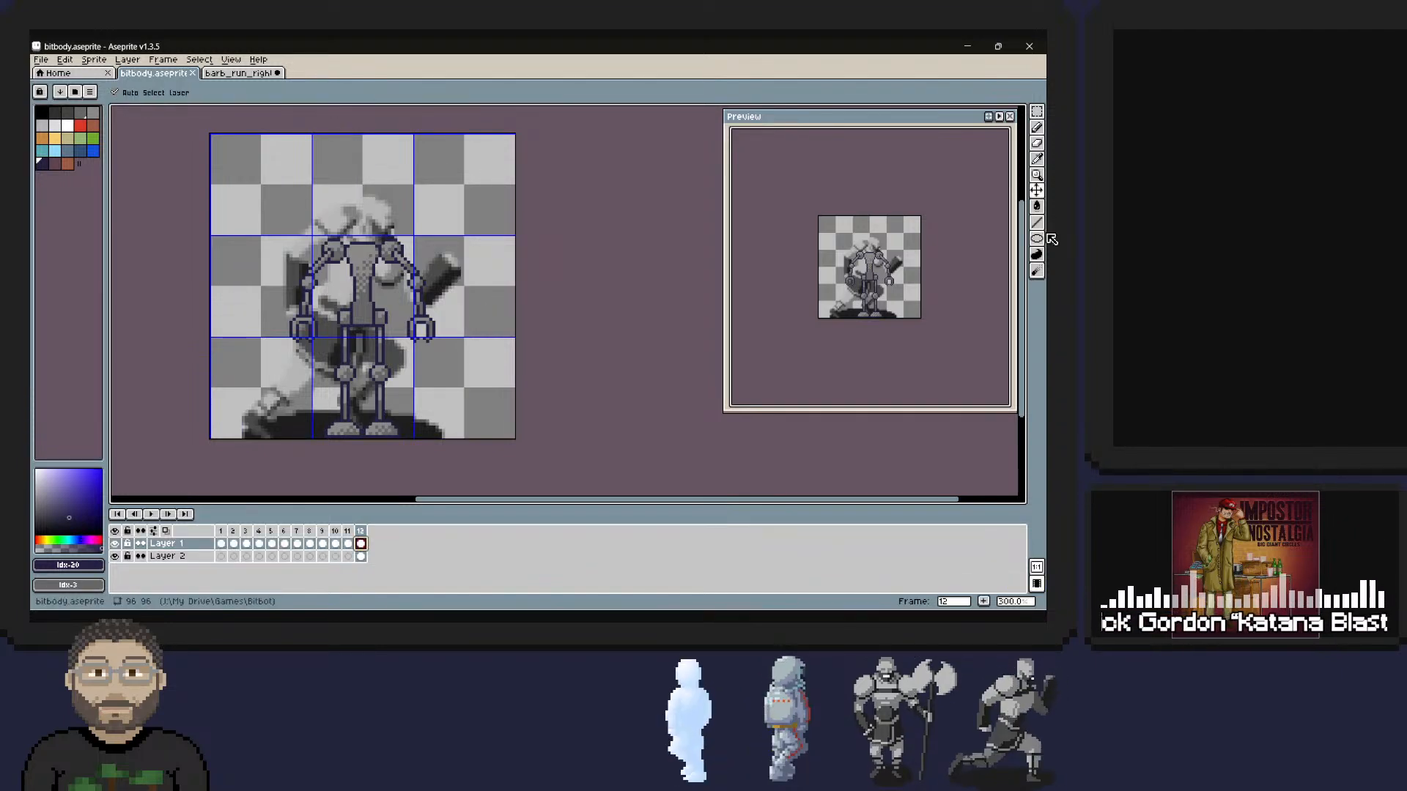
right_click_drag(393, 246, 316, 265)
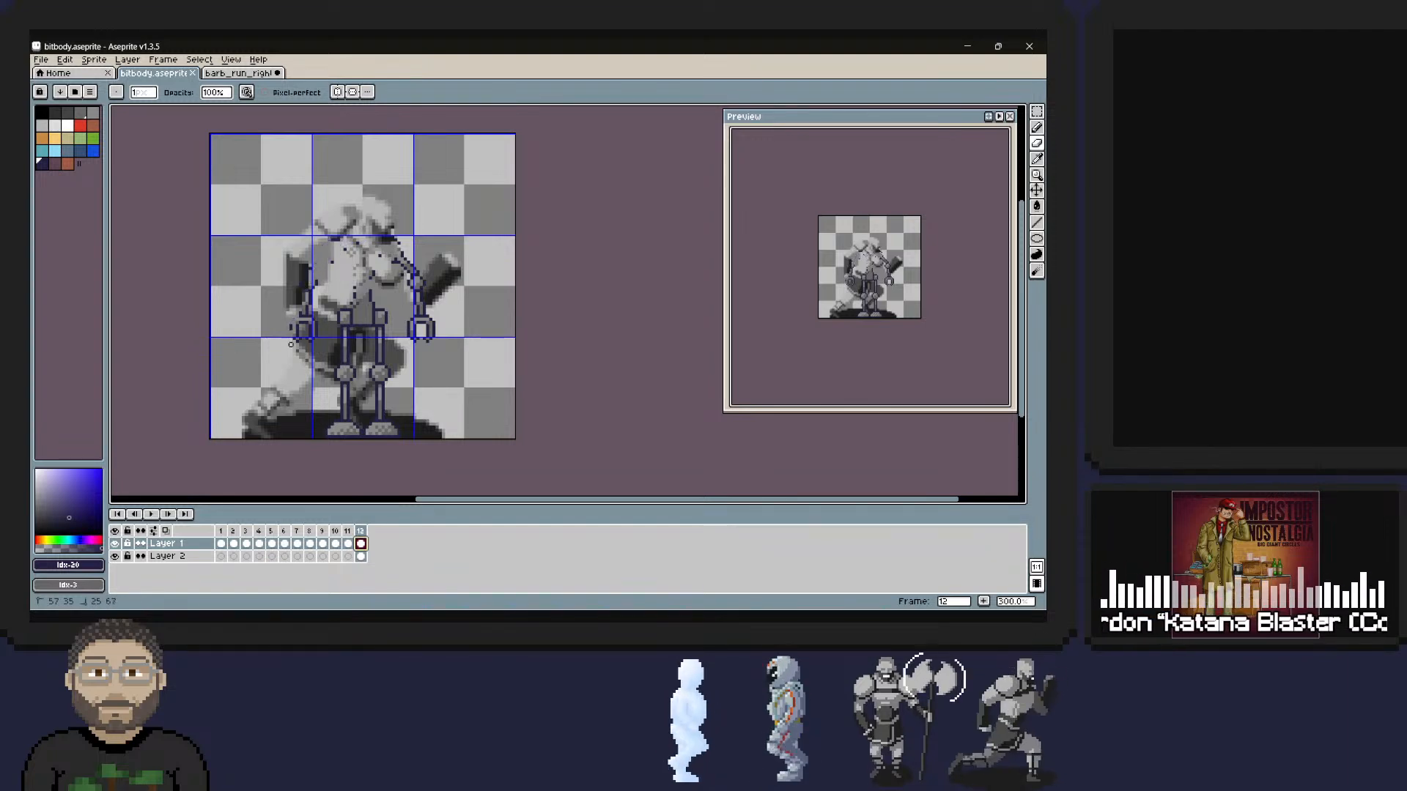
mouse_move(290, 344)
right_mouse_down()
mouse_move(310, 341)
mouse_move(288, 344)
right_mouse_up()
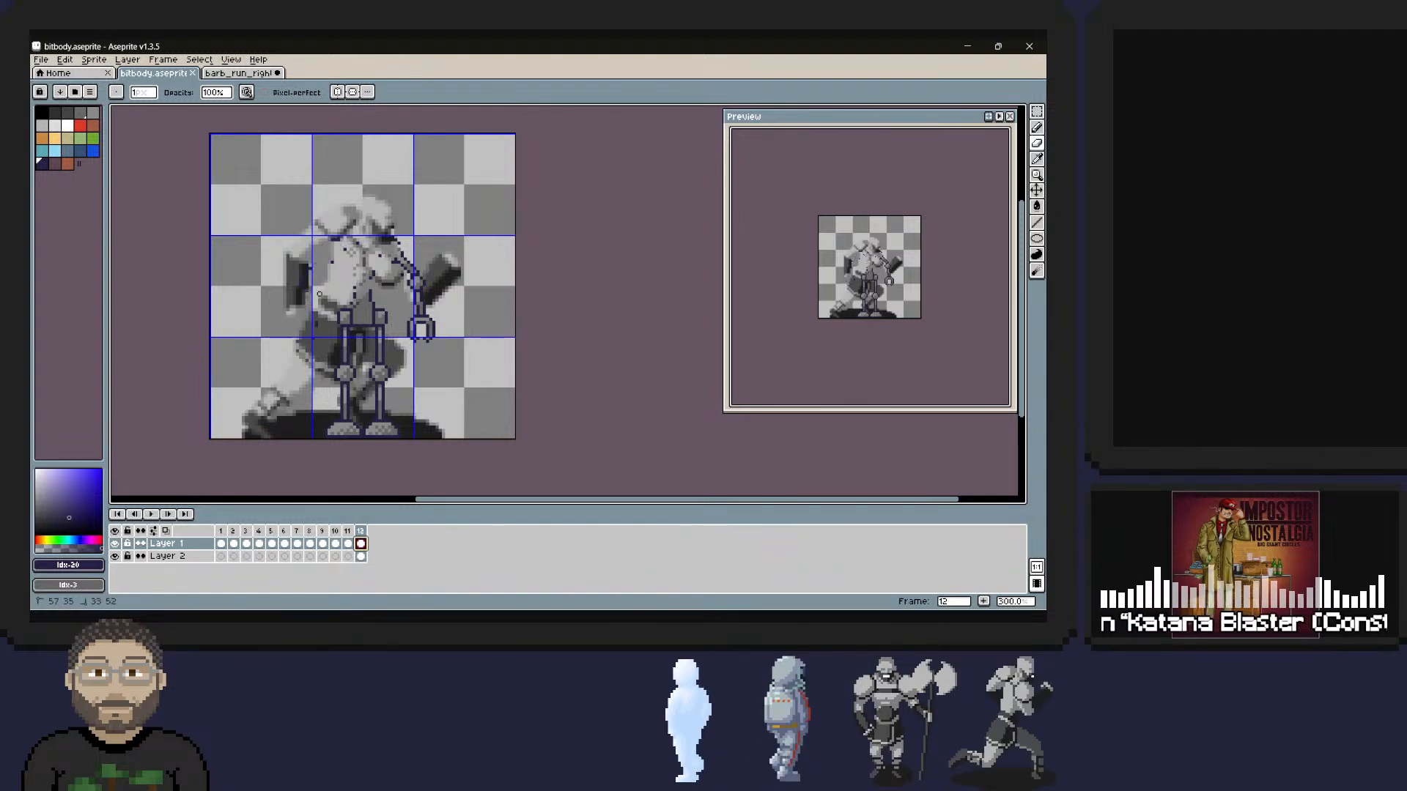
right_click_drag(373, 269, 344, 325)
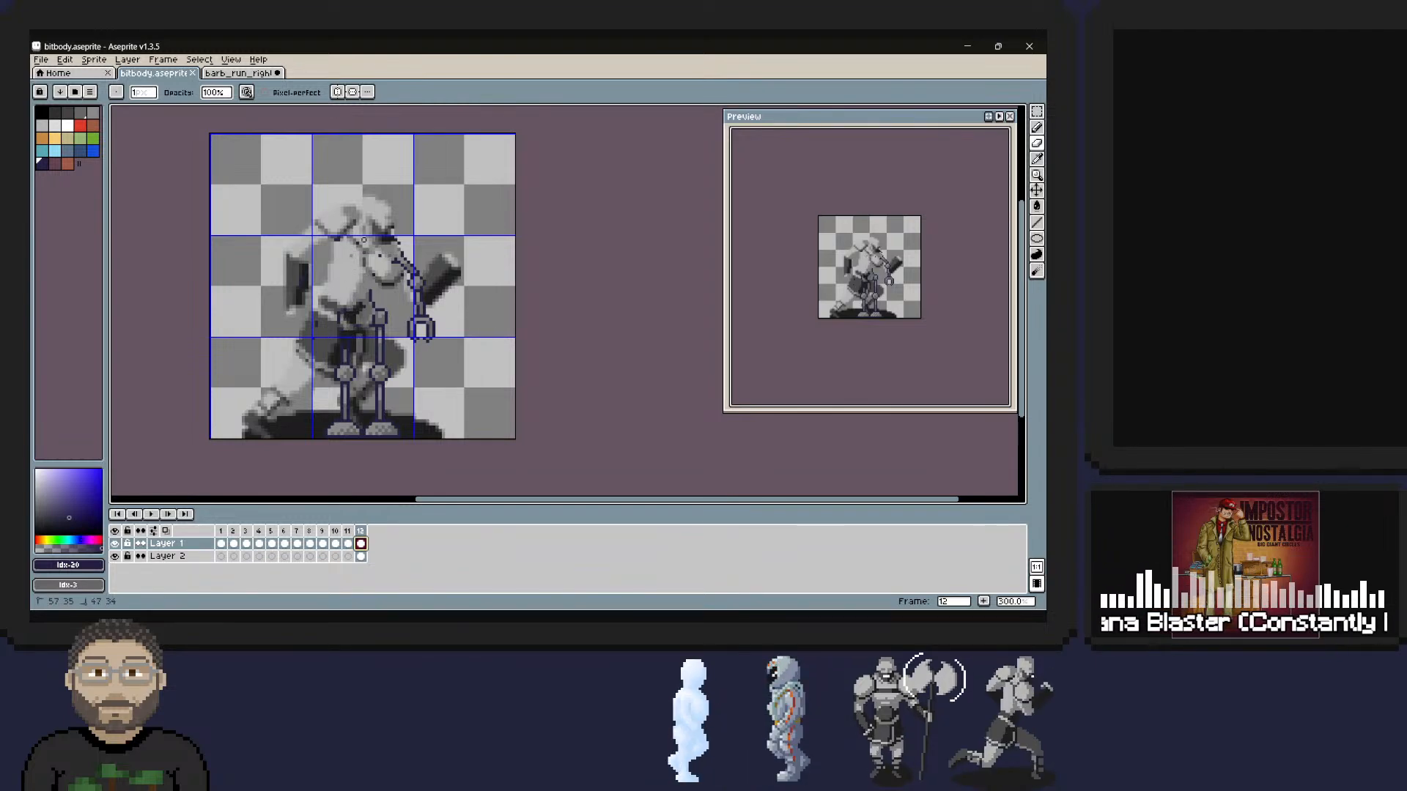
right_click_drag(370, 240, 372, 236)
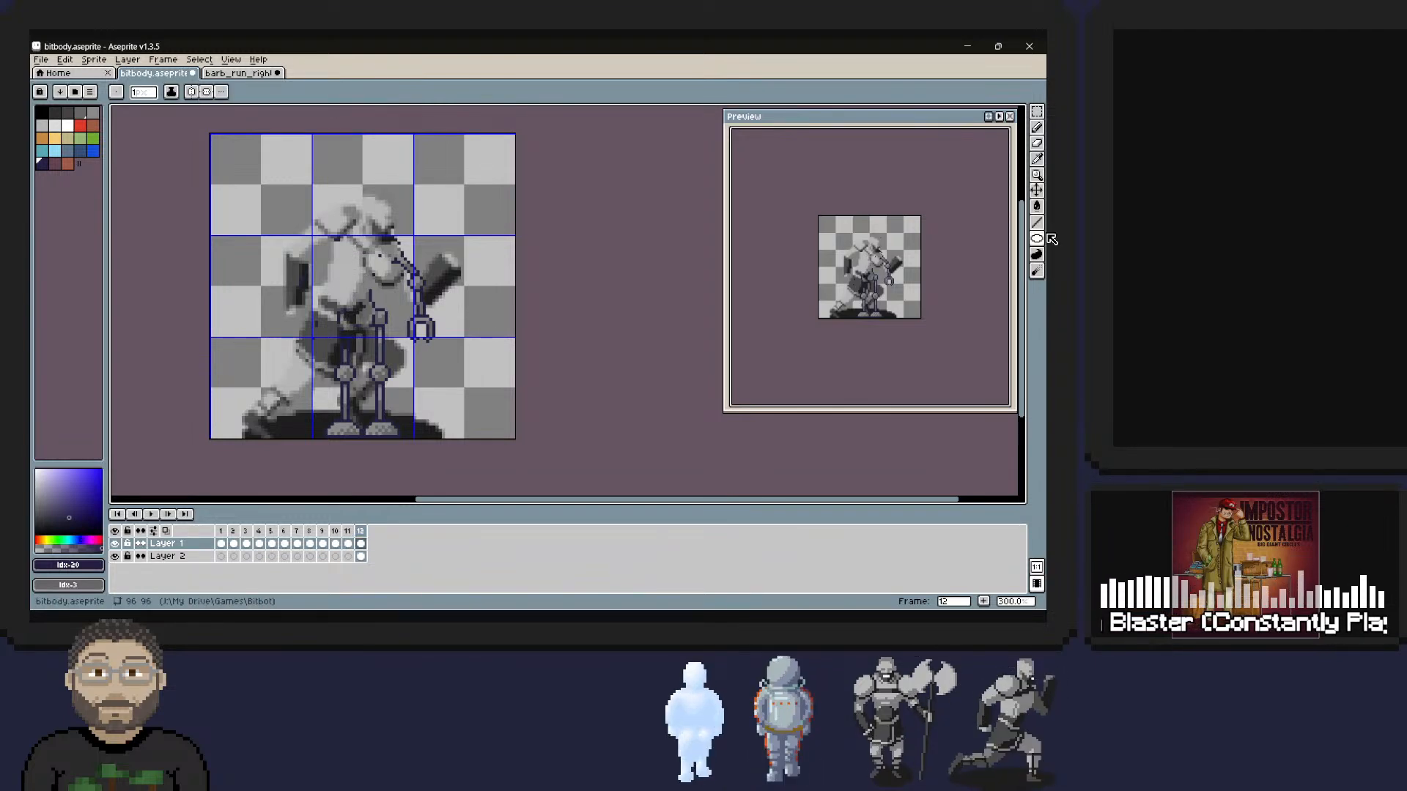
Set the brush size to 12 and try a dot on the barbarian's shoulder in frame 12, then undo it.
left_click(143, 92)
left_click_drag(205, 108, 159, 109)
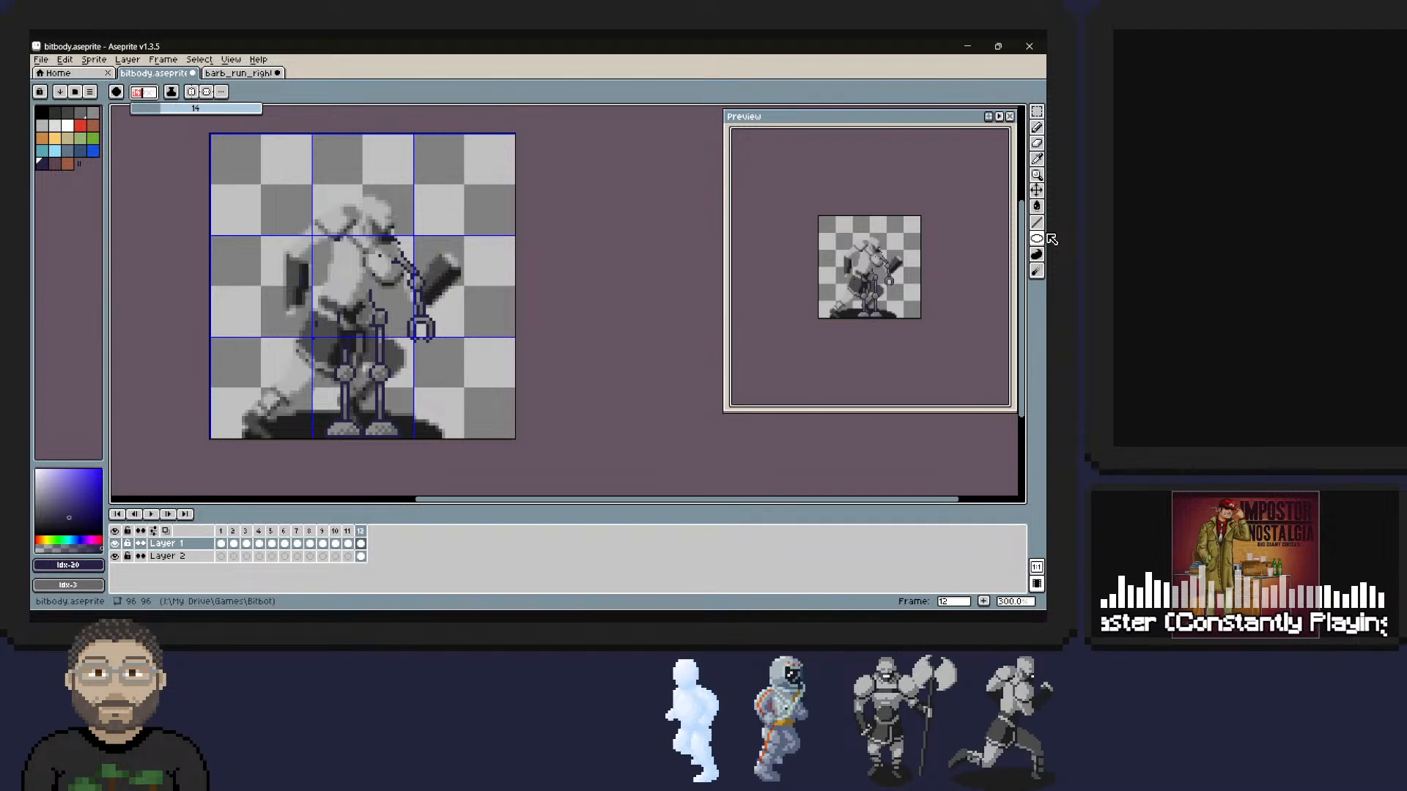
right_click_drag(393, 281, 377, 291)
left_click(346, 214)
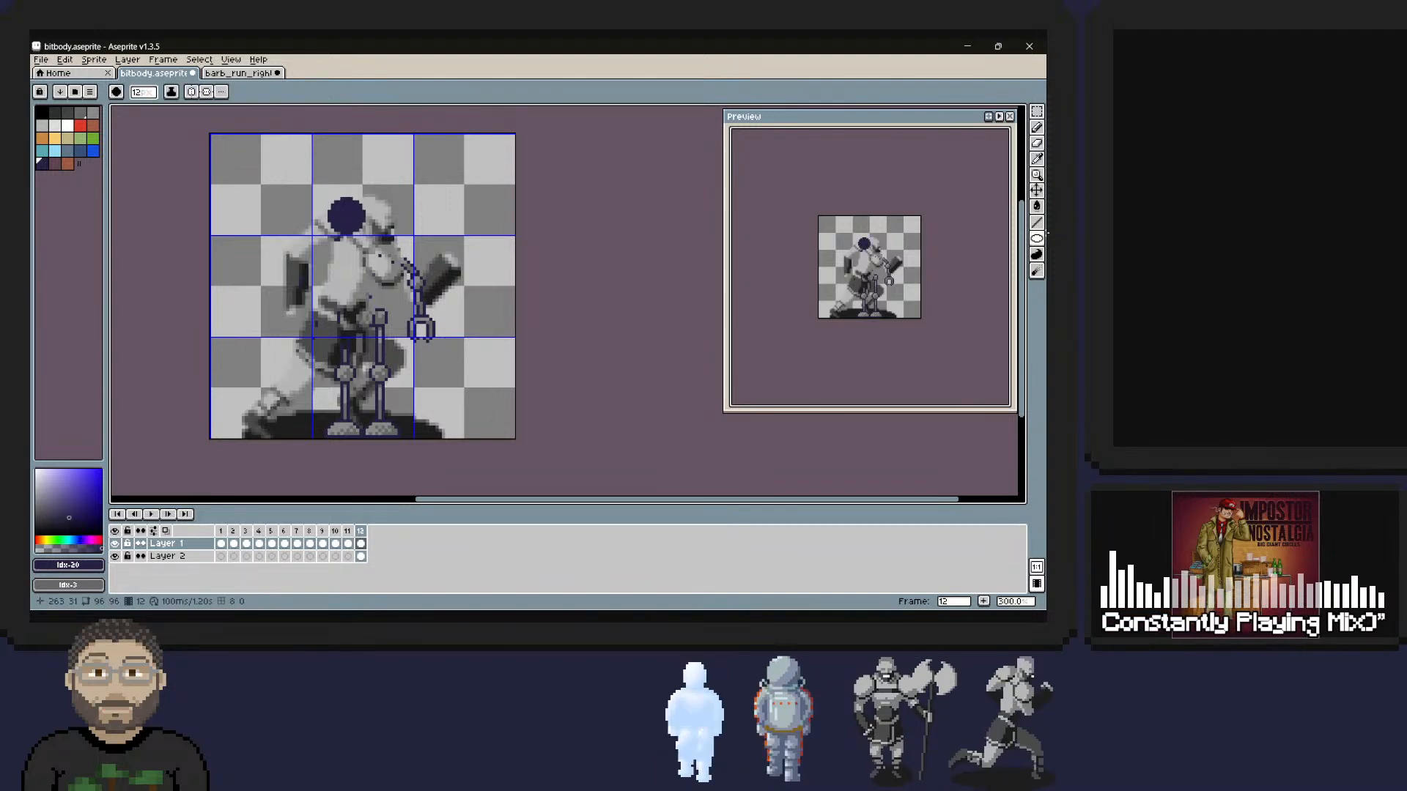
key("ctrl+z")
Erase the robot's remaining arm, torso and legs from Layer 1 in frame 12 with a 10 px eraser.
key("b")
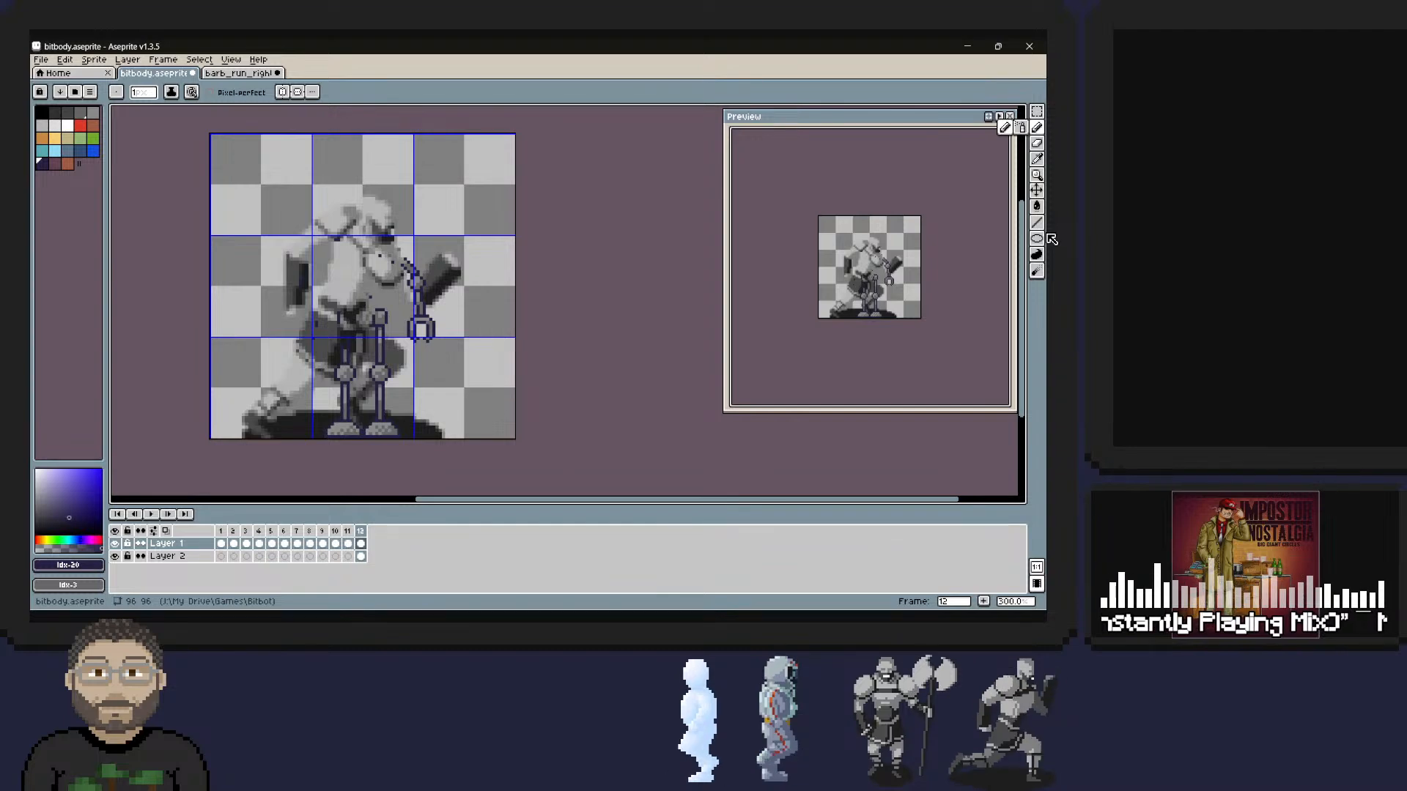
left_click(1047, 145)
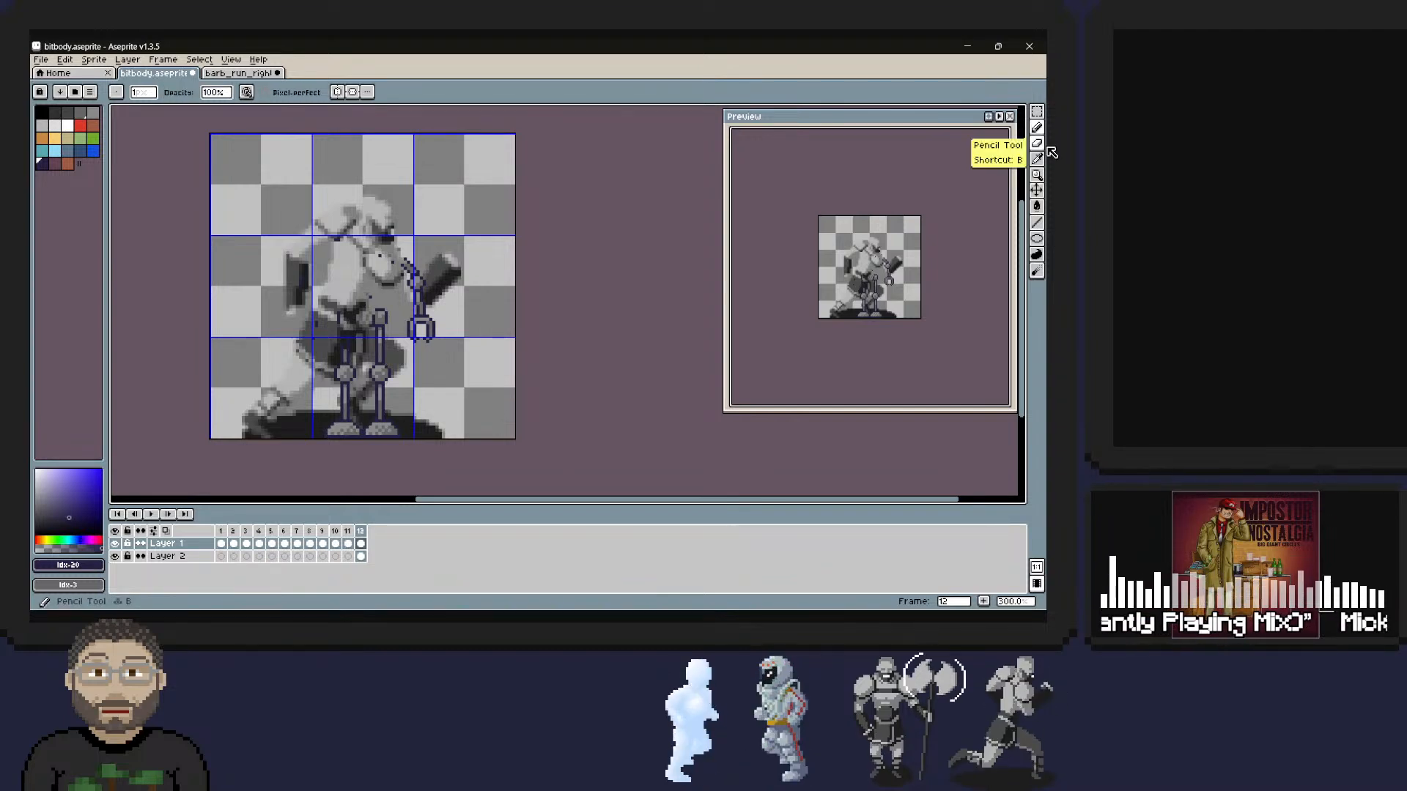
left_click(143, 92)
type("10")
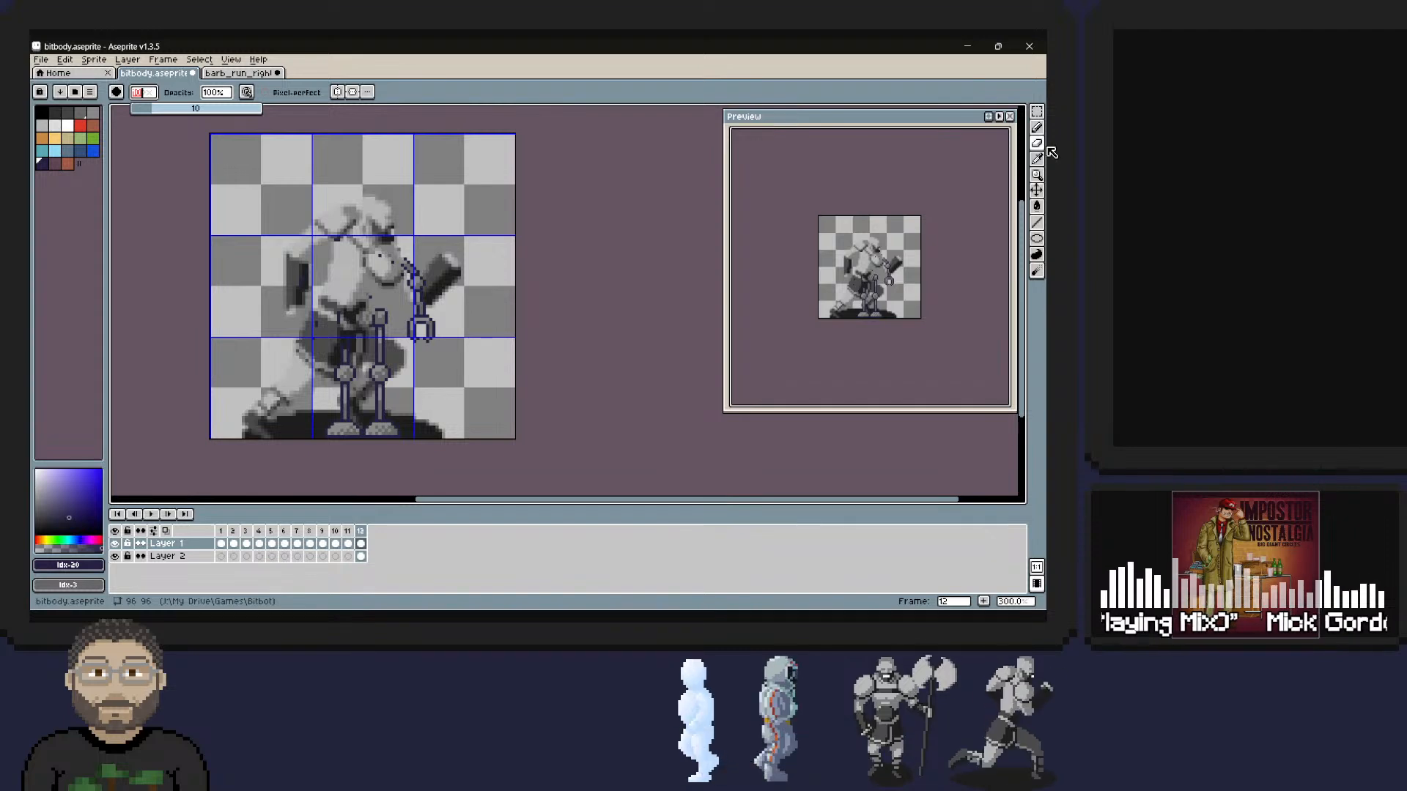
mouse_move(396, 268)
left_mouse_down()
mouse_move(430, 268)
mouse_move(431, 329)
mouse_move(381, 403)
mouse_move(355, 396)
mouse_move(341, 279)
mouse_move(352, 201)
mouse_move(315, 430)
left_mouse_up()
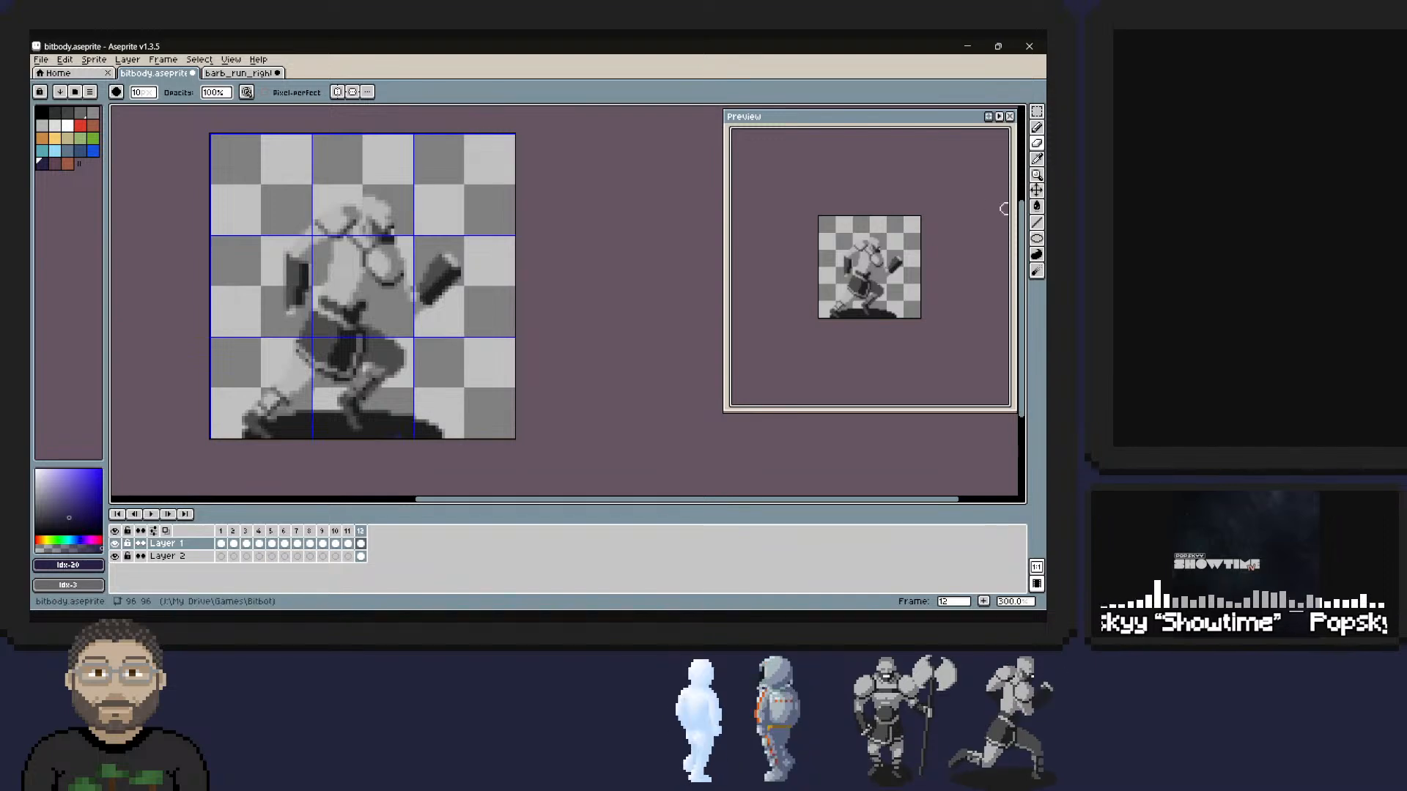
Try 12 px dots in the outline colour on the barbarian's front shoulder in frame 12, undoing each one.
left_click(1036, 127)
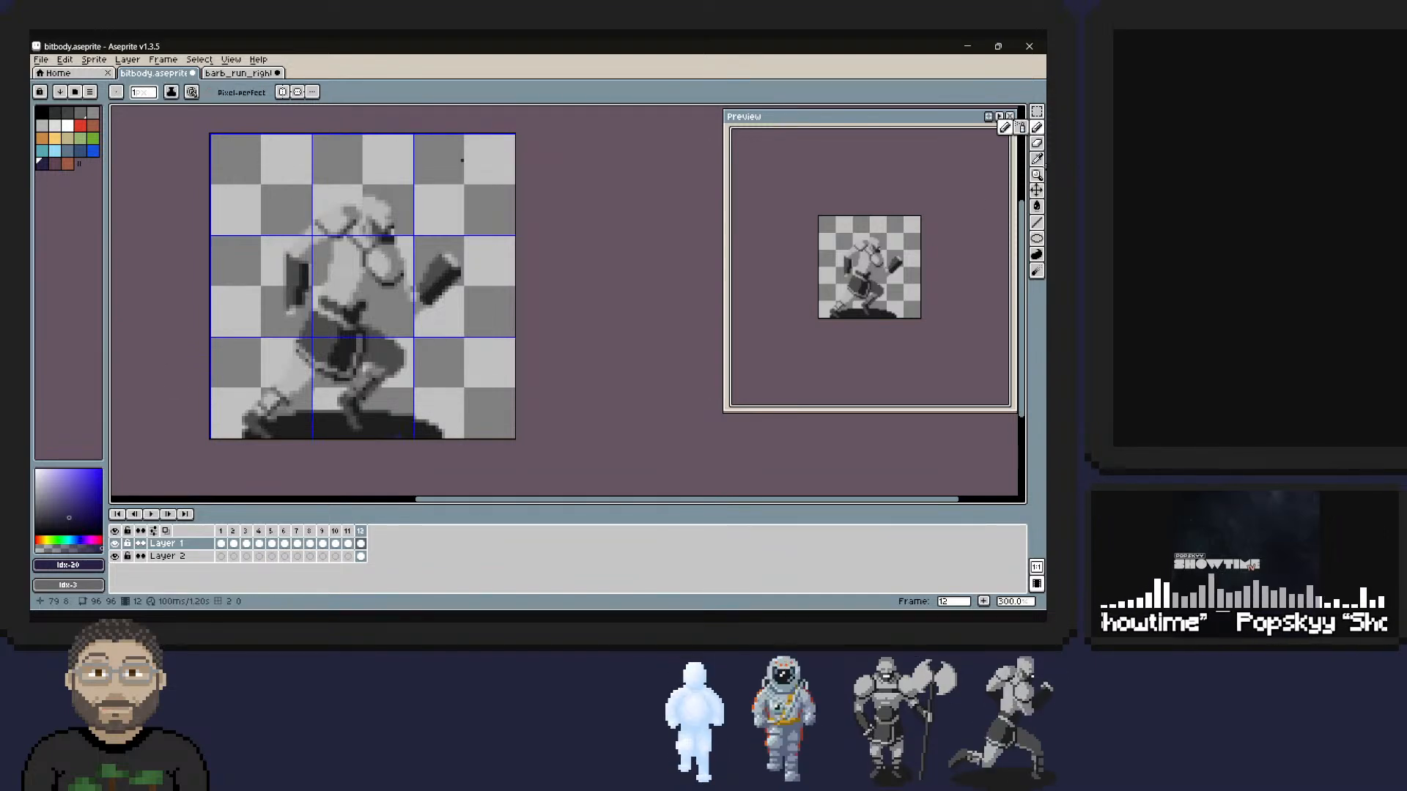
left_click(1037, 239)
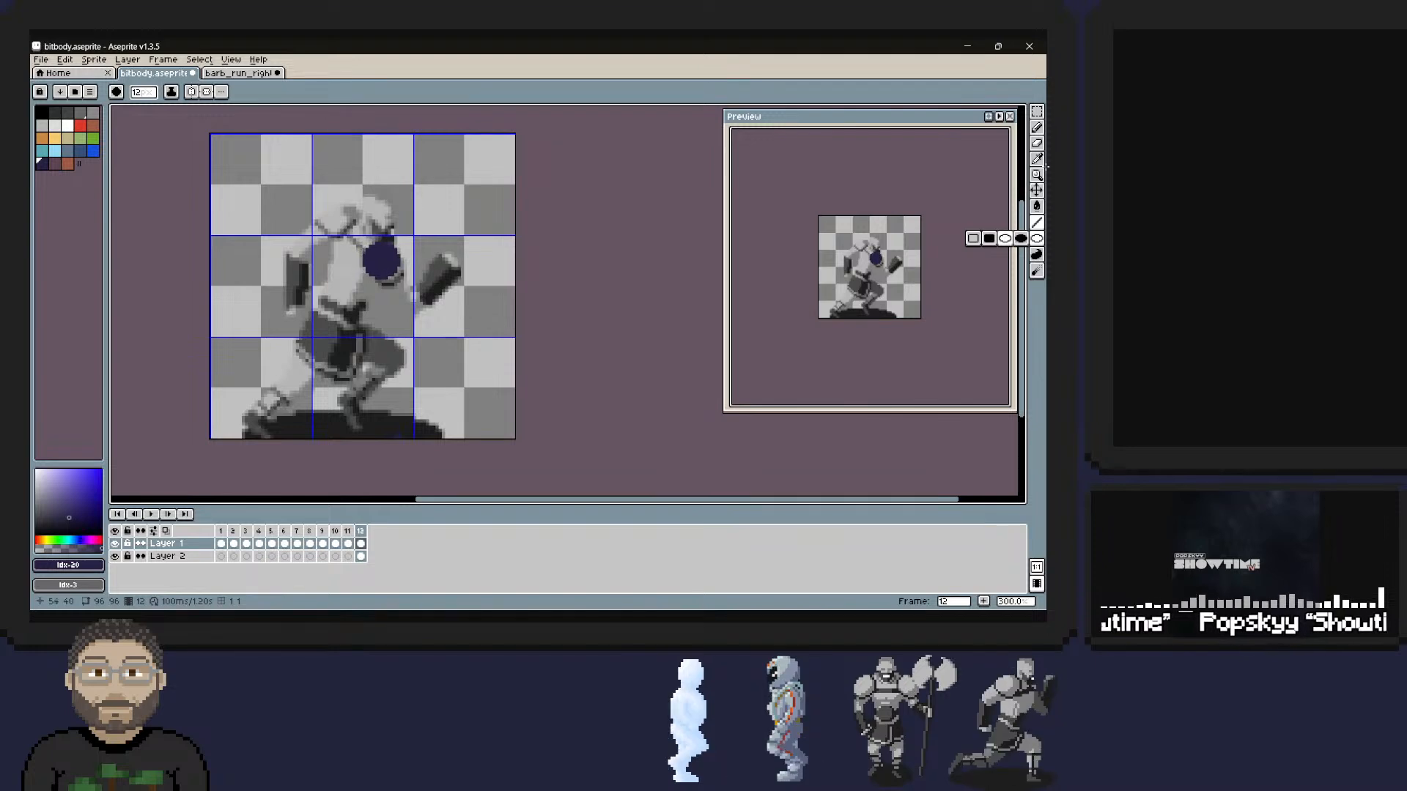
left_click_drag(382, 262, 382, 258)
key("ctrl")
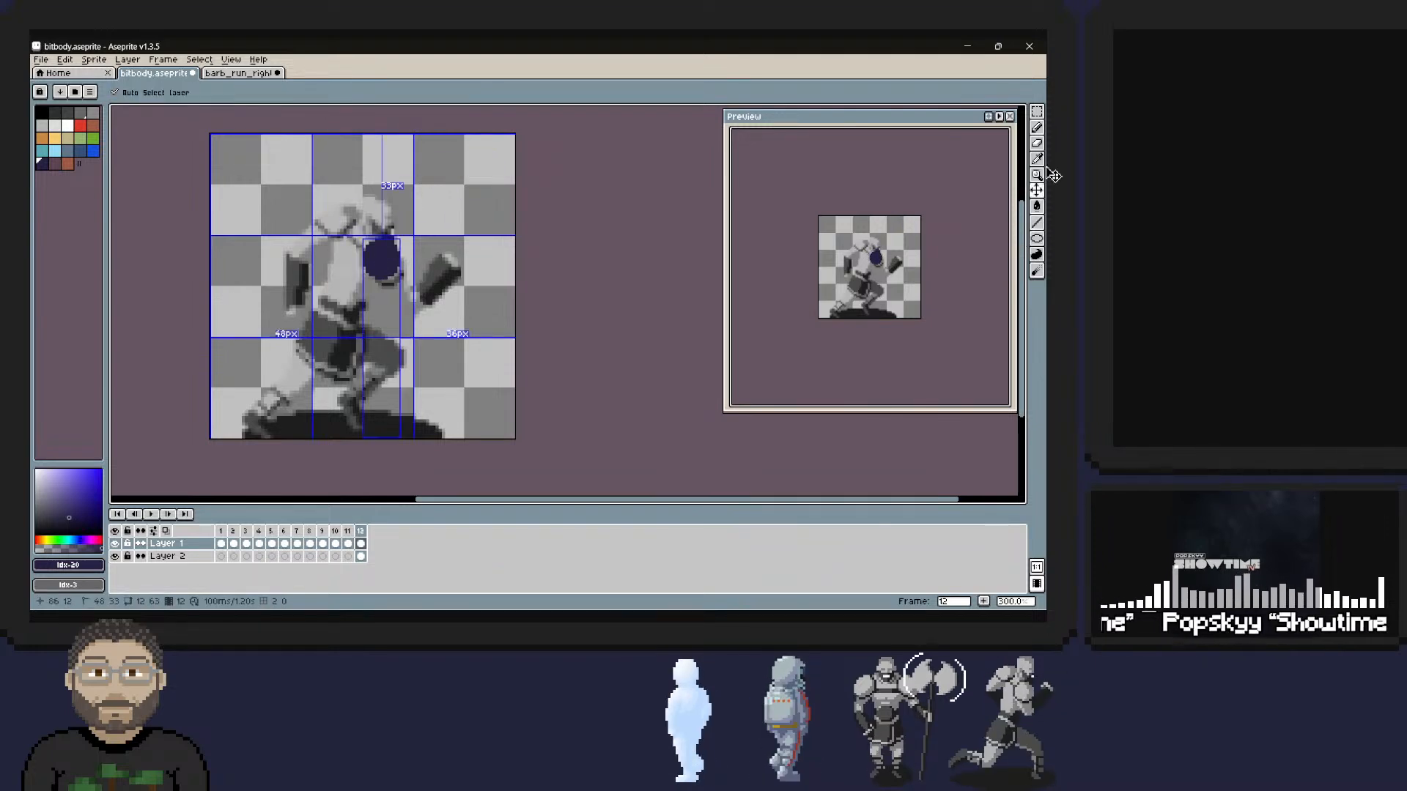
key("ctrl+z")
left_click(387, 264)
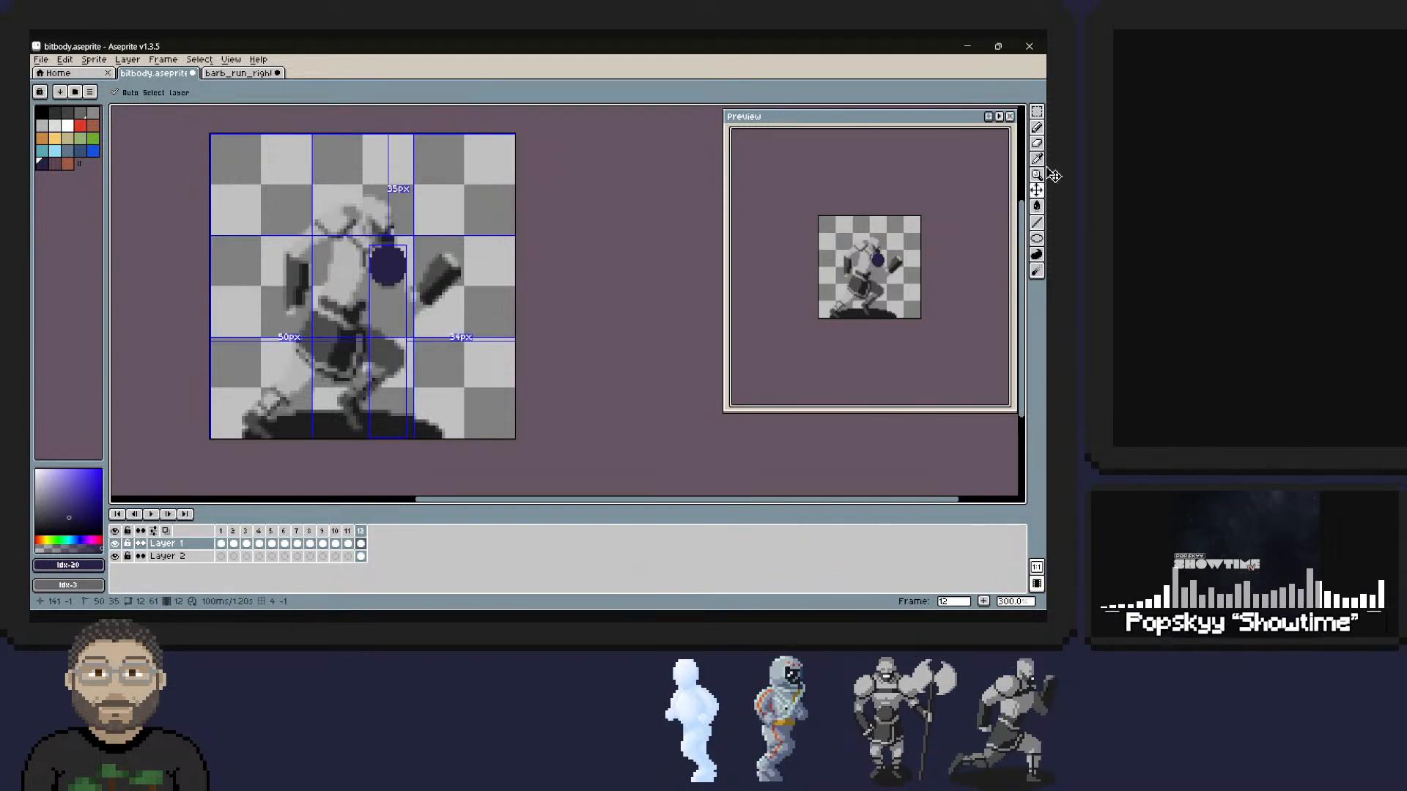
key("ctrl+z")
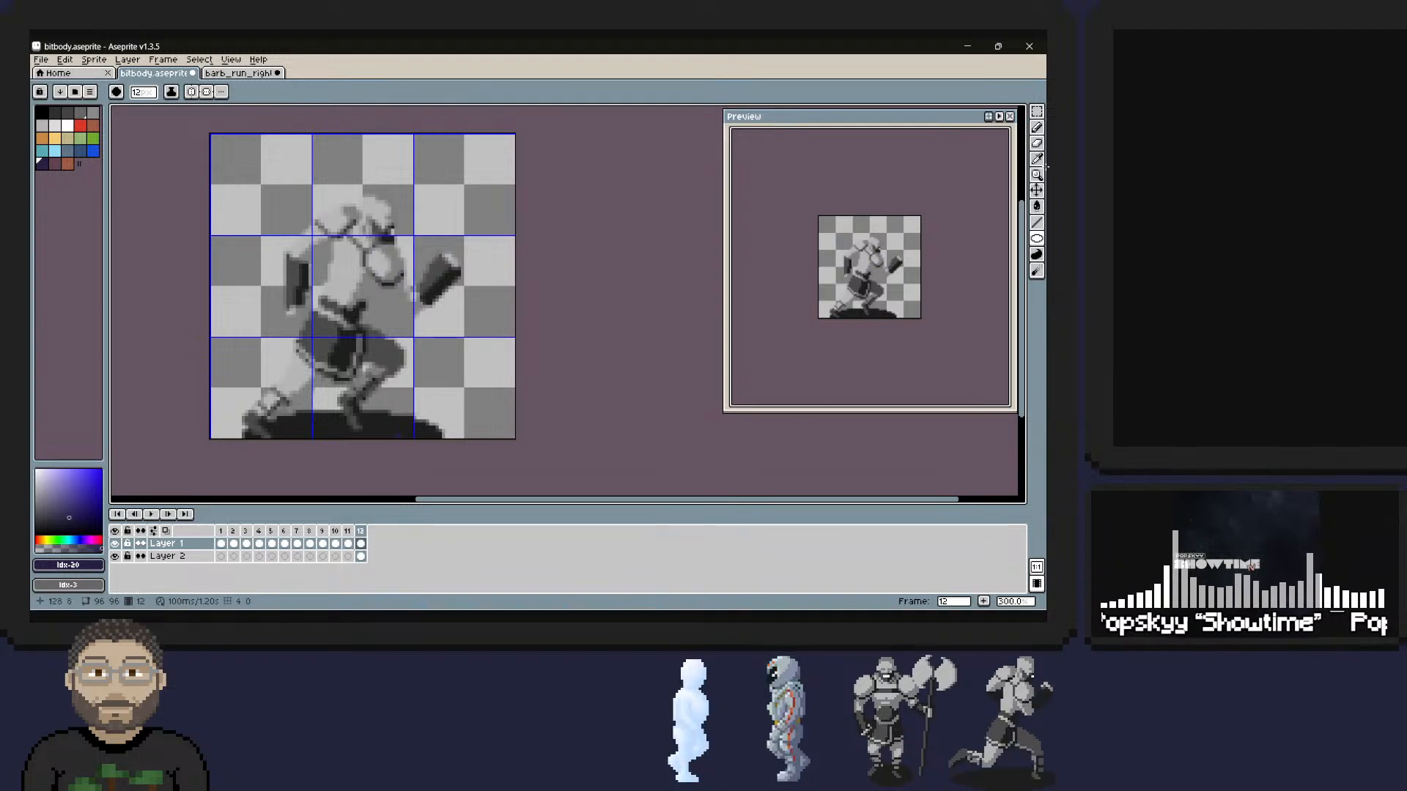
Go to frame 11 and examine the keyboard shortcuts for the commands that change the brush size.
key("Left")
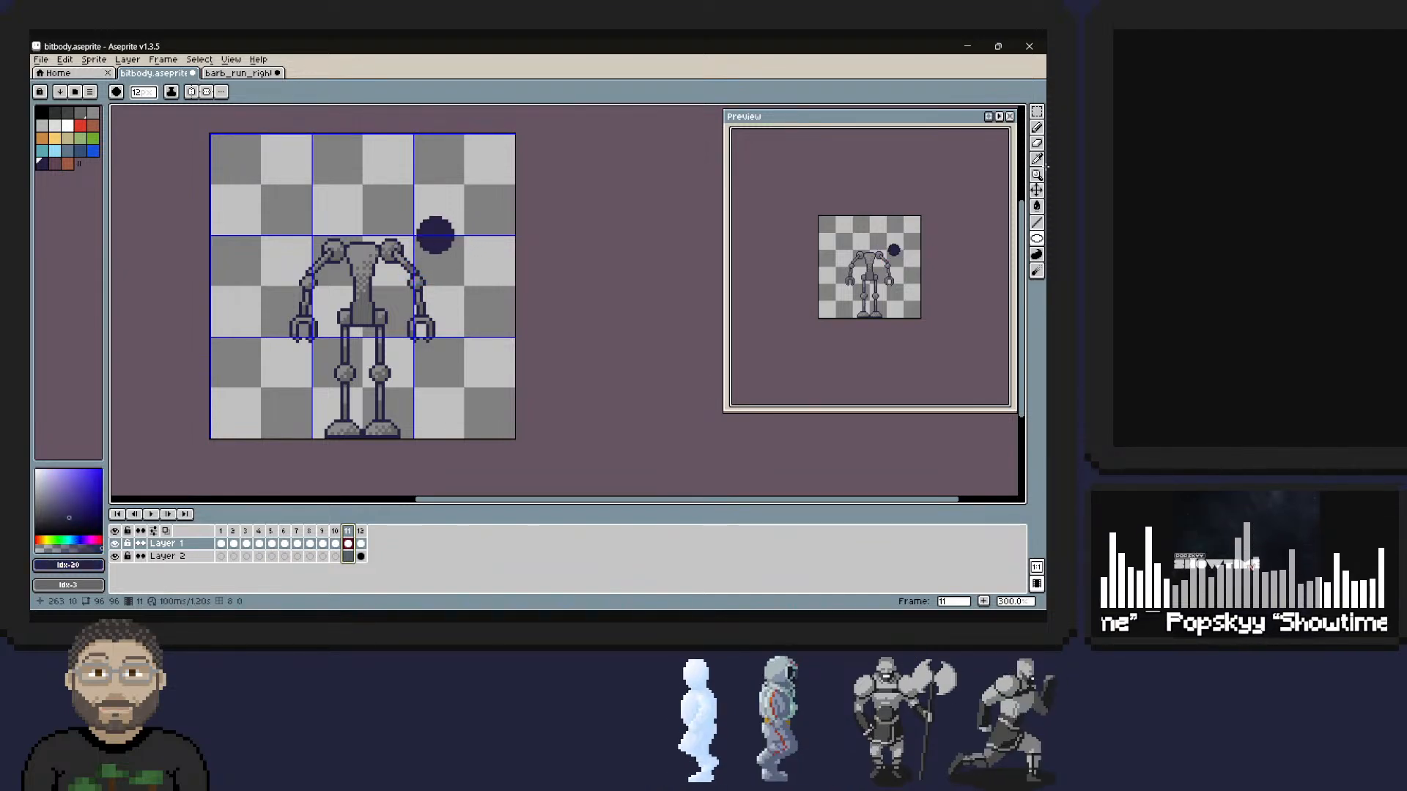
key("alt+f")
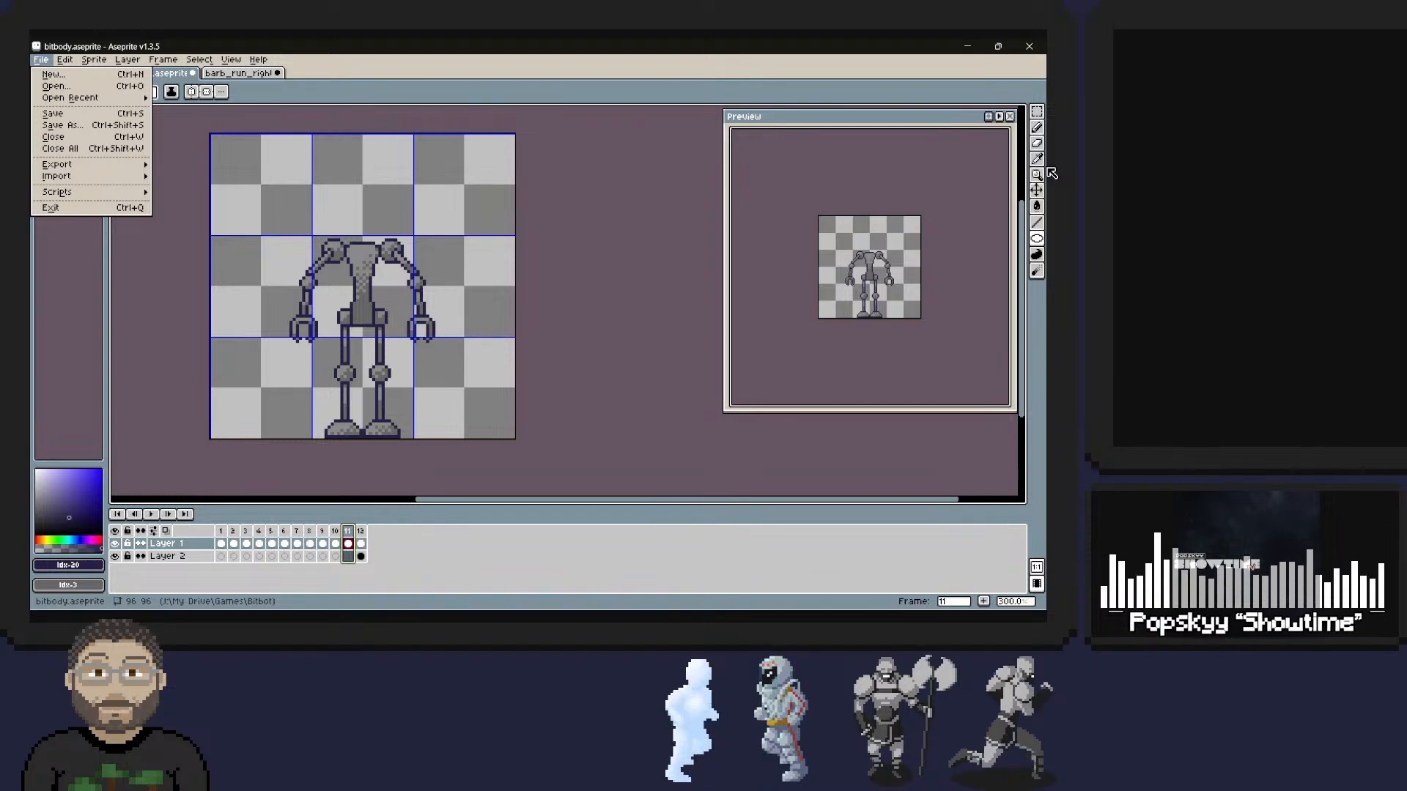
left_click(72, 57)
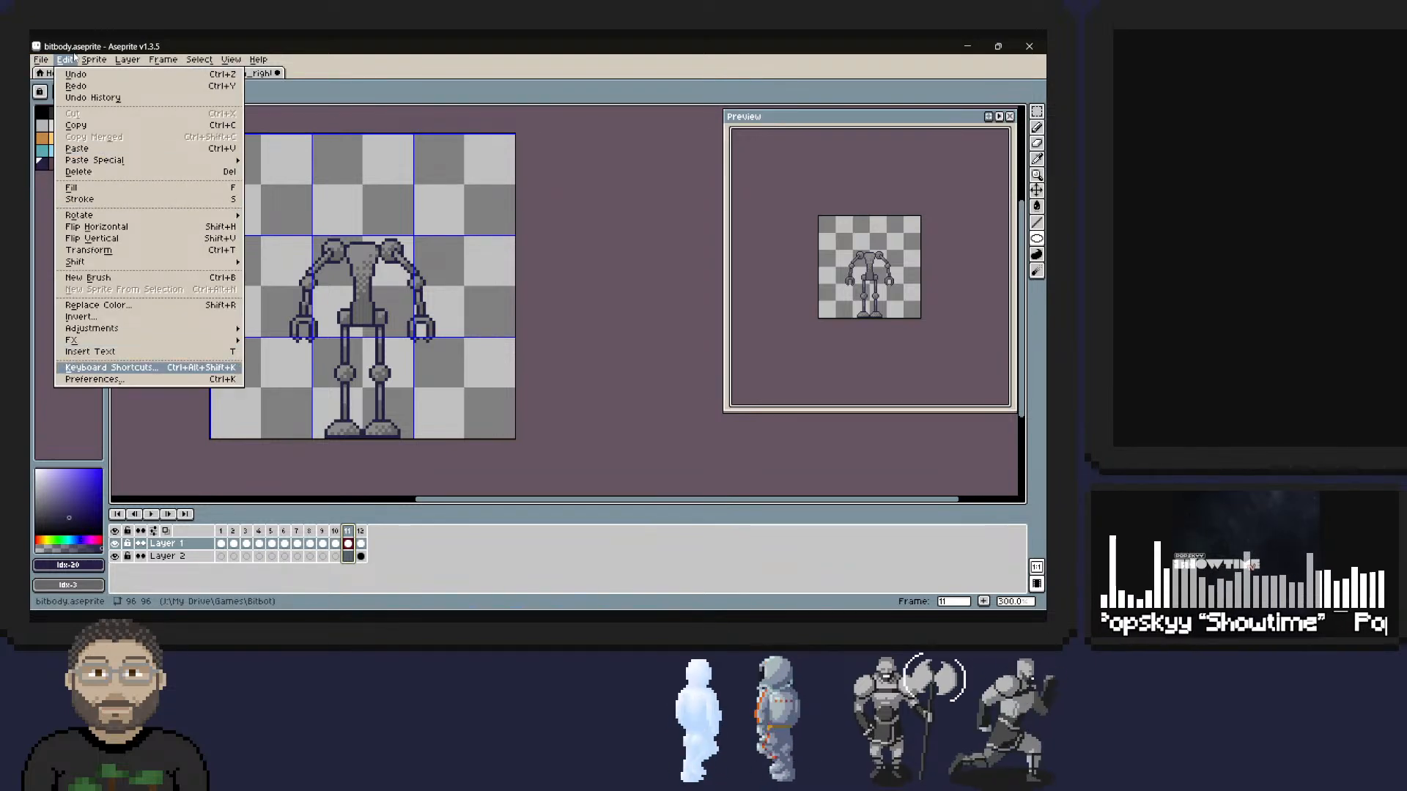
key("Return")
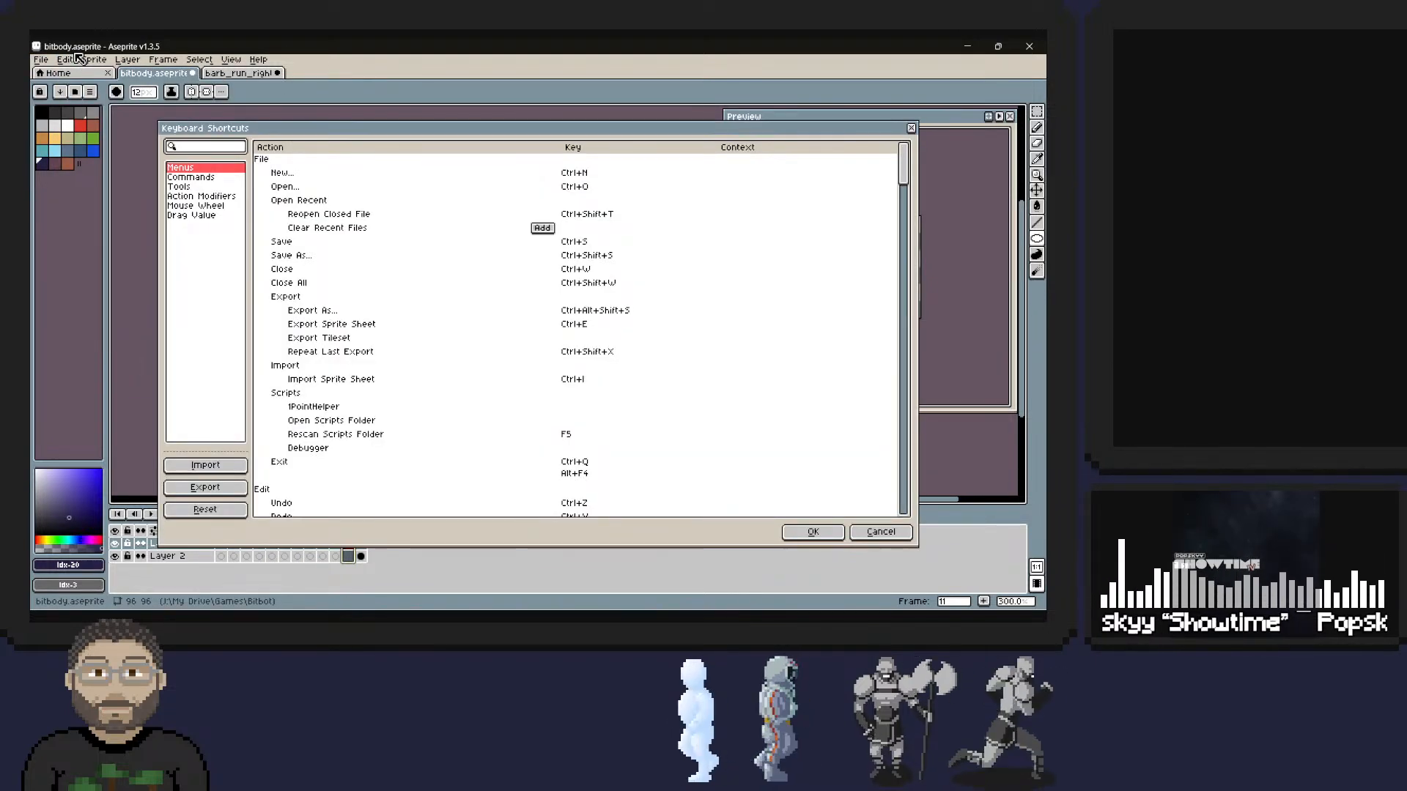
key("Down")
key("Down")
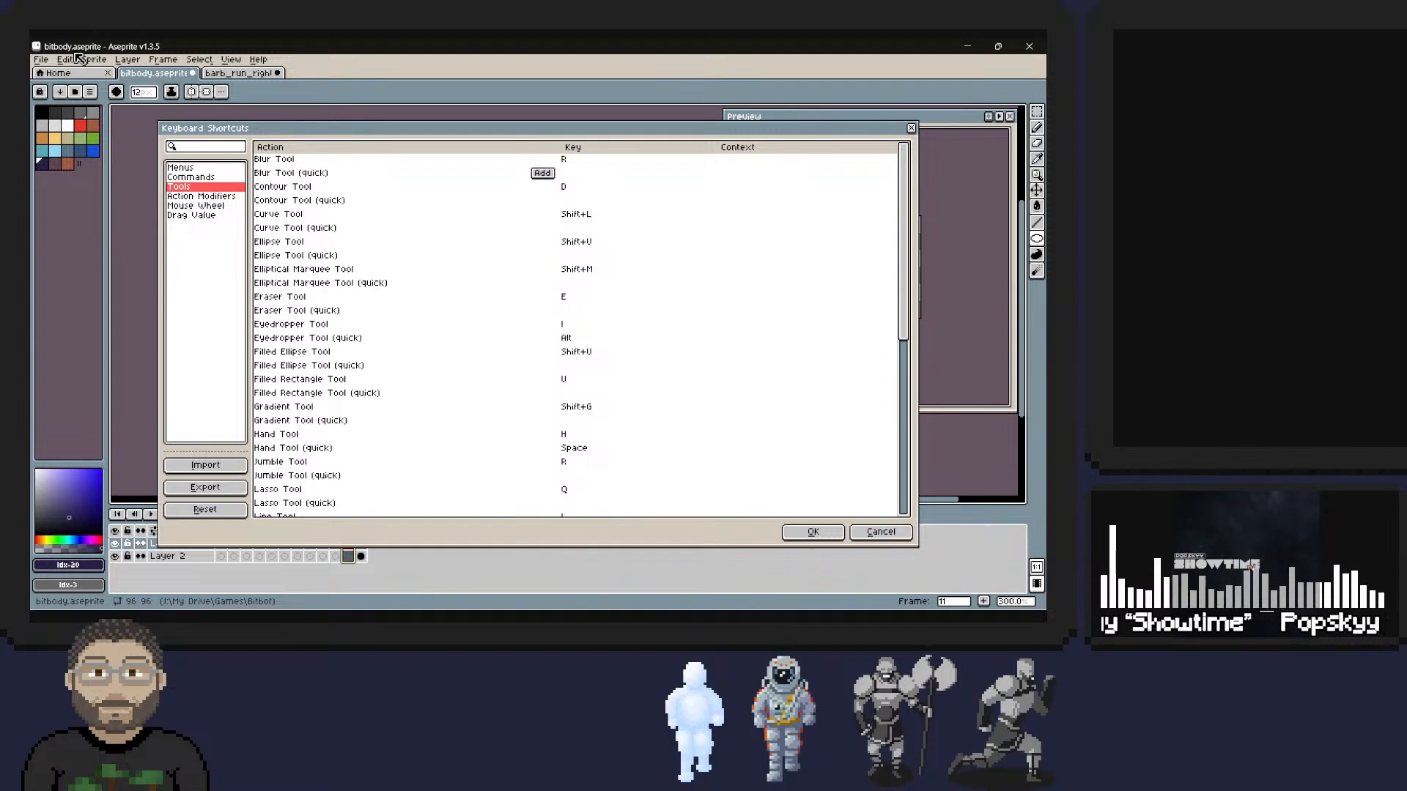
key("Up")
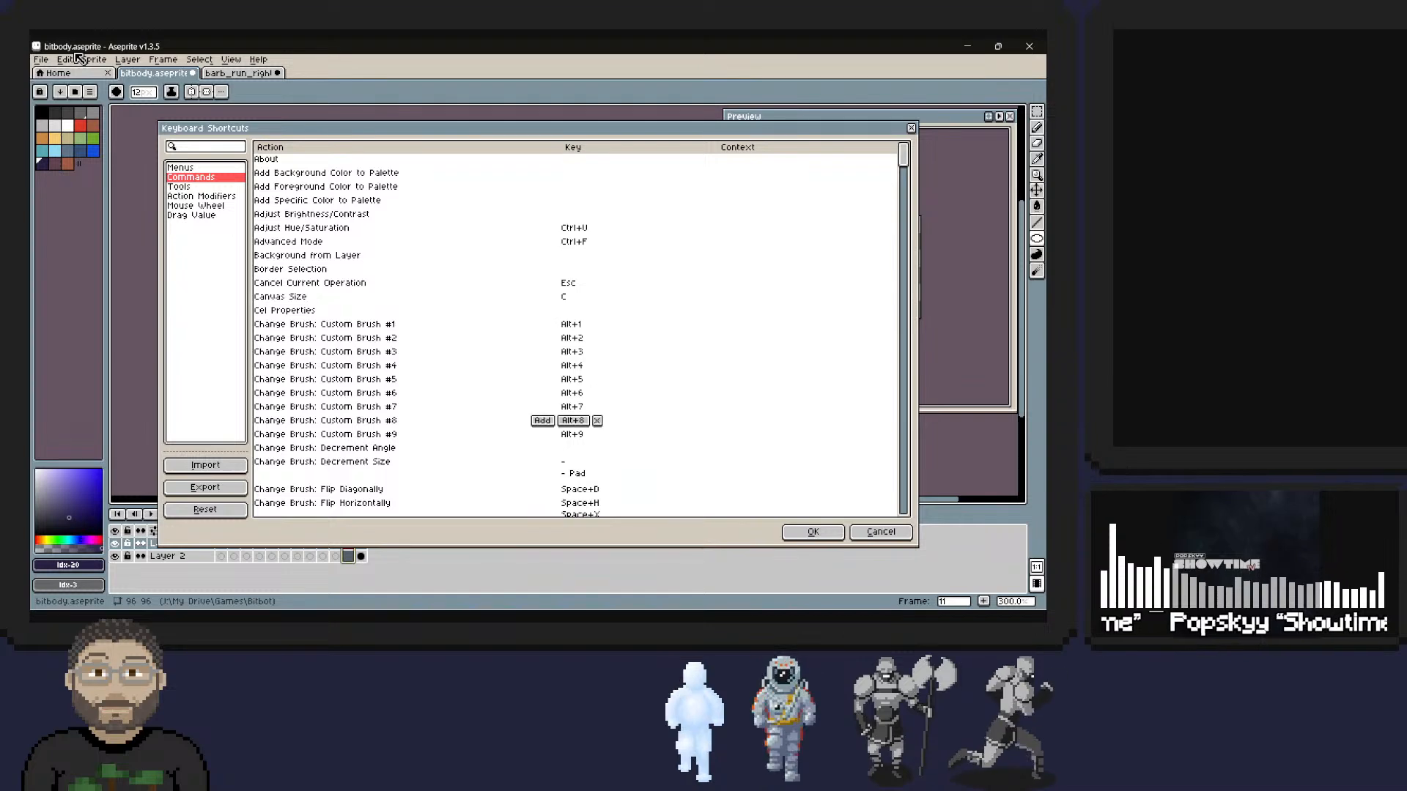
scroll(579, 329, "down", 3)
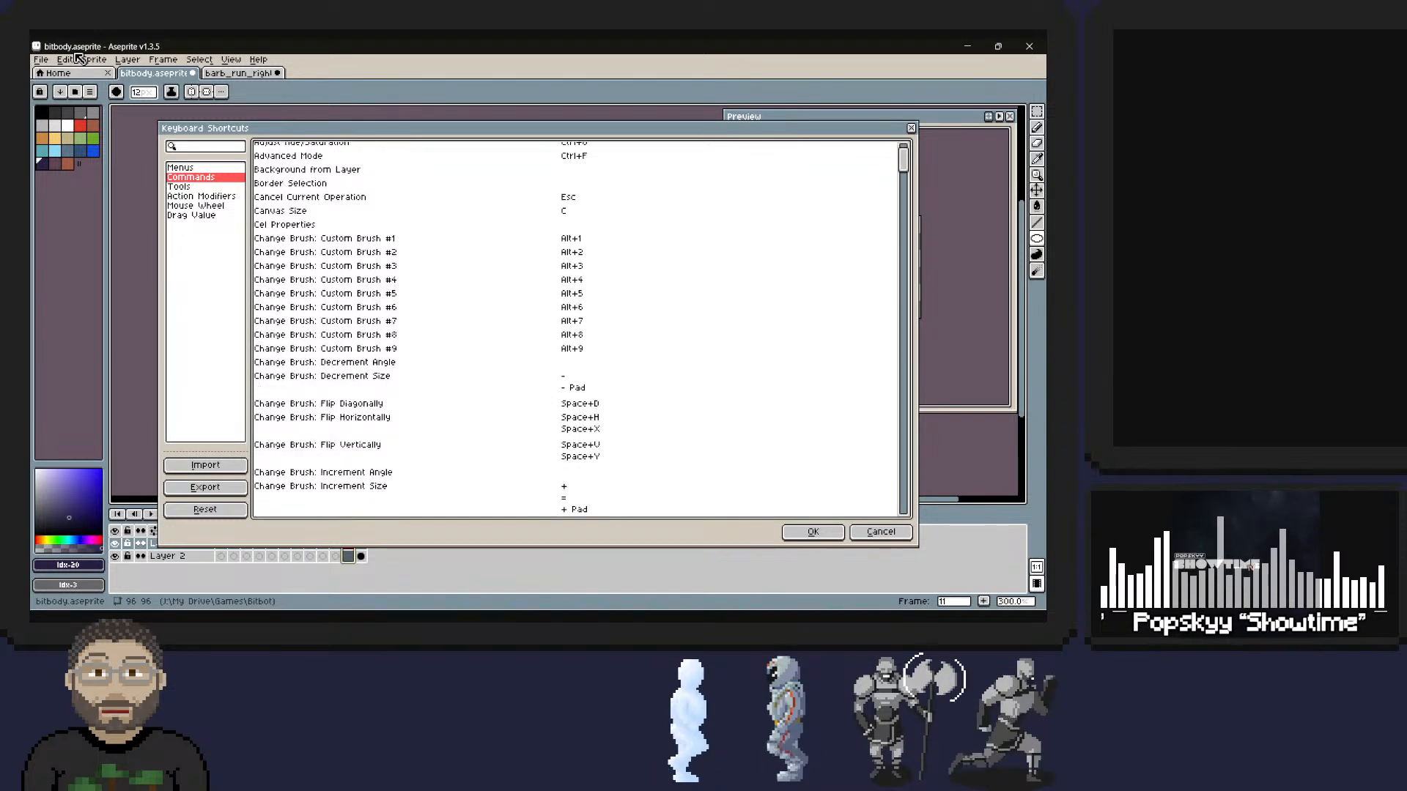
scroll(578, 330, "down", 10)
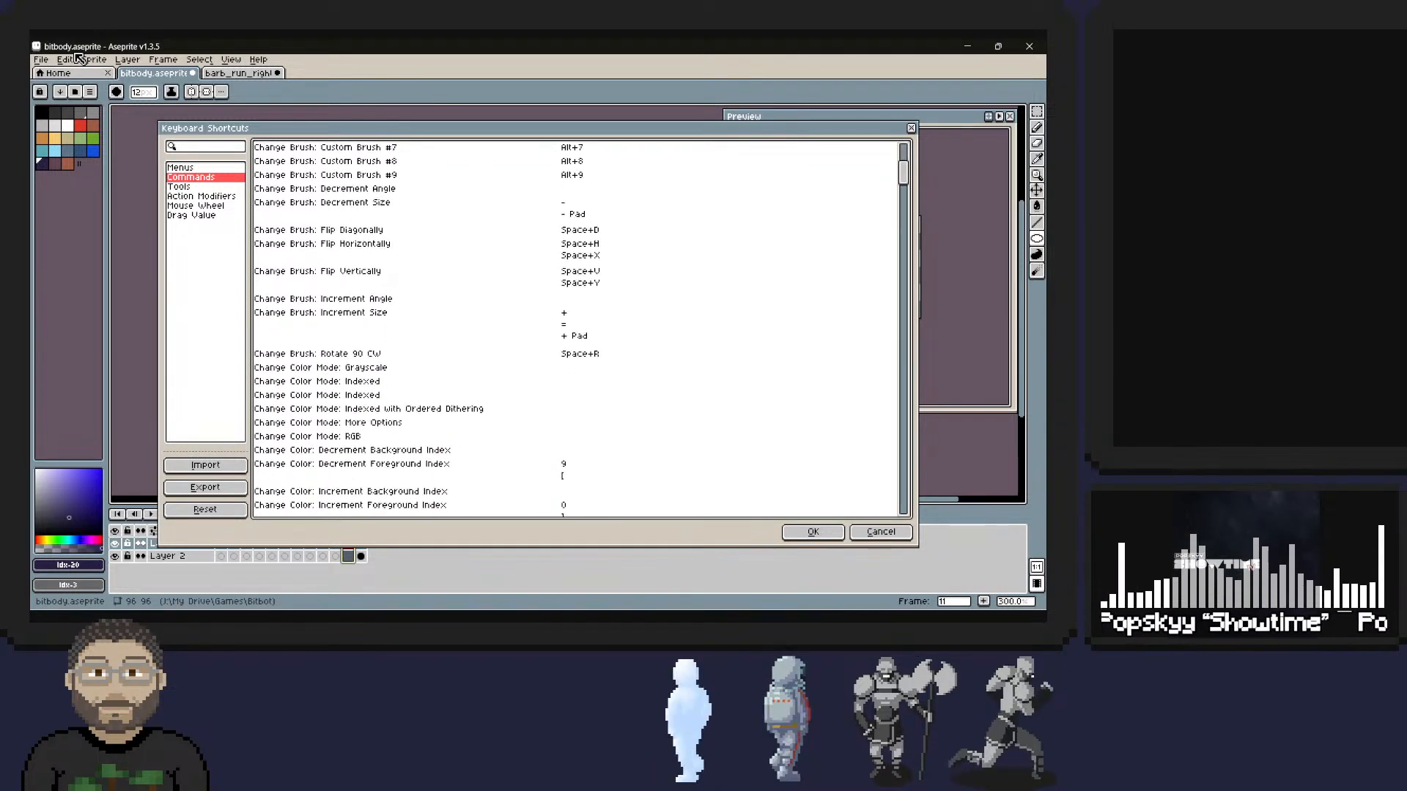
scroll(579, 329, "down", 9)
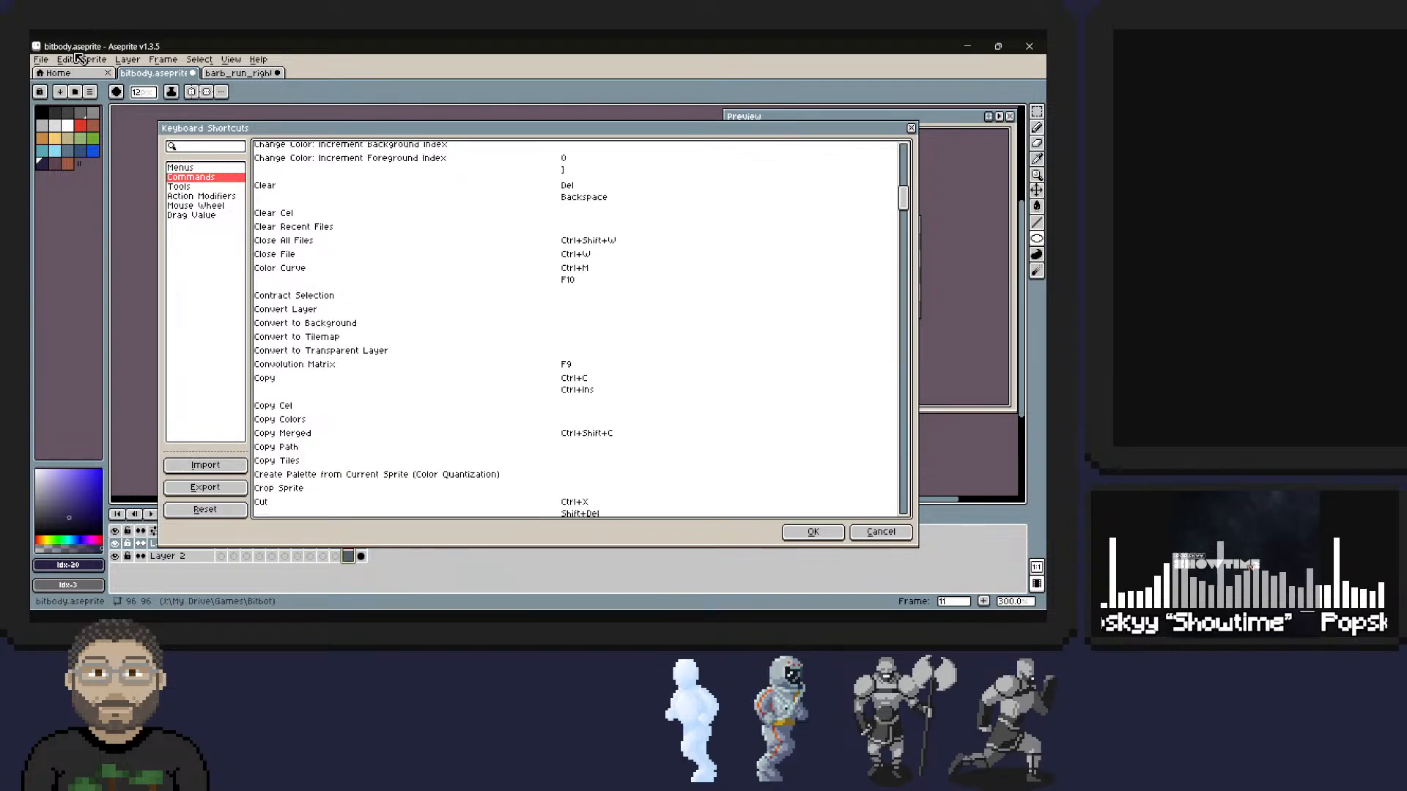
scroll(579, 330, "down", 9)
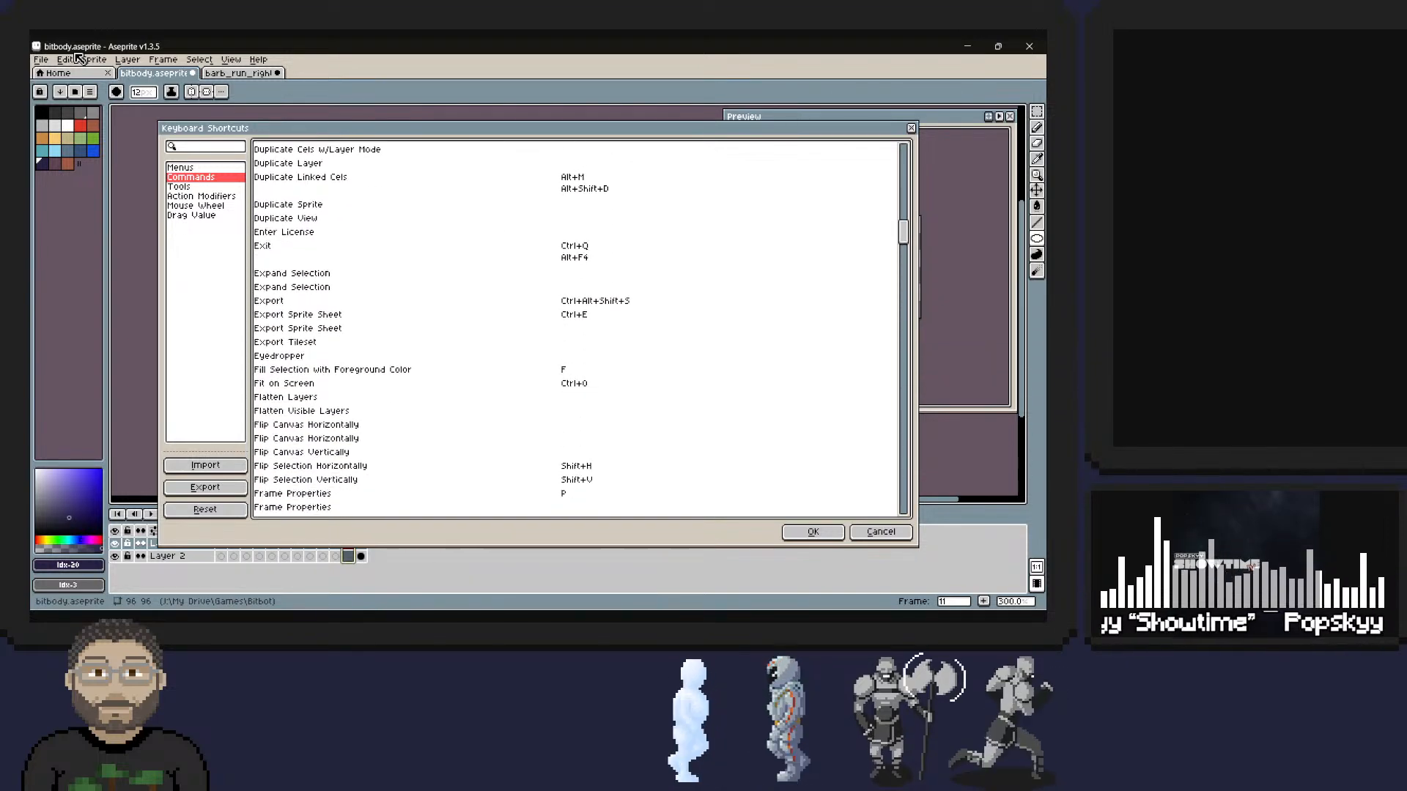
scroll(579, 330, "down", 9)
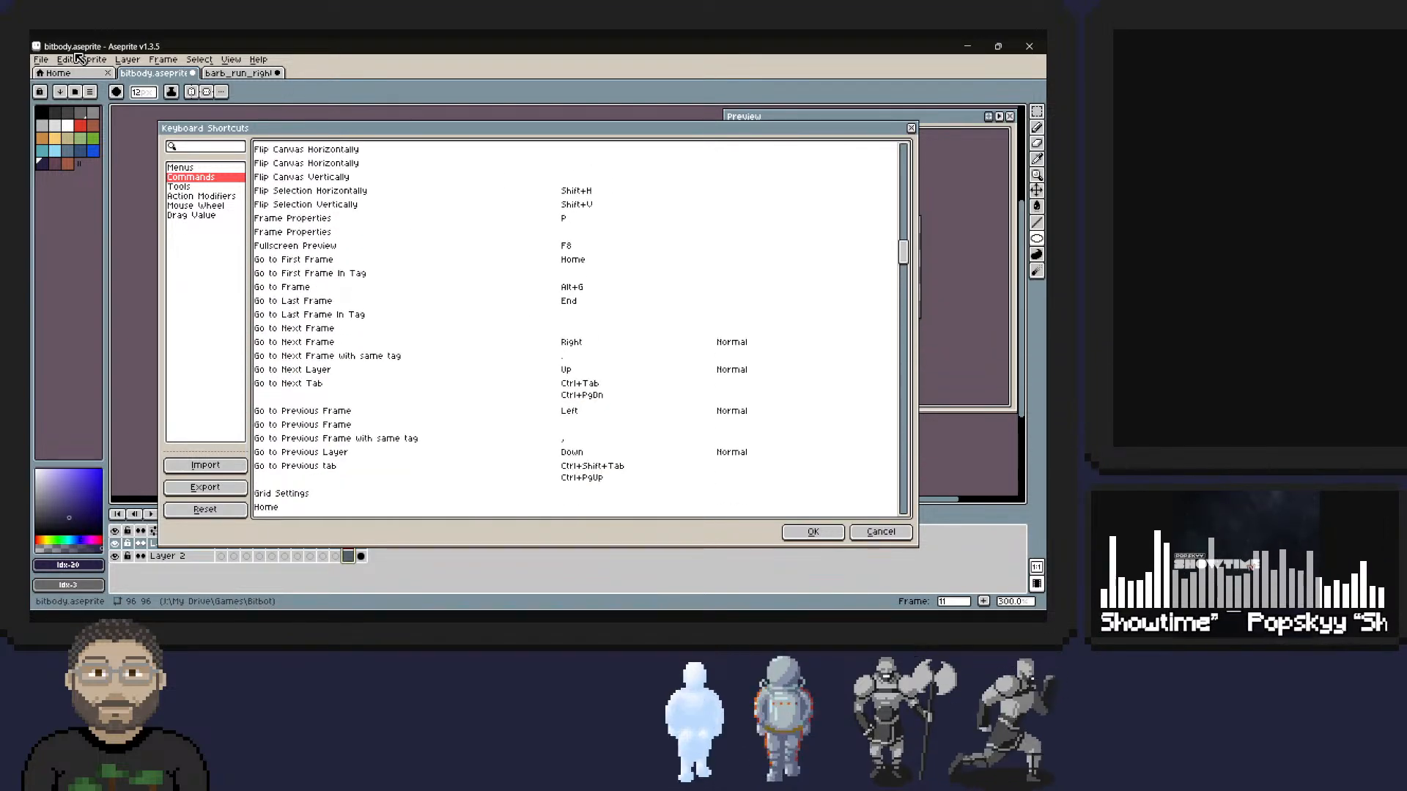
scroll(579, 330, "down", 9)
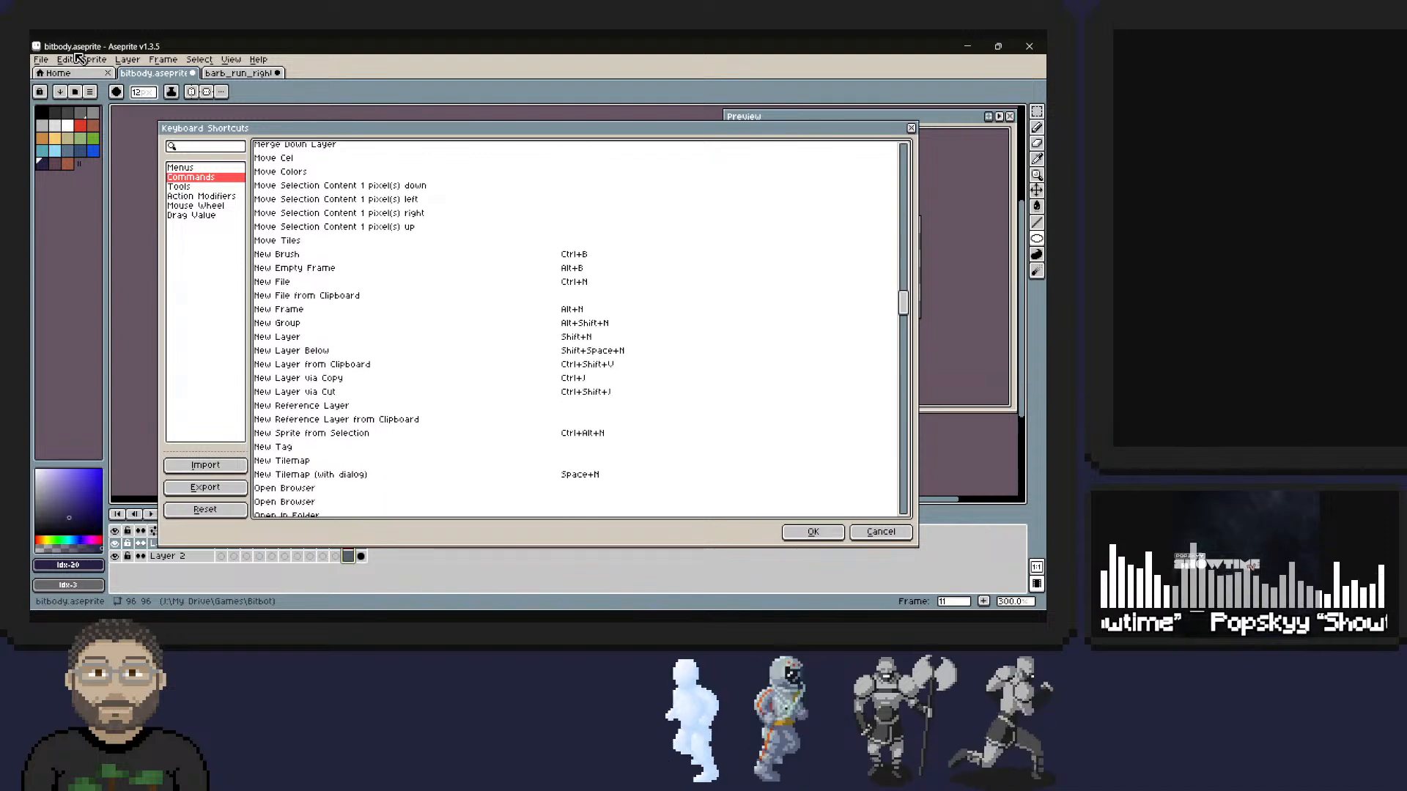
left_click_drag(904, 328, 904, 163)
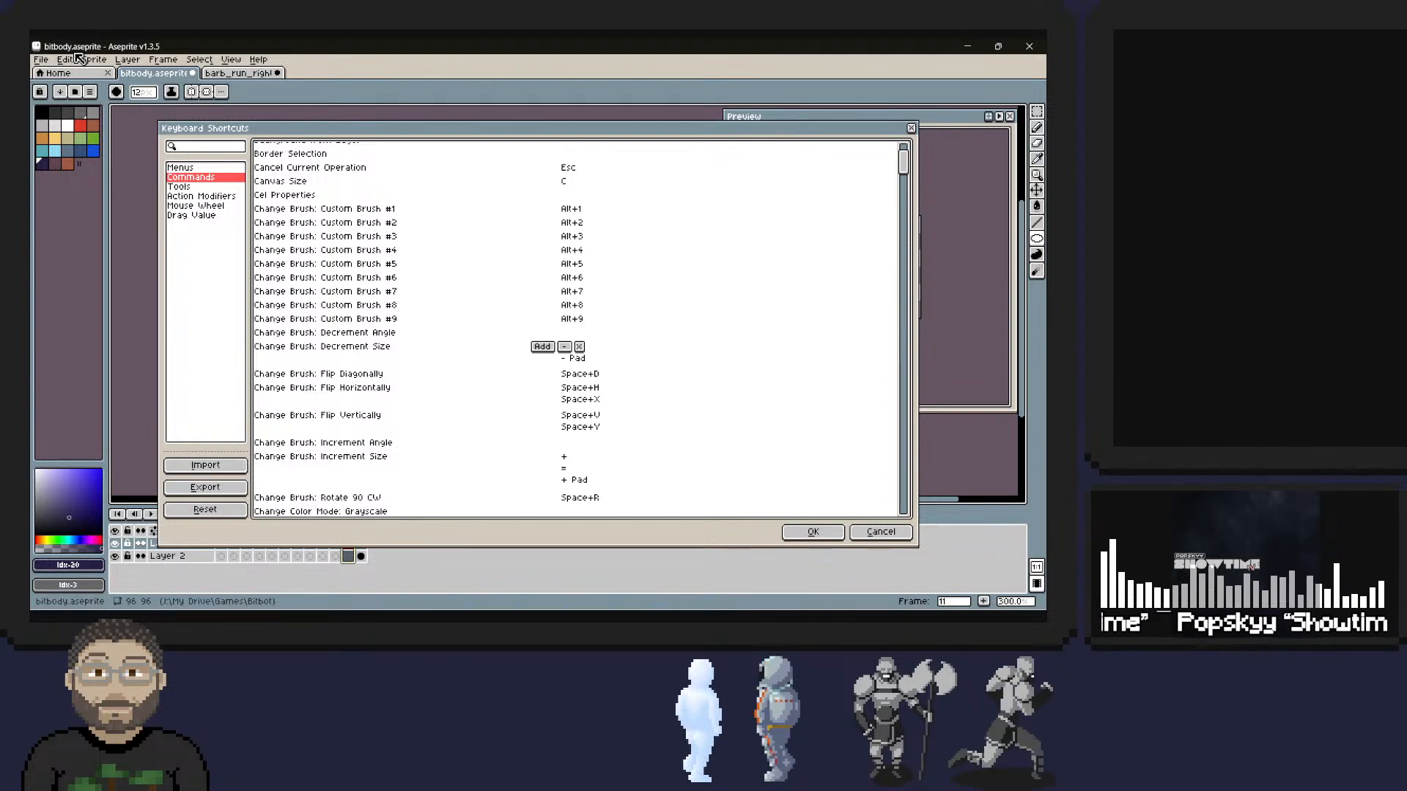
key("Escape")
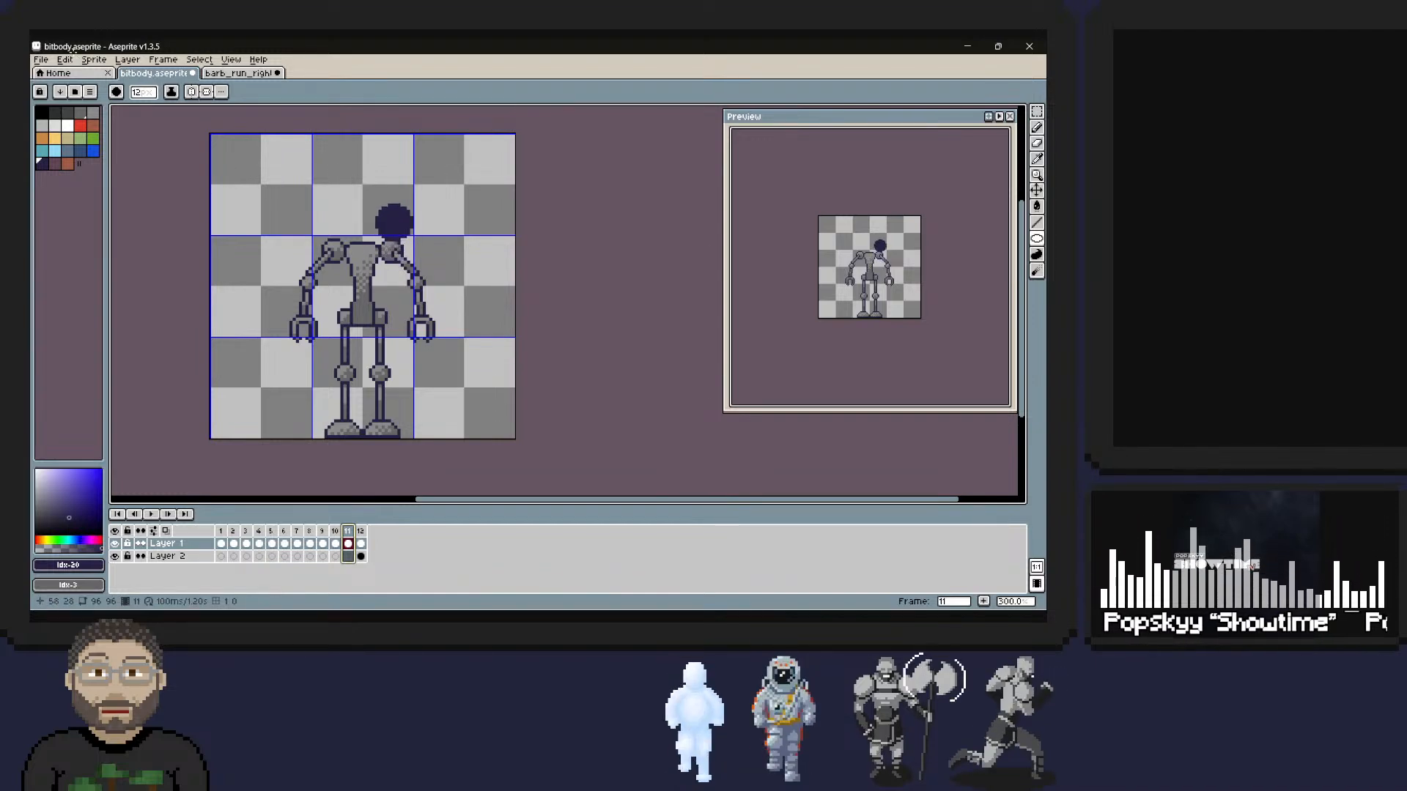
Reduce the brush size to 8 px to match the robot's shoulder joint in frame 11, undoing the test dot.
key("minus")
key("minus")
key("minus")
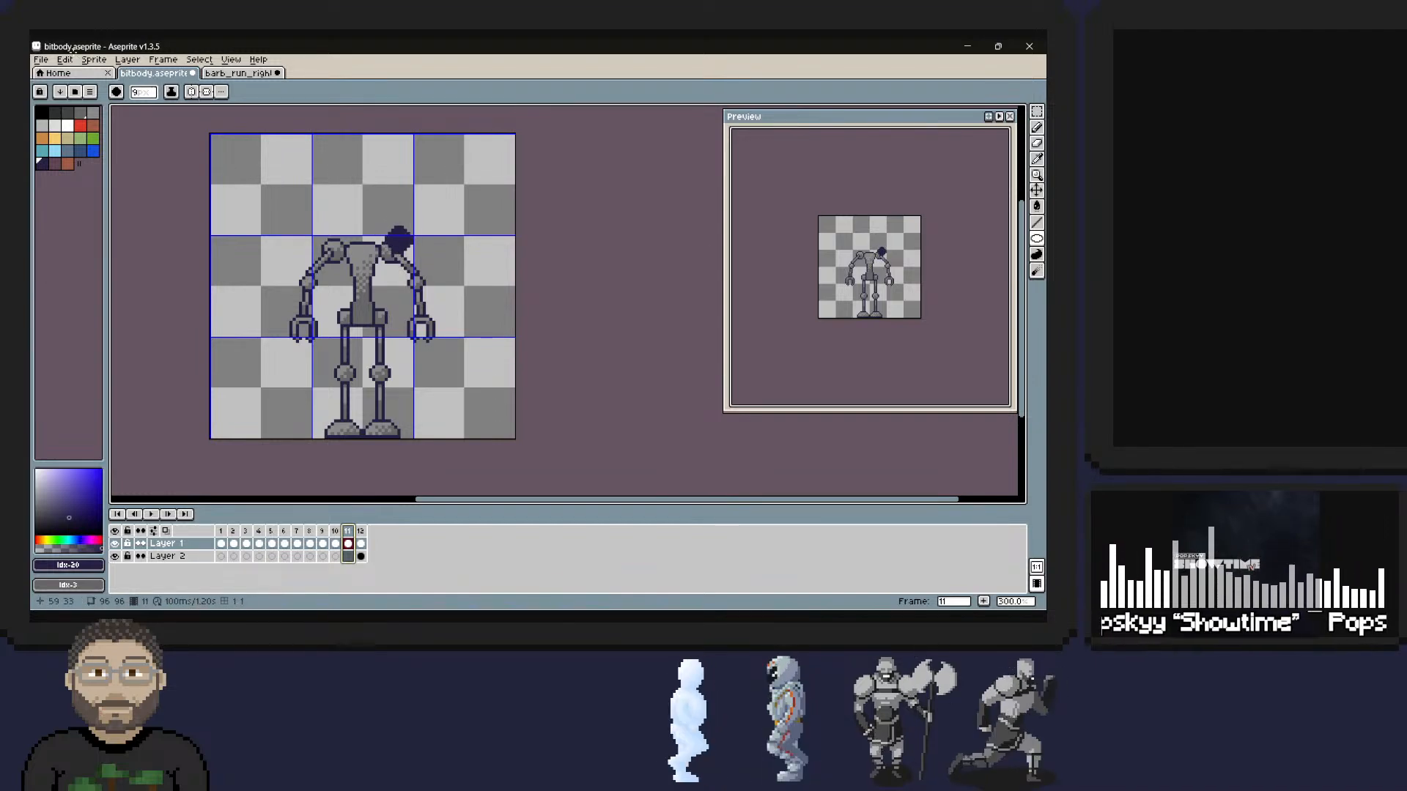
key("minus")
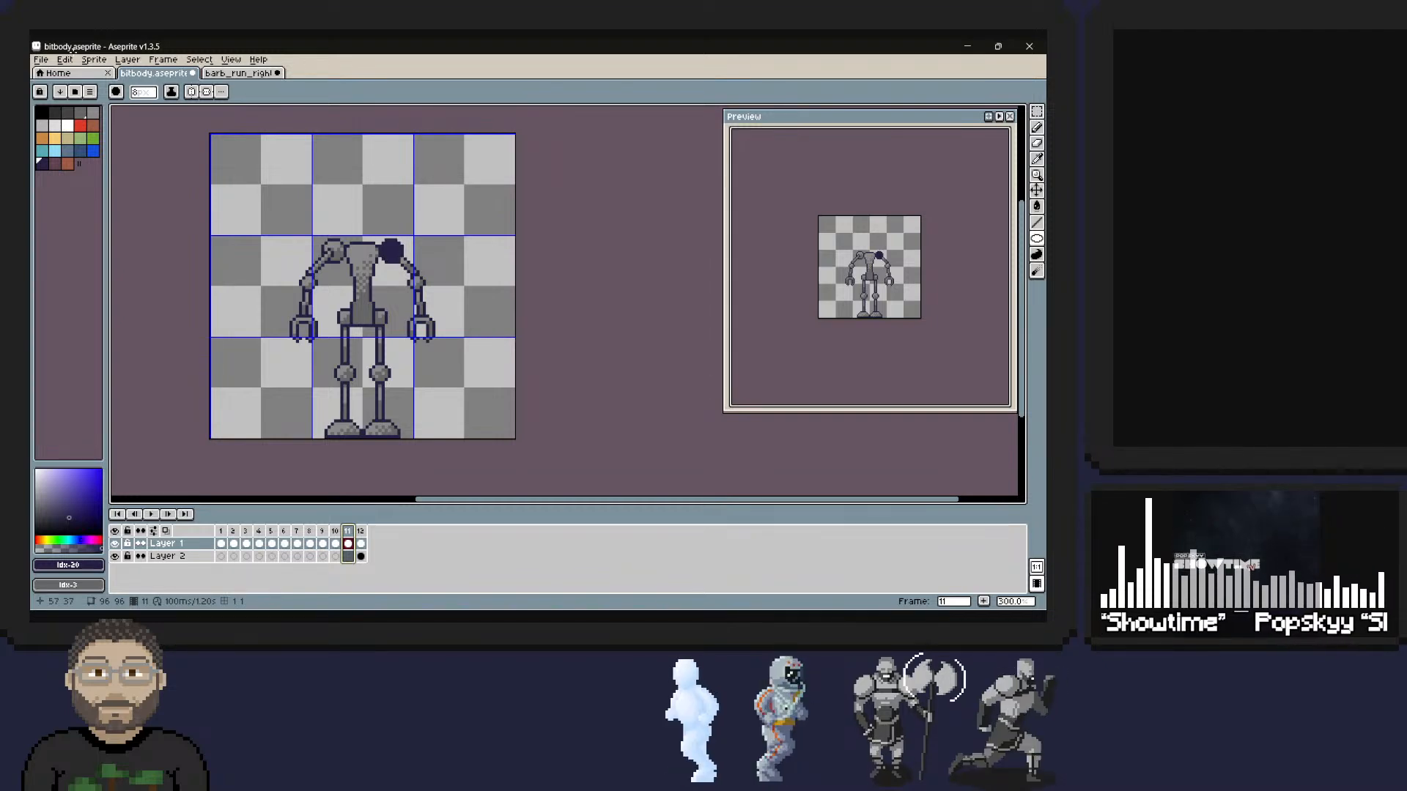
key("minus")
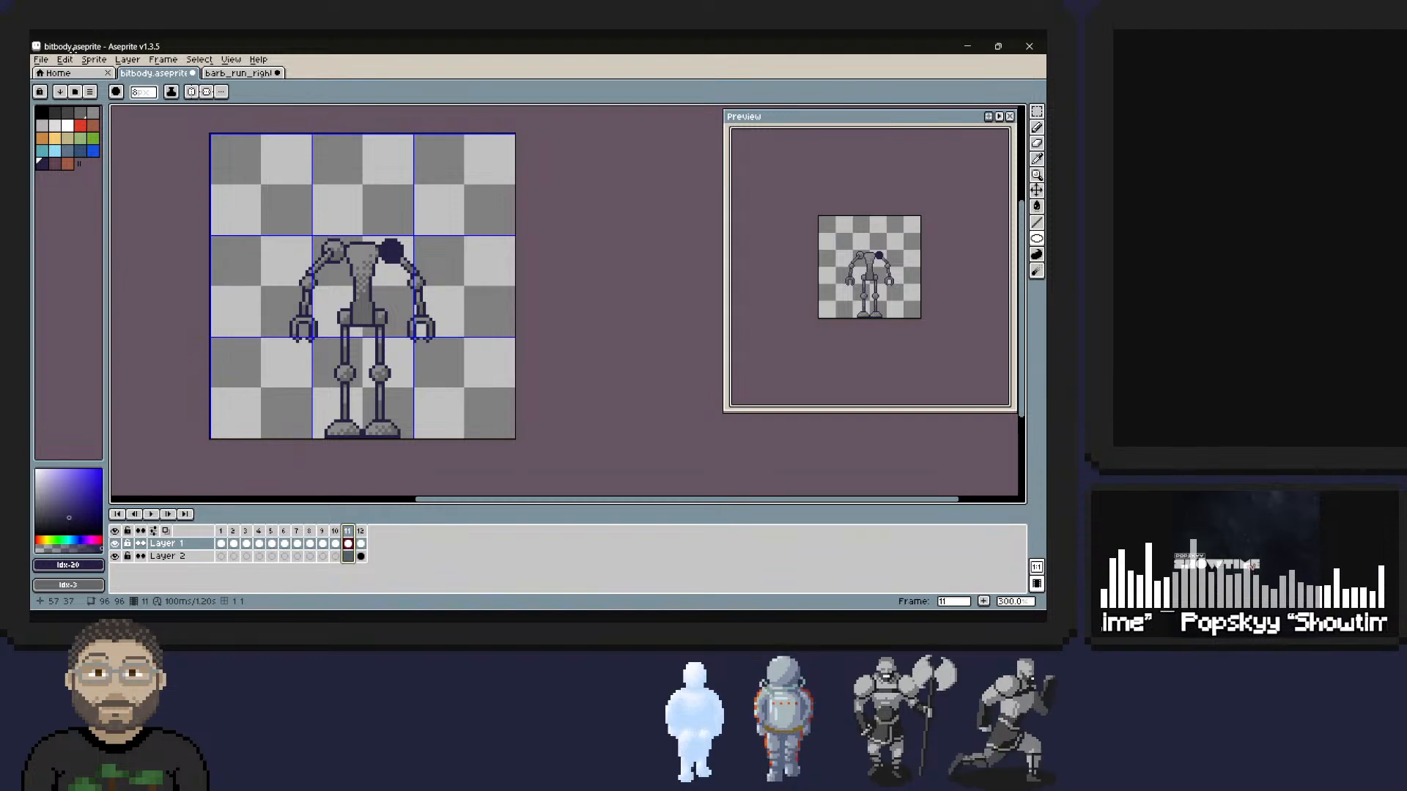
left_click(349, 234)
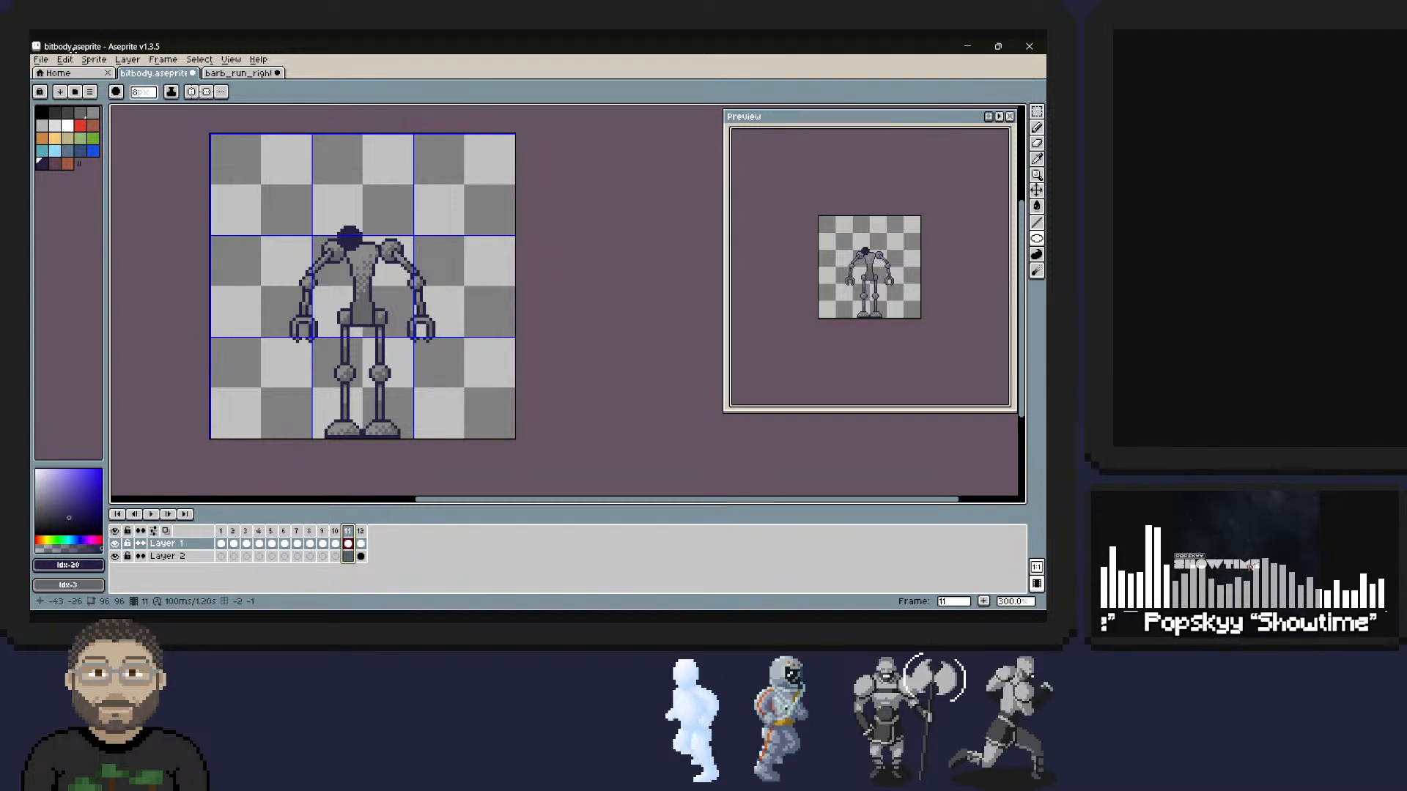
key("ctrl+z")
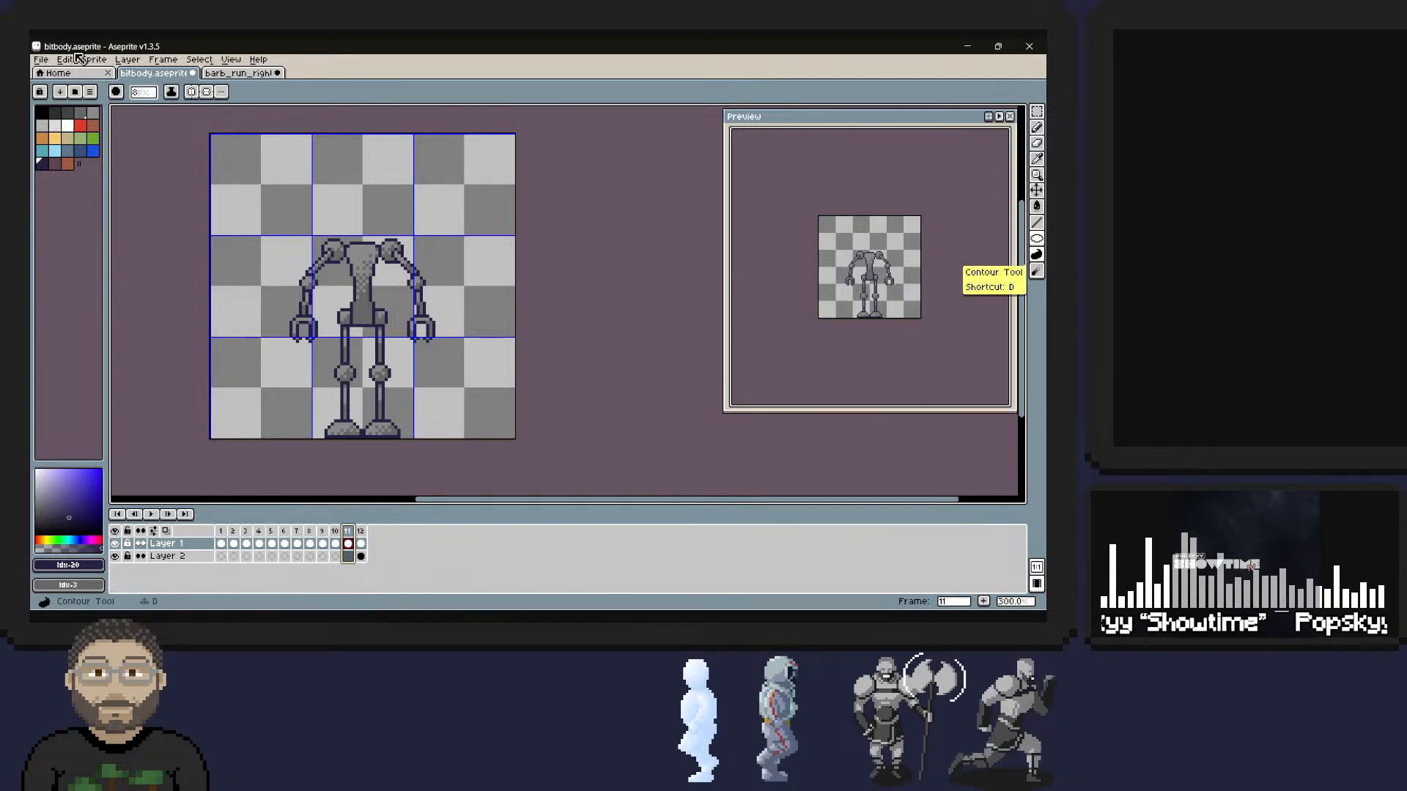
Place 8 px dots in frame 12 on the barbarian's rear shoulder, hip, both knees and both feet.
key("Right")
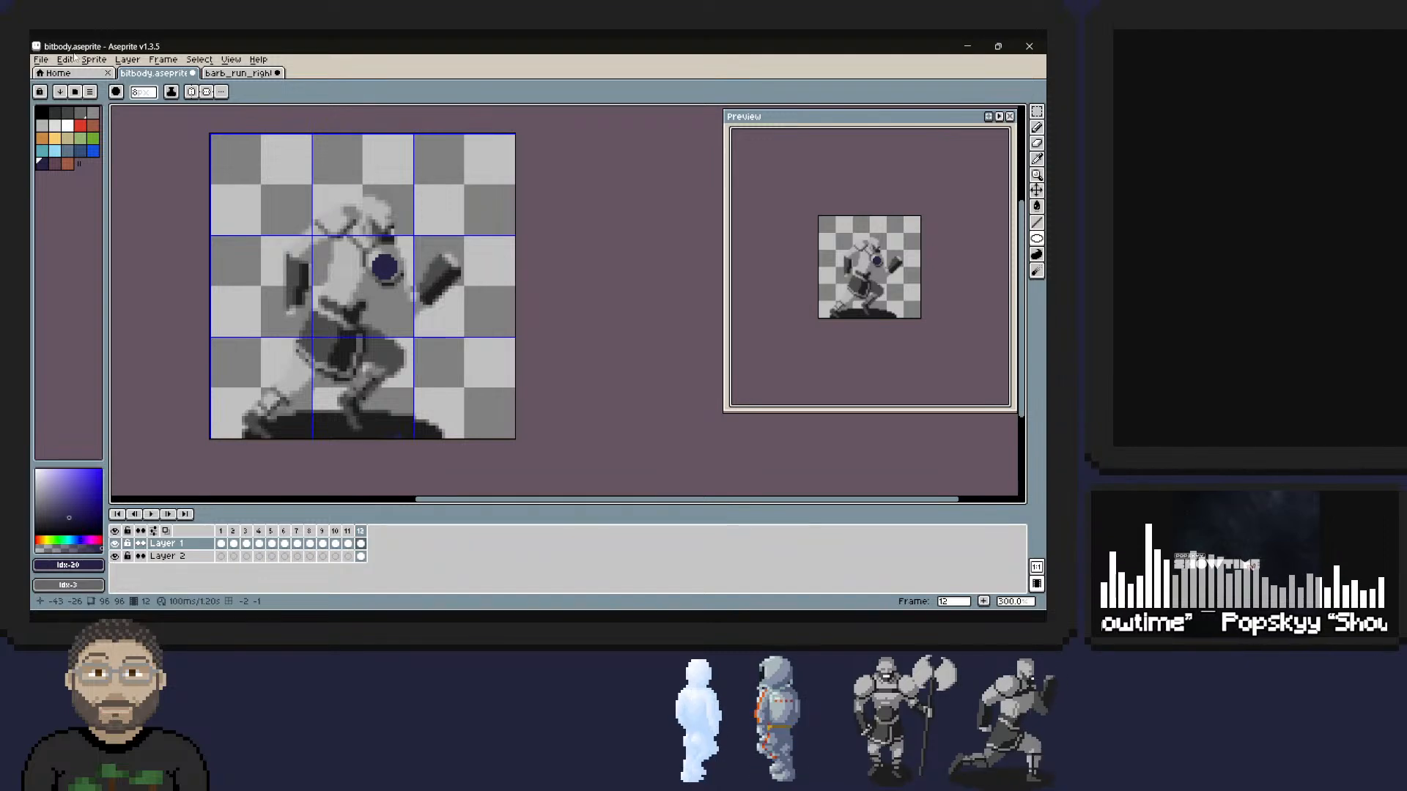
left_click(340, 222)
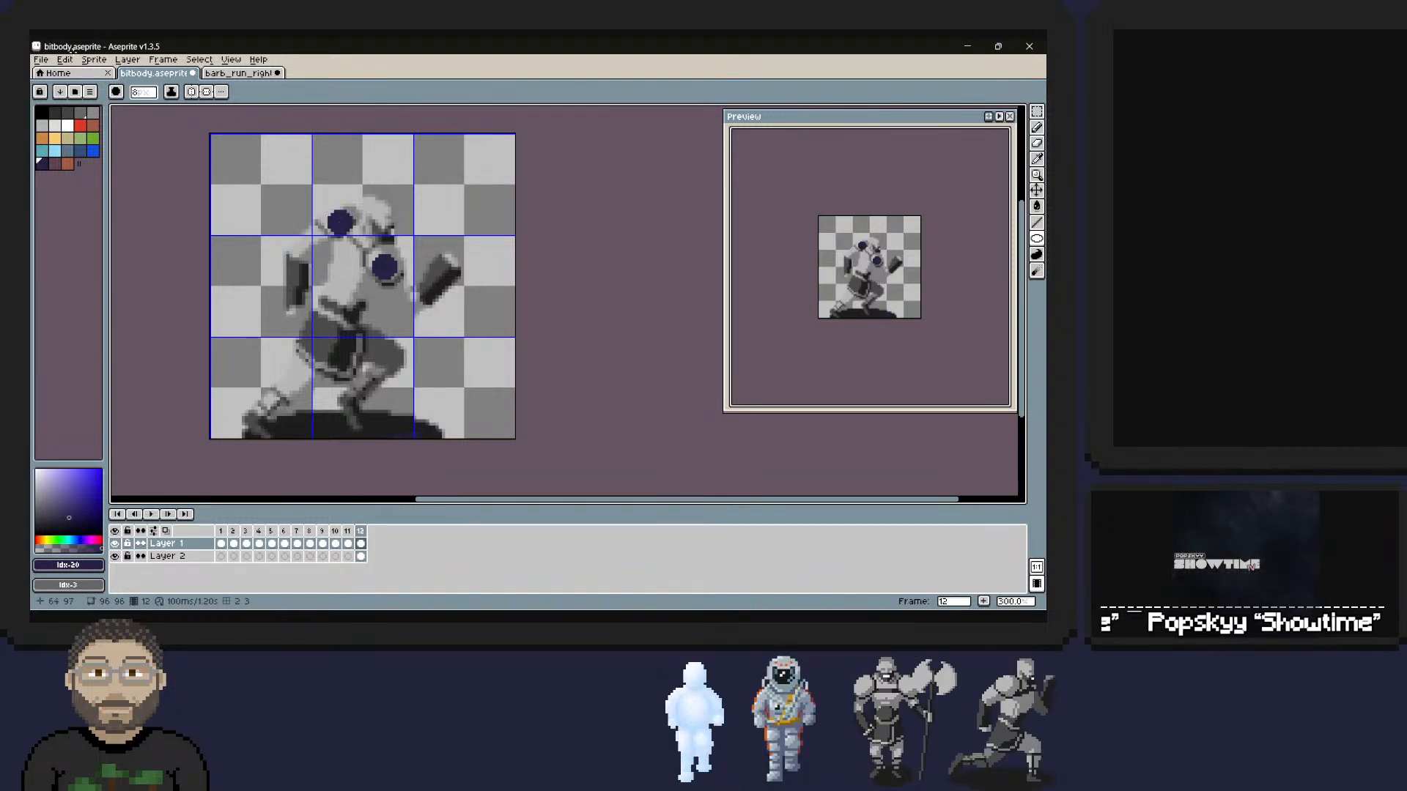
left_click(330, 341)
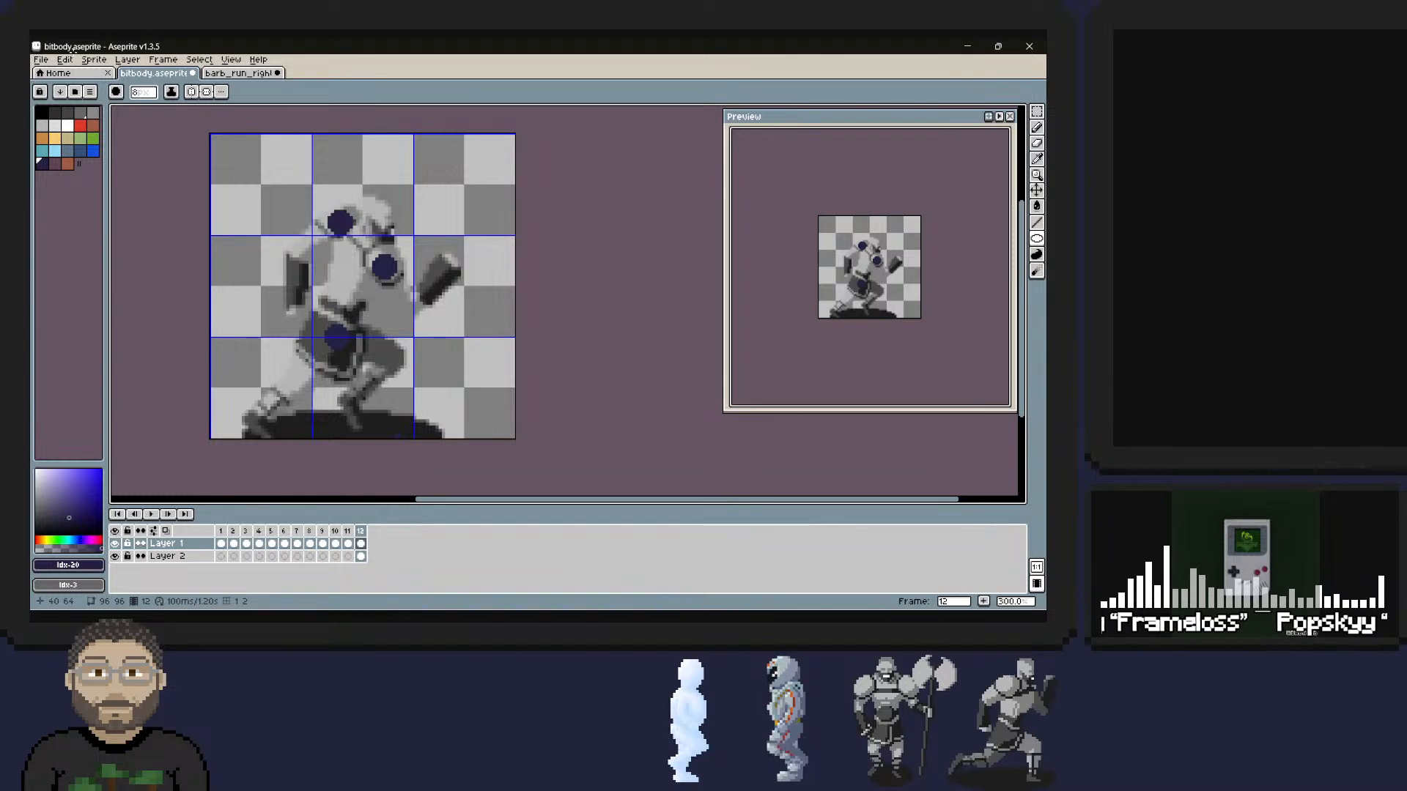
left_click(299, 384)
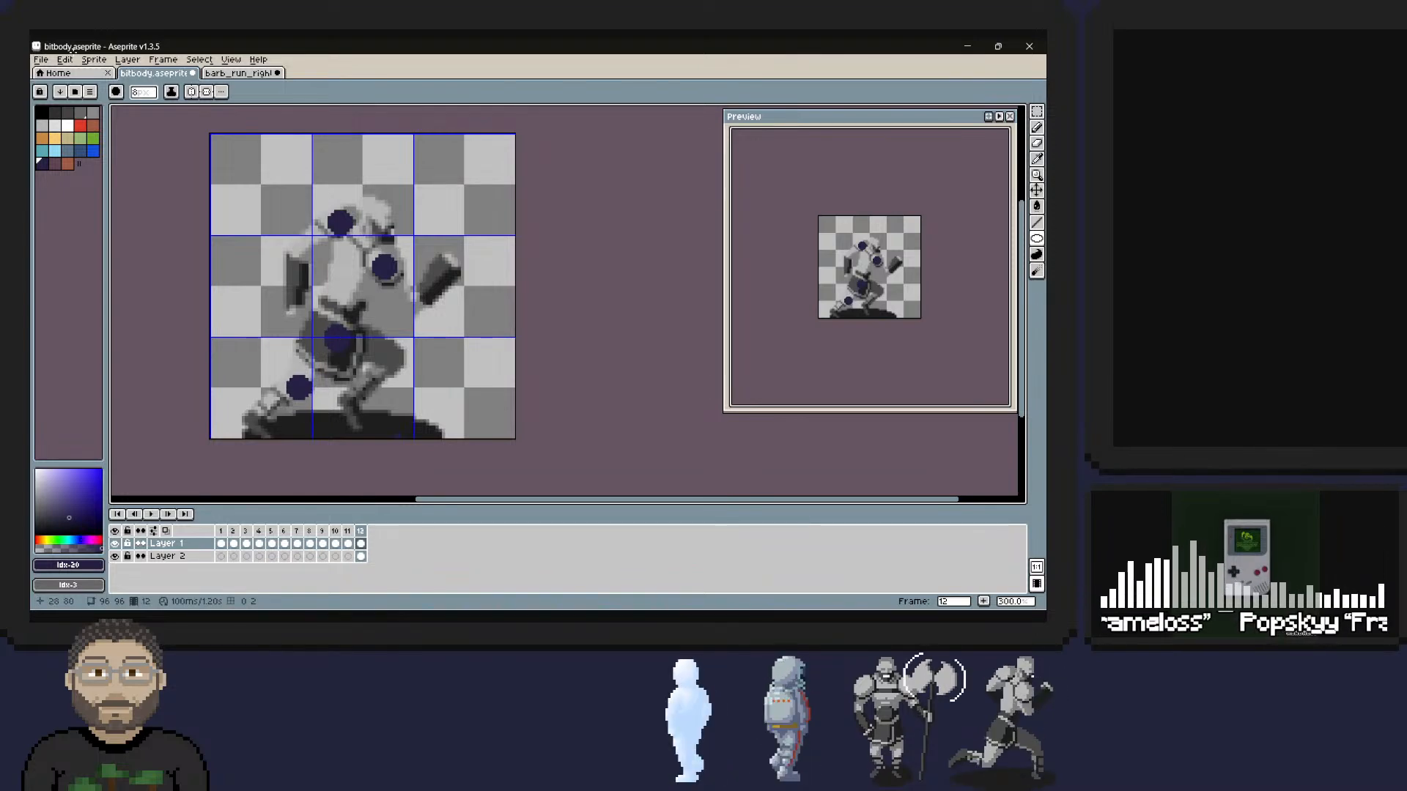
left_click(257, 424)
left_click(390, 356)
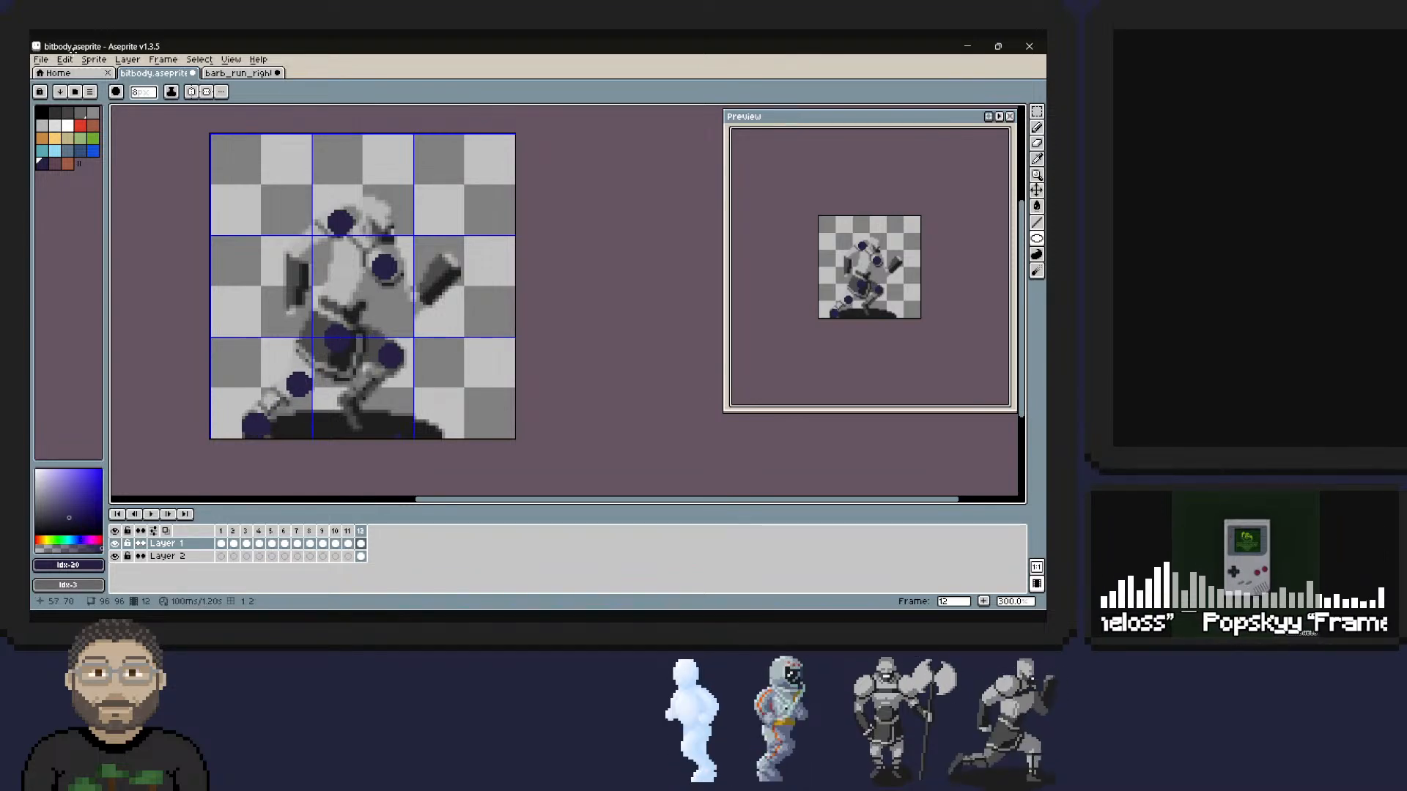
left_click(350, 409)
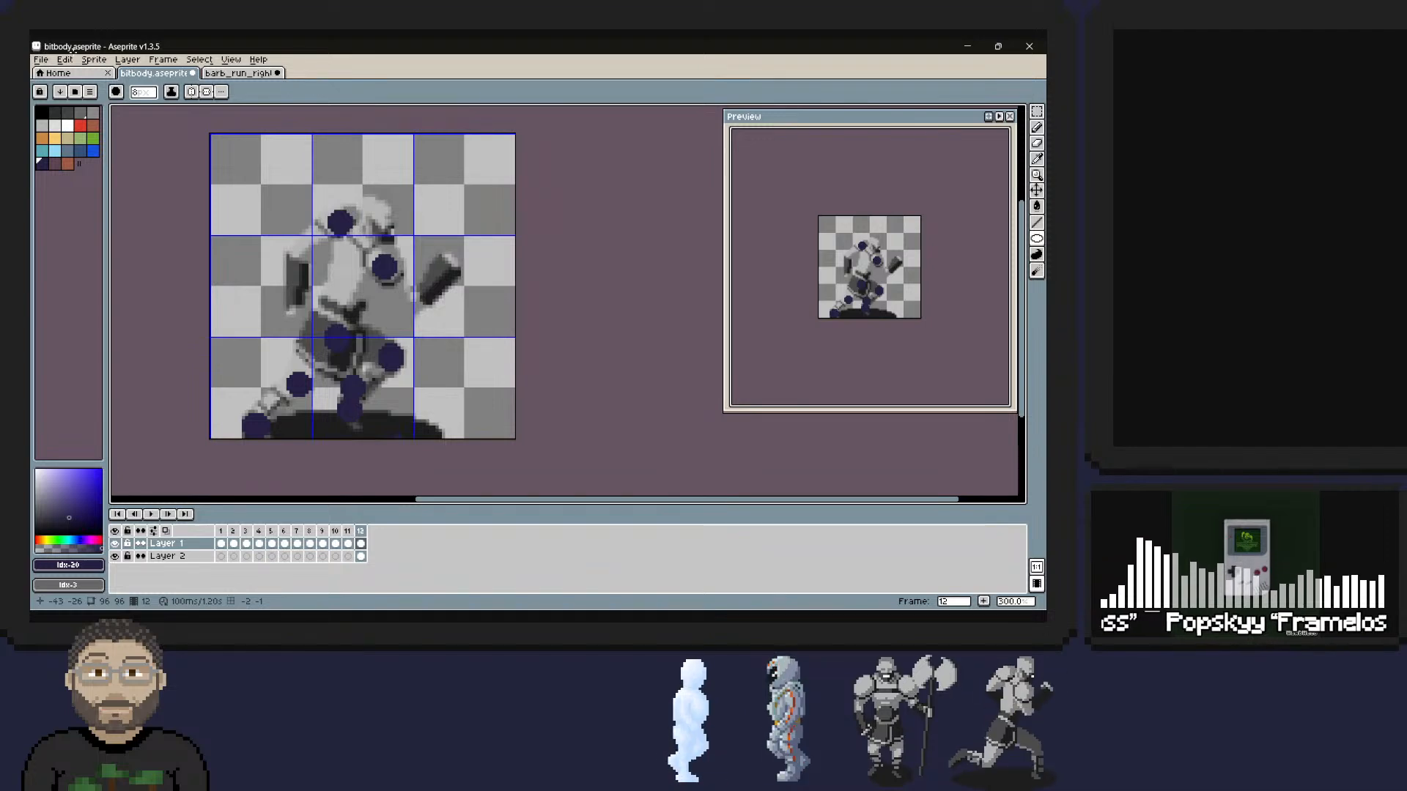
Add a dot for the rear hip and mark both elbows with smaller dots, placing the rear one on the bent arm.
left_click(477, 187)
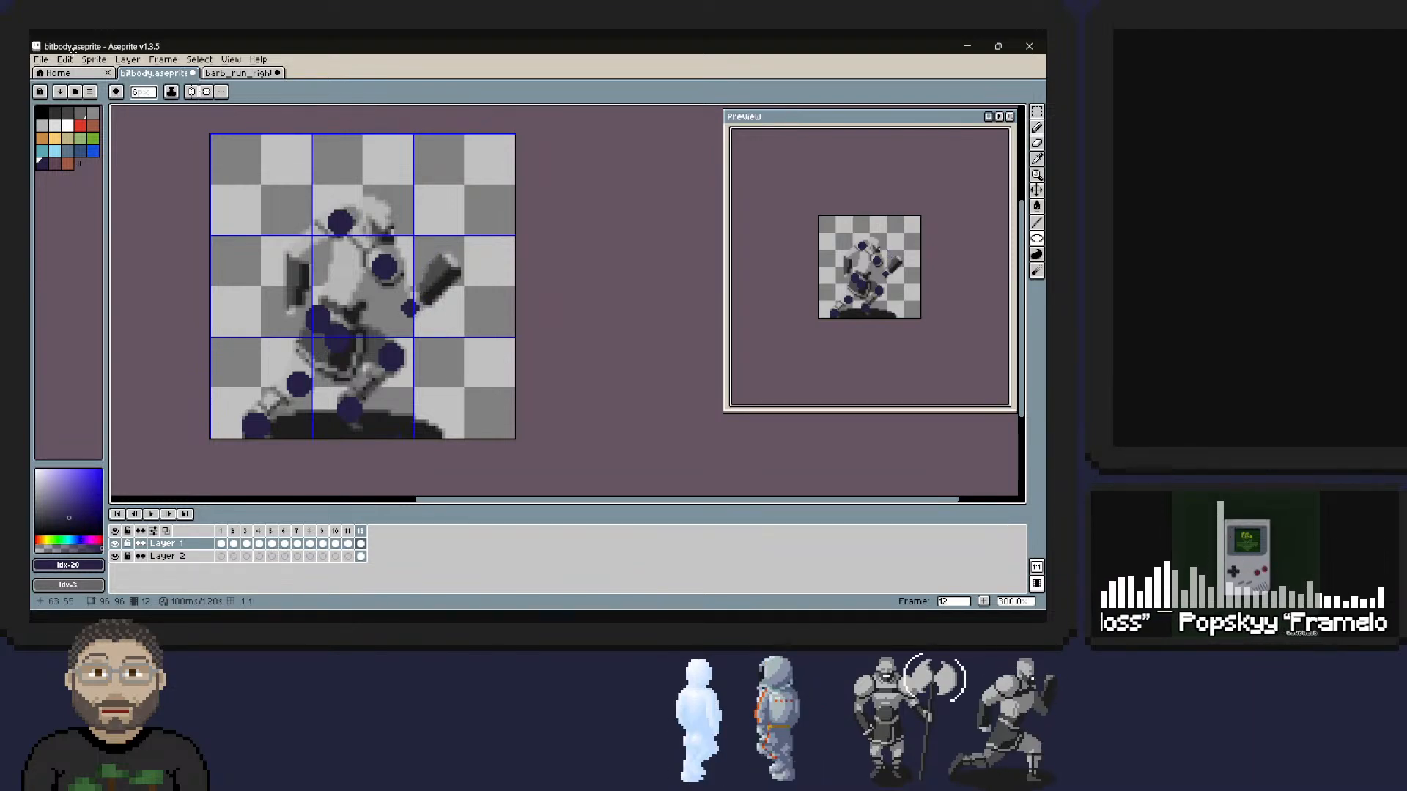
left_click(414, 305)
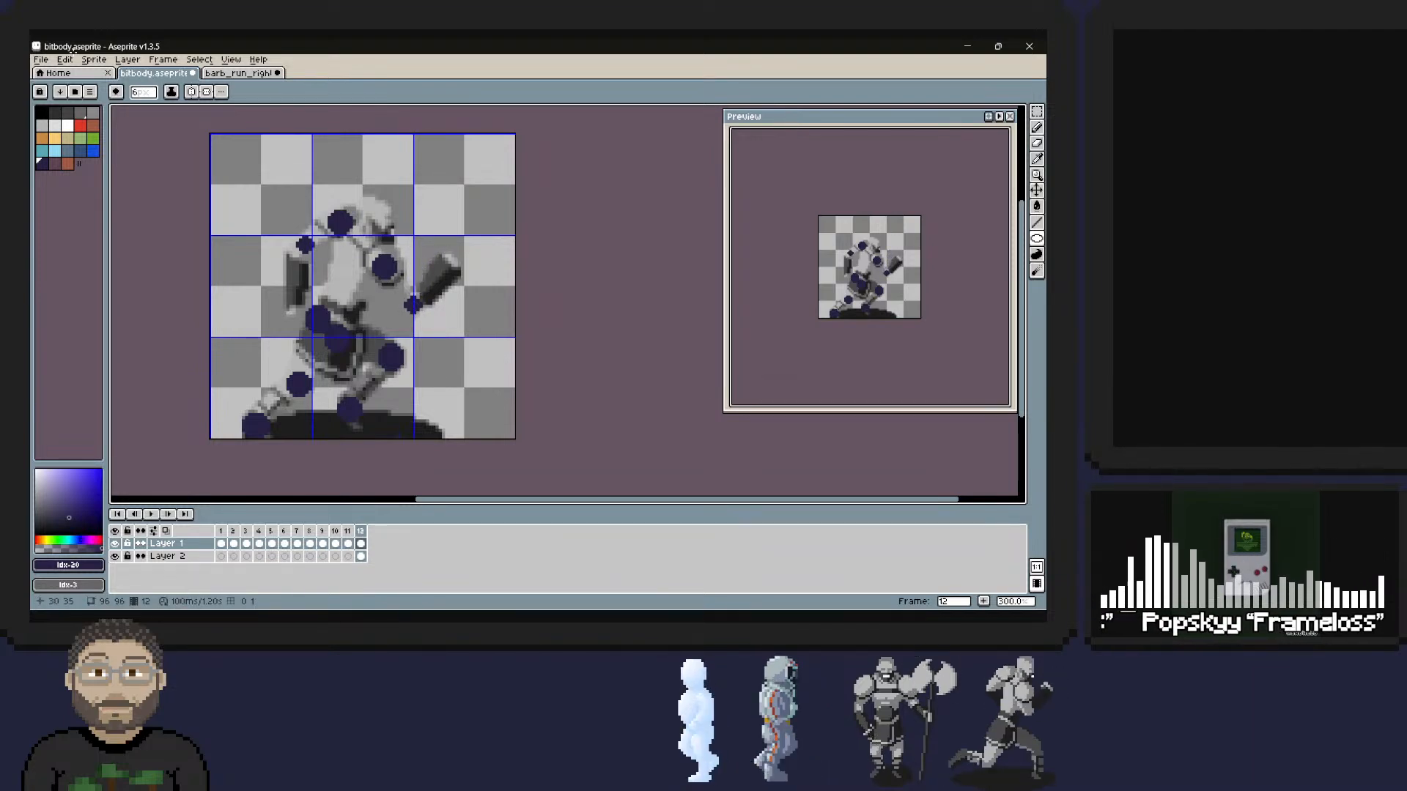
left_click(294, 254)
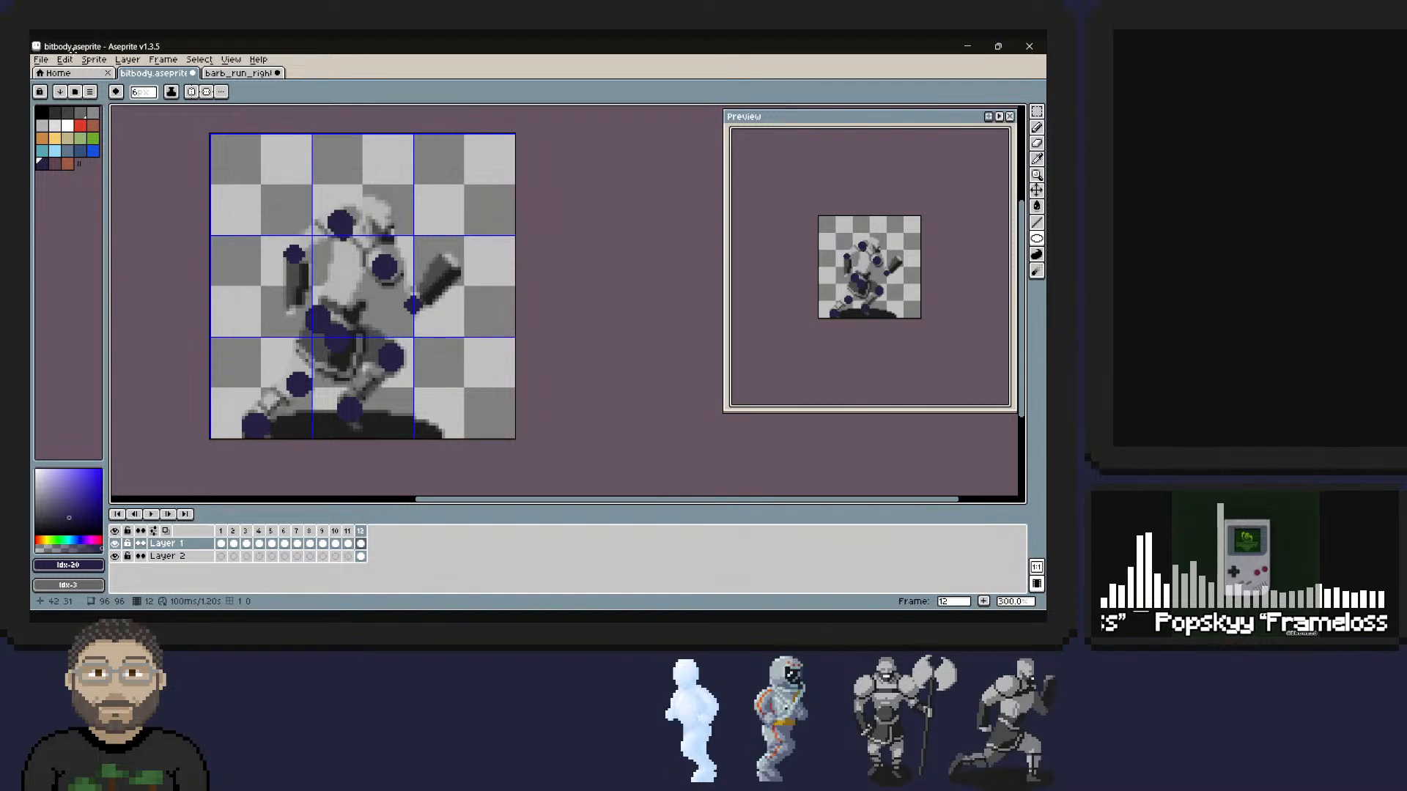
Draw 1 px pencil lines for the bar between the shoulders, both sides of the torso and the rear arm.
key("b")
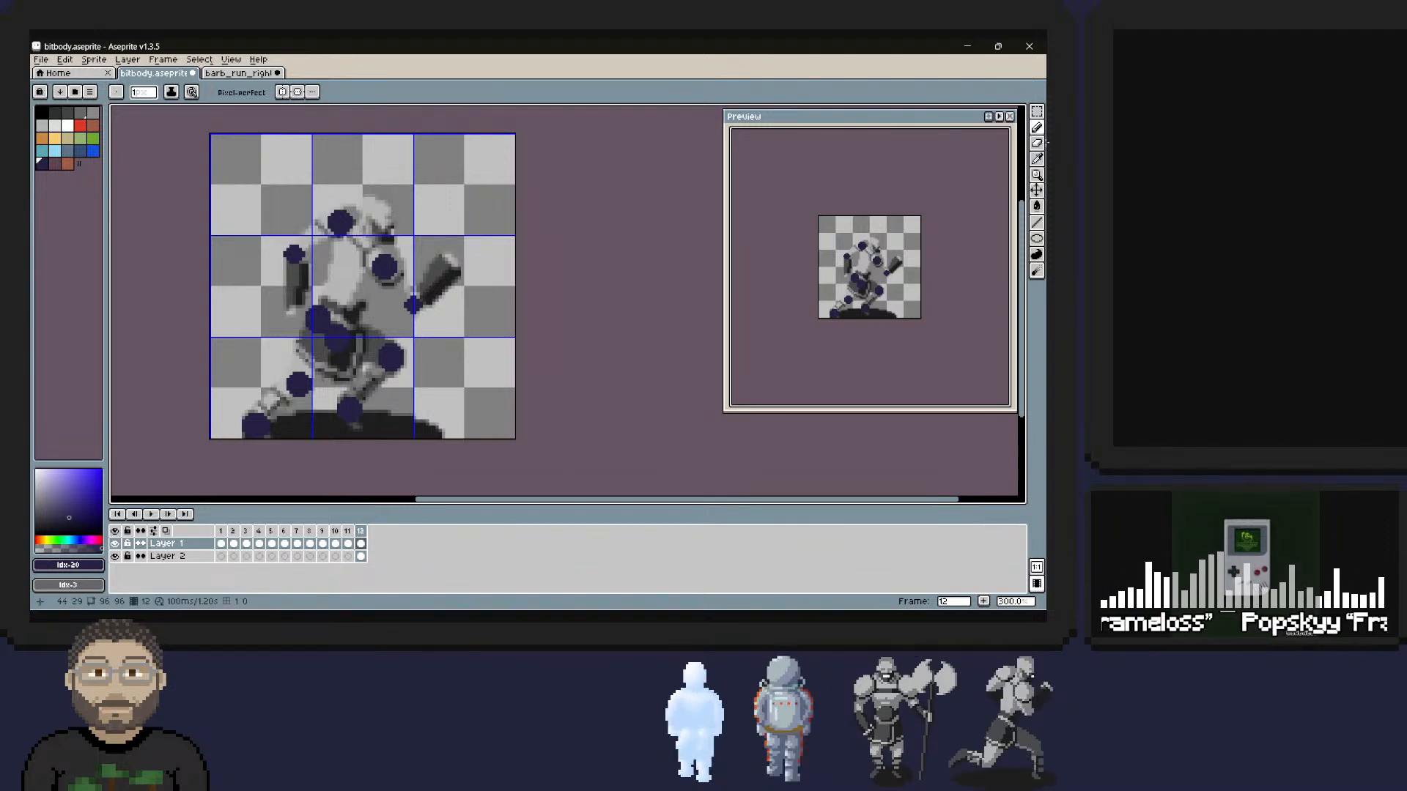
mouse_move(351, 228)
left_mouse_down()
mouse_move(382, 255)
mouse_move(342, 233)
mouse_move(358, 284)
left_mouse_up()
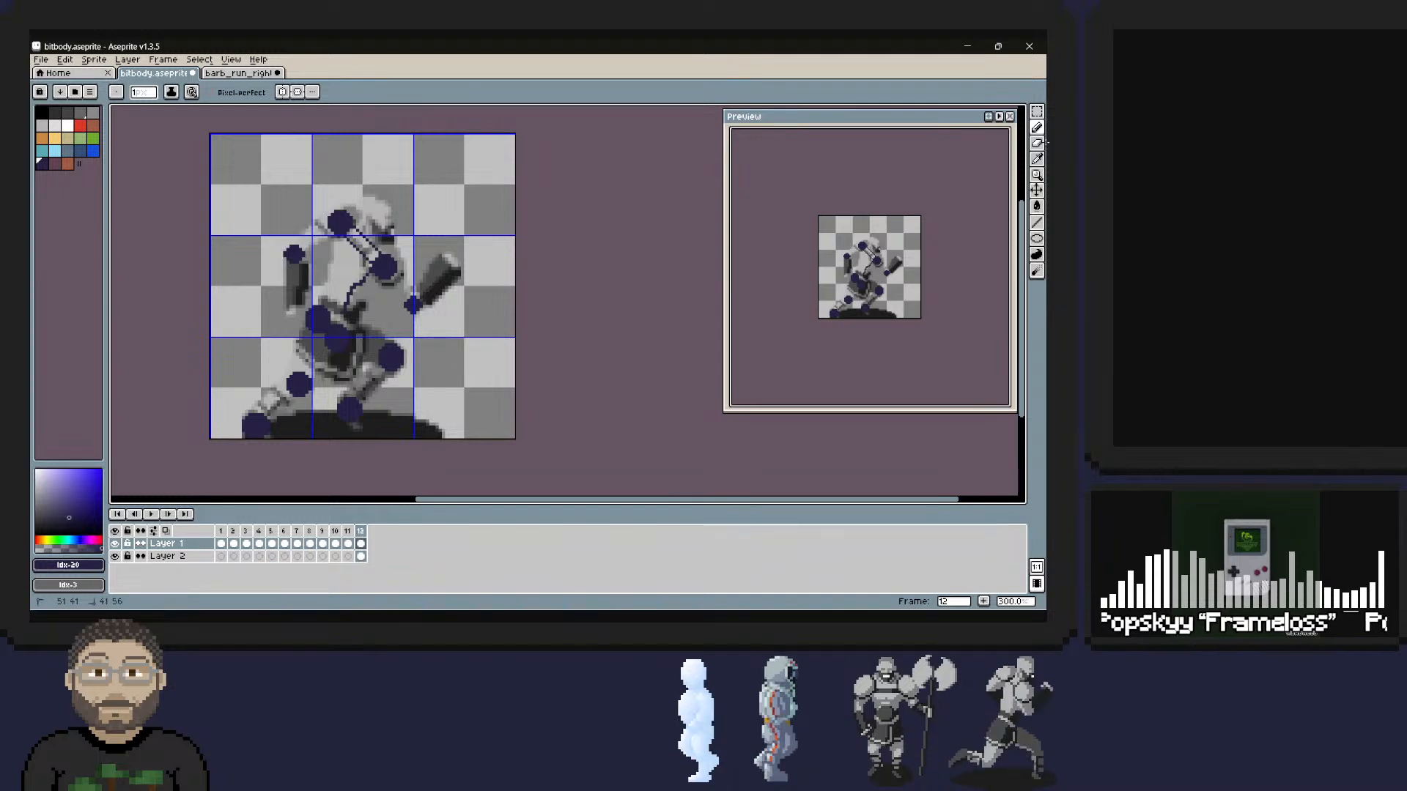
mouse_move(325, 301)
left_mouse_down()
mouse_move(335, 238)
mouse_move(359, 286)
left_mouse_up()
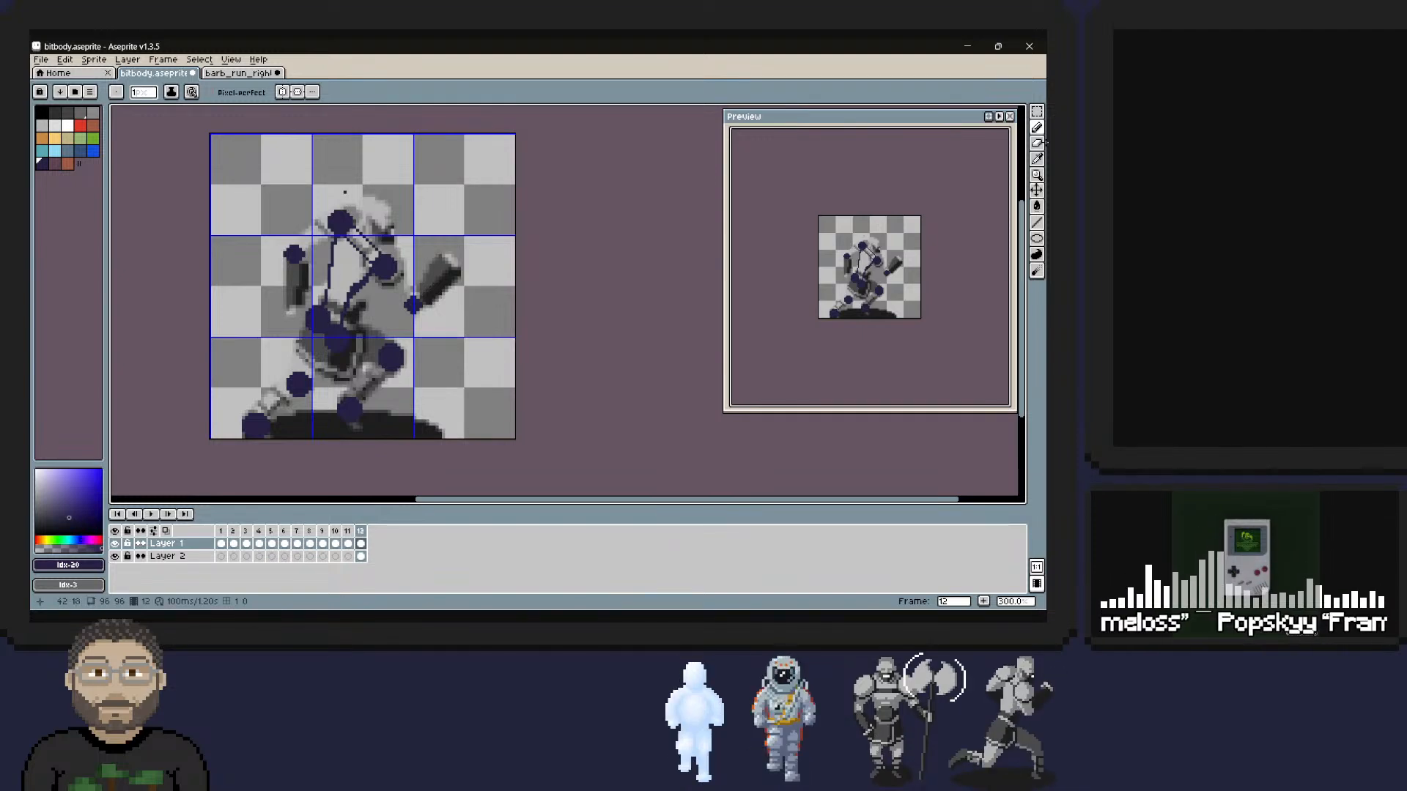
mouse_move(330, 225)
left_mouse_down()
mouse_move(299, 246)
mouse_move(332, 219)
mouse_move(303, 250)
mouse_move(298, 303)
left_mouse_up()
key("ctrl+z")
key("ctrl+z")
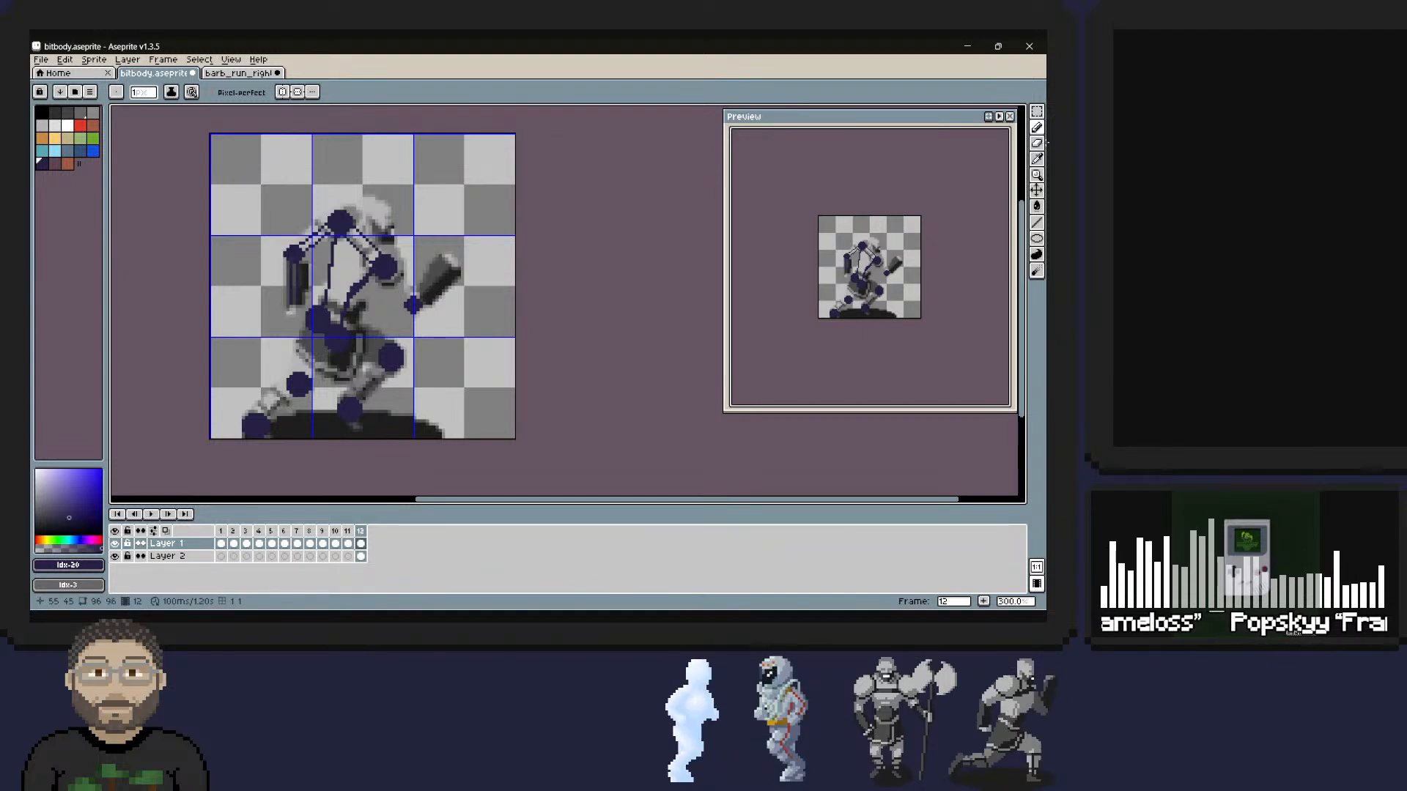
Draw paired 1 px lines for the front arm and front leg, checking the sketch by toggling Layer 1 and Layer 2.
left_click(407, 302, "shift")
left_click(392, 272)
left_click(414, 298, "shift")
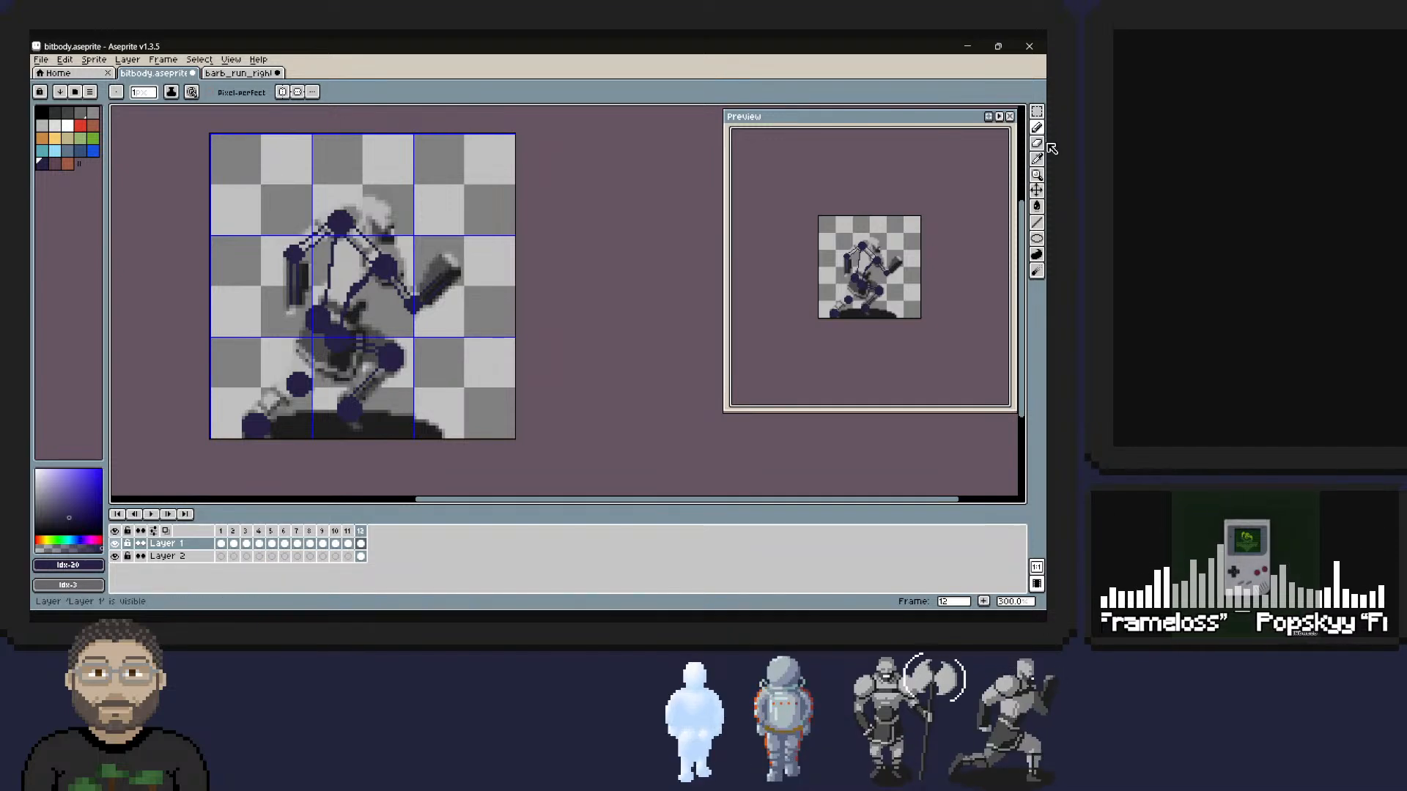
left_click(115, 544)
left_click(115, 543)
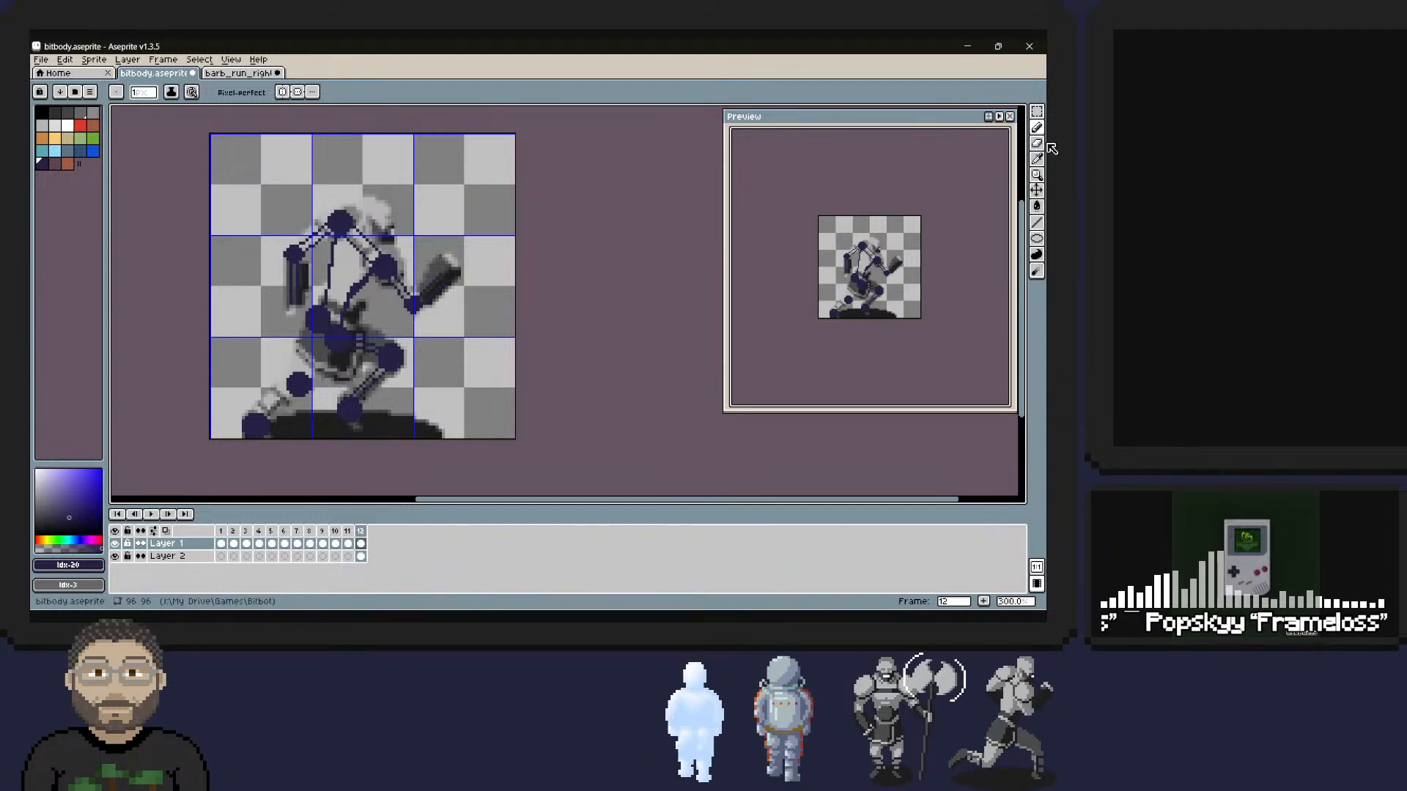
left_click(115, 556)
left_click(115, 556)
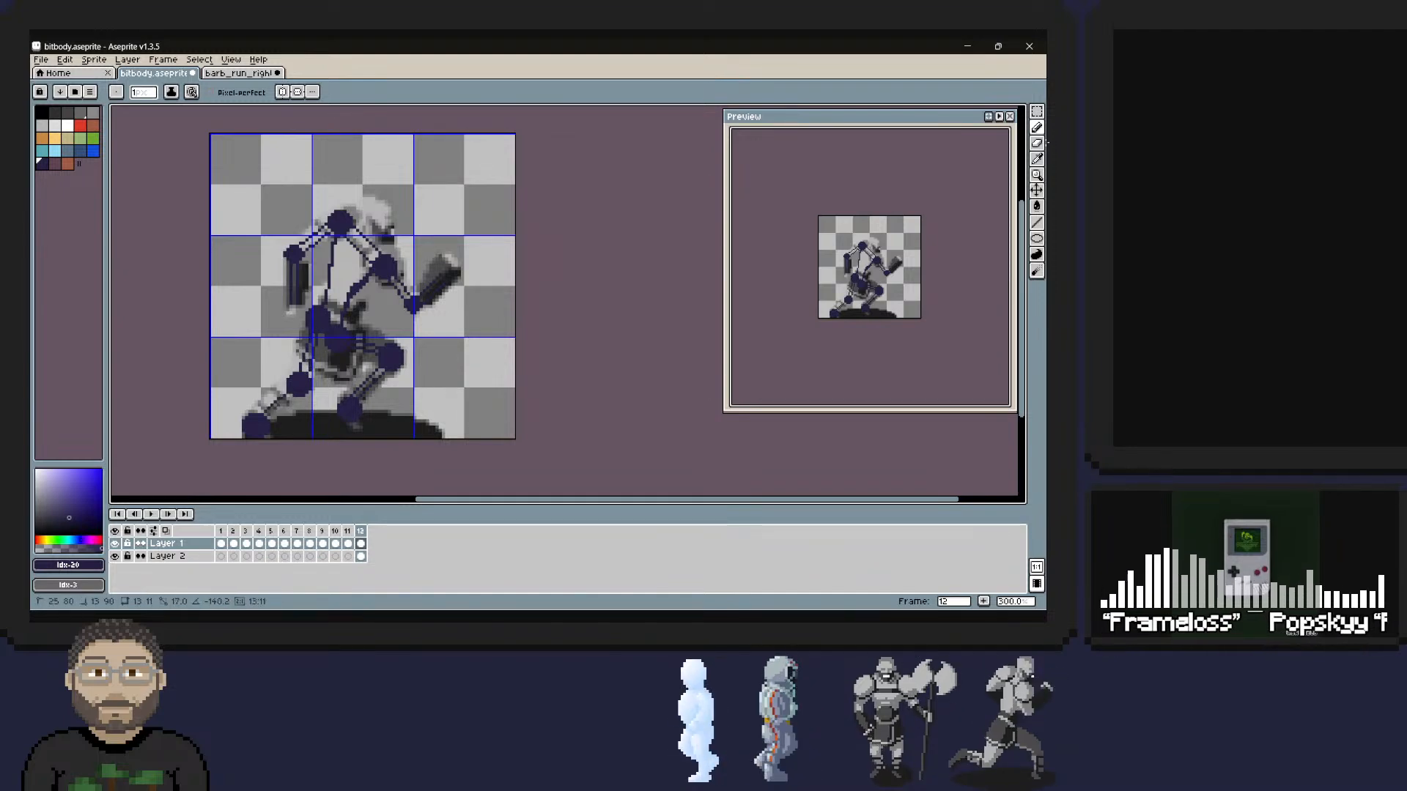
left_click(254, 418, "shift")
left_click(298, 392)
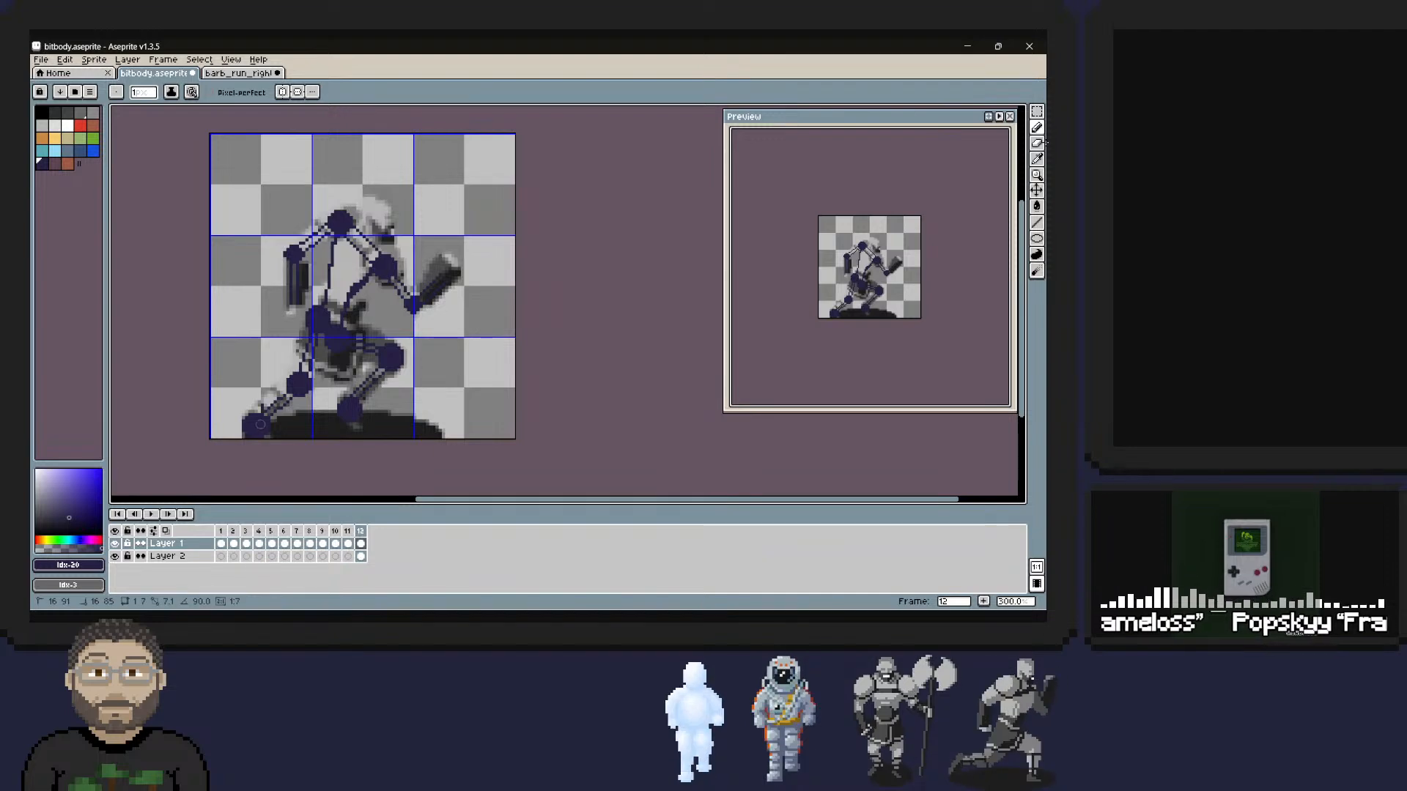
key("ctrl+z")
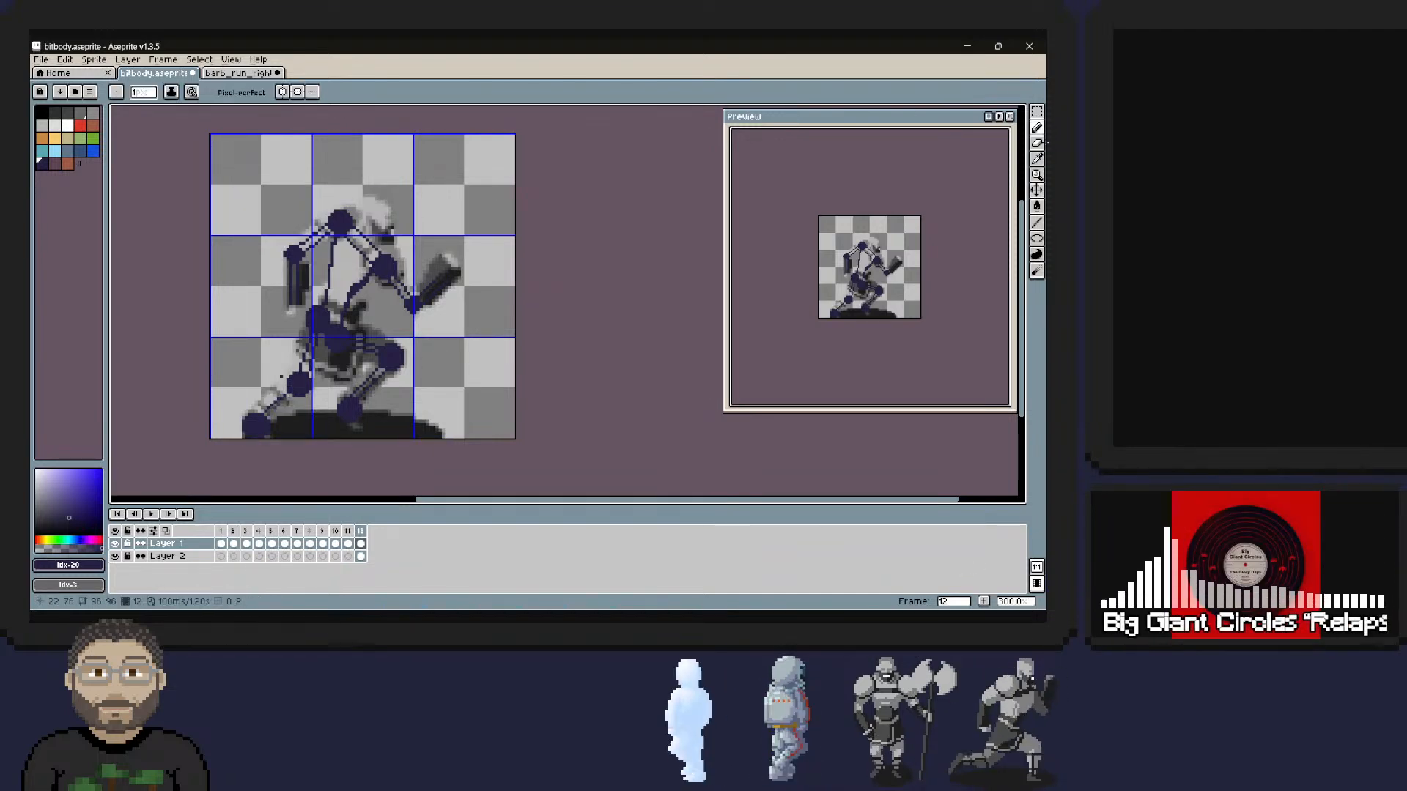
key("ctrl+z")
key("ctrl+z")
left_click(293, 386)
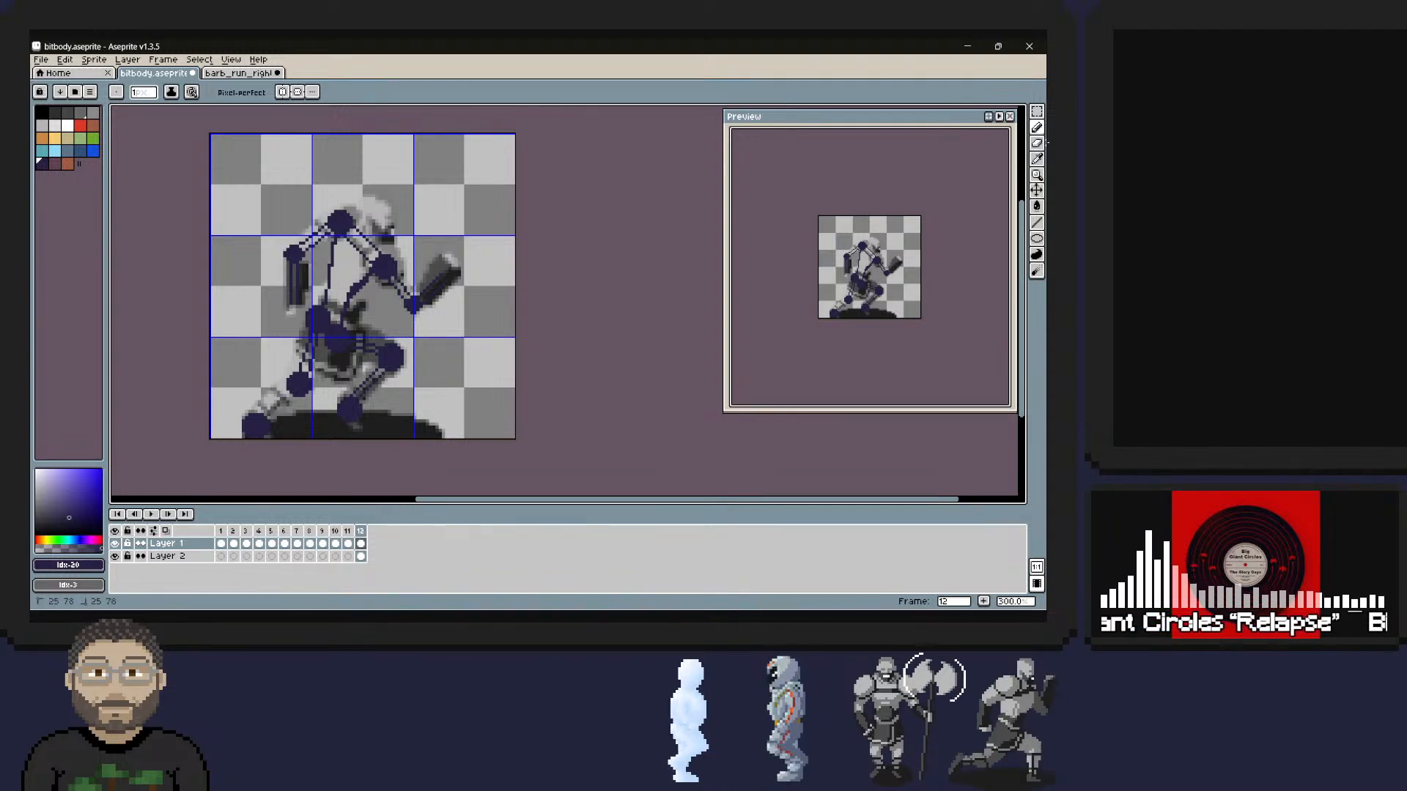
Connect the rear knee and rear foot dots with two parallel 1 px lines, undoing and redrawing misplaced ones.
left_click(292, 384)
left_click(257, 418, "shift")
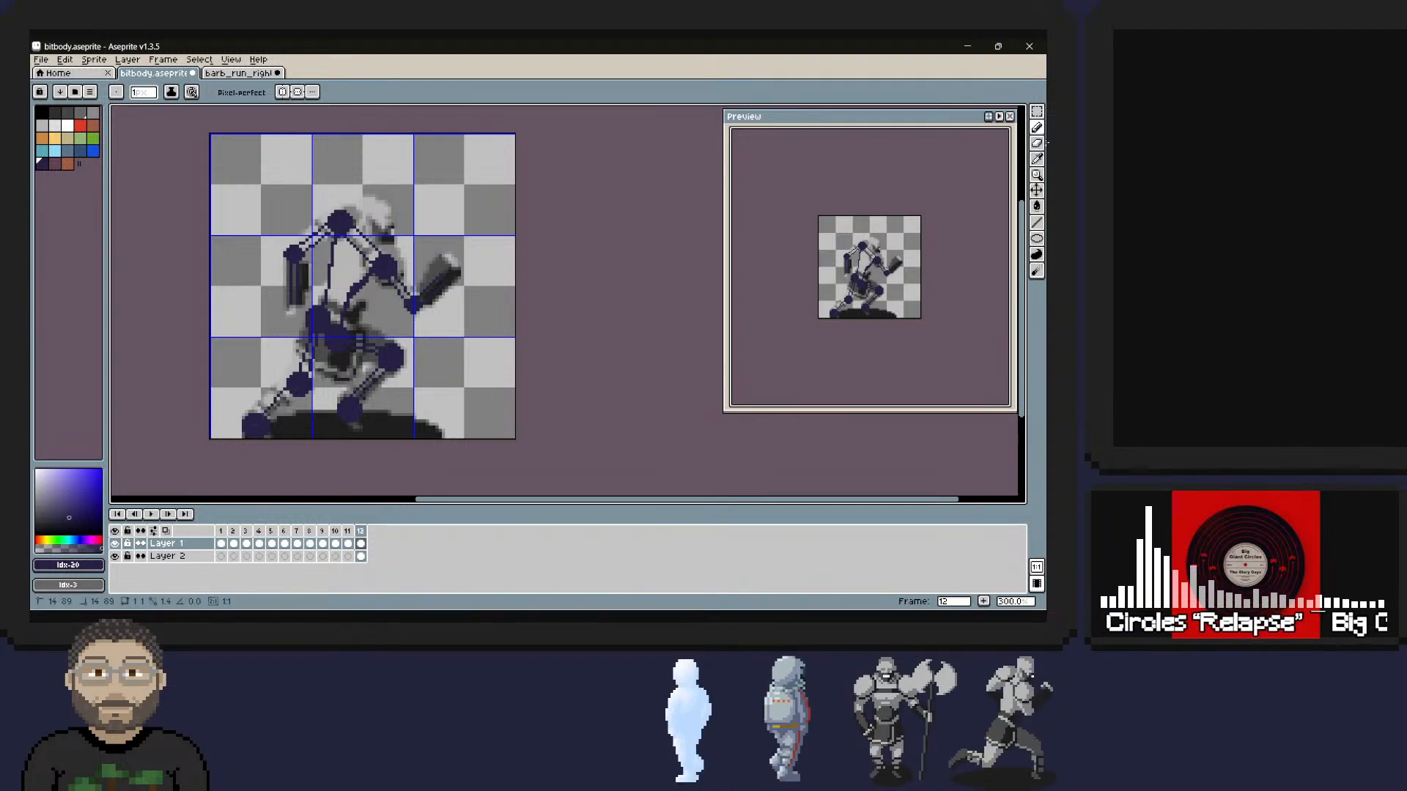
key("ctrl+z")
left_click(291, 383)
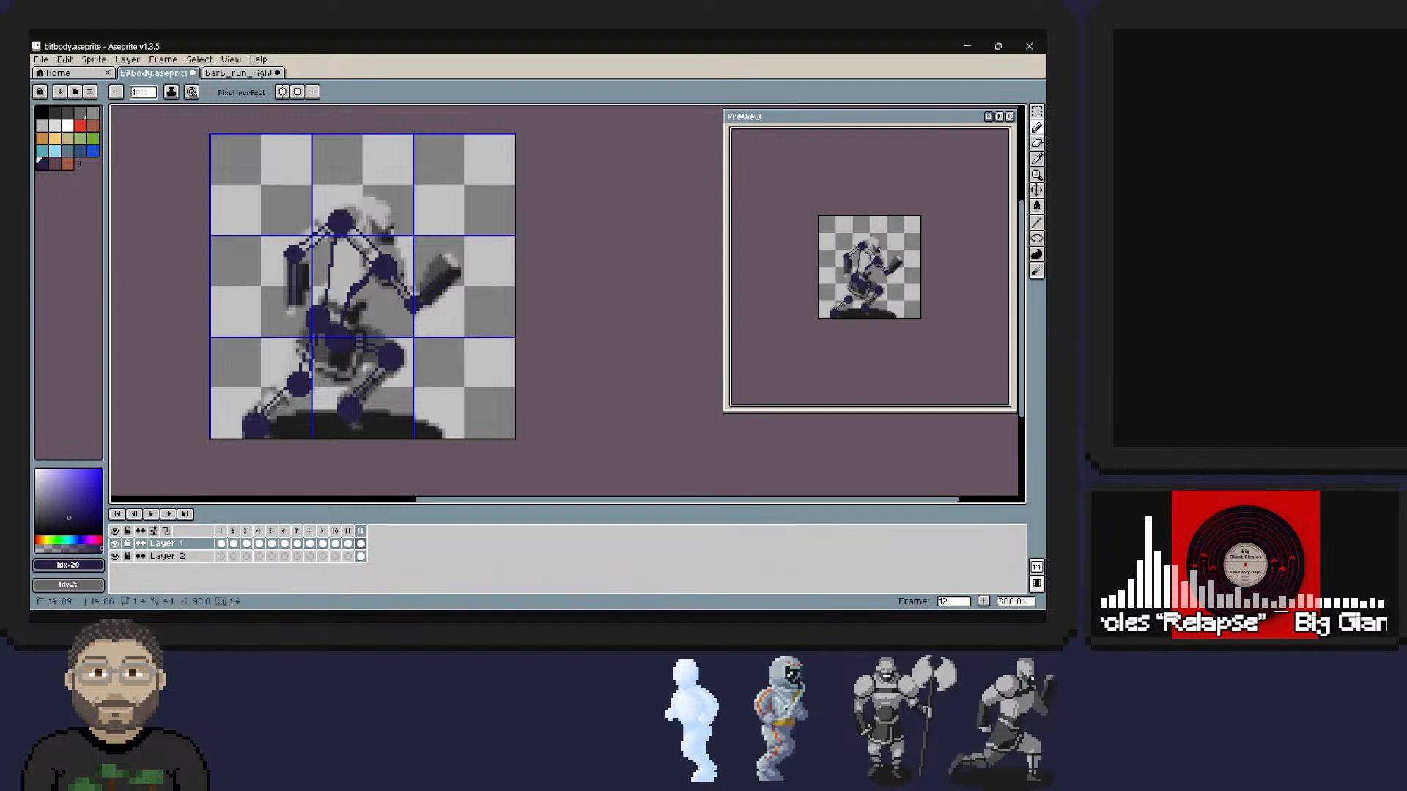
left_click(266, 422)
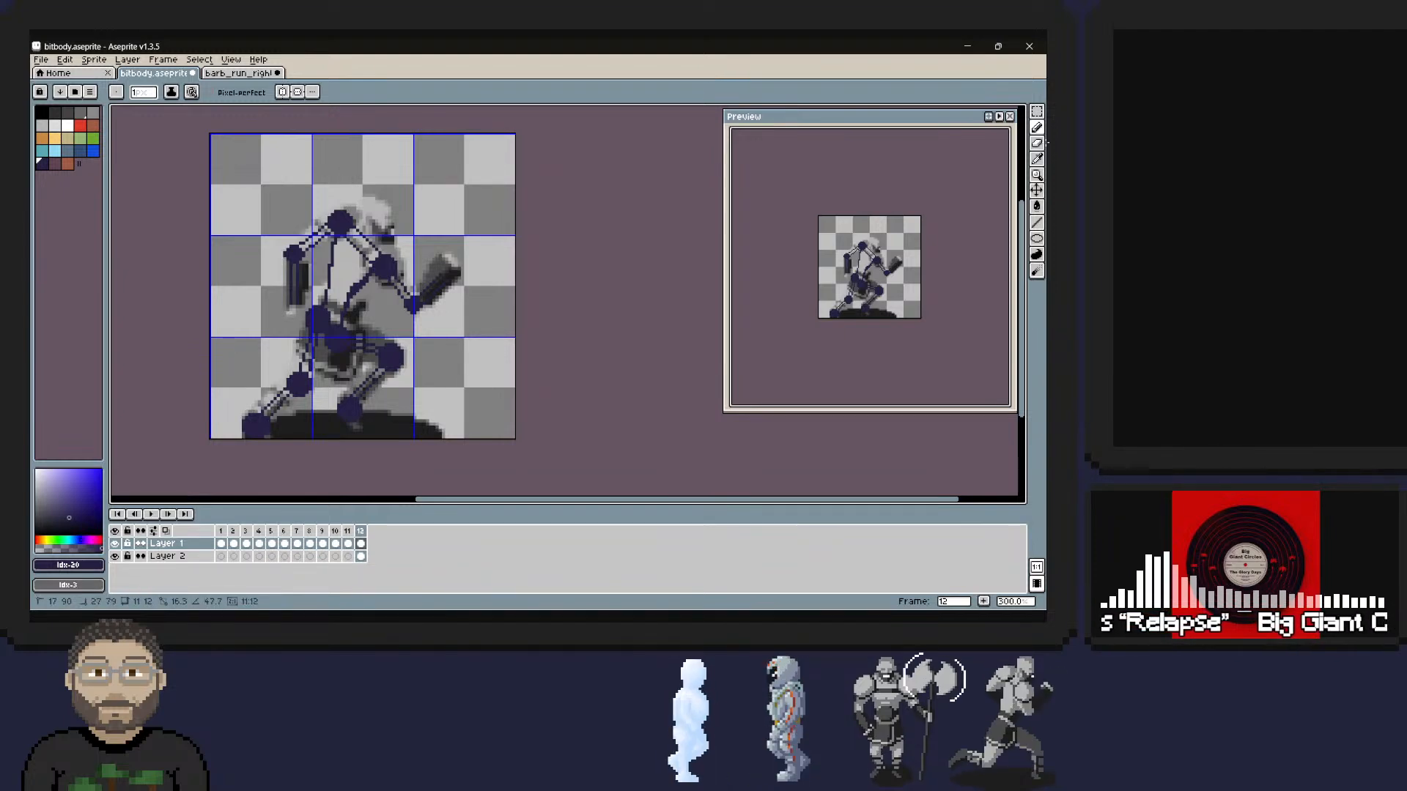
left_click(300, 387, "shift")
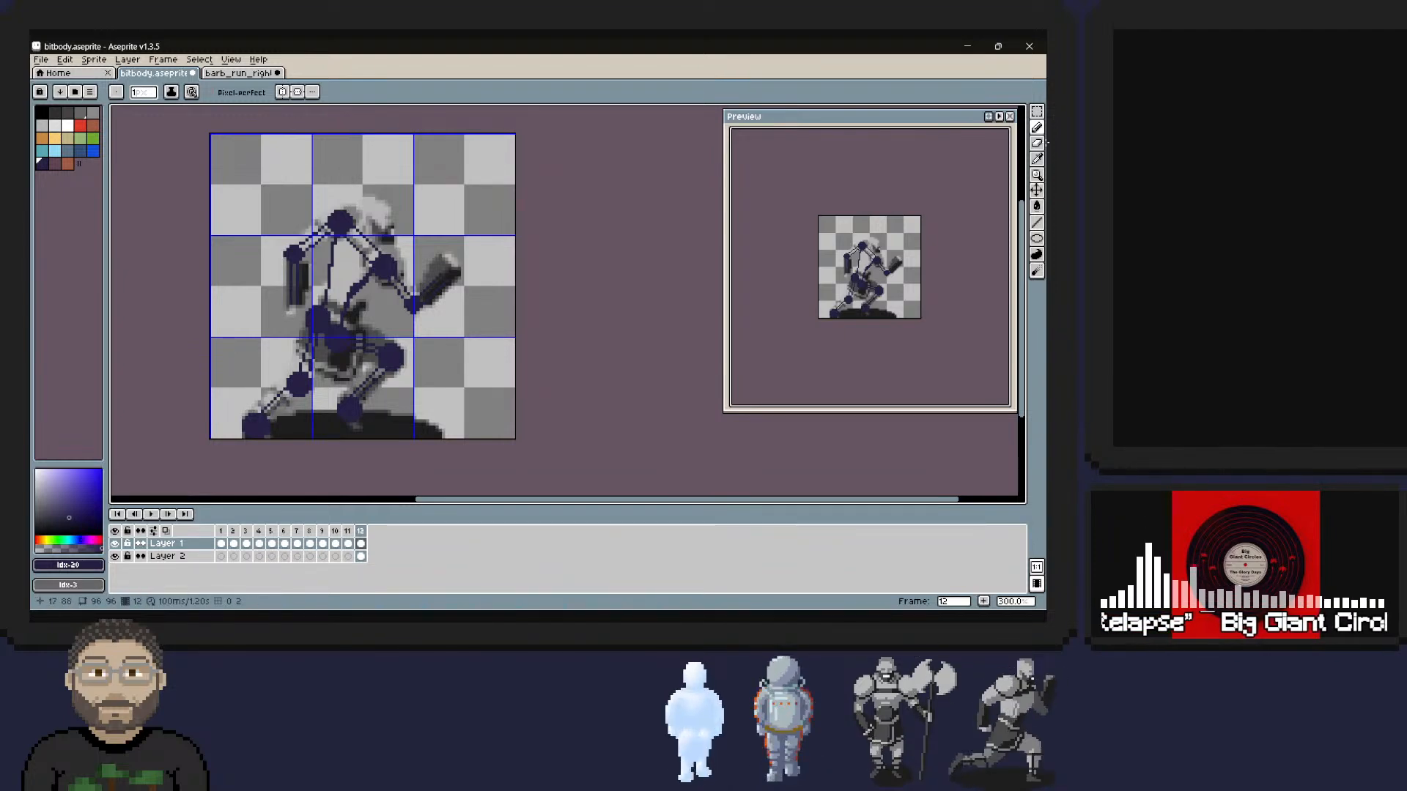
left_click(266, 419)
left_click(300, 384, "shift")
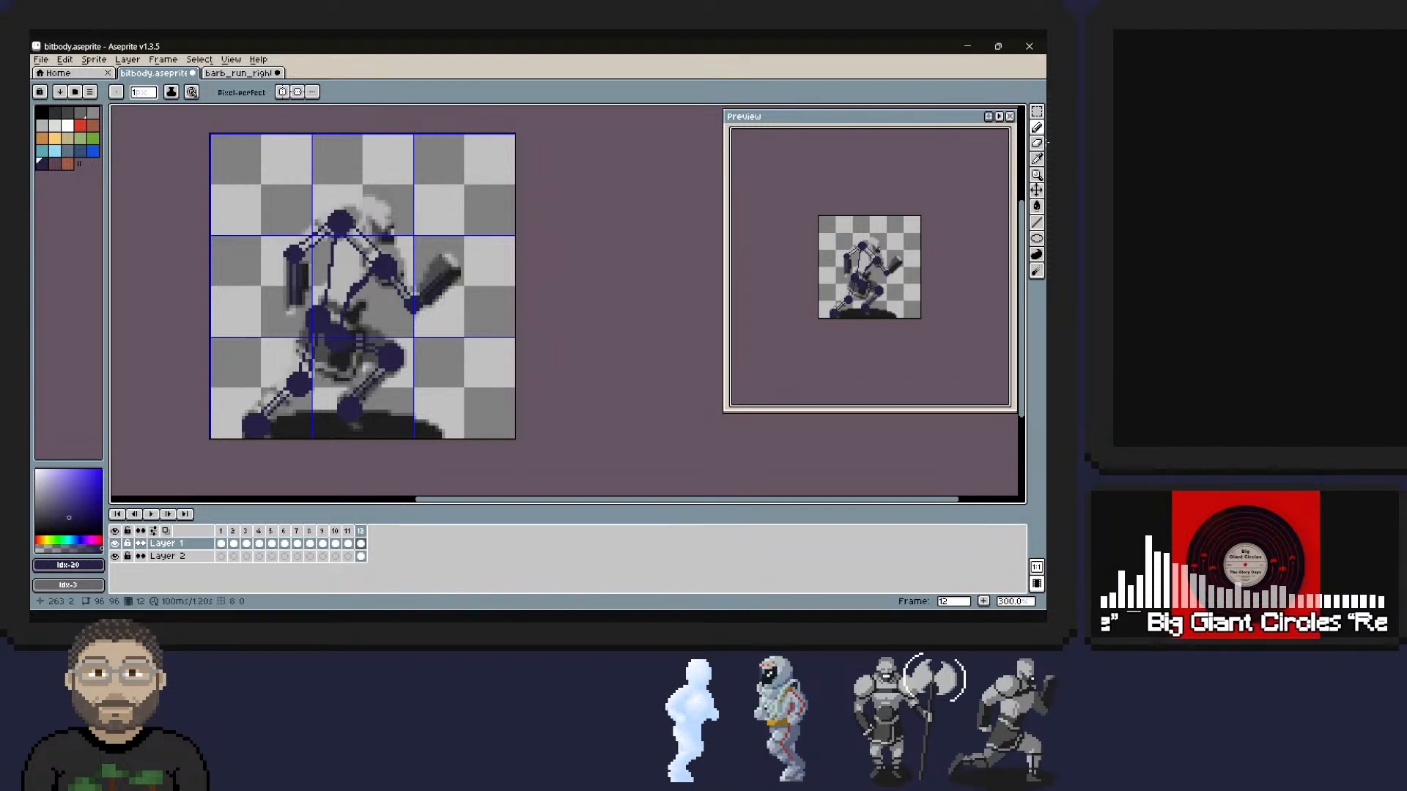
Hide Layer 2 and narrow the front forearm by redrawing one line and erasing the surplus with a 1 px eraser.
left_click(115, 557)
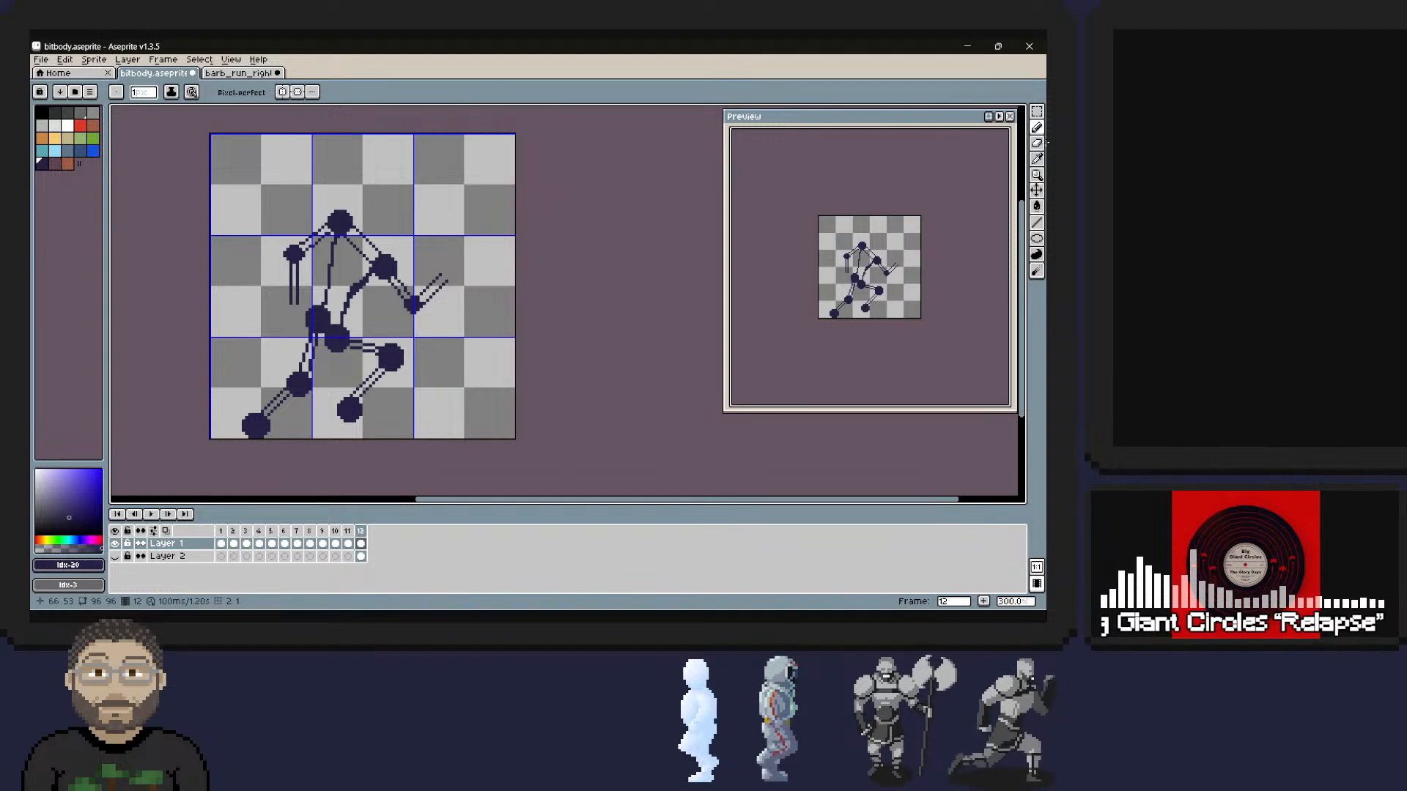
left_click(422, 304)
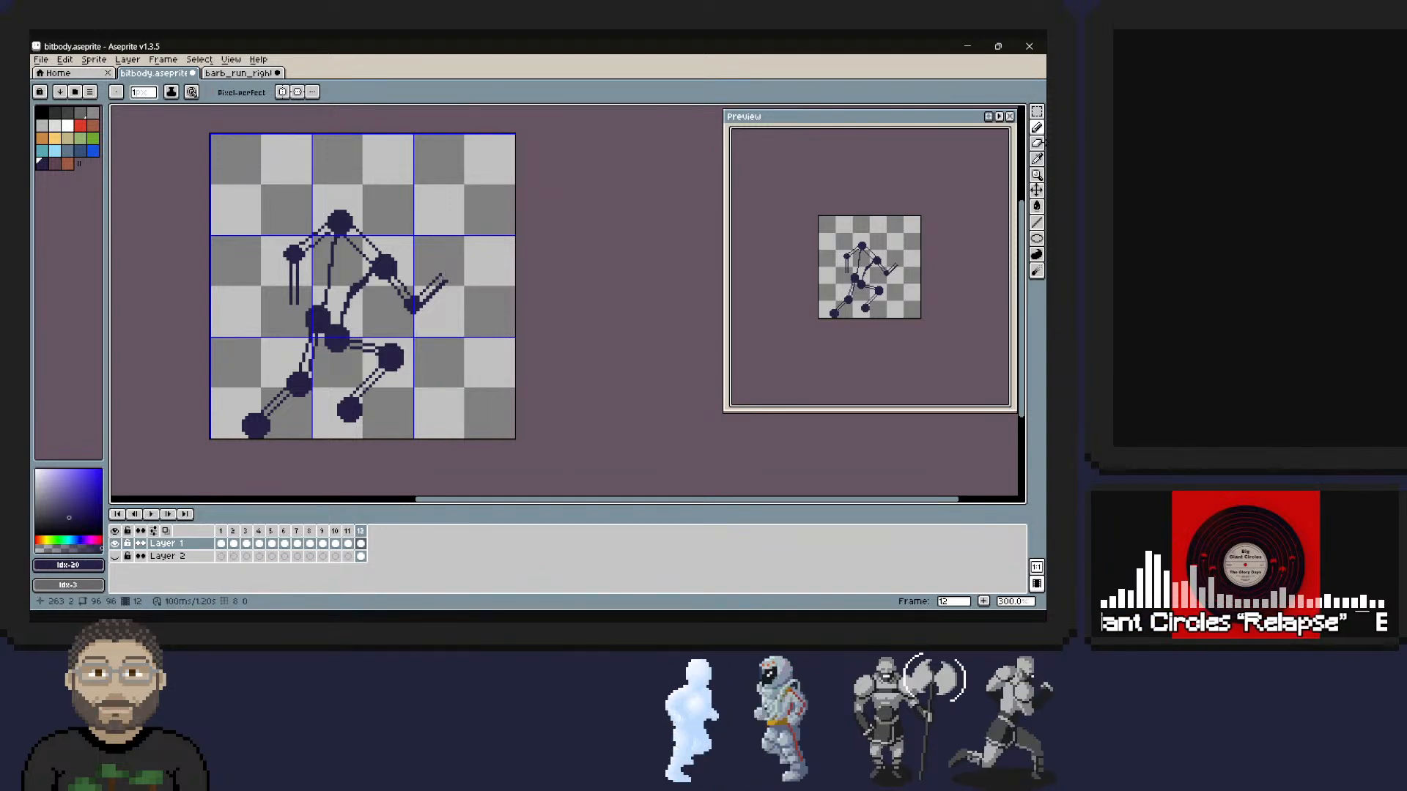
left_click_drag(424, 302, 438, 290)
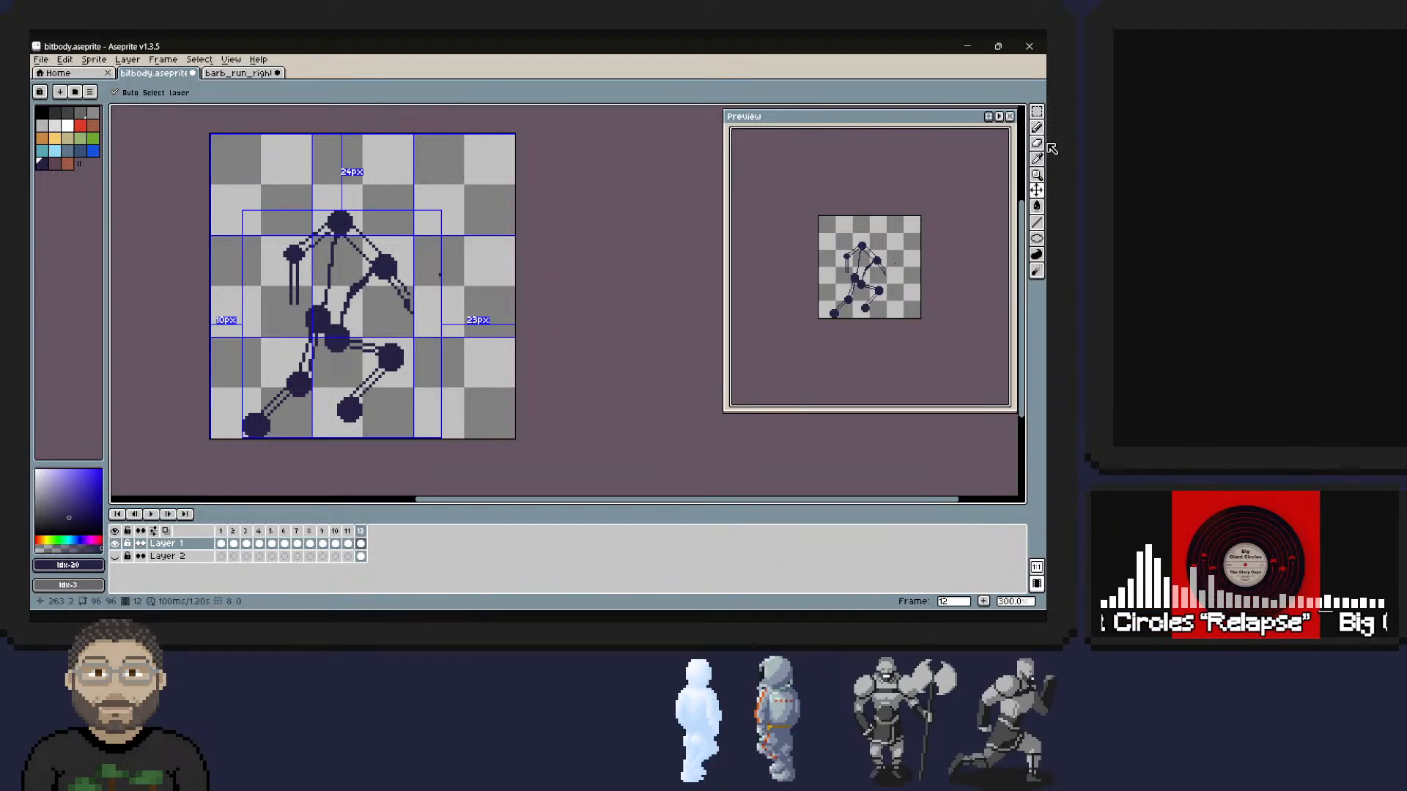
key("ctrl+z")
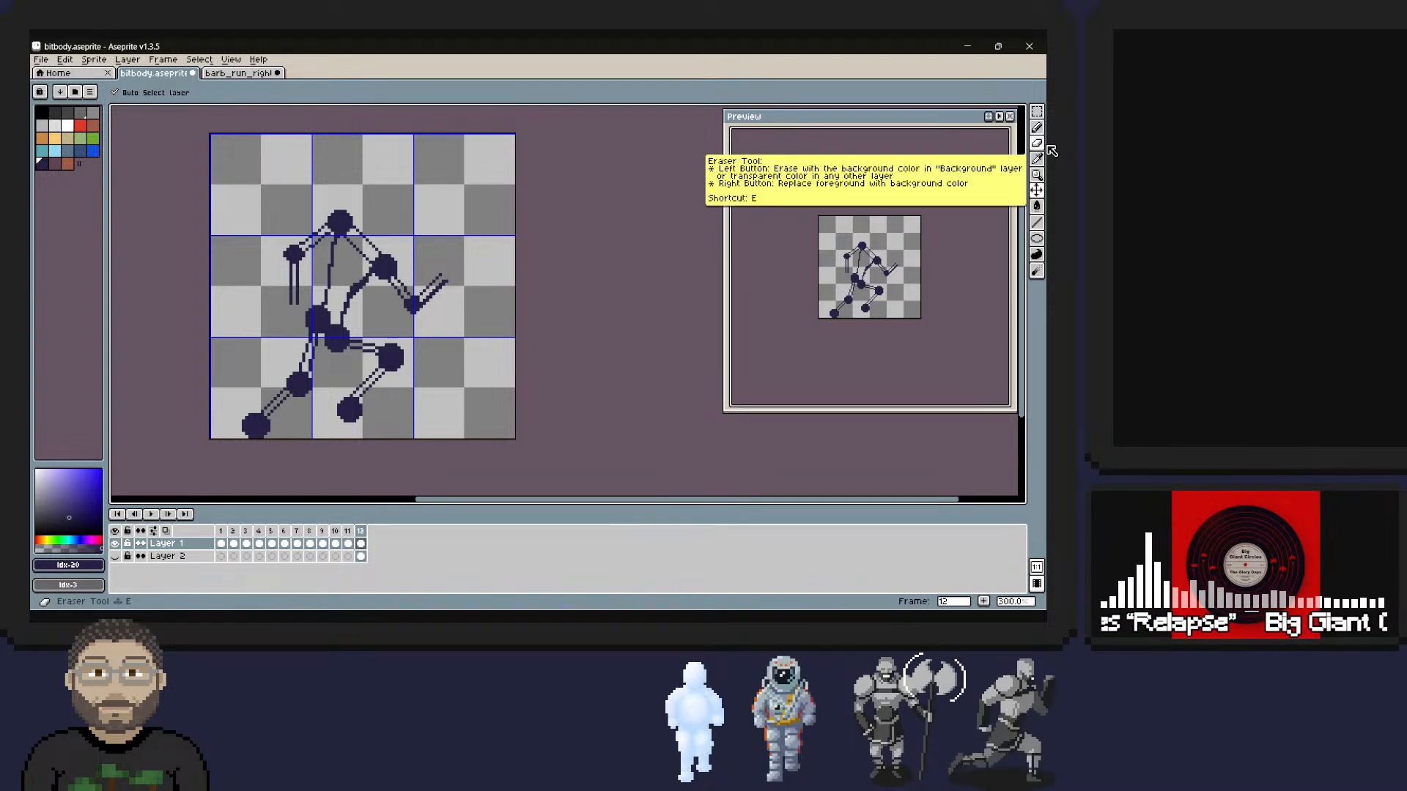
left_click(1039, 143)
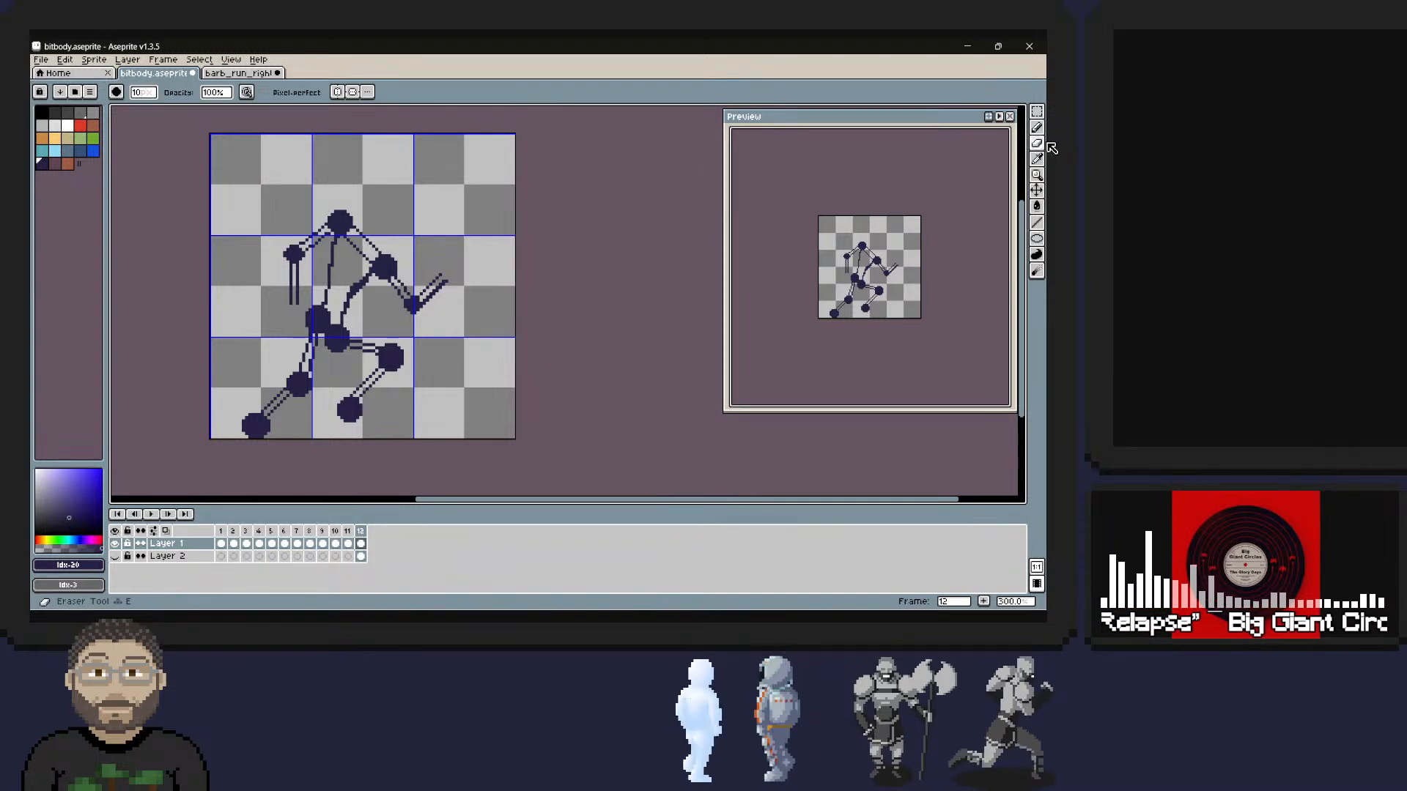
left_click_drag(140, 93, 94, 117)
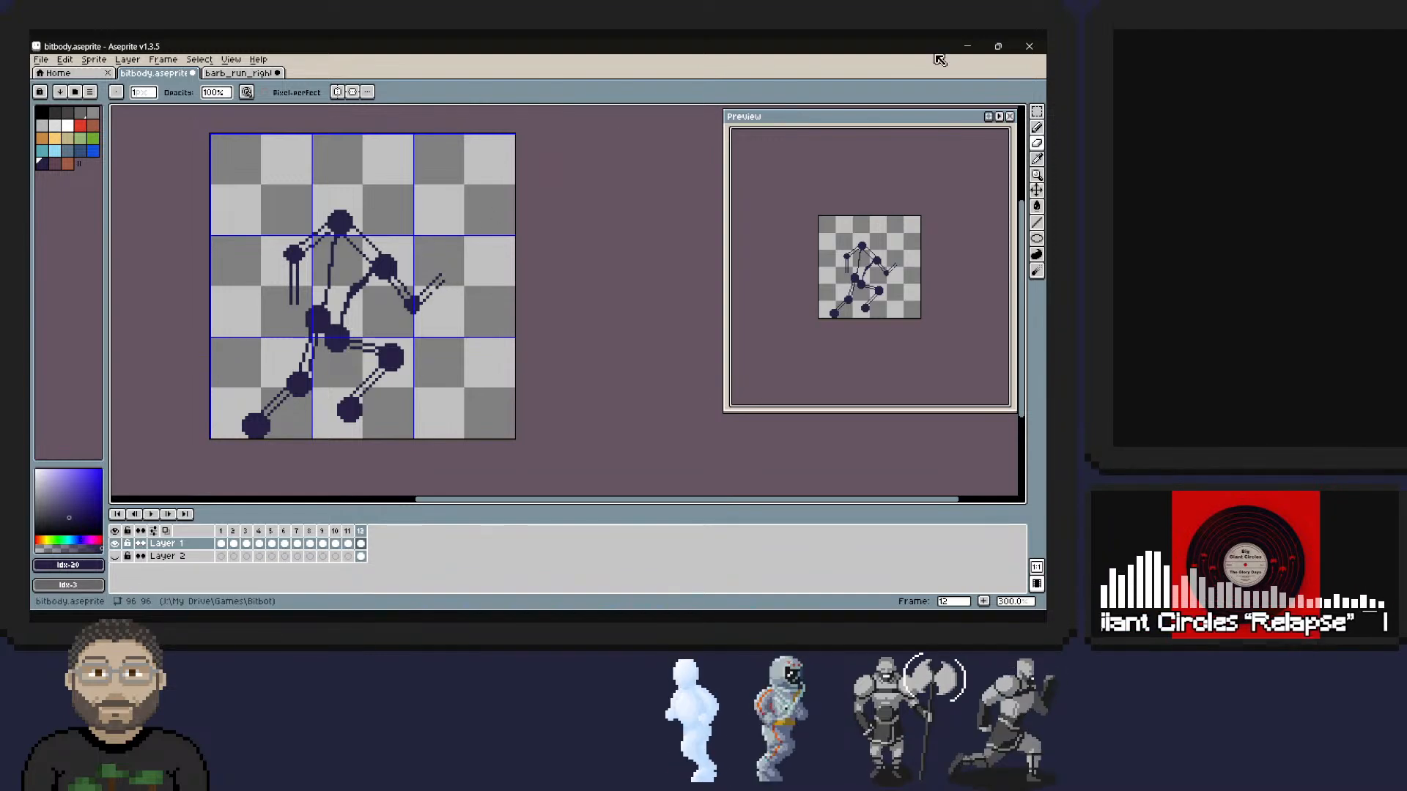
Thin the torso's front line below the front shoulder by erasing its surplus pixels with the 1 px eraser.
left_click(1036, 128)
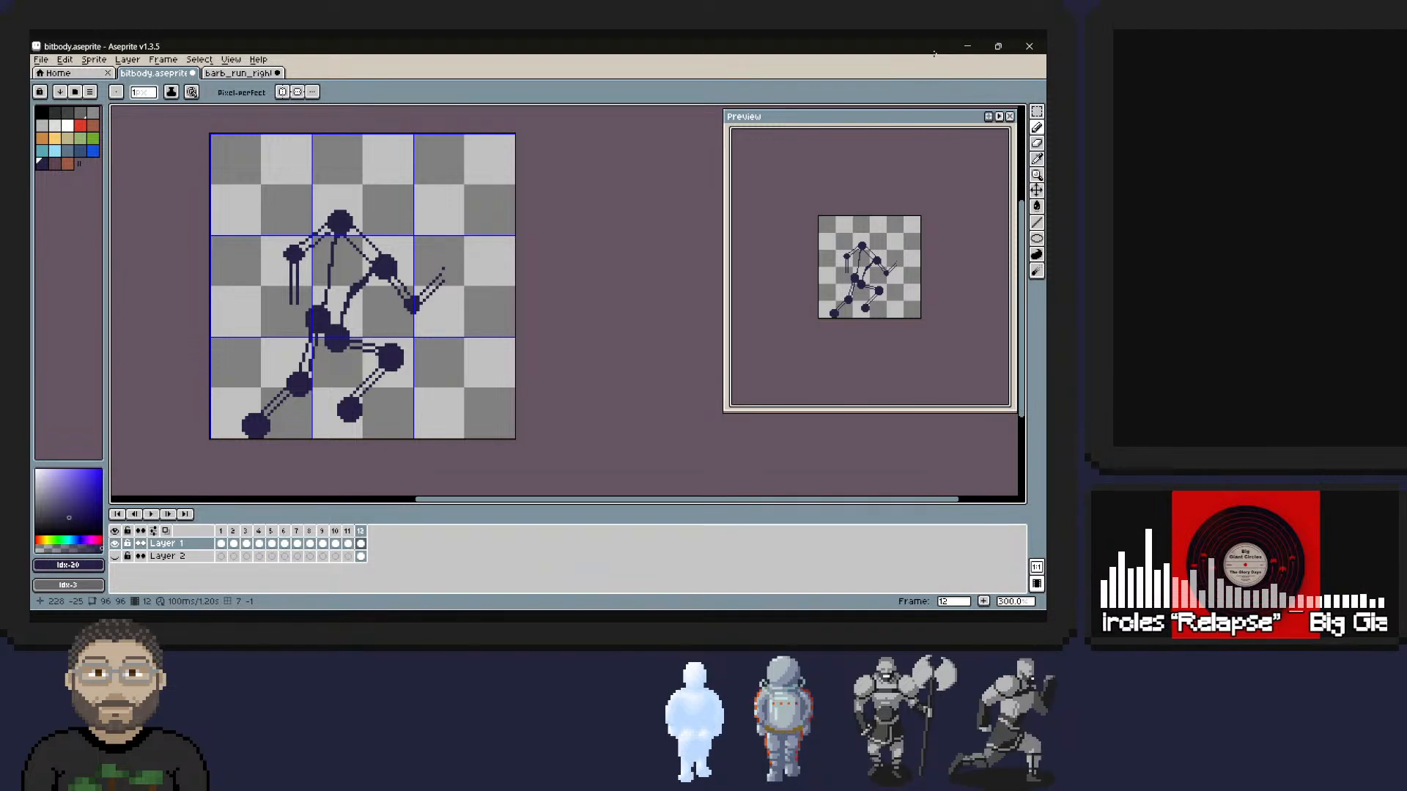
key("l")
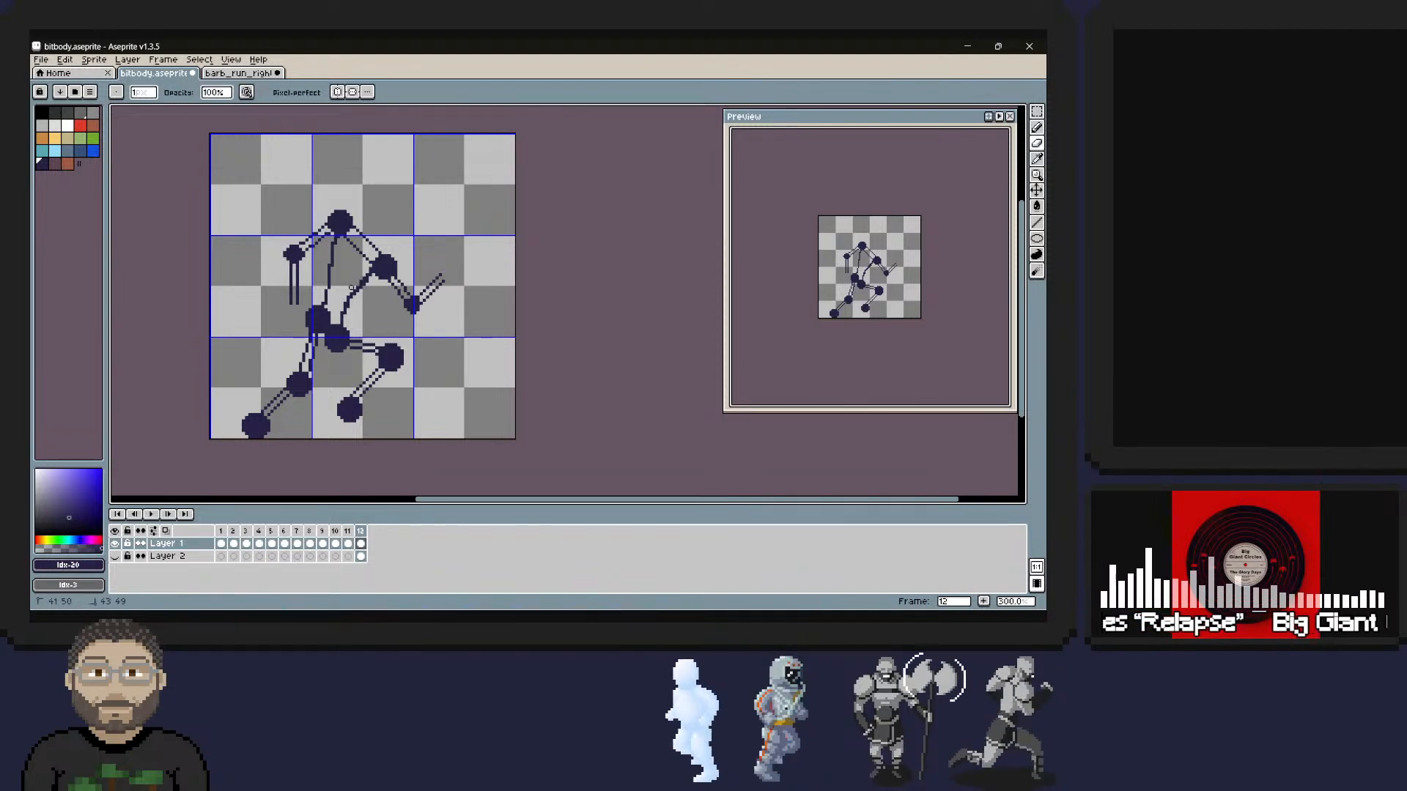
right_click_drag(357, 278, 370, 259)
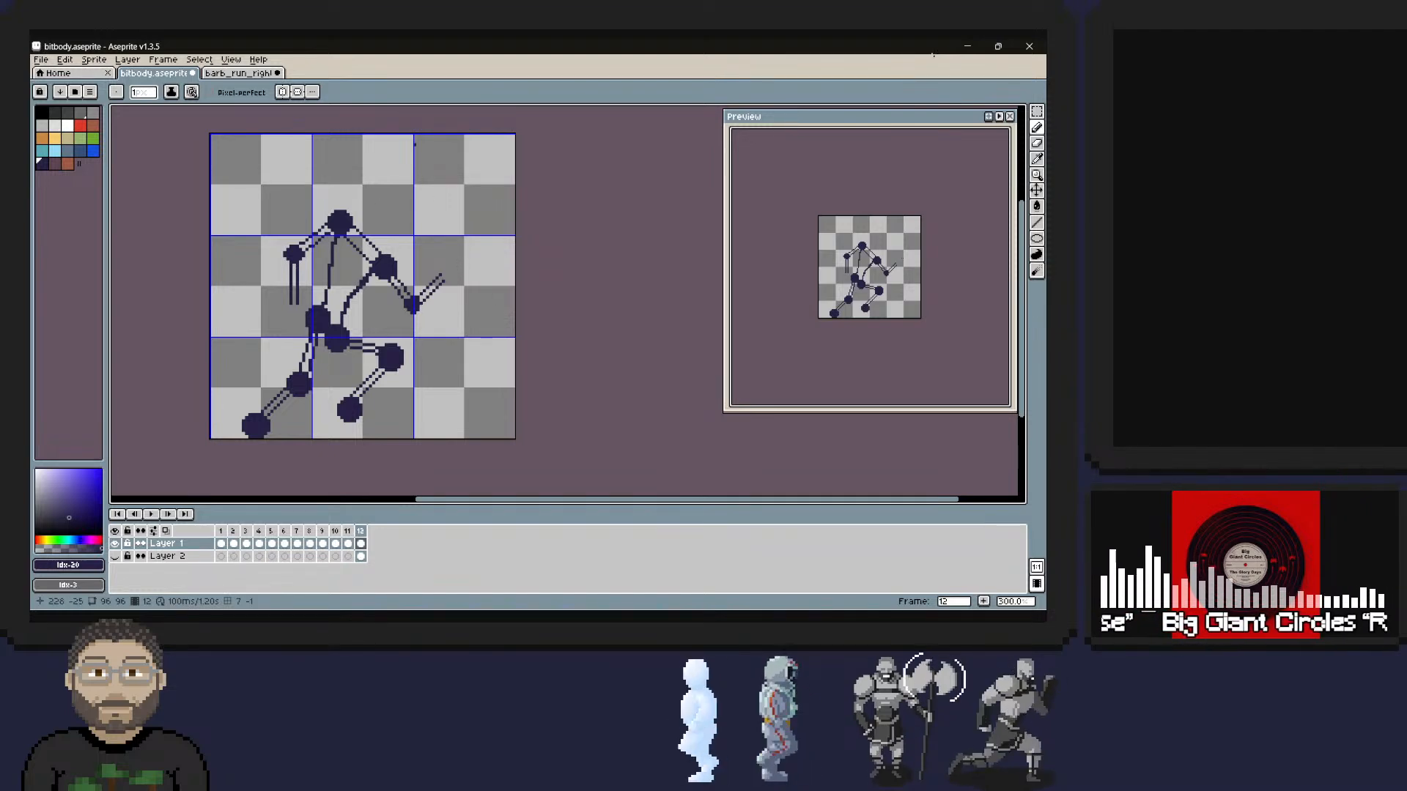
Select the topmost joint dot with a 13 by 17 px rectangle, move it 2 px down, and clear the selection.
left_click(1036, 111)
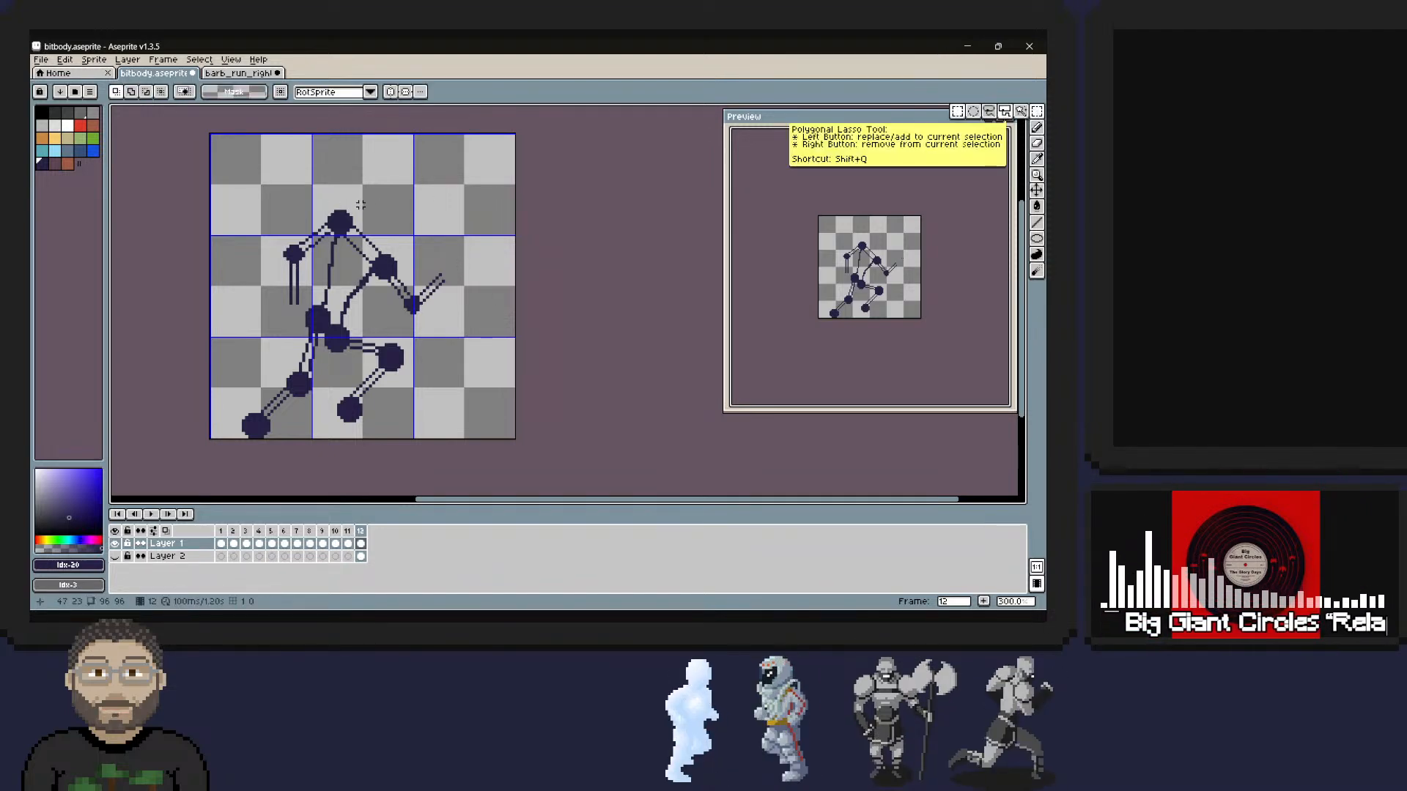
mouse_move(330, 242)
left_mouse_down()
mouse_move(357, 194)
mouse_move(319, 244)
left_mouse_up()
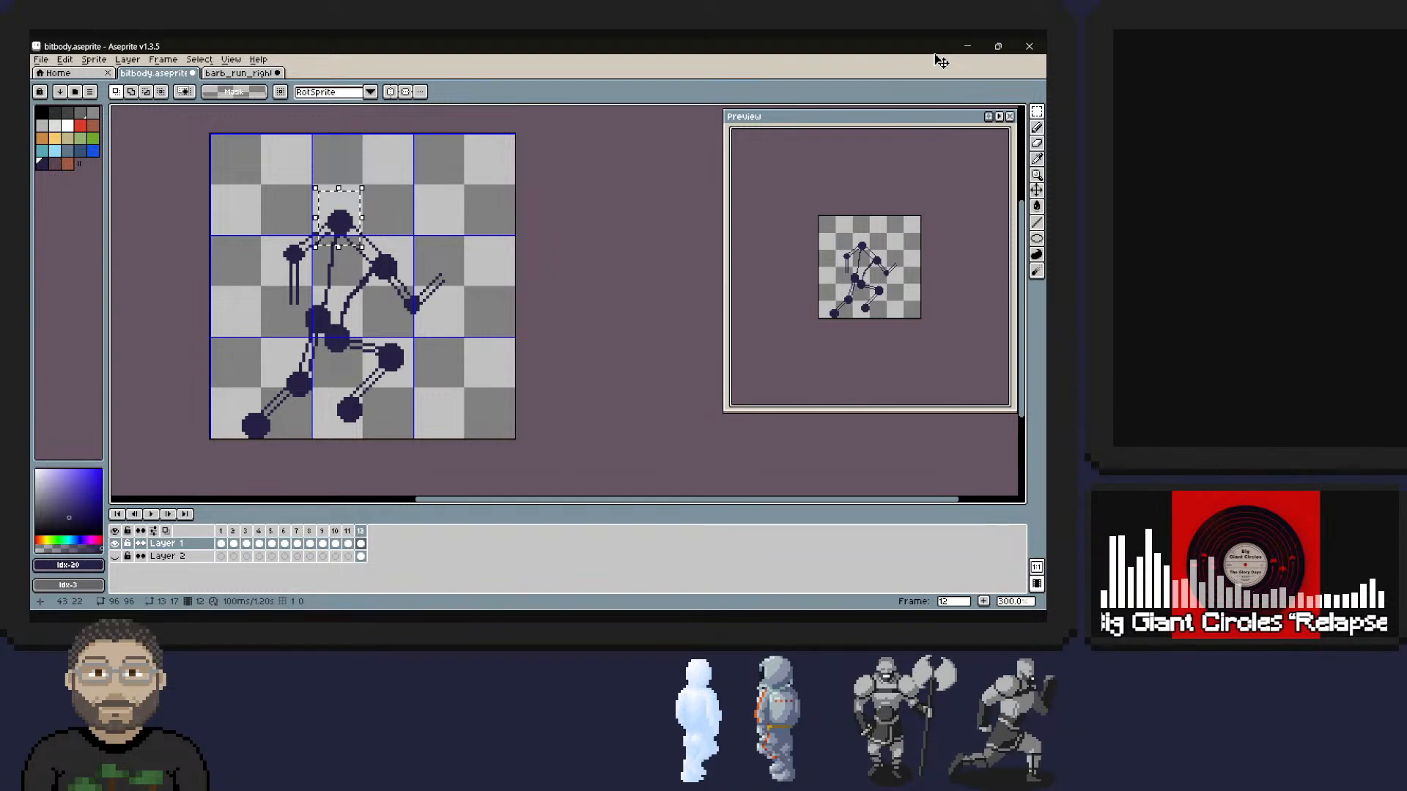
key("Down")
key("Down")
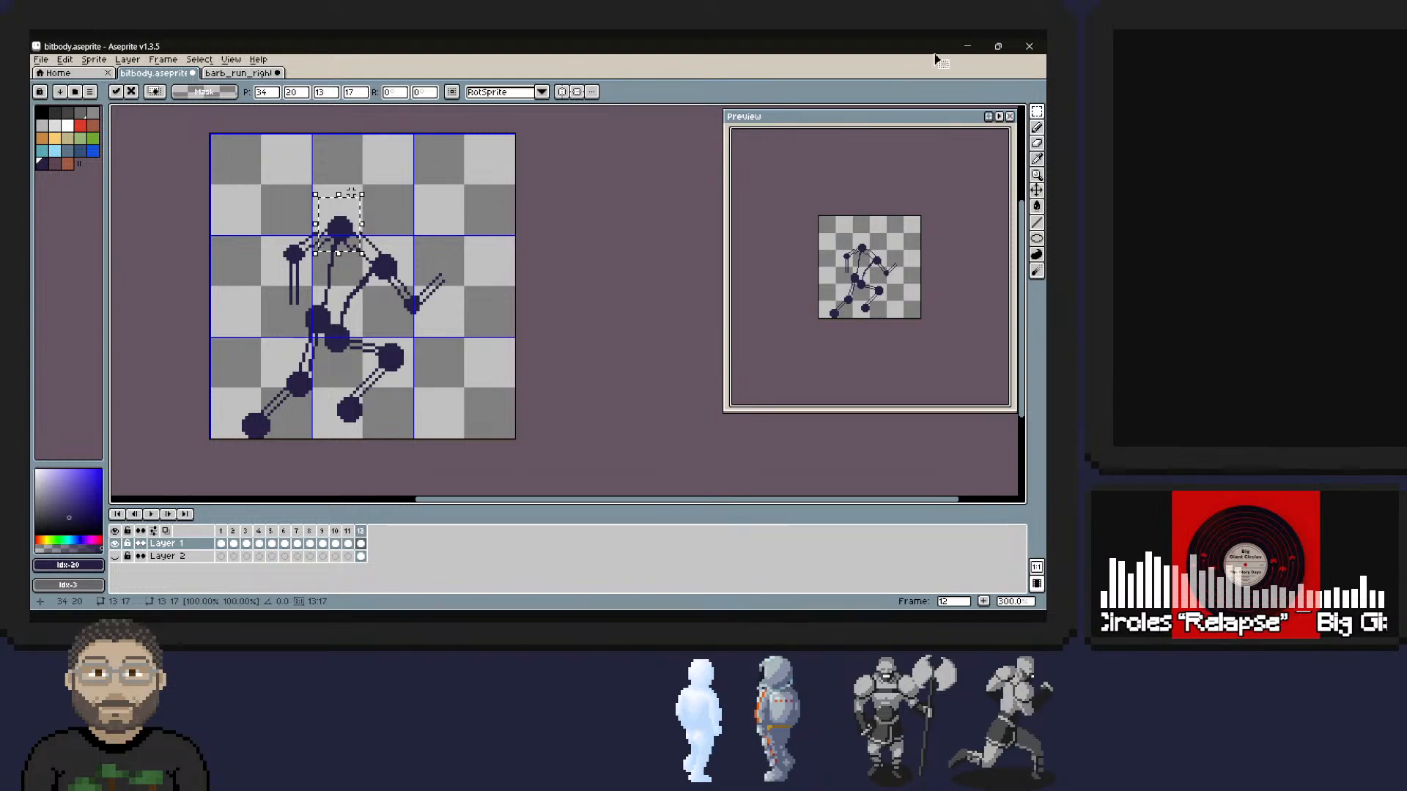
key("ctrl+z")
key("ctrl+y")
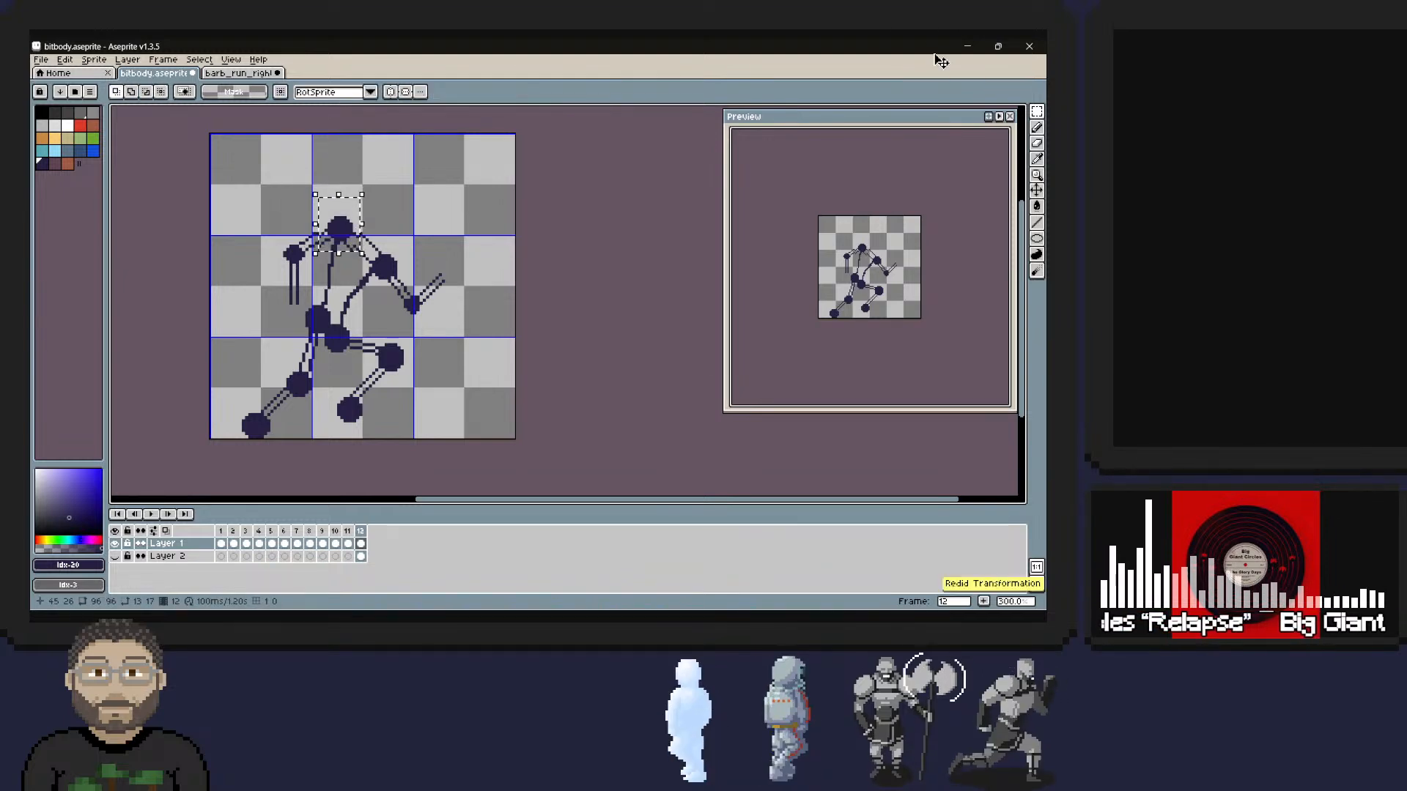
left_click(384, 218)
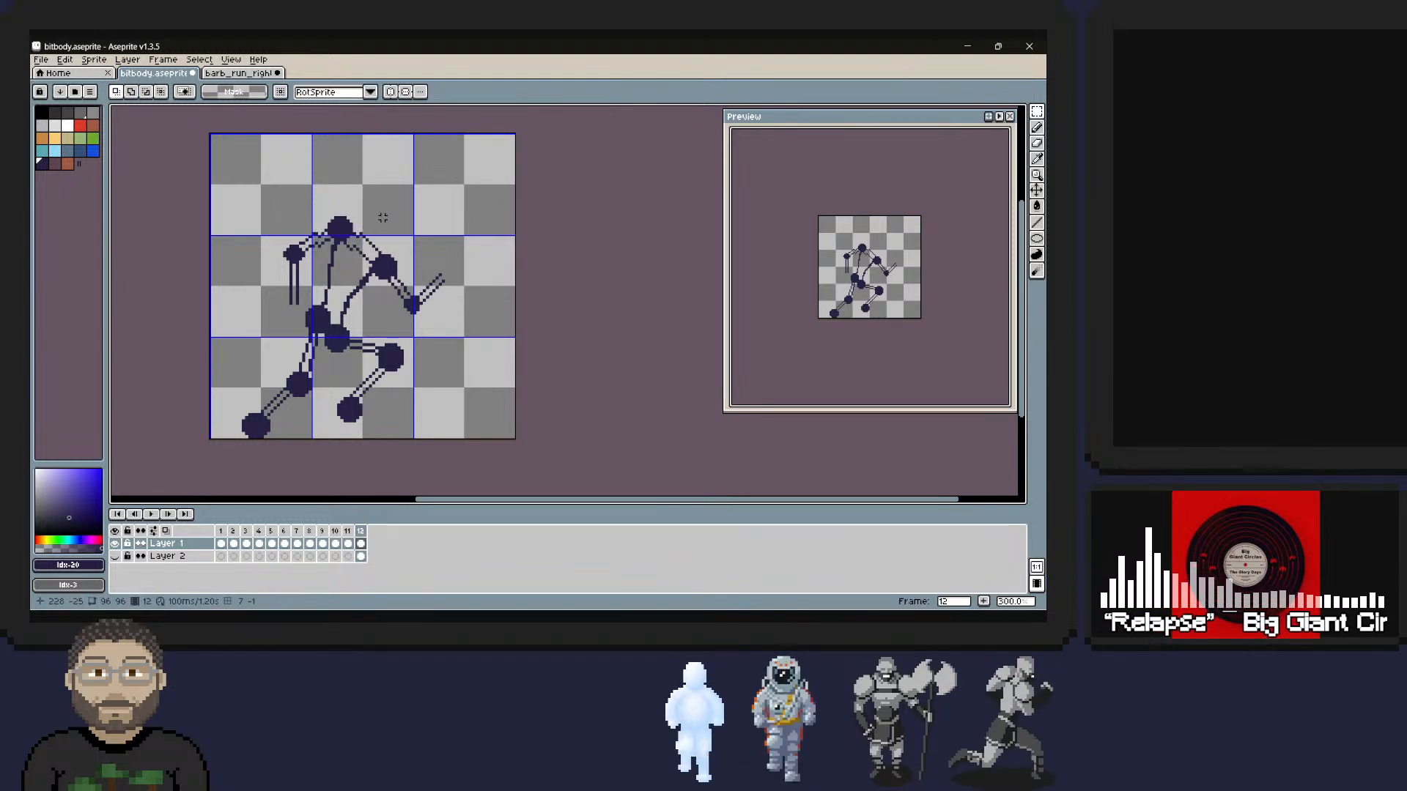
Erase the broken connecting lines on both sides of the topmost joint dot, keeping the torso's back line.
key("b")
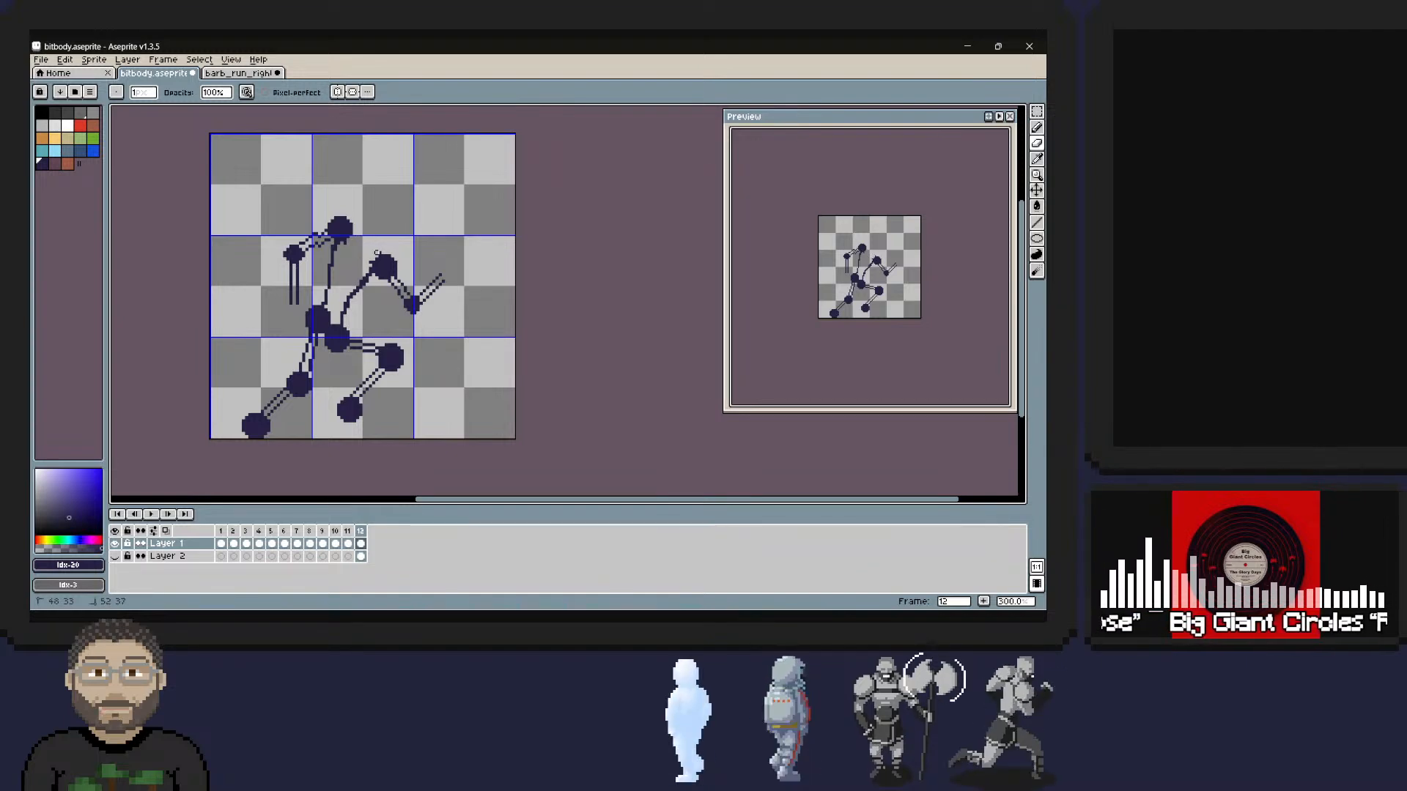
key("m")
key("b")
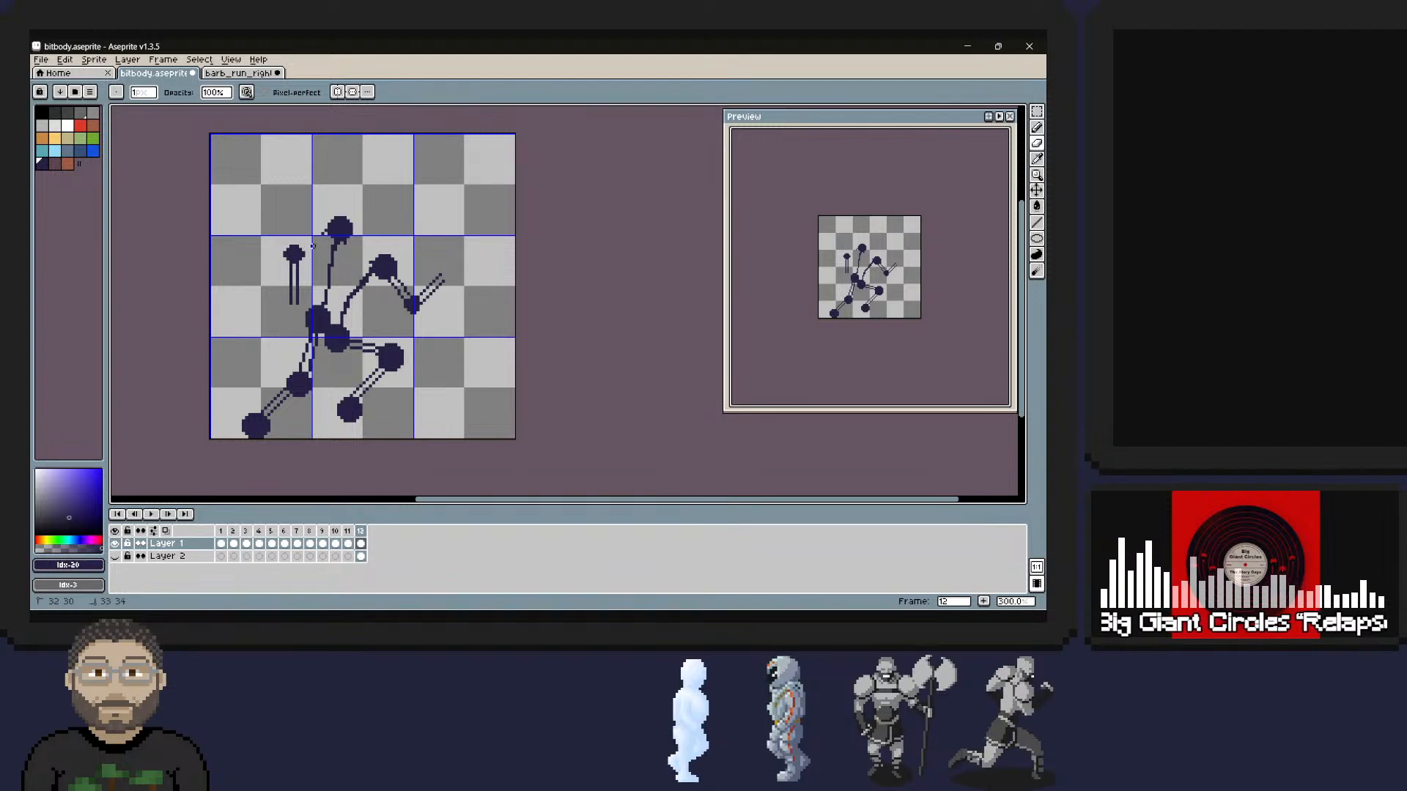
key("m")
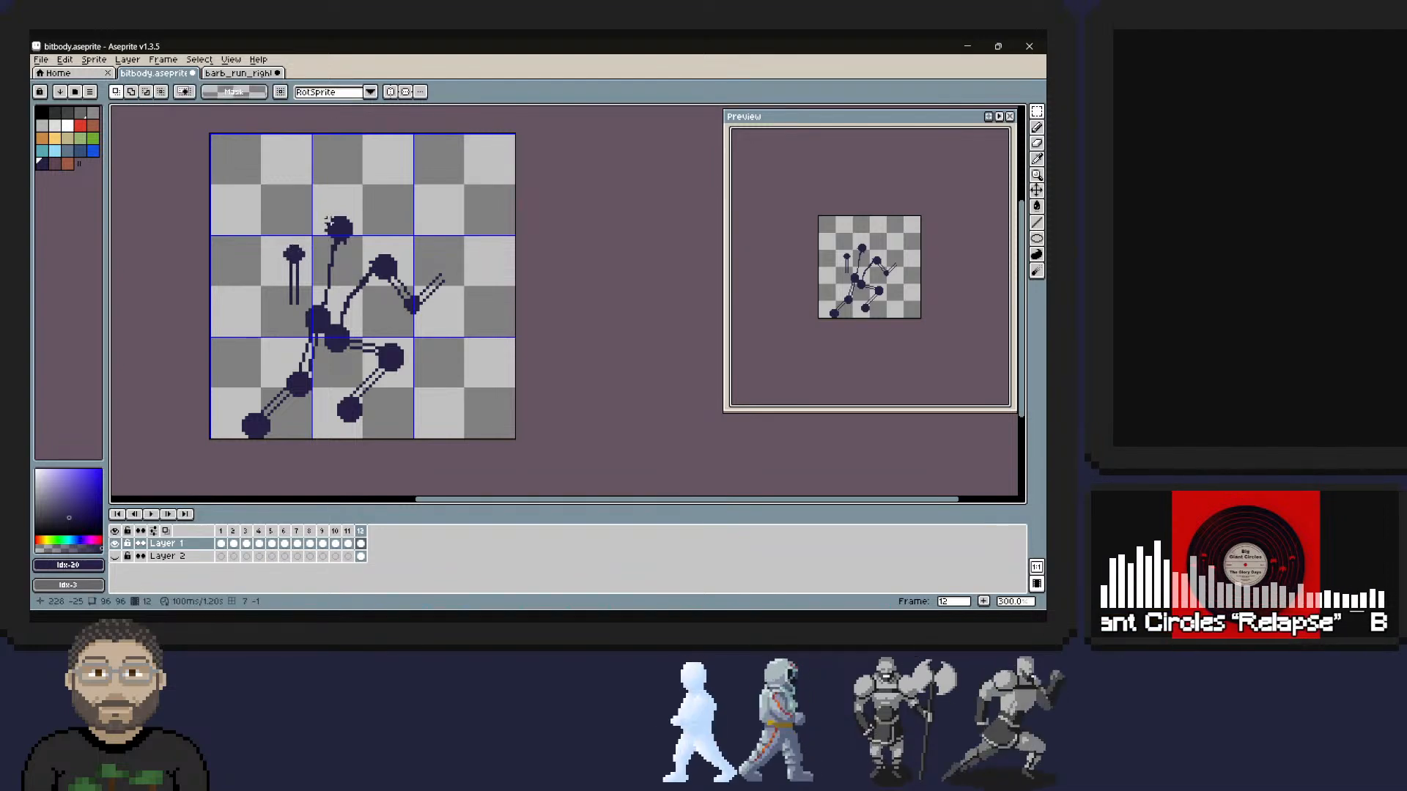
Redraw paired 1 px lines from the topmost joint dot to the rear elbow and the front shoulder.
left_click(1037, 127)
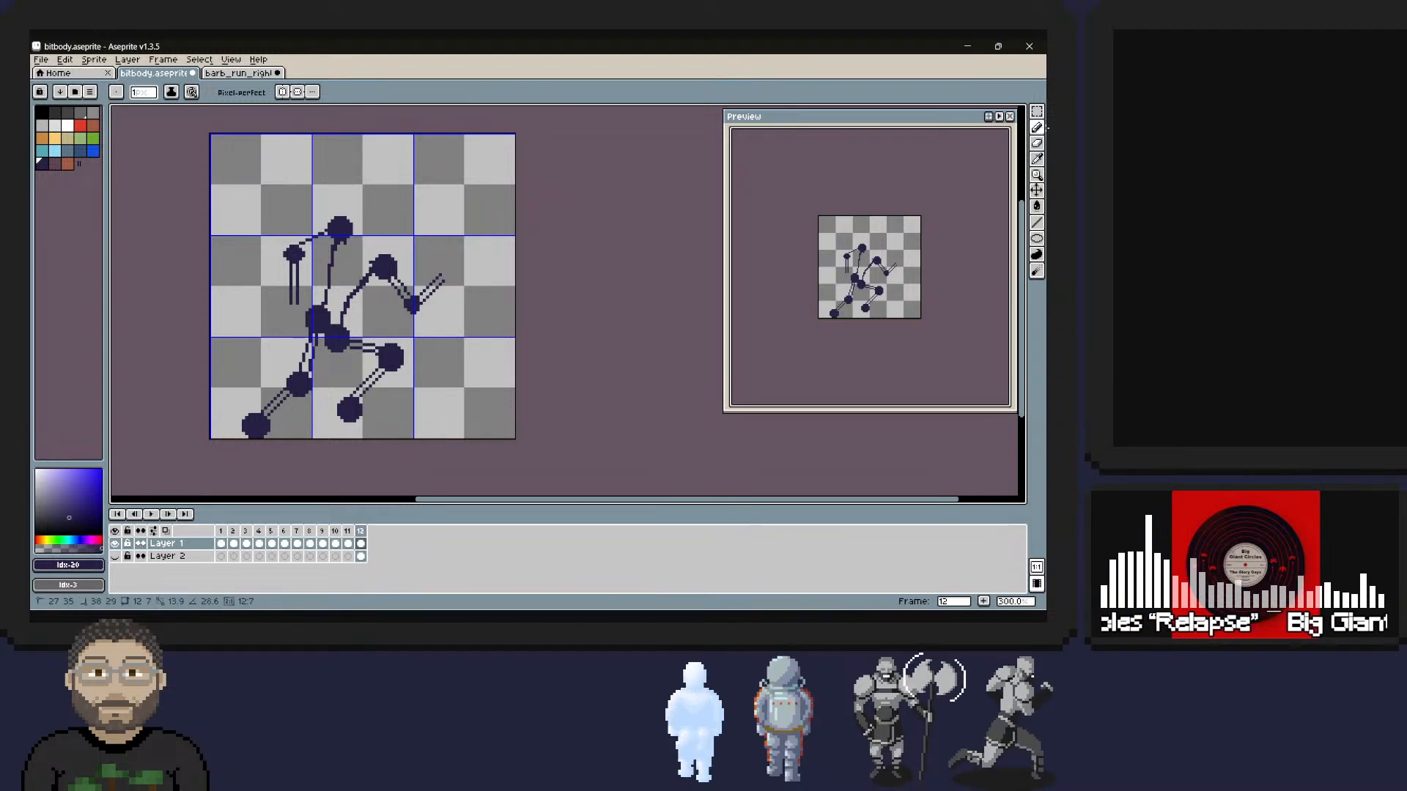
left_click_drag(325, 235, 302, 252)
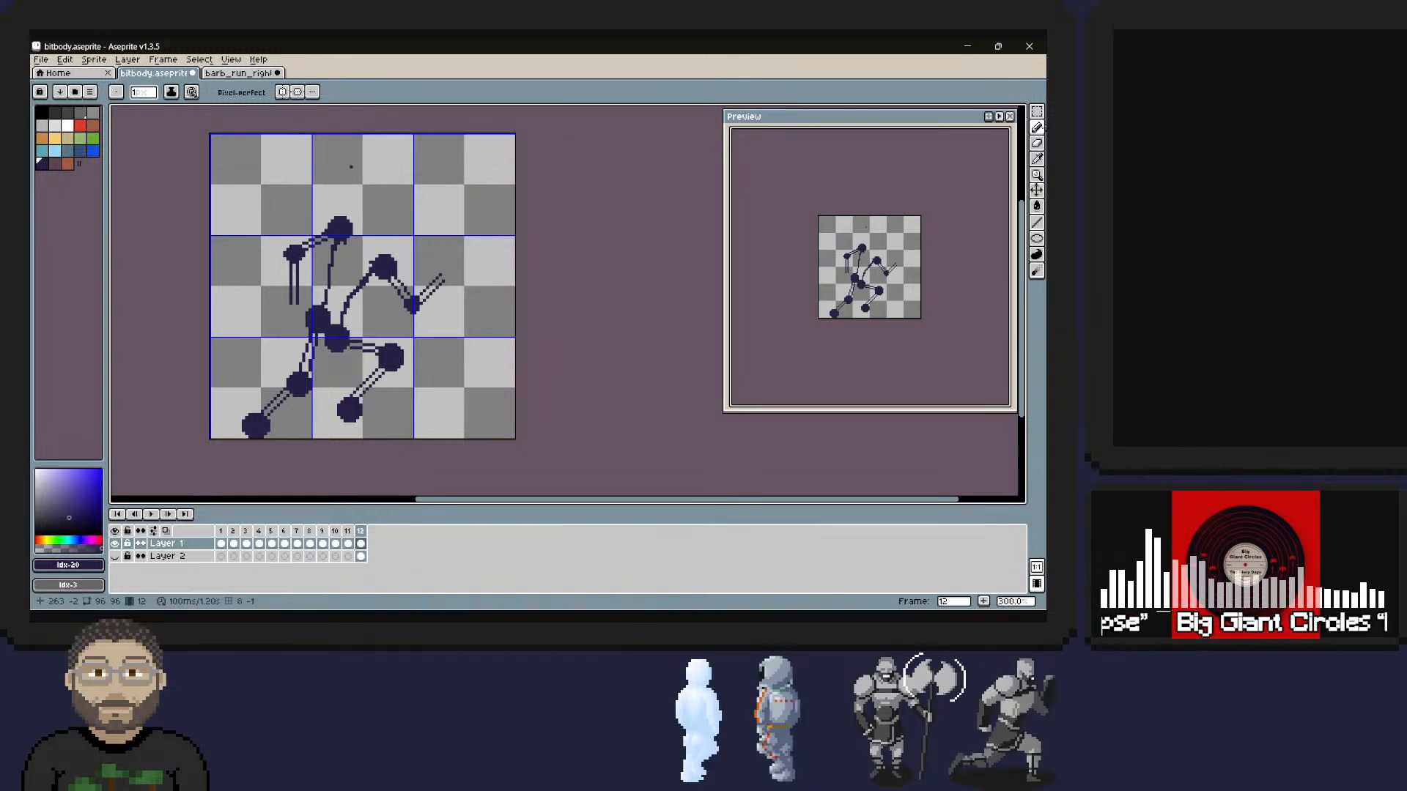
left_click_drag(345, 236, 375, 263)
left_click_drag(345, 237, 377, 259)
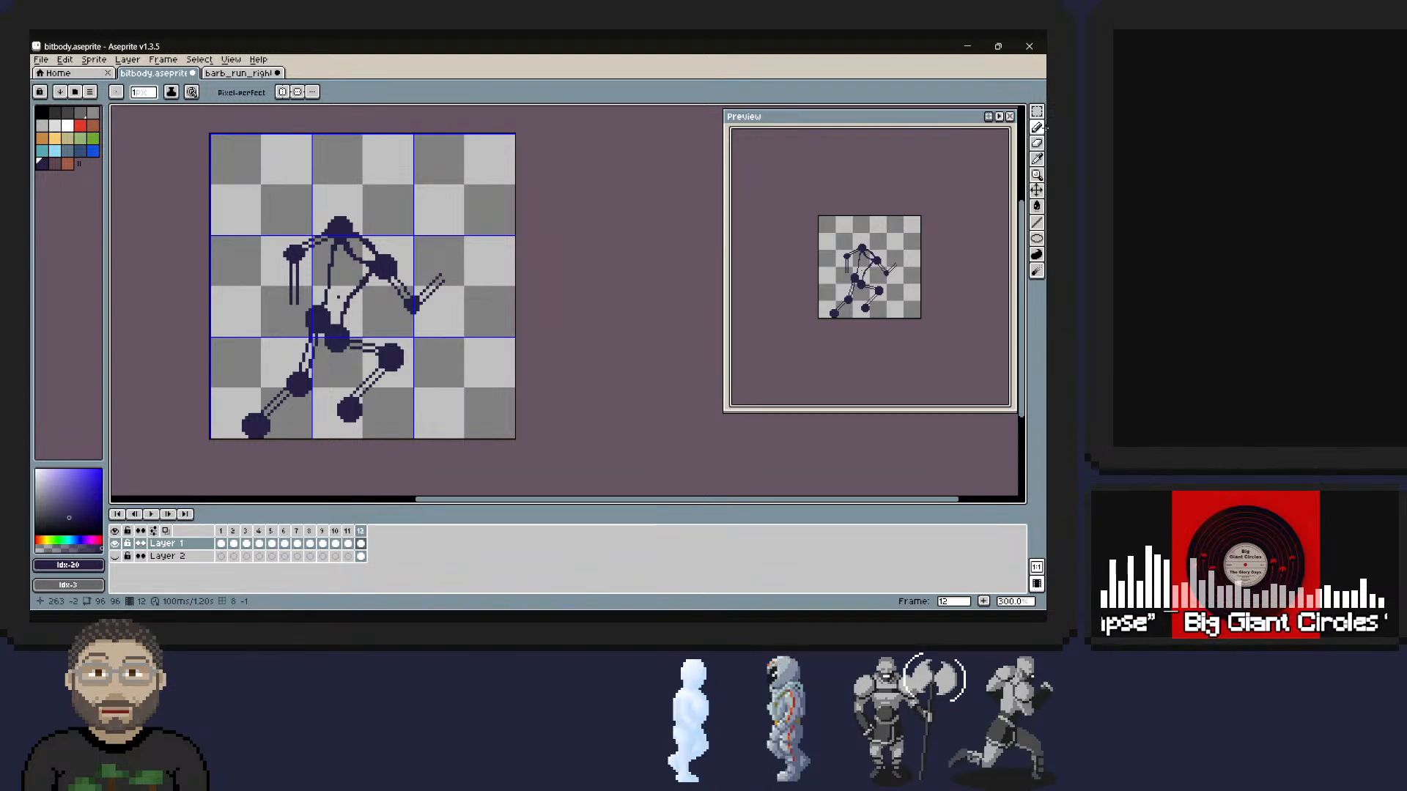
Erase the inner side of the rear hip dot where it overlaps the torso.
left_click(1036, 144)
left_click_drag(329, 311, 326, 319)
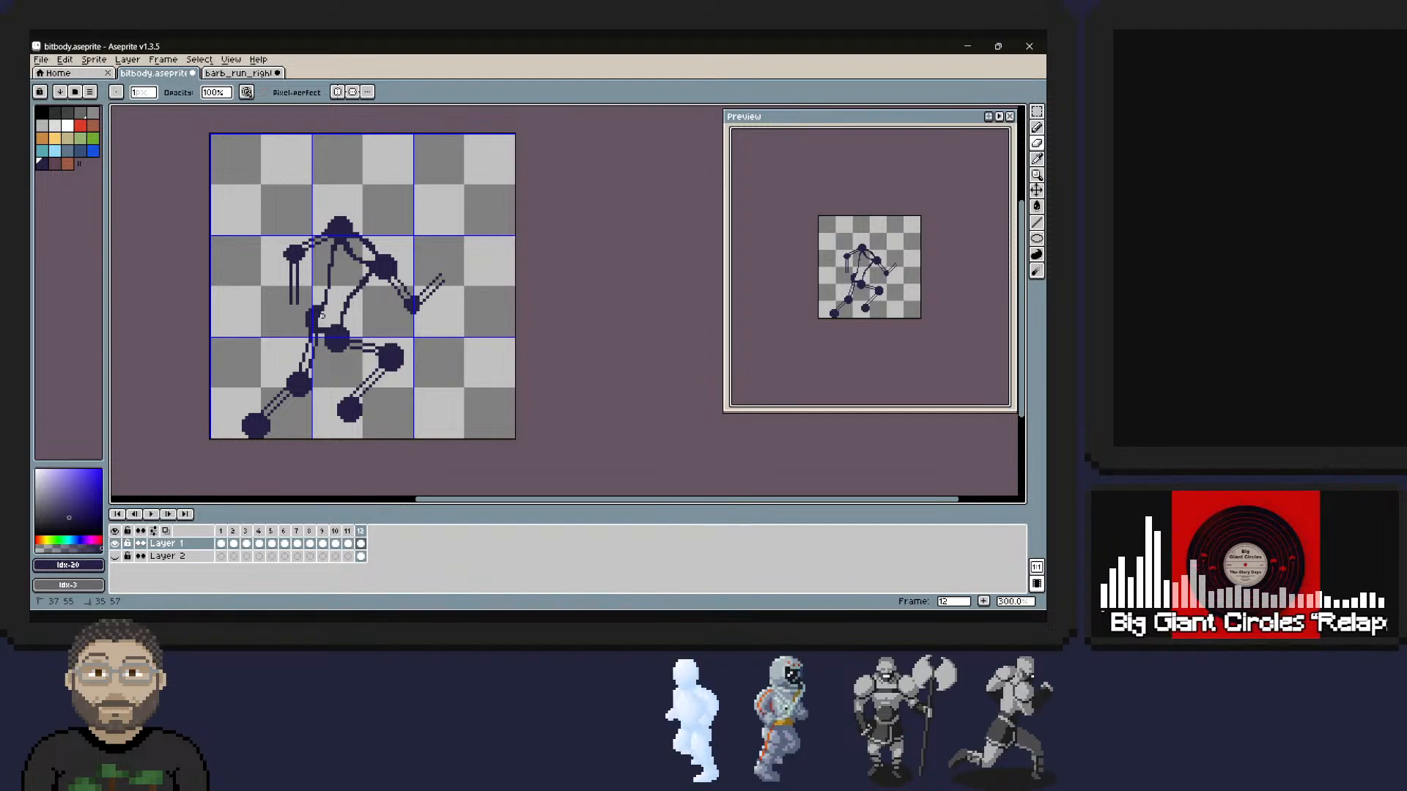
right_click_drag(325, 324, 330, 319)
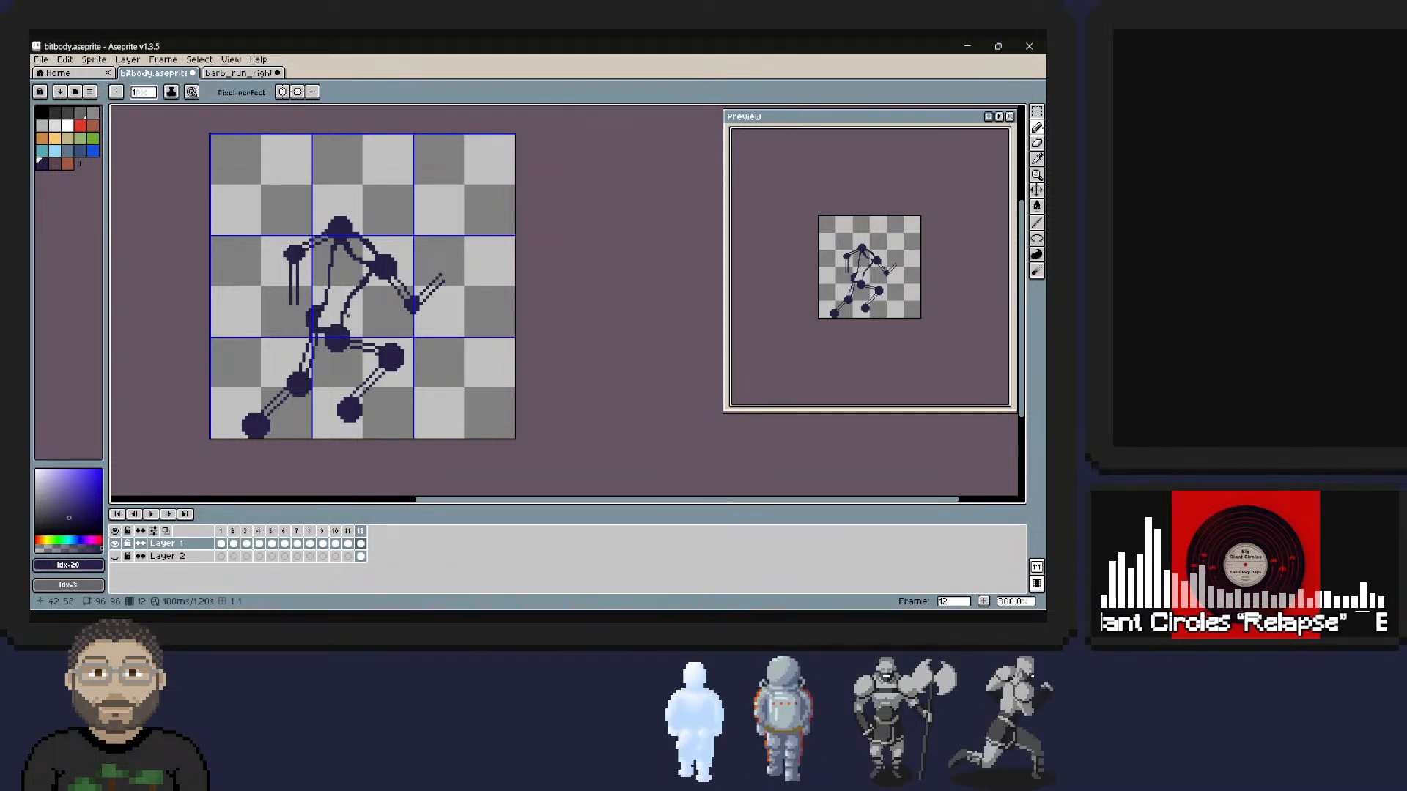
Redraw the torso's front and back lines straighter, and erase surplus pixels along the back line and the rear hip's outer edge.
mouse_move(364, 280)
right_mouse_down()
mouse_move(344, 315)
mouse_move(350, 297)
right_mouse_up()
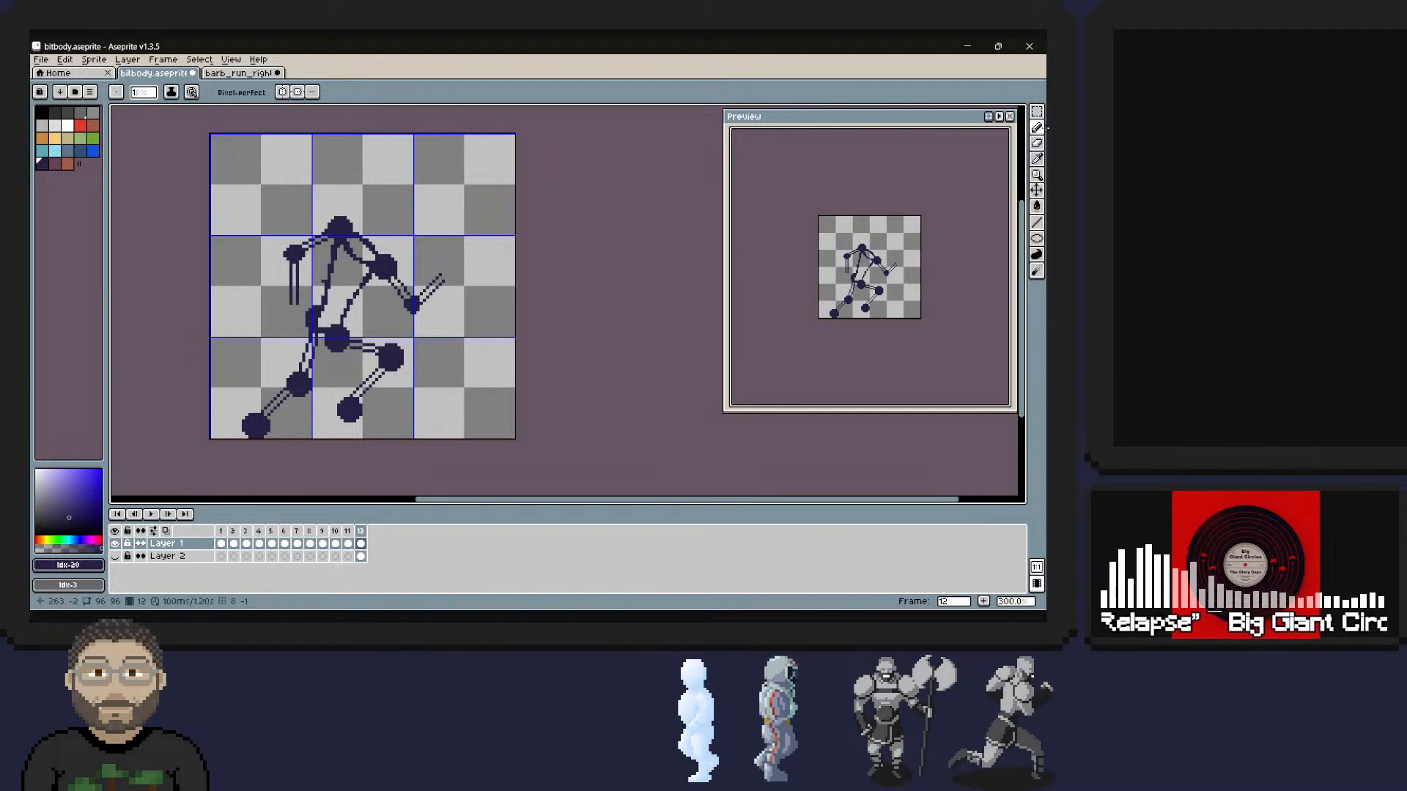
right_click_drag(329, 245, 332, 253)
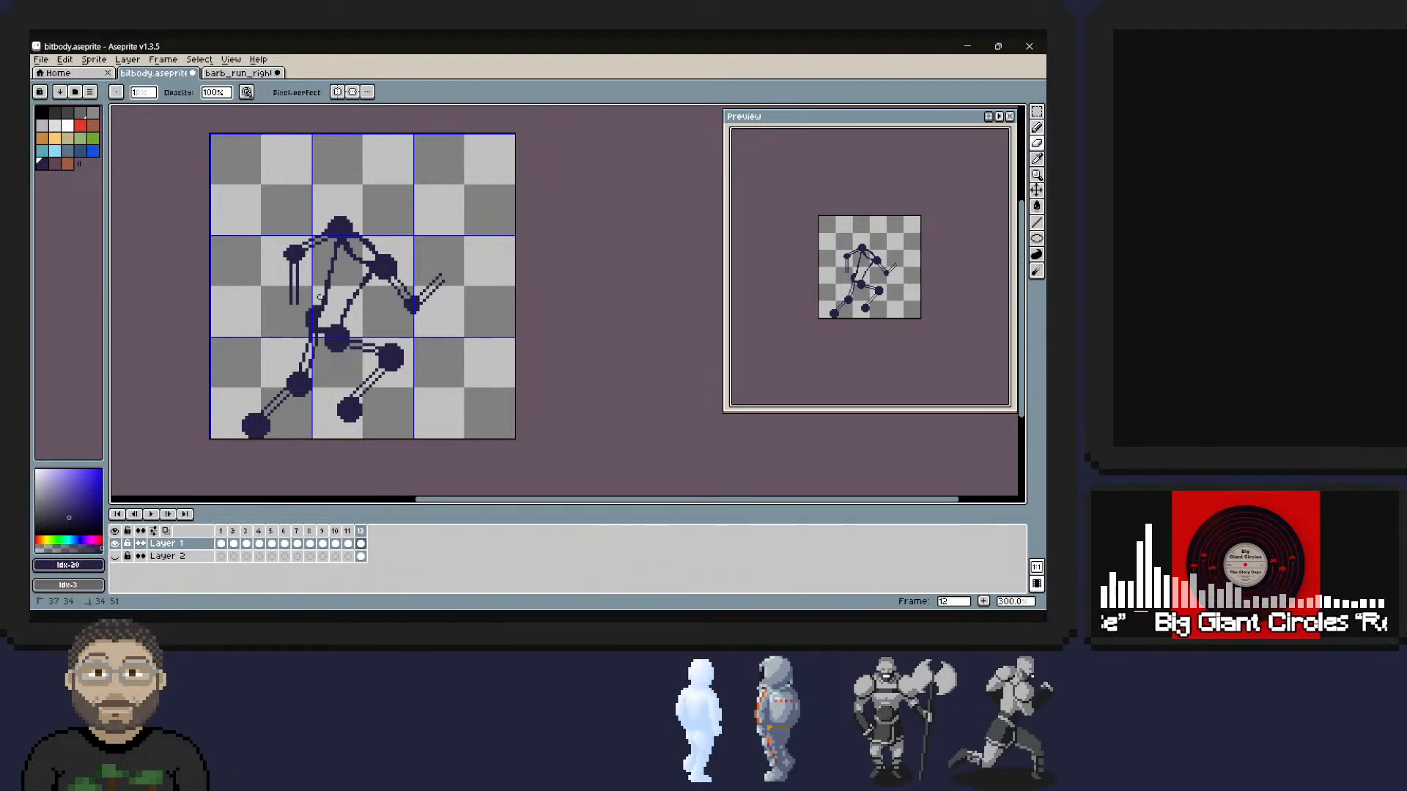
right_click_drag(310, 306, 309, 308)
right_click_drag(310, 308, 307, 313)
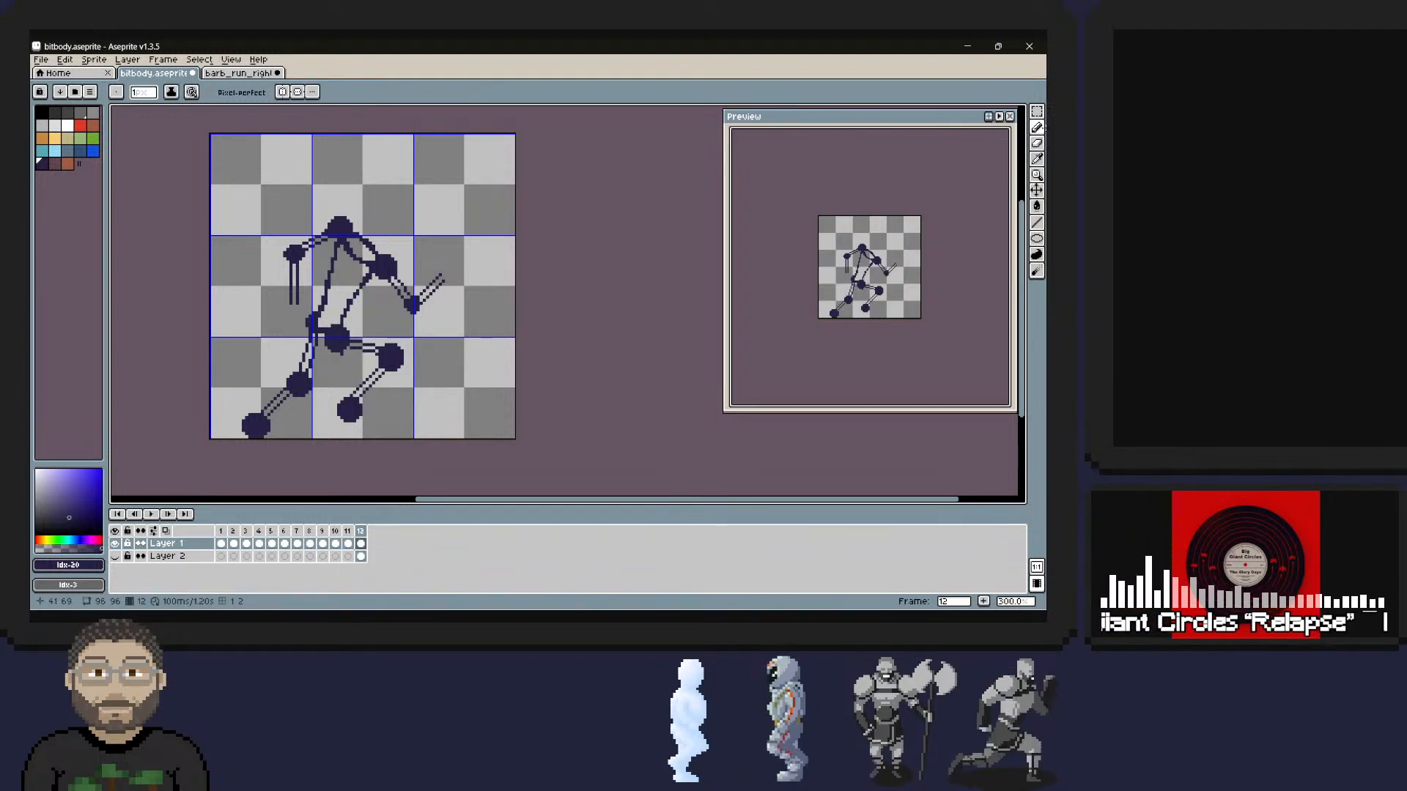
Trim the front hip dot's edges and clean up the pixels joining it to the rear hip.
right_click_drag(345, 350, 321, 331)
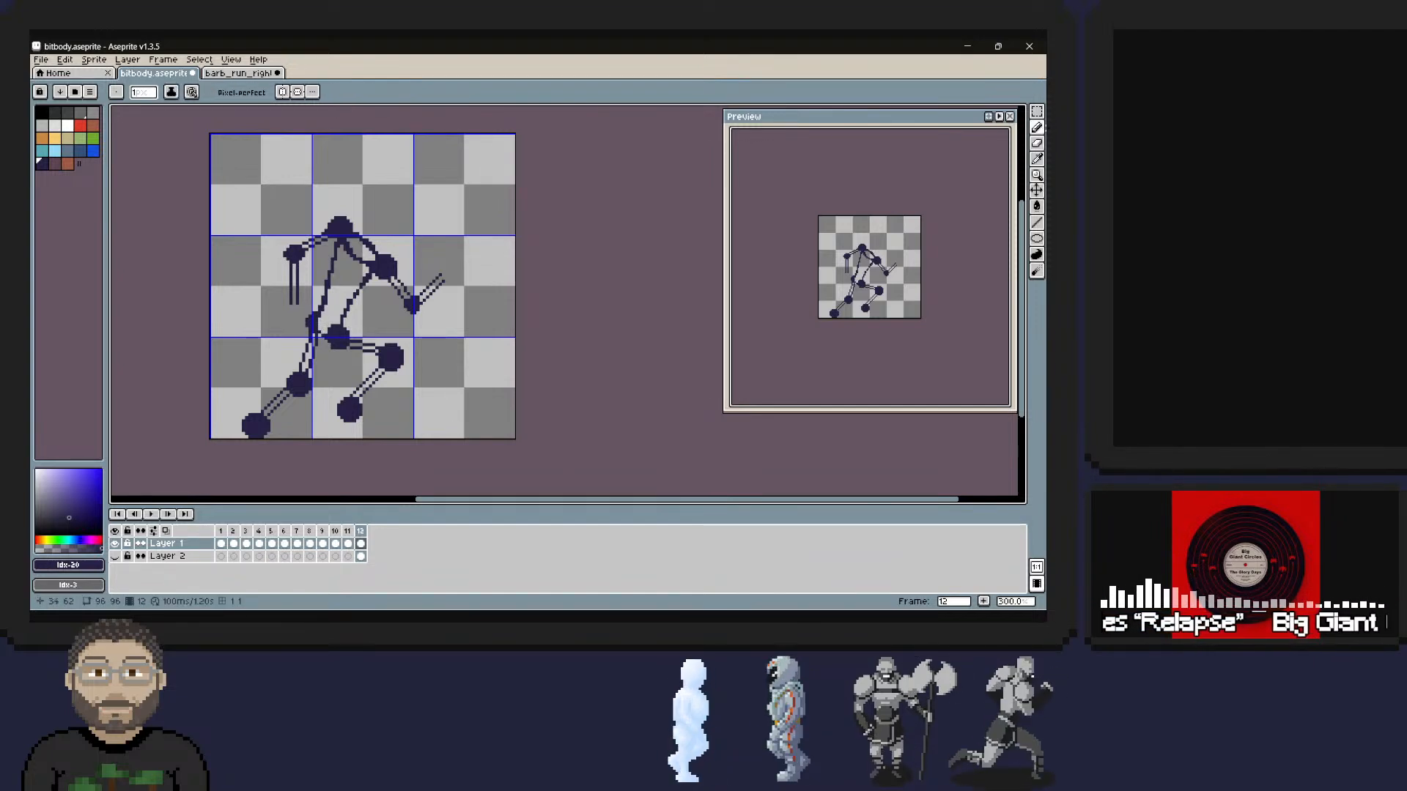
right_click_drag(327, 333, 329, 333)
right_click(335, 322)
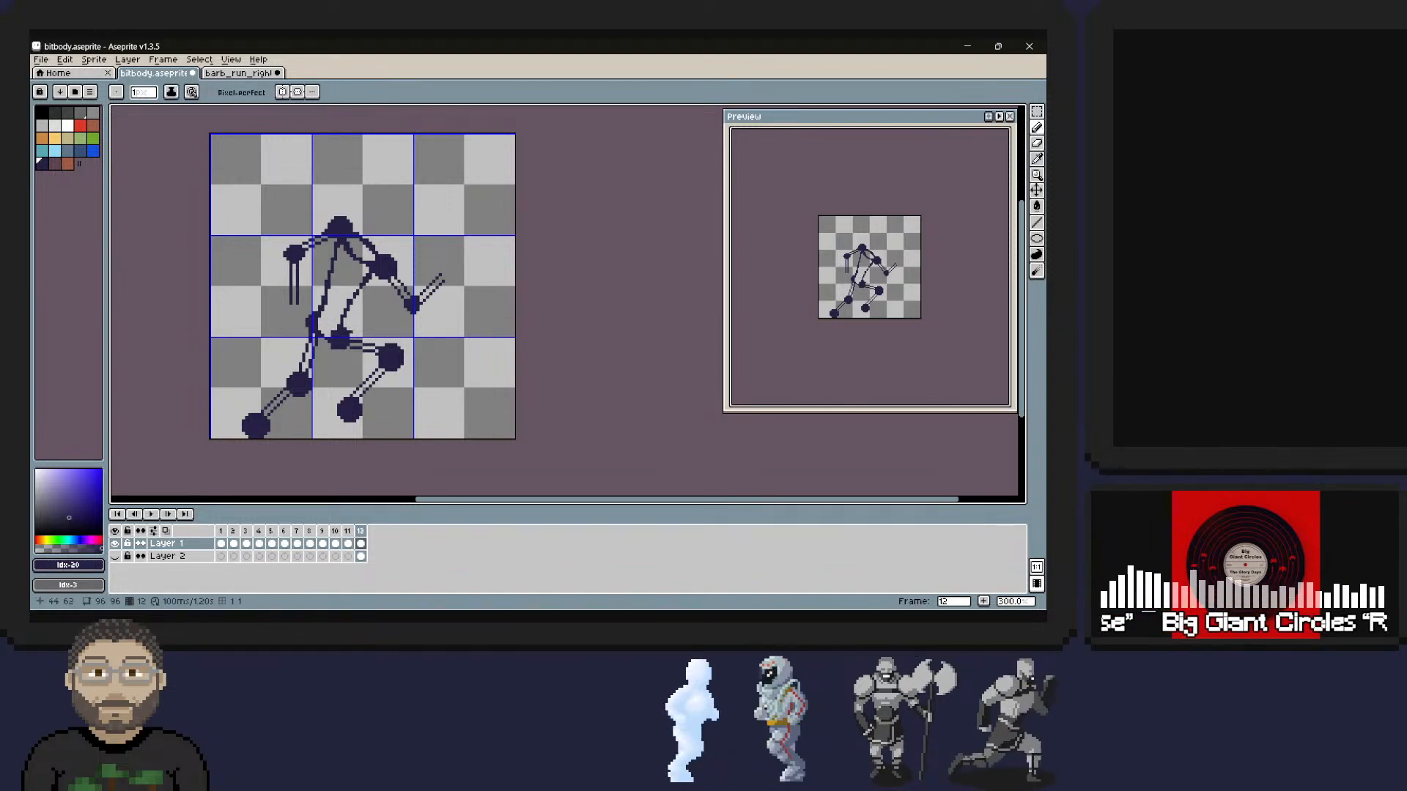
right_click_drag(348, 329, 335, 349)
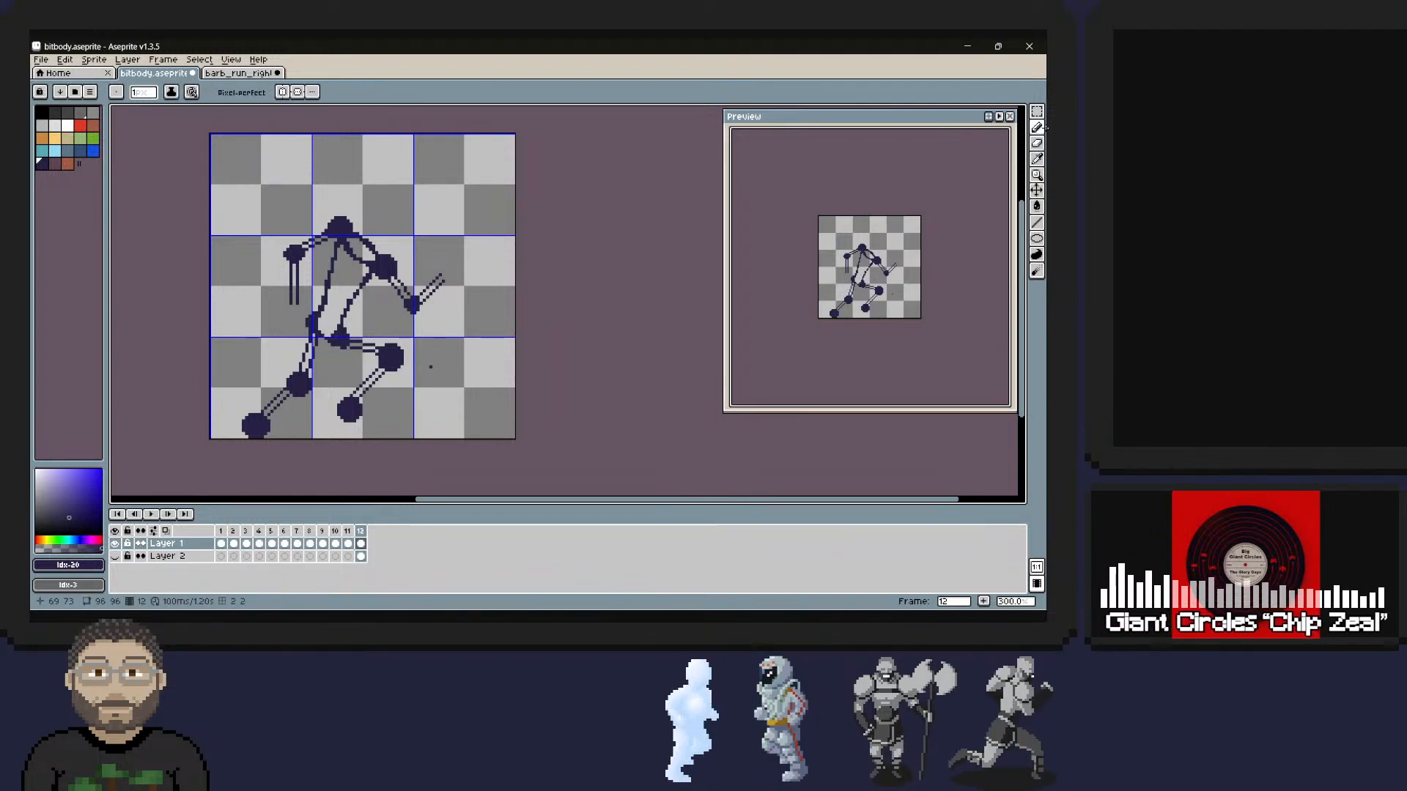
Refine the torso's front line between the front shoulder and front hip, erasing its surplus pixels.
left_click(1037, 128)
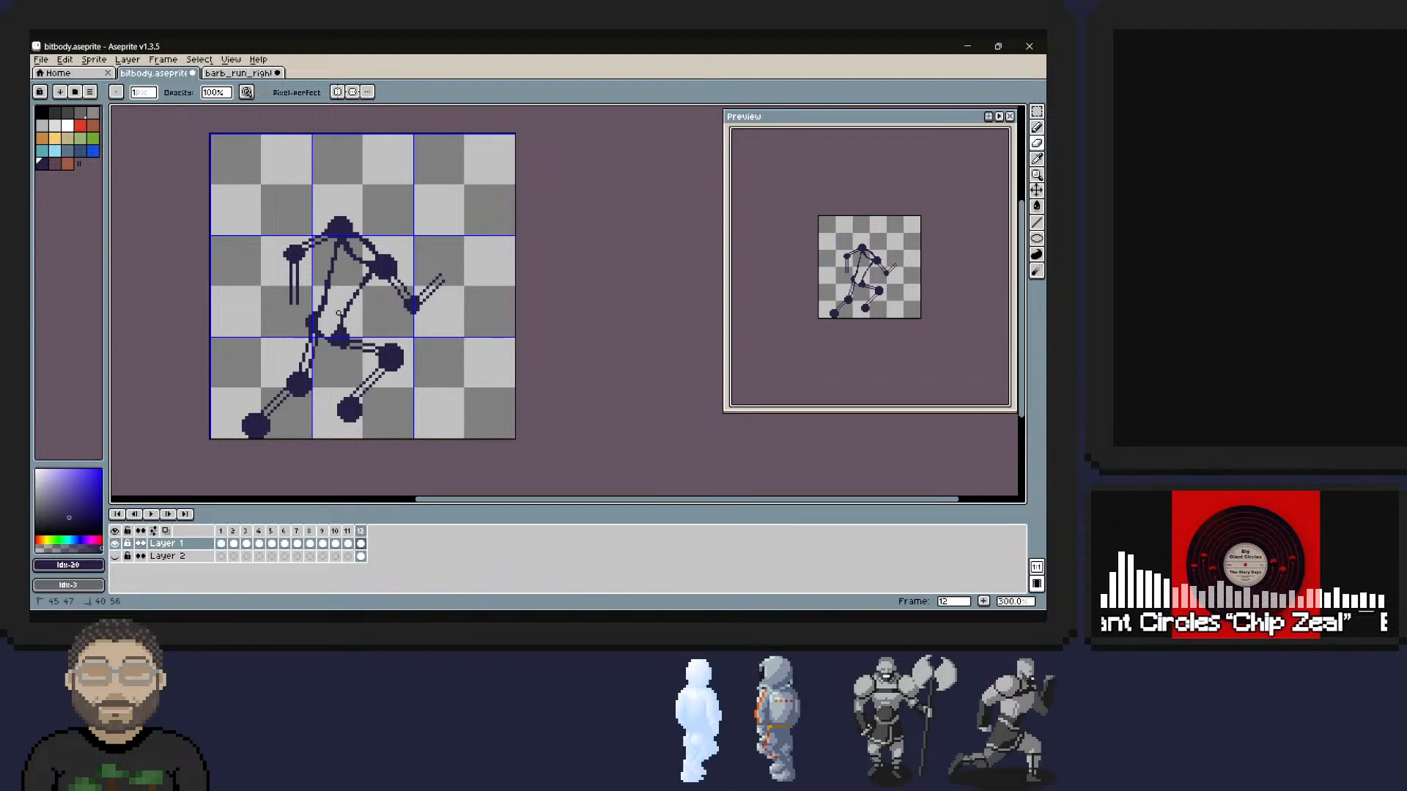
right_click_drag(342, 312, 349, 296)
right_click(357, 280)
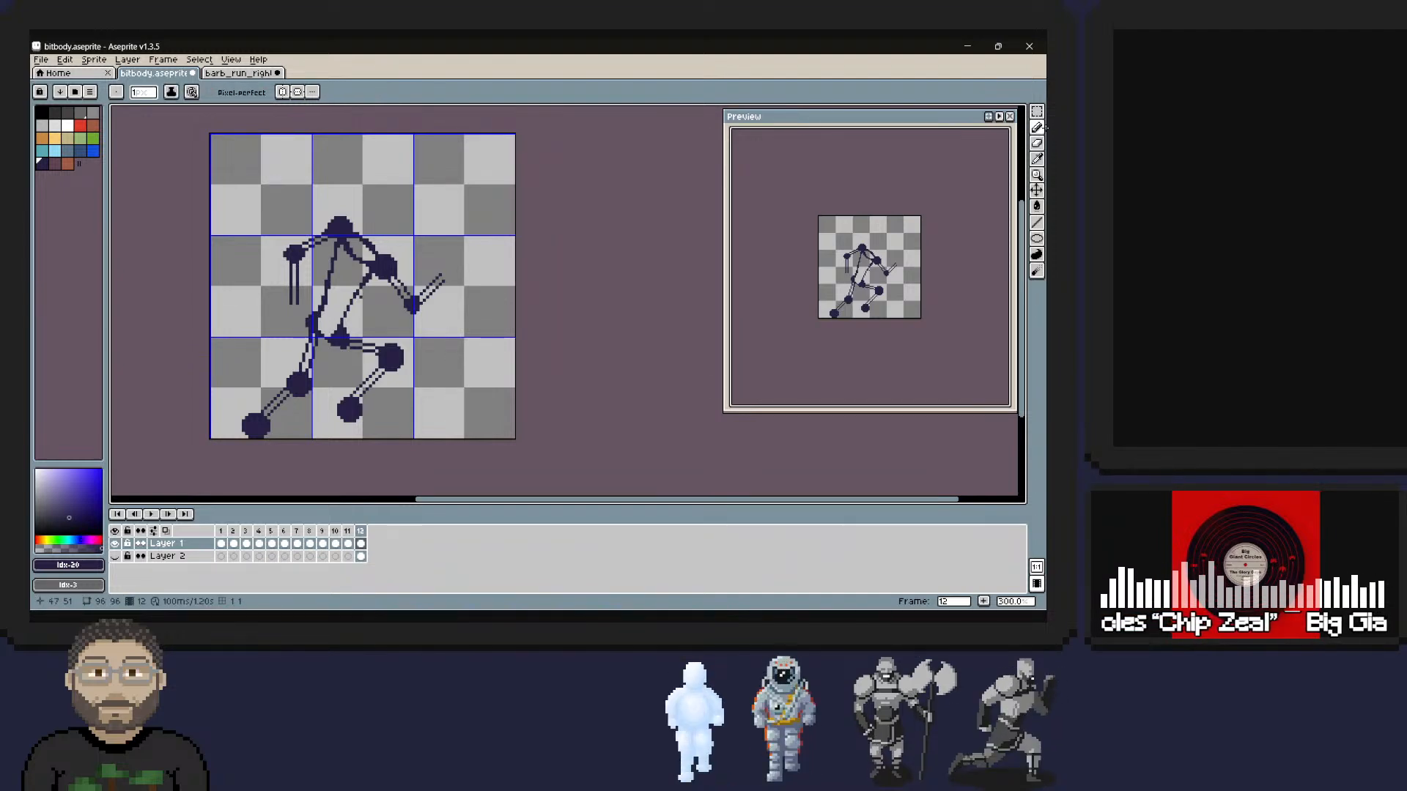
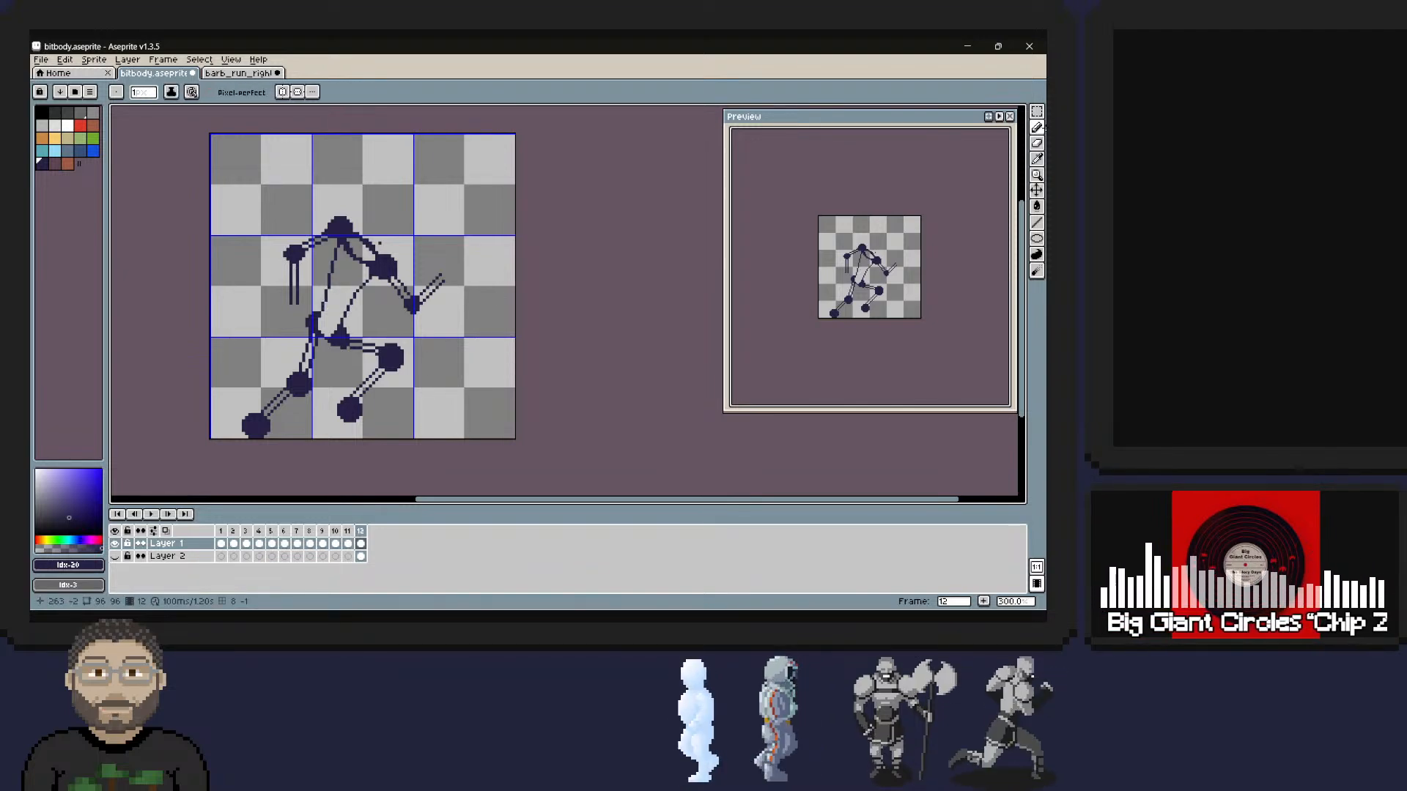
Turn the front shoulder and front elbow dots into hollow outlined joints and clean up the upper arm lines between them.
mouse_move(378, 266)
right_mouse_down()
mouse_move(389, 260)
mouse_move(416, 301)
right_mouse_up()
right_click(389, 271)
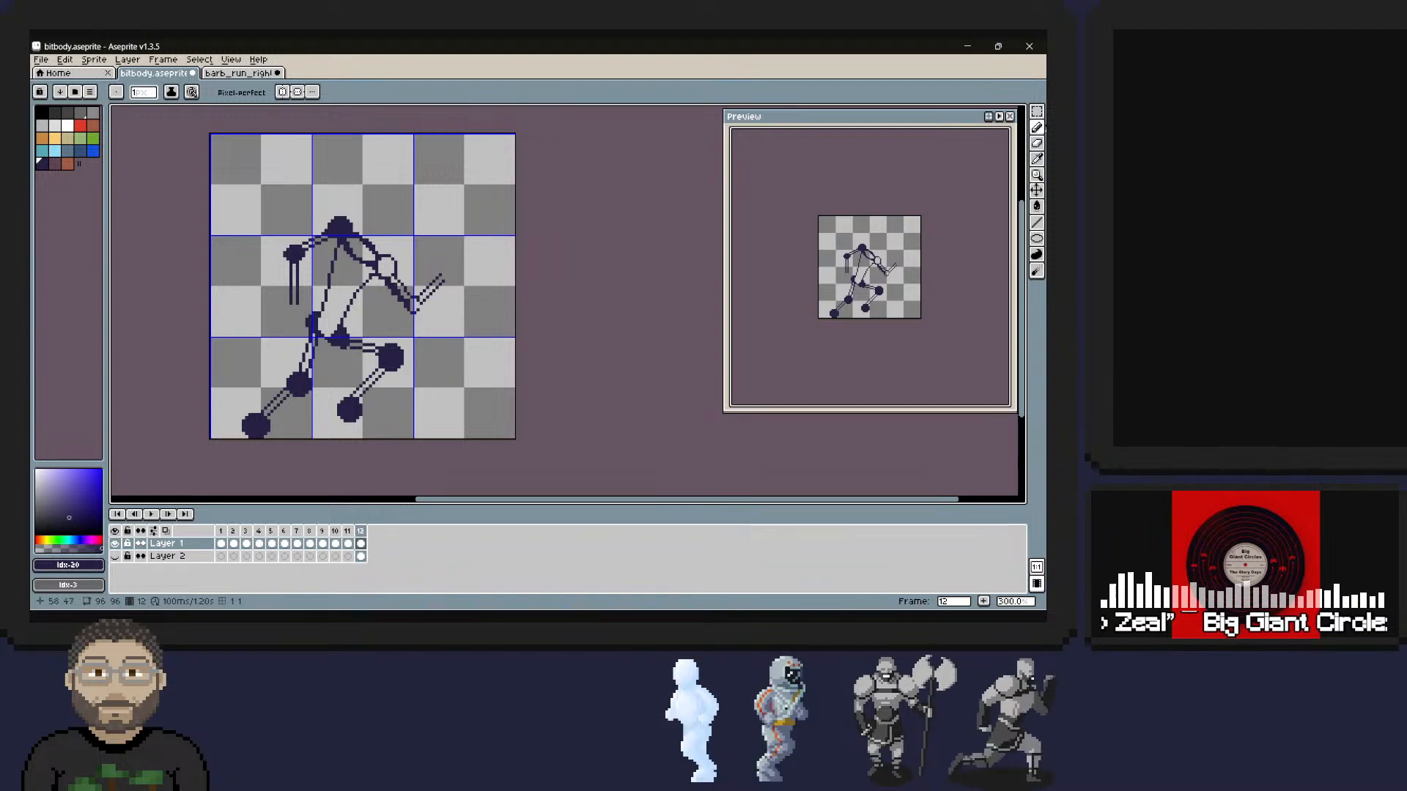
right_click_drag(402, 297, 391, 279)
right_click_drag(387, 281, 396, 300)
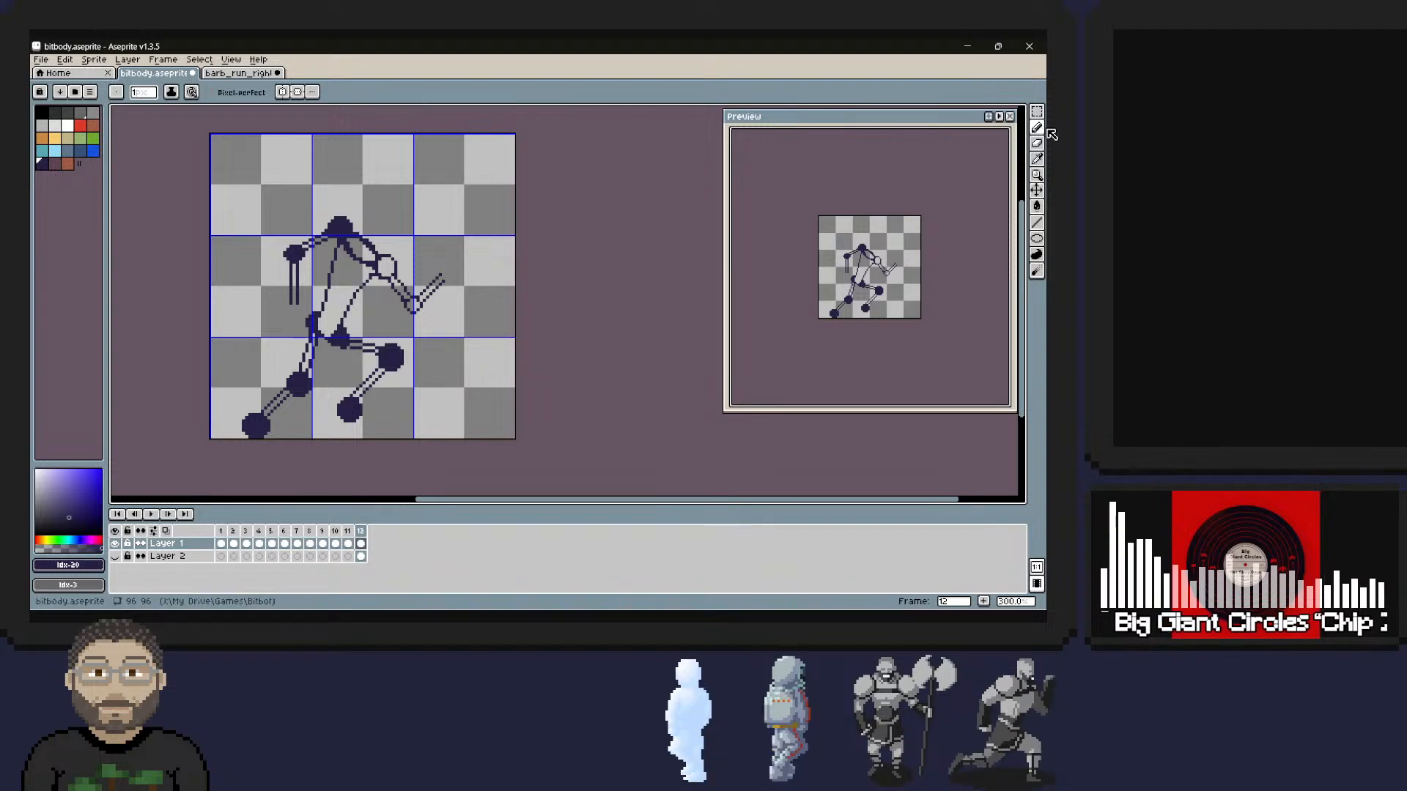
Check the standing robot in frame 11, and rework both hip dots in frame 12 into hollow outlined joints.
key("Left")
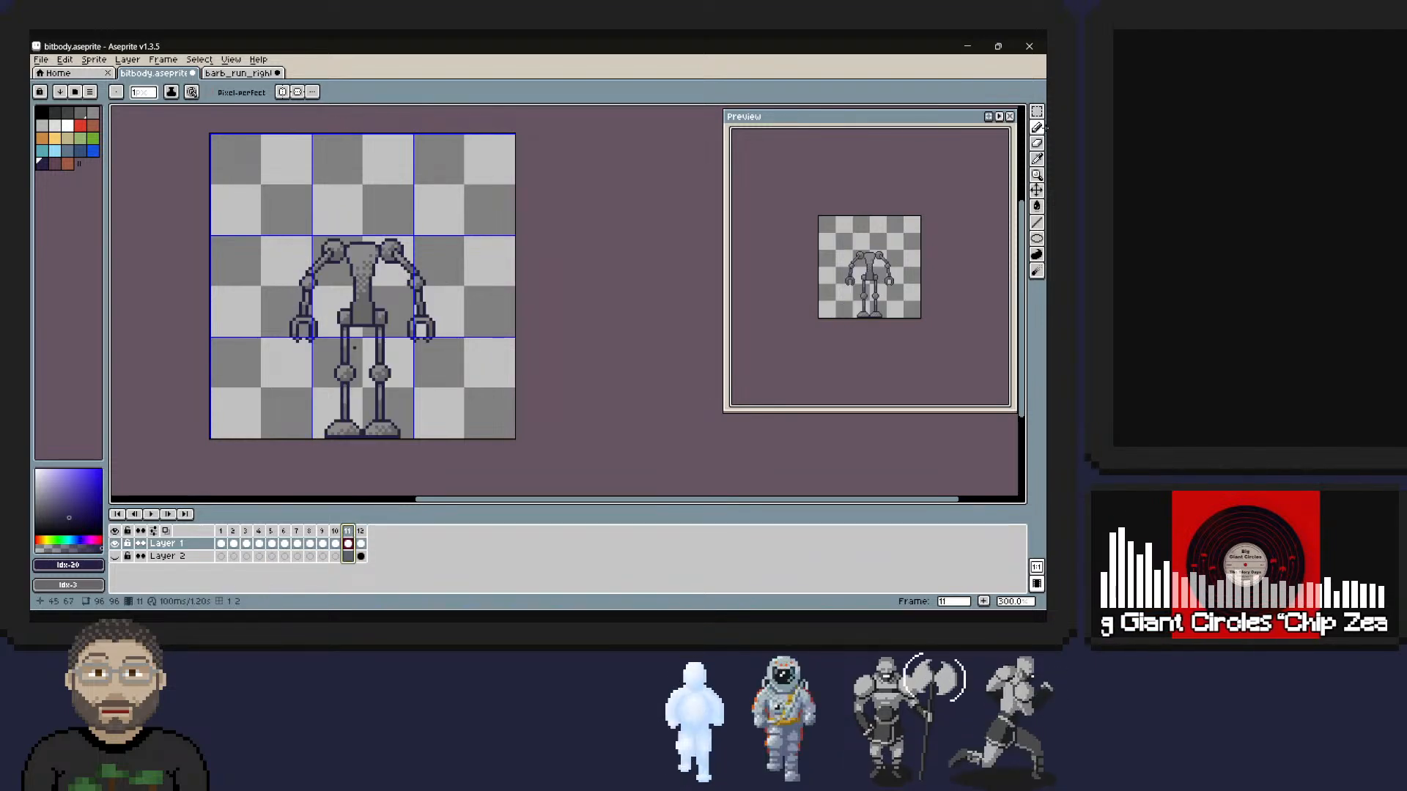
key("Right")
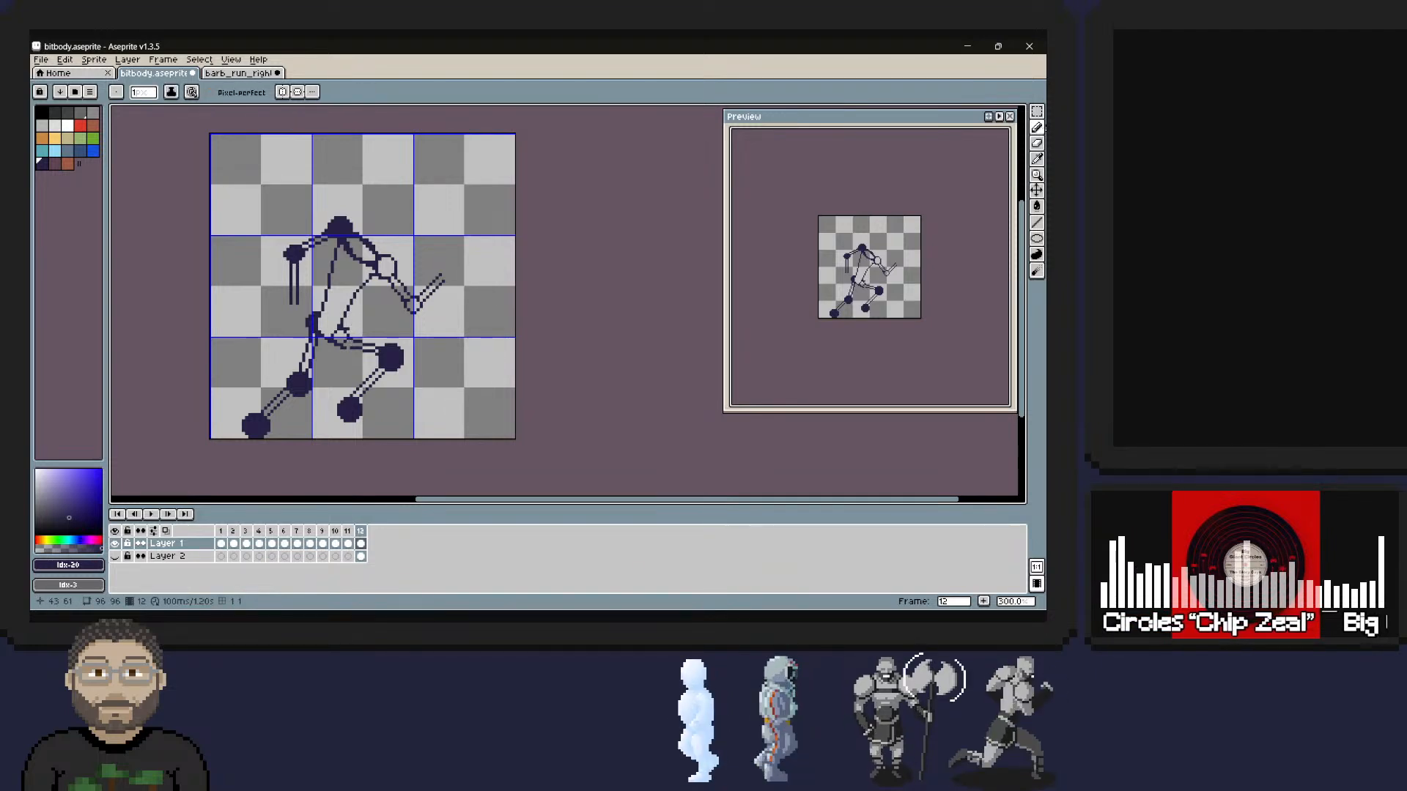
mouse_move(323, 322)
right_mouse_down()
mouse_move(319, 337)
mouse_move(316, 323)
right_mouse_up()
right_click(317, 335)
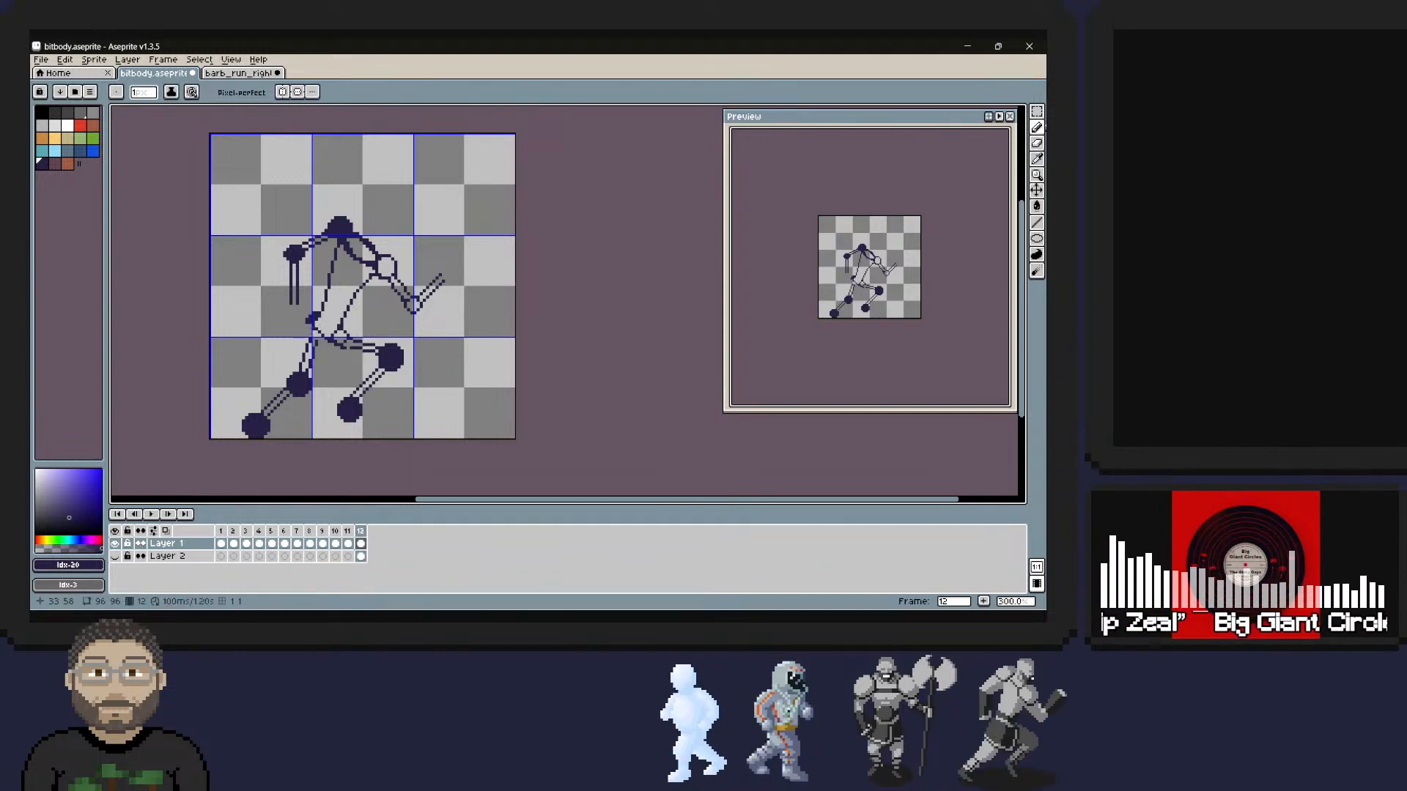
right_click(308, 320)
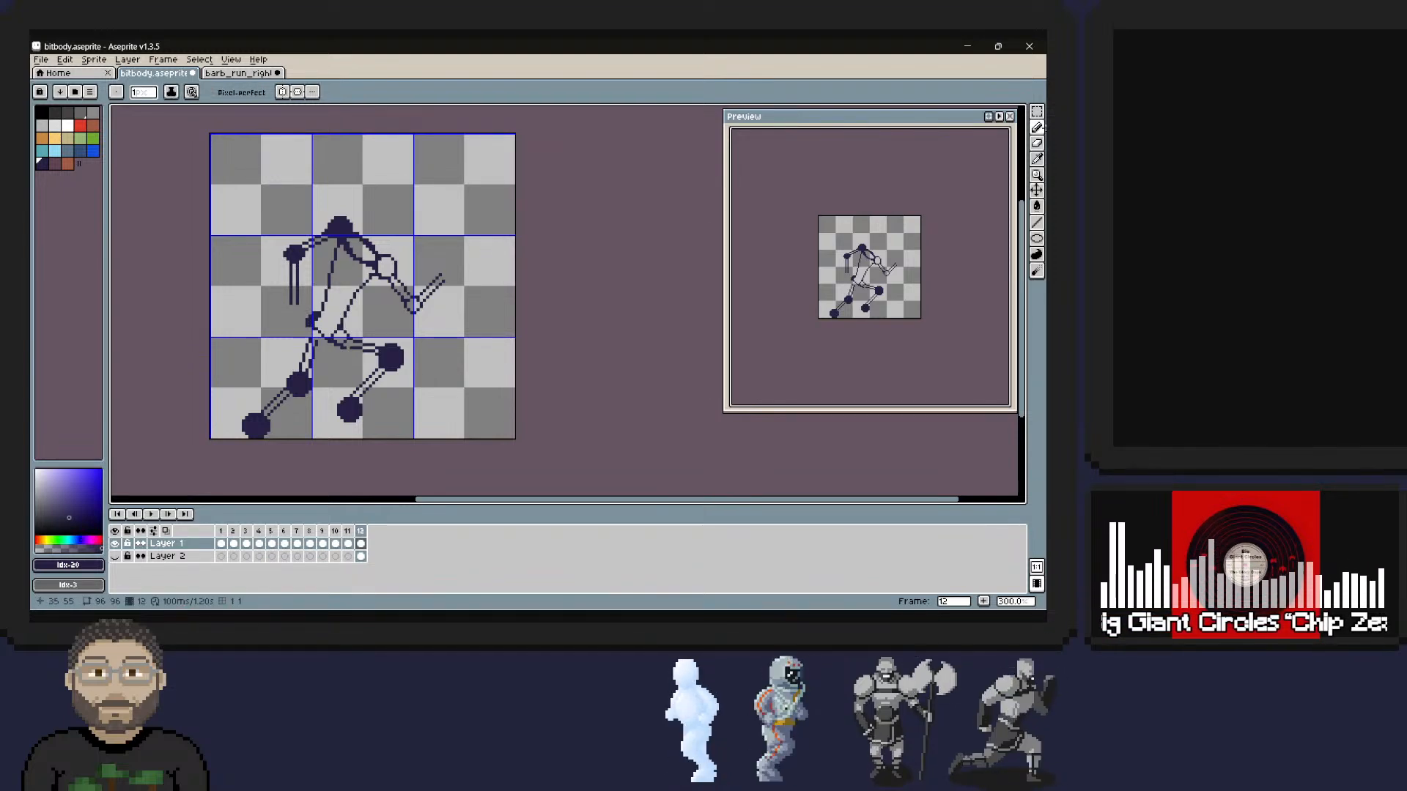
right_click(316, 281)
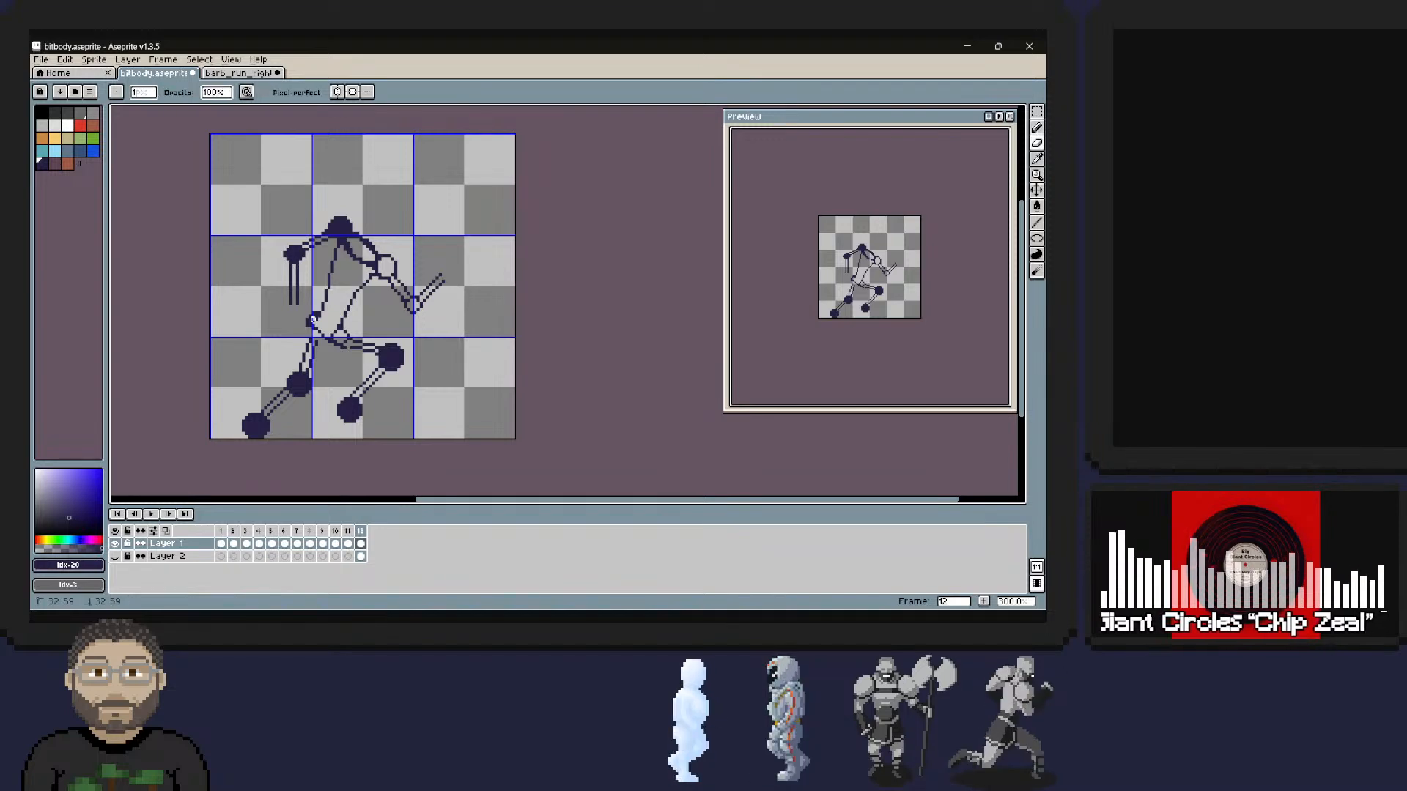
right_click_drag(310, 323, 311, 326)
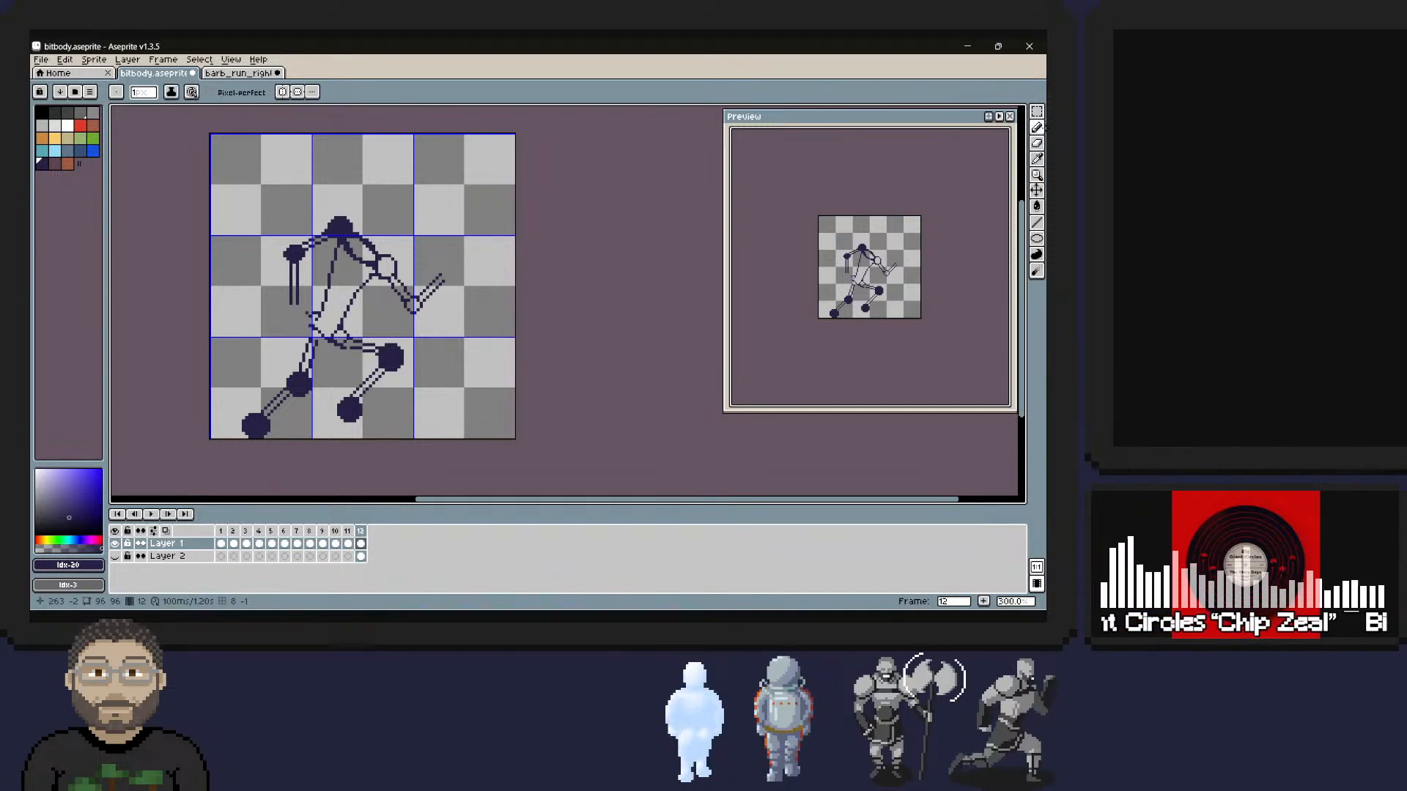
left_click_drag(310, 316, 310, 323)
right_click(308, 314)
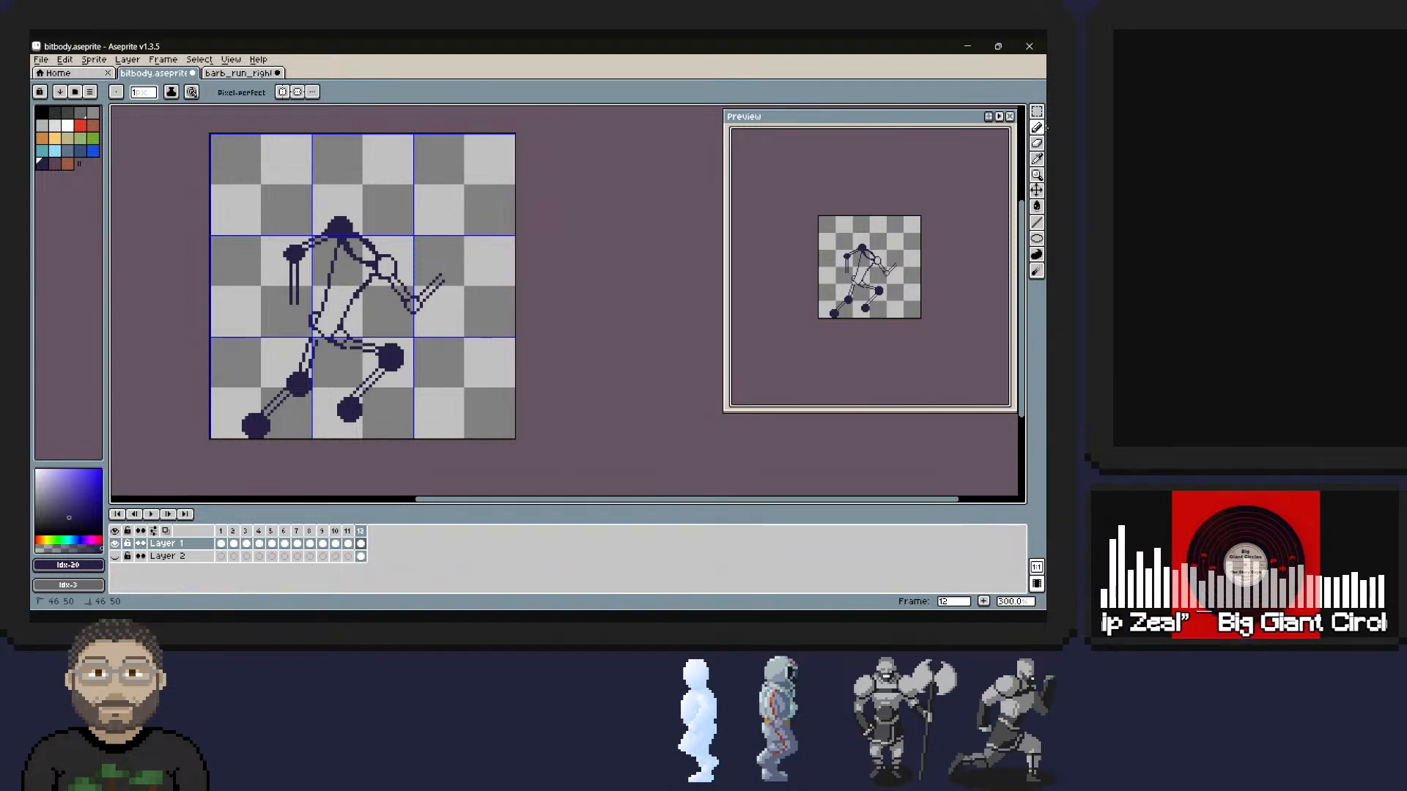
Straighten the torso's front line between the front hip and front shoulder, and compare the pose with the standing robot in frame 11.
left_click(1045, 128)
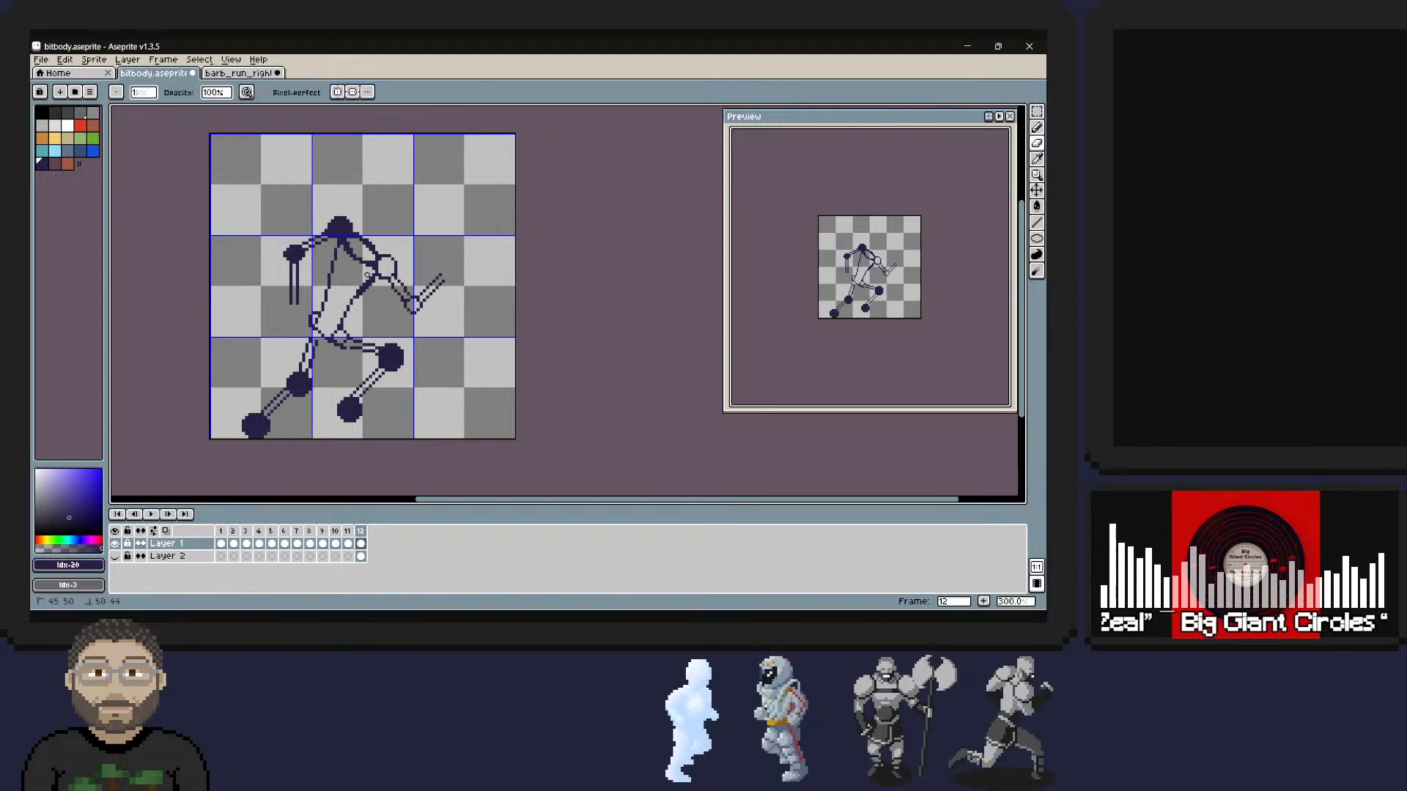
right_click_drag(349, 300, 376, 279)
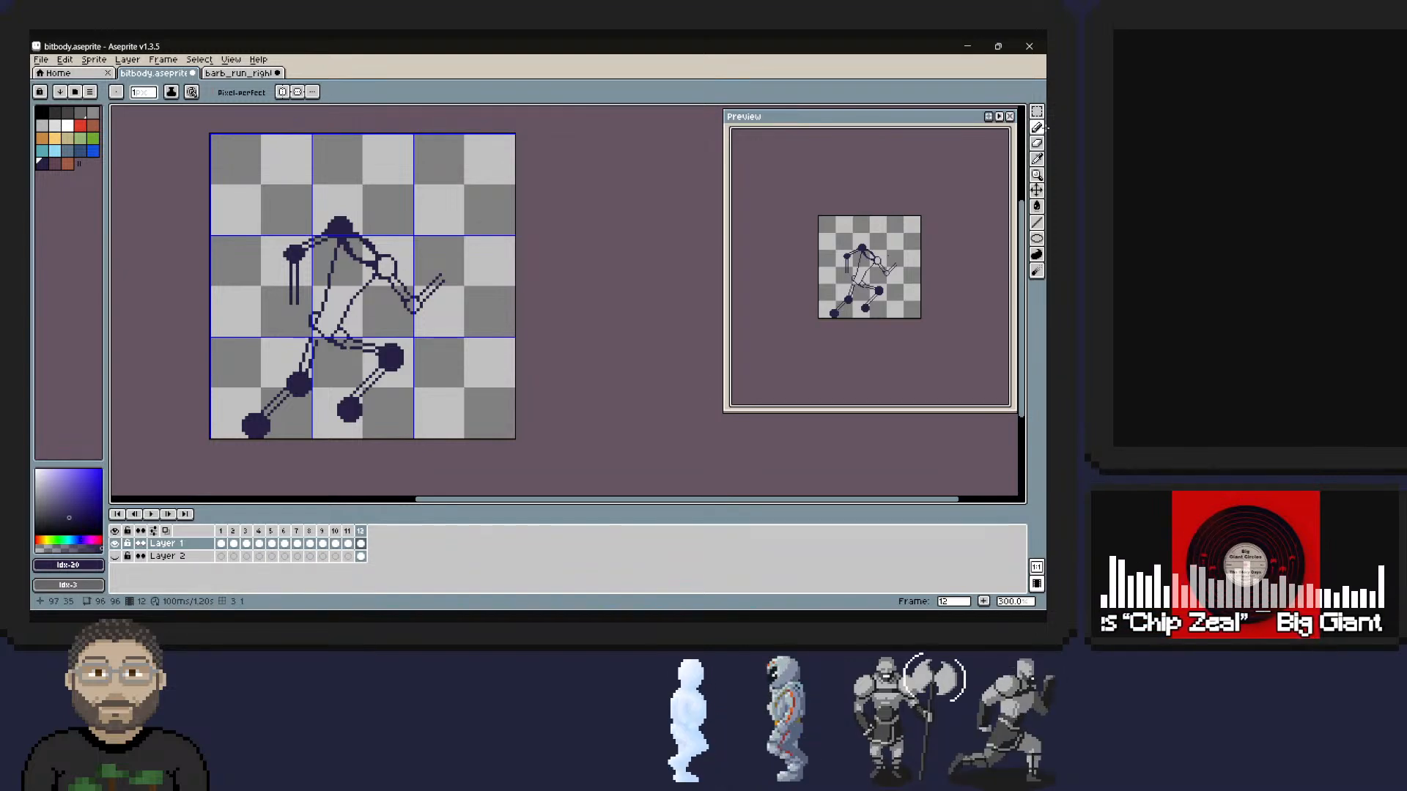
key("Left")
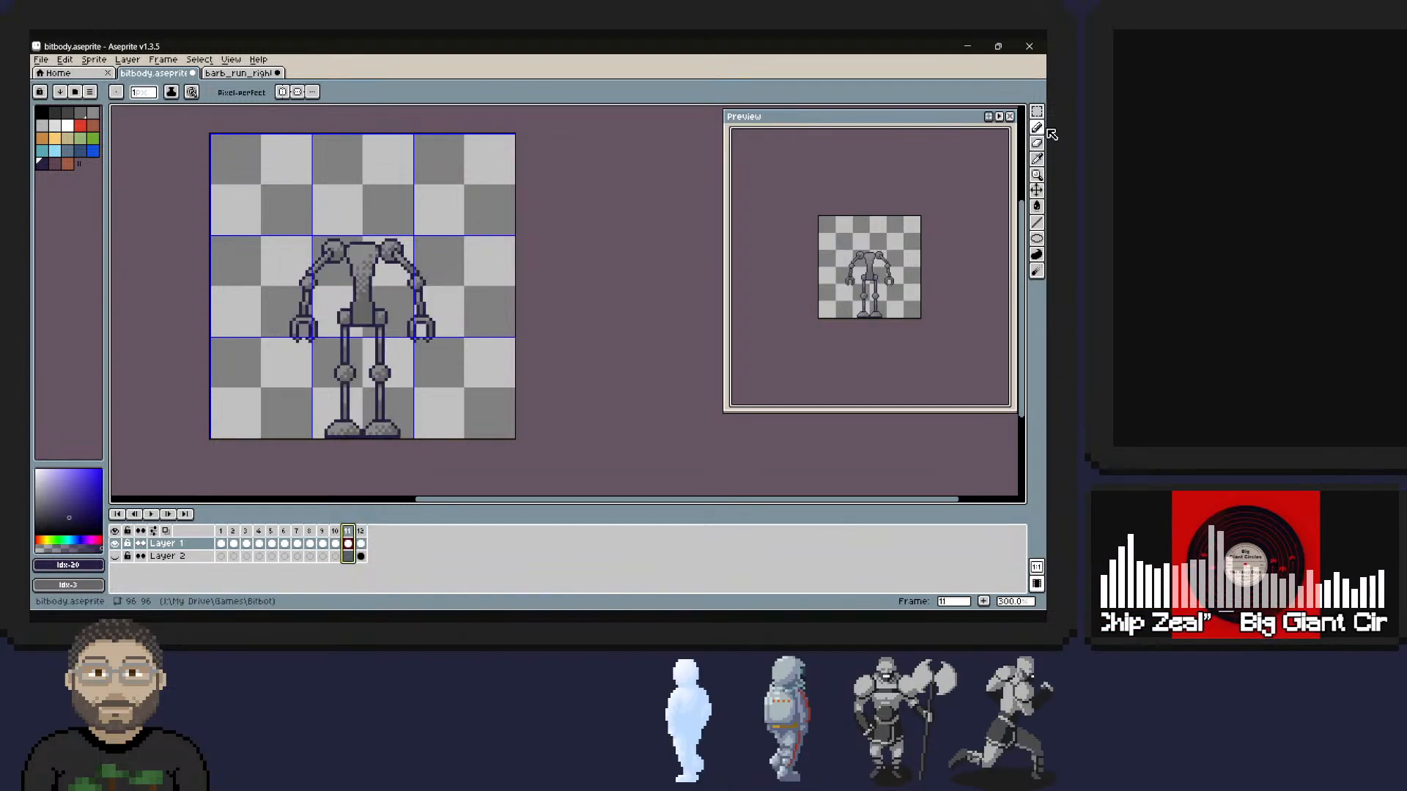
key("Right")
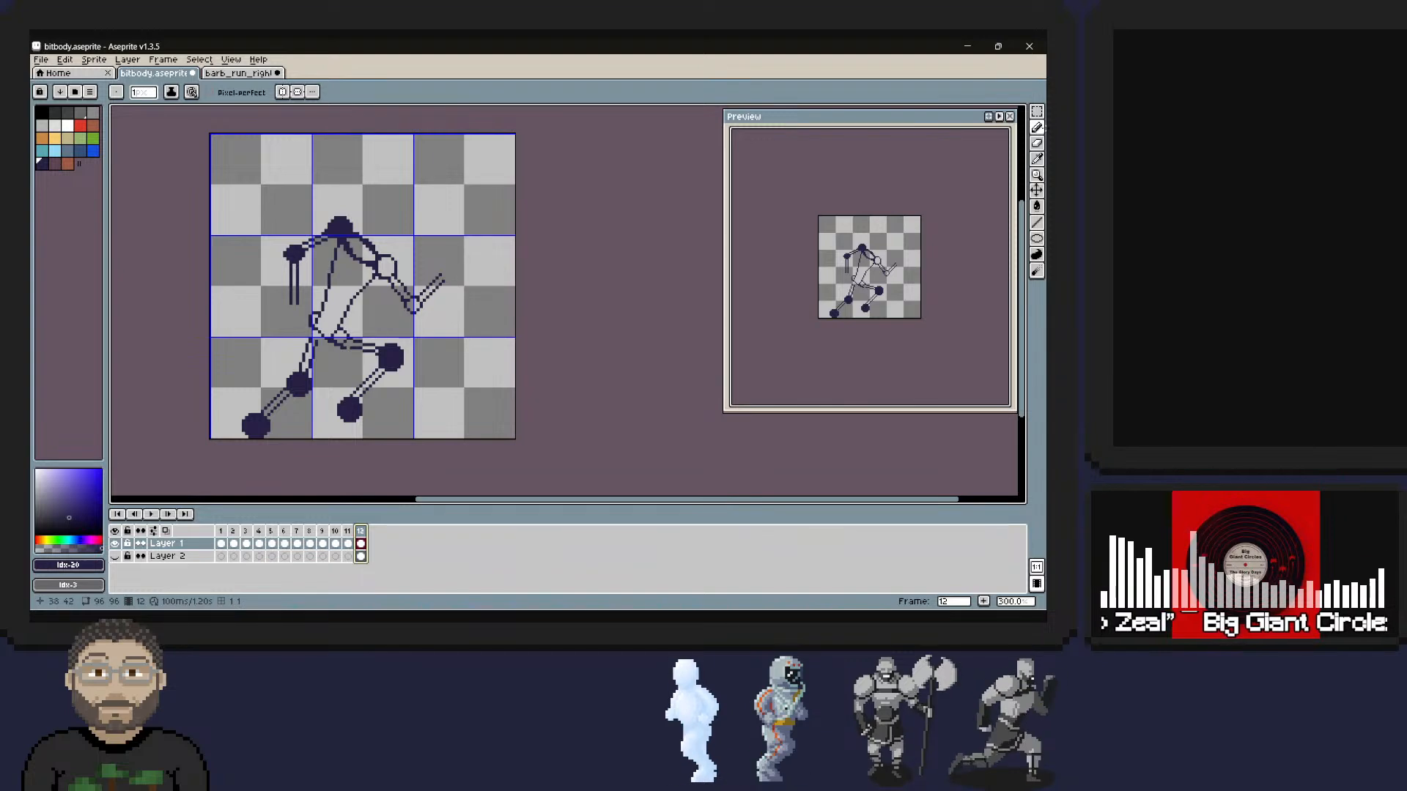
key("Left")
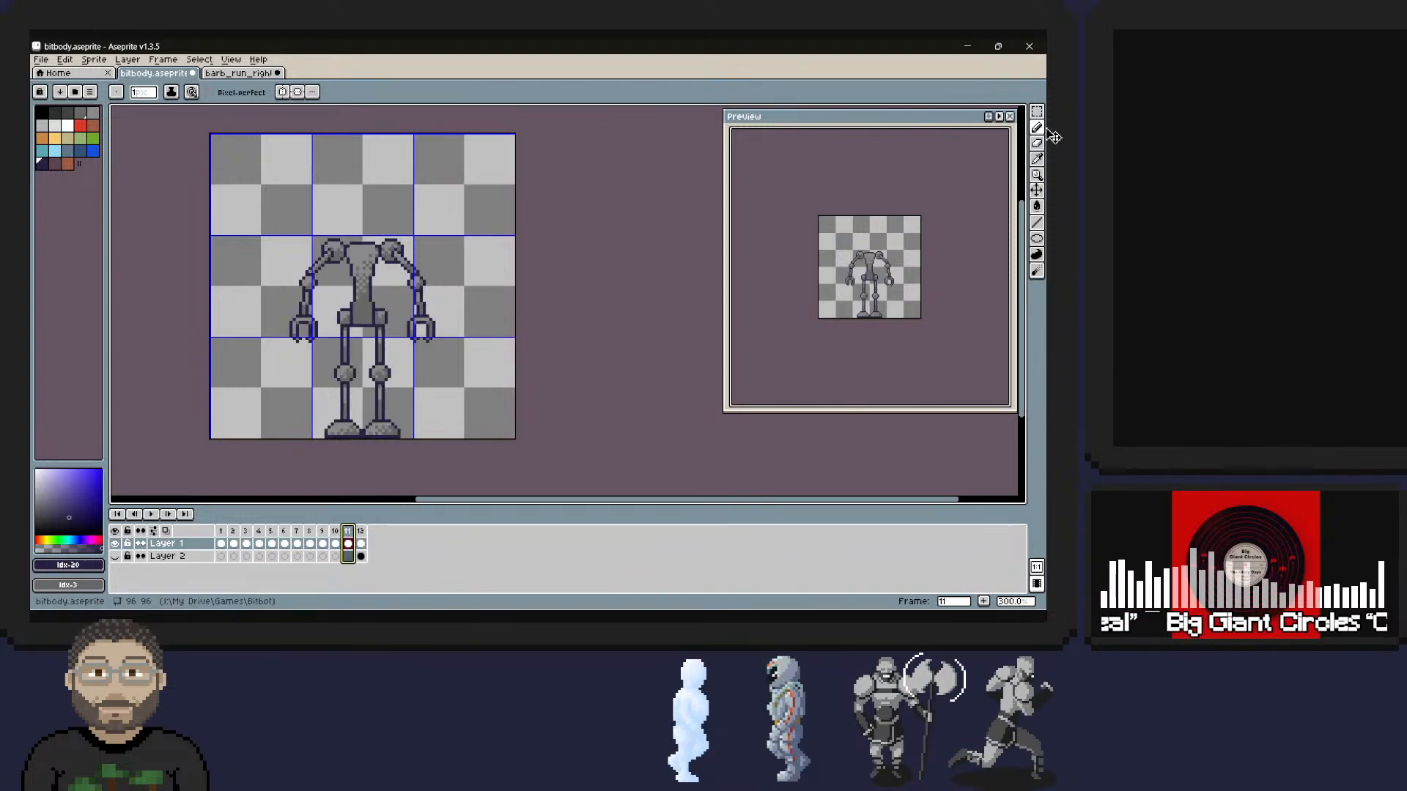
key("Right")
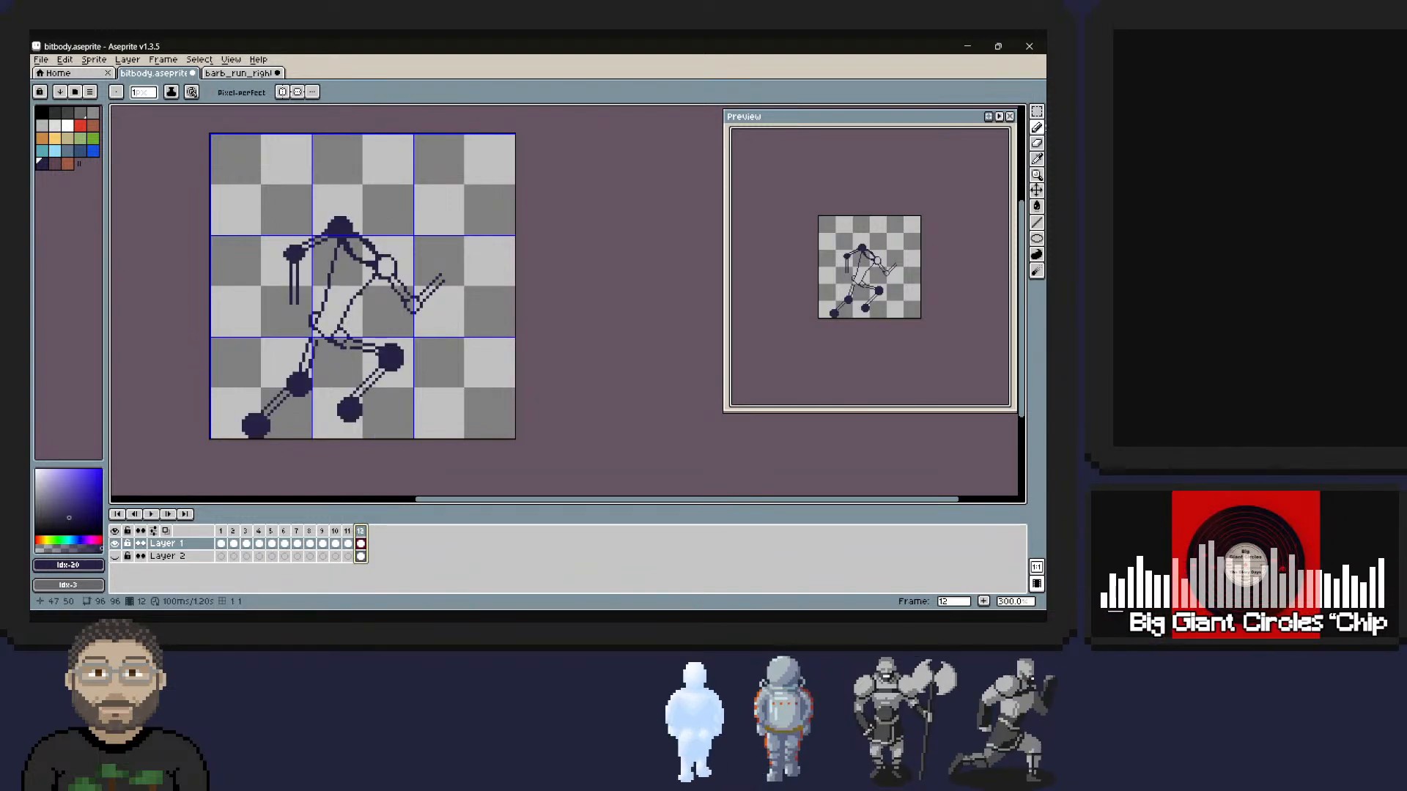
Erase the torso's front and back lines and the lower chest line running into the front shoulder.
key("e")
left_click_drag(372, 279, 360, 271)
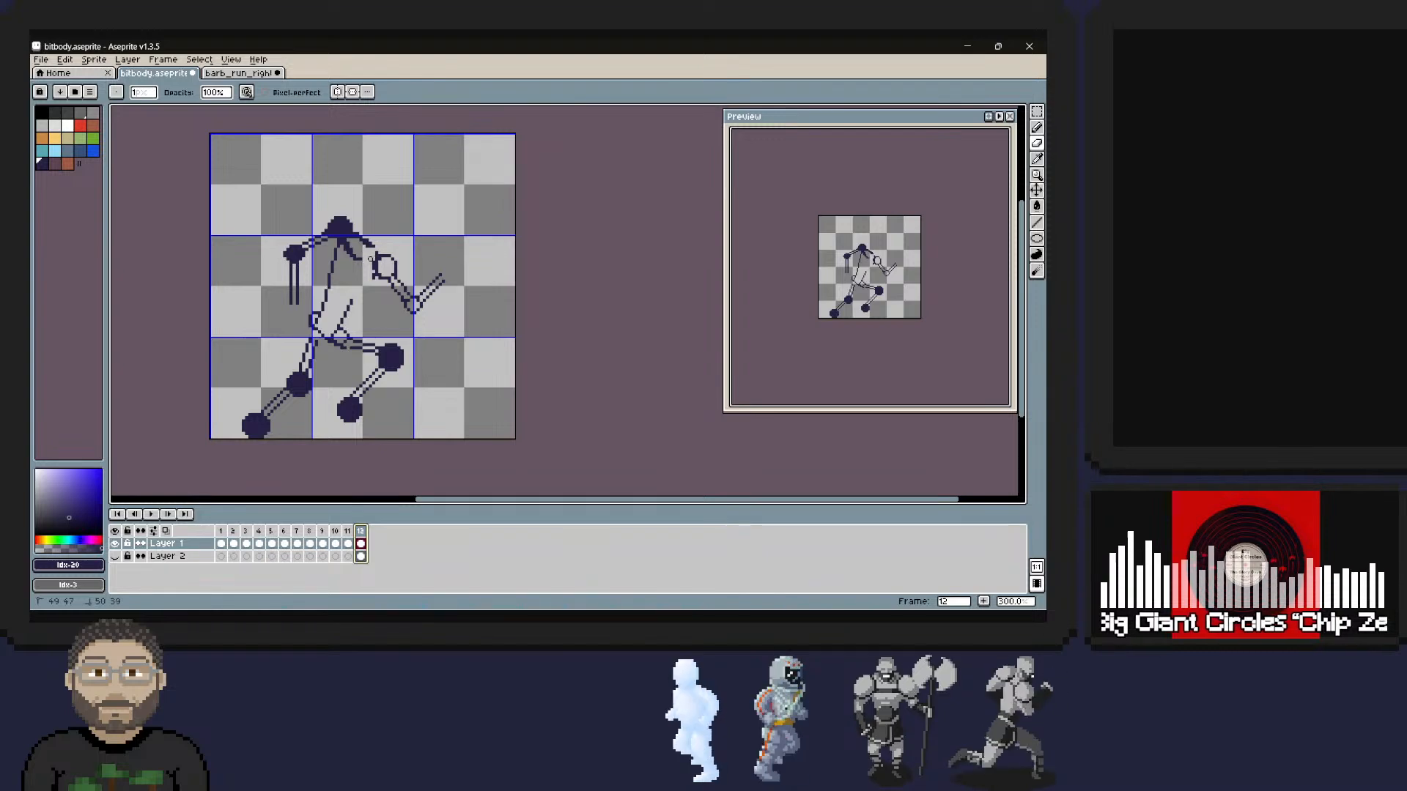
right_click_drag(372, 265, 370, 264)
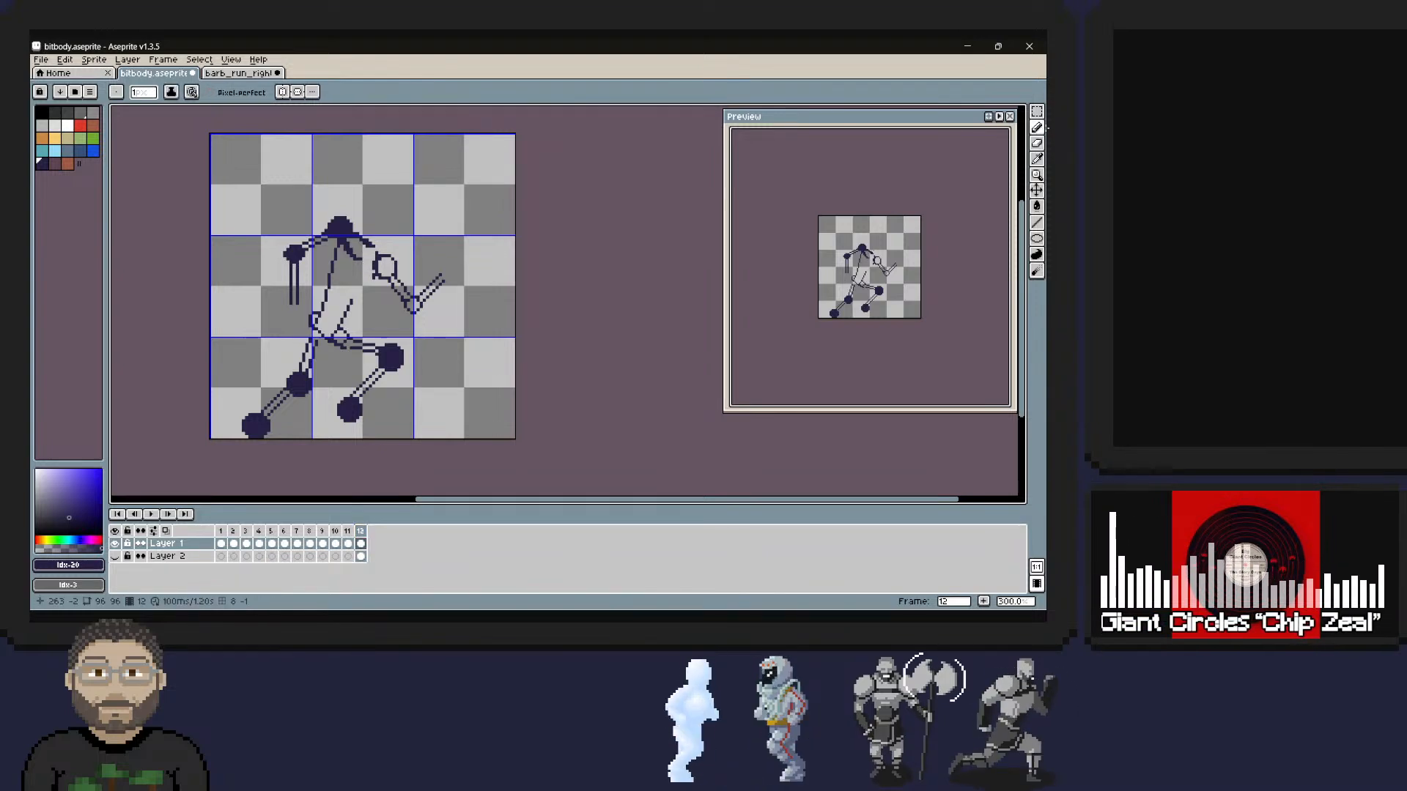
right_click_drag(344, 320, 350, 304)
right_click_drag(330, 251, 332, 275)
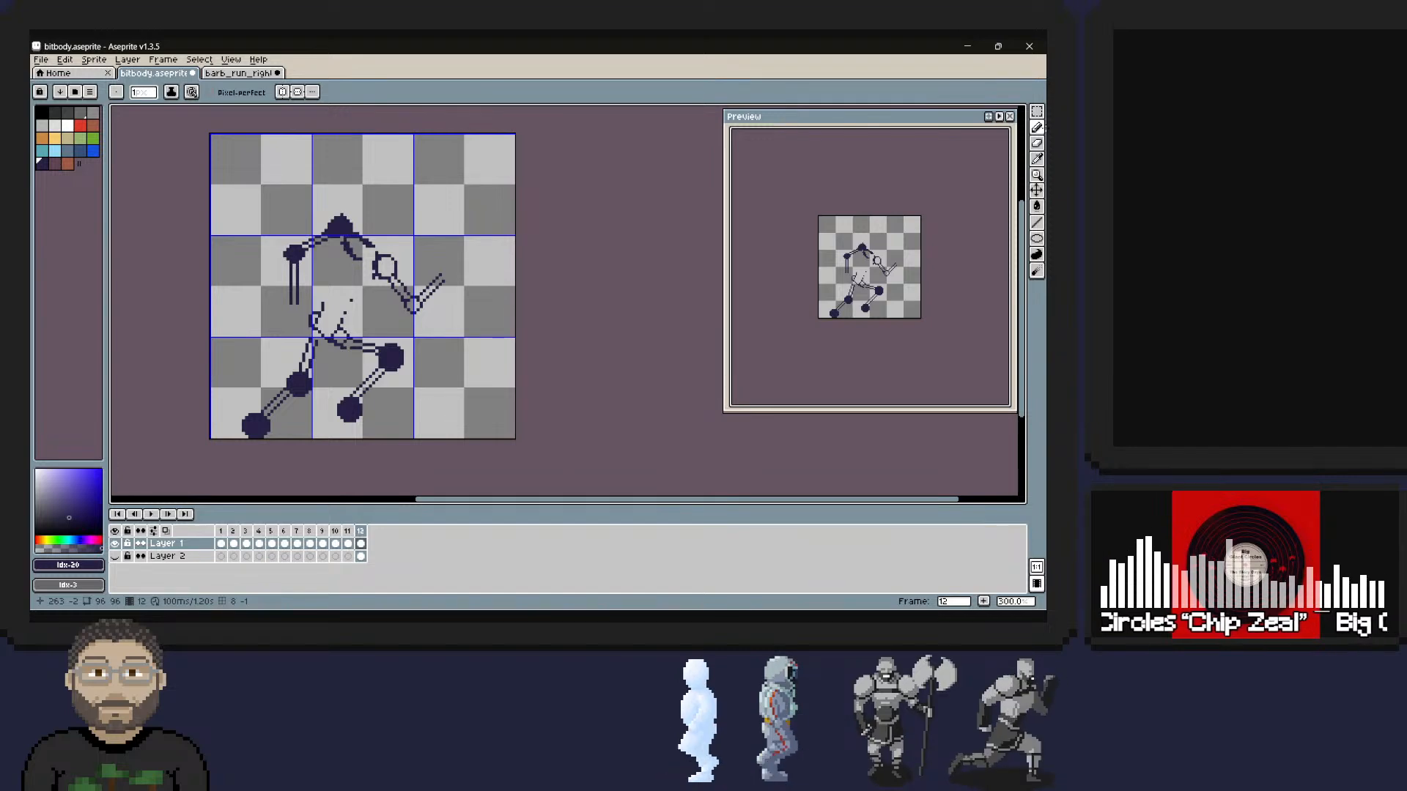
Redraw the torso's back line as a gentle curve from beneath the rear shoulder to the rear hip, trimming its surplus pixels.
left_click_drag(343, 251, 325, 305)
left_click(339, 205)
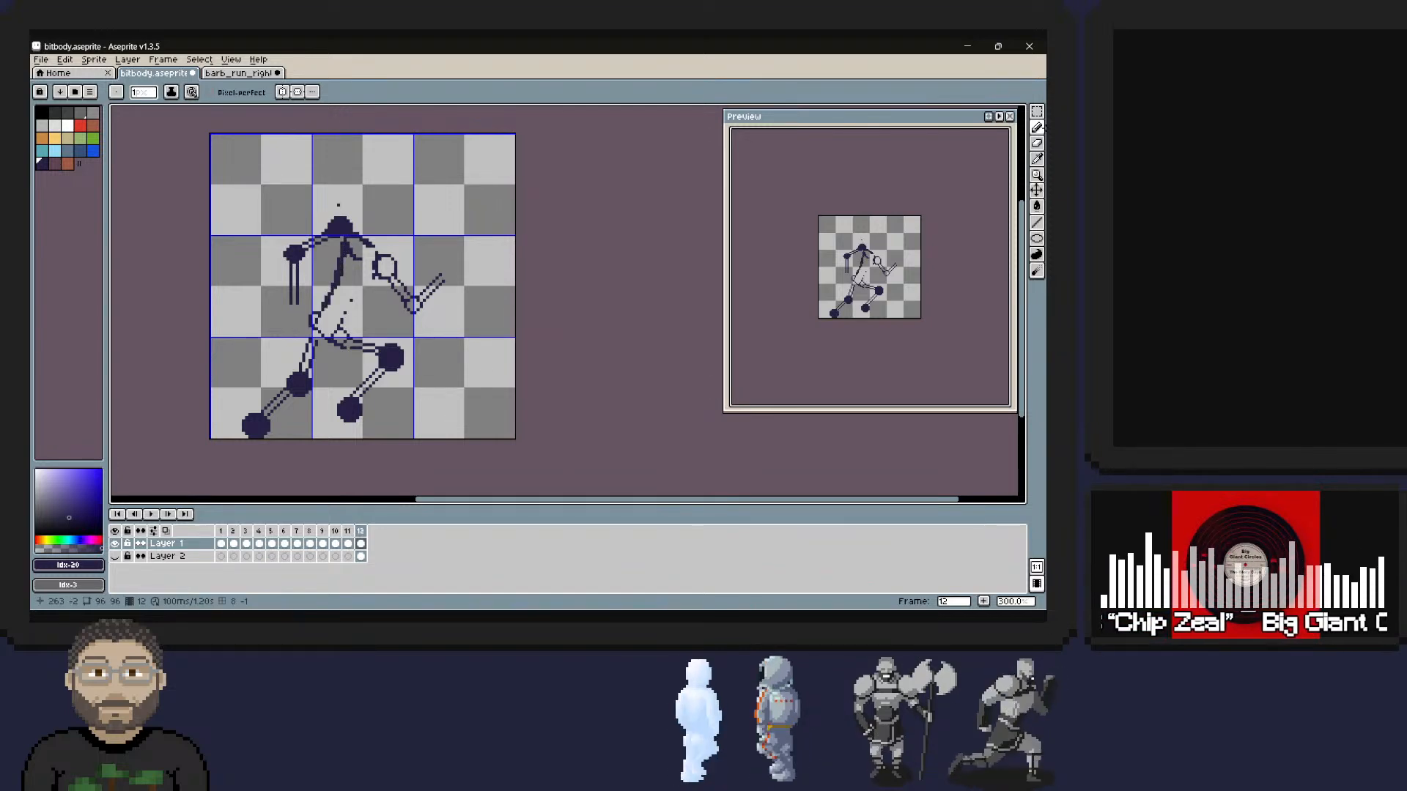
right_click_drag(321, 307, 339, 258)
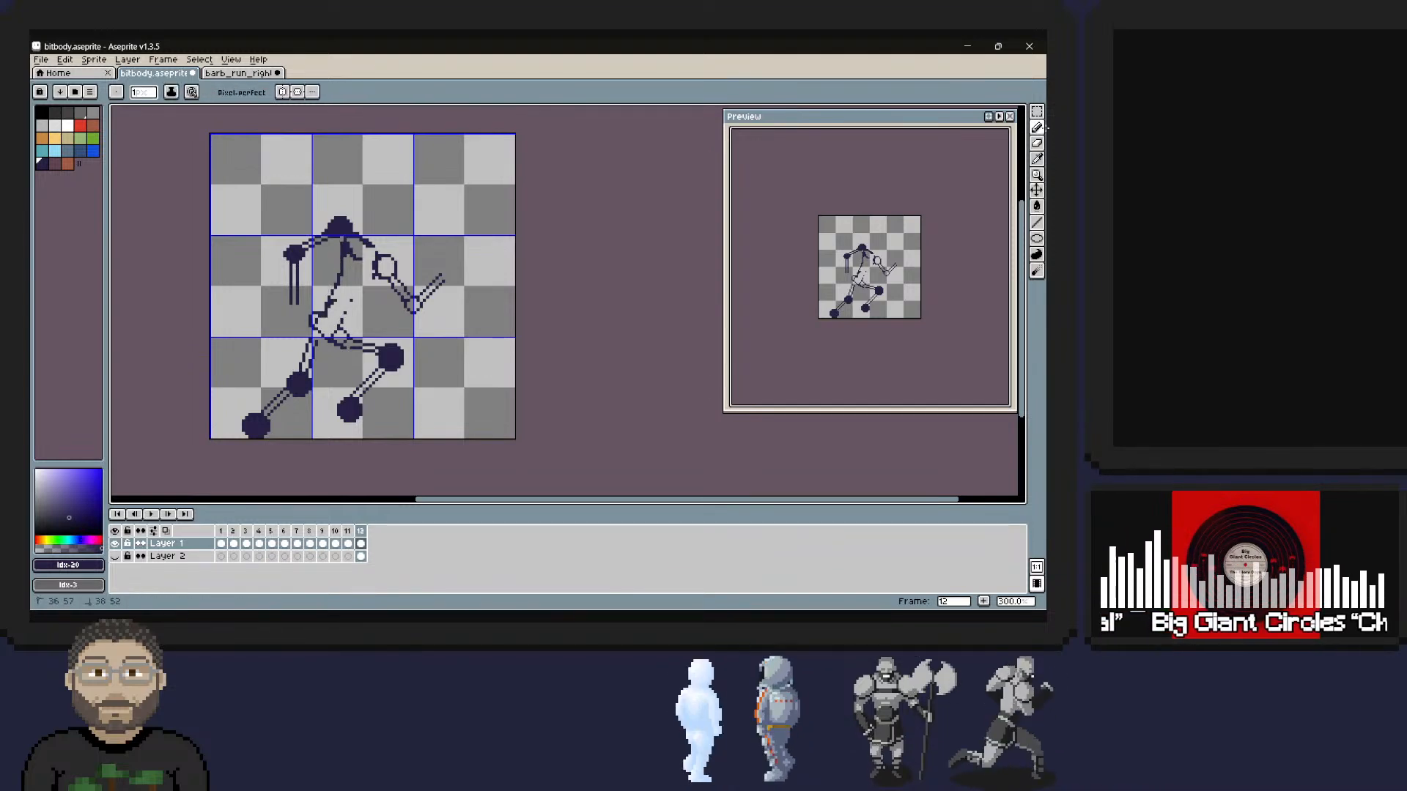
right_click_drag(321, 324, 339, 298)
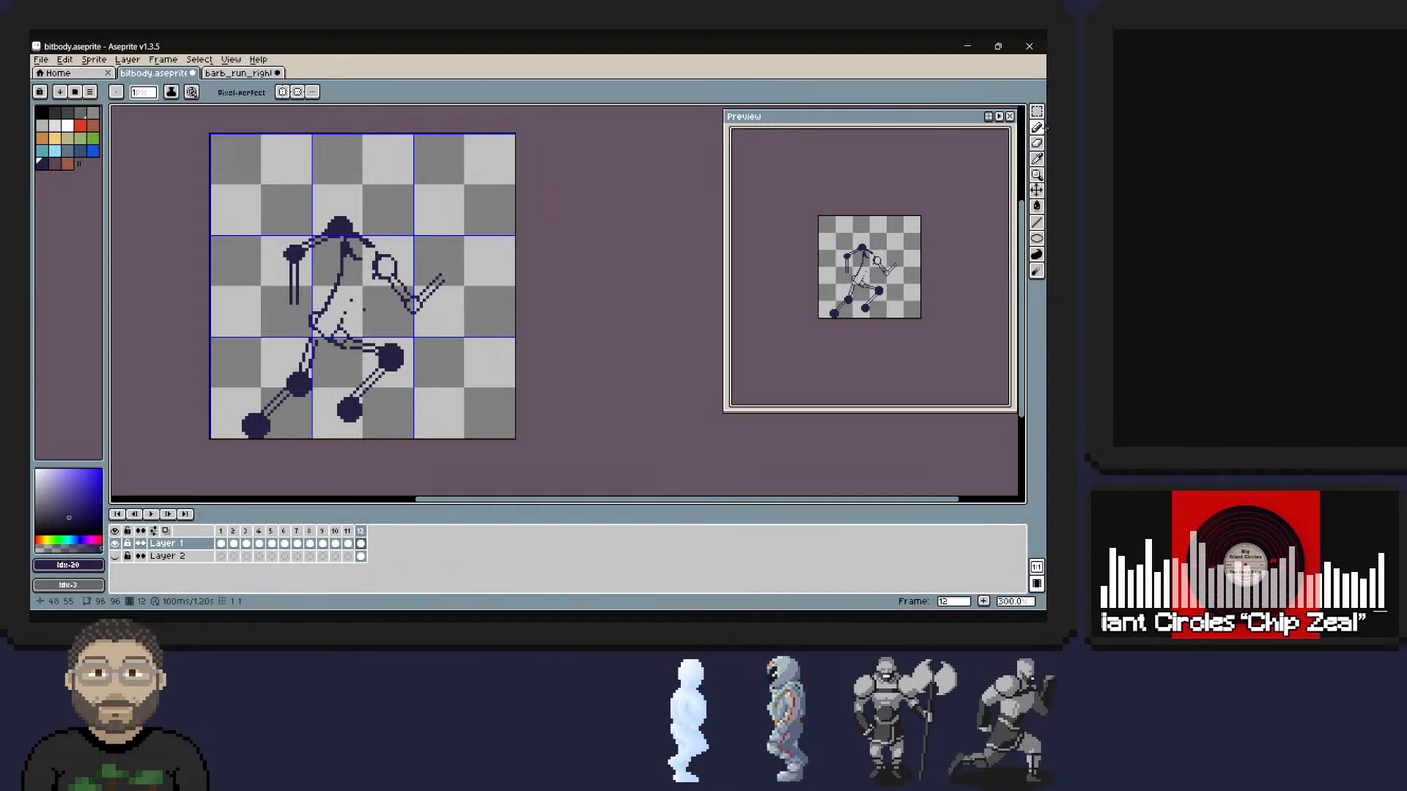
Redraw the torso's front line from the front hip up to the front shoulder, and compare it with frame 11.
mouse_move(340, 324)
left_mouse_down()
mouse_move(376, 268)
mouse_move(348, 315)
mouse_move(370, 281)
left_mouse_up()
left_click(1037, 143)
key("ctrl+z")
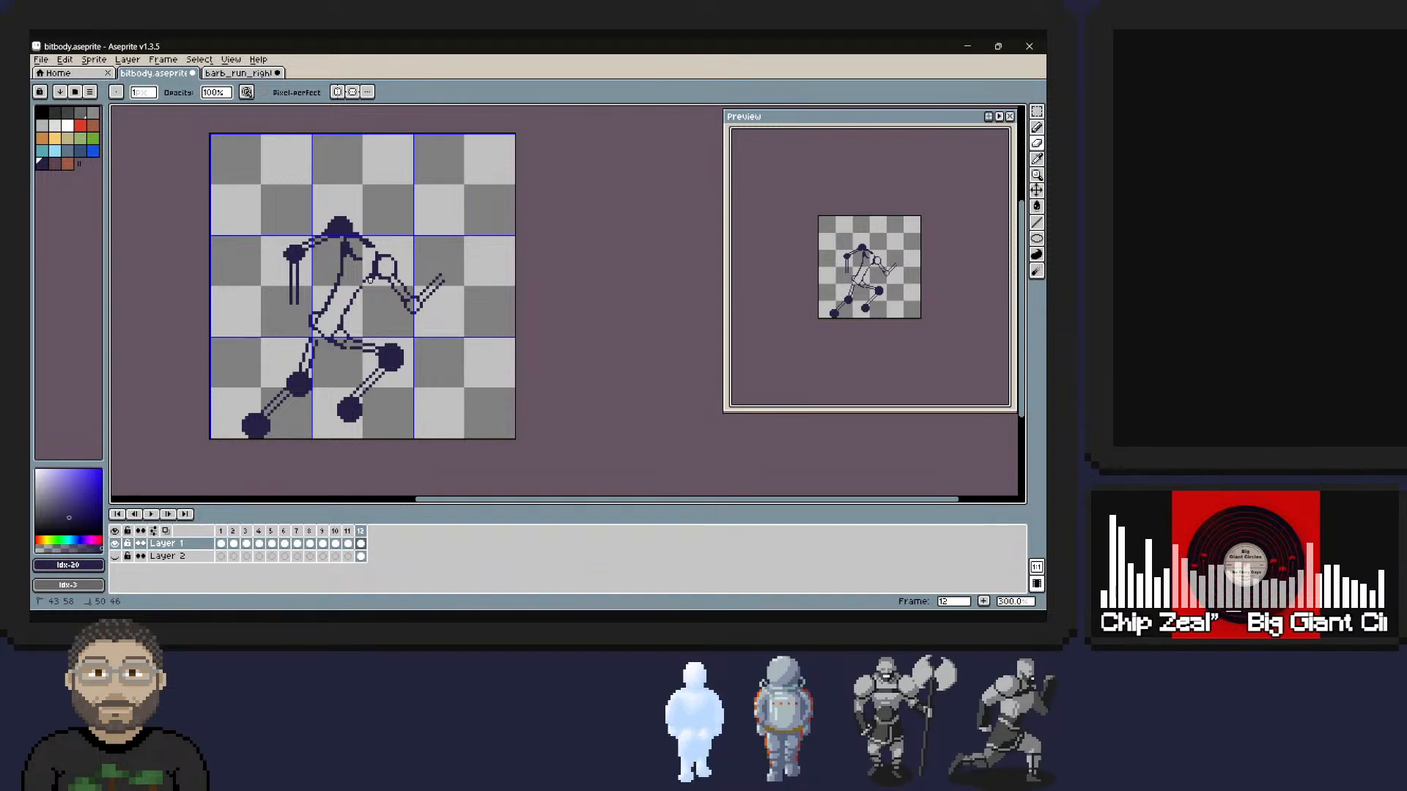
left_click(1038, 128)
key("Left")
key("Right")
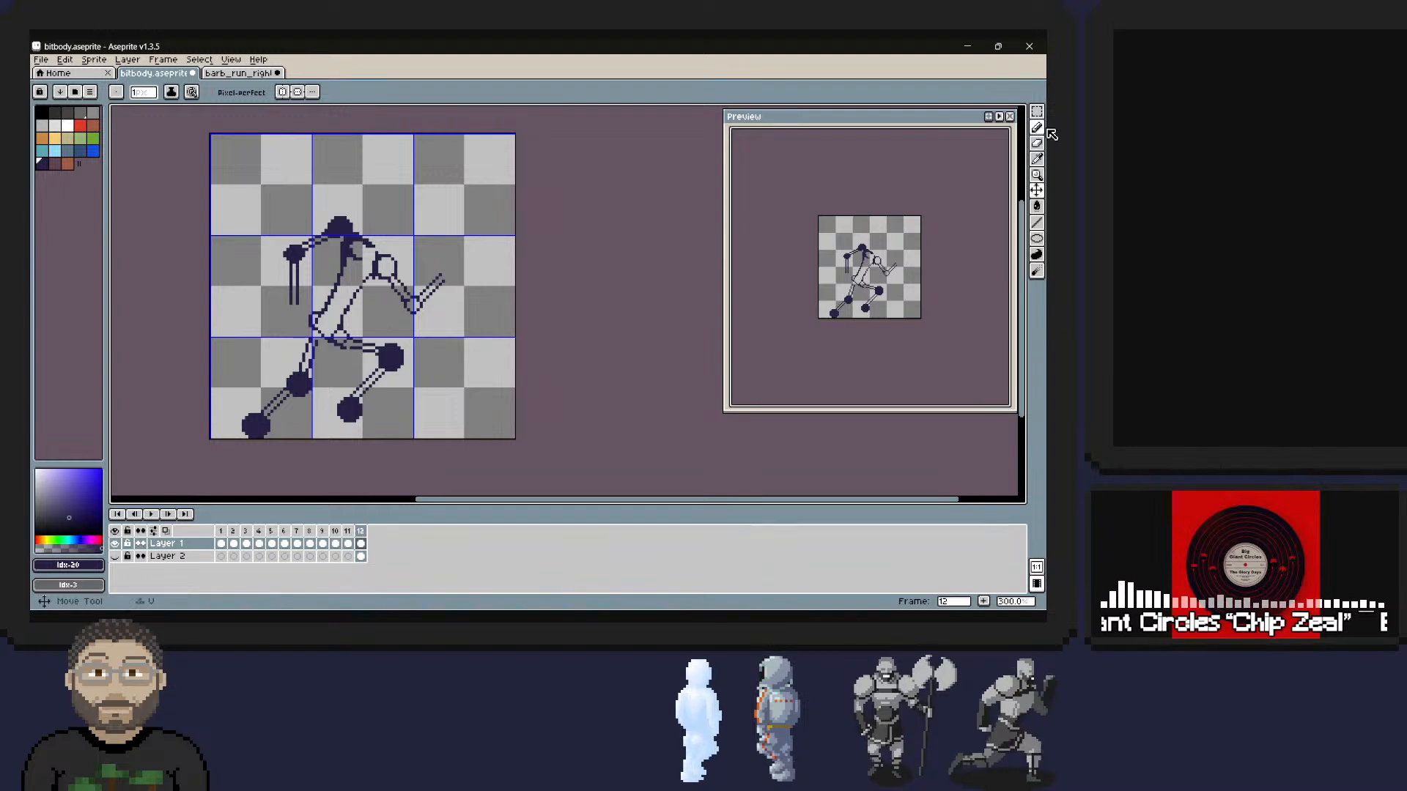
Select the rear shoulder together with its arm and move them down and slightly forward to position 19, 24.
key("m")
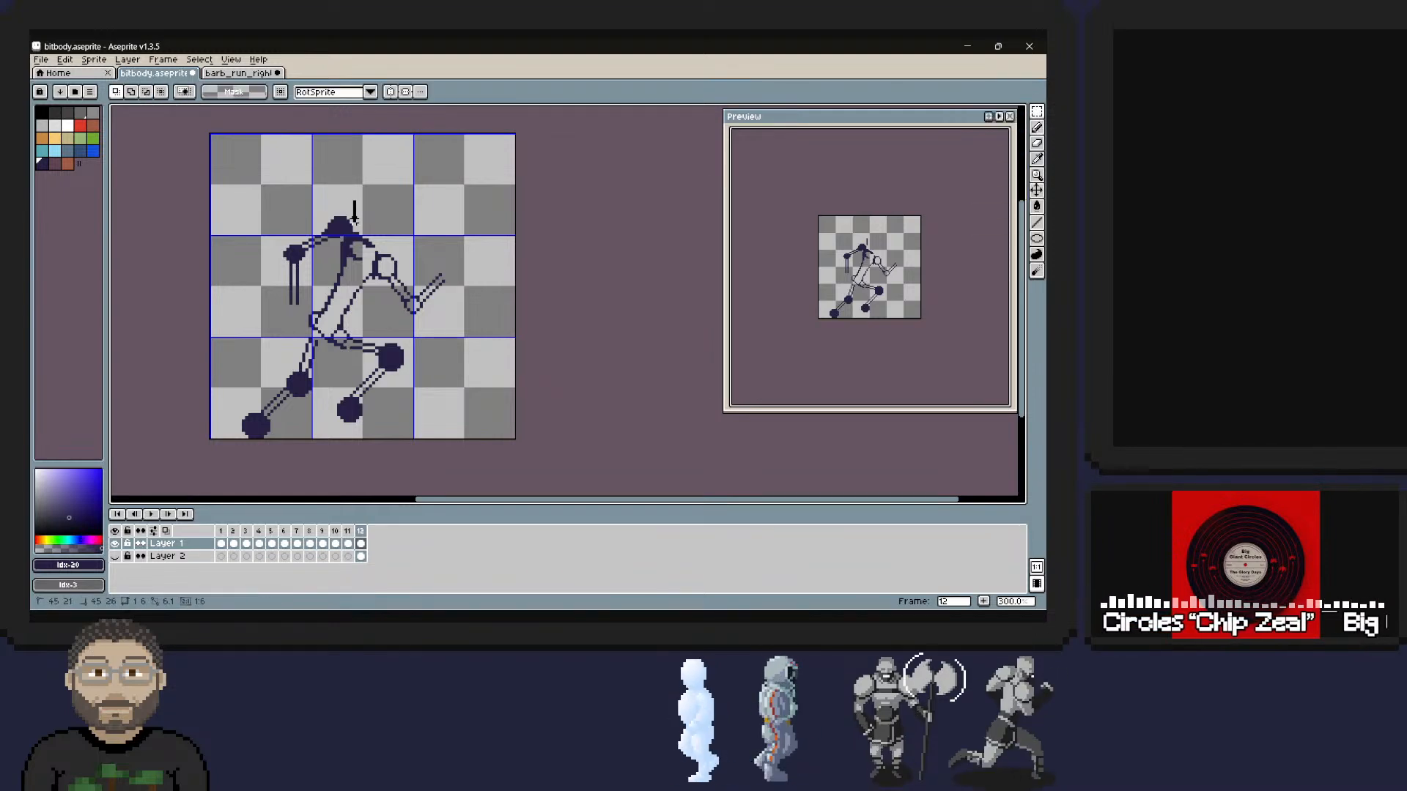
left_click_drag(356, 201, 306, 310)
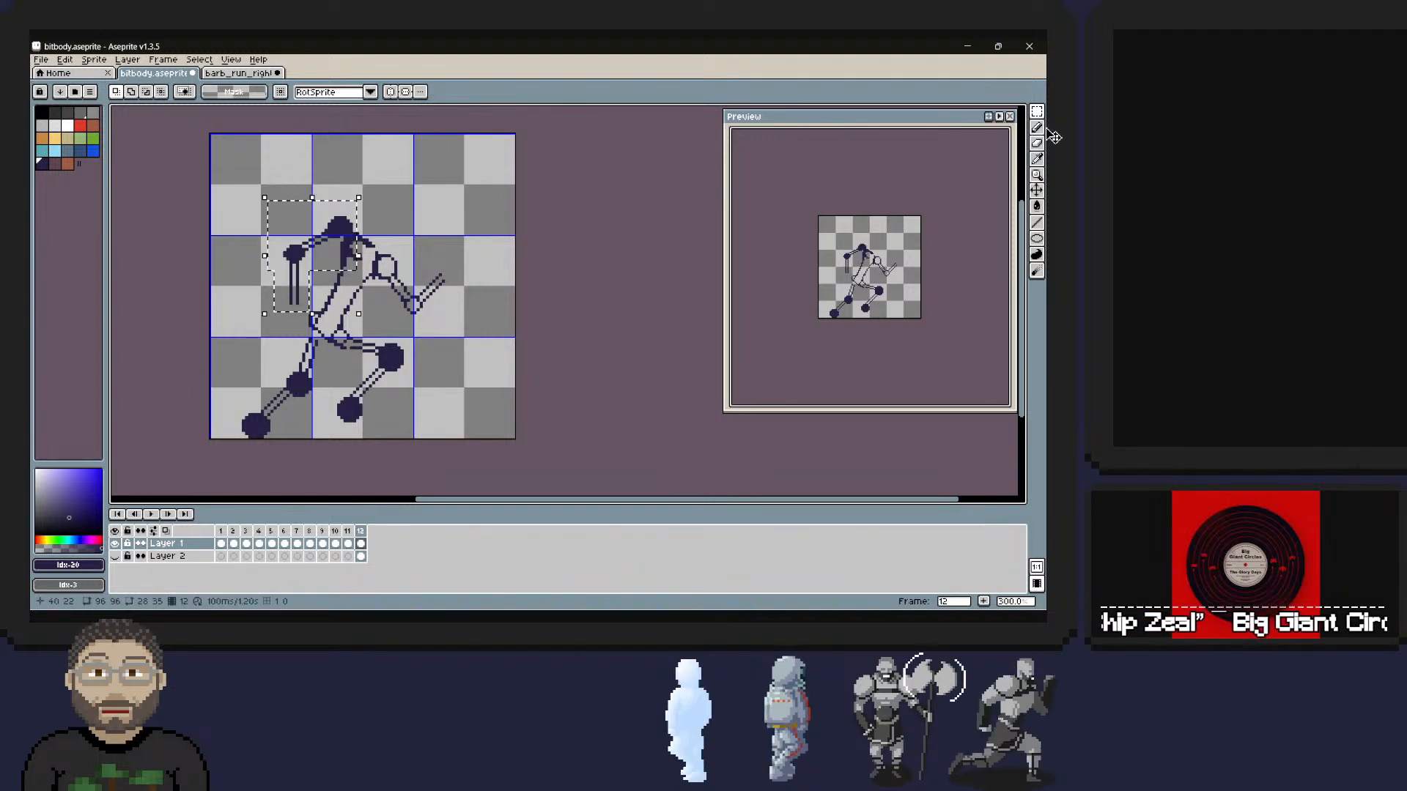
key("ctrl+t")
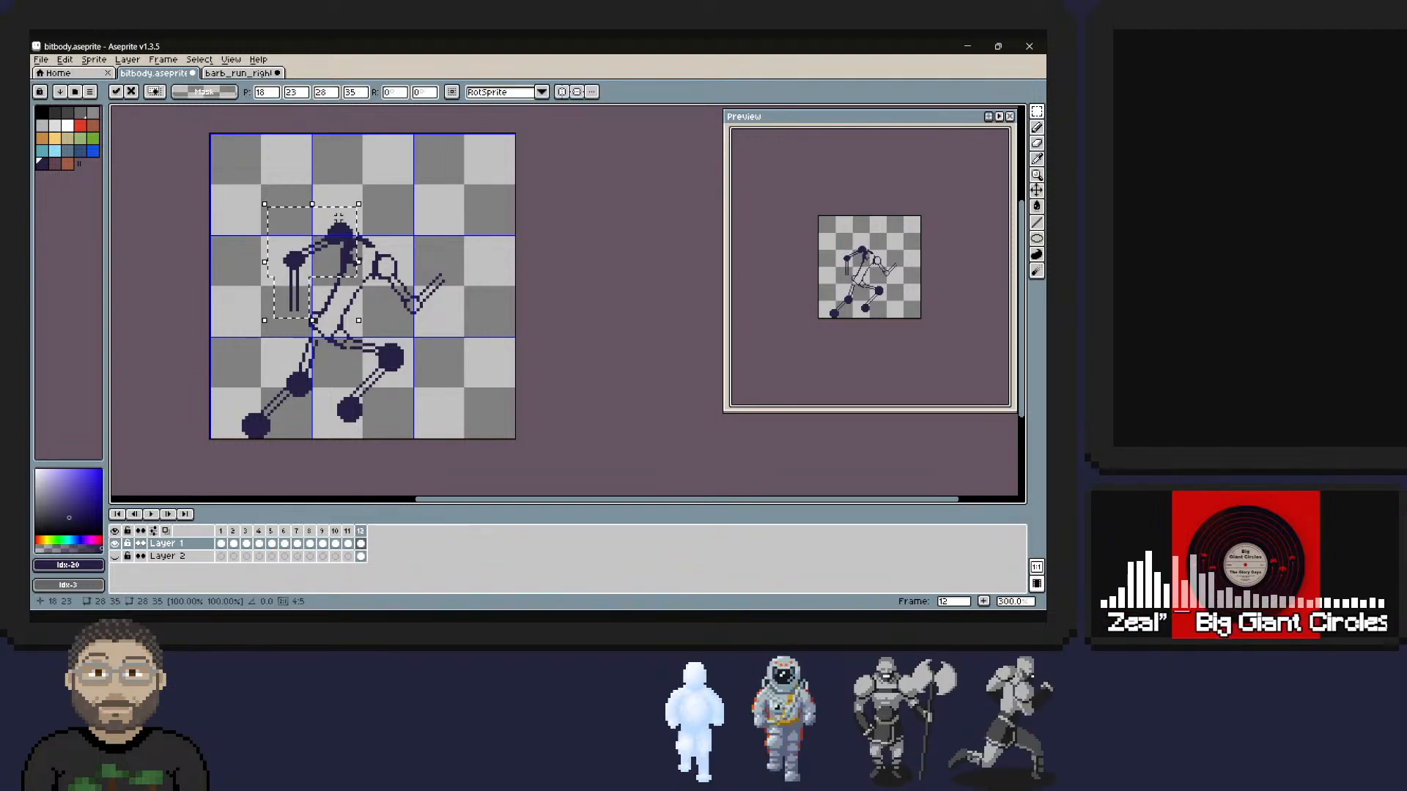
key("Down")
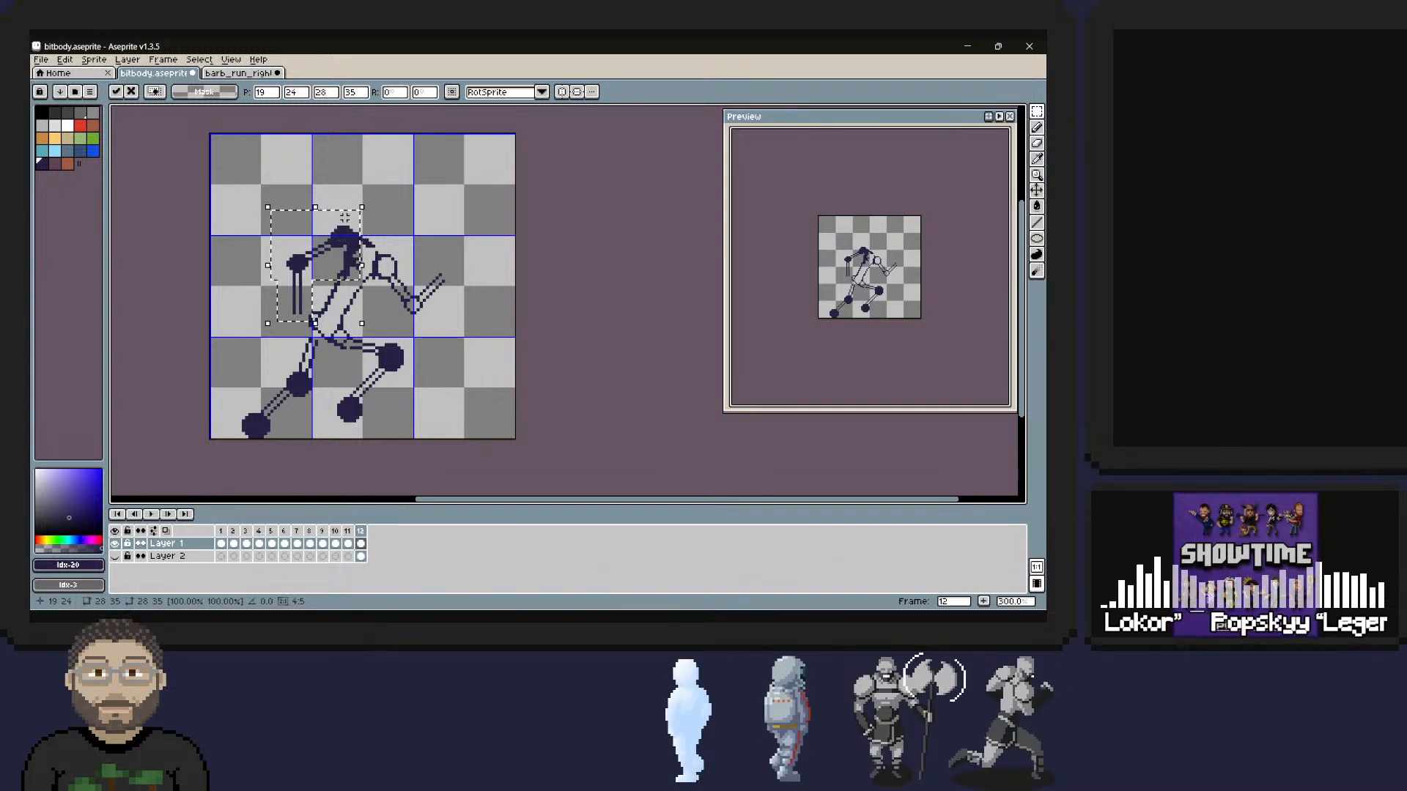
key("Right")
key("ctrl+d")
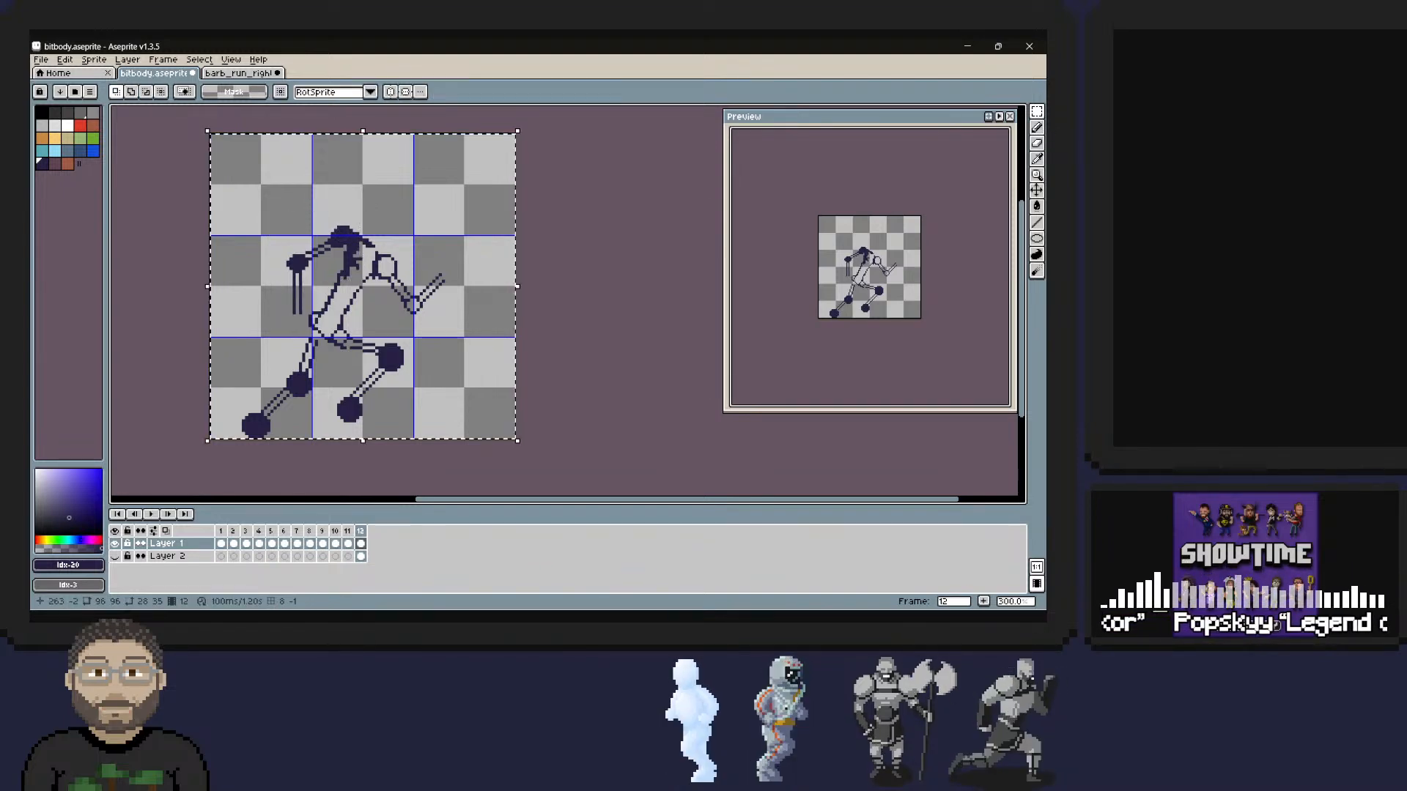
Clear the stray pixels beneath the moved rear shoulder and smooth the upper part of the torso's back line.
key("b")
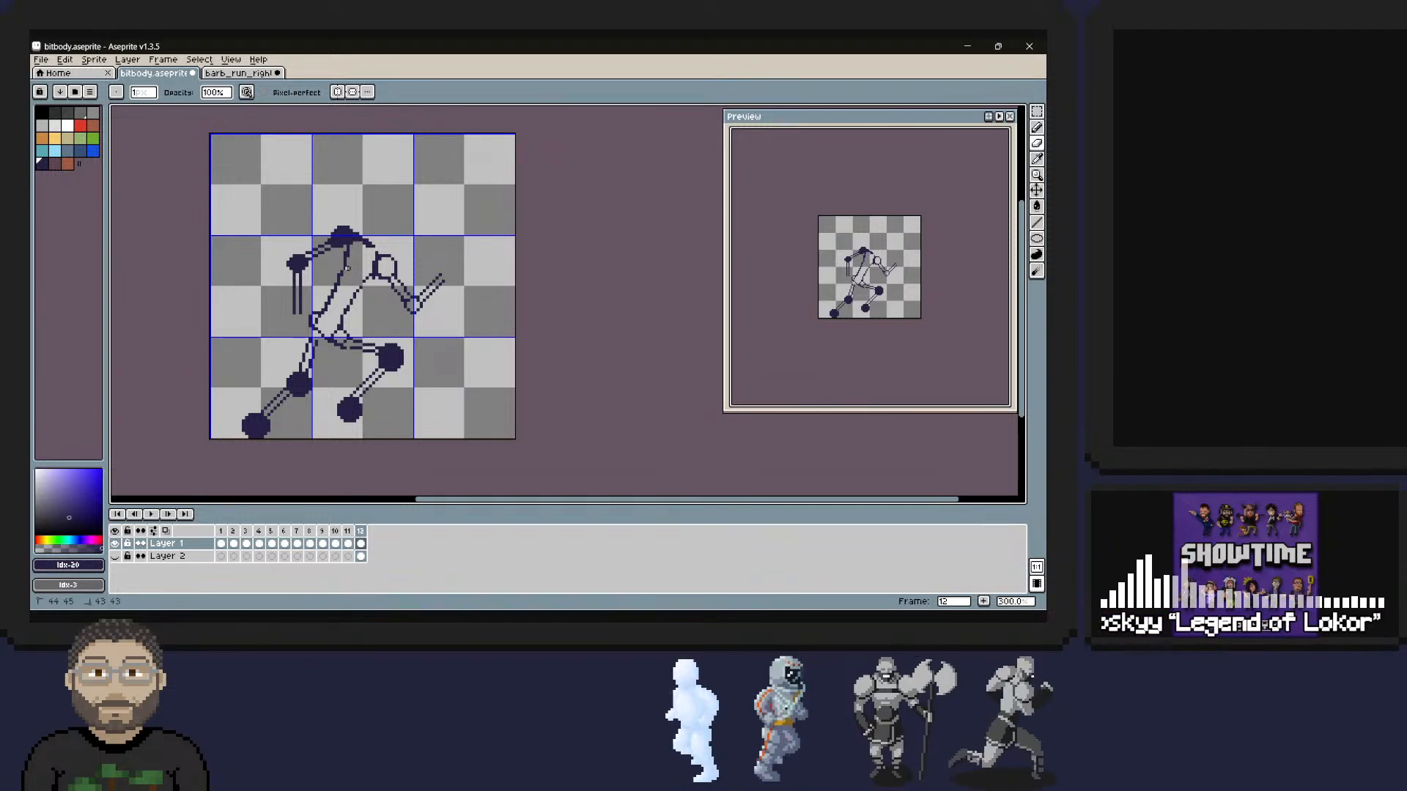
key("m")
left_click_drag(339, 256, 348, 268)
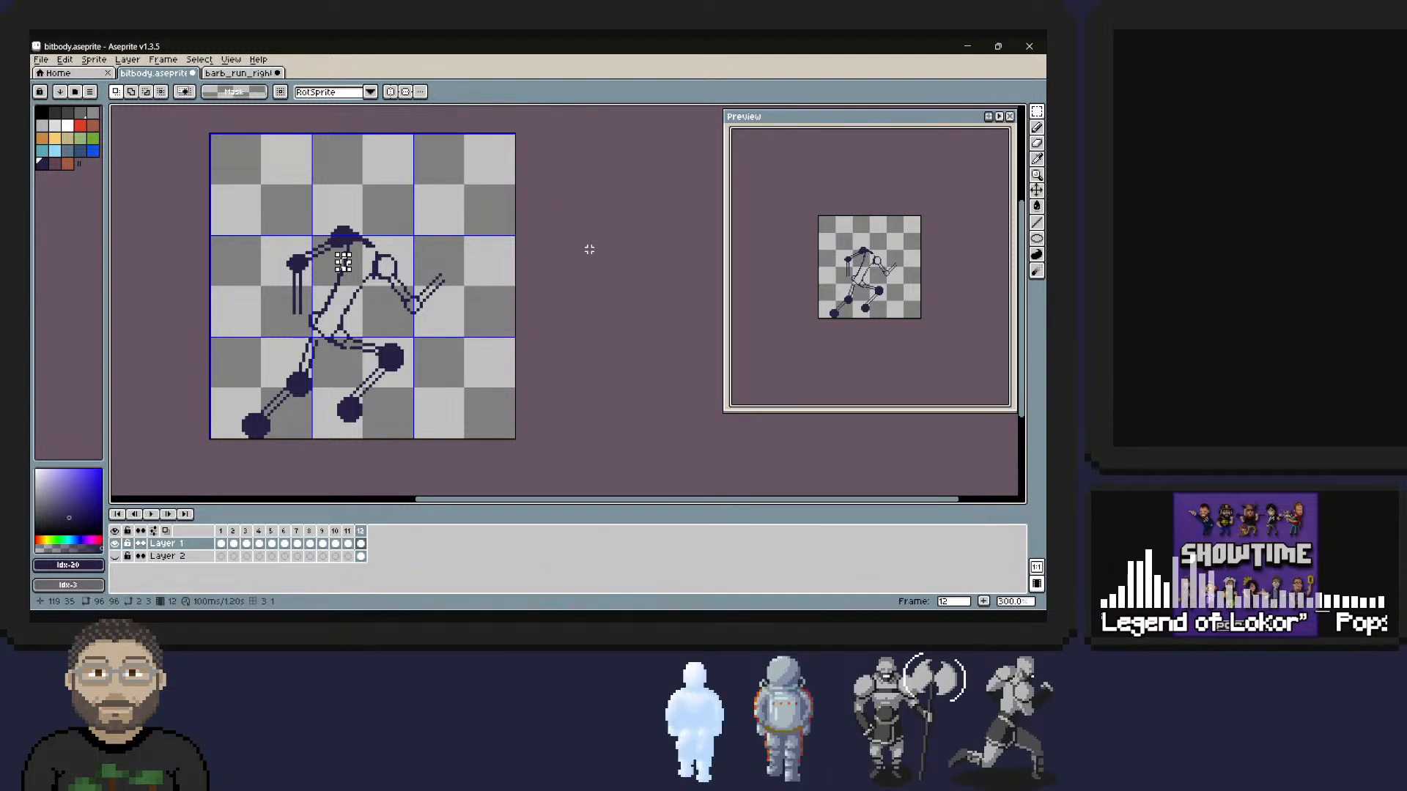
left_click(1035, 127)
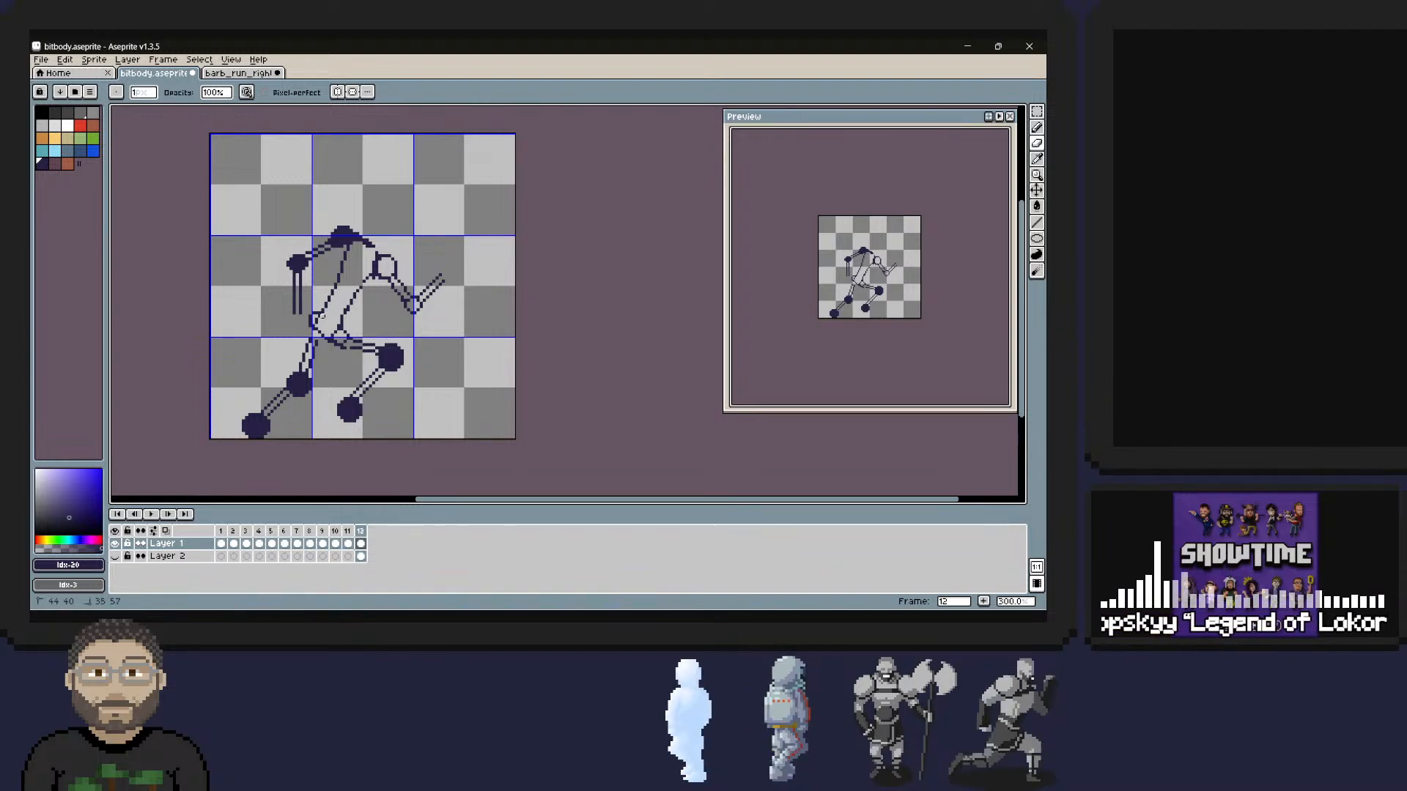
Reshape the torso's front line into a smoother curve between the front hip and front shoulder, removing its doubled pixels.
left_click(1037, 127)
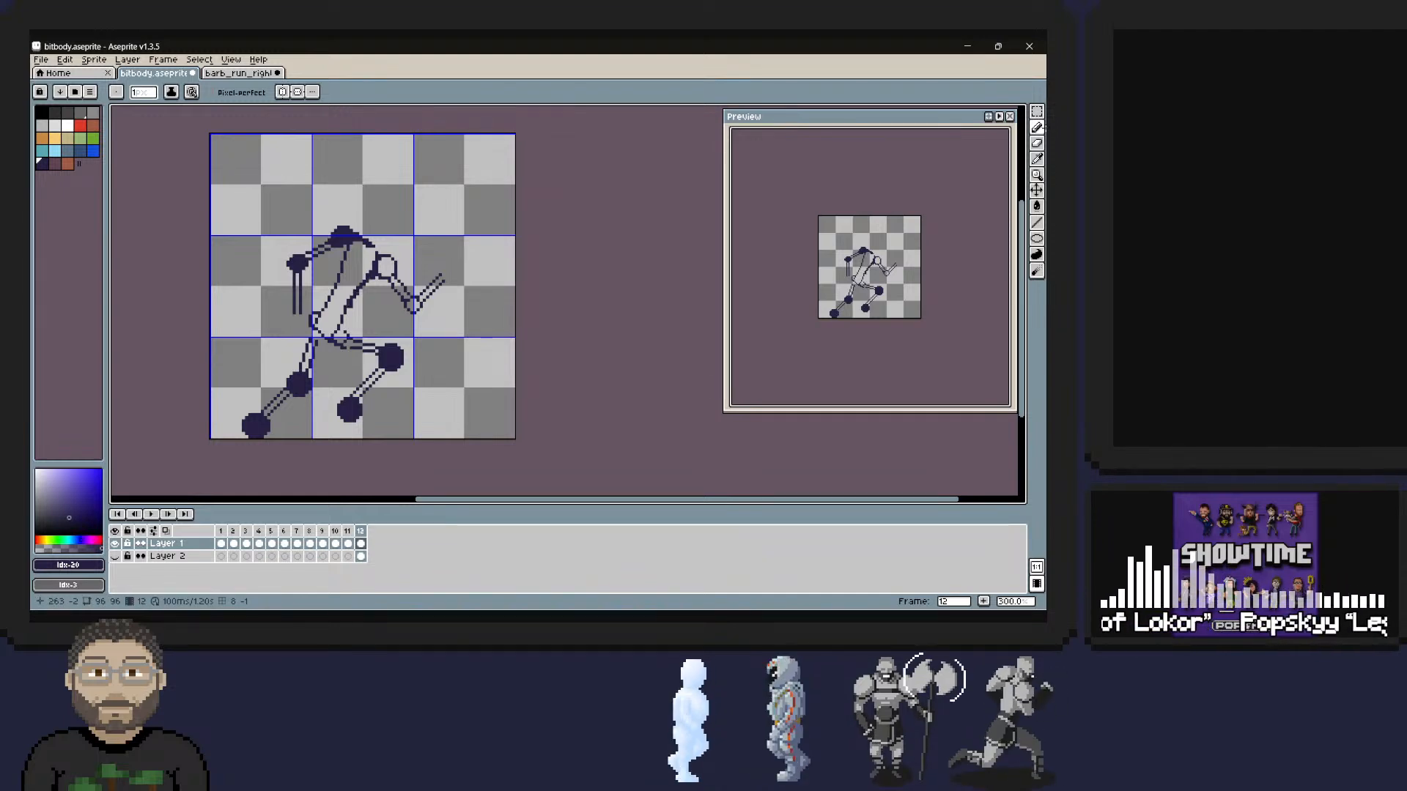
right_click_drag(352, 313, 354, 299)
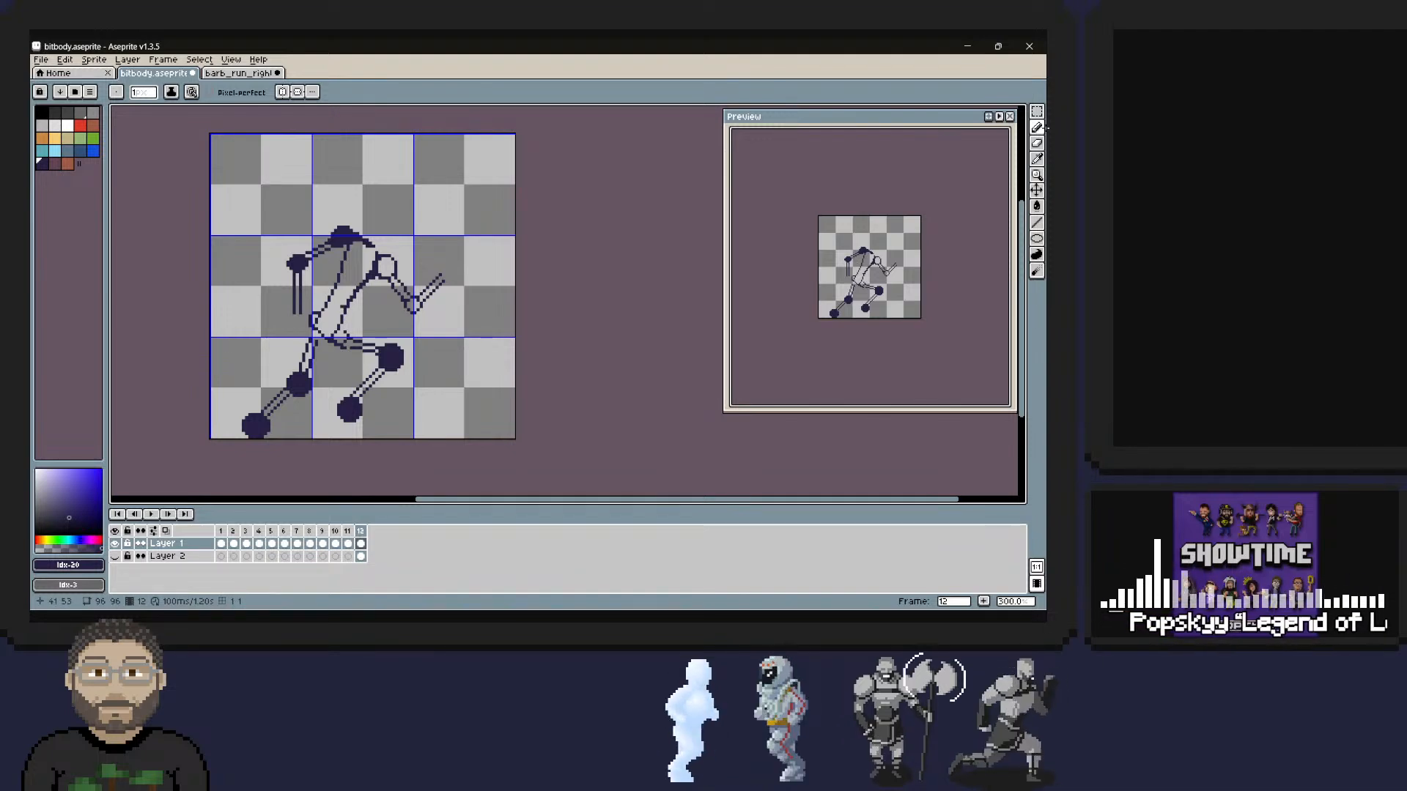
right_click_drag(338, 313, 368, 275)
right_click_drag(365, 280, 374, 265)
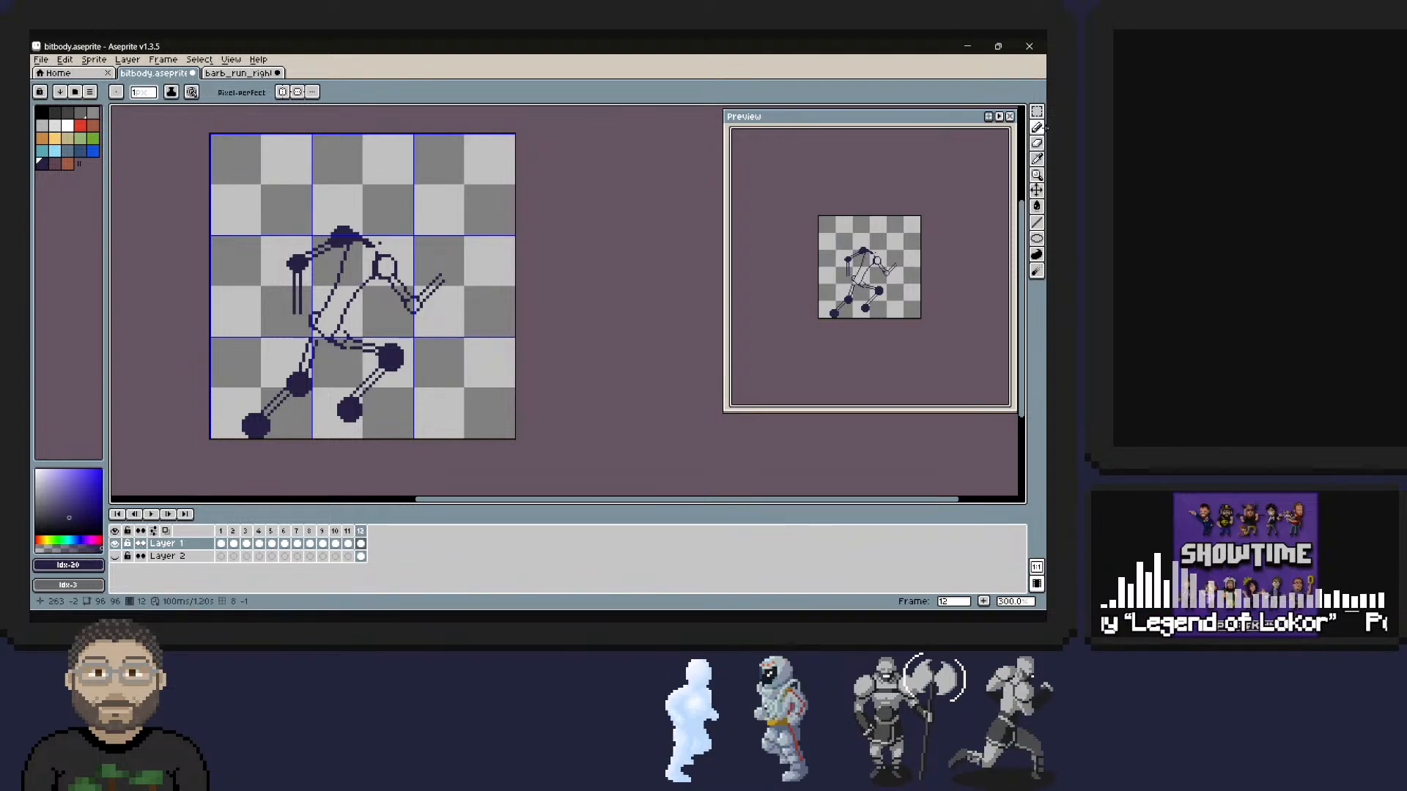
Clear the stray pixels between the shoulders and clean up the front shoulder's round outline.
left_click_drag(372, 244, 377, 254)
right_click_drag(380, 243, 372, 265)
right_click_drag(372, 256, 369, 264)
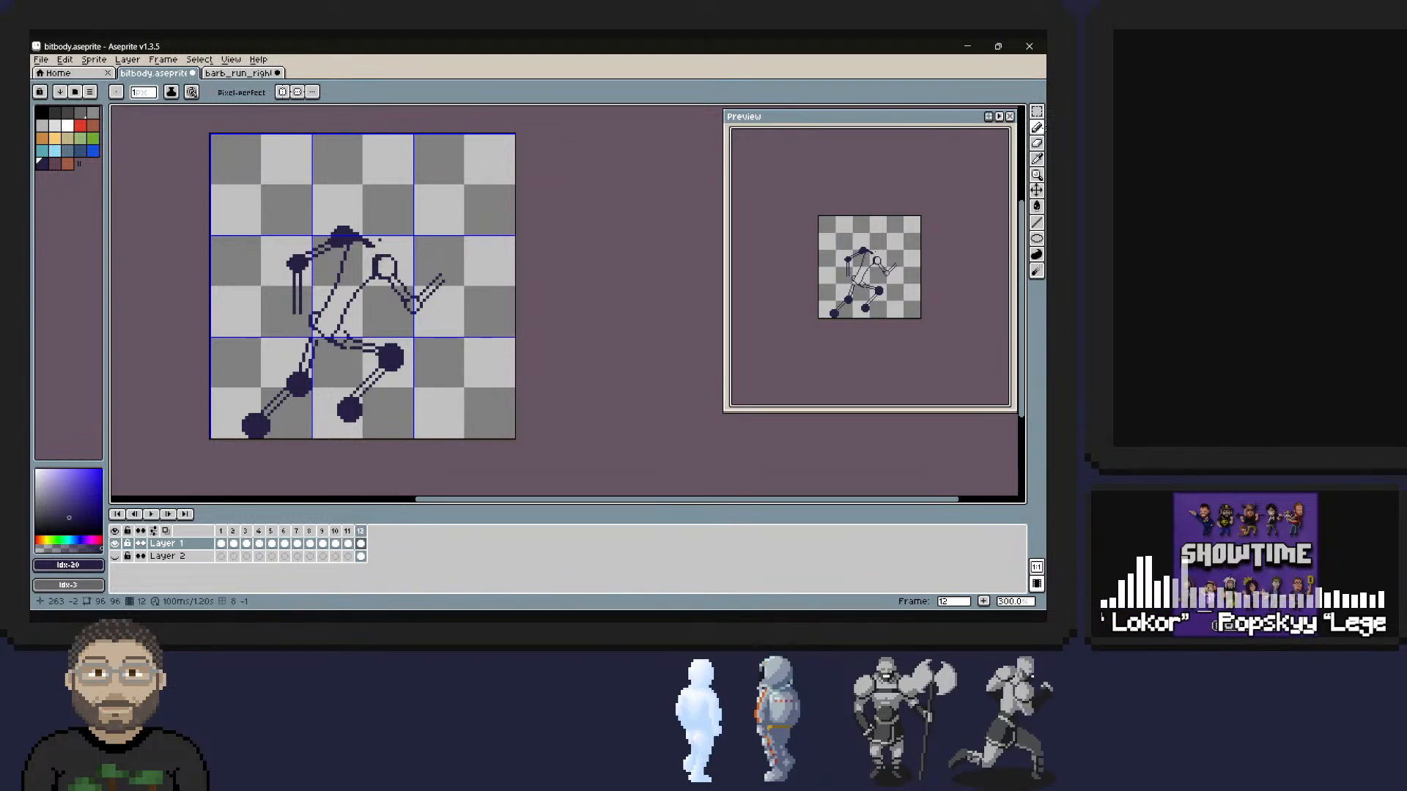
left_click(1037, 127)
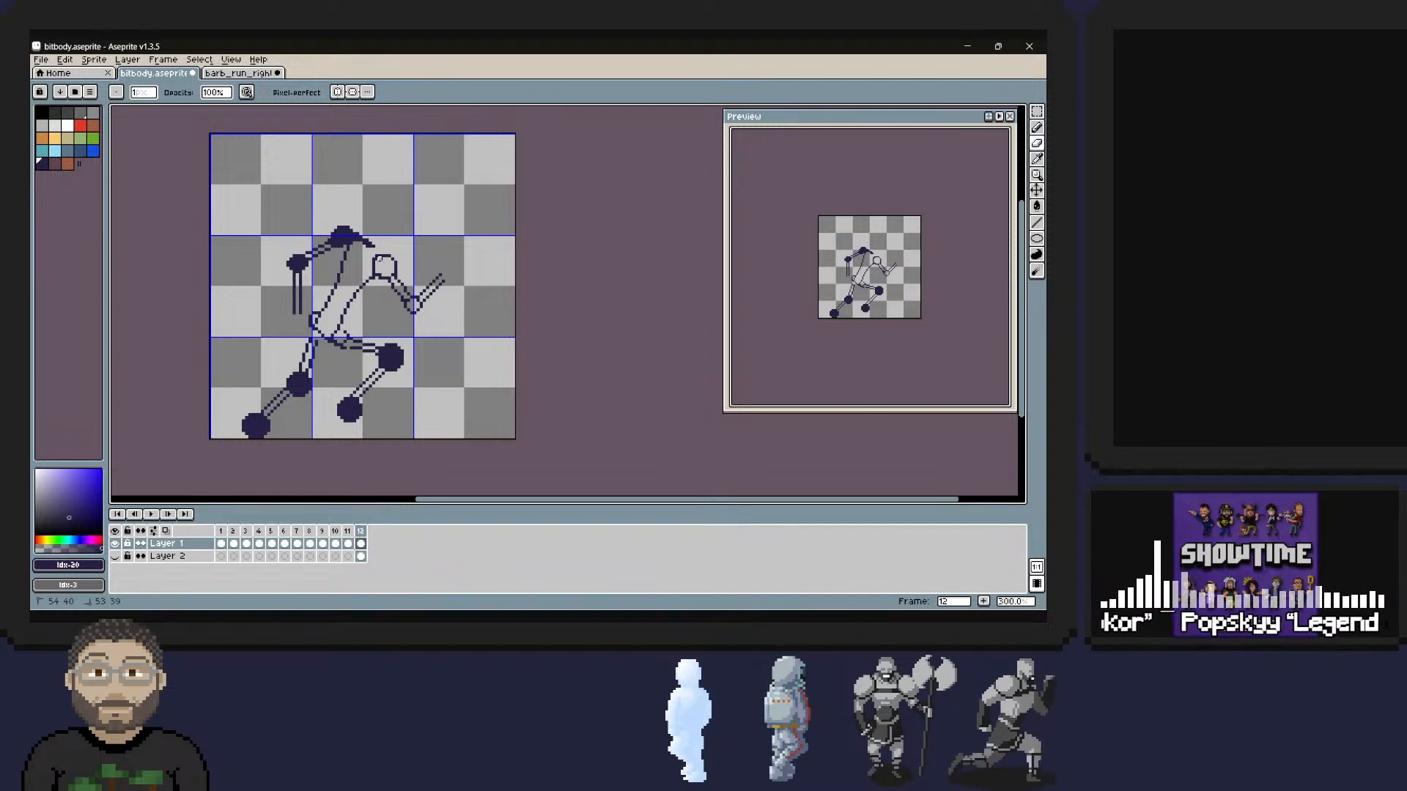
right_click_drag(376, 267, 377, 271)
right_click(377, 270)
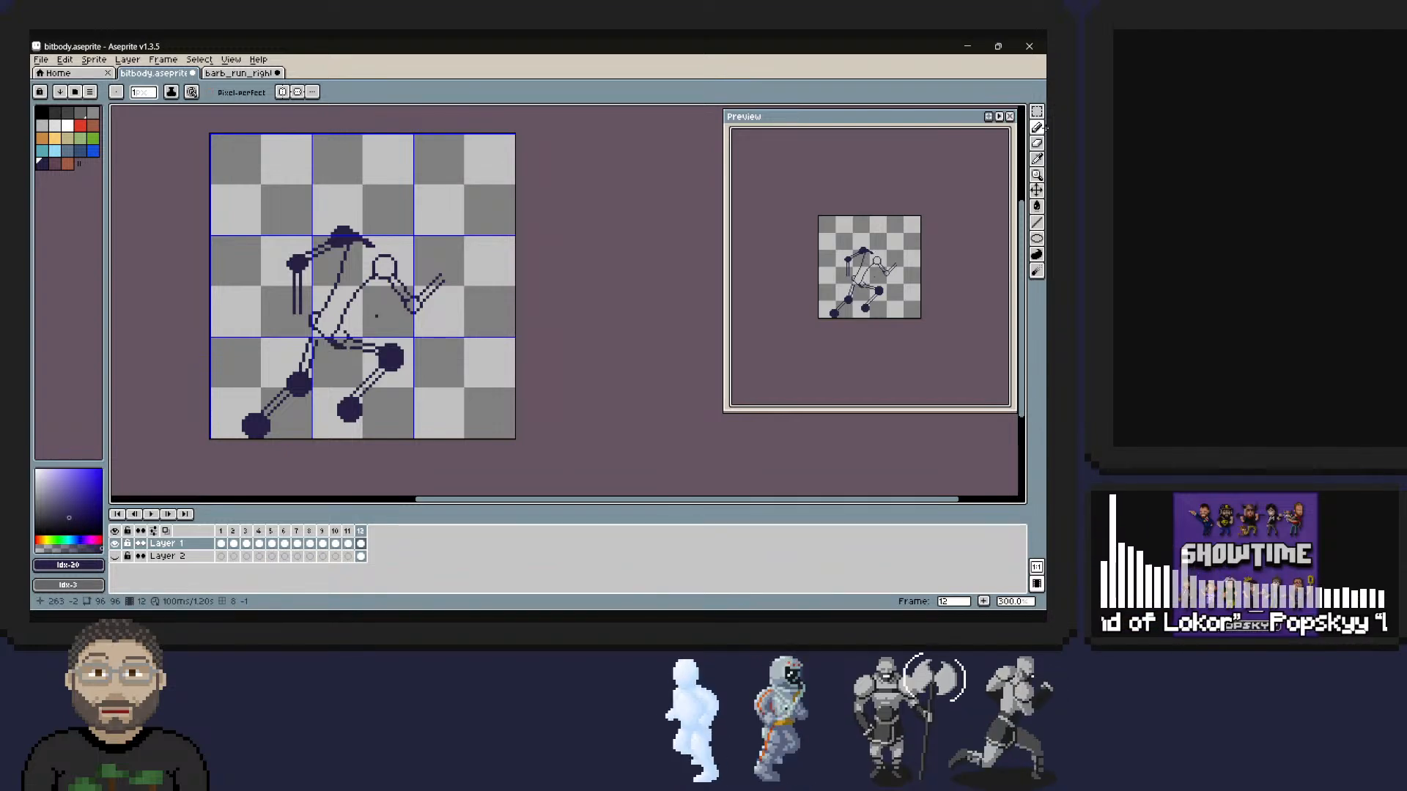
Erase the excess pixels beneath the front hip and tidy the upper line of the front thigh.
left_click(1038, 144)
left_click_drag(326, 344, 329, 344)
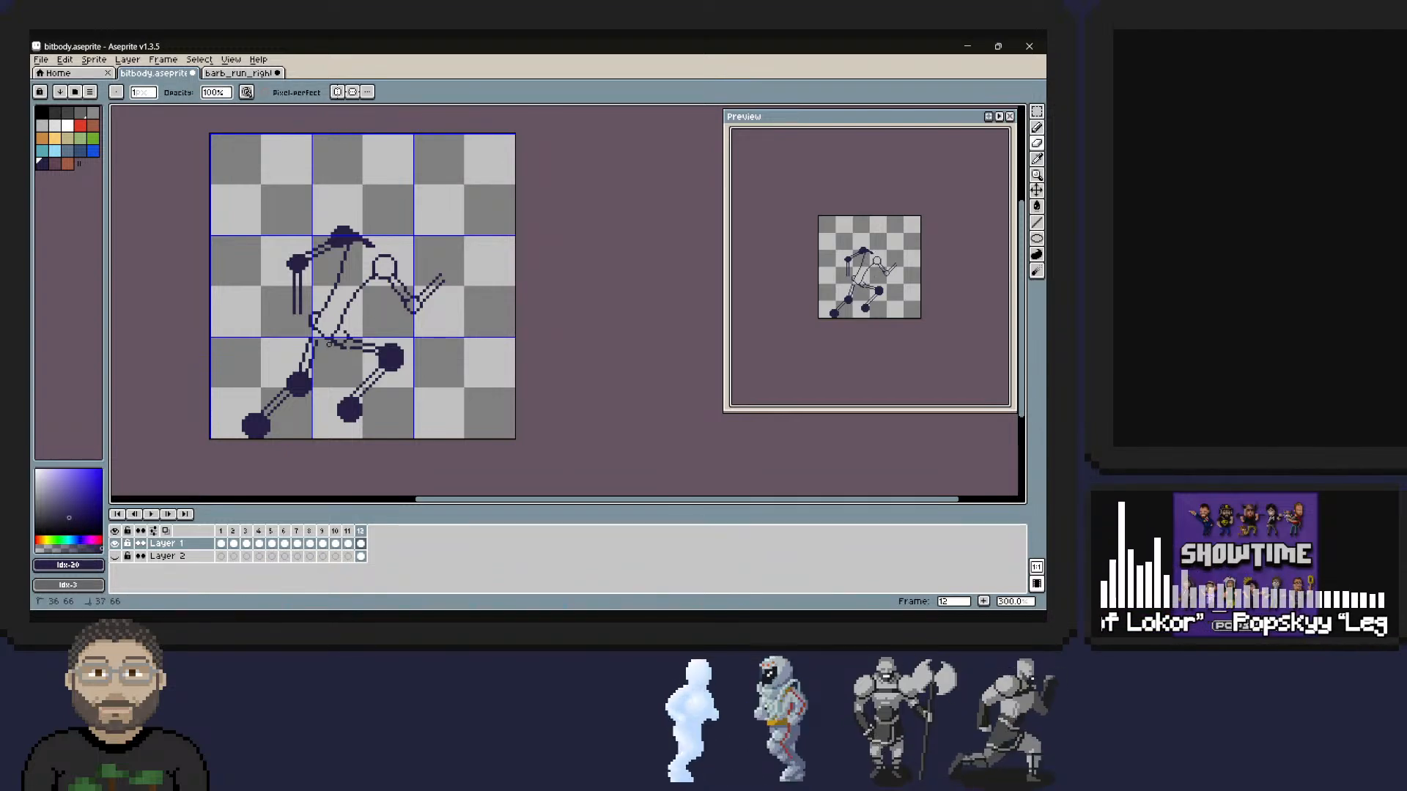
left_click(1037, 128)
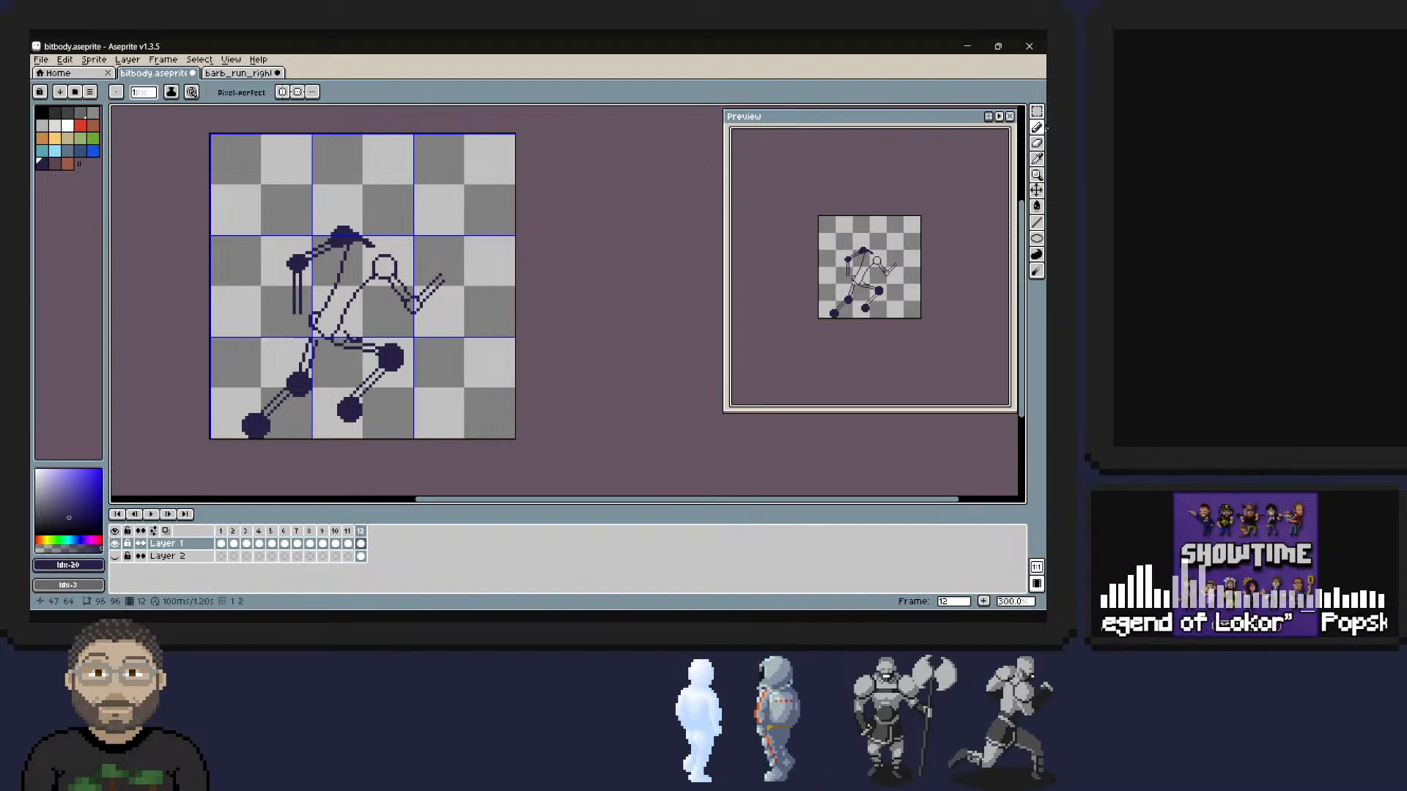
right_click(356, 337)
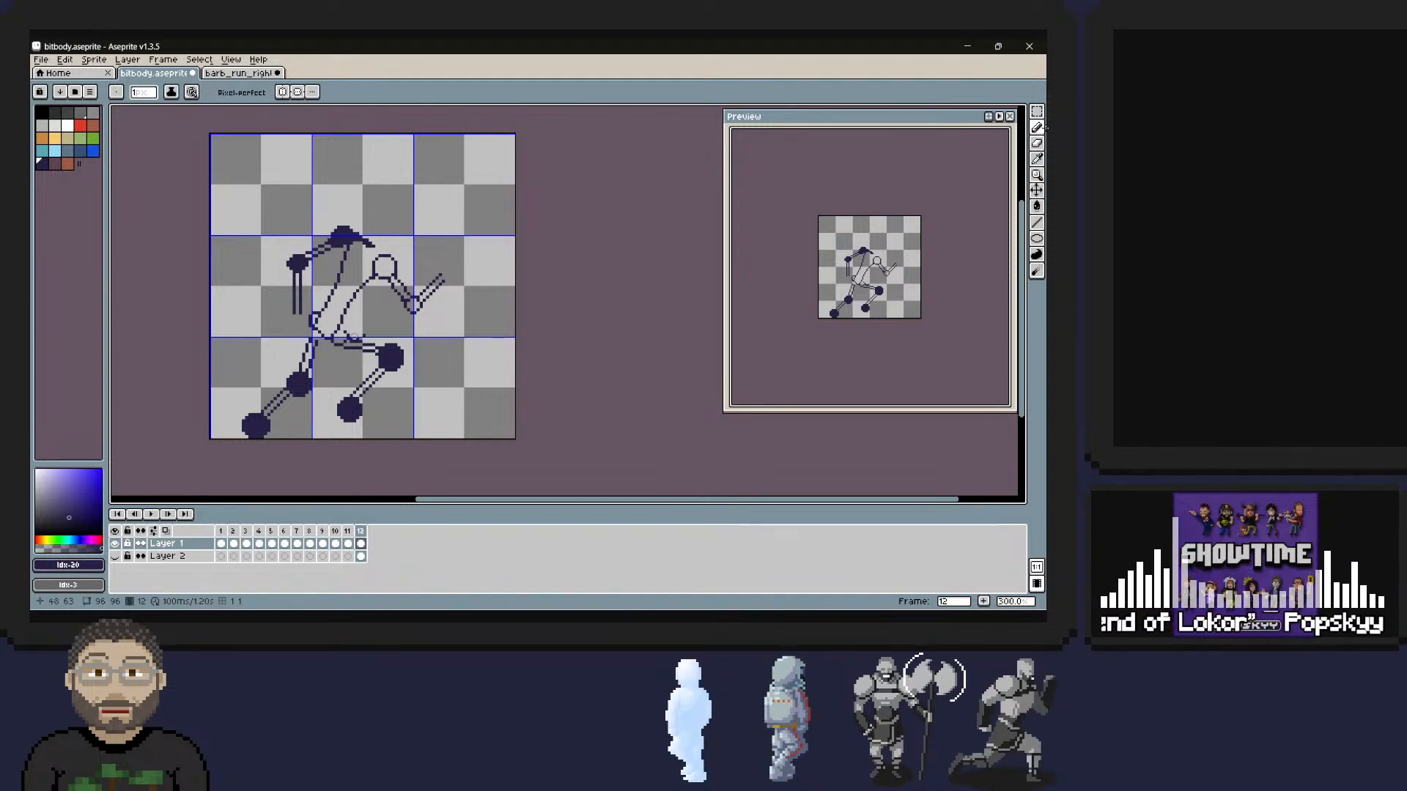
right_click(356, 339)
right_click(355, 339)
right_click(355, 337)
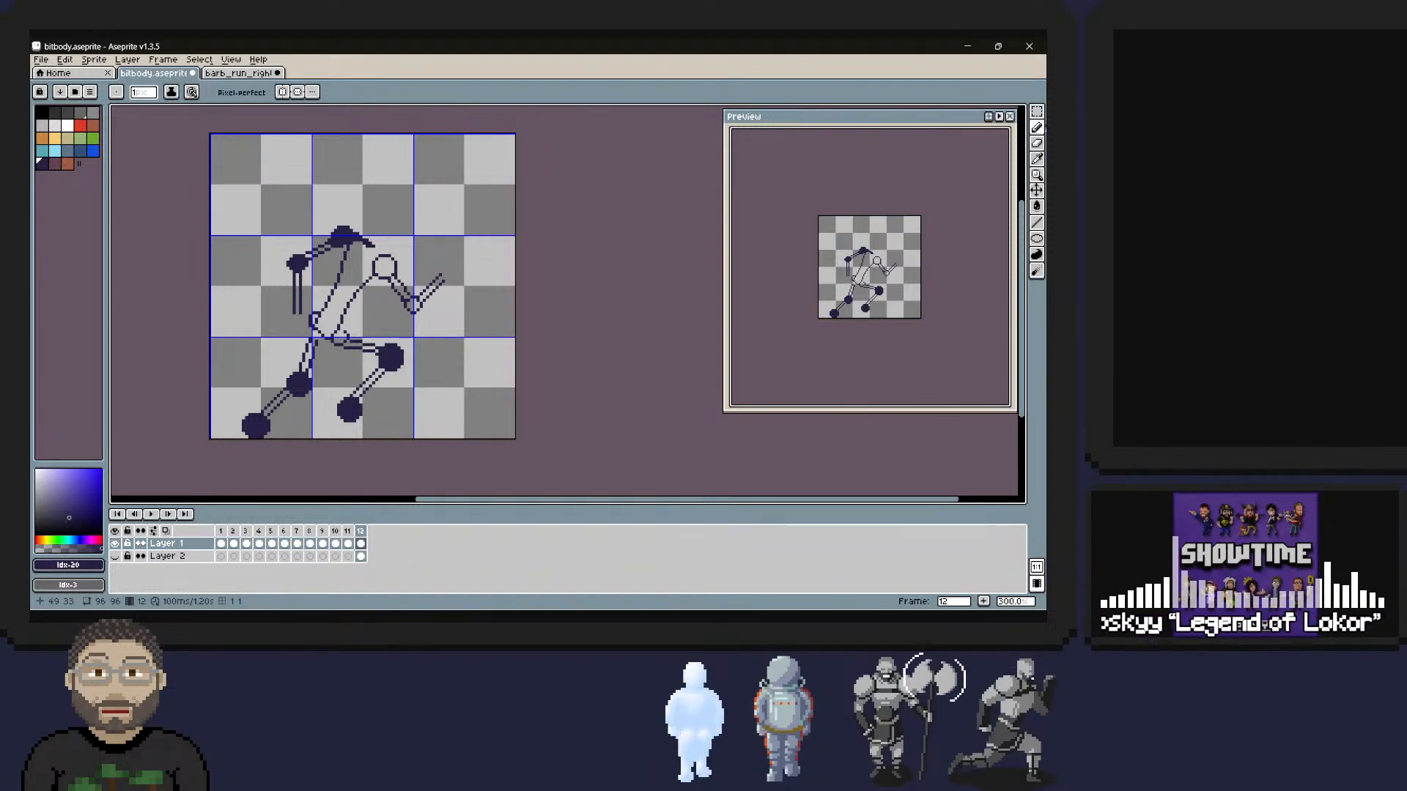
Draw a curved line from the rear shoulder to the front shoulder and thin it to a single outline.
left_click_drag(364, 237, 383, 253)
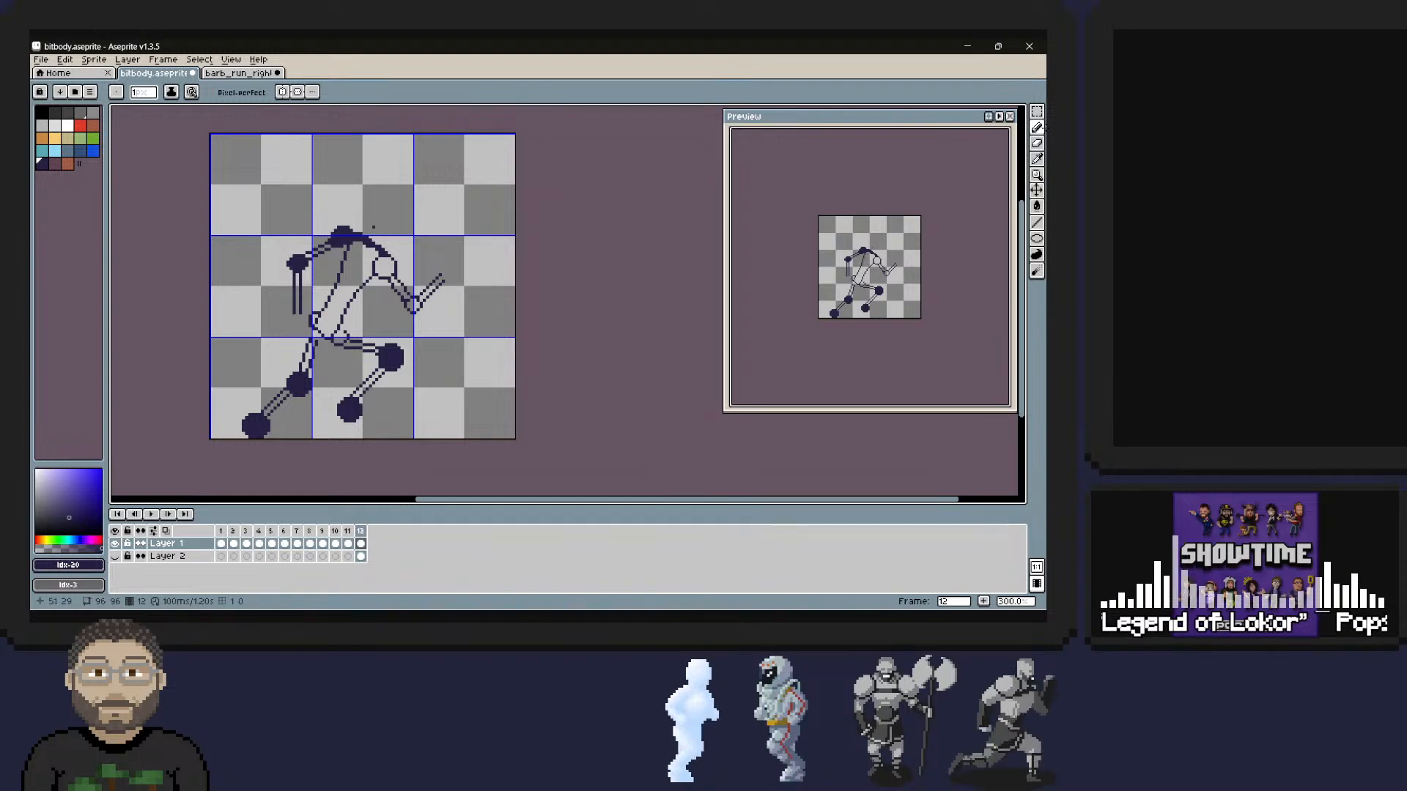
mouse_move(364, 231)
right_mouse_down()
mouse_move(393, 254)
mouse_move(370, 249)
right_mouse_up()
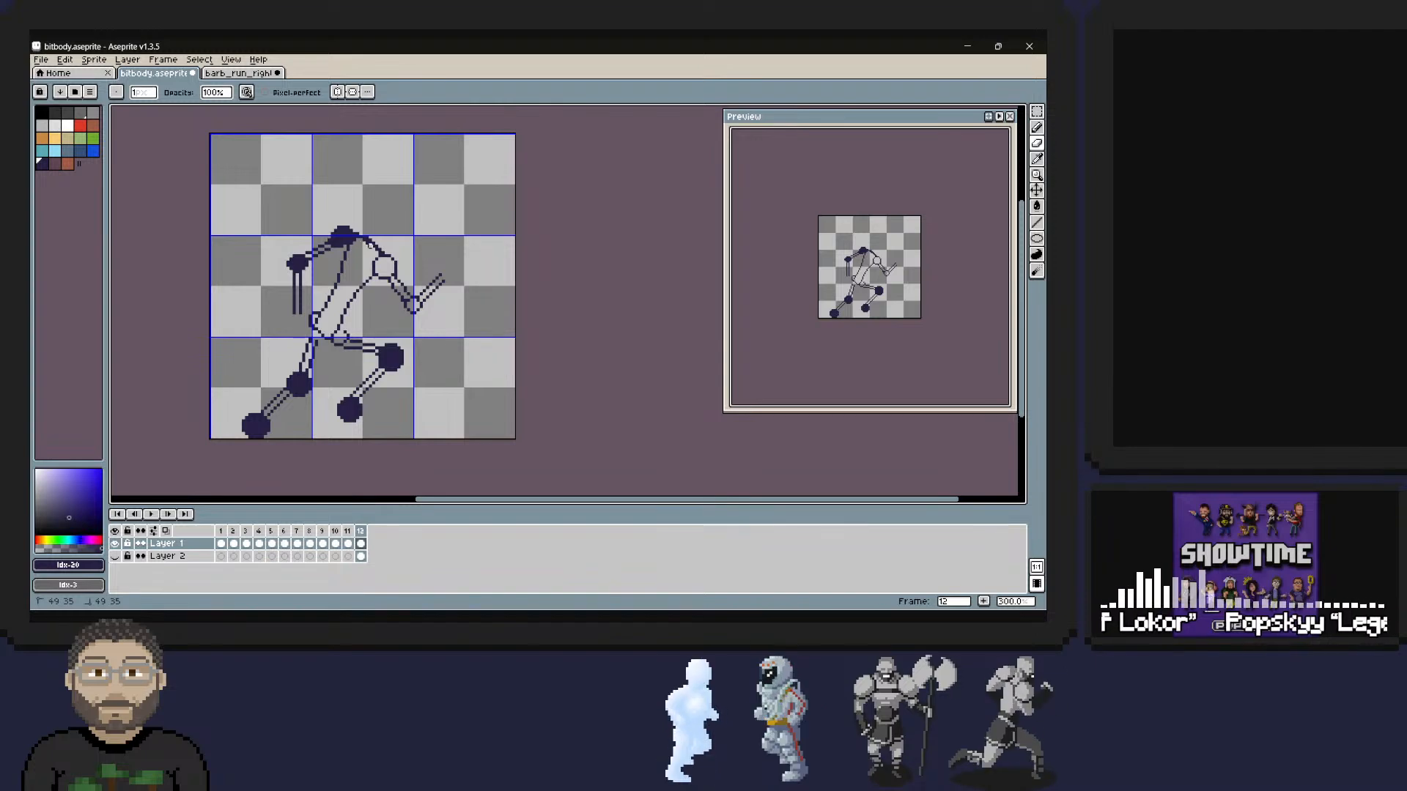
mouse_move(367, 247)
right_mouse_down()
mouse_move(376, 252)
mouse_move(361, 233)
right_mouse_up()
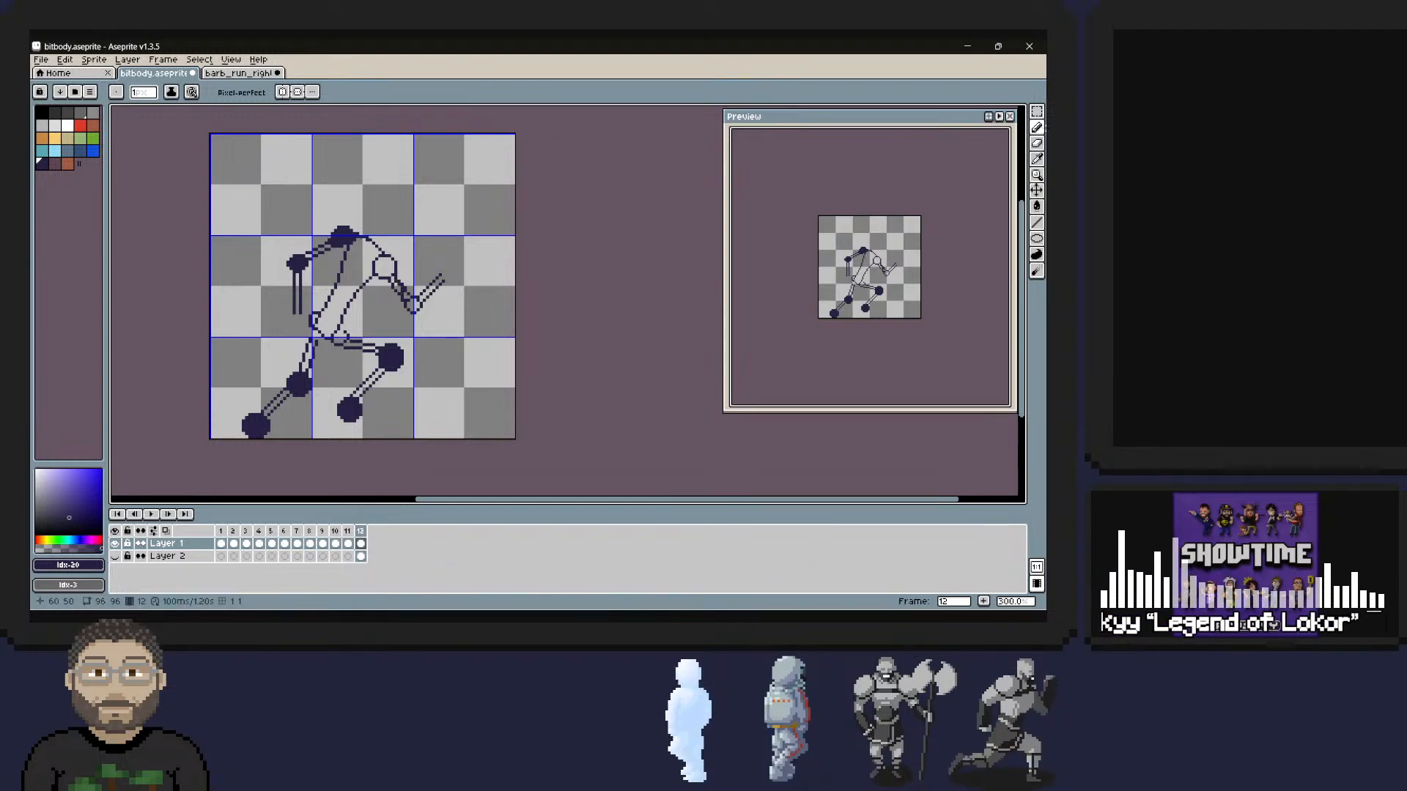
Clean up the pixels along the front upper arm and undo the extra stroke on the rear shoulder.
right_click(402, 281)
right_click_drag(402, 281, 402, 279)
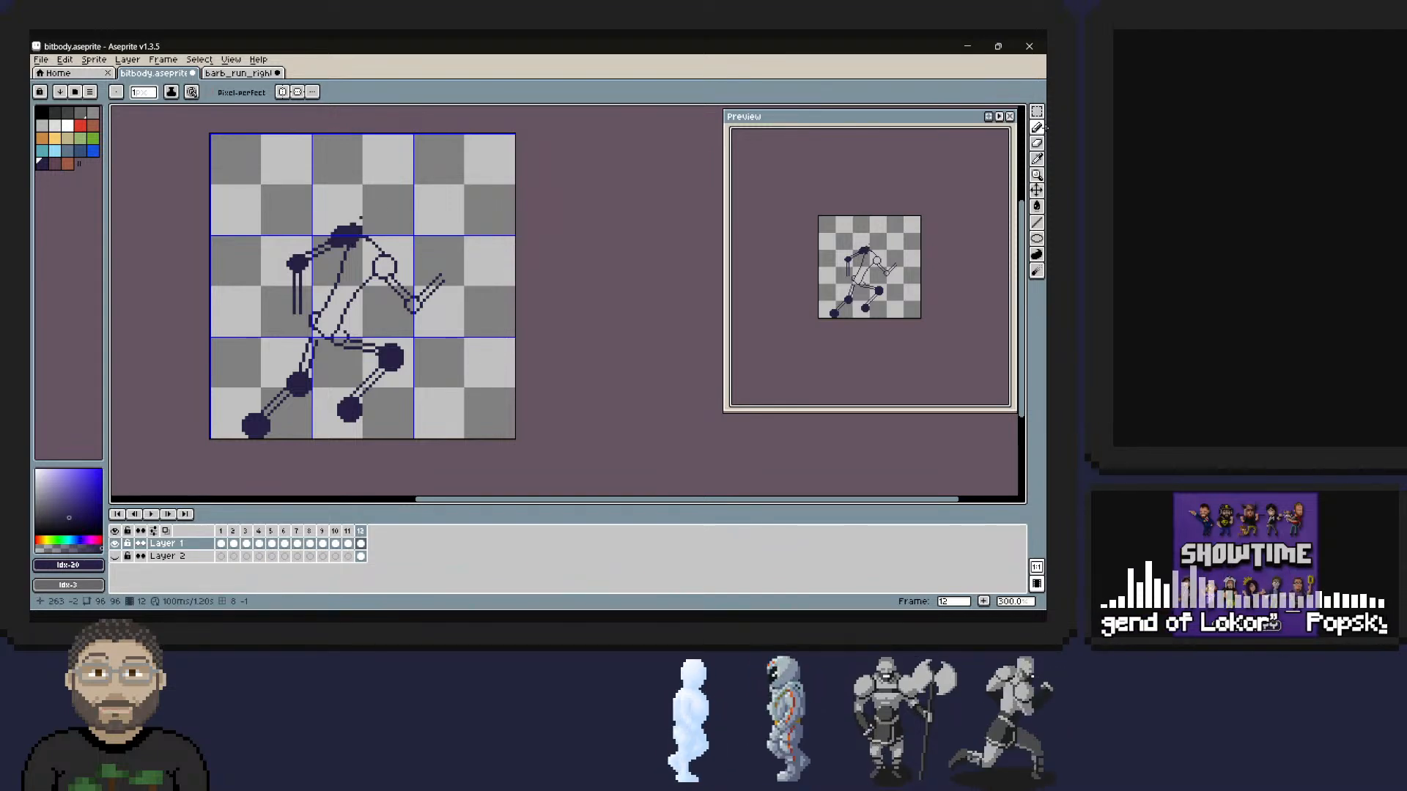
key("ctrl+z")
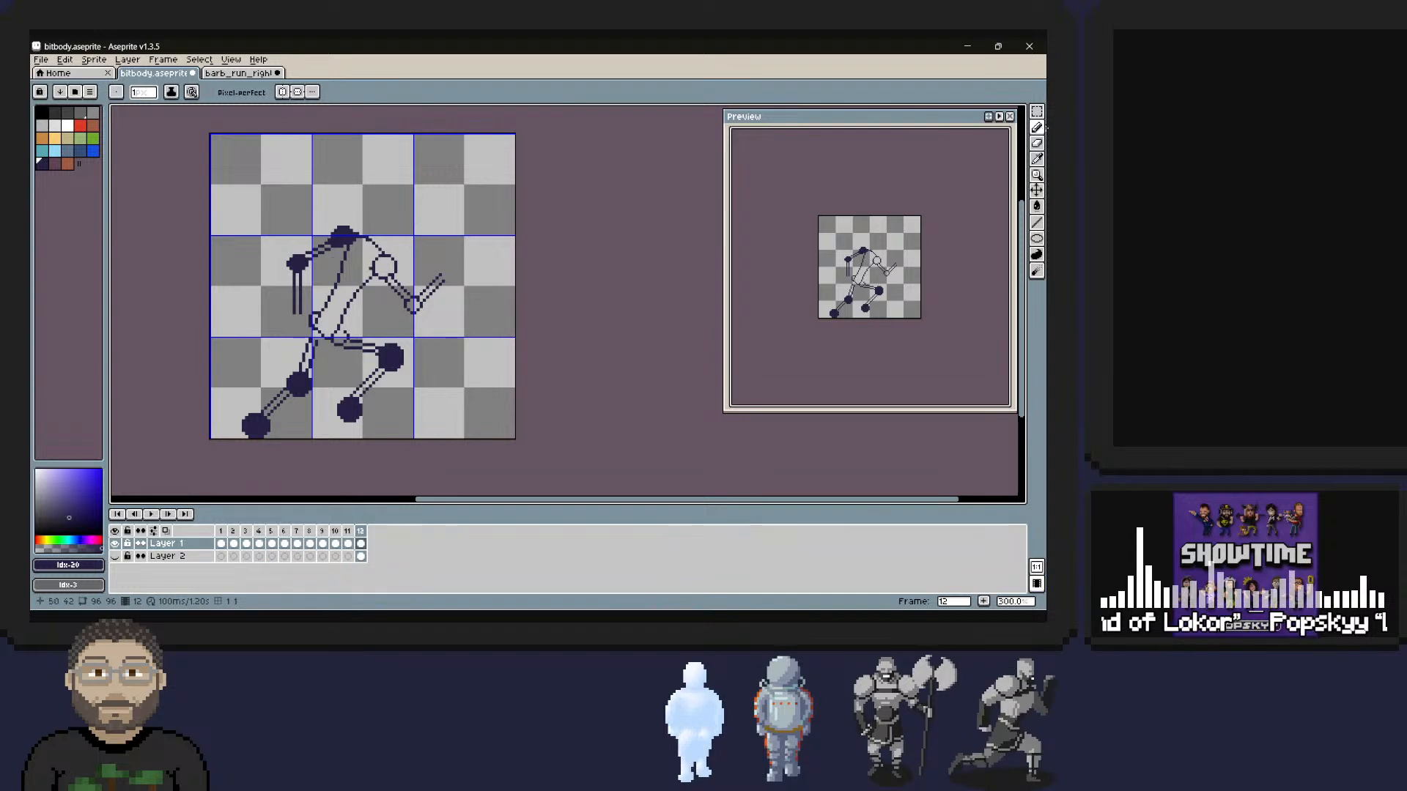
Select the rear shoulder together with its arm, move it to position 21, 24 and rotate it by -6 degrees.
key("w")
key("b")
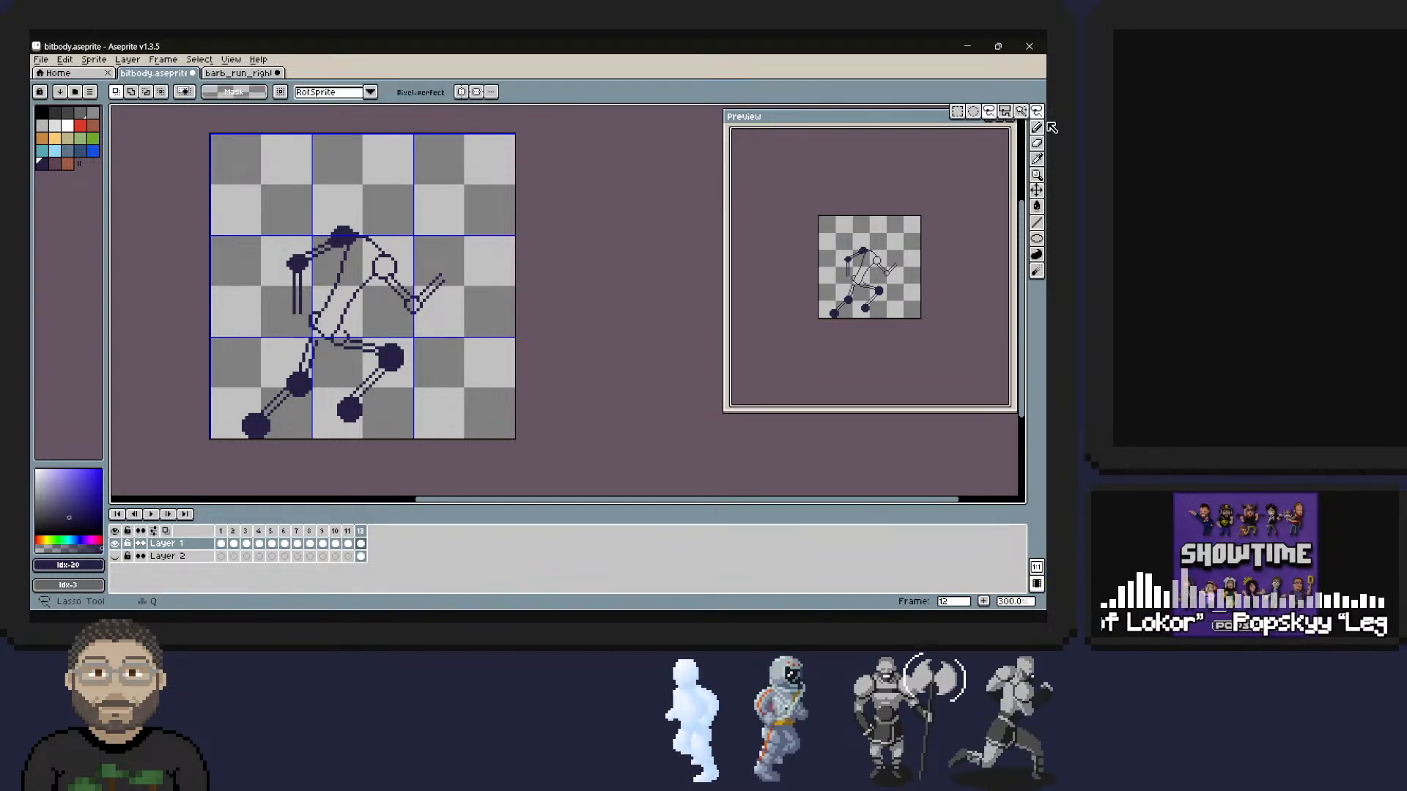
mouse_move(349, 216)
left_mouse_down()
mouse_move(286, 251)
mouse_move(279, 319)
mouse_move(345, 251)
mouse_move(343, 211)
left_mouse_up()
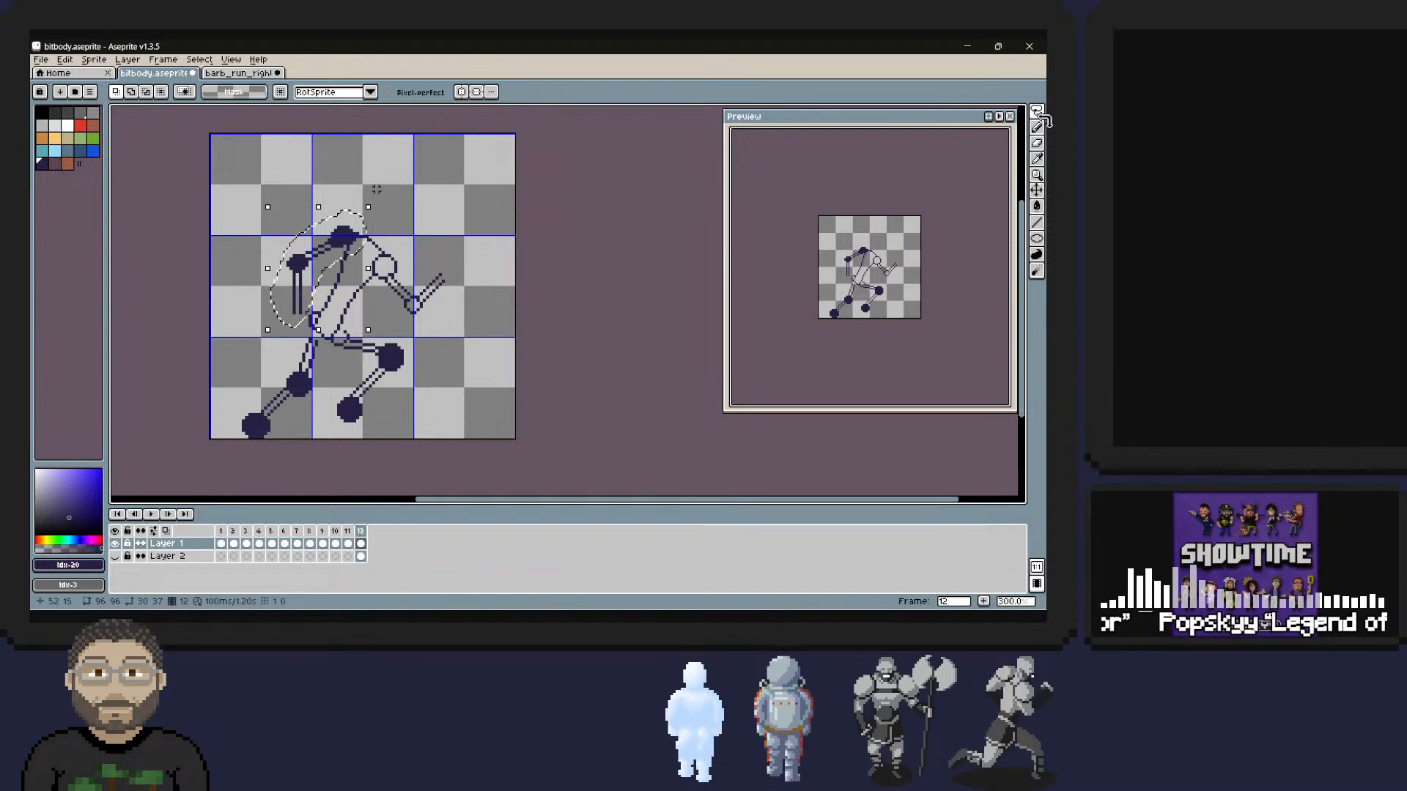
key("Right")
key("Down")
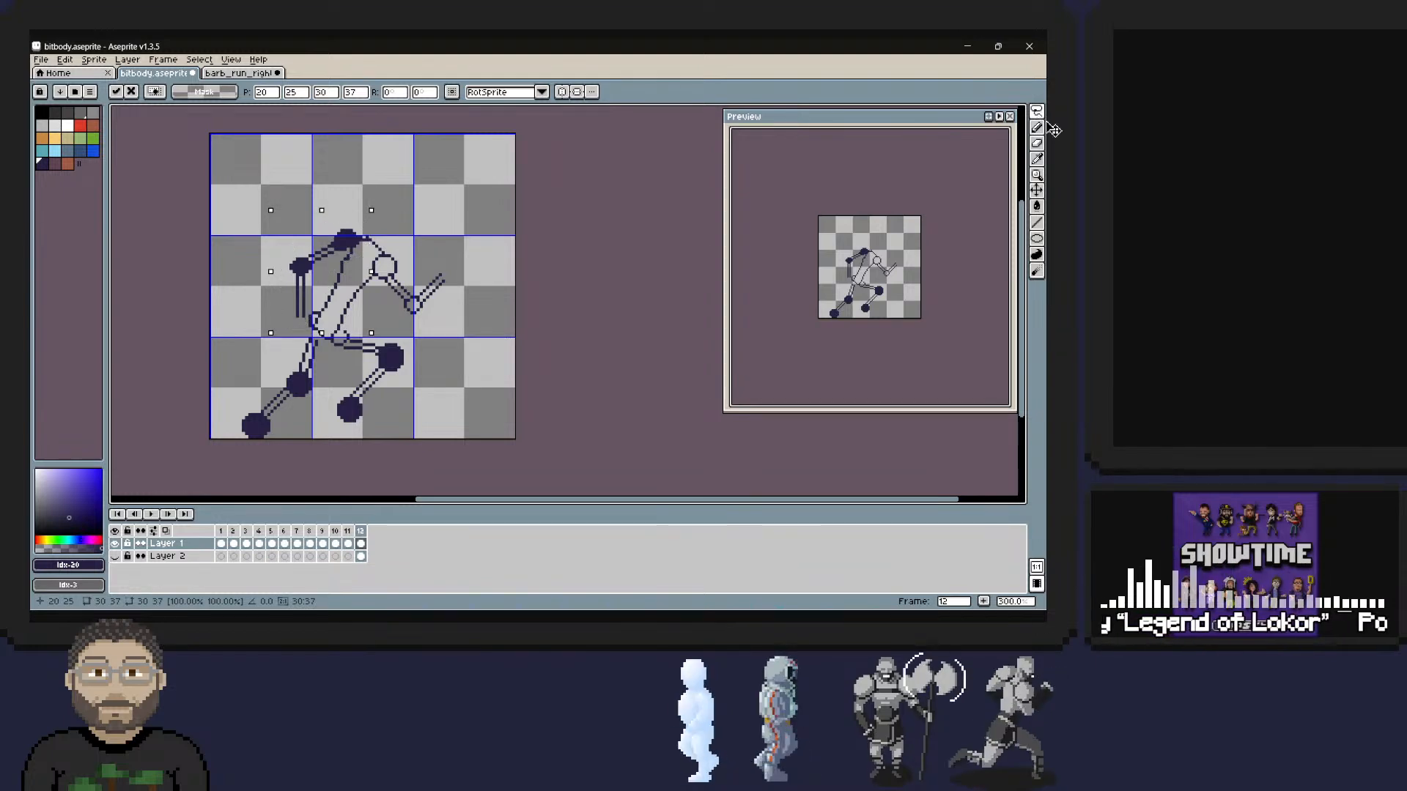
left_click_drag(265, 338, 258, 332)
left_click_drag(302, 265, 305, 262)
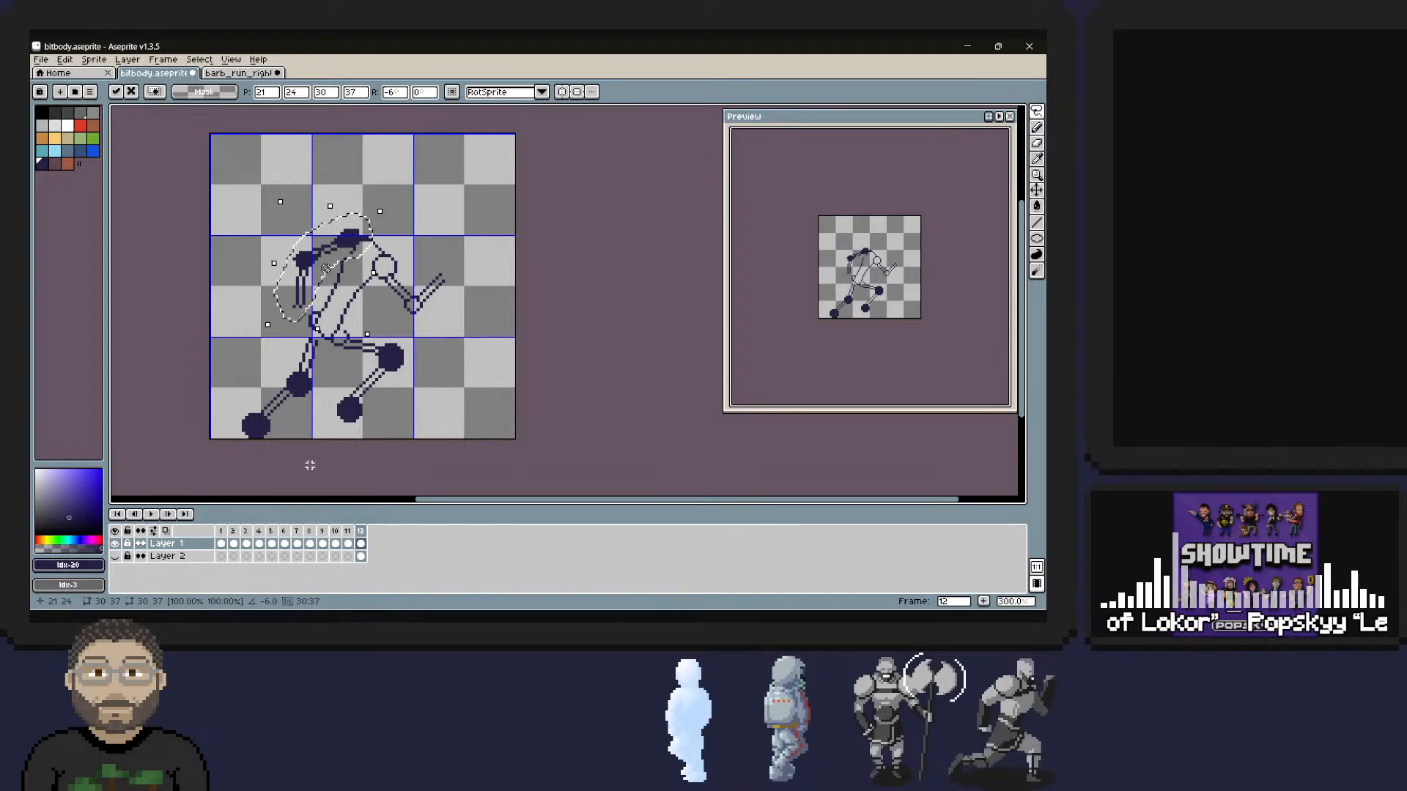
left_click(469, 241)
Erase the stray pixels beneath and in front of the rotated rear shoulder.
left_click(1036, 128)
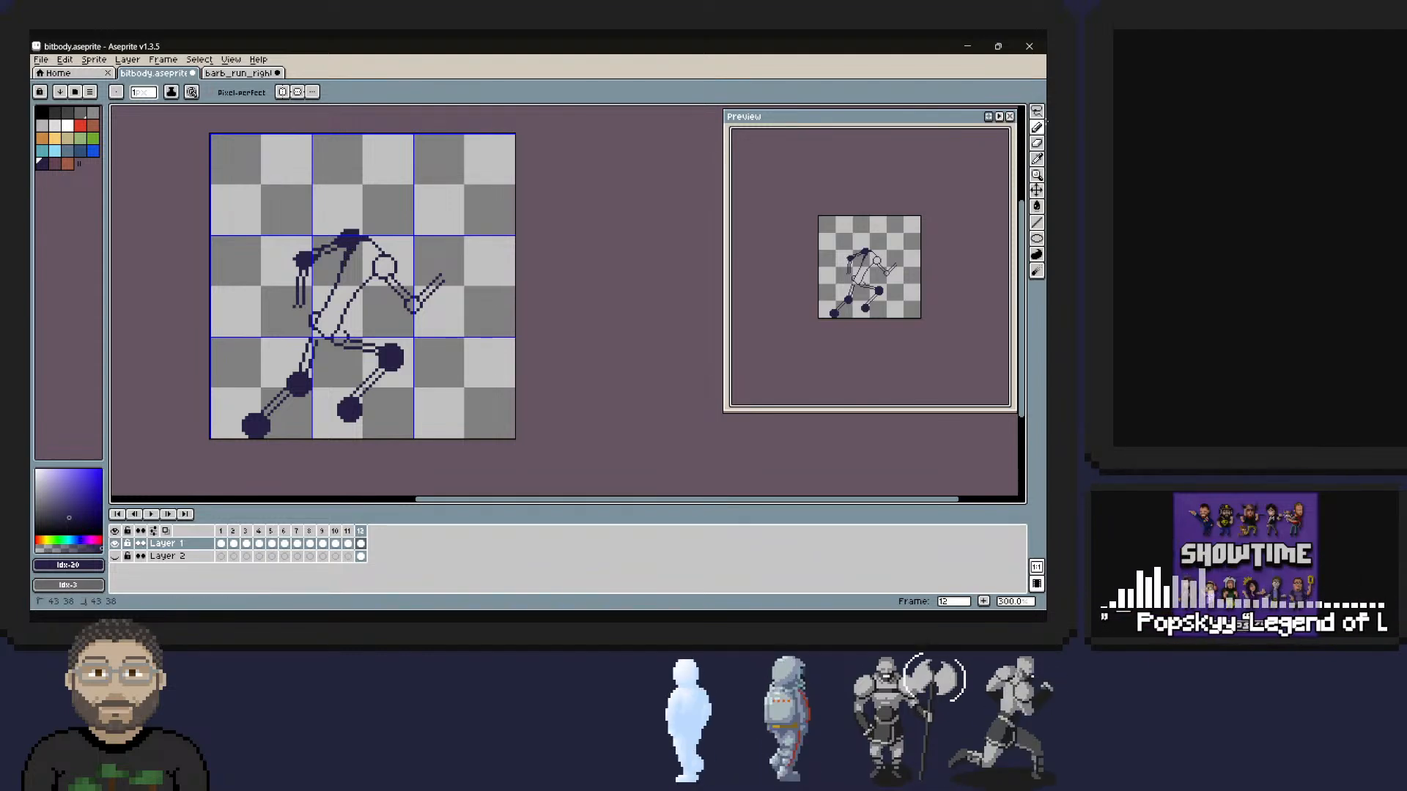
left_click(1035, 143)
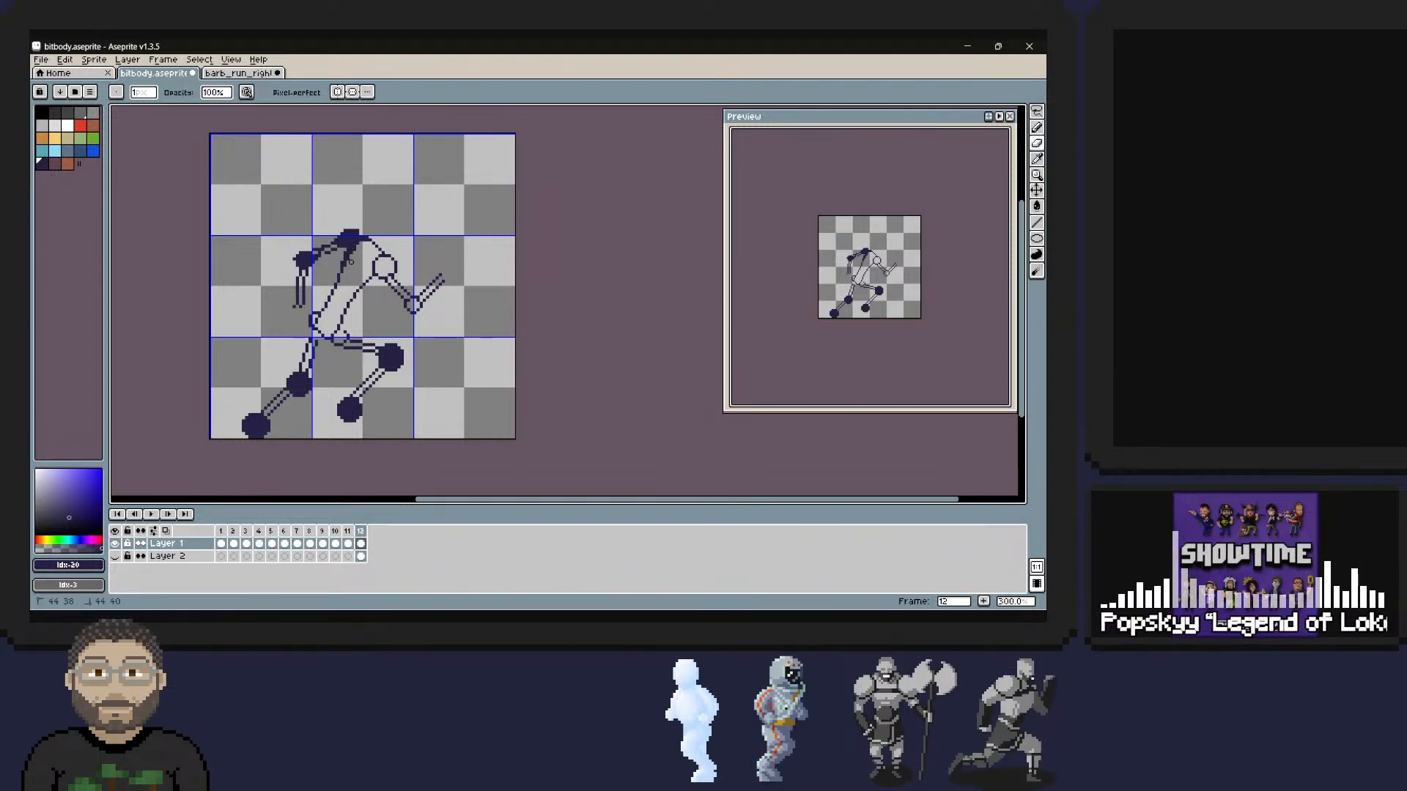
left_click_drag(351, 257, 363, 242)
left_click(1043, 124)
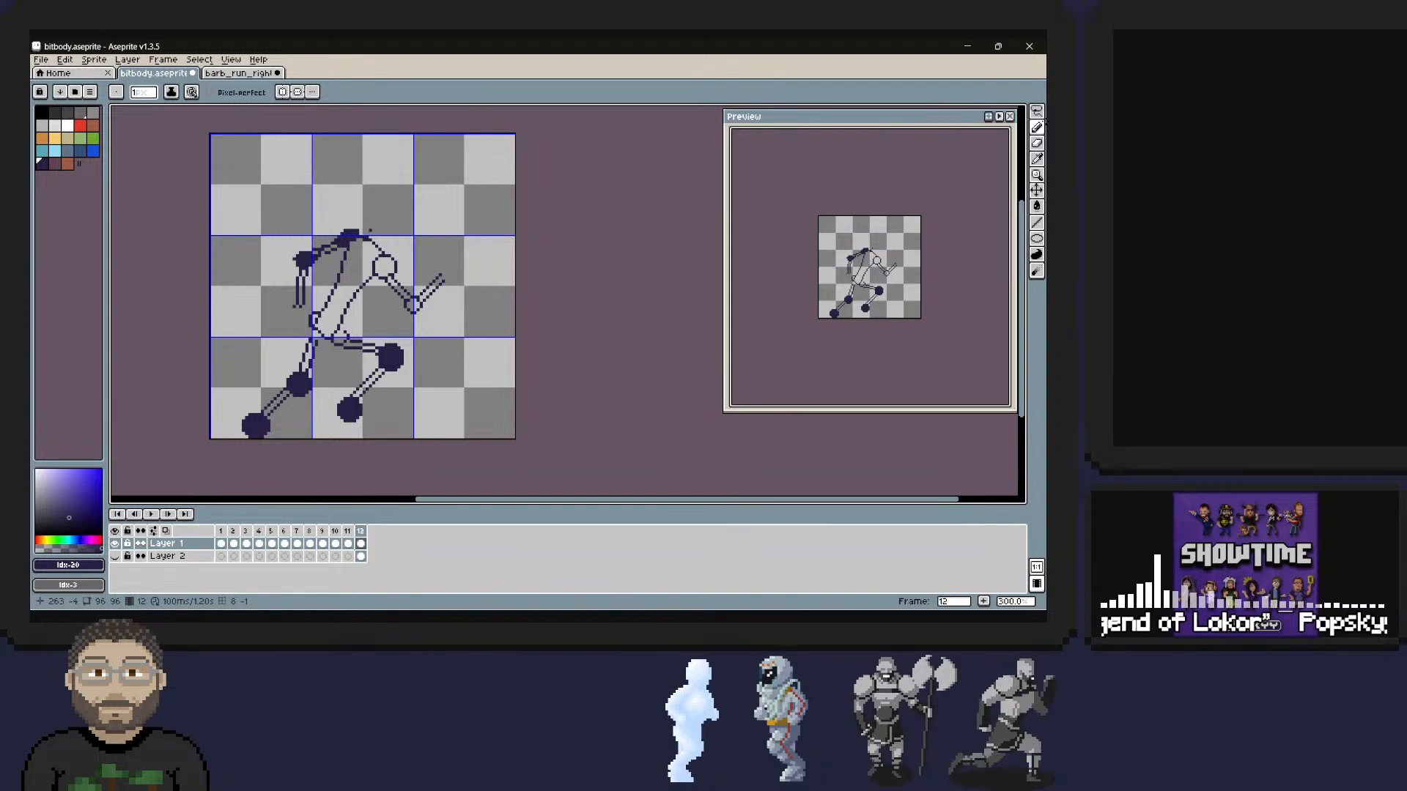
Flip between frames 11 and 12 to compare the shoulder and arm positions.
key("Left")
key("Right")
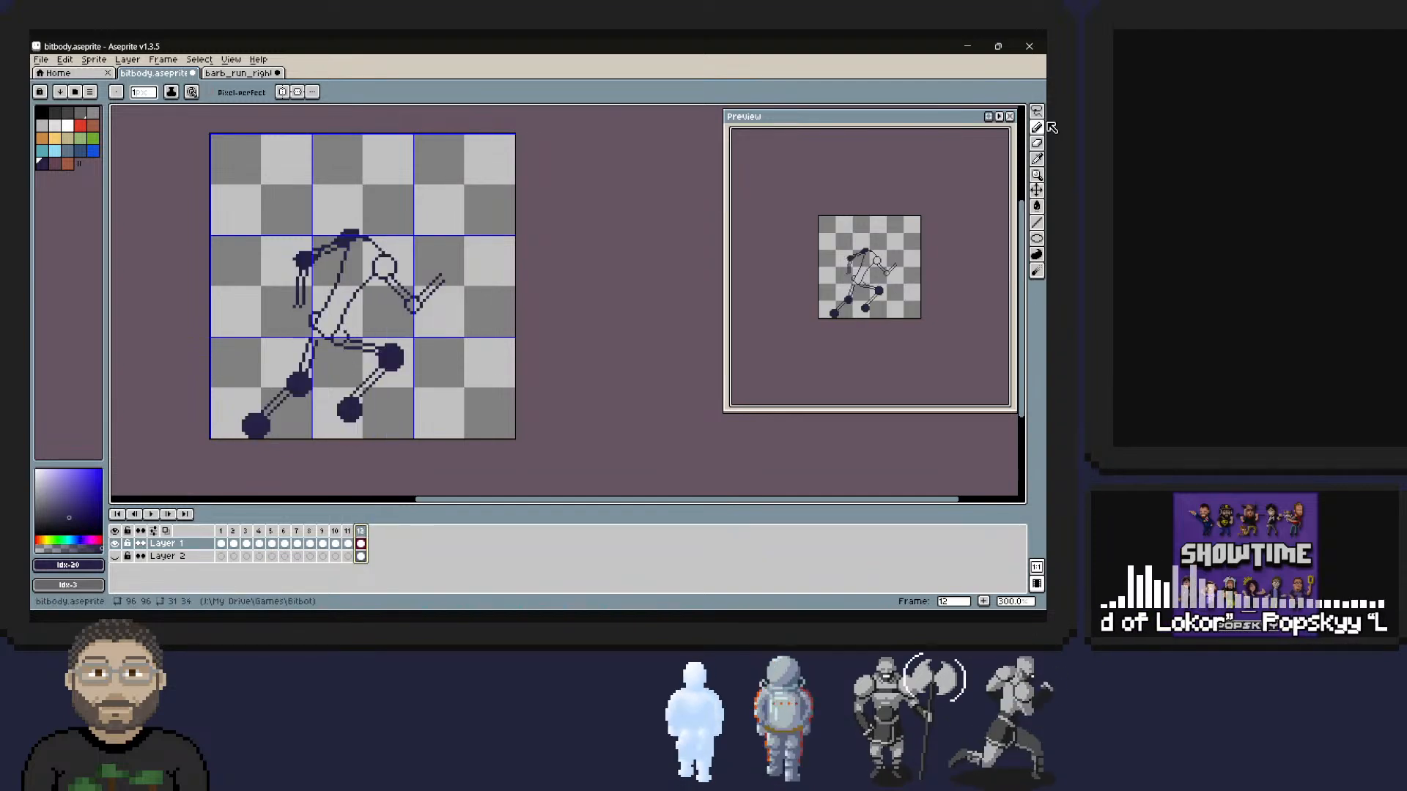
key("Left")
key("Right")
key("p")
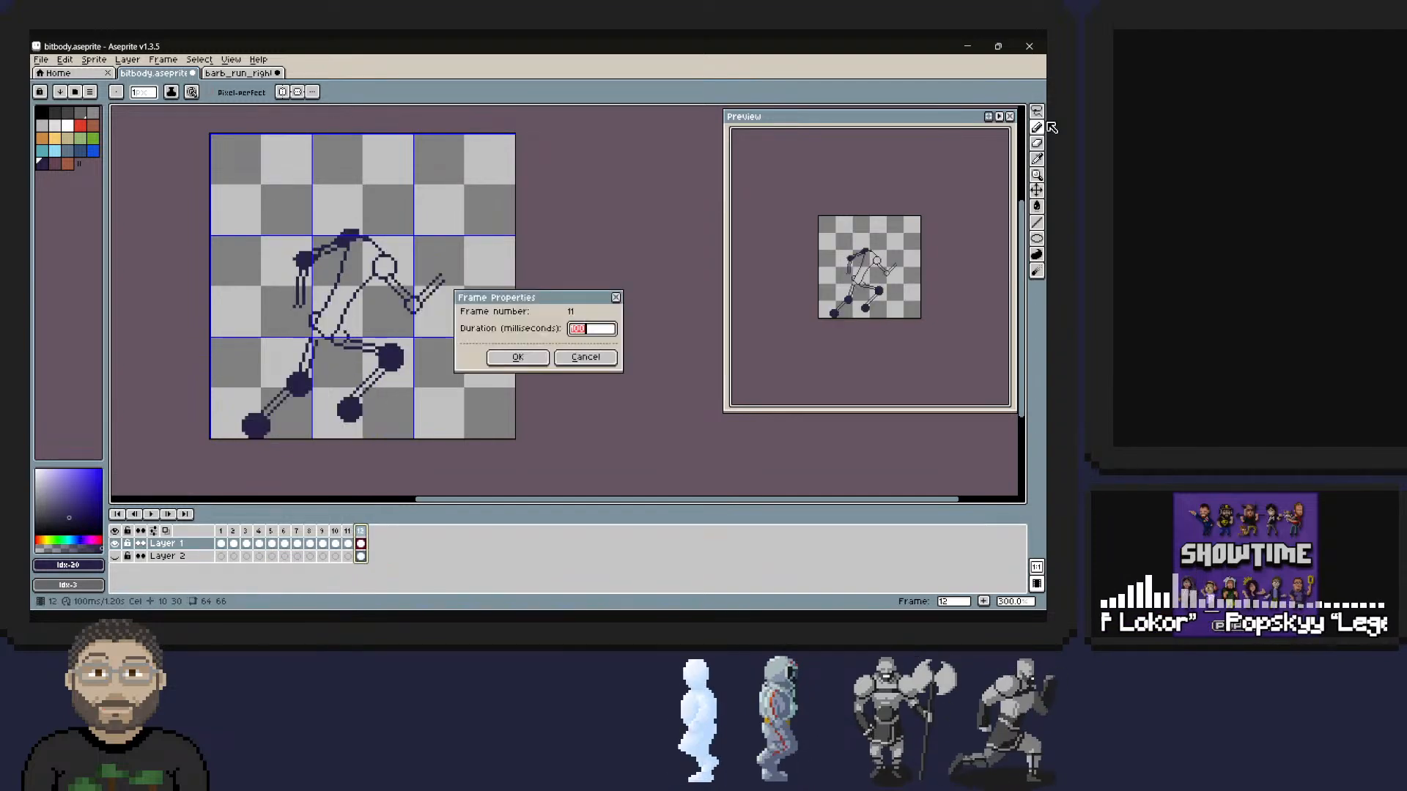
key("Return")
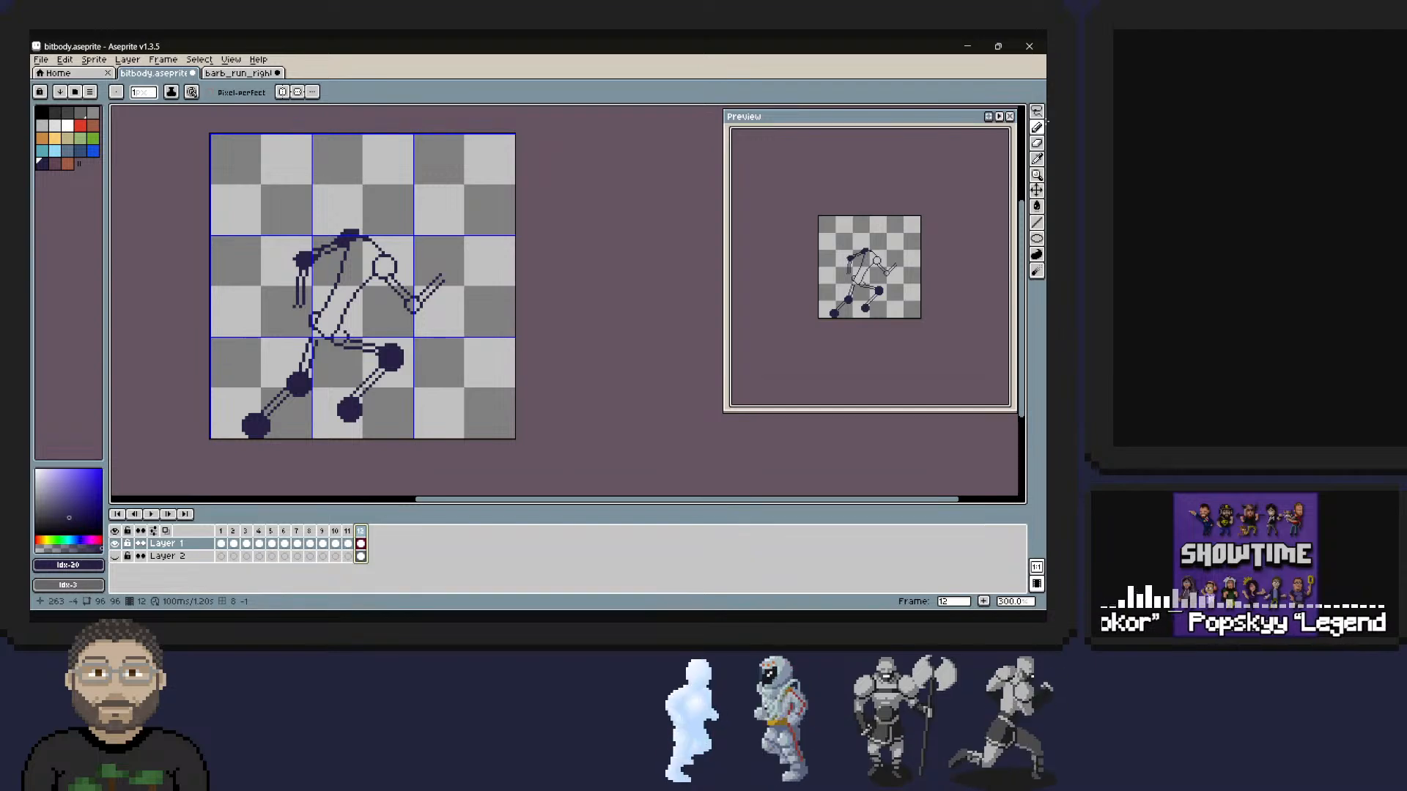
key("Escape")
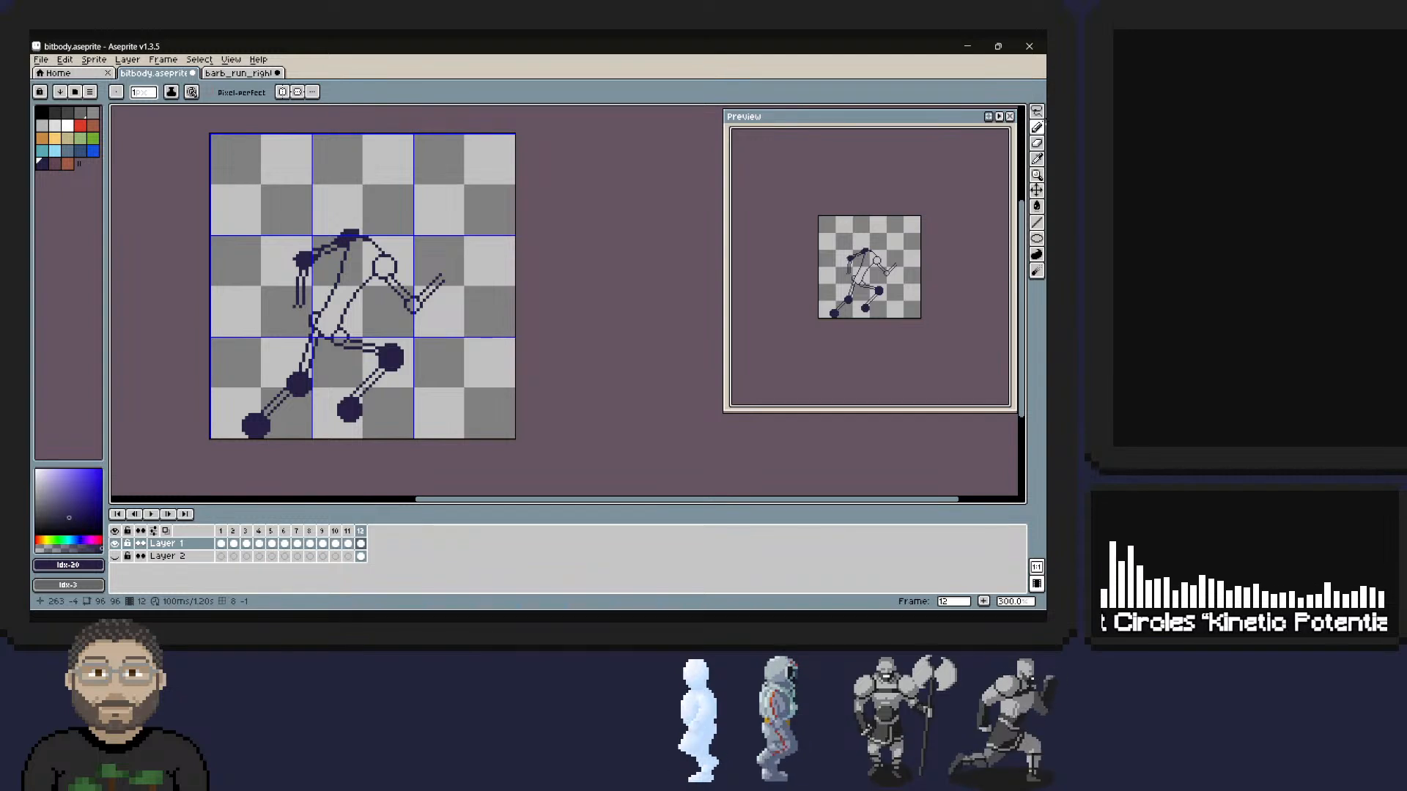
Hollow out the rear shoulder dot and redraw the top of its rounded outline.
left_click(1043, 142)
left_click_drag(351, 234, 355, 230)
left_click(1044, 125)
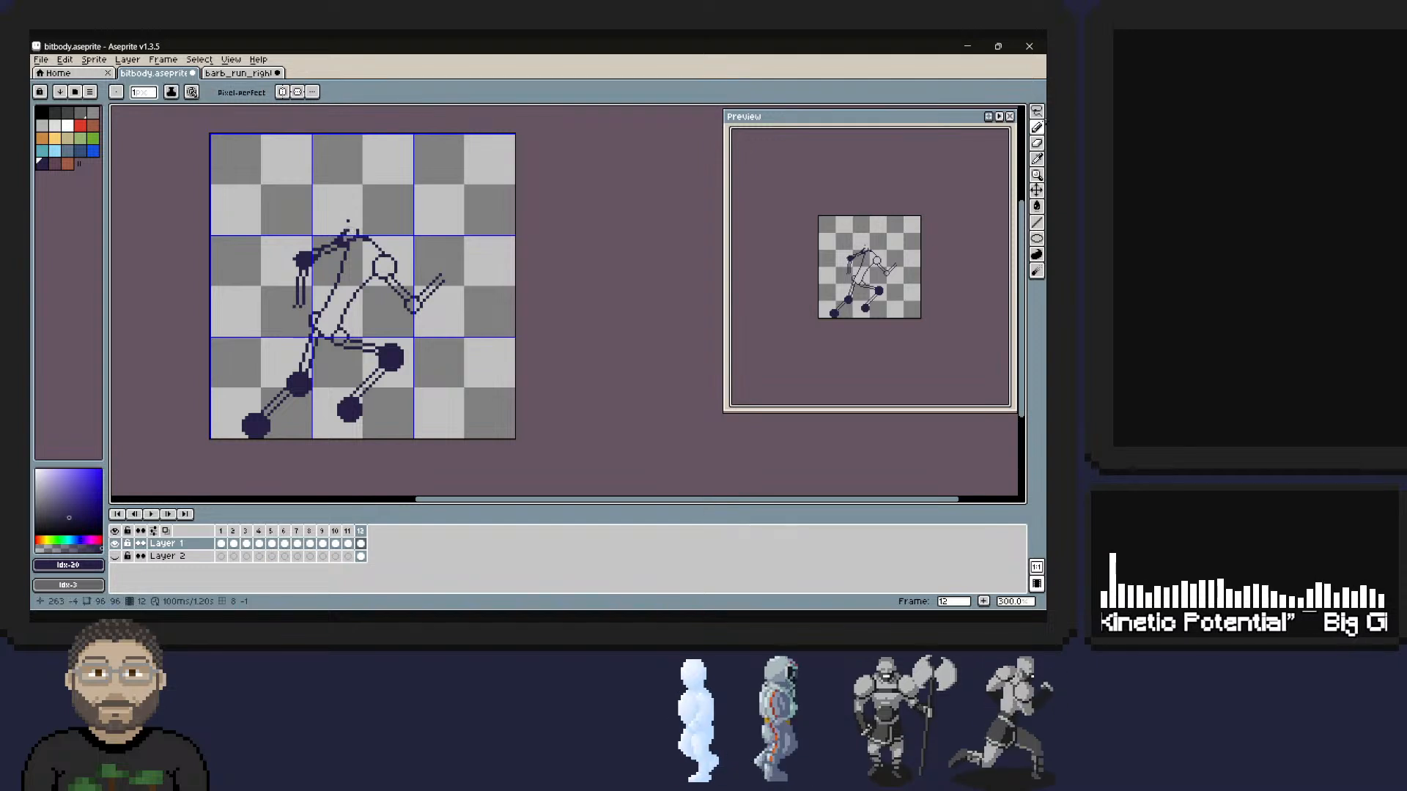
left_click_drag(348, 231, 358, 232)
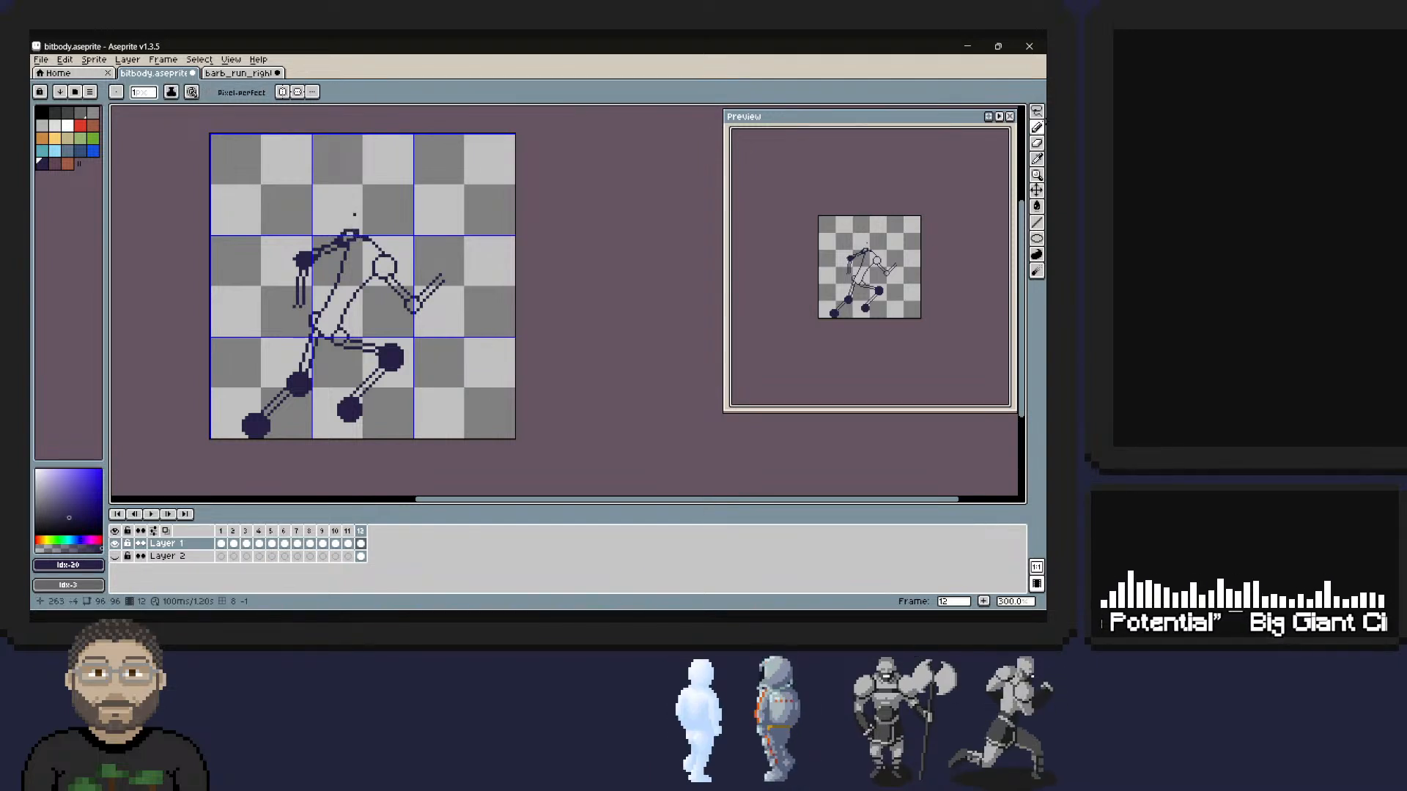
right_click(353, 234)
right_click(359, 231)
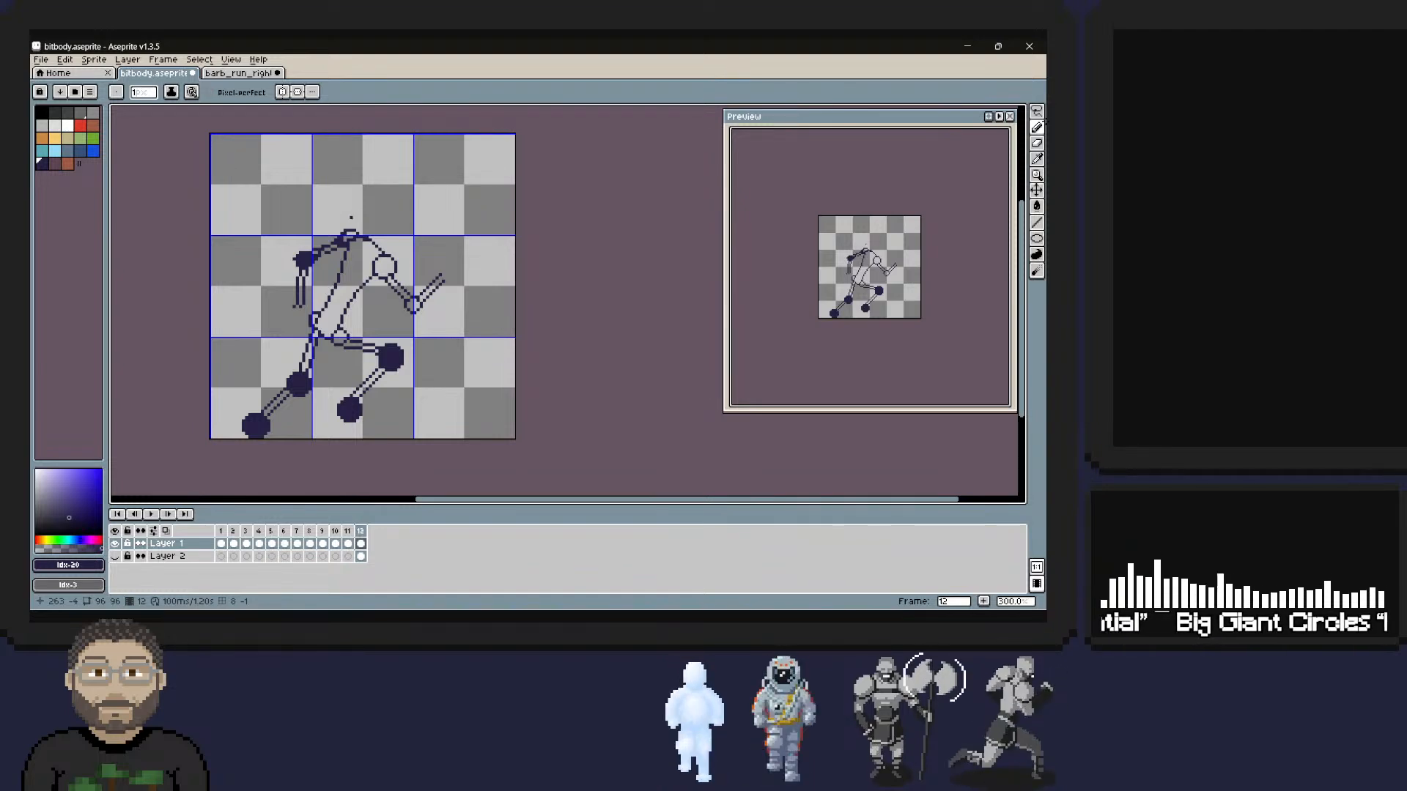
Refine the rear shoulder's back edge and erase the dark fill where the upper arm joins it.
right_click_drag(340, 243, 346, 239)
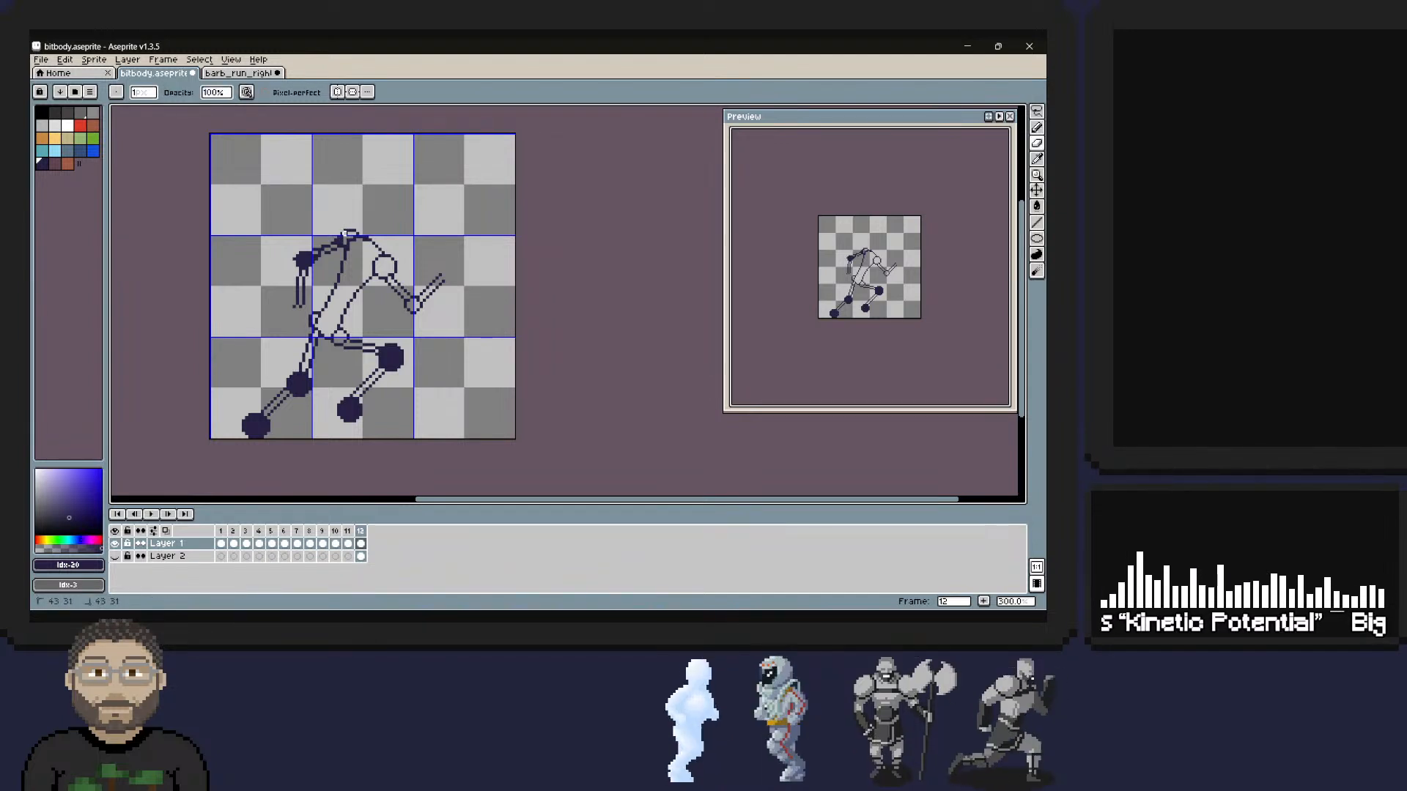
key("e")
left_click_drag(345, 237, 343, 240)
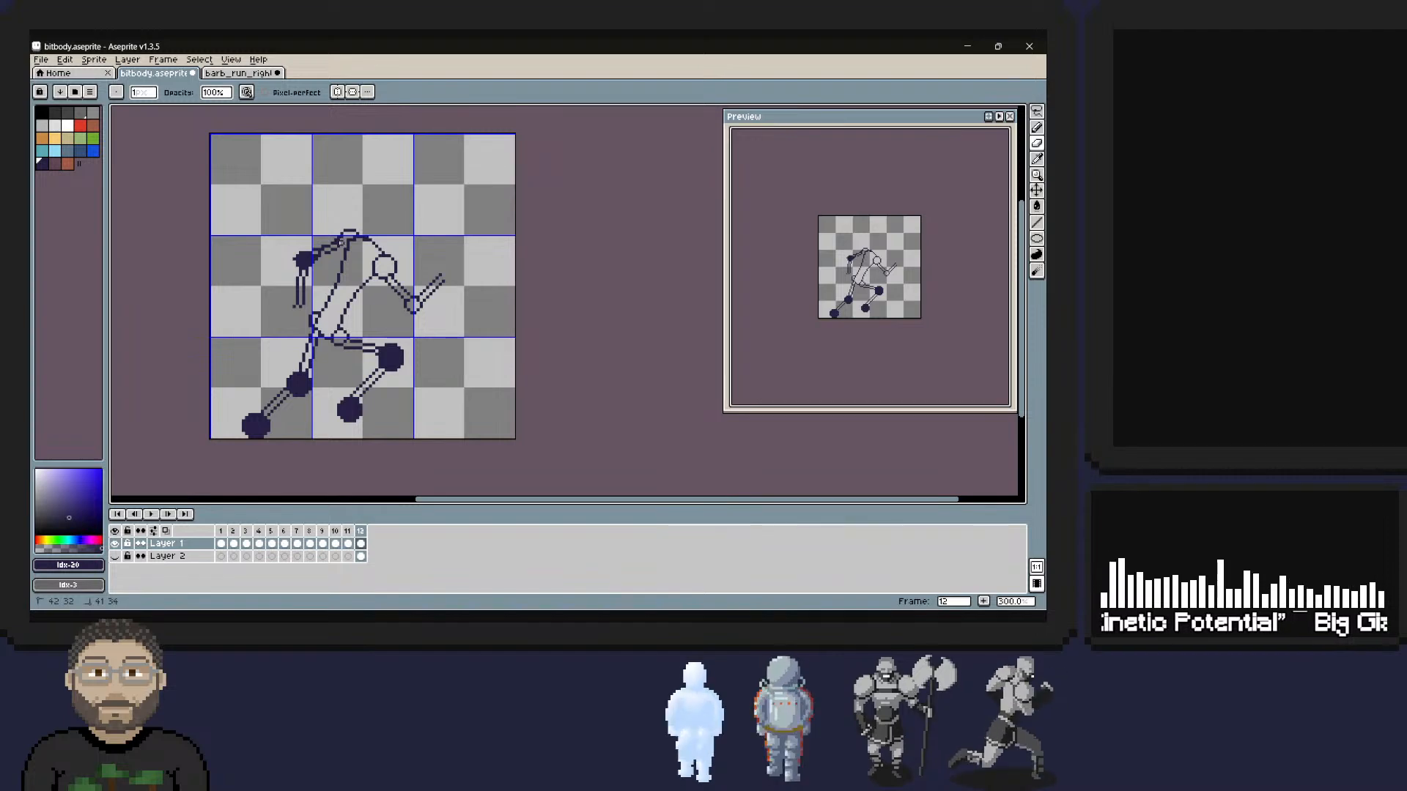
right_click_drag(341, 242, 341, 239)
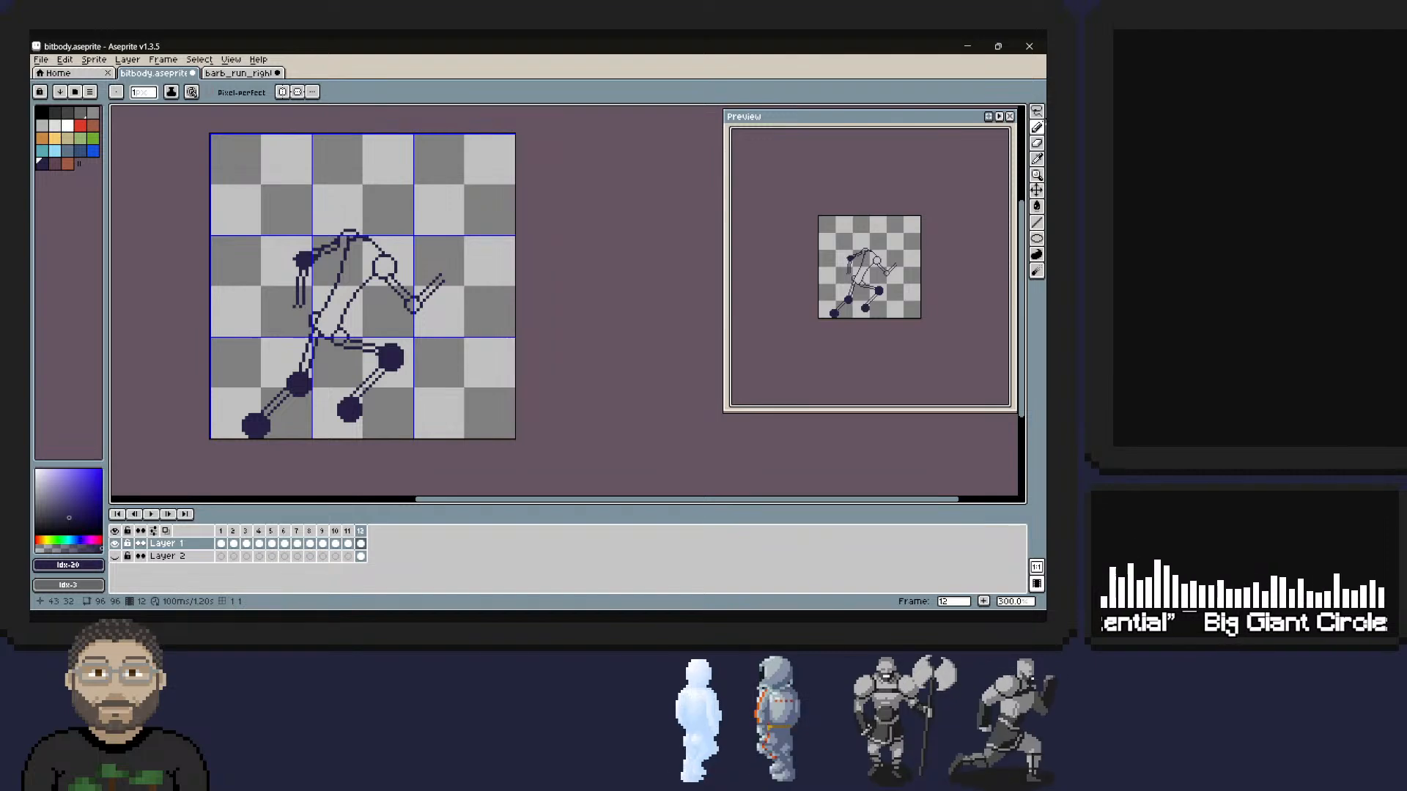
Refine the rear shoulder's front edge and clean up its junction with the line leading to the front shoulder.
right_click(352, 231)
right_click(357, 238)
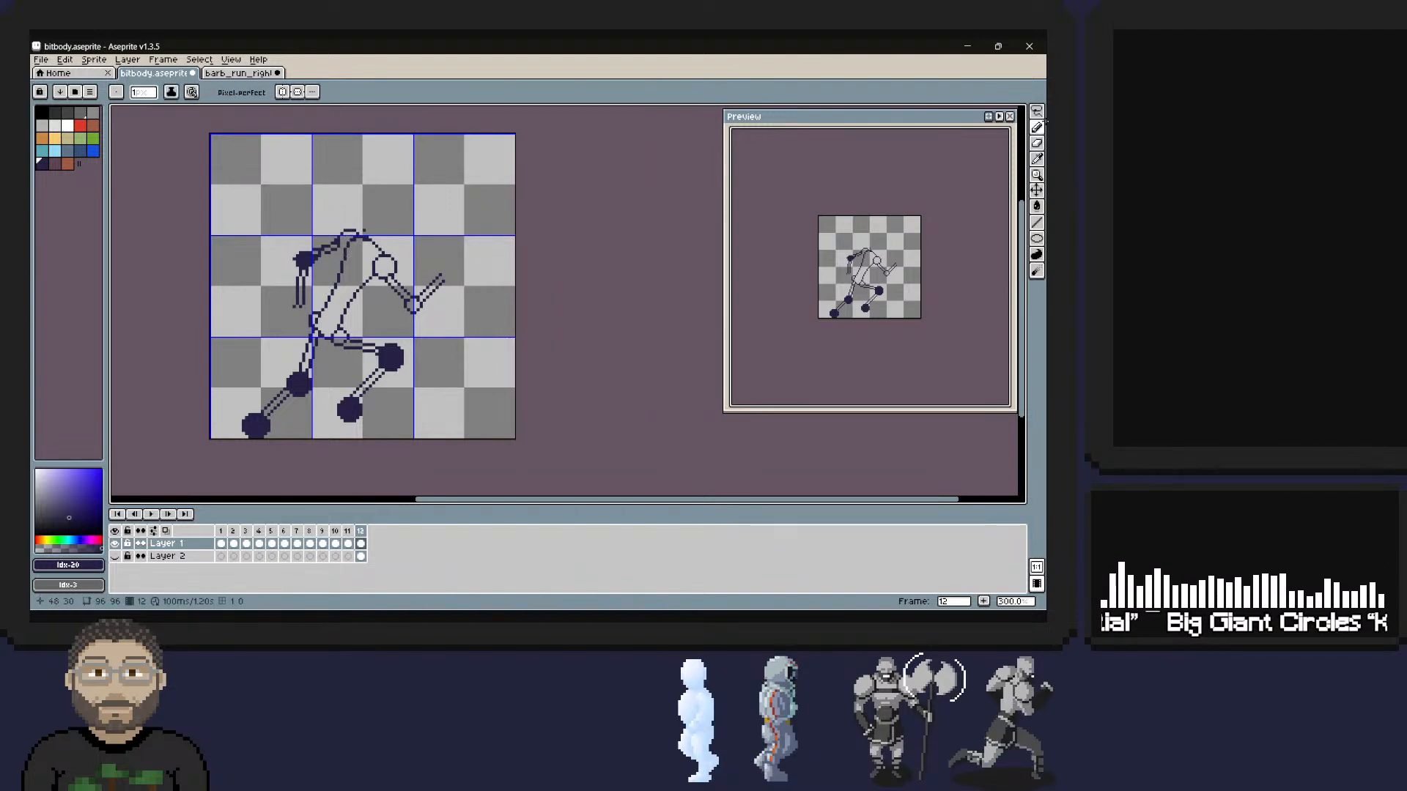
right_click(358, 242)
right_click(357, 241)
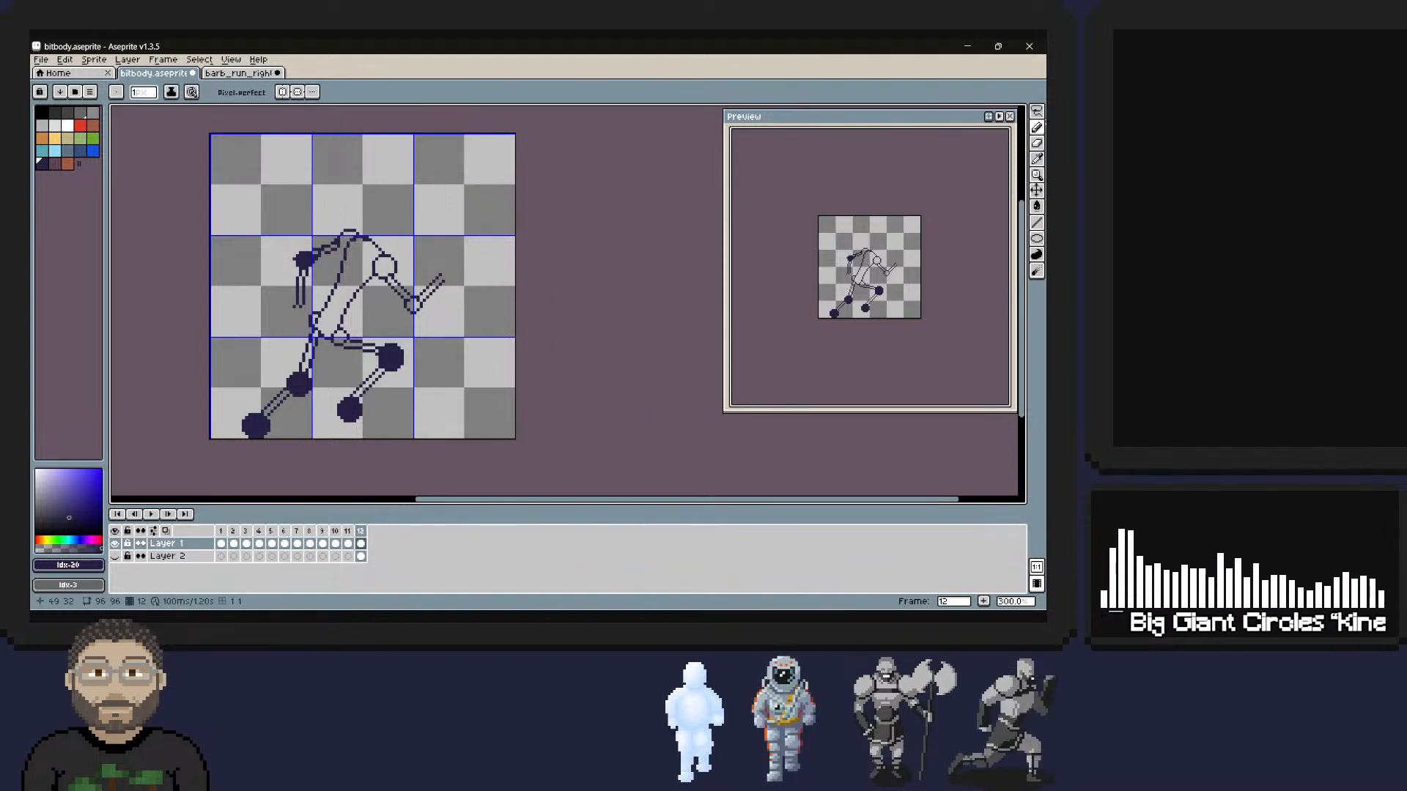
right_click(358, 242)
right_click(358, 242)
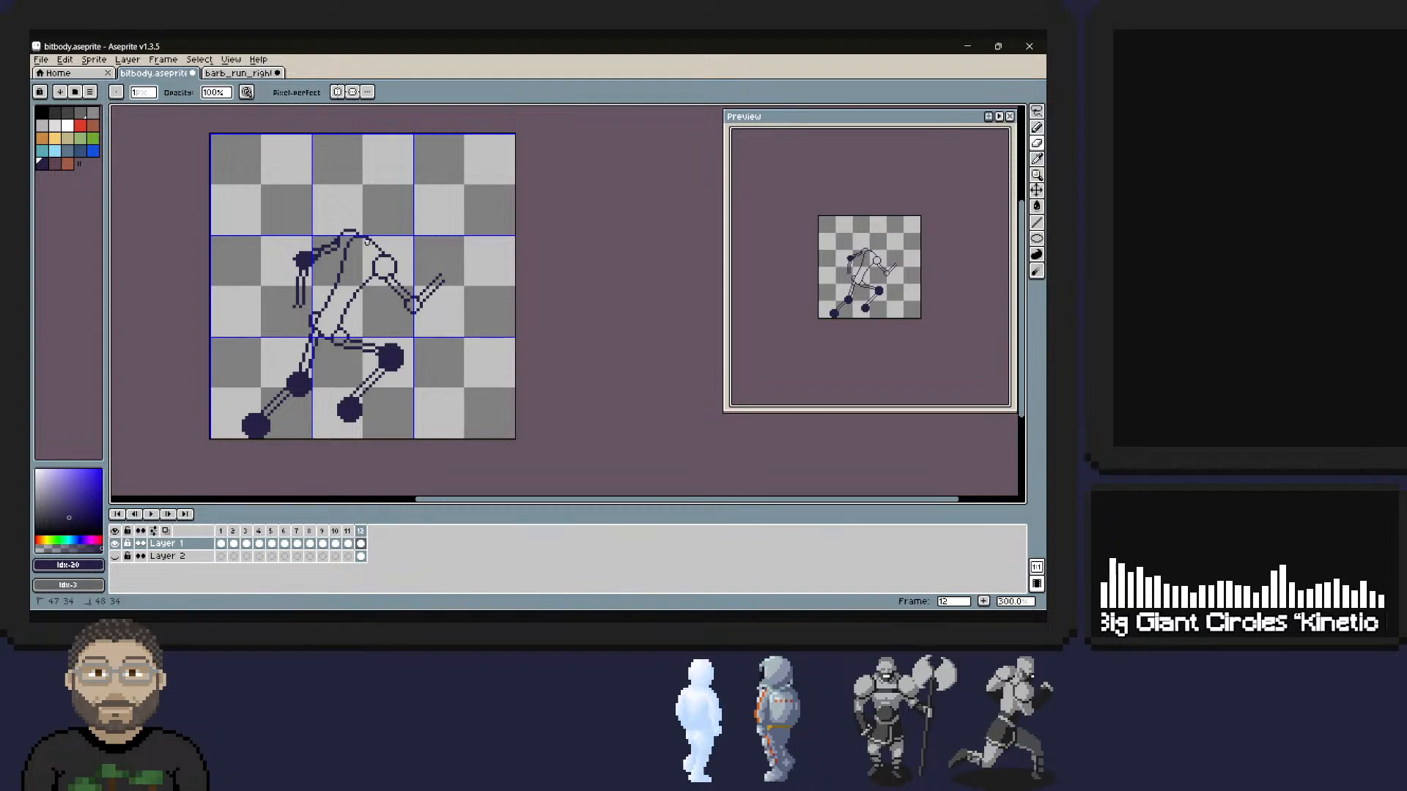
right_click_drag(360, 239, 362, 243)
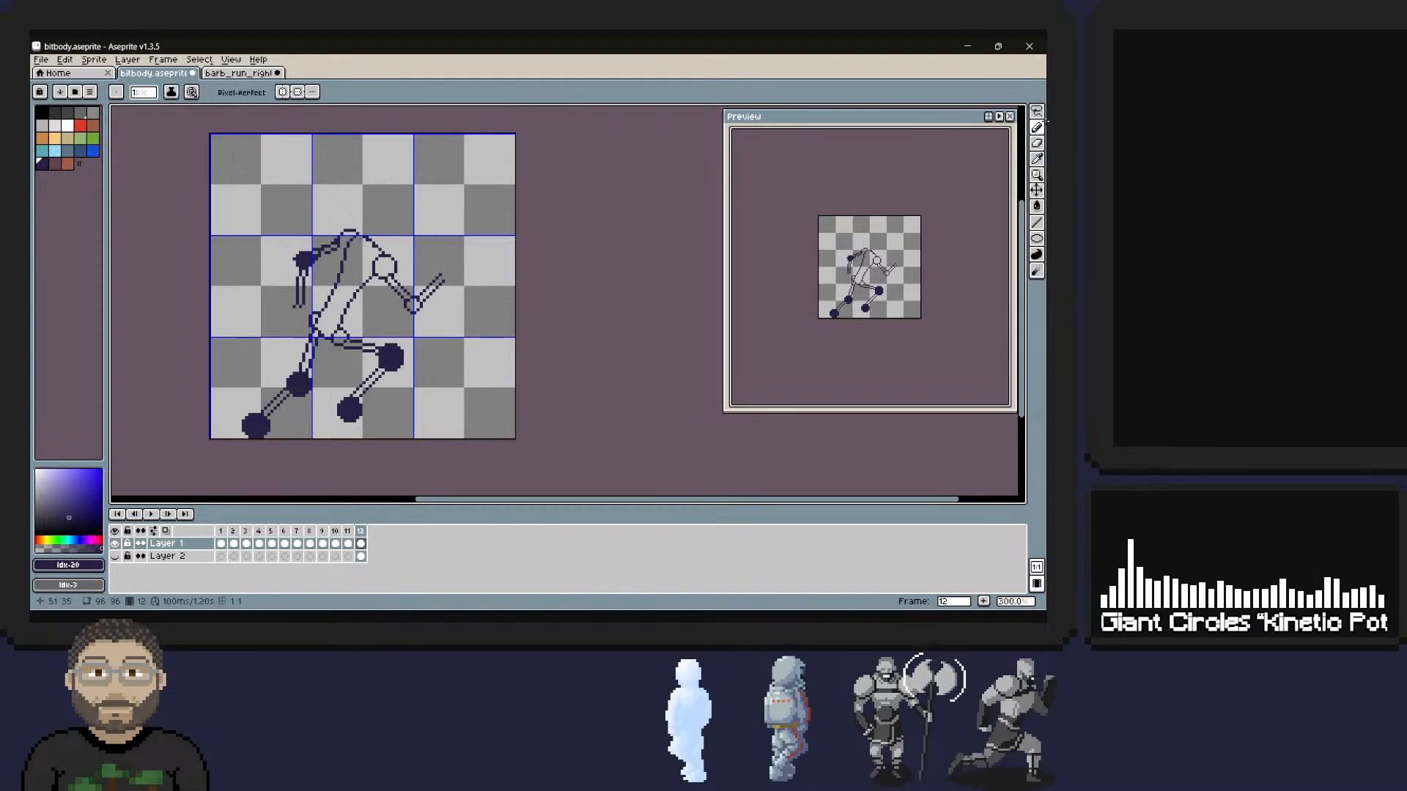
right_click(363, 243)
right_click(366, 242)
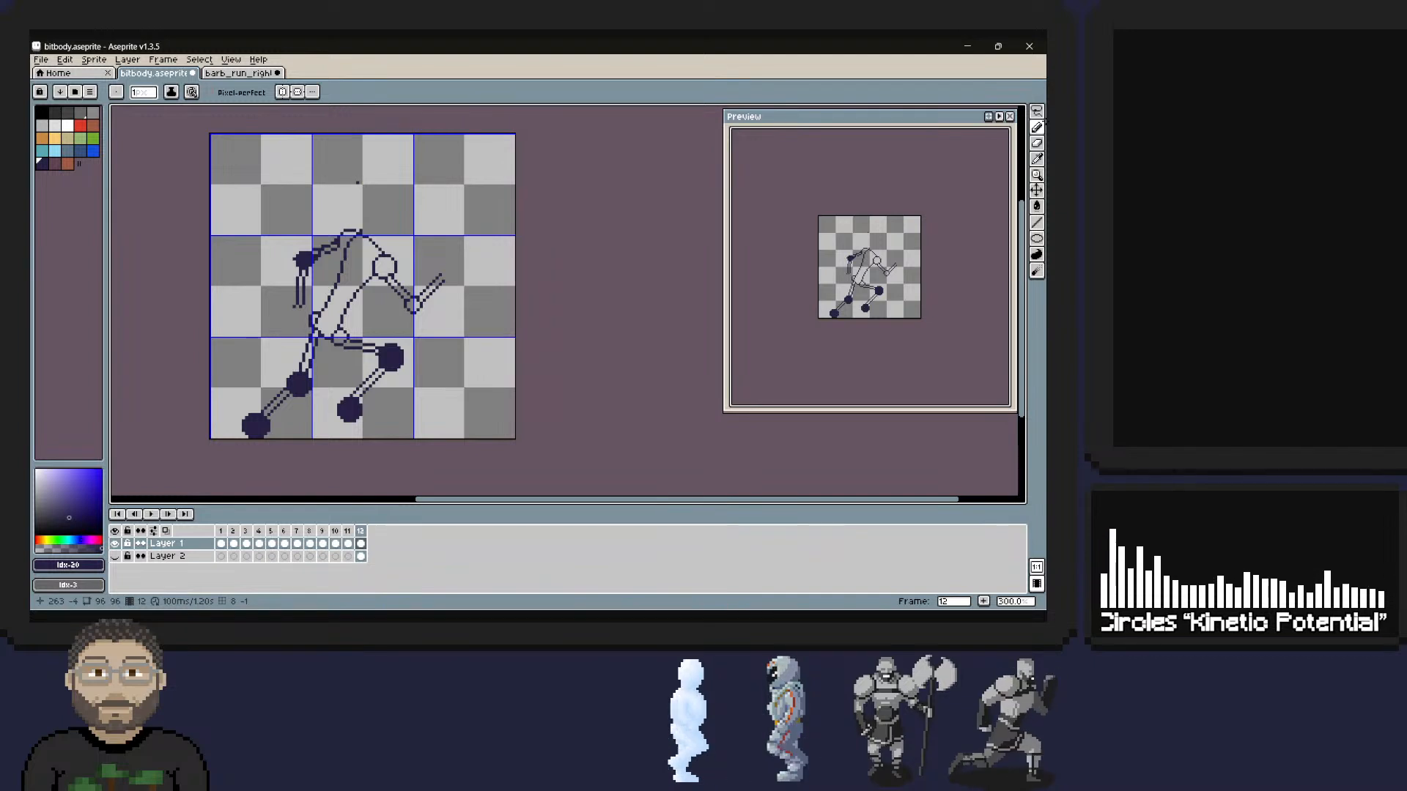
right_click(366, 220)
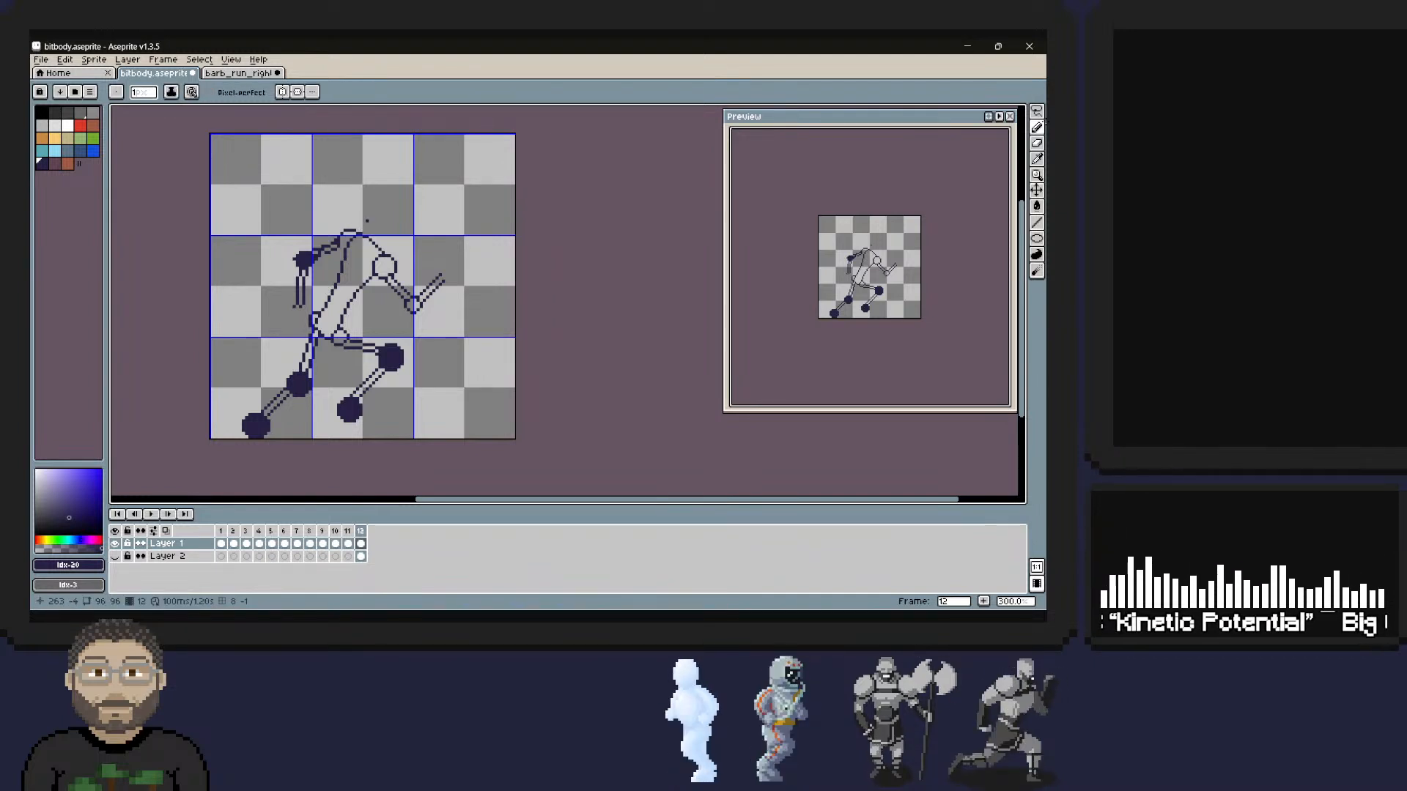
Copy the open ring-shaped hand with its wrist from frame 10 and paste it into frame 12.
key("comma")
key("comma")
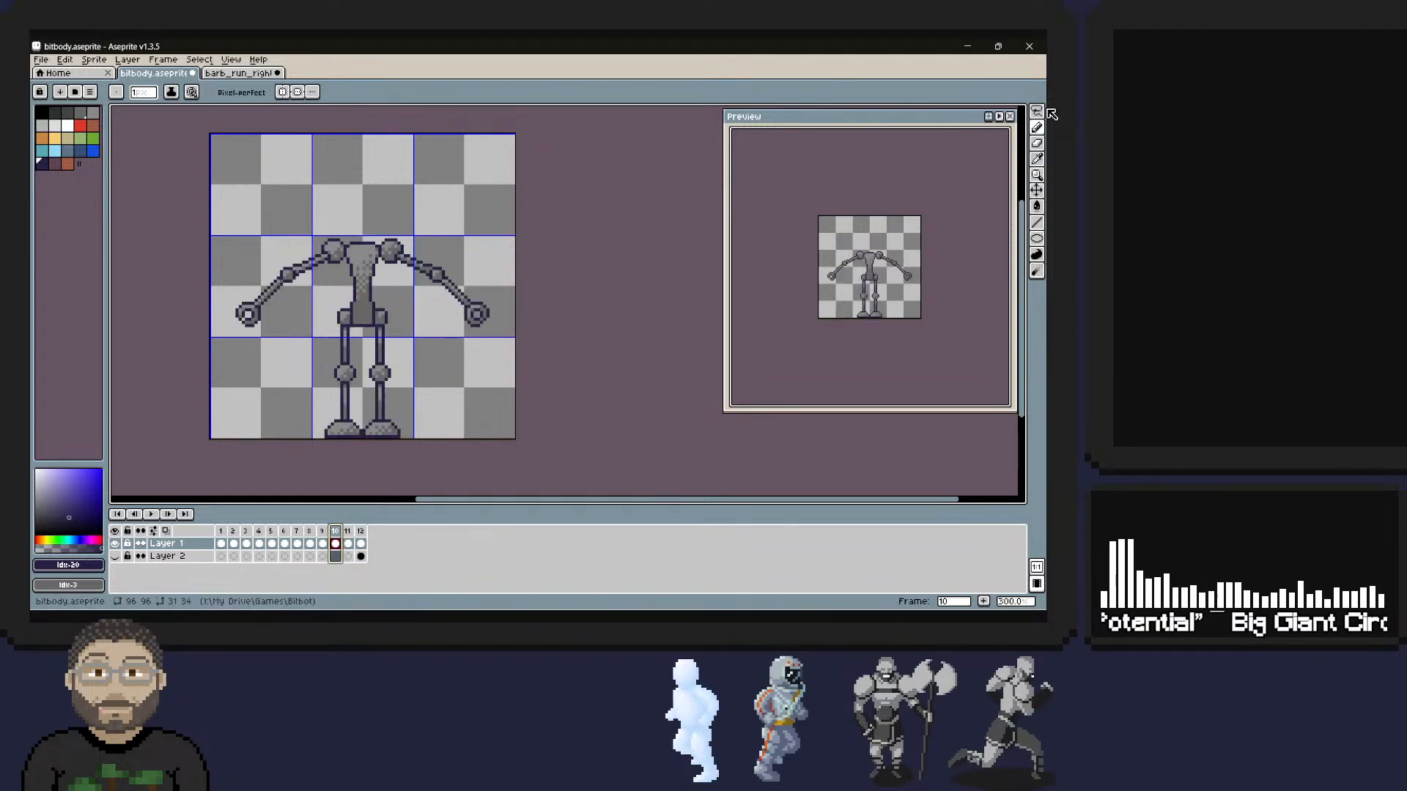
left_click(1036, 111)
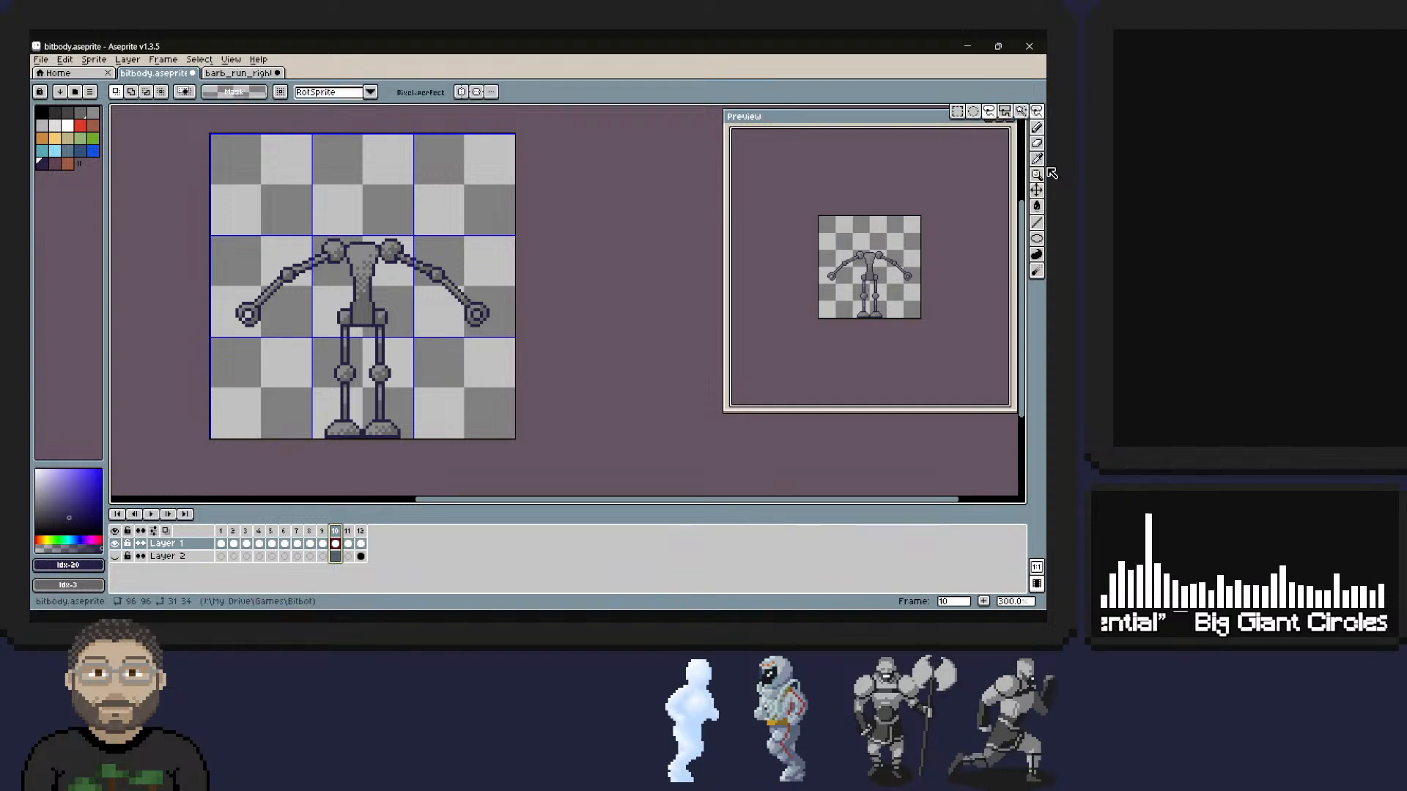
mouse_move(482, 295)
left_mouse_down()
mouse_move(450, 328)
mouse_move(480, 287)
left_mouse_up()
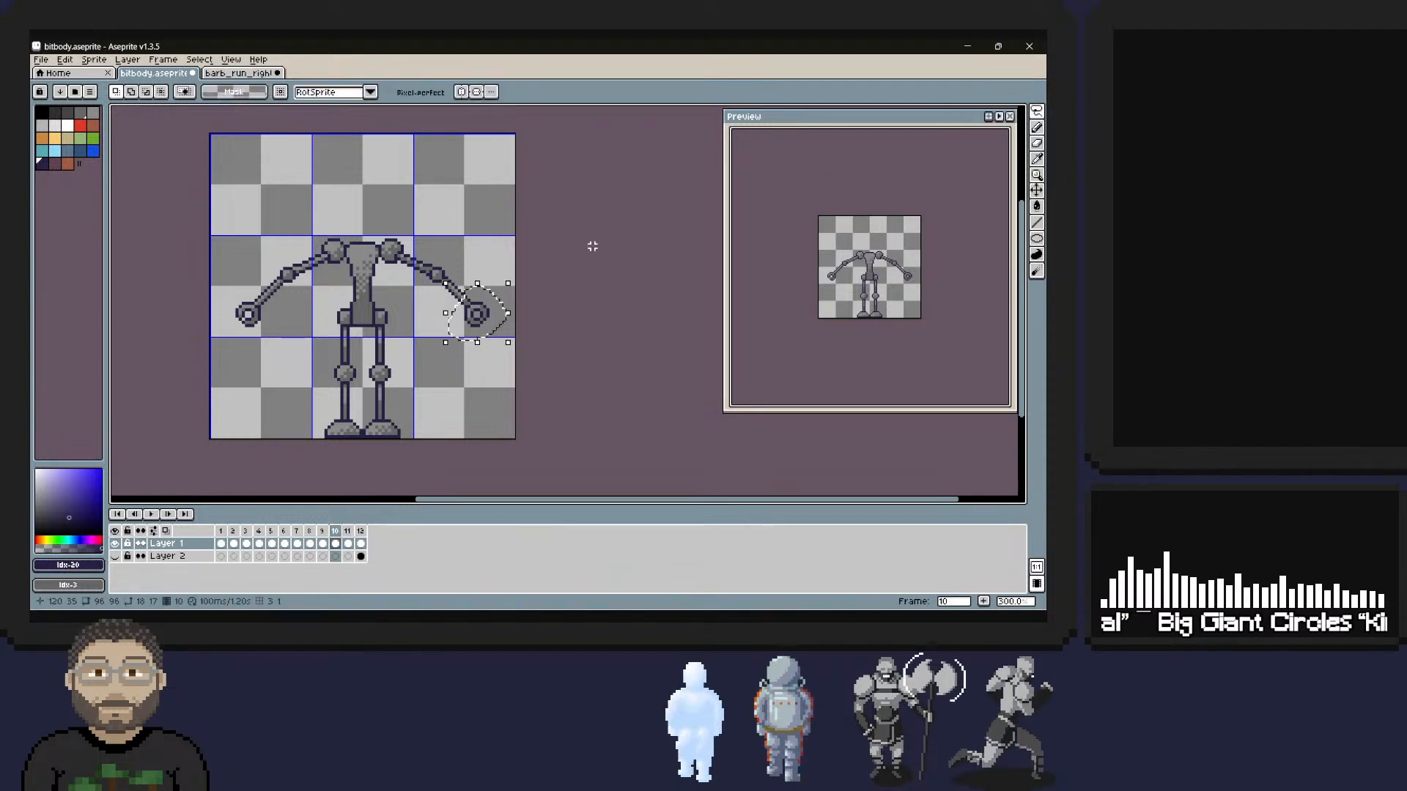
key("ctrl+c")
left_click(360, 532)
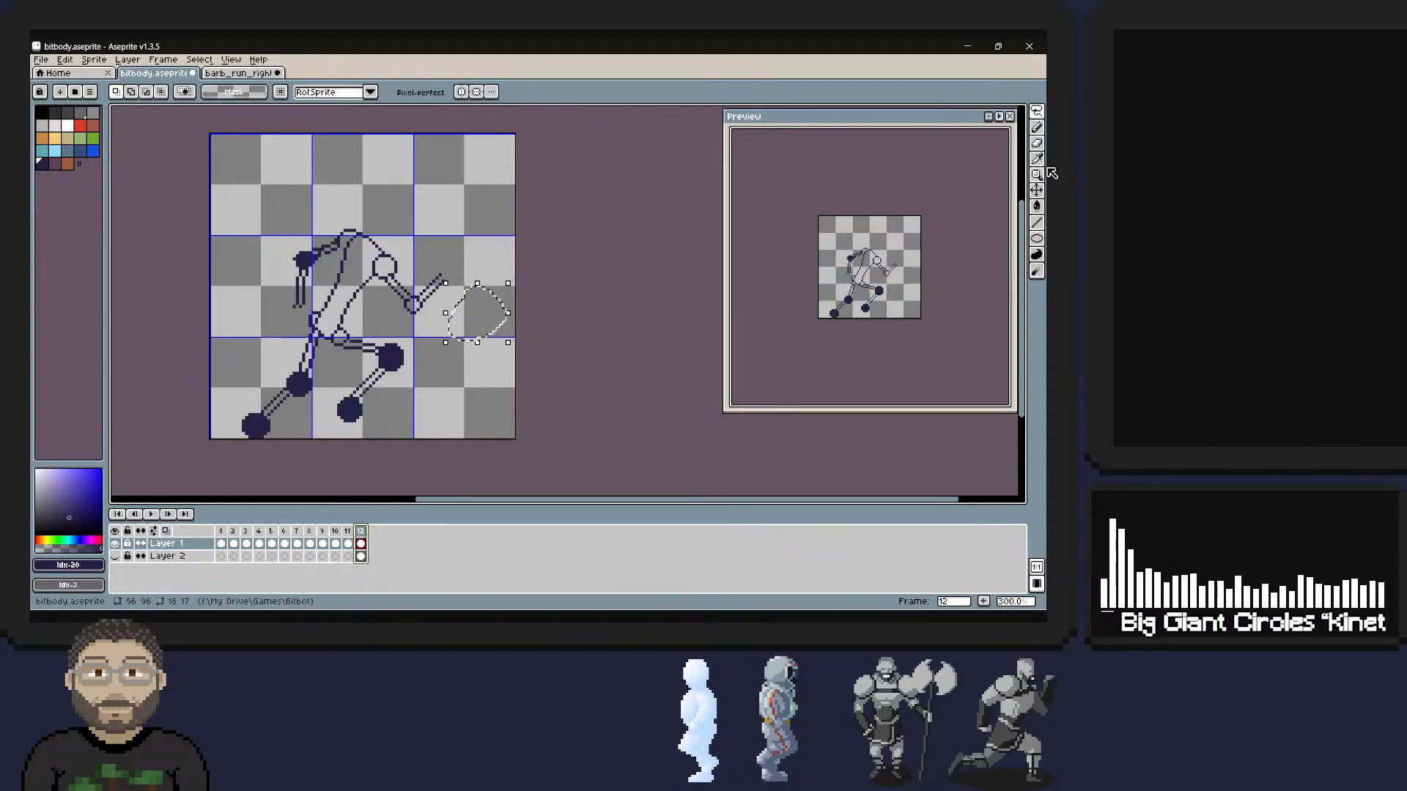
key("ctrl+v")
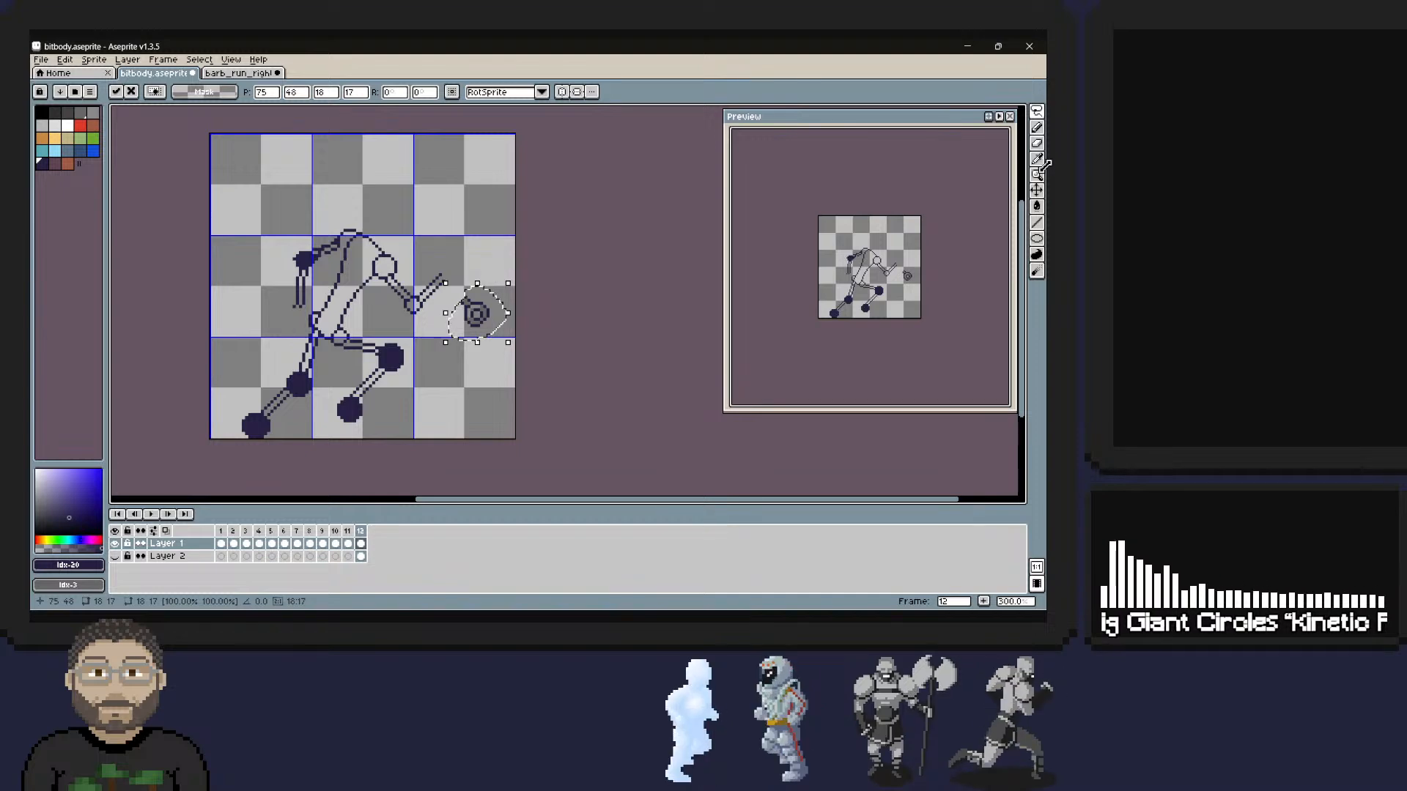
Flip the pasted ring hand vertically and place it on the end of the raised front forearm at position 68, 51.
left_click_drag(506, 341, 510, 225)
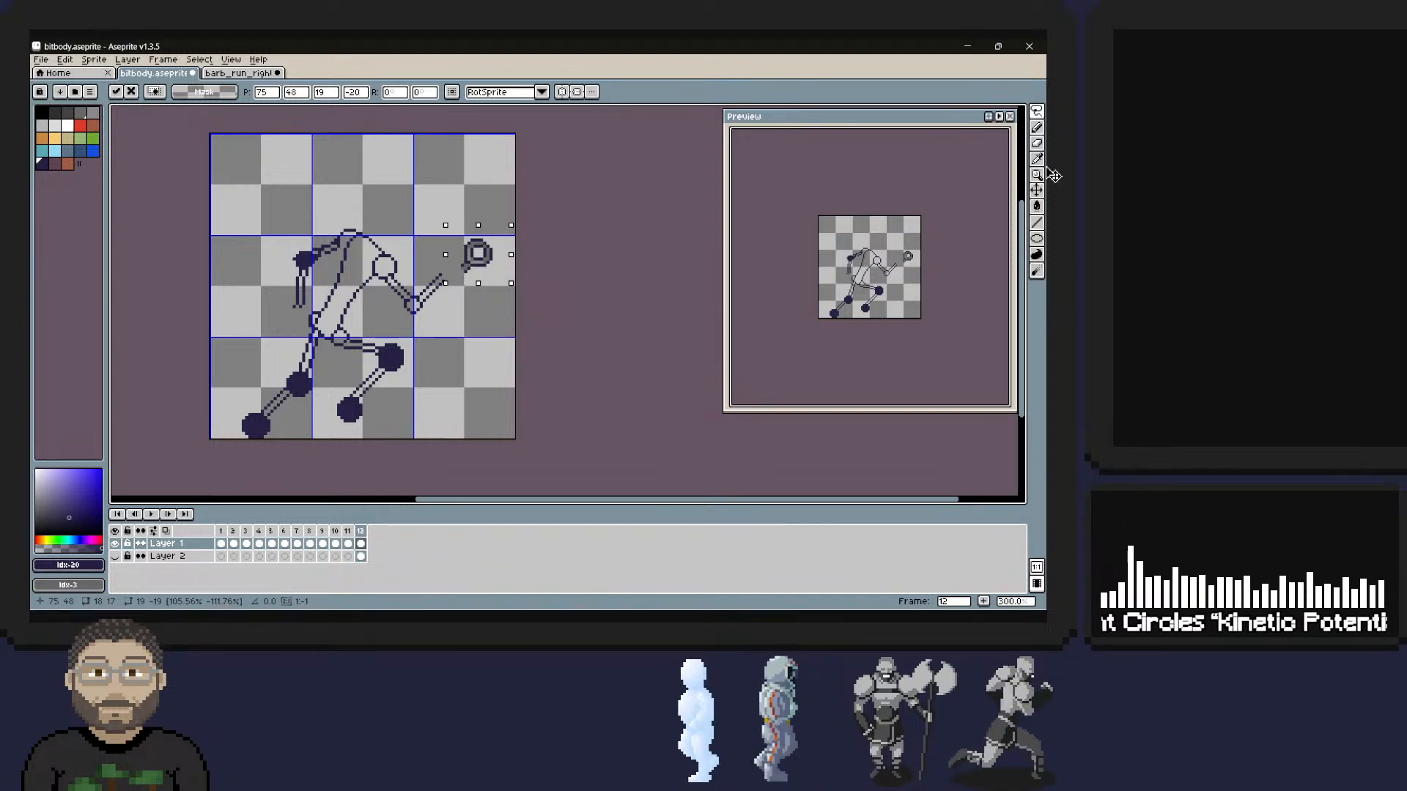
key("Left")
key("Left")
key("Left")
key("Left")
key("Left")
key("Left")
key("Left")
key("Down")
key("Down")
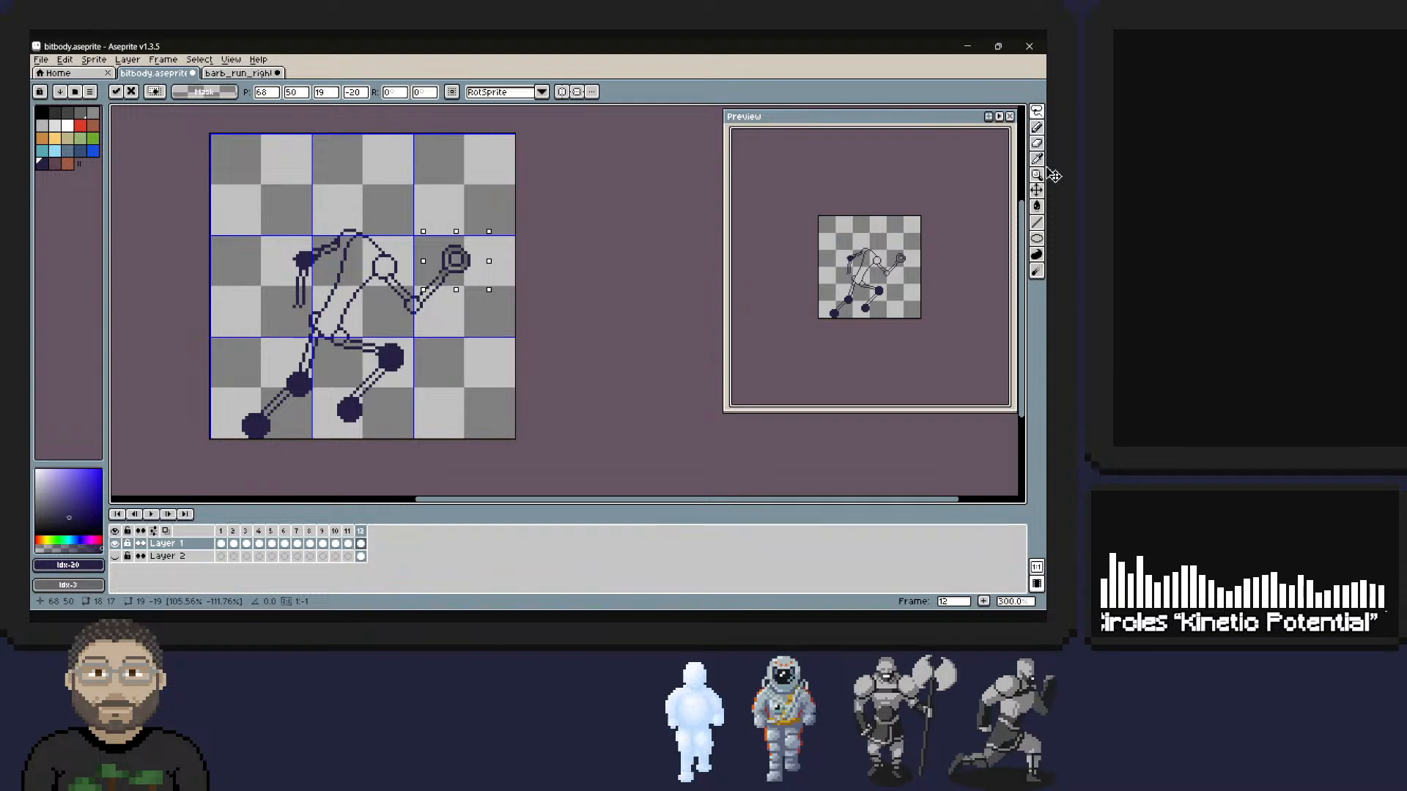
key("Down")
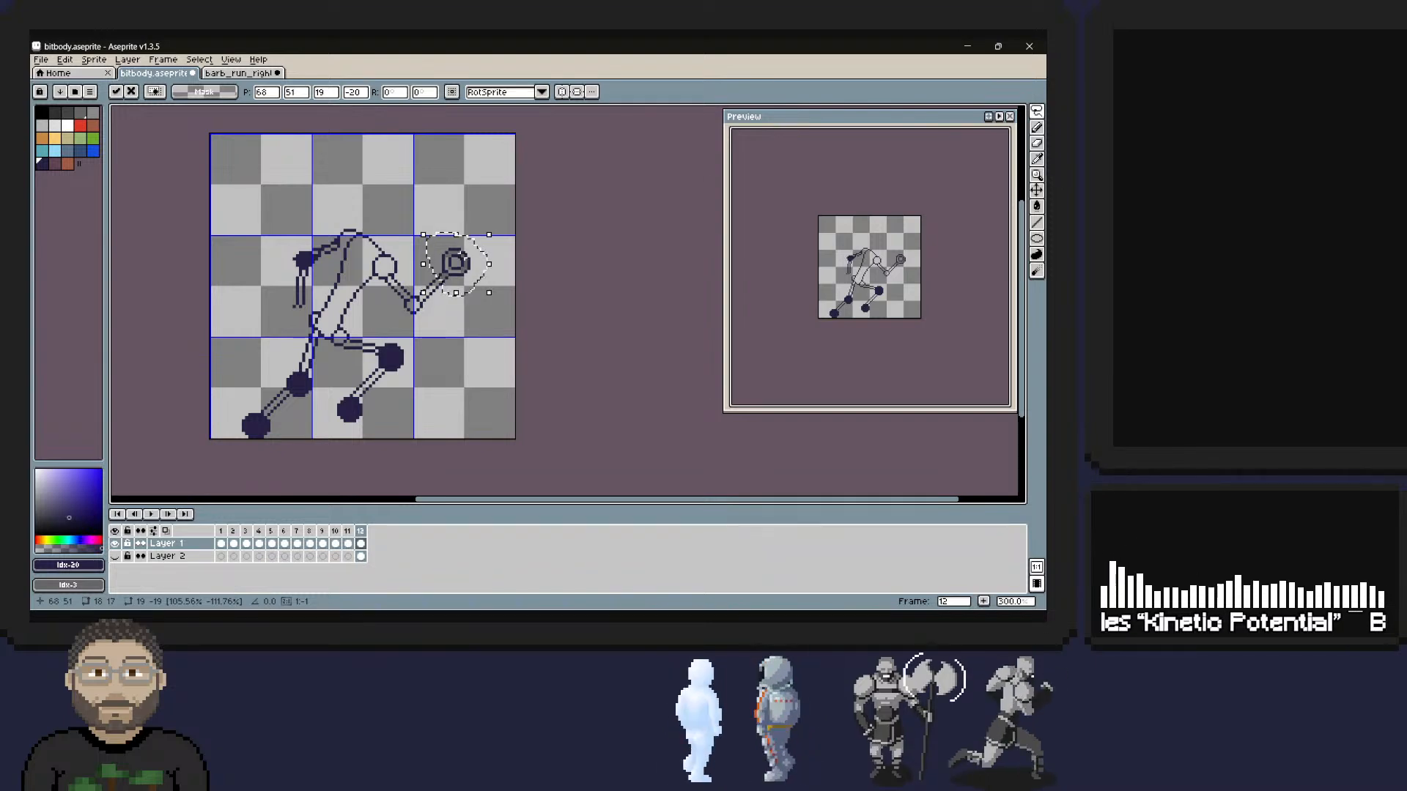
Copy the claw hand from frame 11 into frame 12 and position it at the end of the rear forearm.
key("comma")
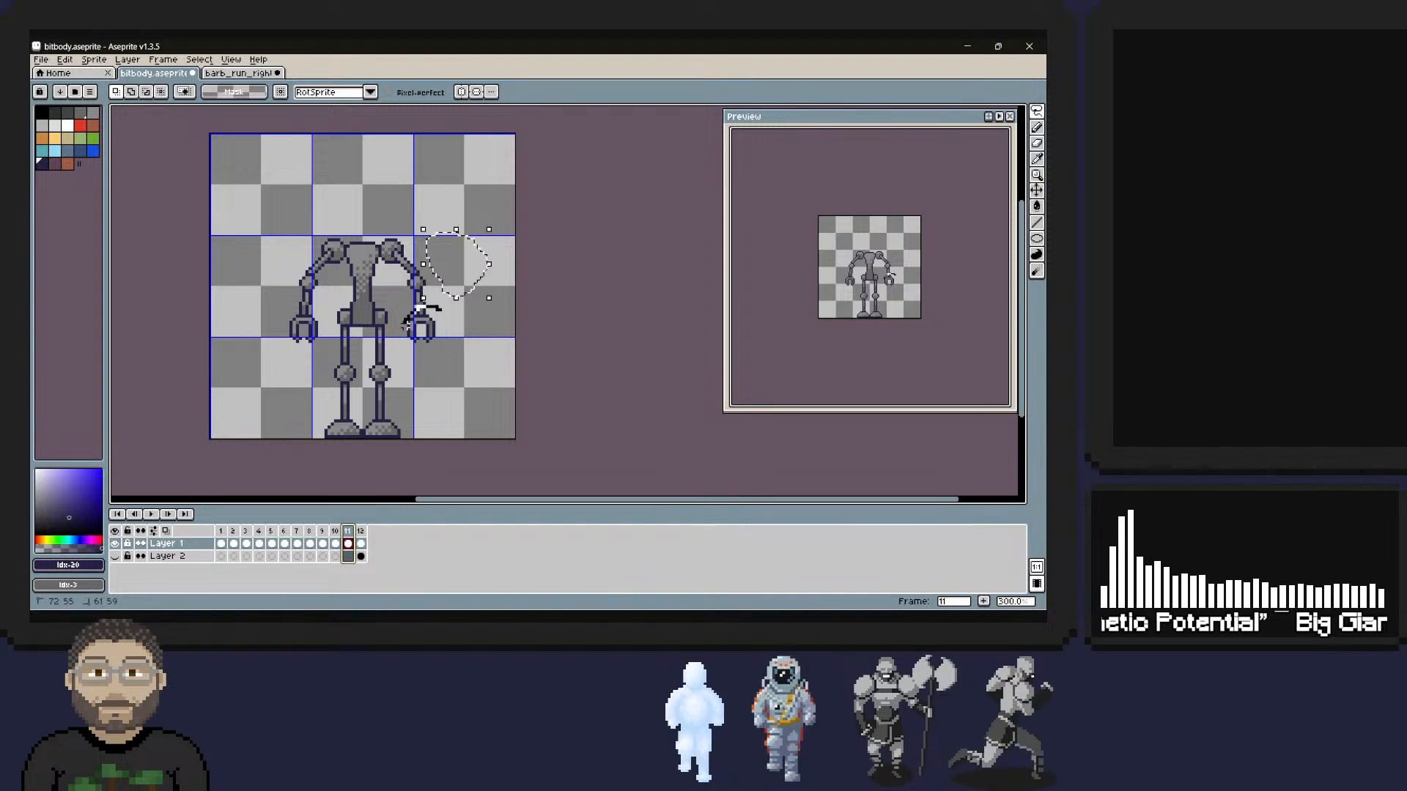
left_click_drag(409, 323, 411, 316)
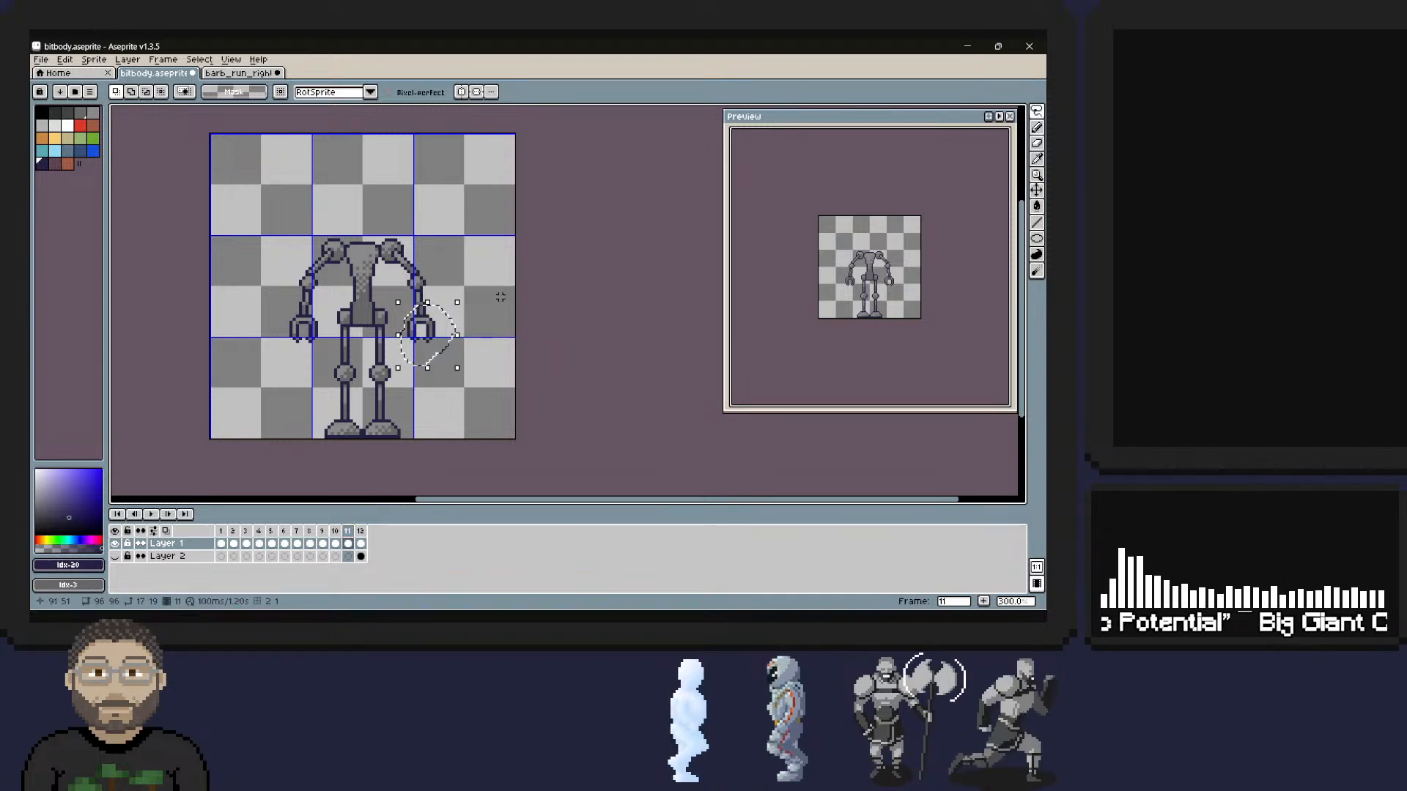
key("period")
key("ctrl+v")
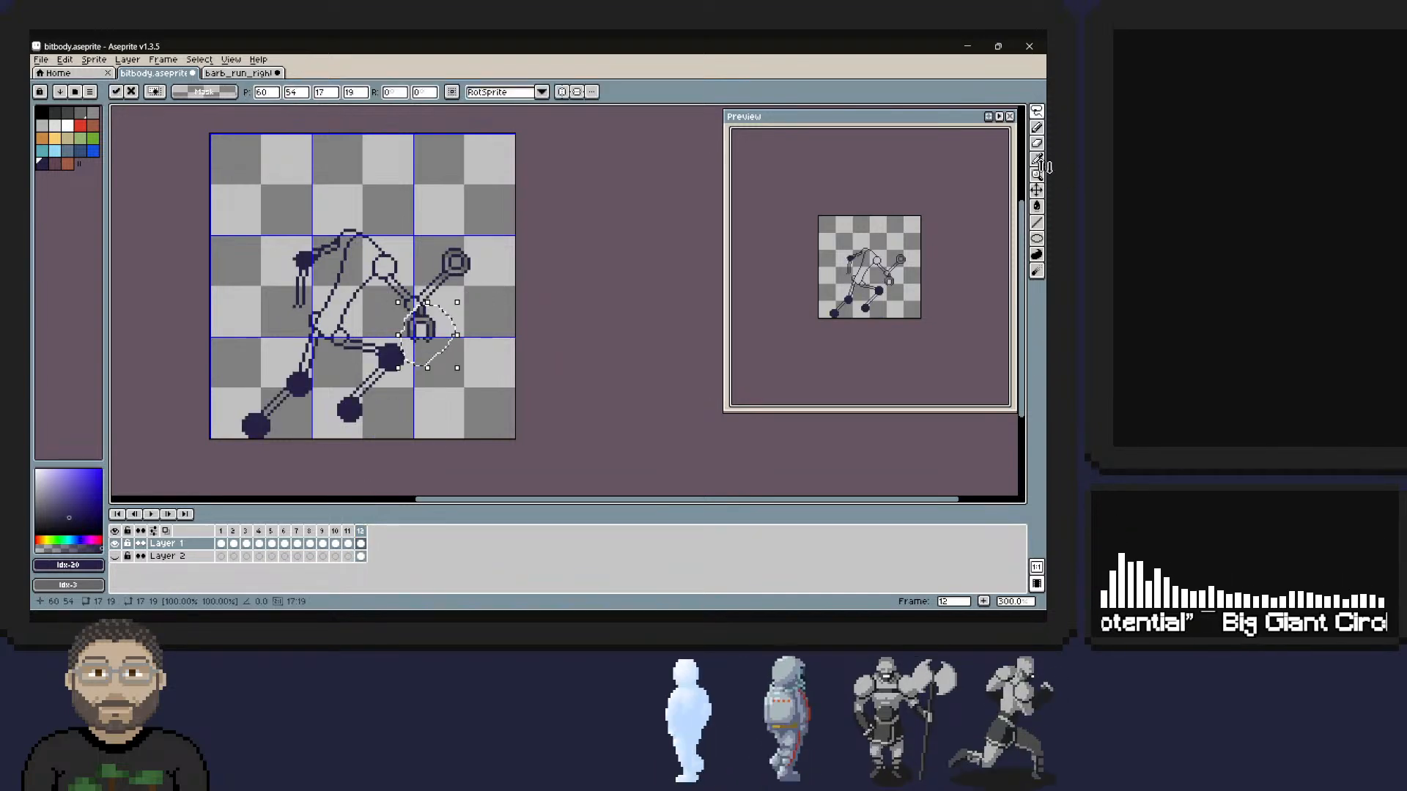
left_click_drag(423, 330, 299, 323)
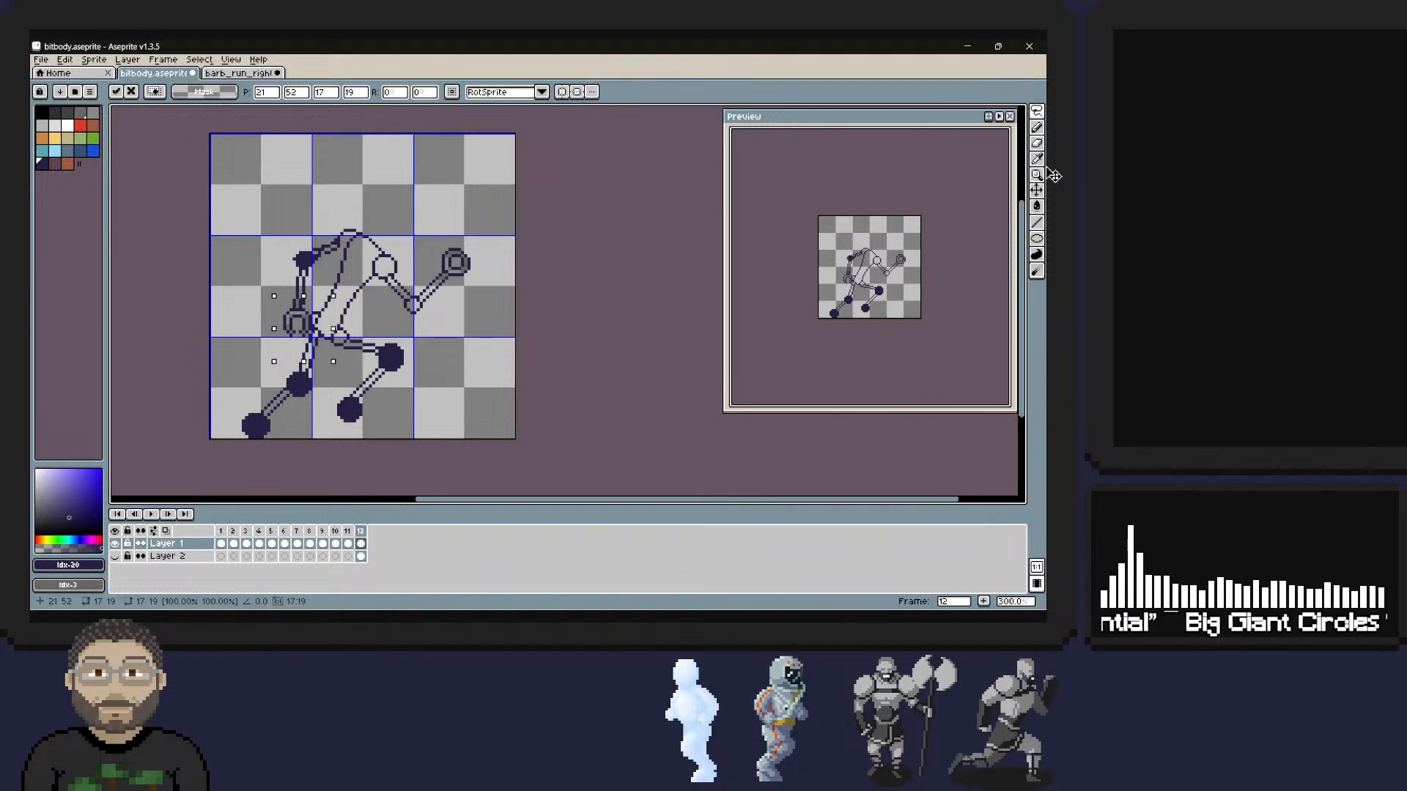
key("Right")
key("Down")
key("Left")
key("Up")
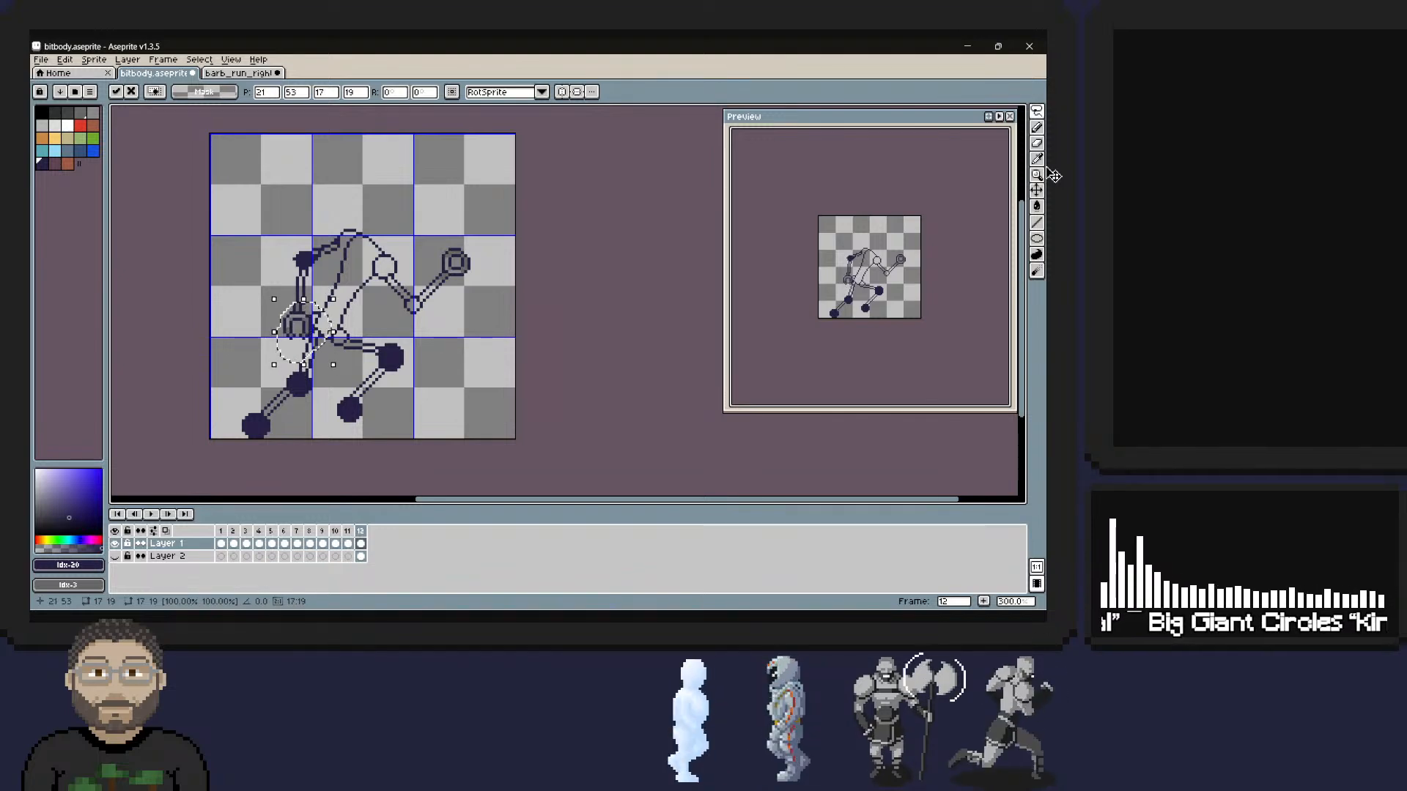
key("Return")
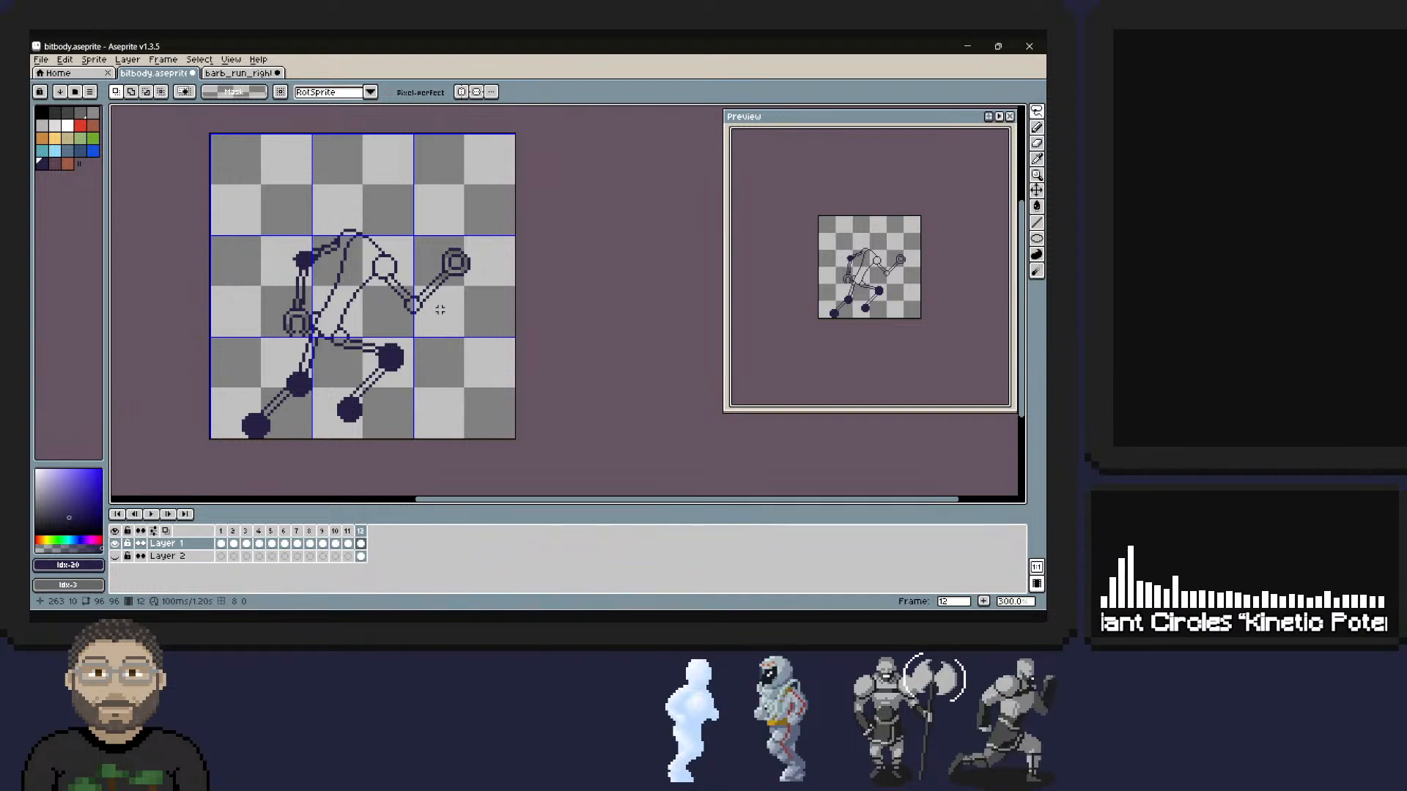
Fill the front shoulder joint and the torso with mid grey.
left_click(93, 113)
left_click_drag(380, 263, 389, 269)
key("Delete")
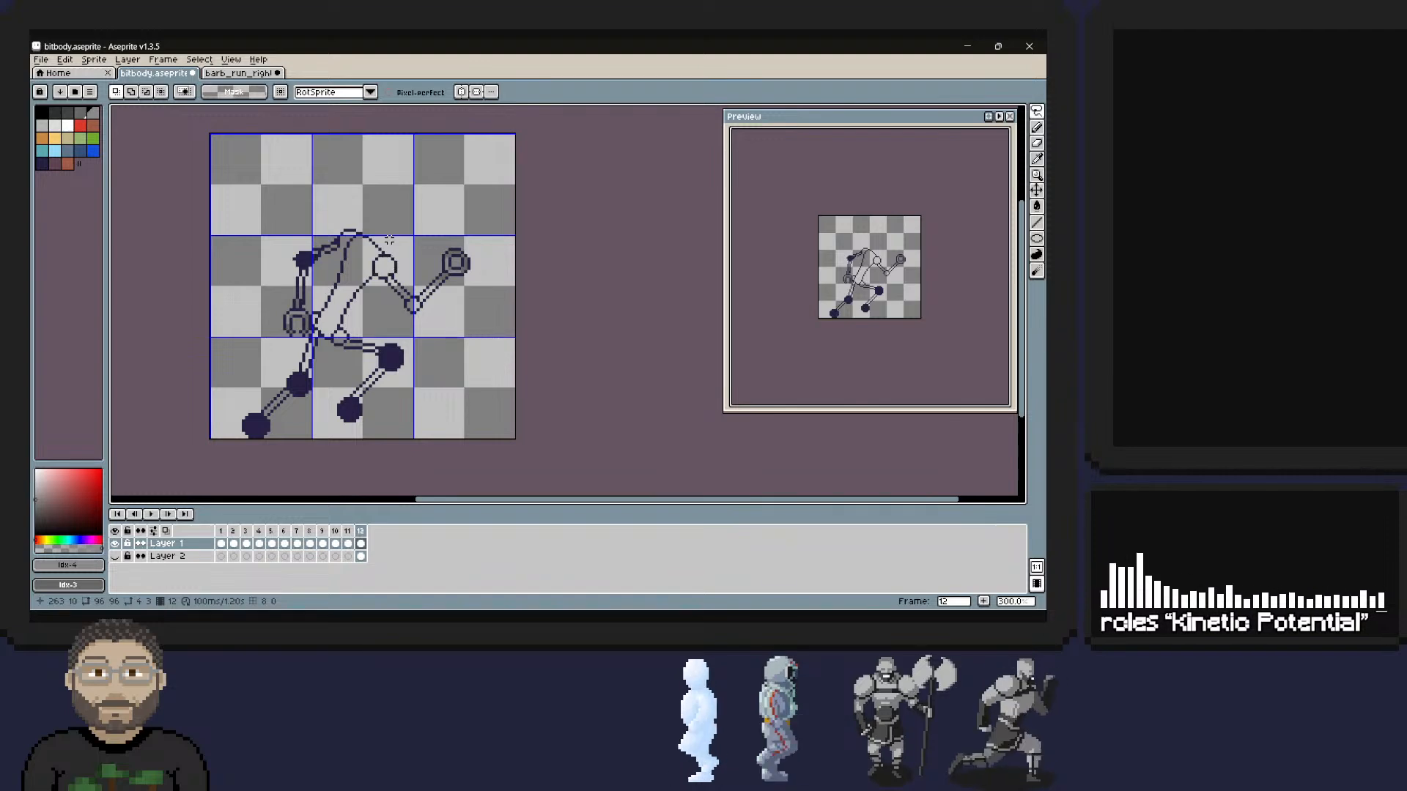
left_click(1035, 126)
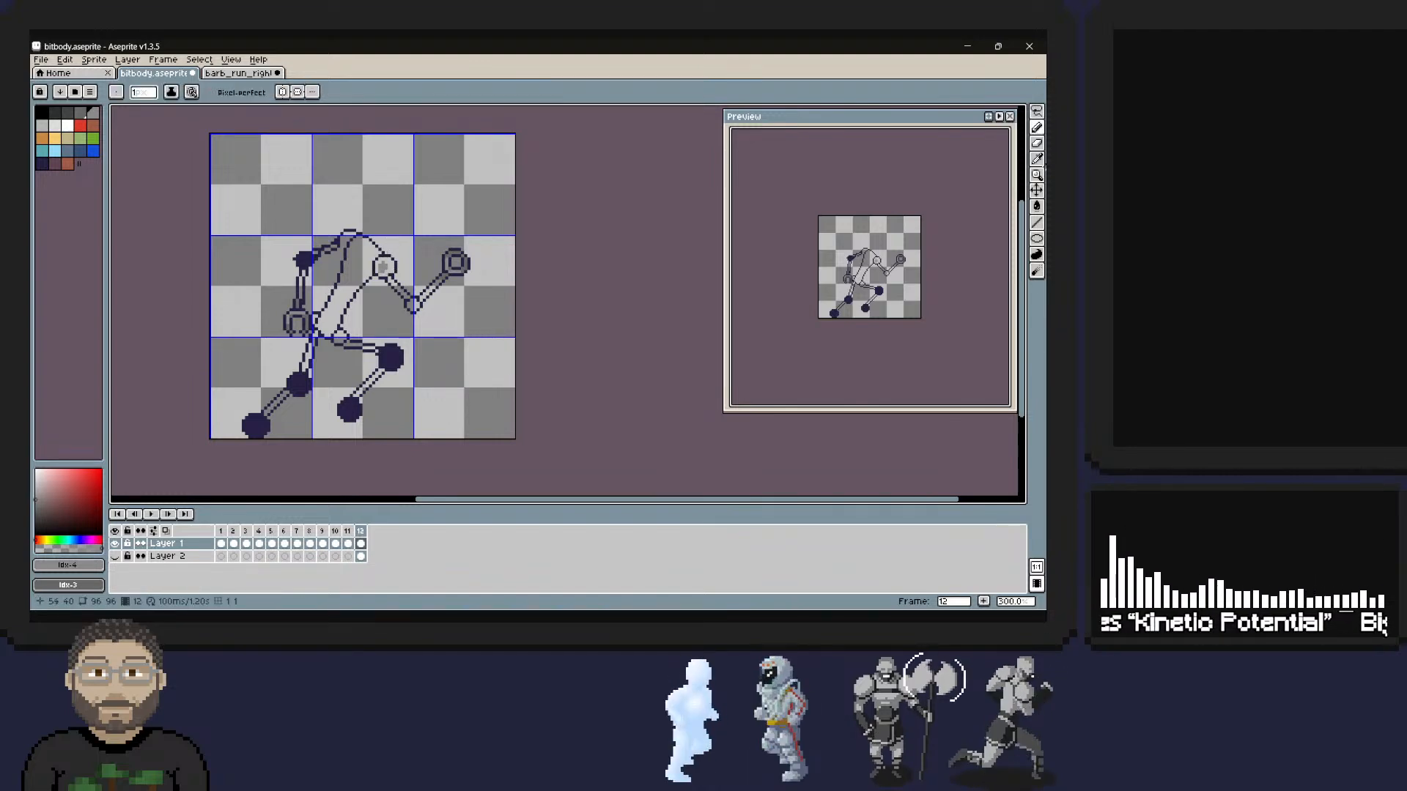
left_click(1036, 206)
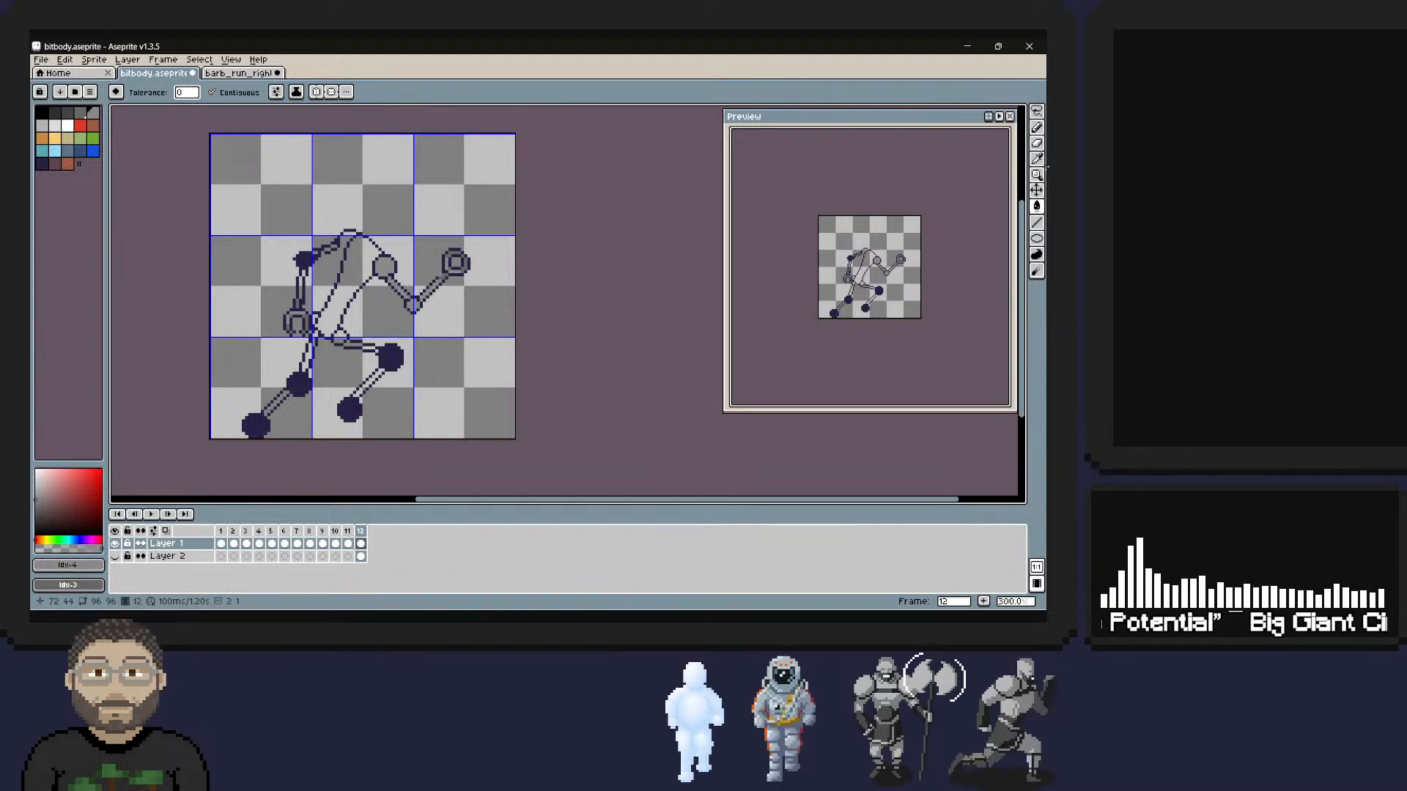
left_click(346, 282)
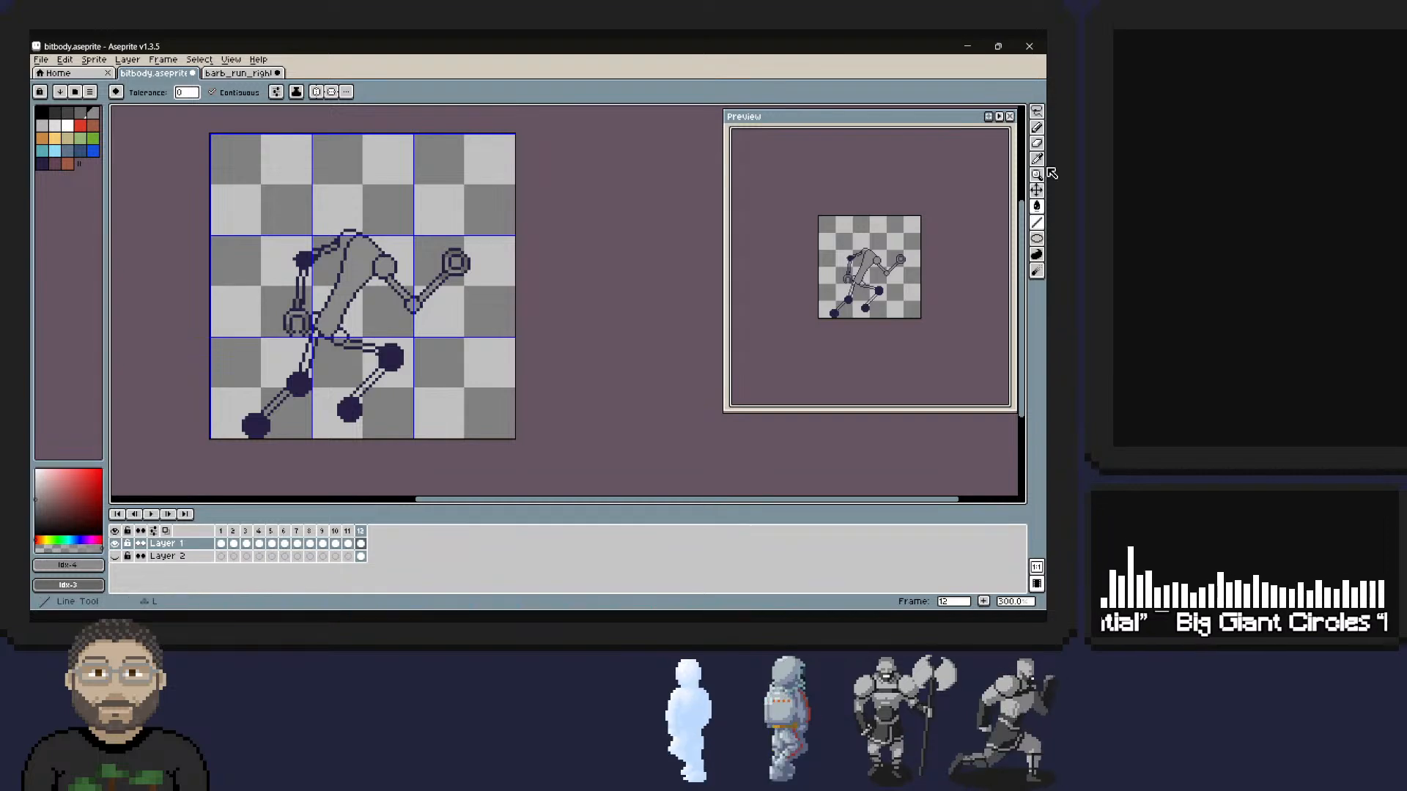
Clean up the rear upper arm's dark outline and its junction with the elbow dot, and colour the inside grey.
key("b")
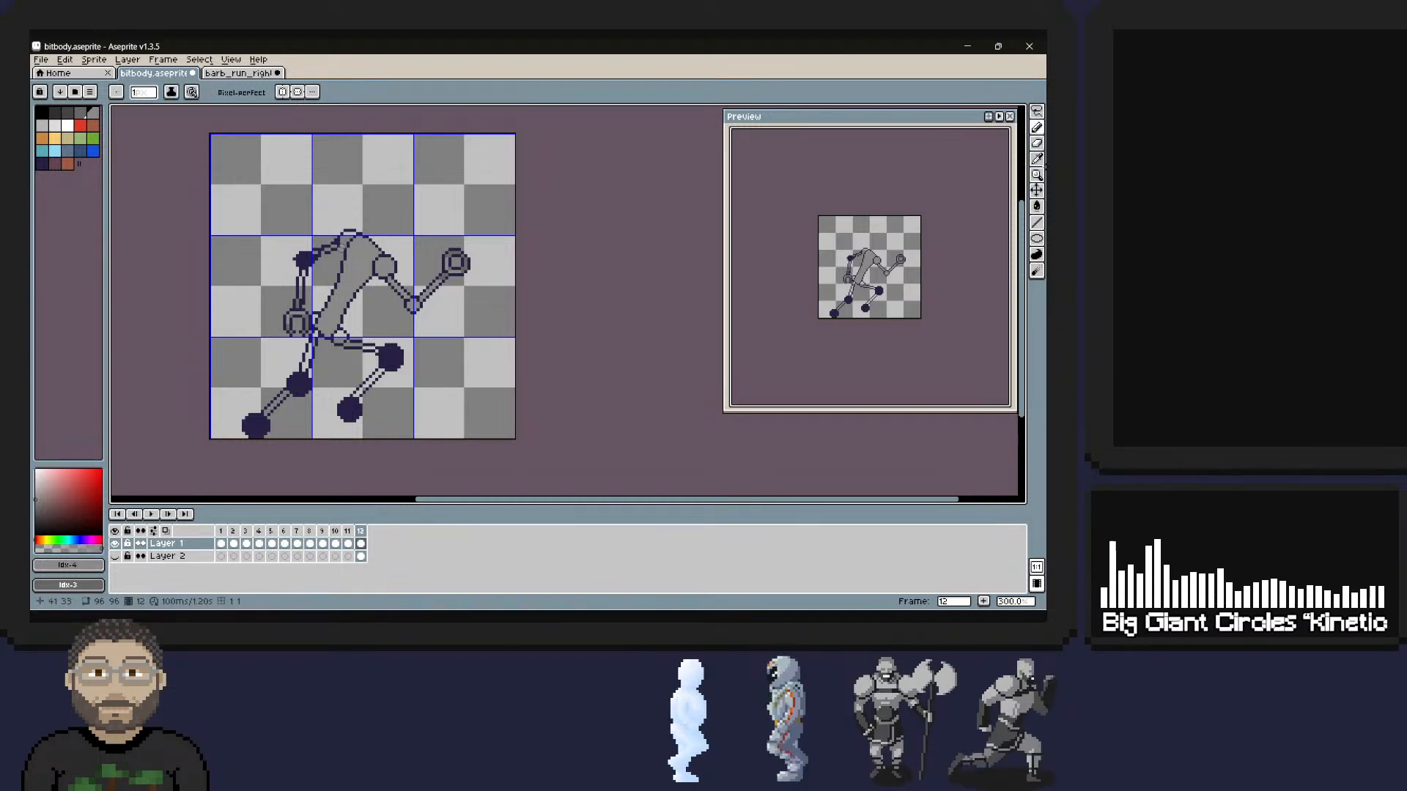
key("ctrl+z")
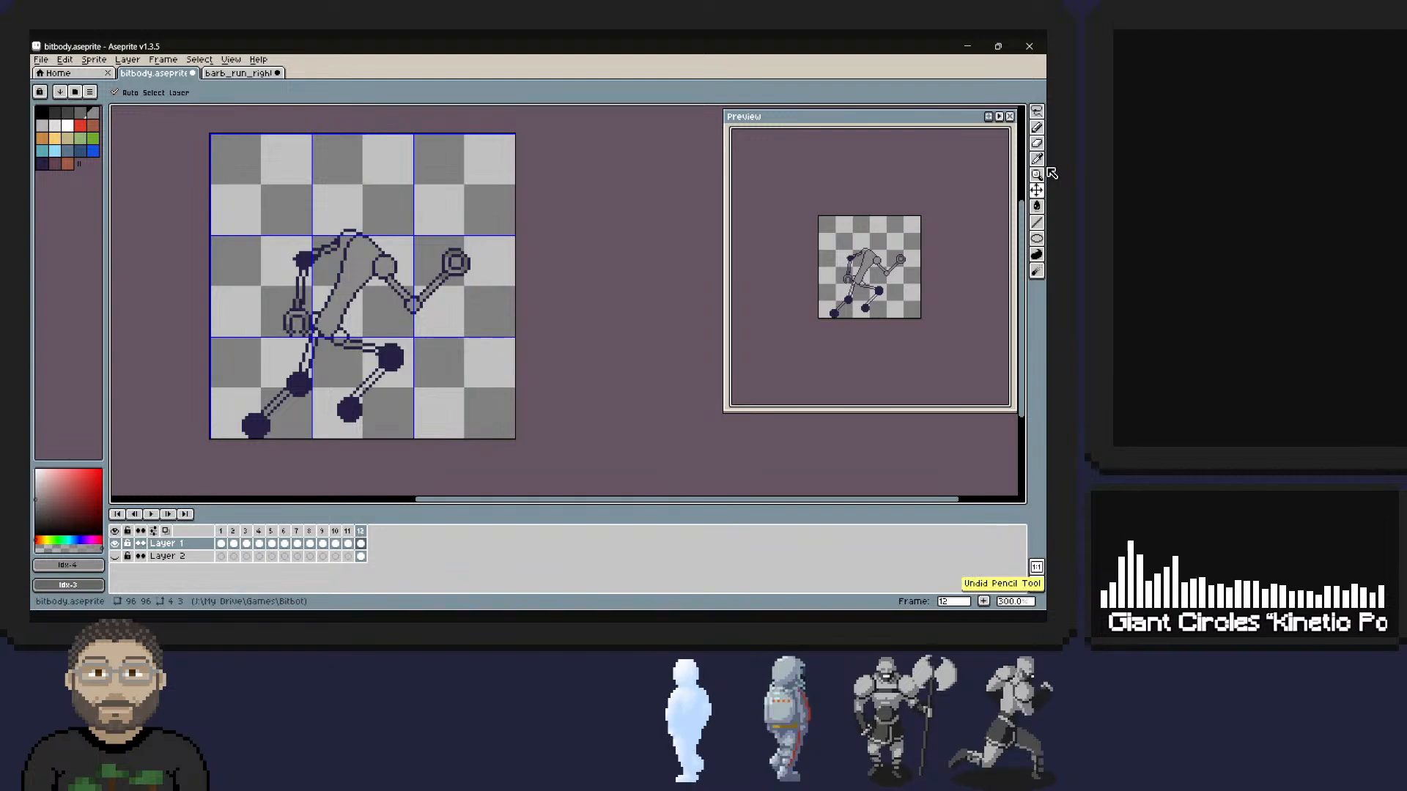
key("alt")
left_click(344, 253, "alt")
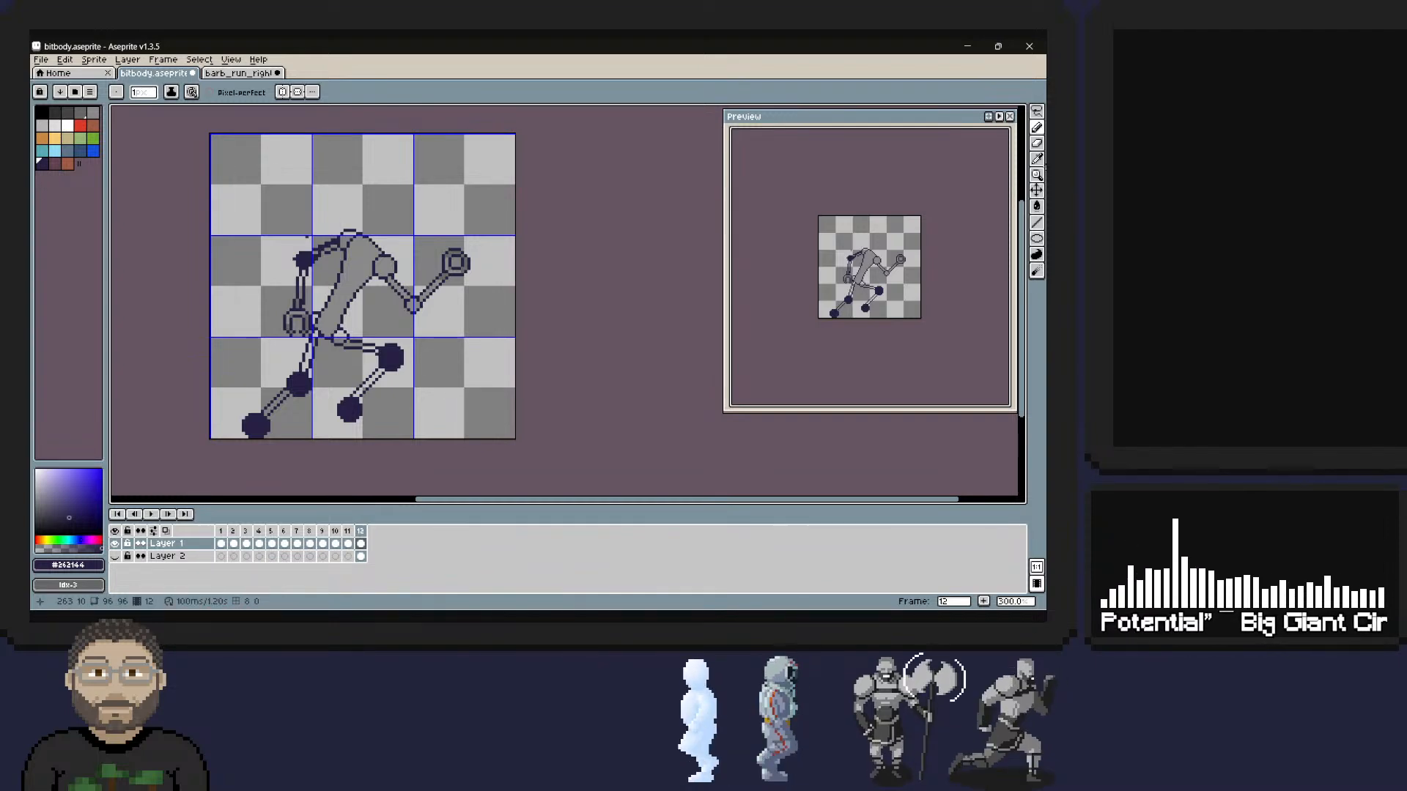
left_click(329, 252, "alt")
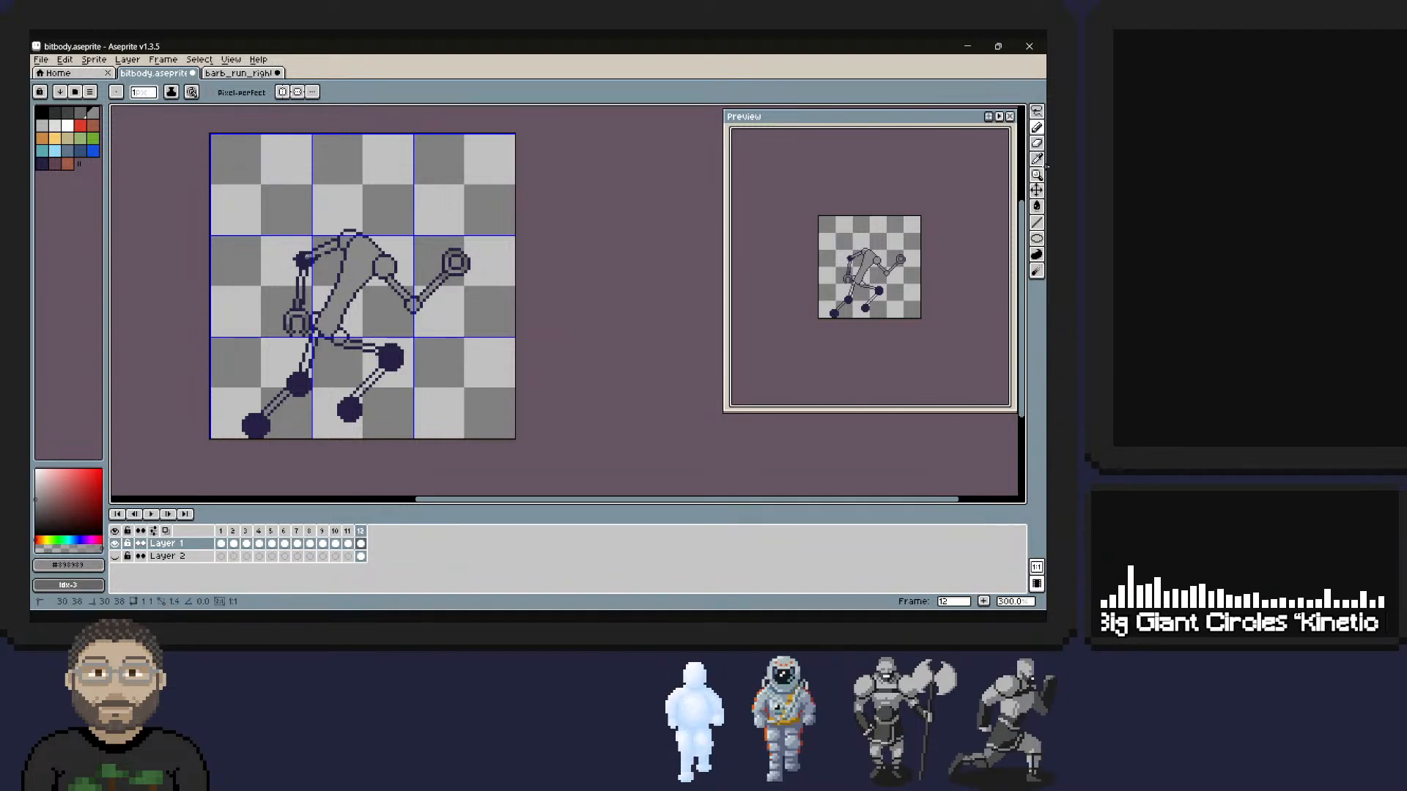
left_click(312, 261, "alt")
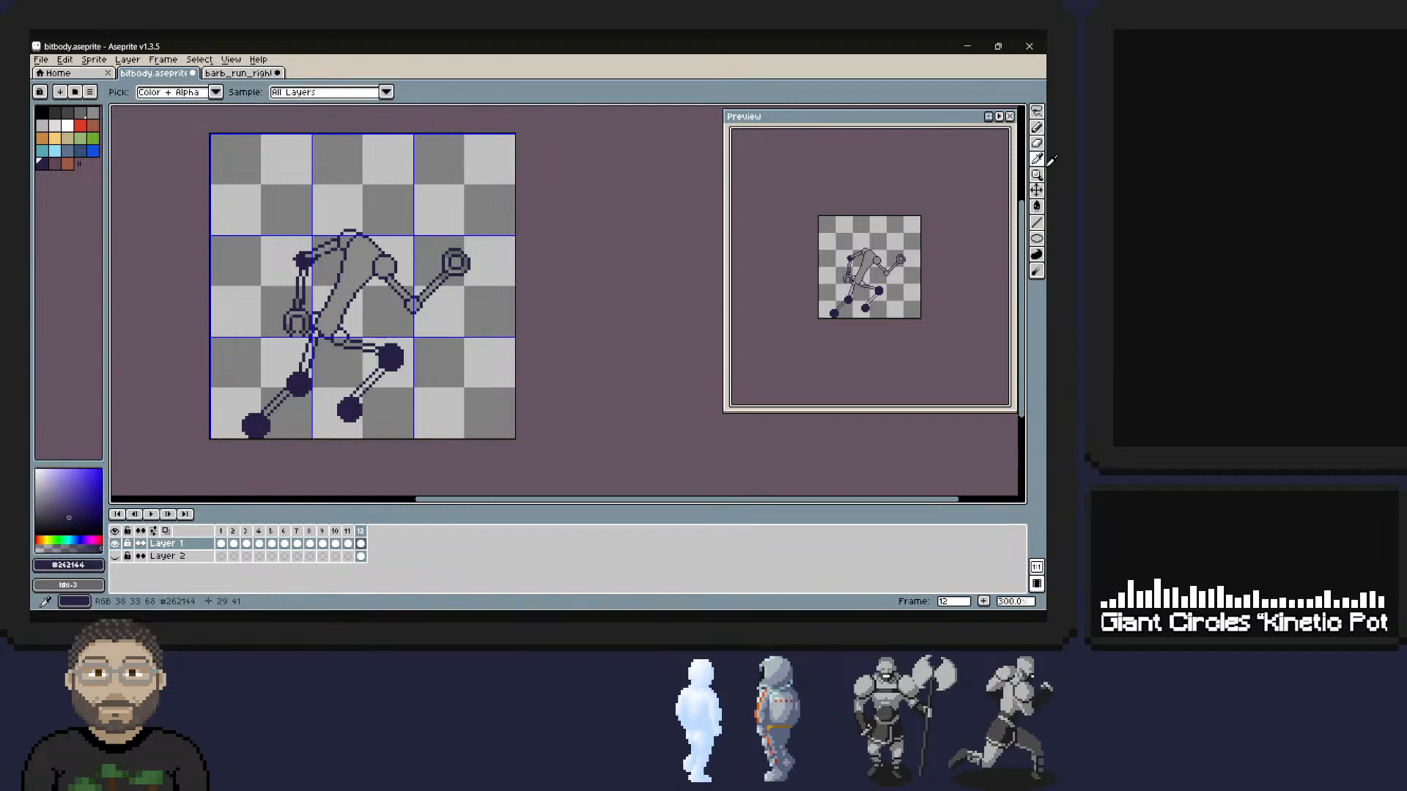
left_click(313, 262)
left_click(339, 246, "shift")
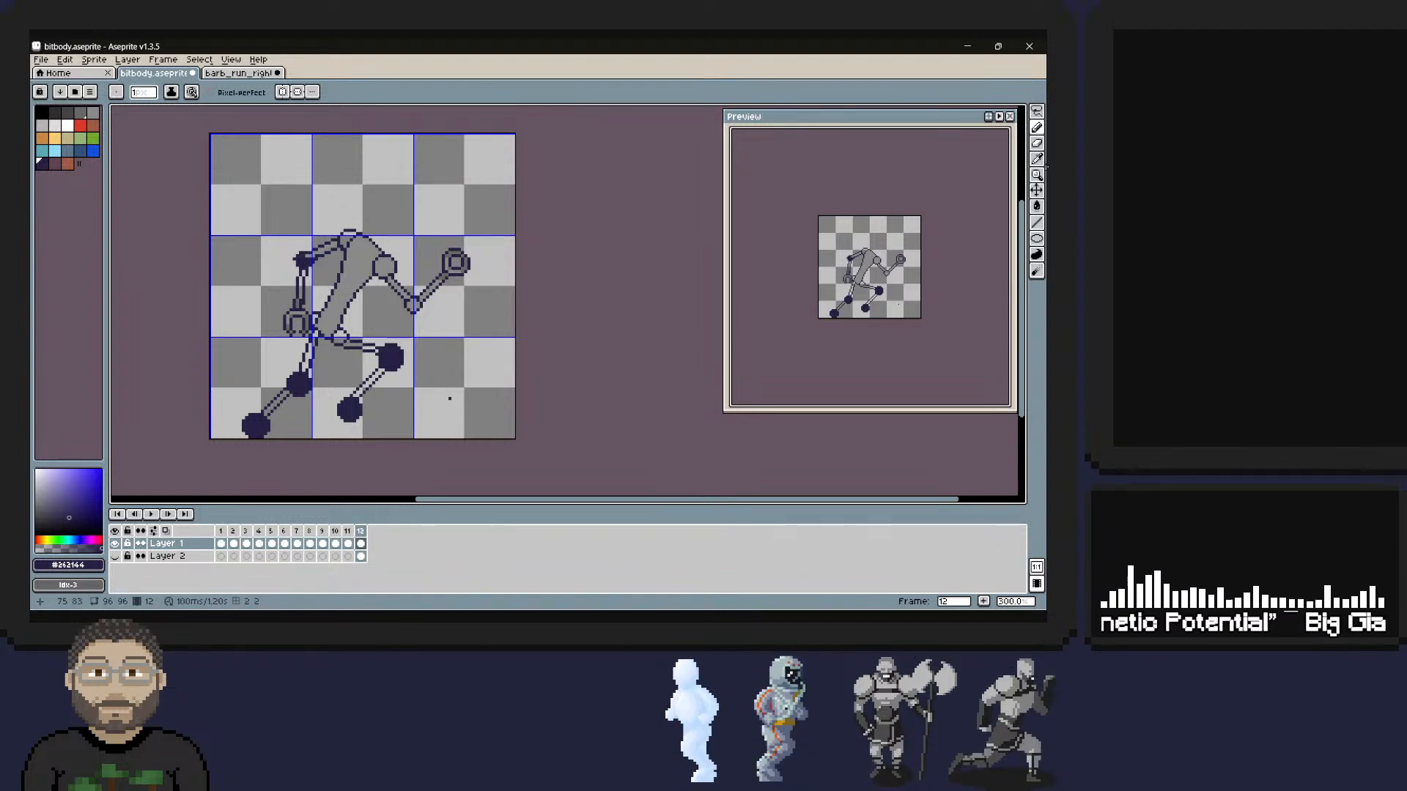
Touch up the rear shoulder where it meets the upper arm using the sampled grey #898989.
left_click(1036, 158)
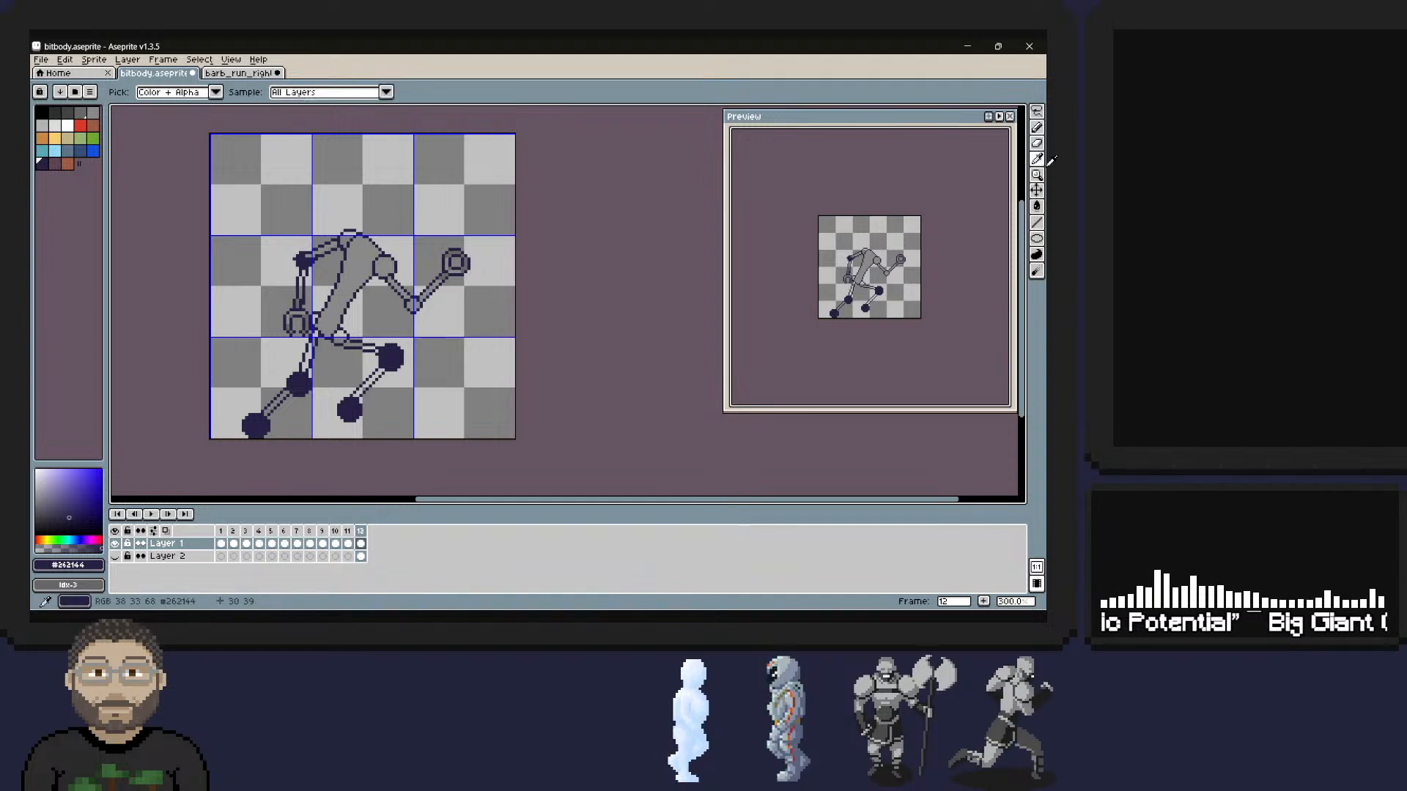
left_click(326, 250, "alt")
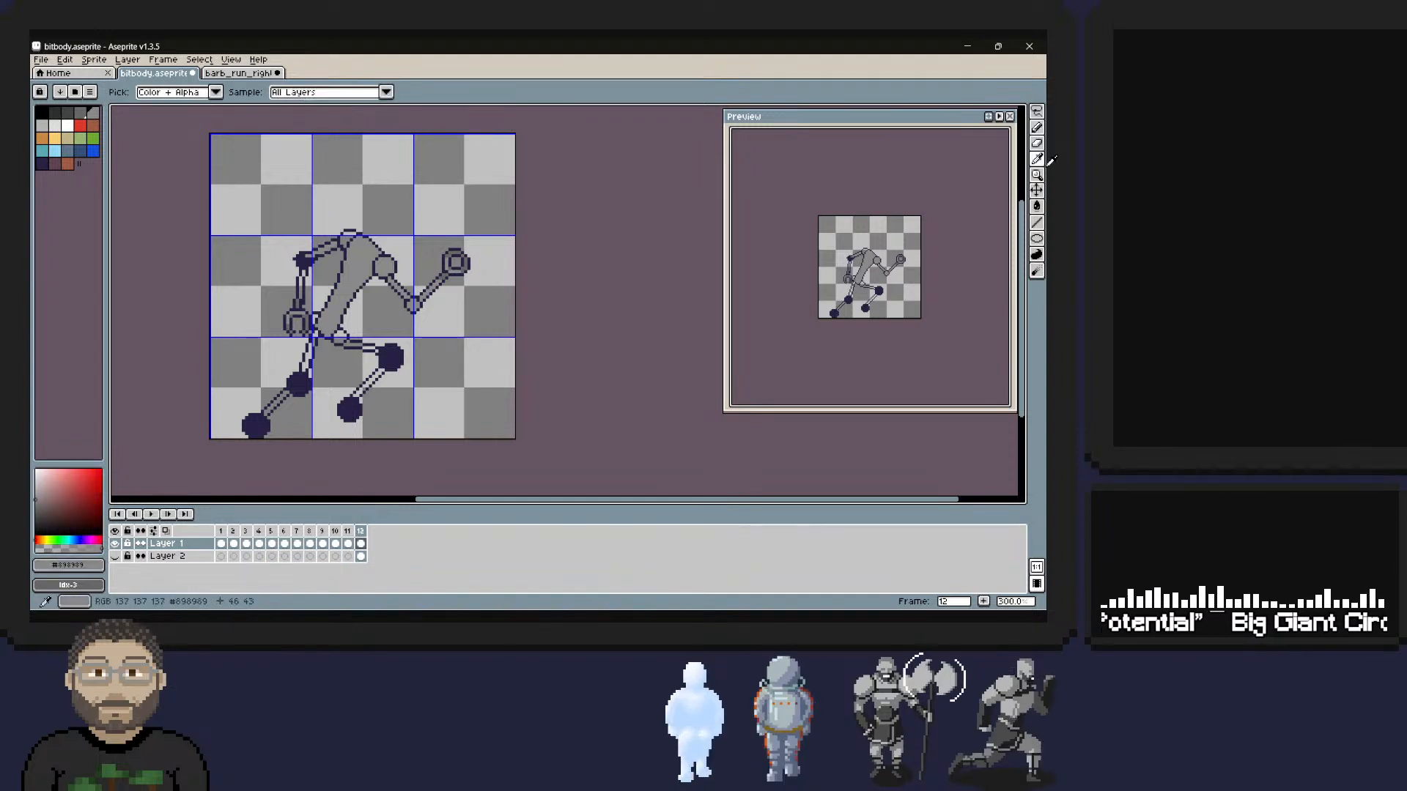
left_click_drag(345, 240, 345, 243)
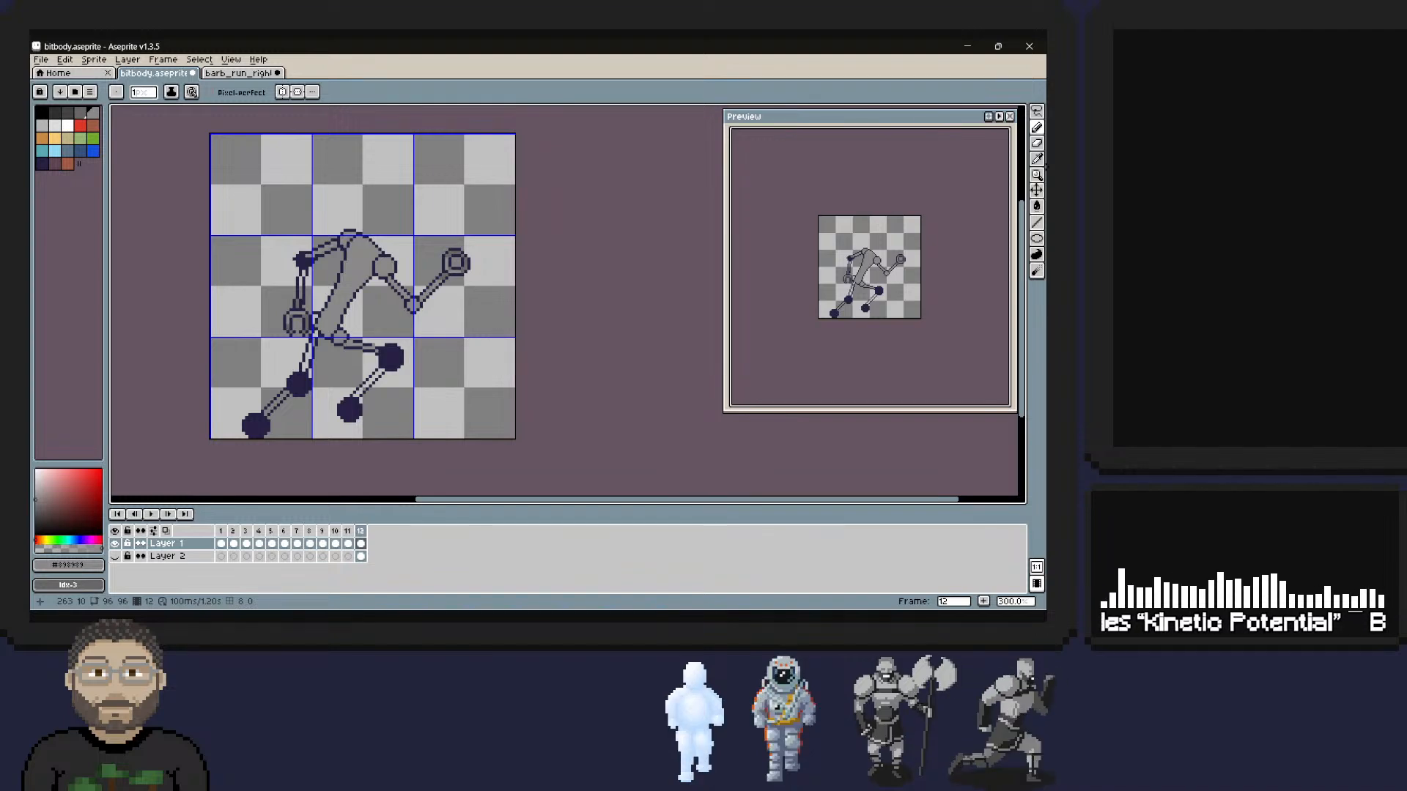
left_click(374, 315, "alt")
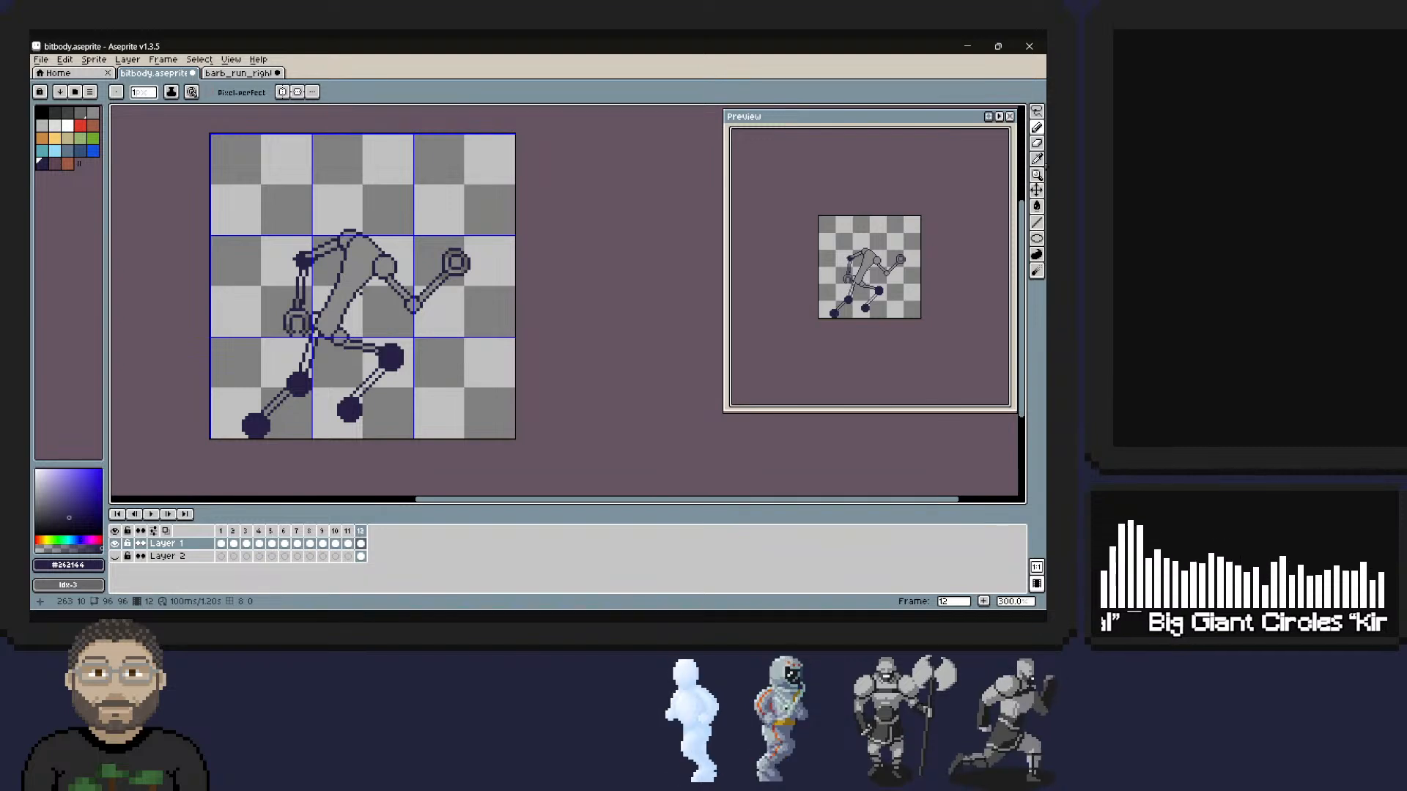
Show the reference runner on Layer 2 to compare the pose, and hide it again.
left_click(115, 556)
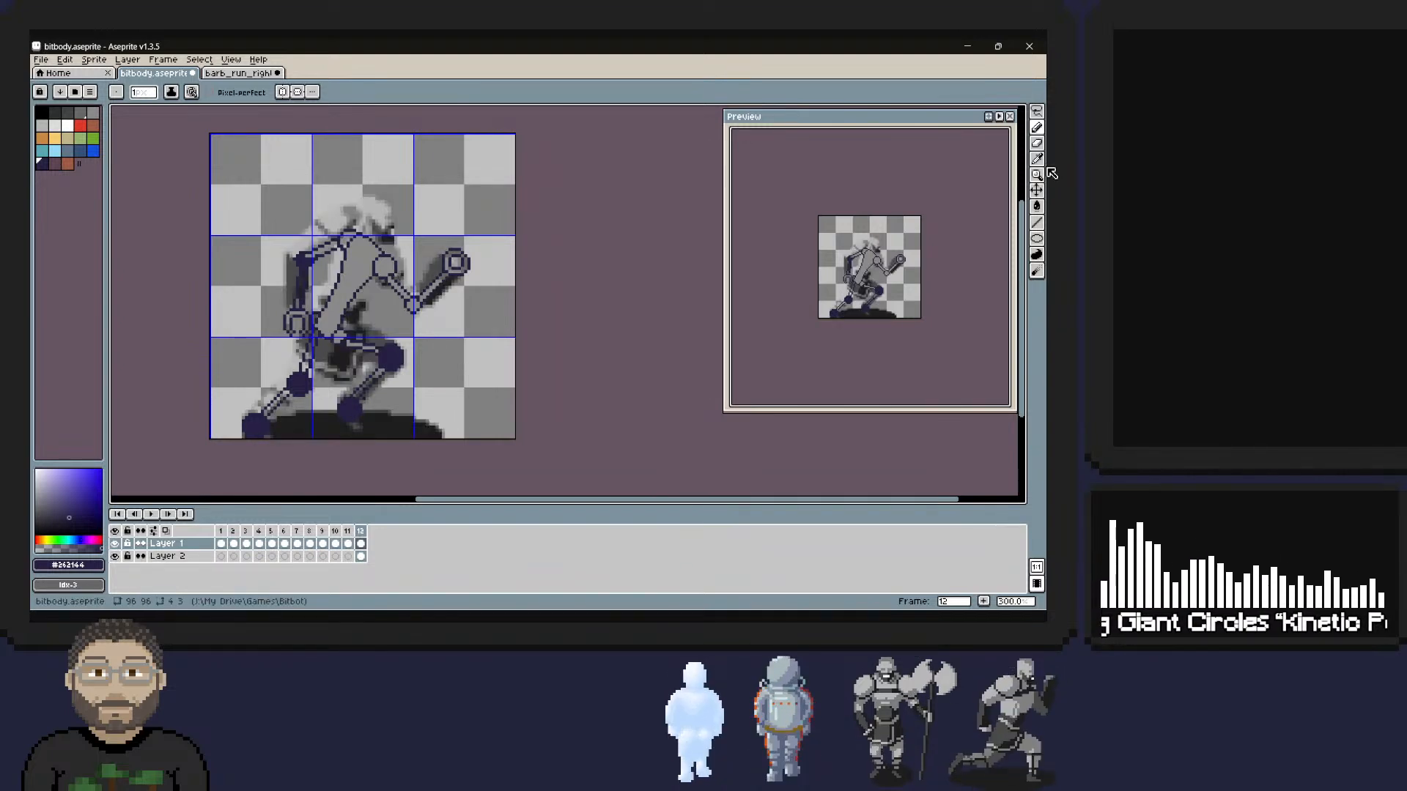
left_click(115, 556)
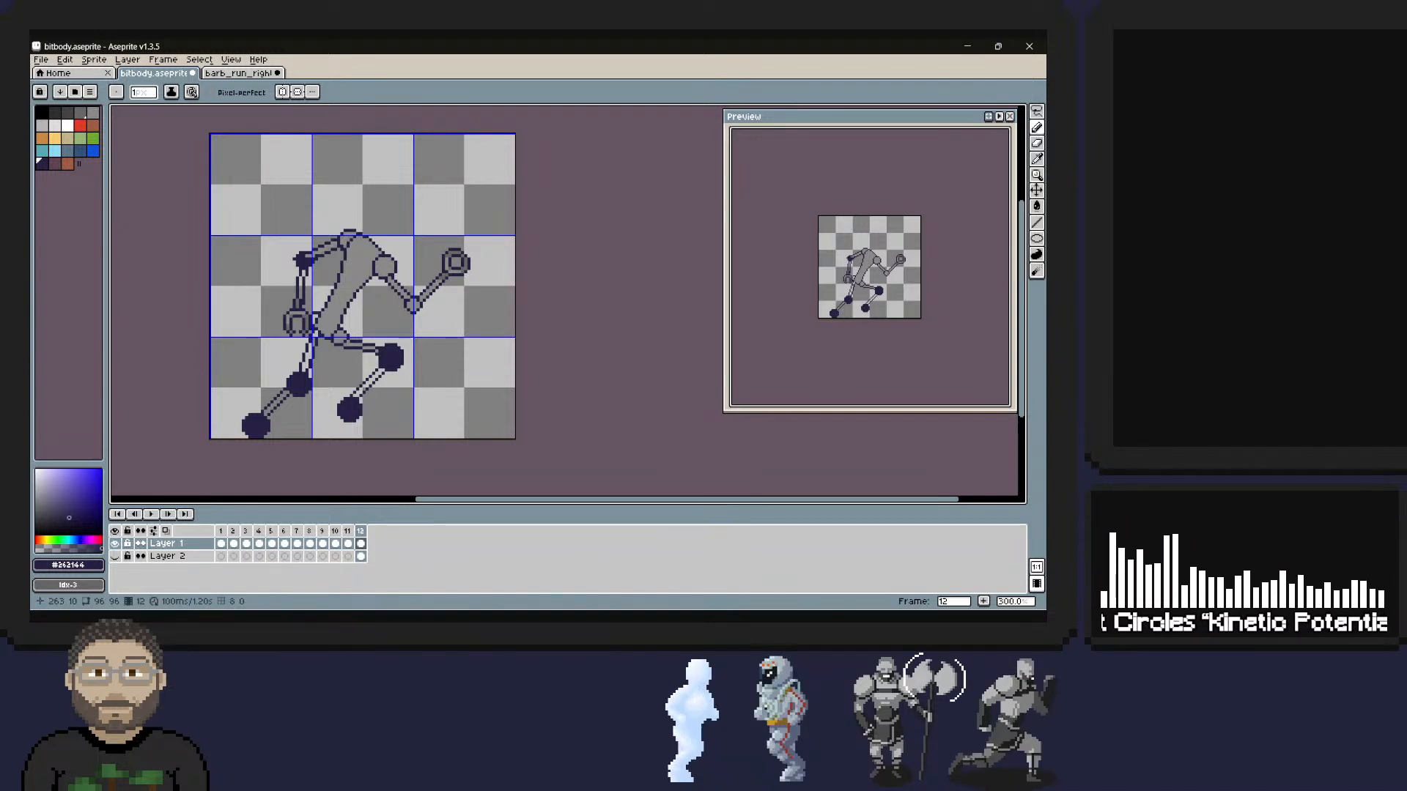
left_click(1036, 189)
key("b")
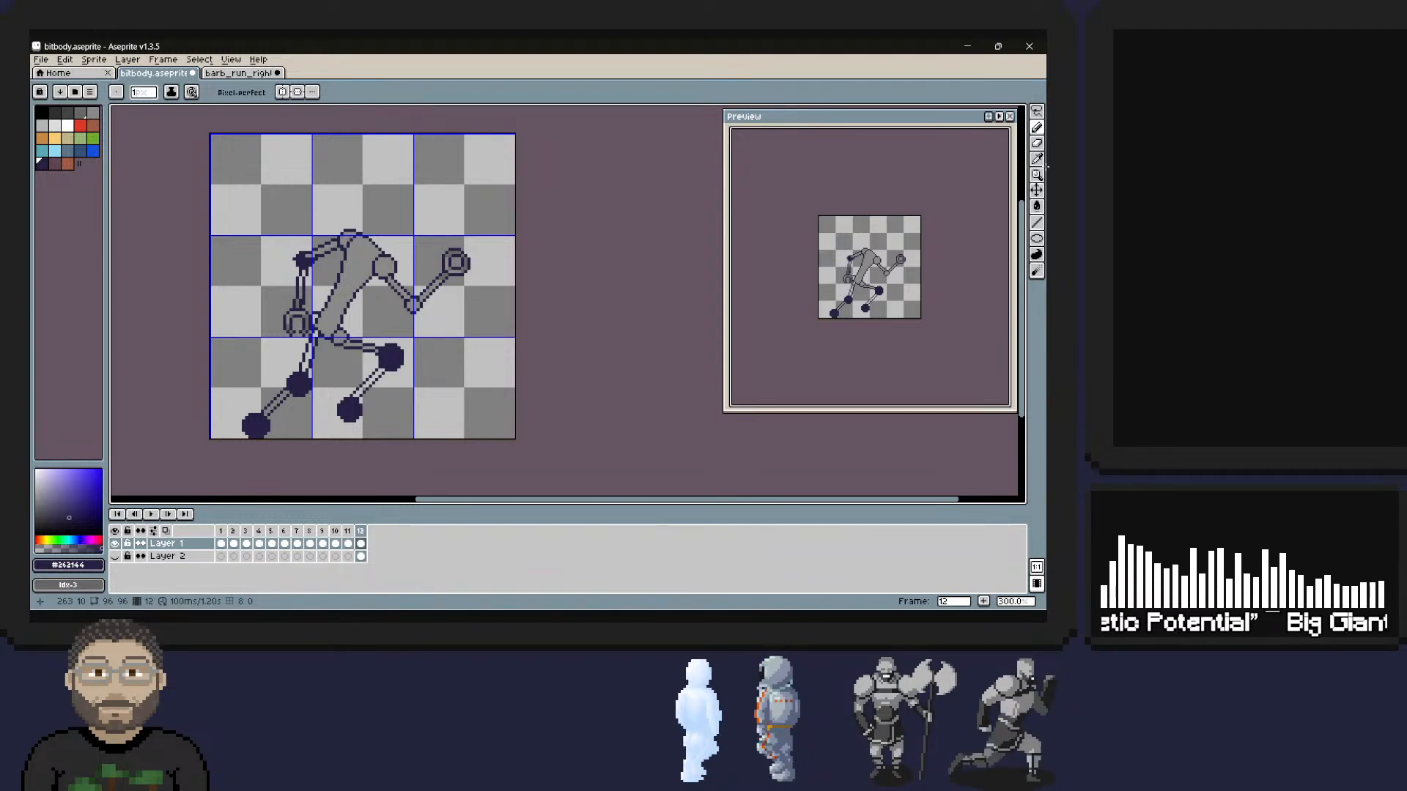
Turn the rear elbow dot into a rounded joint with a dark outline and a grey interior.
key("z")
left_click(304, 260)
left_click(304, 260)
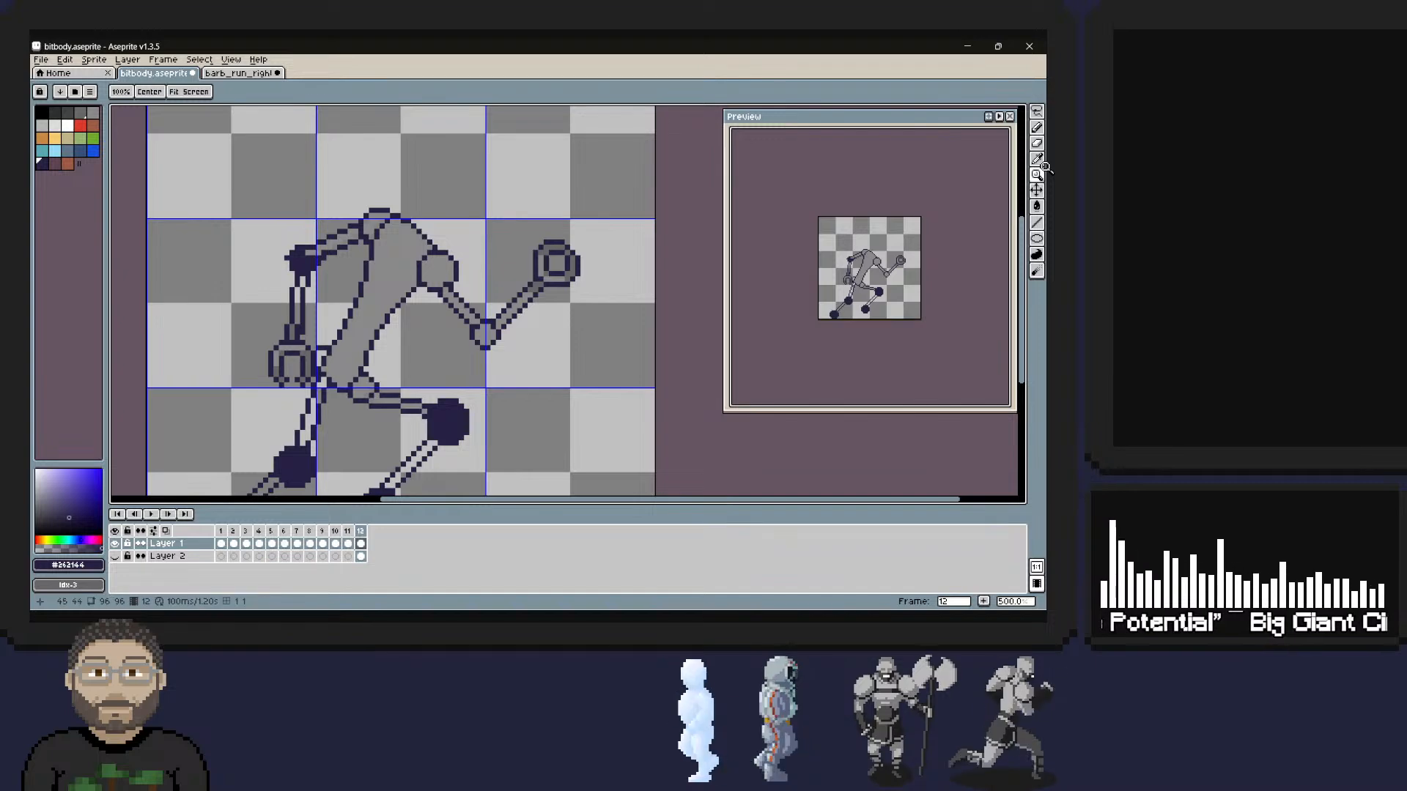
key("i")
key("z")
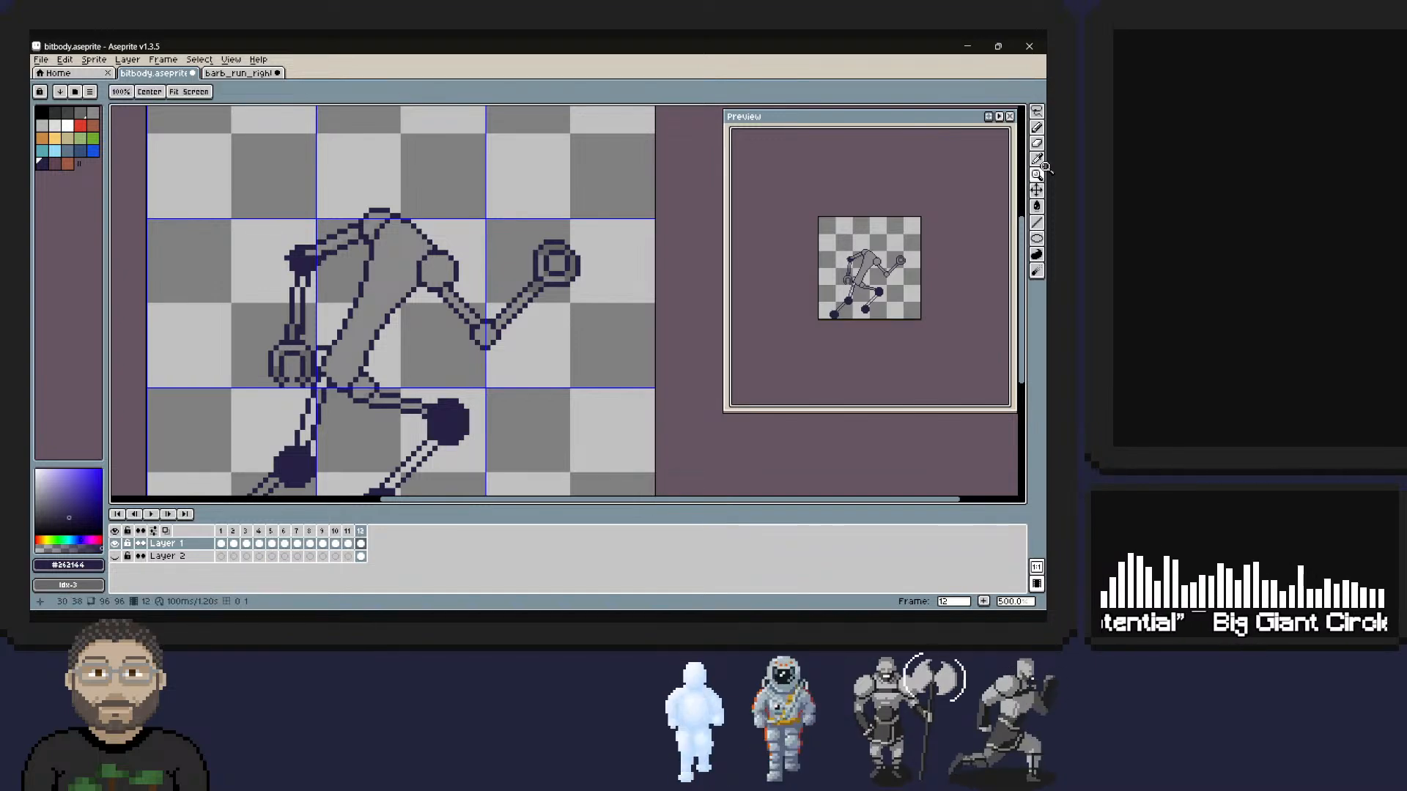
left_click(314, 251)
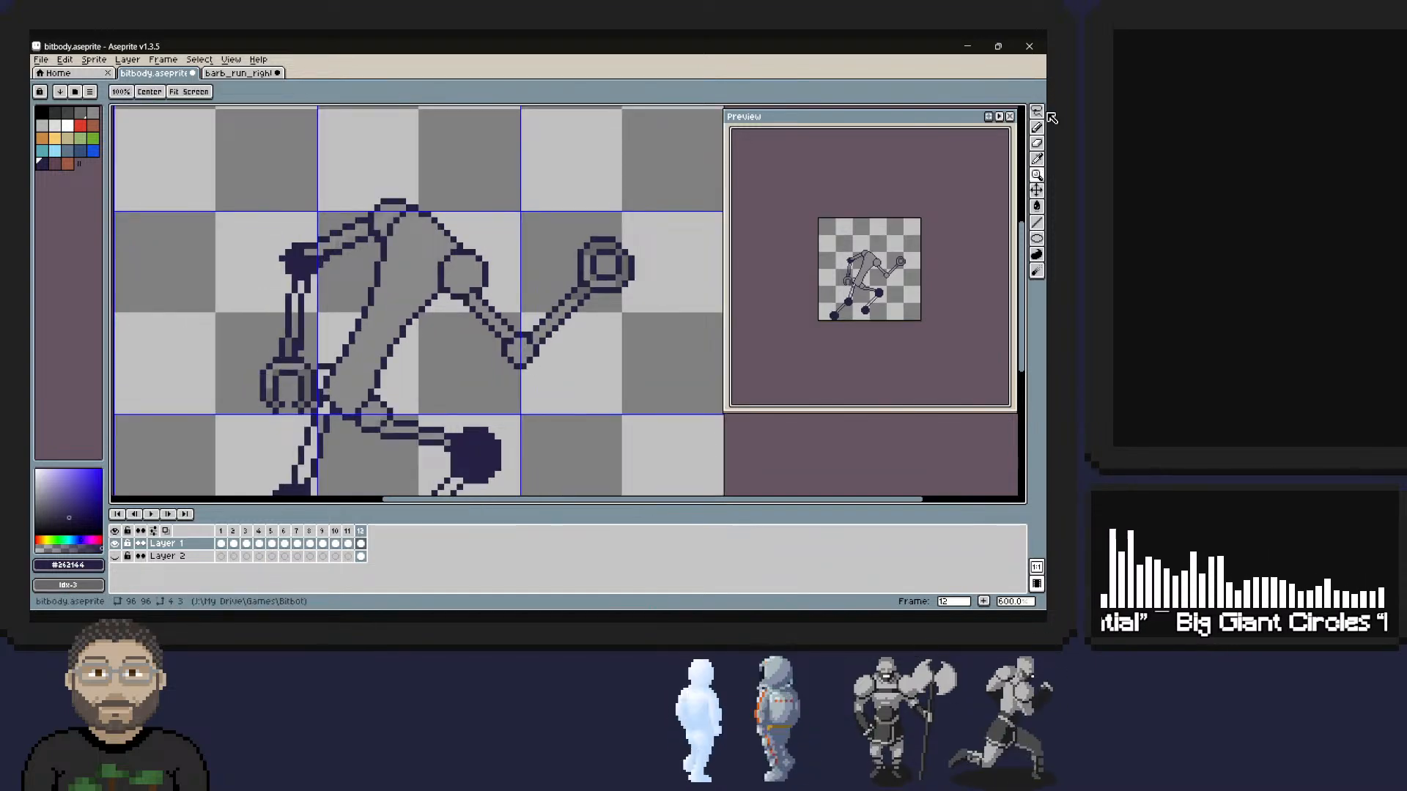
key("b")
left_click(308, 252)
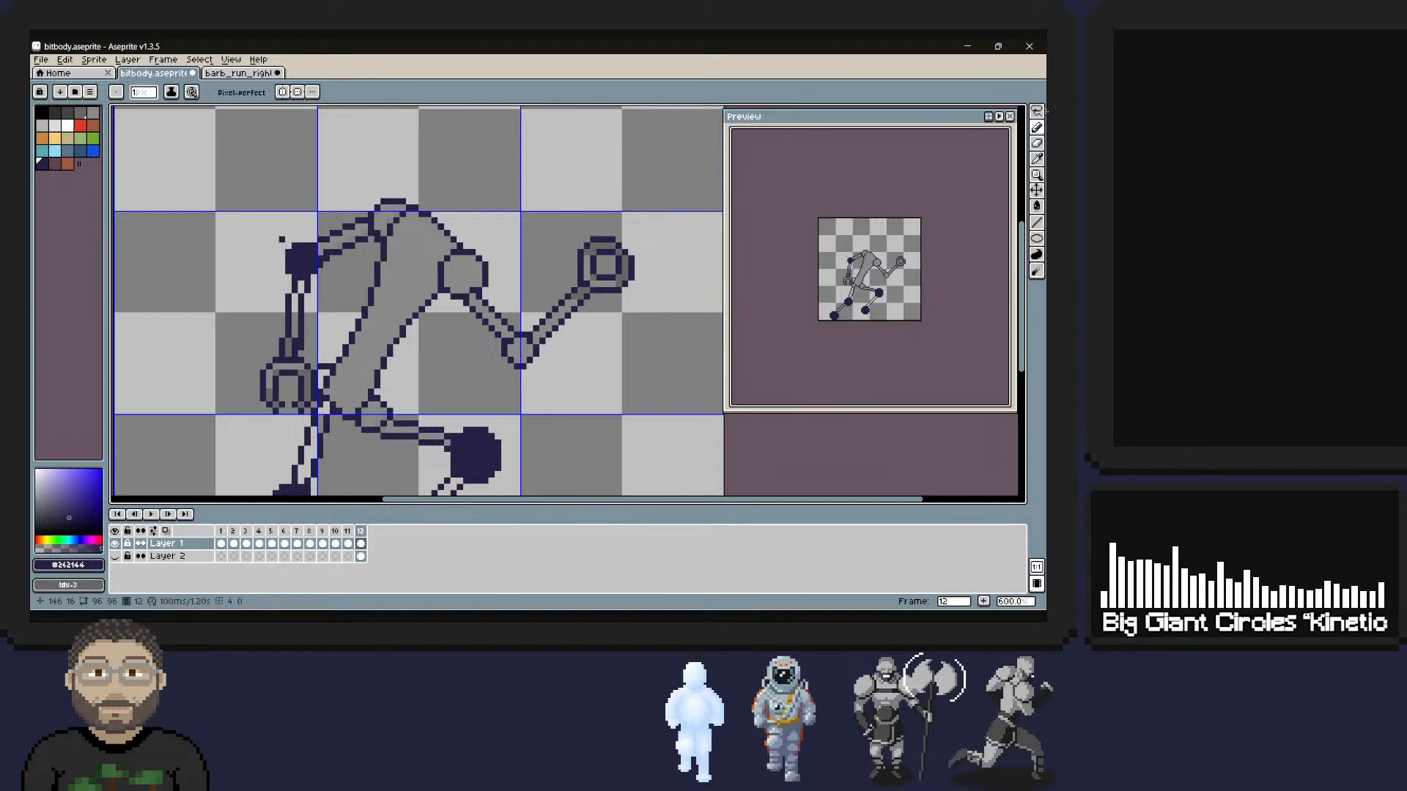
left_click(327, 249, "alt")
left_click_drag(301, 264, 308, 252)
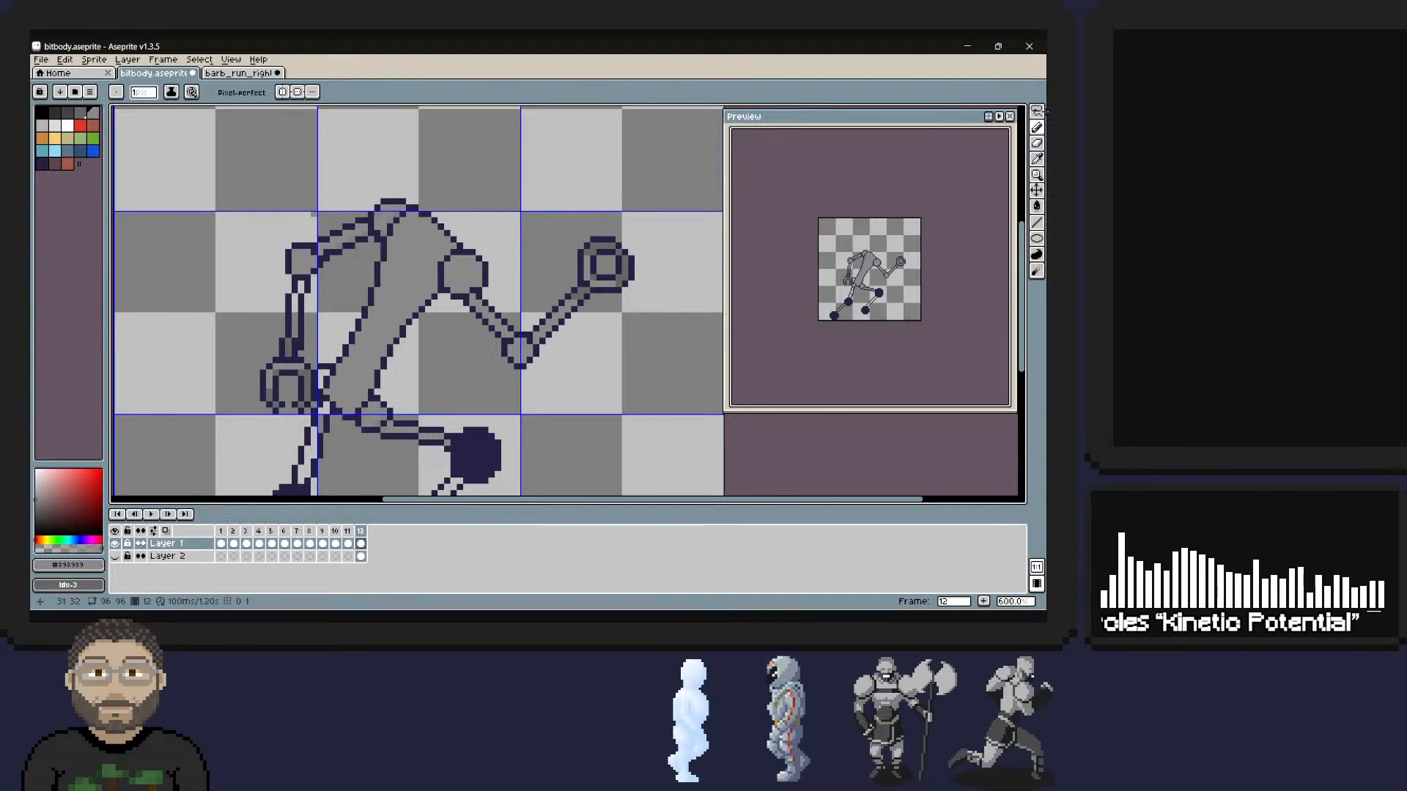
left_click(294, 249, "alt")
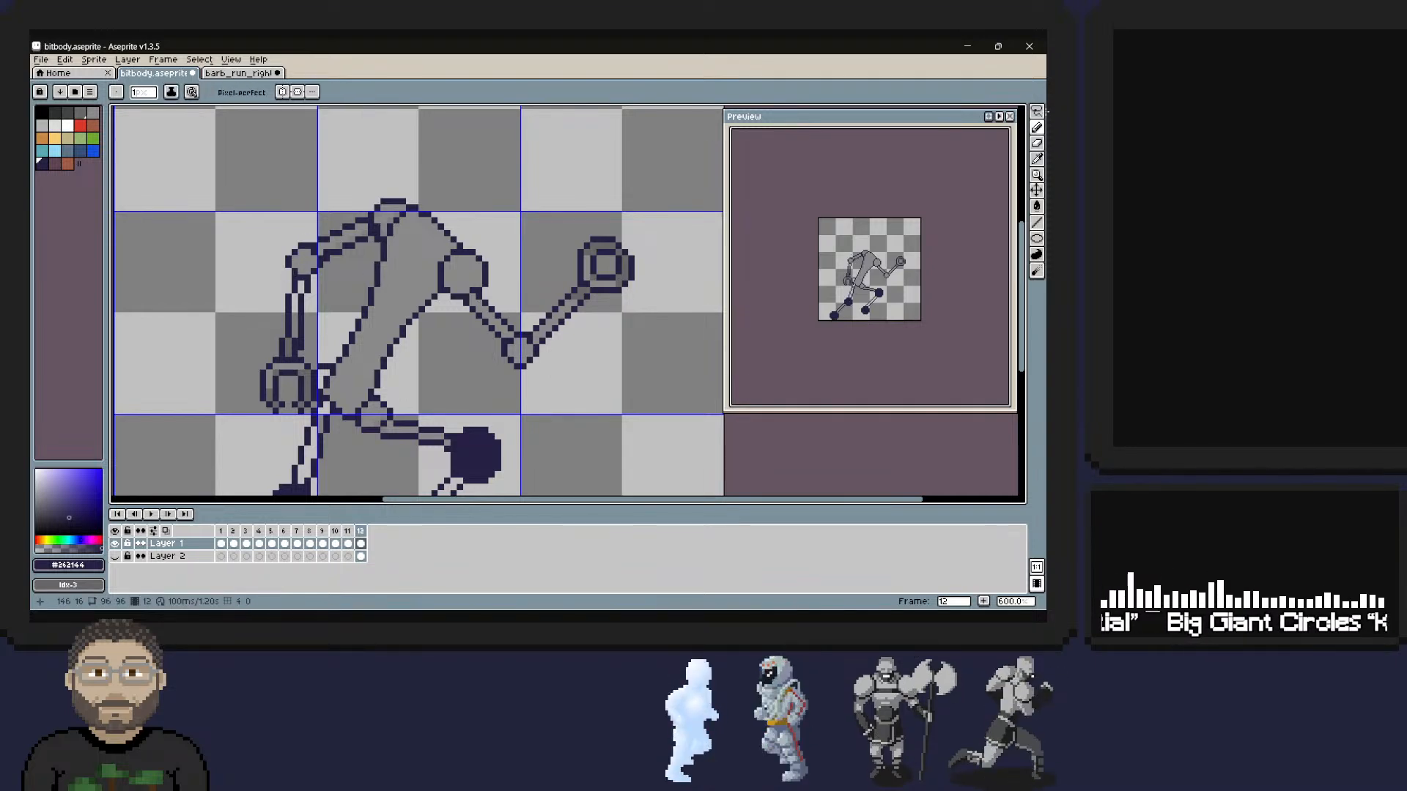
Colour the inside of the rear forearm between elbow and hand with the sampled grey.
left_click(302, 263, "alt")
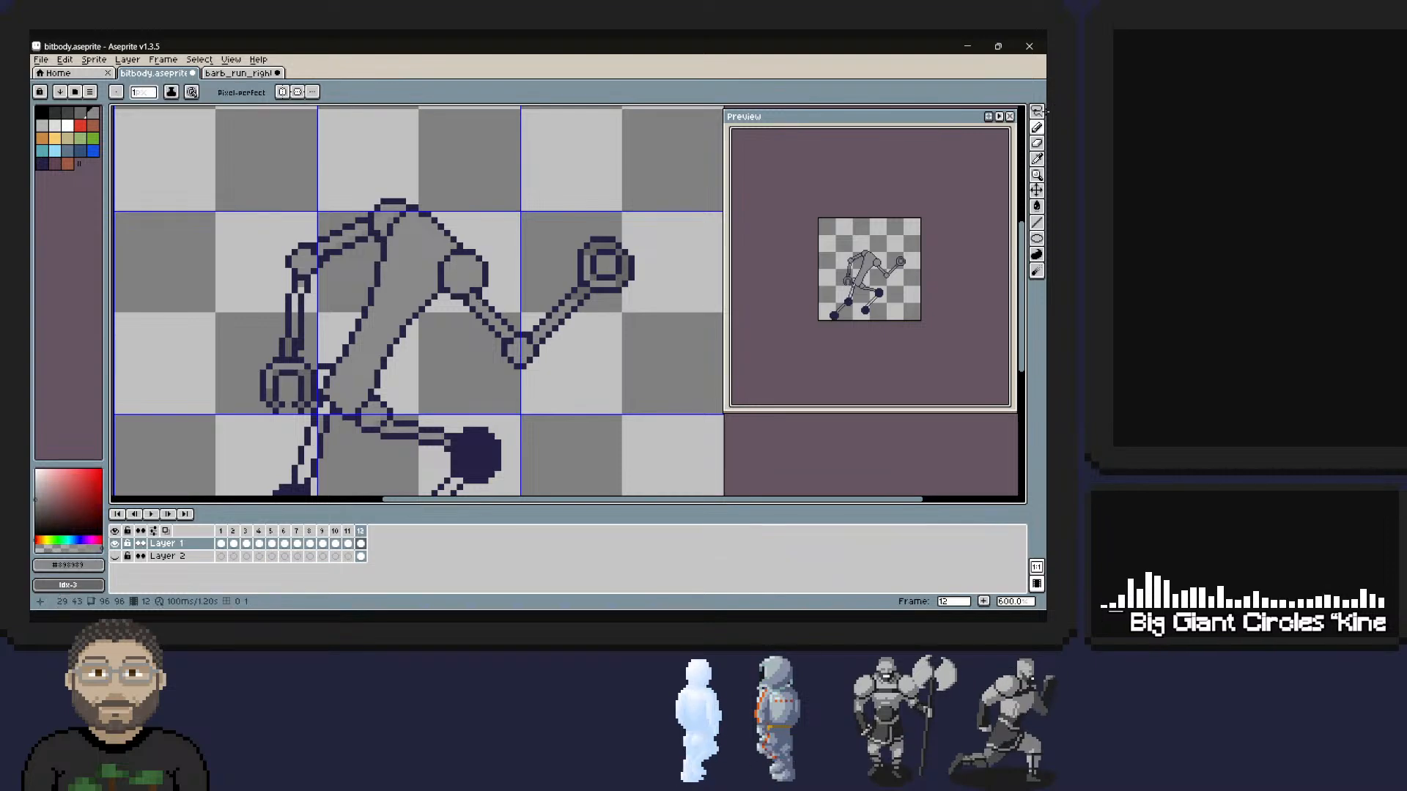
left_click(301, 290)
left_click(296, 296)
left_click_drag(296, 297, 294, 322)
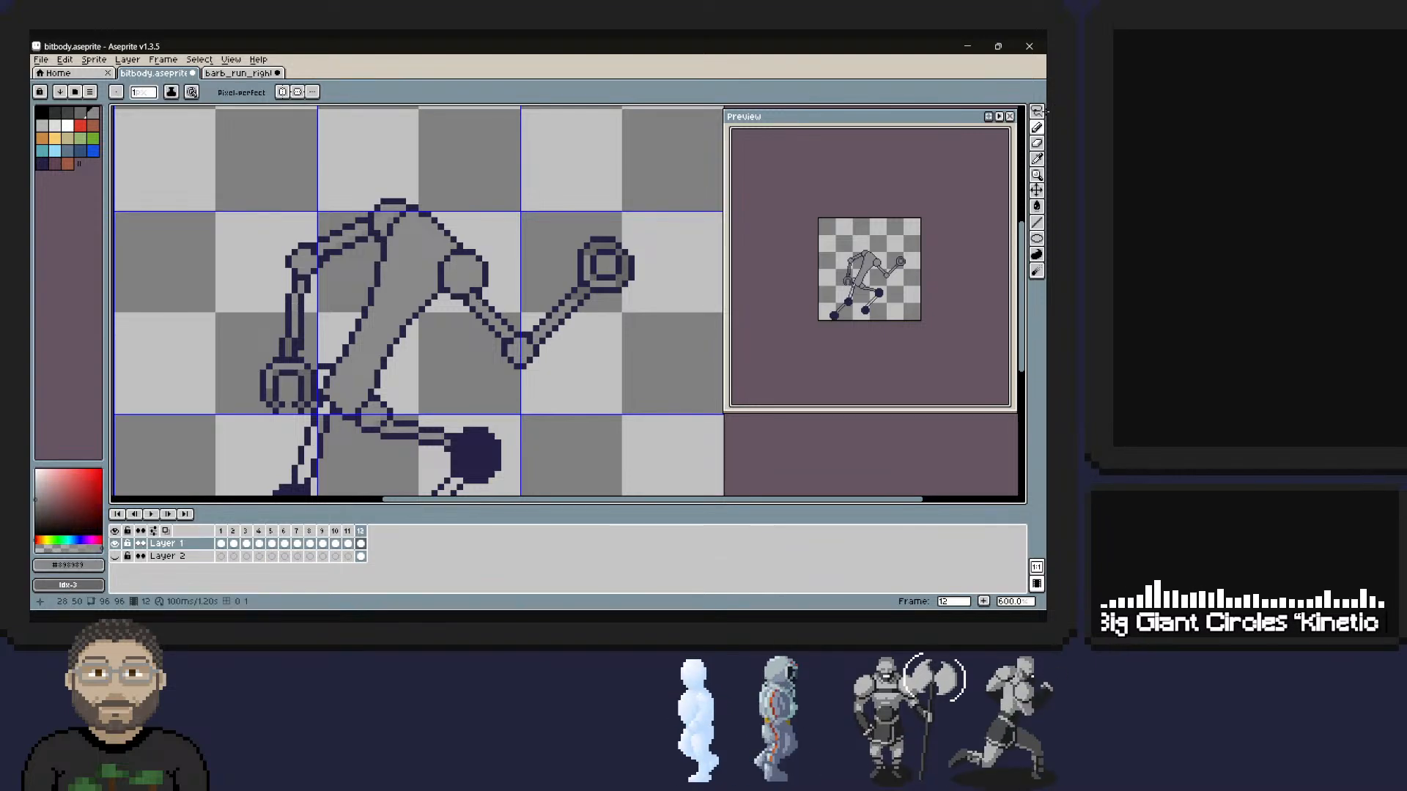
Colour the inside of the rear thigh grey from hip to knee and touch up its outline at the hip.
key("space")
mouse_move(428, 353)
left_mouse_down()
mouse_move(442, 169)
mouse_move(491, 240)
mouse_move(565, 301)
mouse_move(523, 281)
left_mouse_up()
key("space")
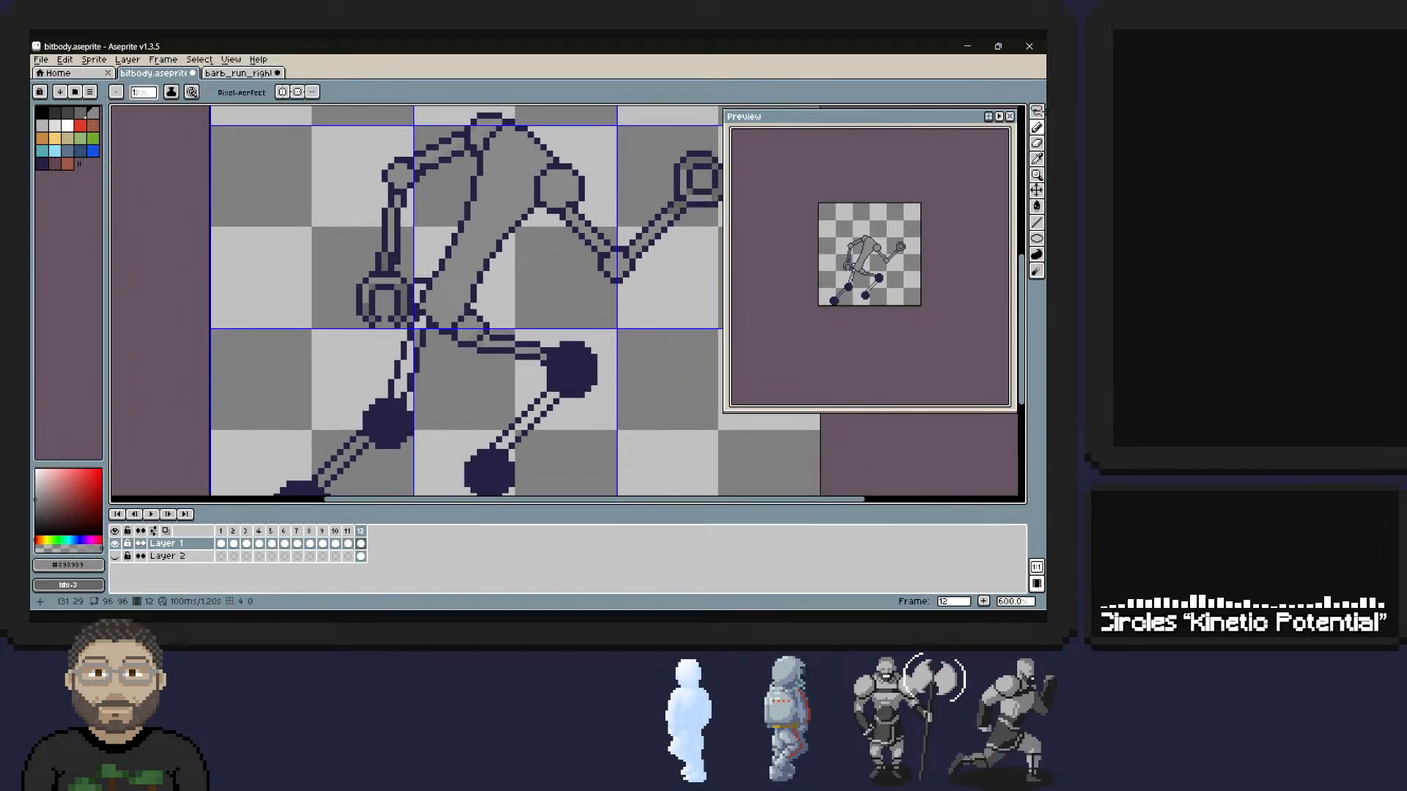
key("space")
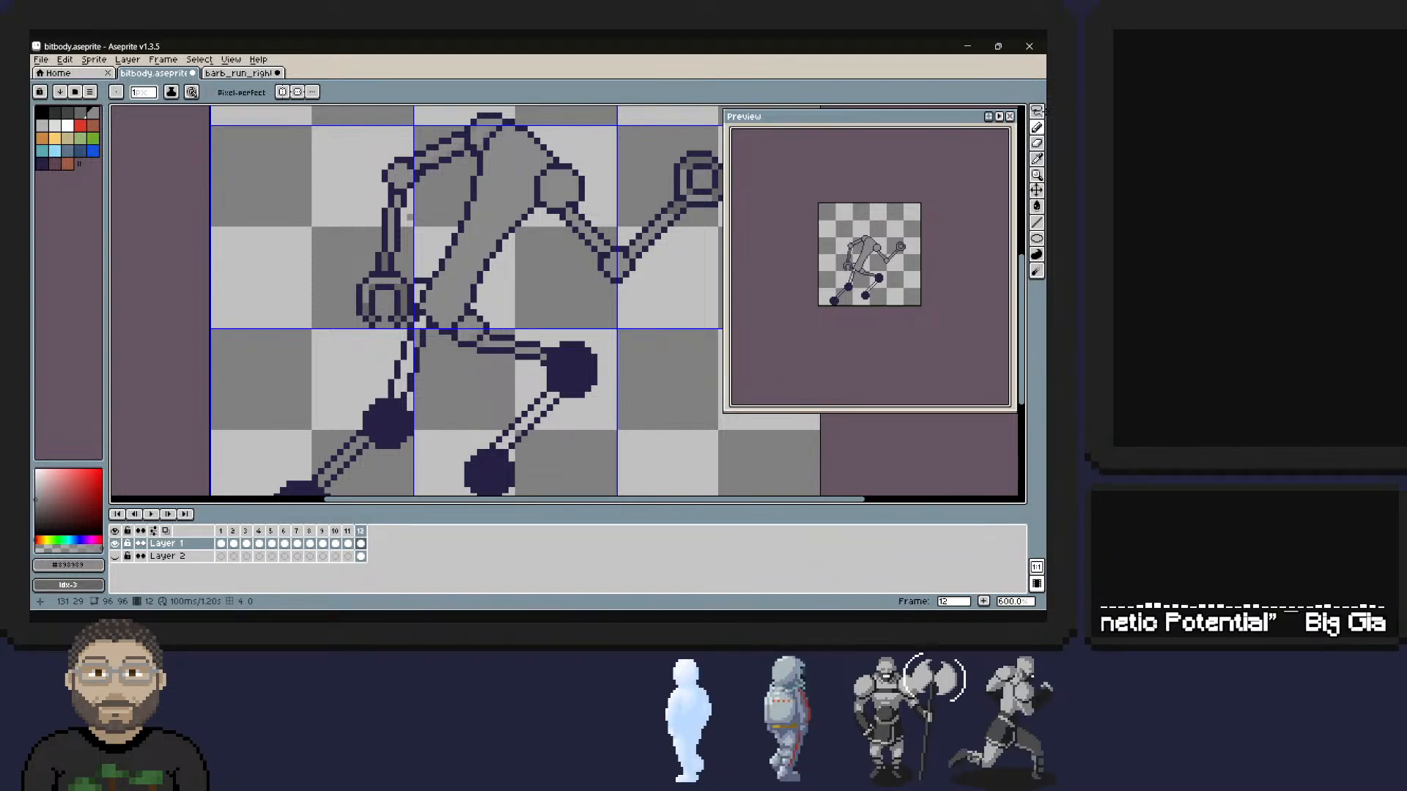
key("alt")
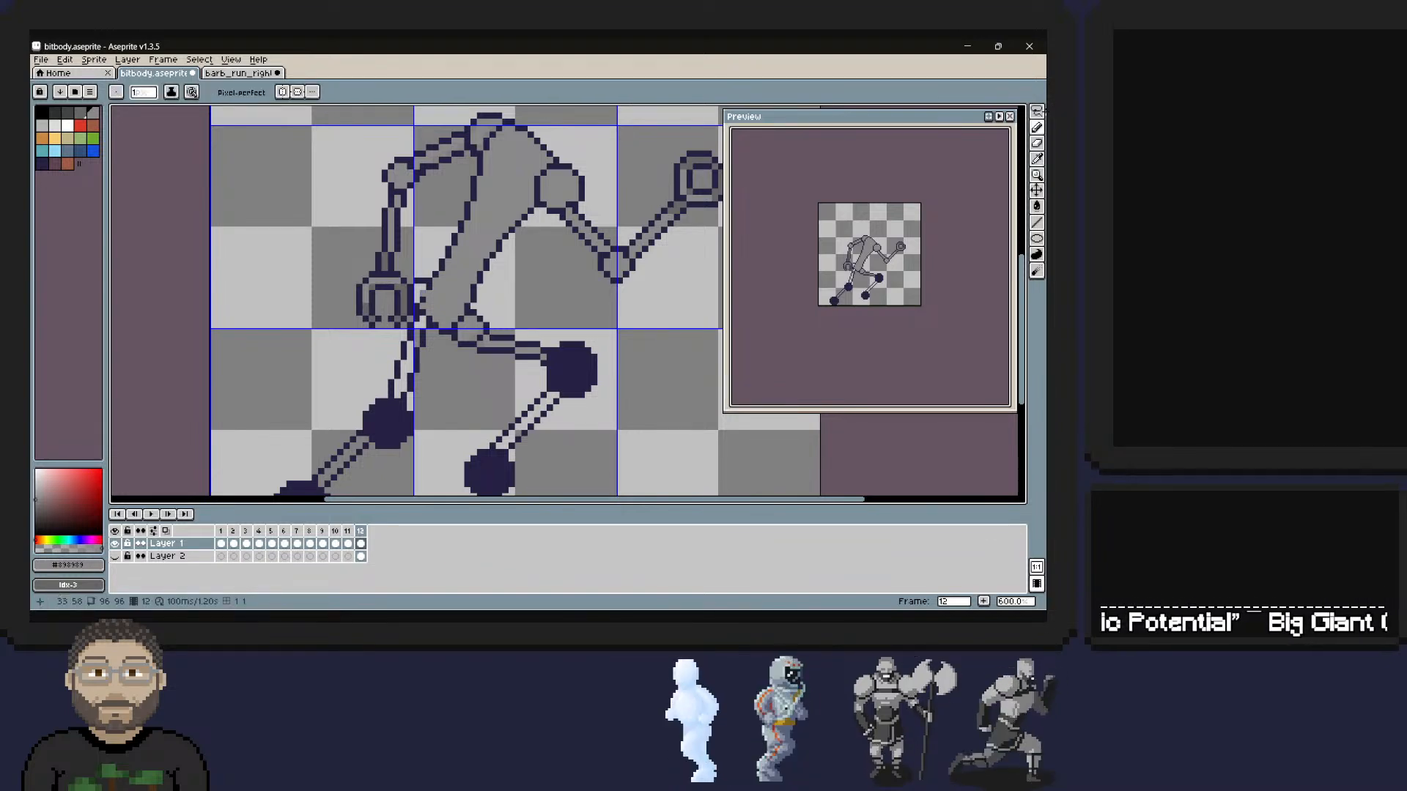
left_click_drag(417, 287, 417, 293)
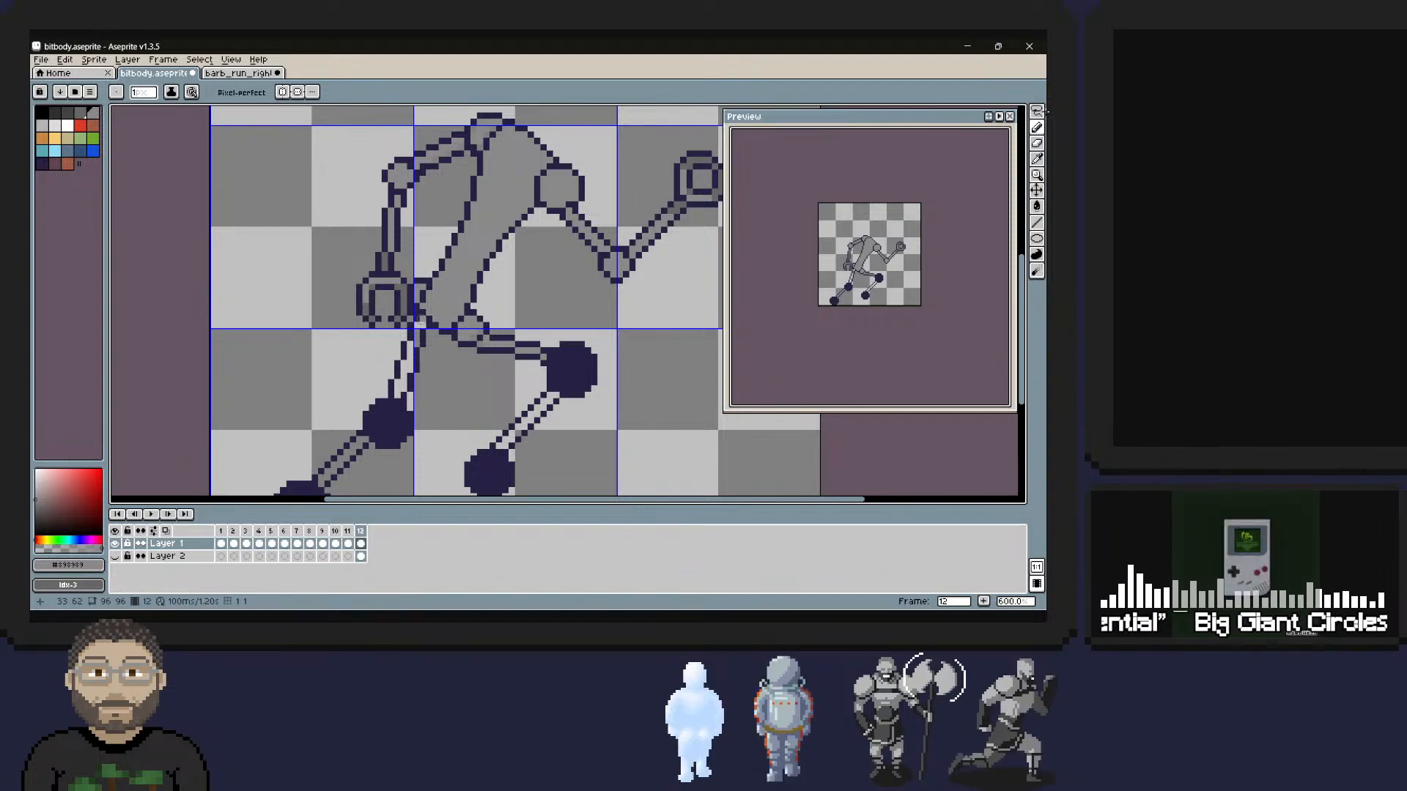
left_click_drag(422, 323, 398, 396)
left_click(404, 389)
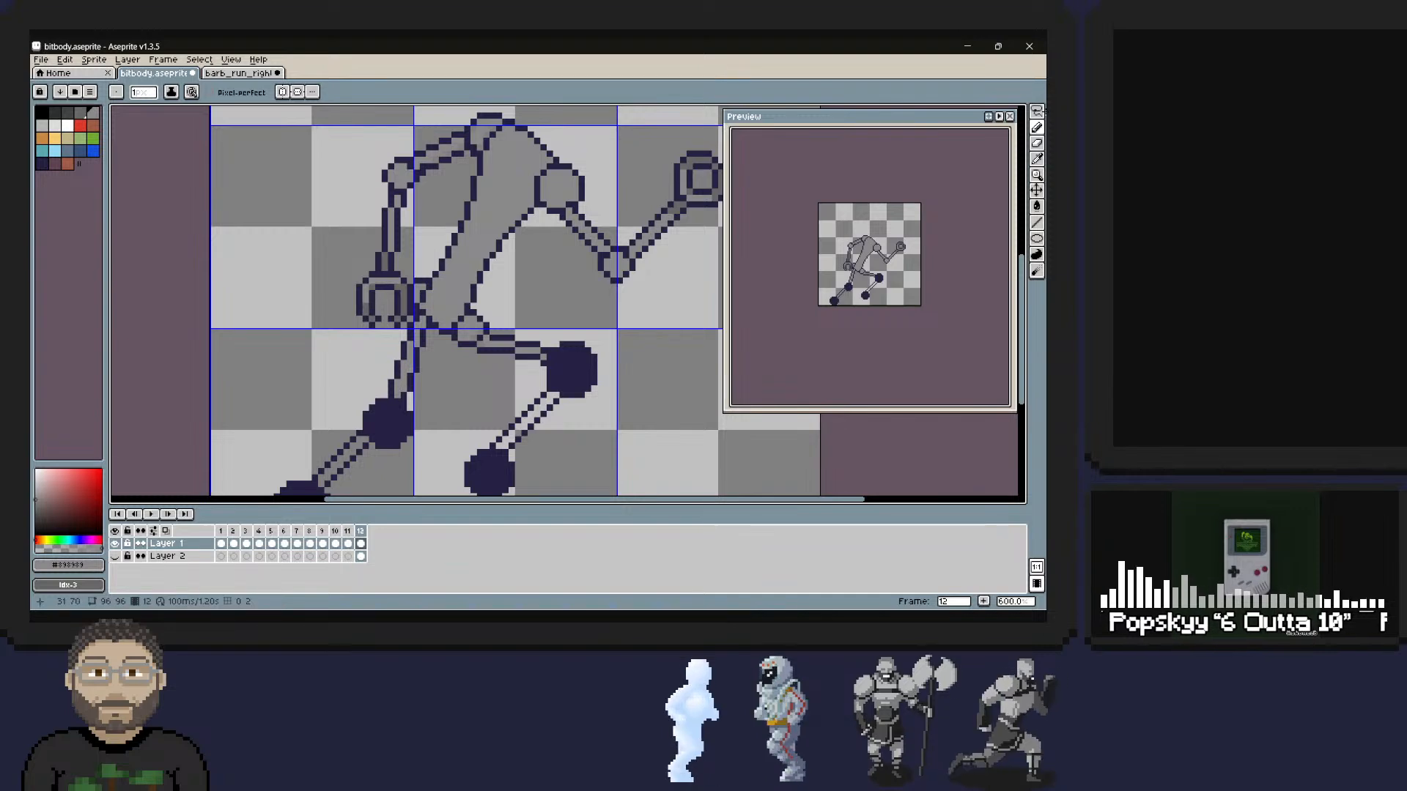
left_click(410, 370)
left_click(422, 331, "alt")
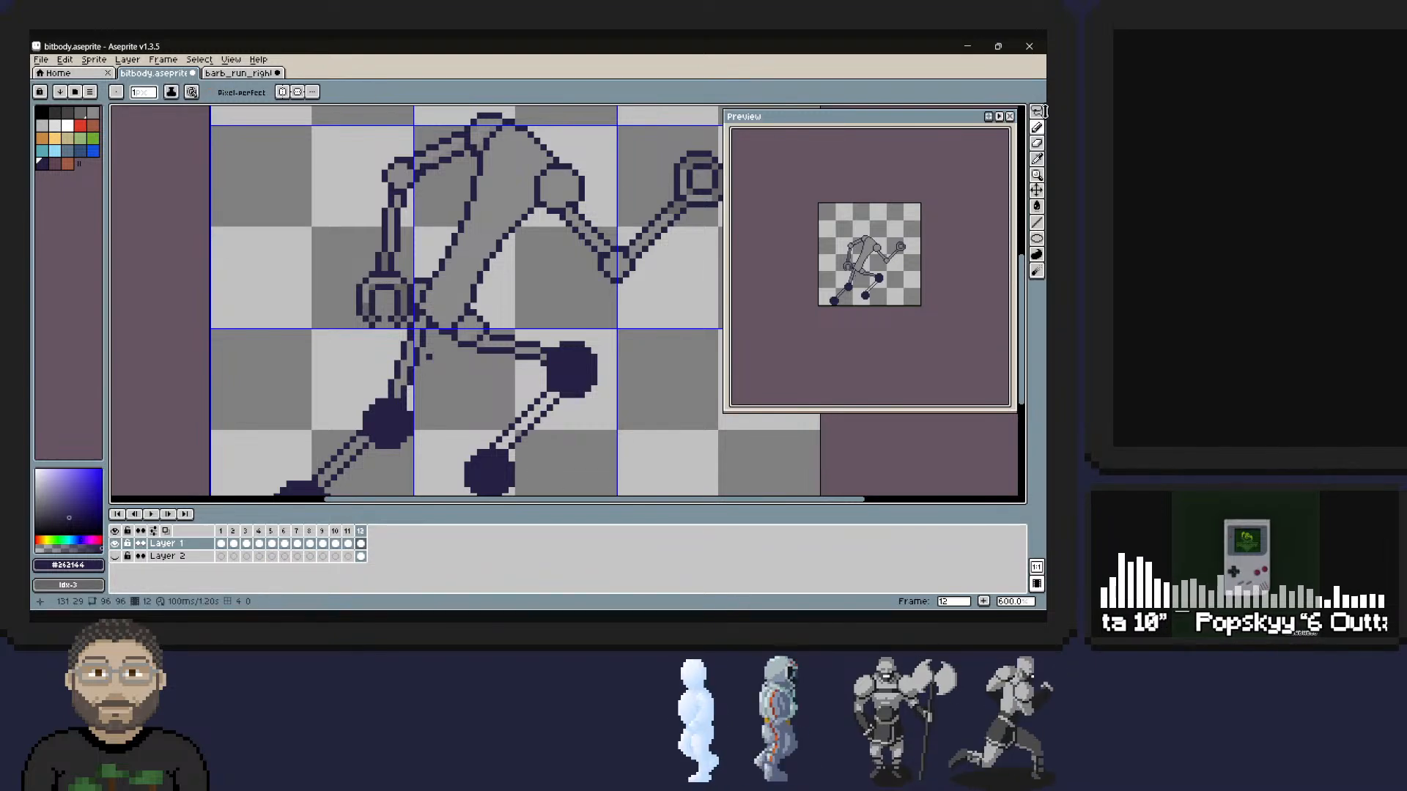
key("comma")
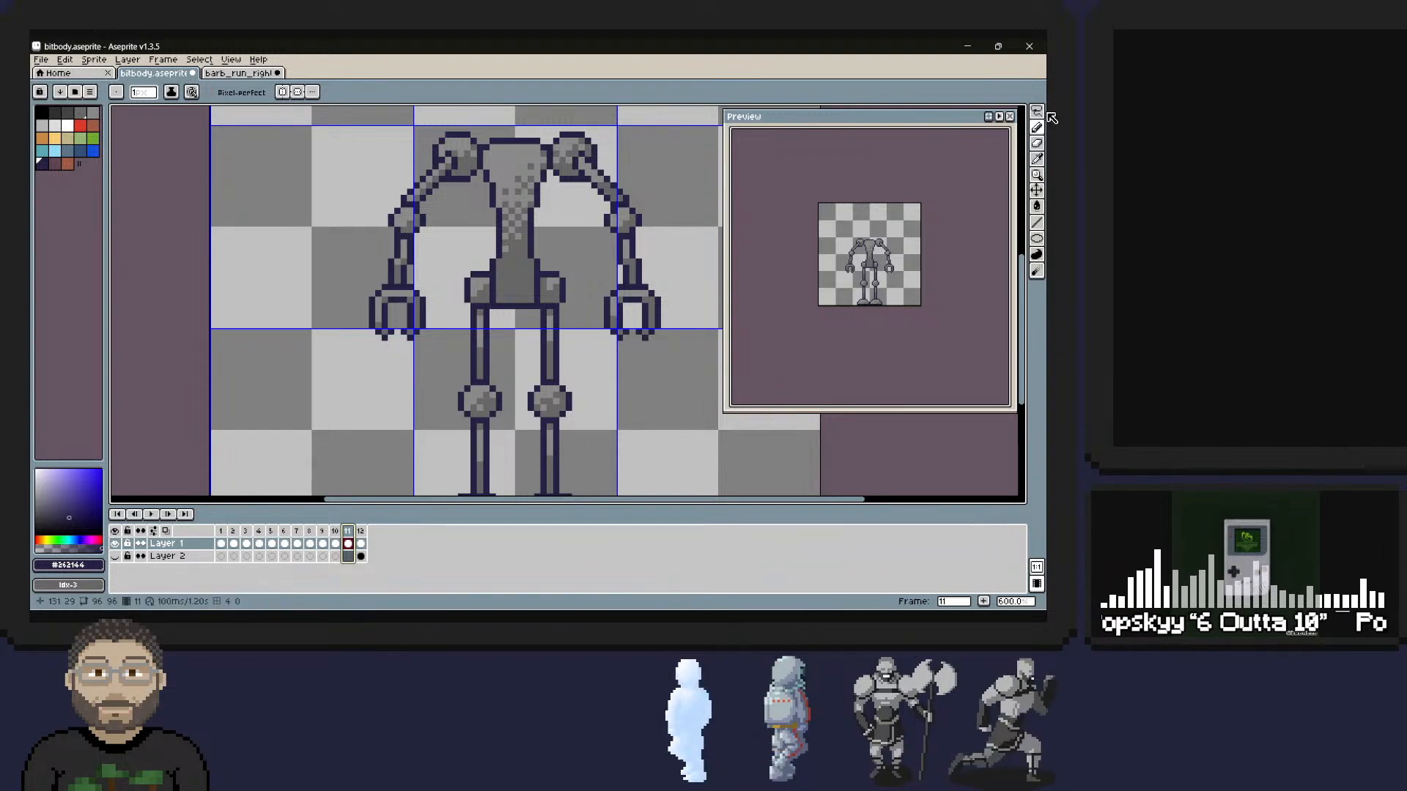
key("period")
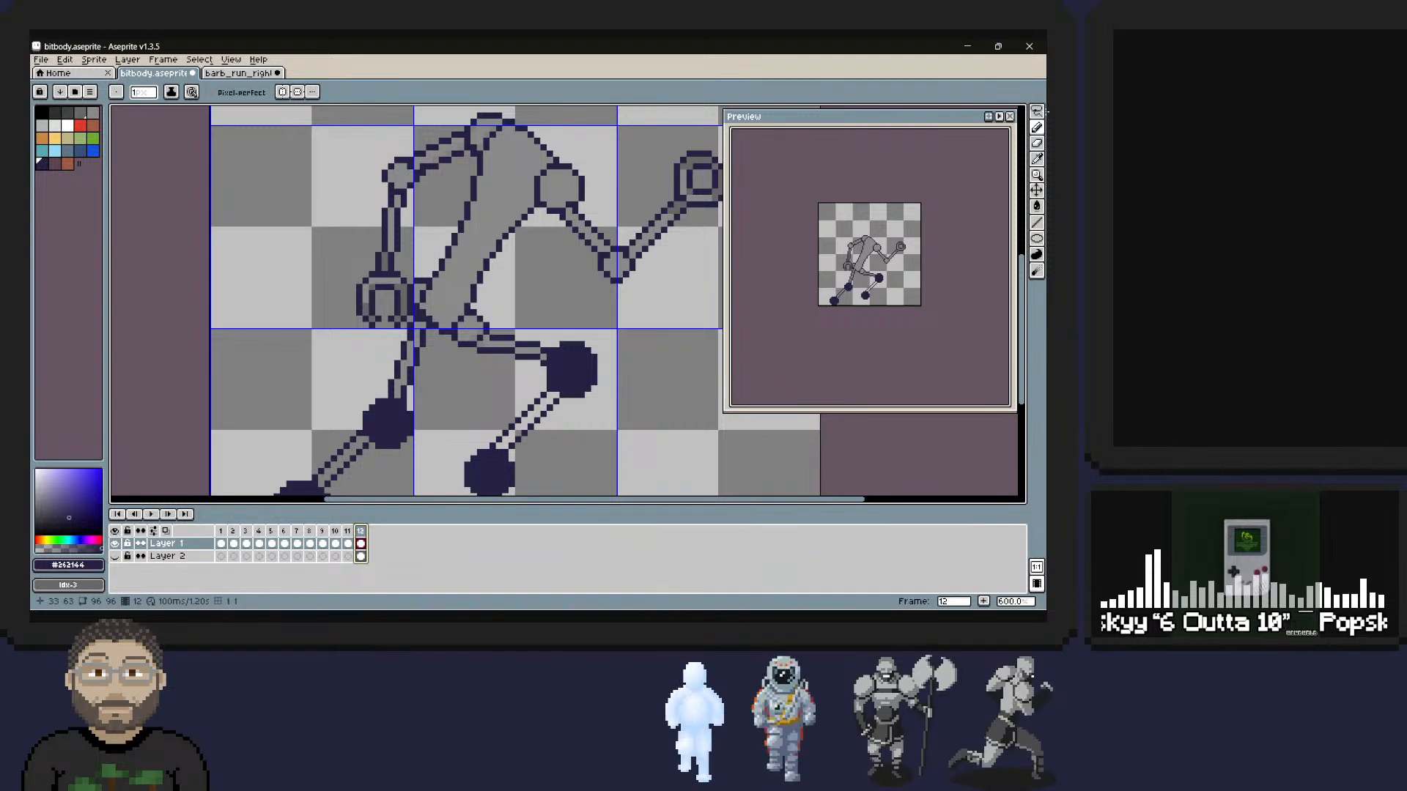
left_click(423, 318, "alt")
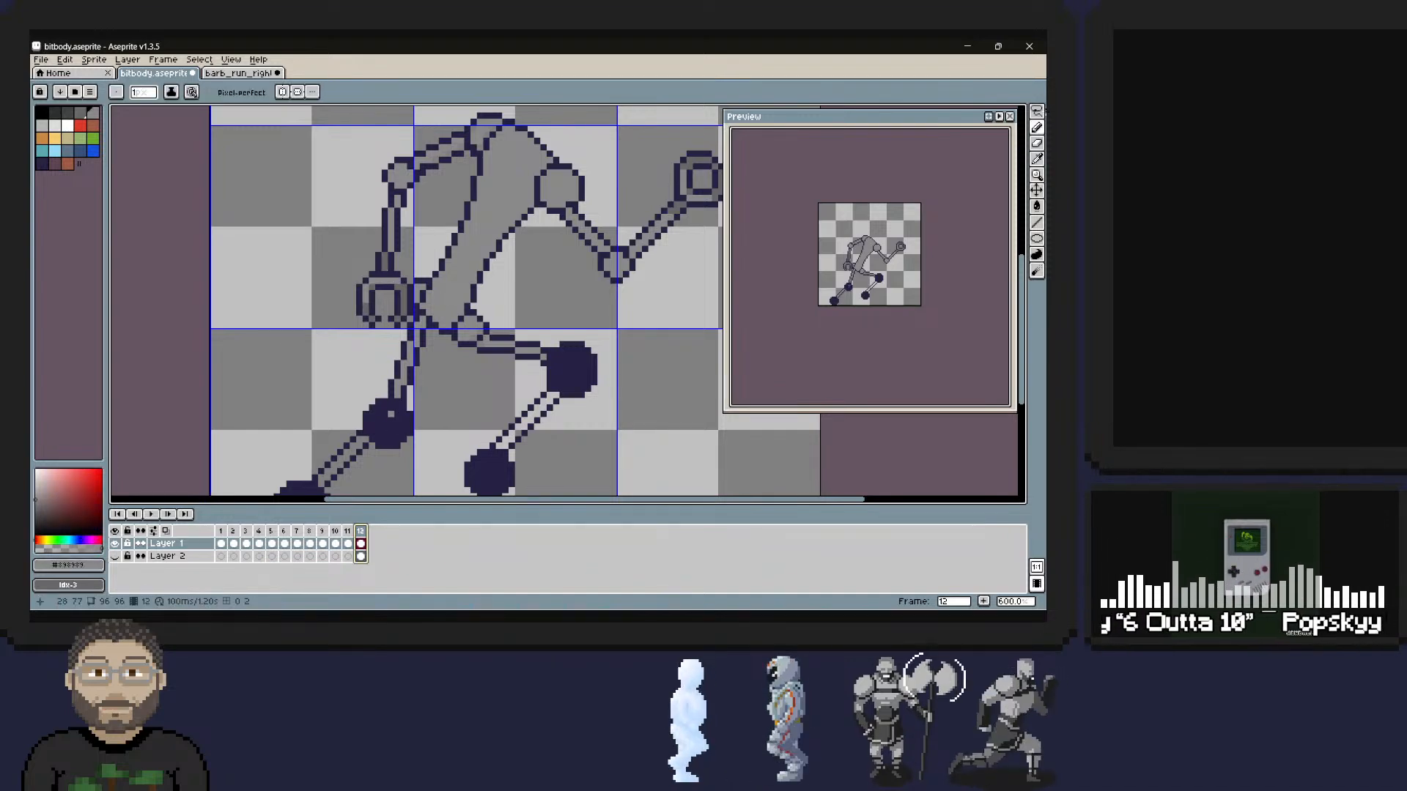
Hollow out the rear knee dot with grey and erase its excess outline pixels to leave a smaller outlined circle.
left_click_drag(386, 414, 397, 414)
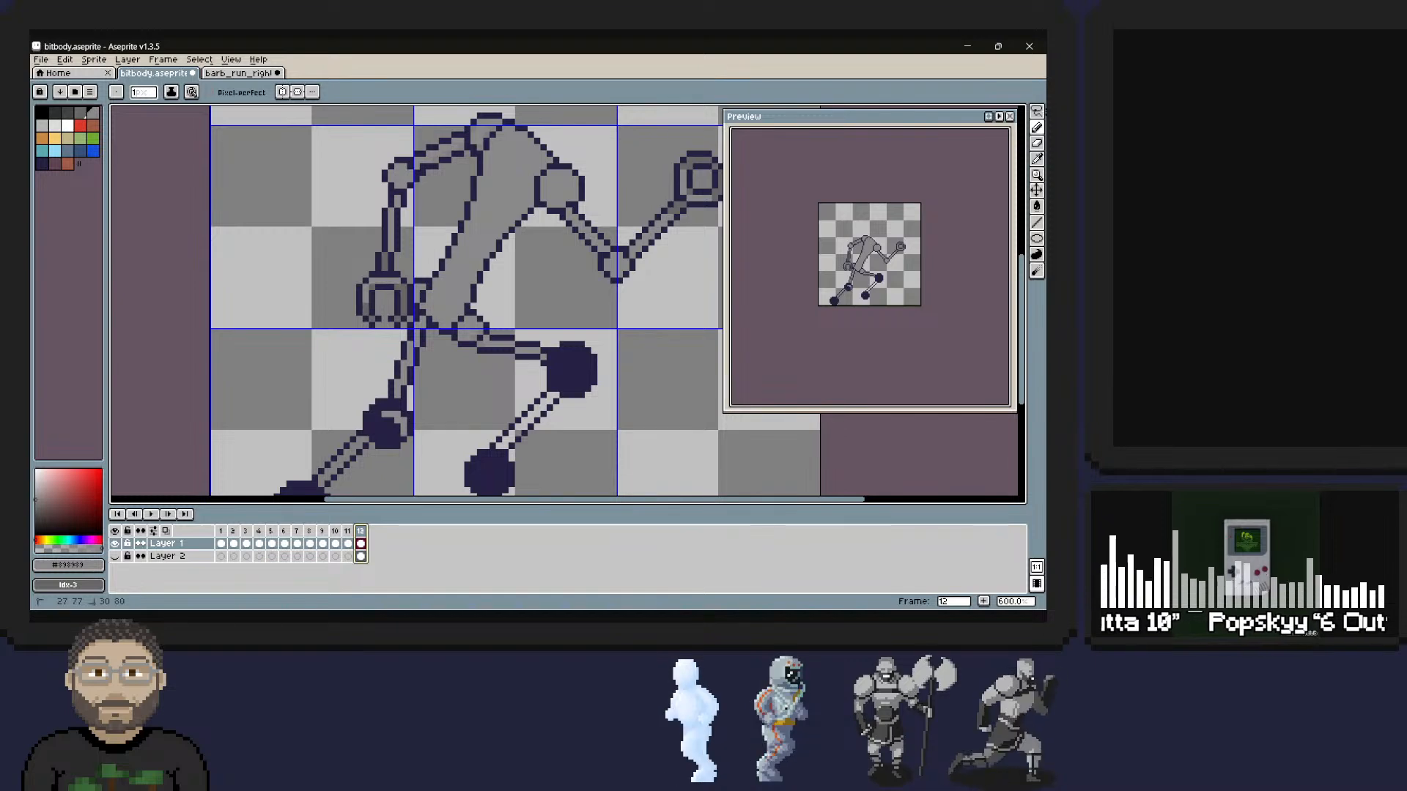
mouse_move(403, 433)
left_mouse_down()
mouse_move(378, 433)
mouse_move(378, 420)
mouse_move(397, 426)
left_mouse_up()
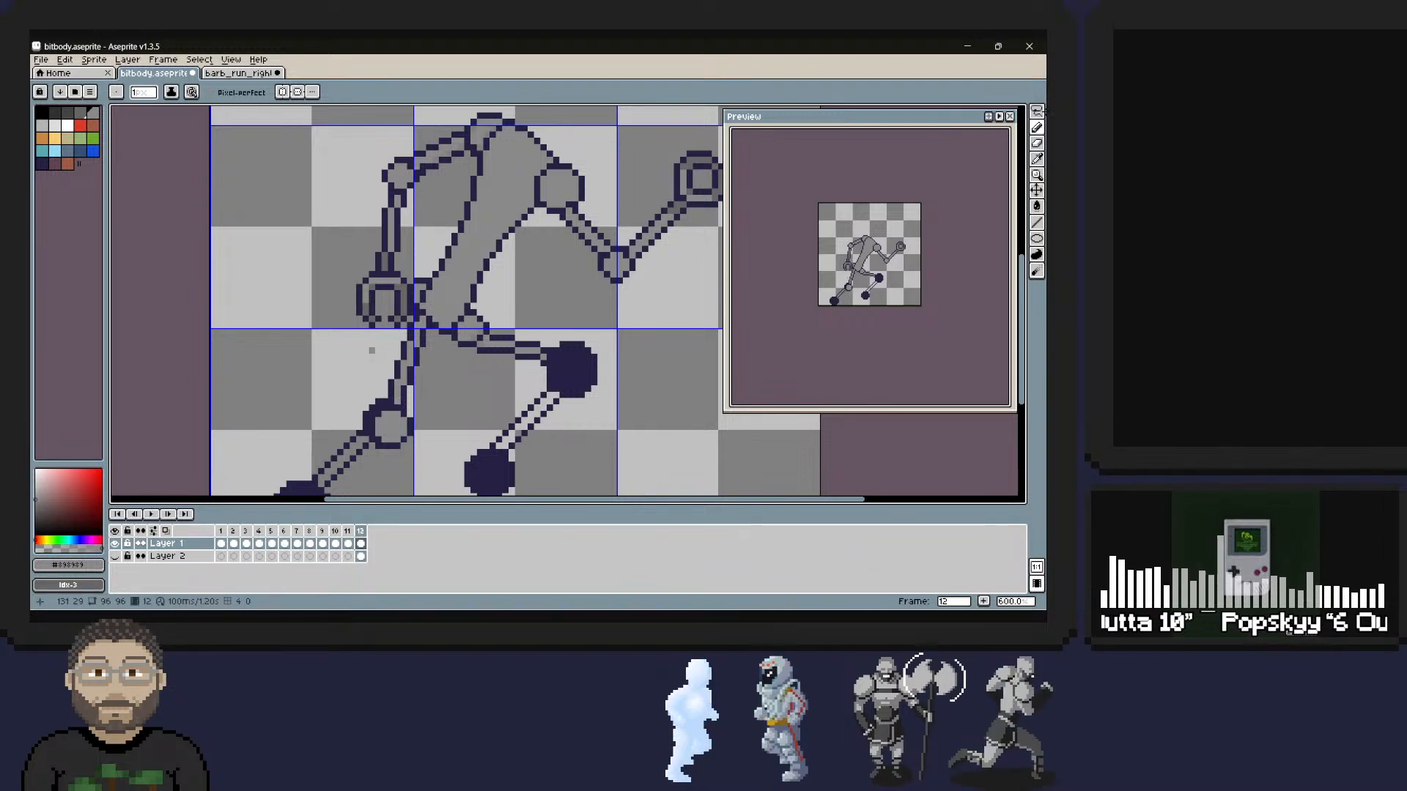
right_click(385, 401)
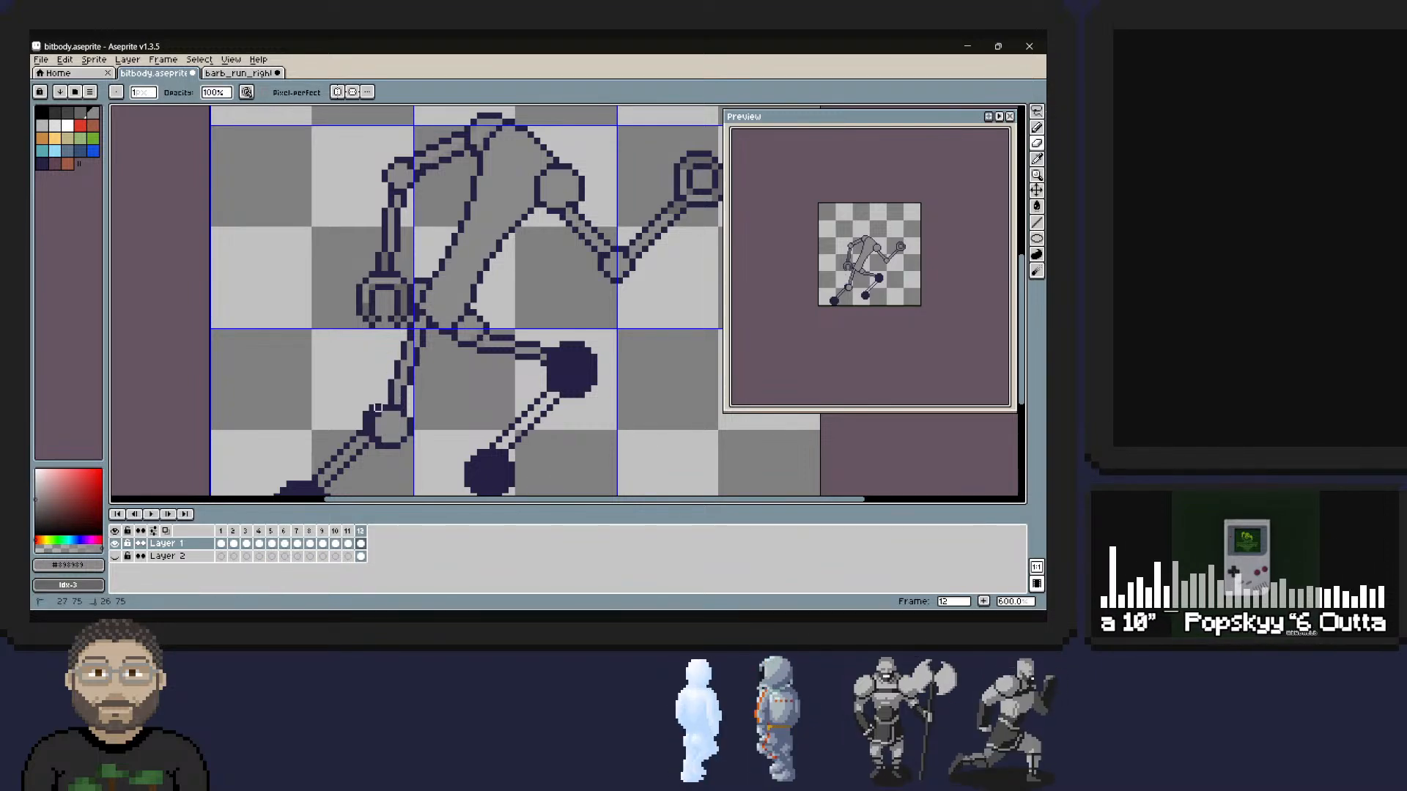
right_click_drag(378, 408, 365, 427)
right_click(372, 414)
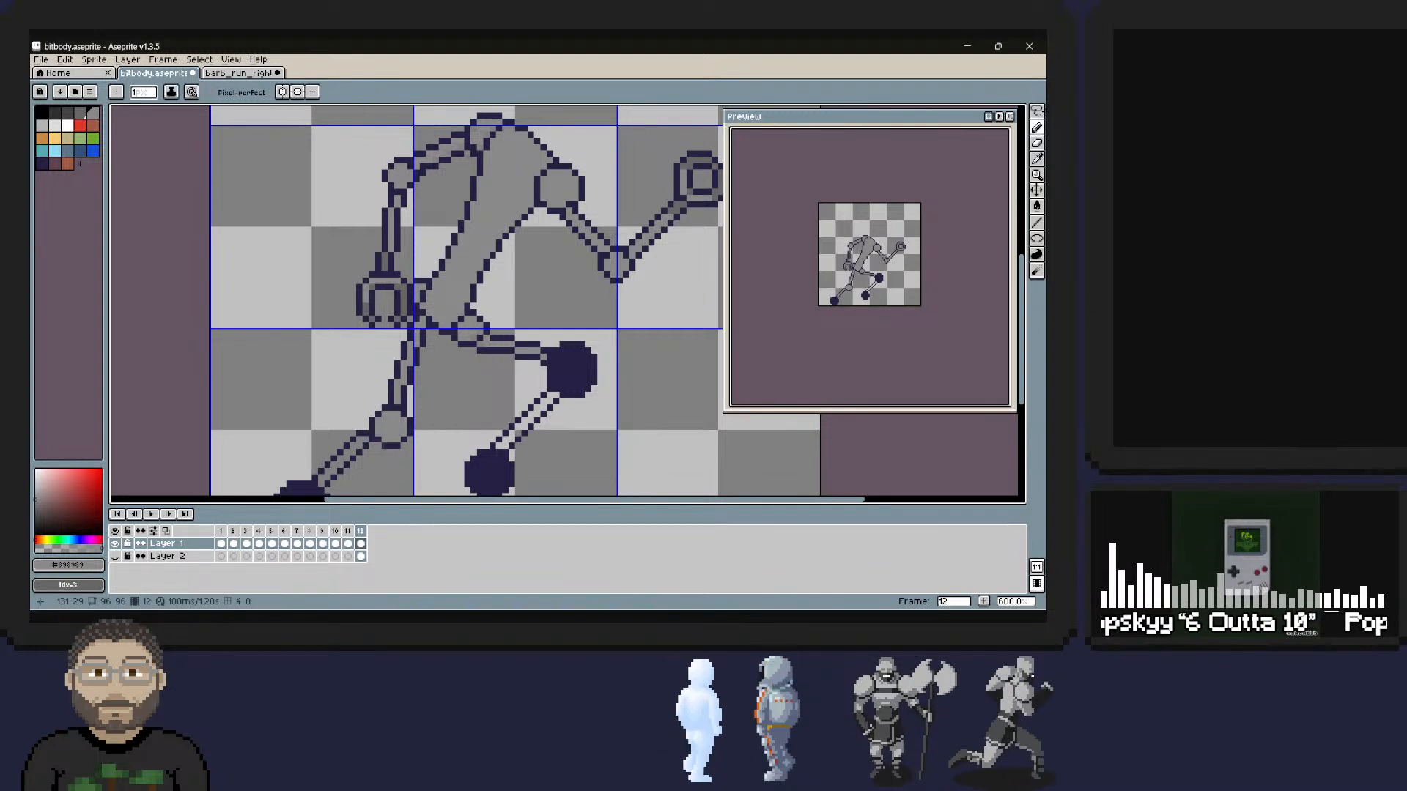
Lasso the rear knee joint and move it up one pixel against the thigh.
middle_click_drag(410, 421, 443, 319)
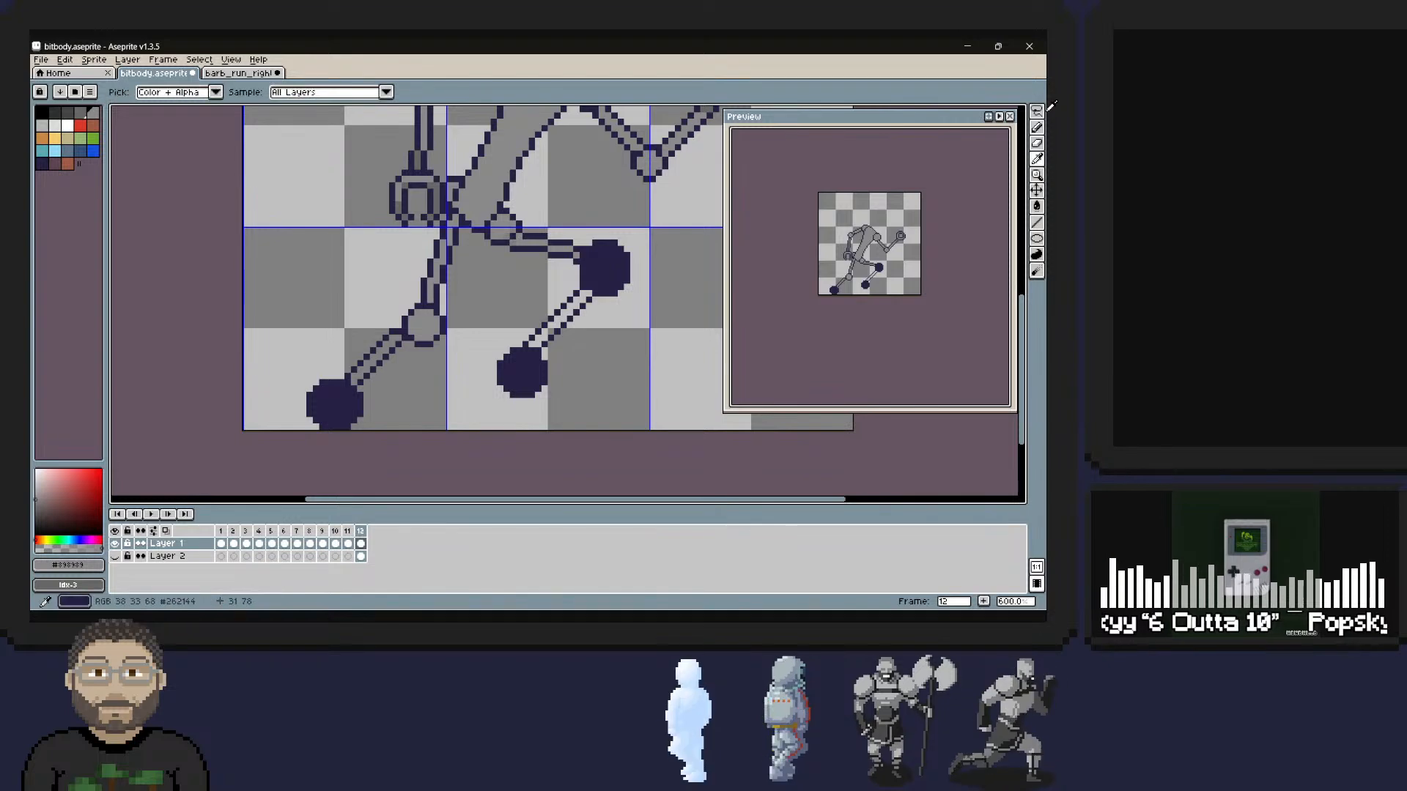
left_click(1036, 111)
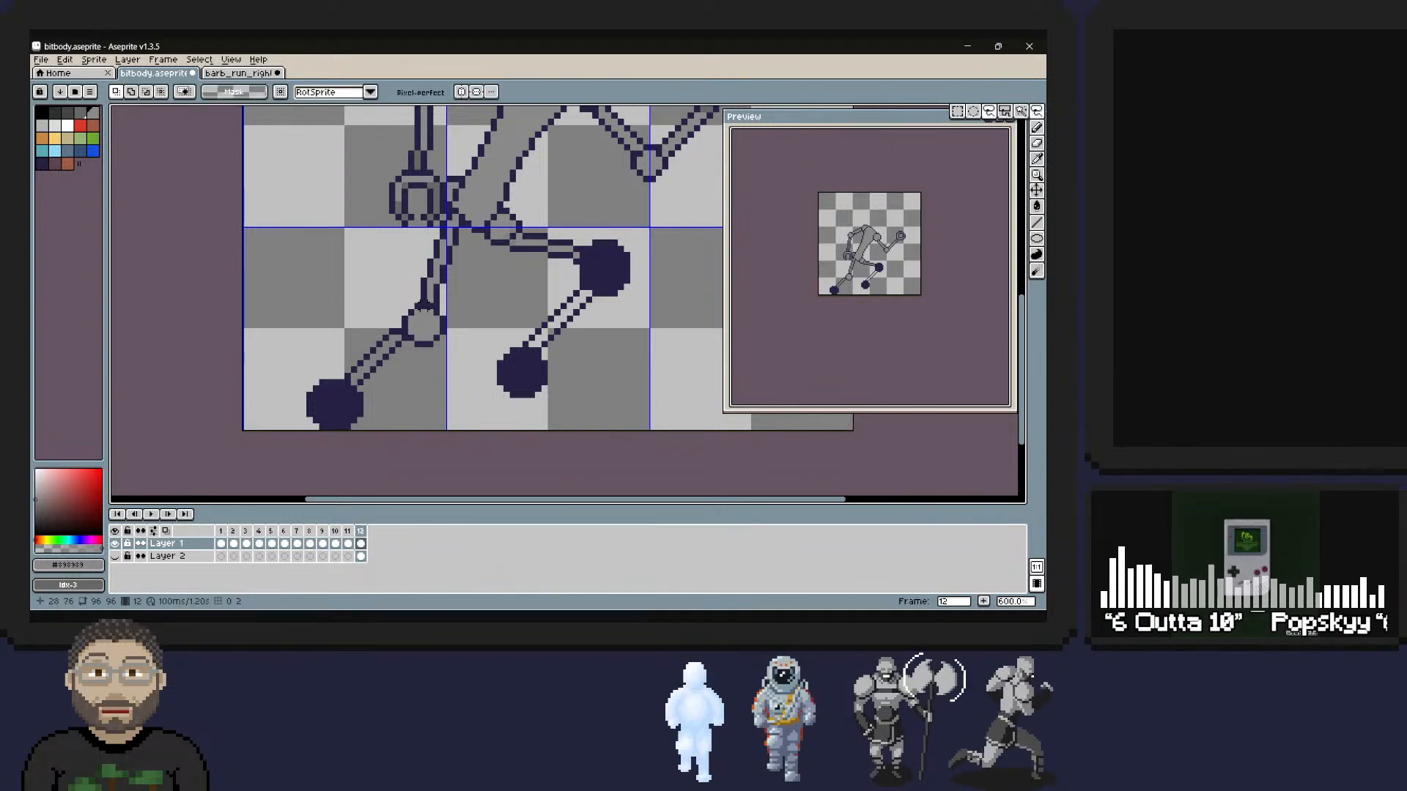
mouse_move(420, 306)
left_mouse_down()
mouse_move(409, 340)
mouse_move(436, 336)
mouse_move(433, 307)
mouse_move(417, 318)
left_mouse_up()
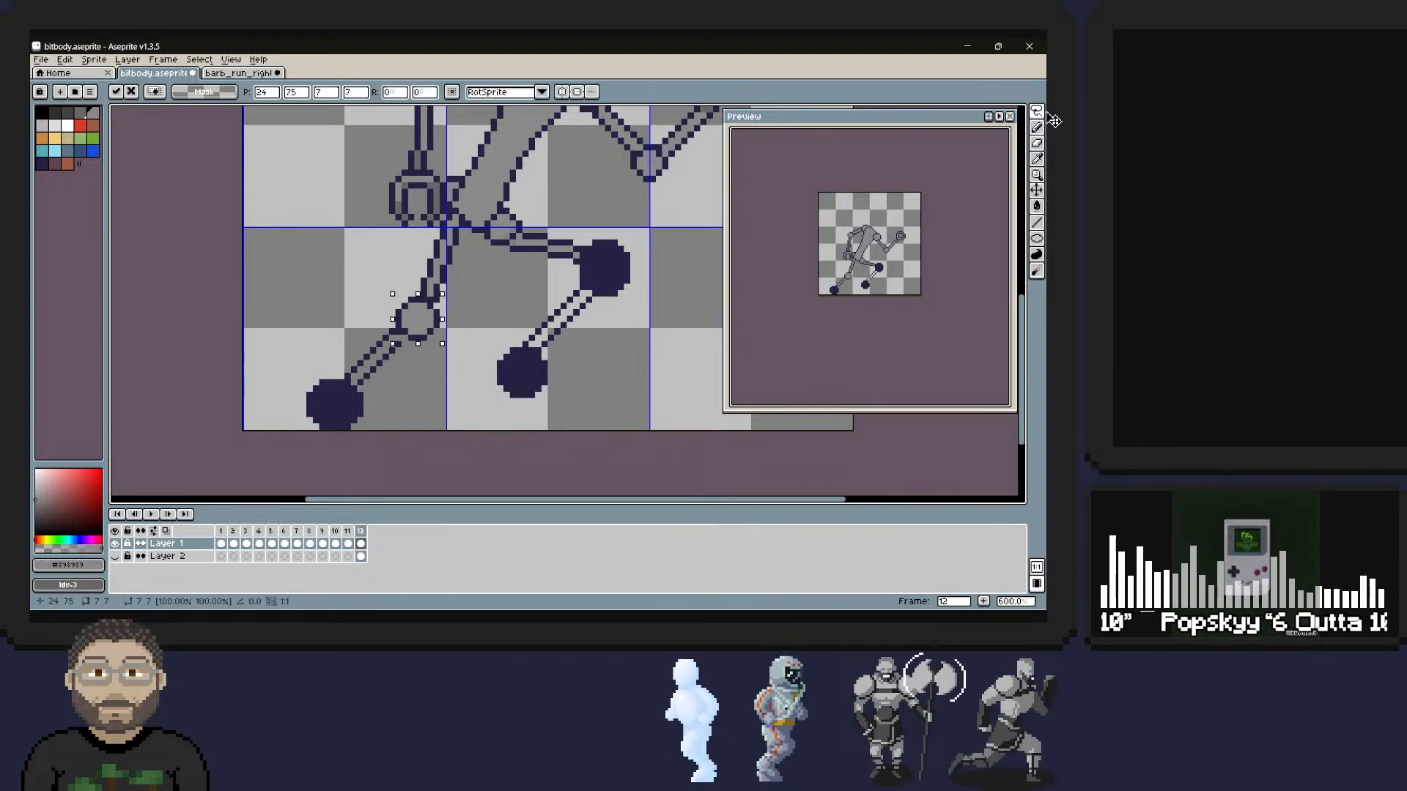
key("Right")
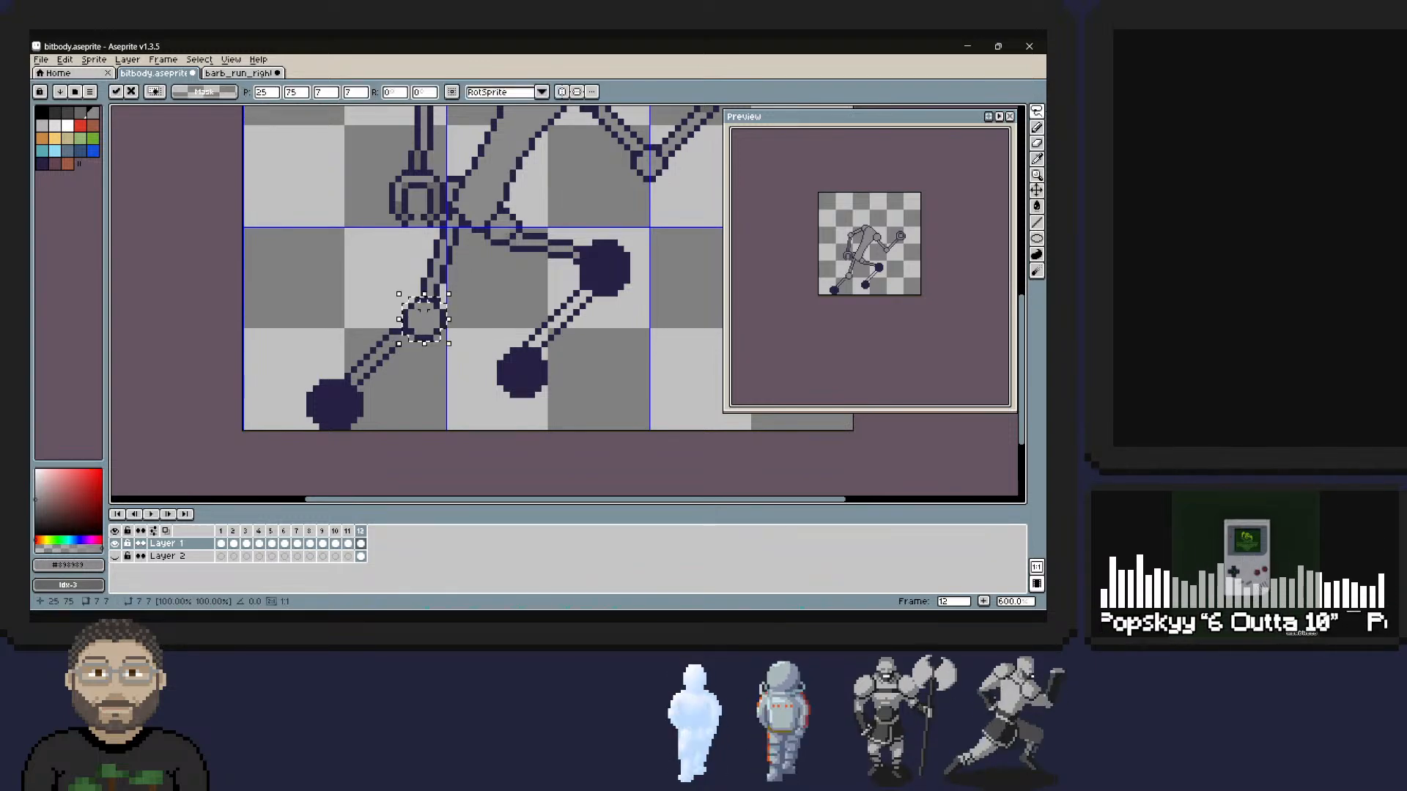
left_click(436, 345)
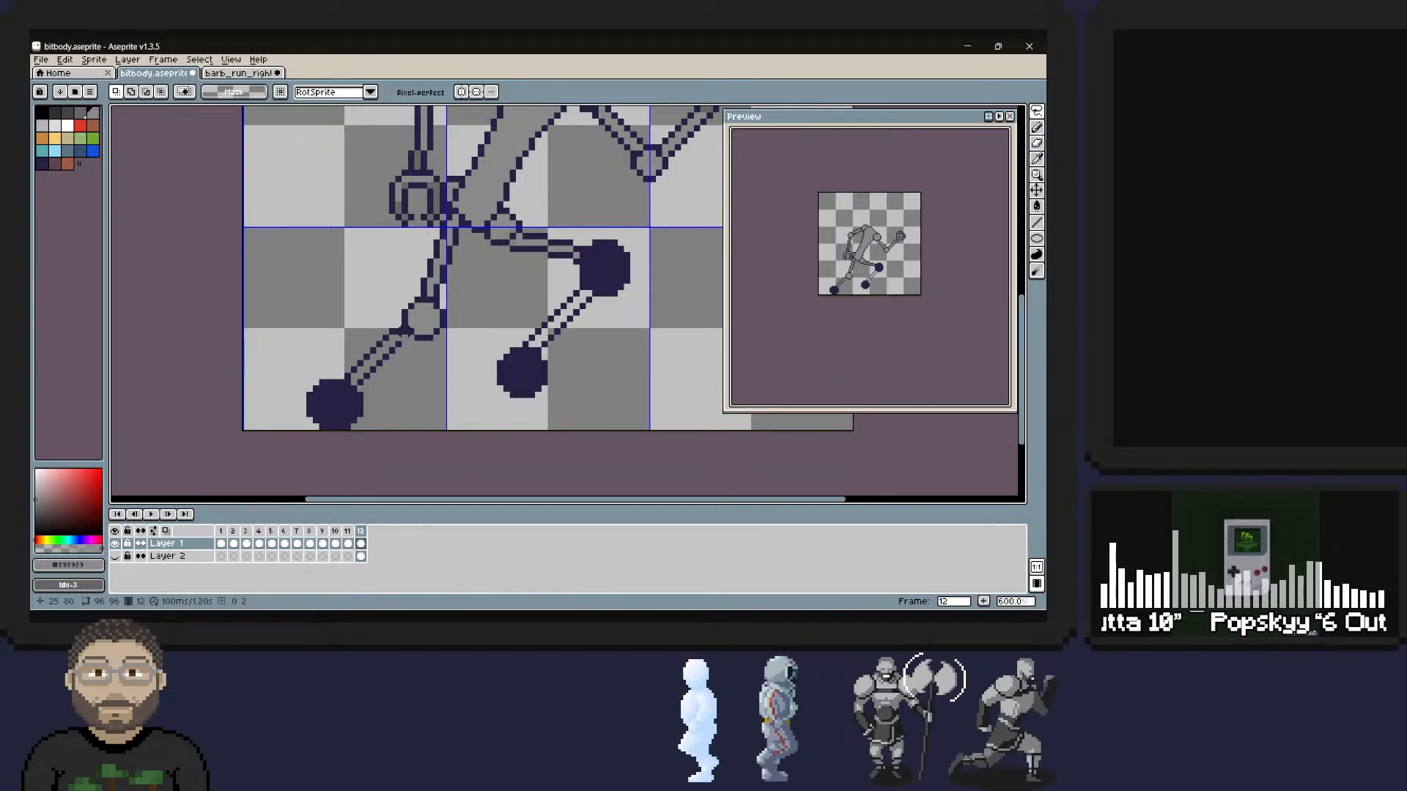
Lasso the rear shin with its ankle dot, shift it one pixel right to meet the knee, and deselect.
mouse_move(392, 322)
left_mouse_down()
mouse_move(343, 343)
mouse_move(295, 426)
mouse_move(426, 362)
mouse_move(395, 321)
left_mouse_up()
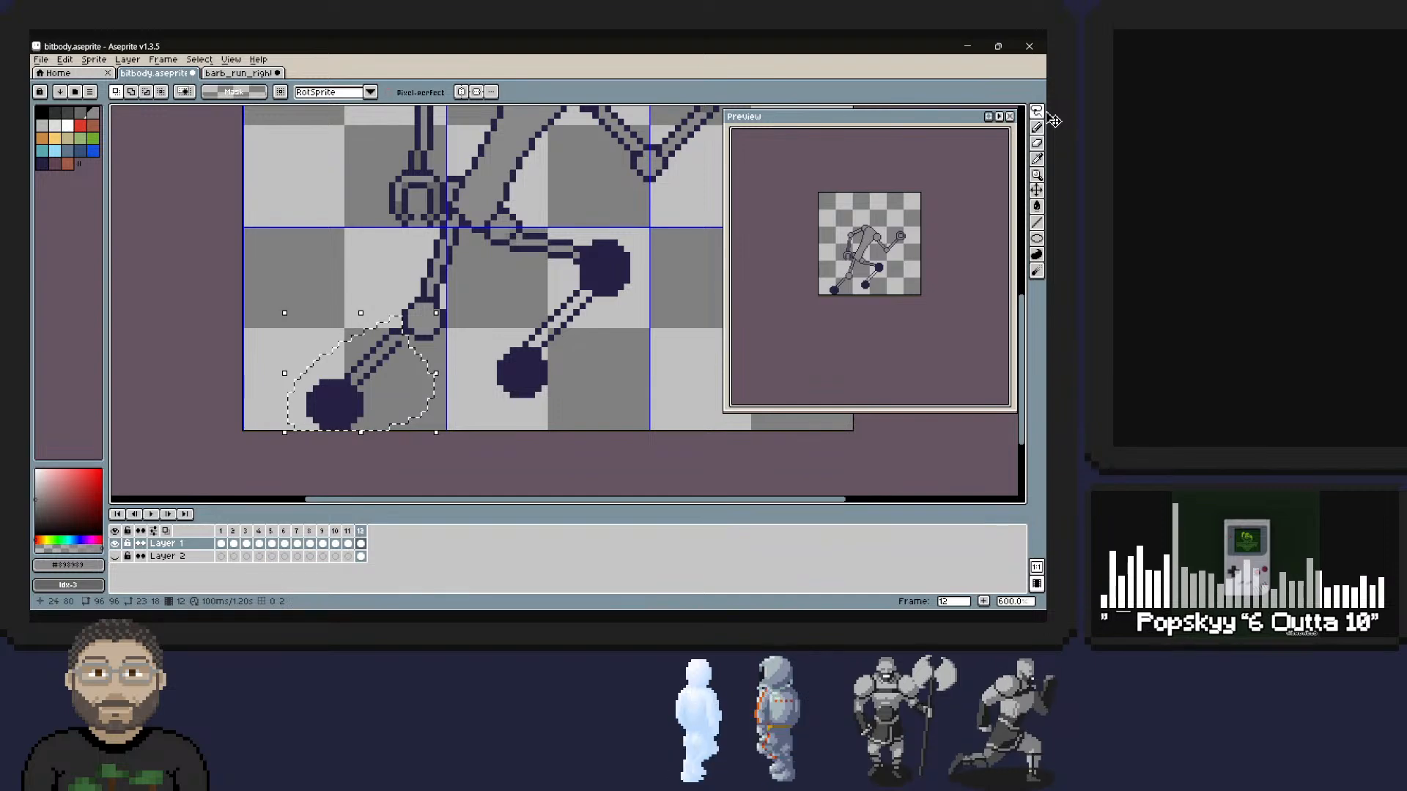
left_click_drag(365, 374, 372, 374)
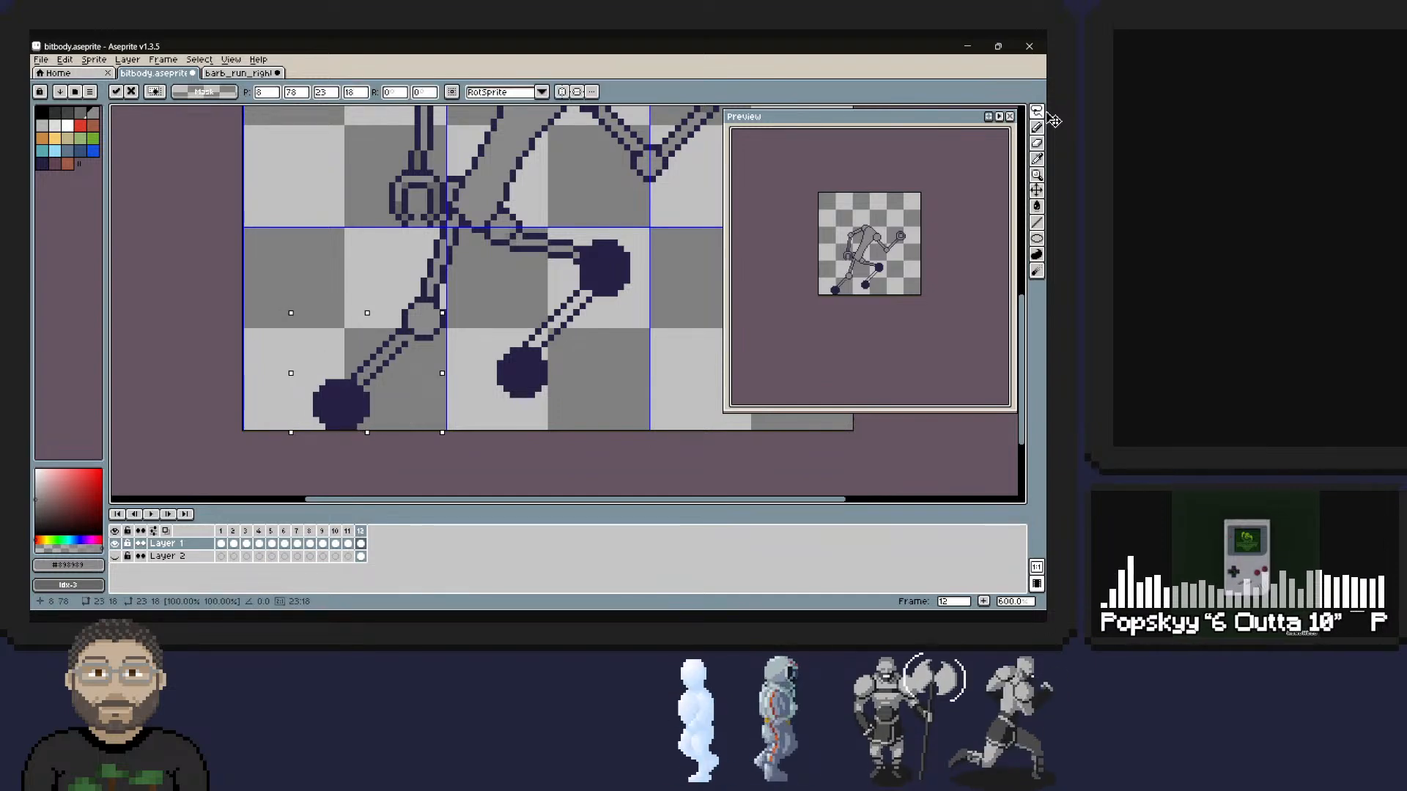
key("ctrl+d")
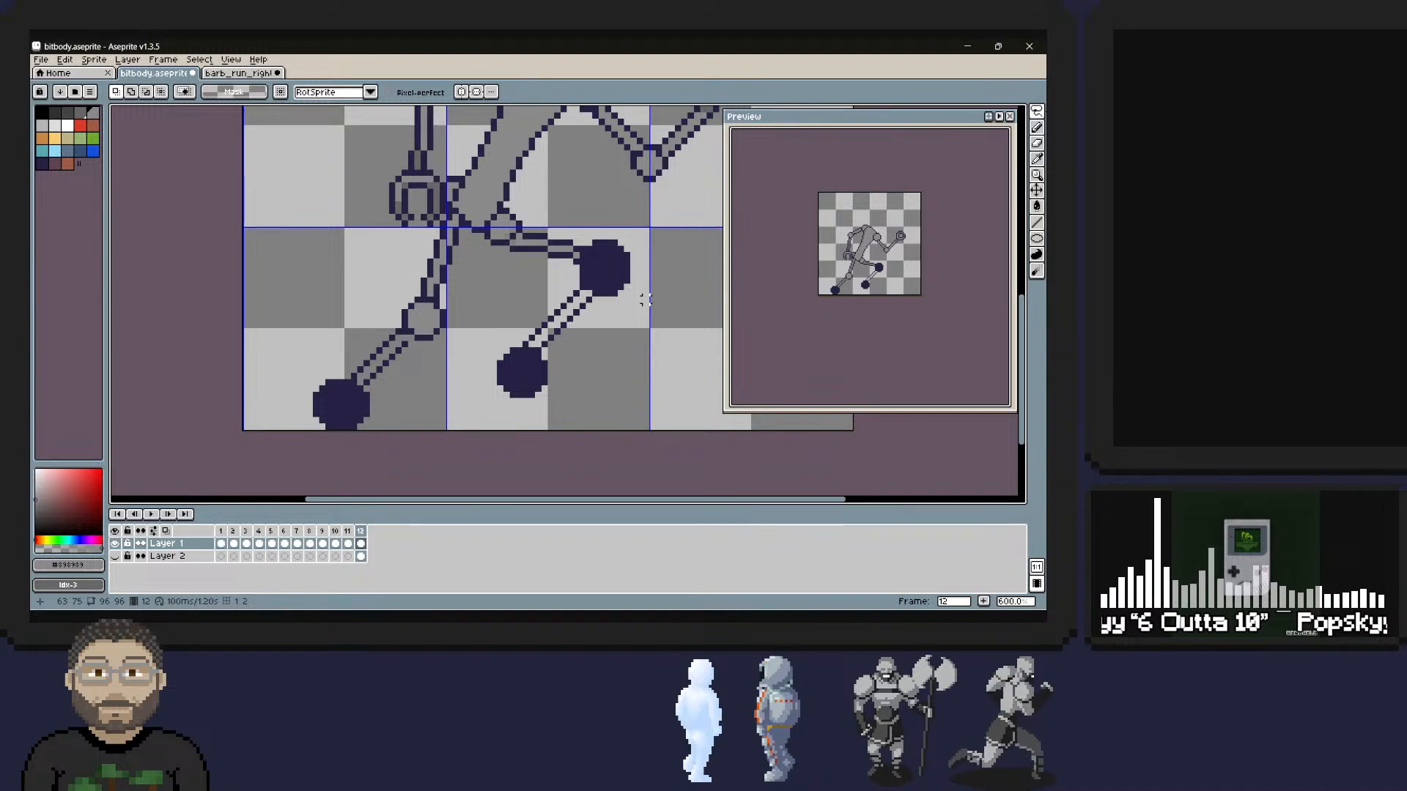
Lasso the left foot on frame 1 and try it on frame 12 for reuse in the running pose.
key("z")
right_click(643, 275)
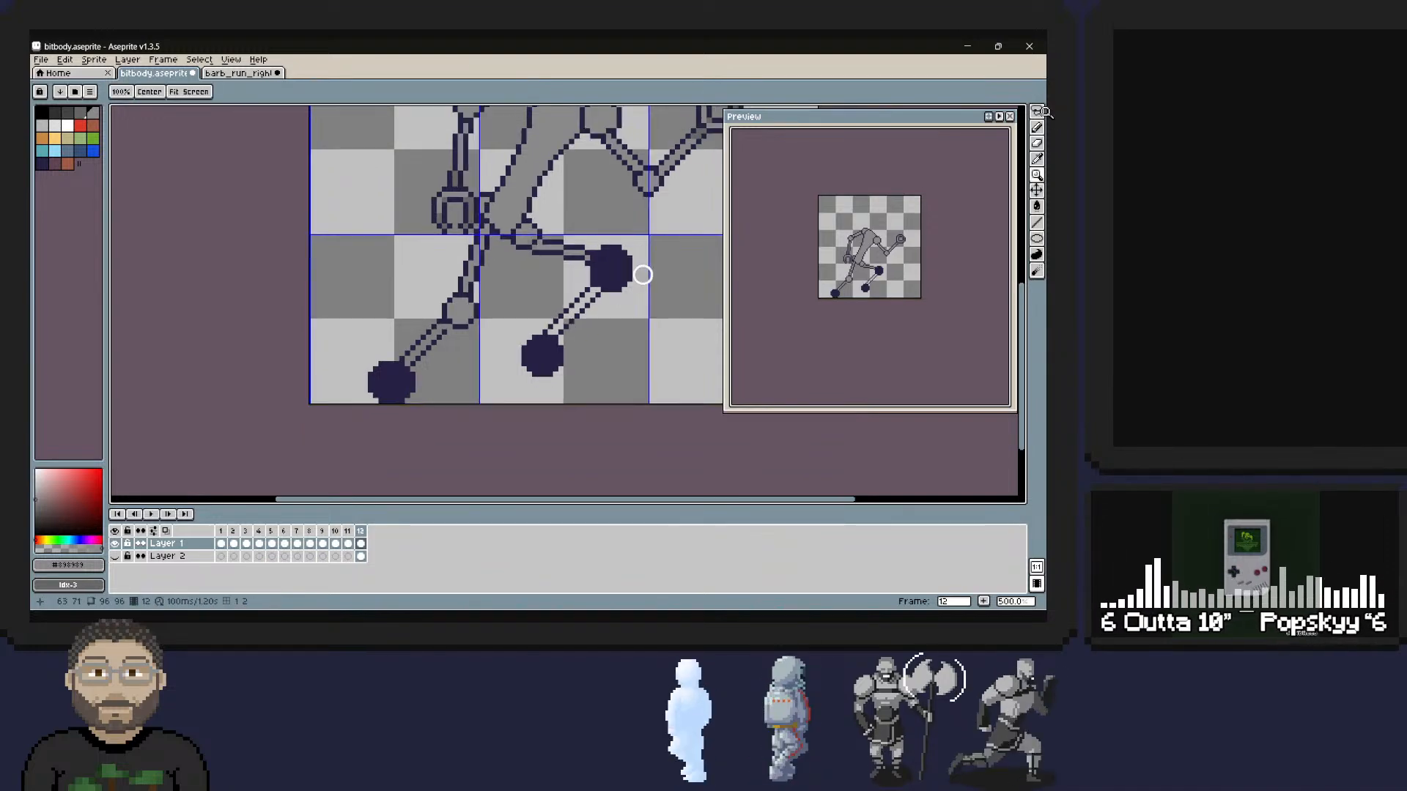
right_click(644, 276)
key("space")
left_click_drag(644, 277, 538, 339)
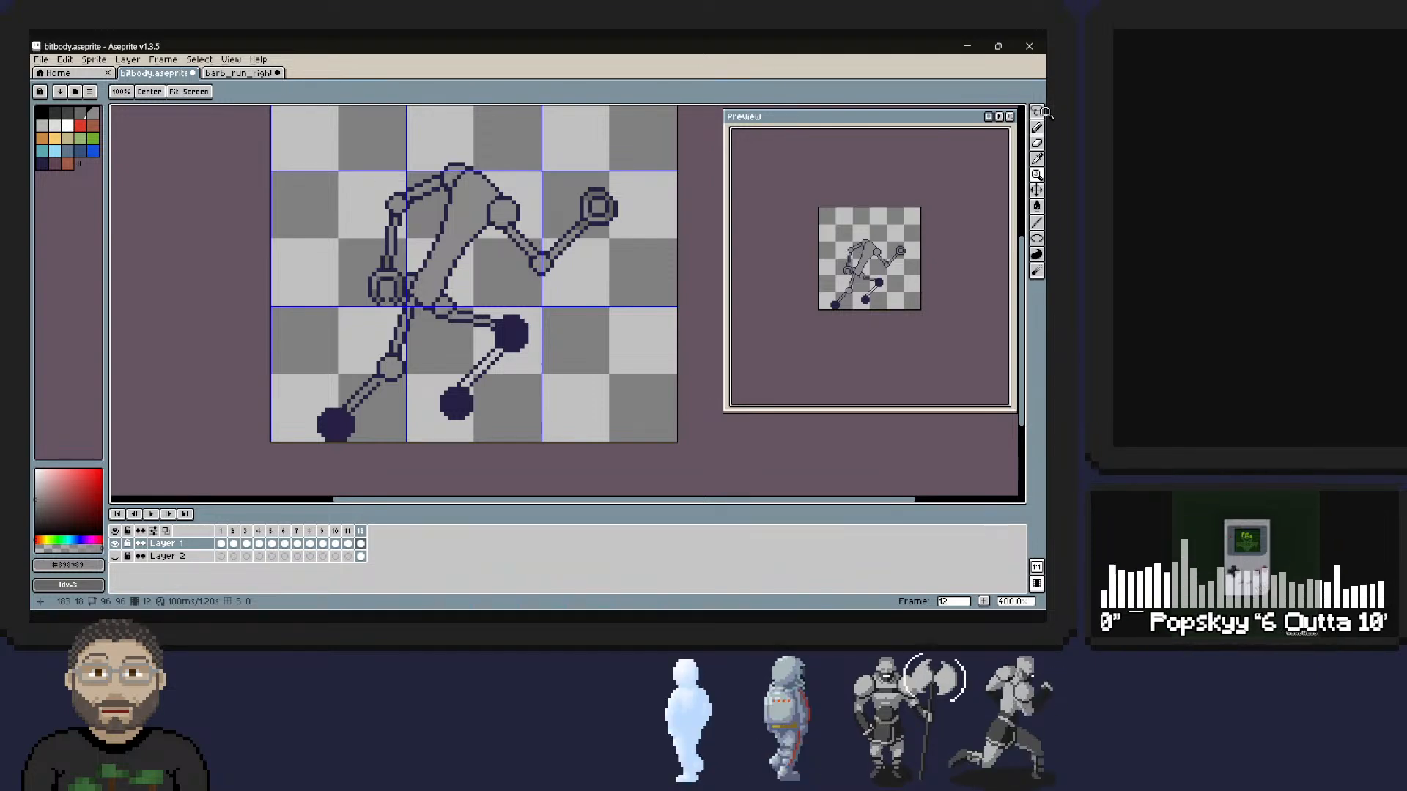
left_click(221, 532)
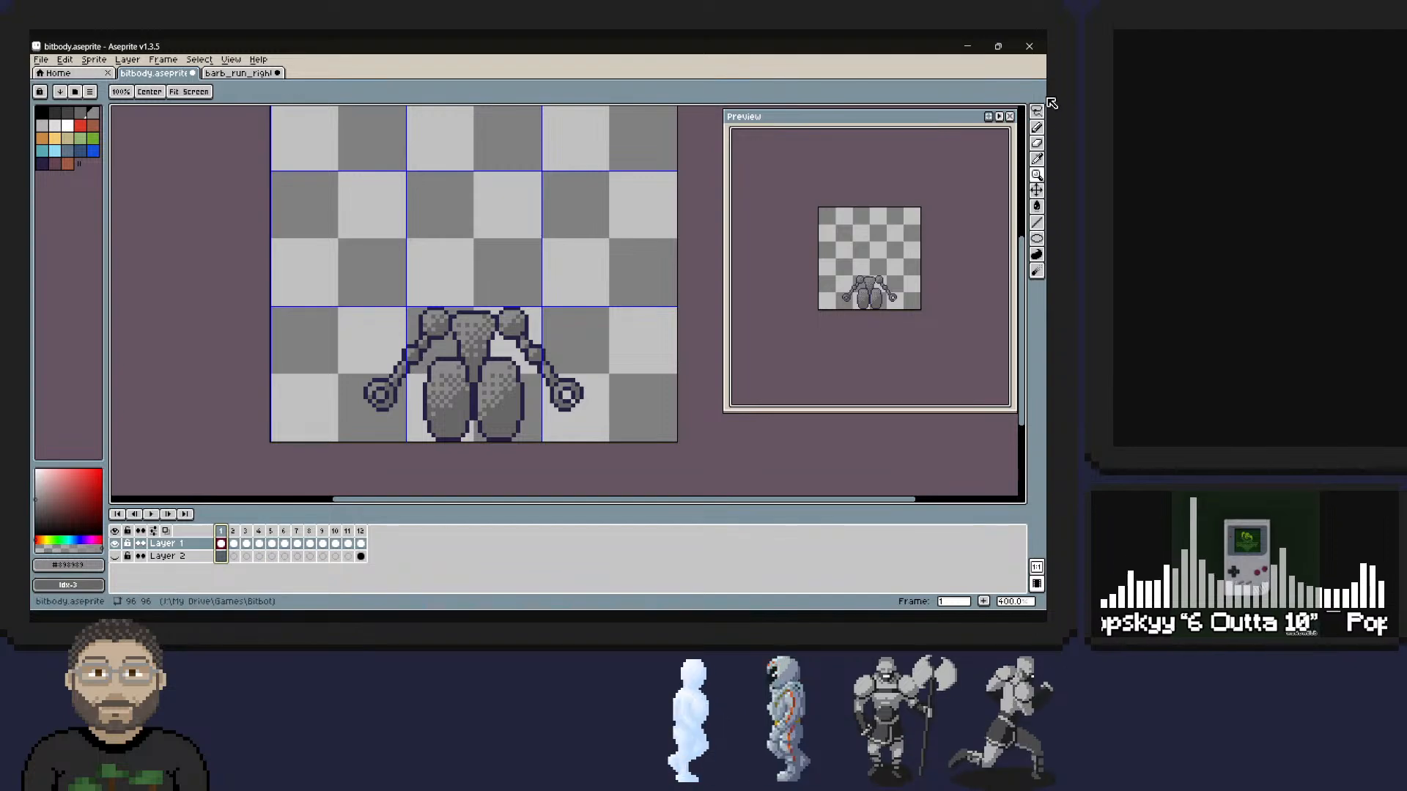
left_click(1037, 111)
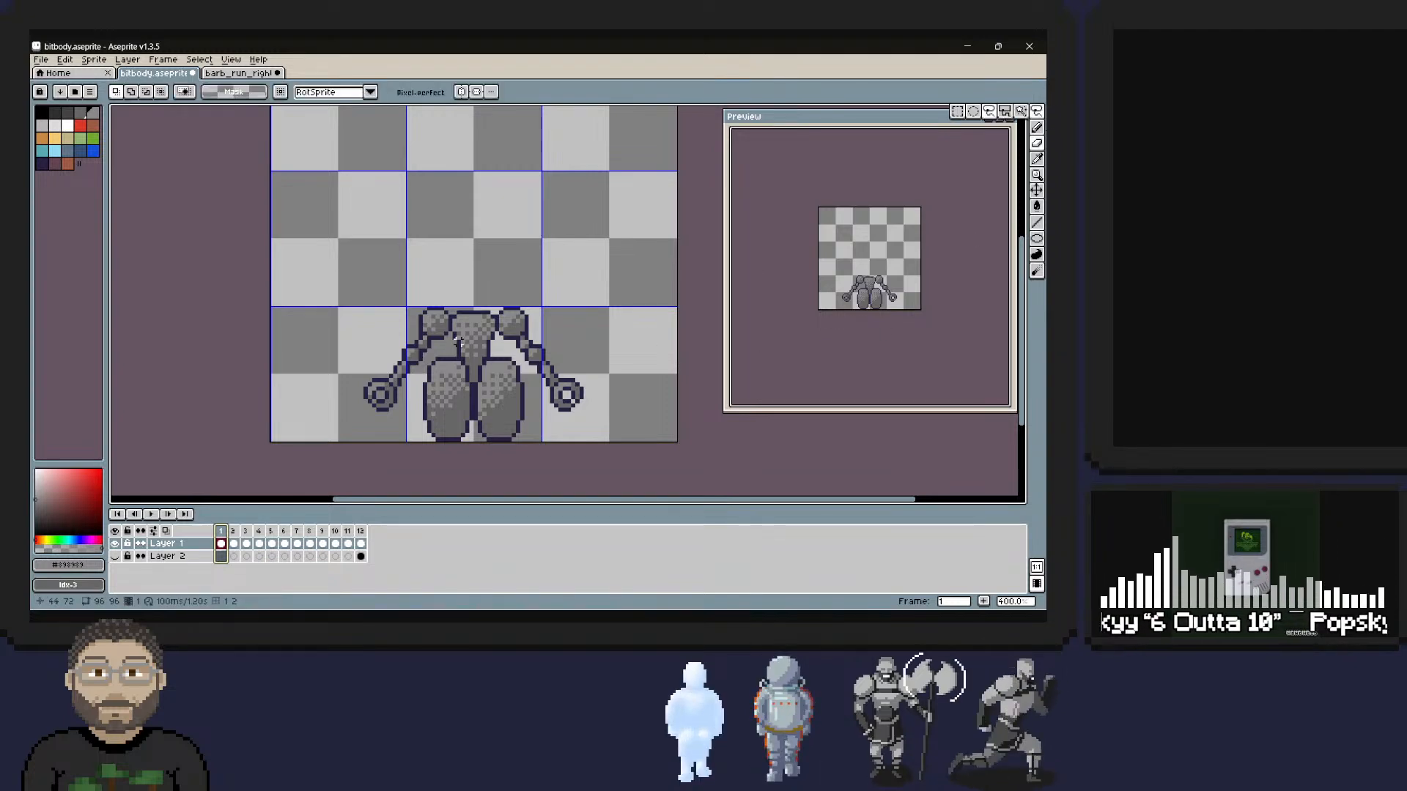
left_click(435, 364)
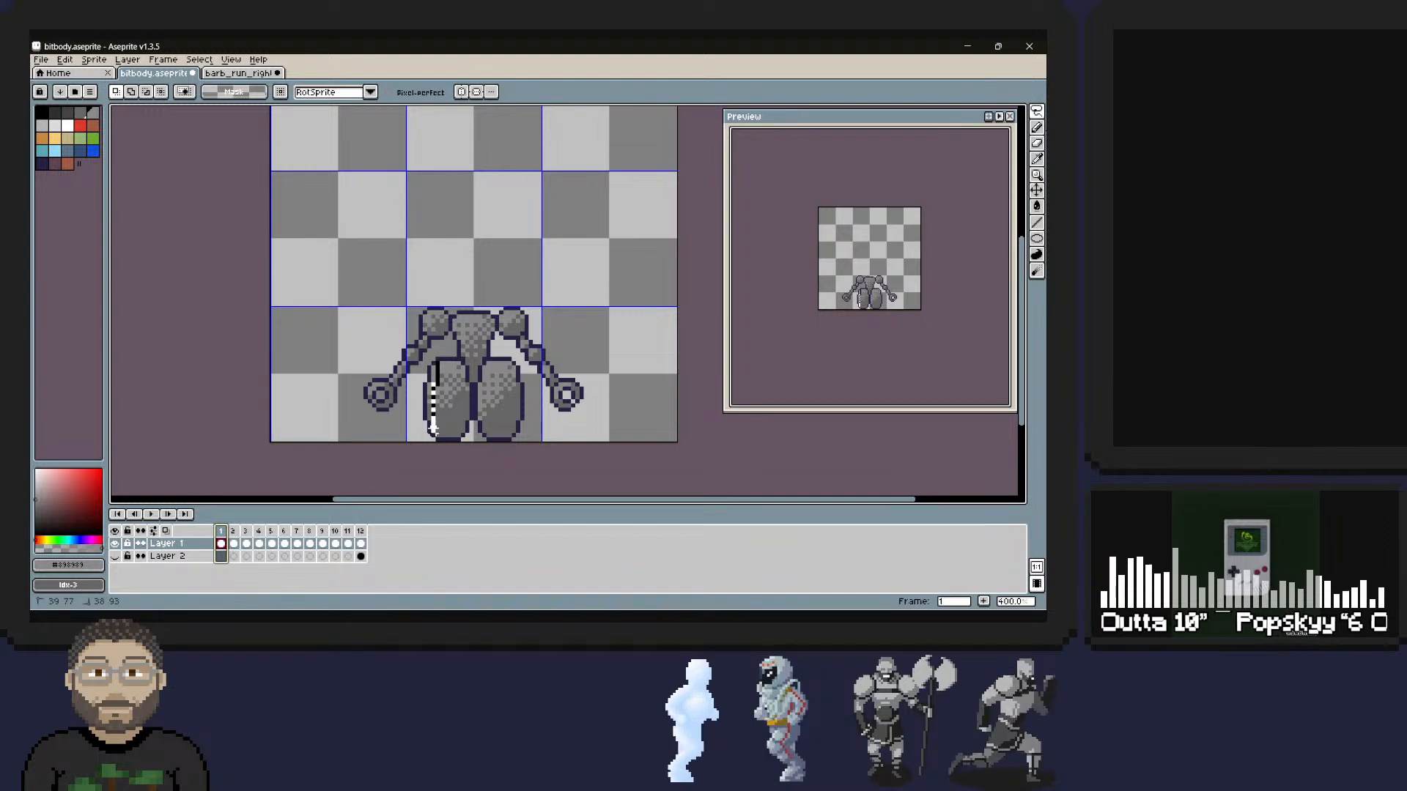
mouse_move(454, 431)
left_mouse_down()
mouse_move(468, 395)
mouse_move(439, 360)
left_mouse_up()
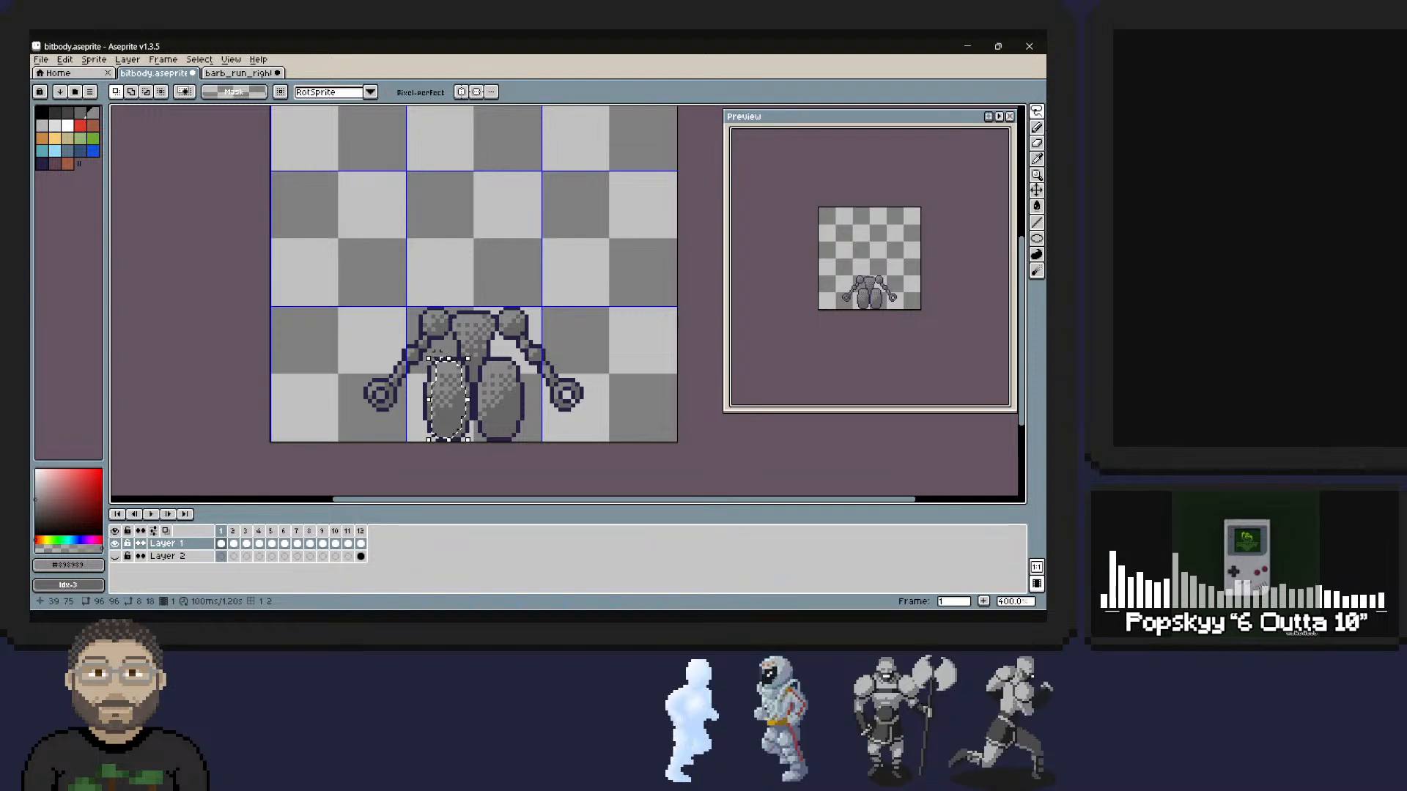
left_click_drag(437, 359, 443, 359)
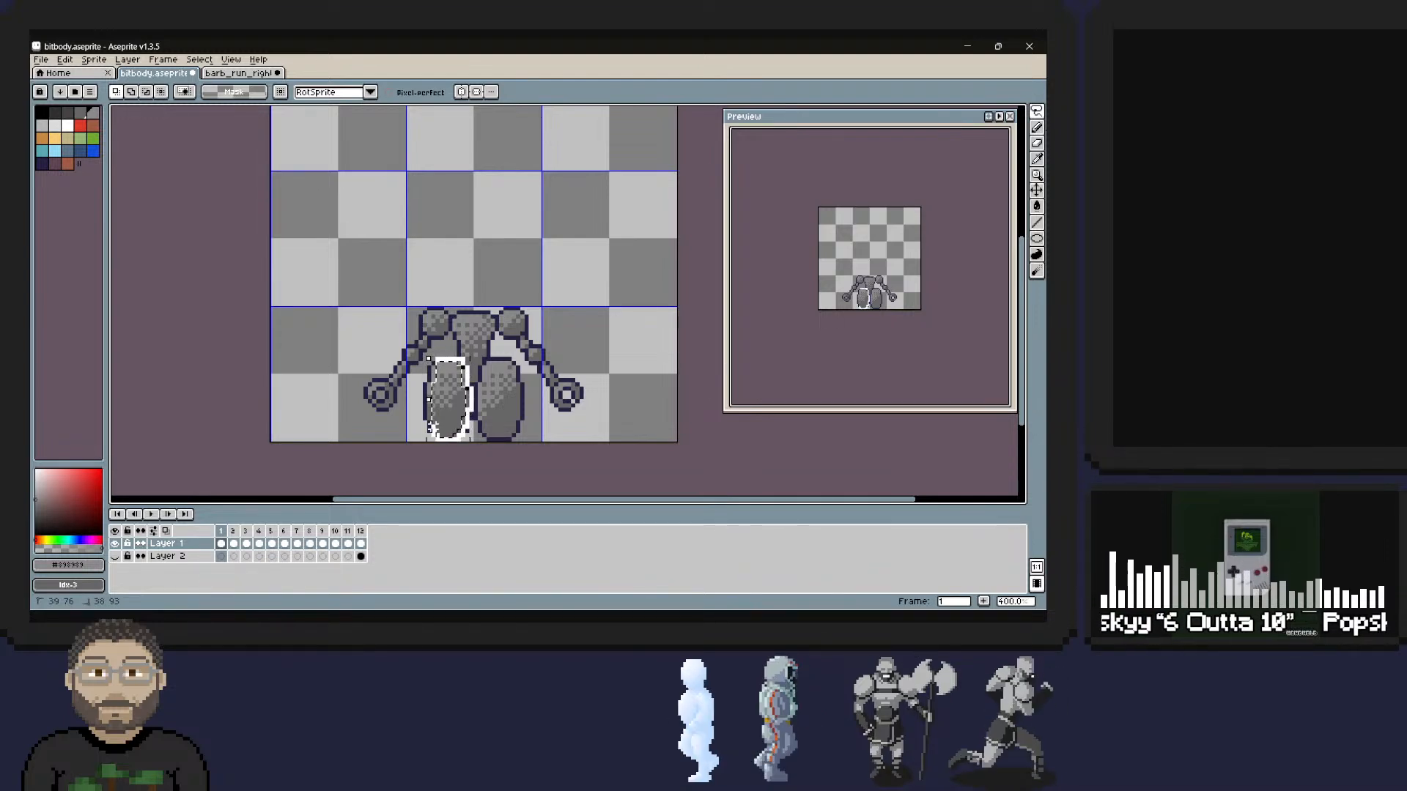
left_click_drag(430, 359, 431, 359)
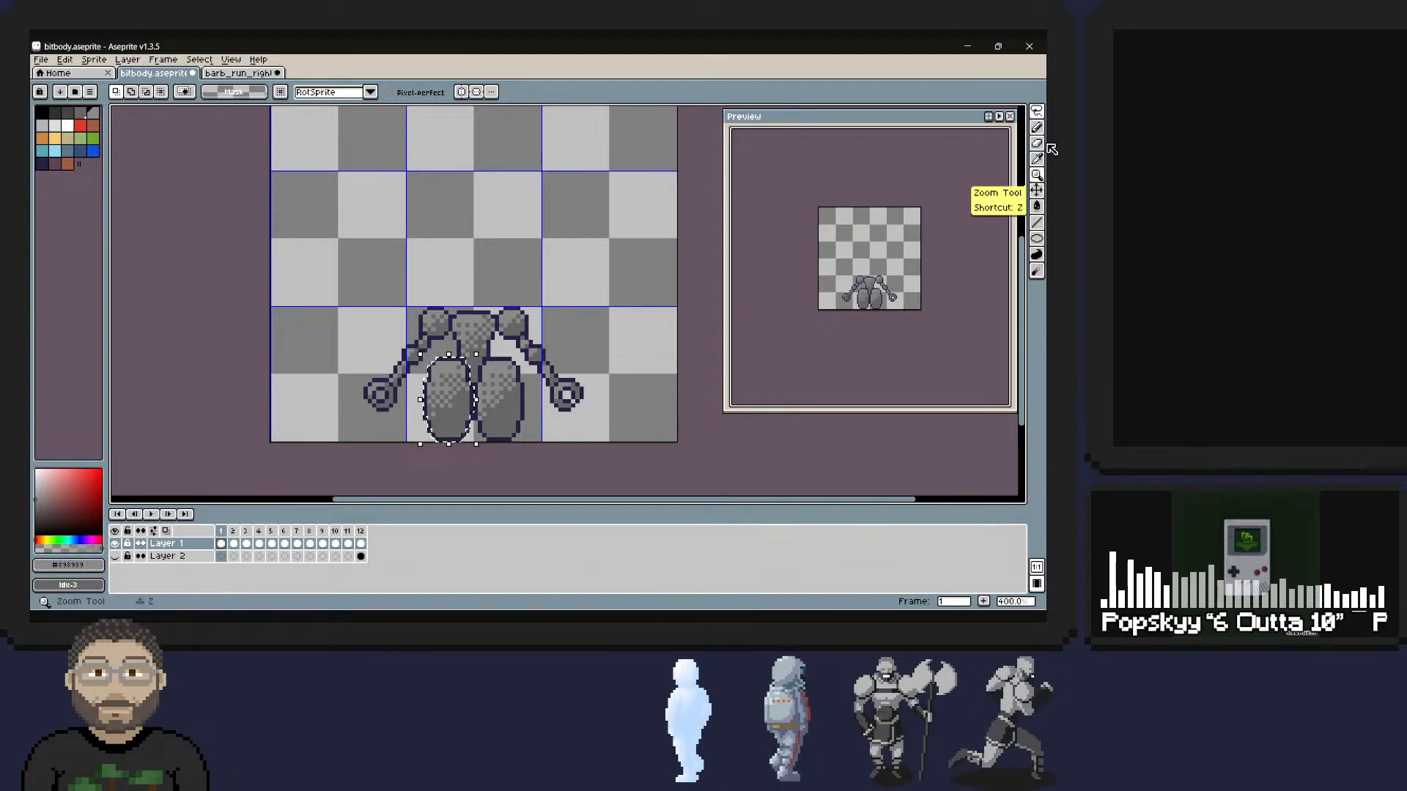
key("Left")
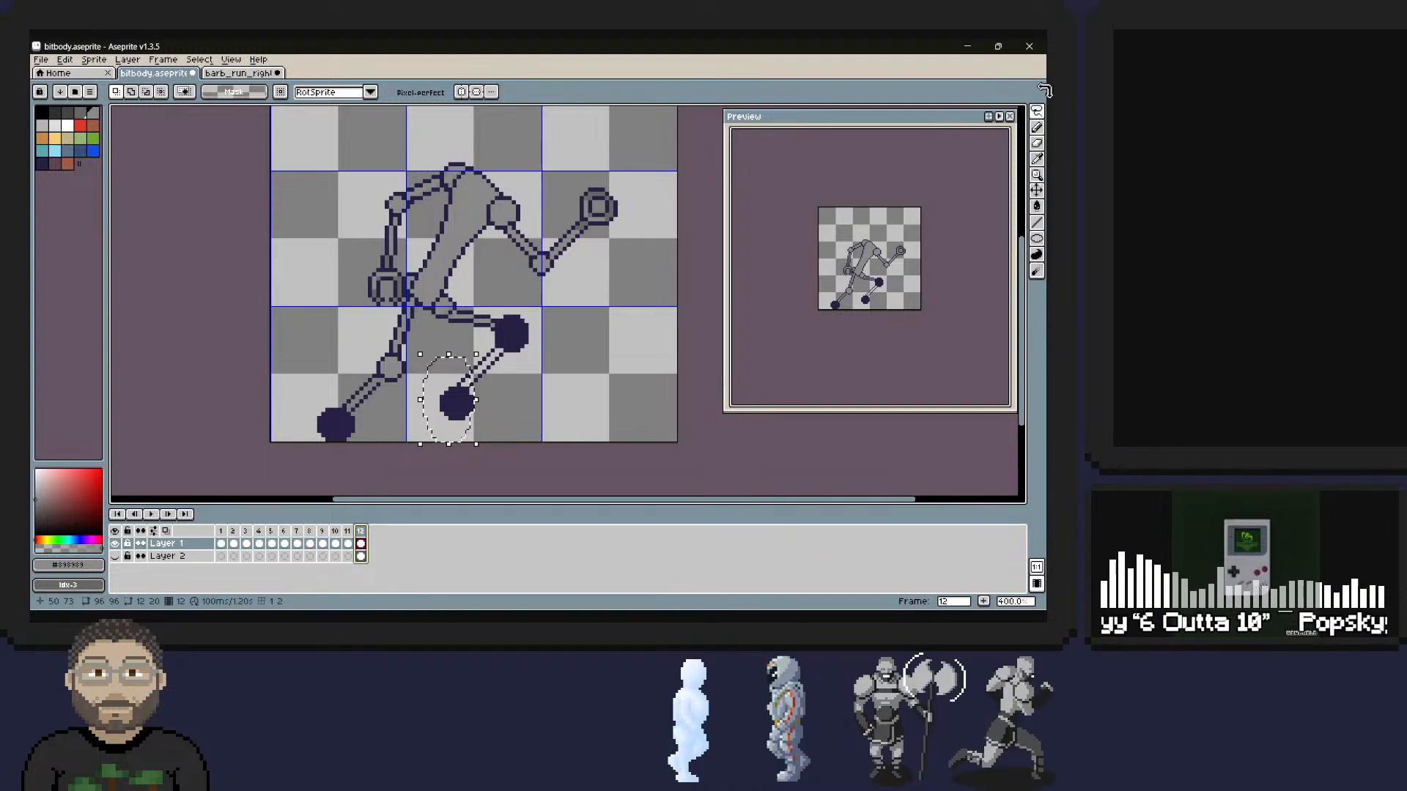
key("ctrl+z")
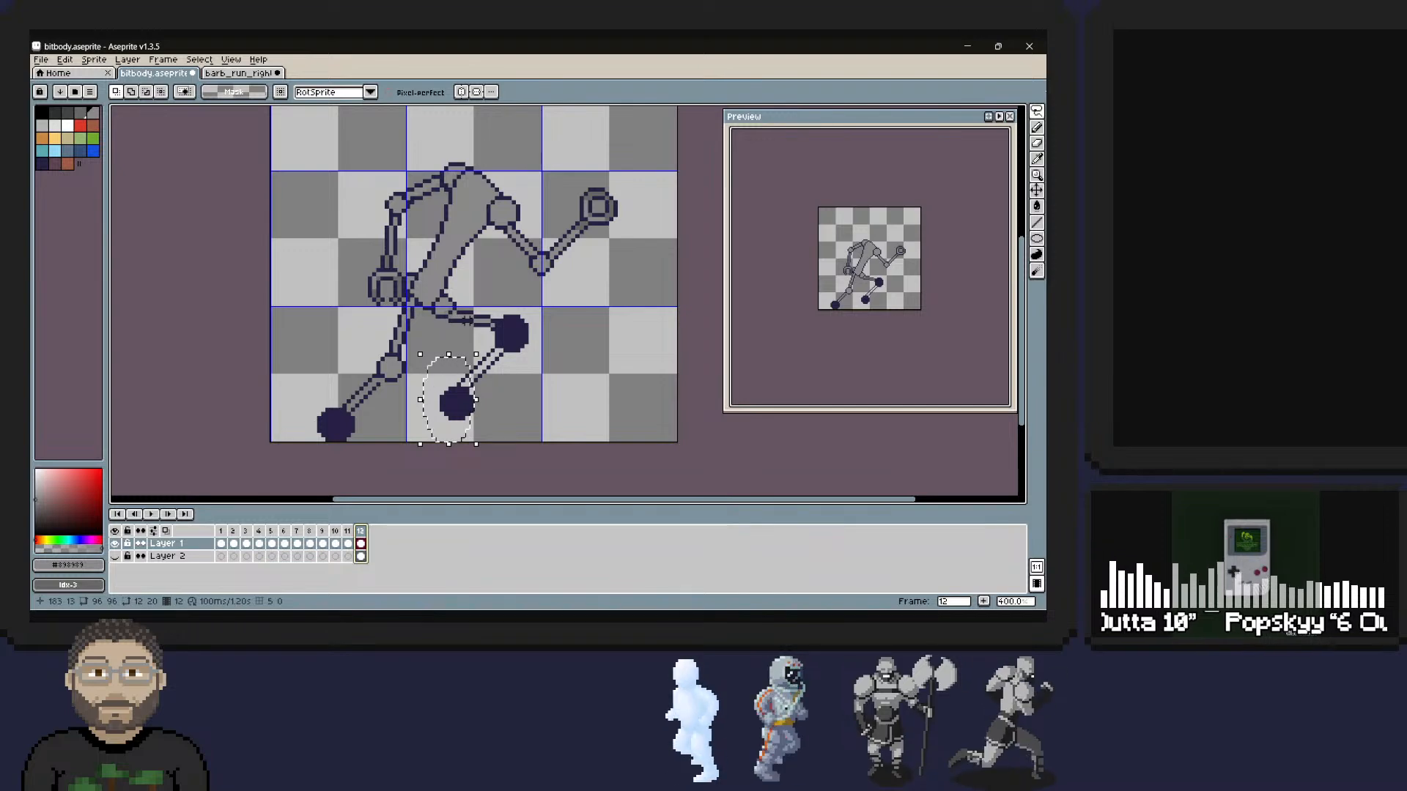
Extend the selection around the left foot on frame 1 to 14 by 22 pixels so it includes the whole outline, and copy it.
key("Home")
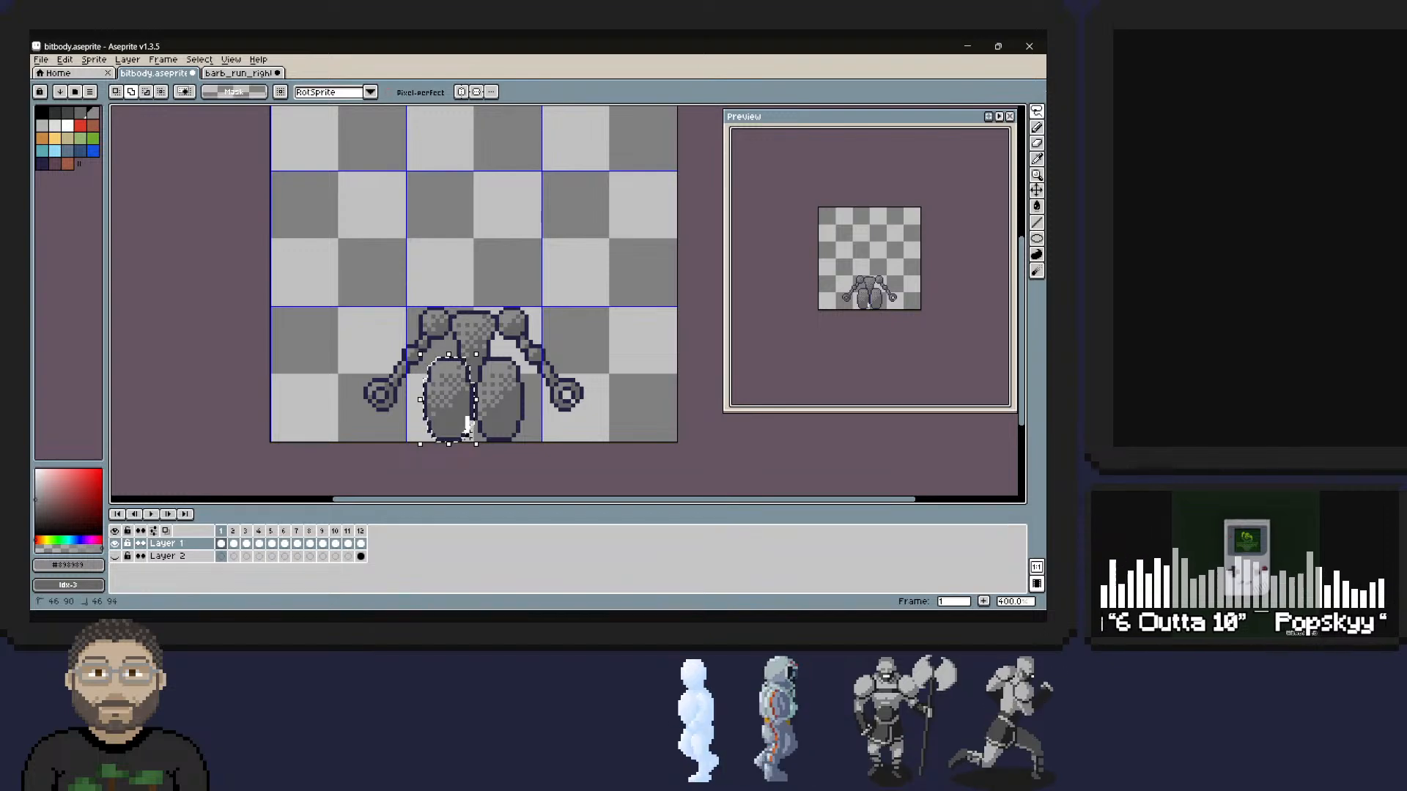
left_click_drag(420, 422, 425, 418)
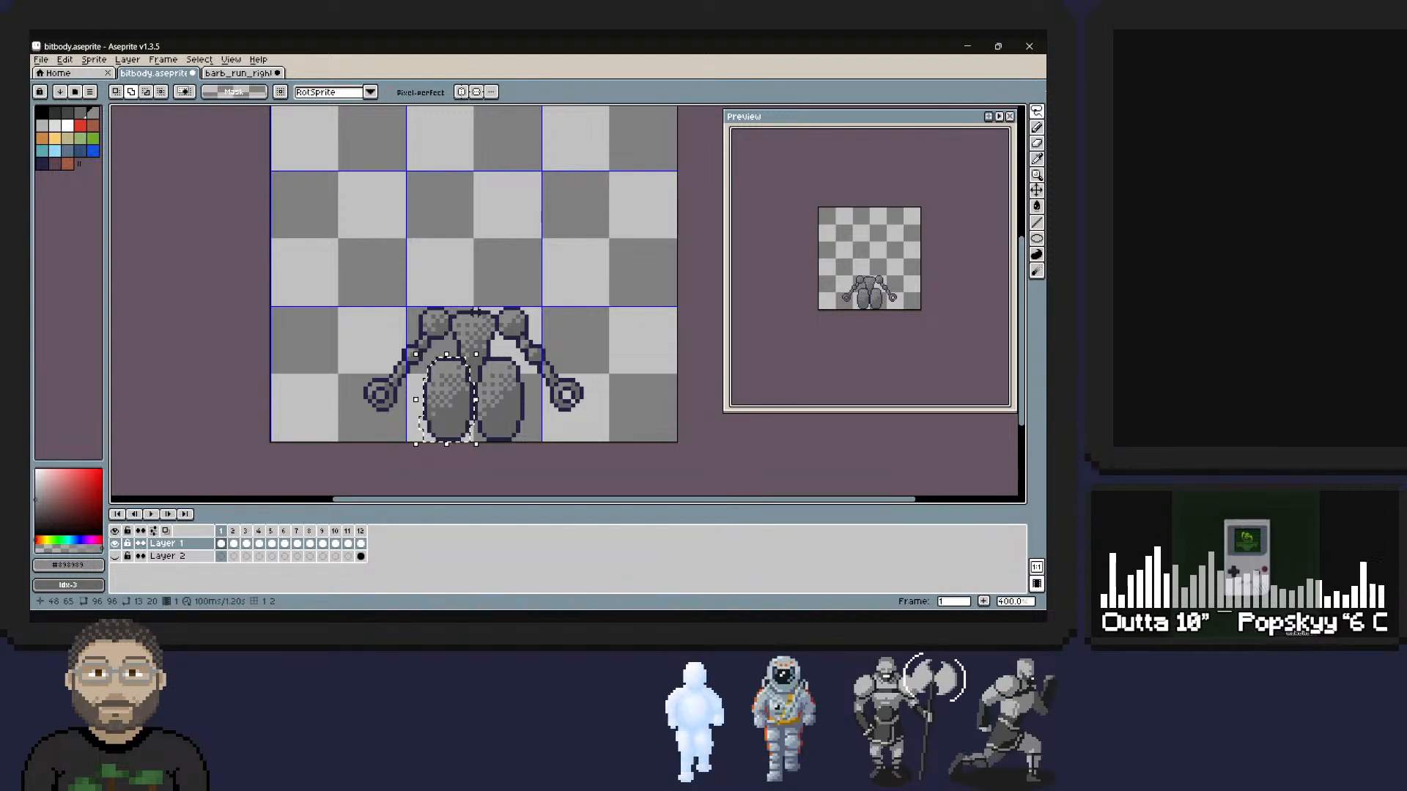
mouse_move(454, 358)
left_mouse_down()
mouse_move(431, 363)
mouse_move(418, 395)
left_mouse_up()
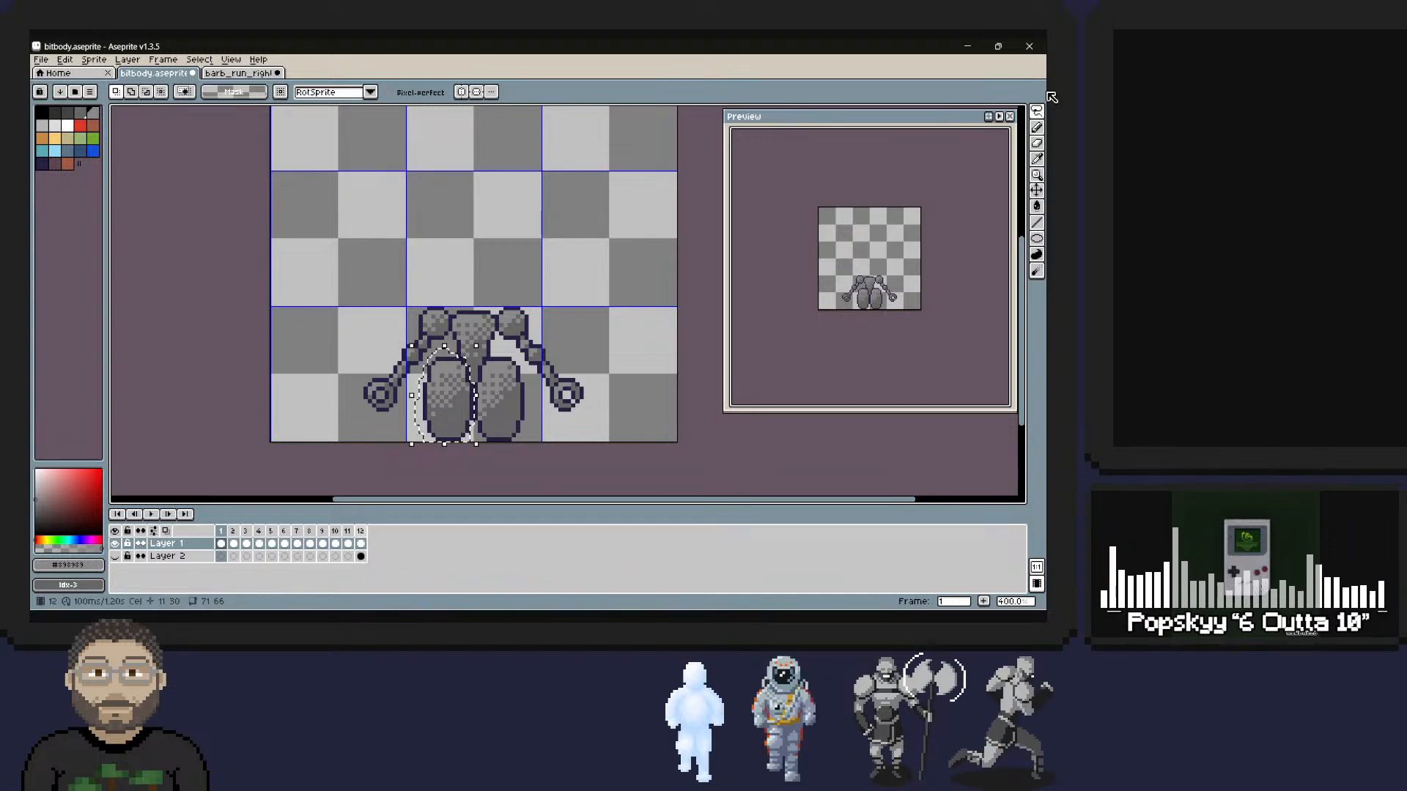
Paste the foot into frame 12, rotate it -90°, squash it to 9 pixels thick and place it over the rear ankle dot.
key("Left")
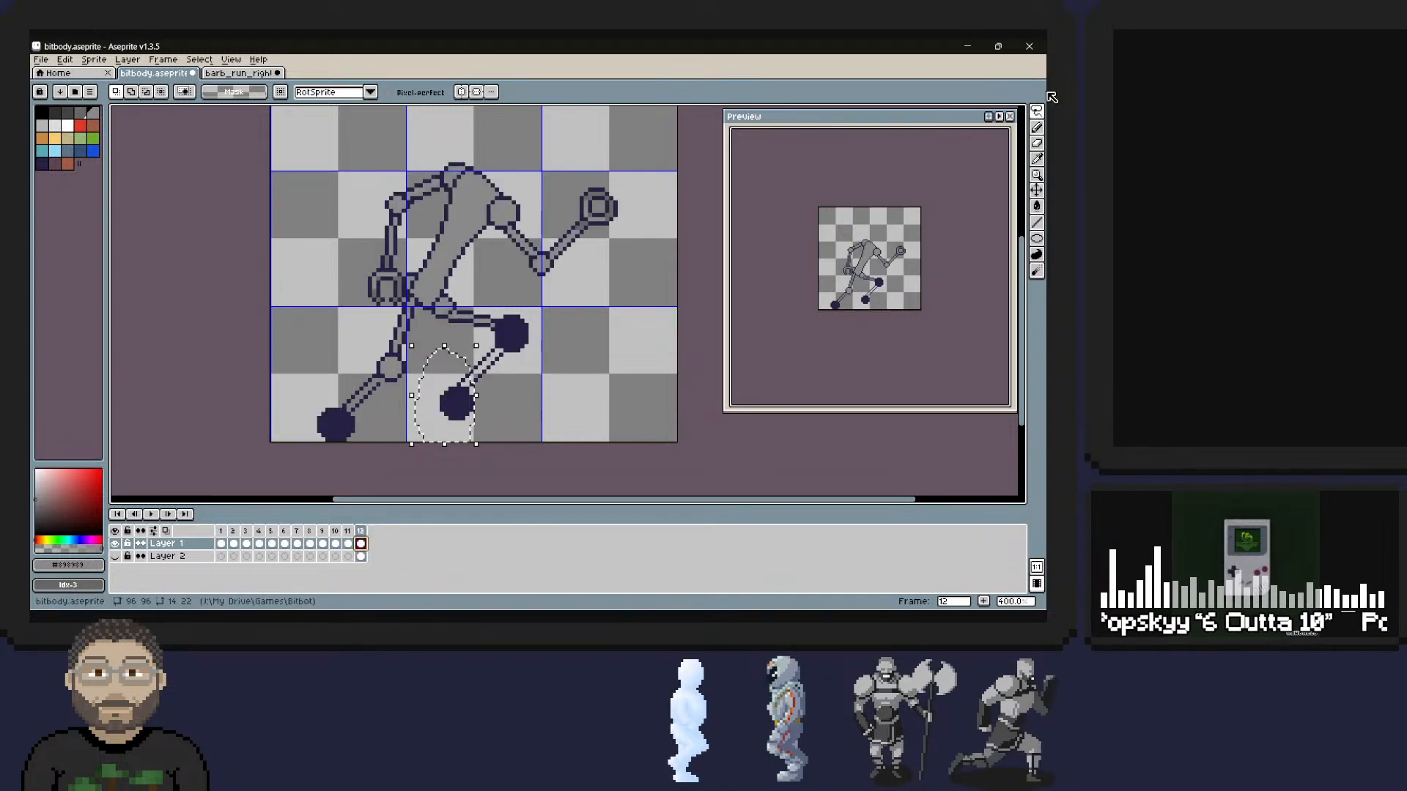
key("ctrl+v")
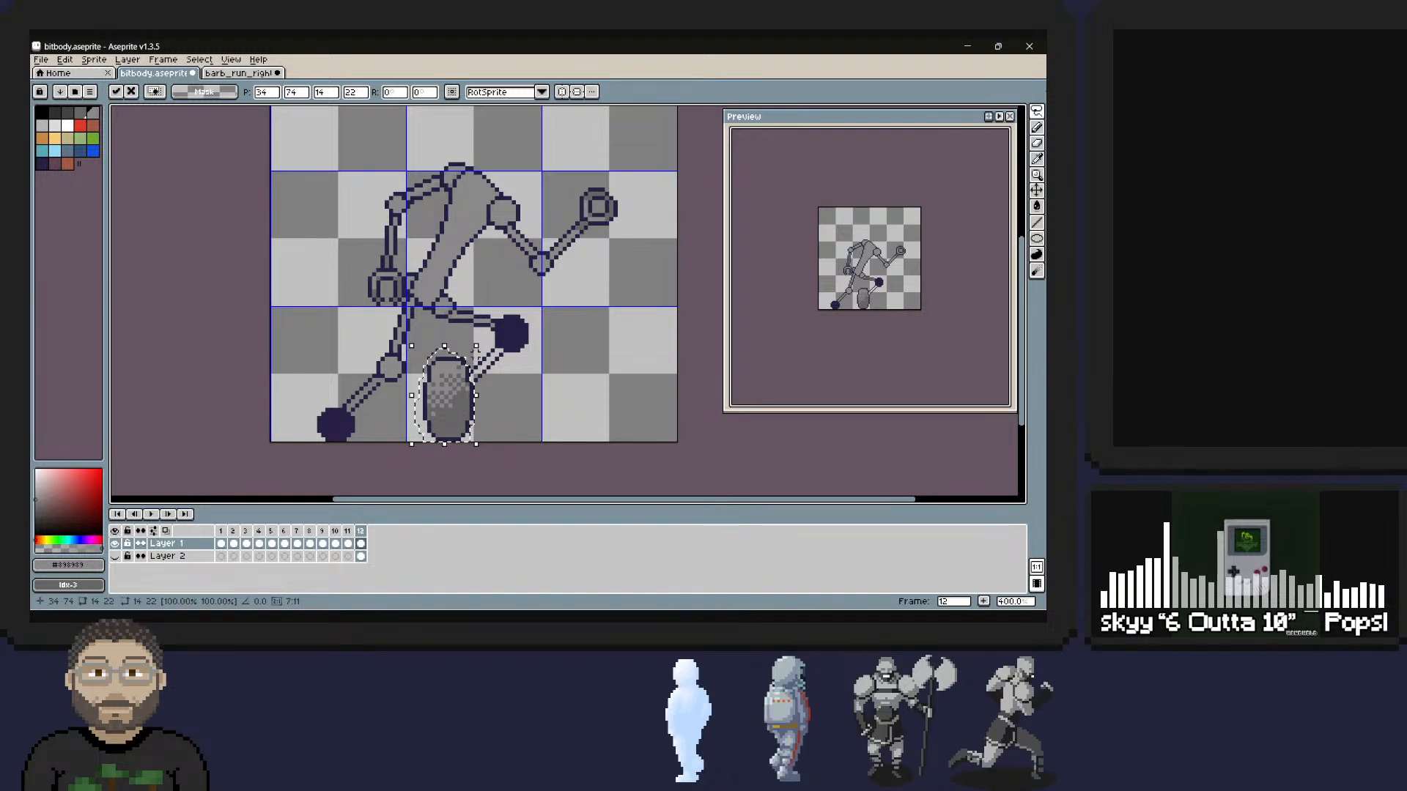
left_click_drag(482, 341, 503, 429)
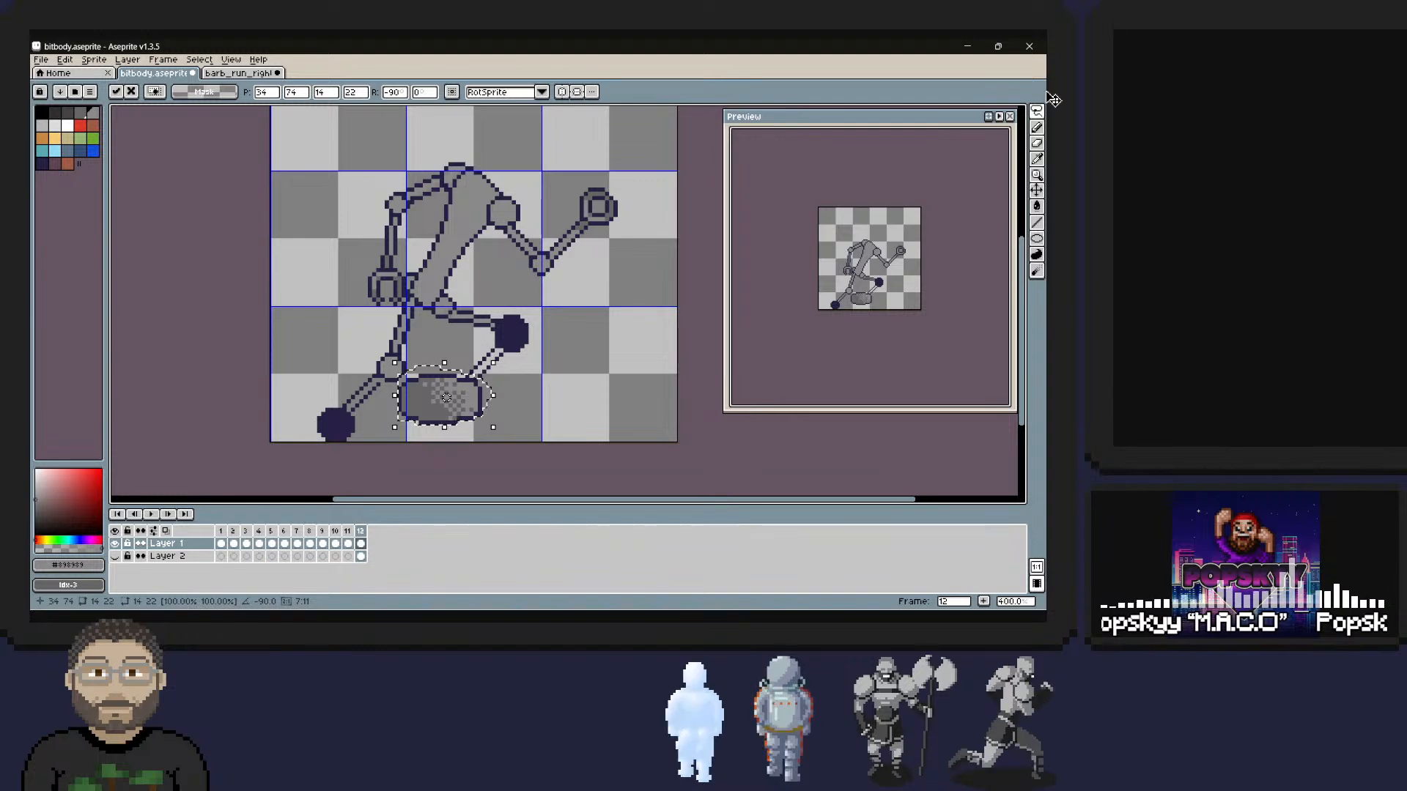
left_click_drag(446, 397, 351, 401)
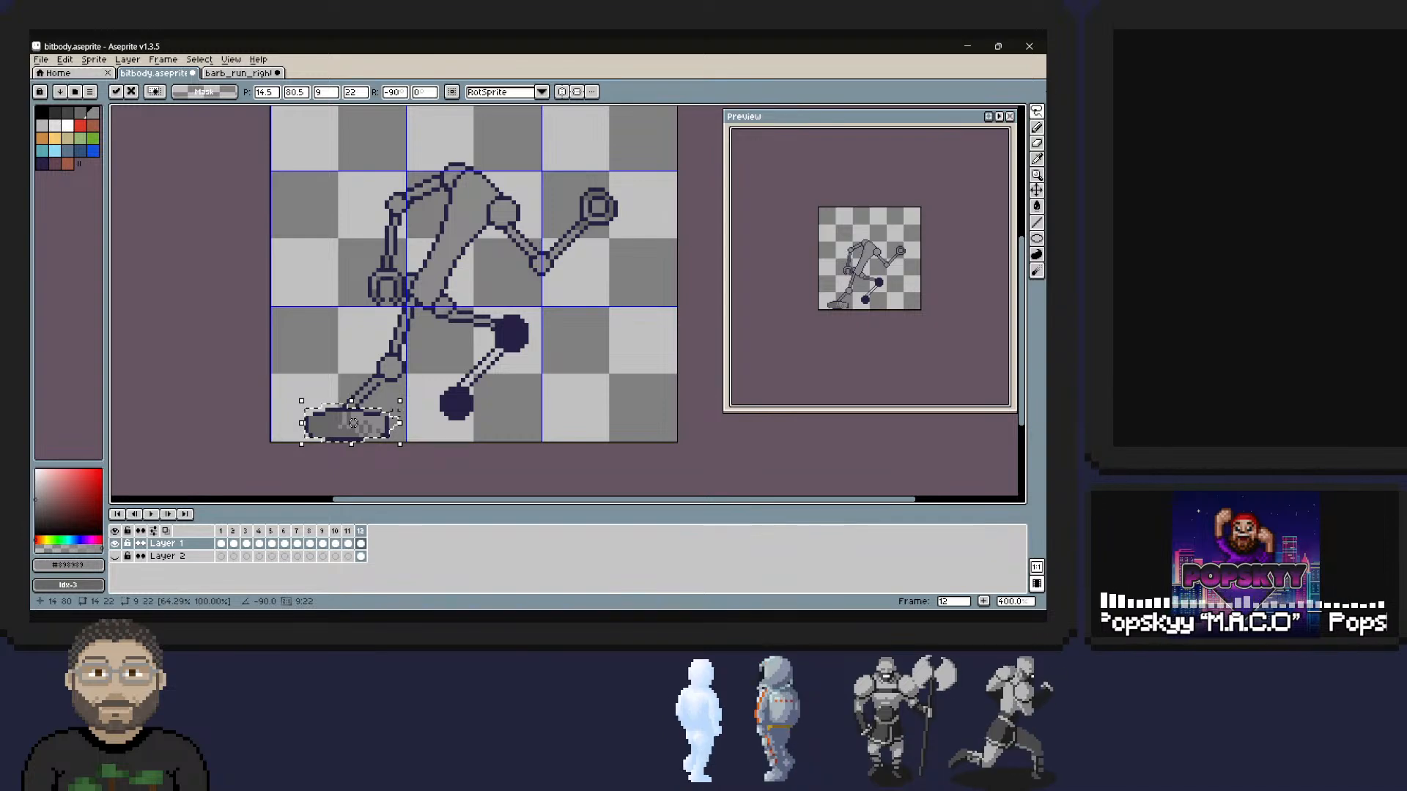
key("Right")
key("Right")
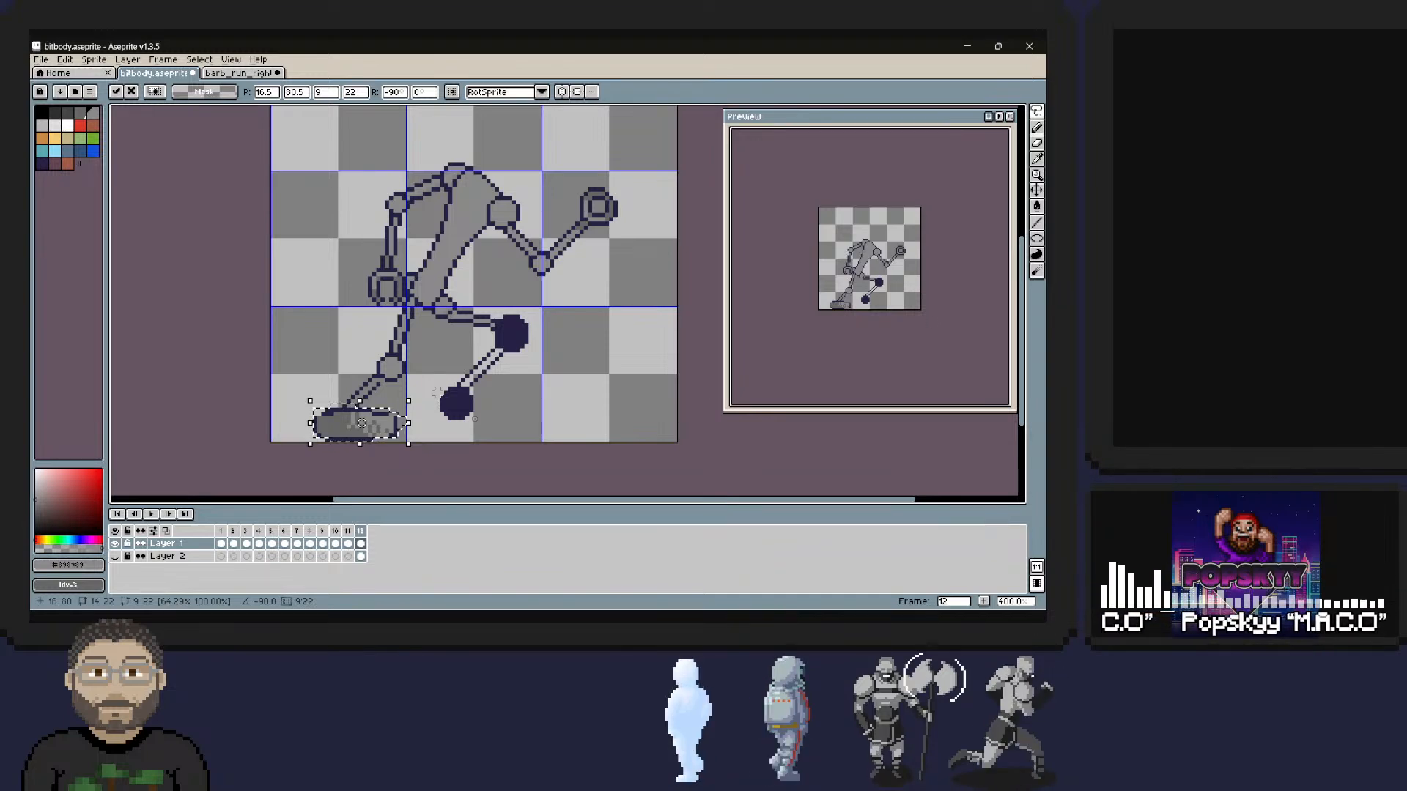
key("ctrl+d")
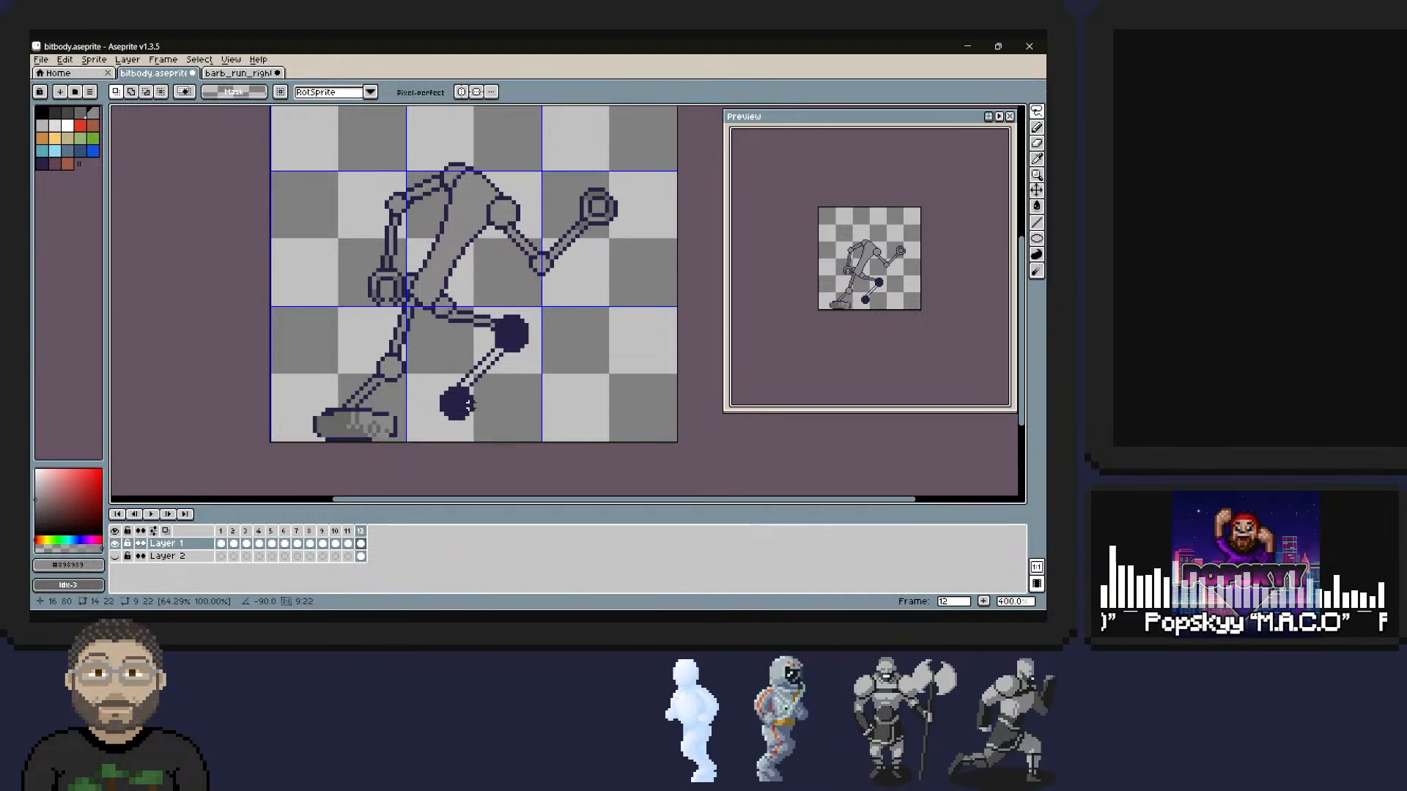
Paste a second foot, rotated -90° and squashed to 9 pixels thick, over the front ankle dot and deselect.
key("ctrl+v")
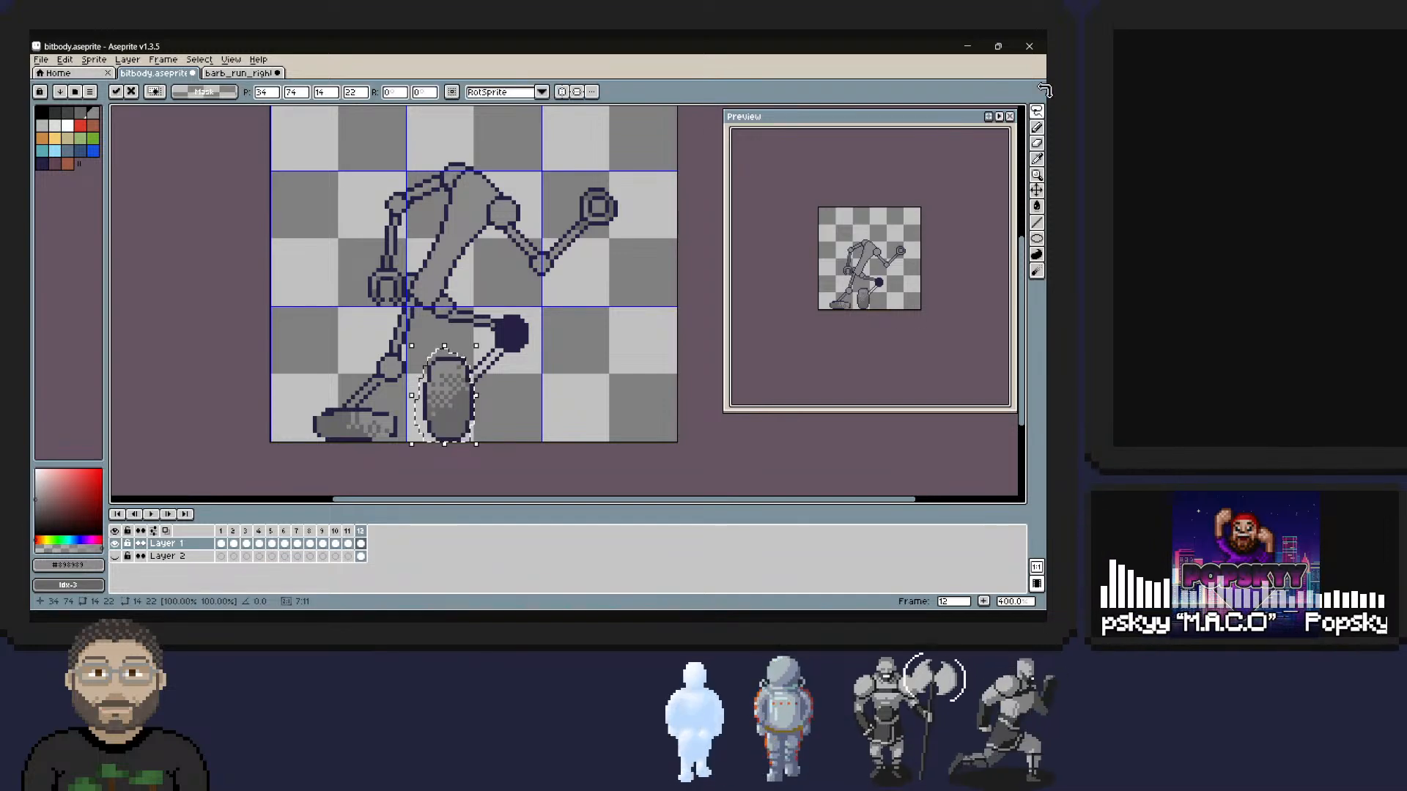
left_click_drag(480, 342, 479, 402)
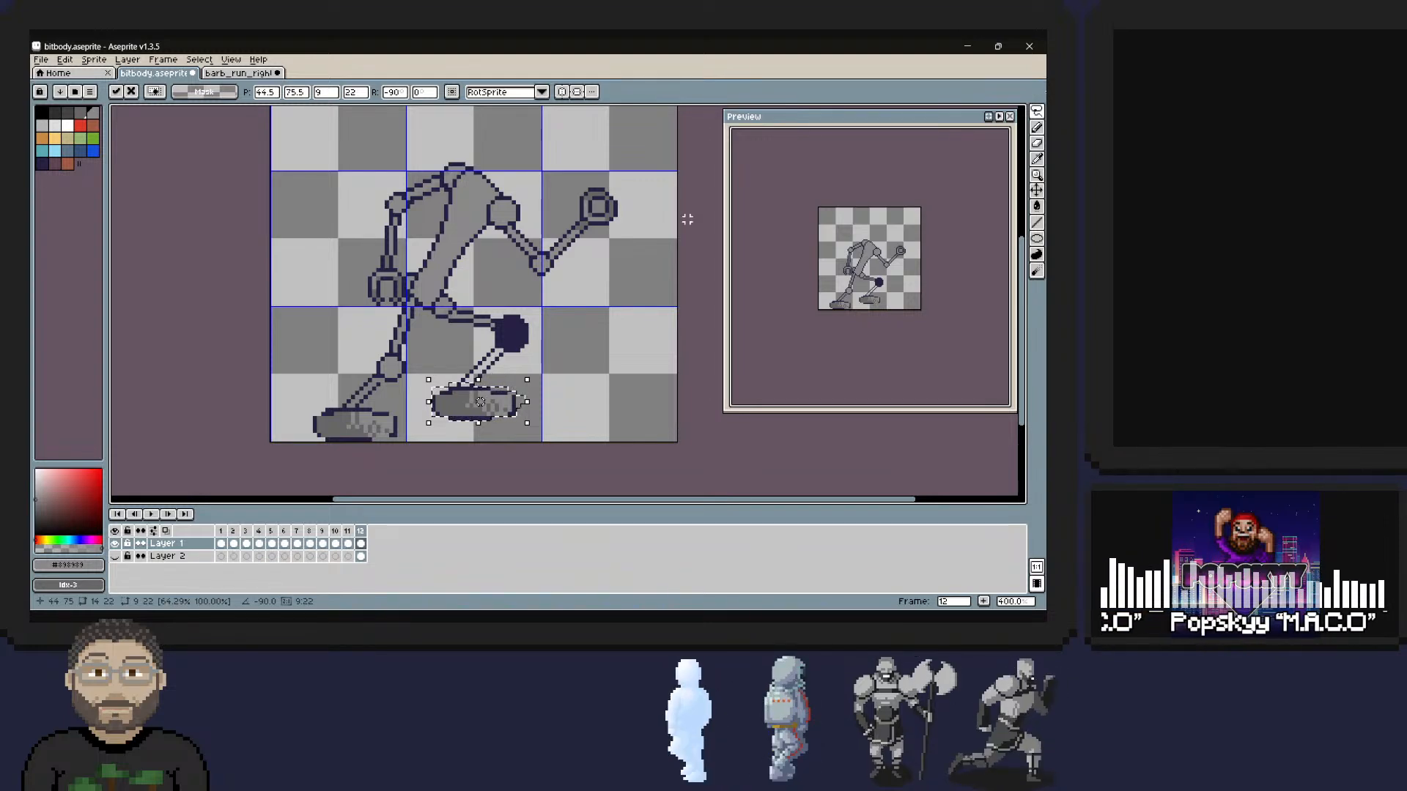
left_click(665, 300)
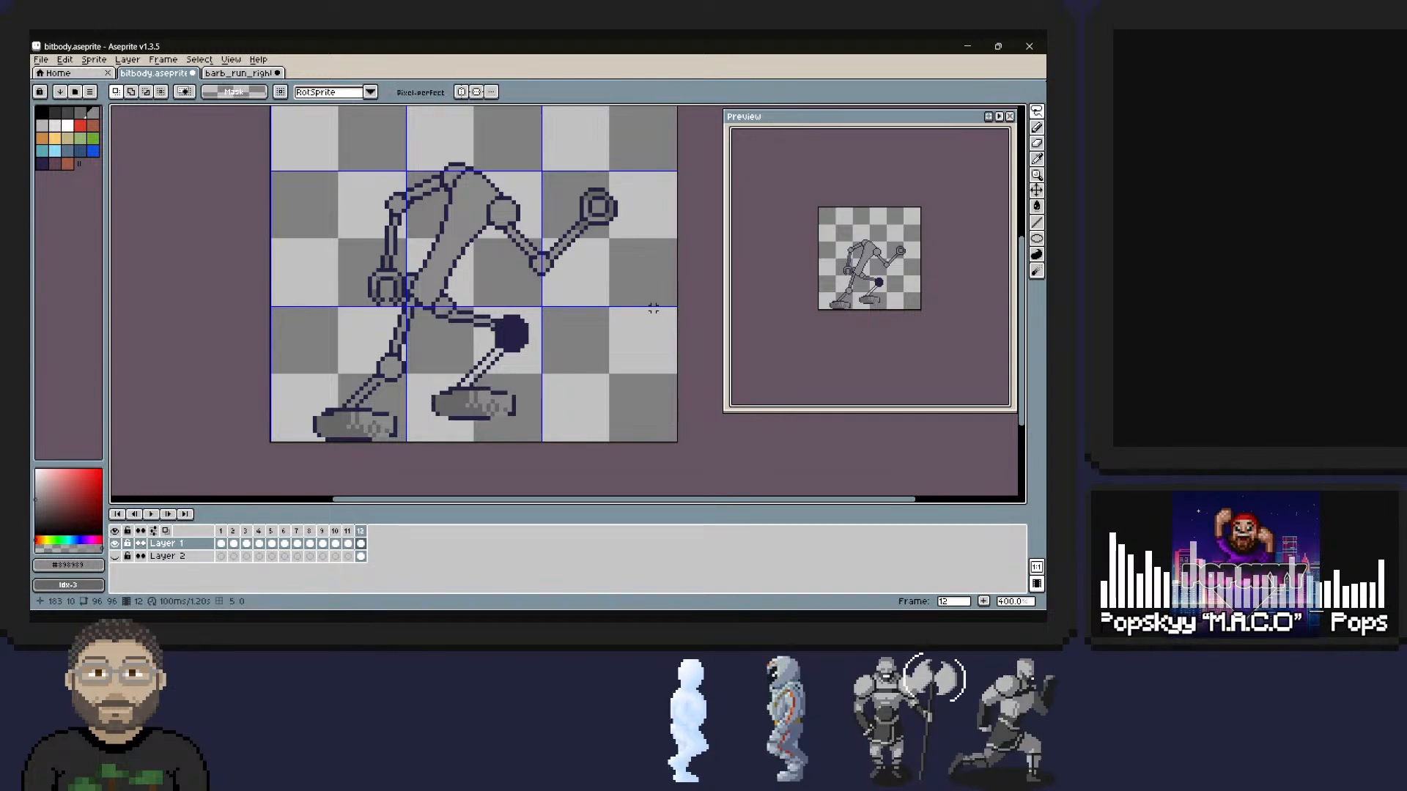
Erase the excess outline pixels at the upper corners of the front foot to round off its top.
key("b")
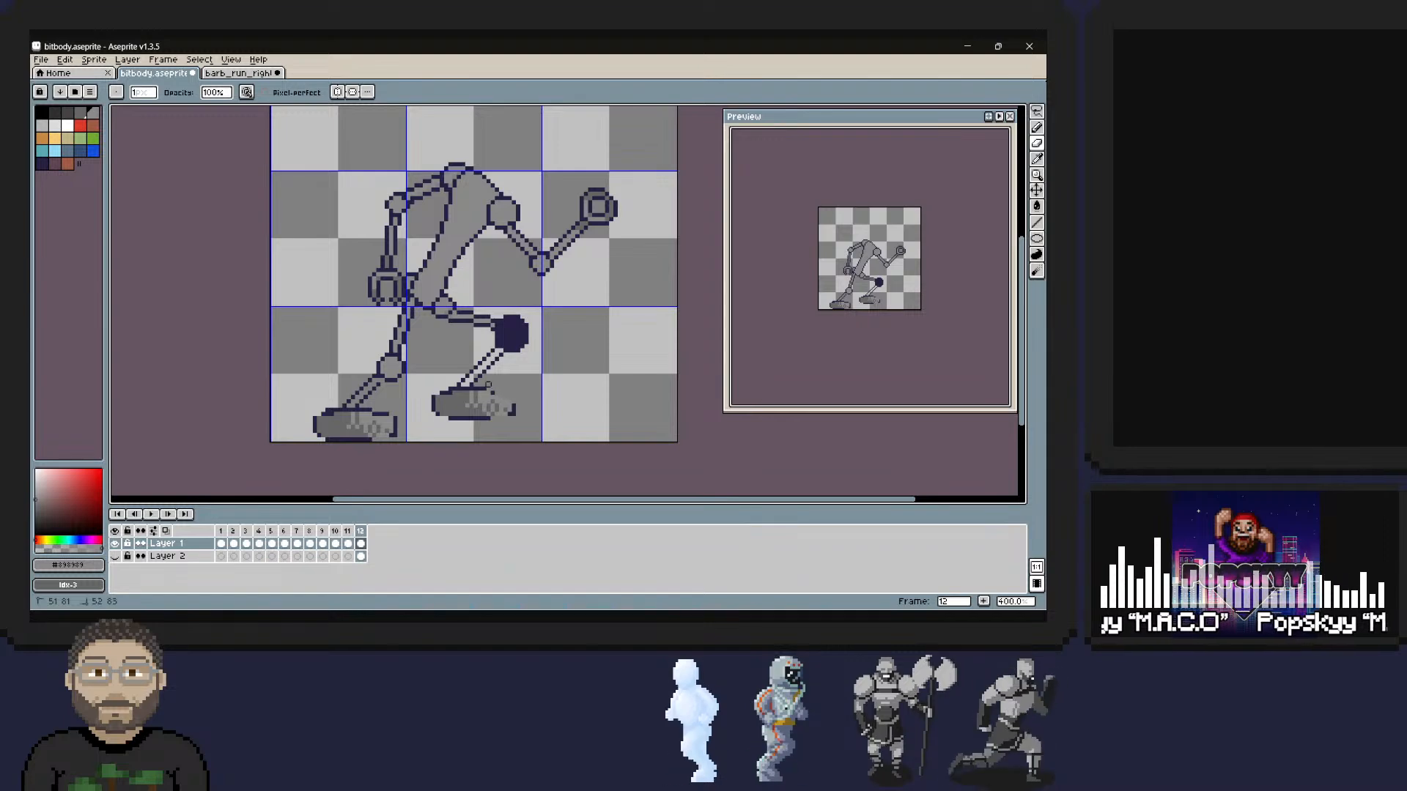
key("m")
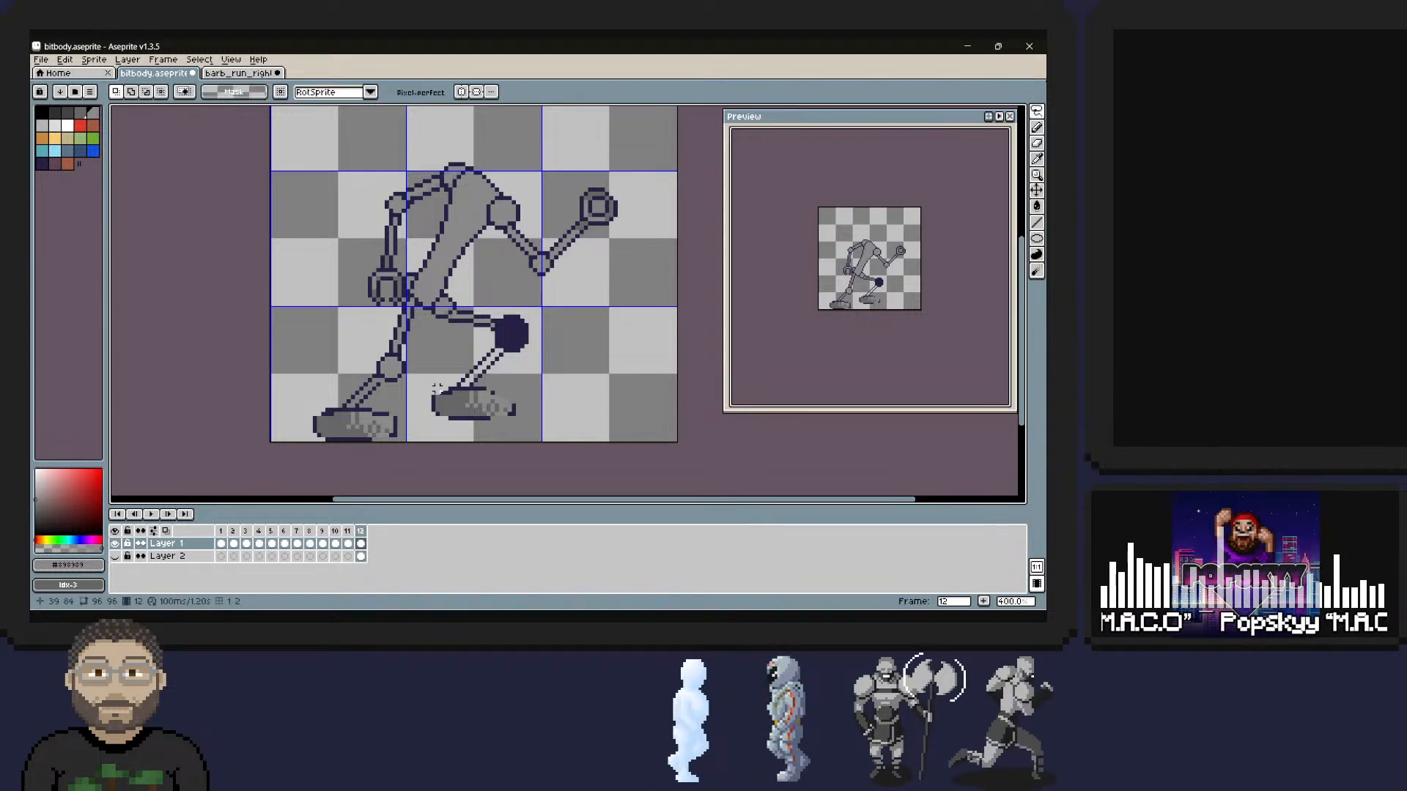
key("b")
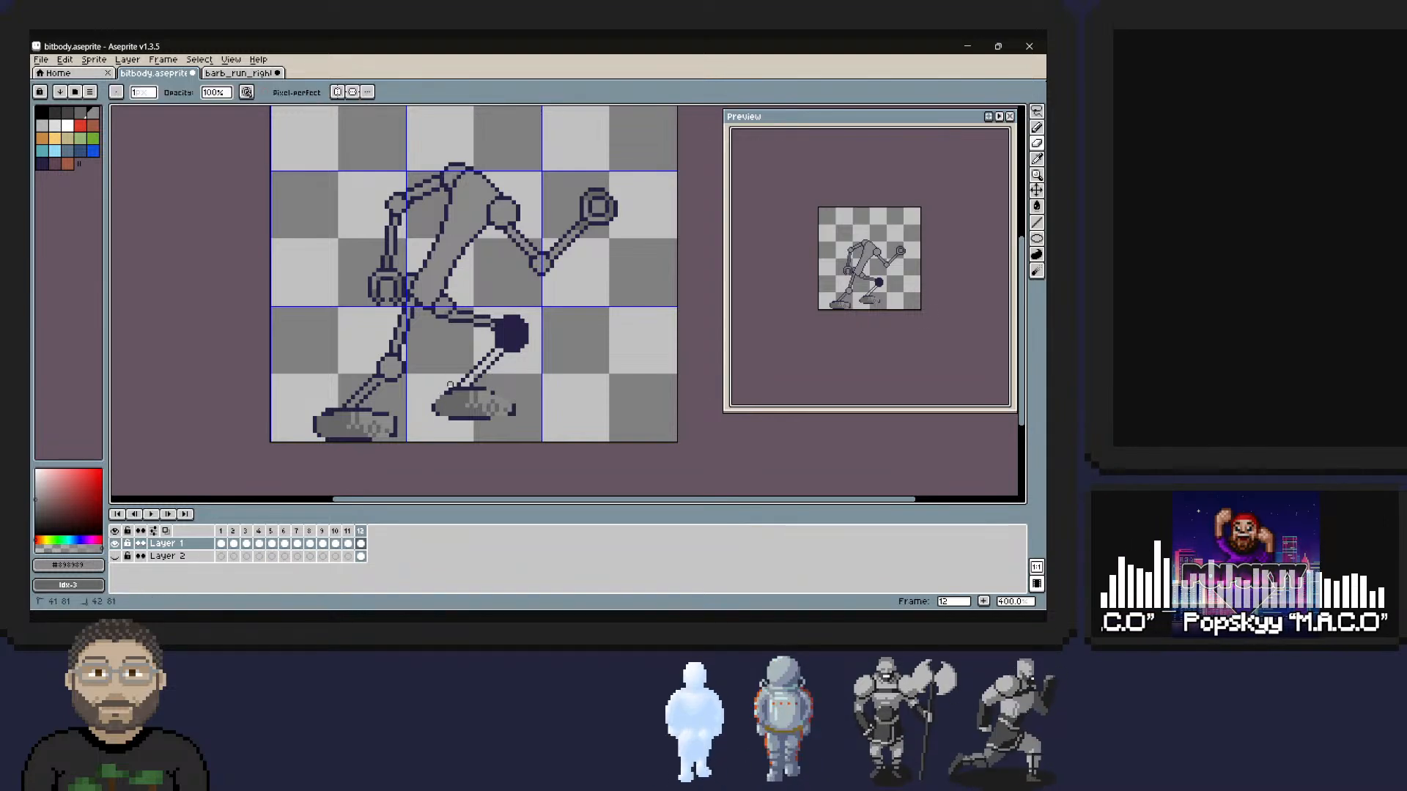
key("m")
Redraw the front foot's outline in dark #262144 as a dome with a flat sole, and clean up stray pixels at the heel.
left_click(458, 389, "alt")
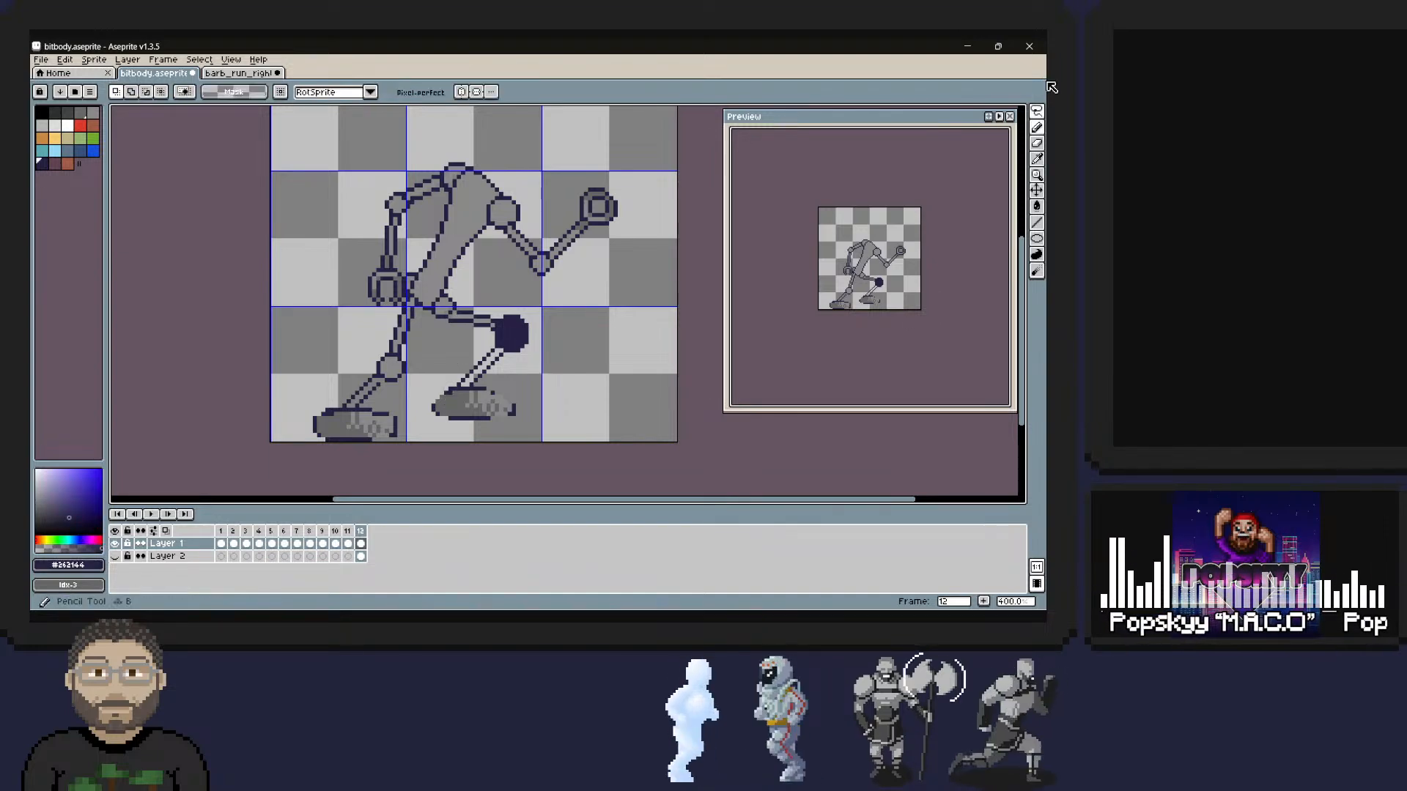
key("b")
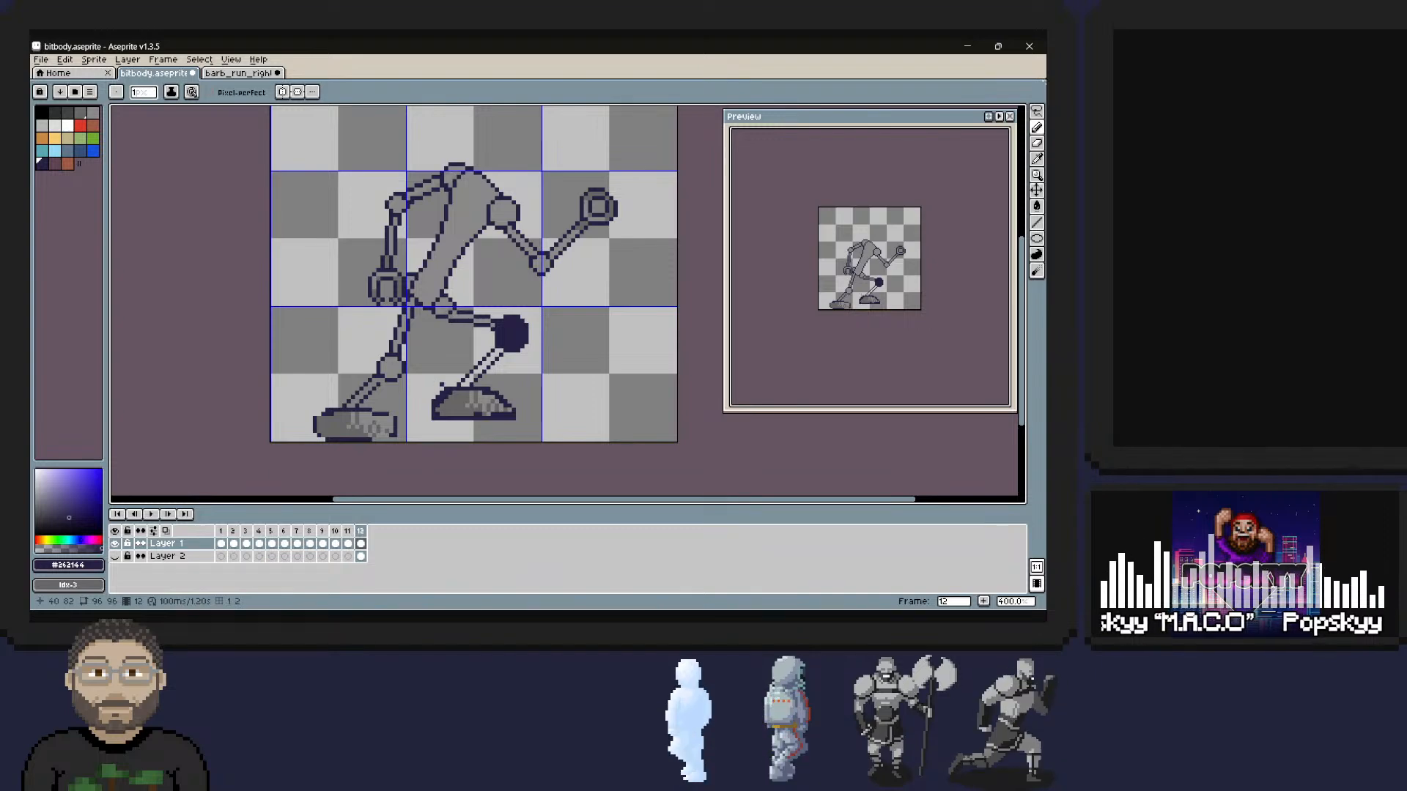
key("e")
mouse_move(450, 376)
left_mouse_down()
mouse_move(432, 400)
mouse_move(450, 380)
left_mouse_up()
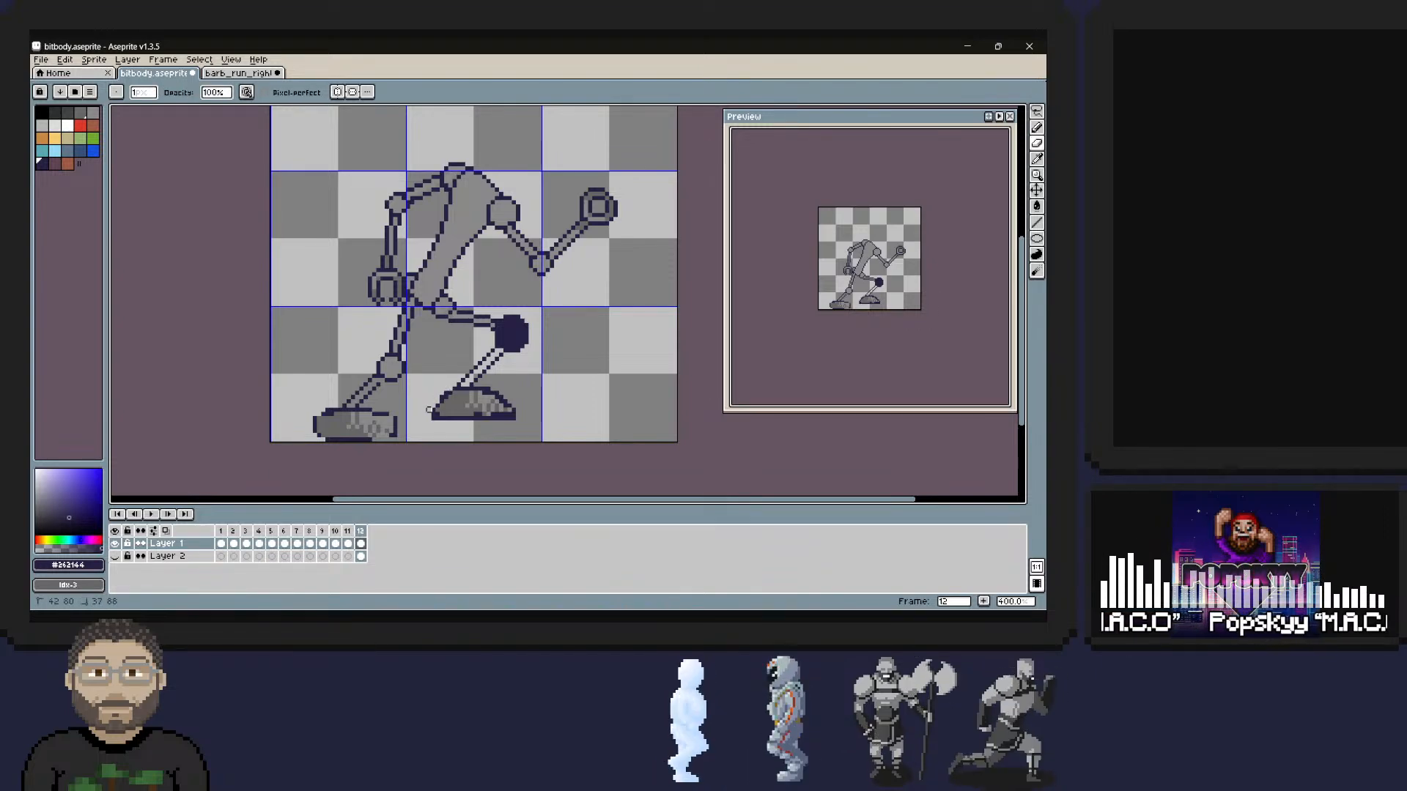
key("b")
right_click(432, 406)
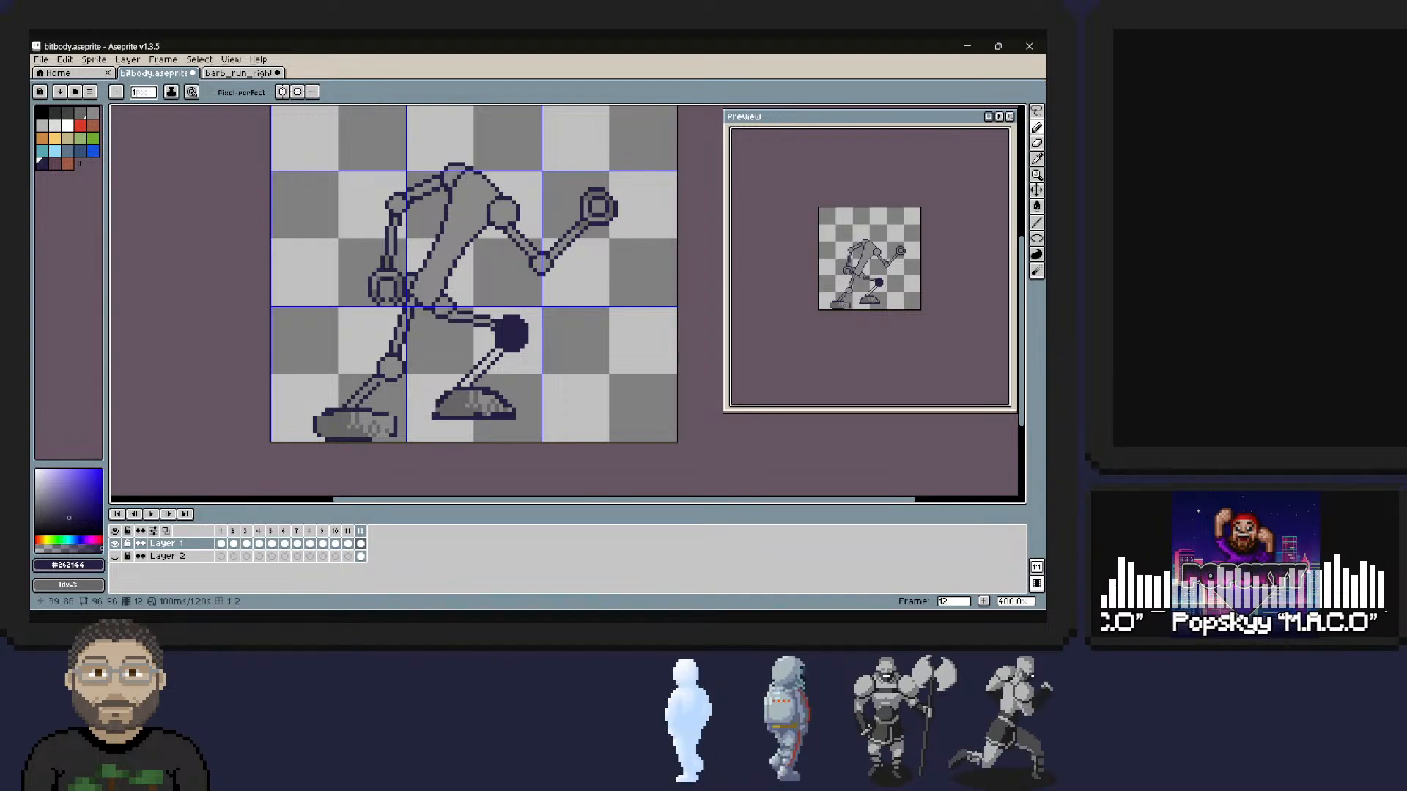
right_click(432, 401)
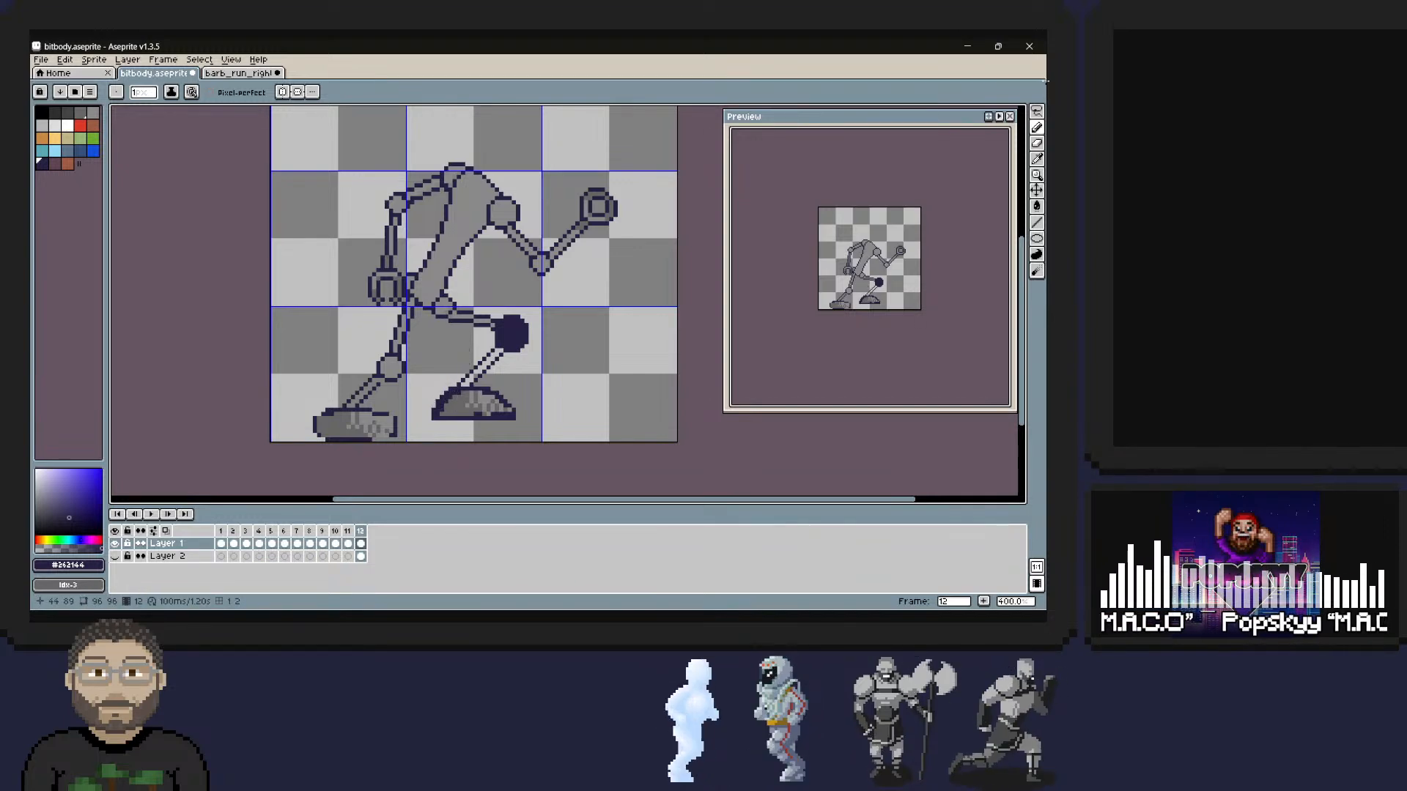
Sample the grey and paint over the front foot's dithered shading with that flat colour.
left_click(467, 405, "alt")
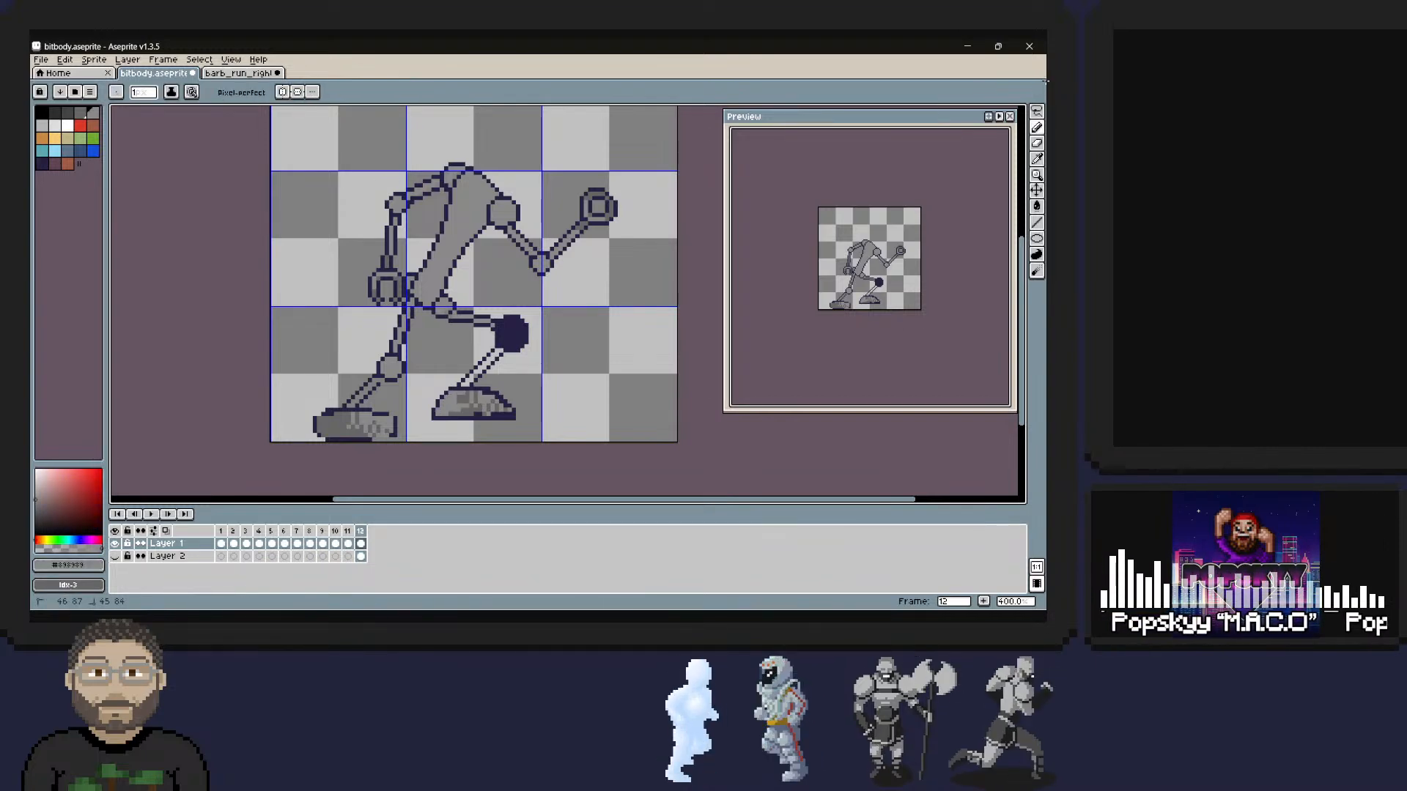
left_click_drag(464, 393, 472, 415)
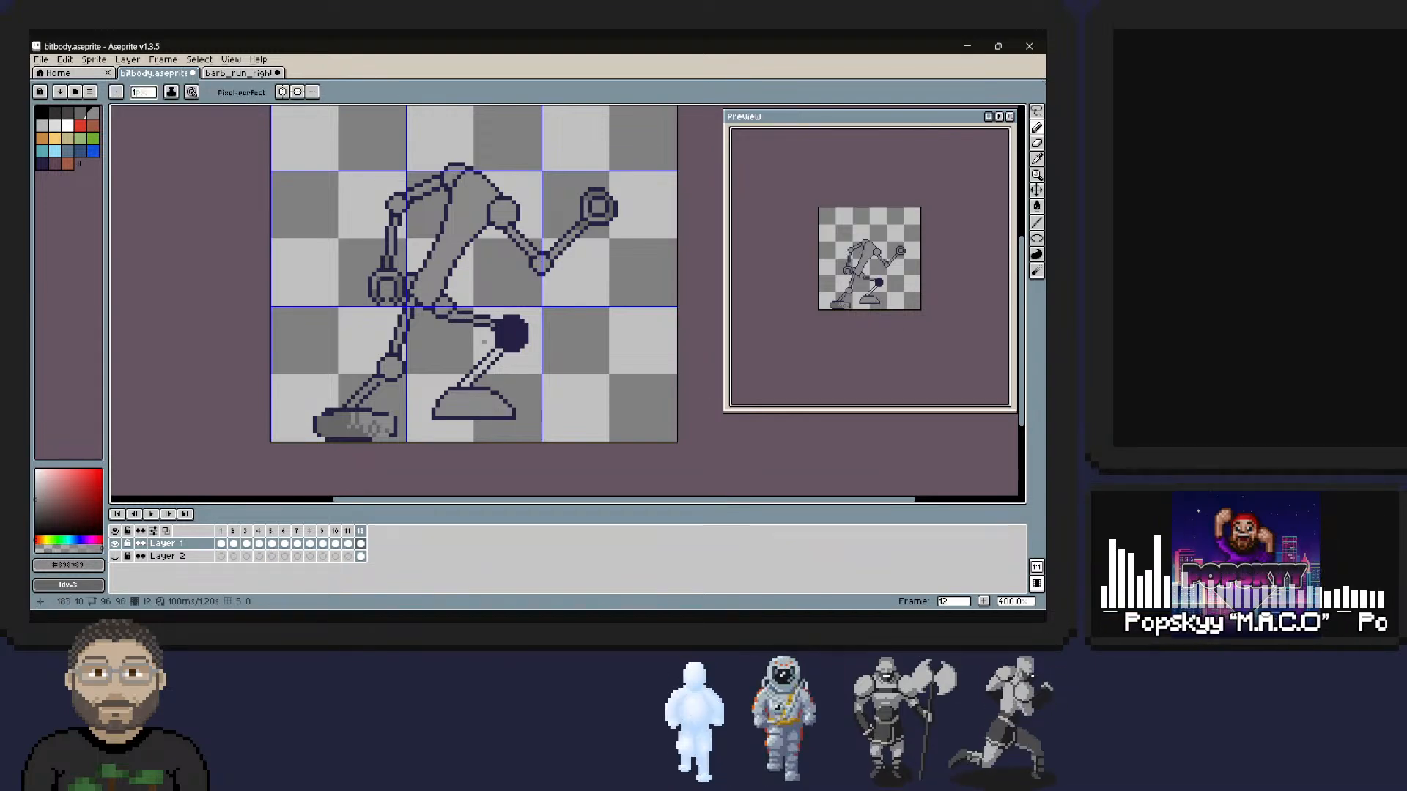
Reshape the front foot's dome outline in dark #262144 and grey so toe and heel slope down to the flat sole.
key("i")
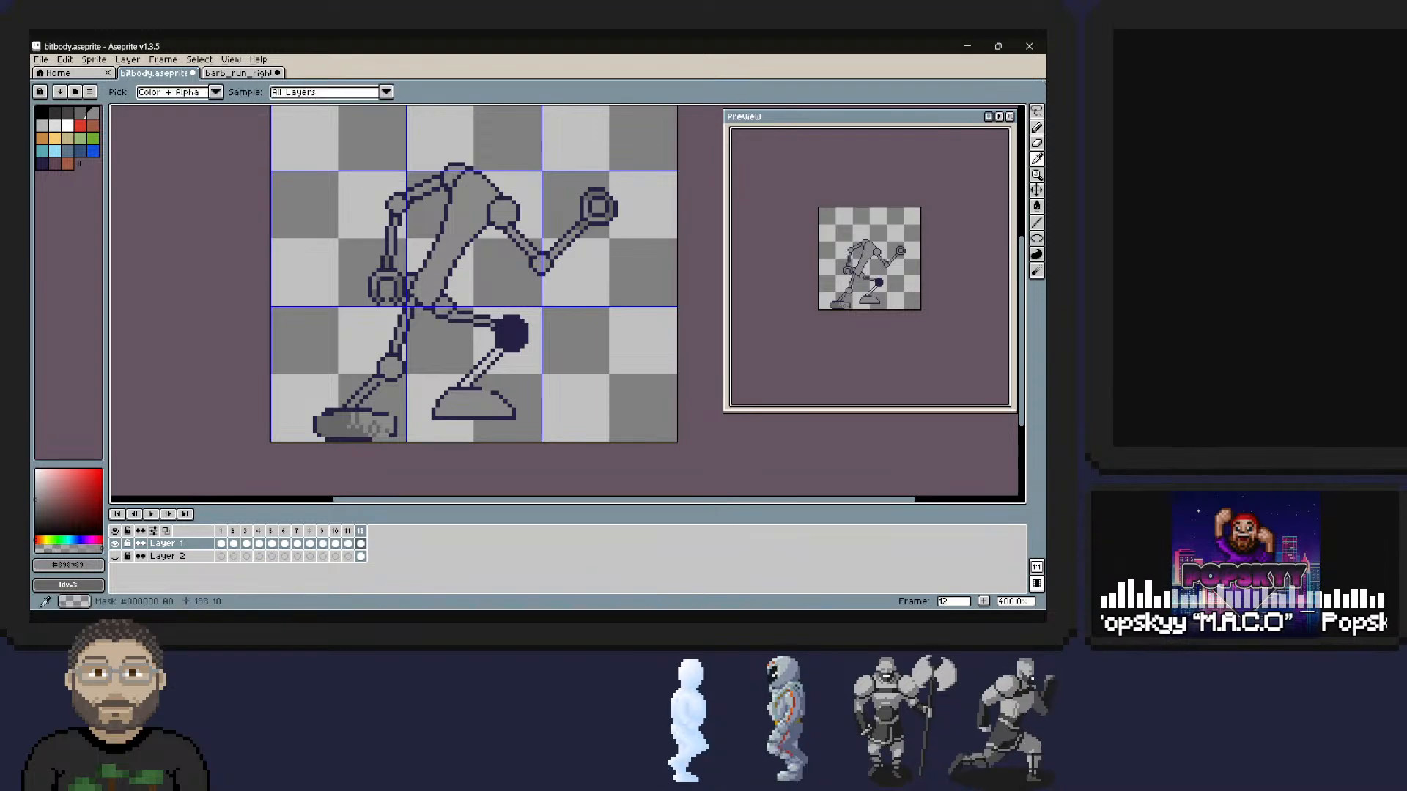
key("b")
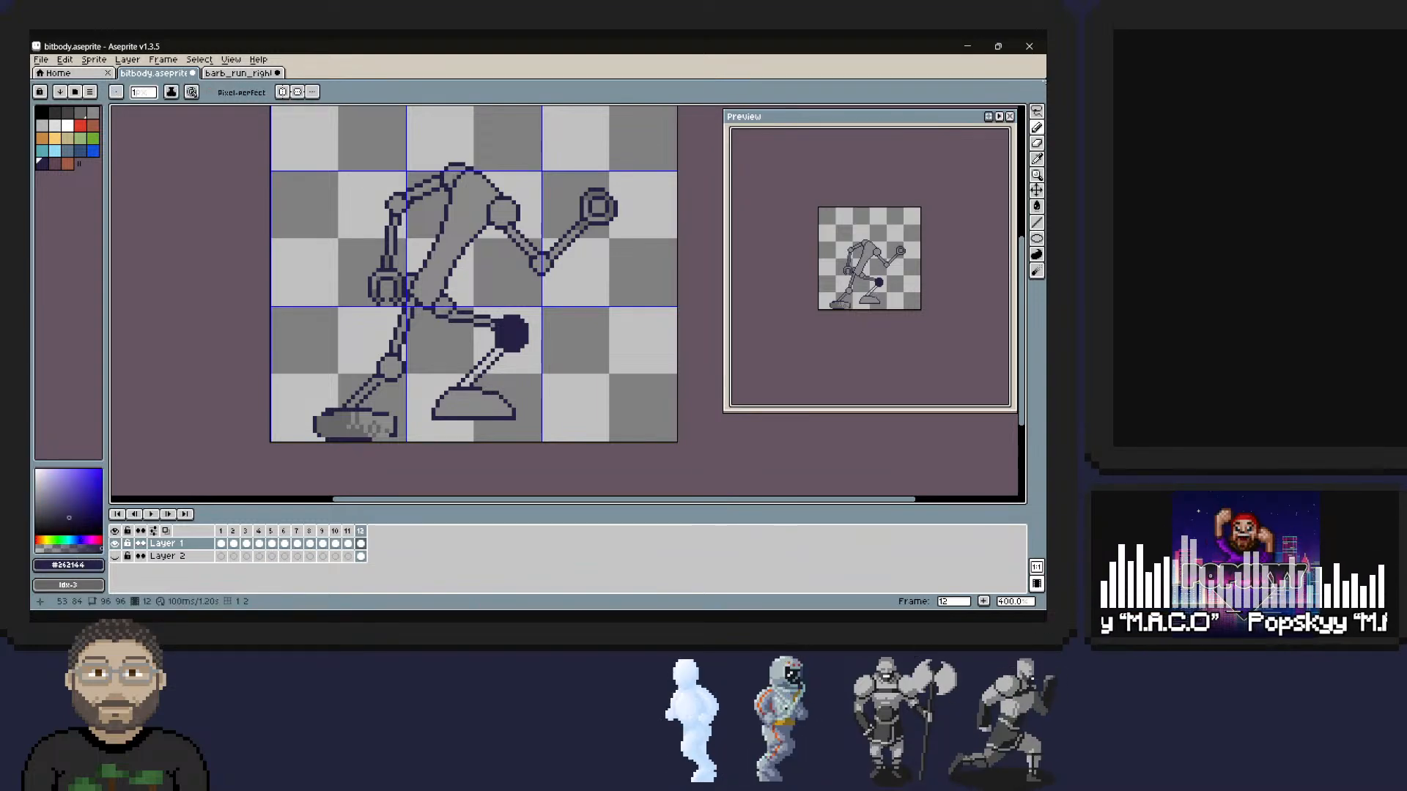
key("i")
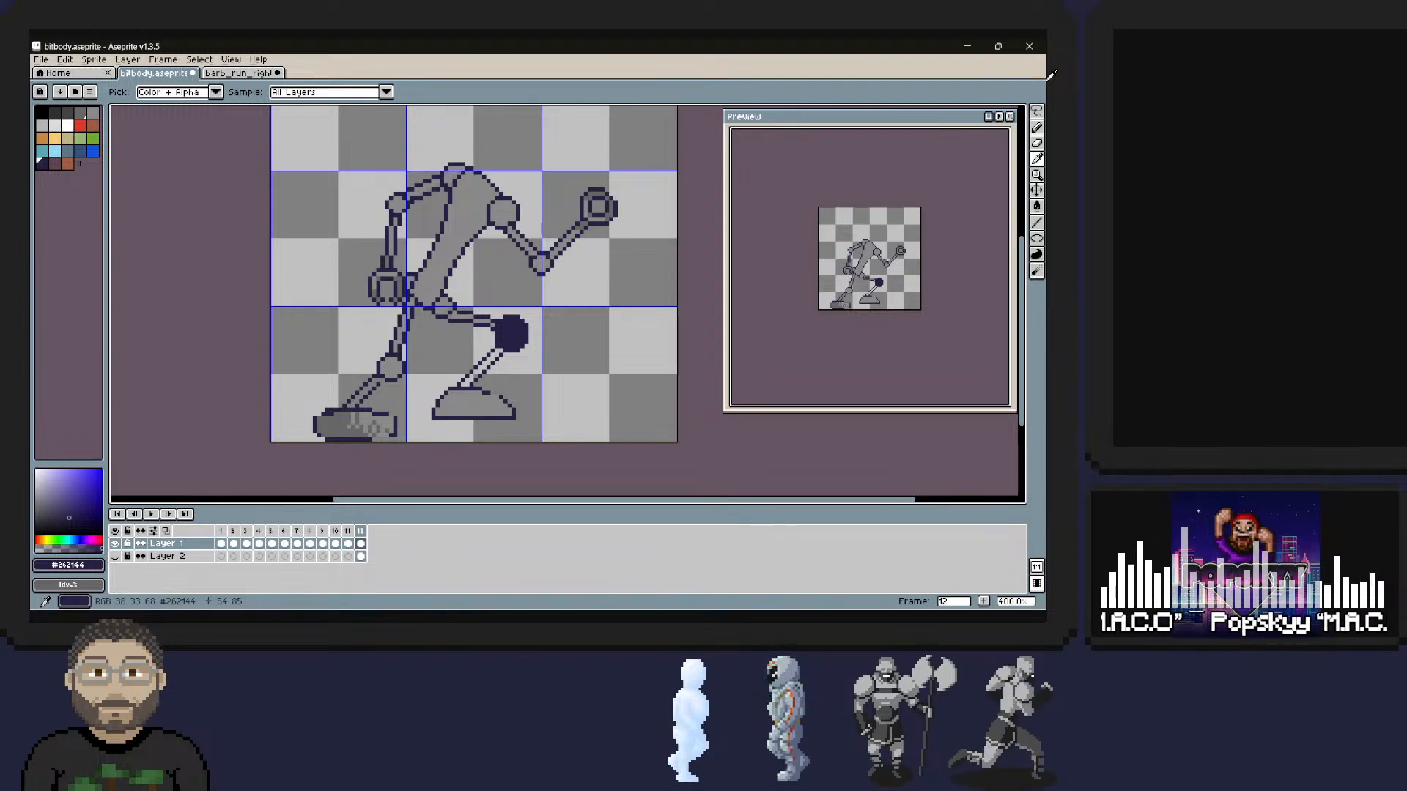
key("b")
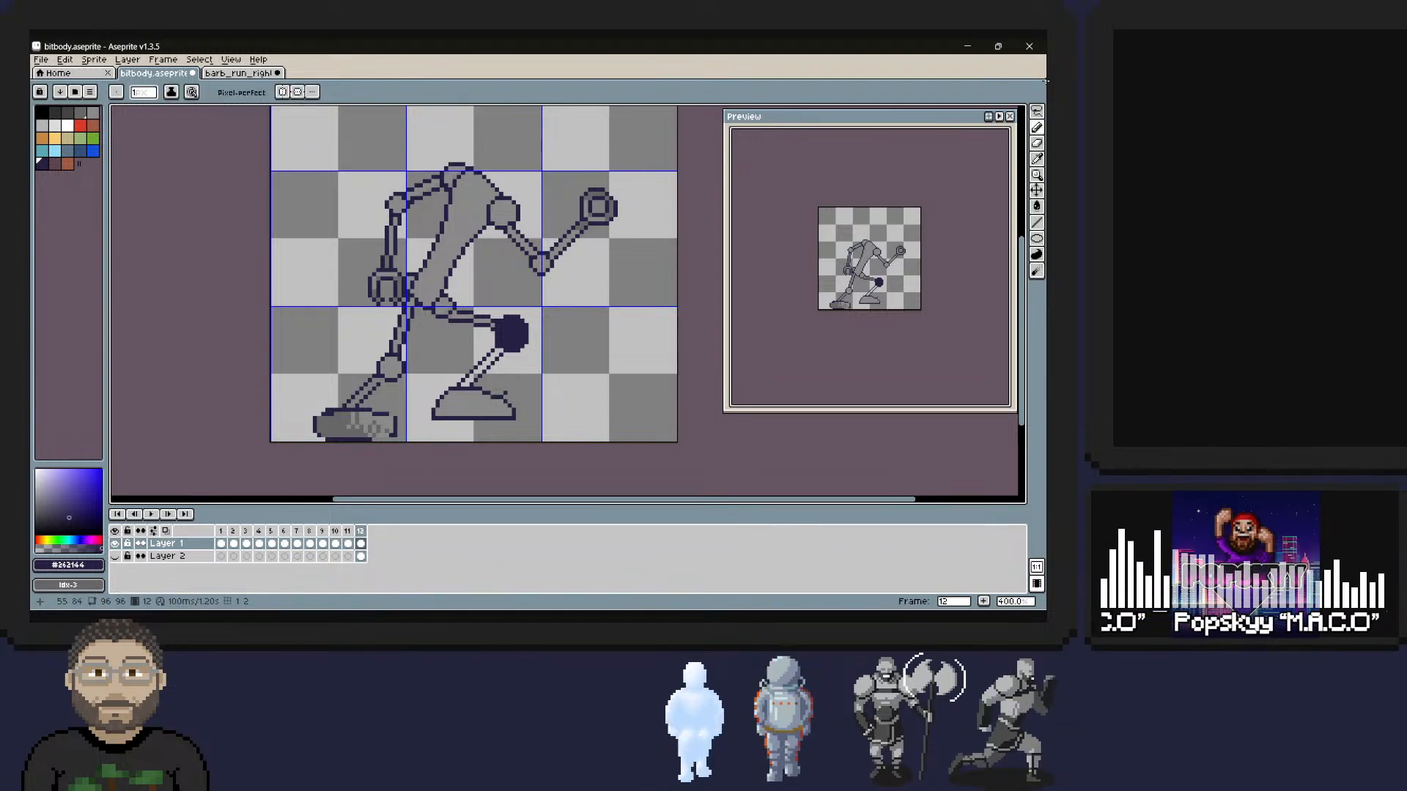
left_click(505, 398, "alt")
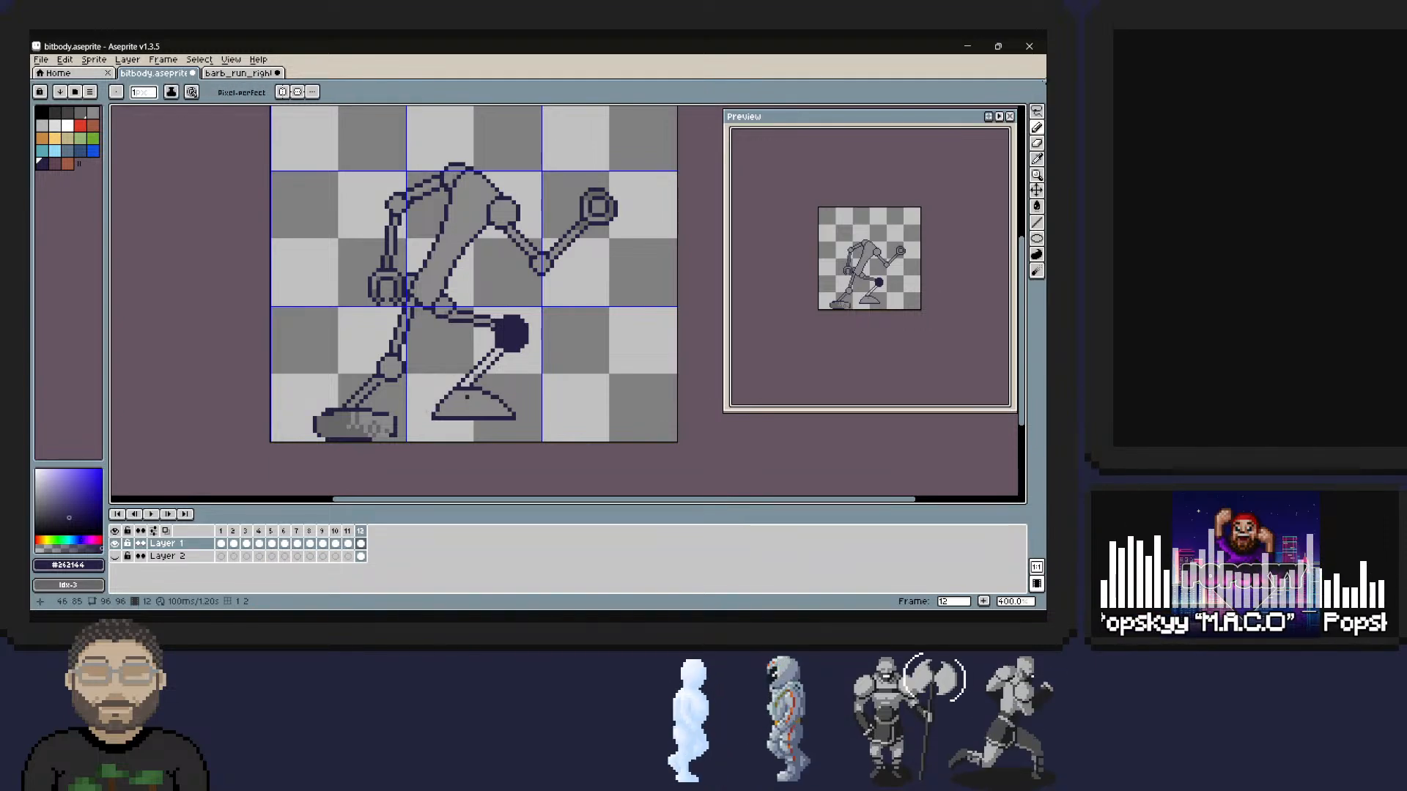
left_click(438, 414, "alt")
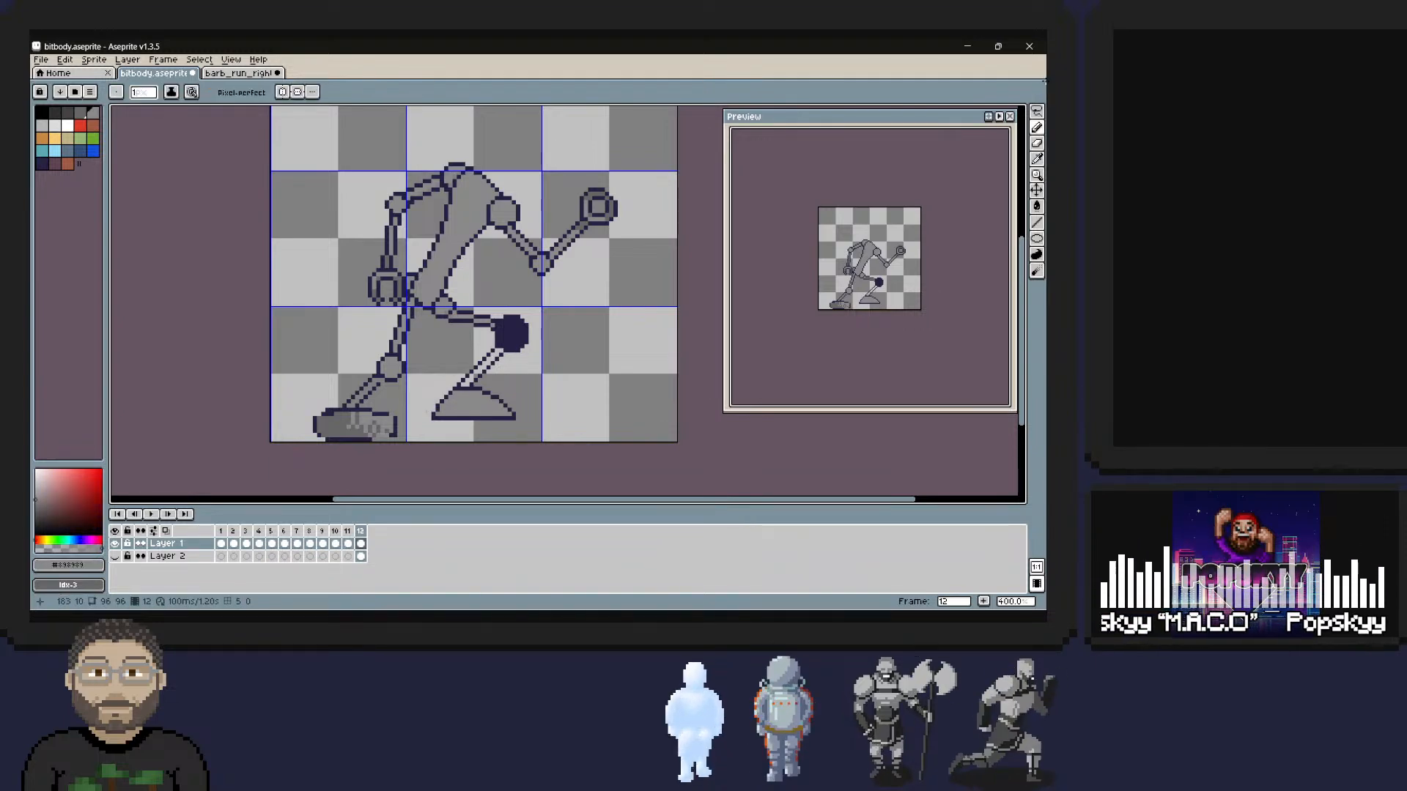
left_click(450, 376, "alt")
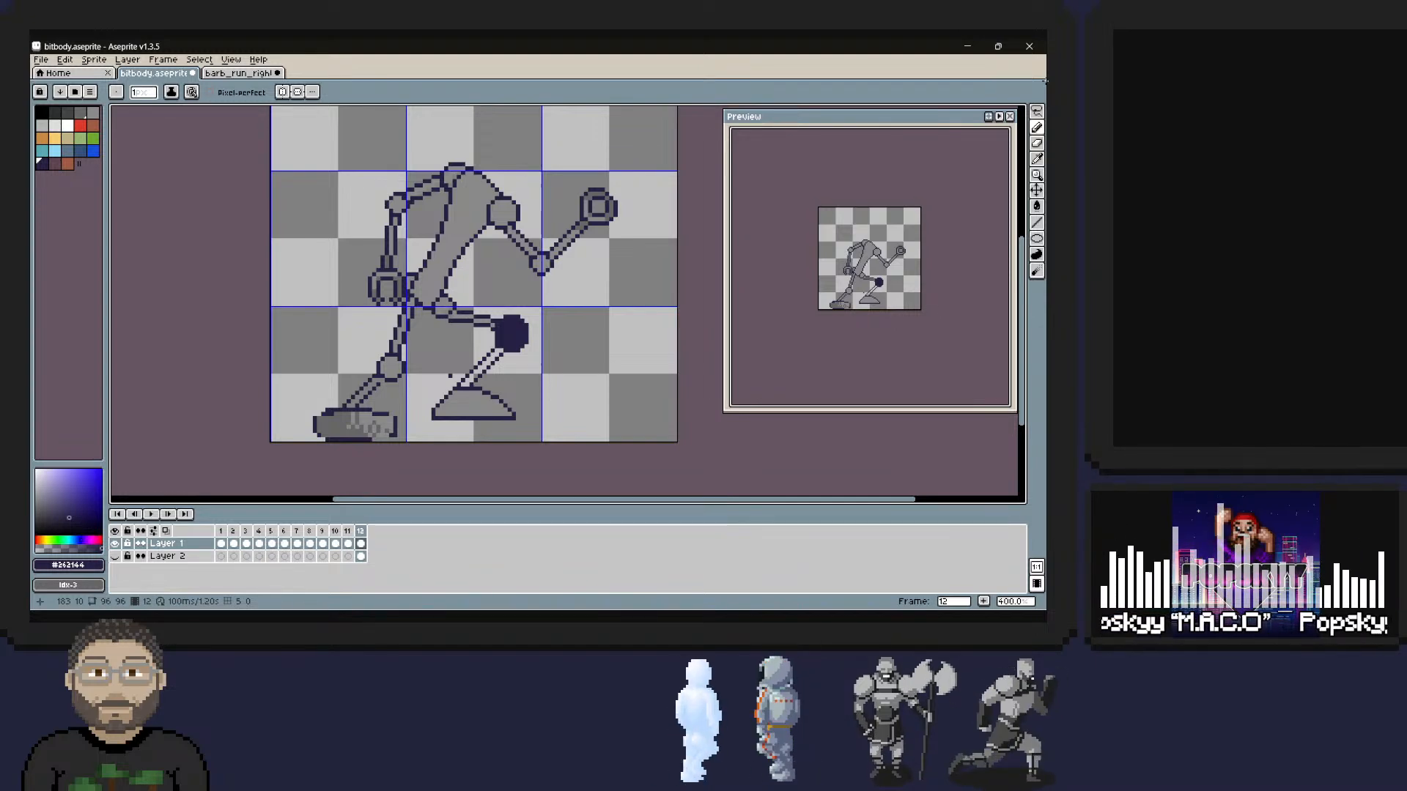
key("shift+q")
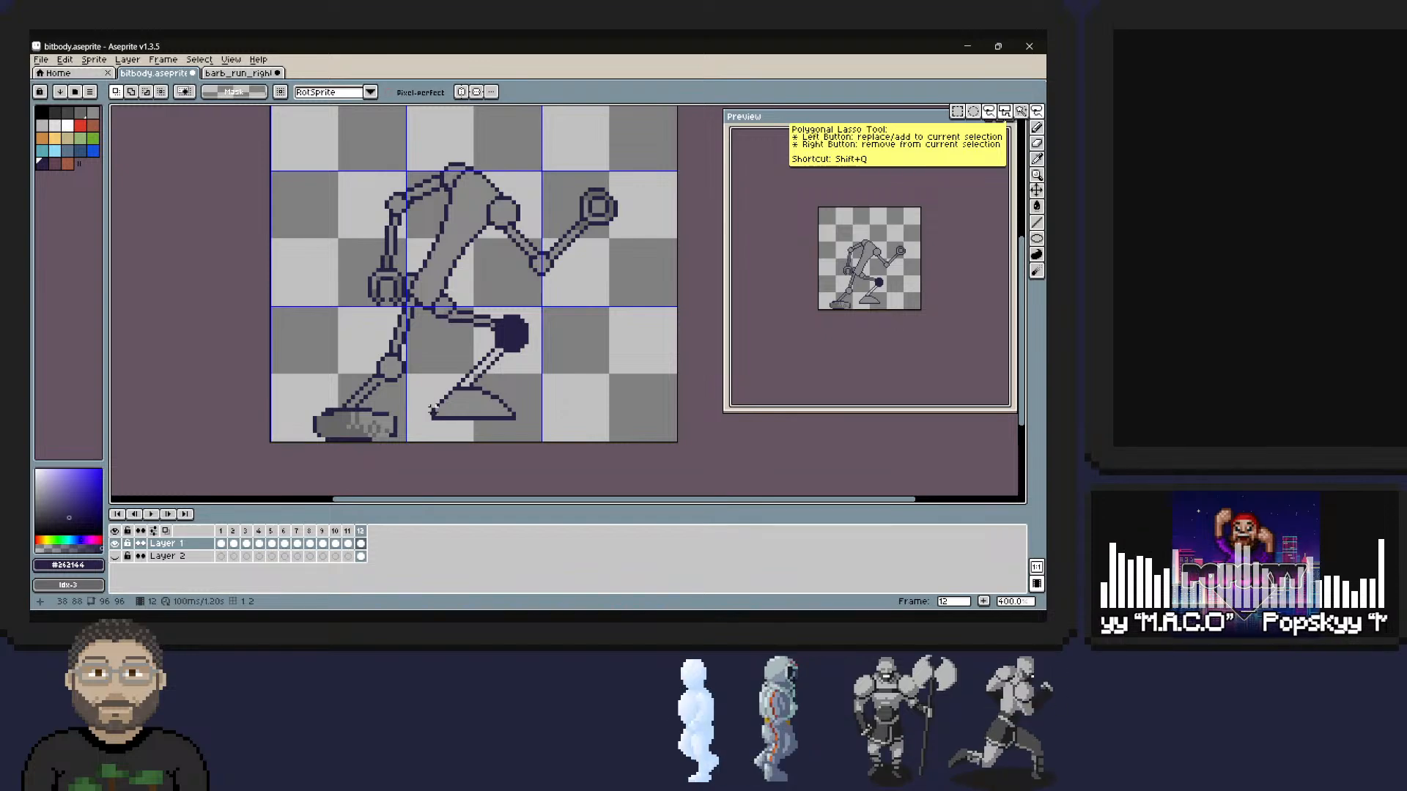
mouse_move(433, 410)
left_mouse_down()
mouse_move(455, 423)
mouse_move(514, 412)
mouse_move(432, 411)
left_mouse_up()
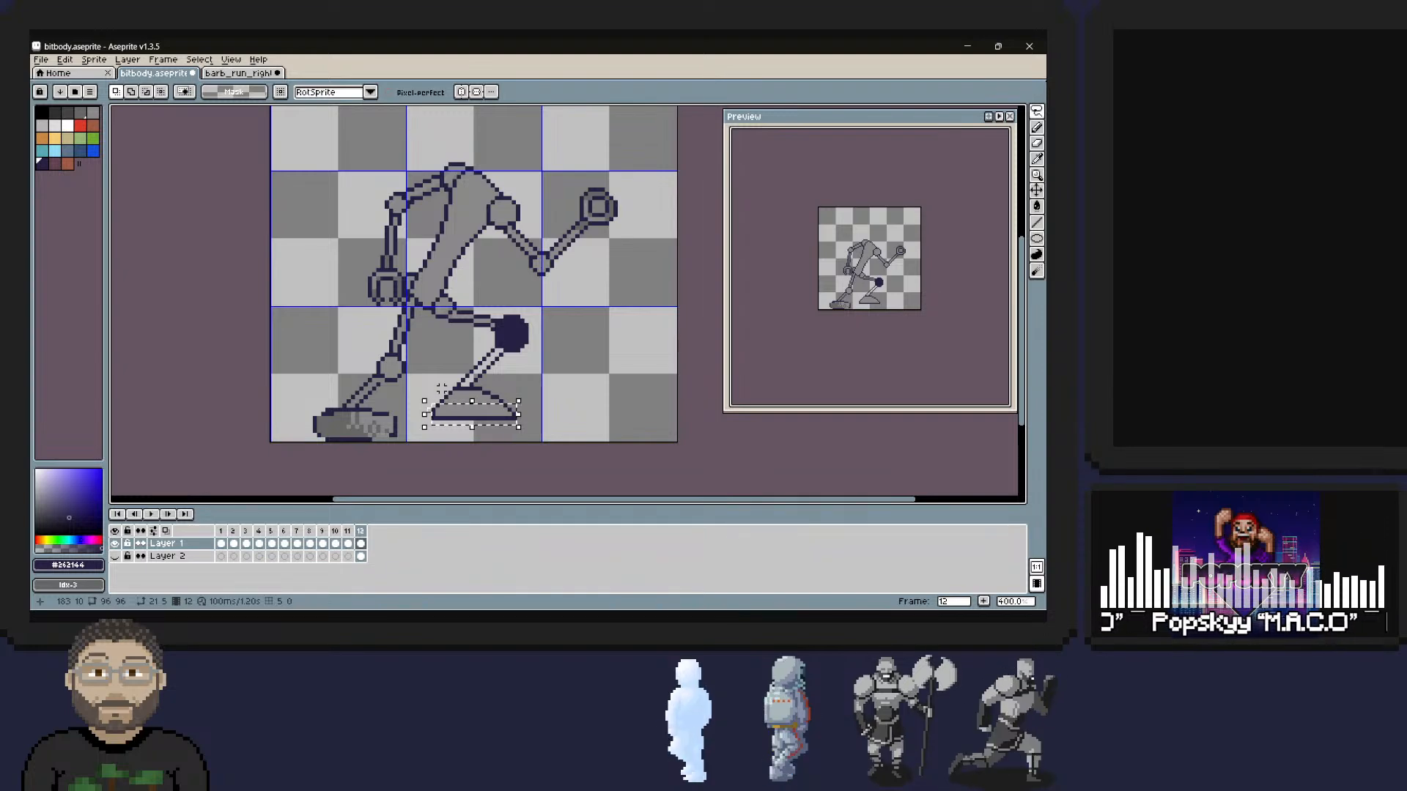
left_click(546, 421)
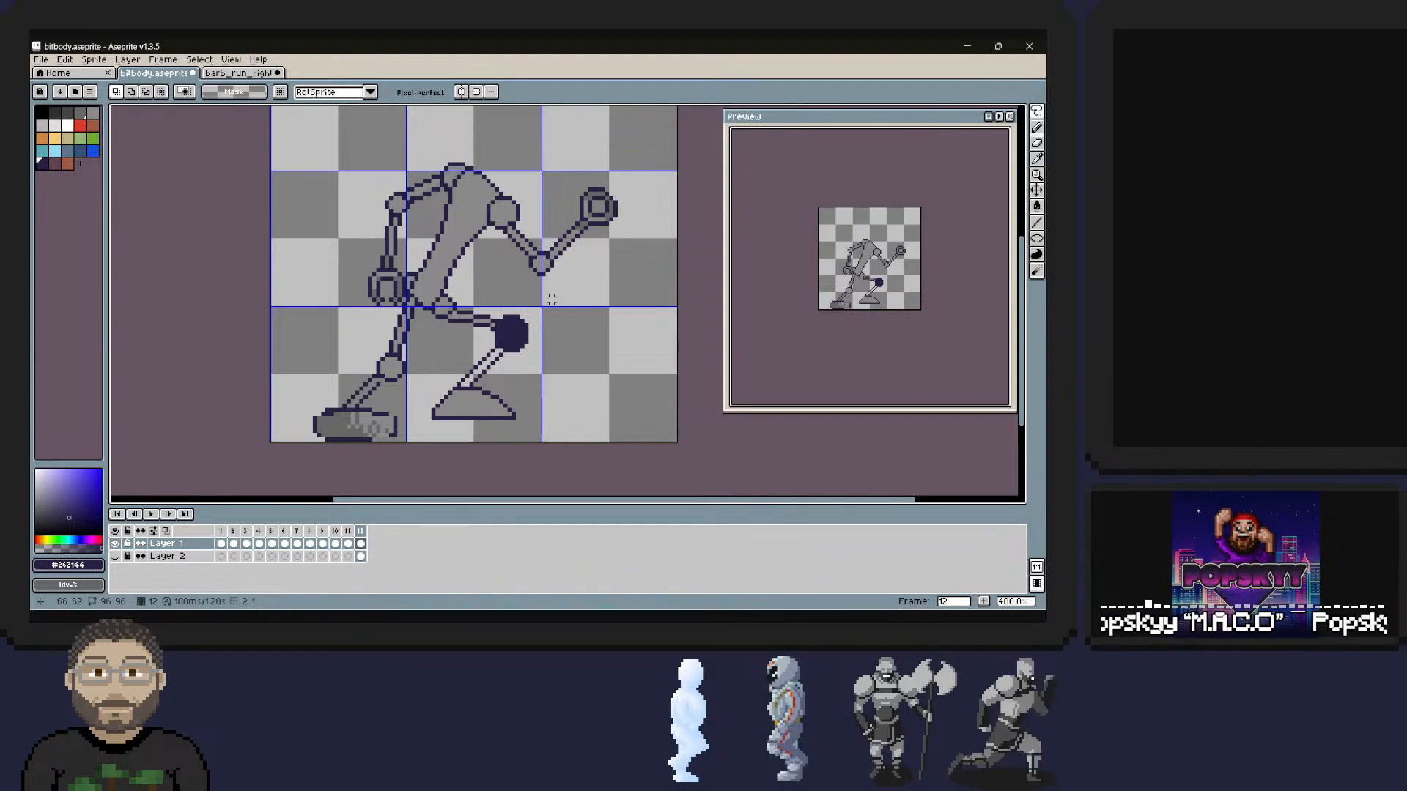
Copy the finished front foot with a rectangular selection and paste it over the rear foot, with its sole at the canvas's lower edge.
left_click(1035, 112)
left_click(955, 112)
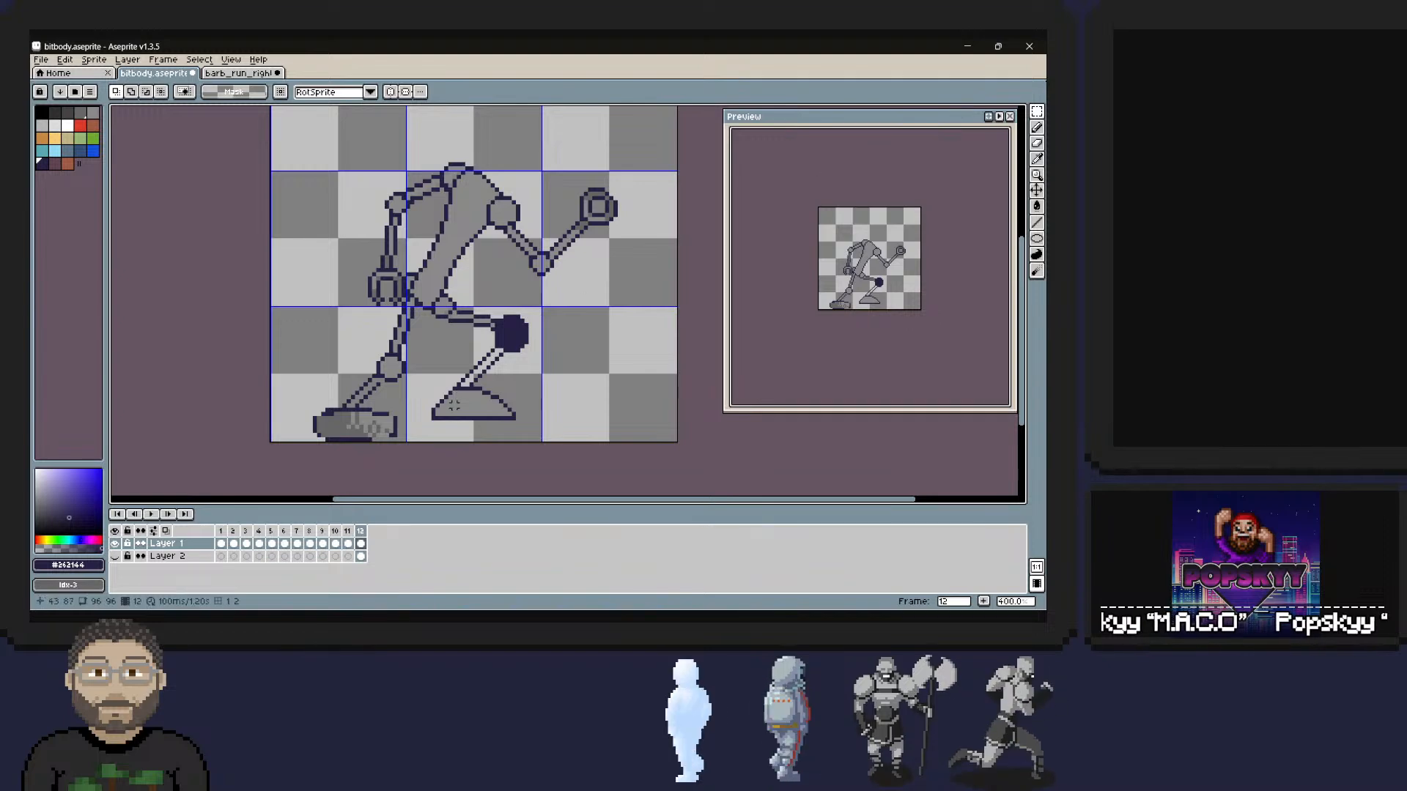
left_click_drag(432, 416, 522, 384)
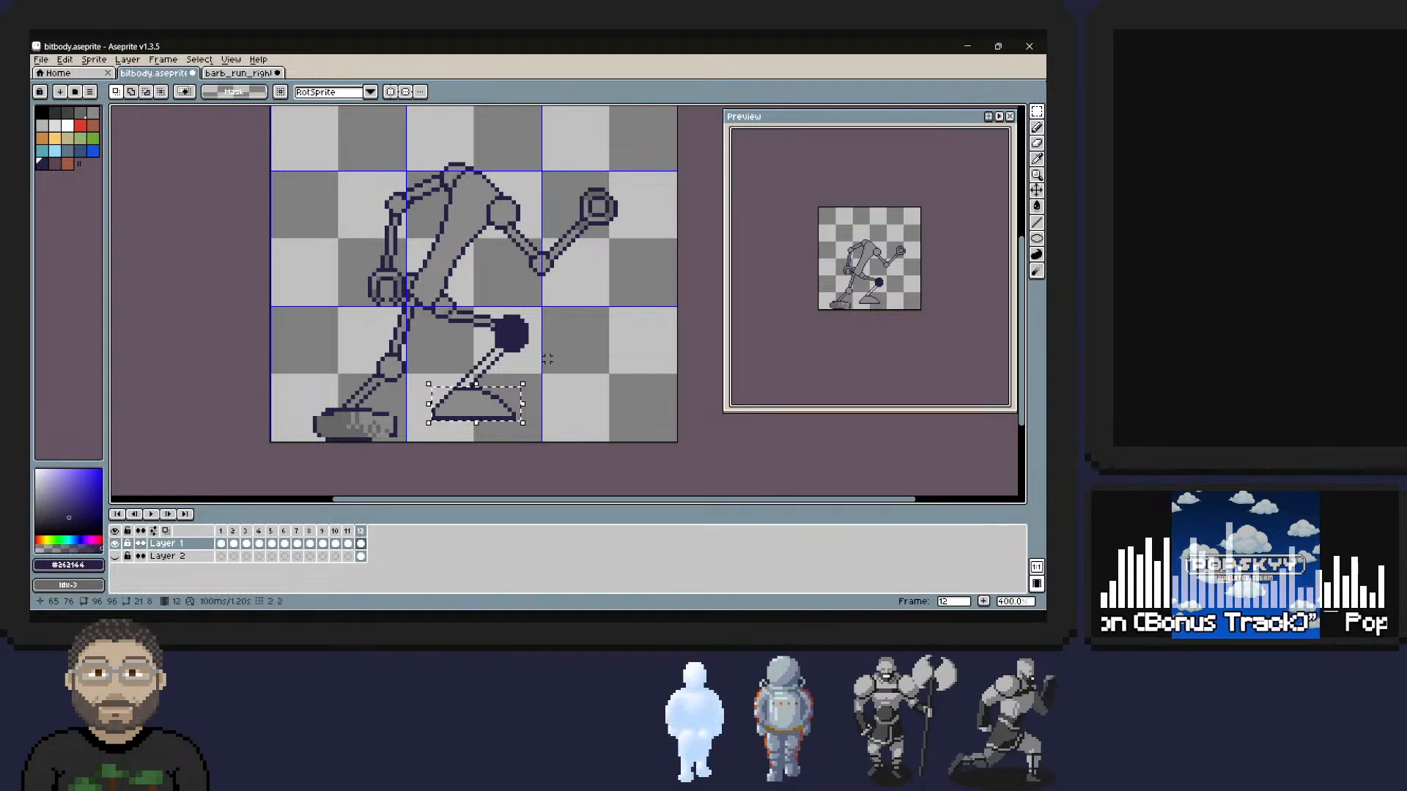
key("ctrl+c")
key("ctrl+v")
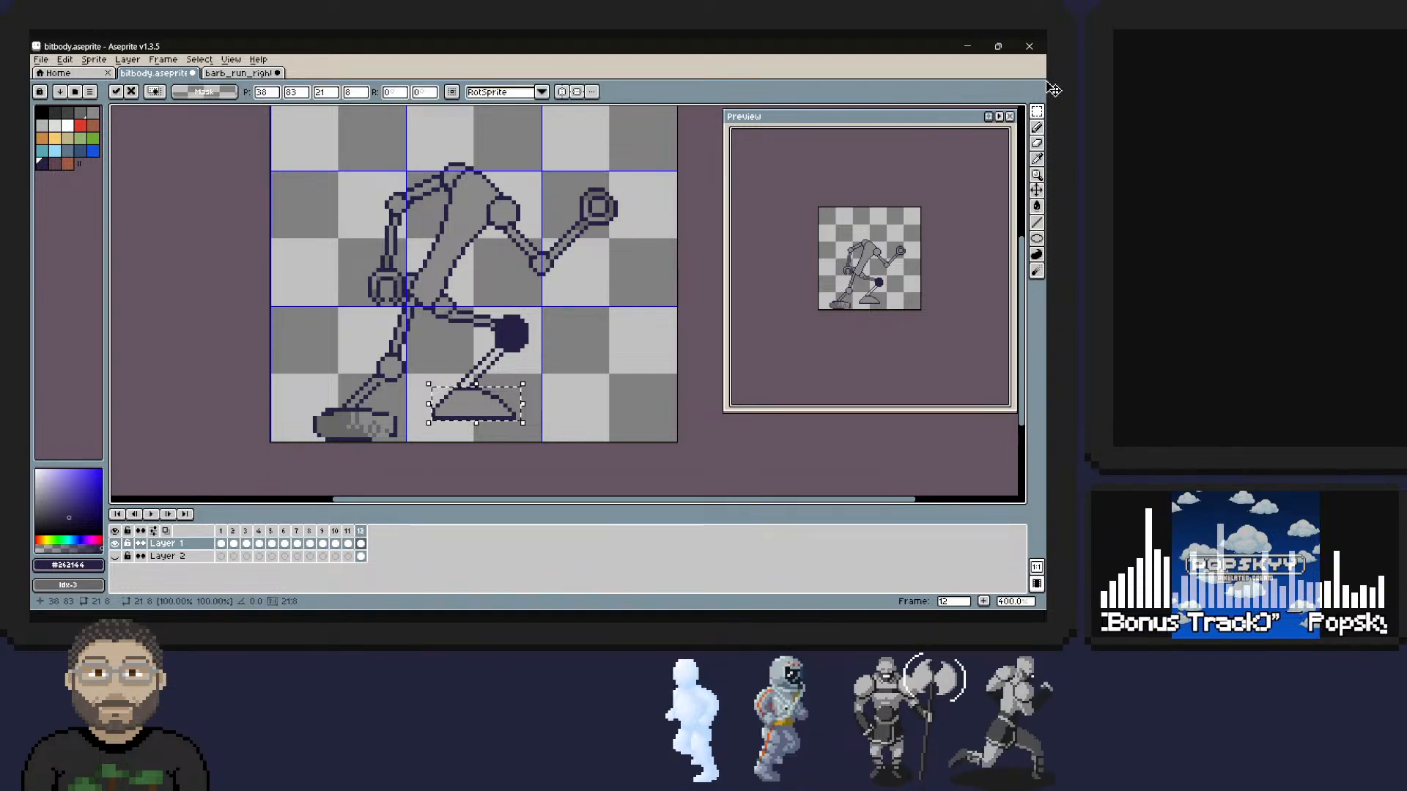
left_click_drag(477, 405, 386, 397)
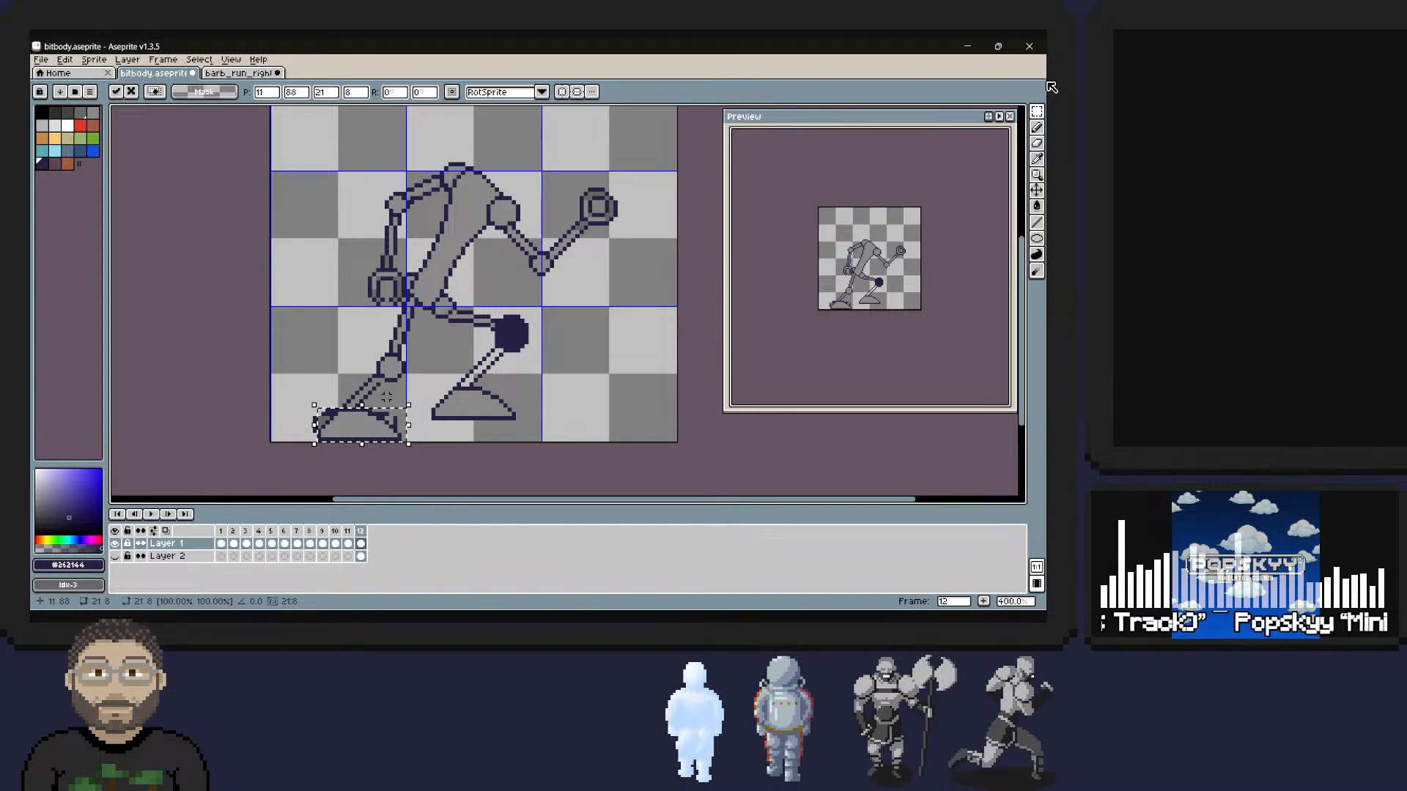
key("b")
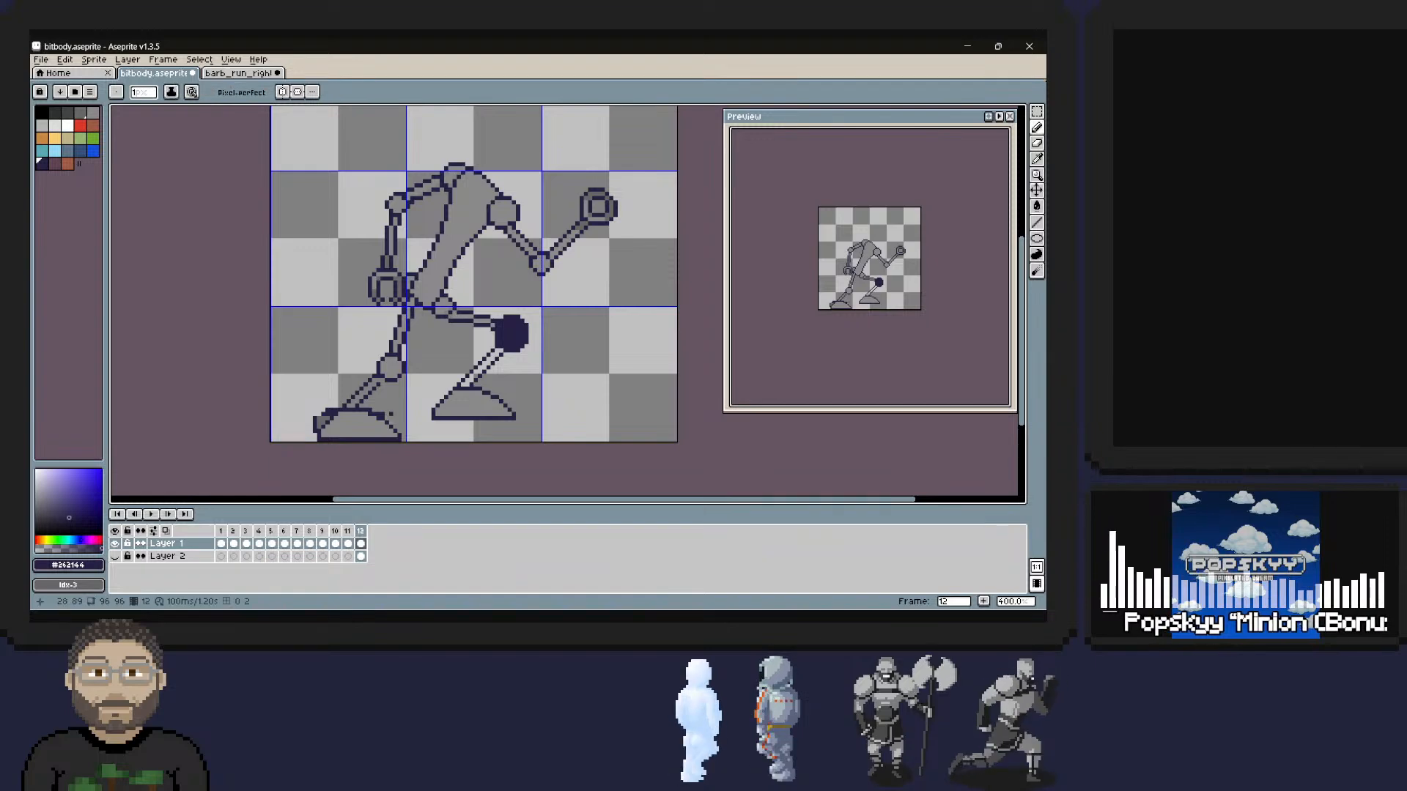
Erase the old rear foot's leftover pixels around the toe and heel of the pasted foot.
right_click_drag(378, 411, 368, 410)
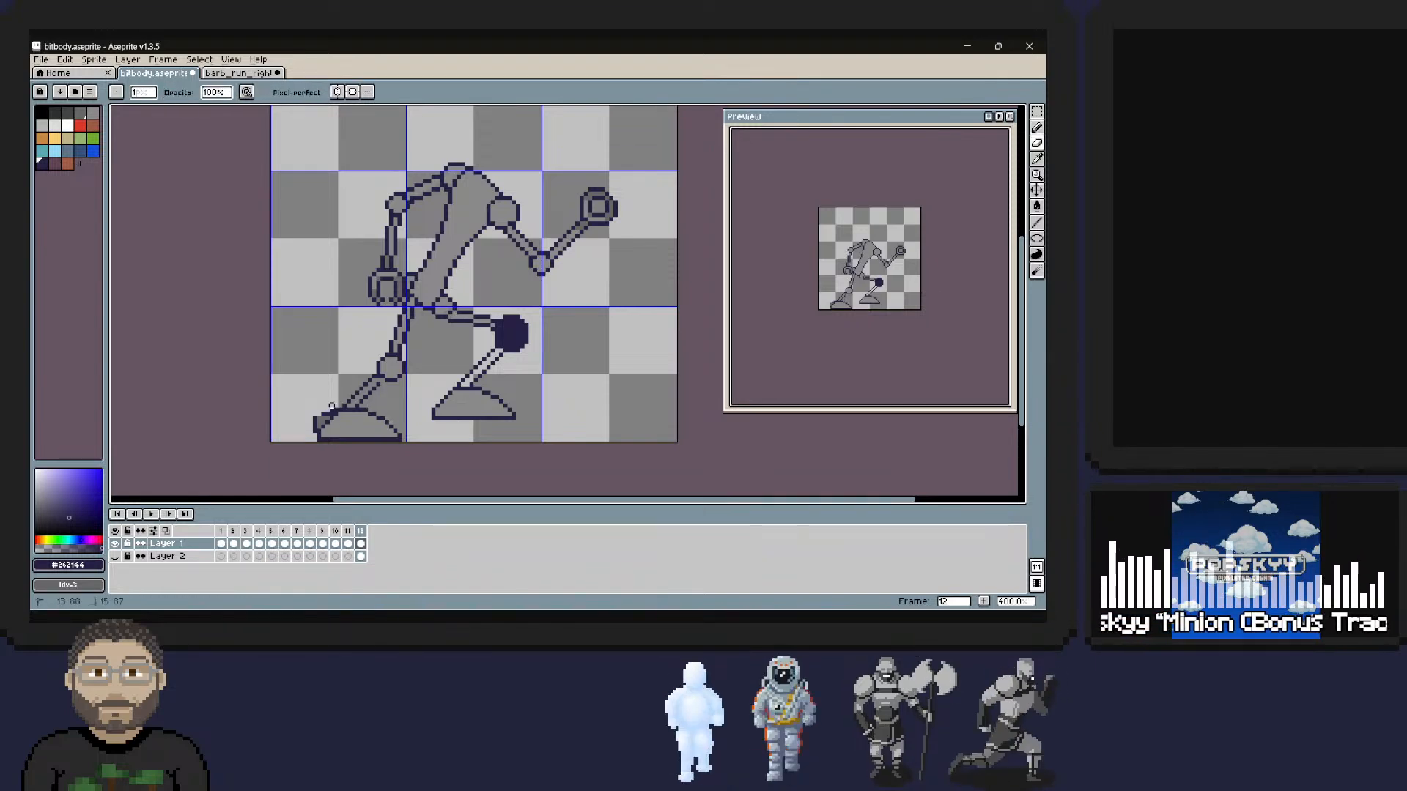
right_click(318, 422)
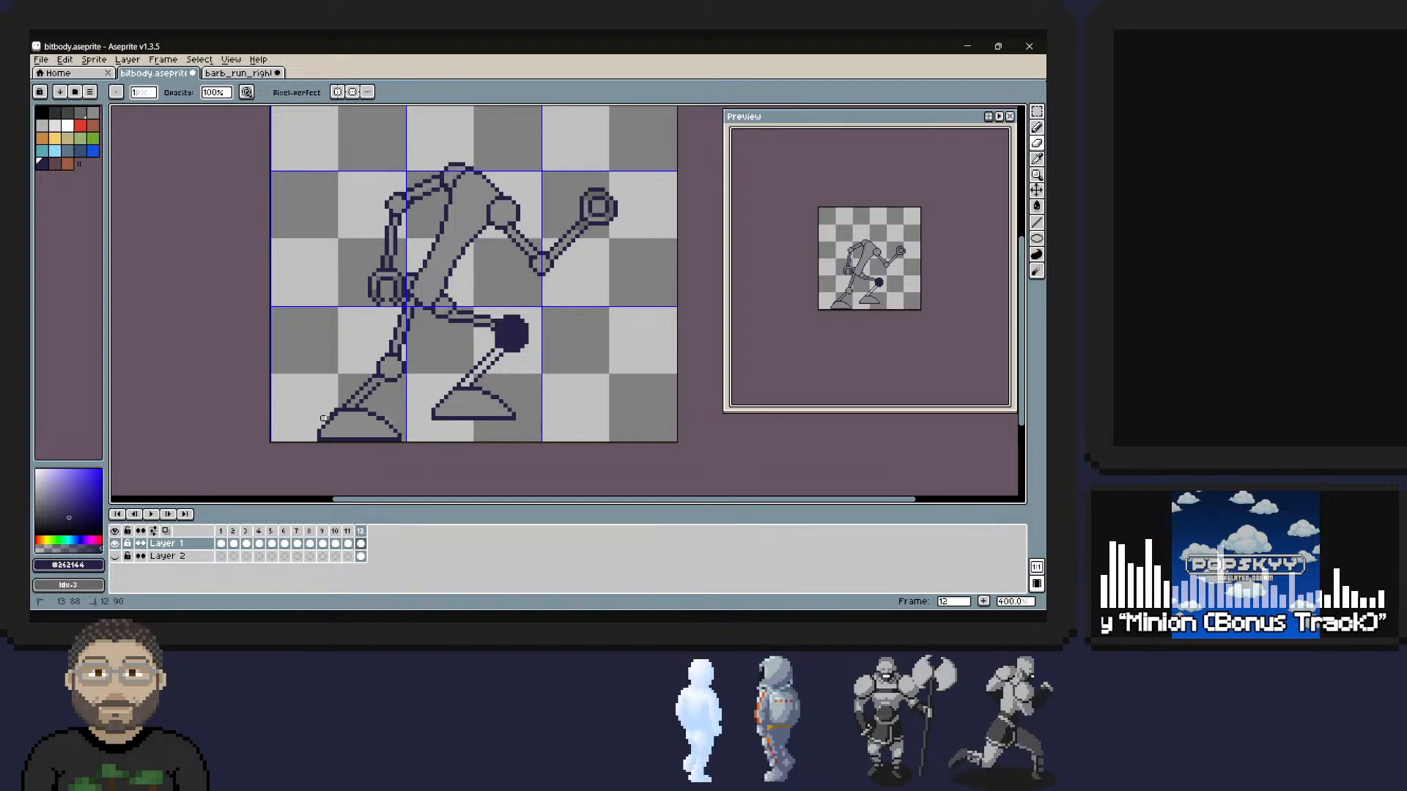
right_click_drag(323, 419, 340, 403)
right_click(325, 415)
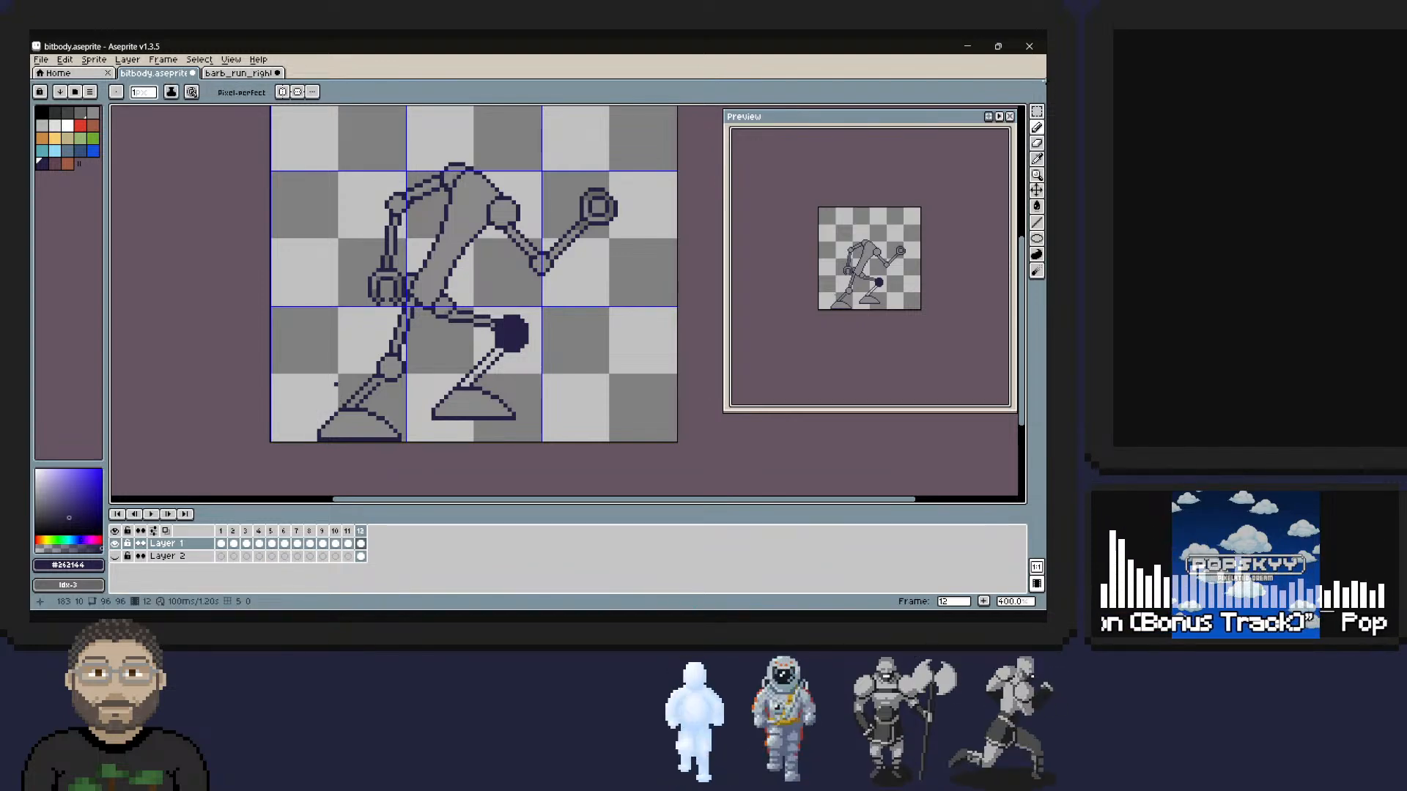
Clean up the outline around the front leg's hip joint, erasing the stray pixels along its lower edge.
key("i")
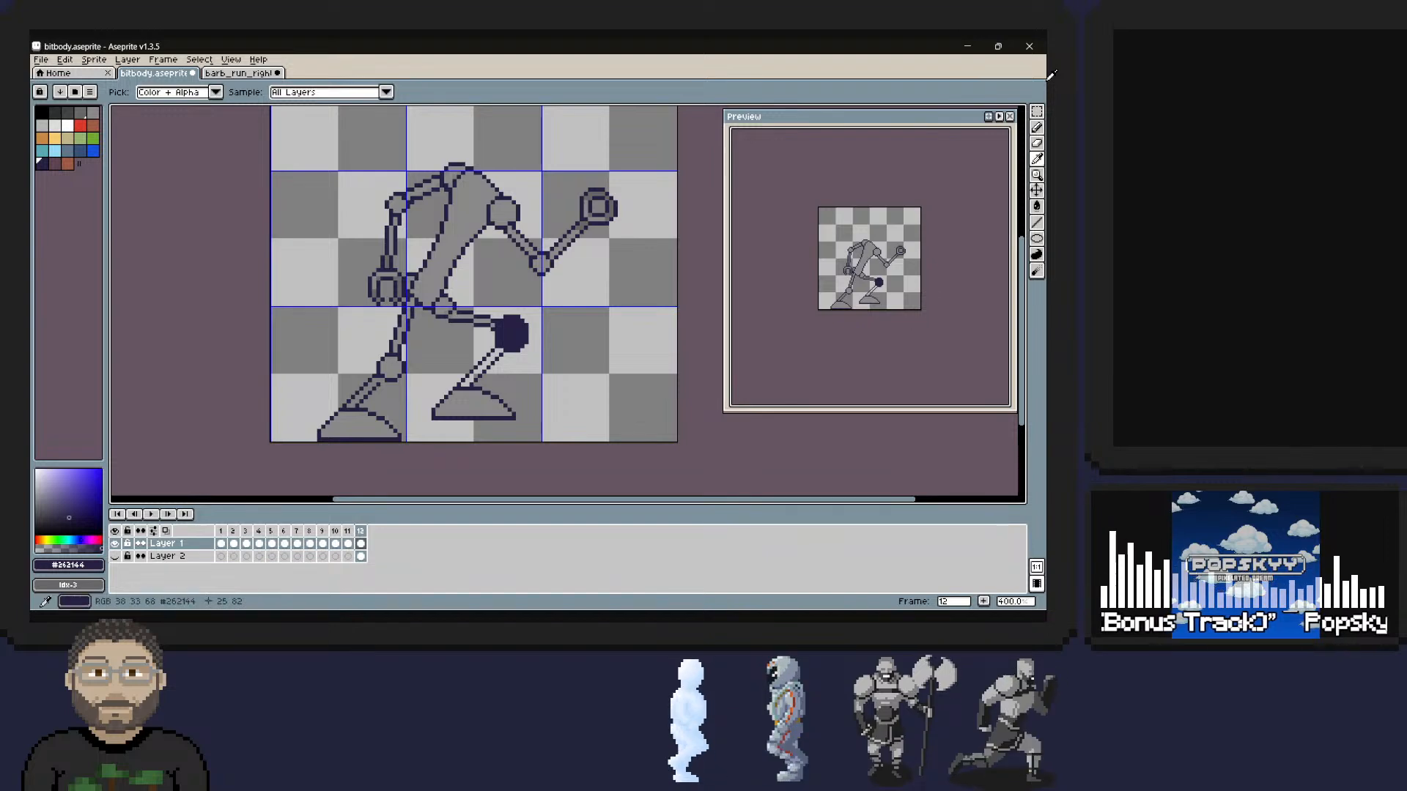
key("b")
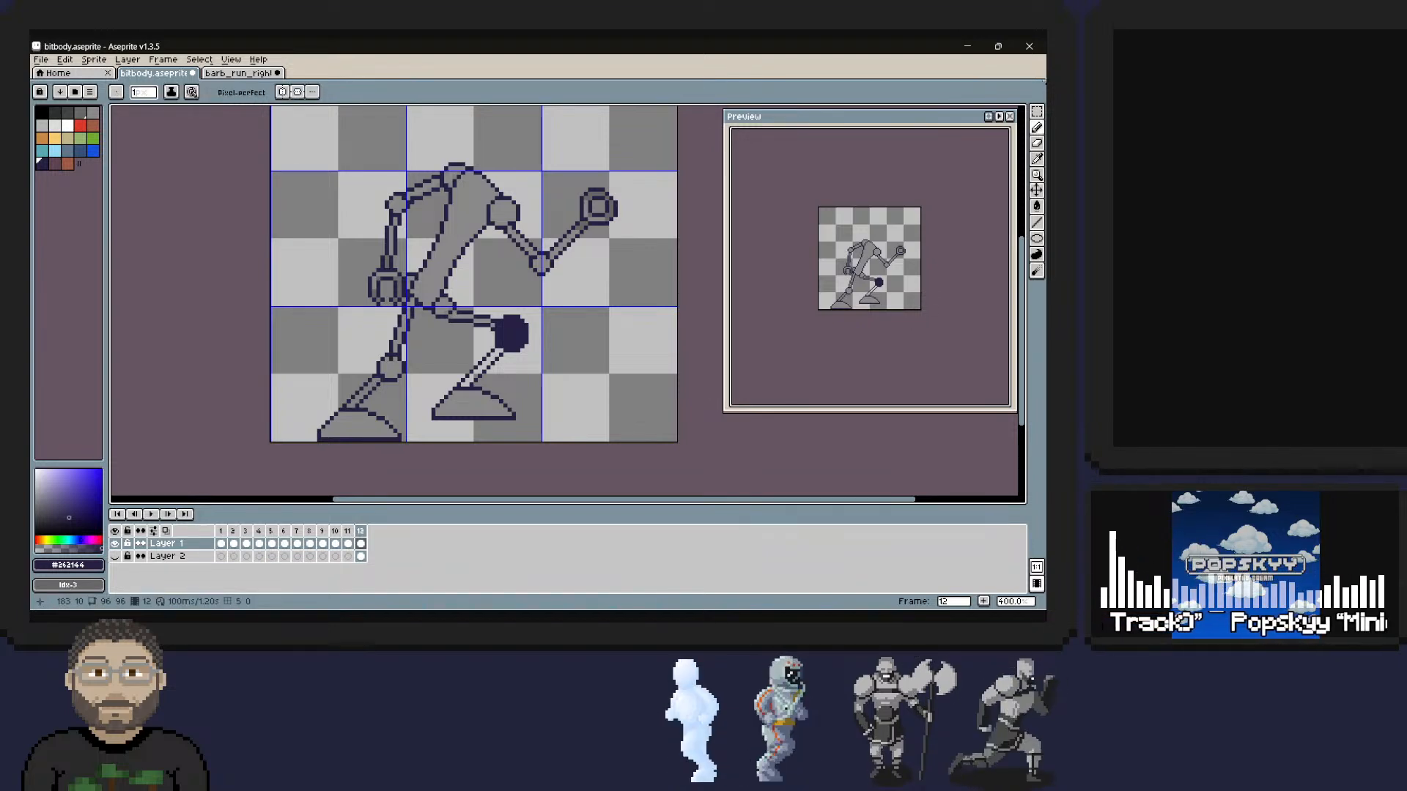
key("i")
key("b")
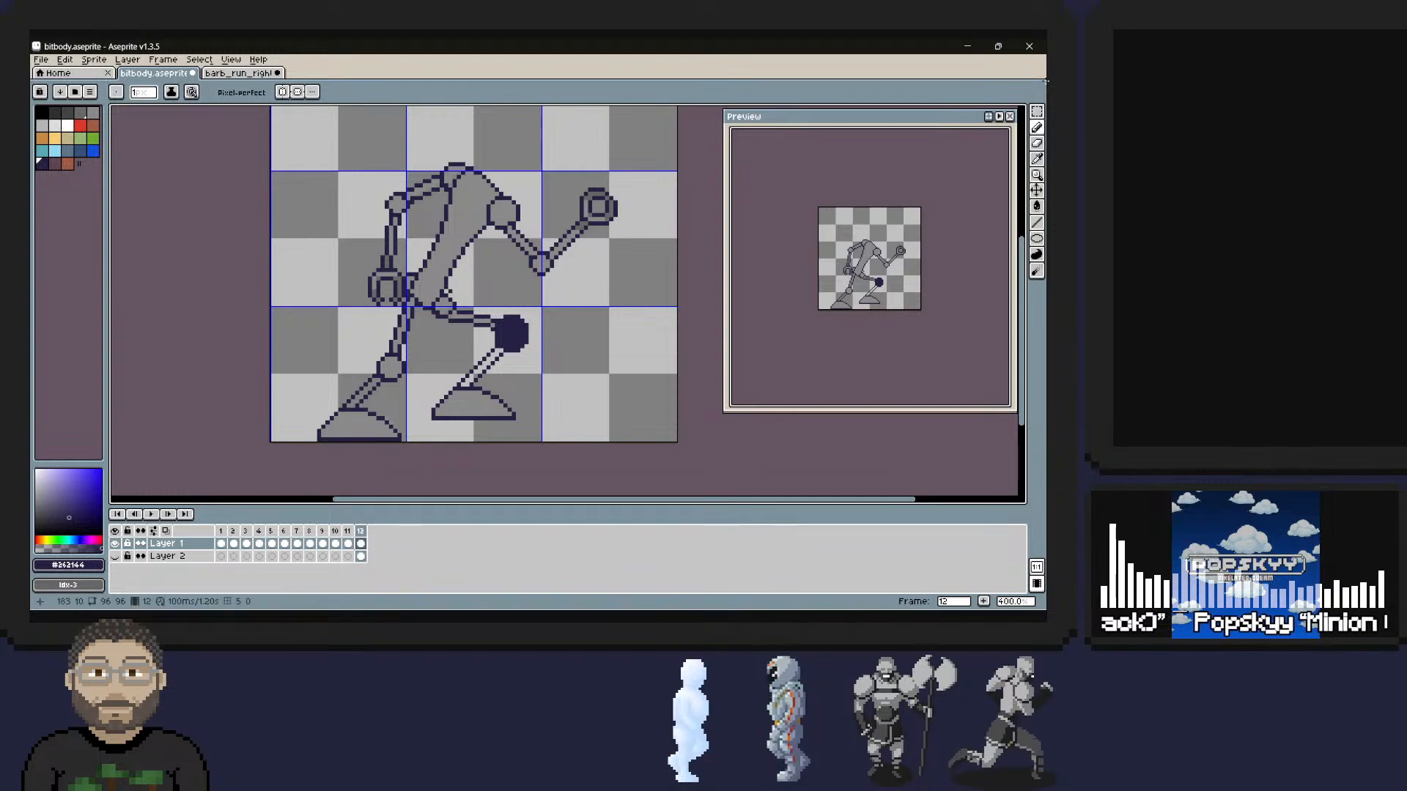
key("i")
key("b")
right_click(433, 308)
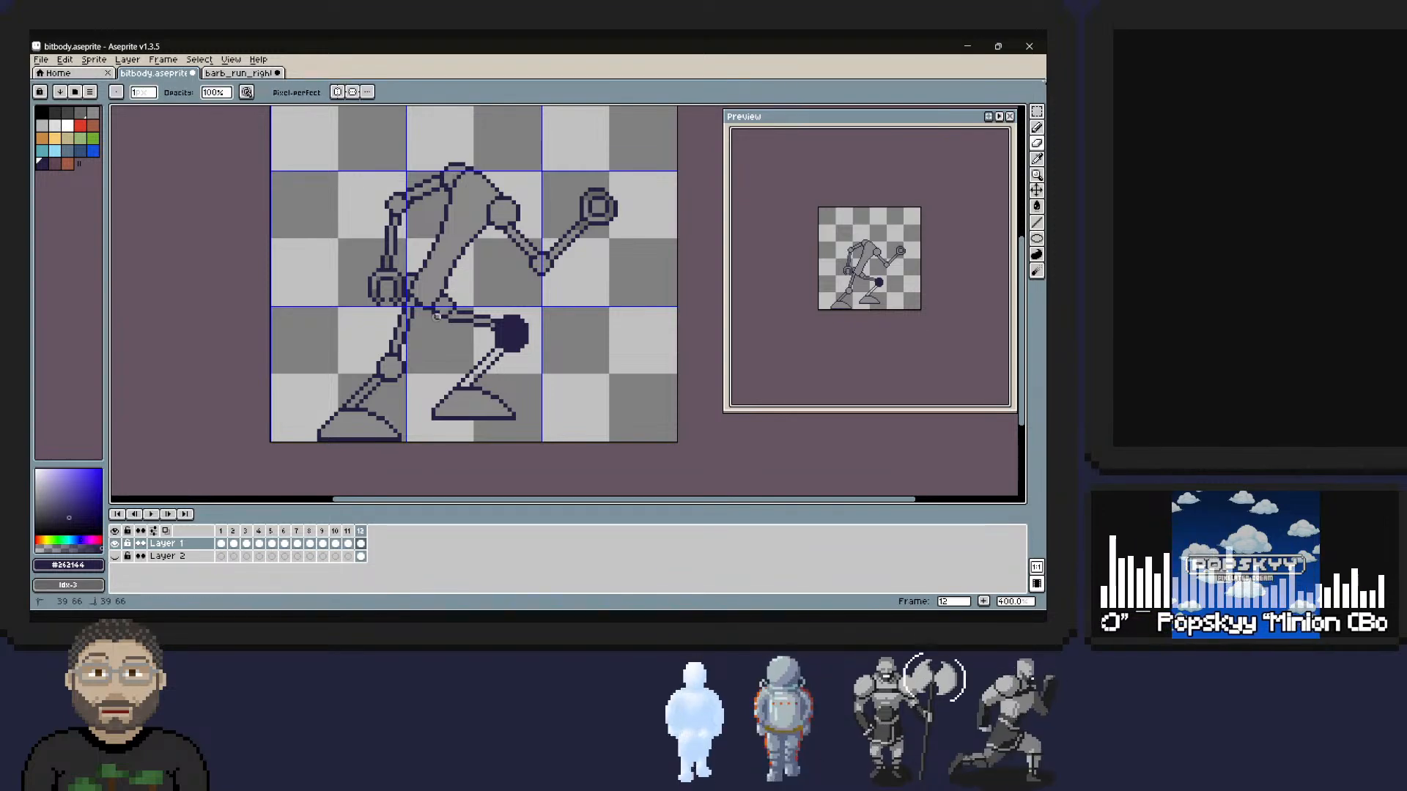
right_click(433, 311)
right_click(433, 312)
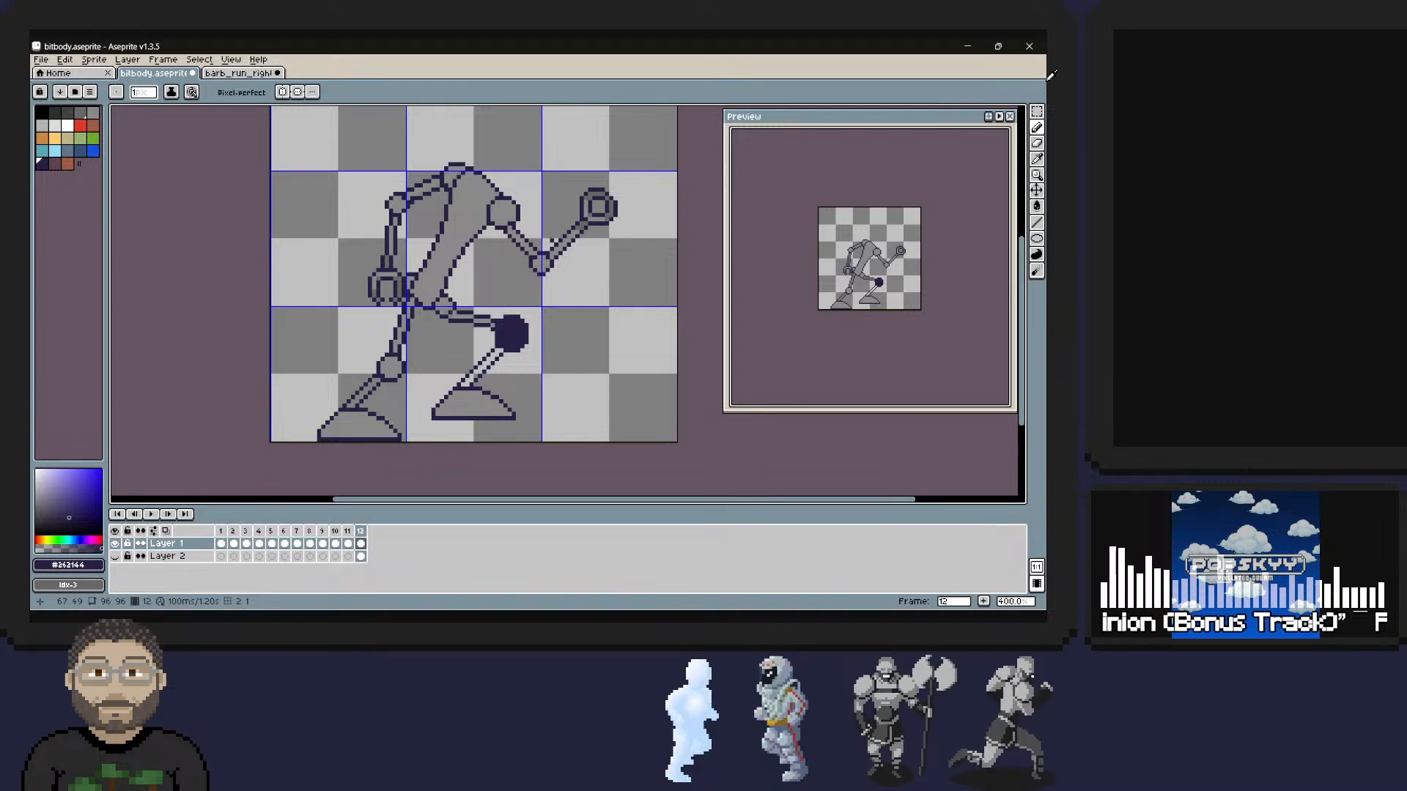
Touch up pixels at the upper shoulder joint and beside the rear hand, and save the sprite.
left_click(456, 180, "alt")
left_click_drag(451, 176, 455, 173)
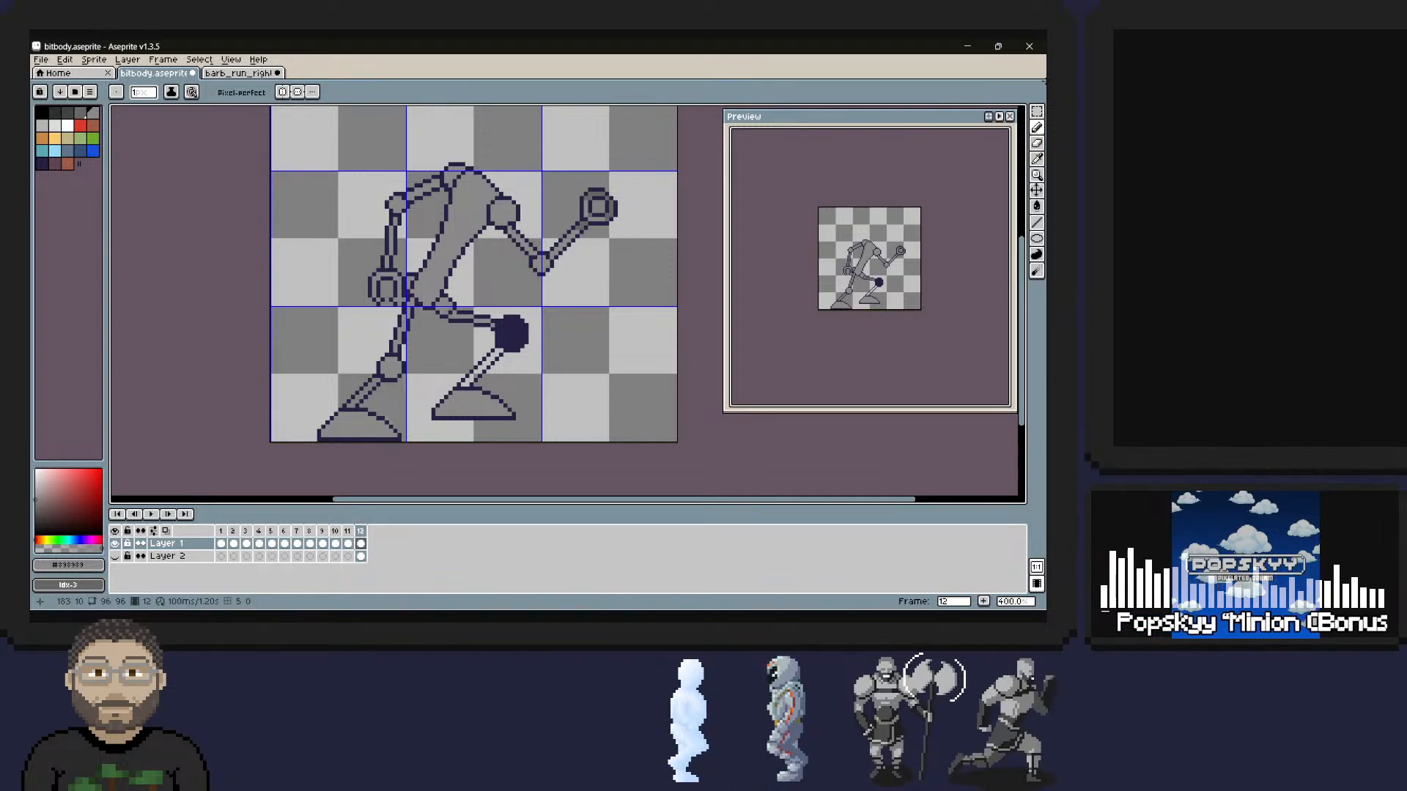
left_click(401, 287, "alt")
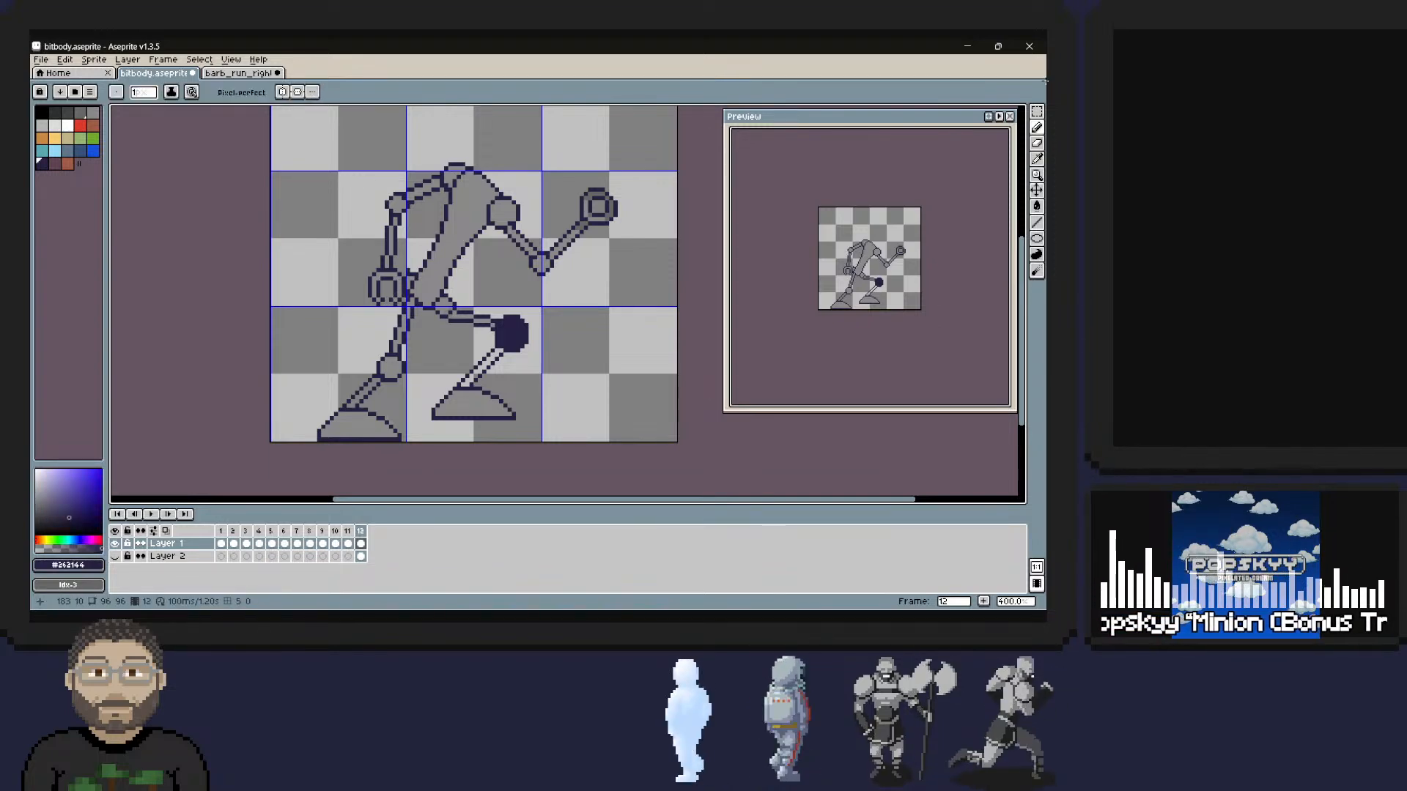
key("ctrl+s")
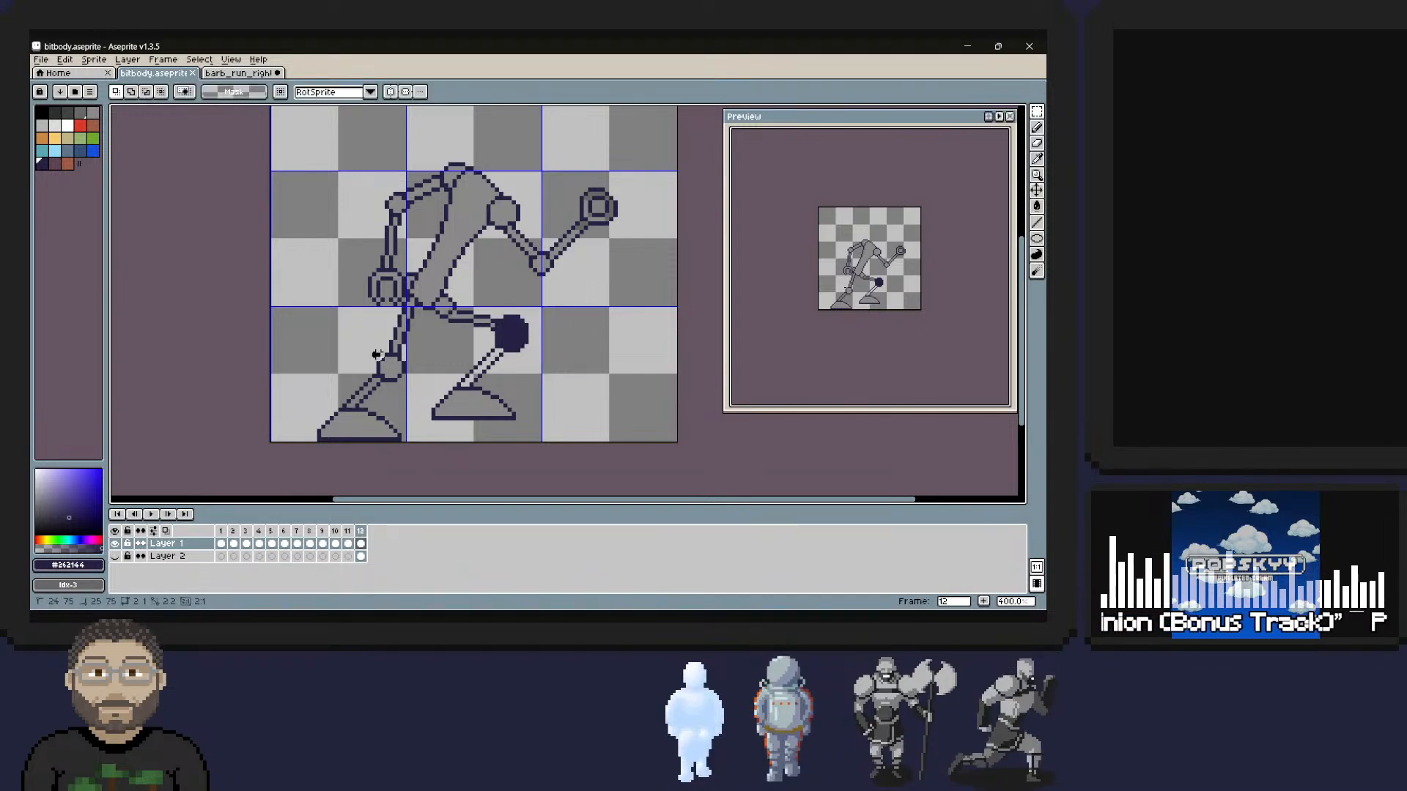
Copy the rear knee joint onto the solid dark front knee, nudge it down one pixel and deselect.
left_click_drag(369, 351, 507, 330)
key("ctrl+t")
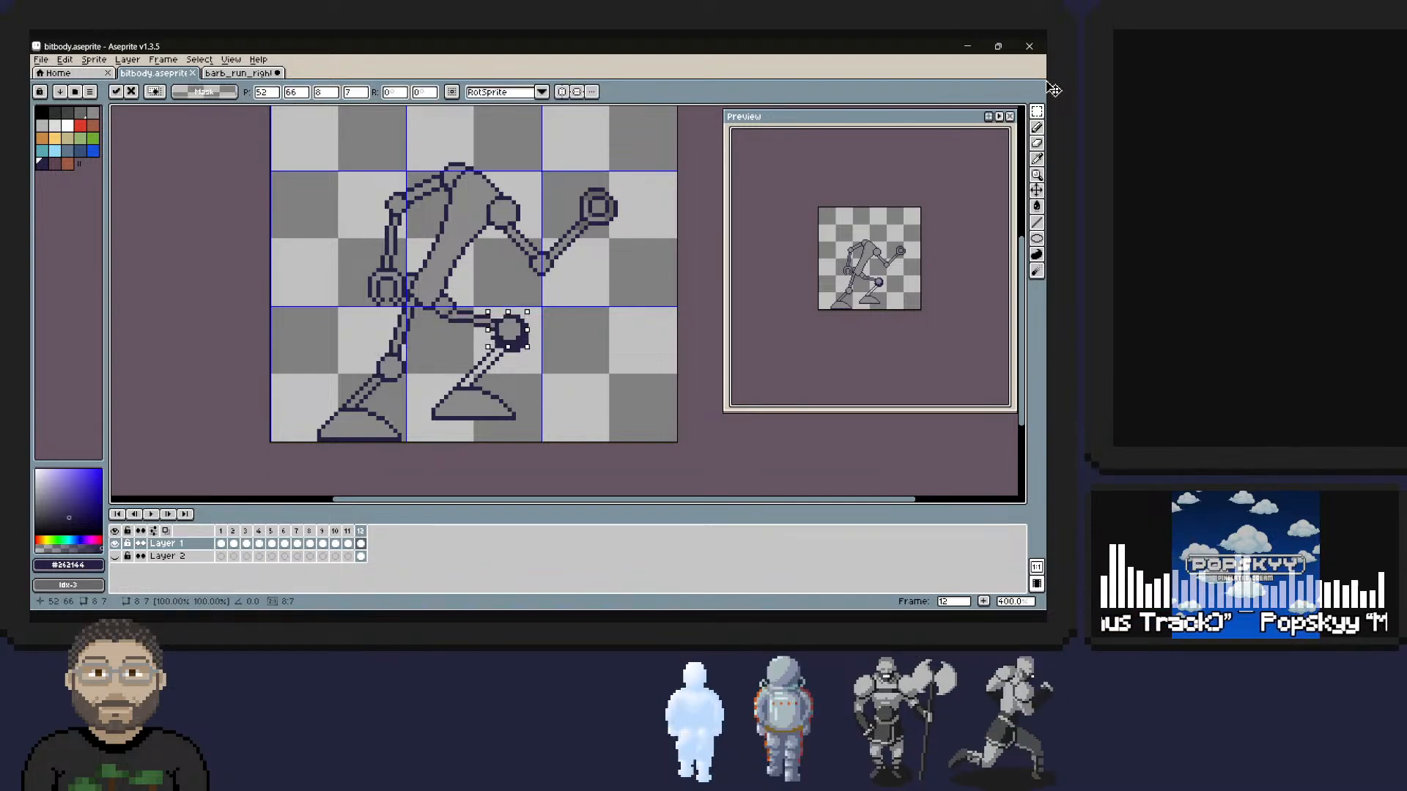
key("Down")
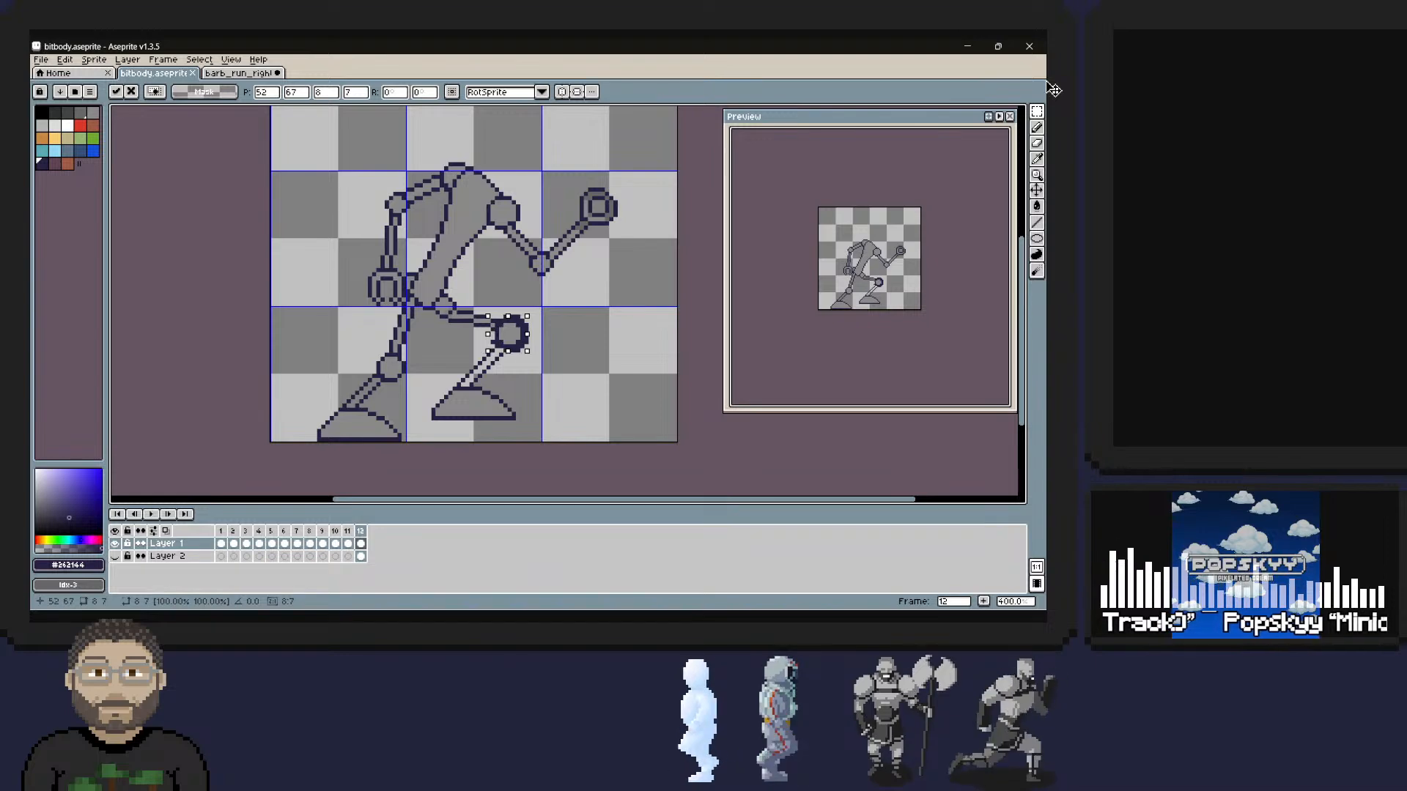
key("Return")
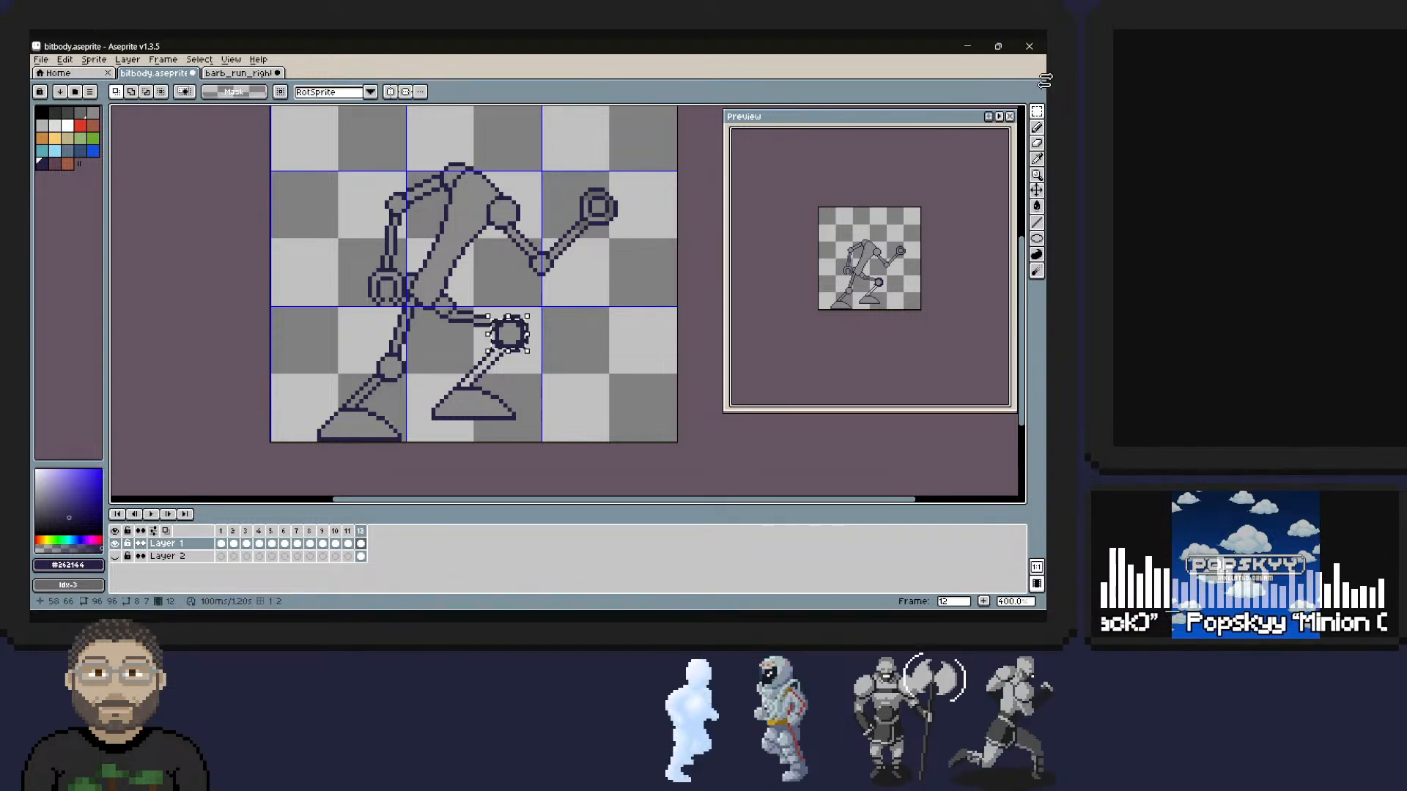
key("ctrl+d")
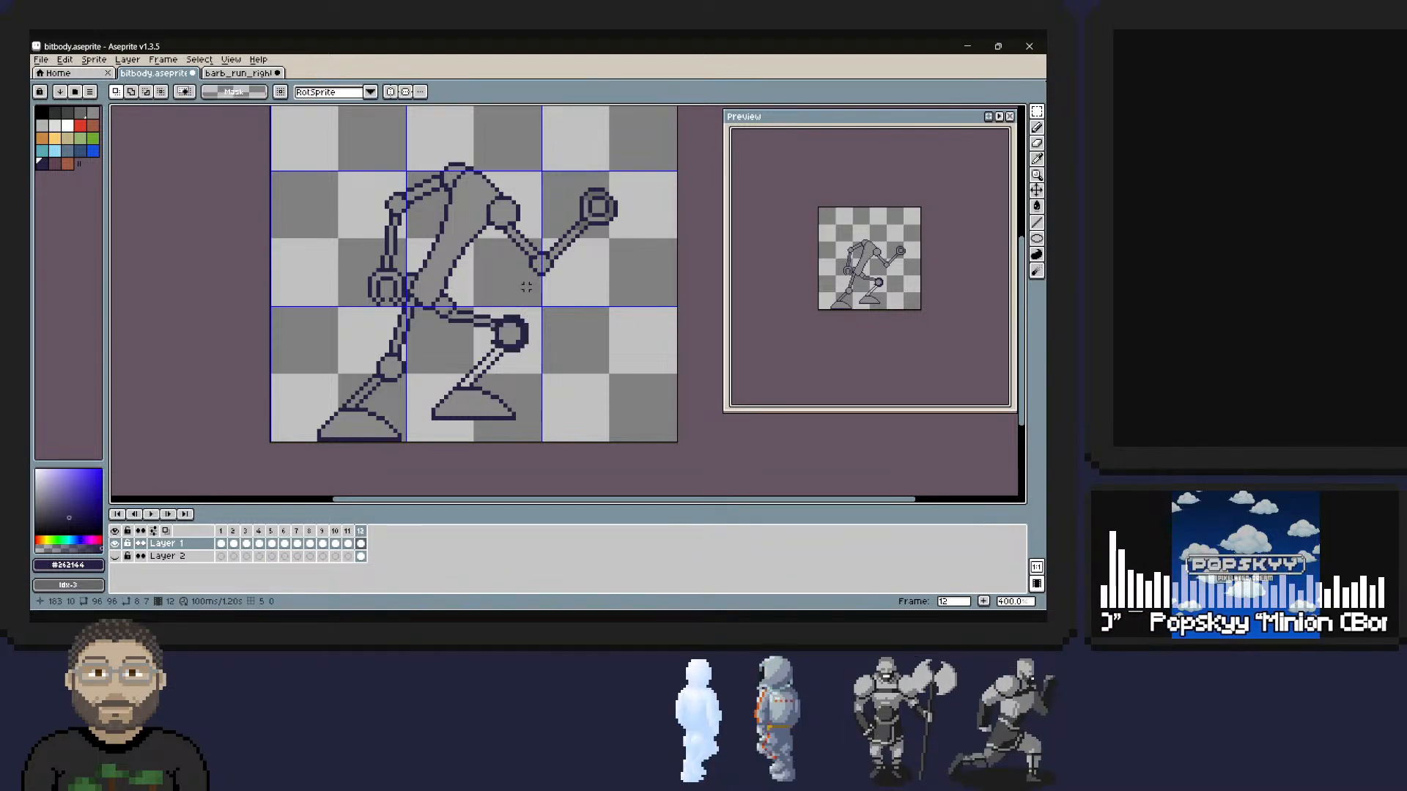
Erase the excess dark pixels around the front knee joint, fill the front lower leg with the body's grey and save the sprite.
key("b")
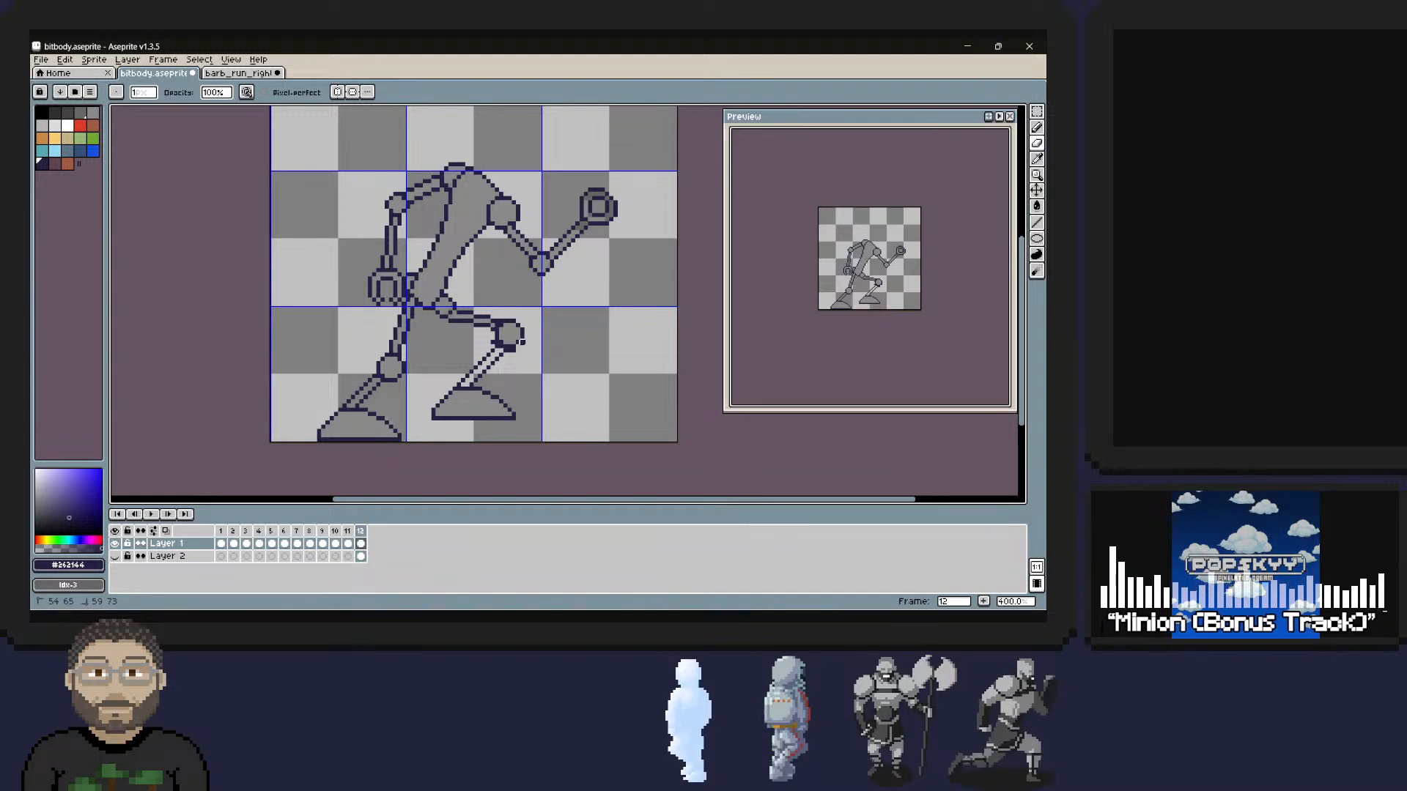
key("m")
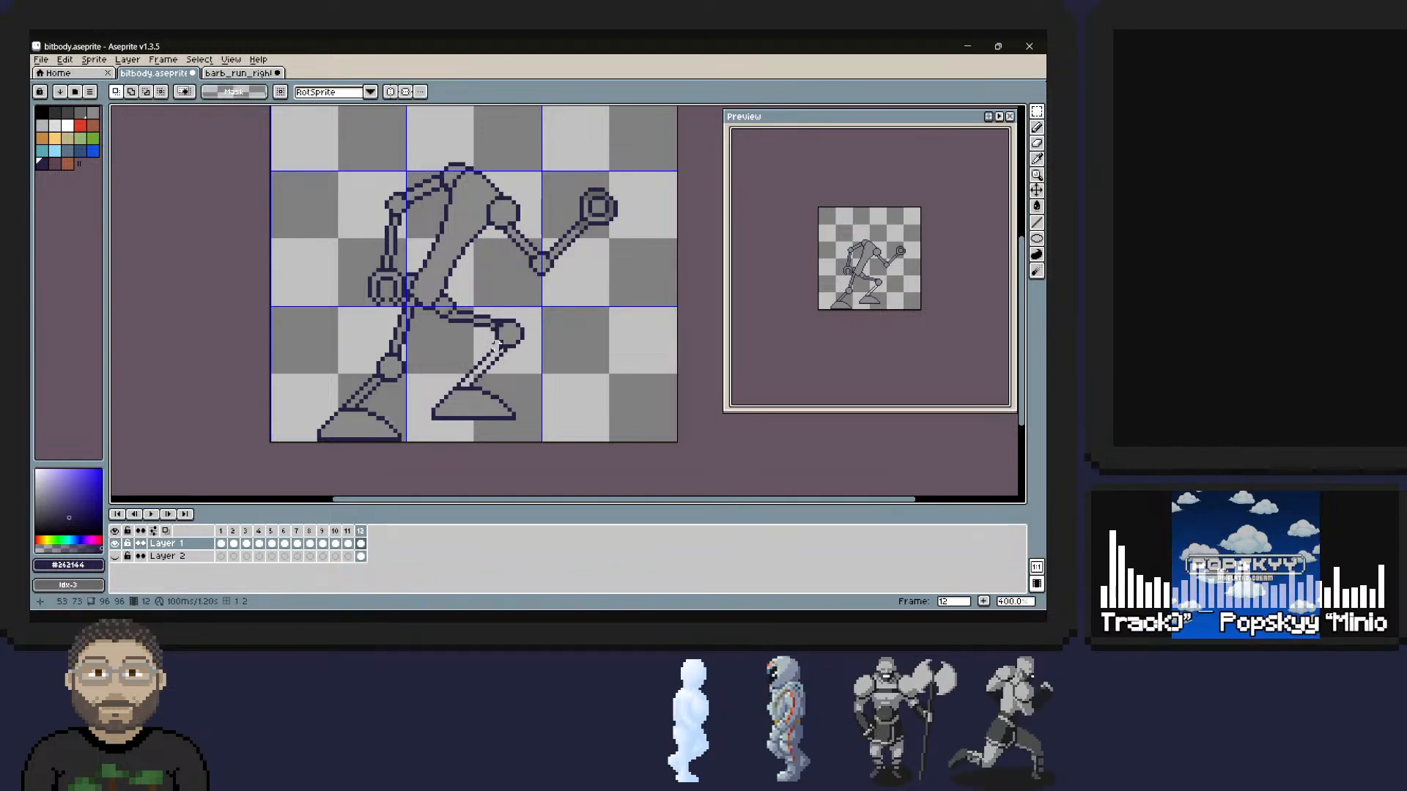
key("i")
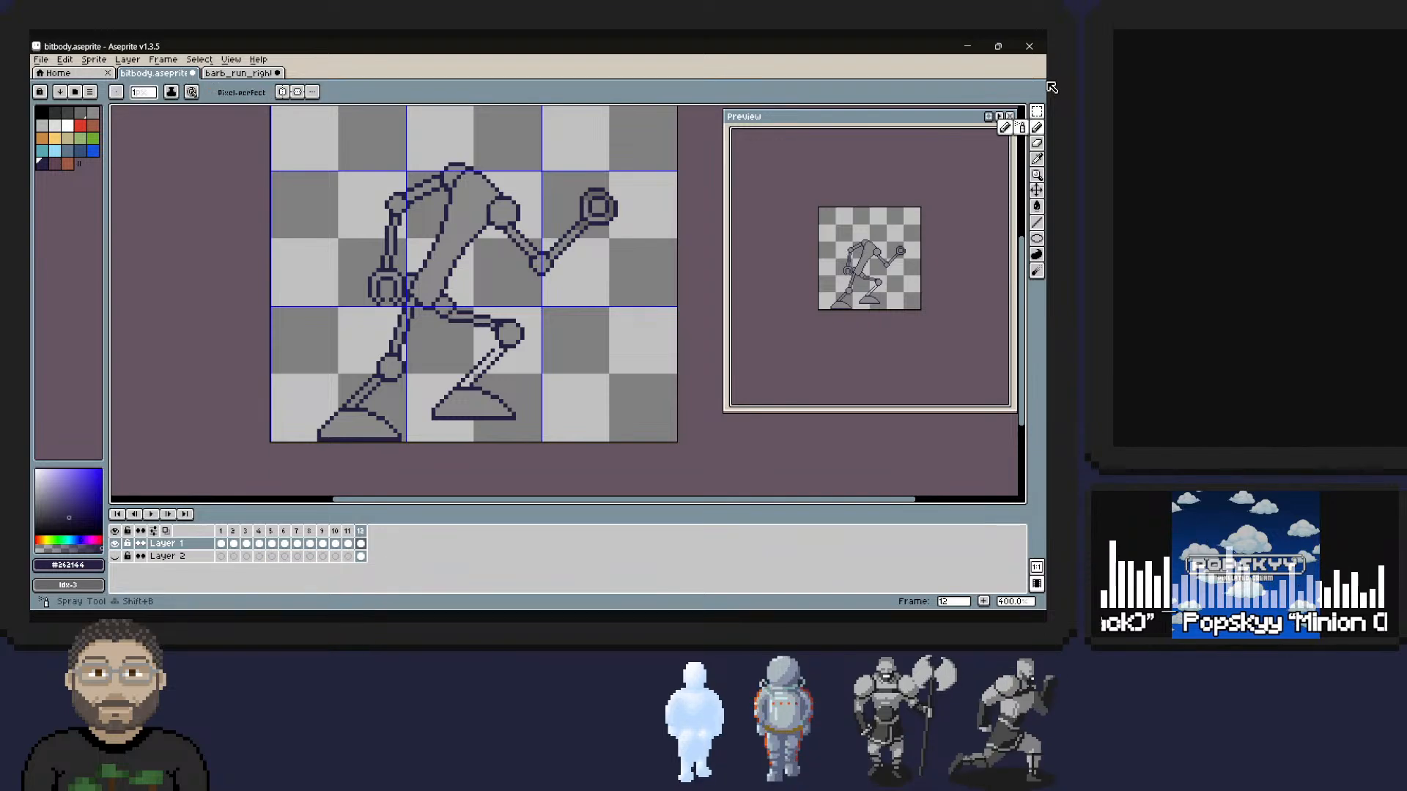
key("b")
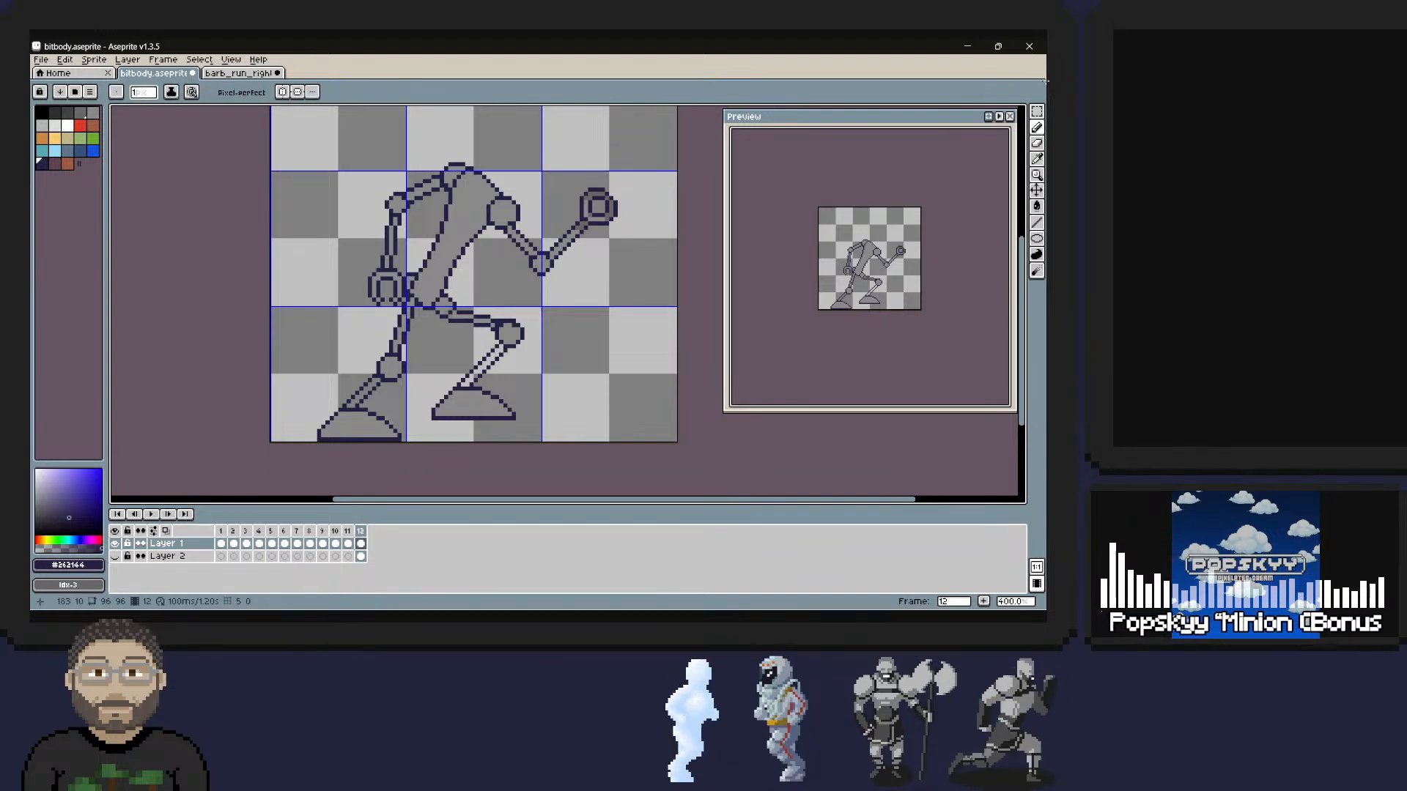
left_click(500, 308, "alt")
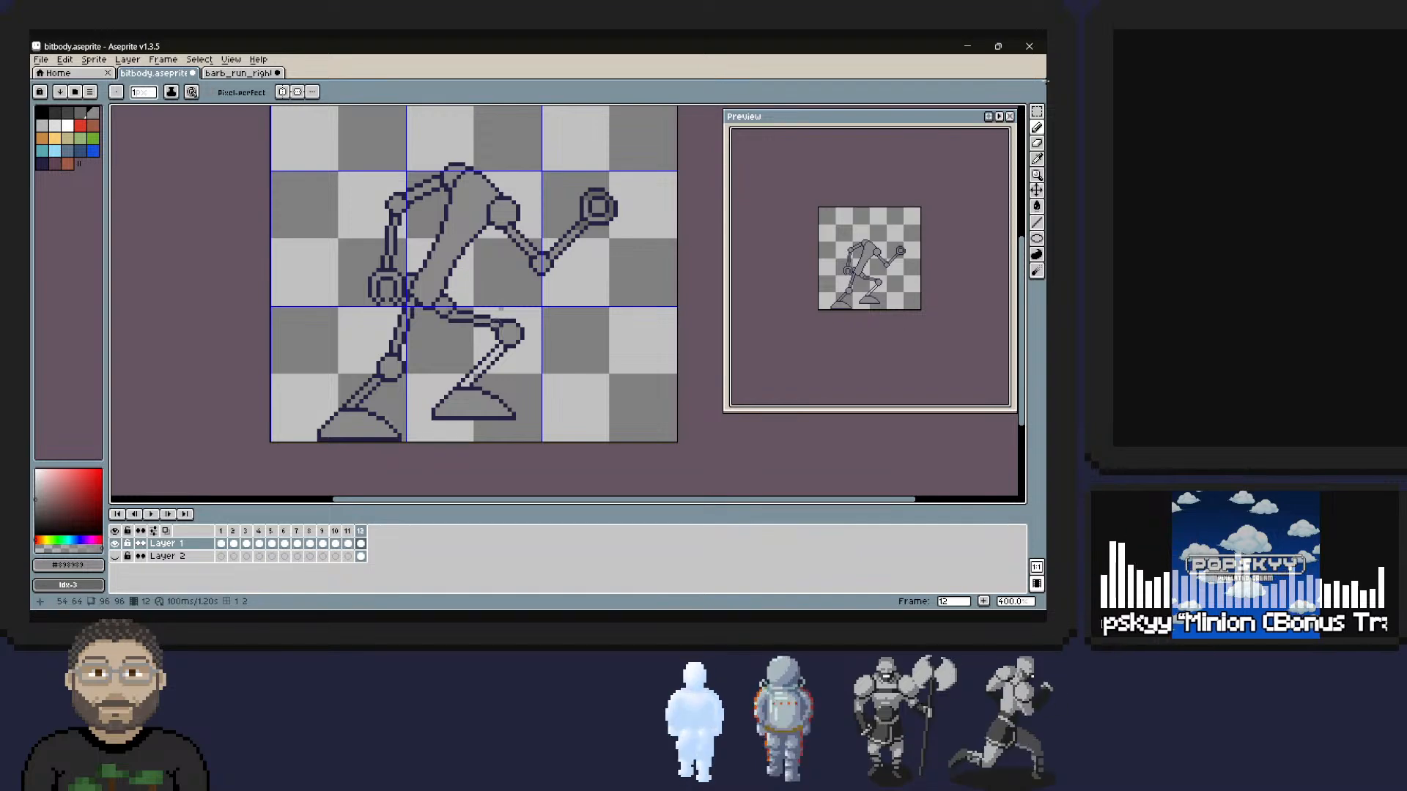
left_click(512, 335, "alt")
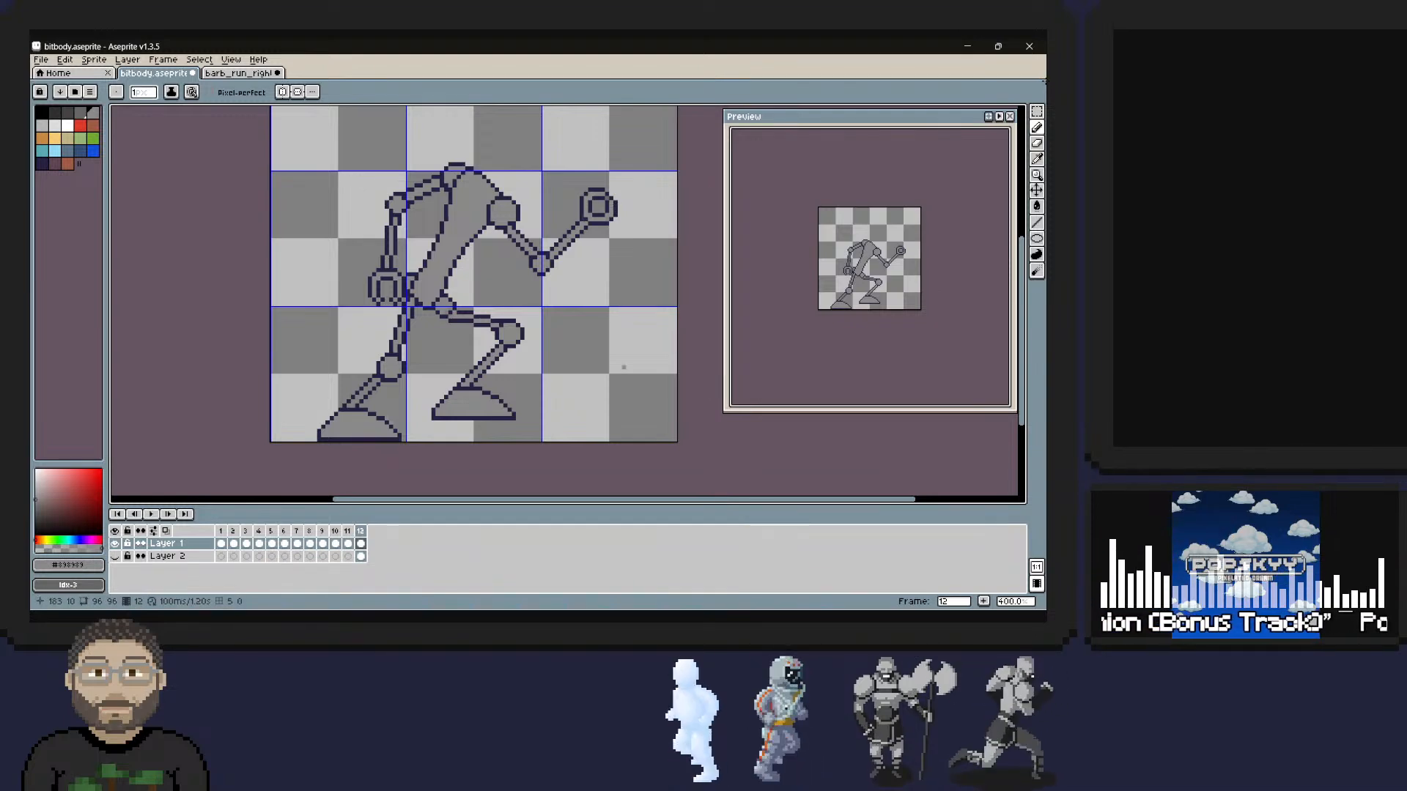
key("ctrl+s")
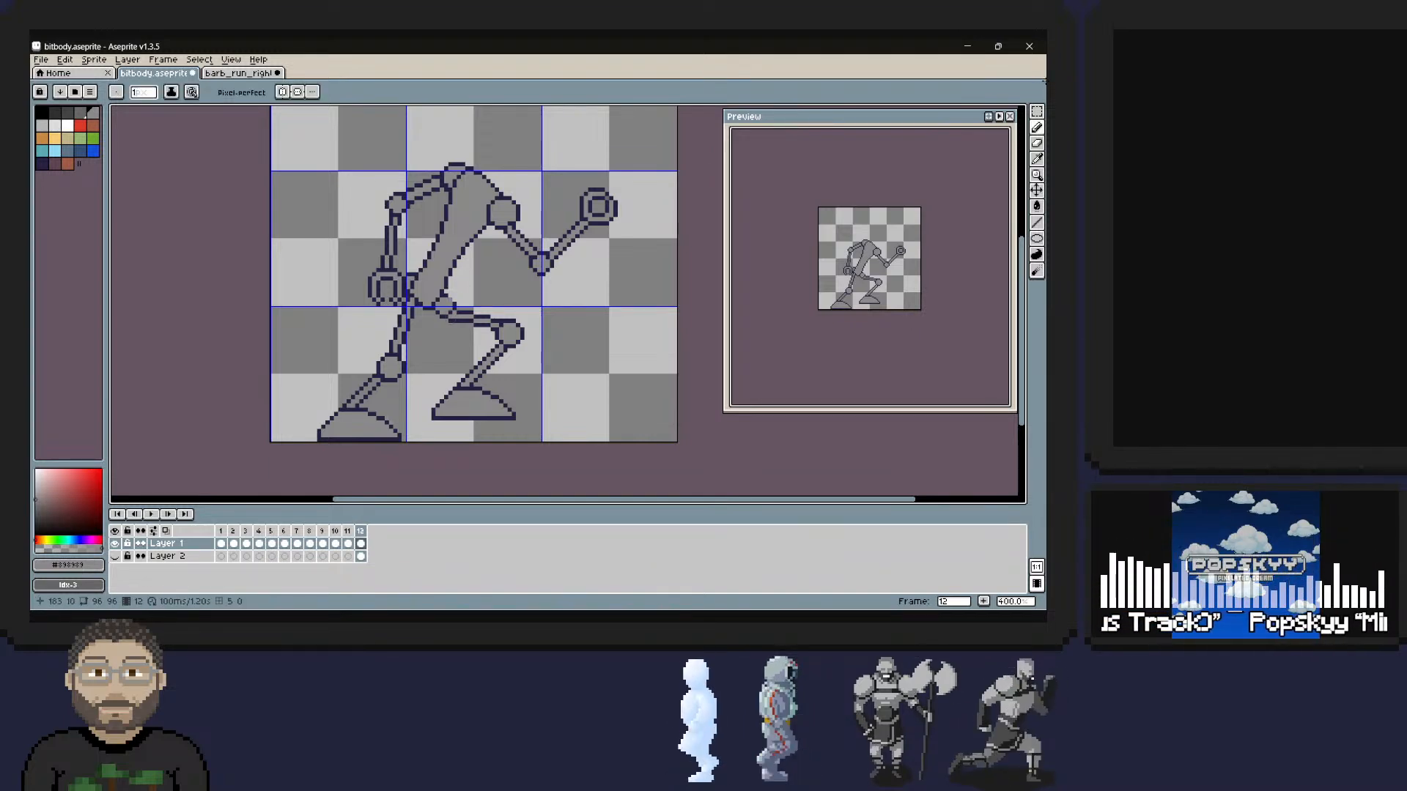
Compare the pose with the Layer 2 reference, hide it again and touch up the rear ankle with the Idx-4 grey.
left_click(115, 556)
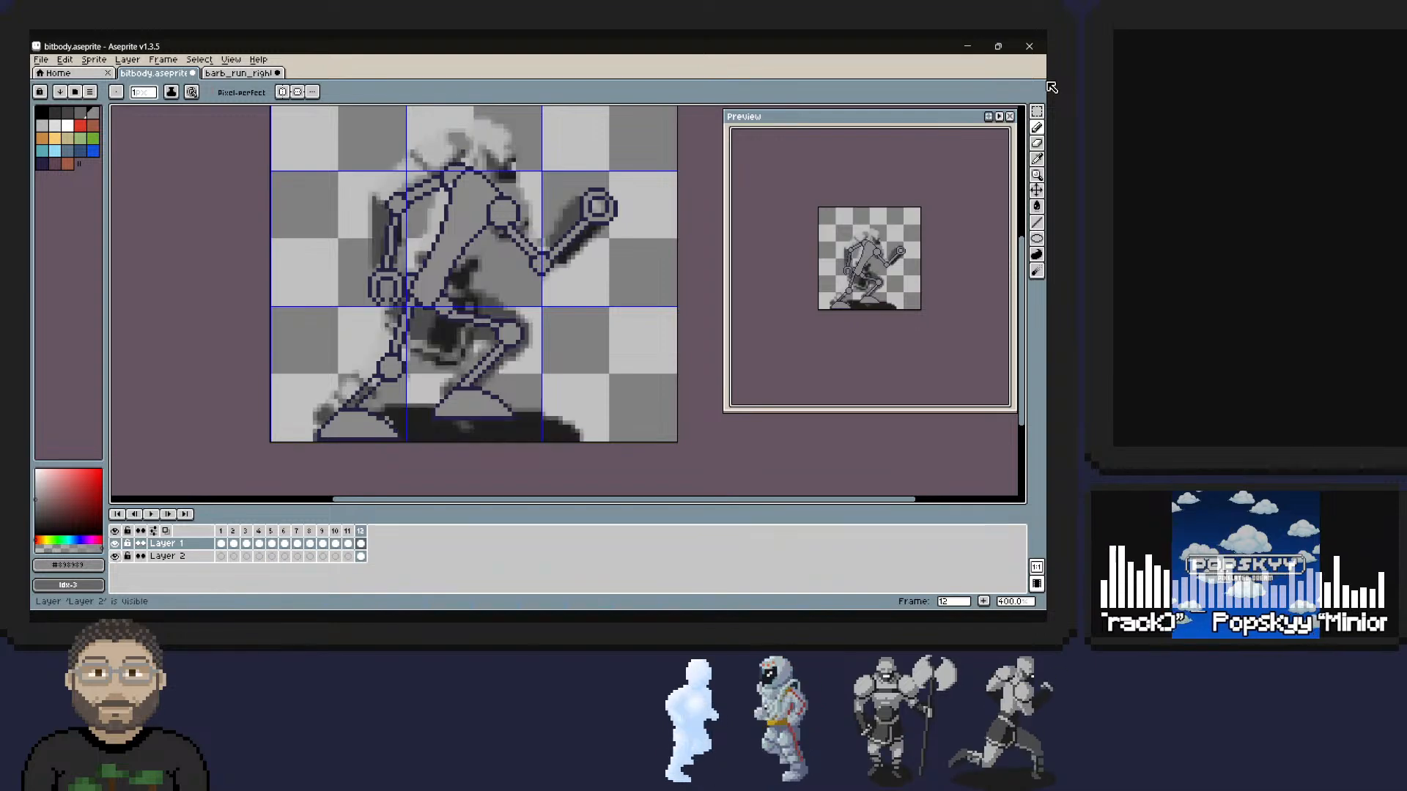
left_click(115, 556)
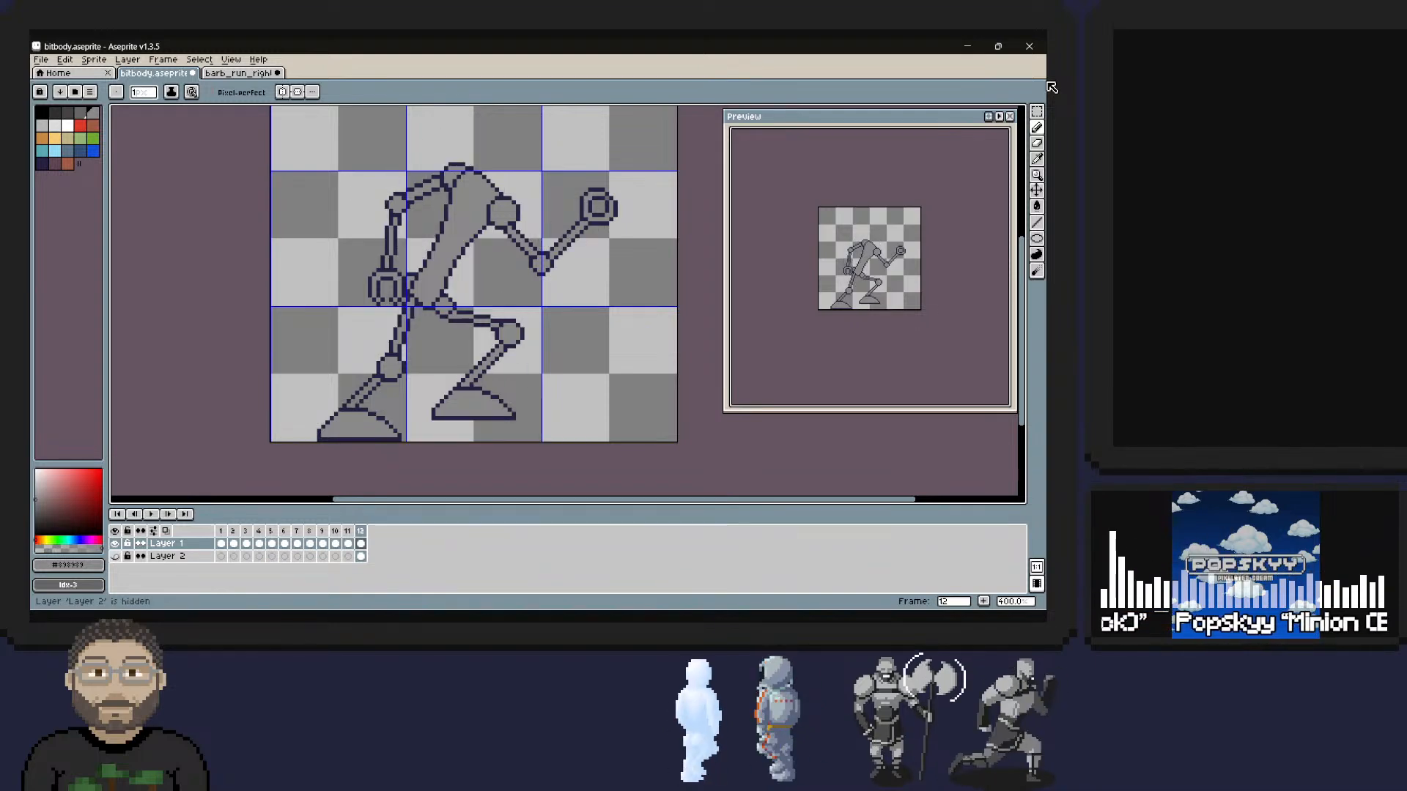
left_click(115, 556)
left_click(115, 556)
key("alt")
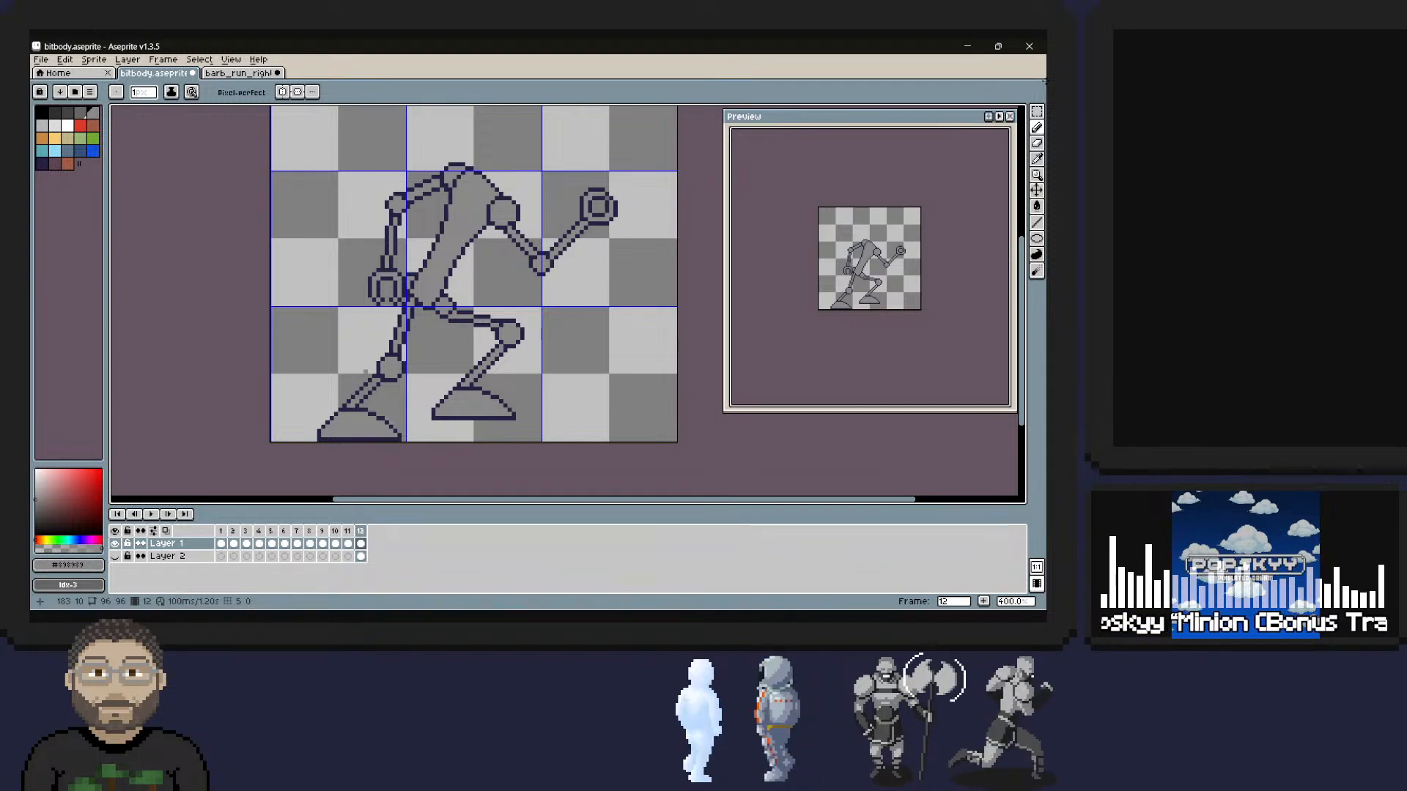
left_click(93, 112)
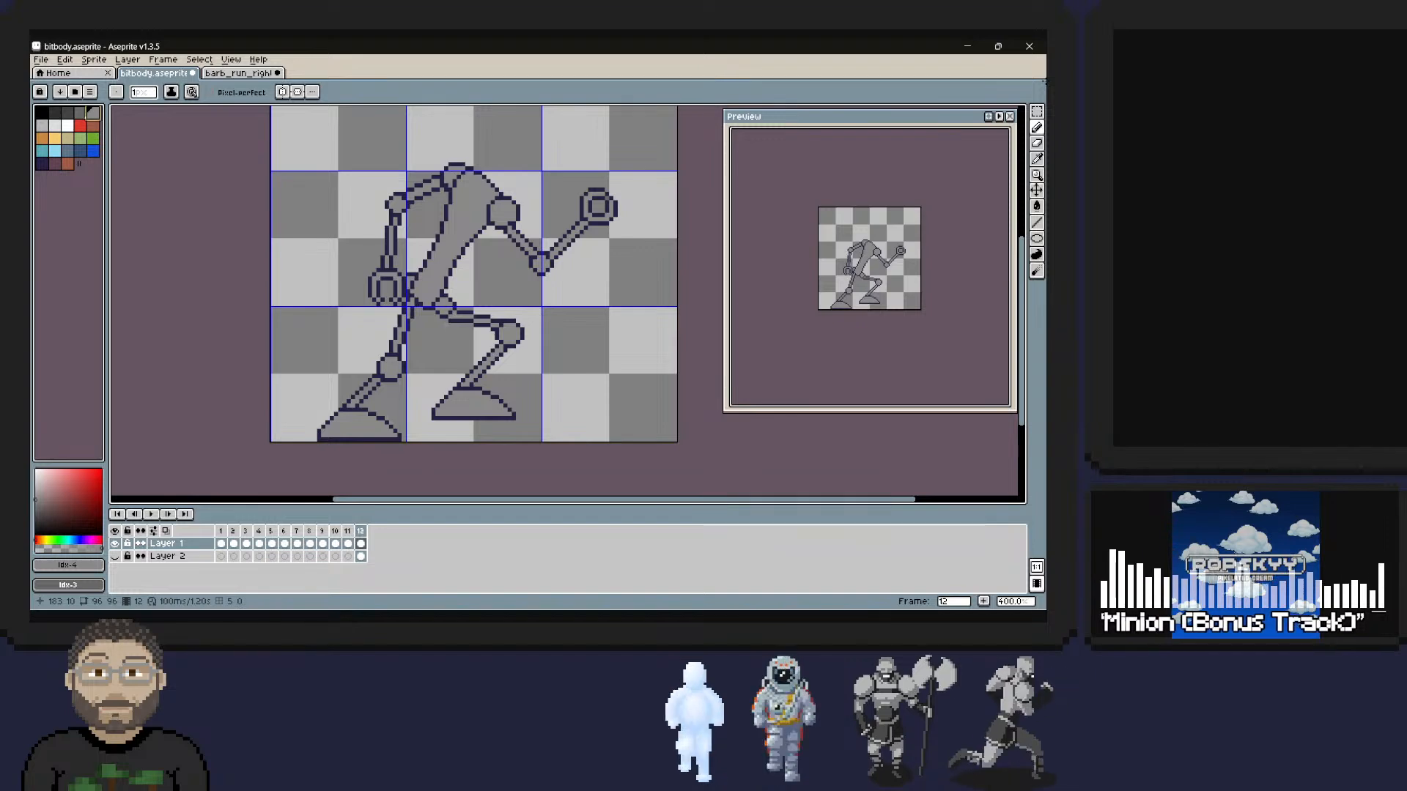
left_click(348, 406)
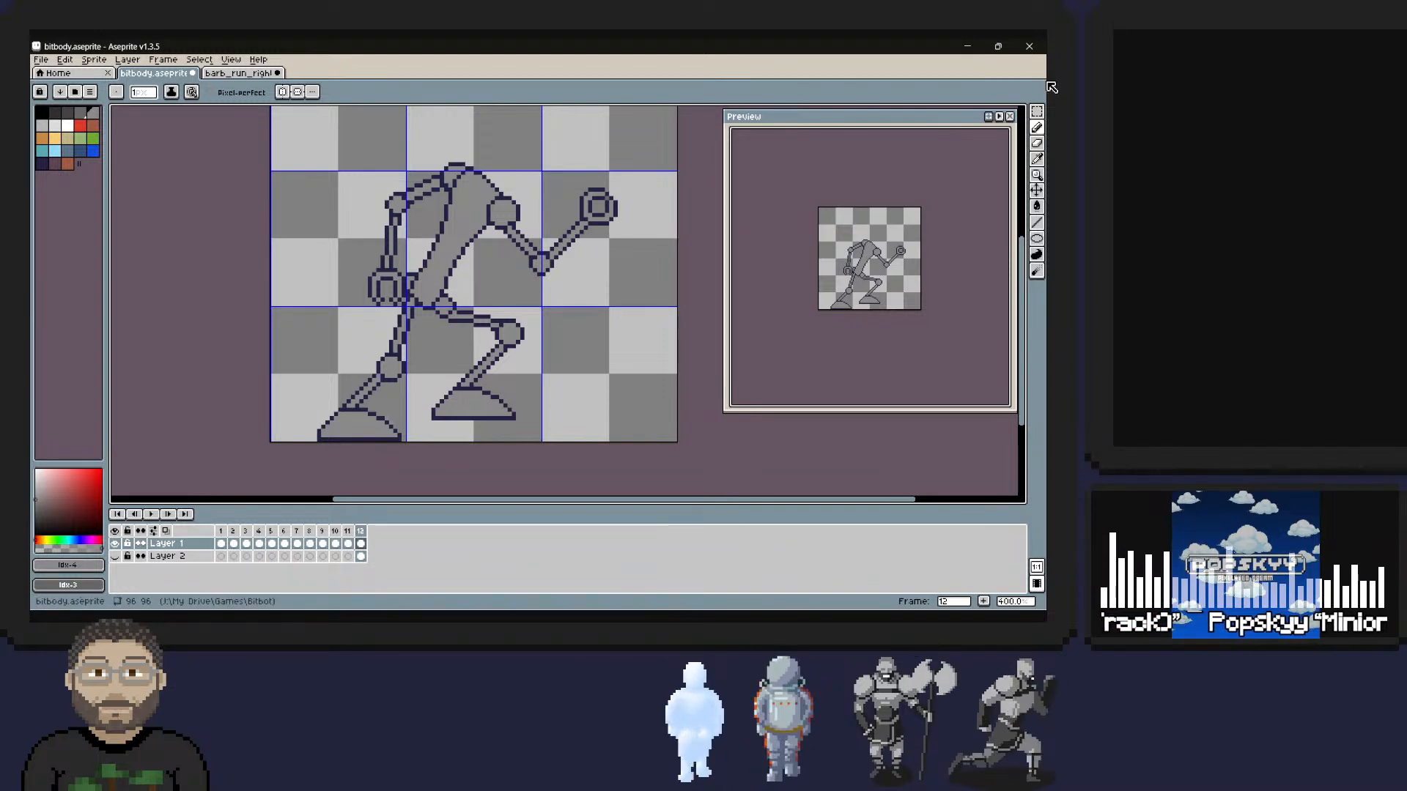
Add a new layer and move it beneath Layer 2 at the bottom of the layer stack.
key("Down")
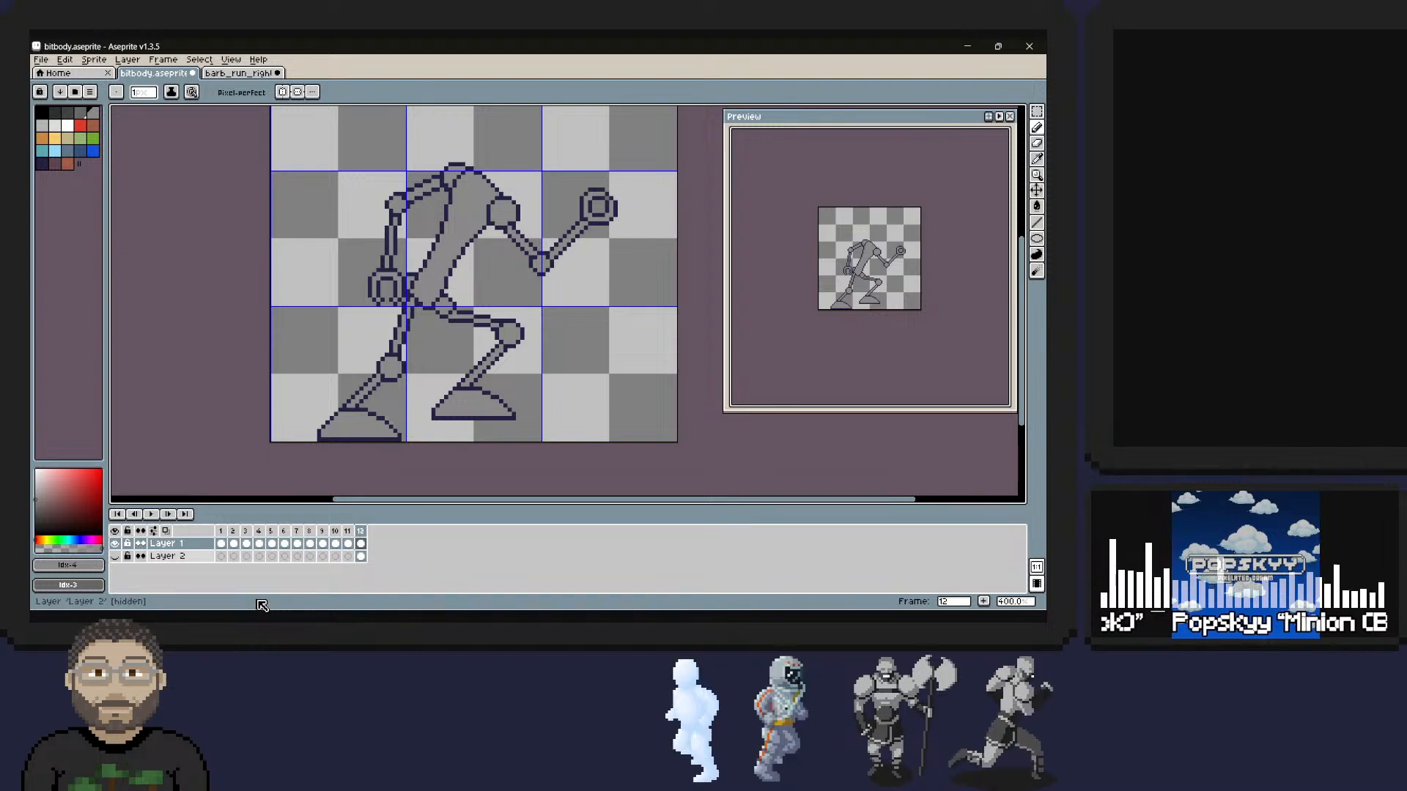
right_click(180, 557)
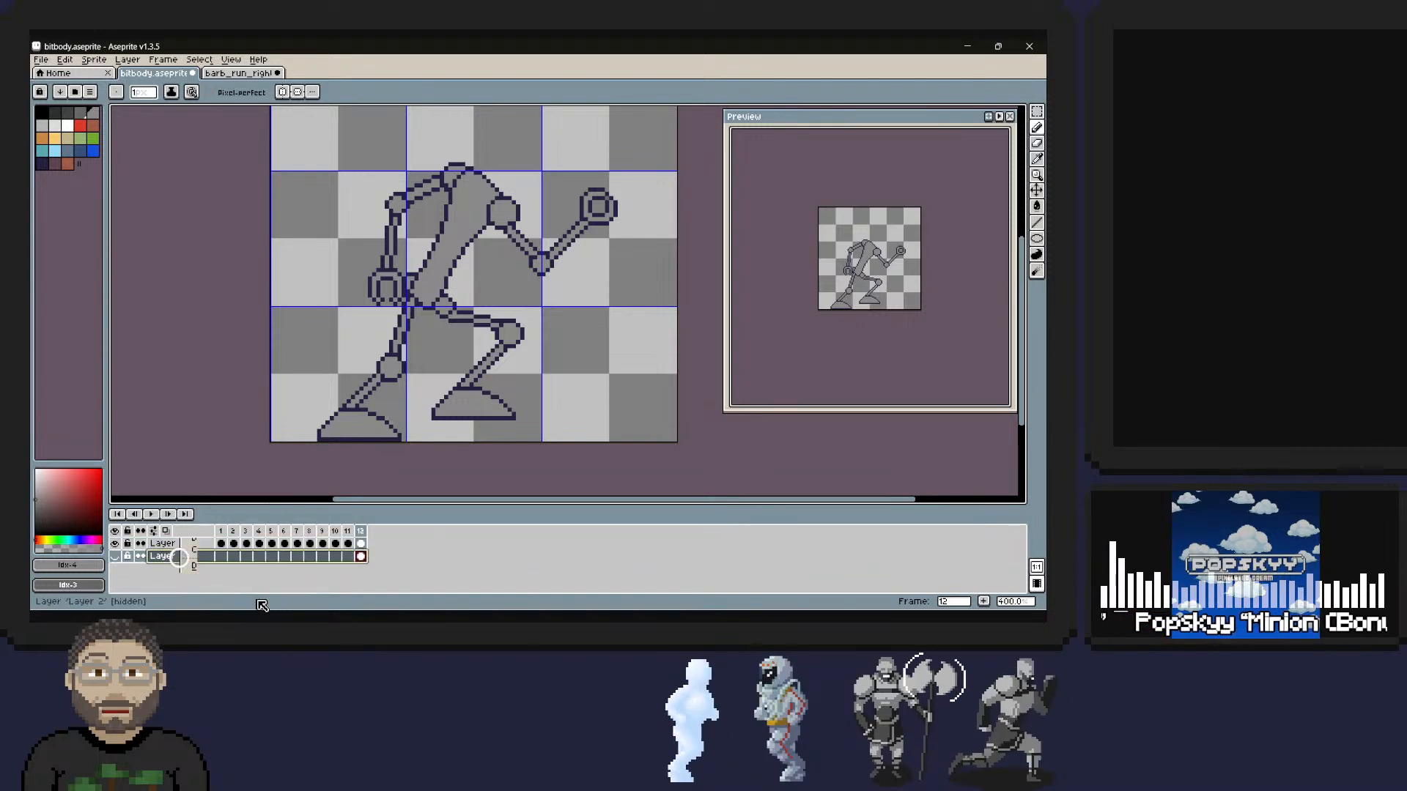
key("Up")
key("Right")
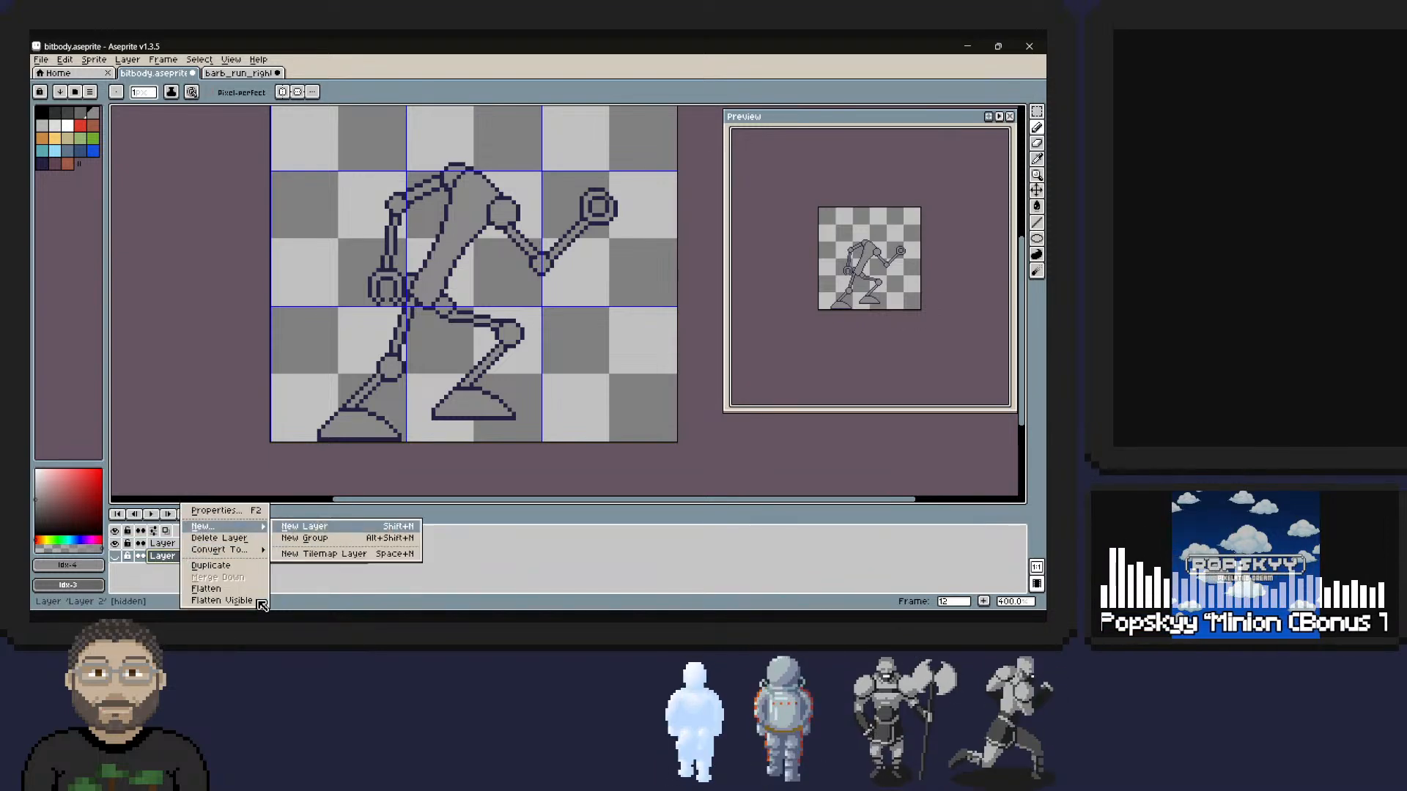
key("Return")
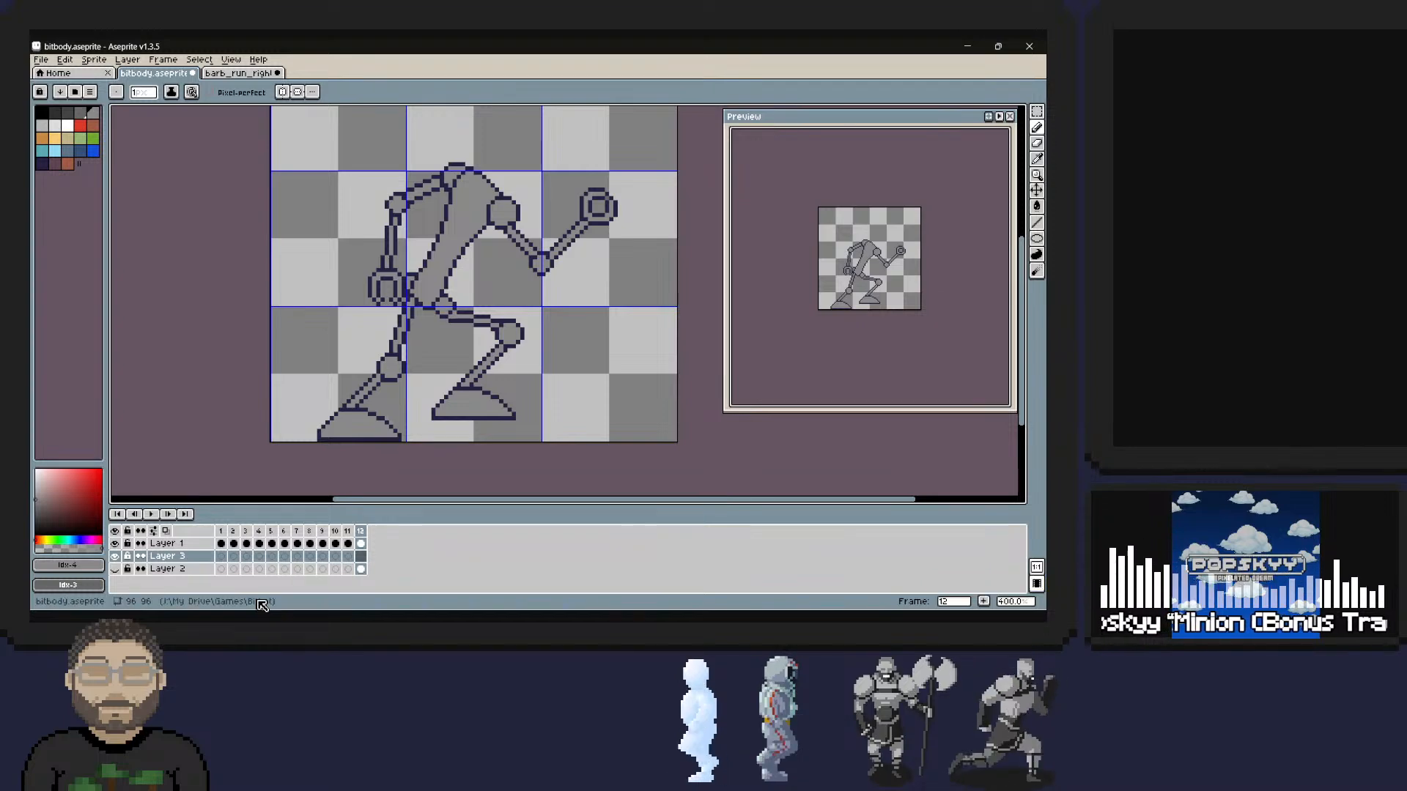
key("shift+Down")
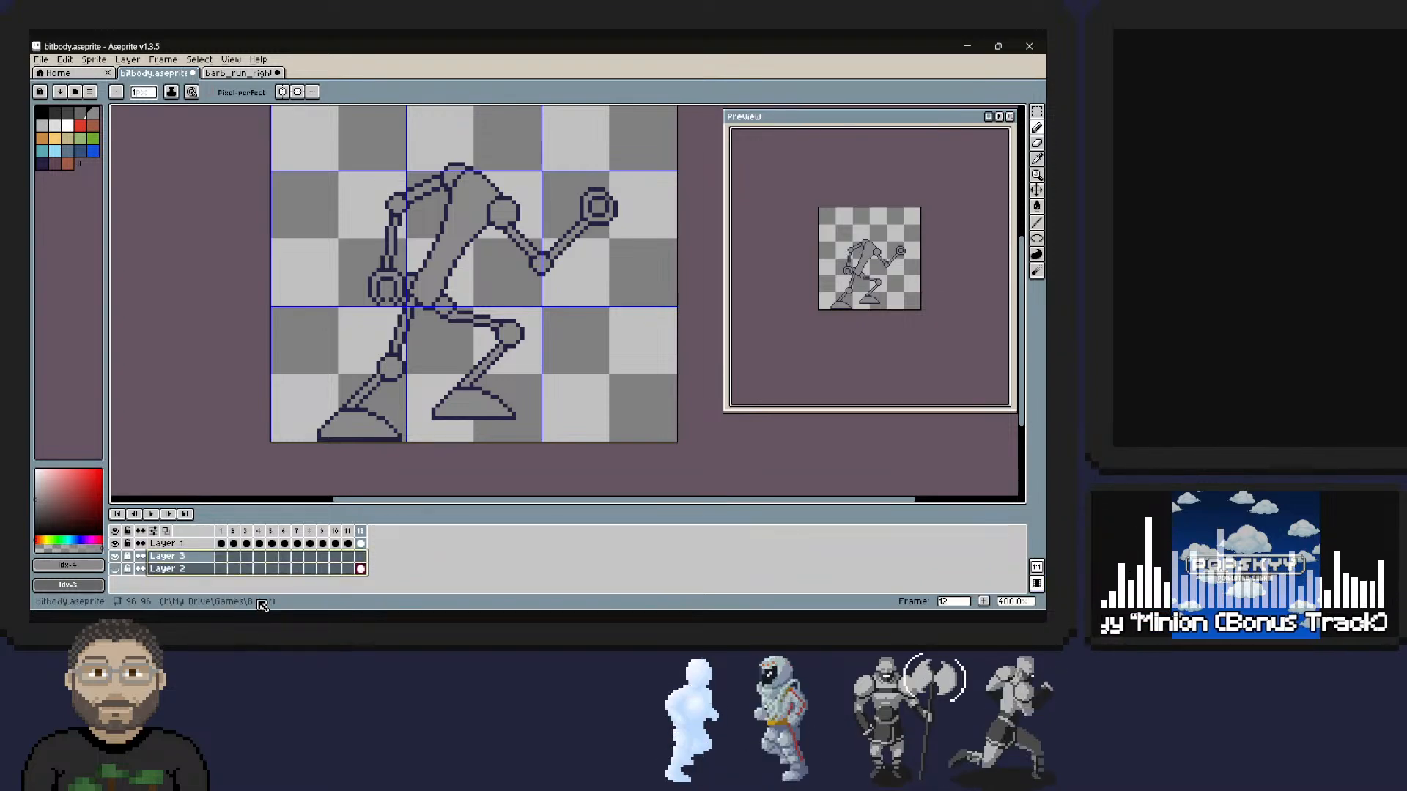
left_click(167, 556)
left_click_drag(176, 562, 175, 574)
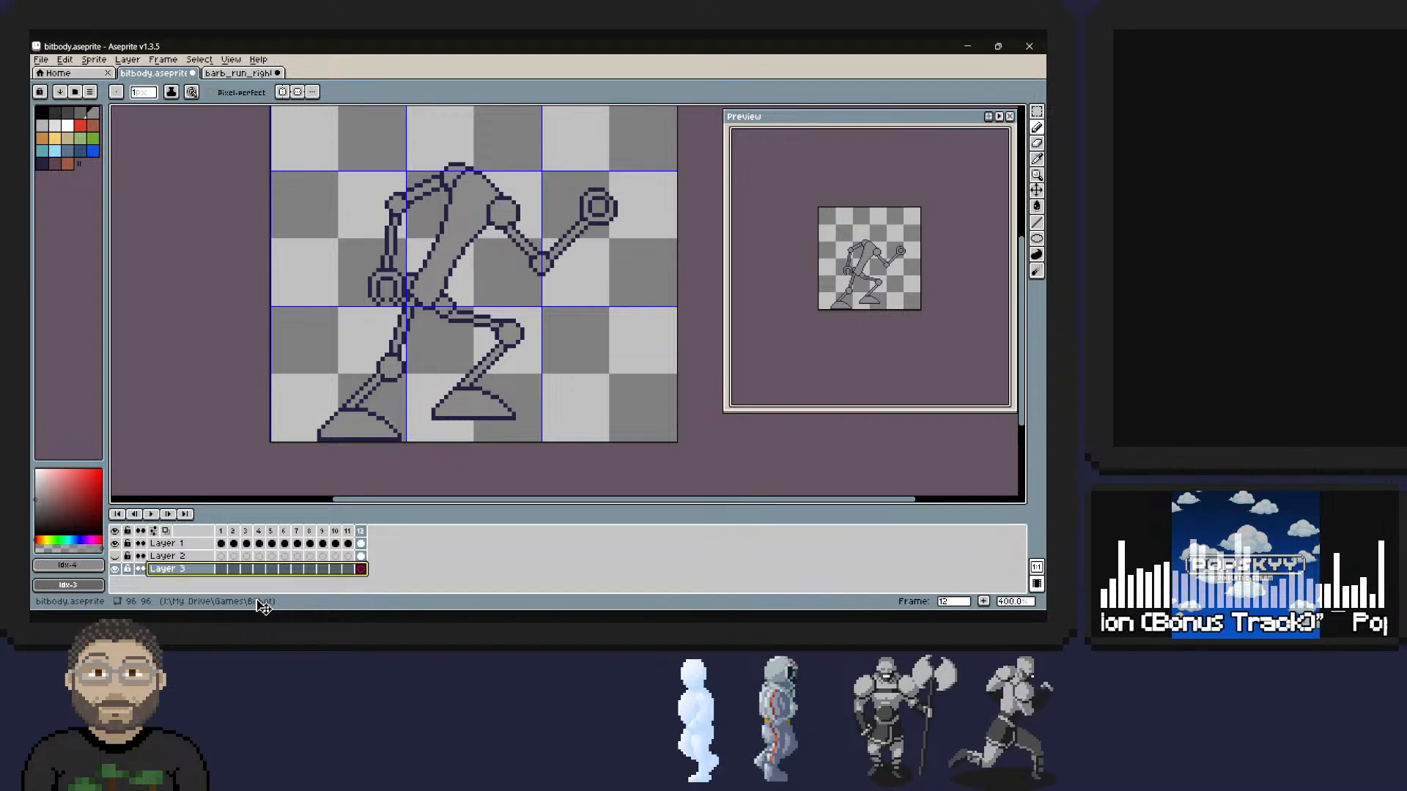
Fill the empty bottom layer in frame 12 with orange as a contrasting background for the figure.
key("g")
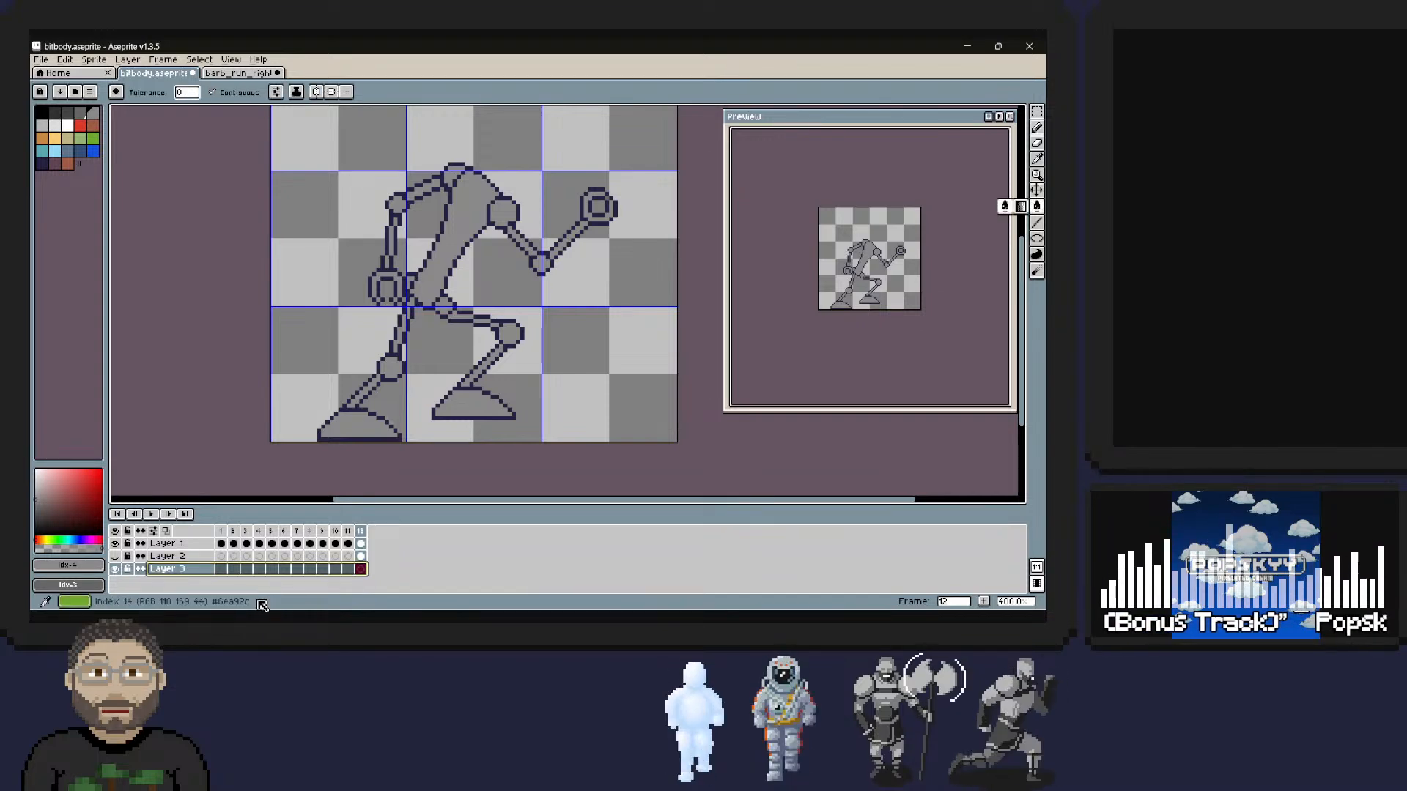
left_click(42, 137)
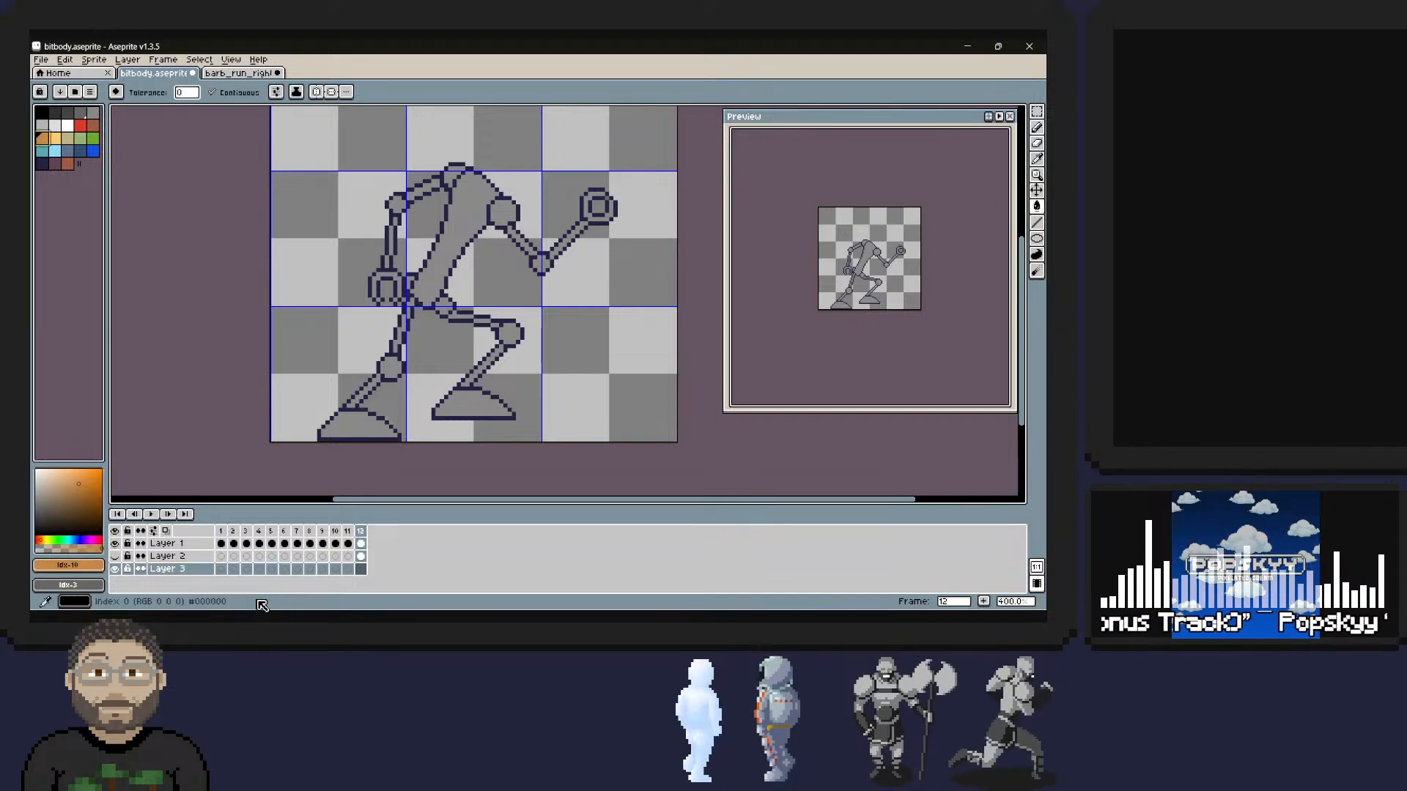
left_click(564, 394)
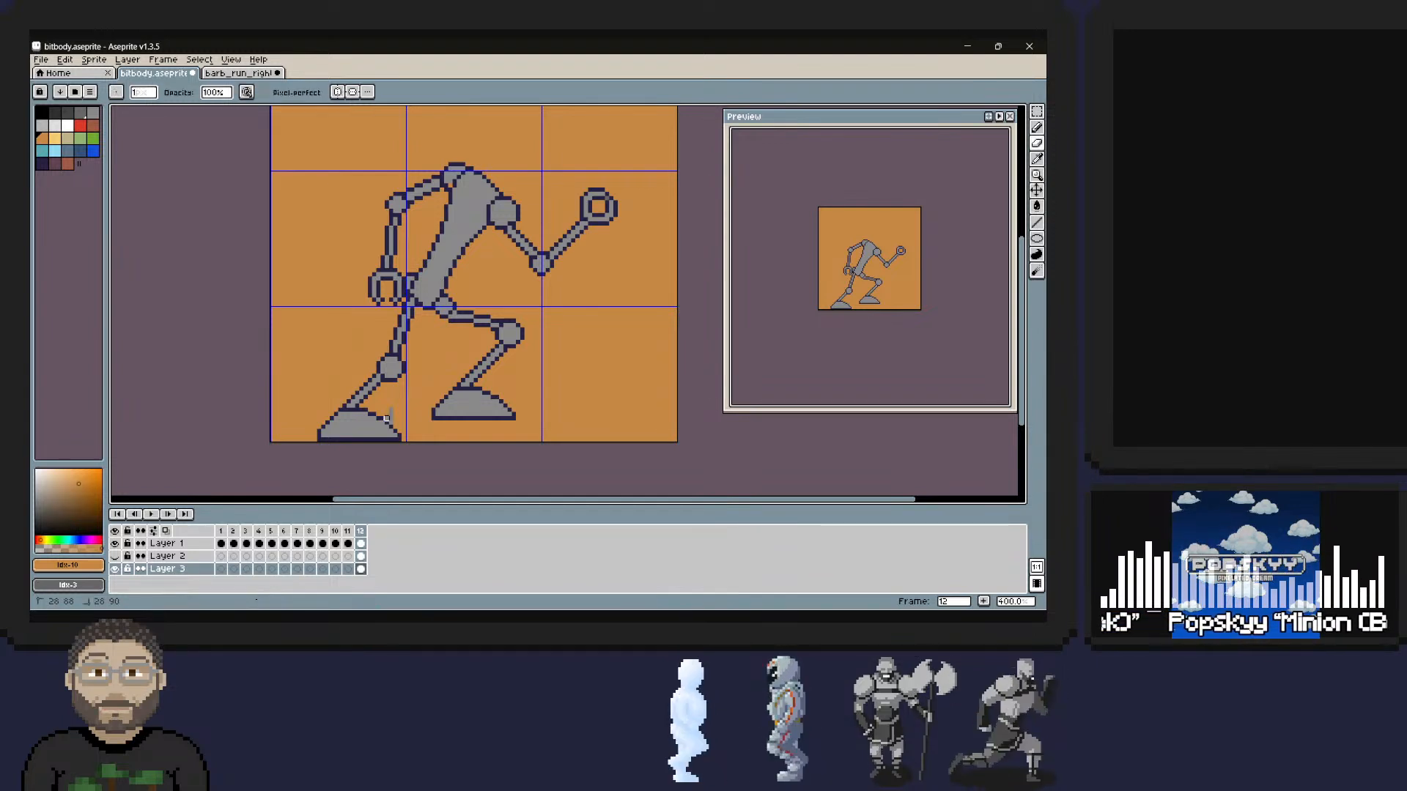
key("ctrl+z")
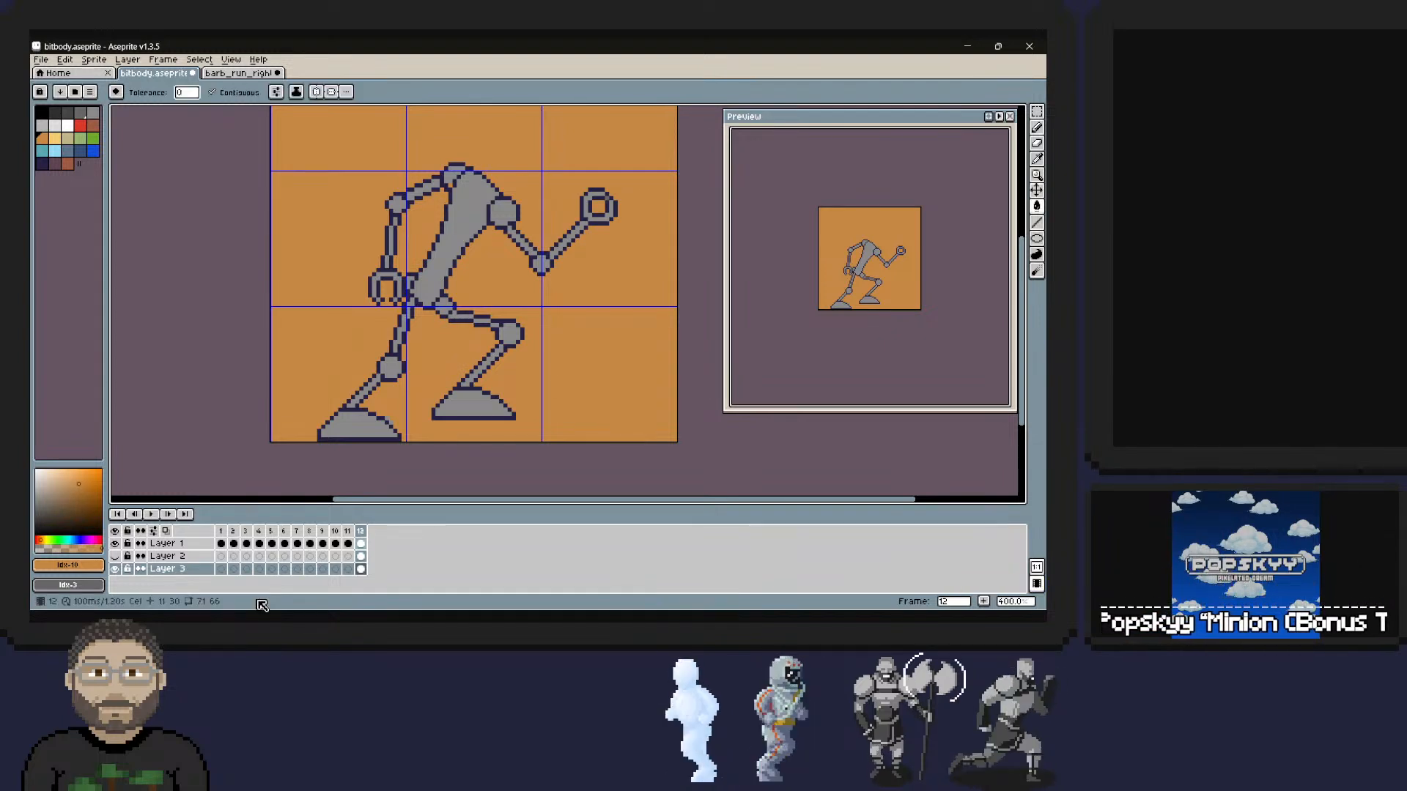
Return to Layer 1 in frame 12, sample the torso's grey for touch-ups and save the sprite.
left_click(360, 544)
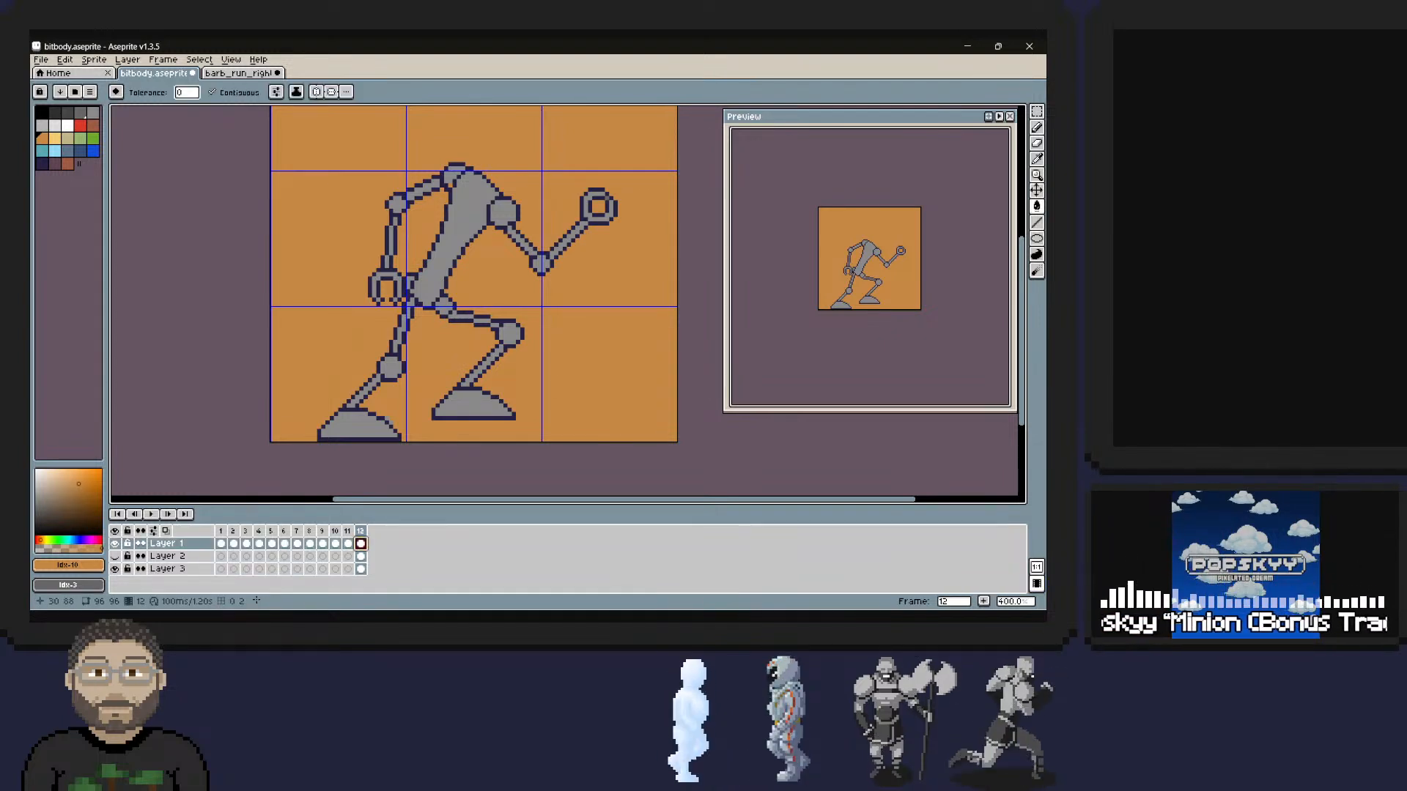
key("ctrl+z")
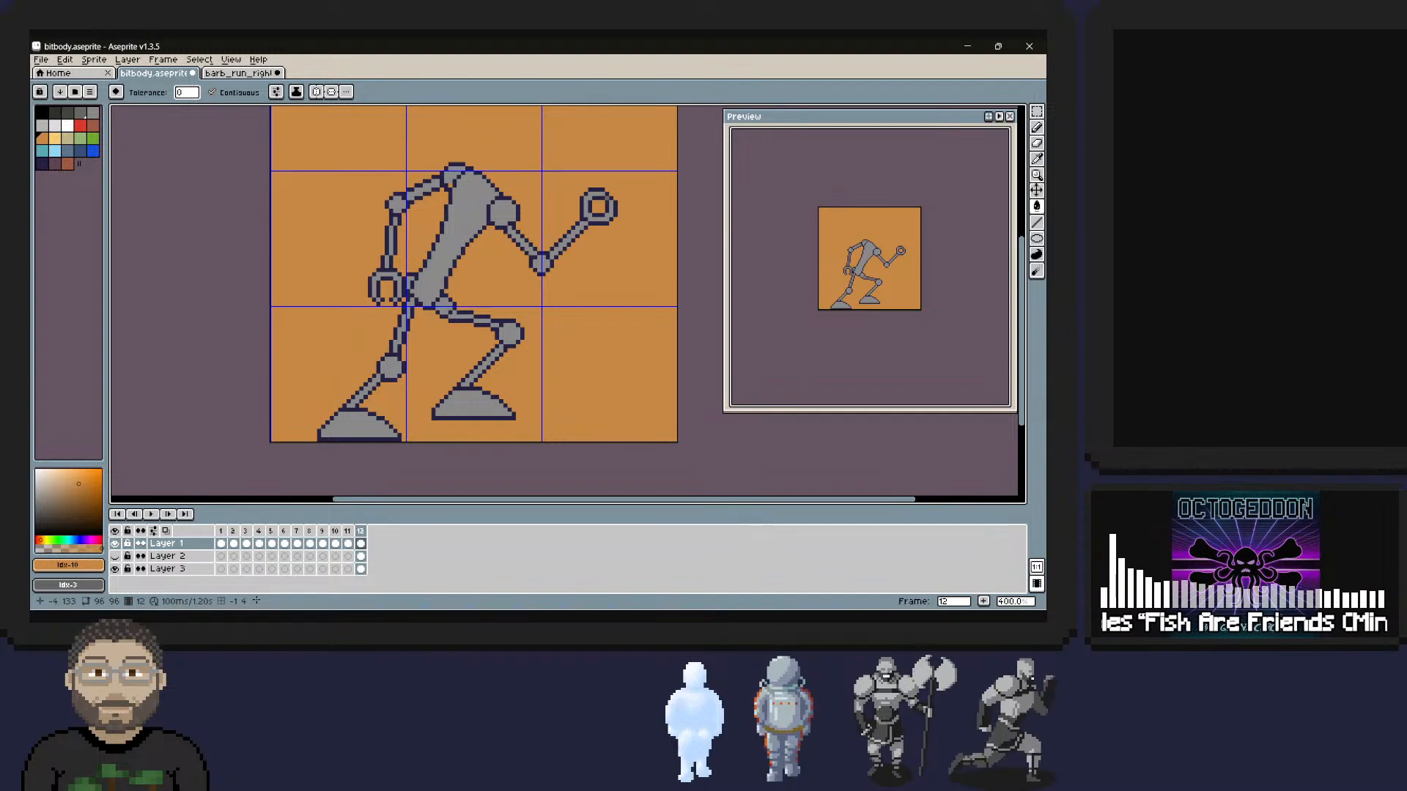
left_click(469, 196, "alt")
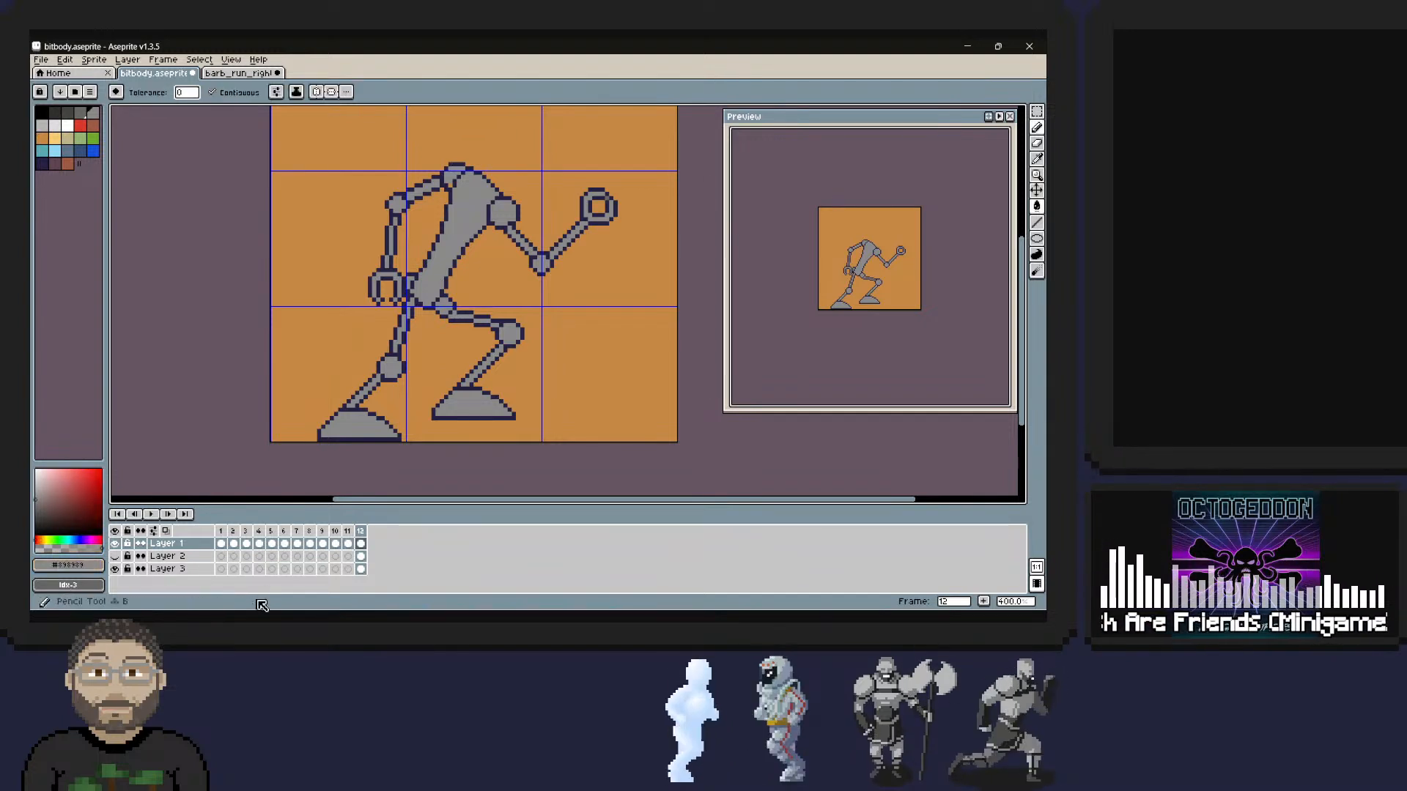
key("b")
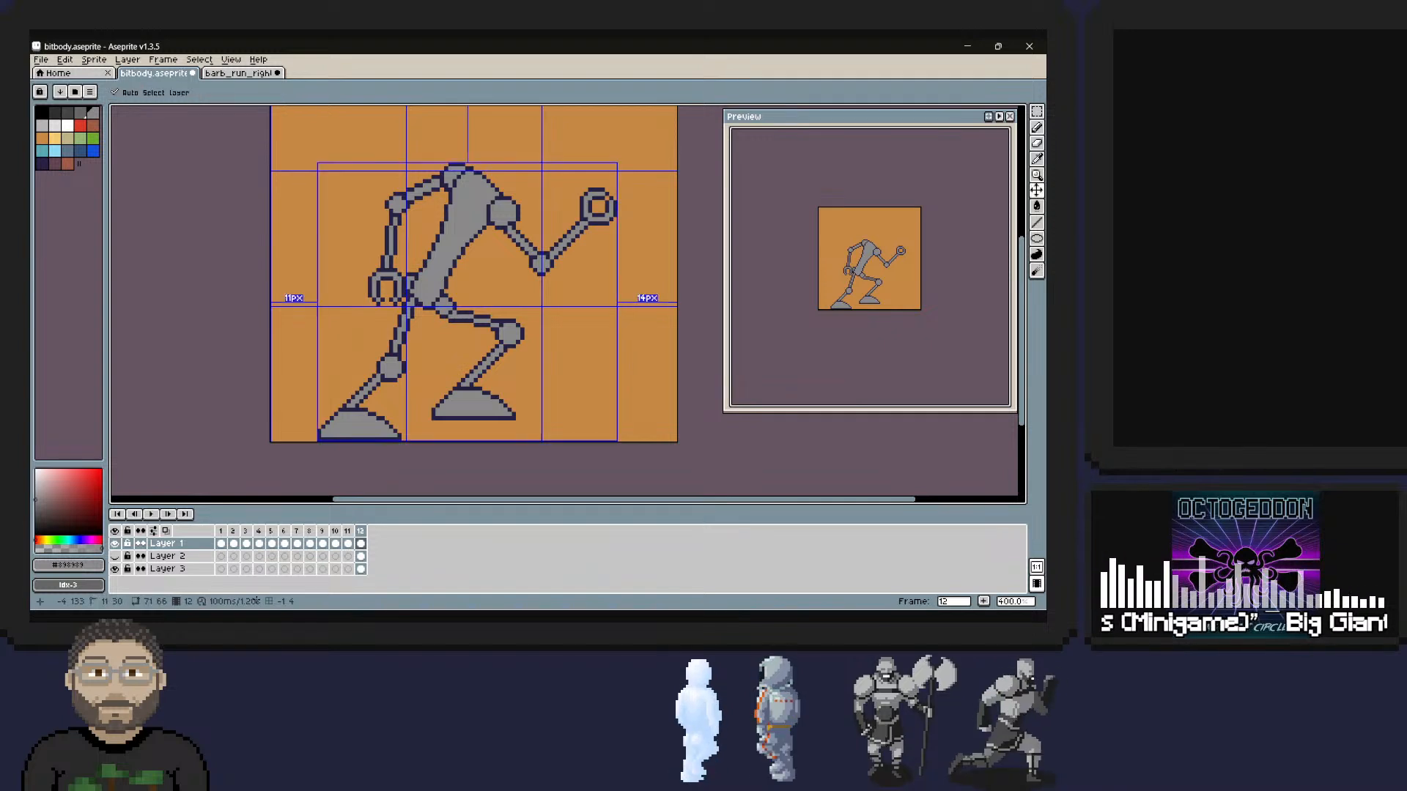
key("ctrl+s")
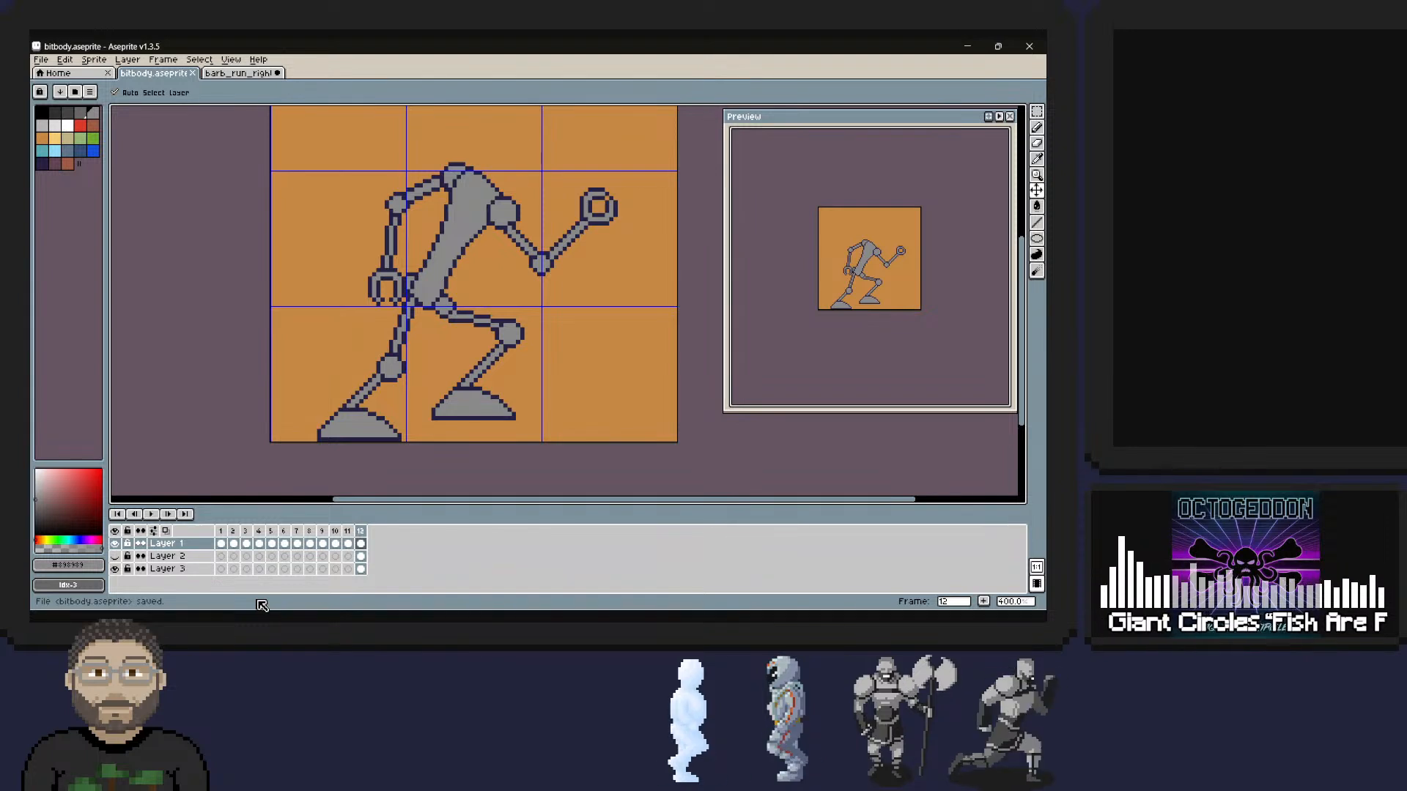
Select the whole front arm, from its shoulder joint to the hand, with a freehand lasso outline.
mouse_move(1037, 113)
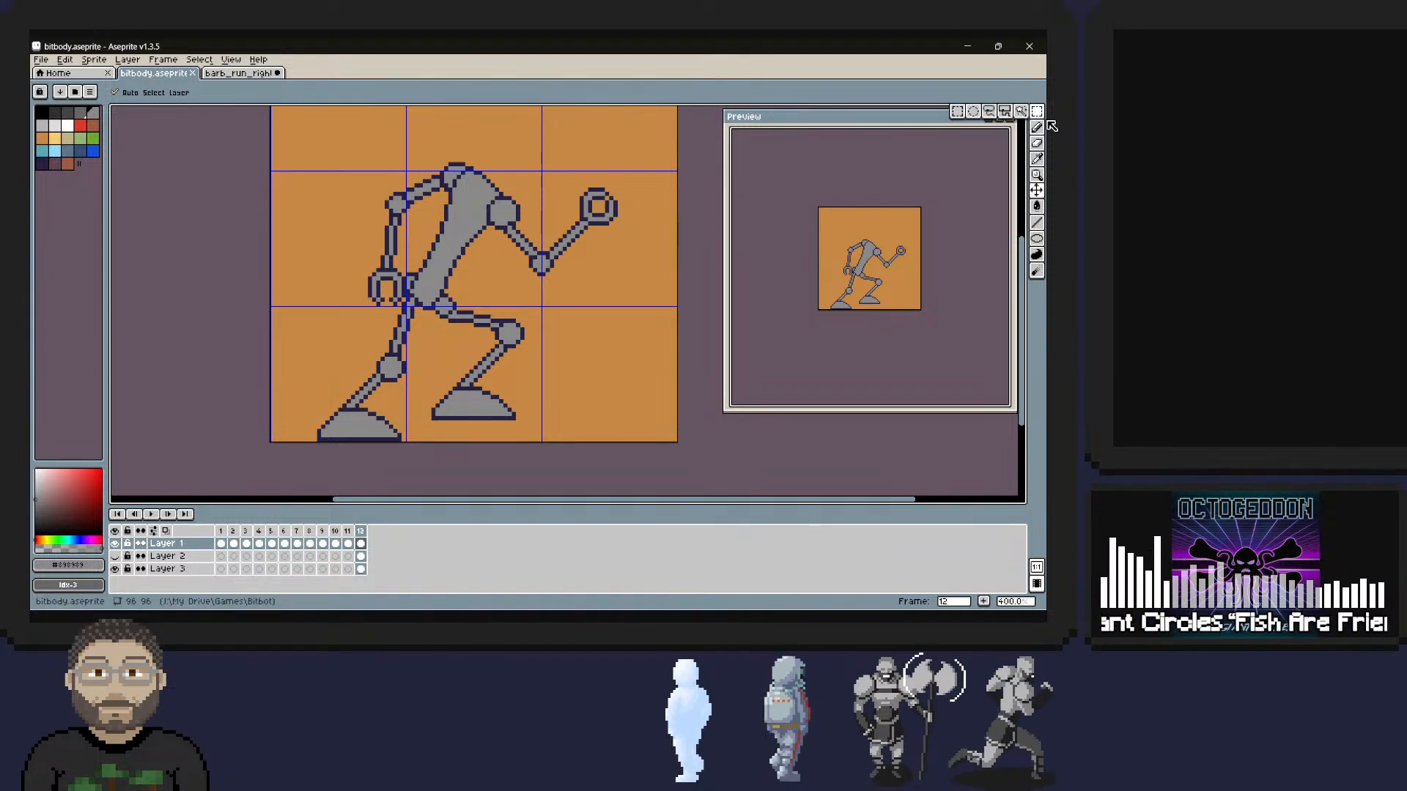
key("q")
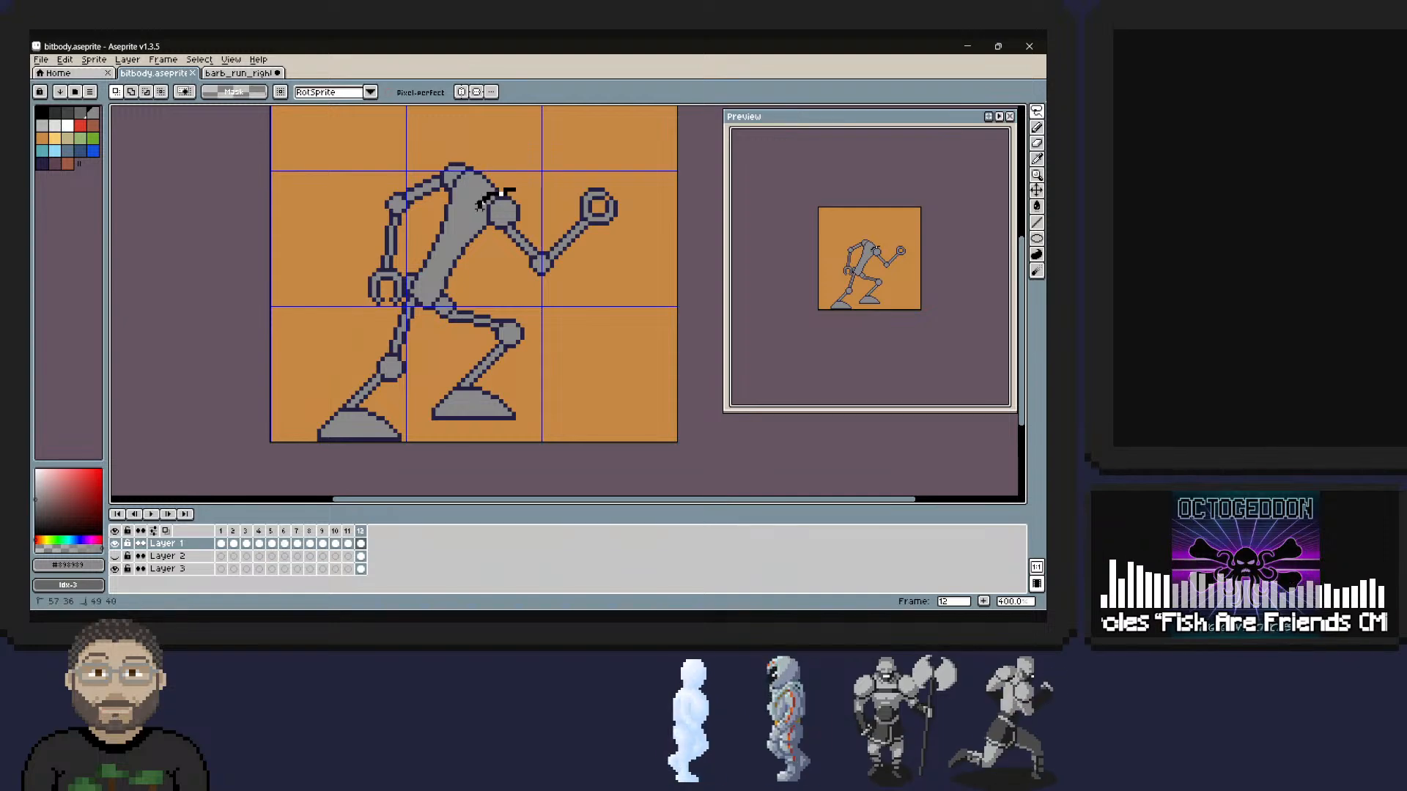
mouse_move(515, 190)
left_mouse_down()
mouse_move(504, 265)
mouse_move(621, 230)
mouse_move(568, 194)
mouse_move(546, 202)
left_mouse_up()
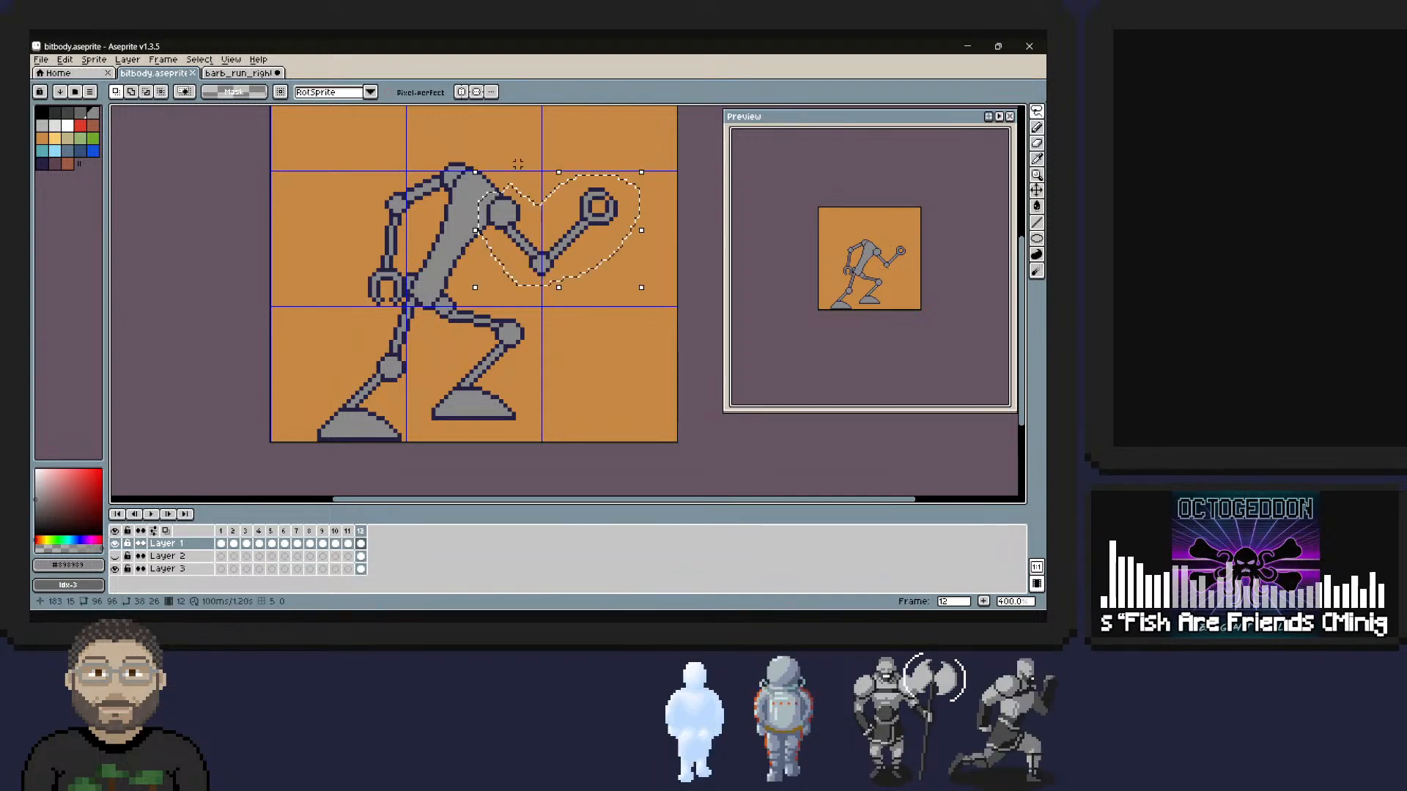
key("ctrl+c")
key("ctrl+v")
key("Up")
key("Left")
key("Left")
key("Left")
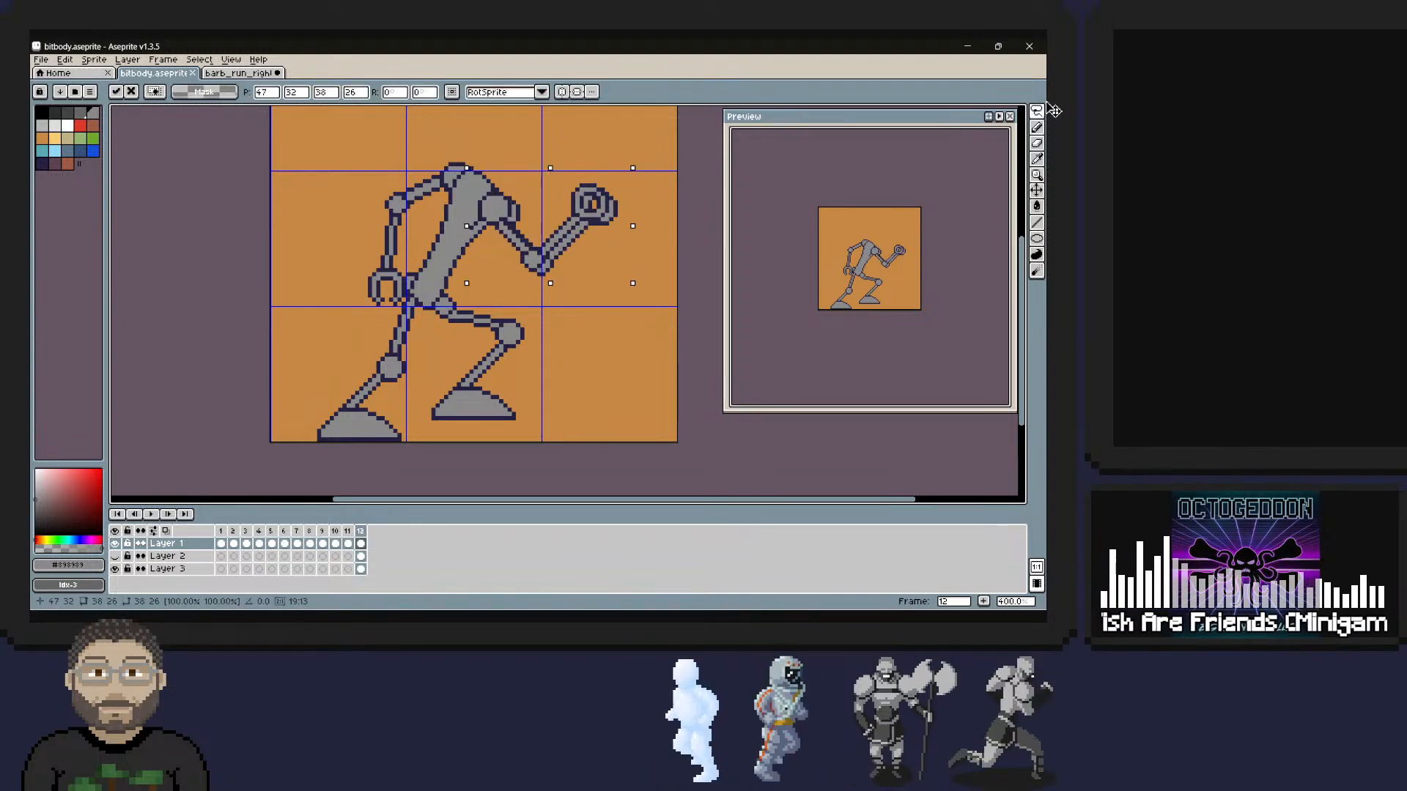
key("ctrl+z")
key("ctrl+z")
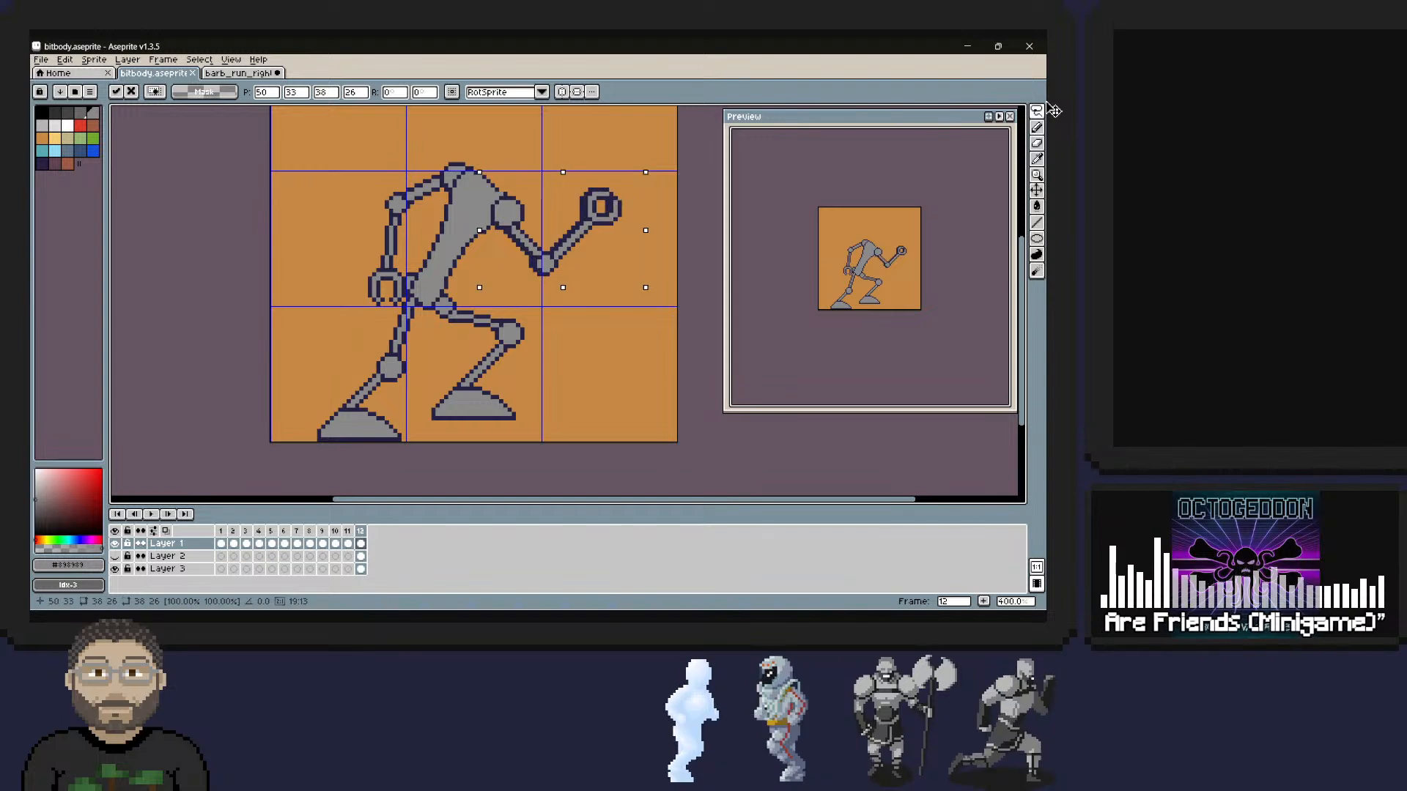
Shift the selected front arm 4 pixels left and 1 pixel up, then clear the selection.
key("Left")
key("Left")
key("Left")
key("Down")
key("Down")
key("Up")
key("Up")
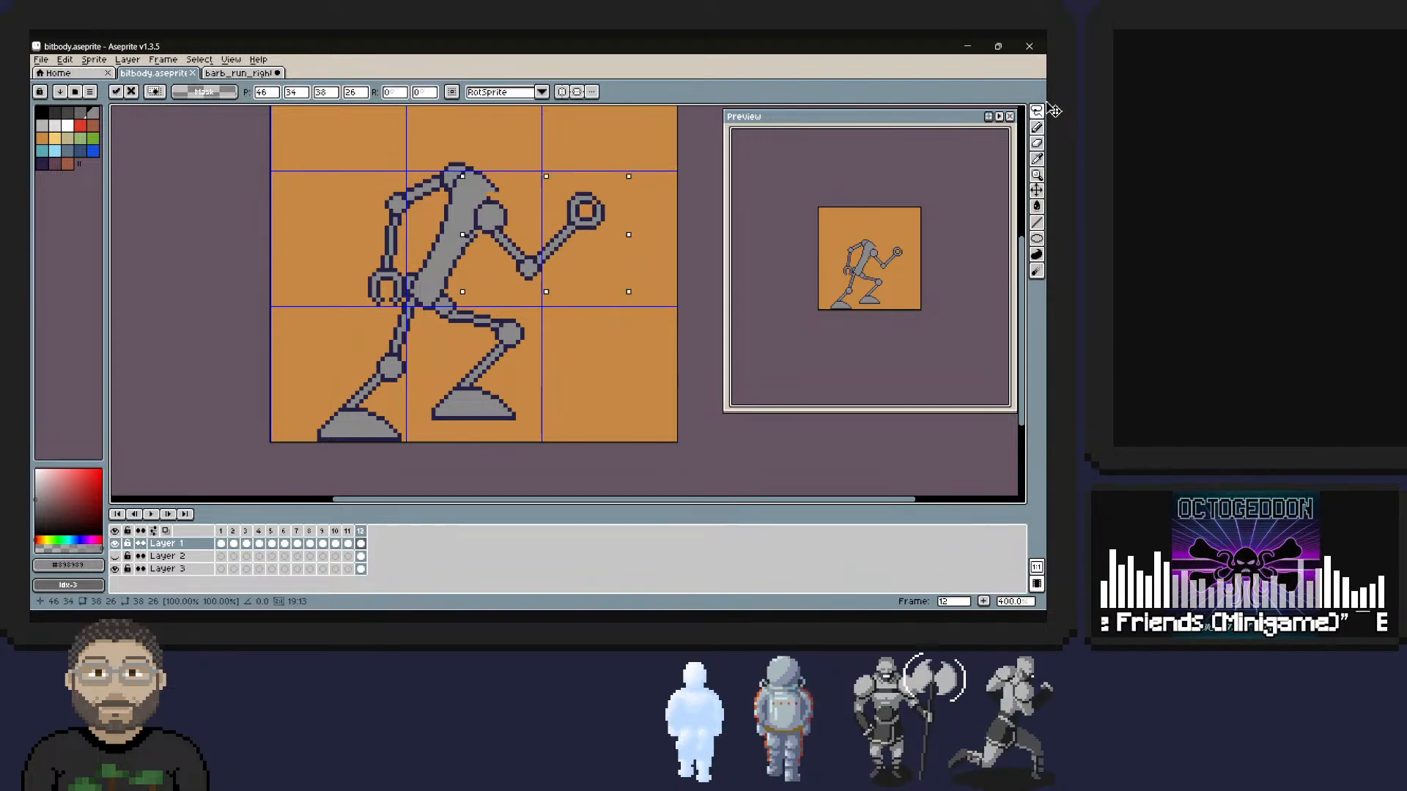
key("Up")
key("Down")
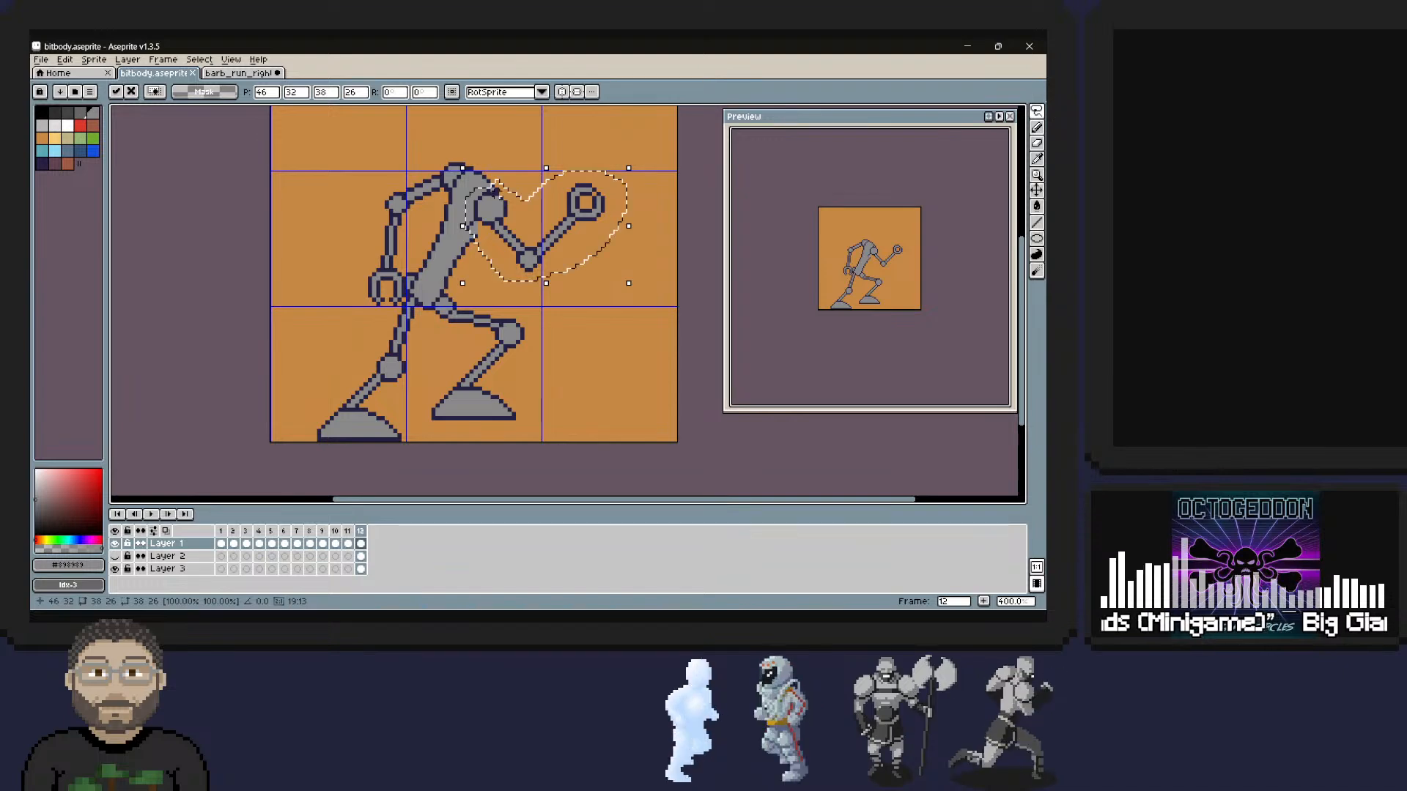
key("Up")
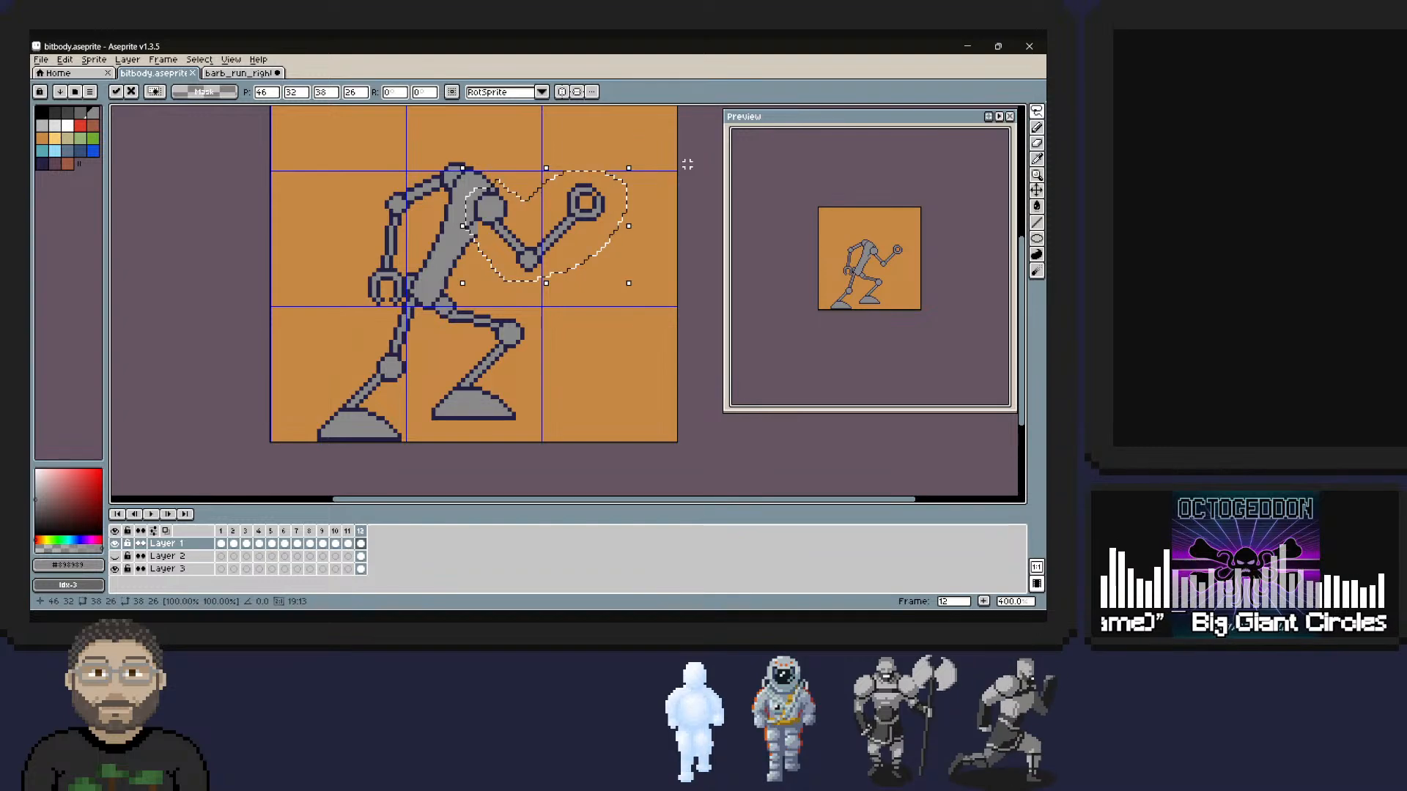
key("ctrl+a")
key("ctrl+d")
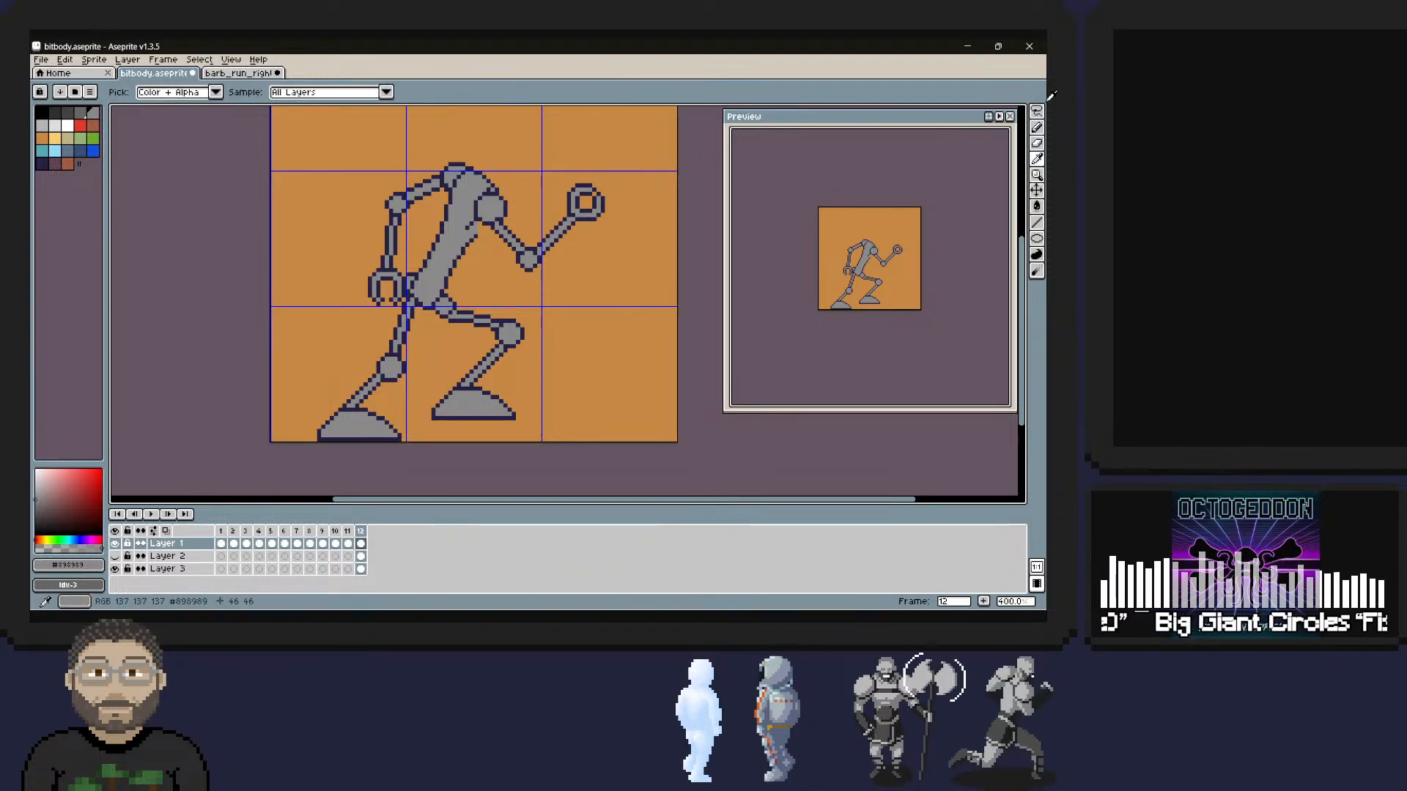
Touch up the front shoulder joint where it overlaps the torso, using dark navy #242146 and grey pencil pixels.
left_click(1036, 127)
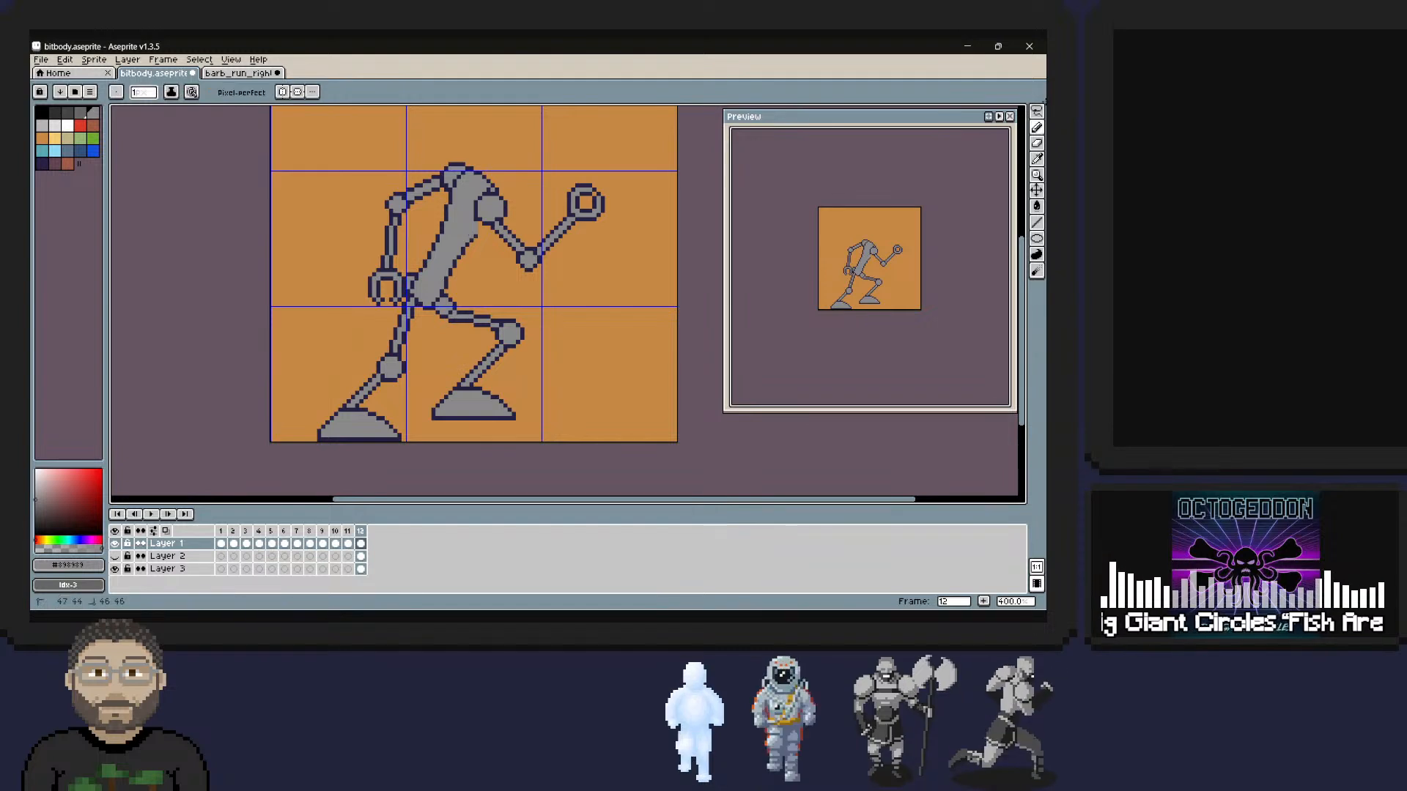
left_click(494, 200, "alt")
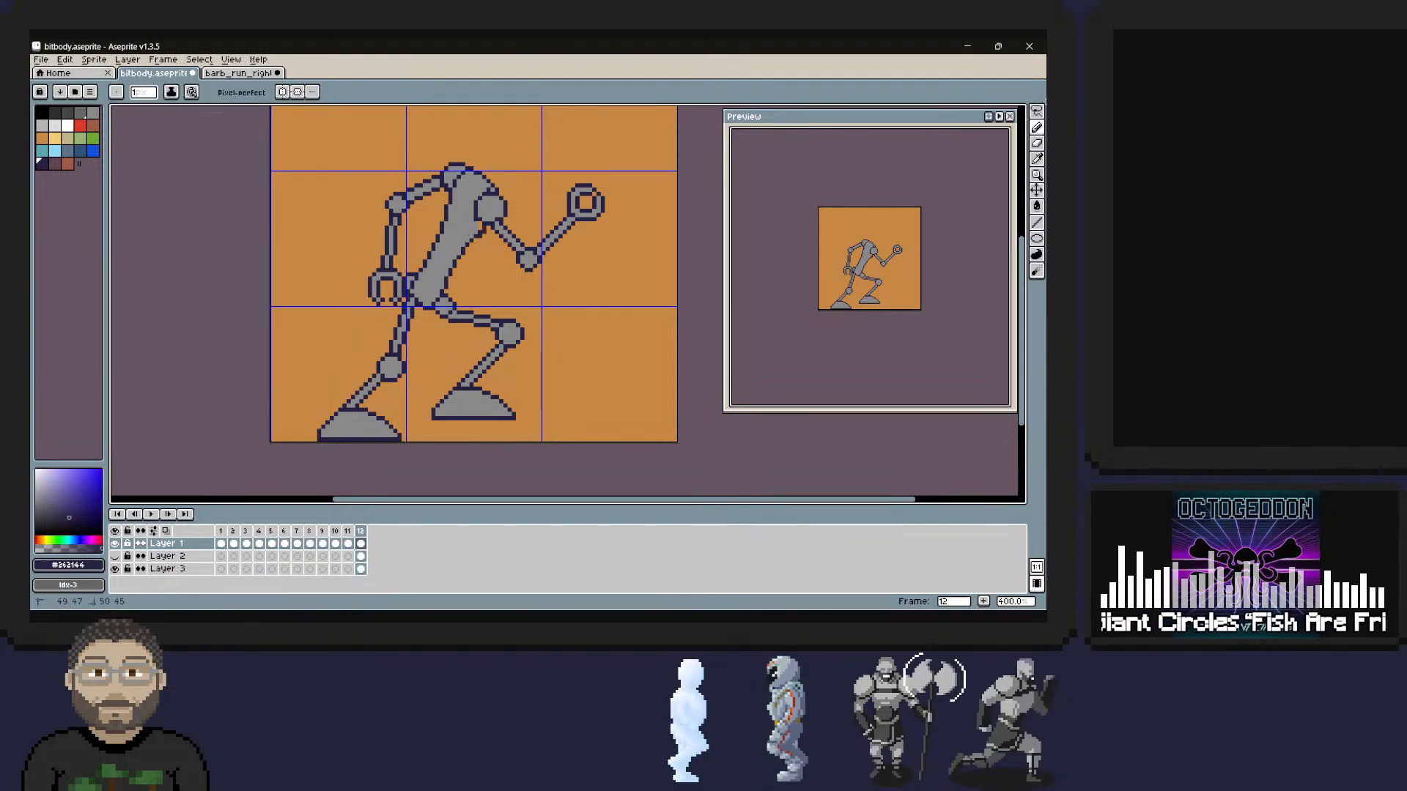
left_click(490, 205, "alt")
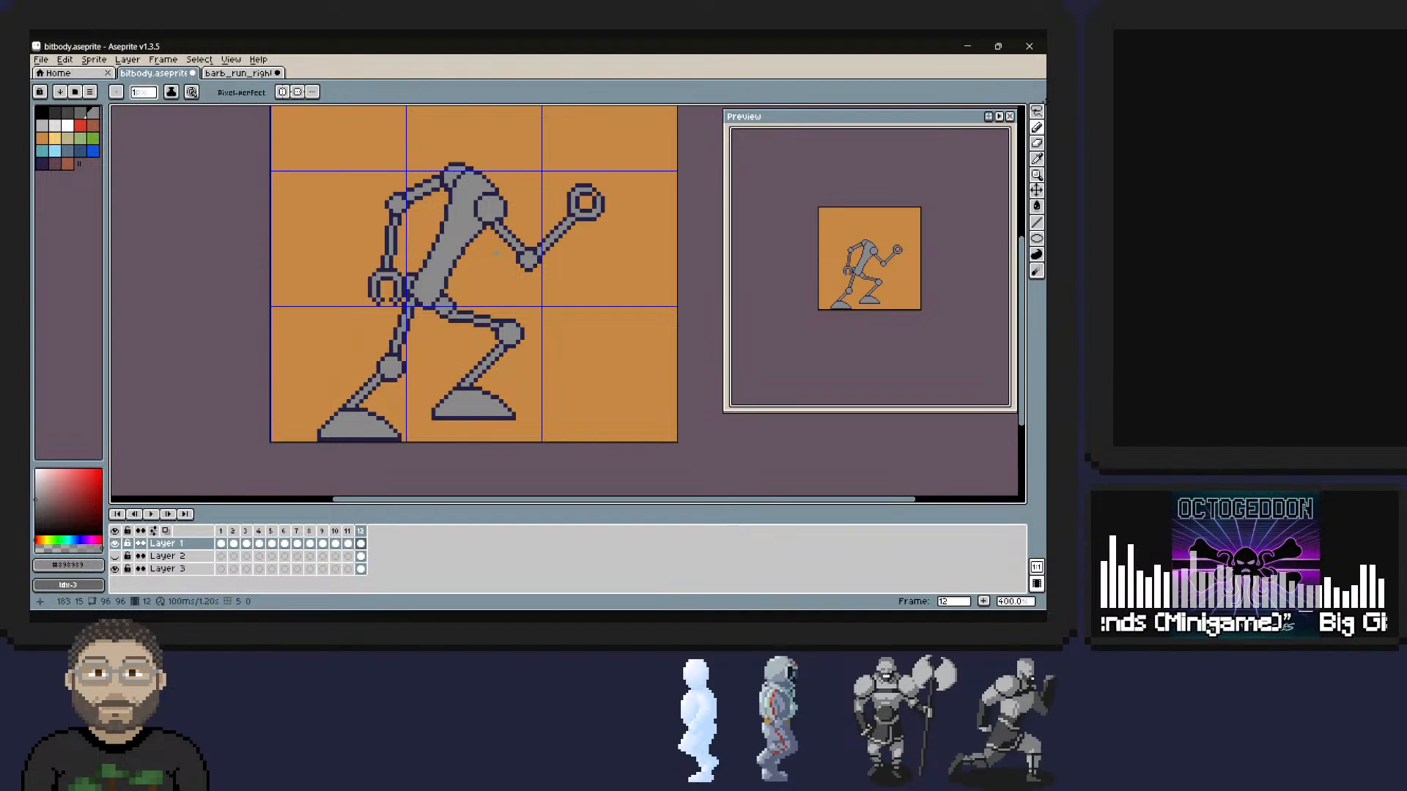
Lasso the whole front leg and shift it 2 pixels left and 1 pixel up, then deselect it.
left_click(1039, 111)
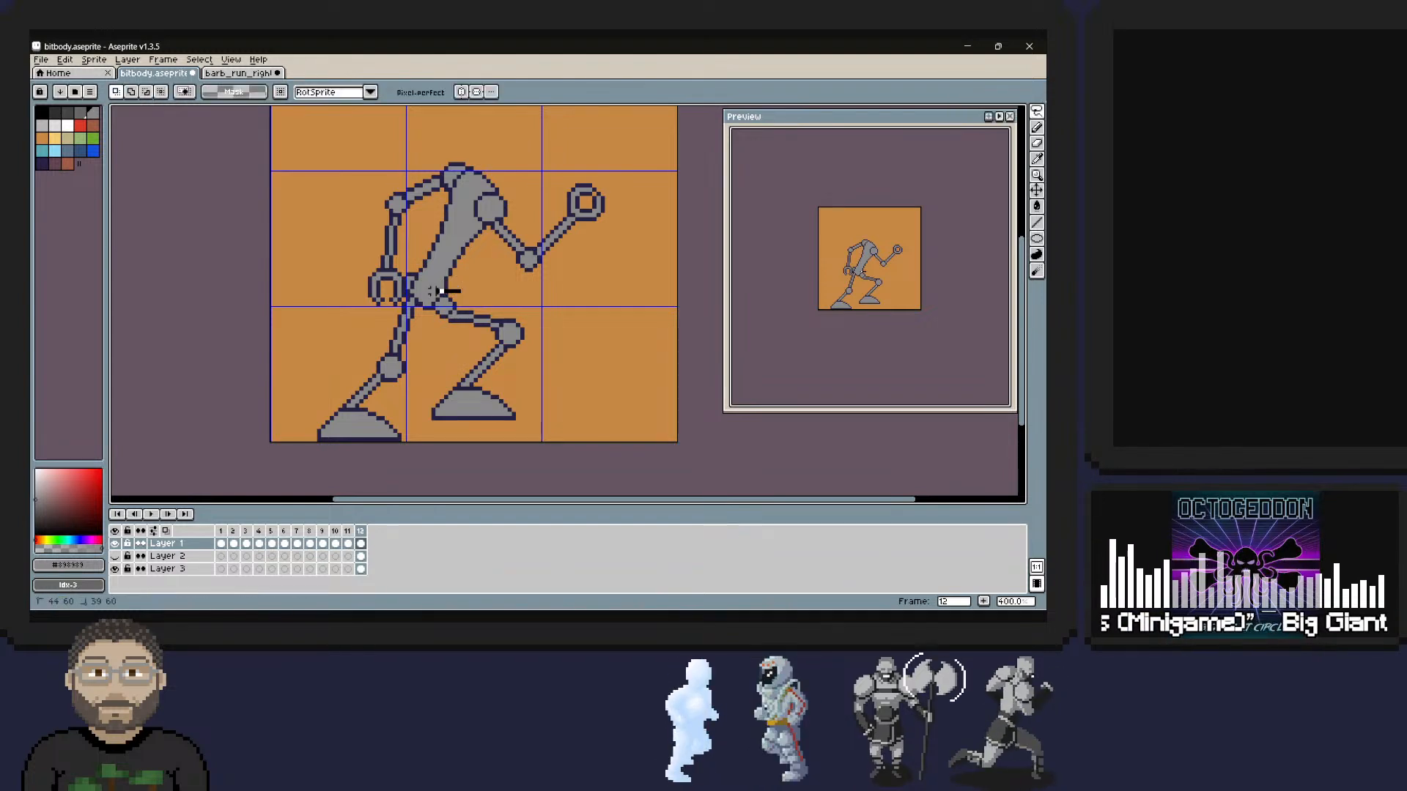
mouse_move(430, 315)
left_mouse_down()
mouse_move(463, 338)
mouse_move(416, 414)
mouse_move(513, 422)
mouse_move(544, 333)
mouse_move(440, 291)
left_mouse_up()
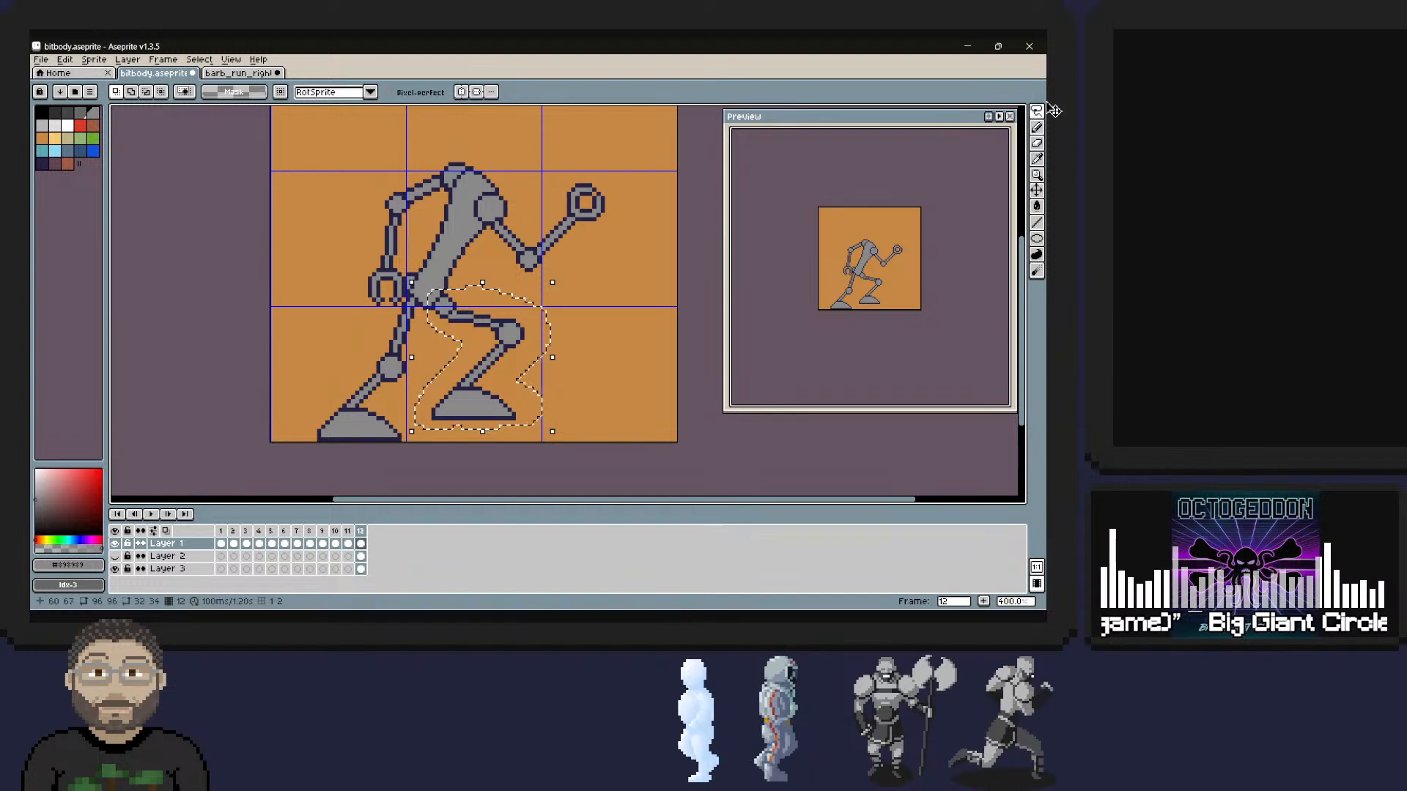
key("Left")
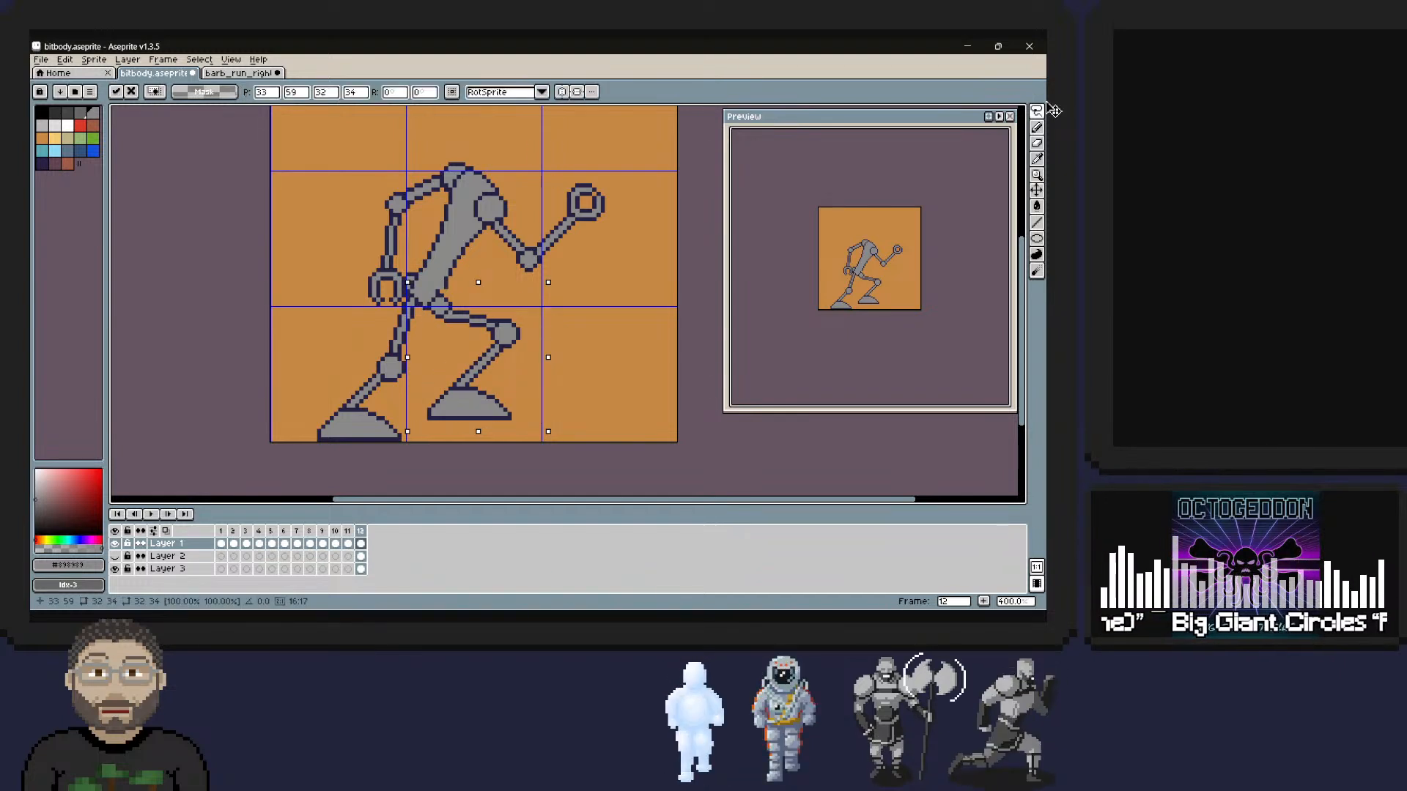
key("Up")
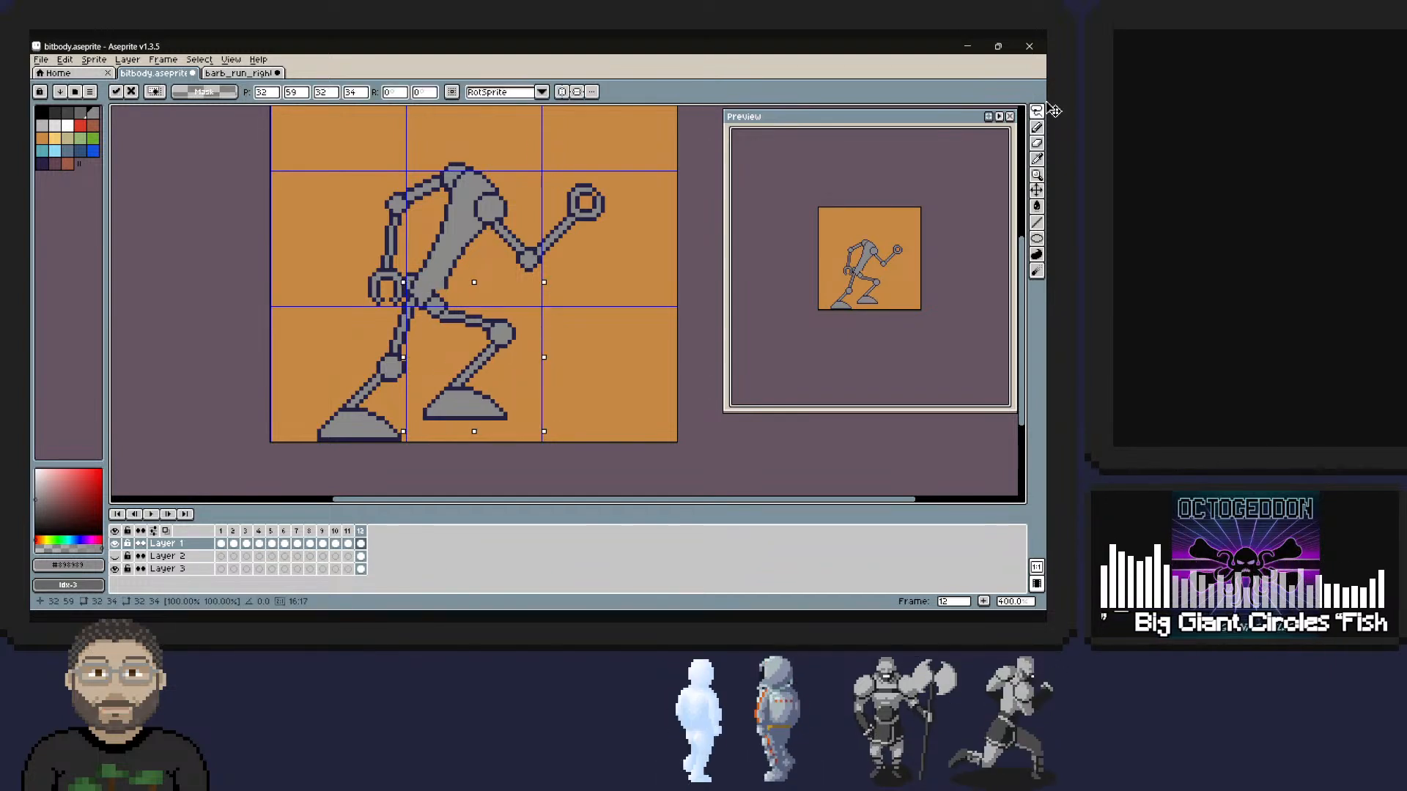
key("Left")
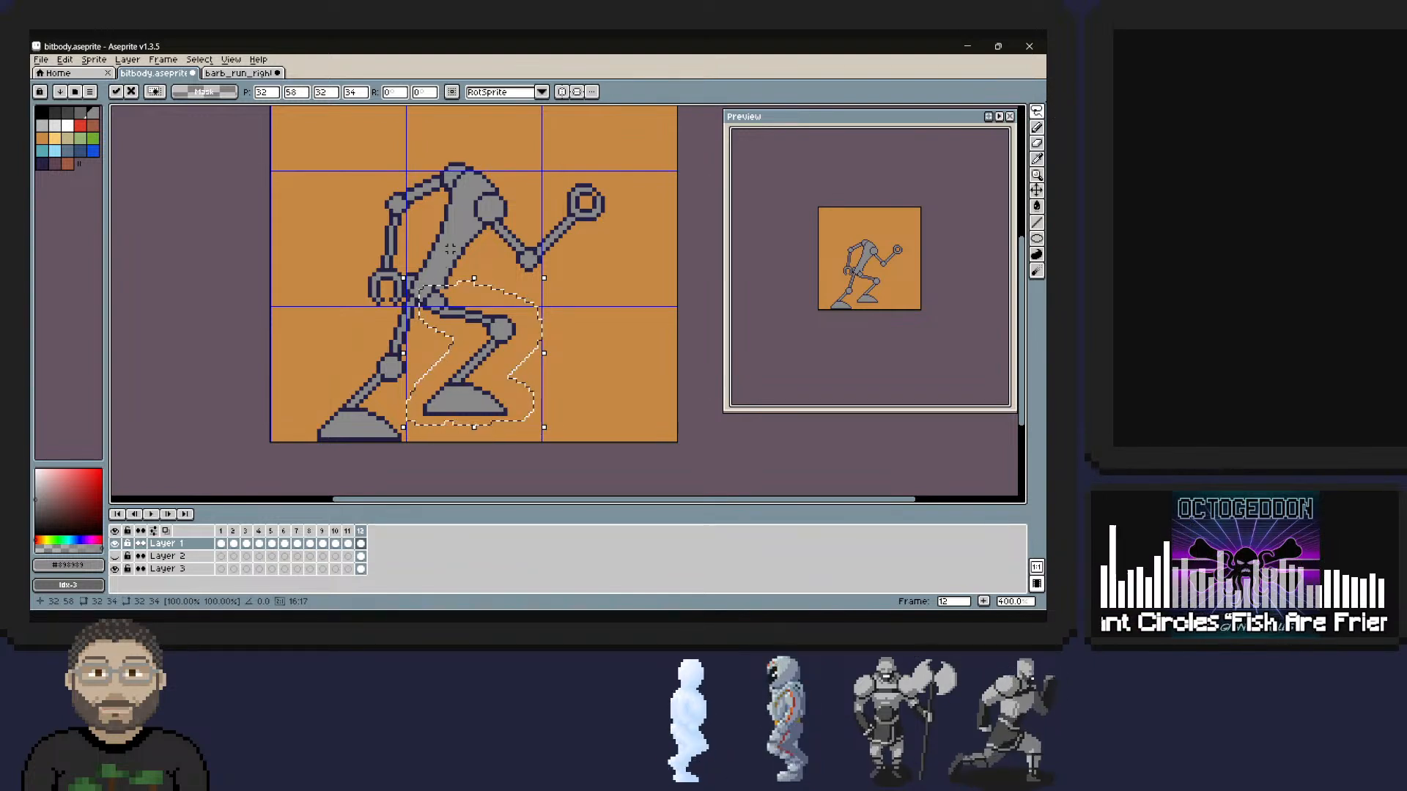
key("ctrl+a")
key("ctrl+d")
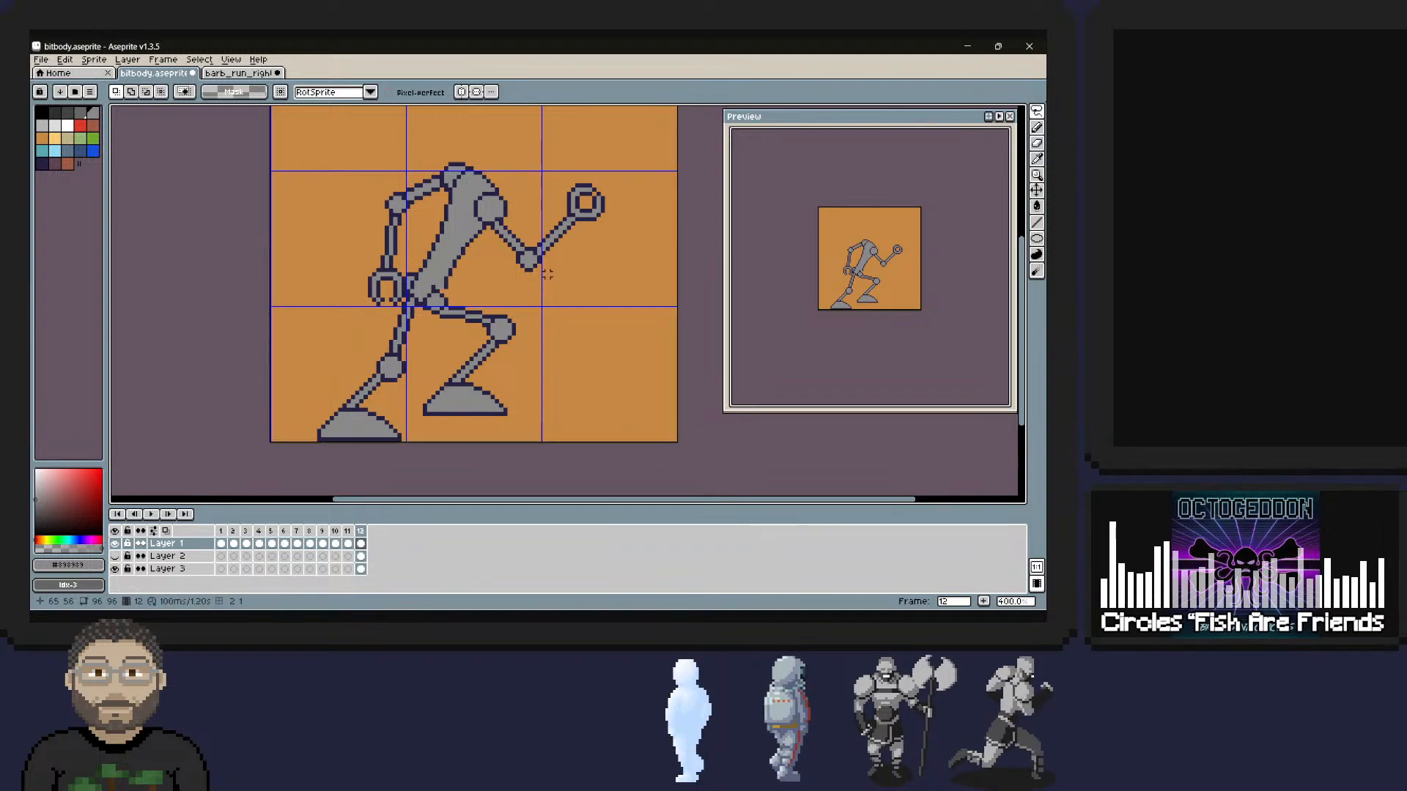
Clean up the front hip joint with torso grey and dark navy pencil pixels, then save the sprite.
key("alt")
left_click_drag(441, 291, 446, 287)
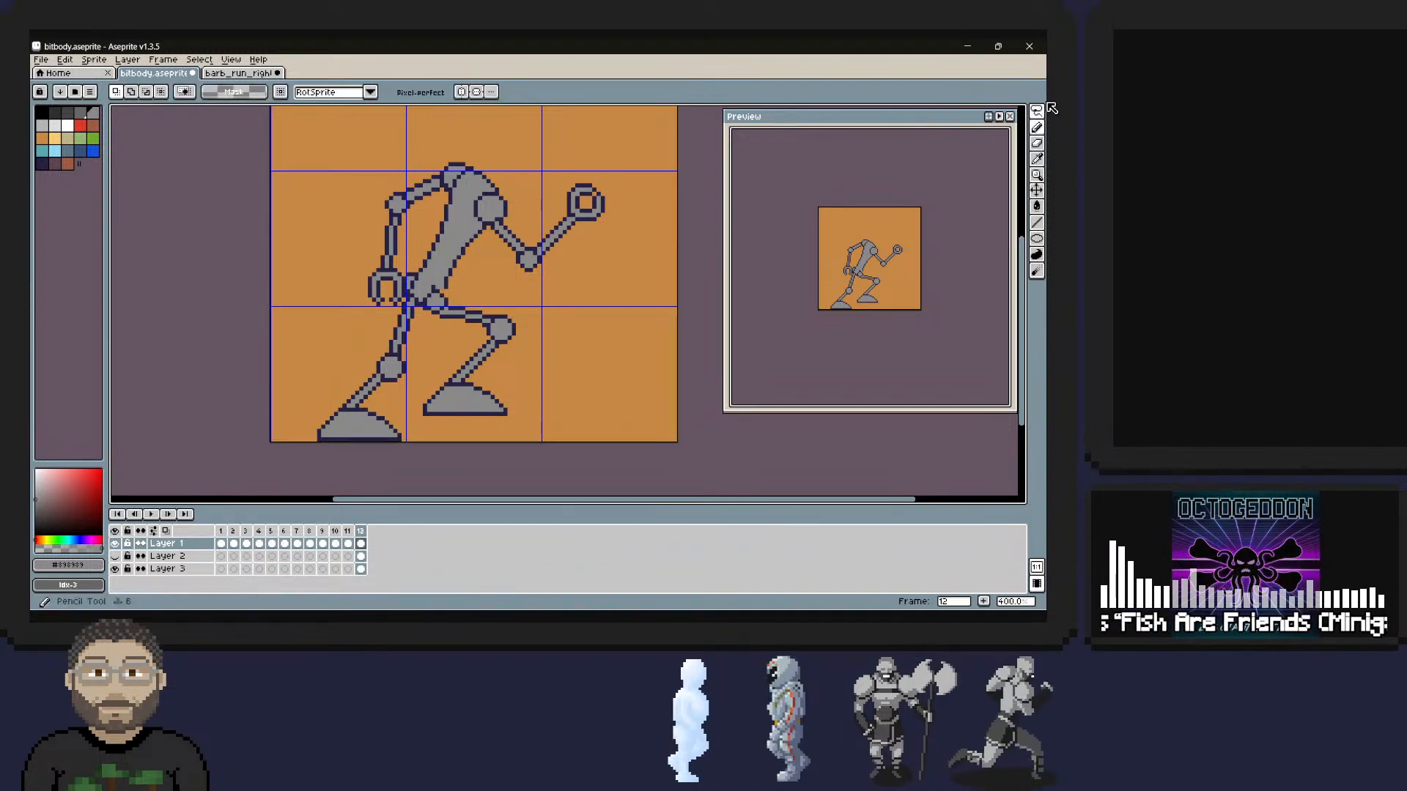
left_click(1036, 128)
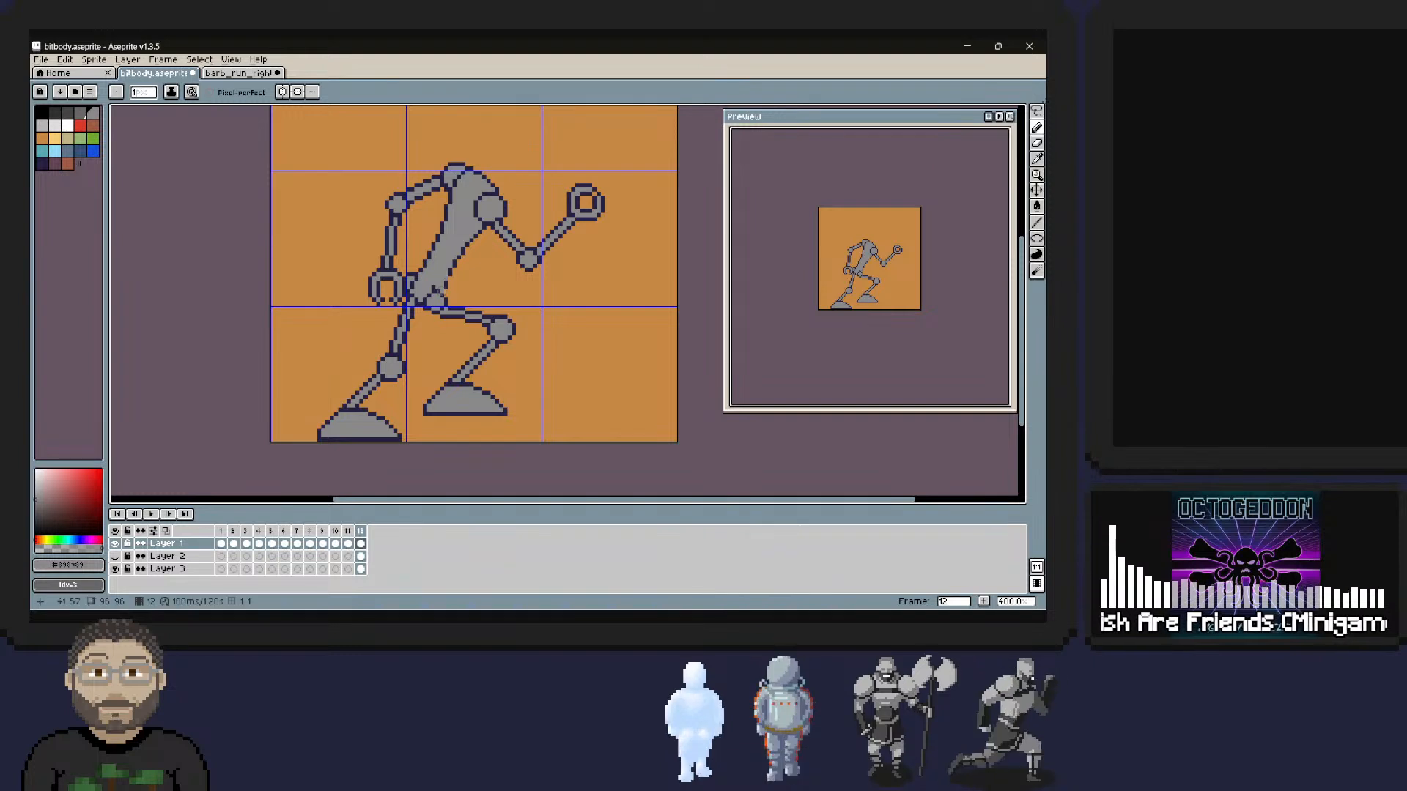
left_click(437, 287, "alt")
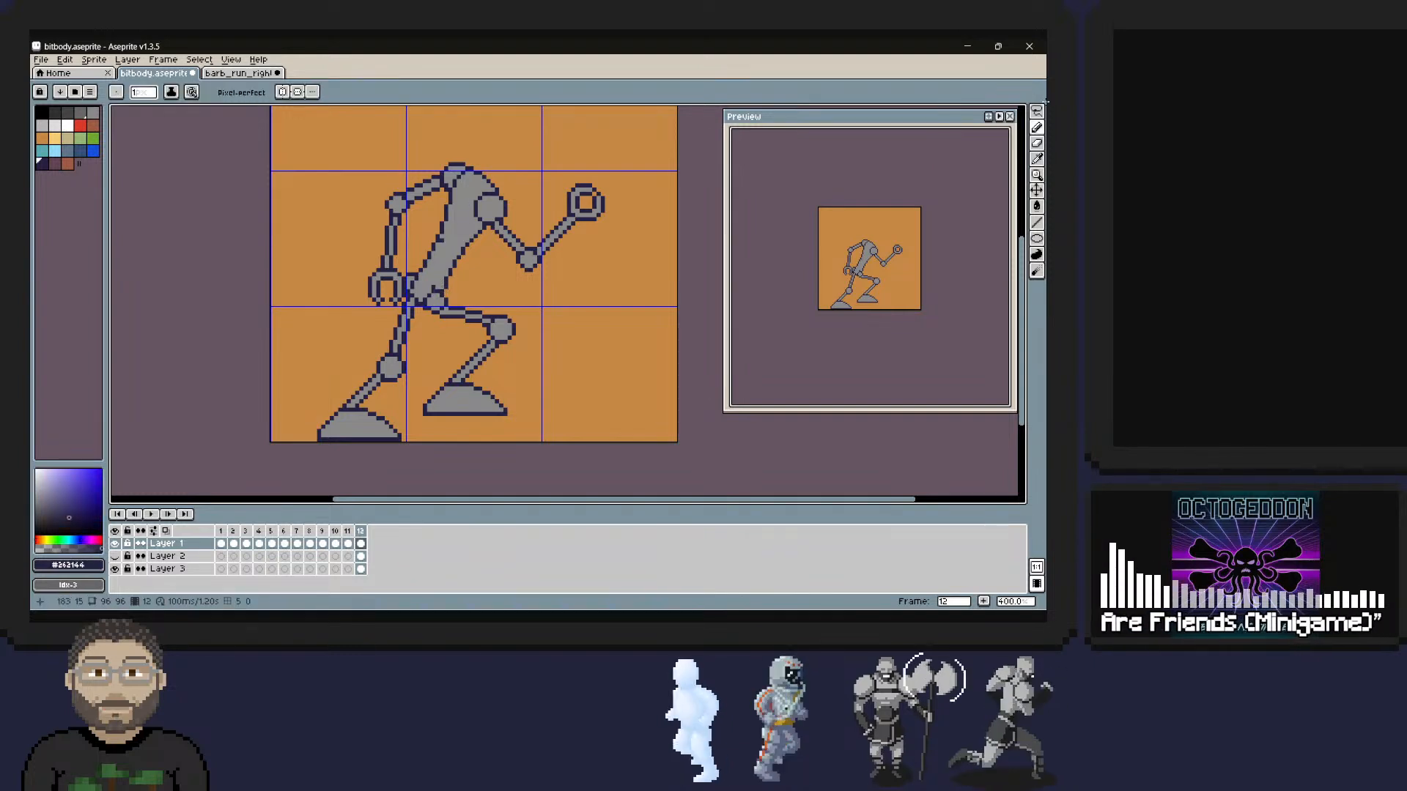
left_click(438, 280, "alt")
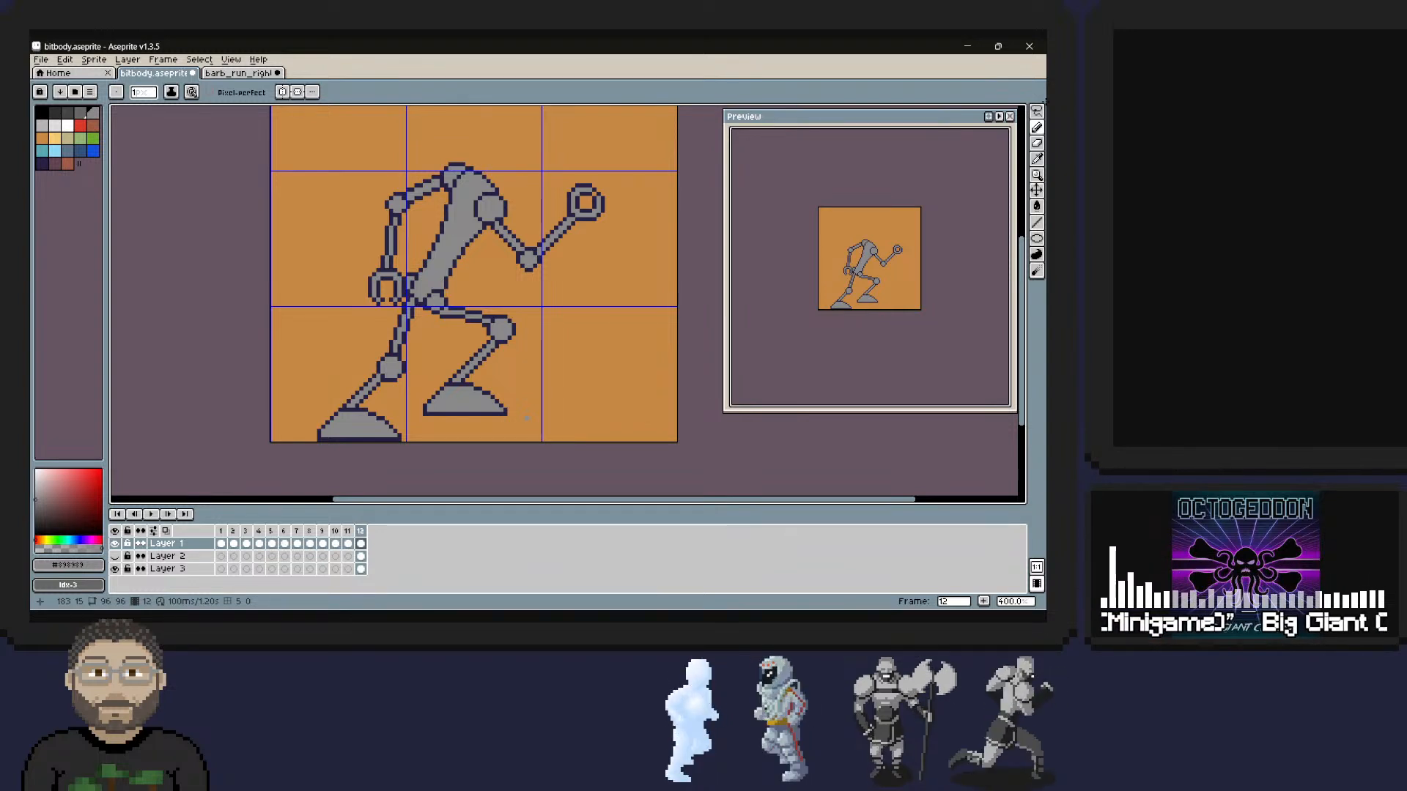
key("ctrl+s")
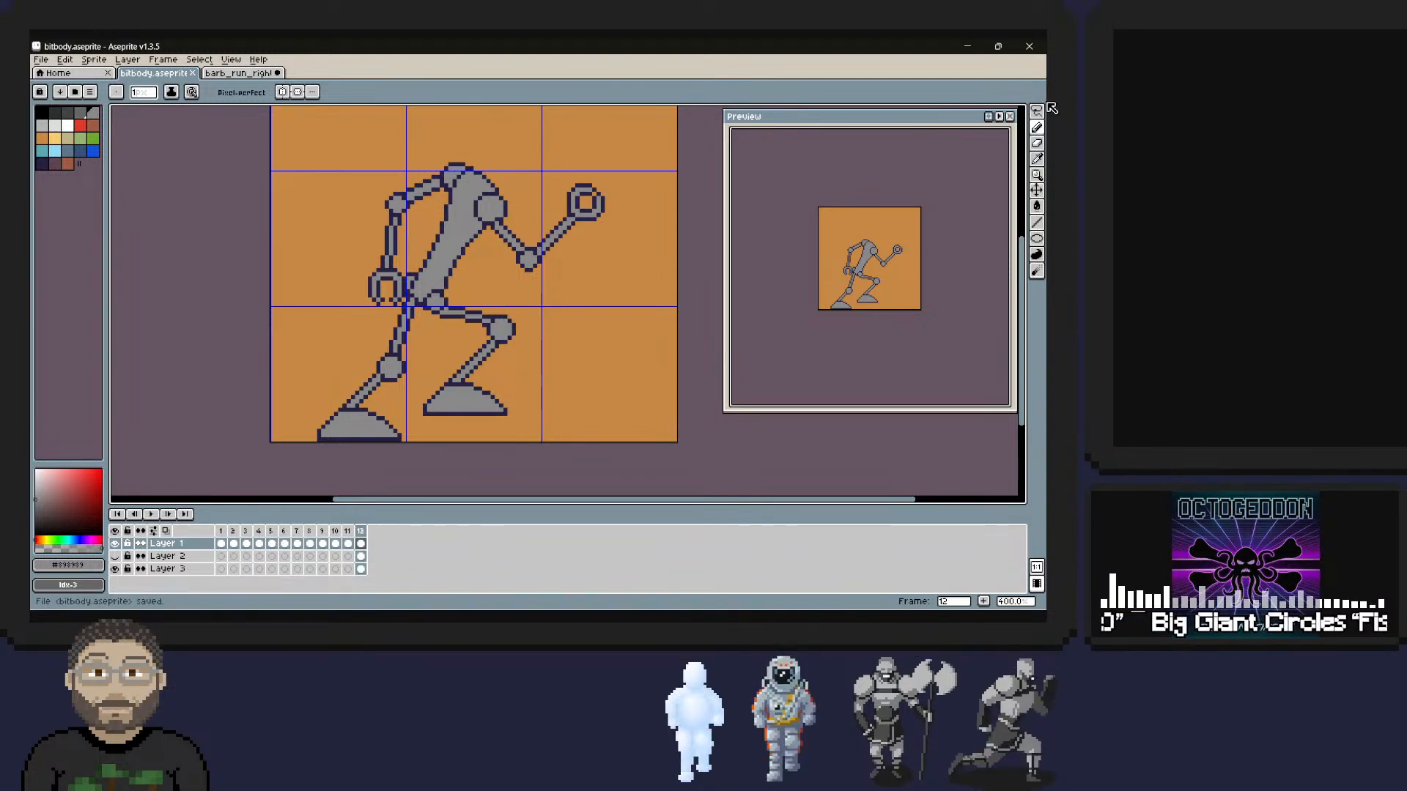
Copy frame 2 of the barb_run_right animation and paste it into the bitbody sprite as a new frame.
key("ctrl+Tab")
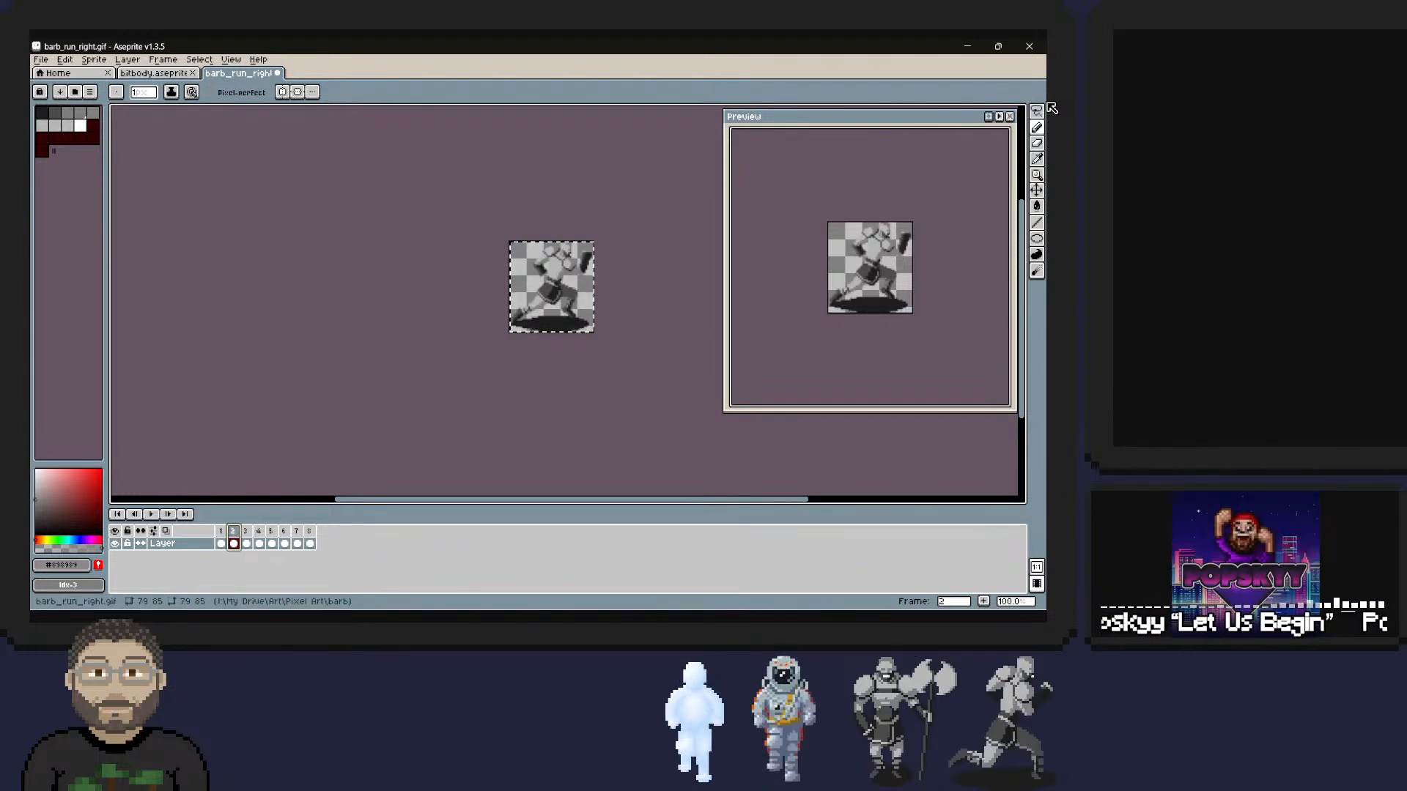
key("ctrl+shift+Tab")
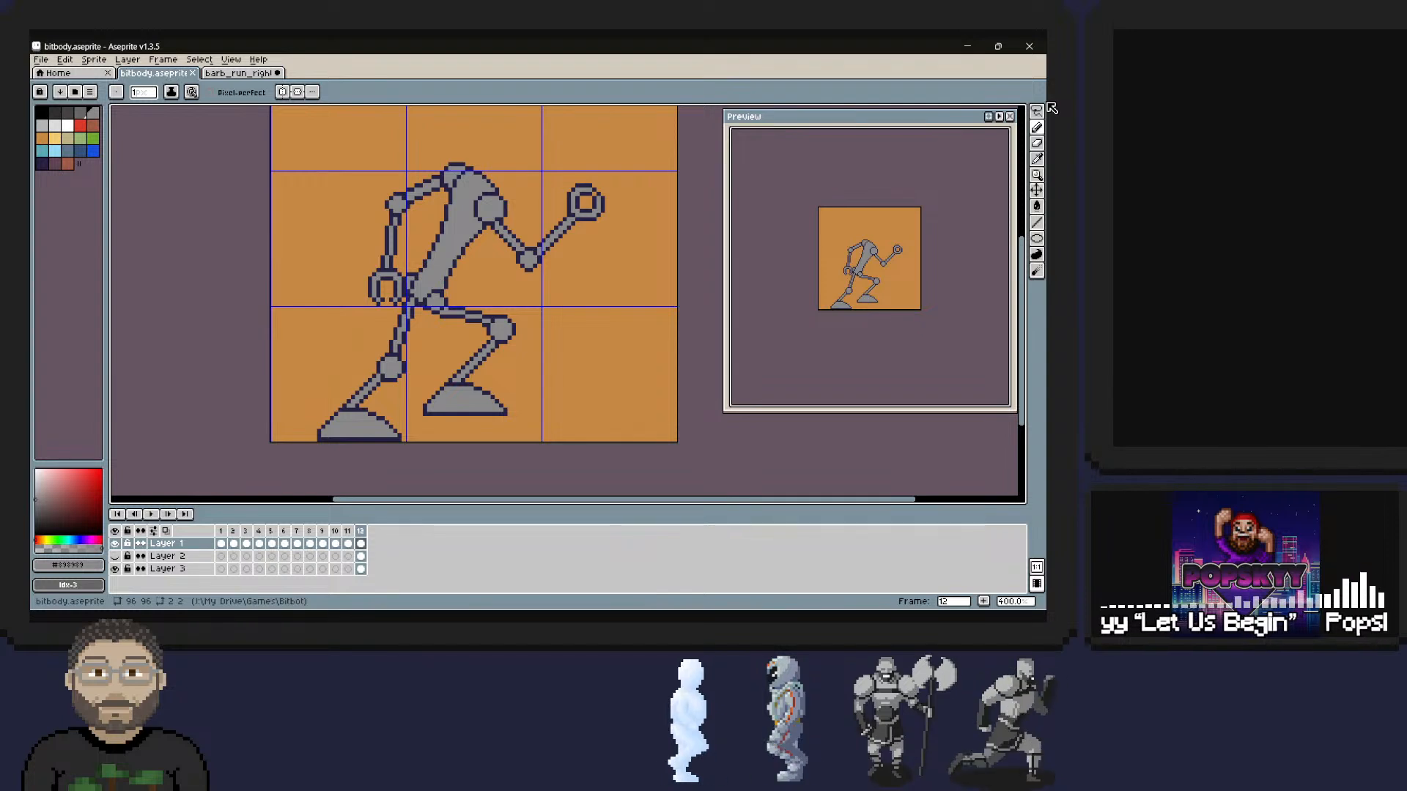
key("ctrl+v")
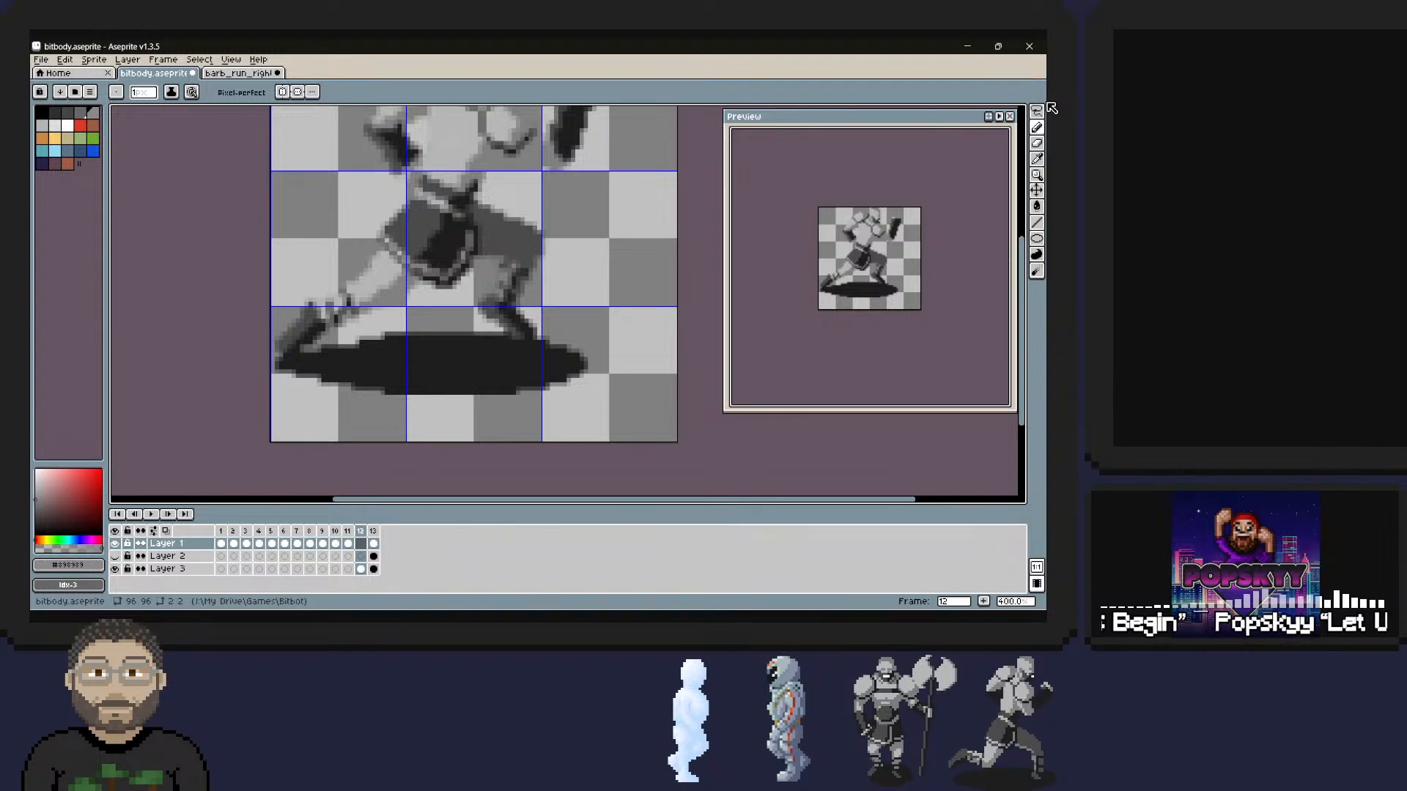
Move the pasted barbarian frame after the robot's running frame so that it becomes frame 13.
key("Right")
key("Down")
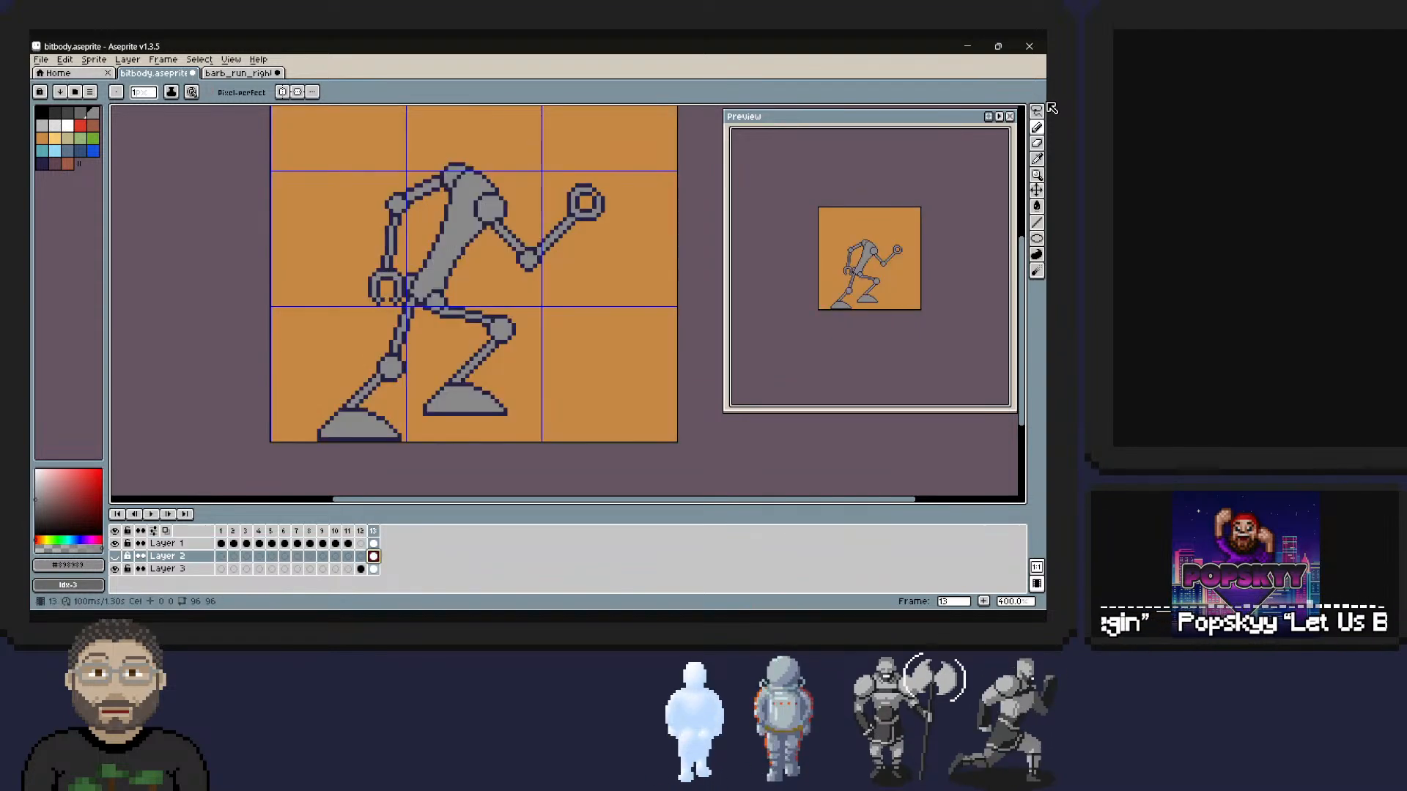
key("Up")
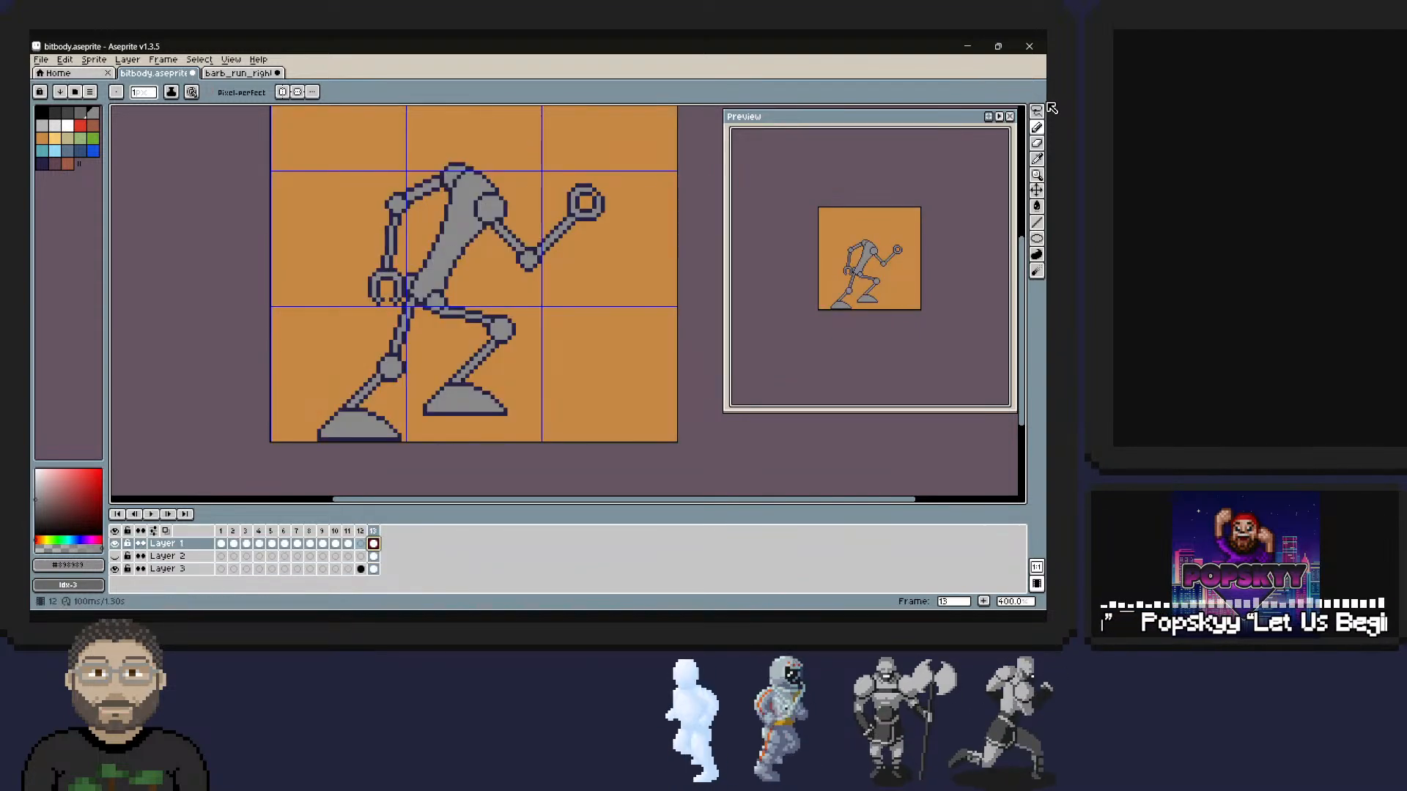
key("Left")
key("Down")
key("Down")
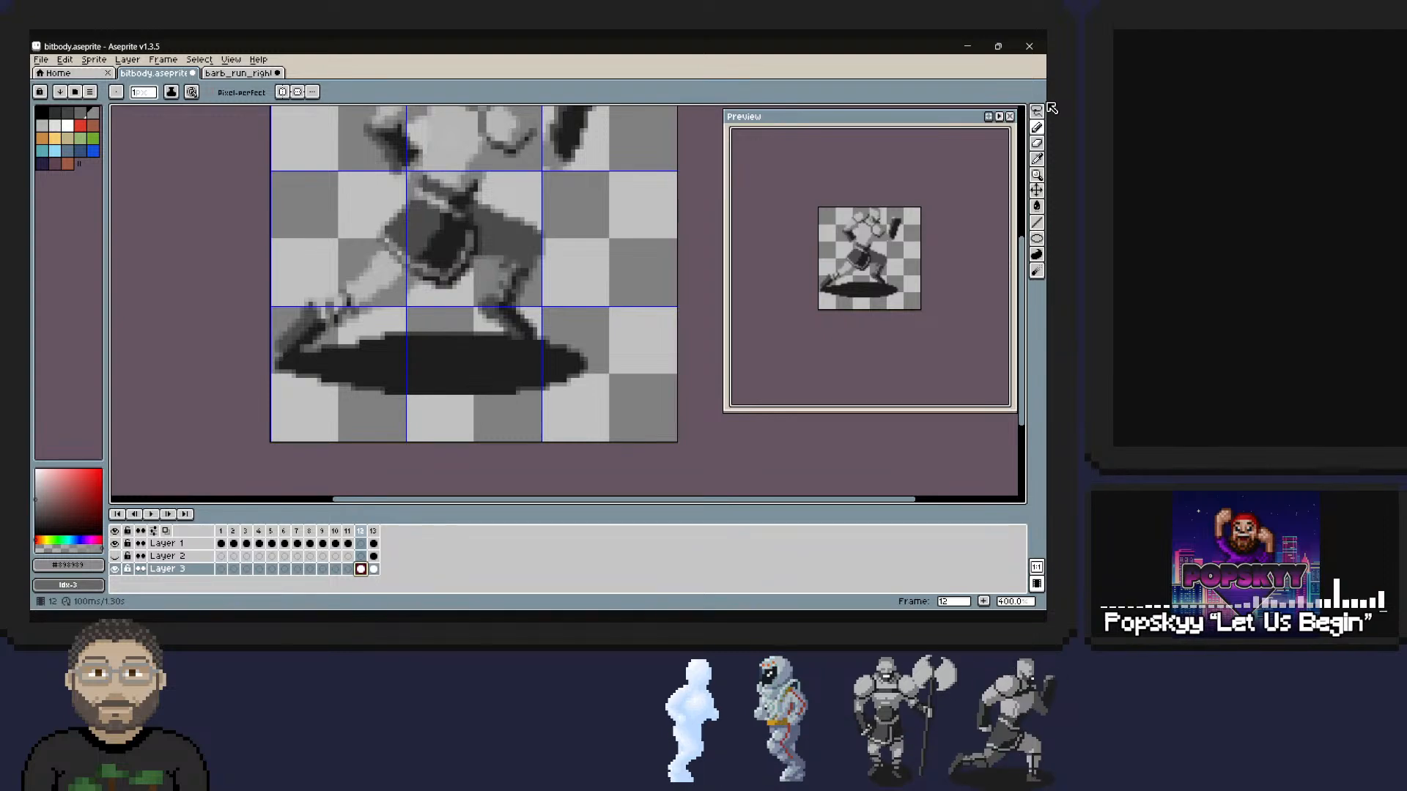
key("Right")
key("Left")
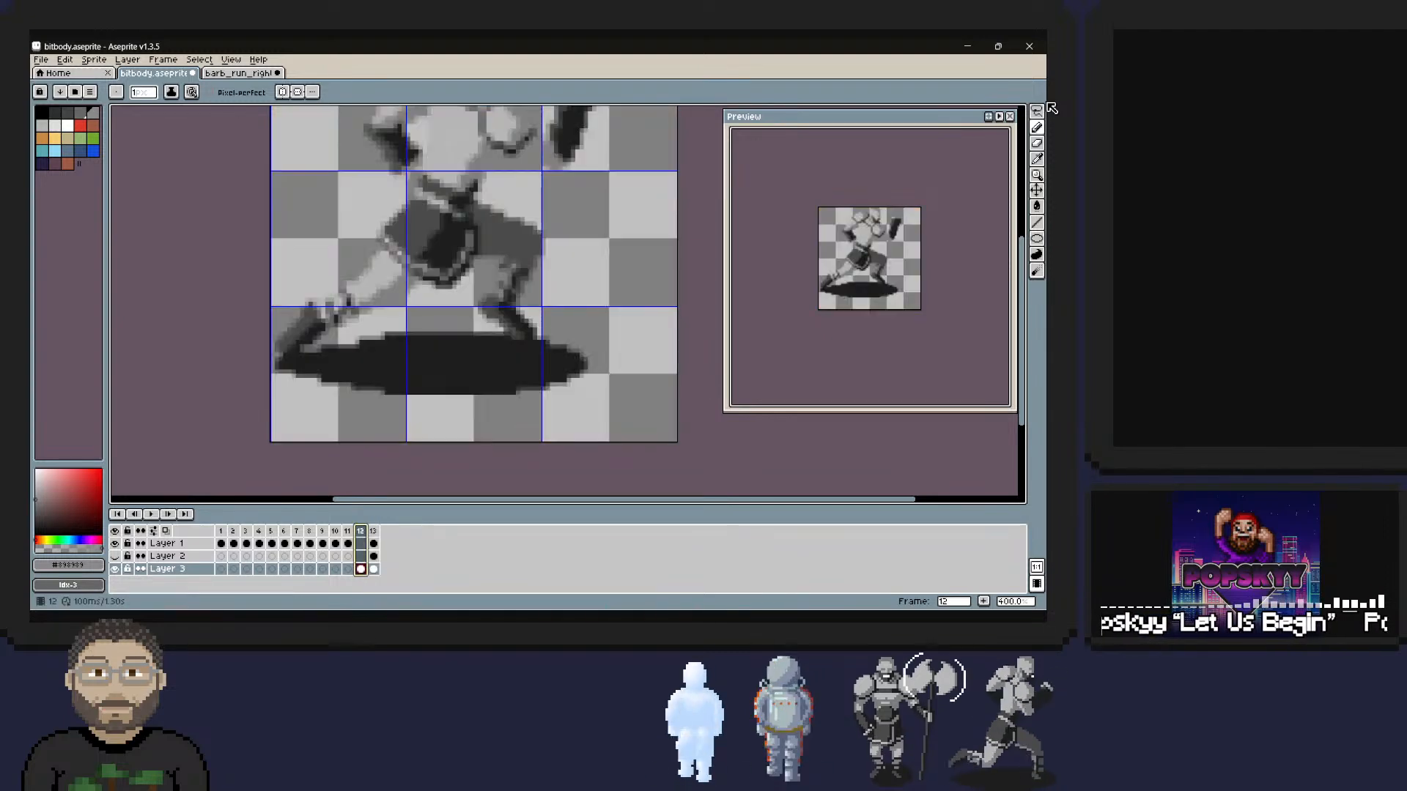
key("Right")
key("Left")
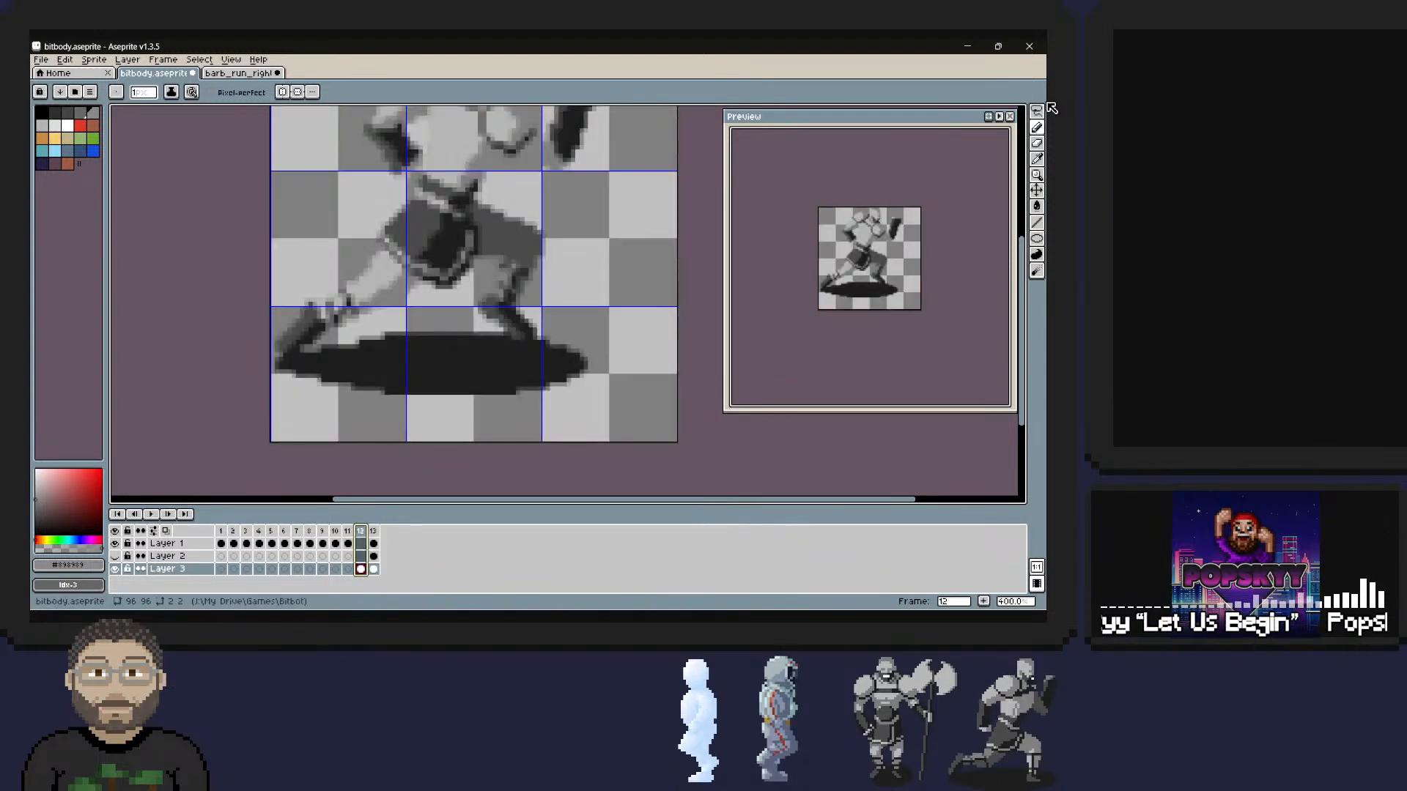
left_click_drag(361, 527, 378, 531)
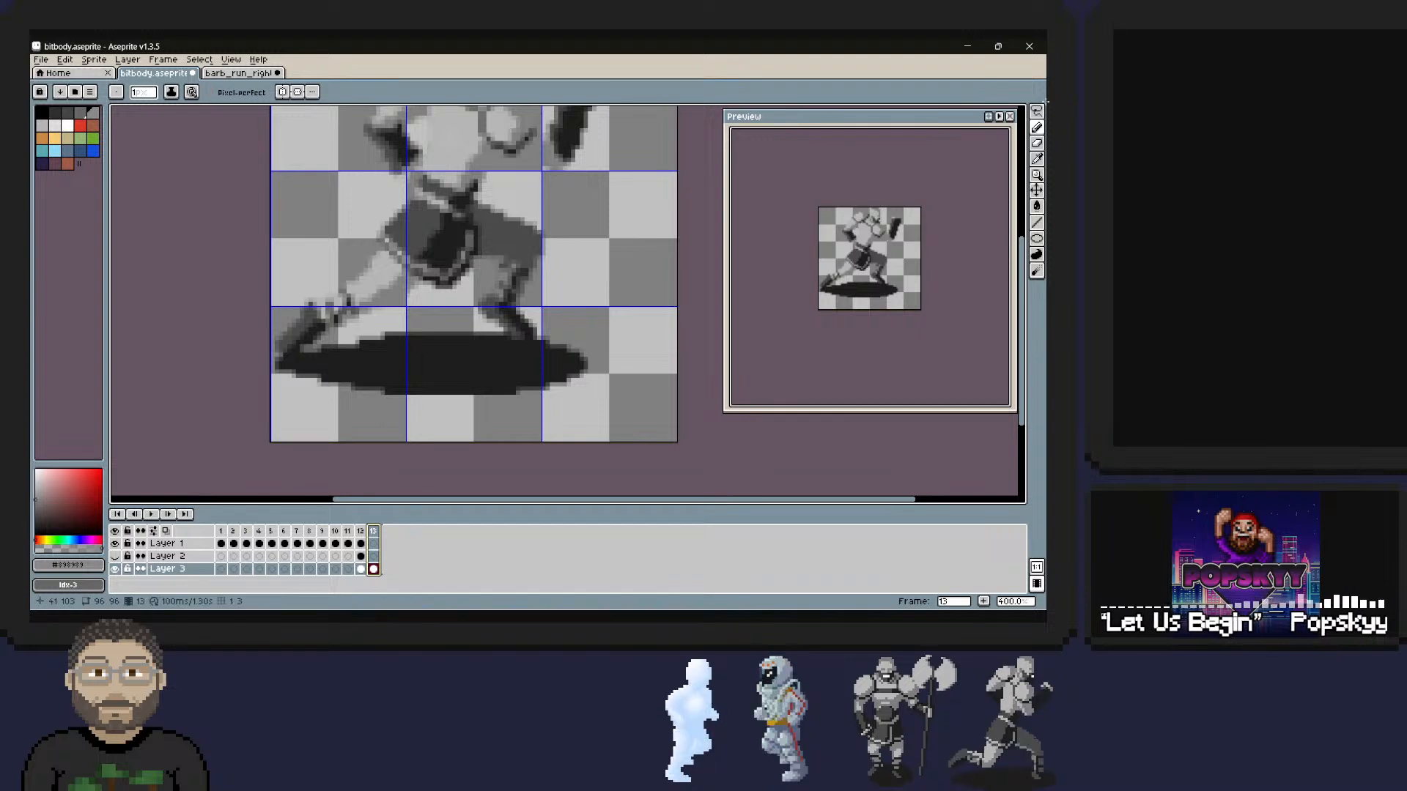
key("Left")
key("Right")
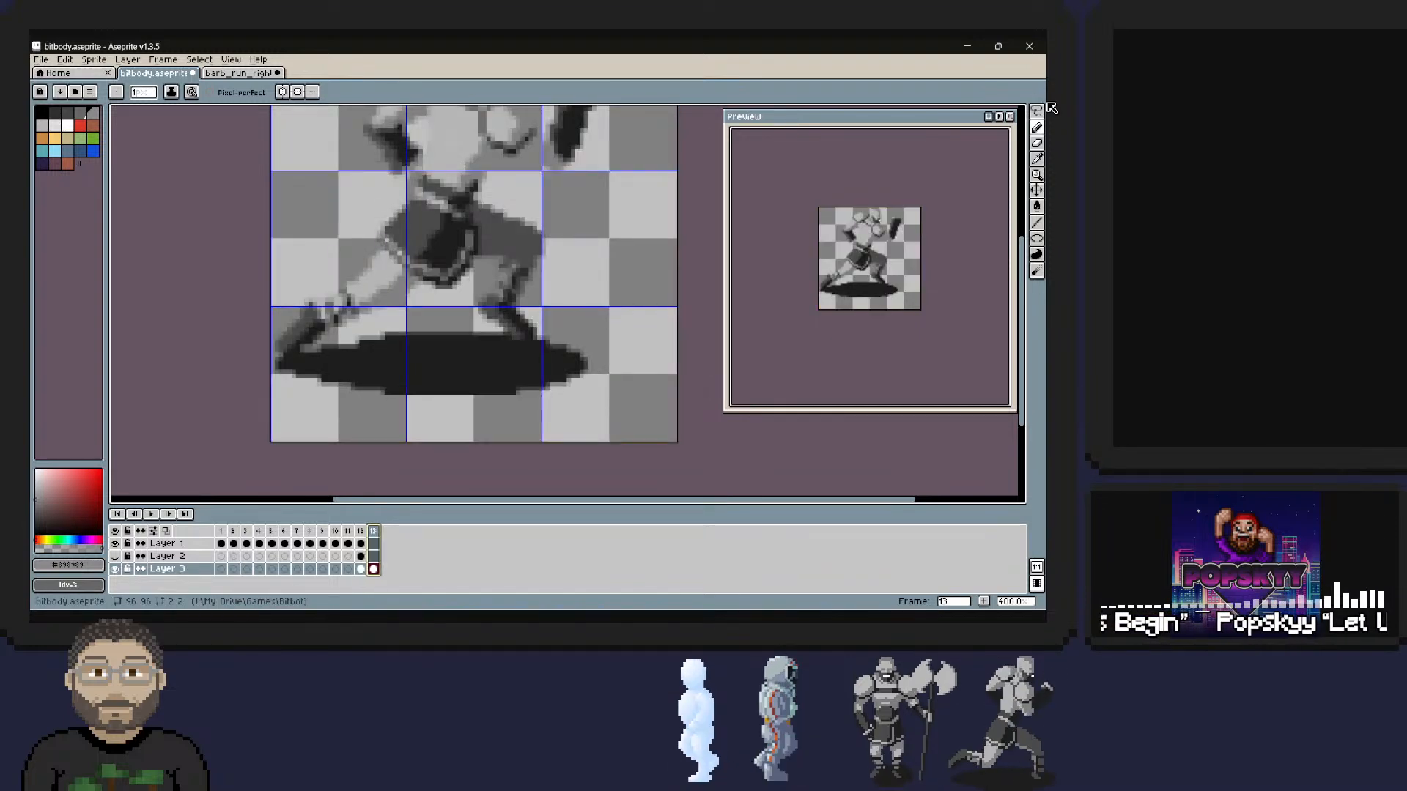
Turn on onion skinning to see the robot pose behind the barbarian in frame 13.
left_click(231, 60)
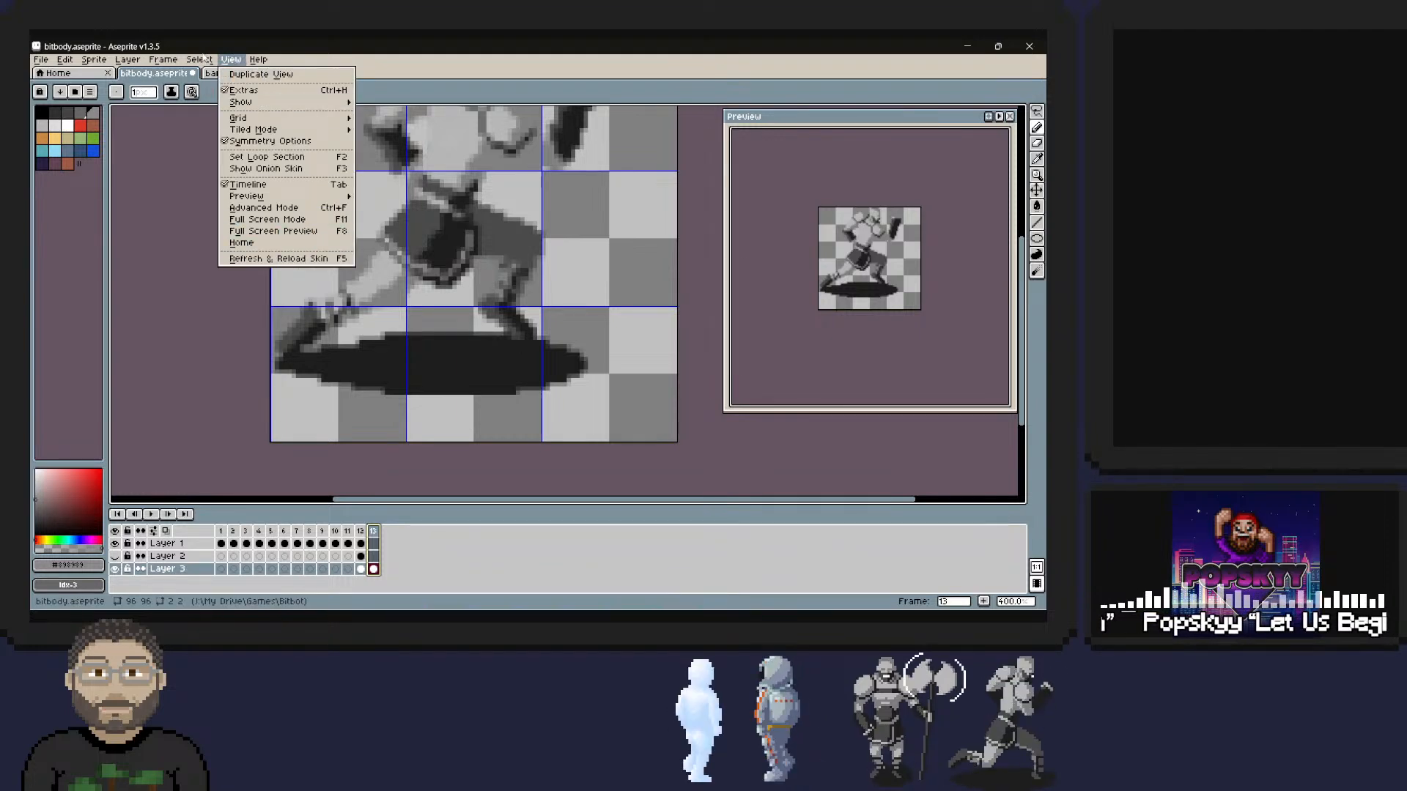
mouse_move(199, 59)
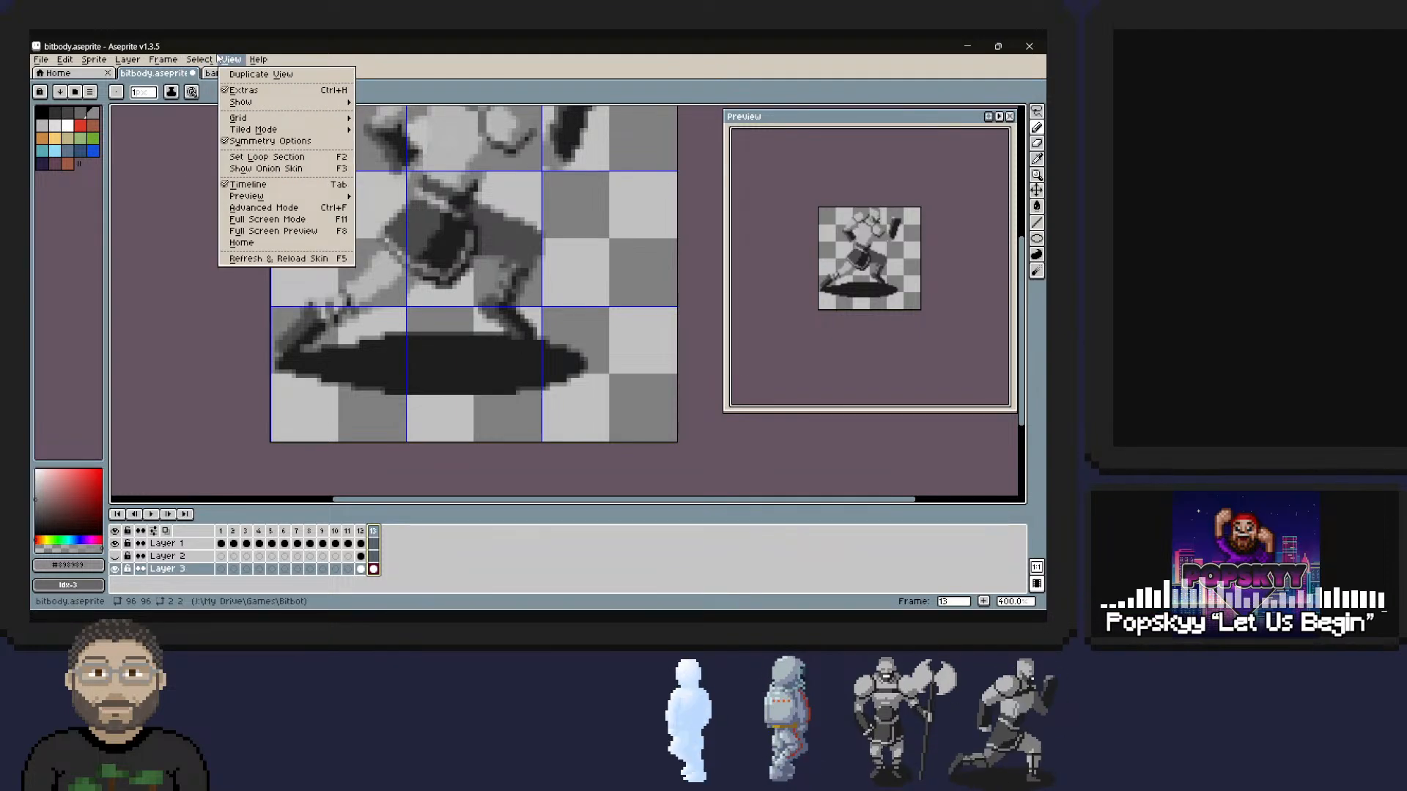
left_click(265, 169)
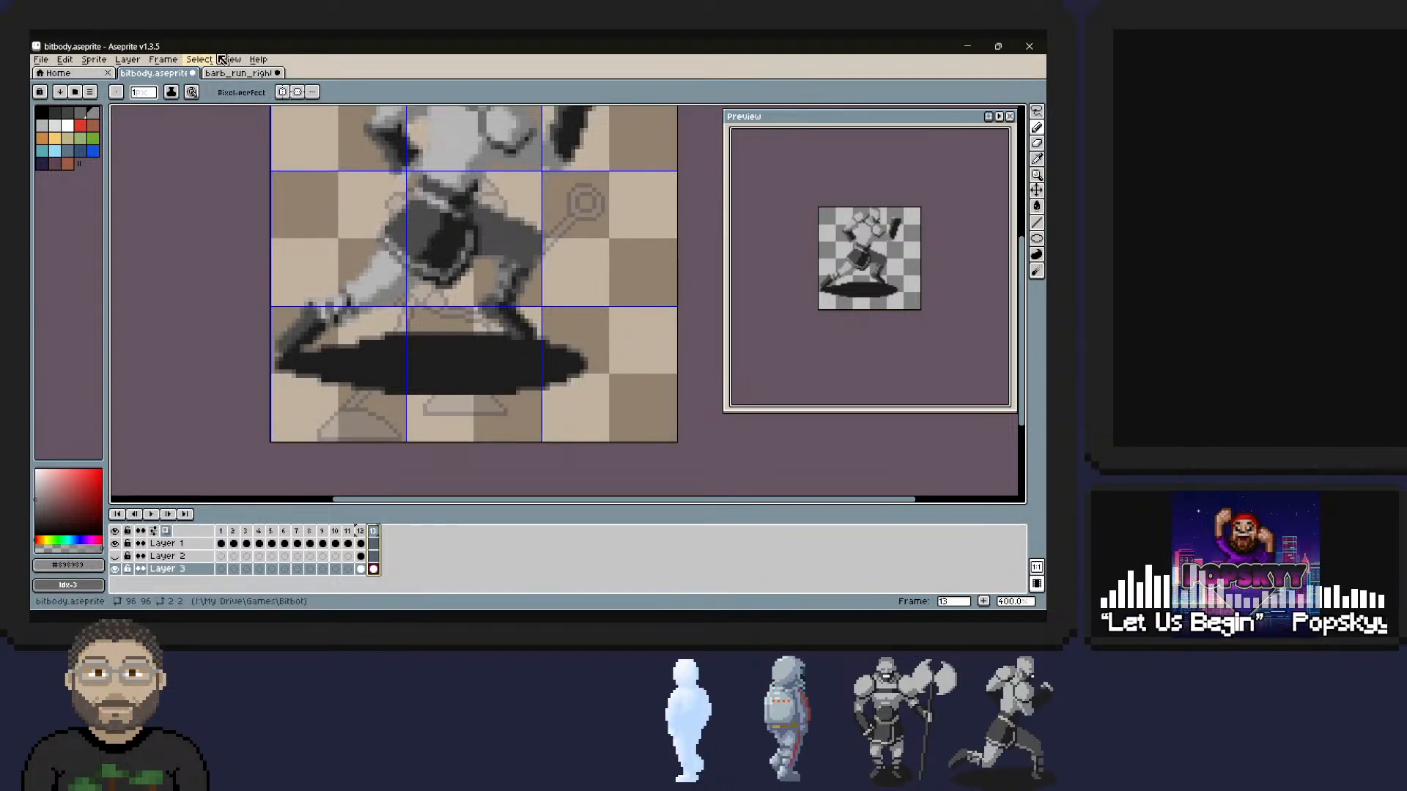
Move the barbarian reference in frame 13 of Layer 3 about 20 pixels down, aligning it with the onion-skinned robot pose.
left_click(1036, 190)
left_click_drag(467, 139, 467, 267)
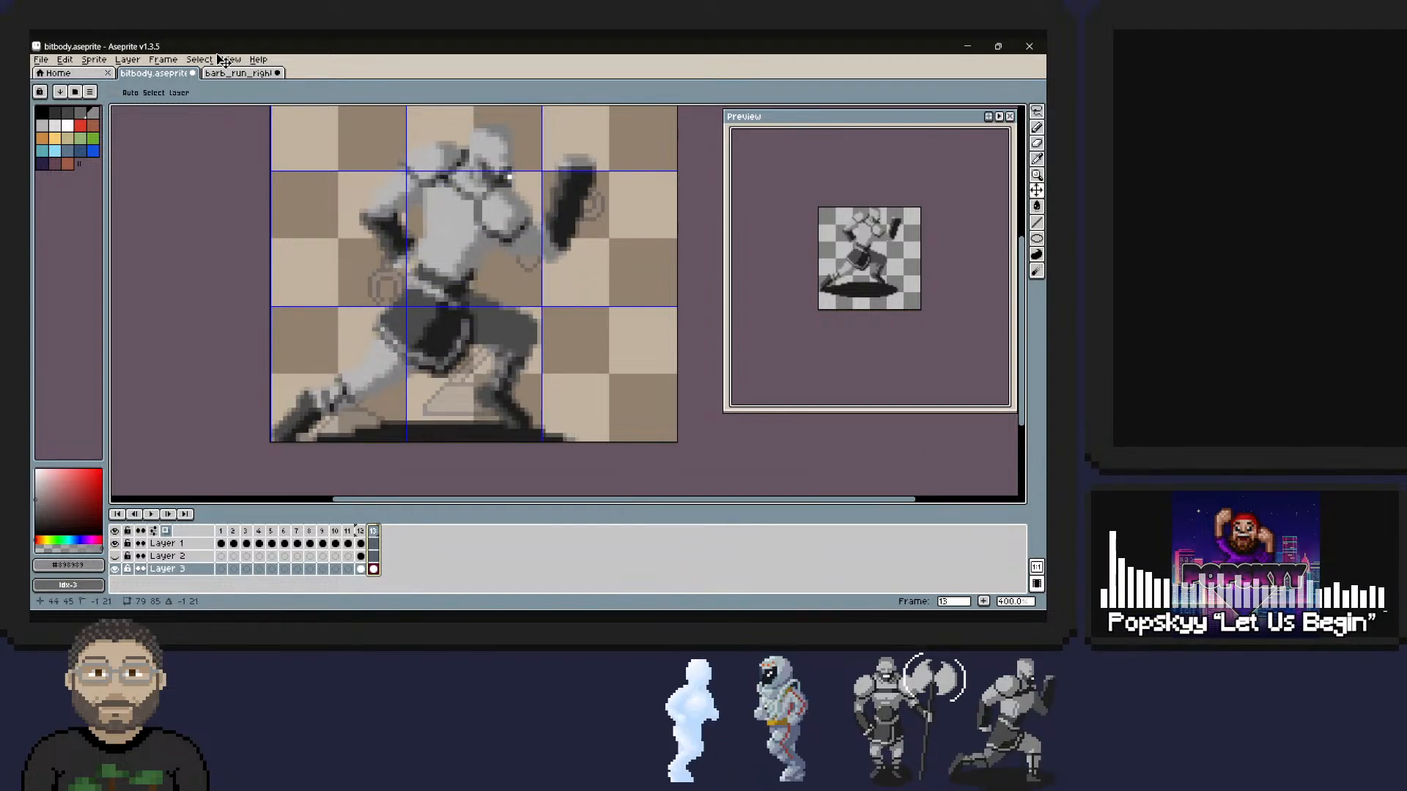
left_click_drag(224, 60, 218, 58)
mouse_move(501, 215)
left_mouse_down()
mouse_move(508, 244)
mouse_move(506, 212)
left_mouse_up()
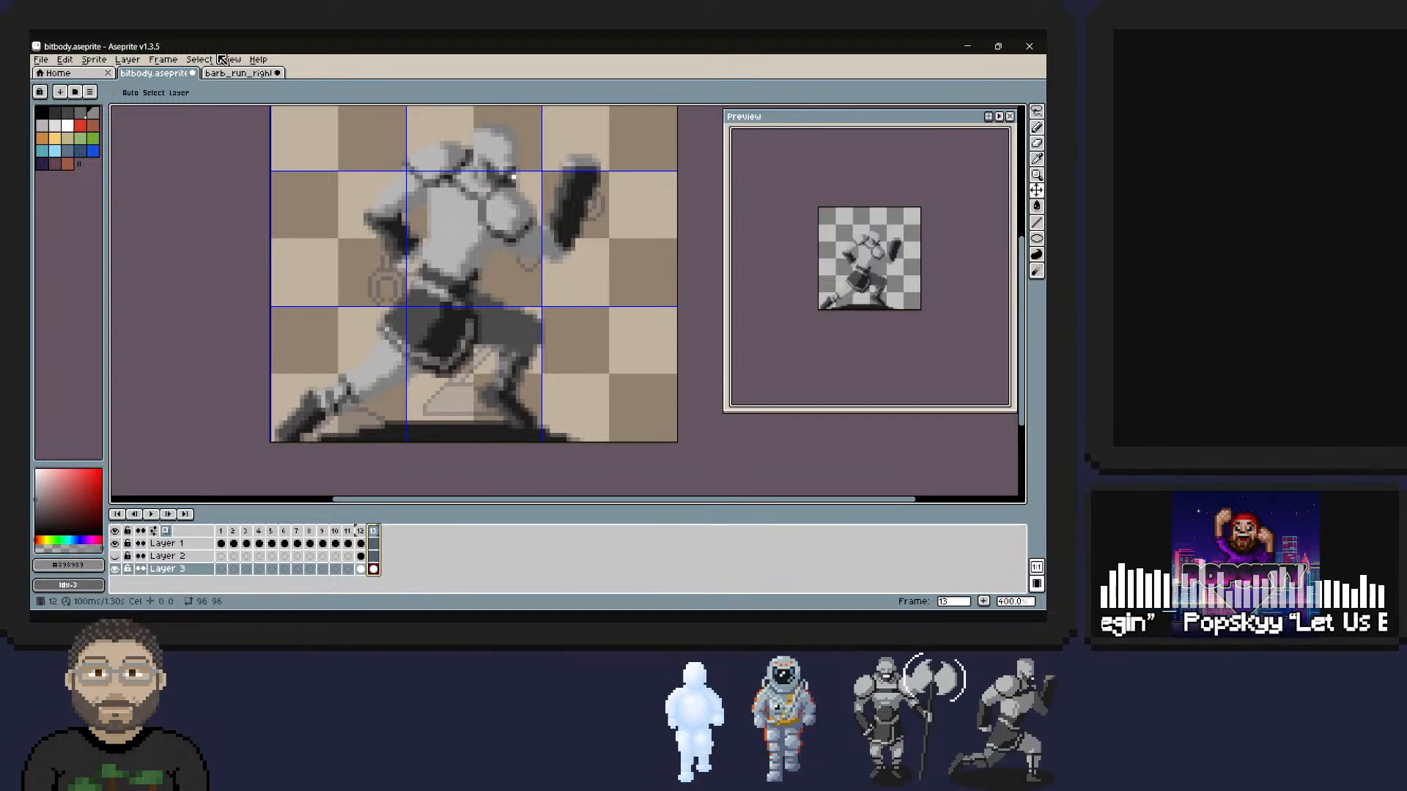
left_click_drag(497, 206, 497, 202)
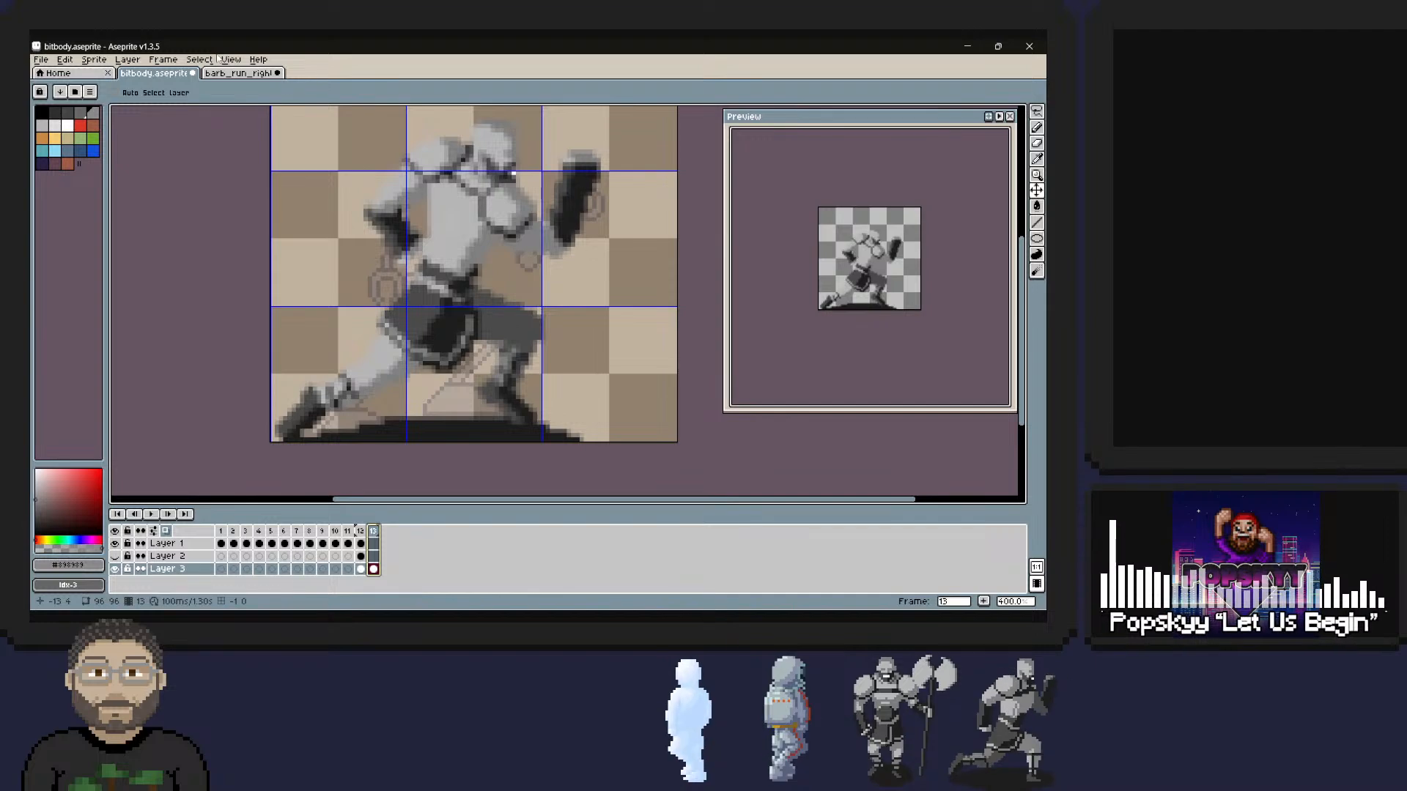
Return to frame 12 and show Layer 2 with the barbarian reference behind the robot.
key("Left")
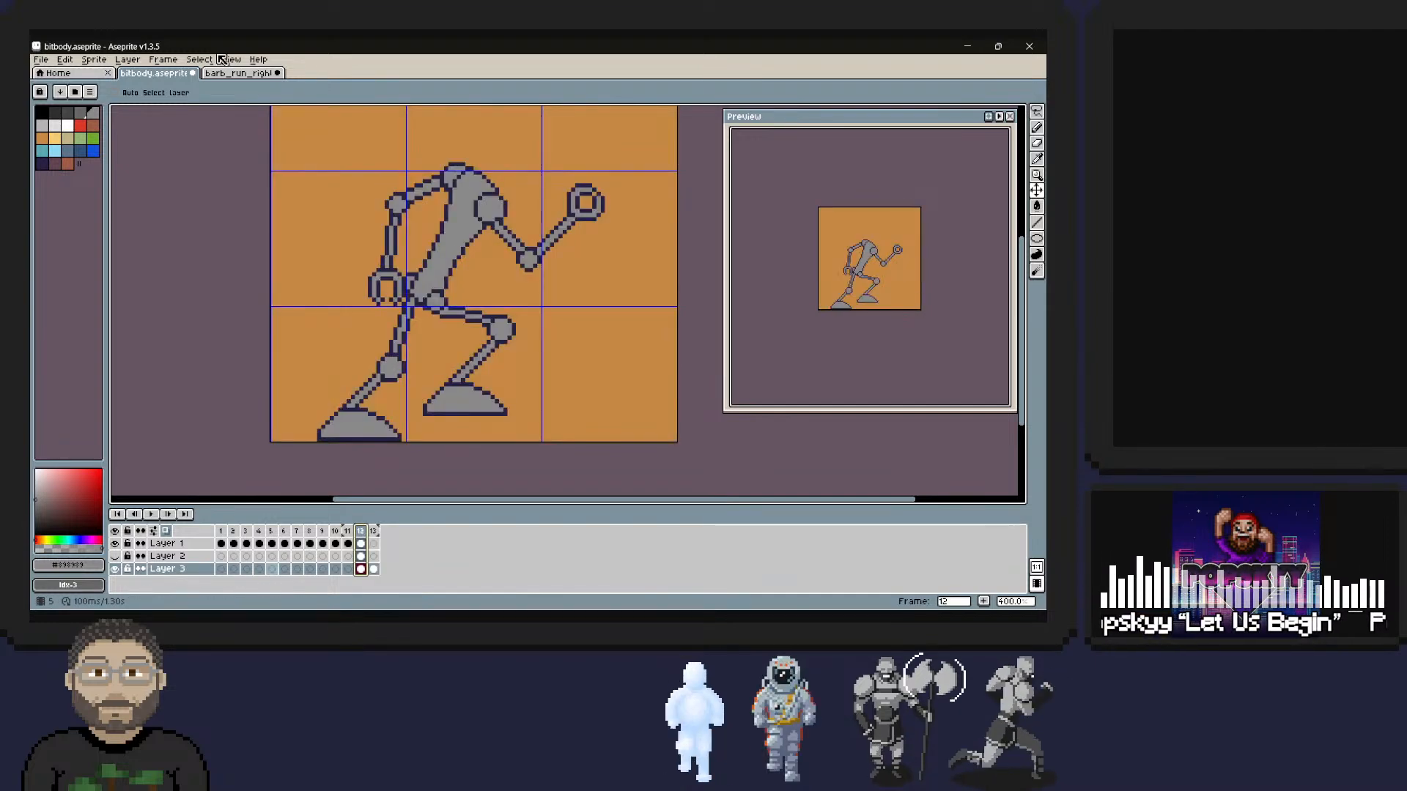
left_click(114, 556)
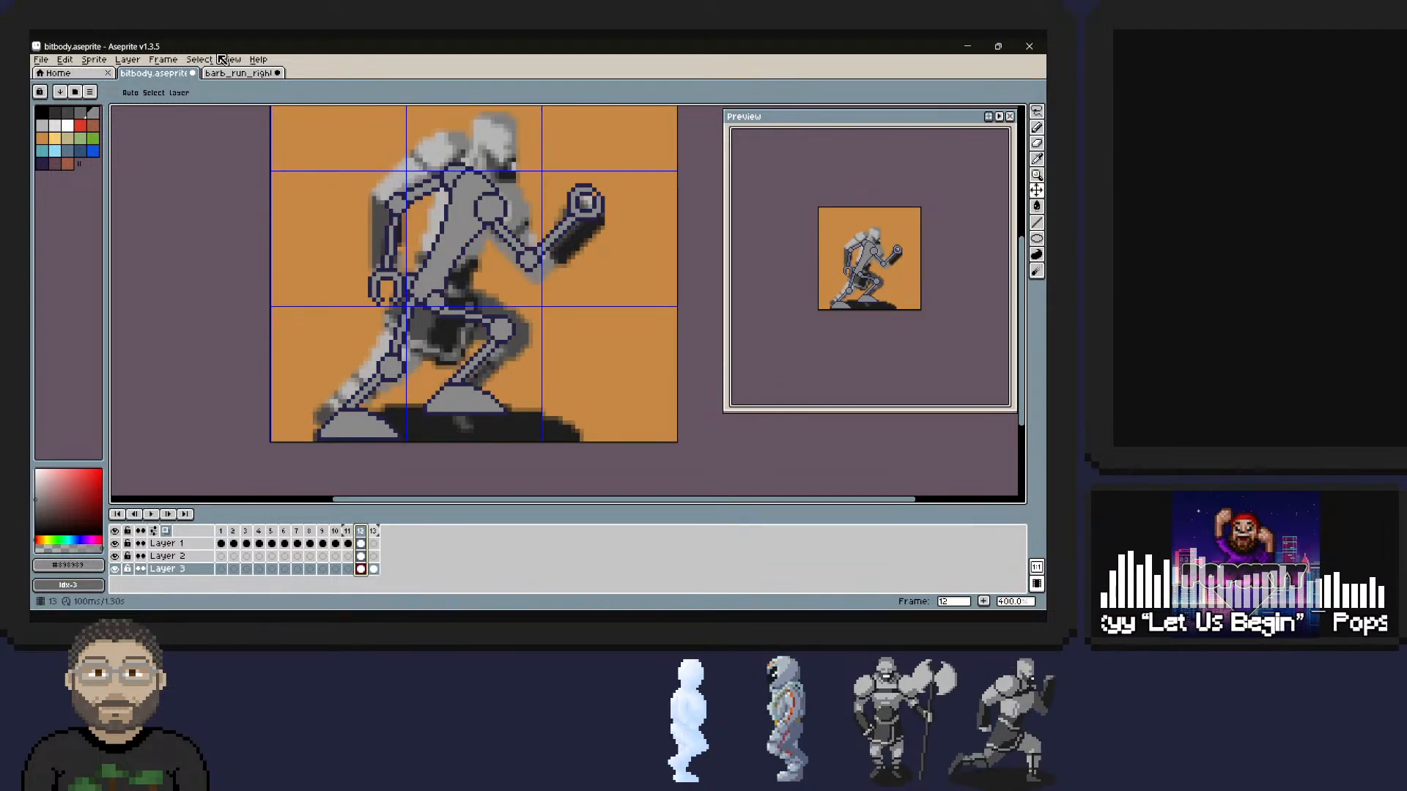
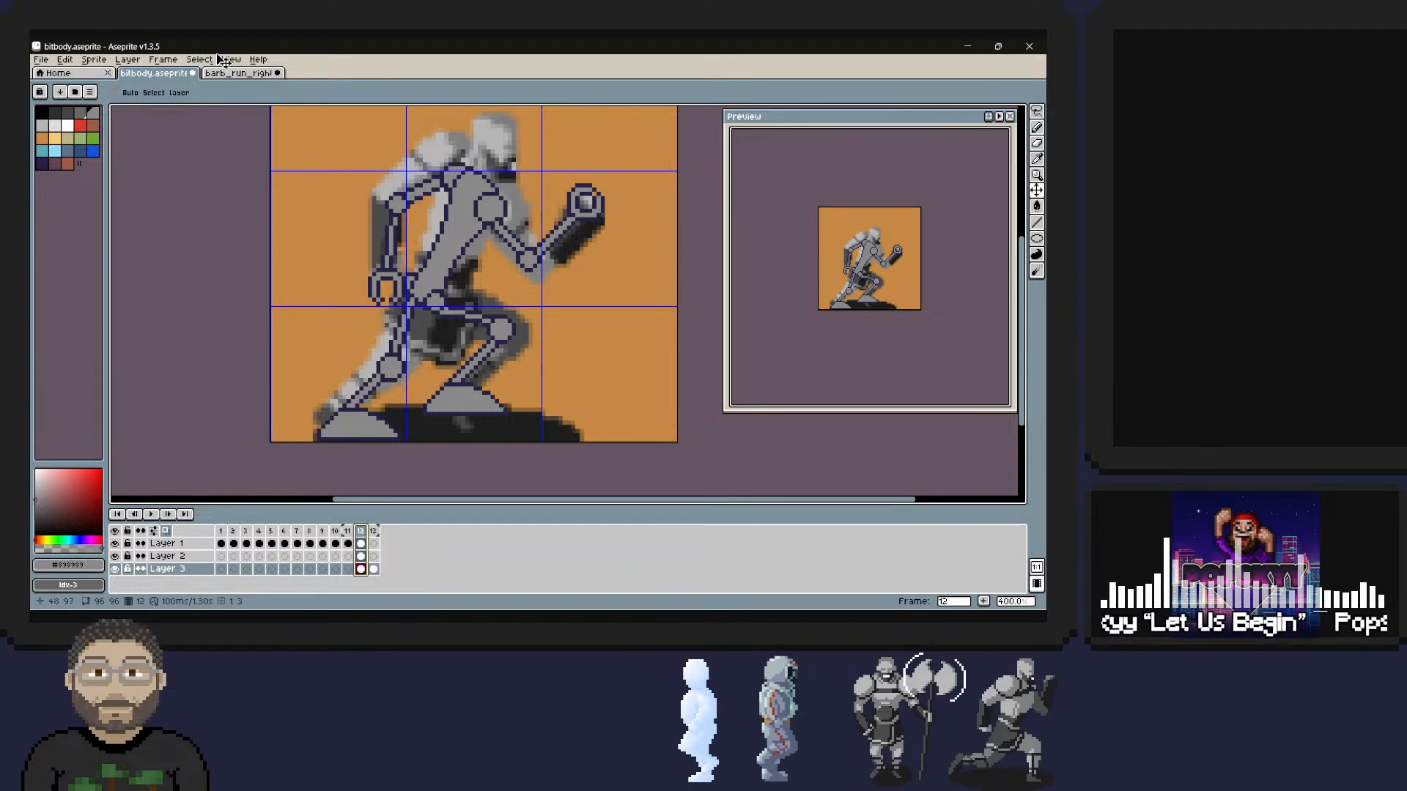
Lasso-select the robot's front foot on Layer 1 in frame 12.
key("m")
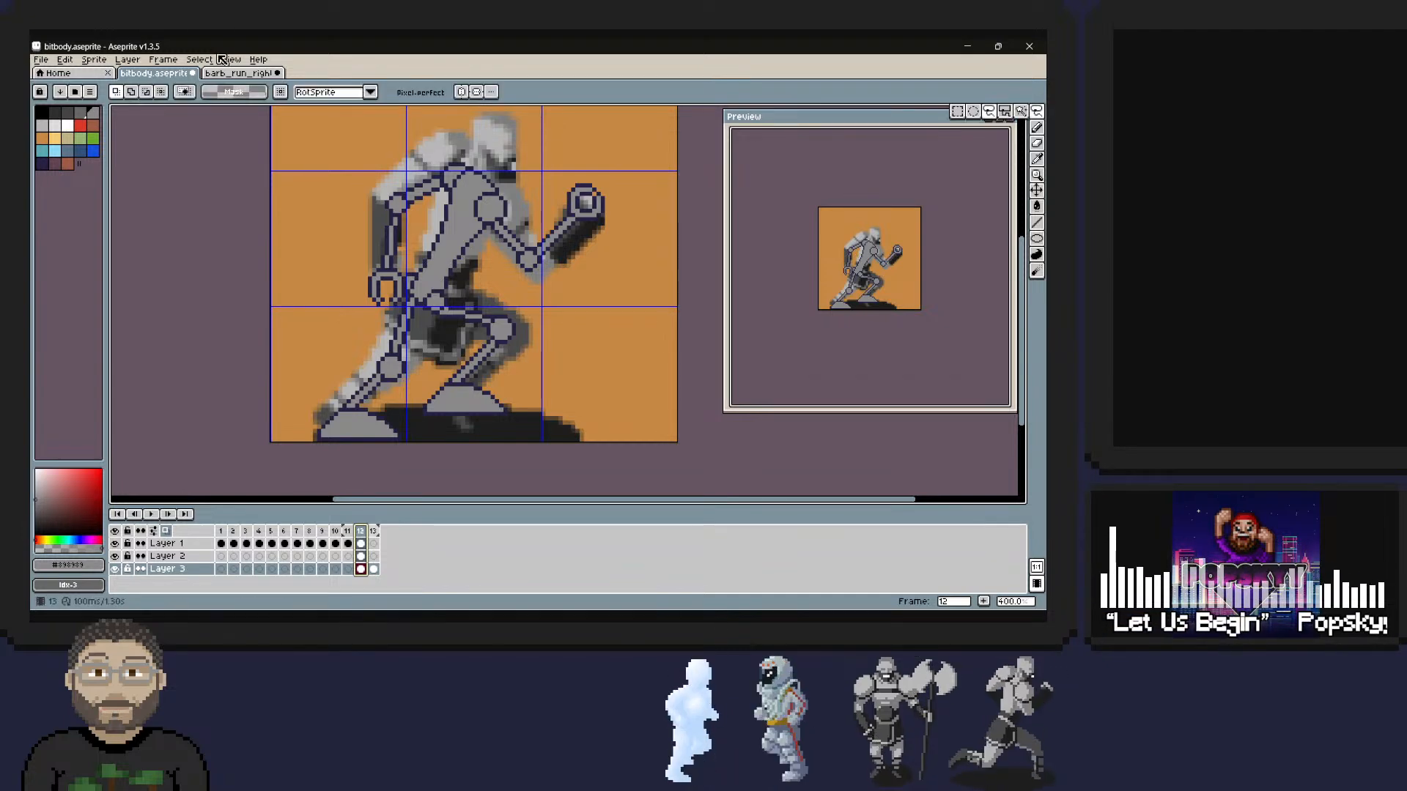
key("Down")
key("Down")
key("Up")
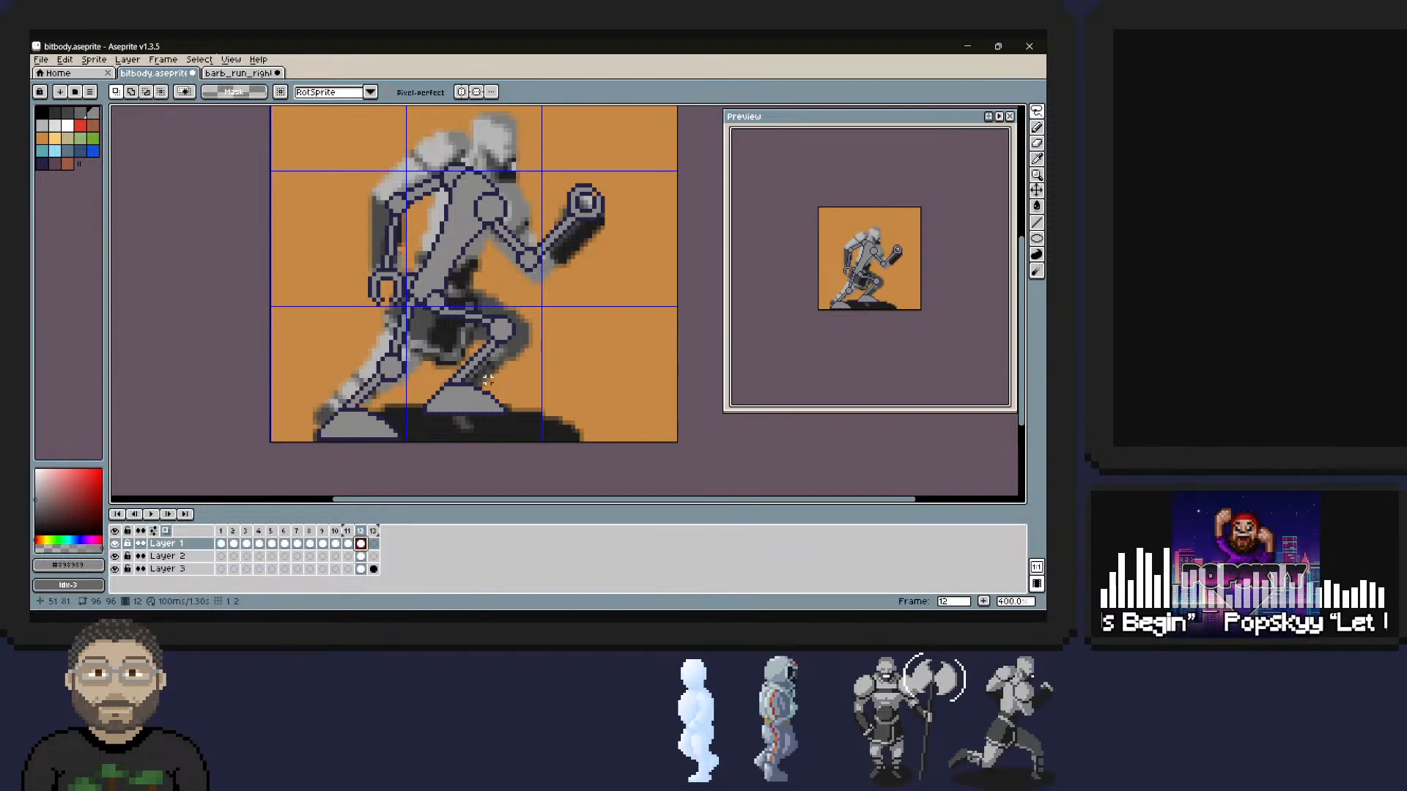
mouse_move(471, 381)
left_mouse_down()
mouse_move(429, 385)
mouse_move(409, 414)
mouse_move(513, 429)
left_mouse_up()
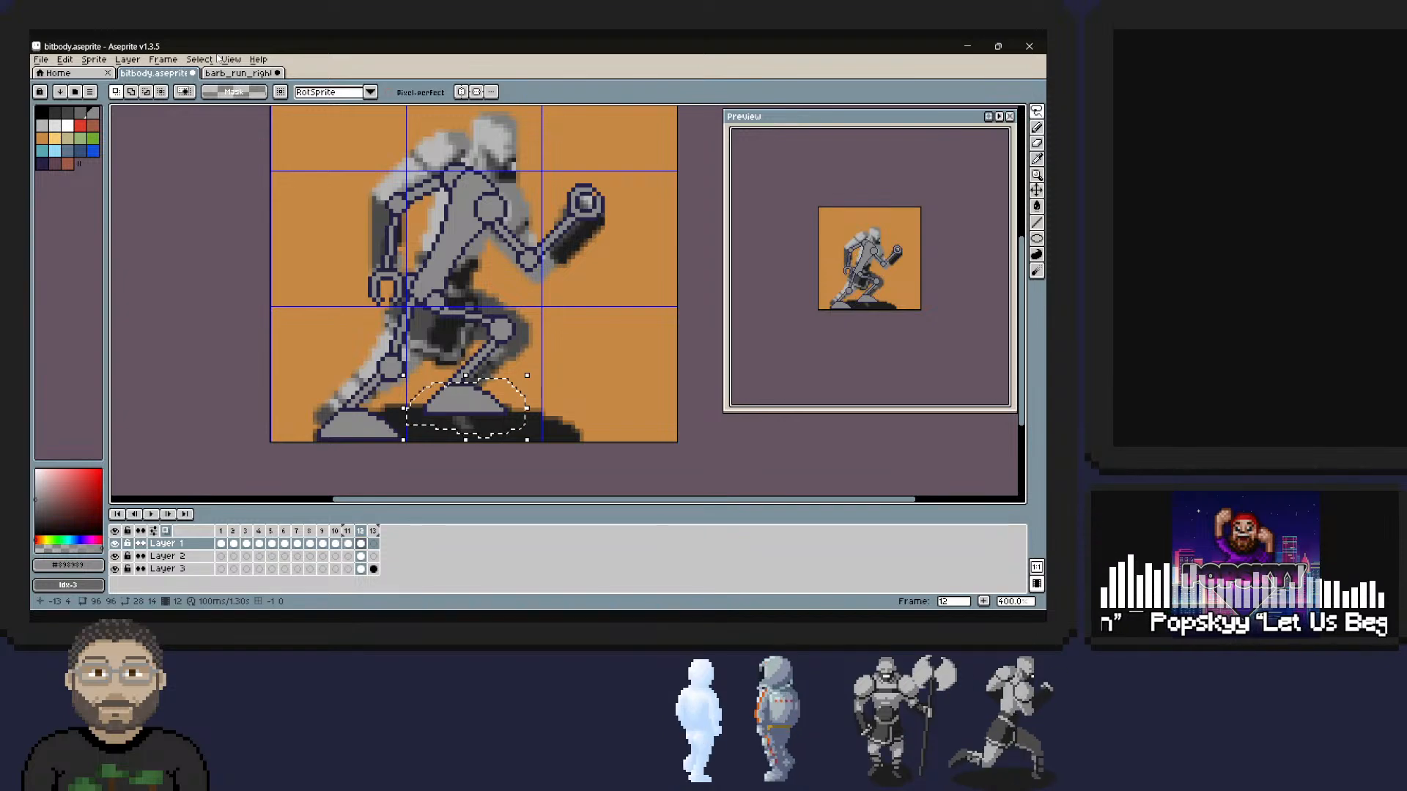
Try rotating the selected front foot by -45 degrees and nudging it into place under the shin.
key("ctrl+t")
left_click_drag(532, 371, 479, 406)
key("Escape")
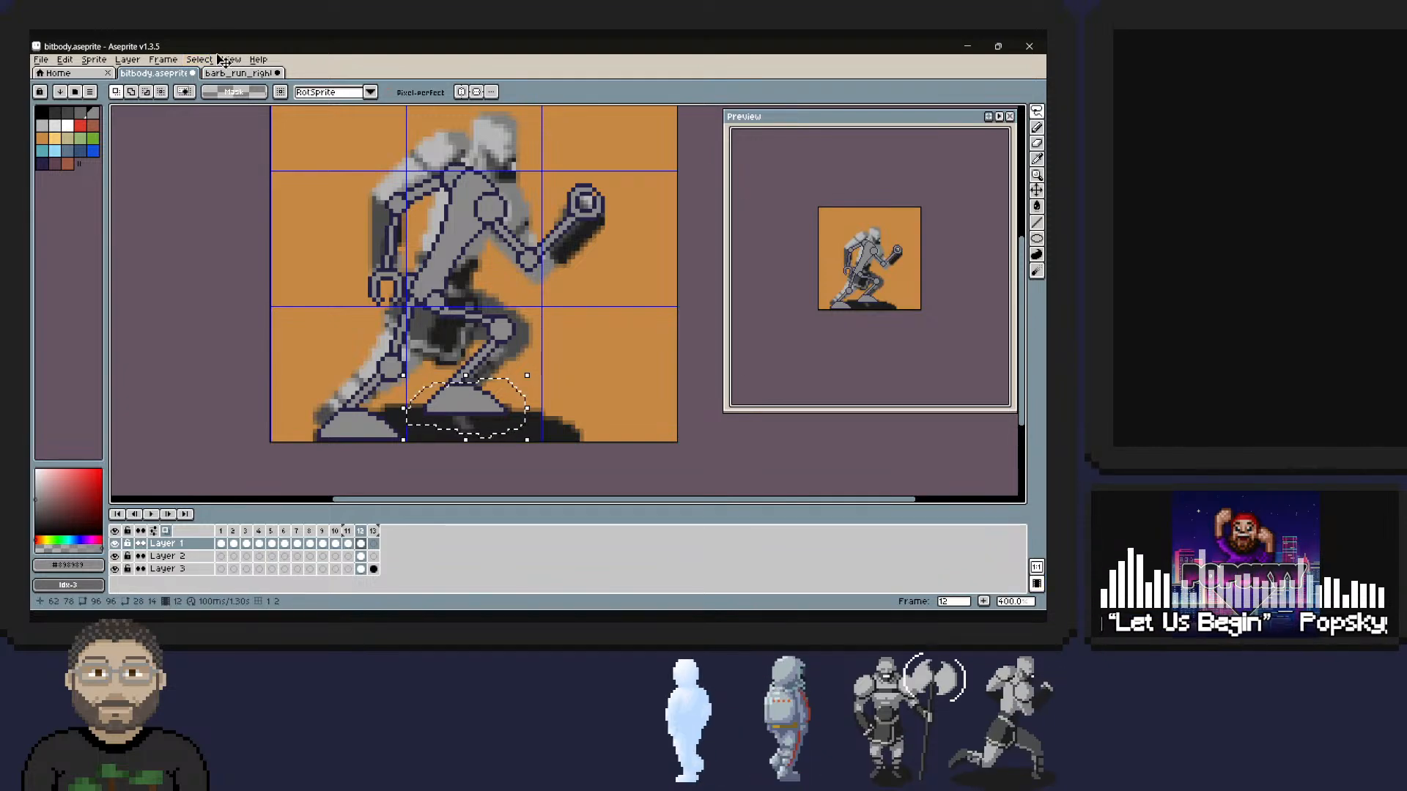
left_click_drag(539, 367, 510, 480)
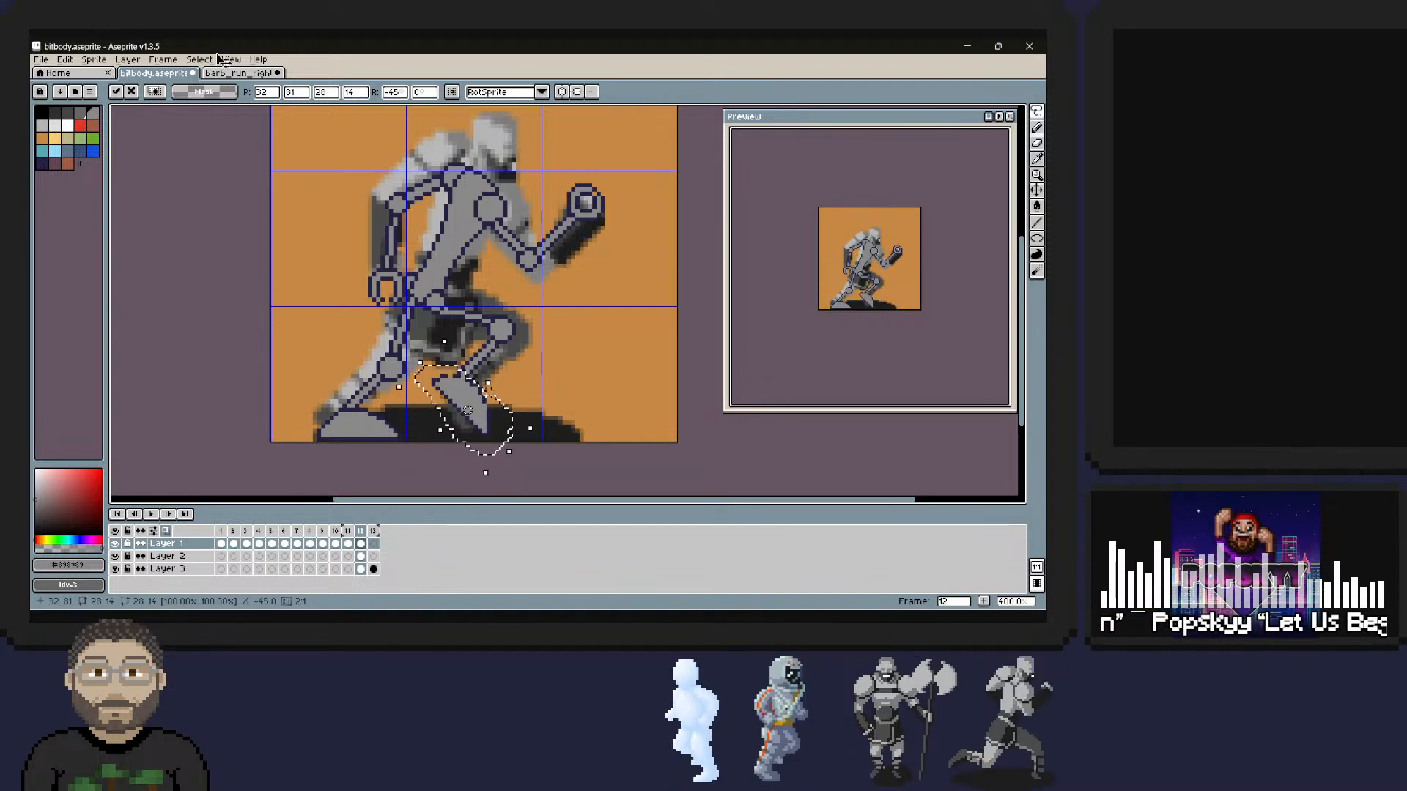
key("Left")
key("Up")
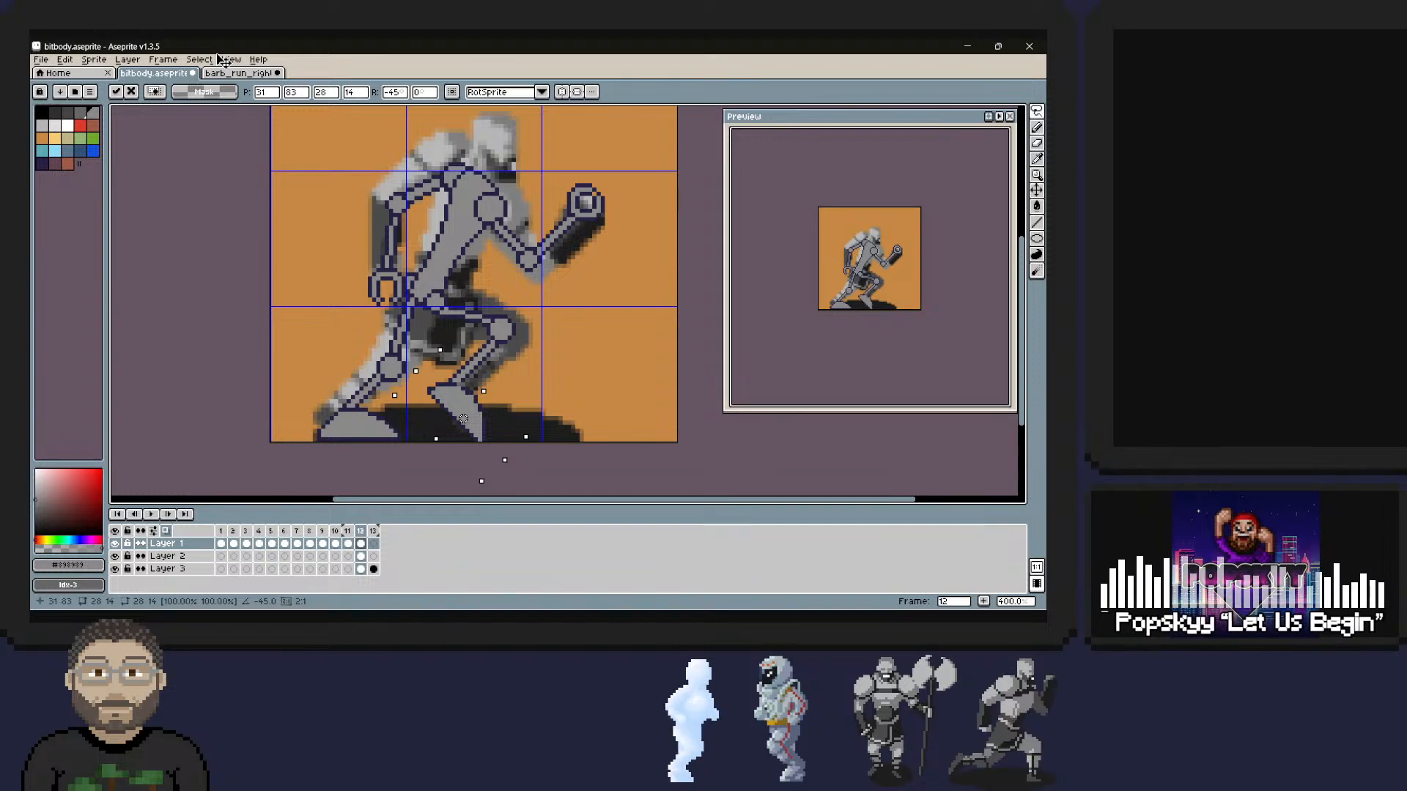
key("Up")
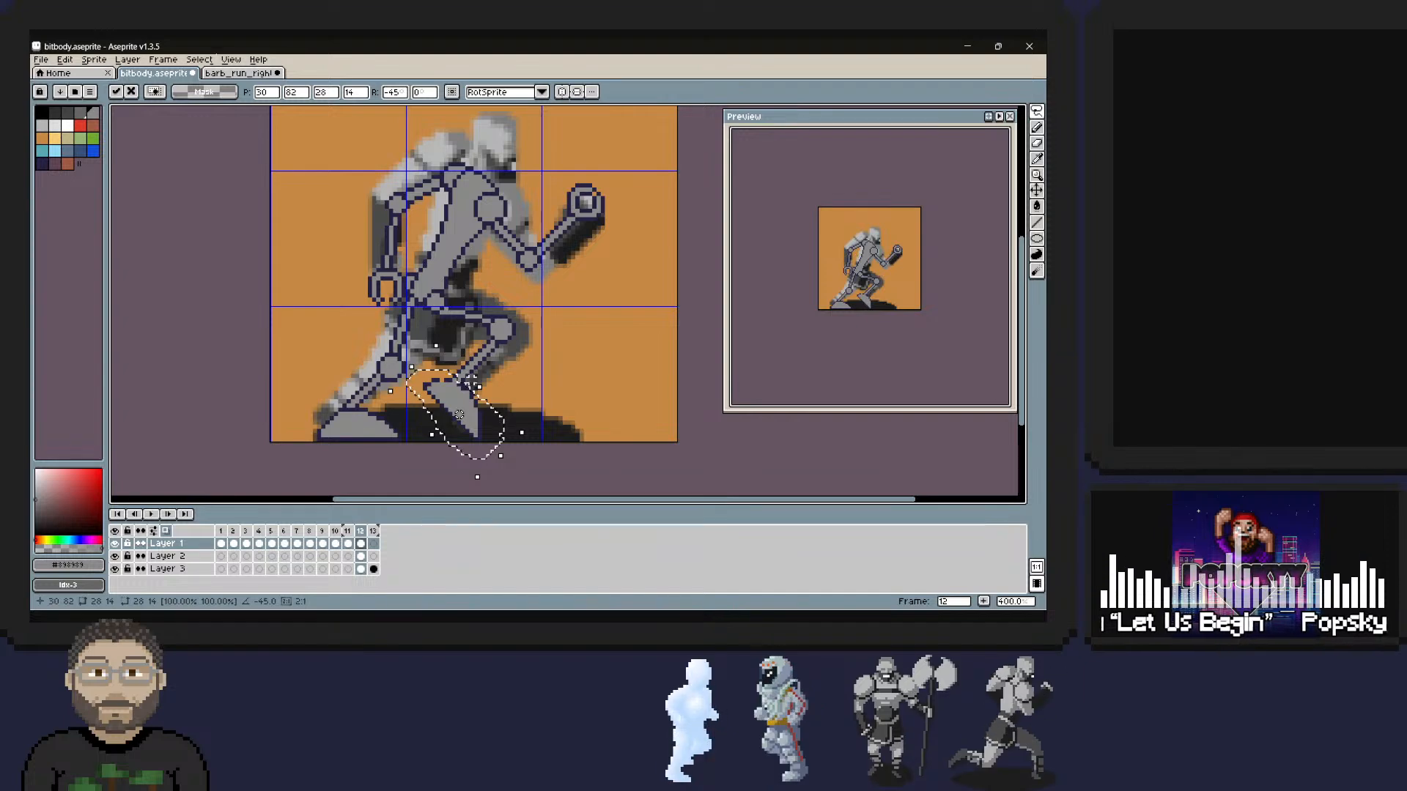
key("Return")
key("Left")
key("Up")
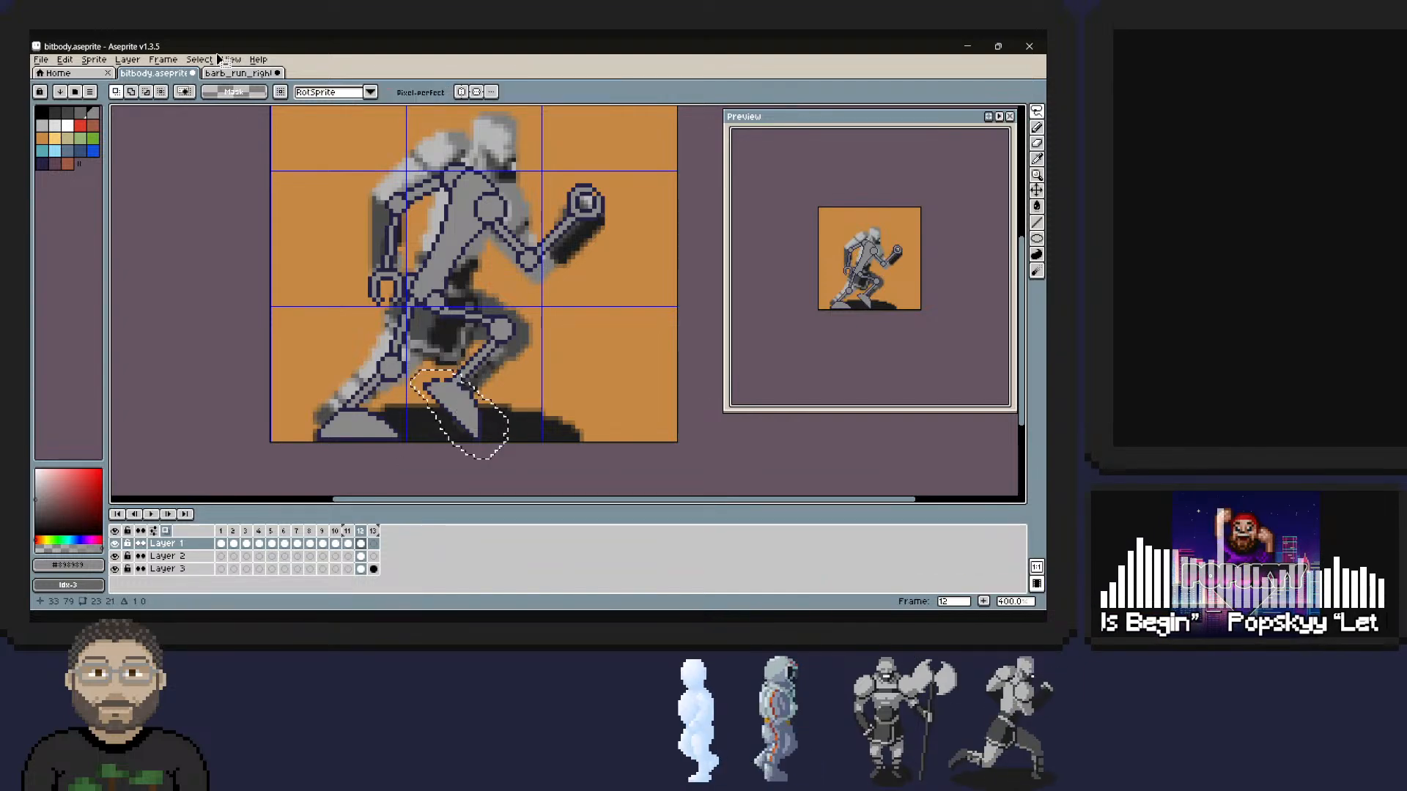
key("ctrl+z")
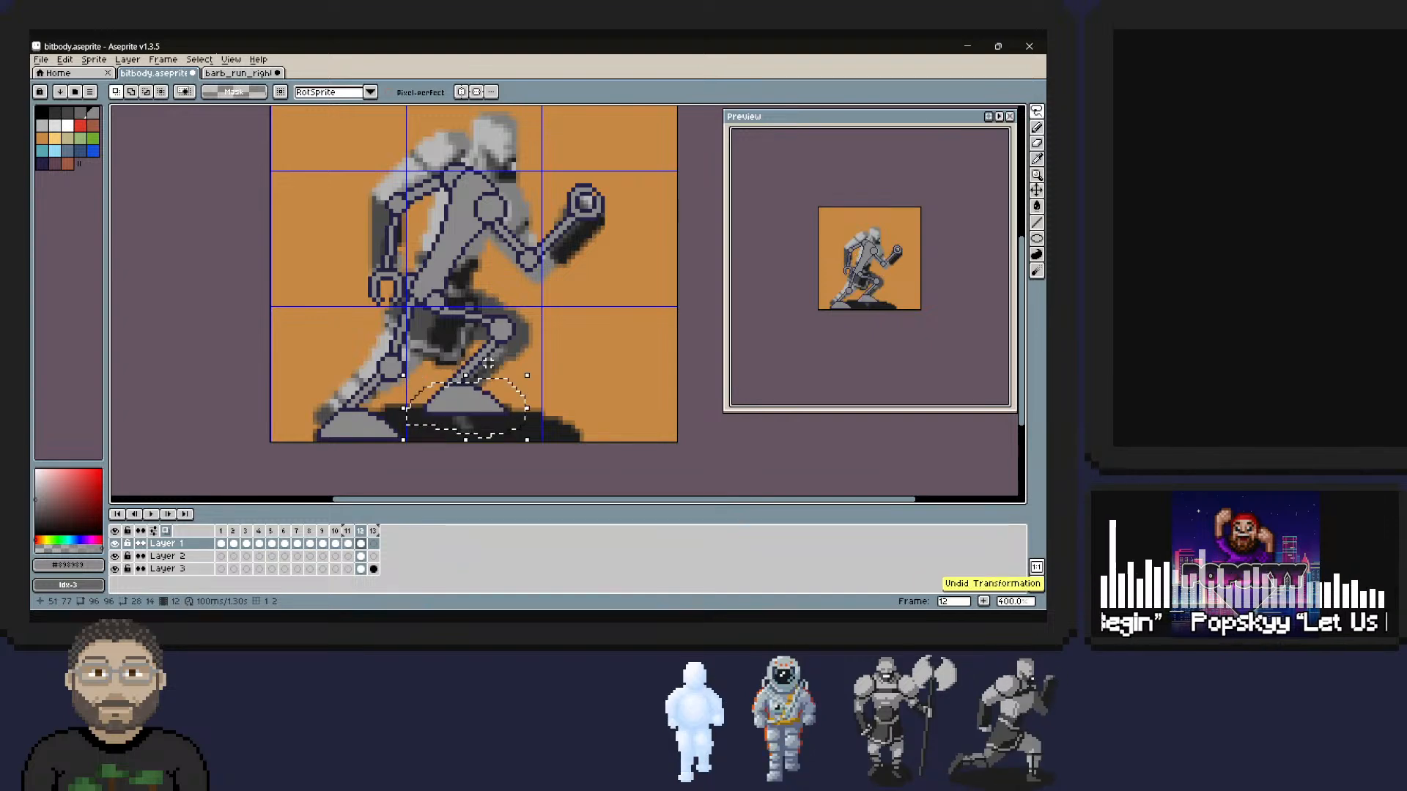
Rotate the selected front foot by -45 degrees, place it at 30, 82, and check the pose without the barbarian reference.
key("ctrl+y")
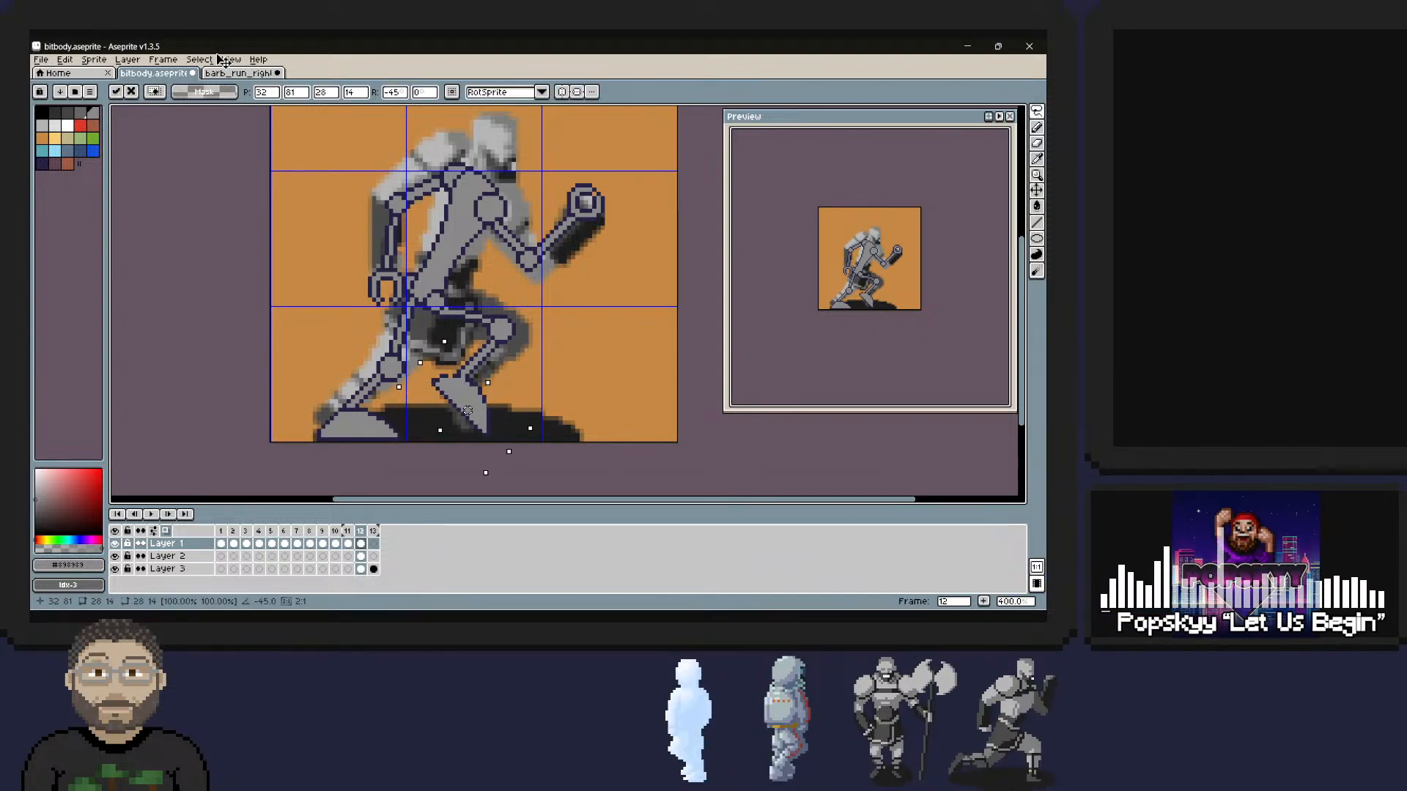
key("ctrl+z")
key("ctrl+y")
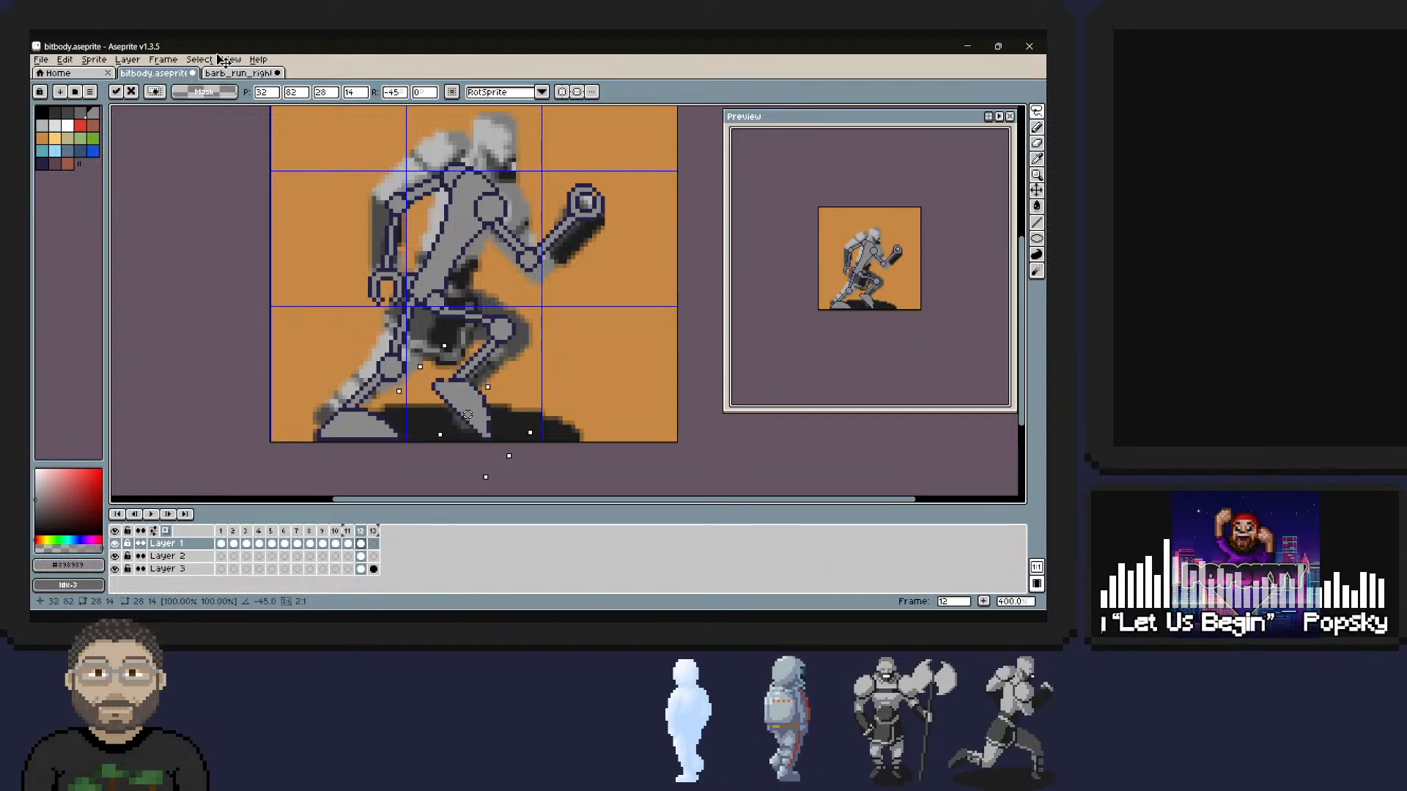
key("Down")
key("Down")
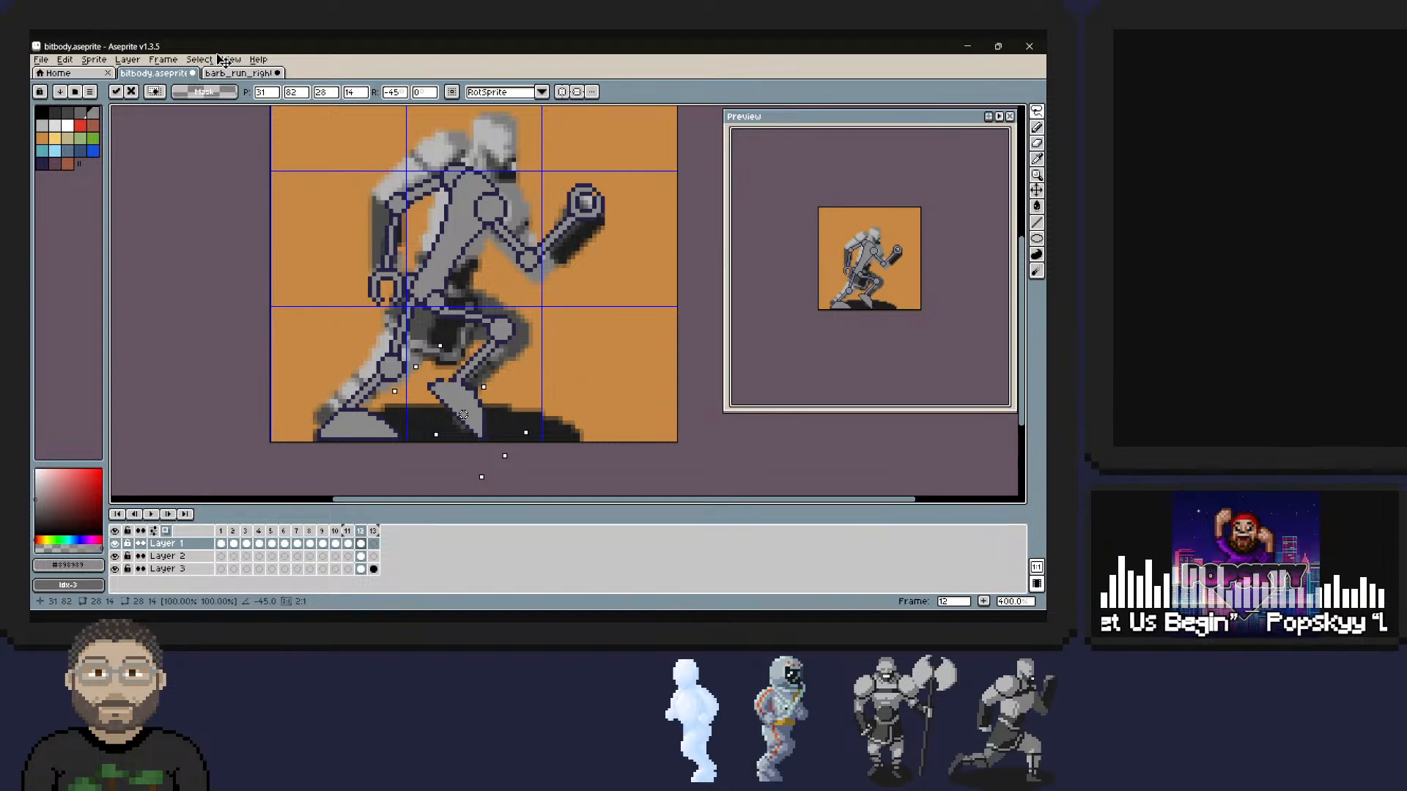
key("Left")
key("Down")
key("Up")
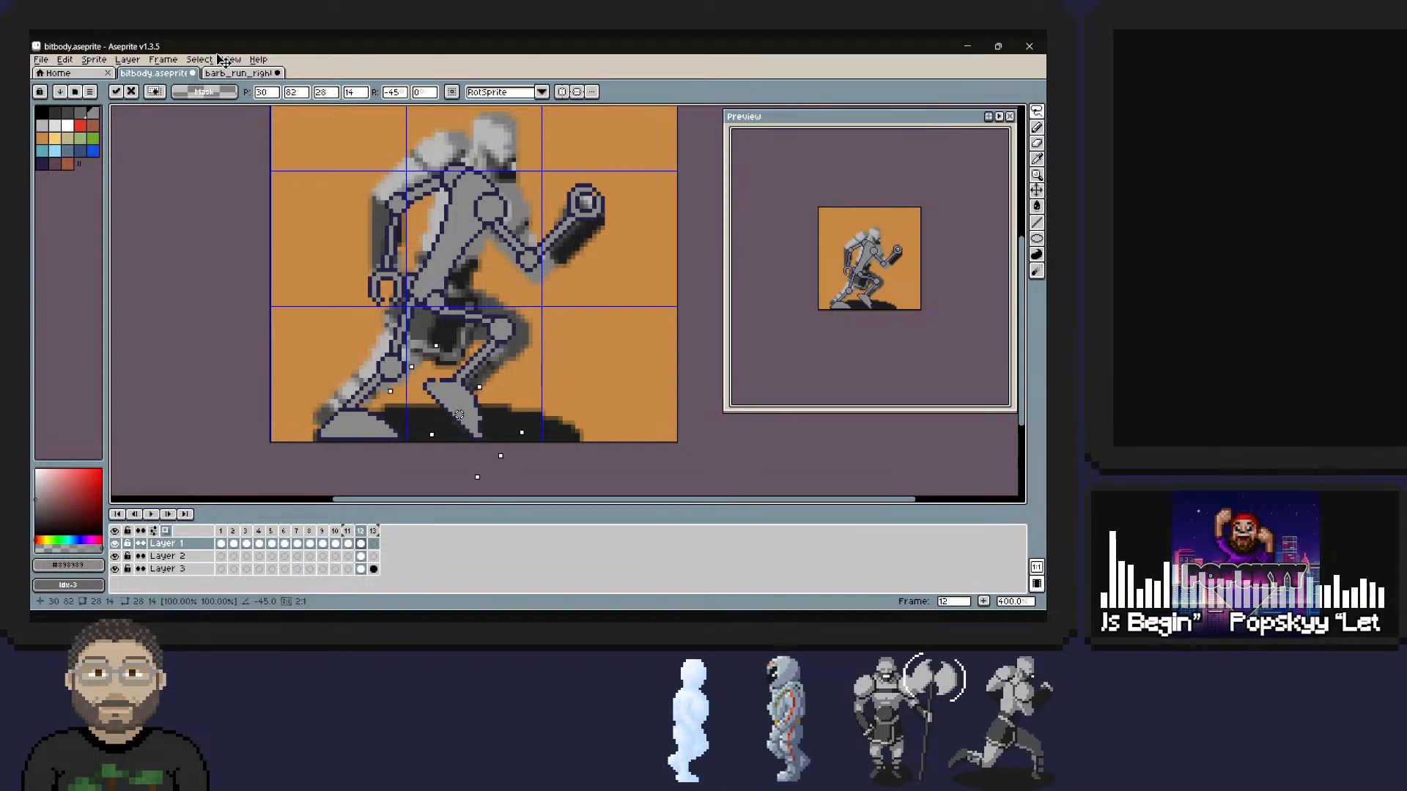
key("Right")
key("Left")
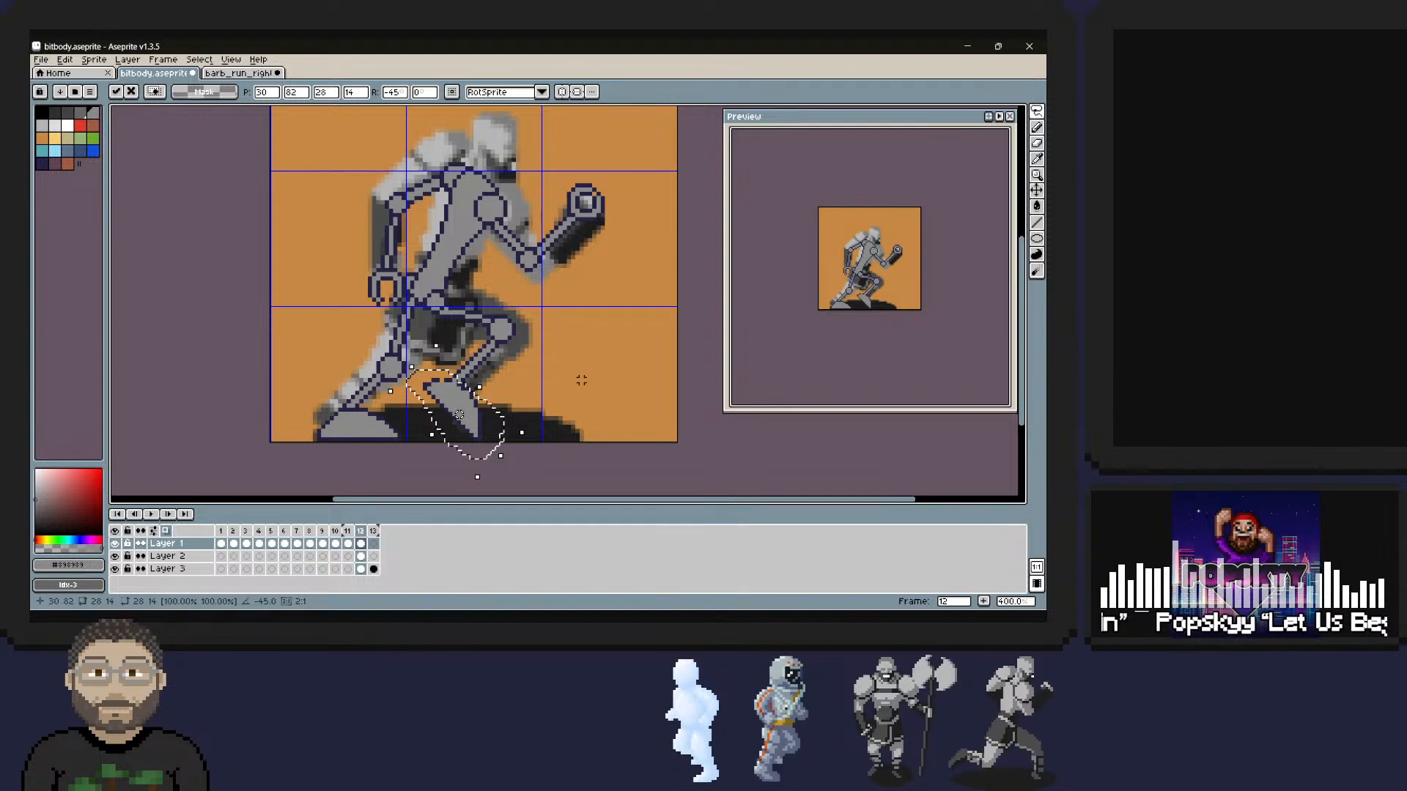
left_click(500, 477)
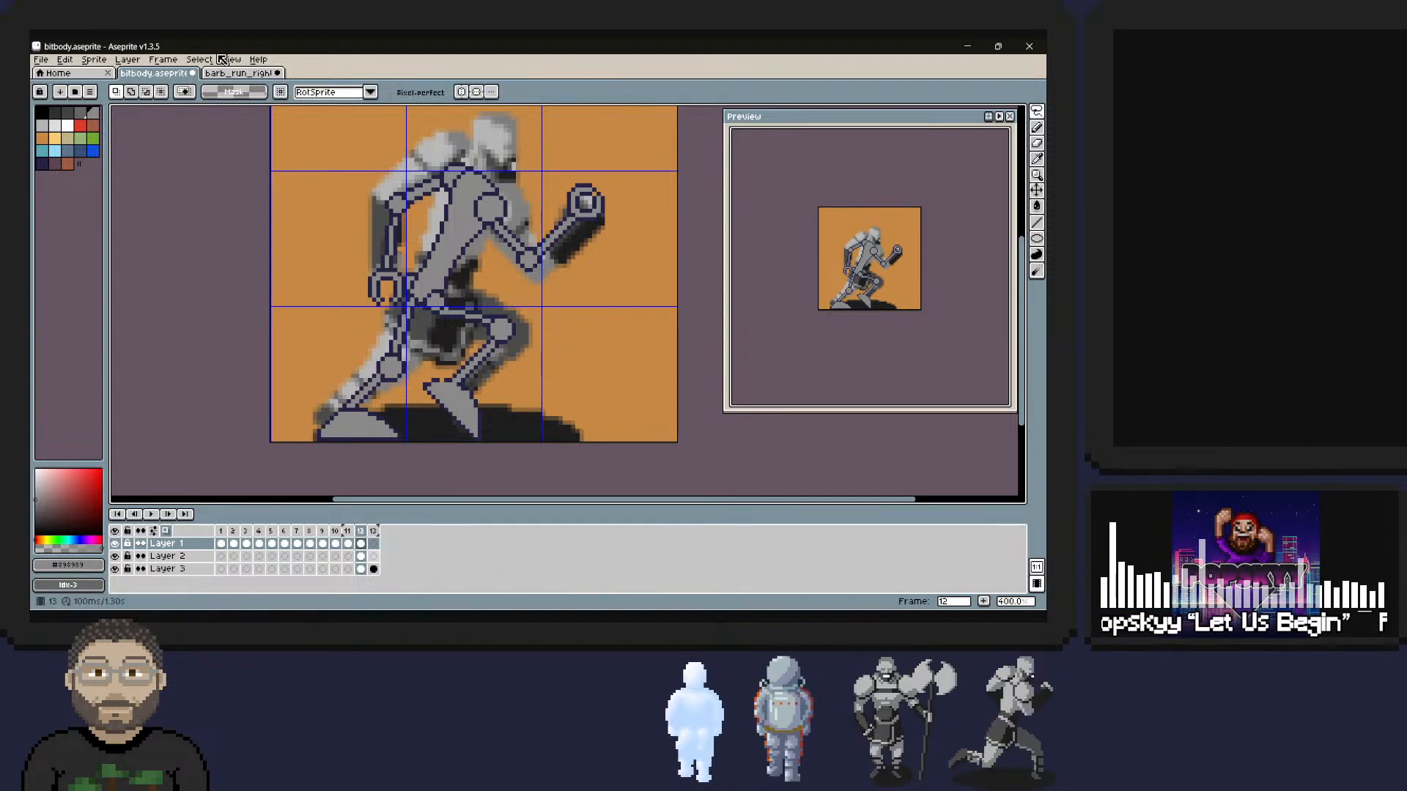
left_click(115, 556)
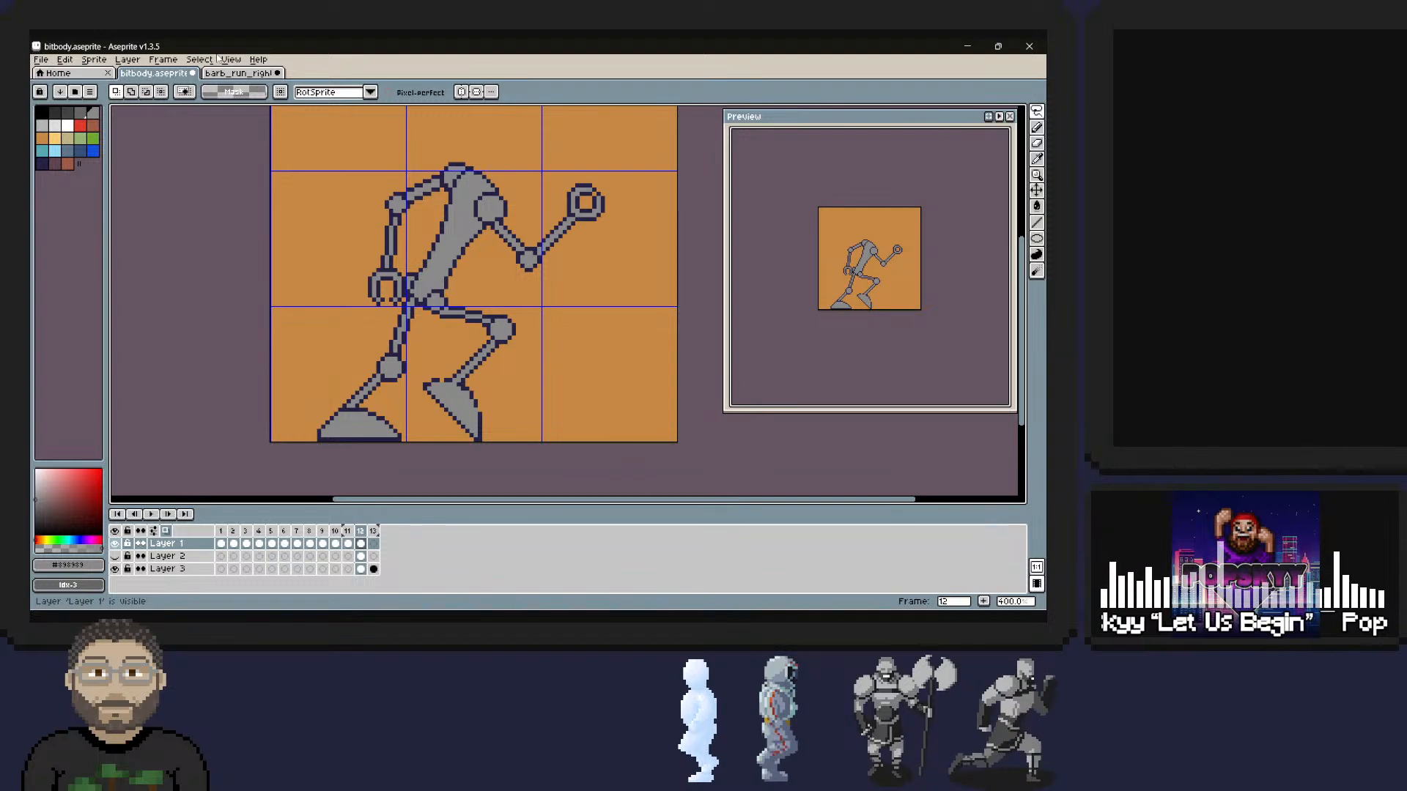
left_click(115, 556)
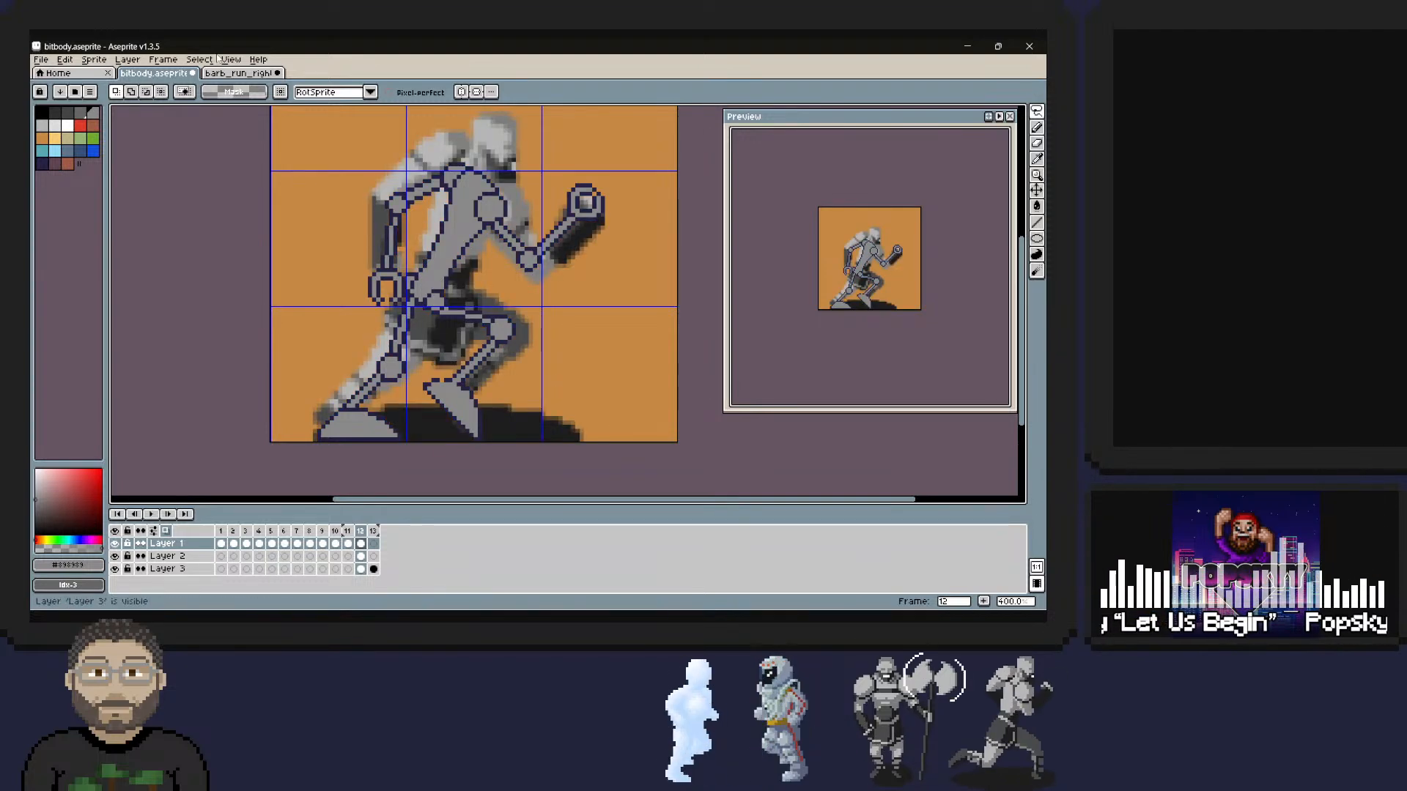
Move the barbarian reference in frame 13 from Layer 3 up to Layer 2.
key("Right")
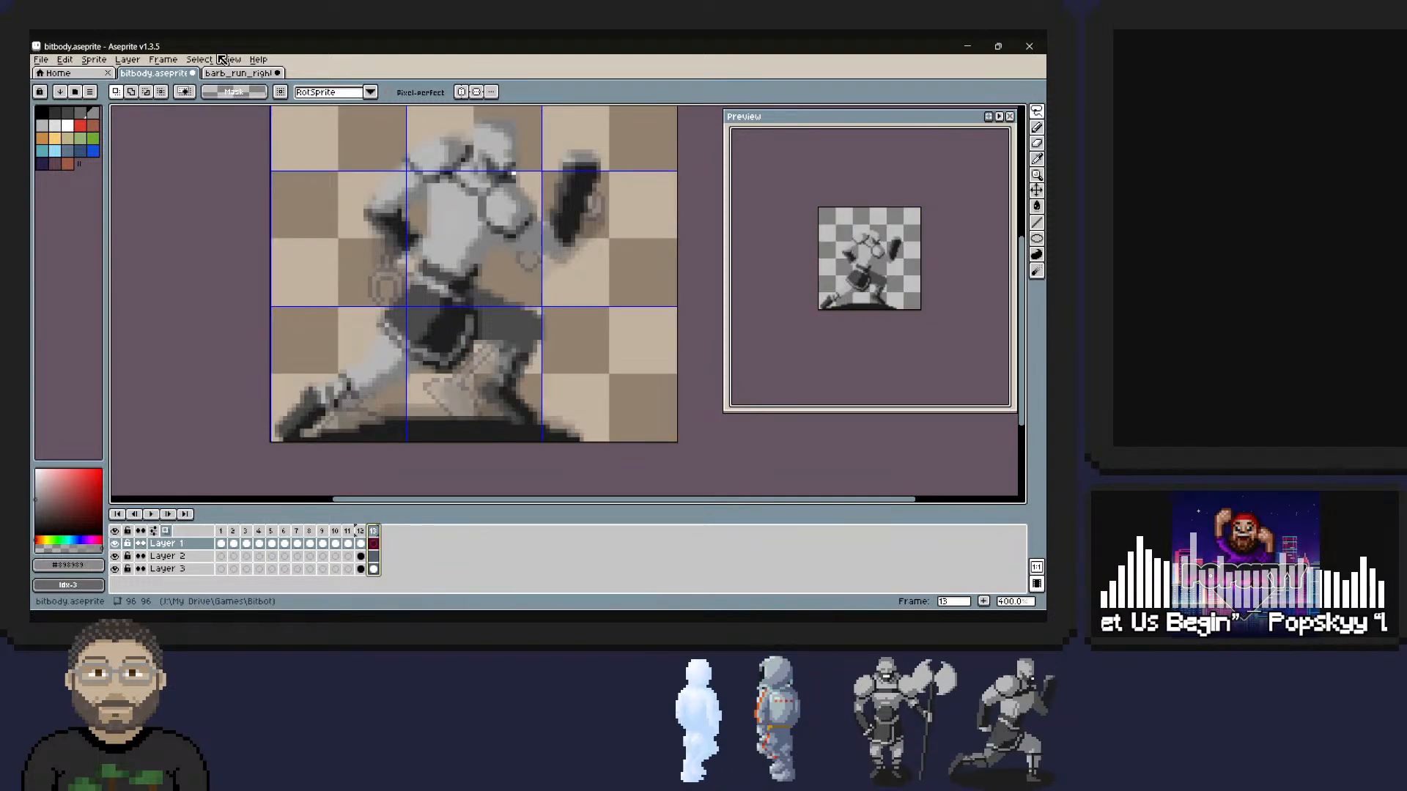
key("Down")
key("Down")
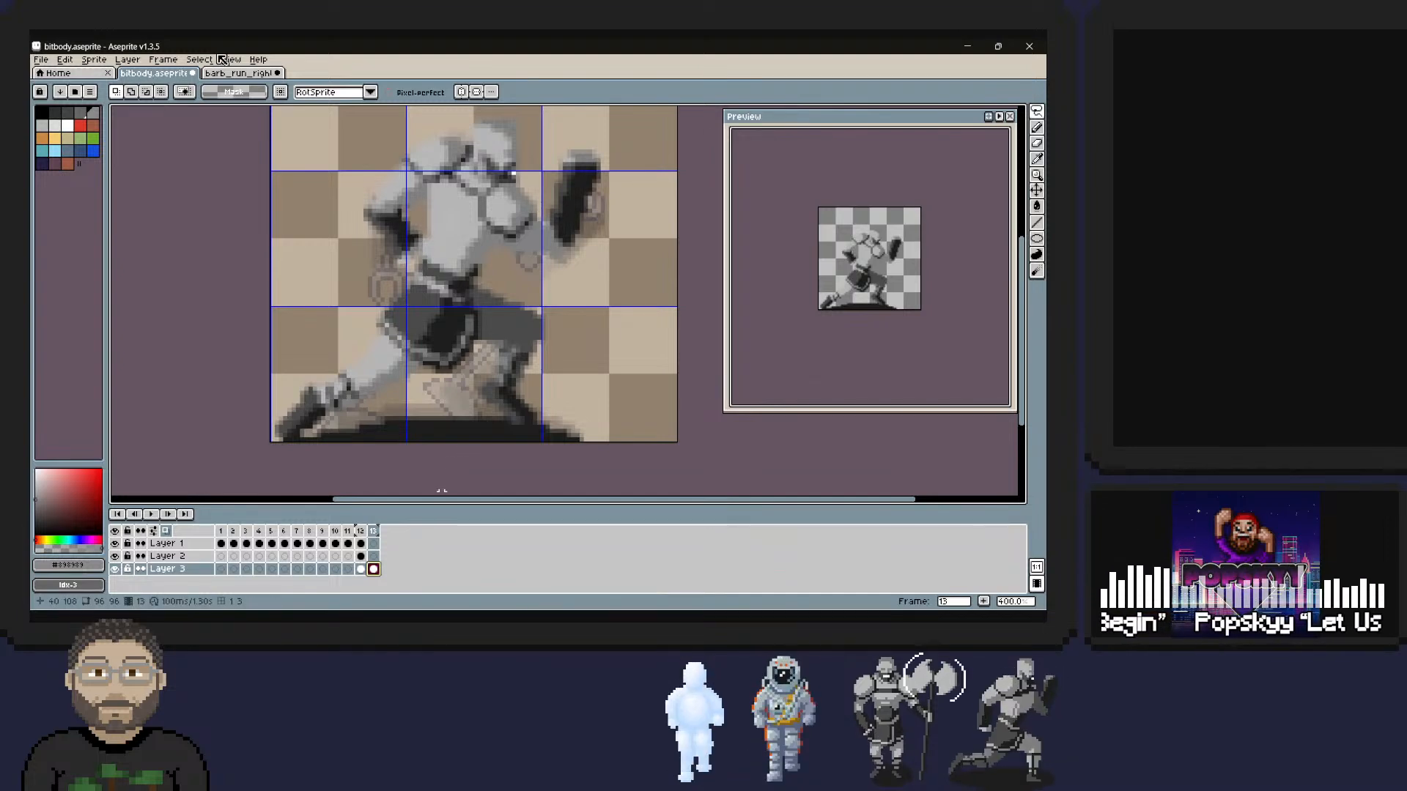
key("shift+Up")
key("Down")
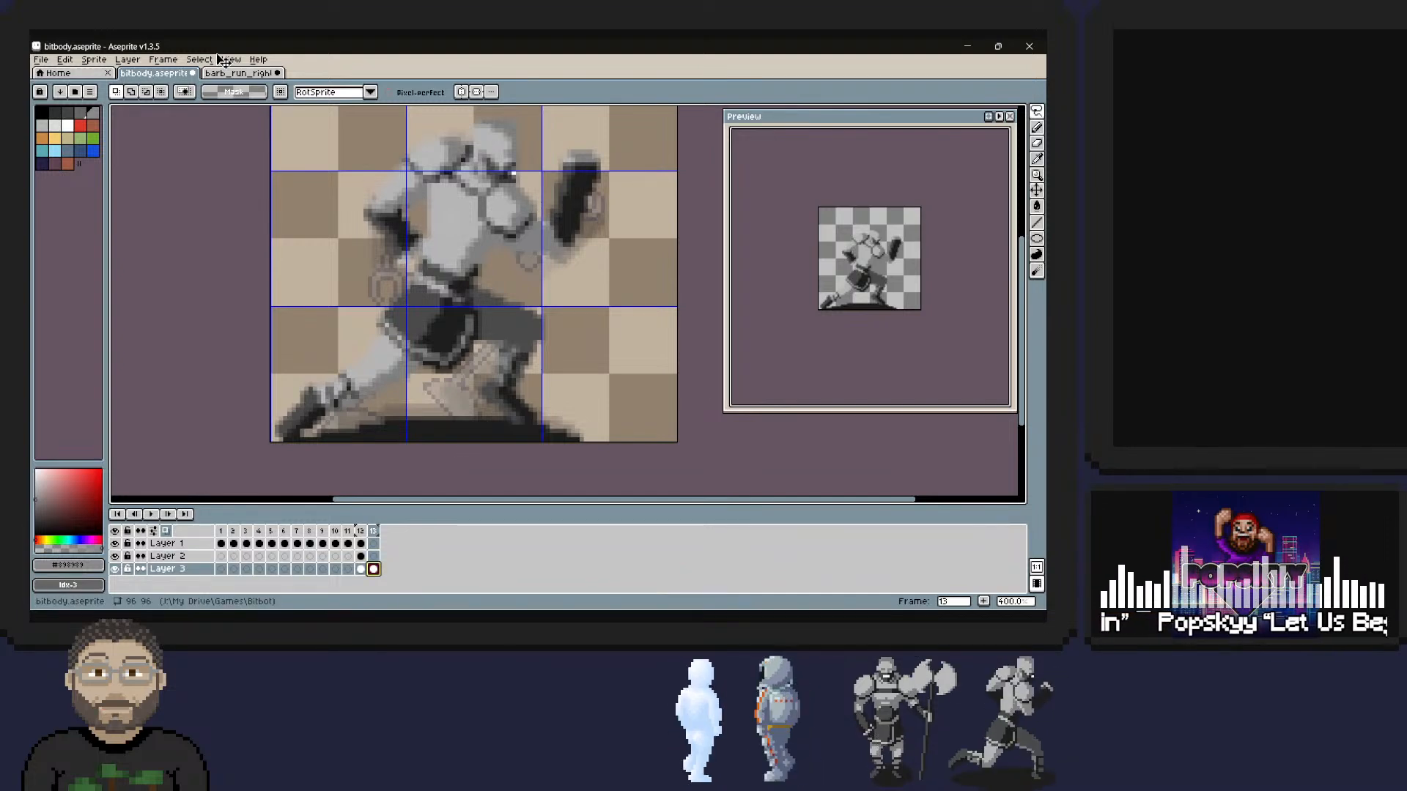
key("Up")
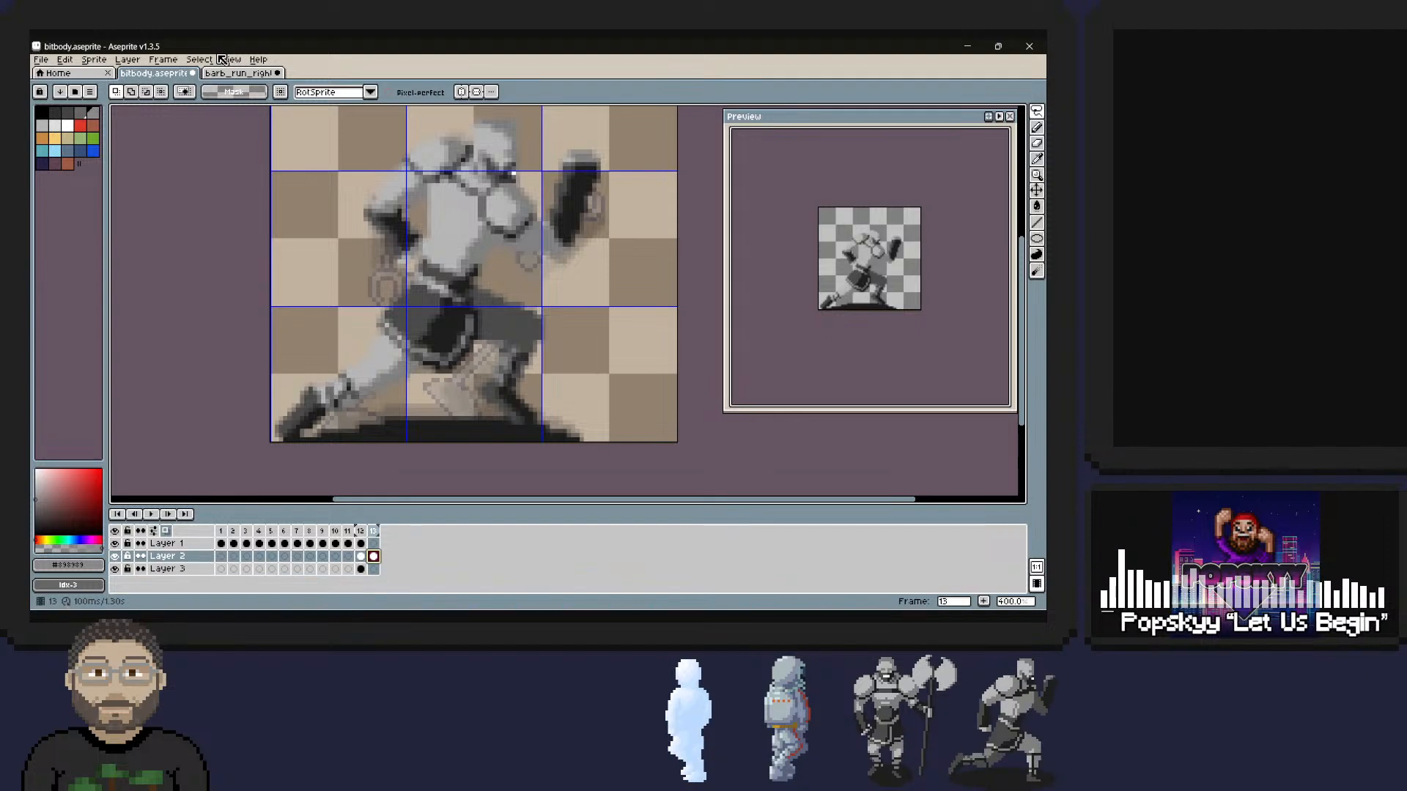
key("shift+x")
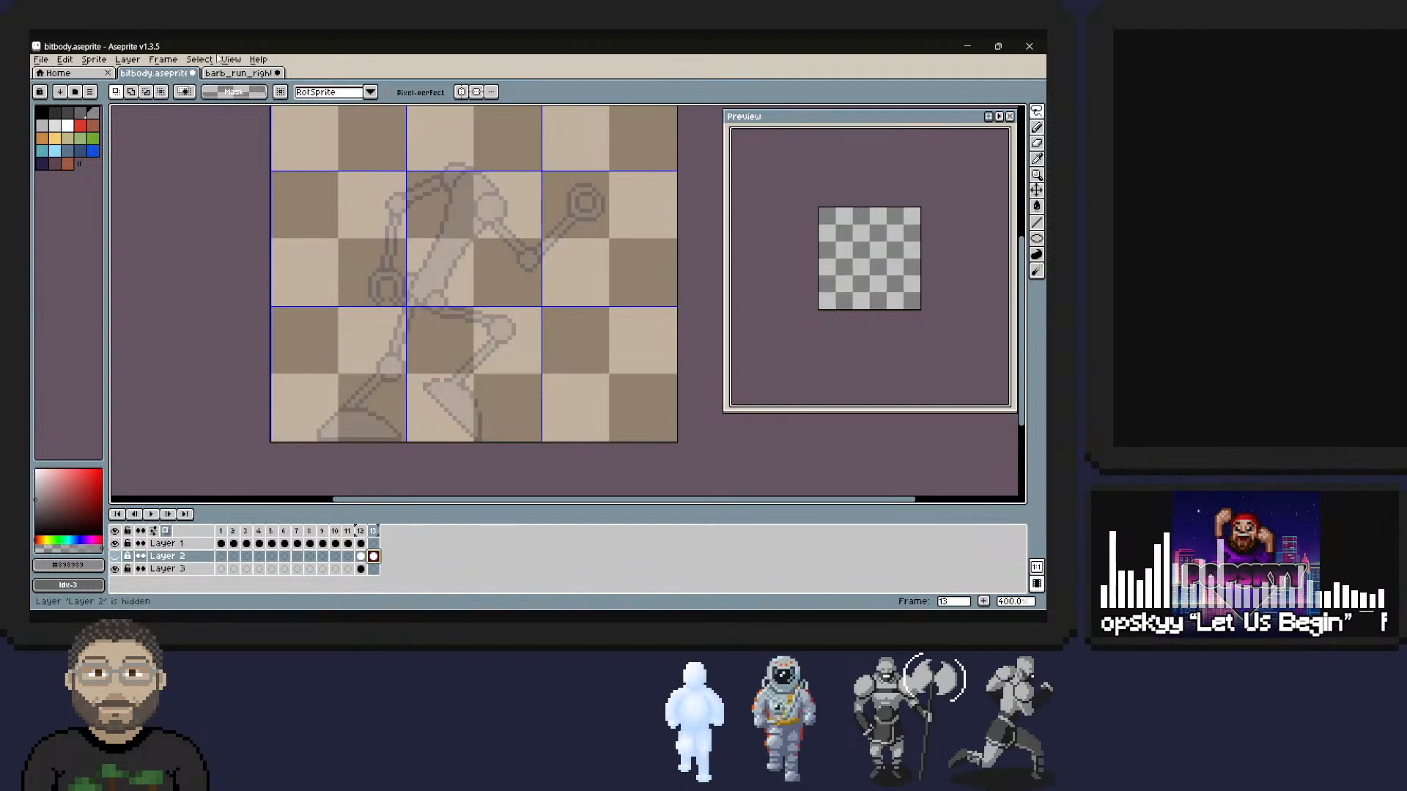
key("shift+x")
Fill the empty Layer 3 background in frame 13 with the palette orange #c58843 using the Paint Bucket.
left_click(361, 569)
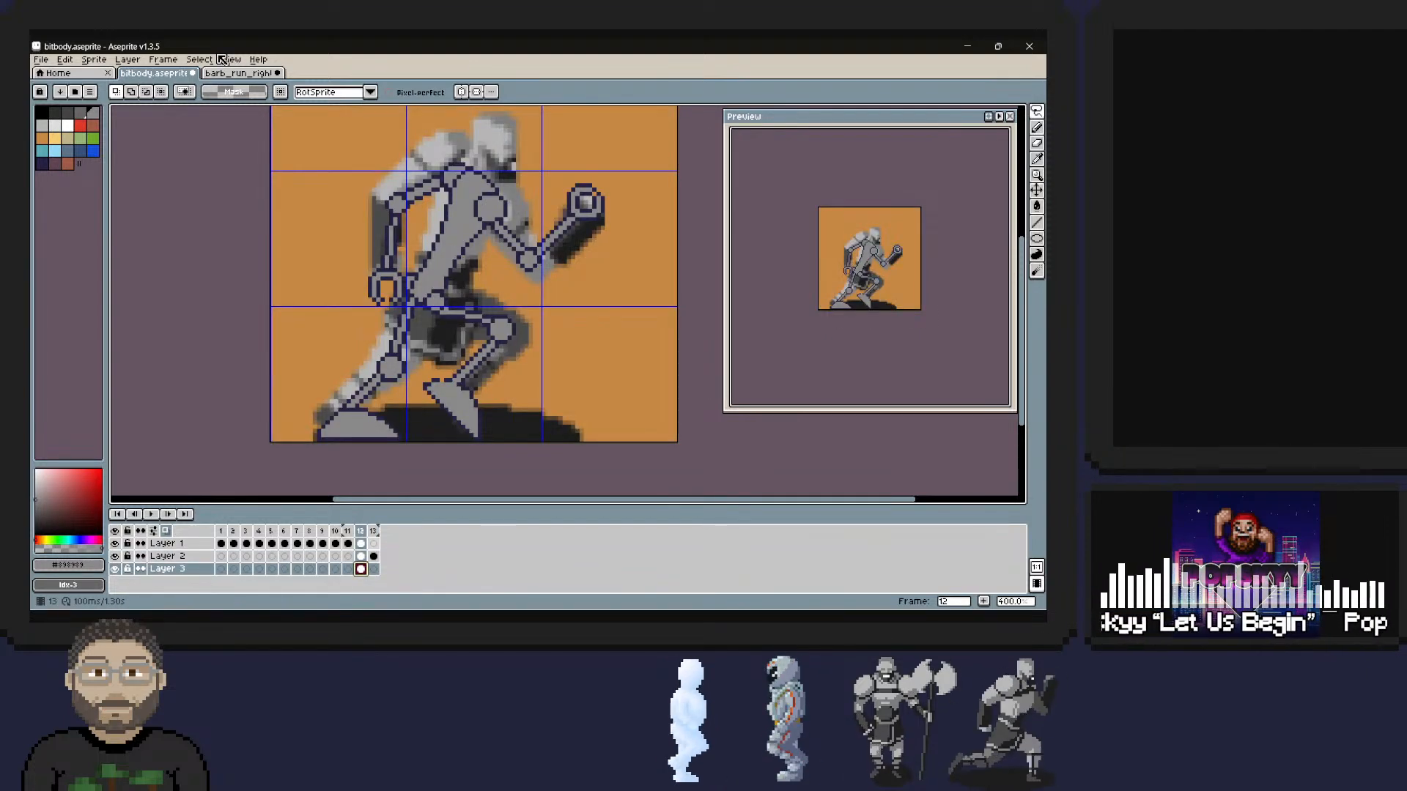
key("Right")
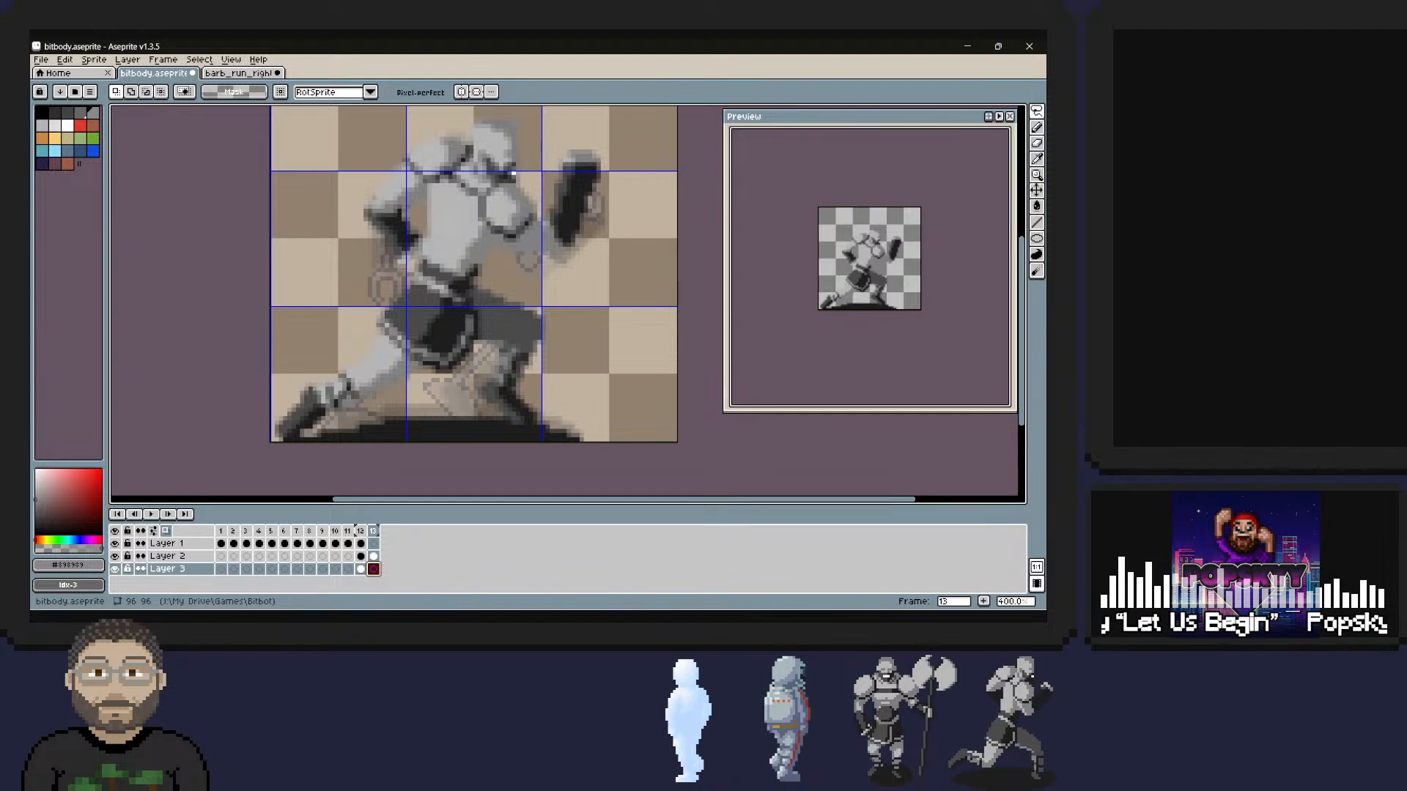
left_click(1036, 206)
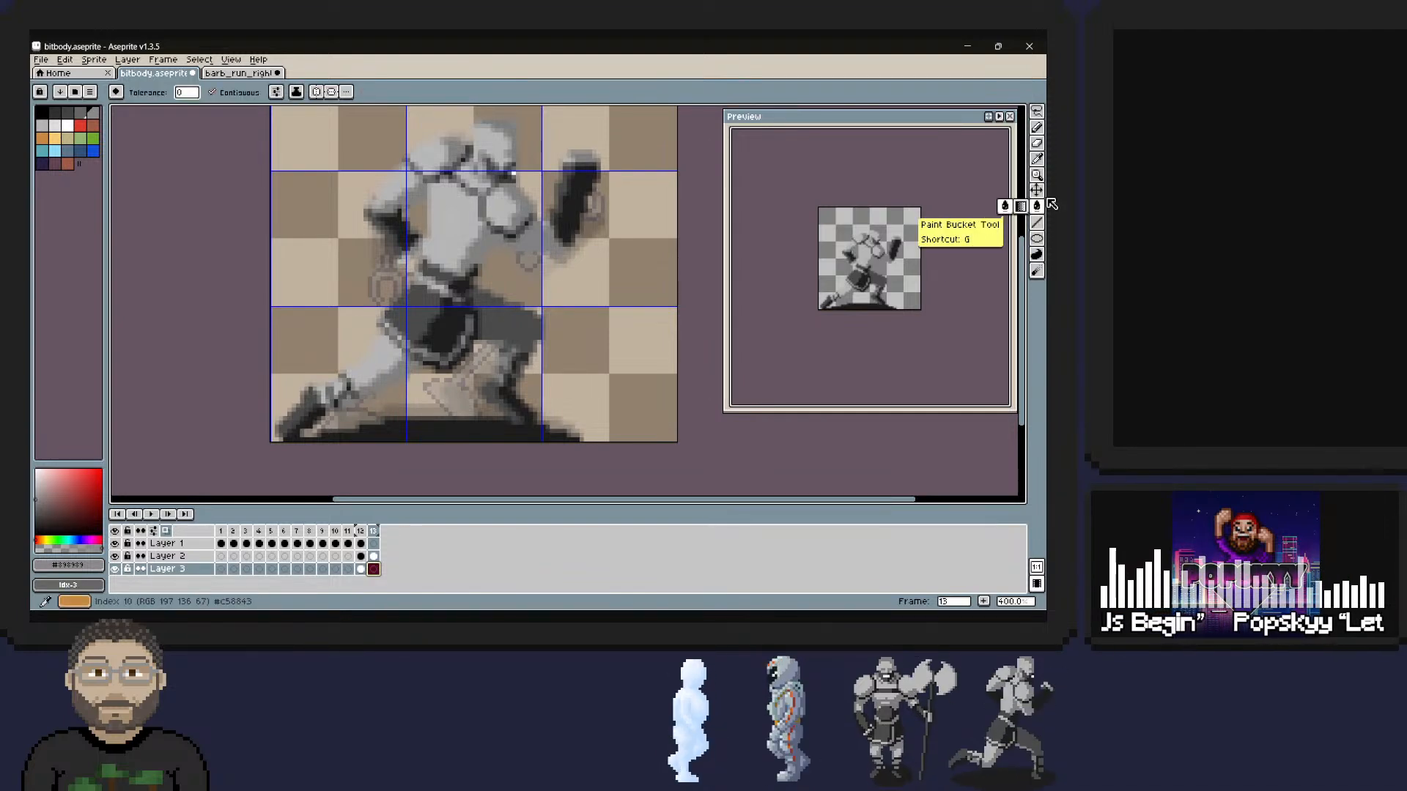
left_click(42, 137)
left_click(337, 220)
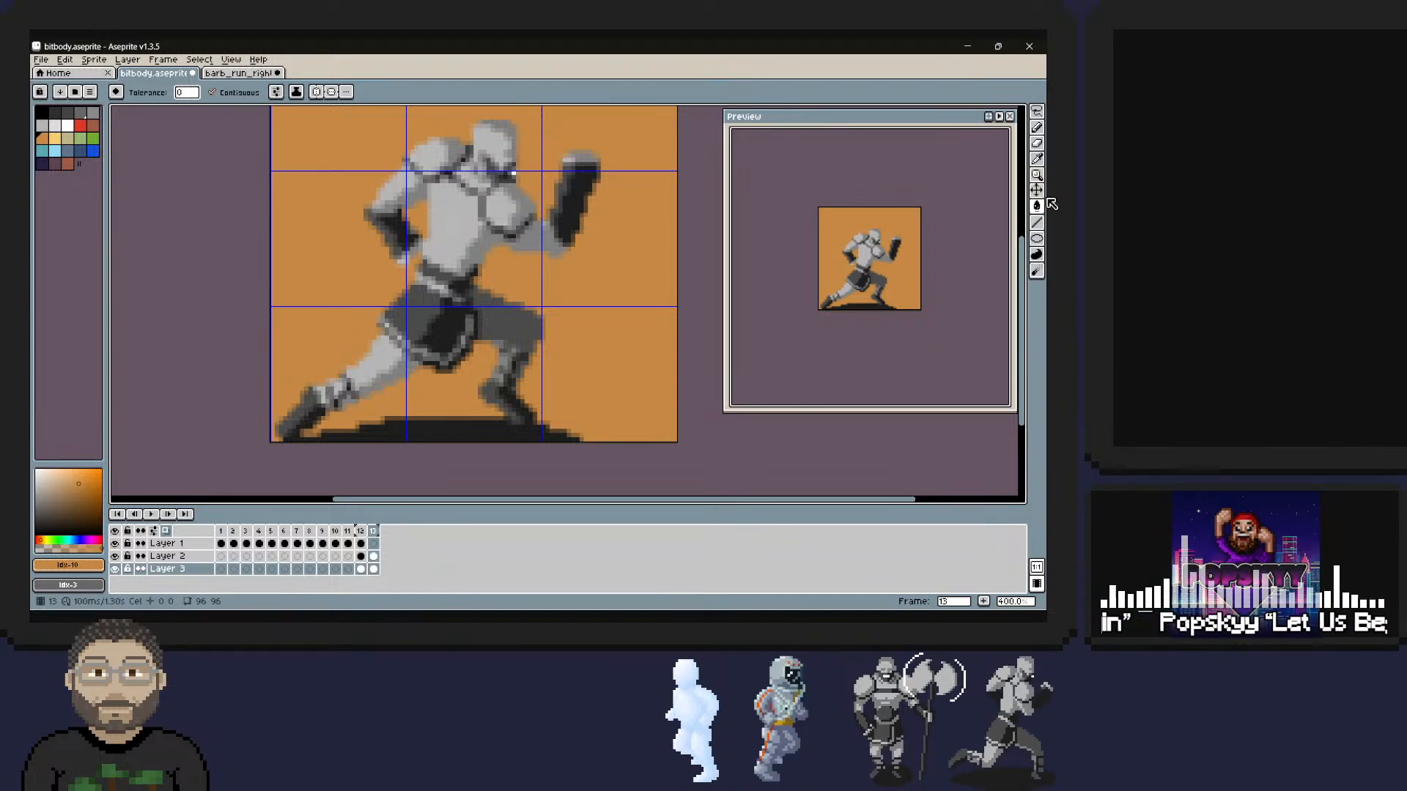
Flip between frames 12 and 13 to compare the robot's pose with the barbarian reference.
key("Up")
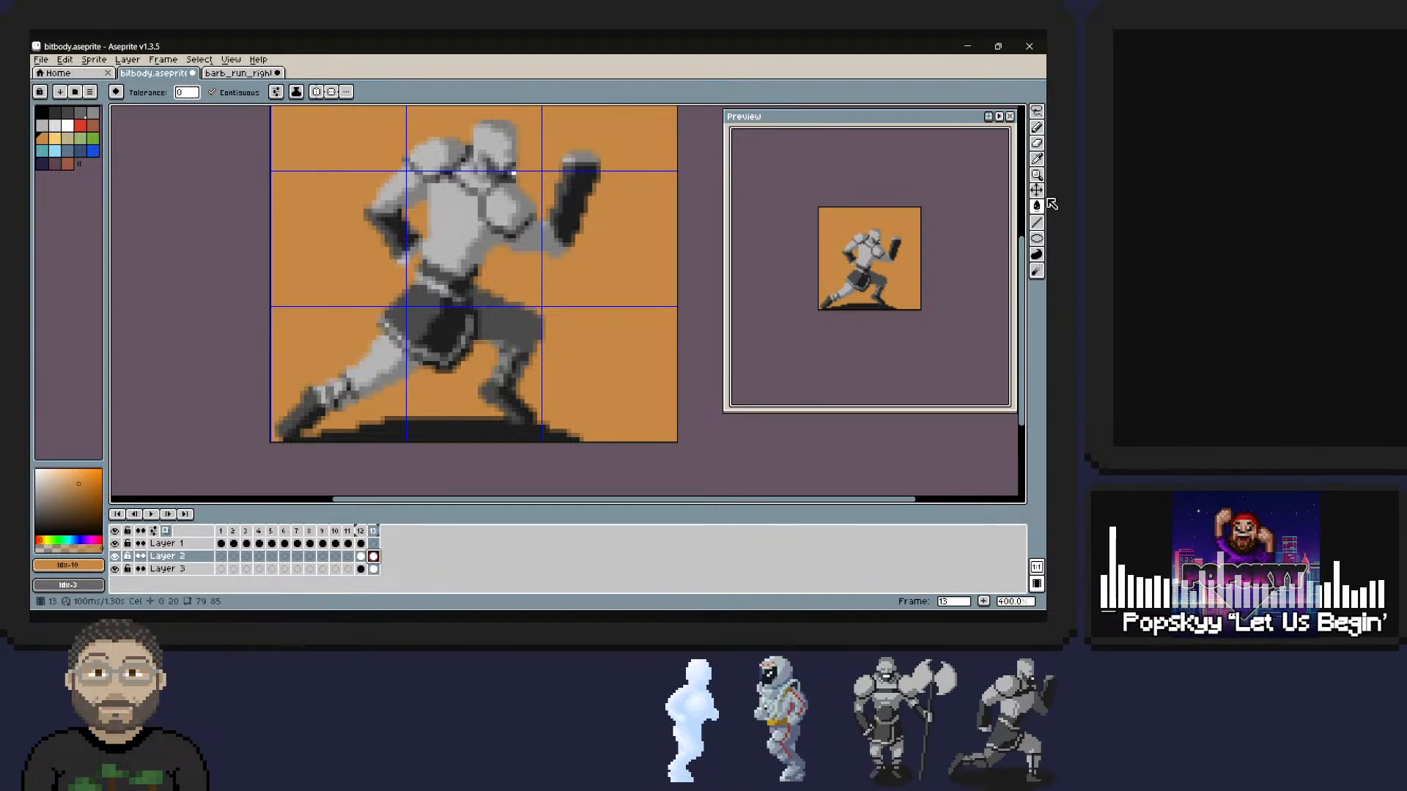
key("Down")
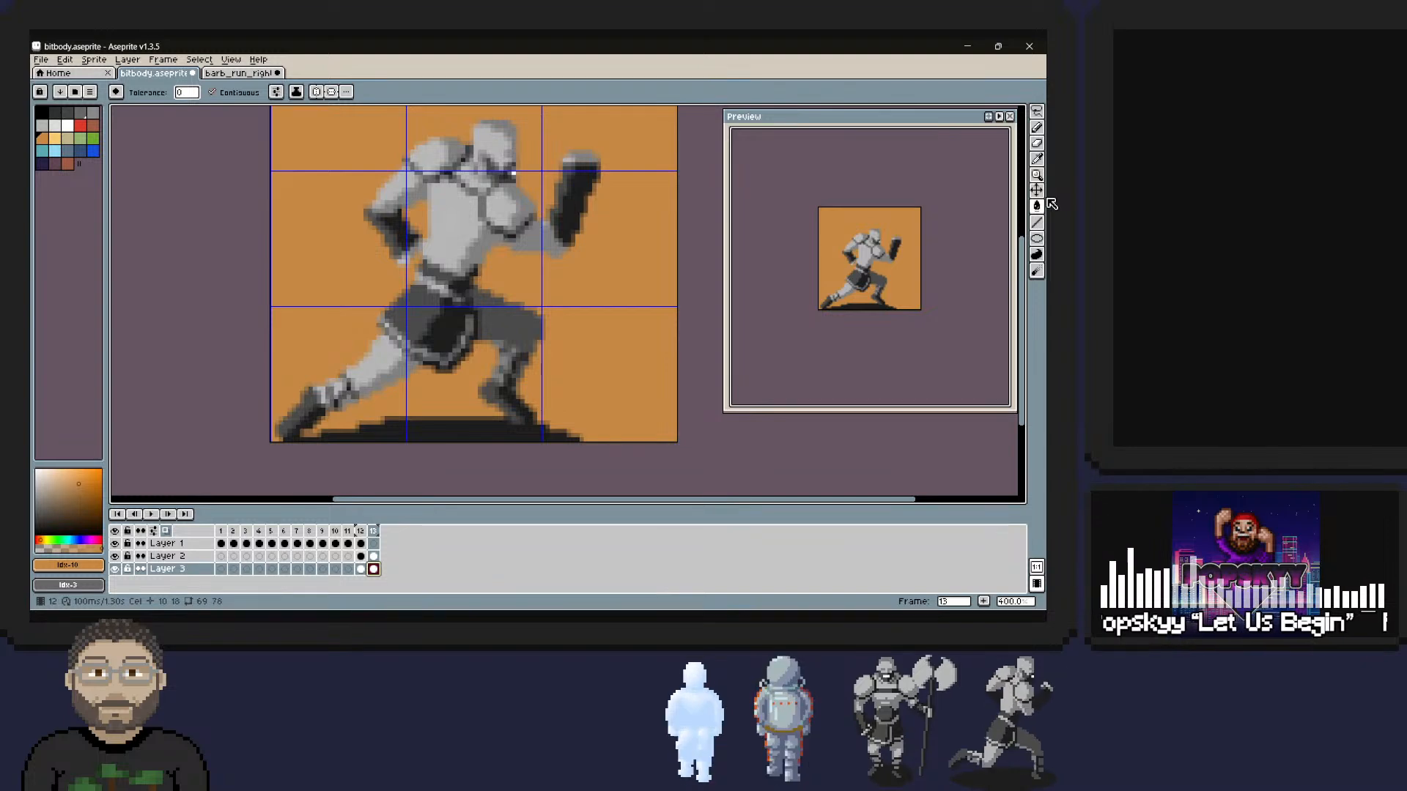
key("Up")
key("Left")
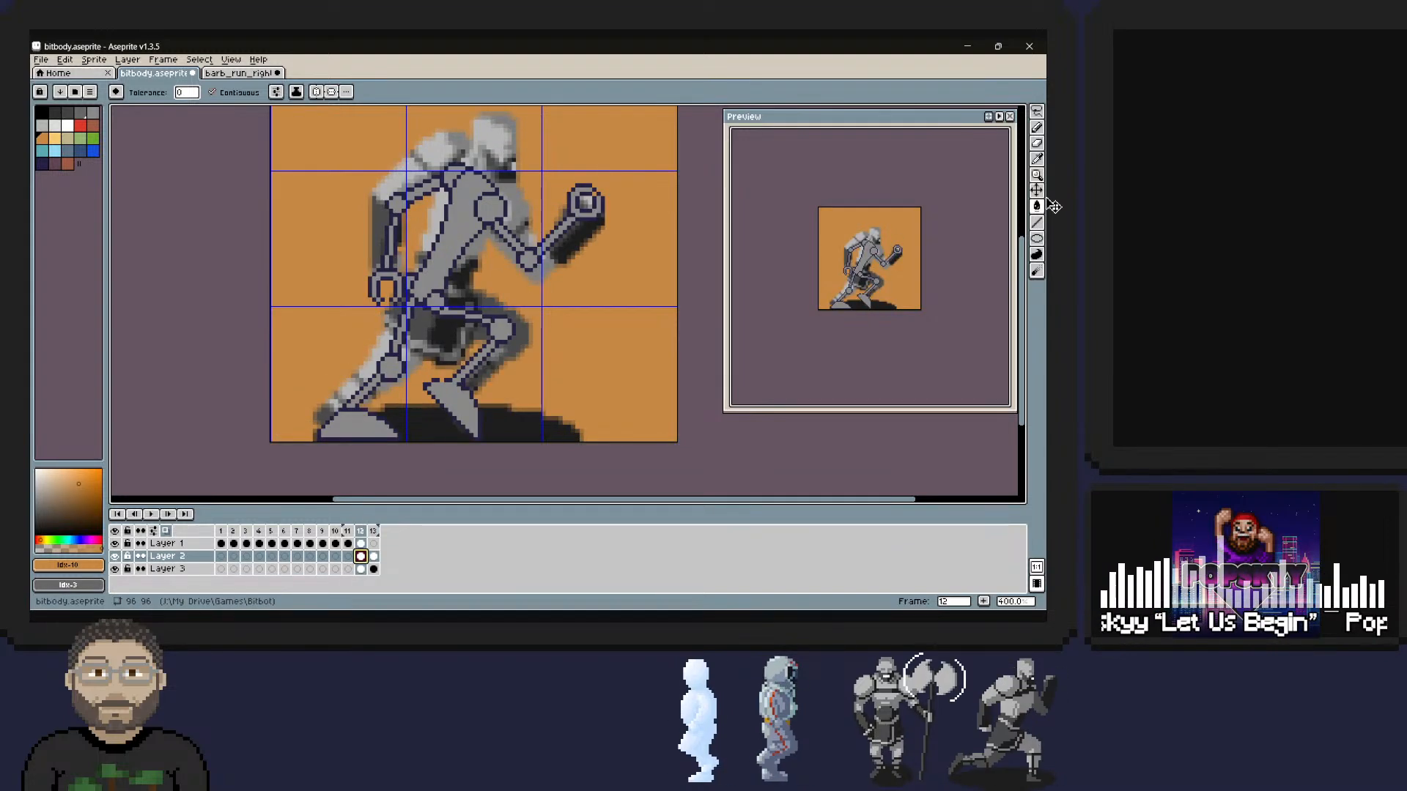
key("Right")
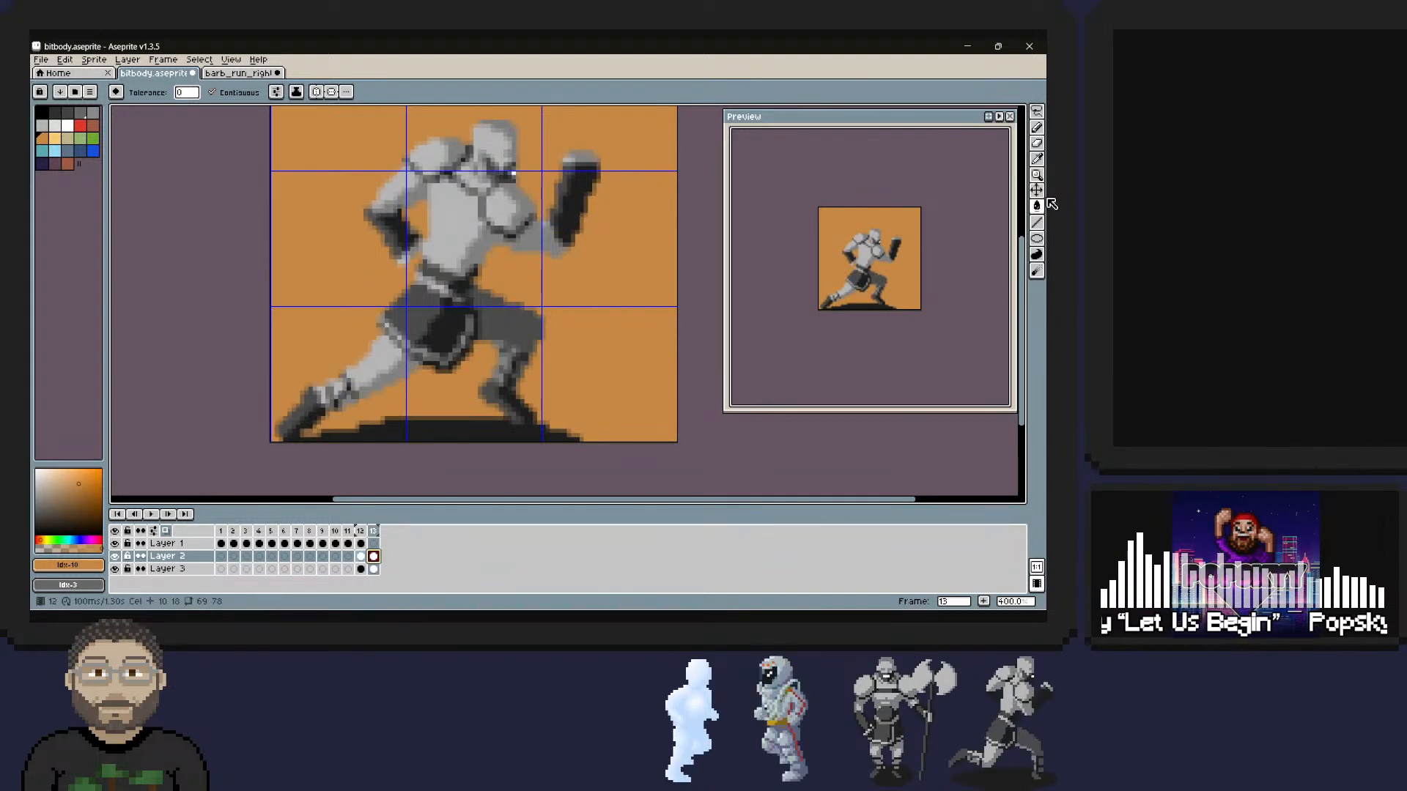
key("Left")
key("Right")
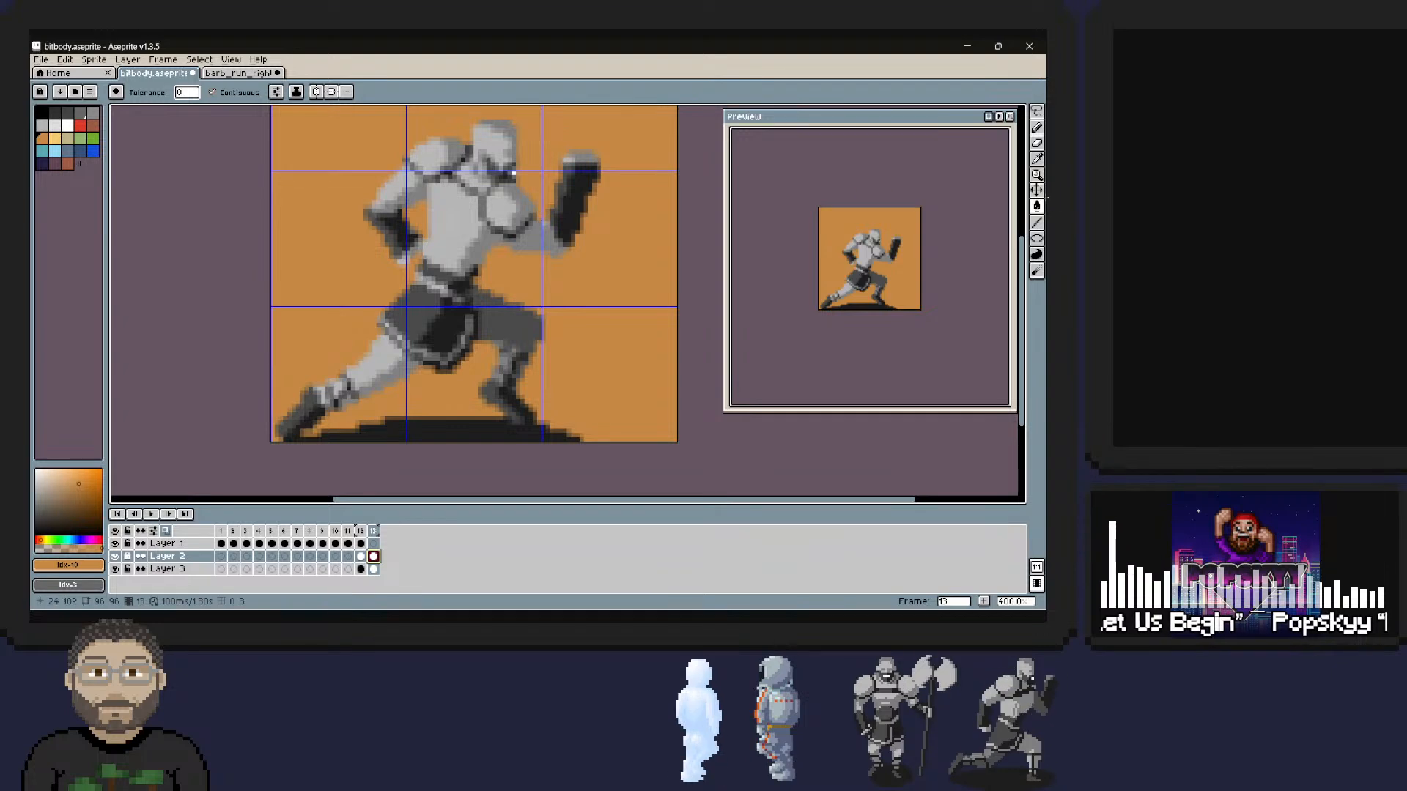
Hide the orange background on Layer 3 to reveal the onion-skinned robot pose in frame 13.
left_click(231, 59)
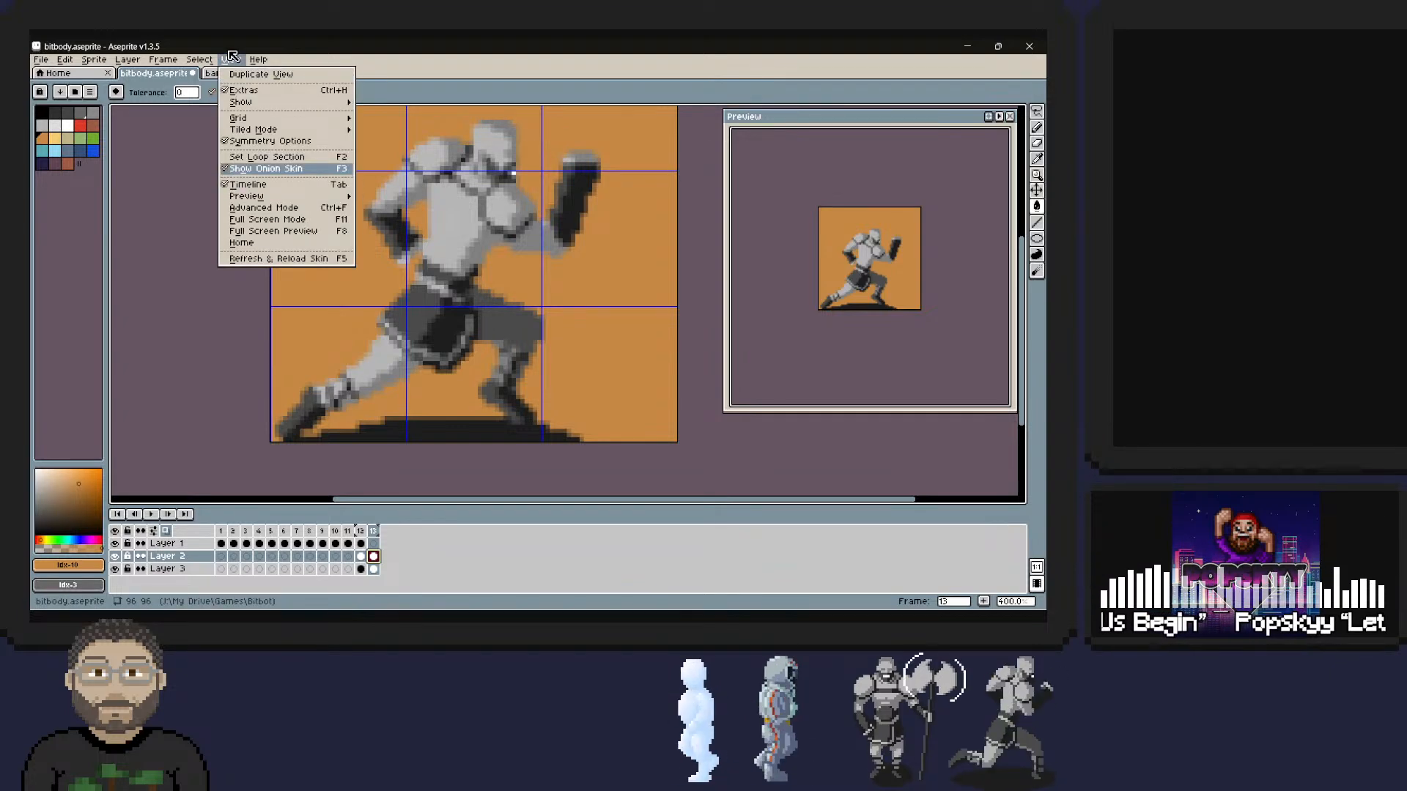
left_click(230, 57)
left_click(115, 569)
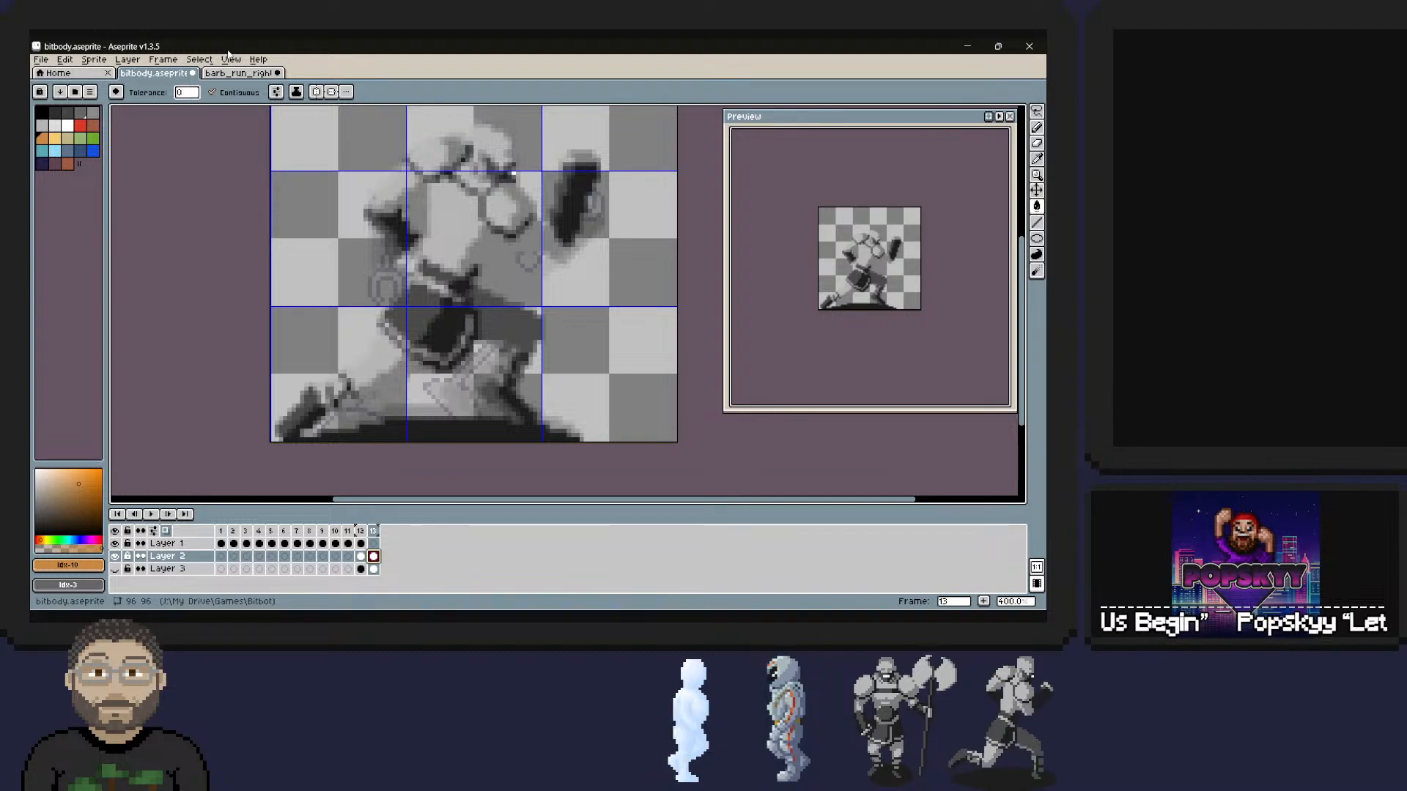
Try switching Layer 2 and Layer 1 between continuous and discontinuous cels.
left_click(141, 556)
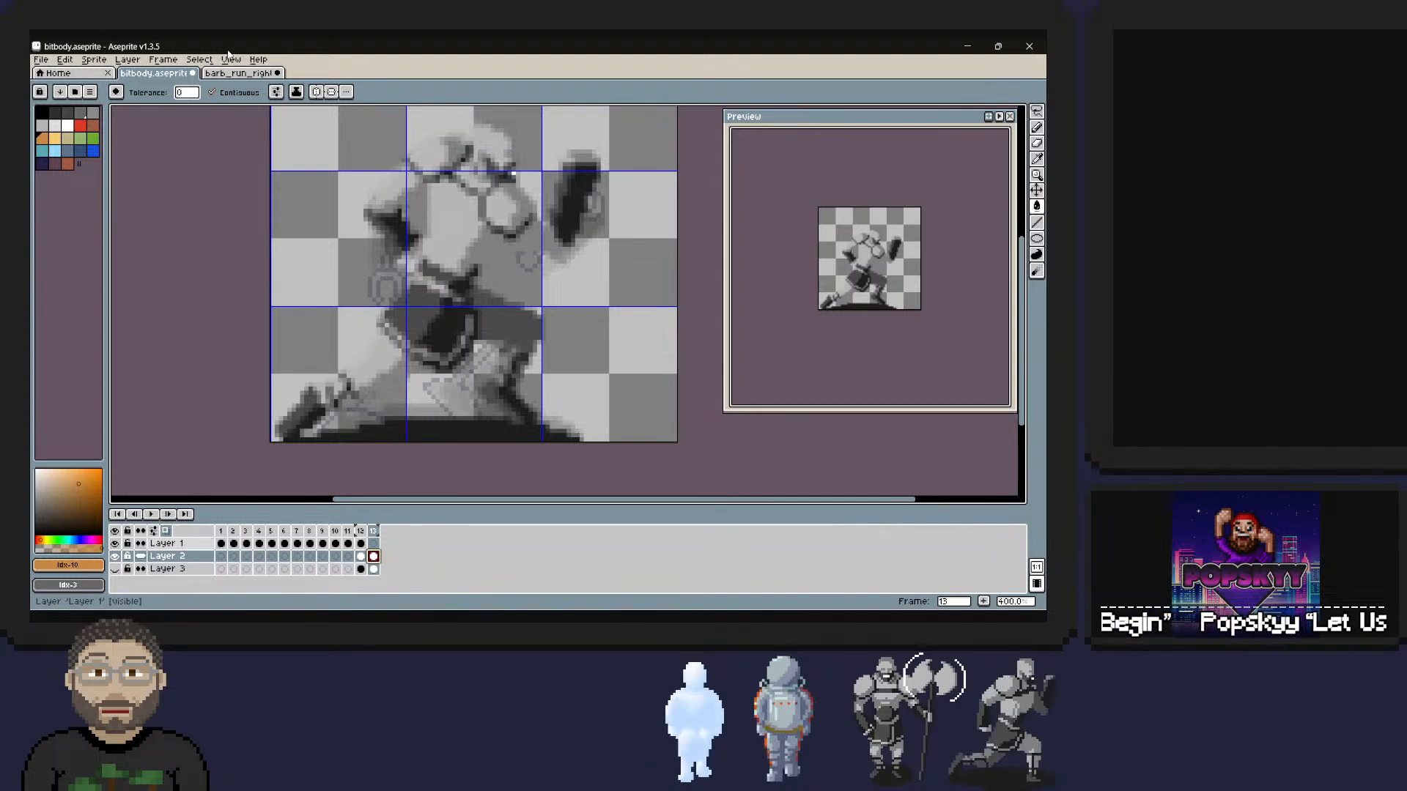
left_click(140, 543)
left_click(140, 544)
left_click(141, 556)
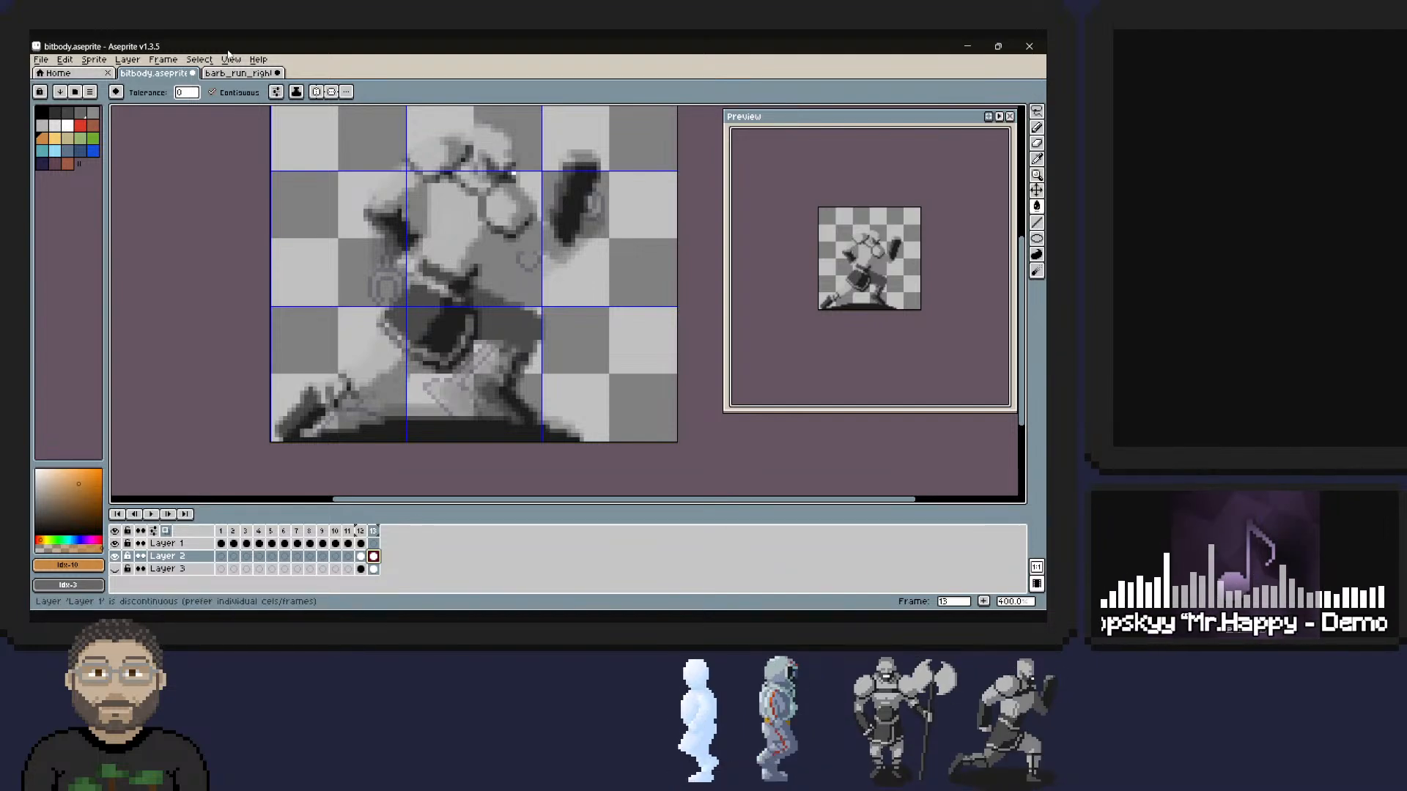
Try switching Layer 2 to prefer linked cels and back to individual cels.
left_click(140, 556)
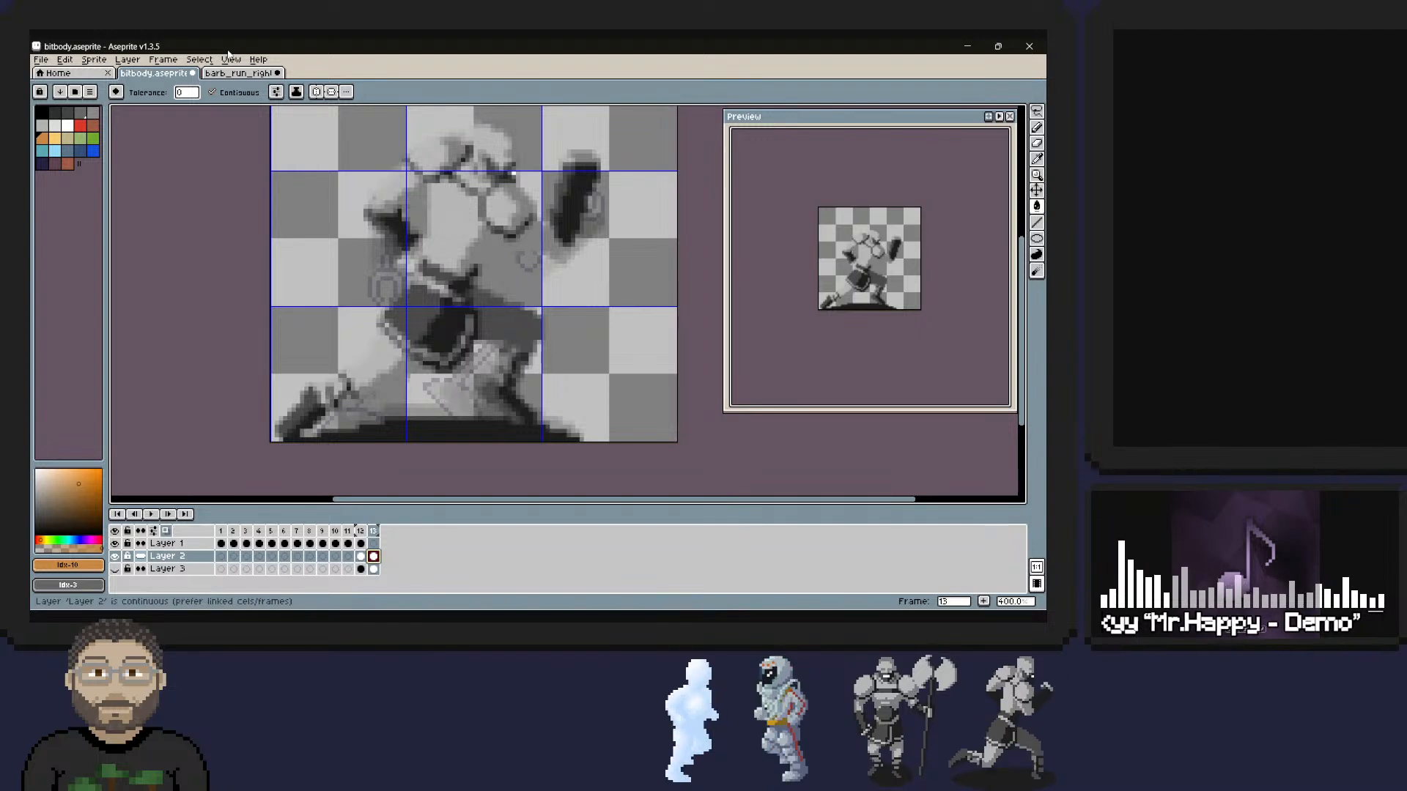
left_click(141, 556)
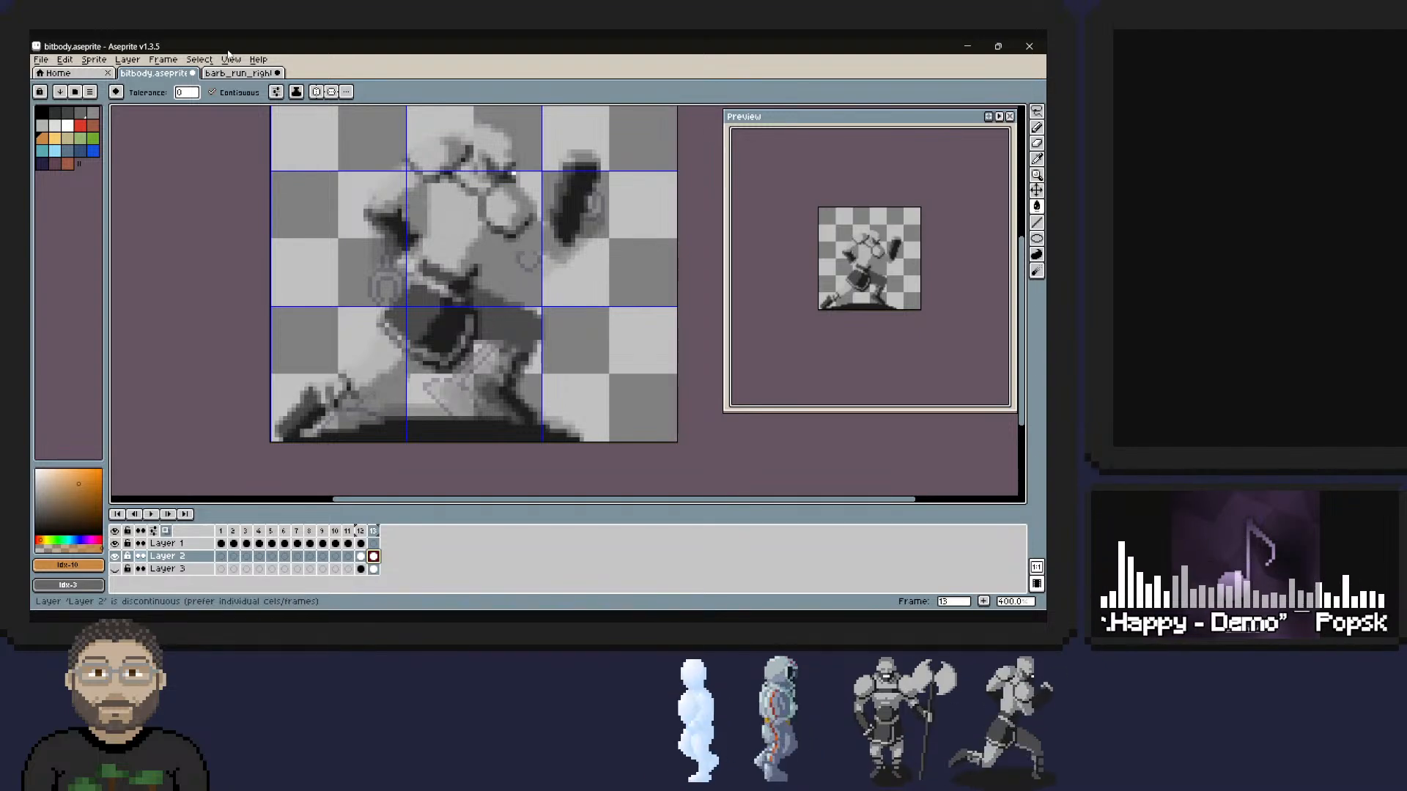
Compare the Merge Frames and Red/Blue Tint onion skin modes on frame 13 and choose Red/Blue Tint.
left_click(153, 530)
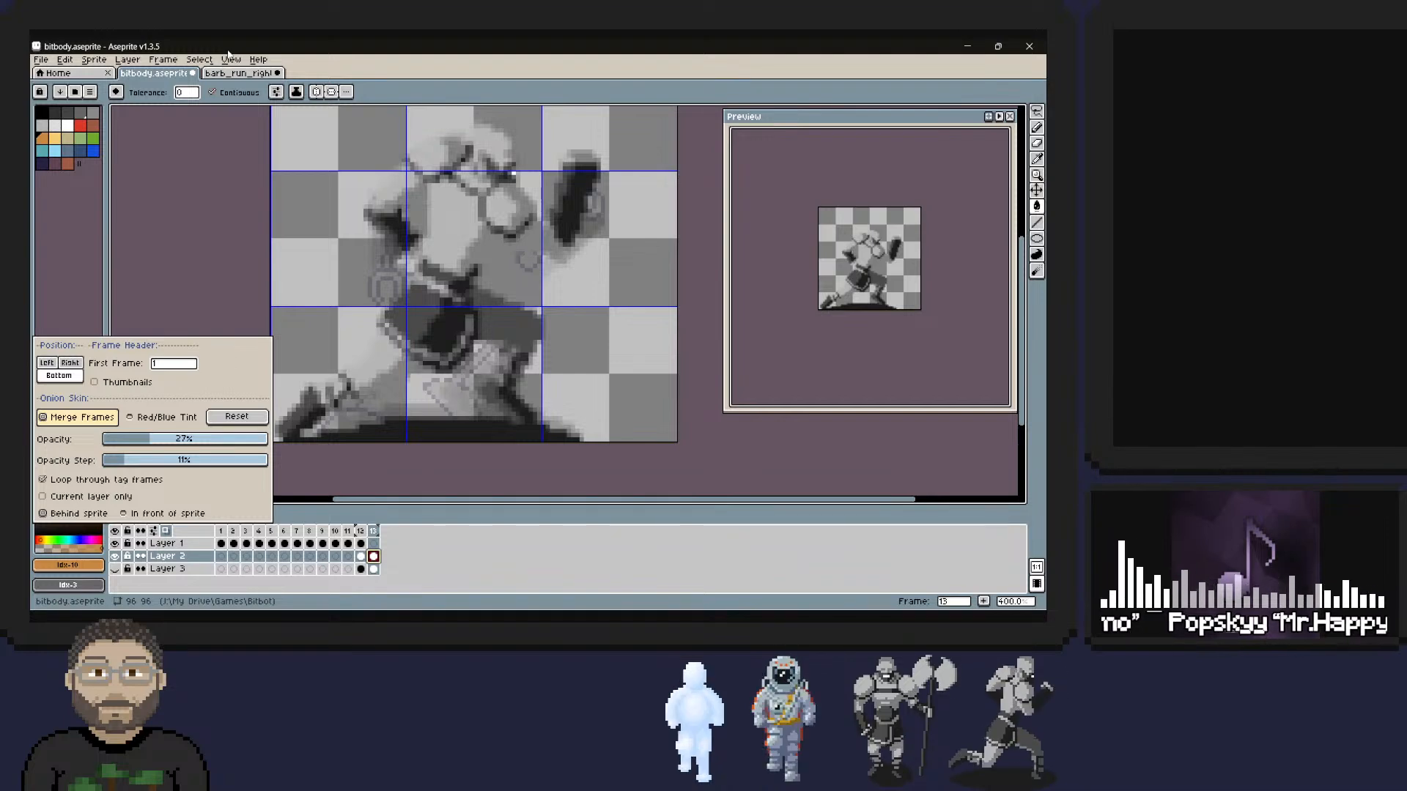
left_click(162, 416)
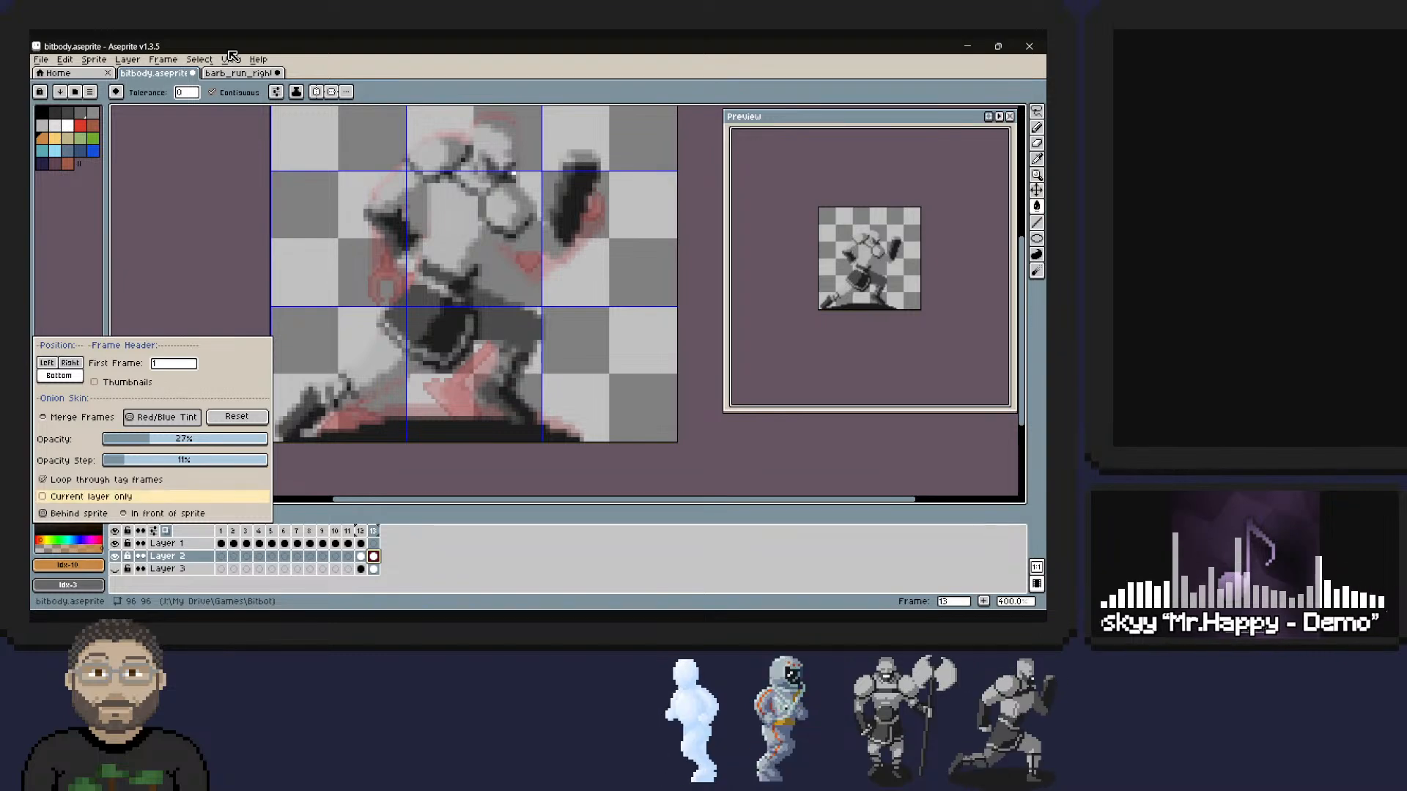
left_click(77, 417)
left_click(162, 416)
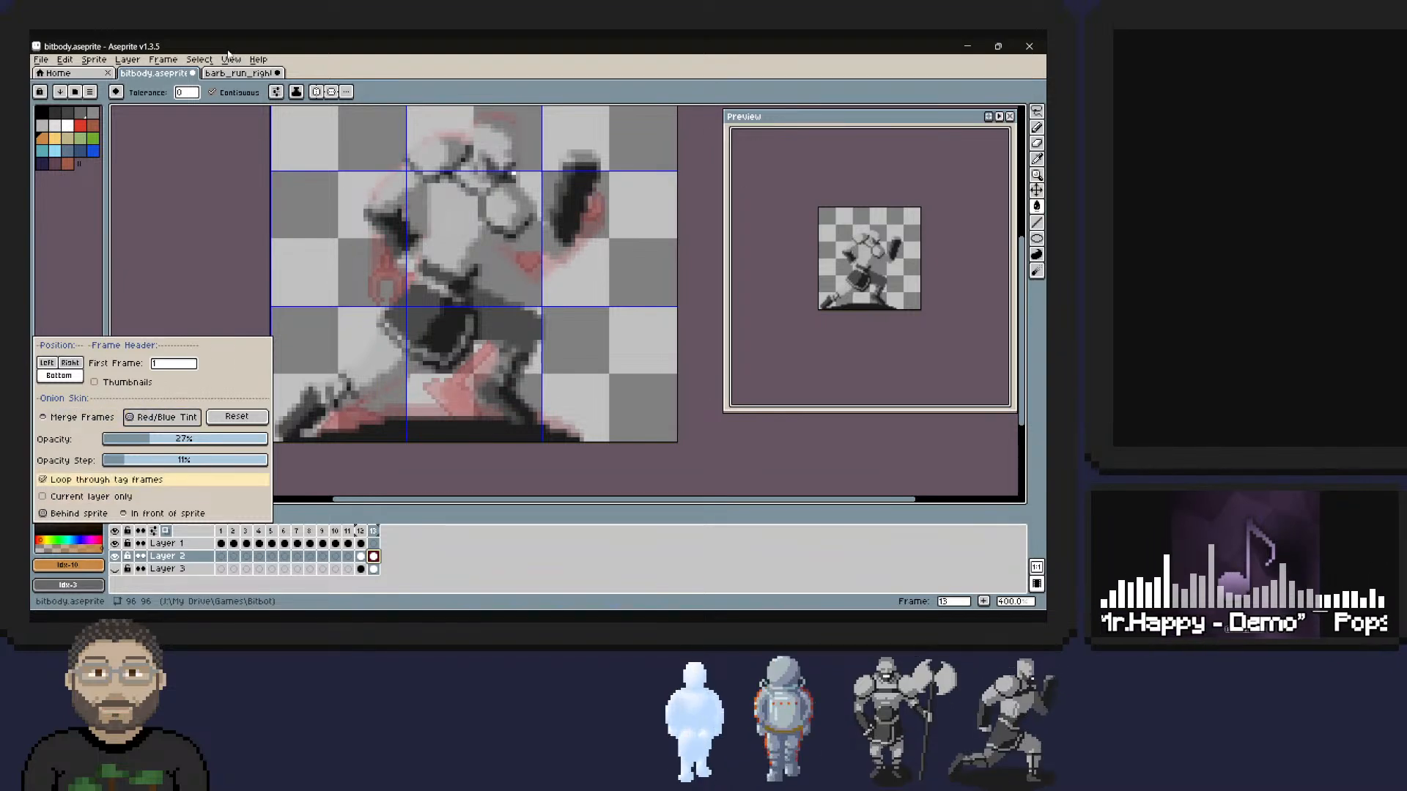
left_click(77, 417)
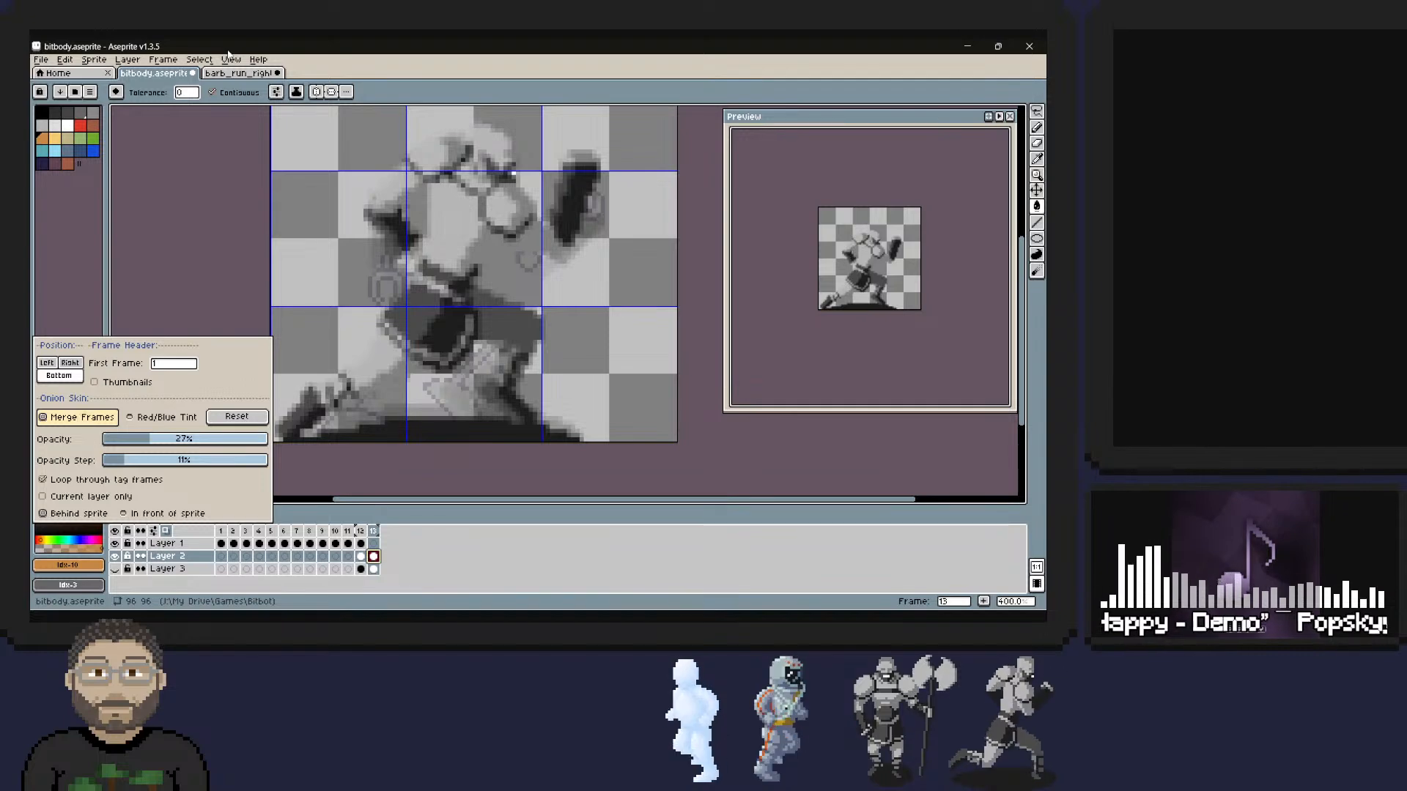
left_click(162, 417)
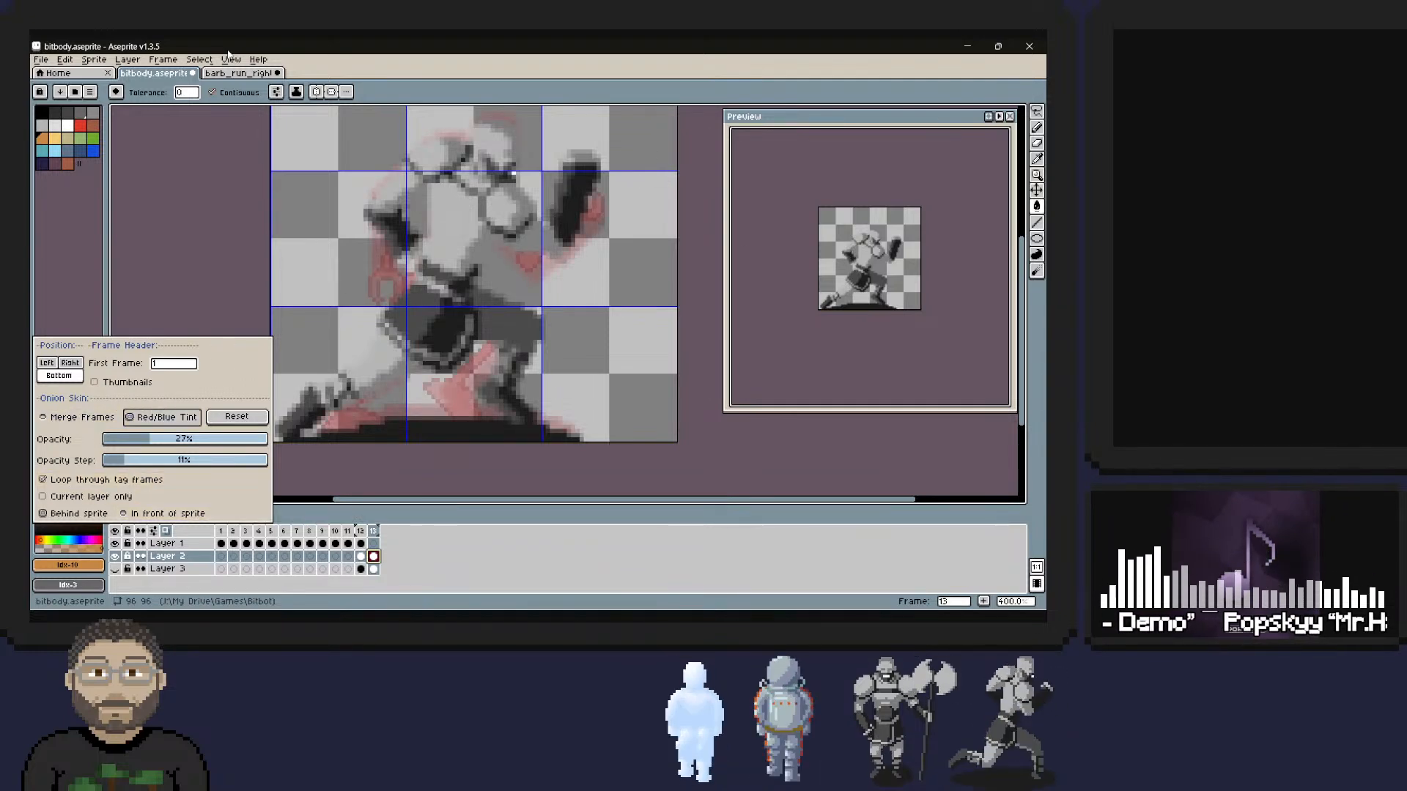
Set the onion skin opacity step to 9%, keep it behind the sprite, and limit it to the current layer only.
mouse_move(122, 460)
left_mouse_down()
mouse_move(236, 460)
mouse_move(123, 460)
left_mouse_up()
left_click(91, 496)
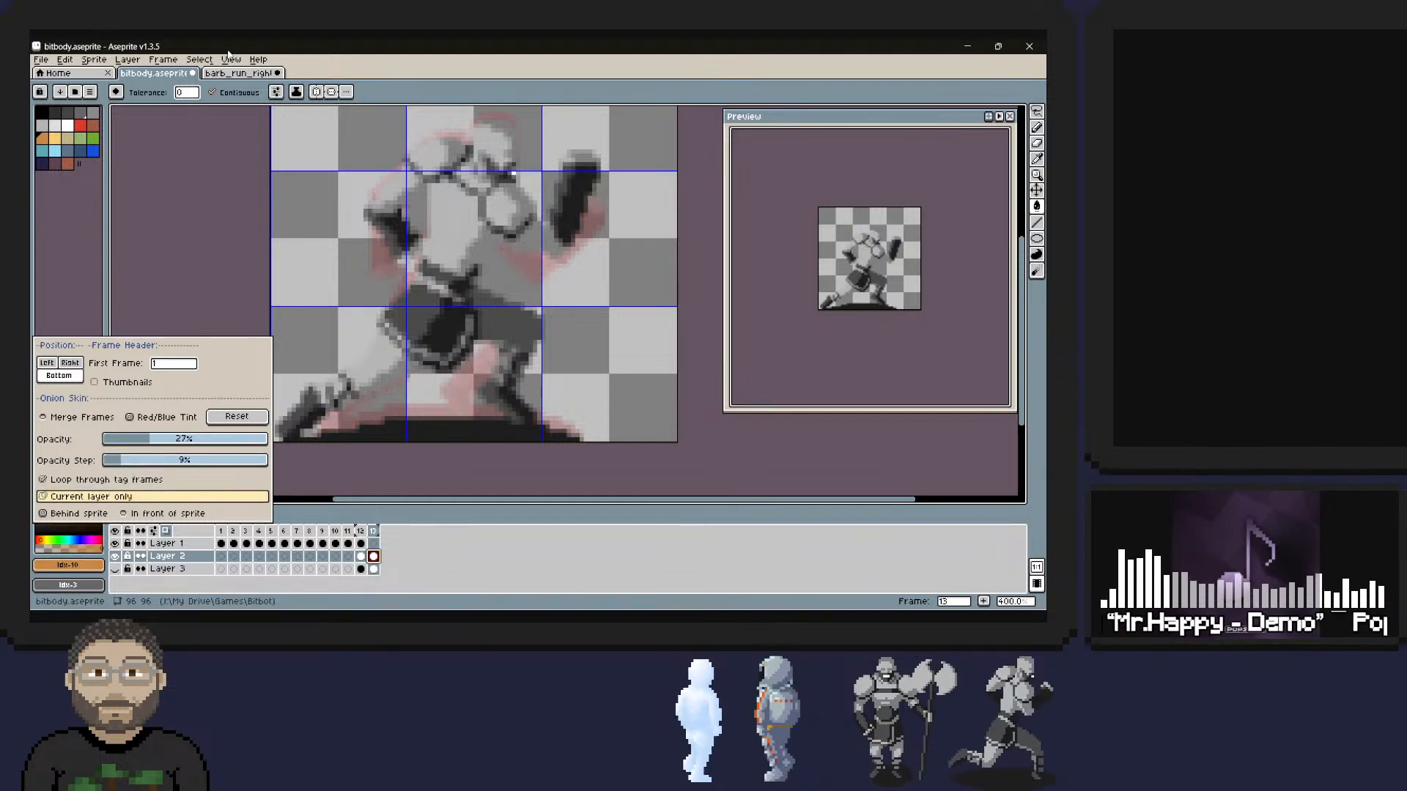
left_click(91, 497)
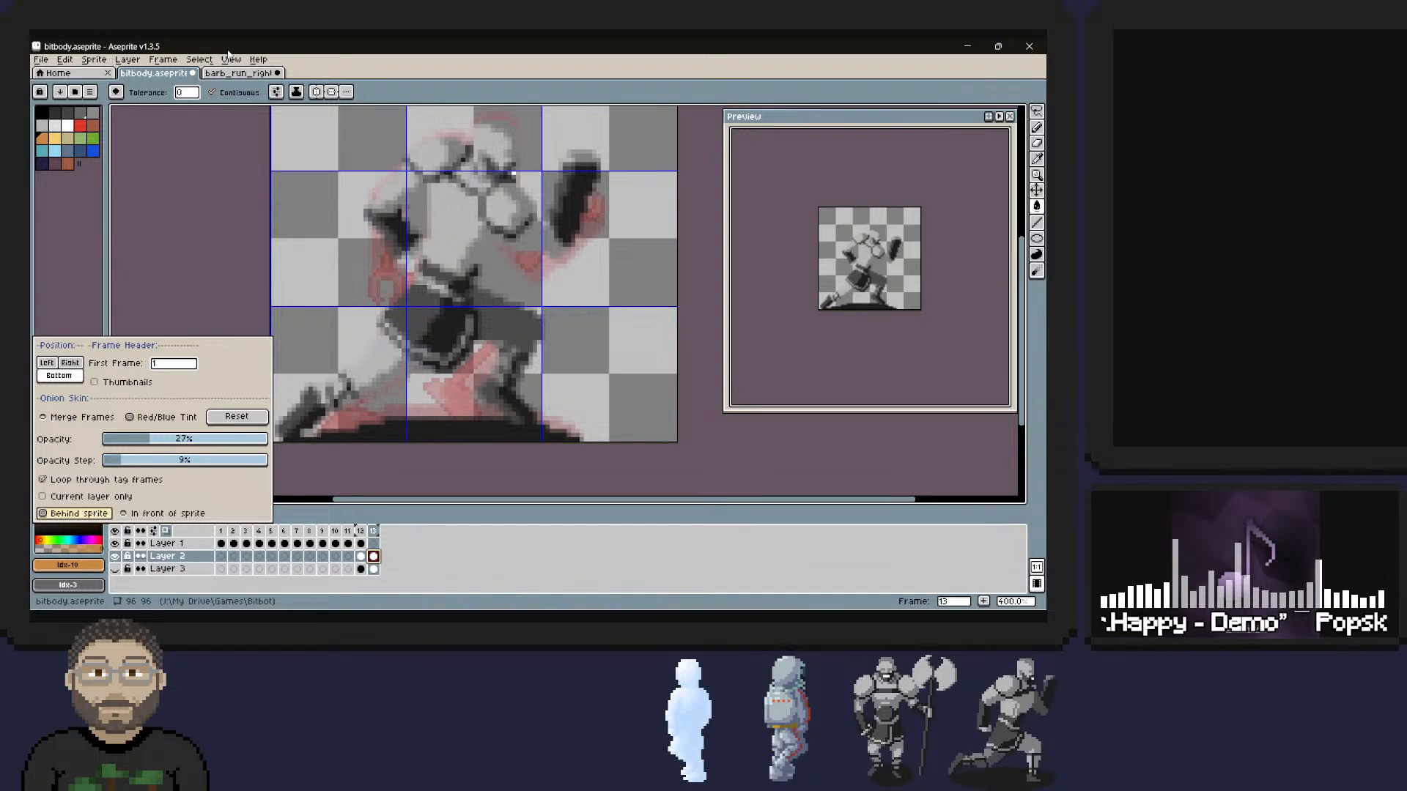
left_click(165, 513)
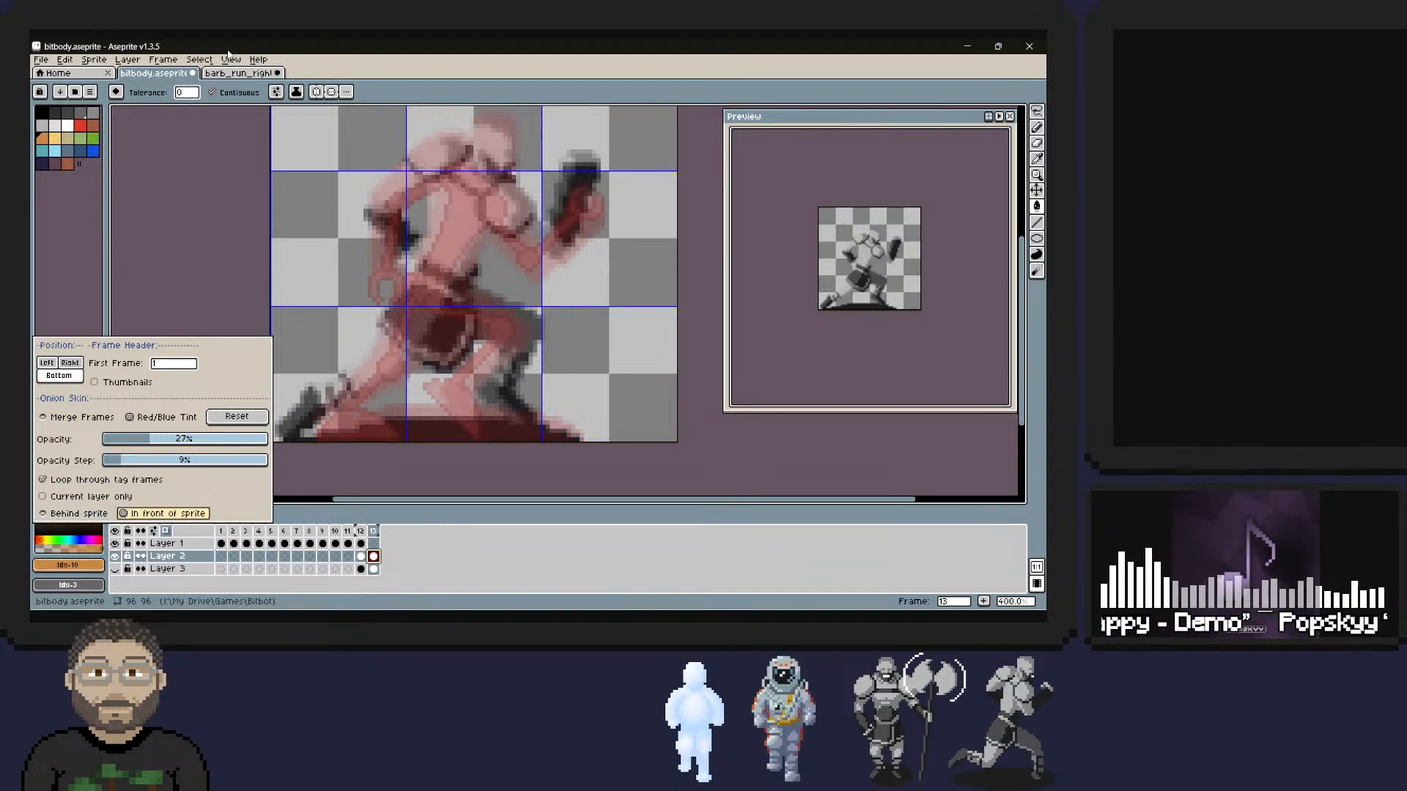
left_click(79, 513)
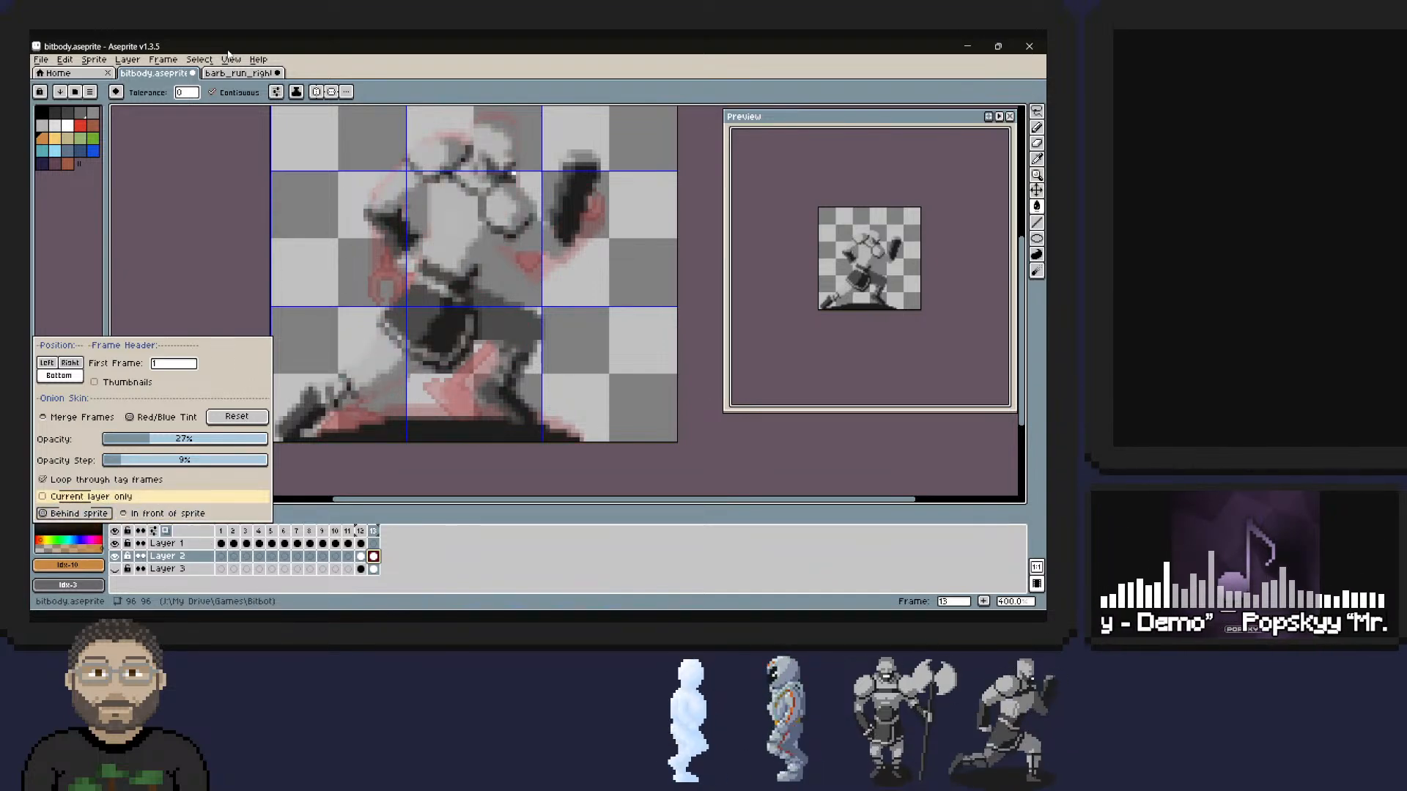
left_click(91, 497)
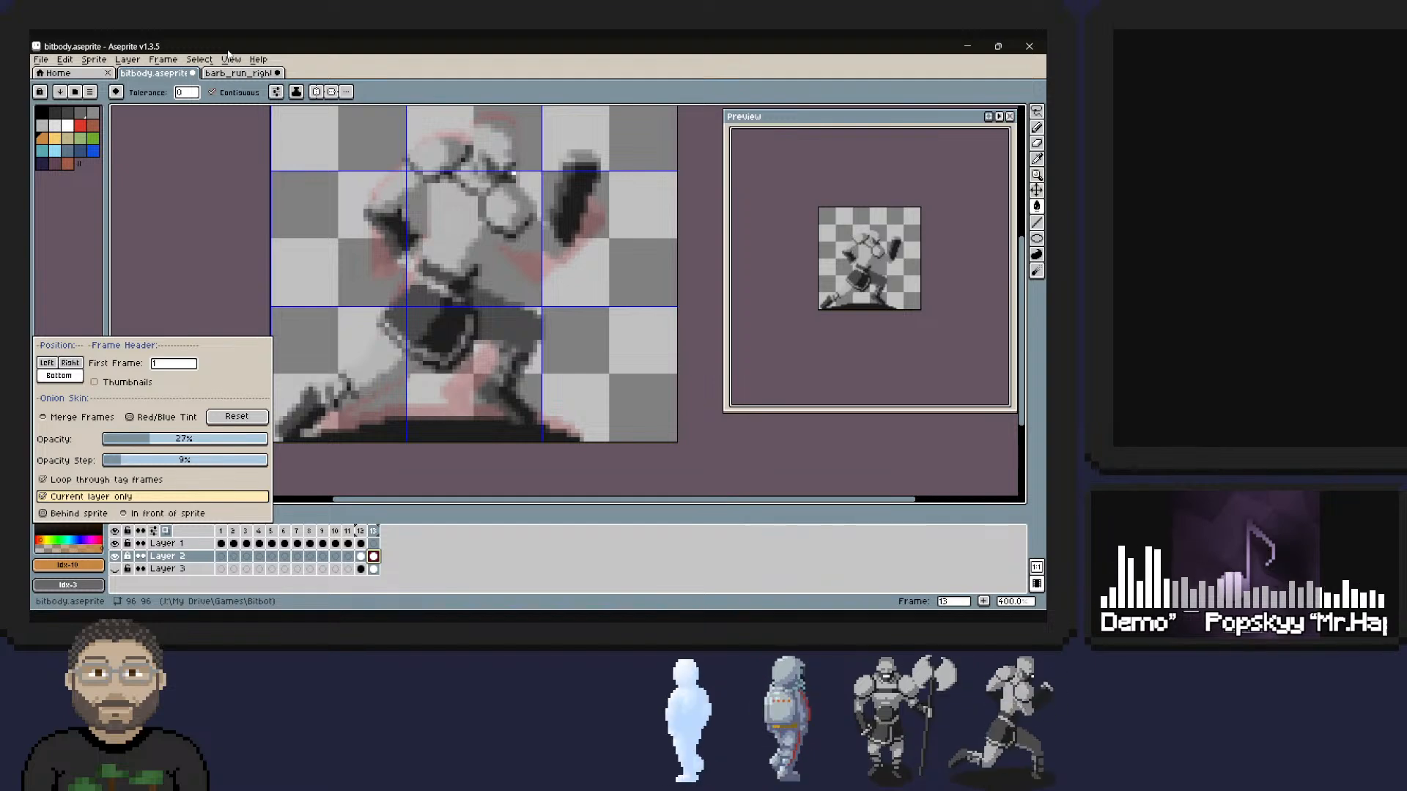
Compare the onion skins of Layer 1 and Layer 2 in frame 13, ending on Layer 2, and save the sprite file.
left_click(373, 543)
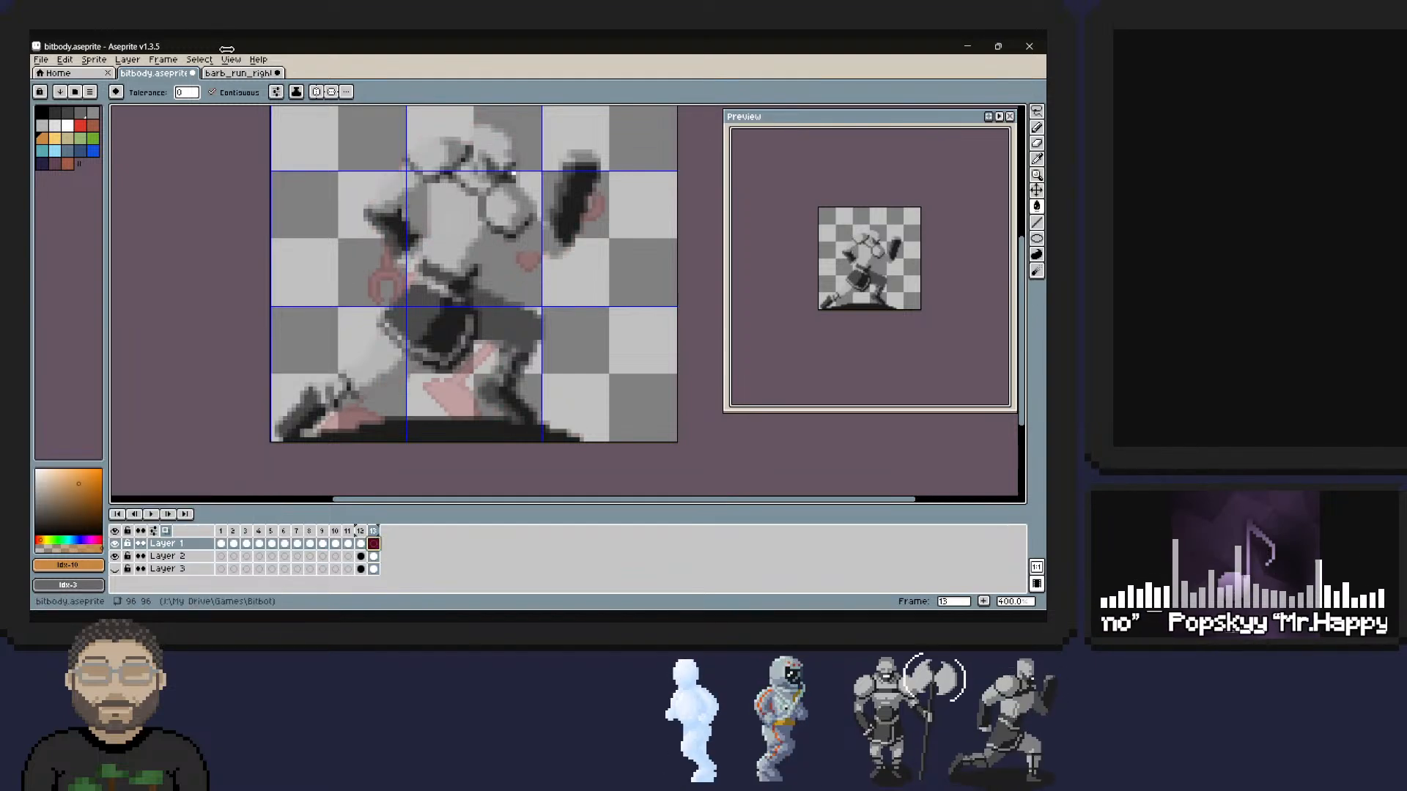
key("Return")
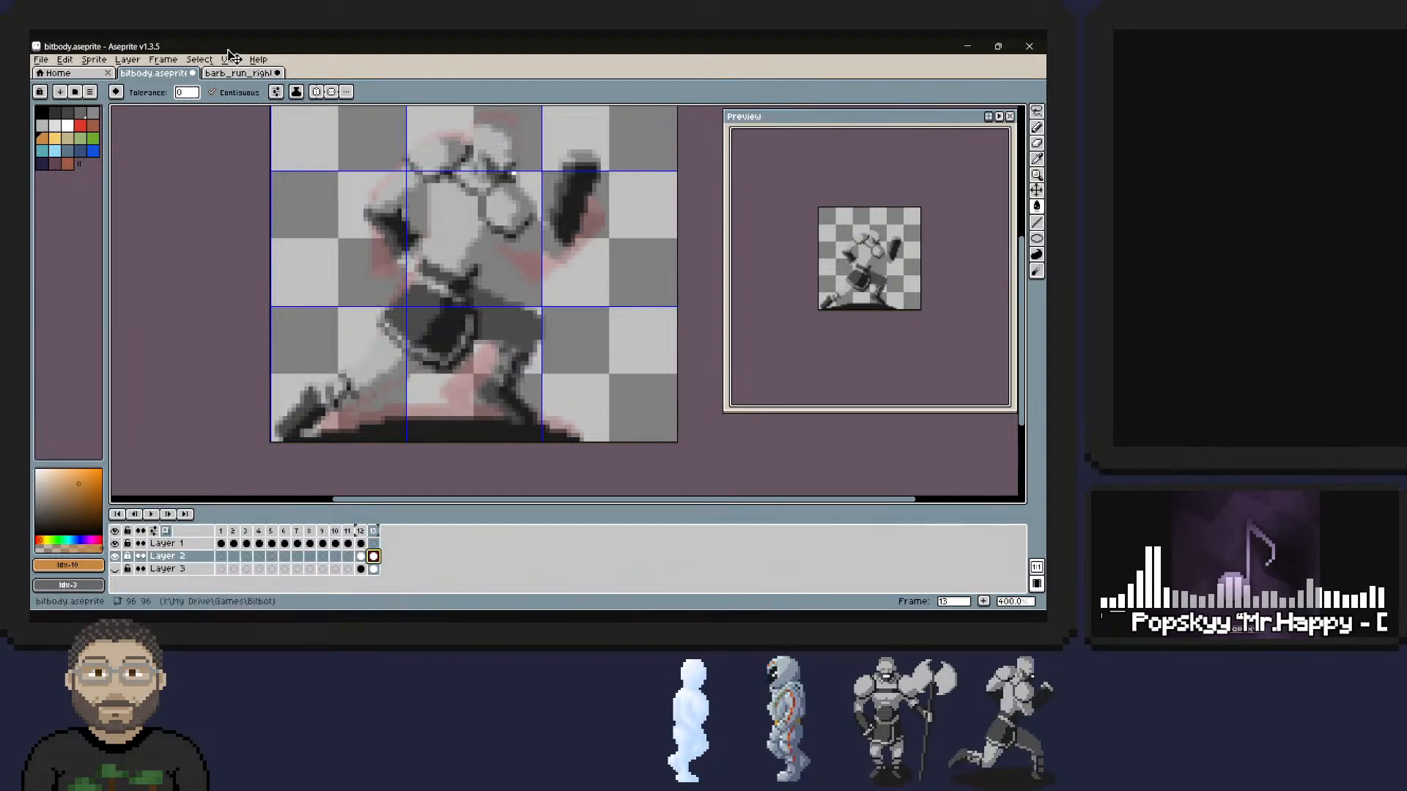
key("Down")
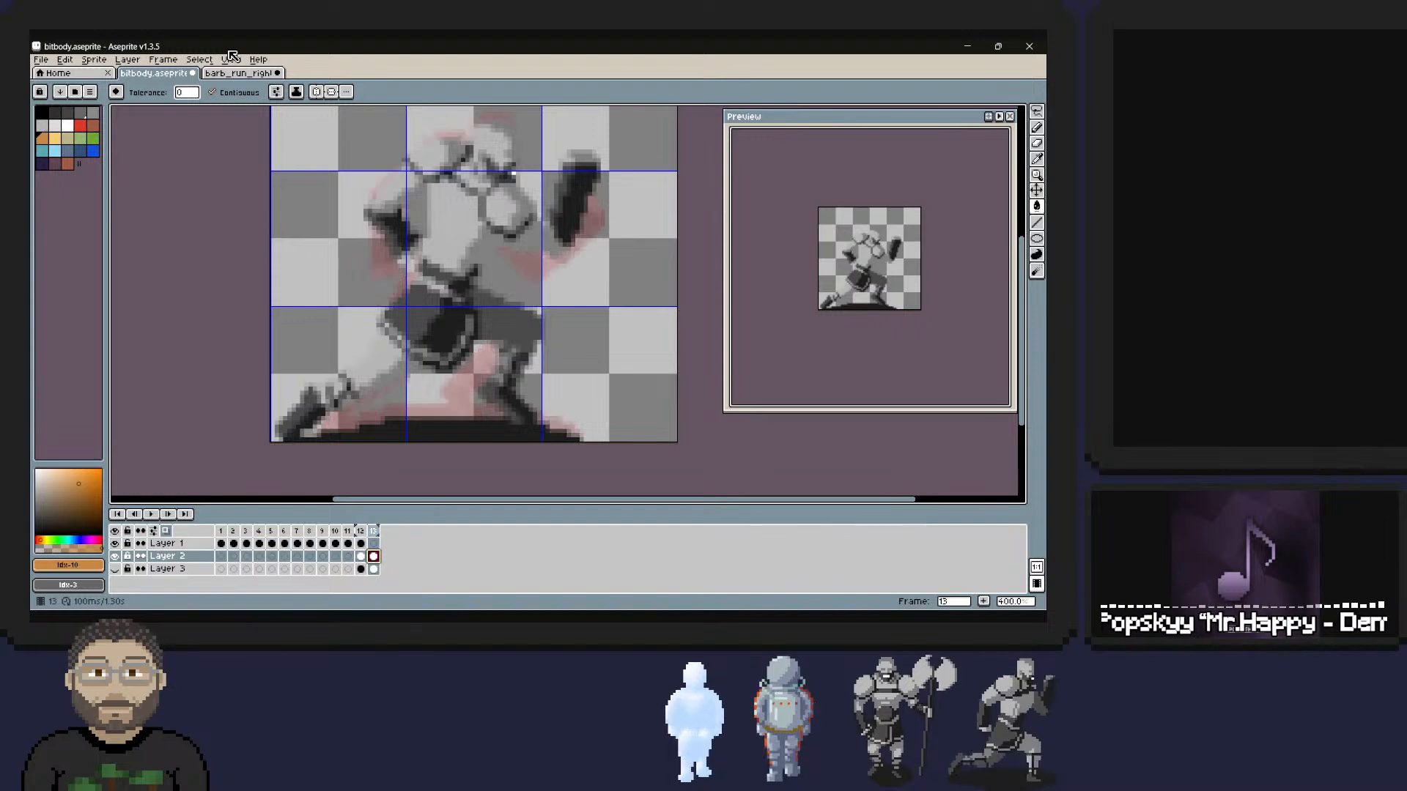
key("Return")
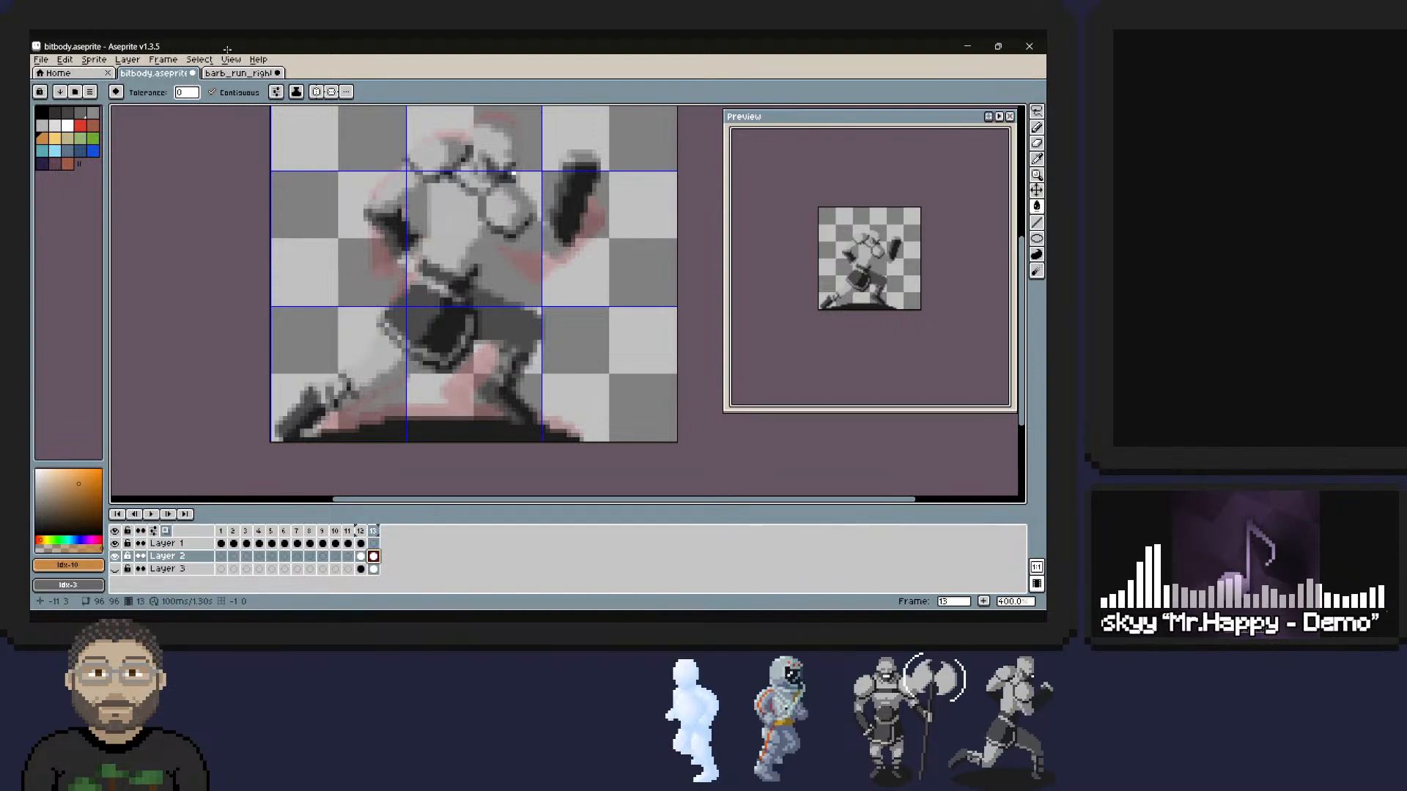
key("ctrl+s")
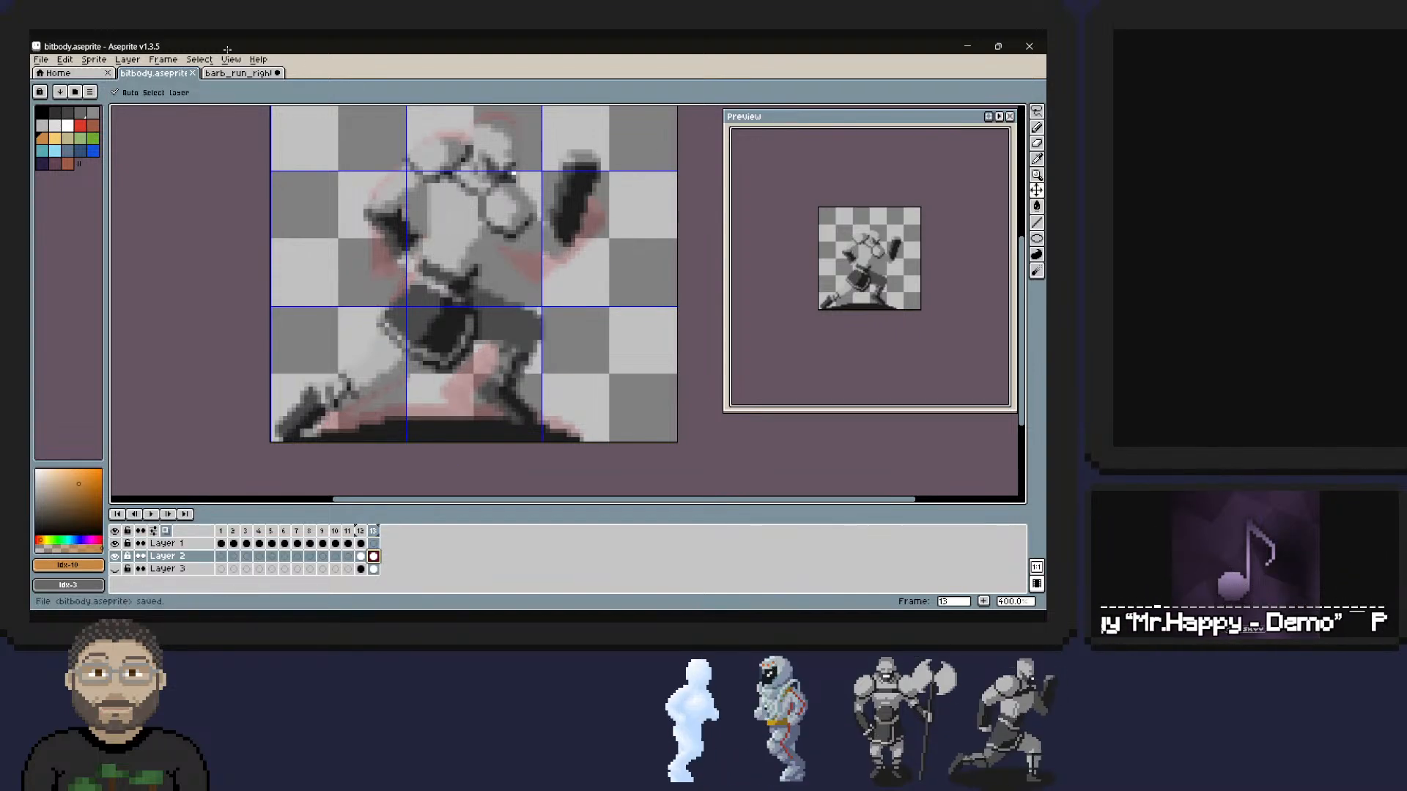